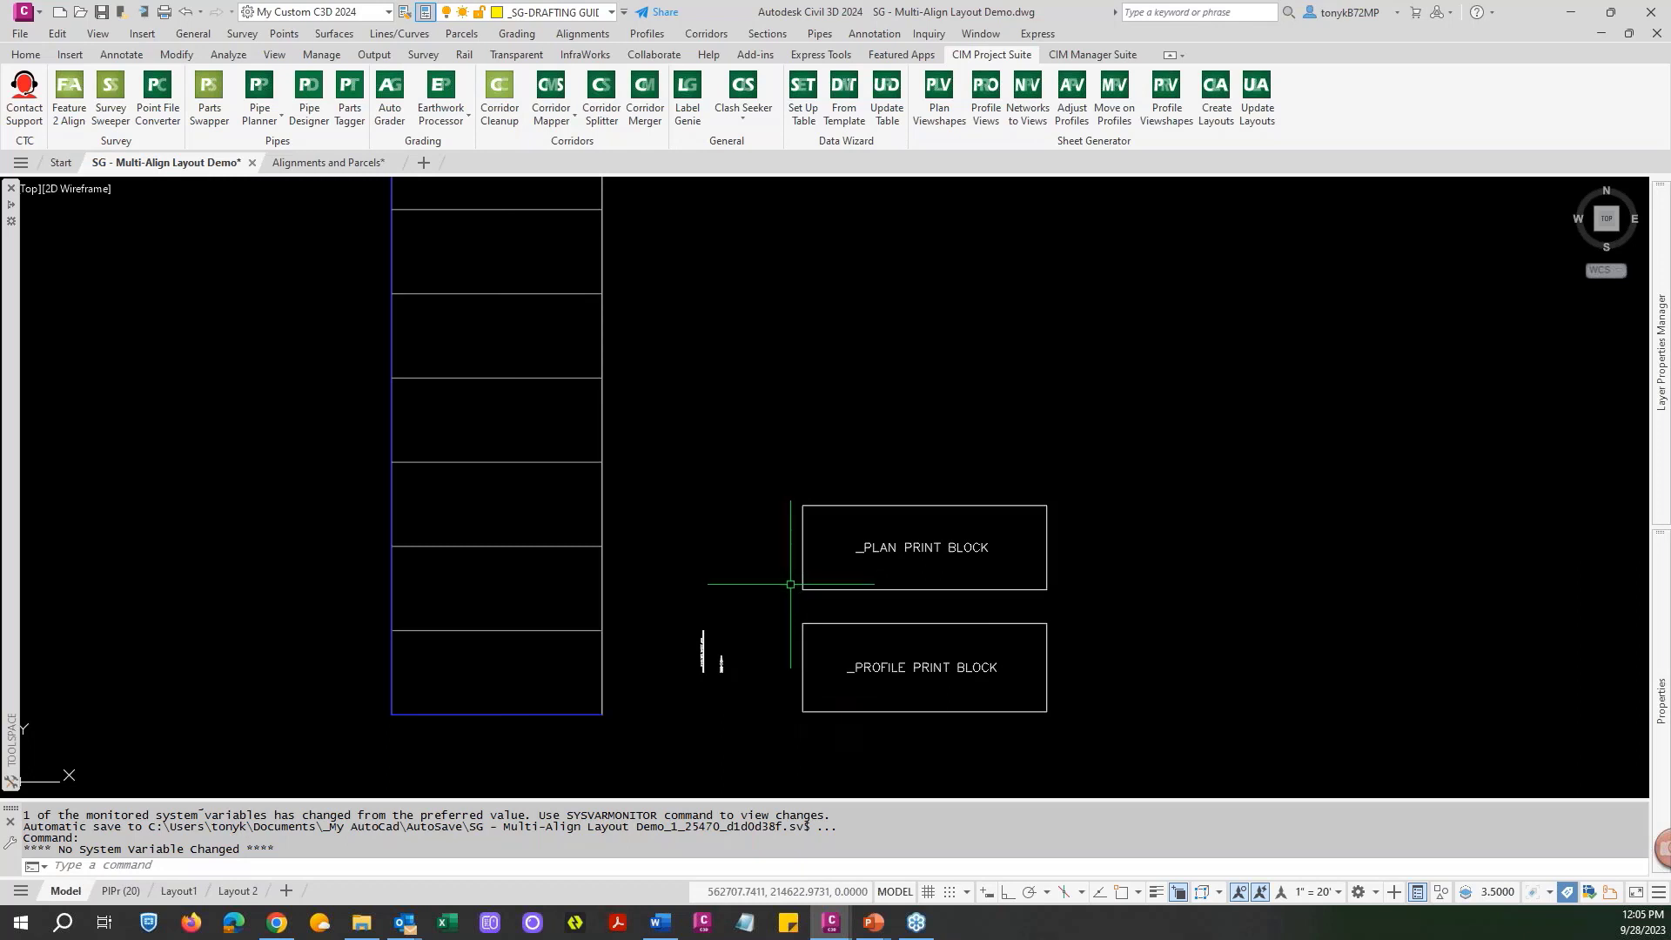
Examine the plan and profile print blocks, the matchline label and the north arrow block below the site plan.
scroll(791, 585, "down", 2)
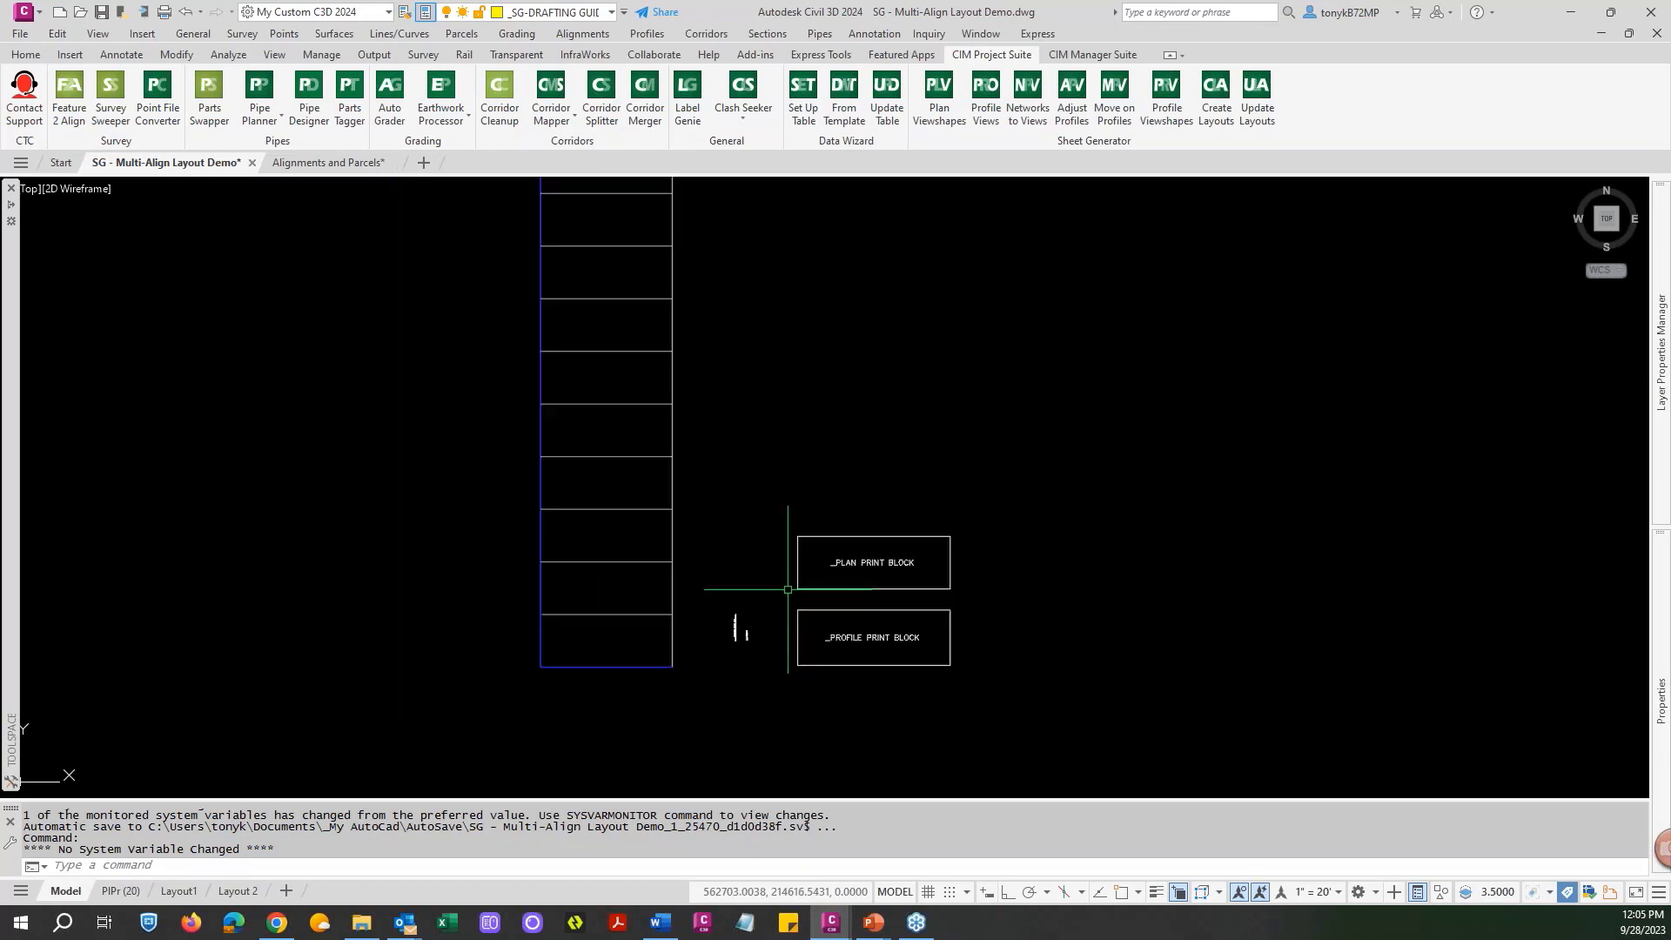
scroll(746, 637, "up", 3)
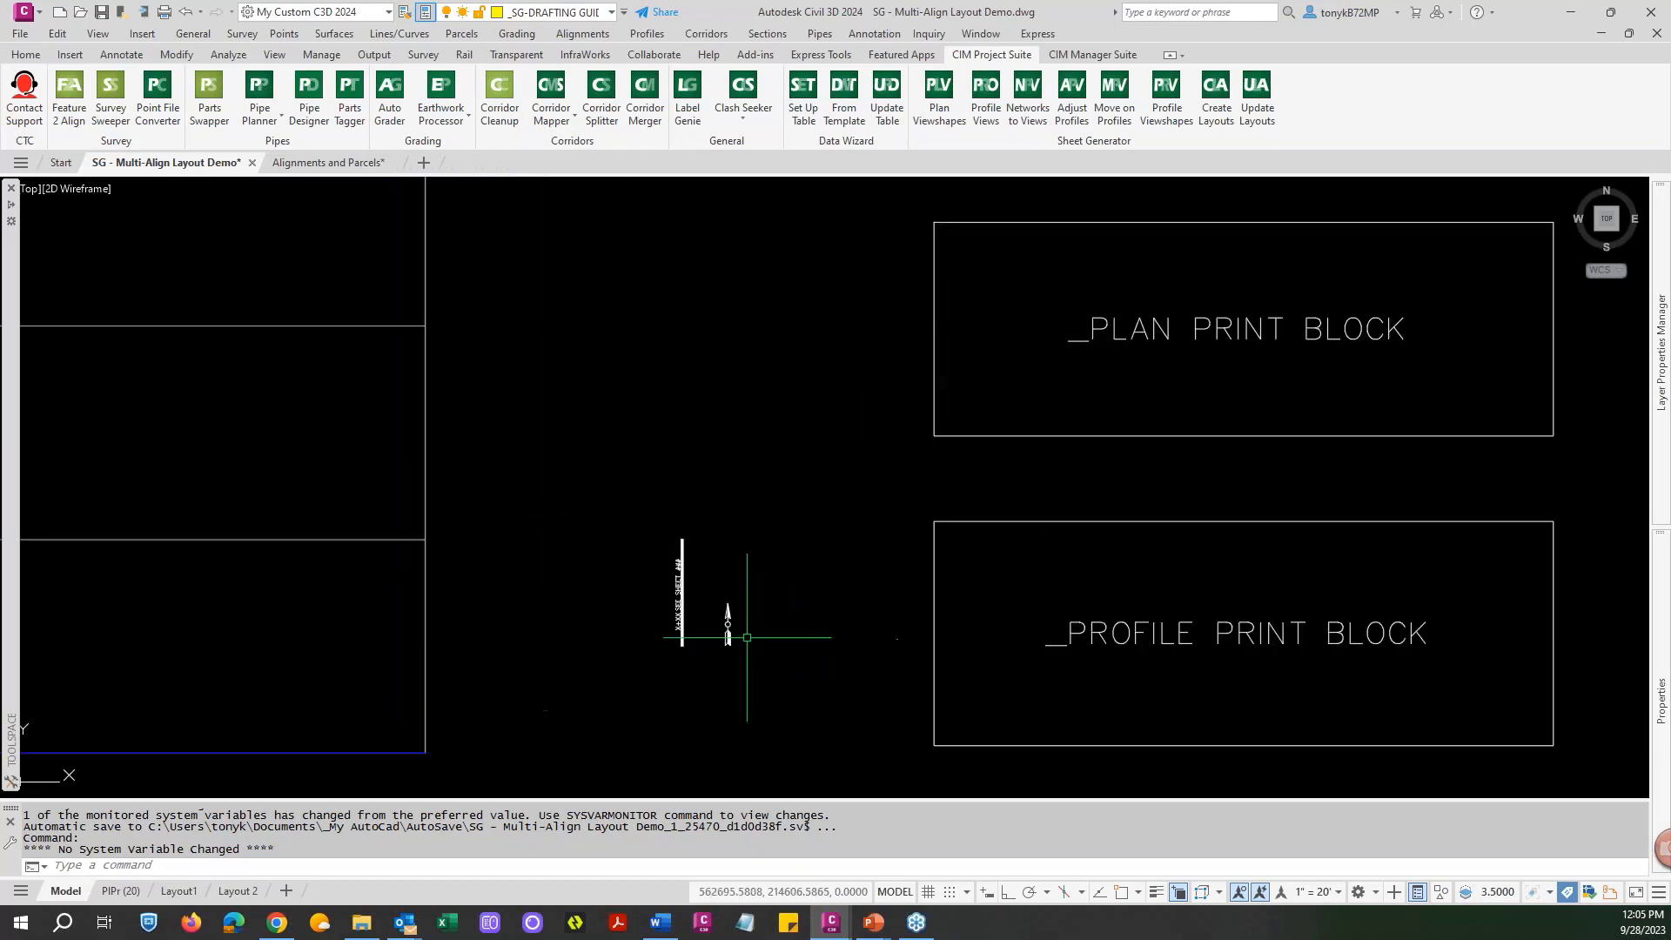
scroll(747, 637, "up", 2)
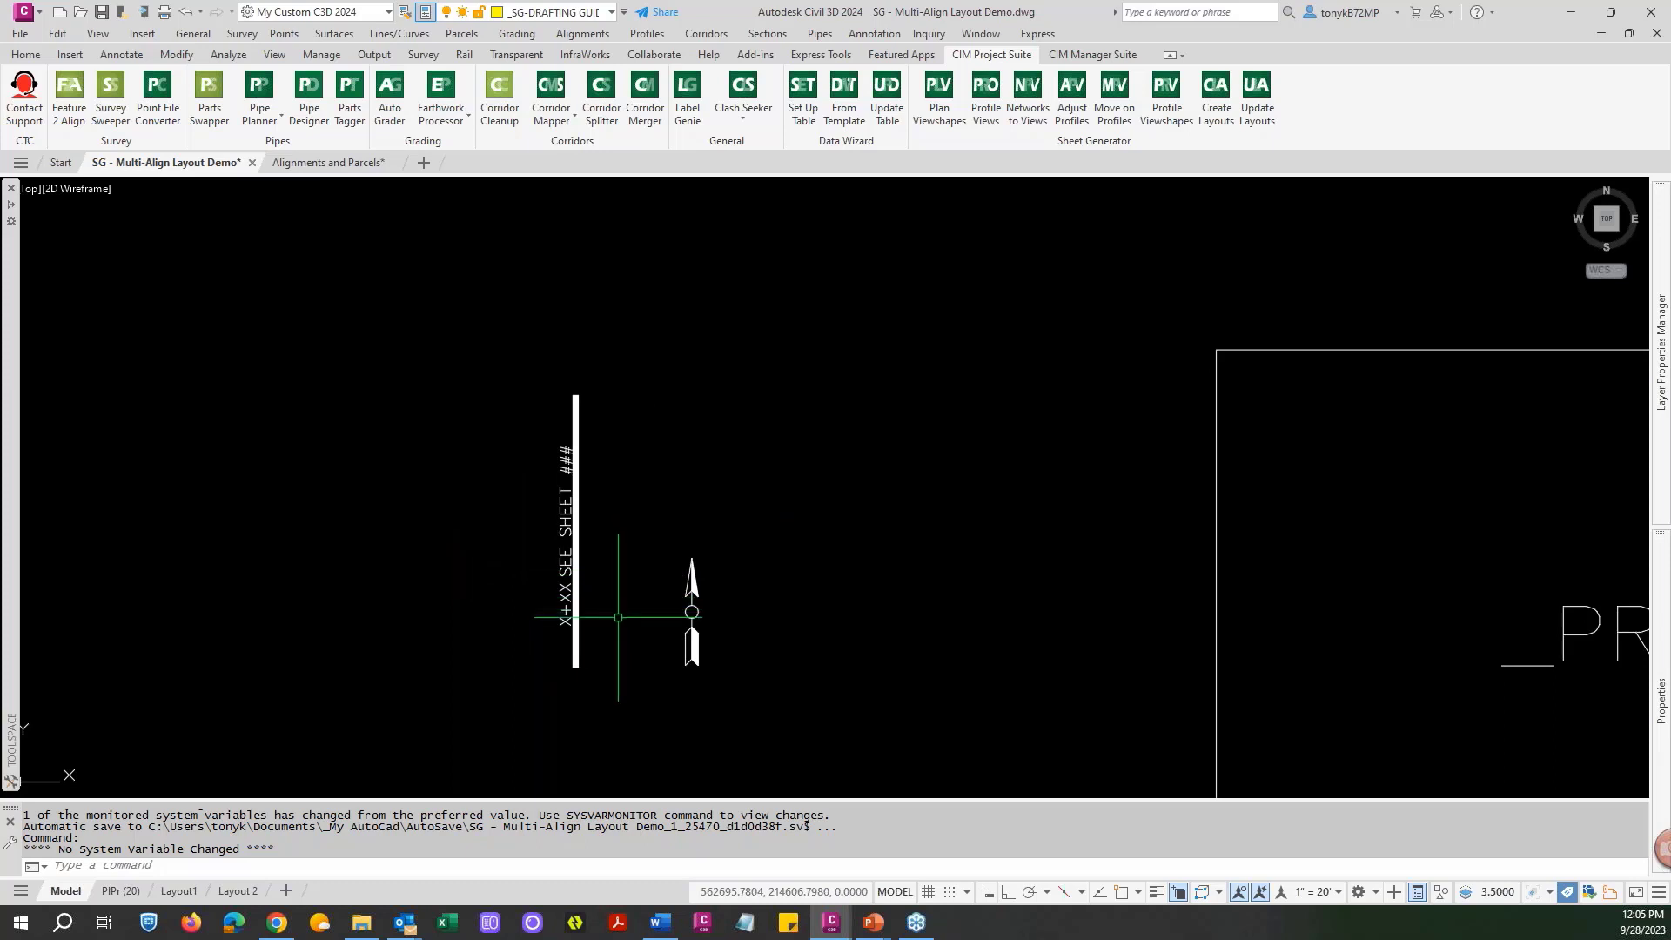
scroll(615, 620, "down", 2)
scroll(653, 609, "down", 5)
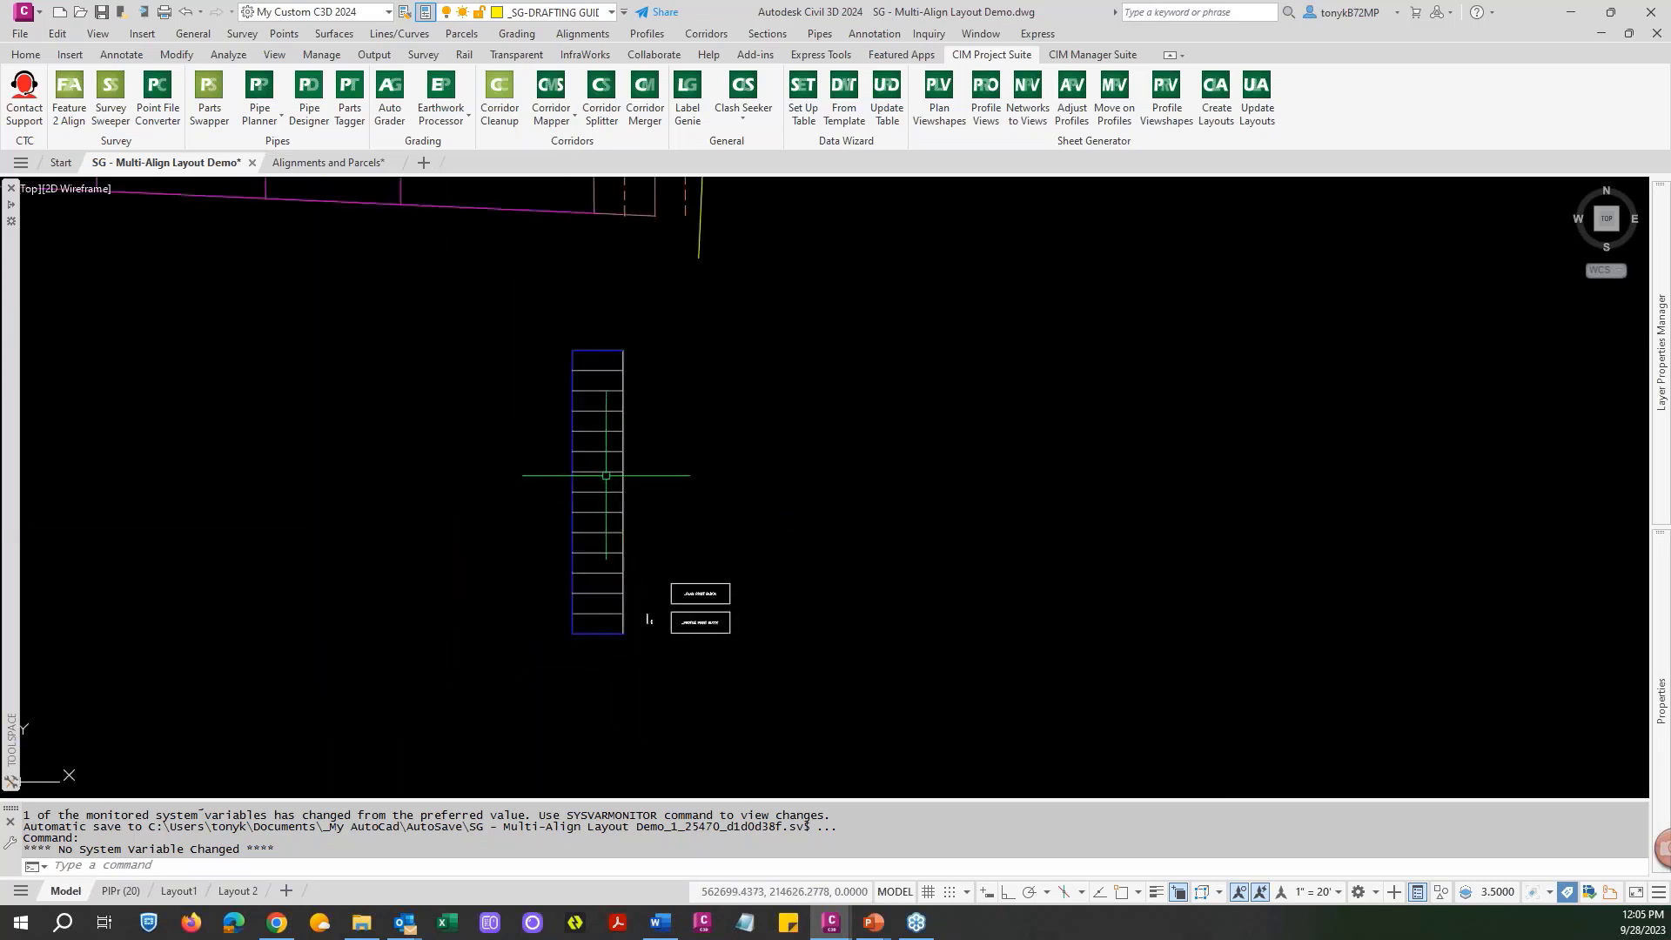
scroll(709, 531, "down", 4)
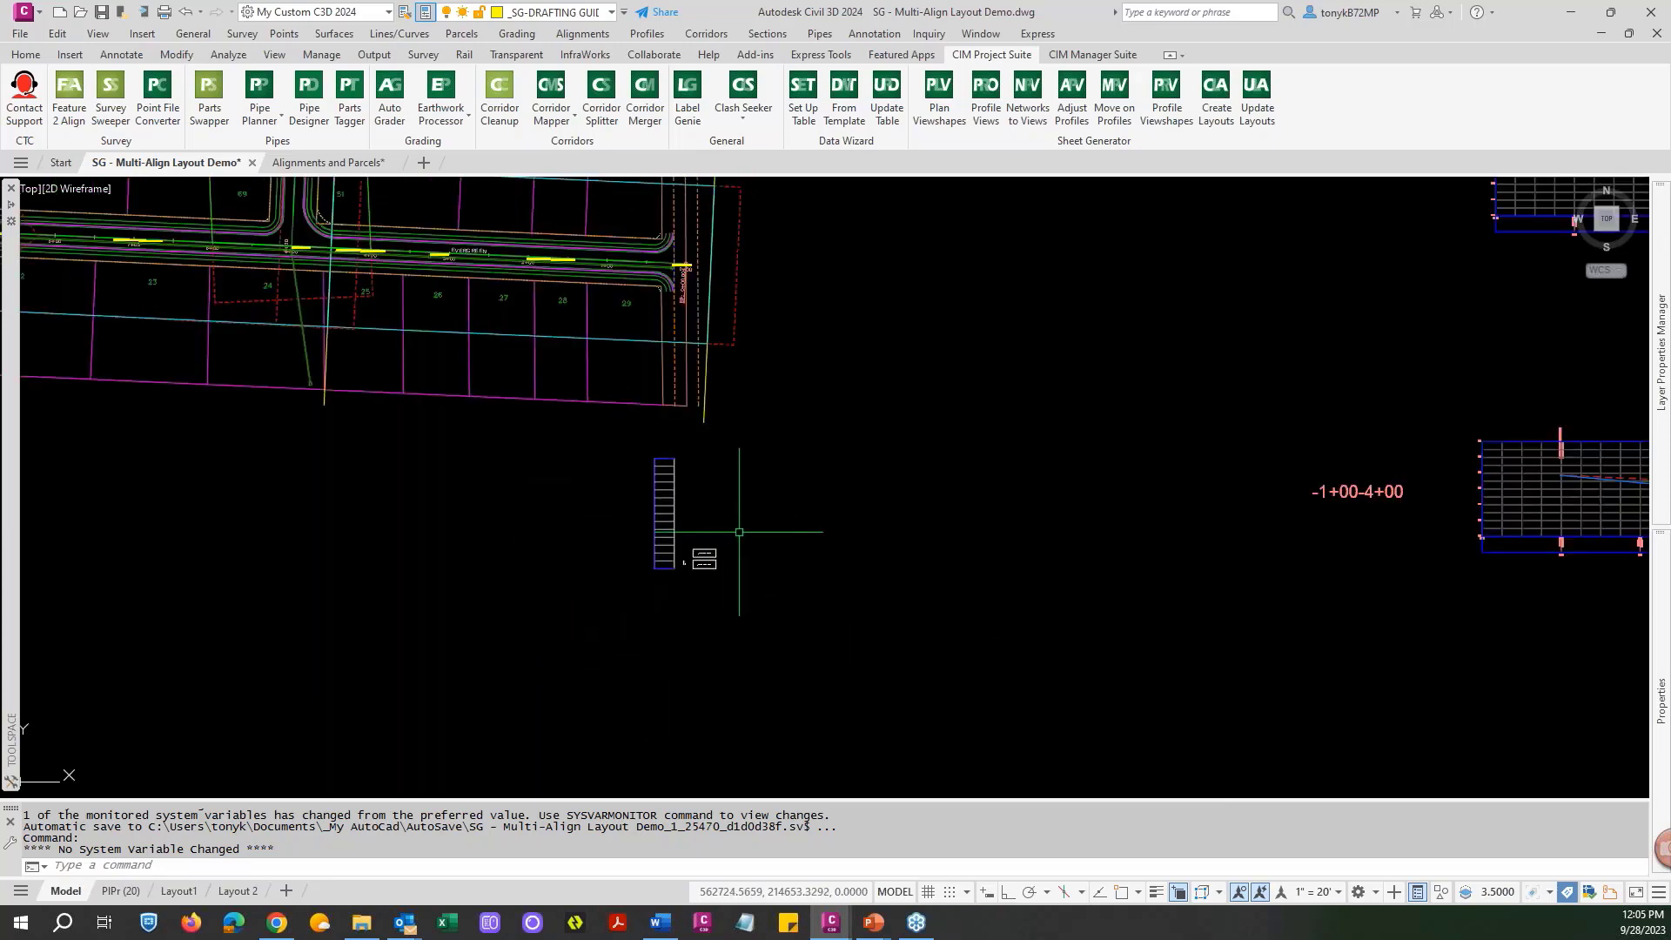
Examine the site plan's viewshapes, print areas and matchlines, focusing on the Evergreen alignment near the Manchester intersection.
middle_click_drag(736, 499, 953, 634)
scroll(850, 578, "down", 2)
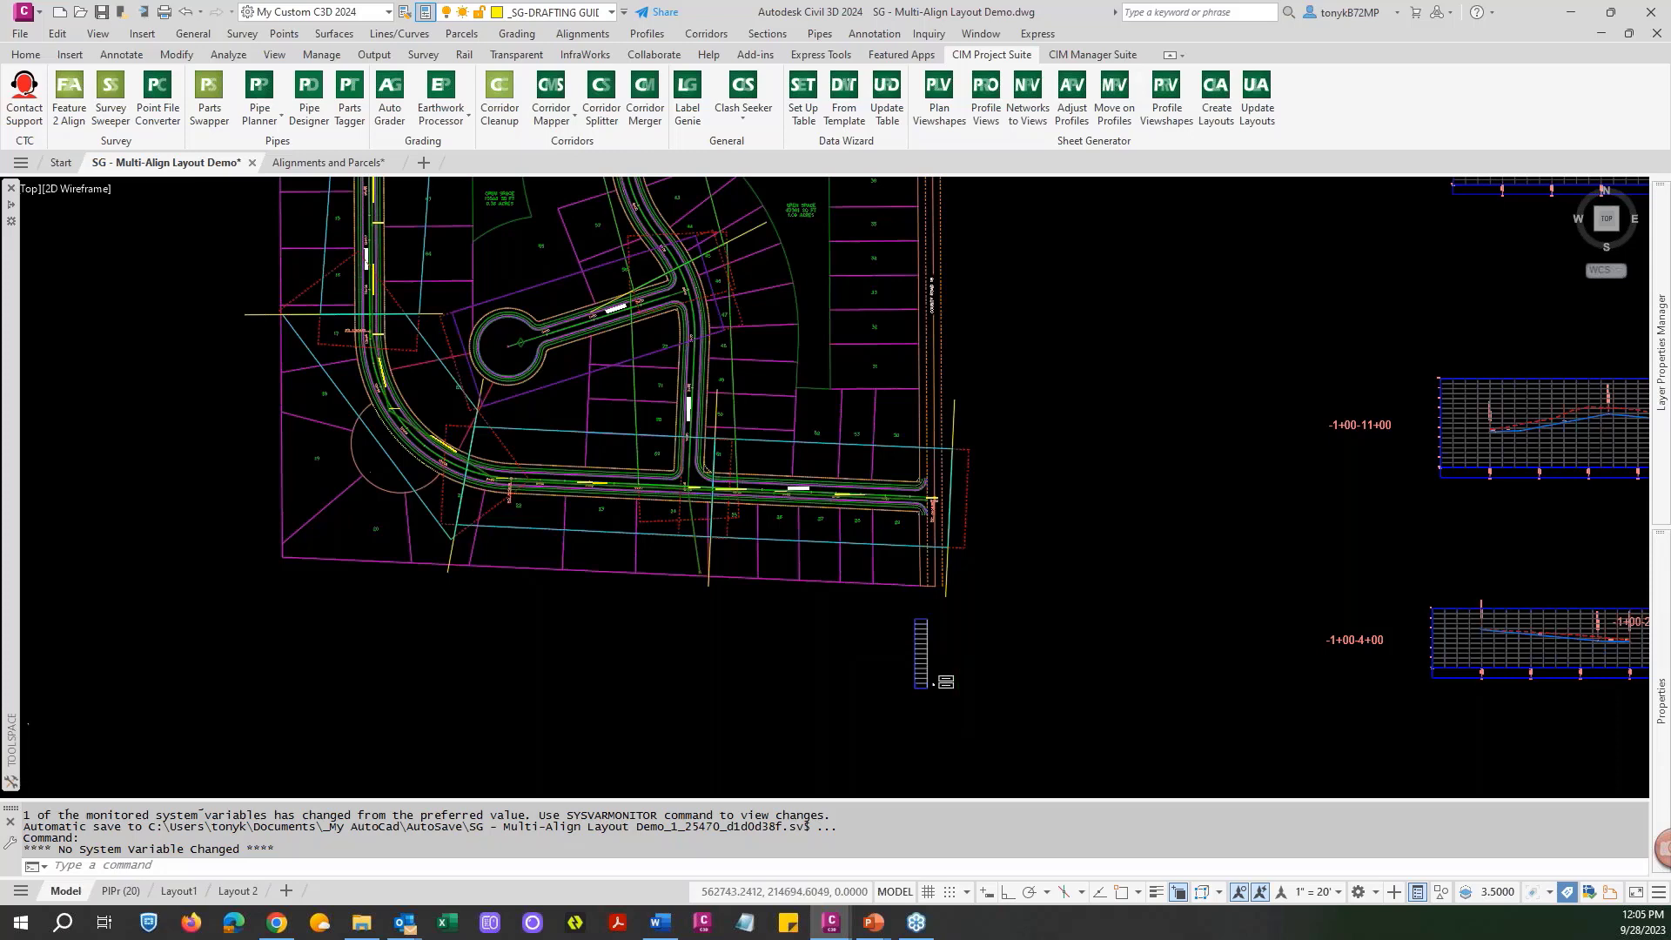
scroll(958, 642, "down", 3)
middle_click_drag(961, 578, 885, 625)
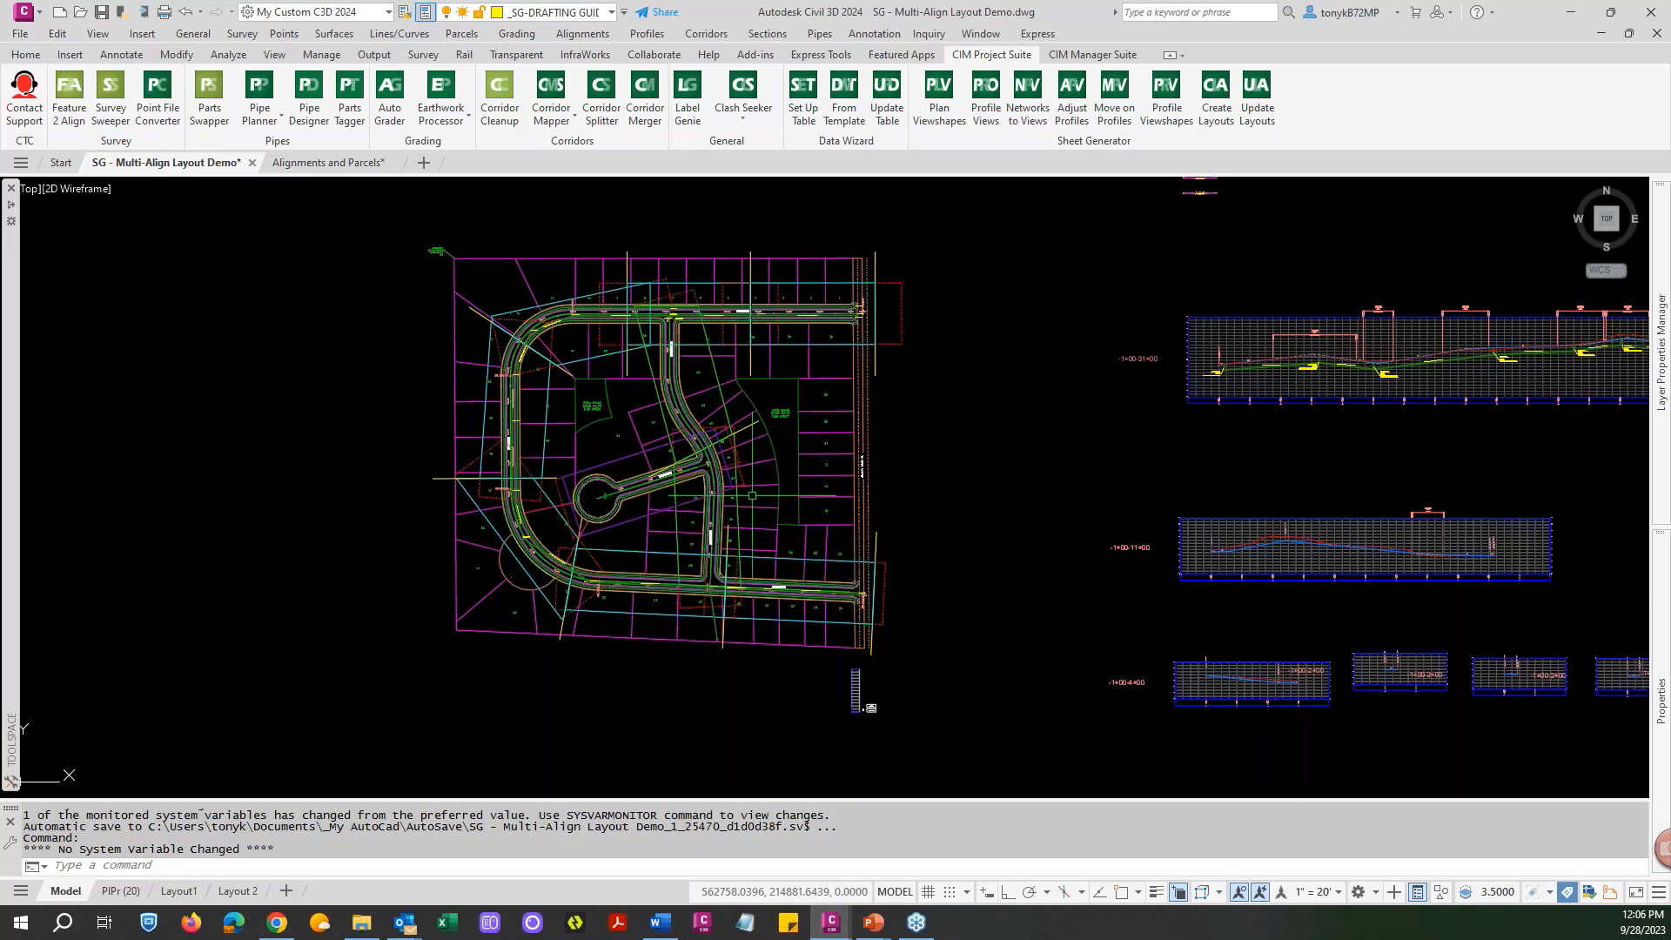
middle_click_drag(757, 417, 741, 537)
scroll(707, 428, "up", 8)
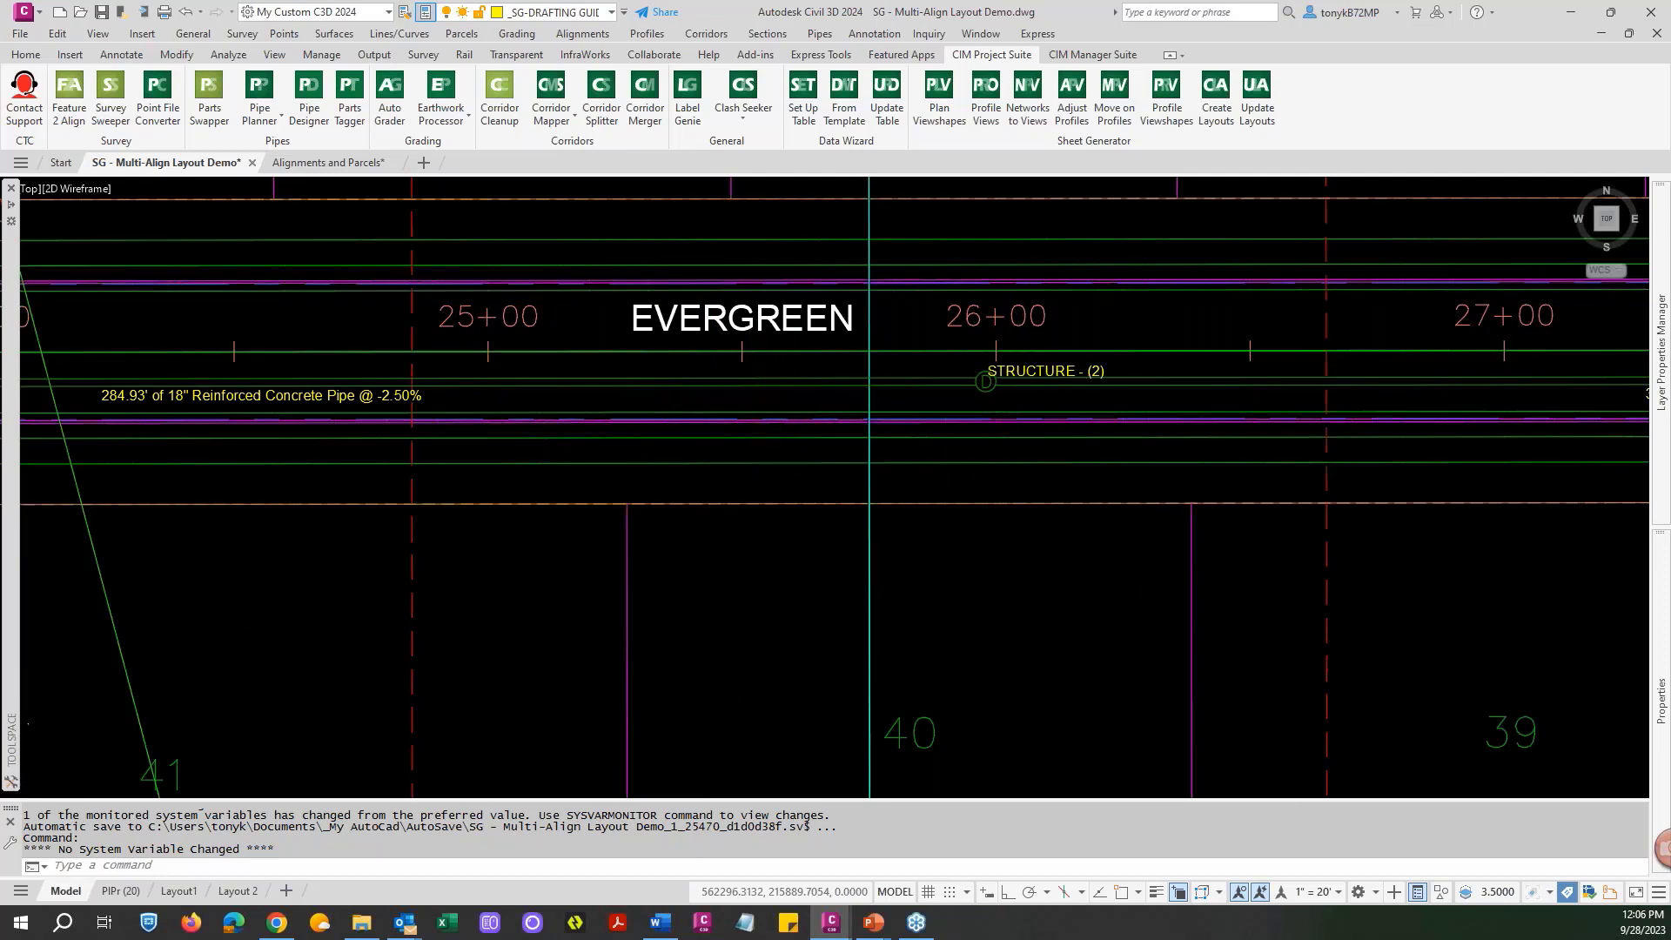
scroll(758, 405, "down", 4)
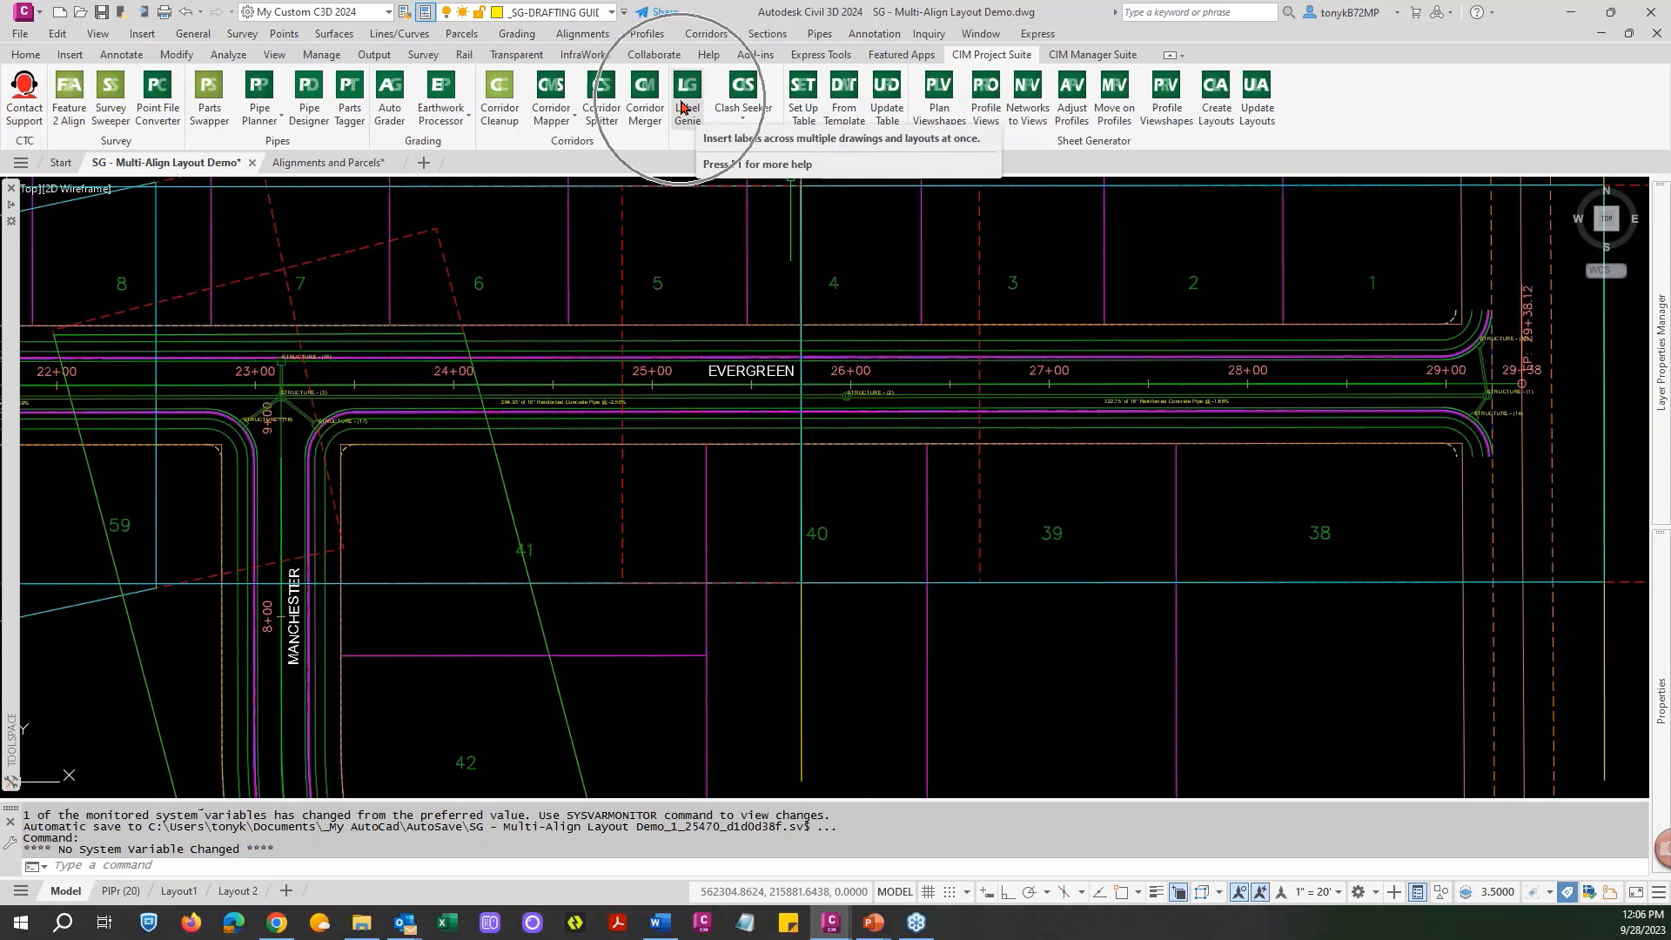
scroll(723, 291, "down", 4)
scroll(724, 291, "down", 3)
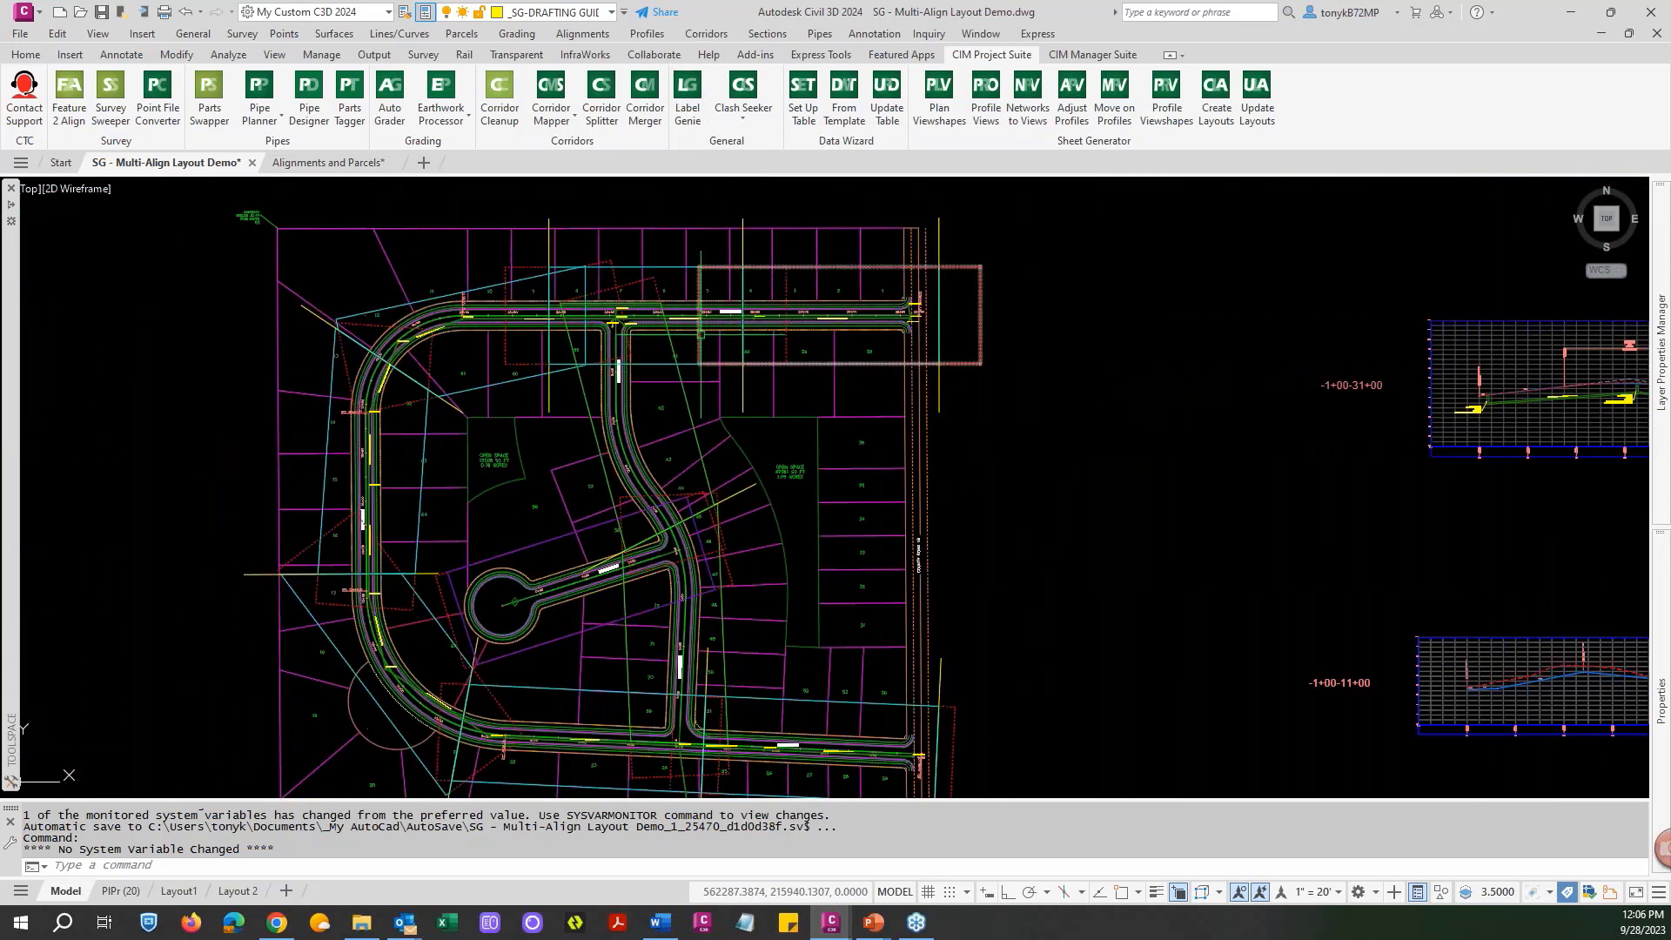
scroll(696, 324, "down", 2)
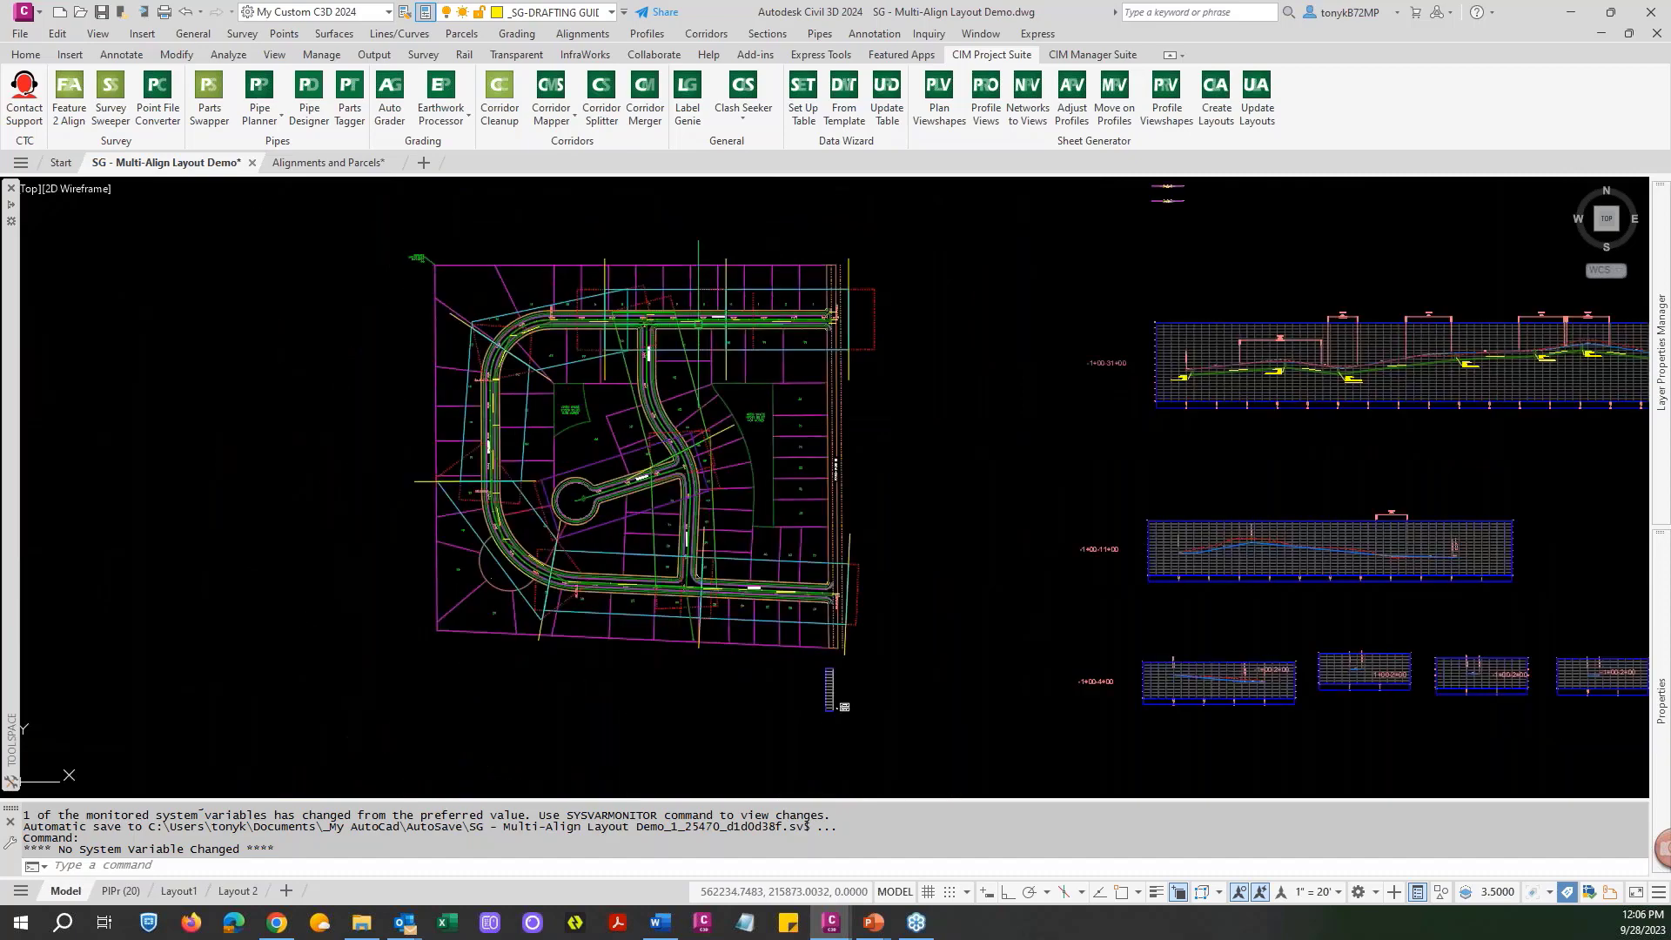
scroll(707, 312, "up", 5)
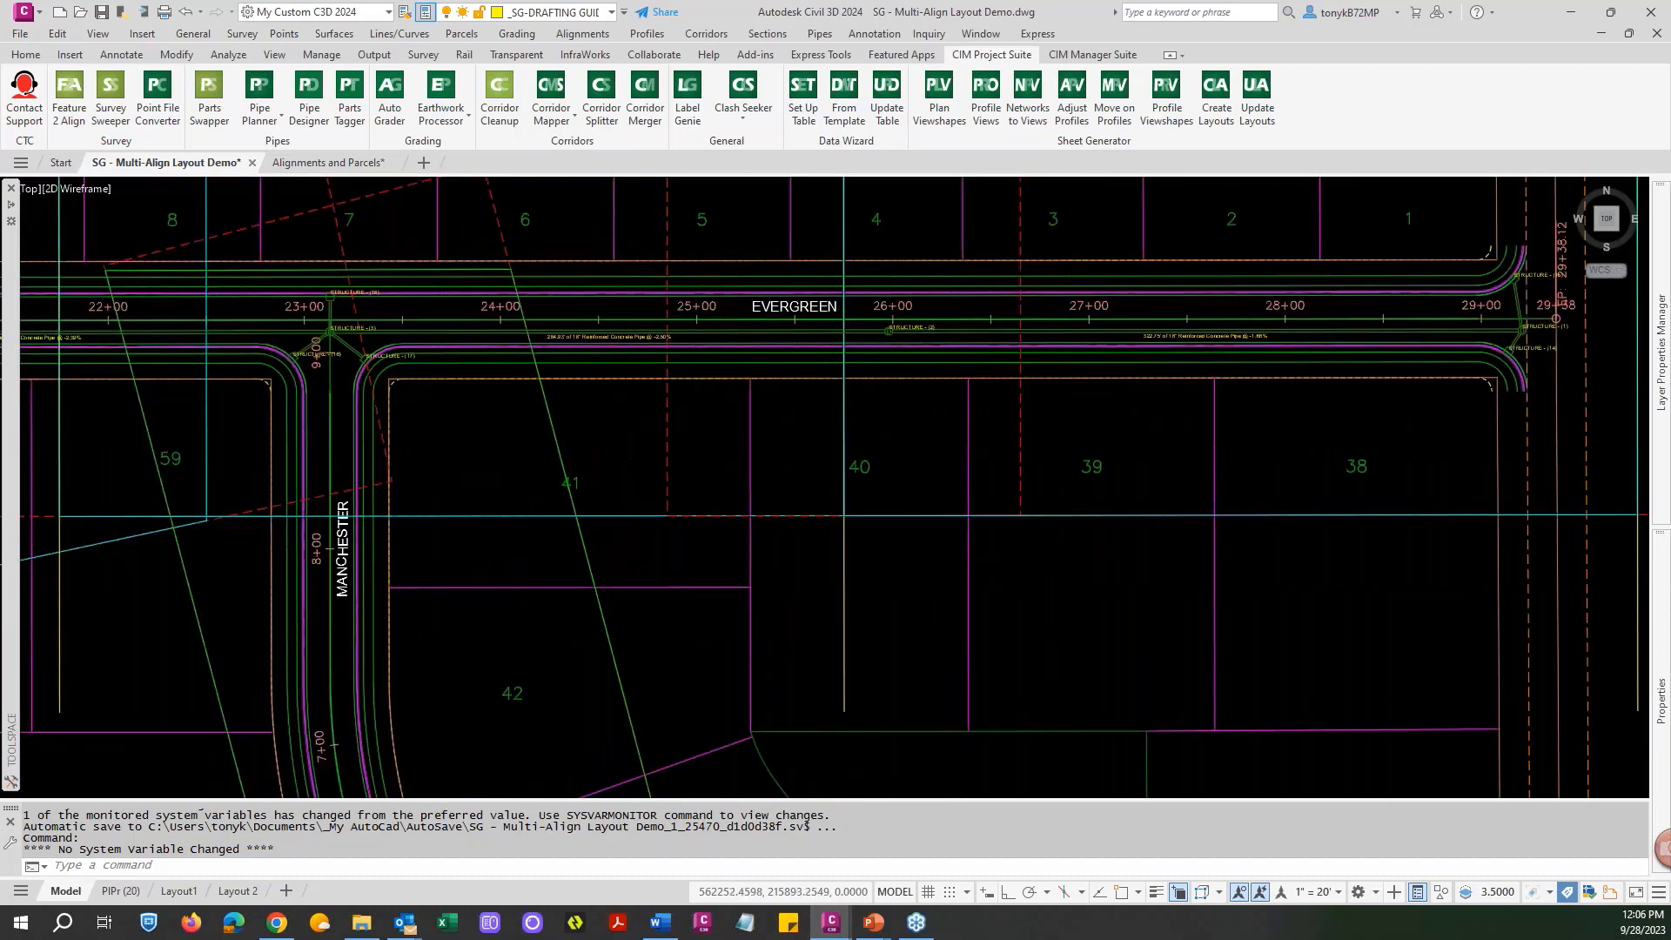
scroll(706, 311, "down", 2)
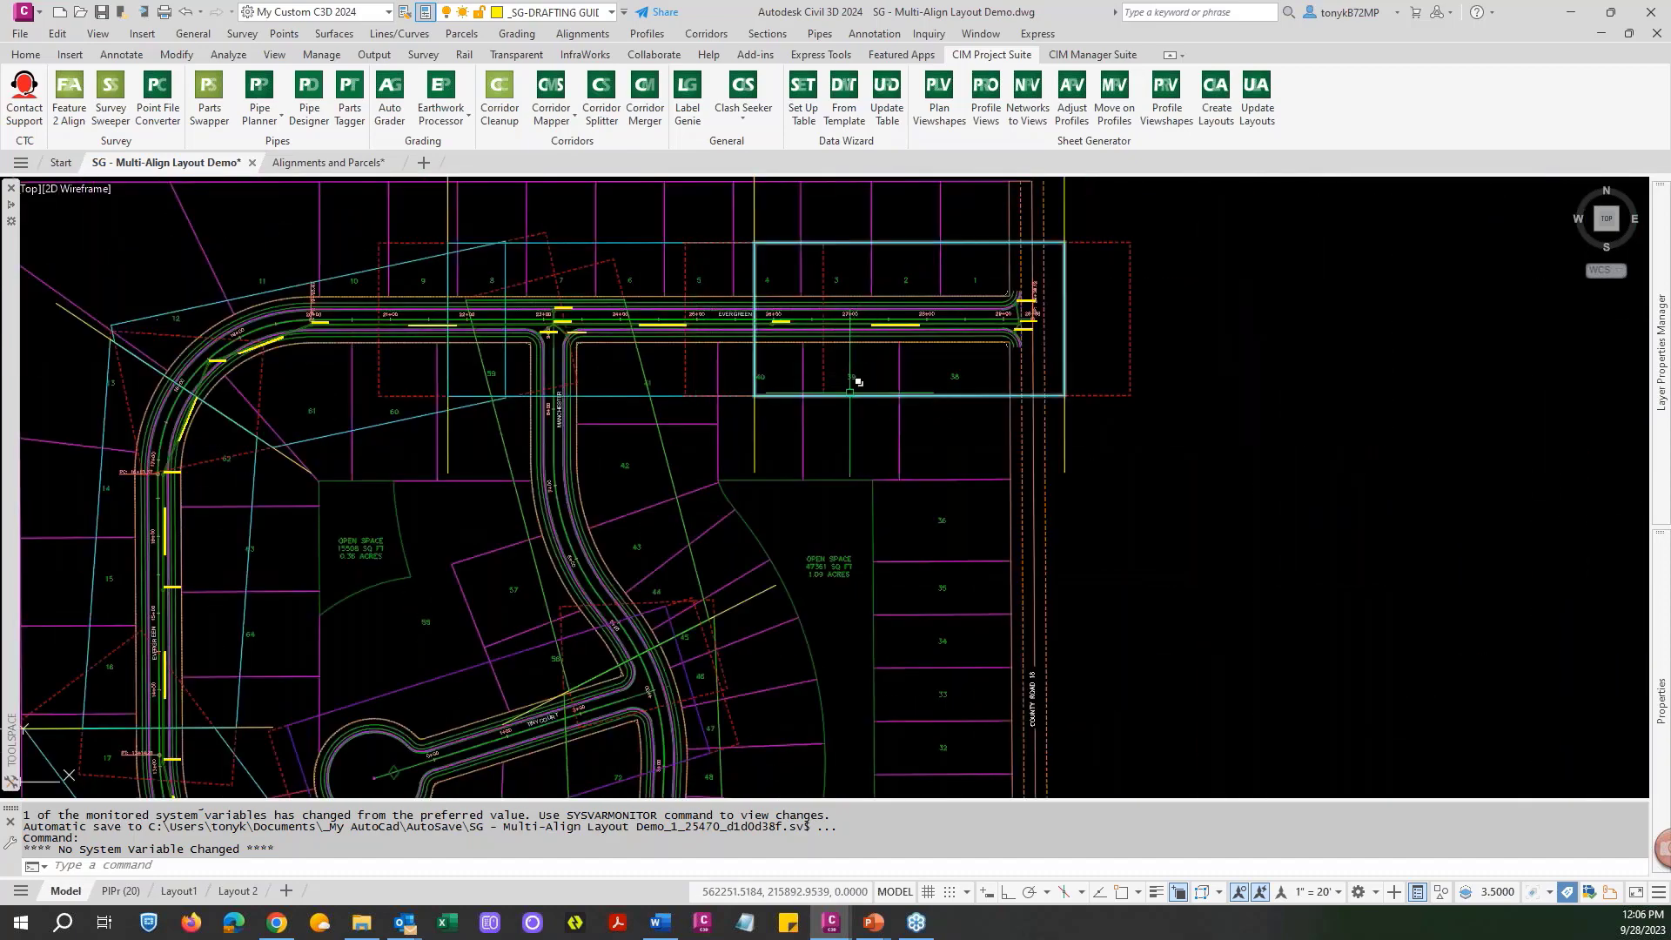
scroll(850, 394, "down", 5)
Examine the profile views beside the site plan, especially the long -1+00-31+00 profile with its pipe labels.
middle_click_drag(857, 401, 520, 443)
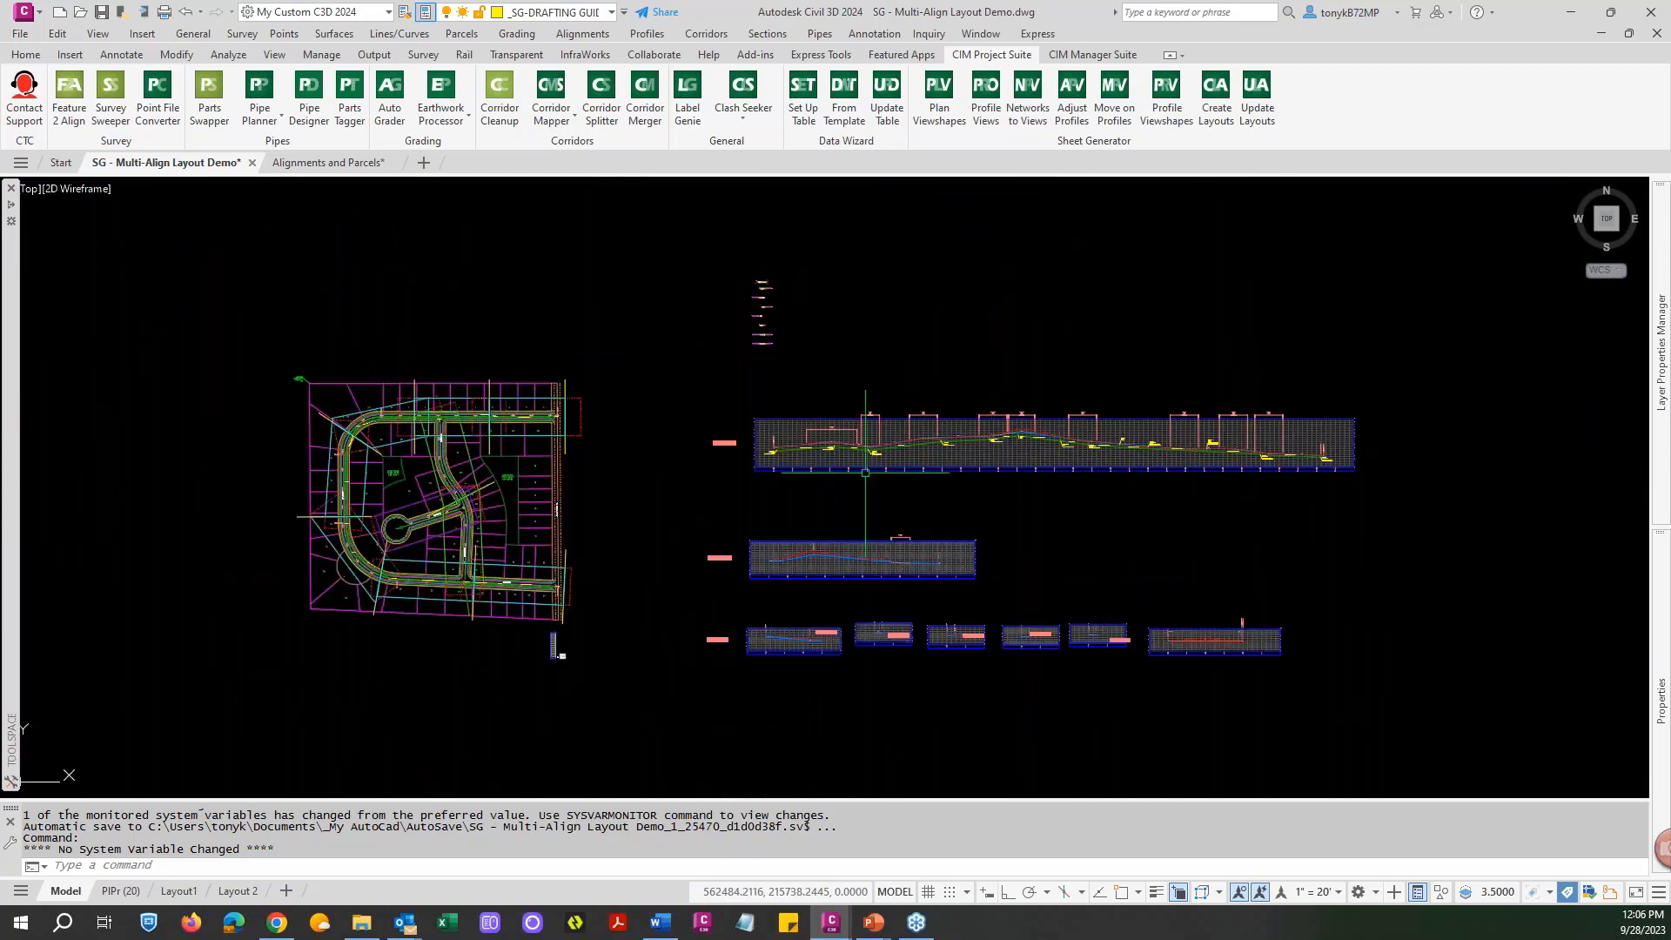
scroll(918, 466, "up", 4)
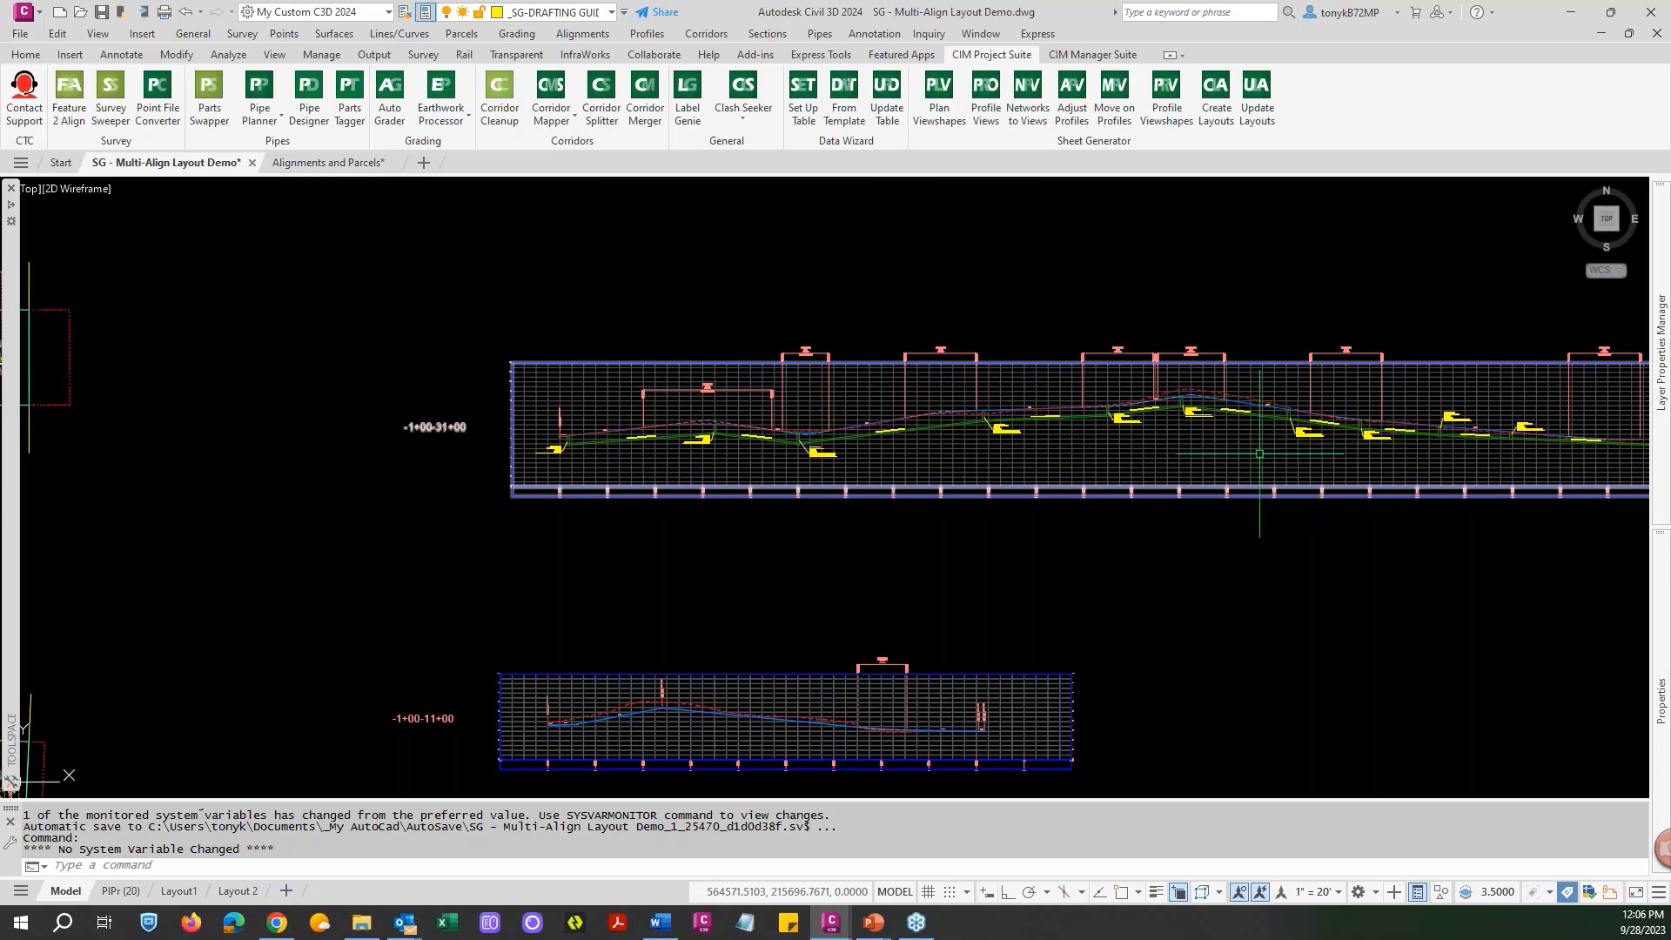
middle_click_drag(1194, 449, 962, 482)
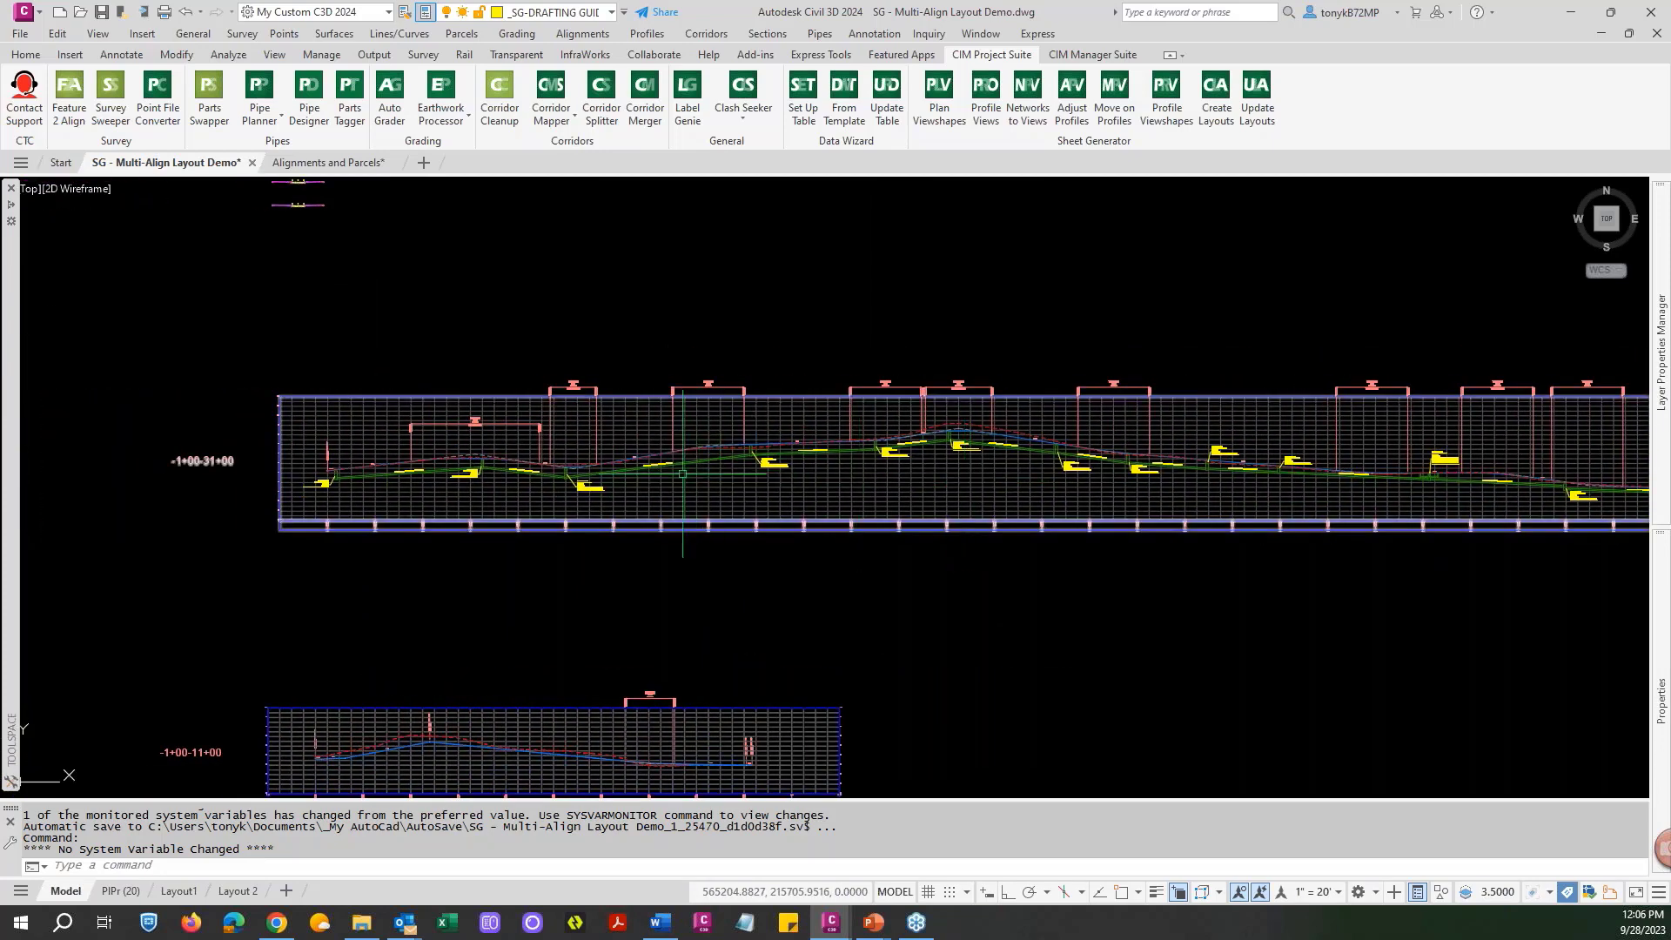
scroll(682, 474, "up", 4)
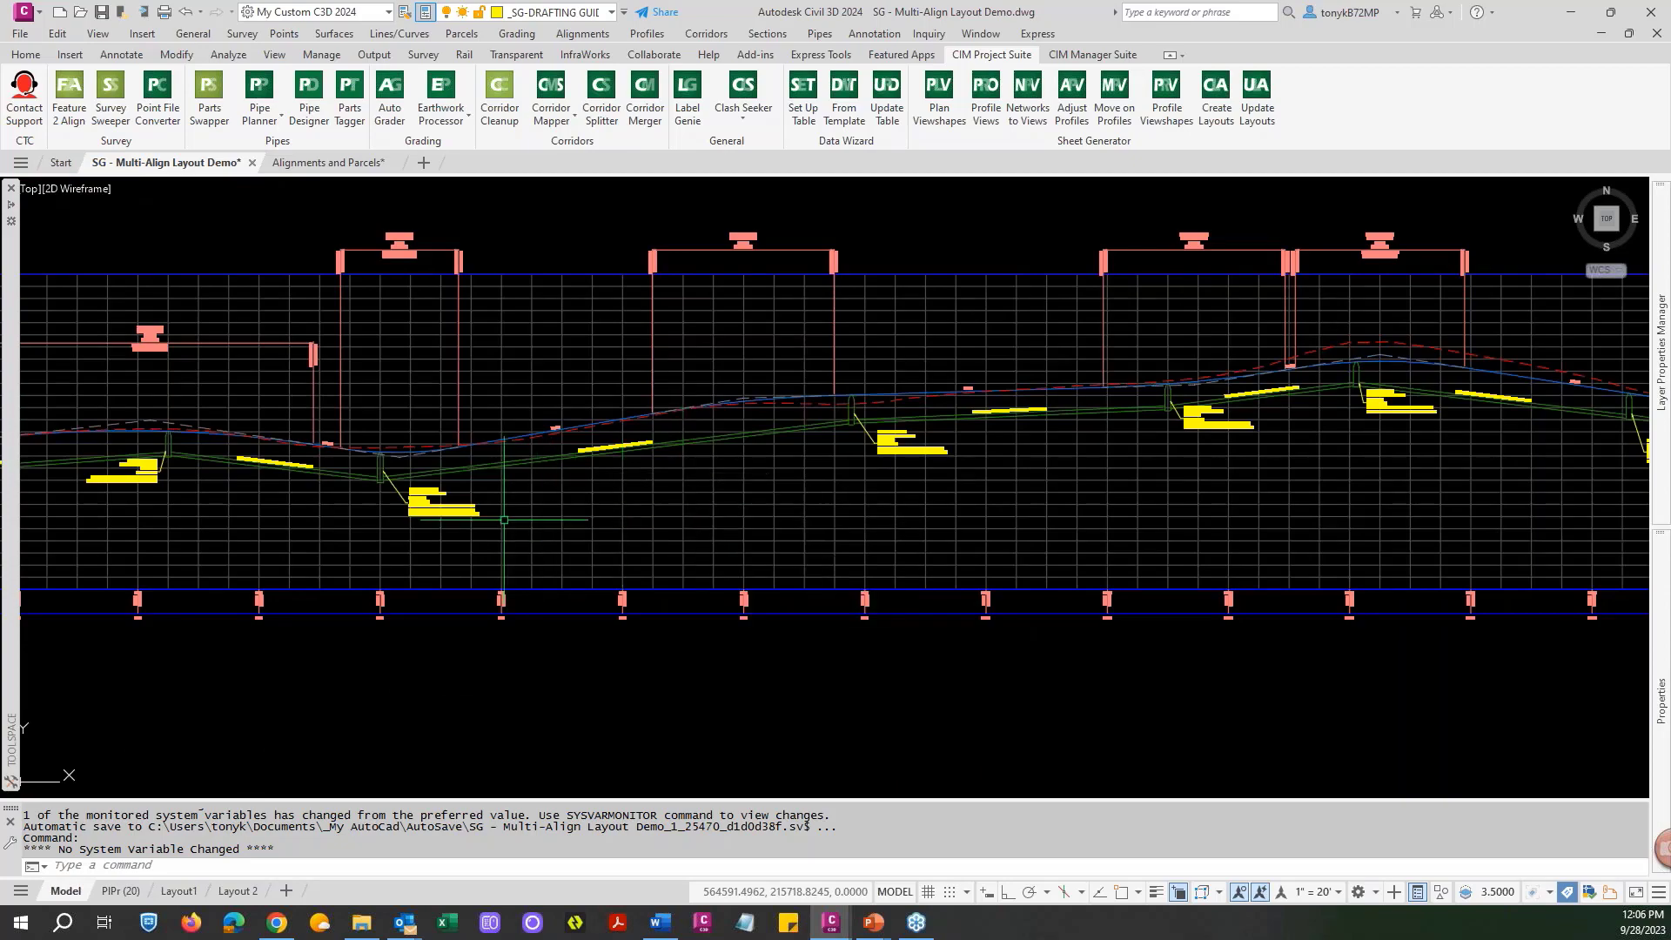
scroll(456, 511, "down", 5)
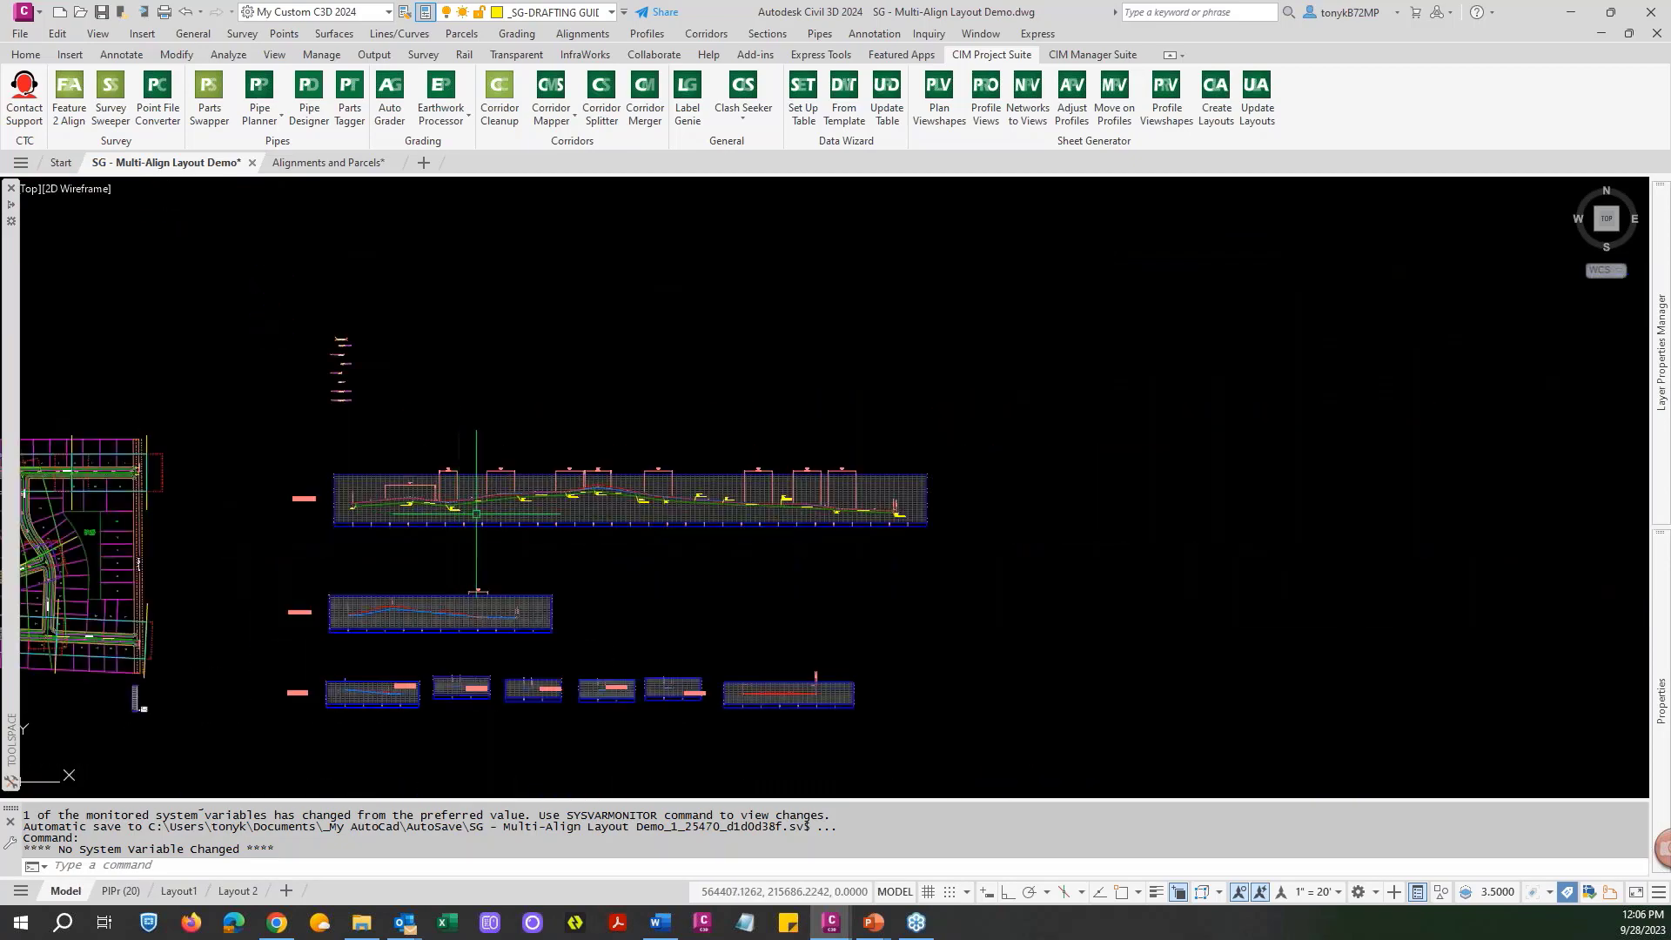
scroll(450, 511, "up", 8)
scroll(450, 510, "down", 10)
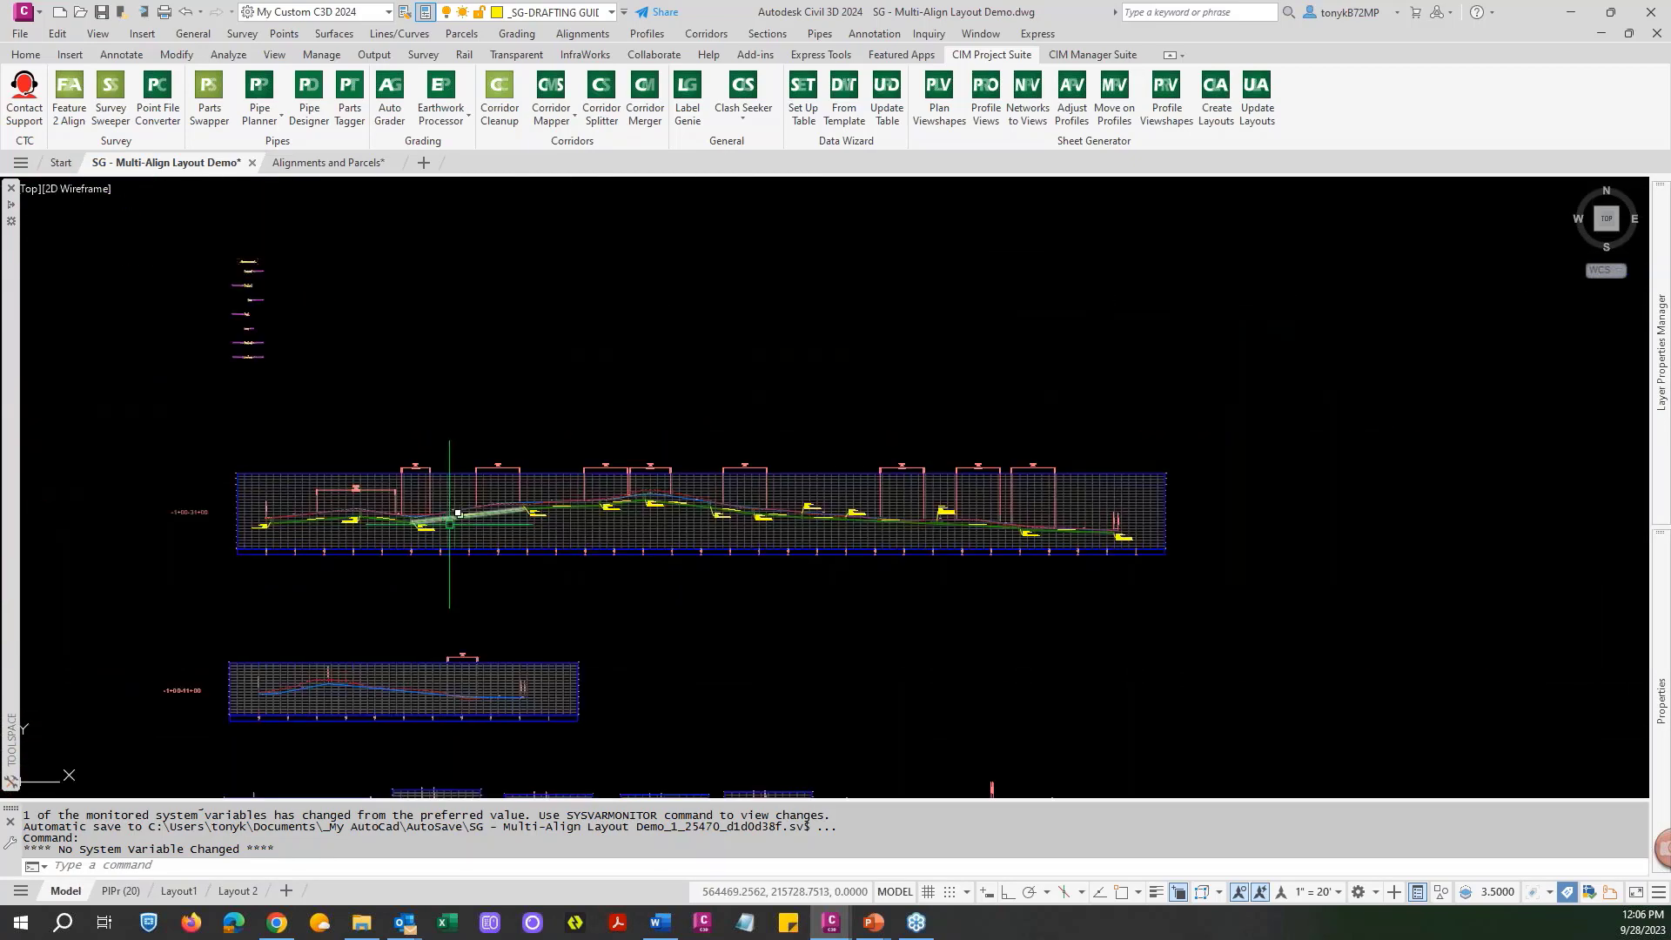
scroll(660, 495, "up", 3)
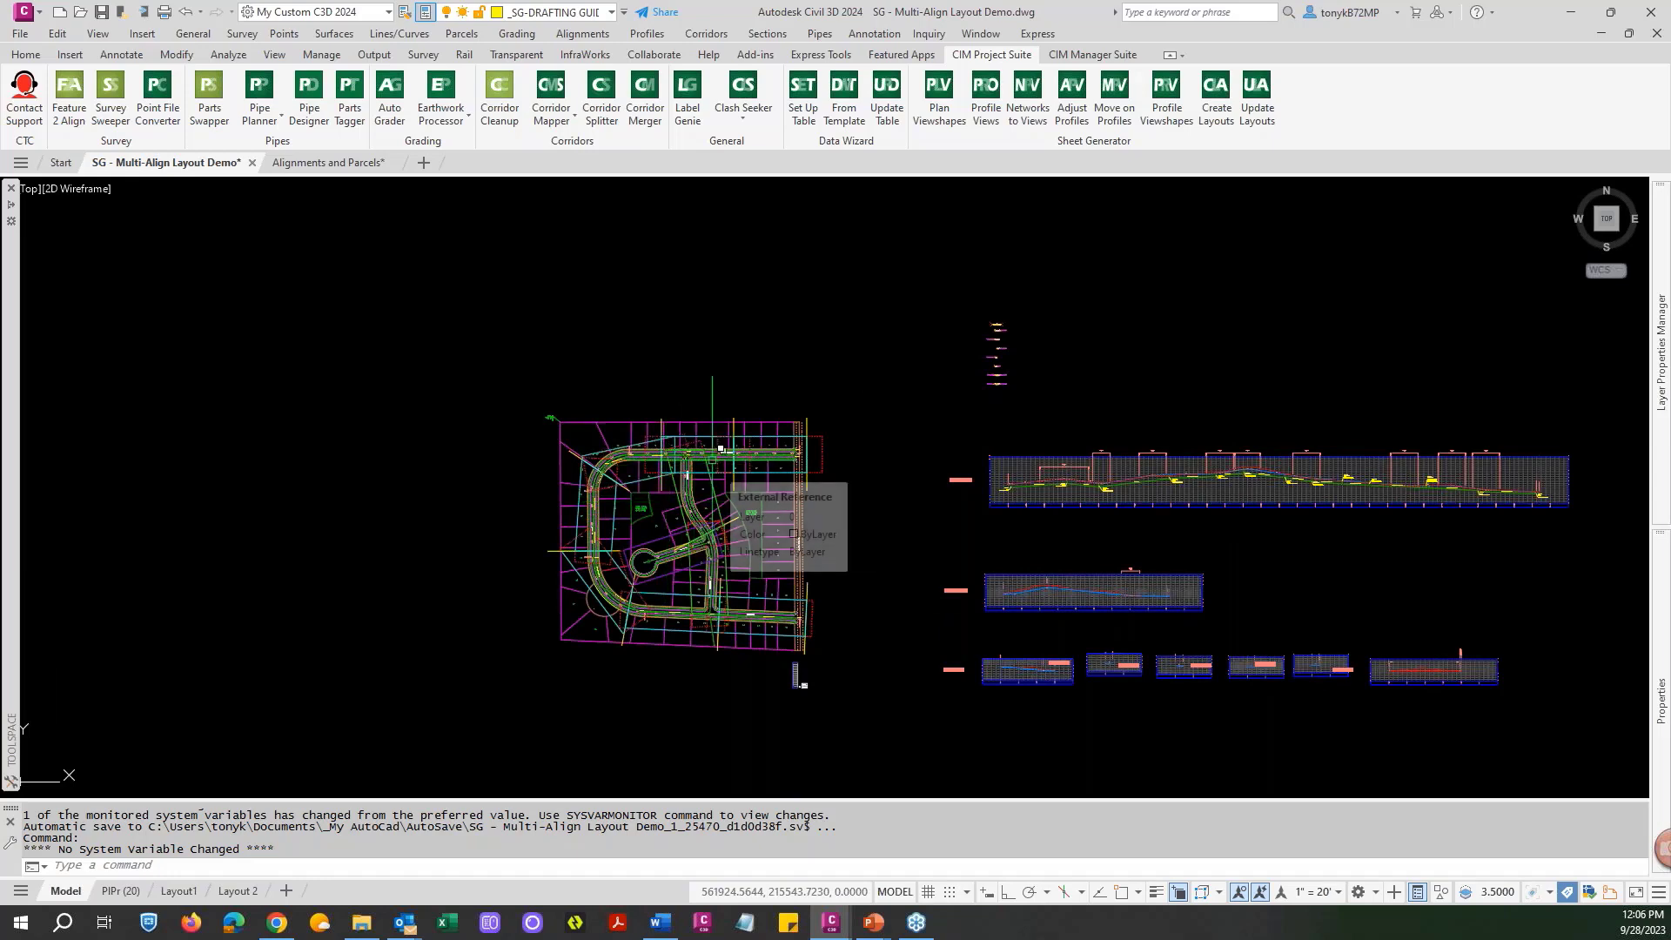
Review the alignment, station range, viewport scale and print block settings for creating Evergreen's plan viewshapes, and dismiss them.
scroll(741, 435, "up", 4)
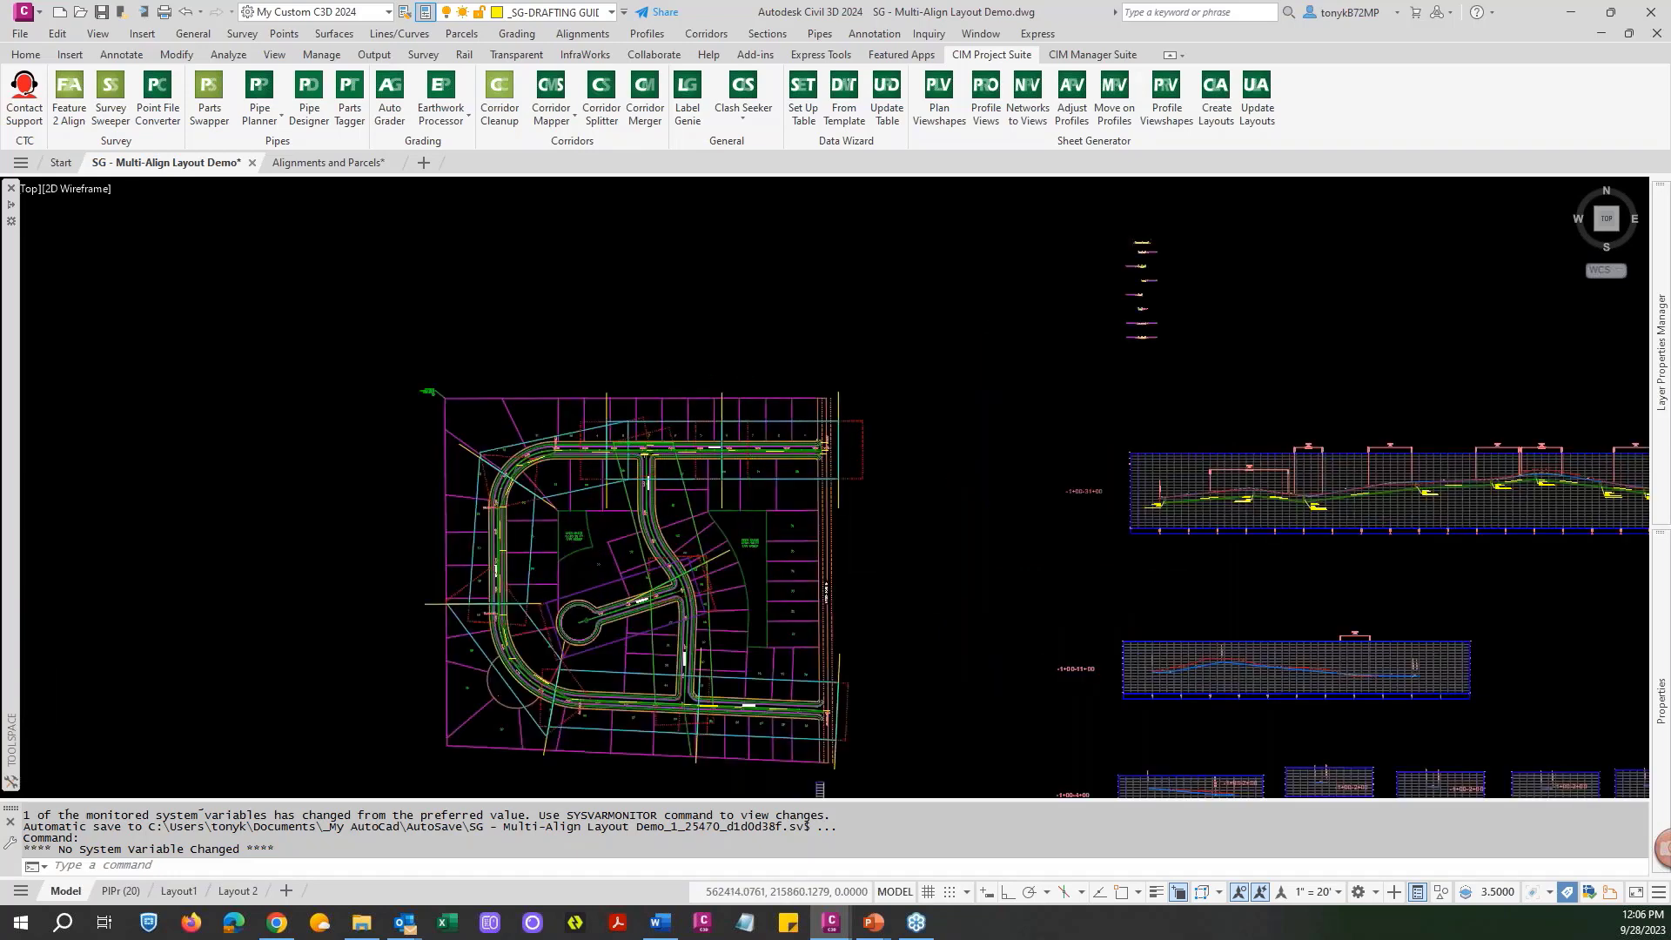
scroll(768, 407, "up", 2)
scroll(769, 407, "up", 2)
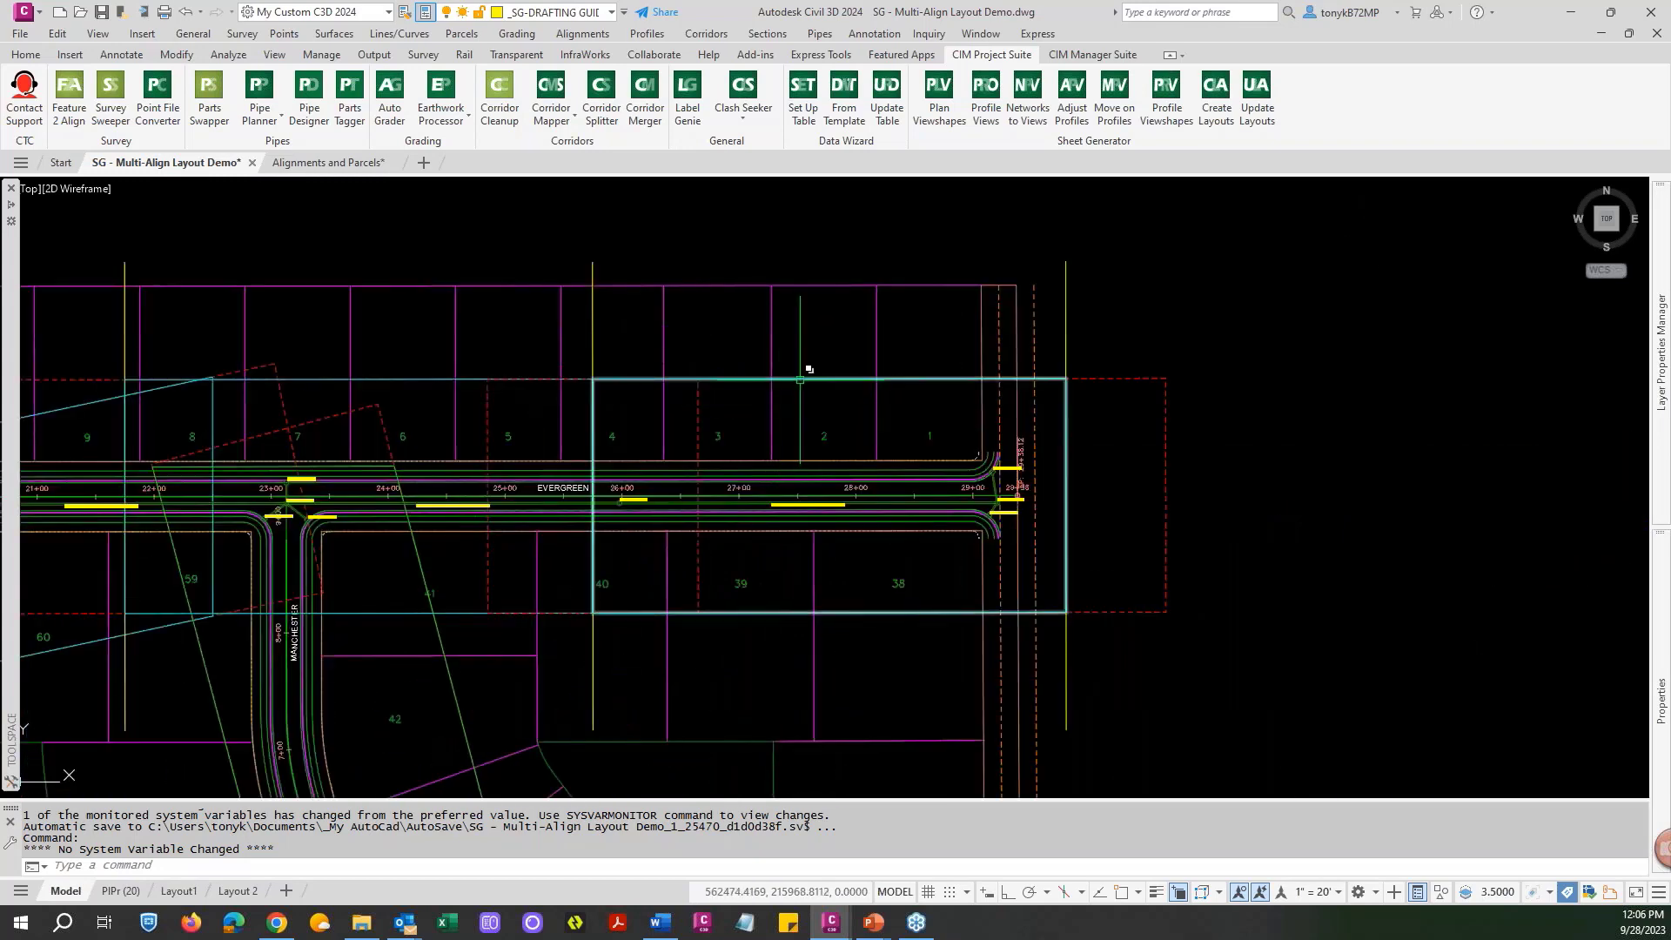
left_click(940, 118)
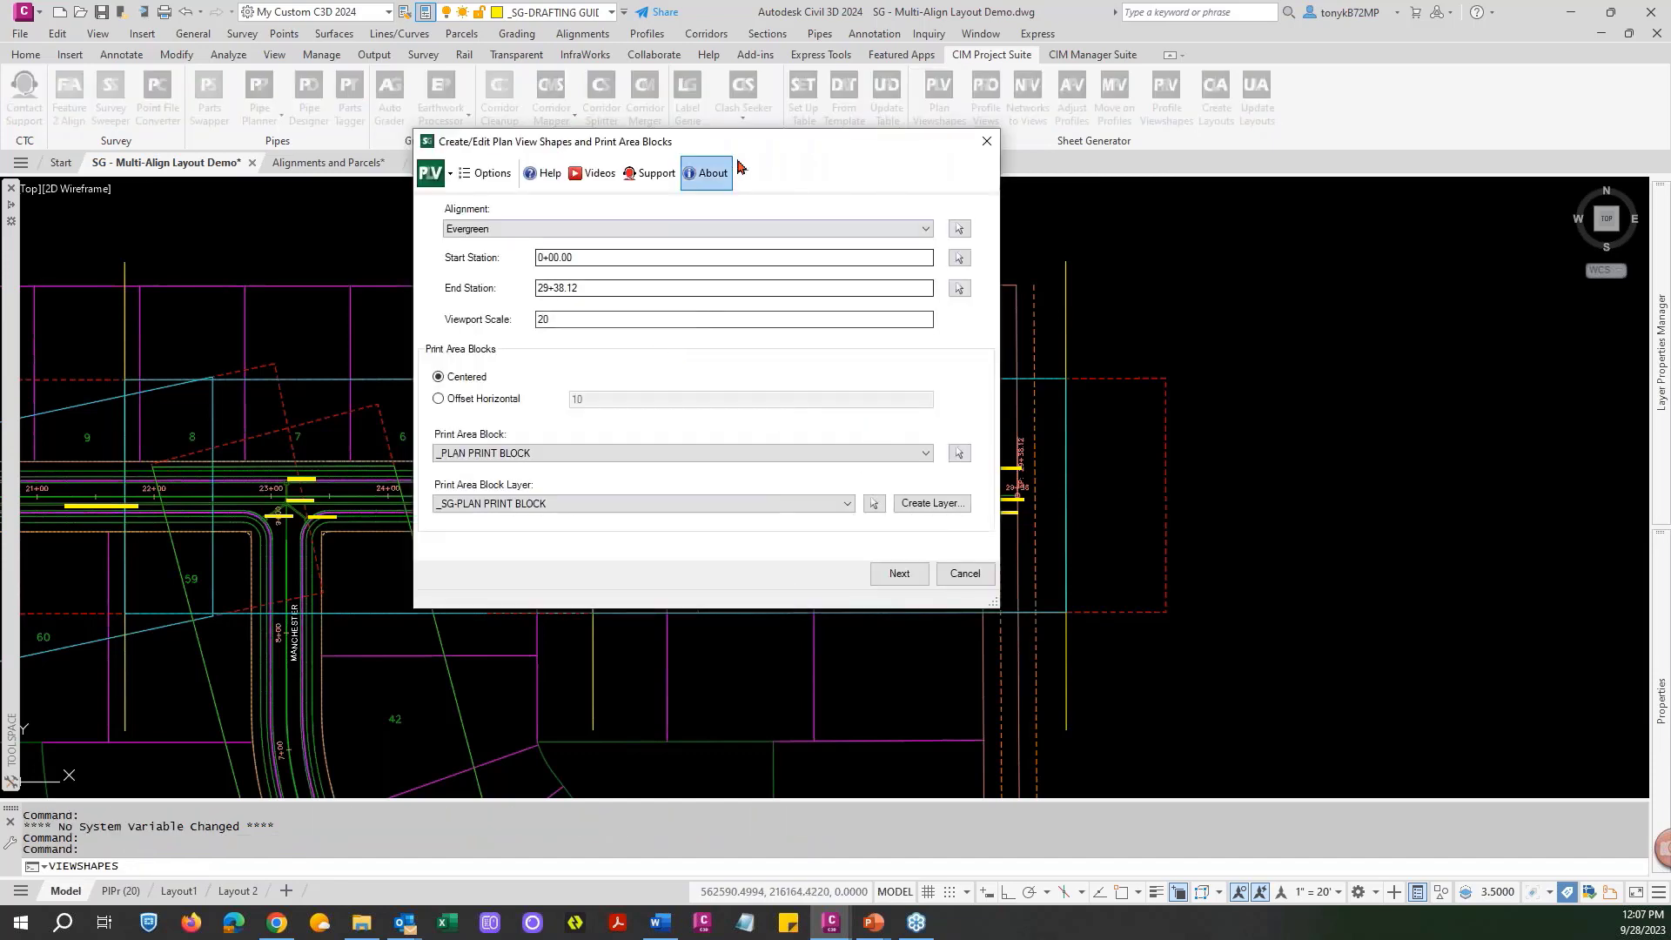
left_click_drag(734, 155, 656, 175)
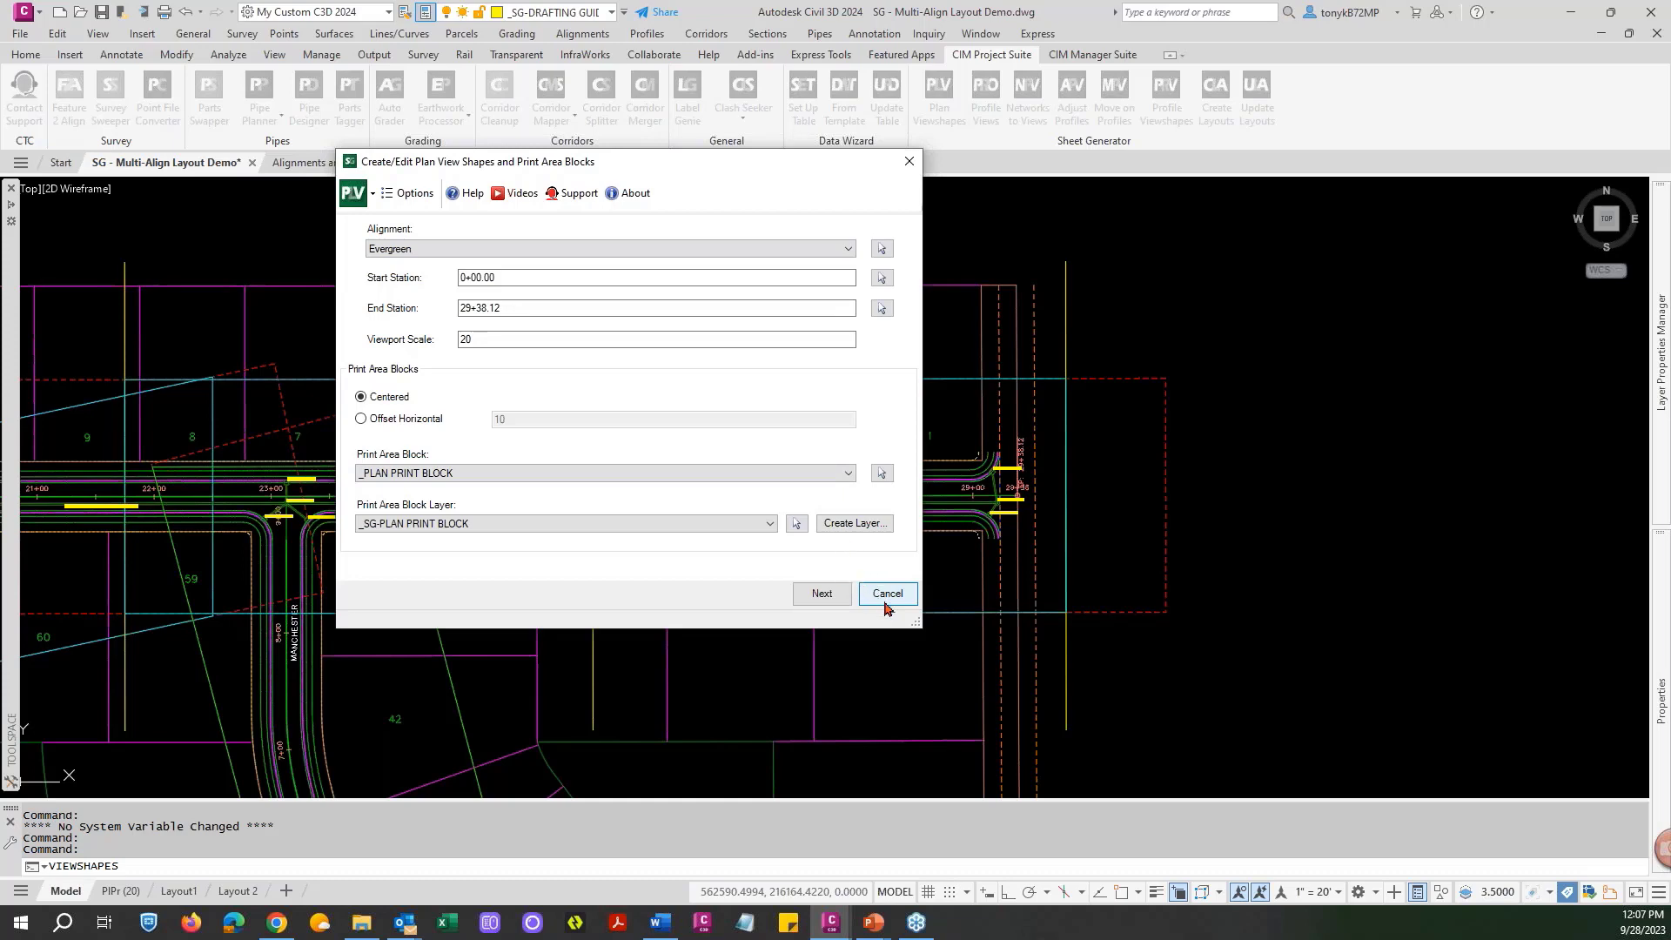
left_click(877, 600)
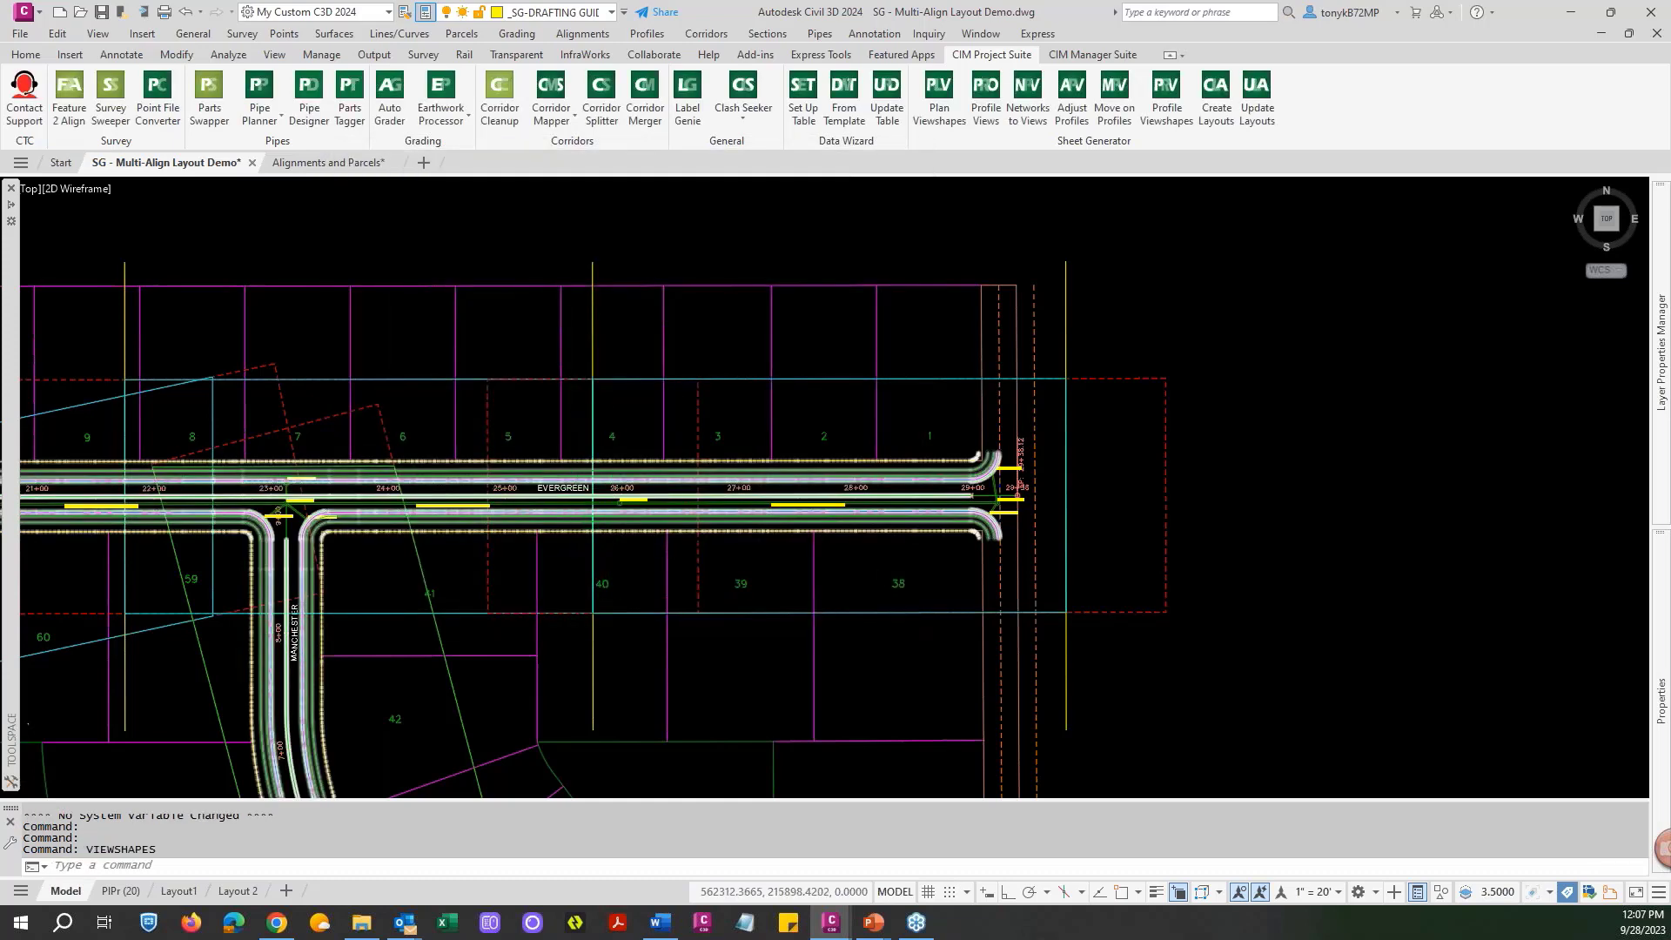
Examine how the Evergreen and Manchester alignments and their print areas are arranged across the site plan.
scroll(532, 494, "up", 3)
scroll(532, 494, "down", 3)
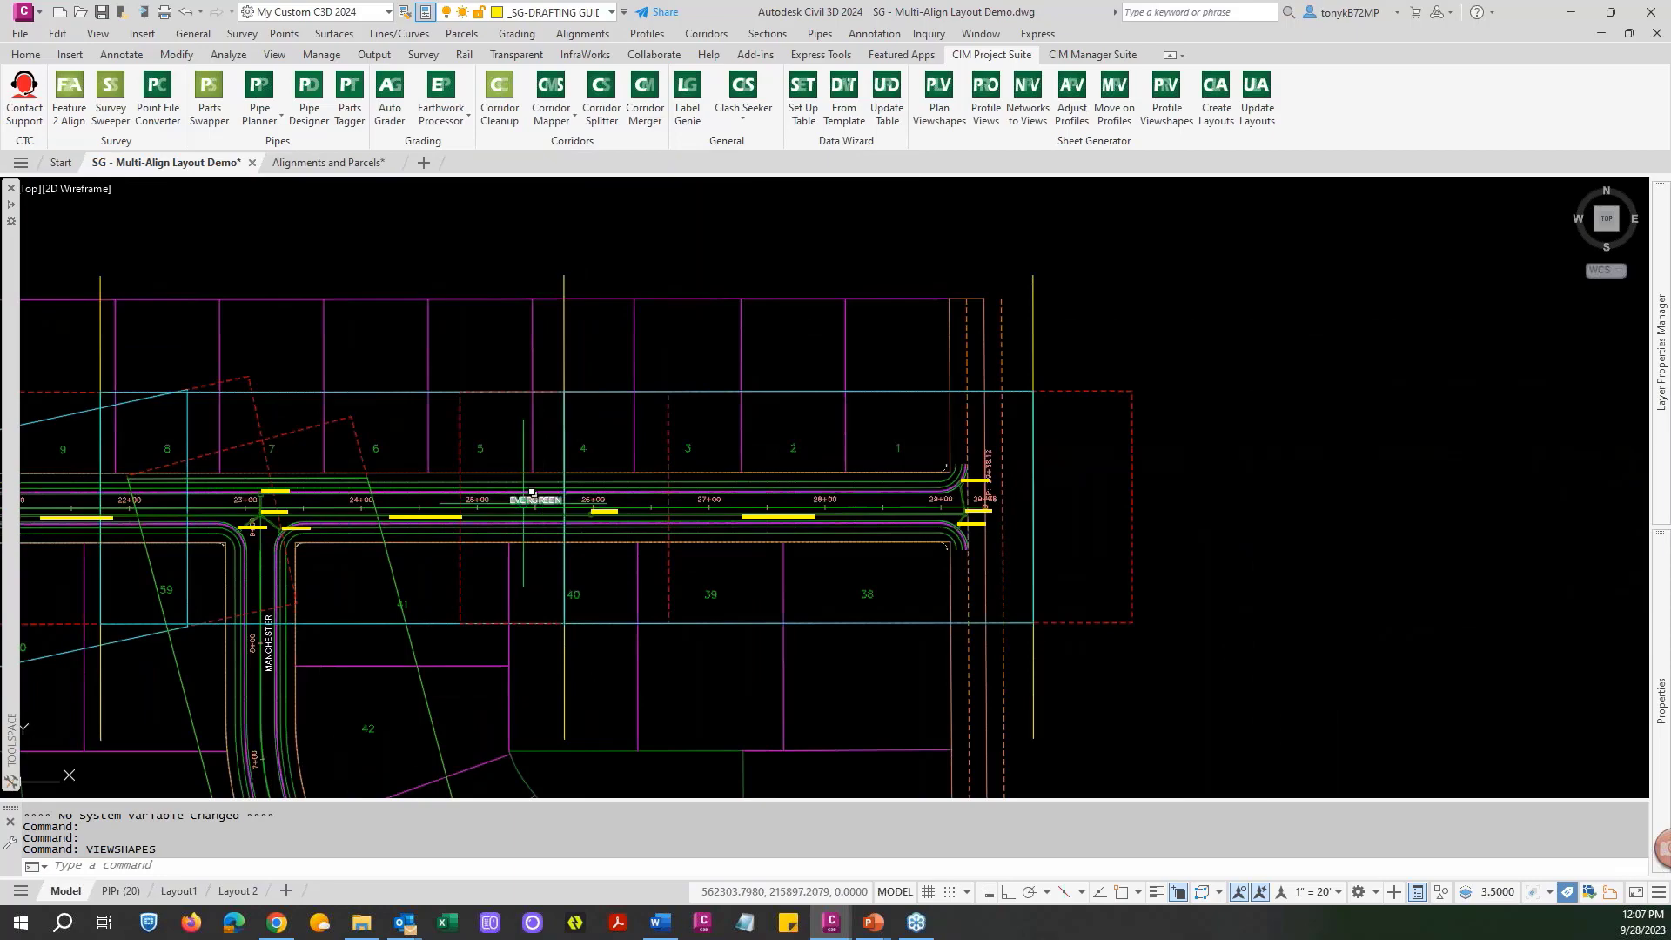
scroll(532, 493, "down", 3)
scroll(400, 435, "down", 3)
middle_click_drag(386, 537, 301, 299)
scroll(598, 593, "down", 2)
scroll(577, 425, "up", 4)
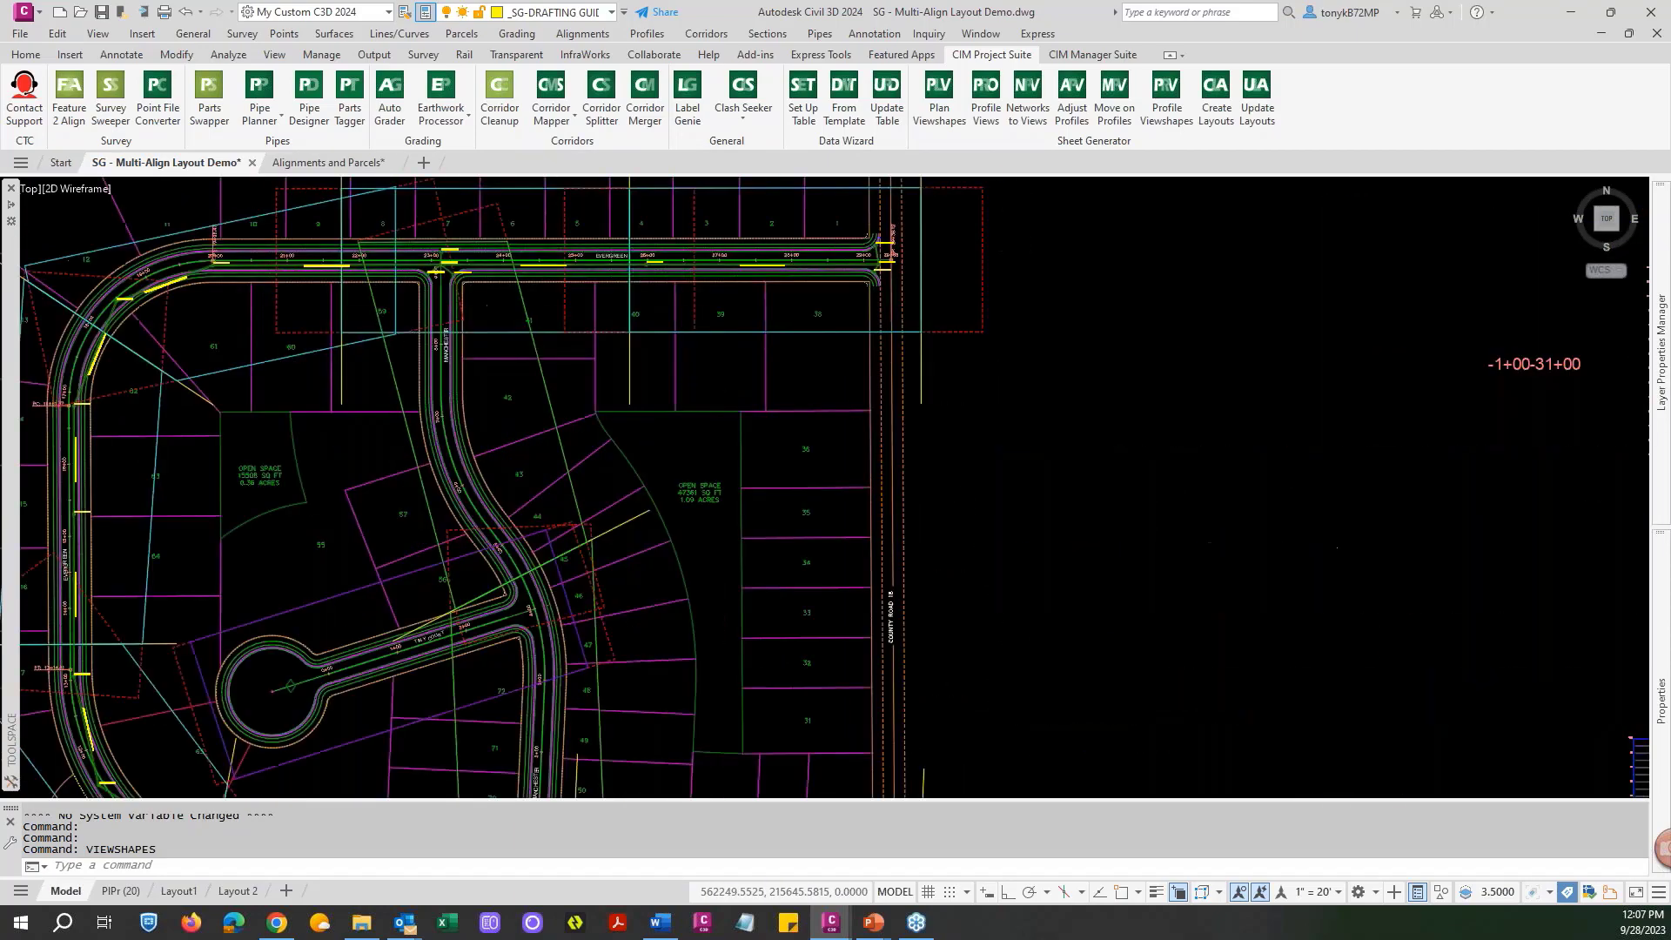
middle_click_drag(604, 386, 684, 437)
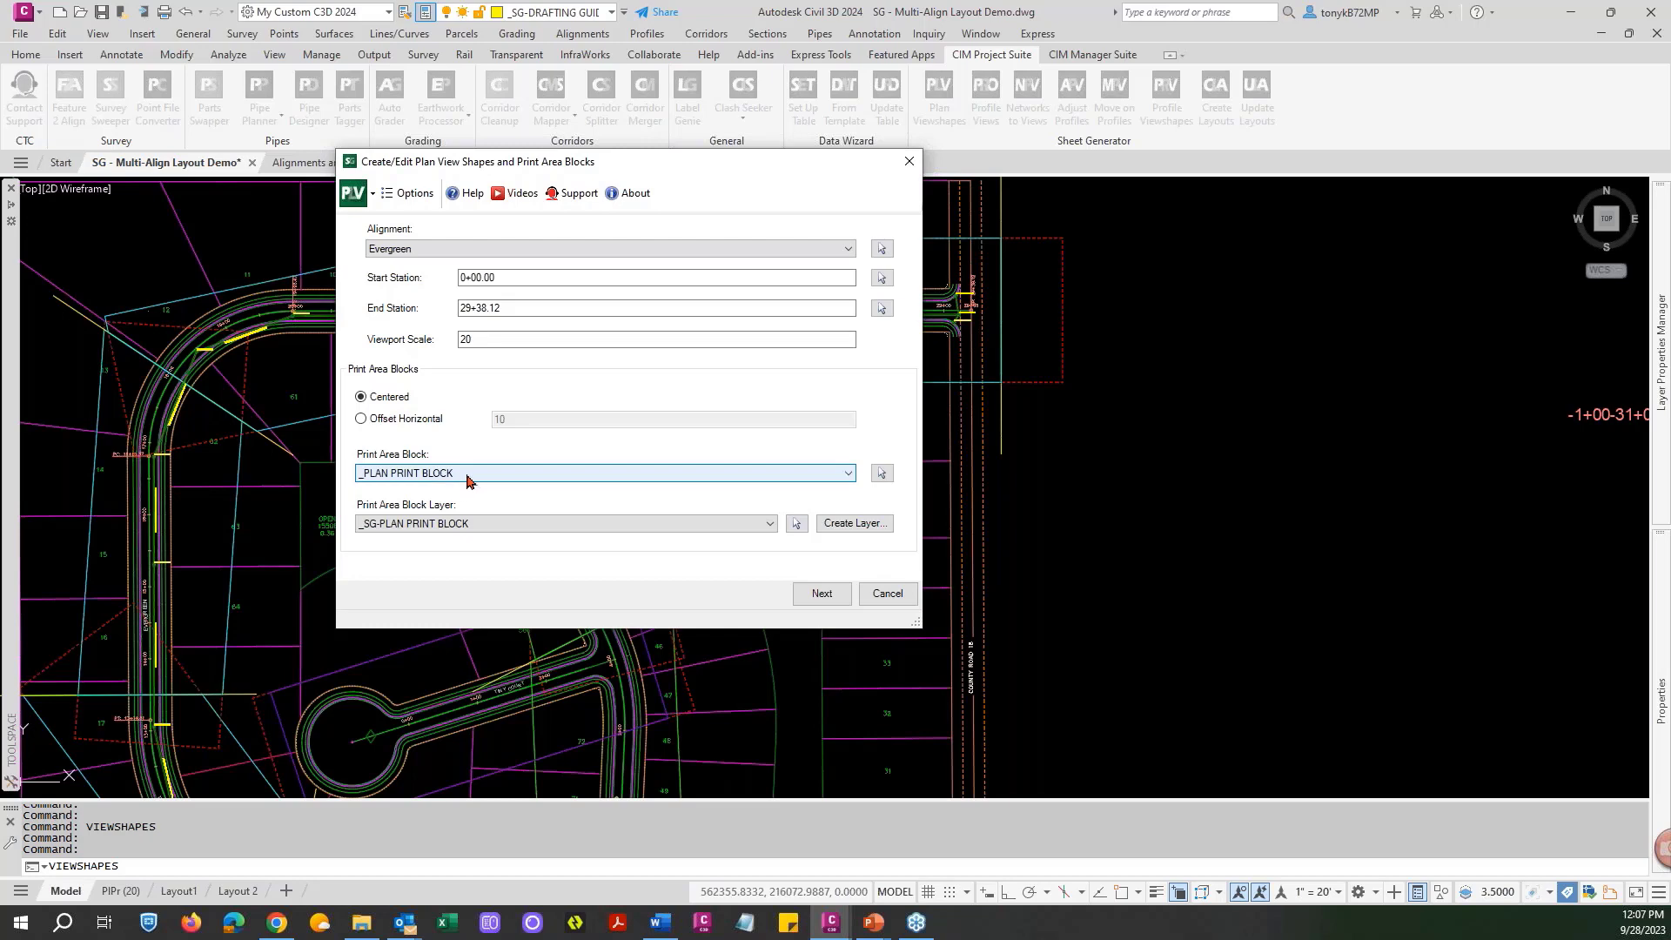
Try a distance of 400 between matchlines for the Evergreen plan viewshapes, and cancel the viewshape setup.
left_click(822, 595)
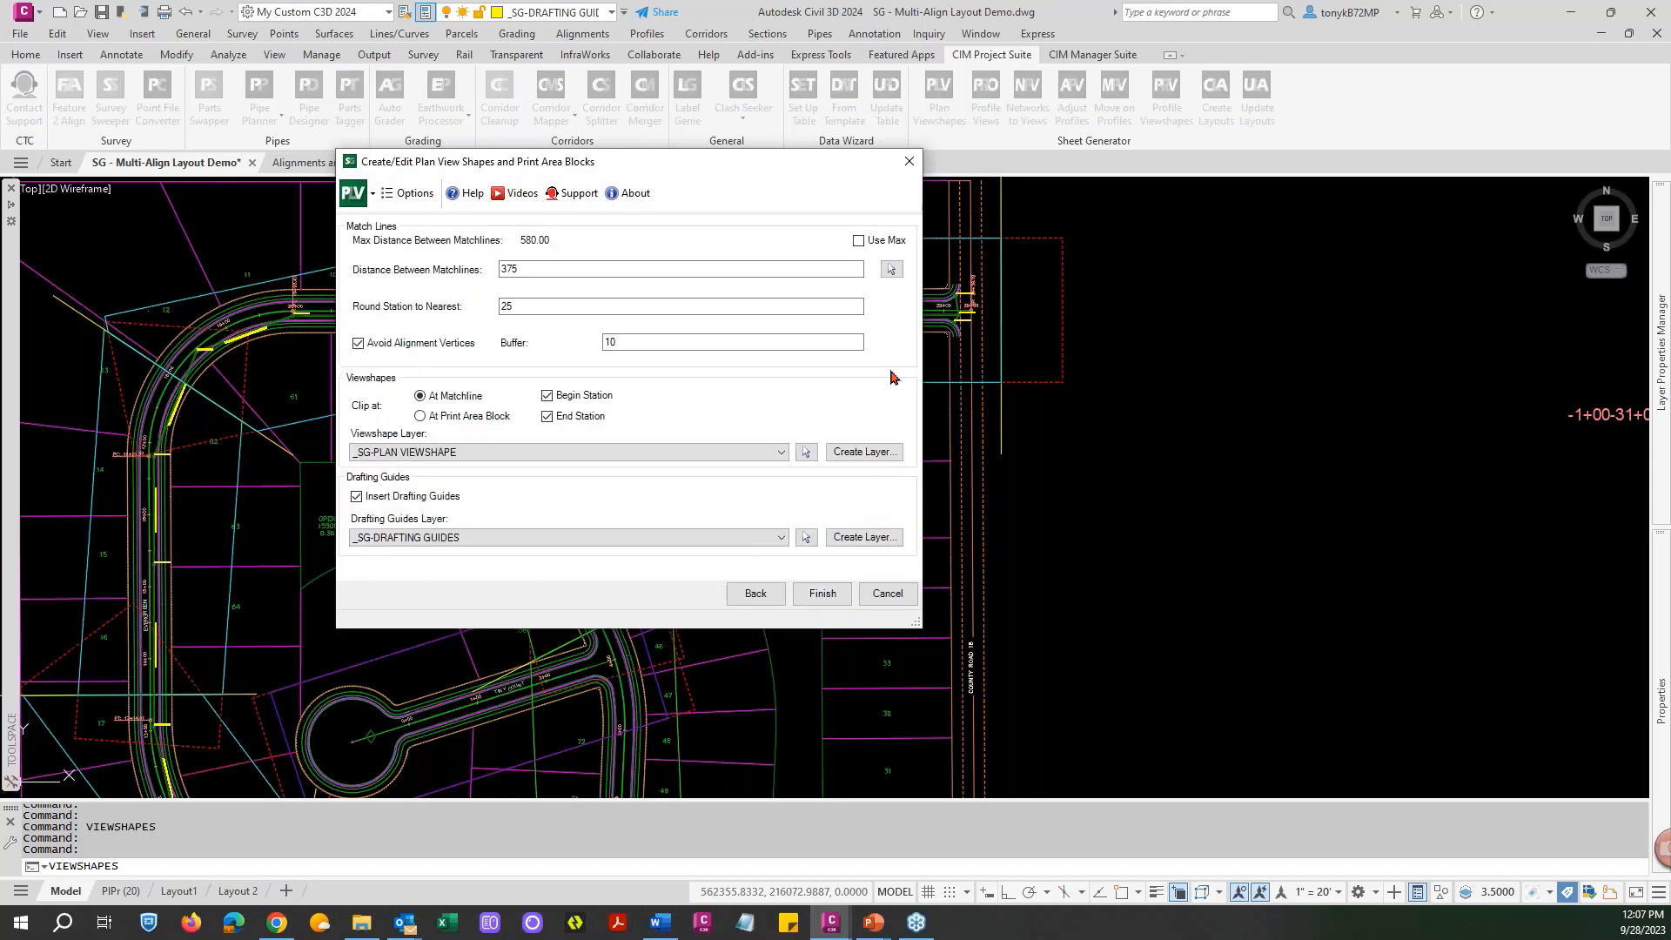
left_click(526, 270)
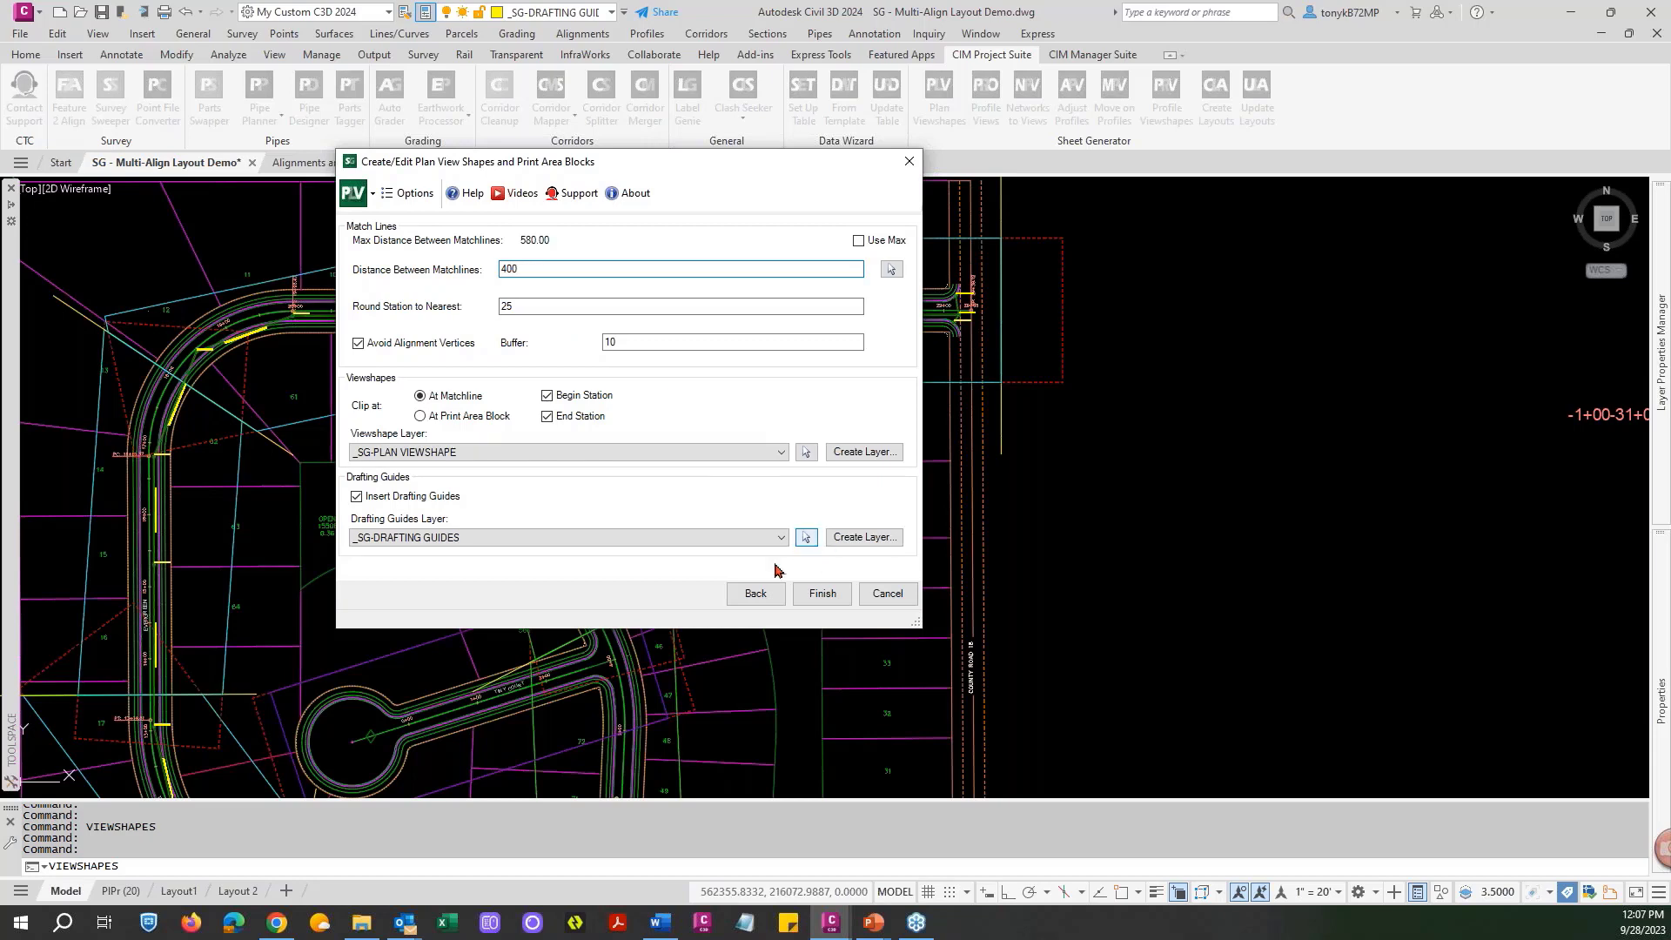
left_click(877, 597)
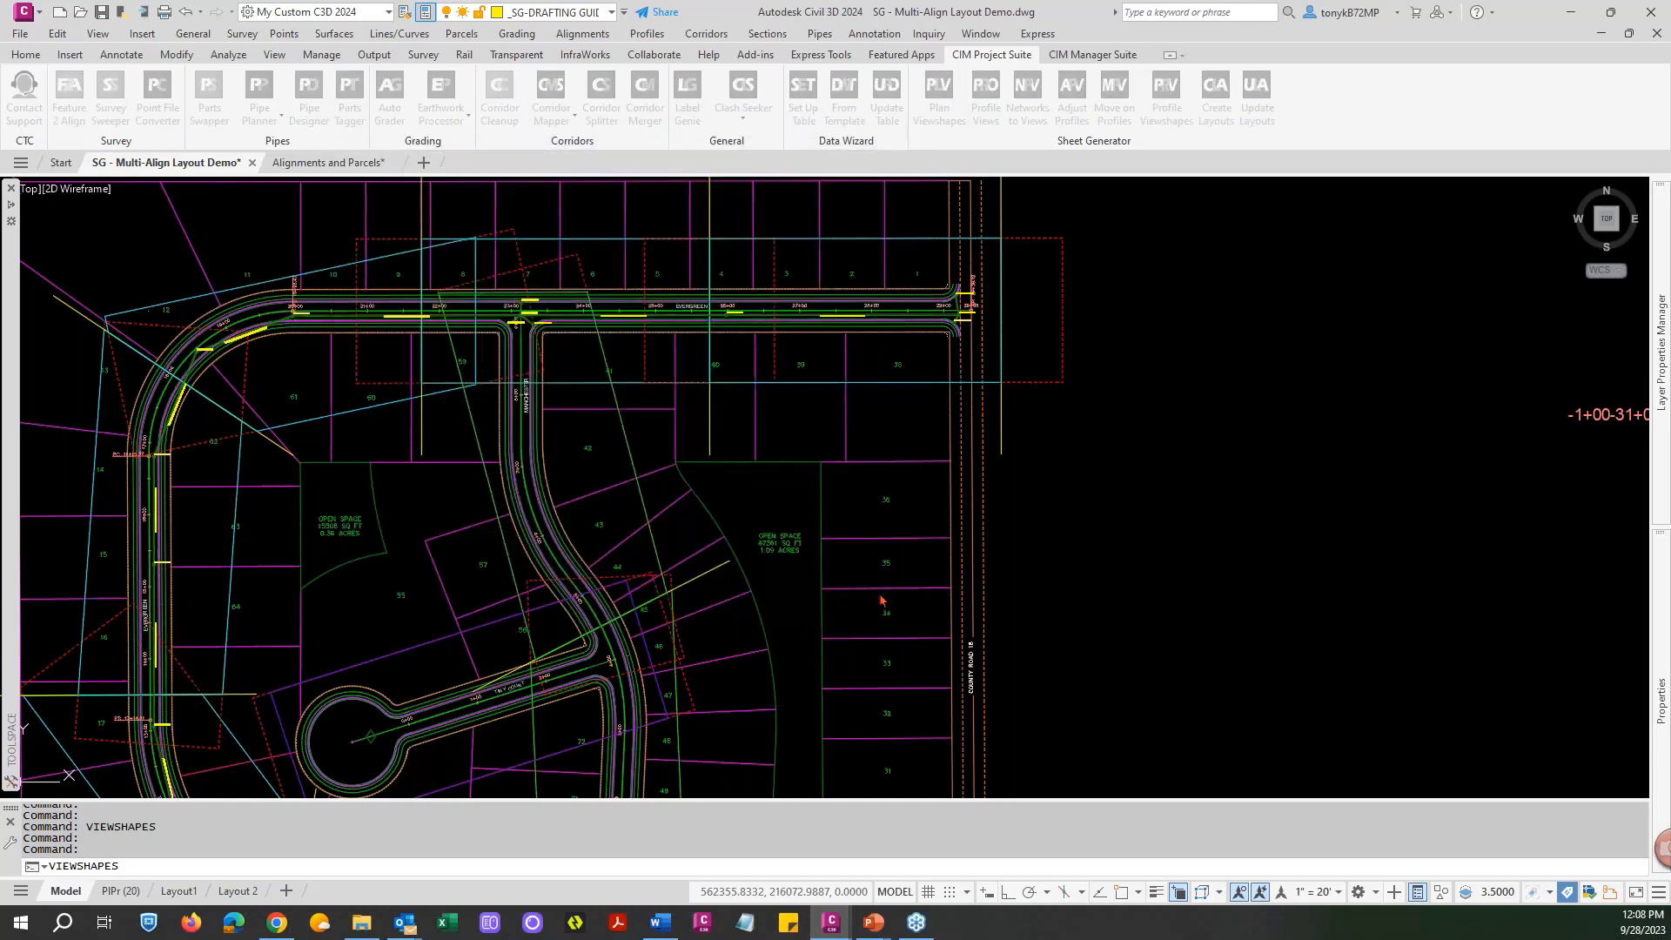
Inspect the plan viewshape and matchlines at the beginning of Evergreen, near County Road 18.
middle_click_drag(802, 558, 815, 351)
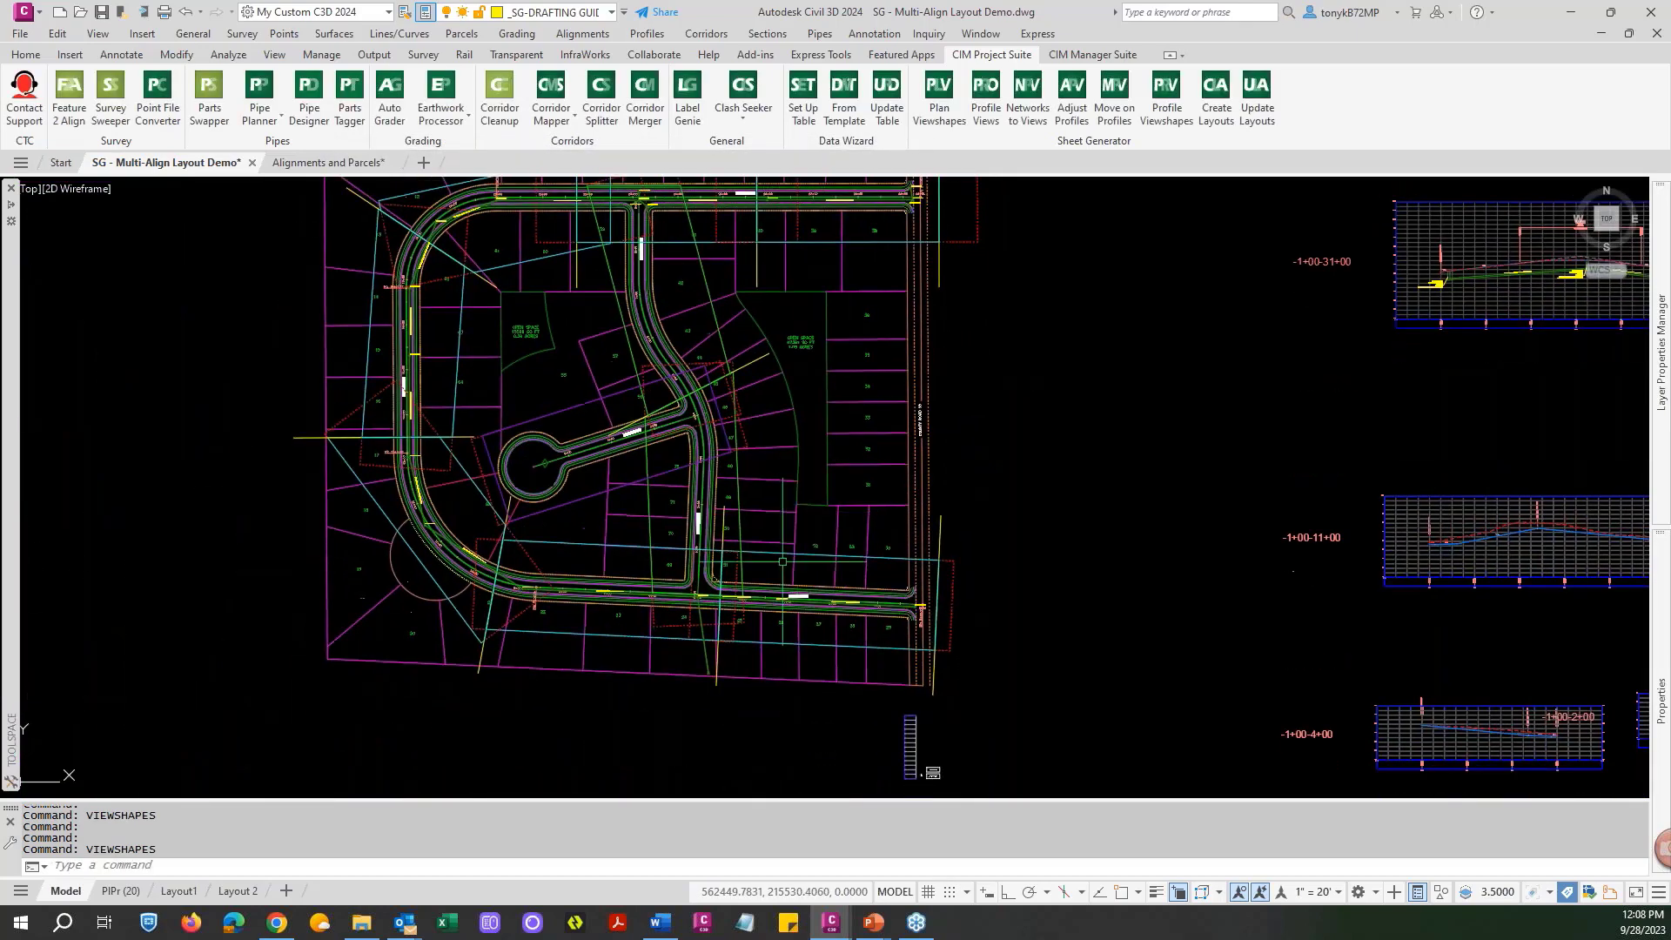
scroll(771, 588, "up", 6)
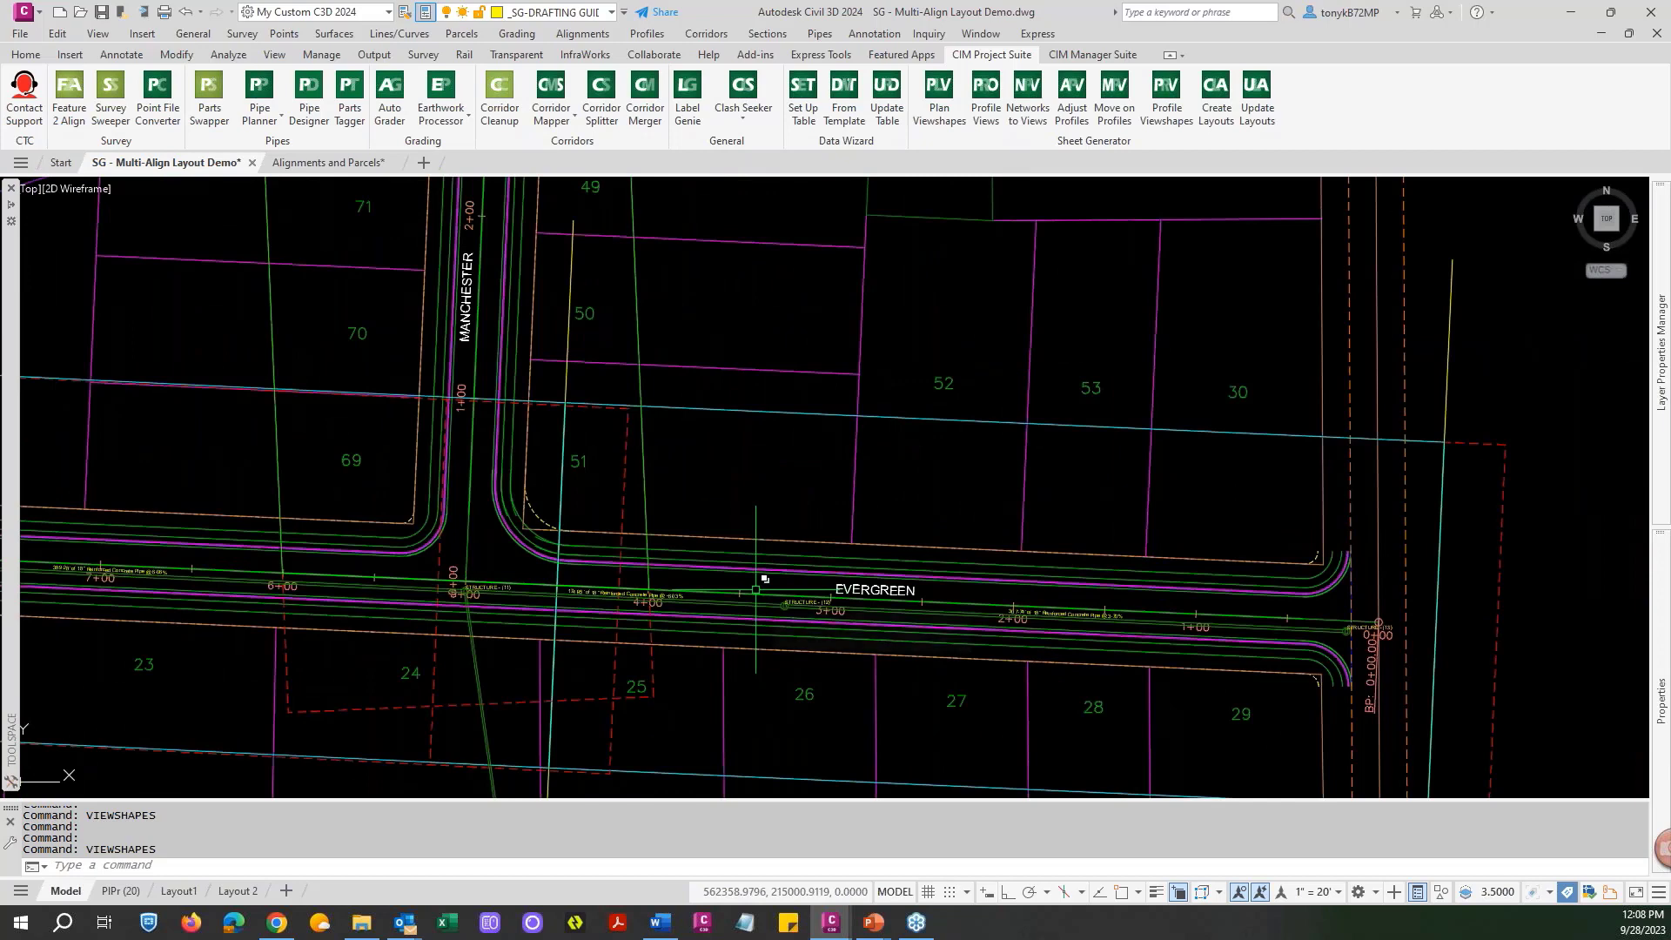
scroll(755, 589, "down", 4)
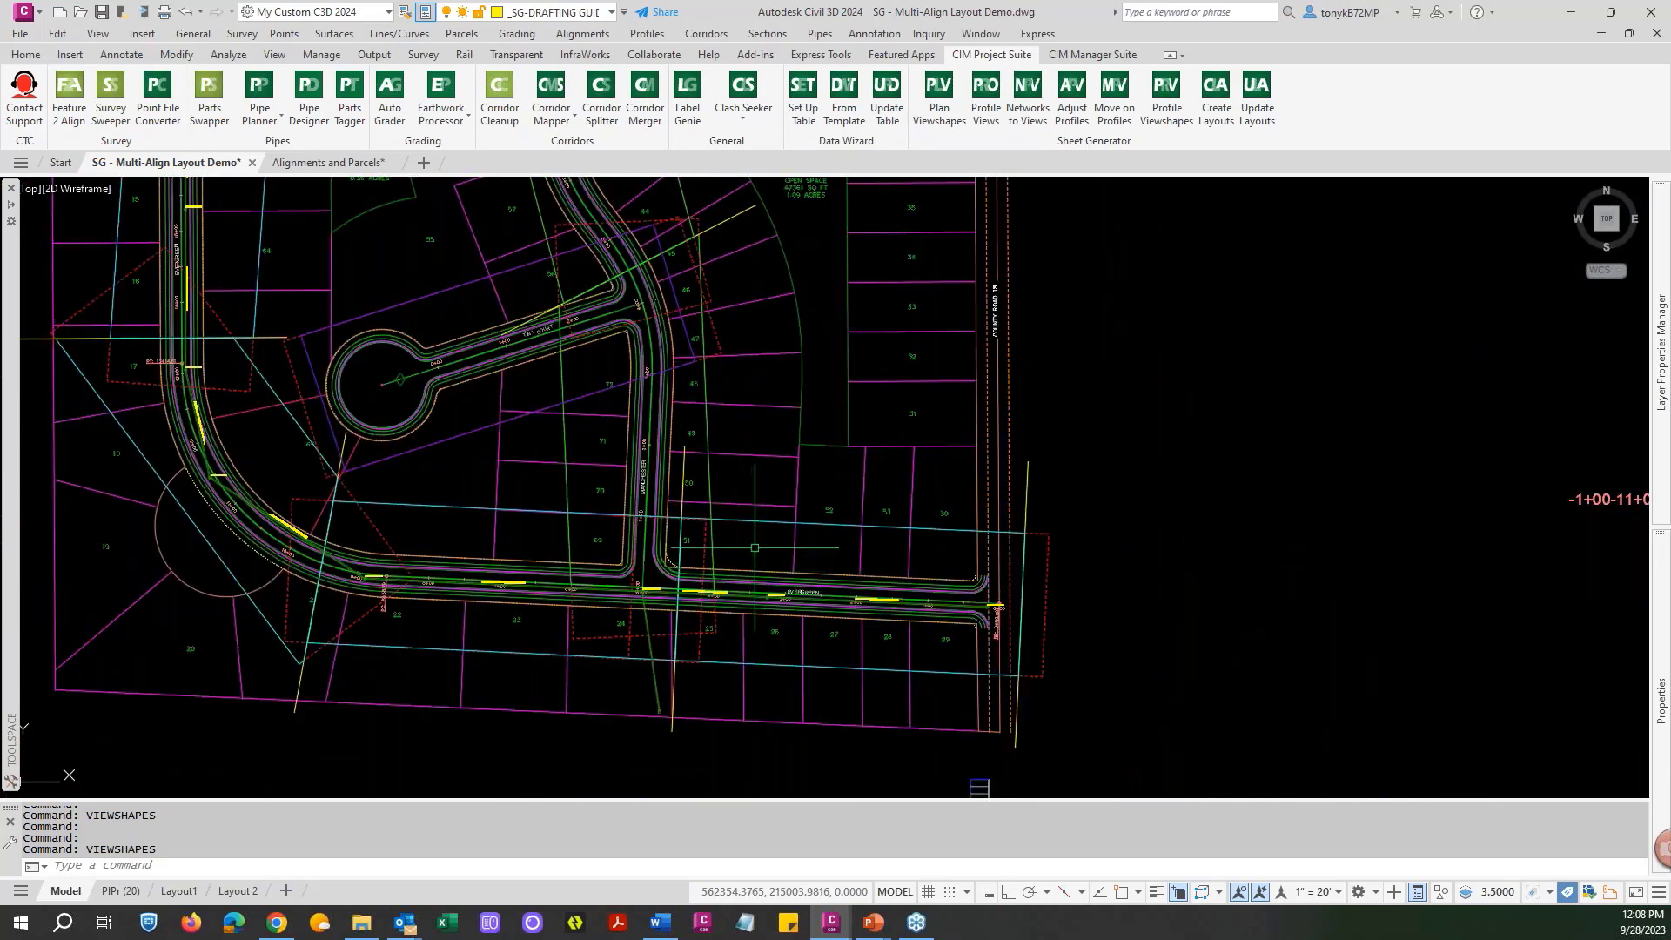
middle_click_drag(754, 547, 780, 441)
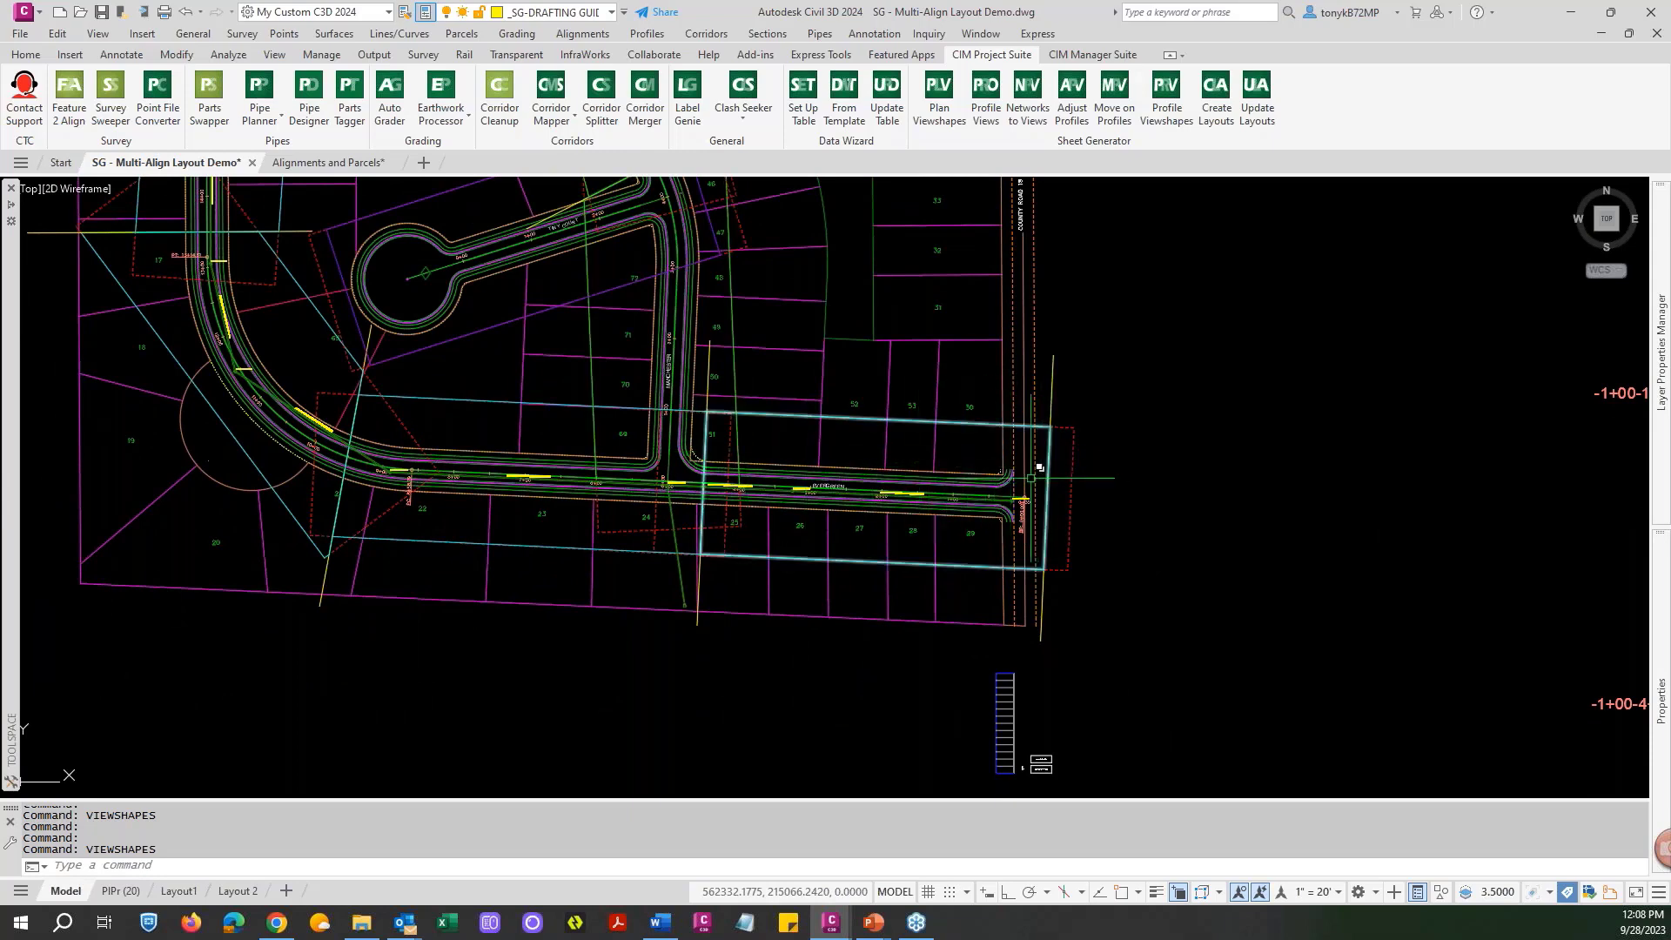
Inspect how the plan print block, viewshape and matchline meet below lots 24 and 25 on Evergreen, checking the print block's properties.
scroll(1039, 468, "down", 4)
middle_click_drag(874, 461, 872, 642)
scroll(835, 539, "up", 10)
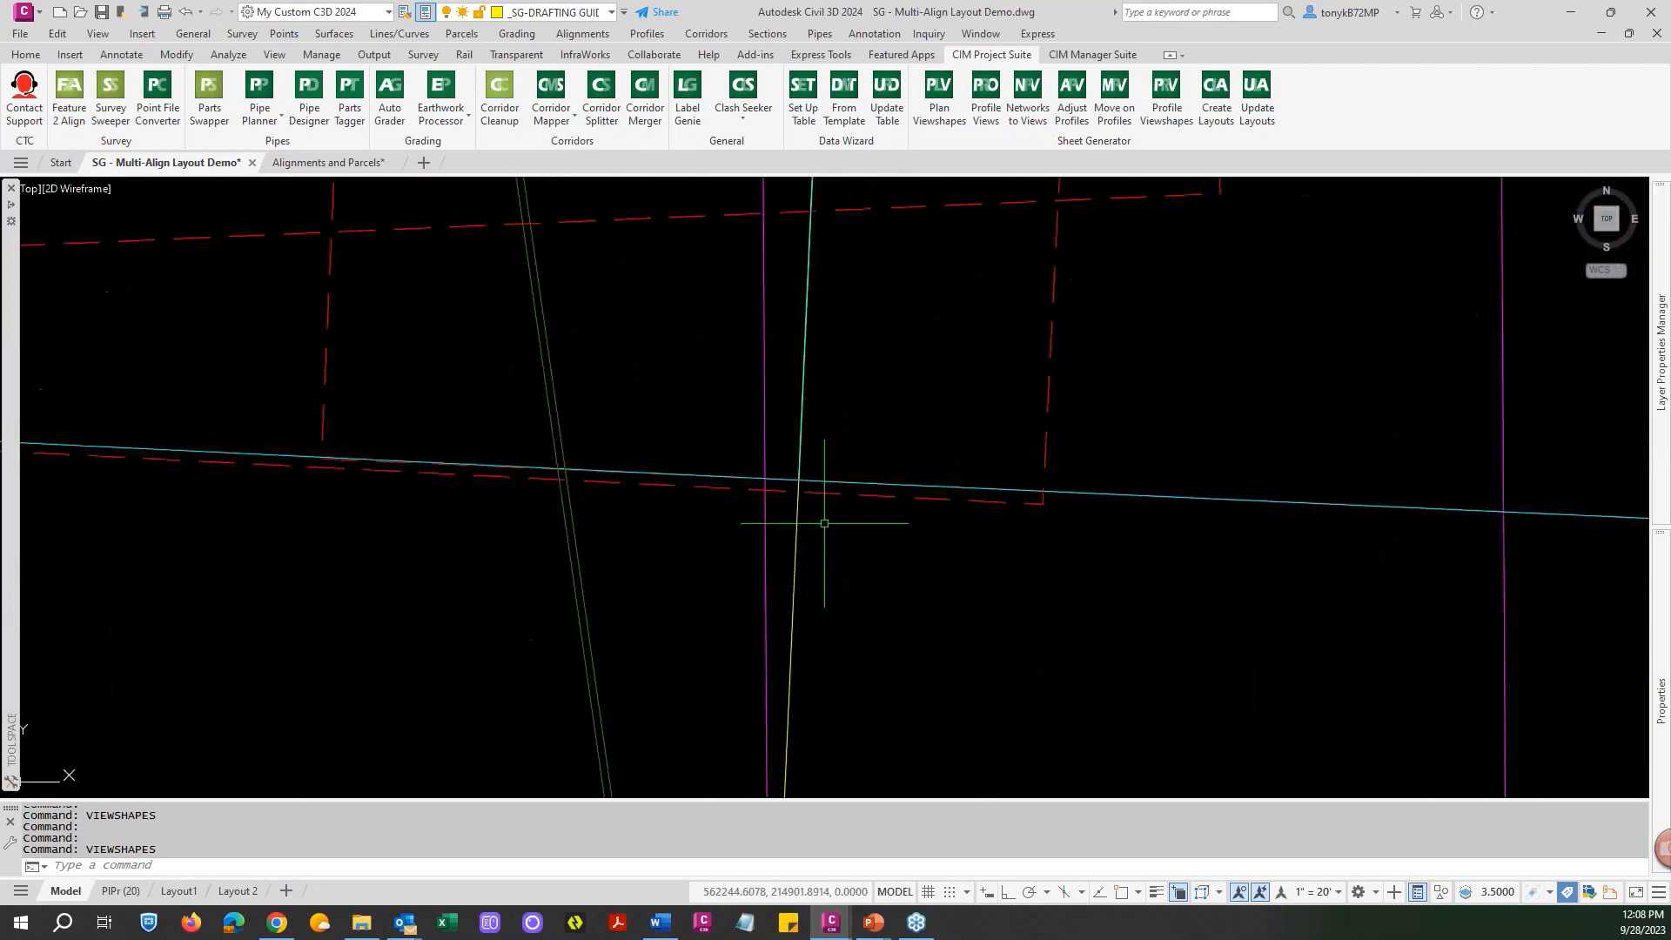
scroll(822, 470, "down", 4)
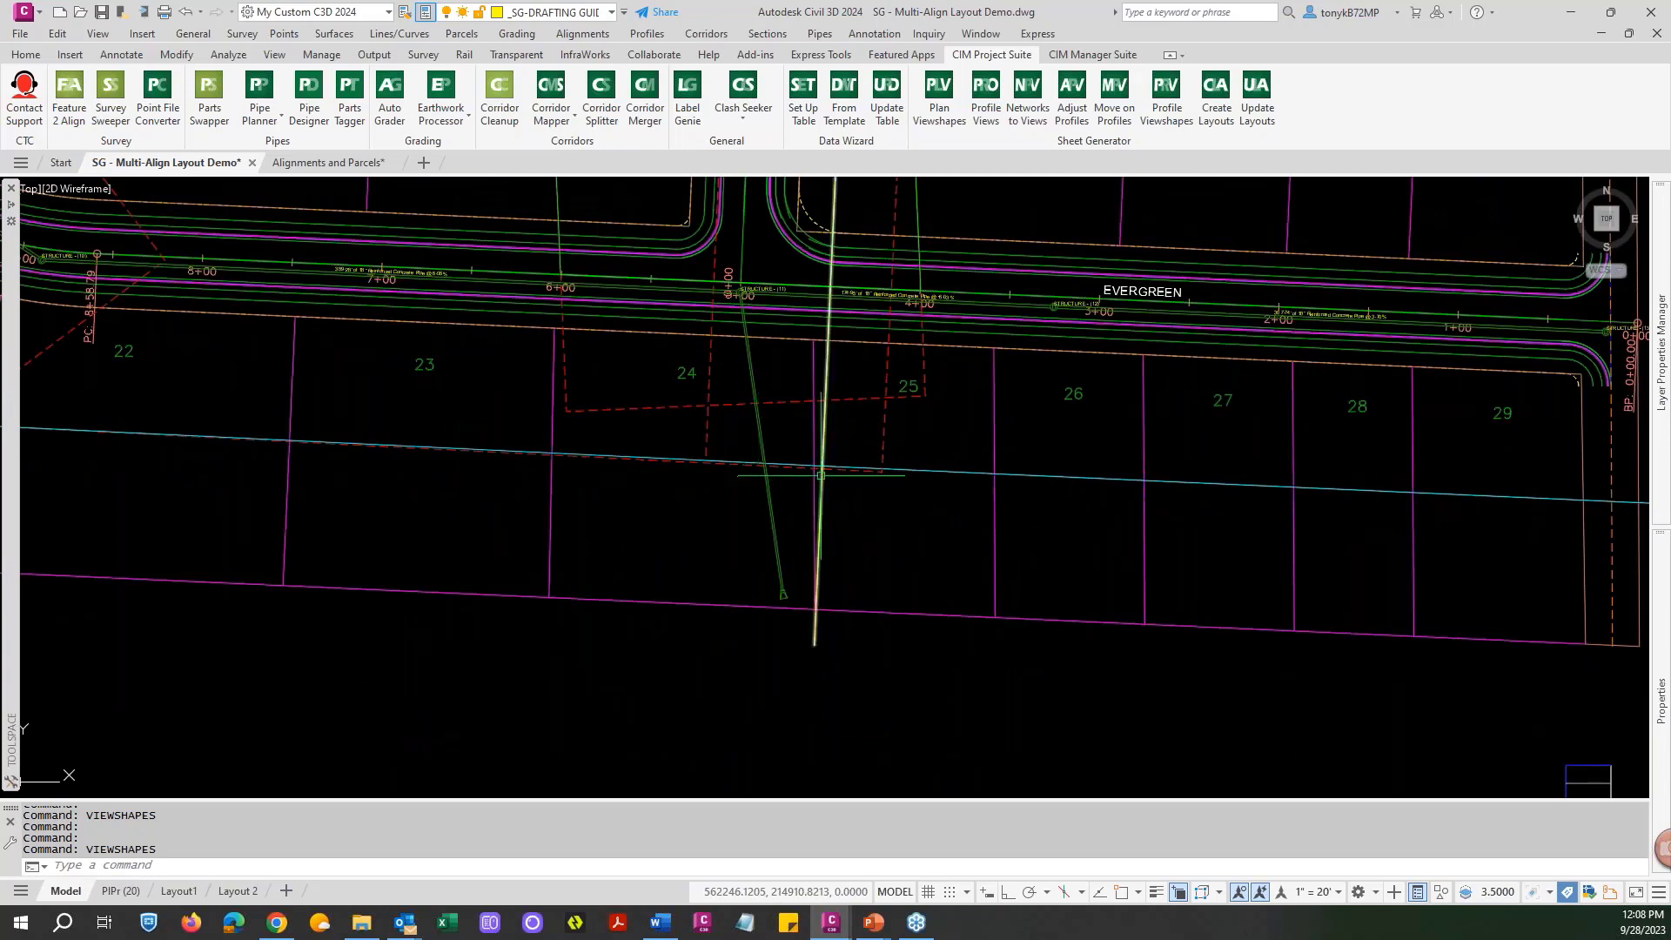
scroll(819, 475, "up", 6)
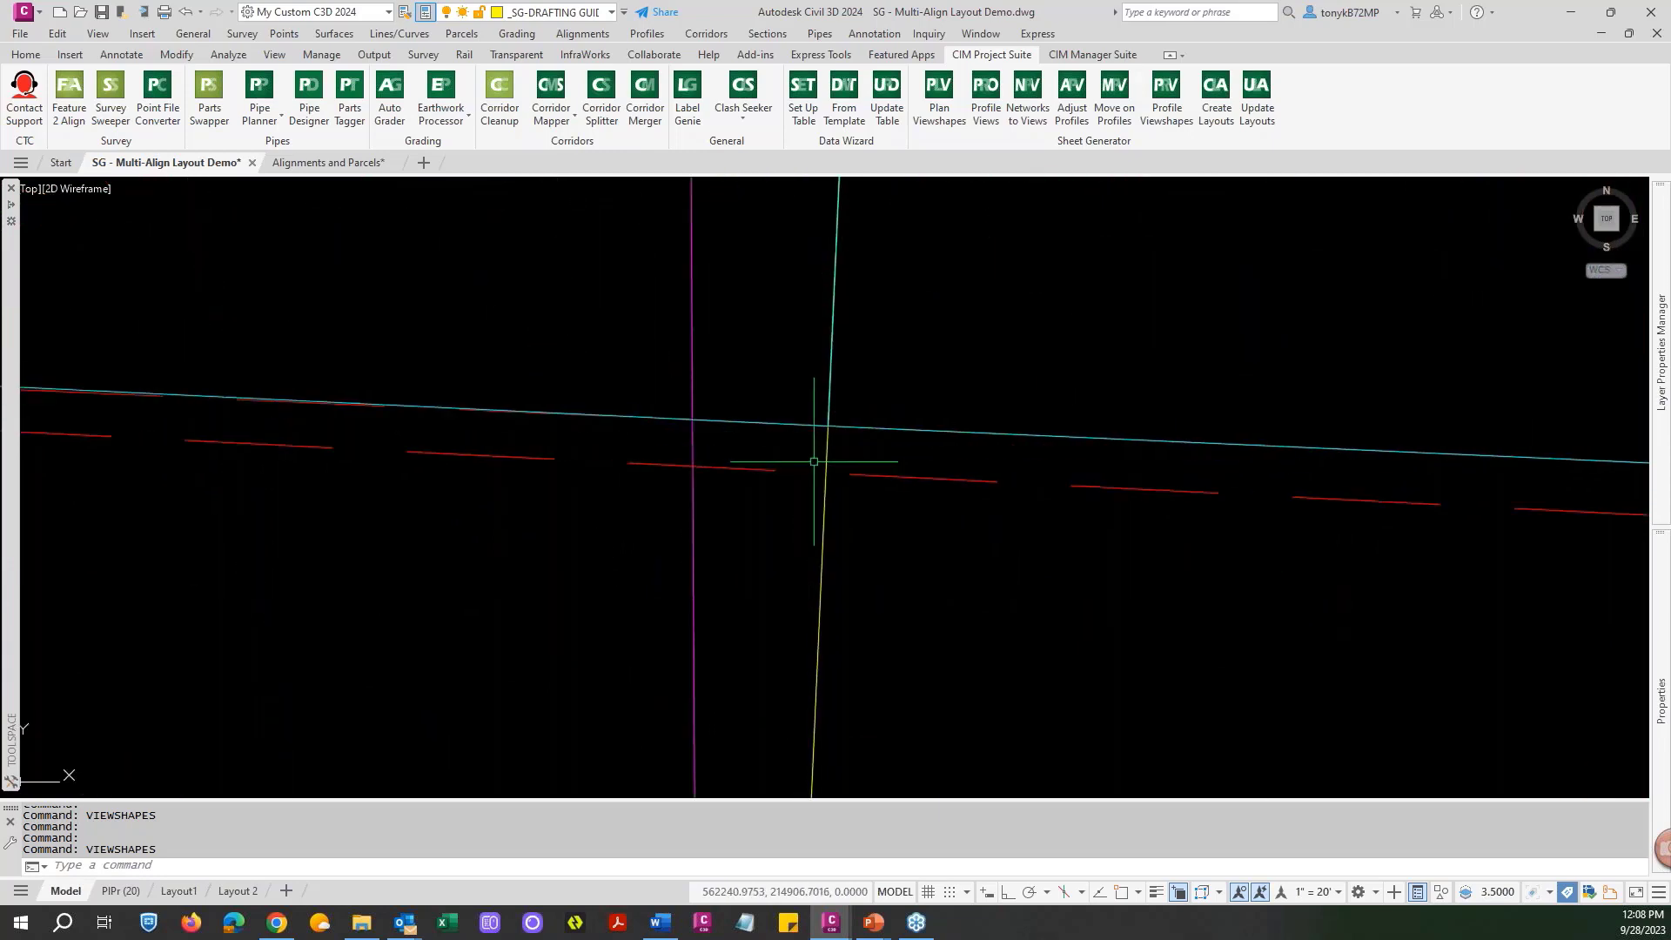
scroll(813, 461, "down", 2)
scroll(842, 480, "down", 2)
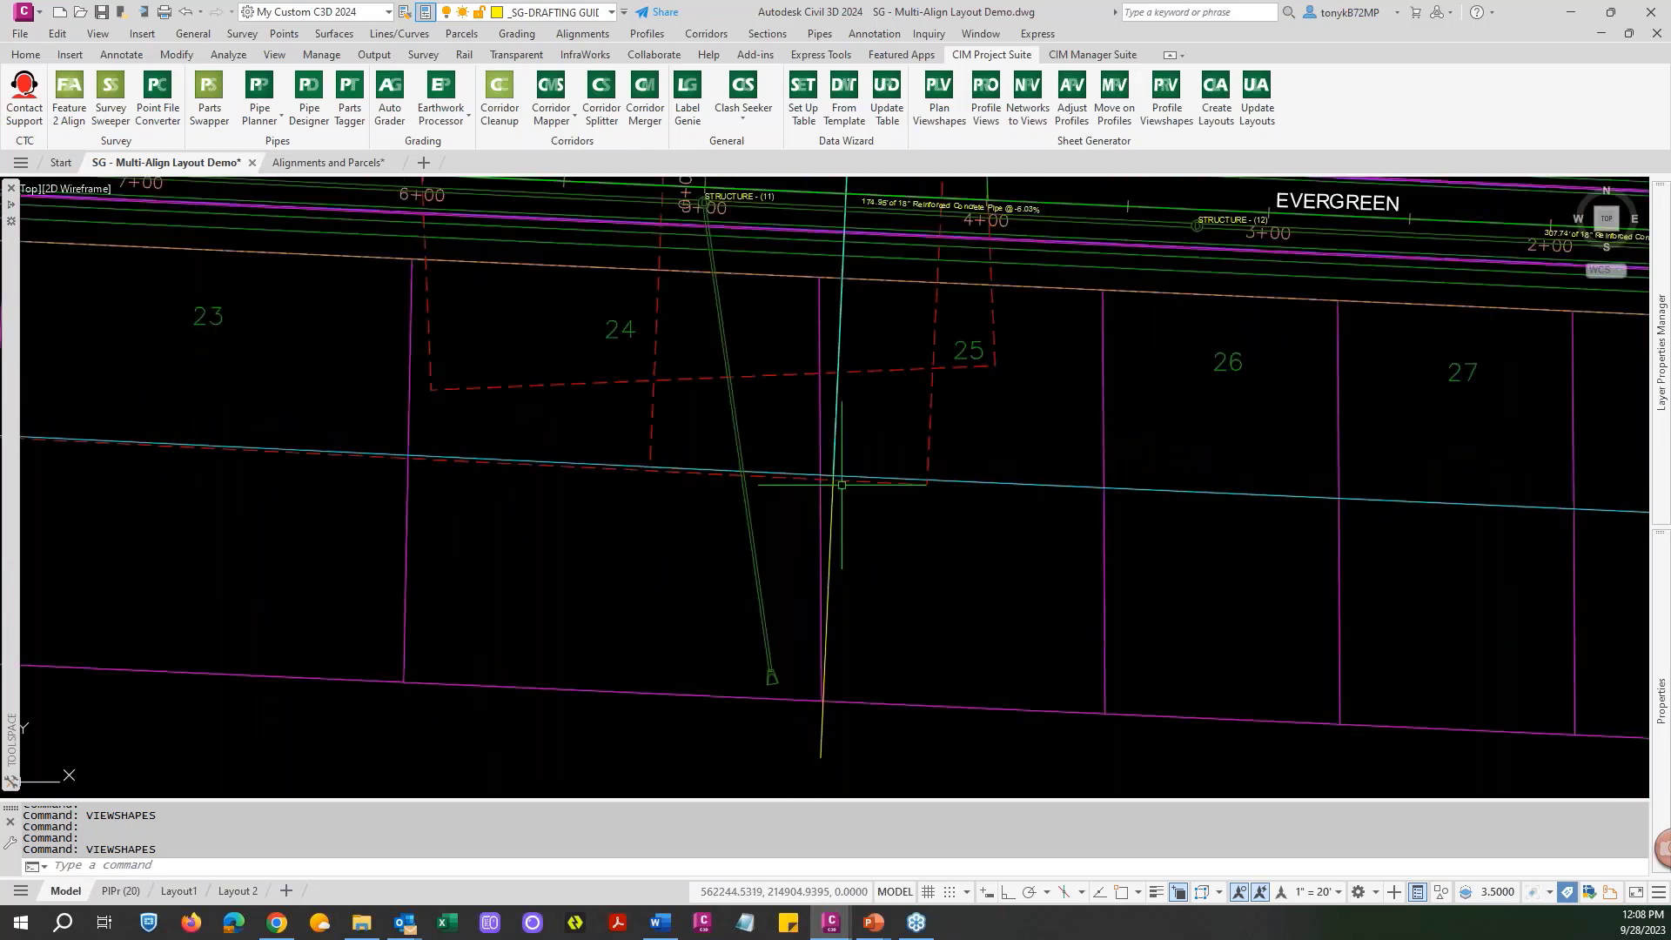
scroll(835, 479, "up", 5)
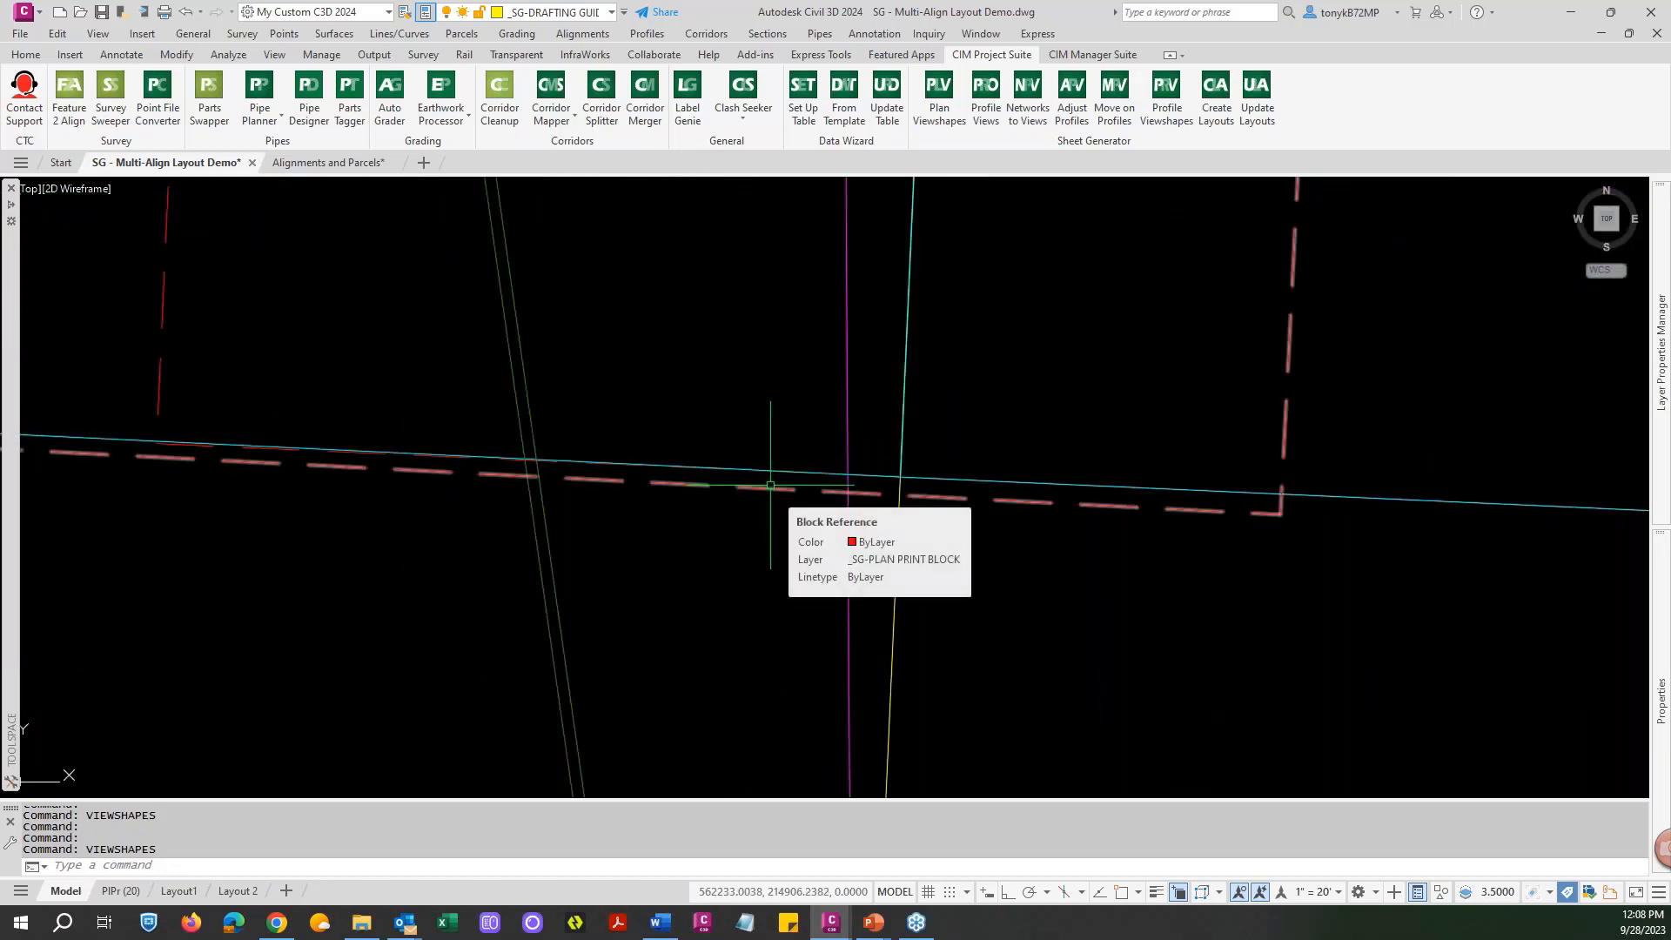
scroll(770, 485, "down", 3)
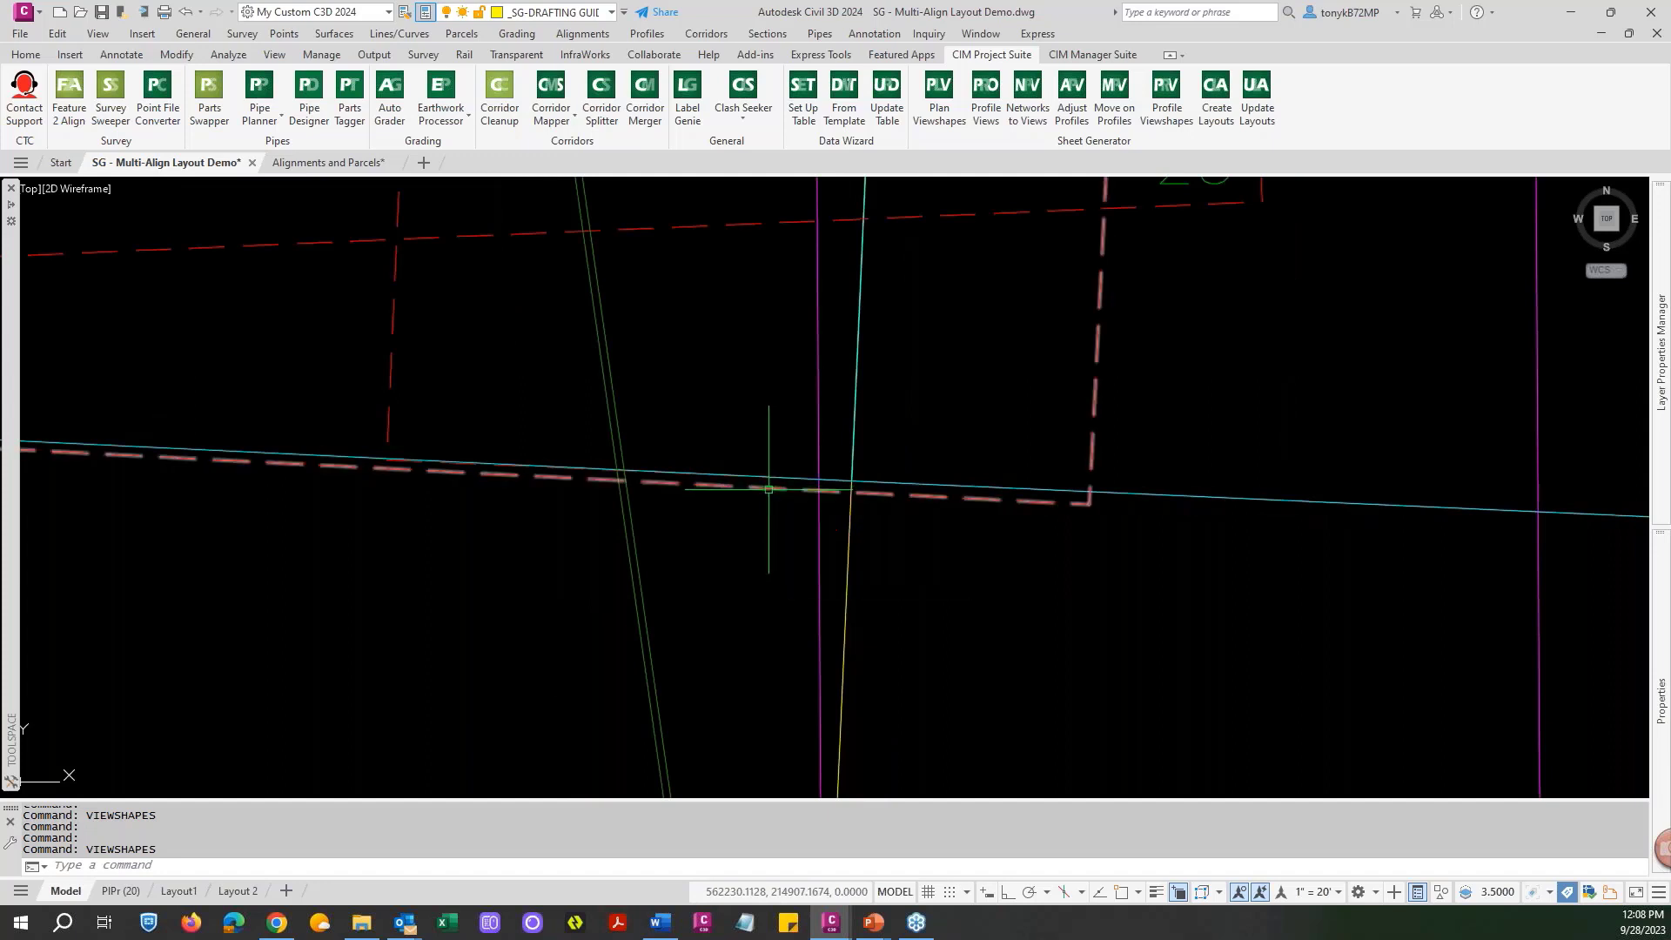
left_click(769, 489)
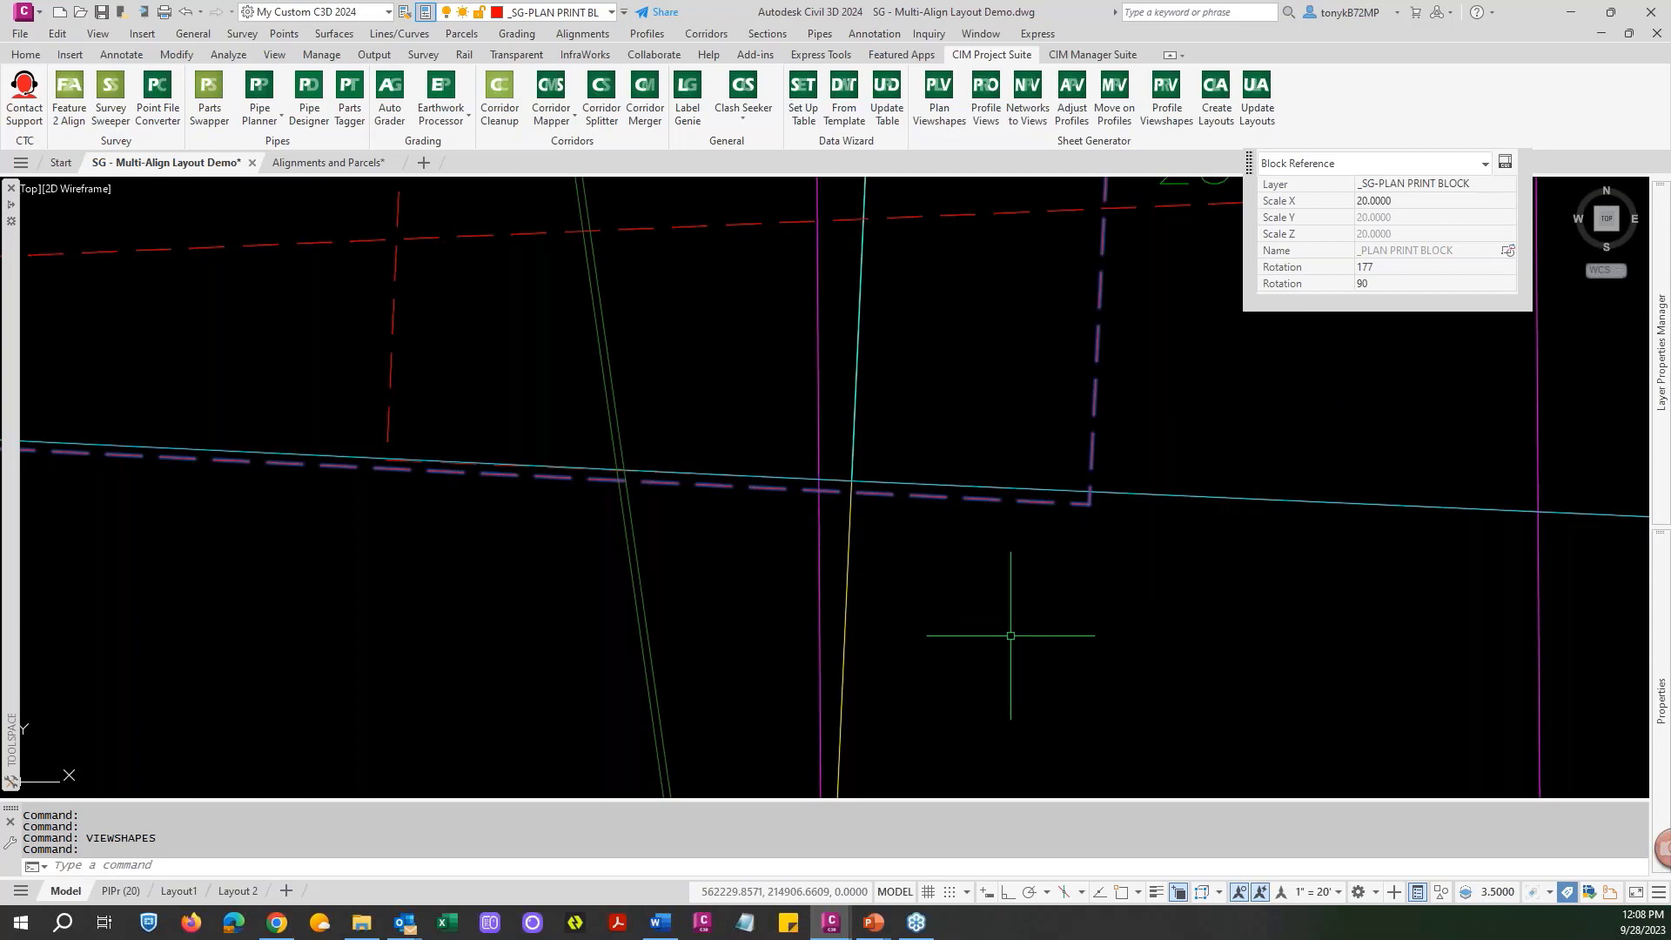
key("Escape")
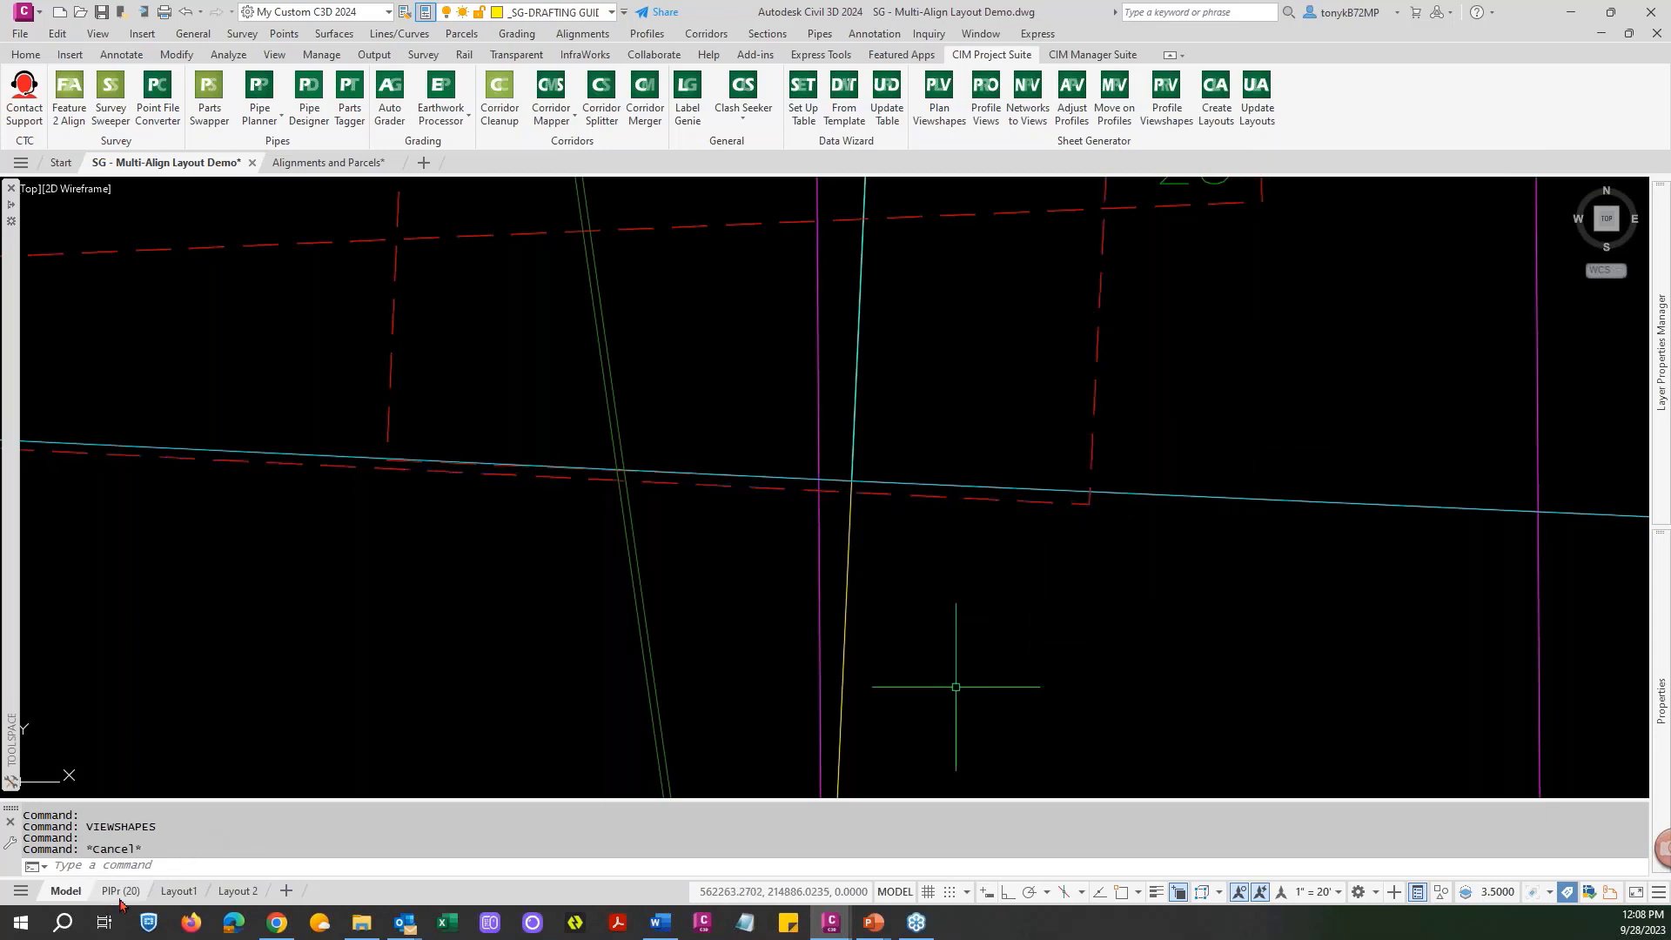
Check the viewport area on the PlPr (20) layout, and return to model space.
left_click(120, 892)
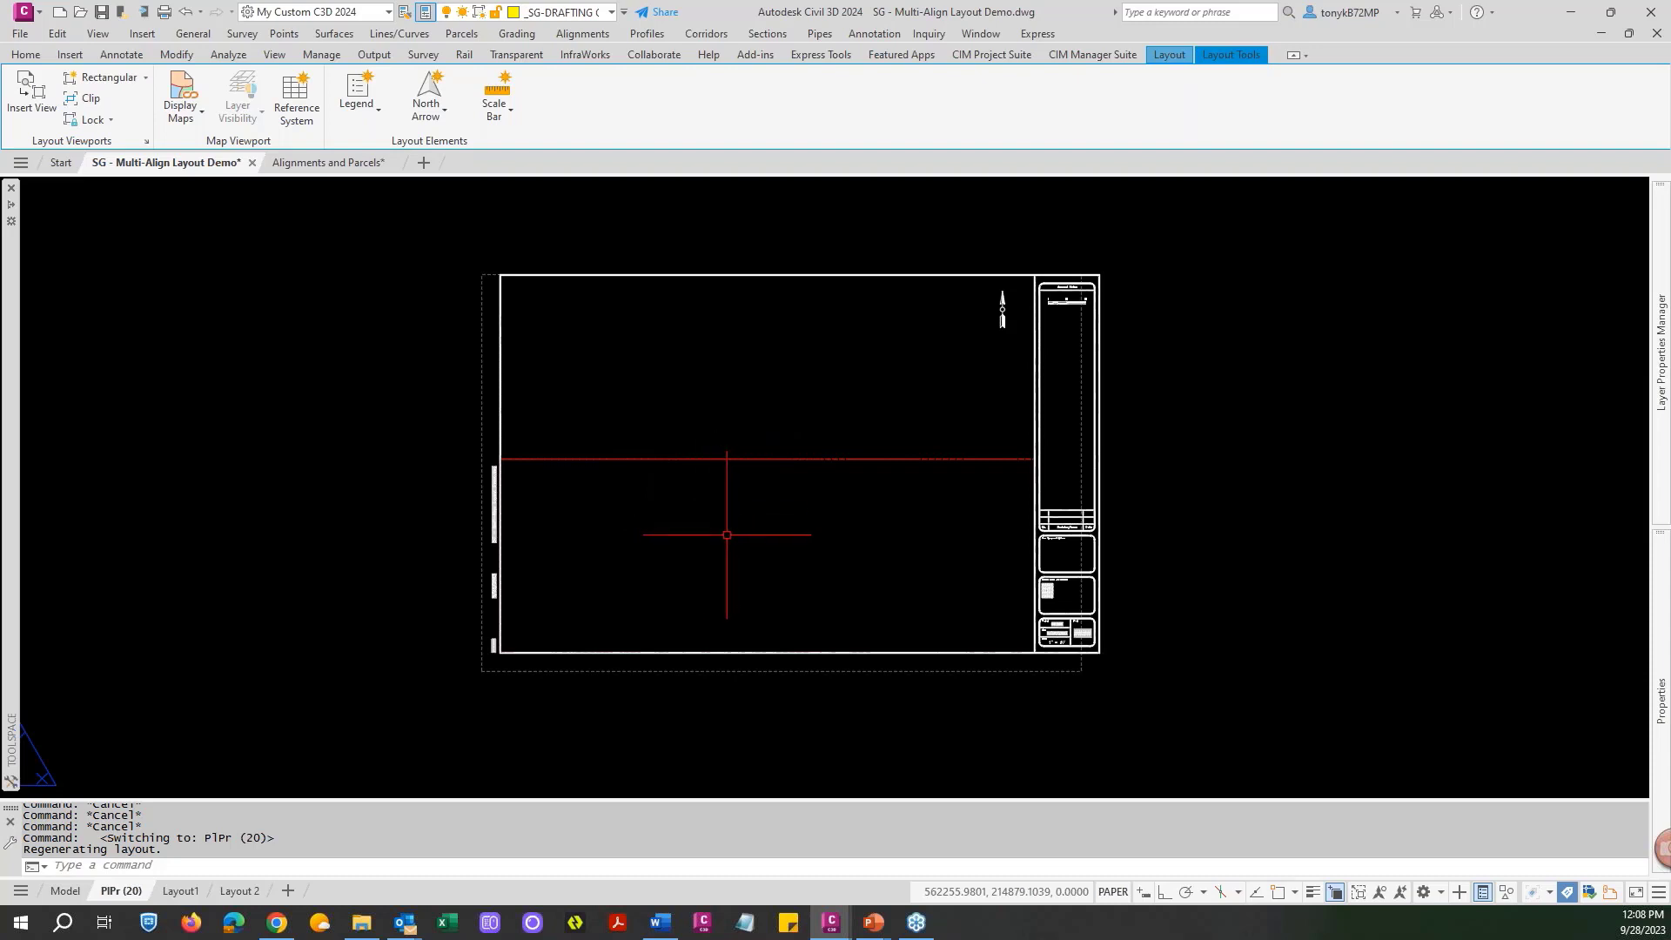
key("Escape")
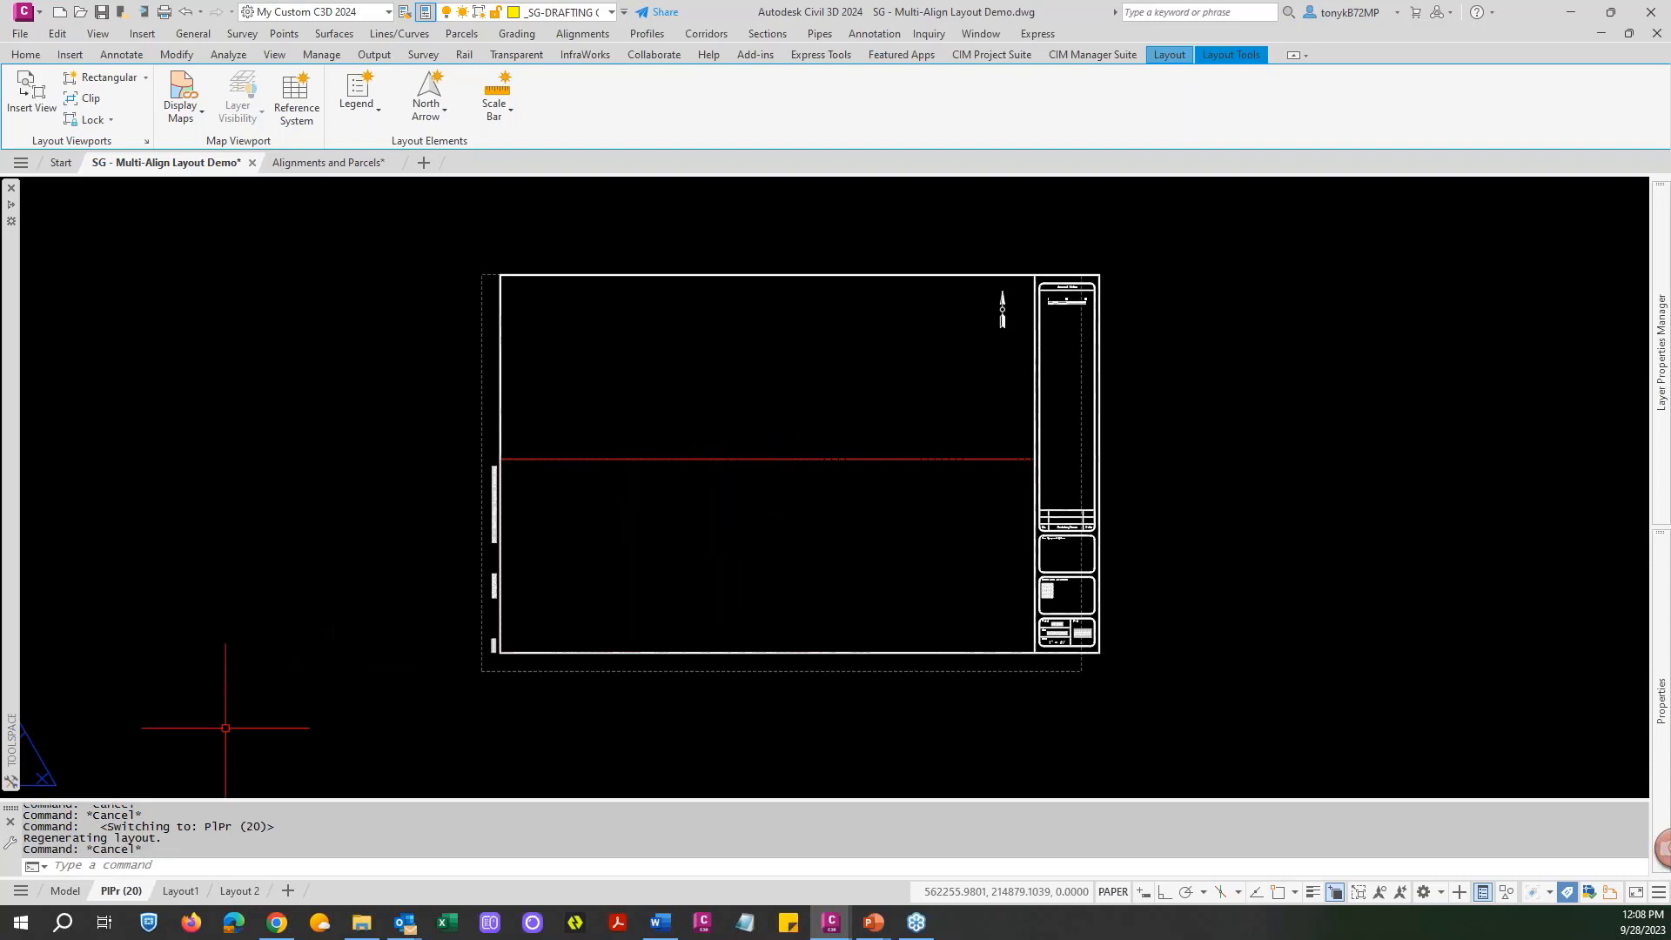
left_click(63, 899)
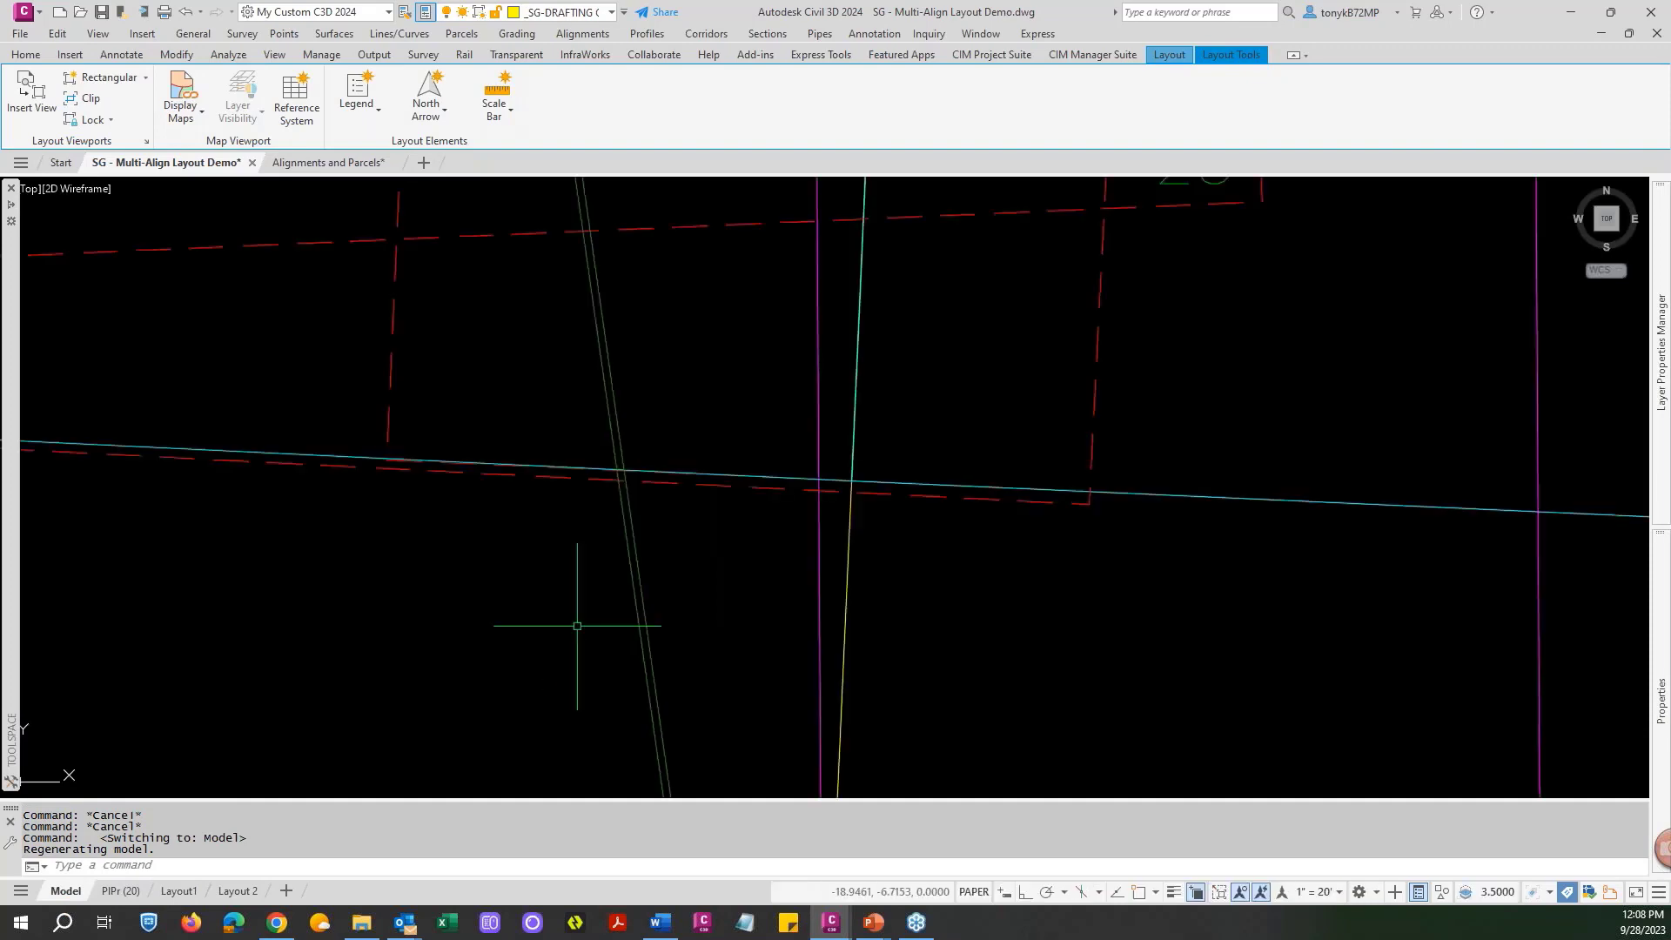
Stretch the second Evergreen viewshape's southeast corner, near lot 25, to the intersection of the print block edge and the matchline.
scroll(850, 549, "down", 3)
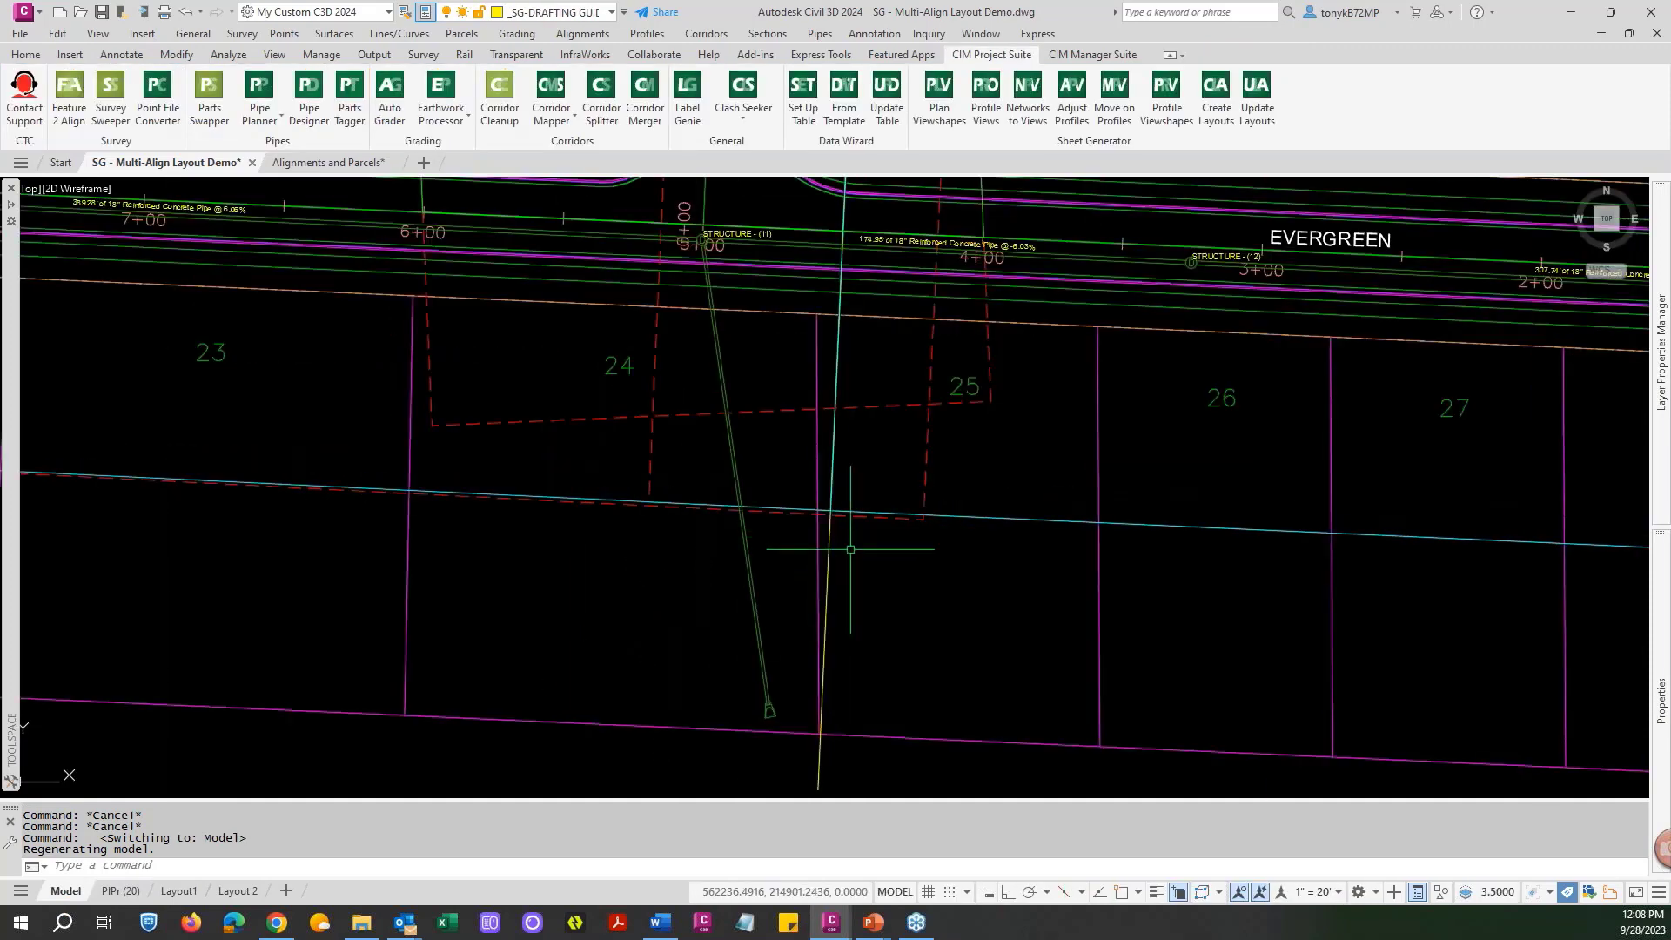
scroll(860, 526, "up", 2)
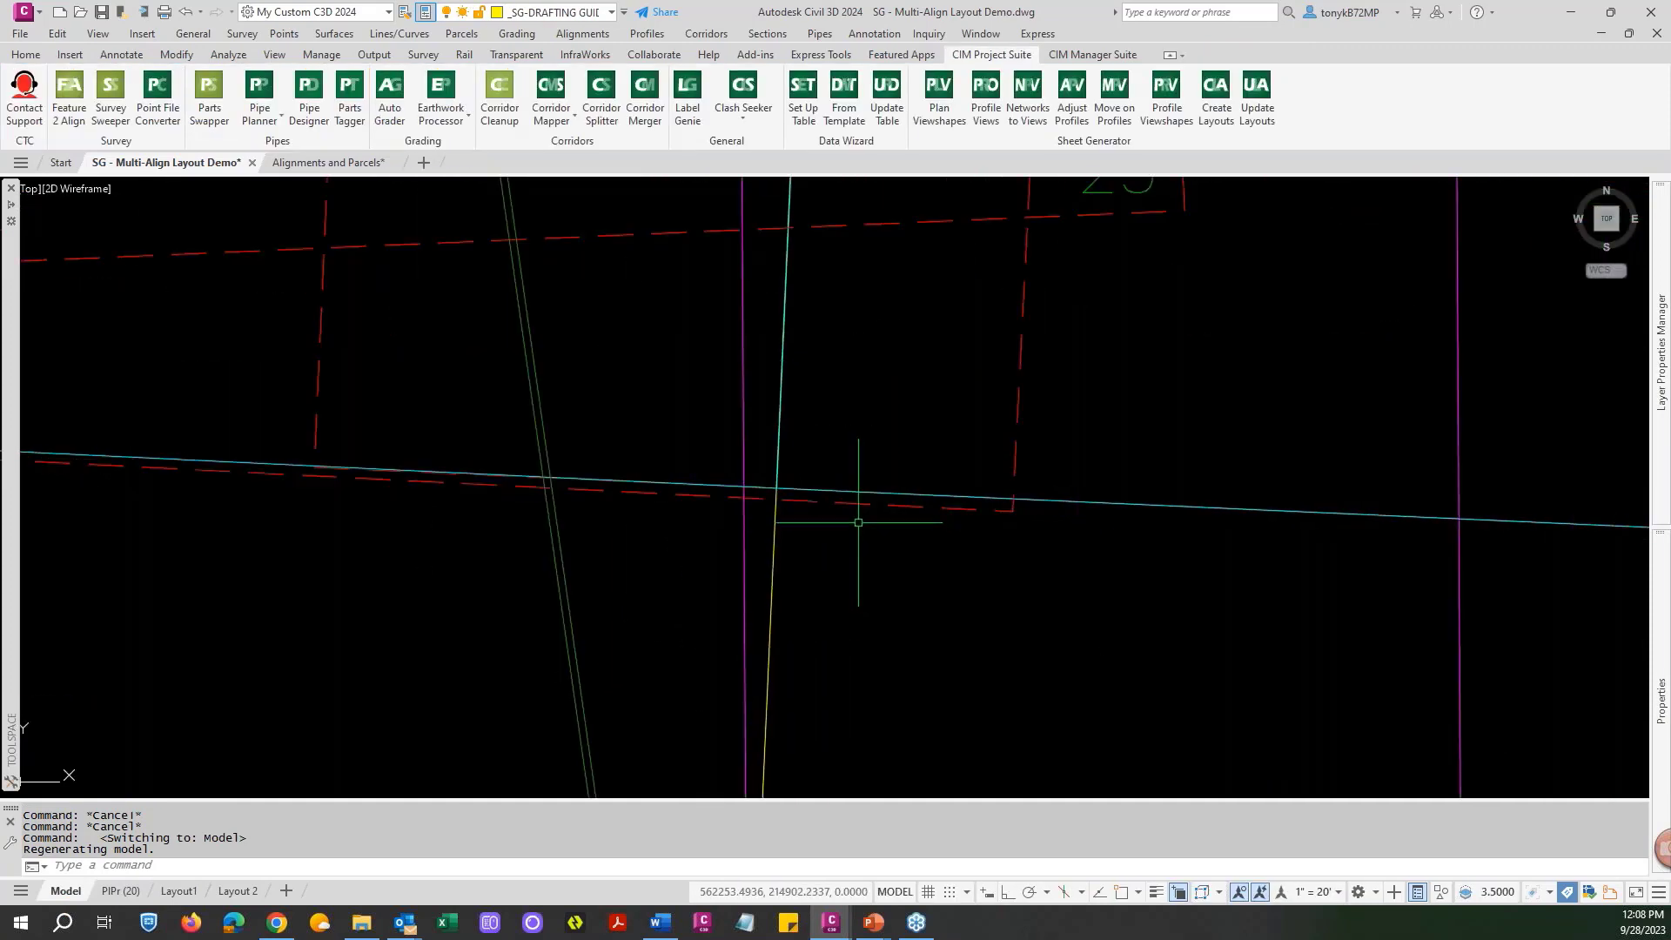
scroll(735, 491, "down", 3)
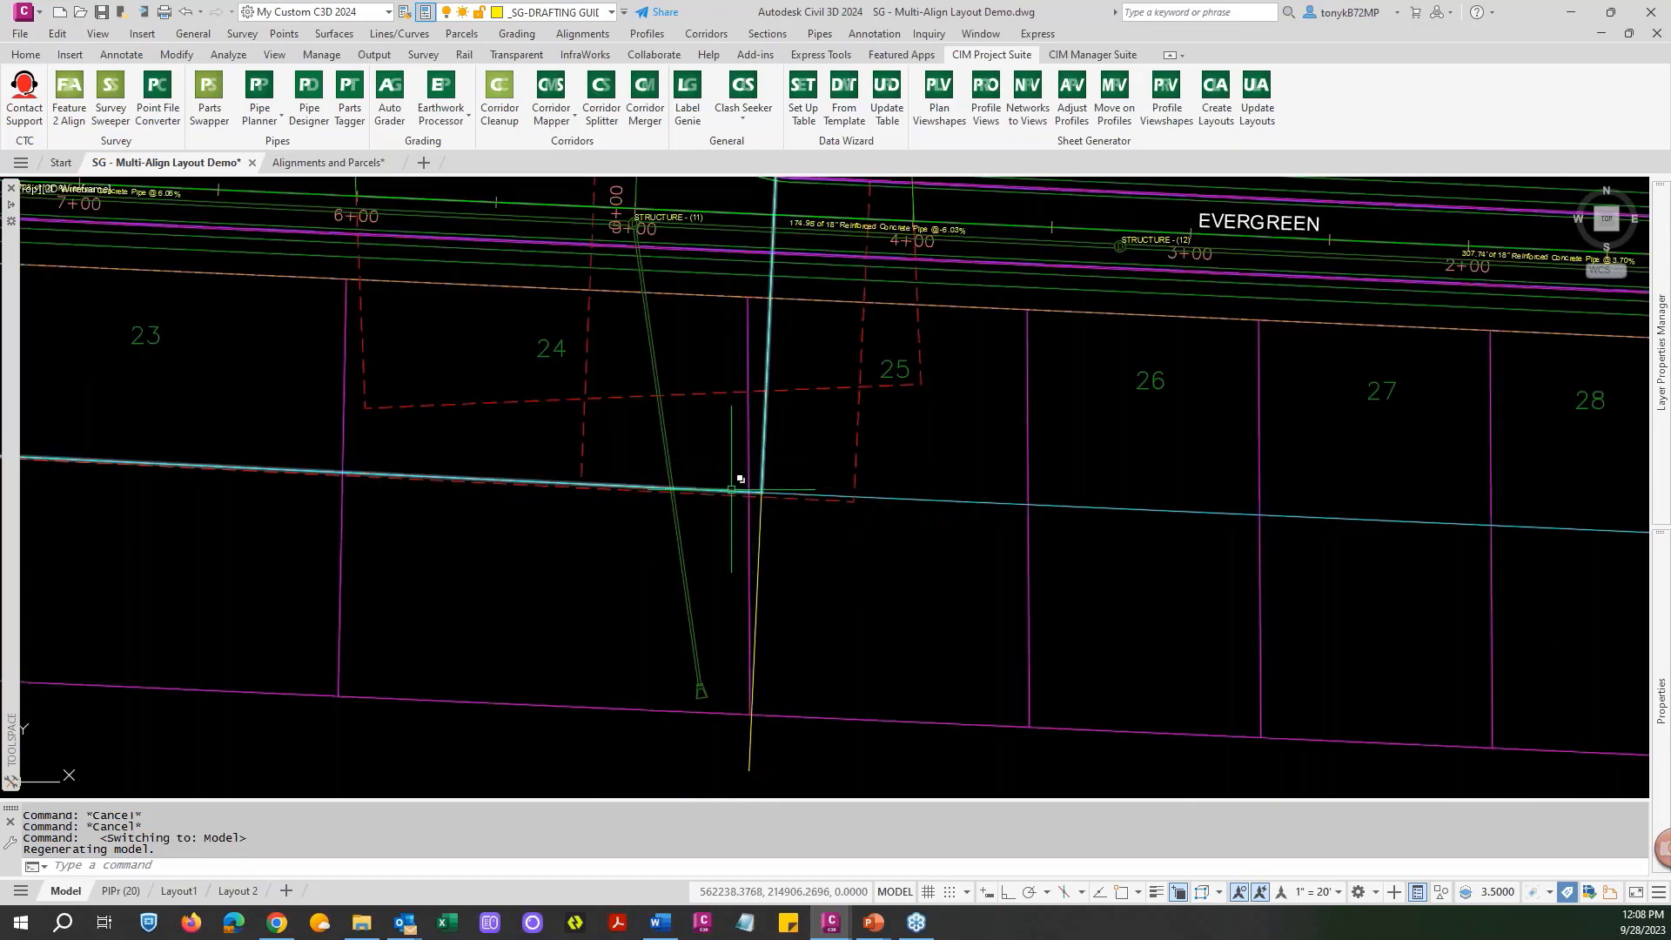
scroll(740, 480, "up", 2)
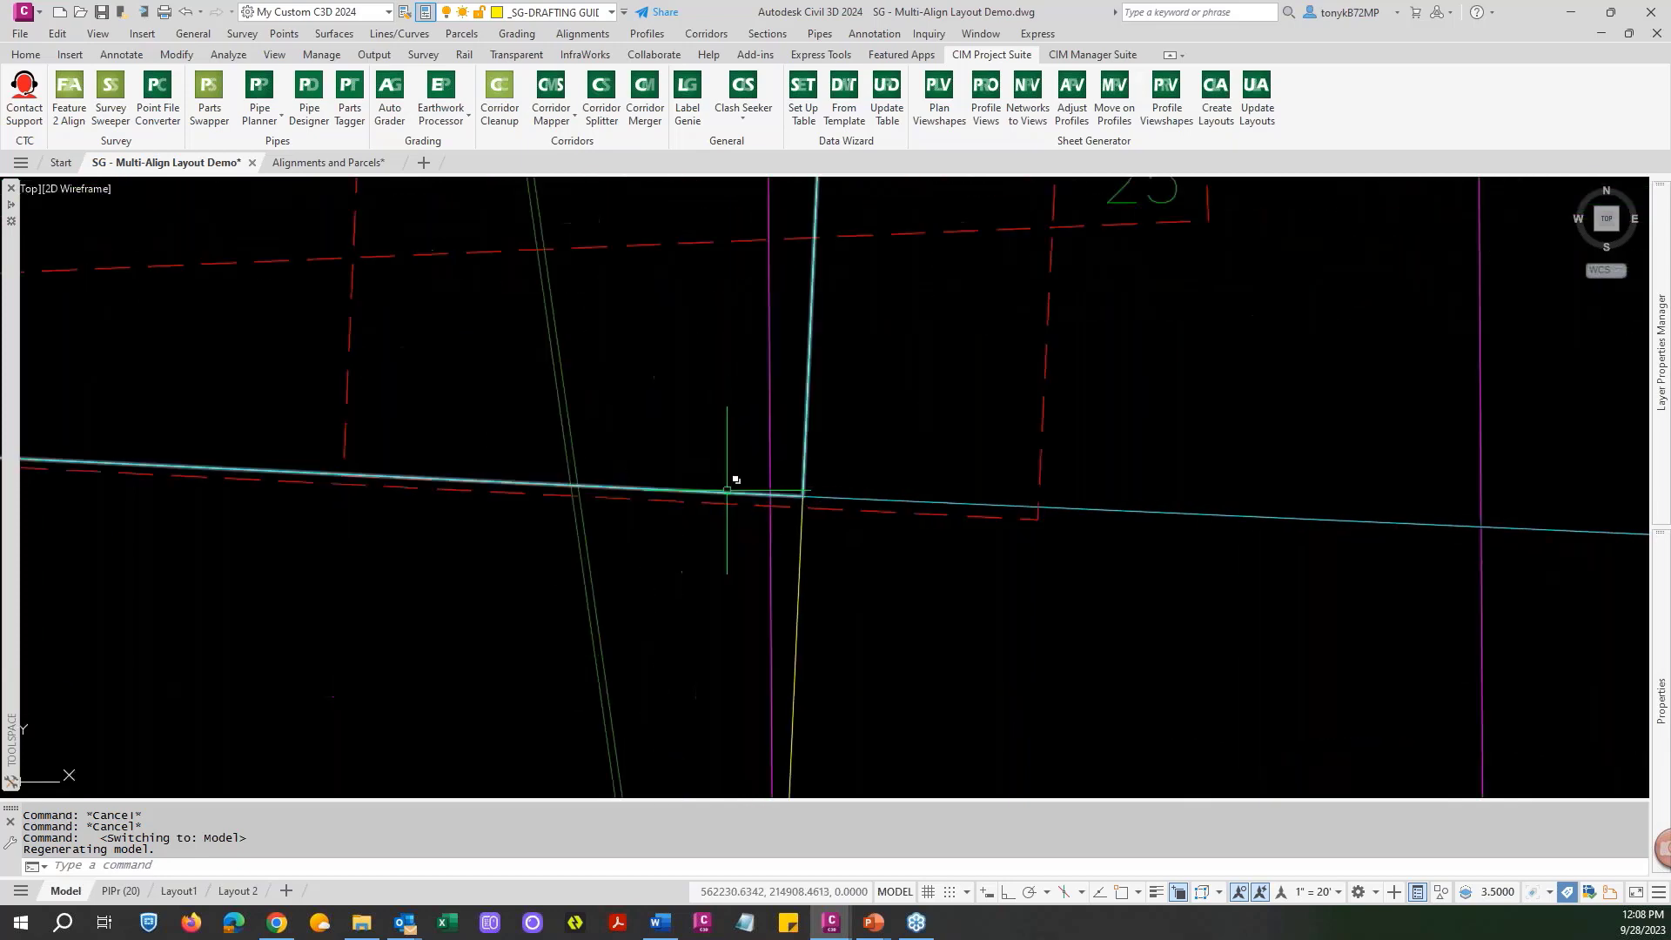
left_click(805, 493)
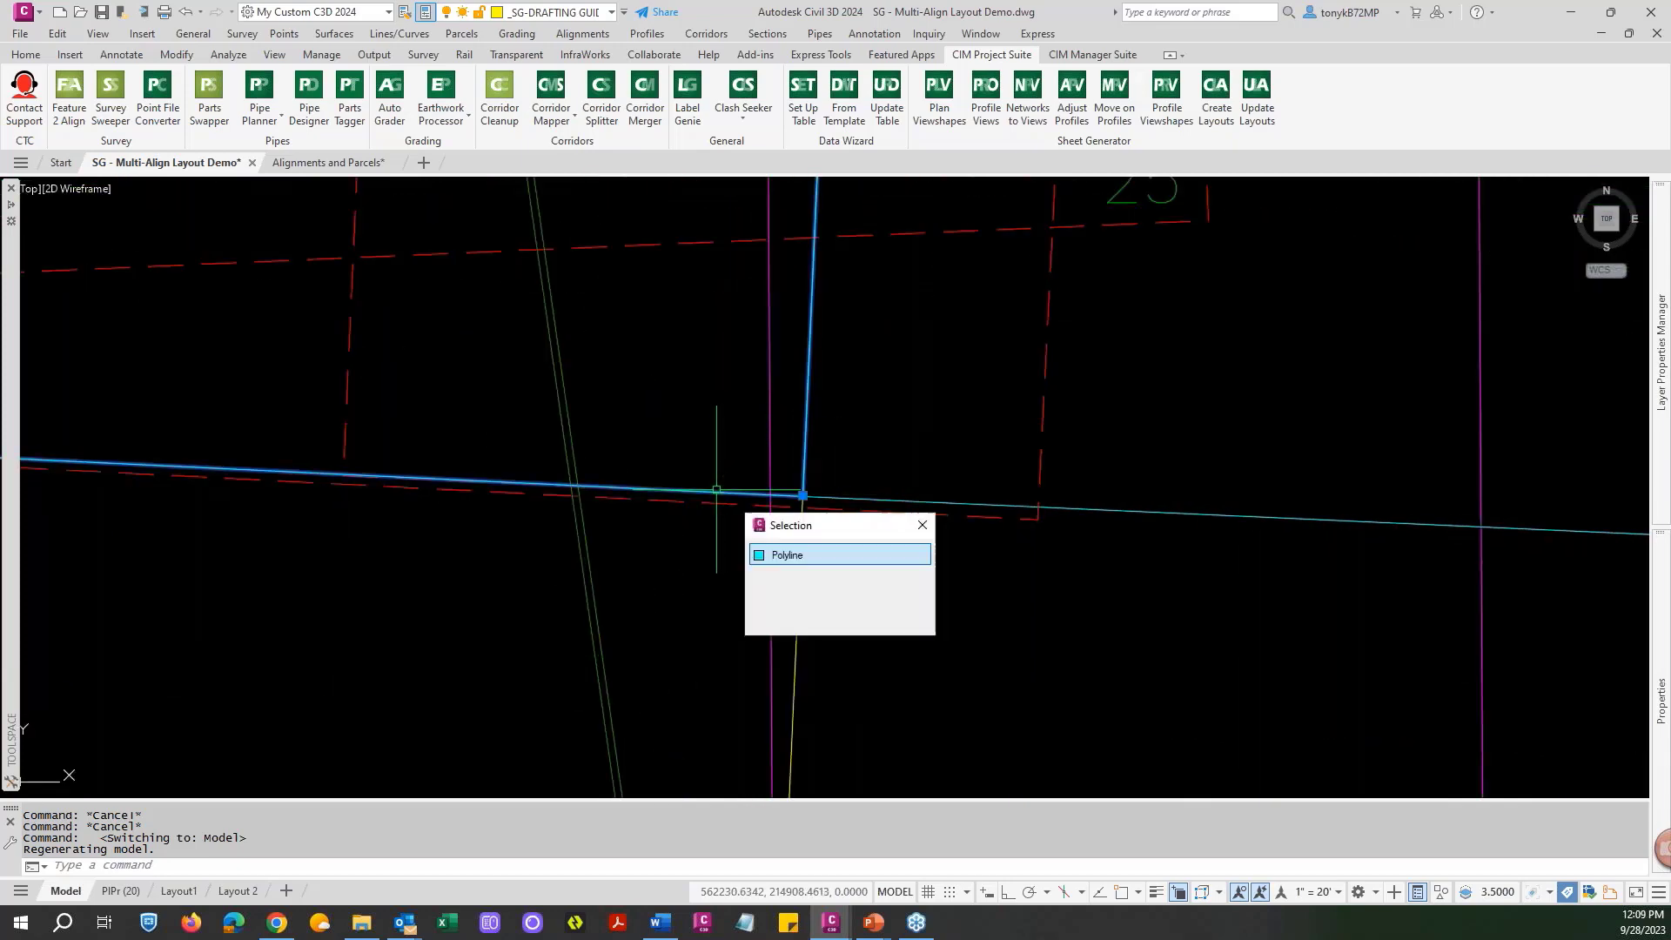
left_click(803, 495)
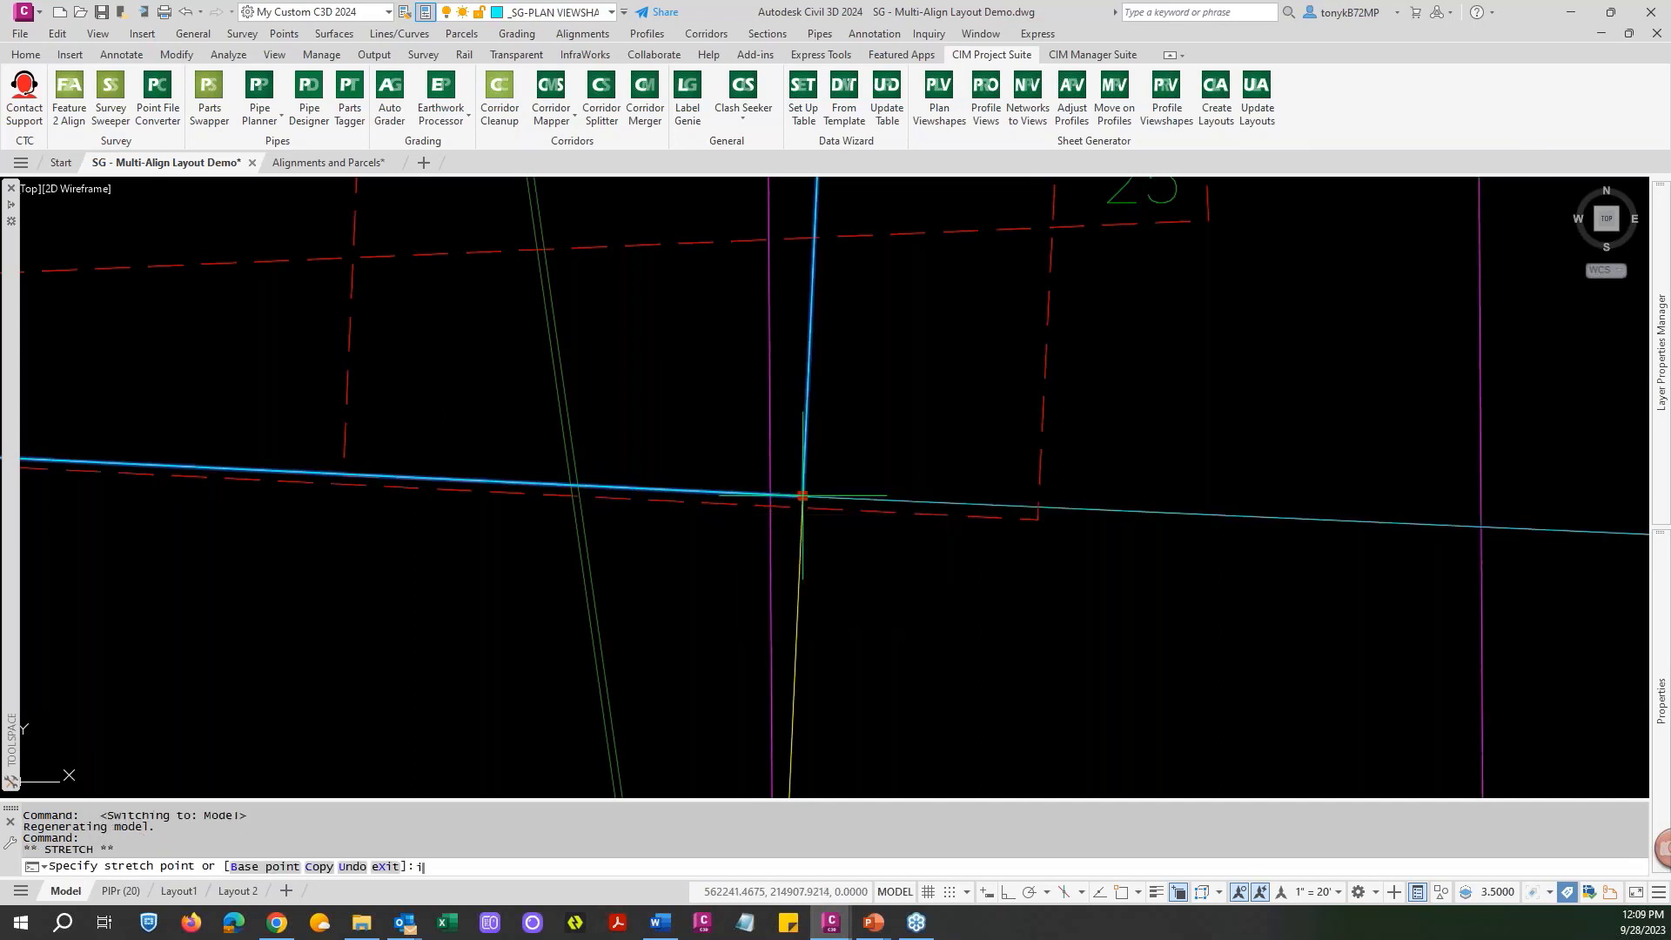
type("int")
key("Return")
left_click(802, 505)
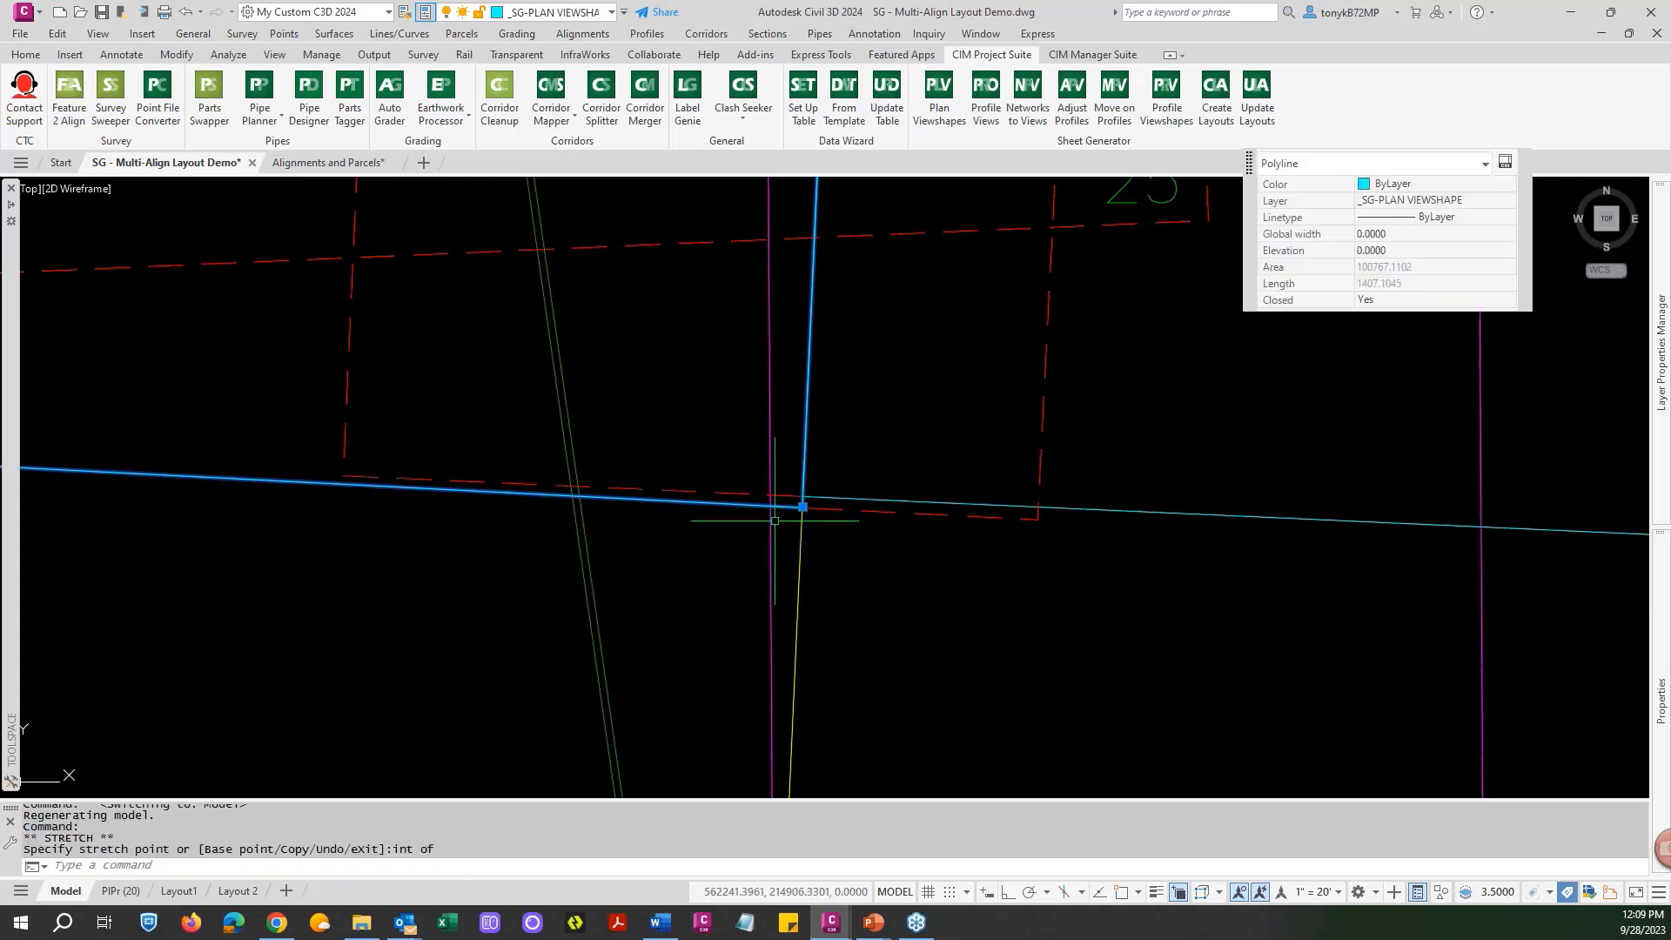
Stretch the same viewshape's northeast corner, in lot 51, to the intersection of the print block edge and the matchline.
scroll(758, 348, "down", 5)
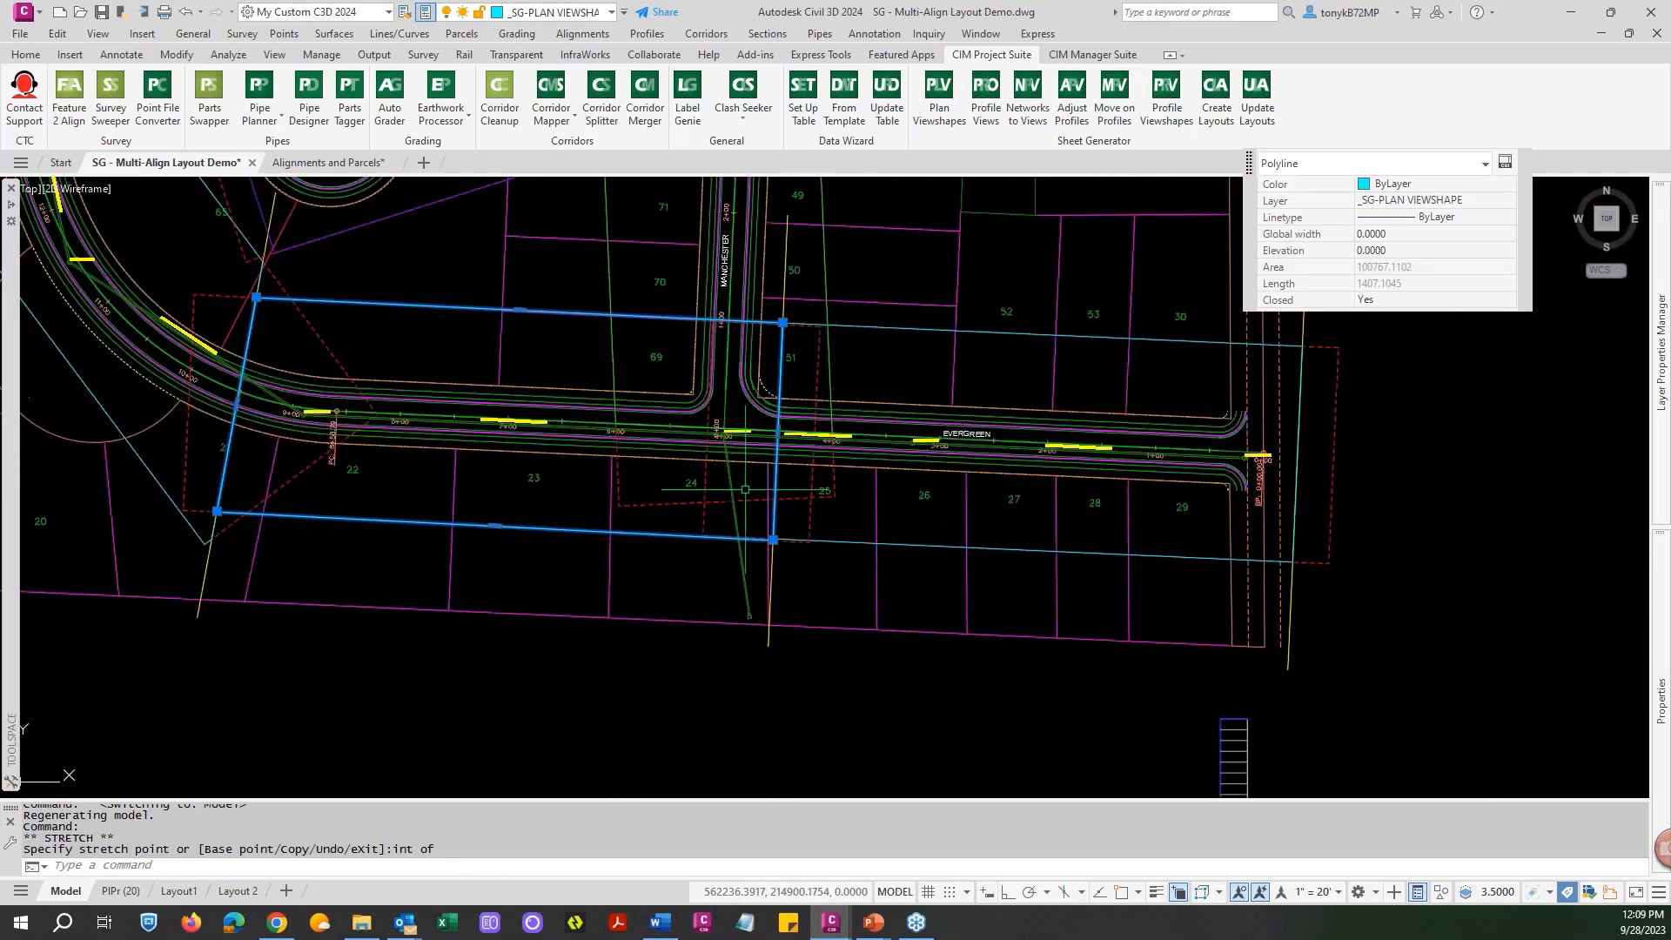
scroll(759, 348, "up", 6)
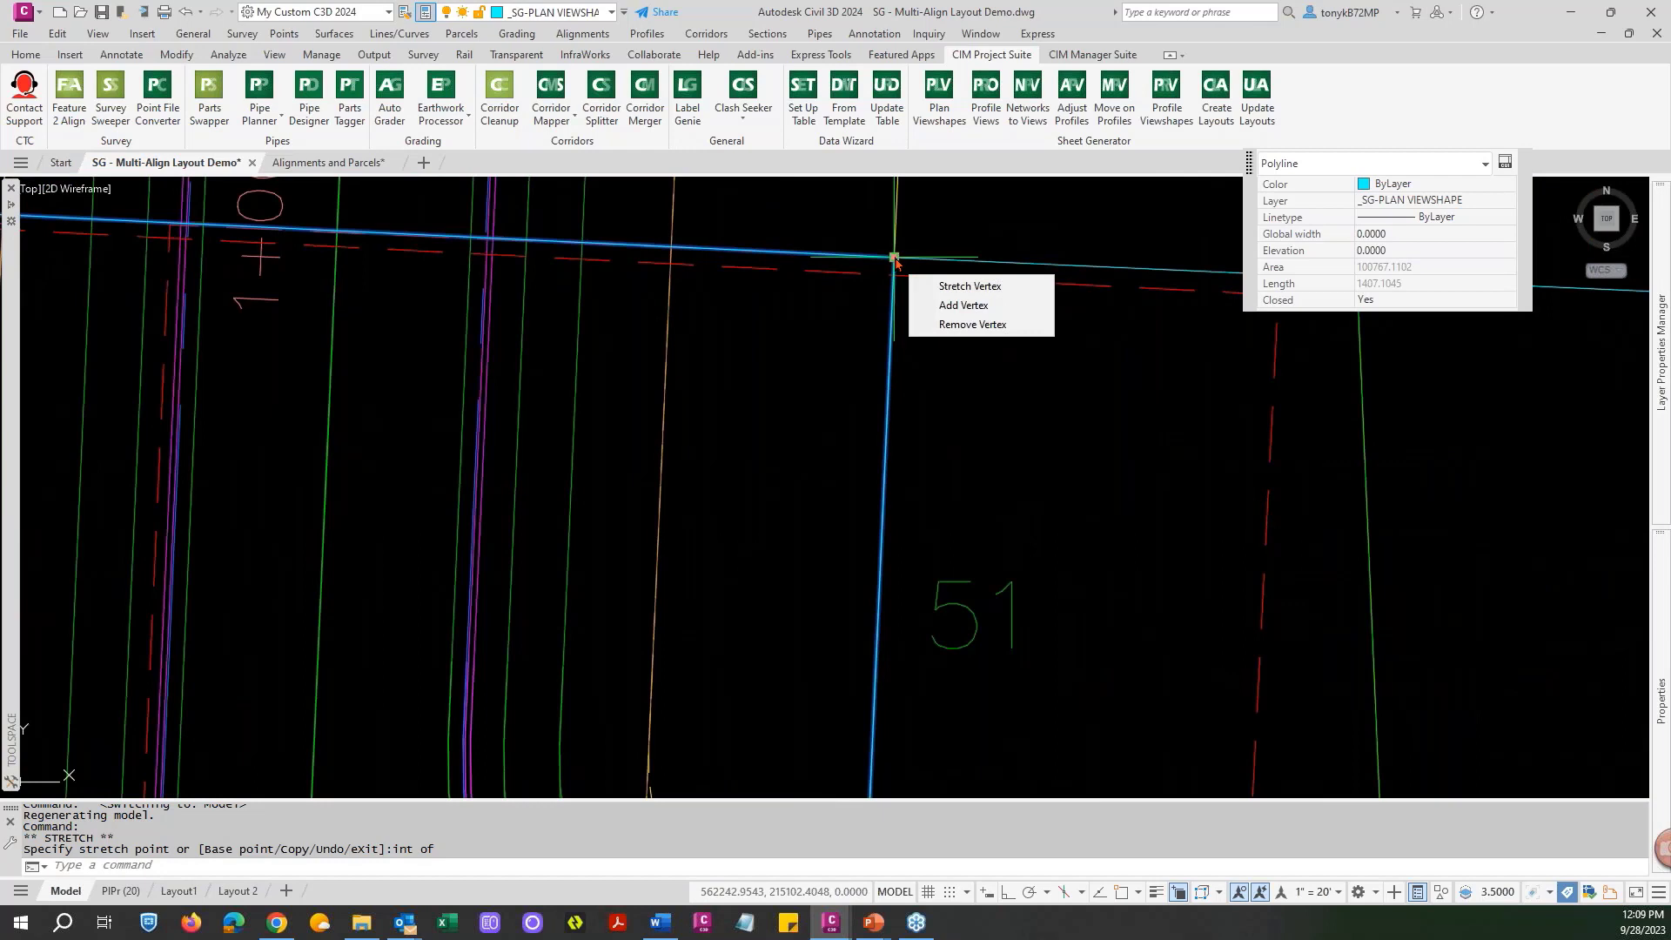
left_click(893, 257)
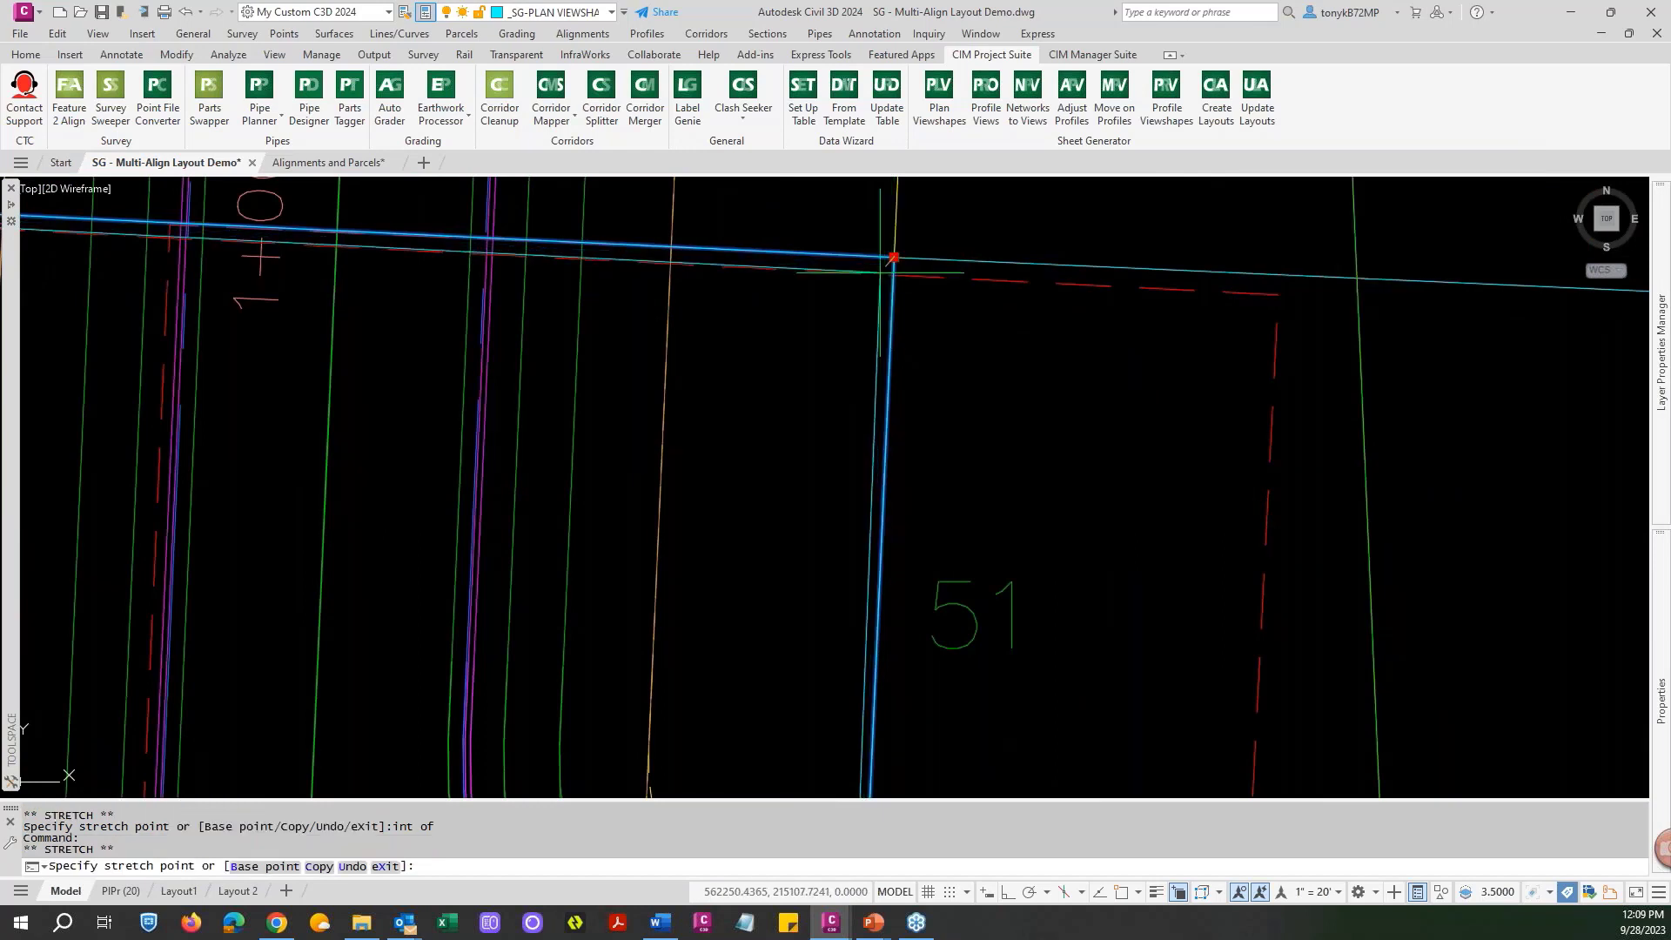
type("int")
key("Return")
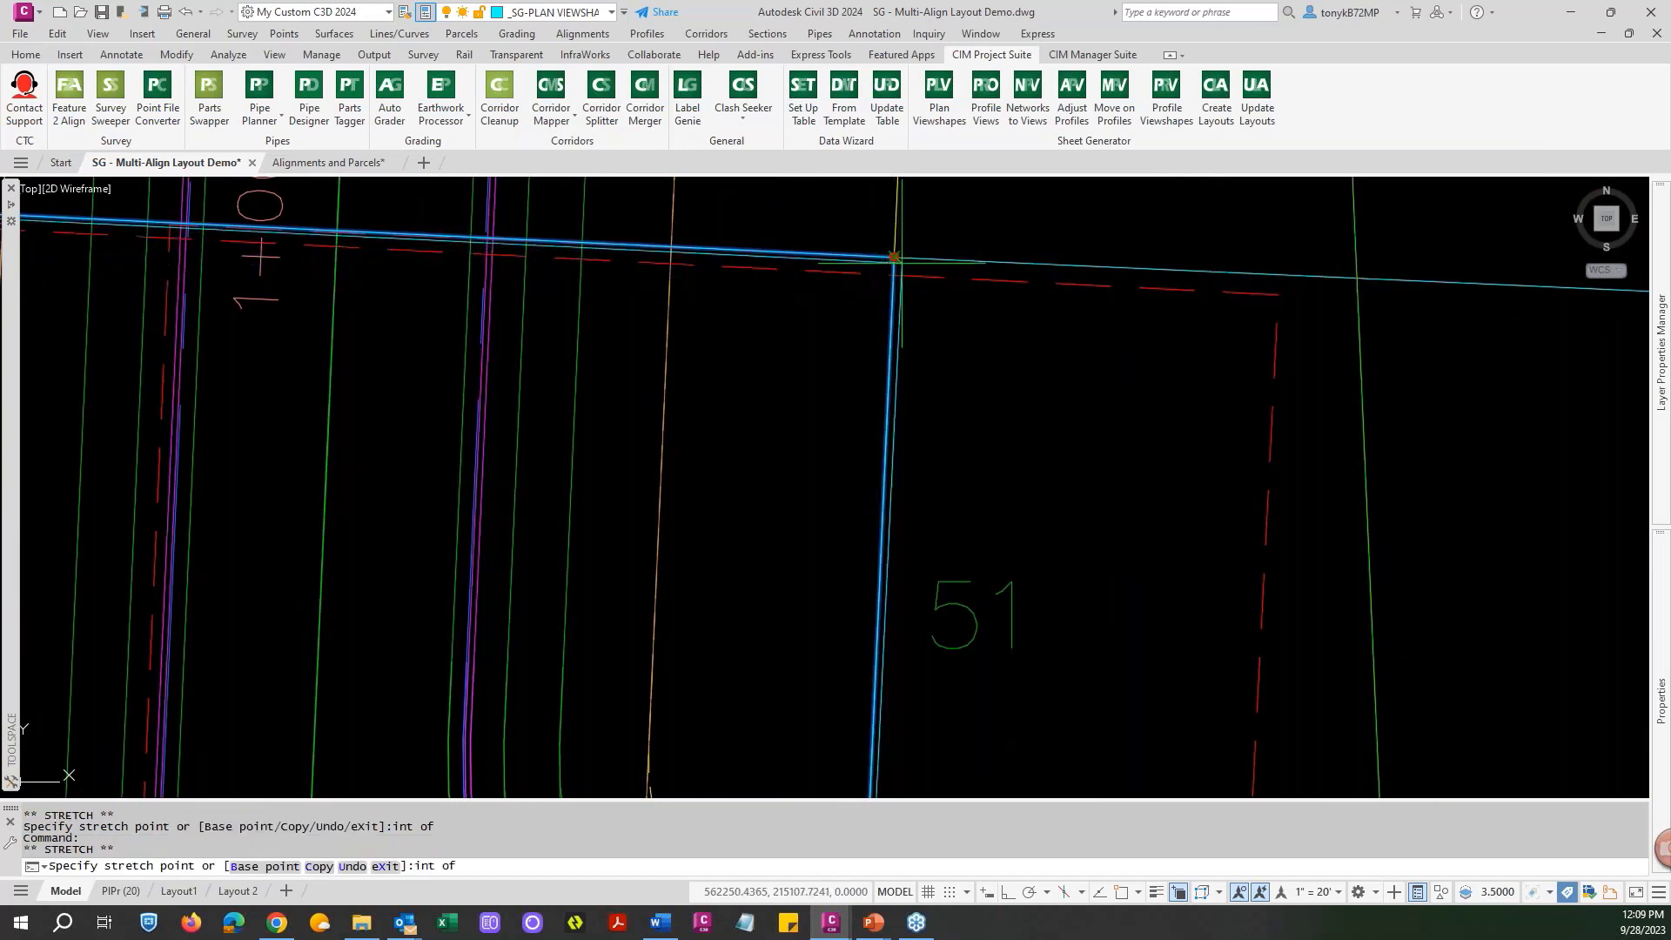
left_click(893, 275)
Examine the remaining Evergreen viewshapes and matchlines up to the northwest curve, and clear the selection.
scroll(892, 274, "down", 2)
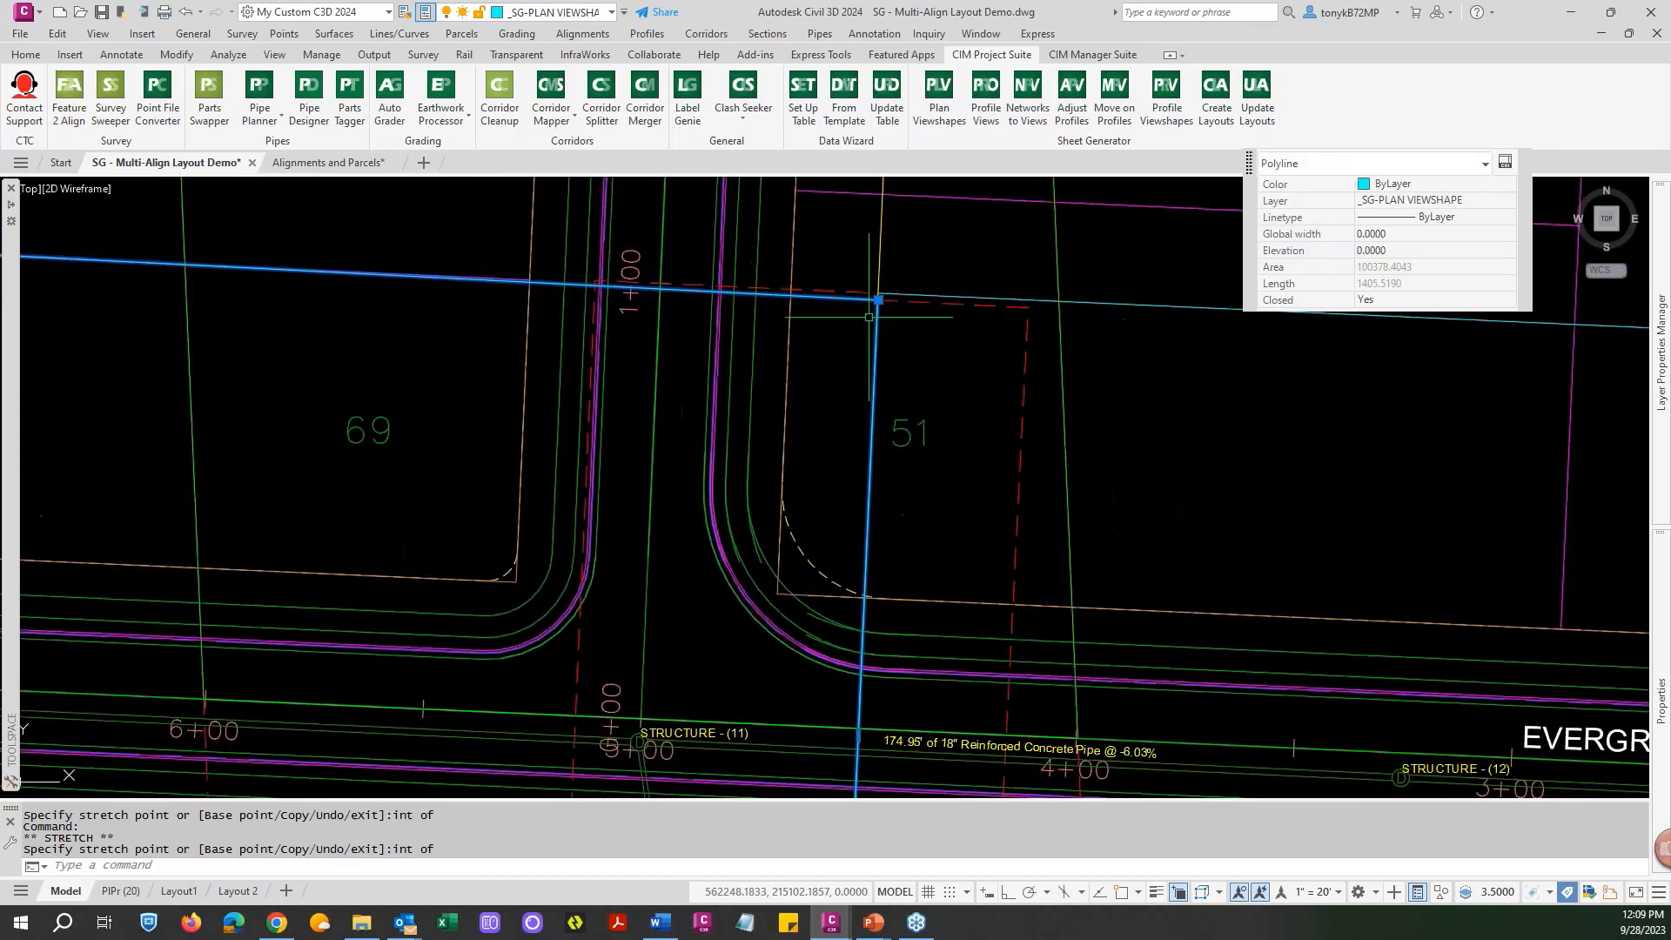
scroll(875, 298, "down", 1)
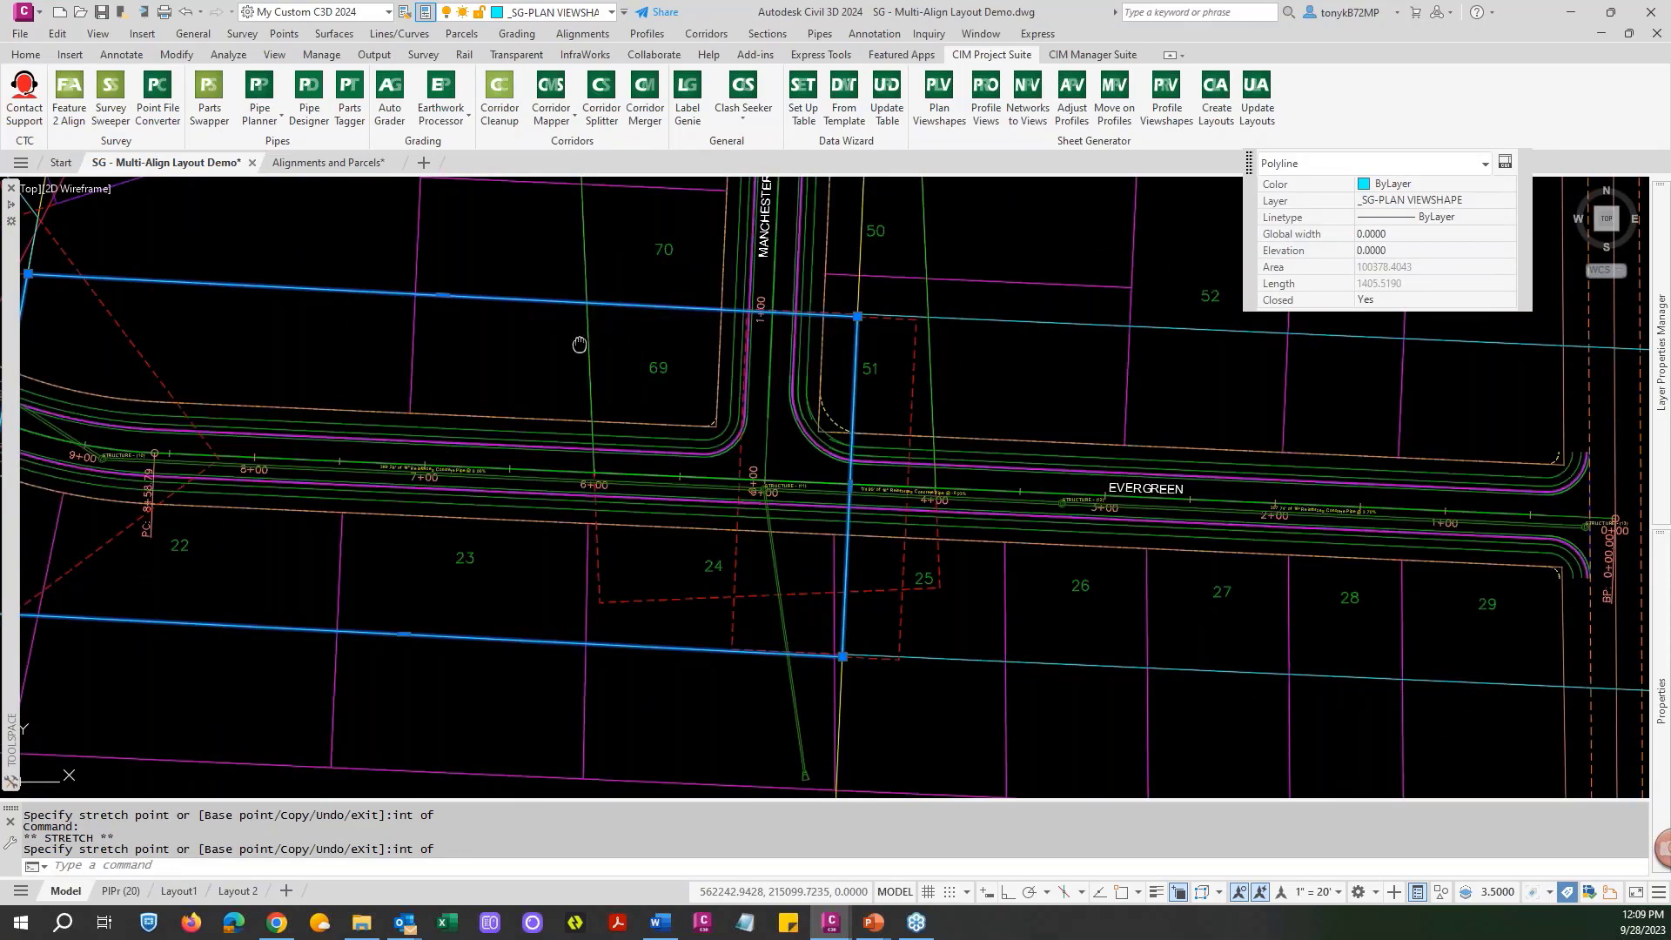
middle_click_drag(578, 343, 922, 323)
scroll(352, 312, "down", 3)
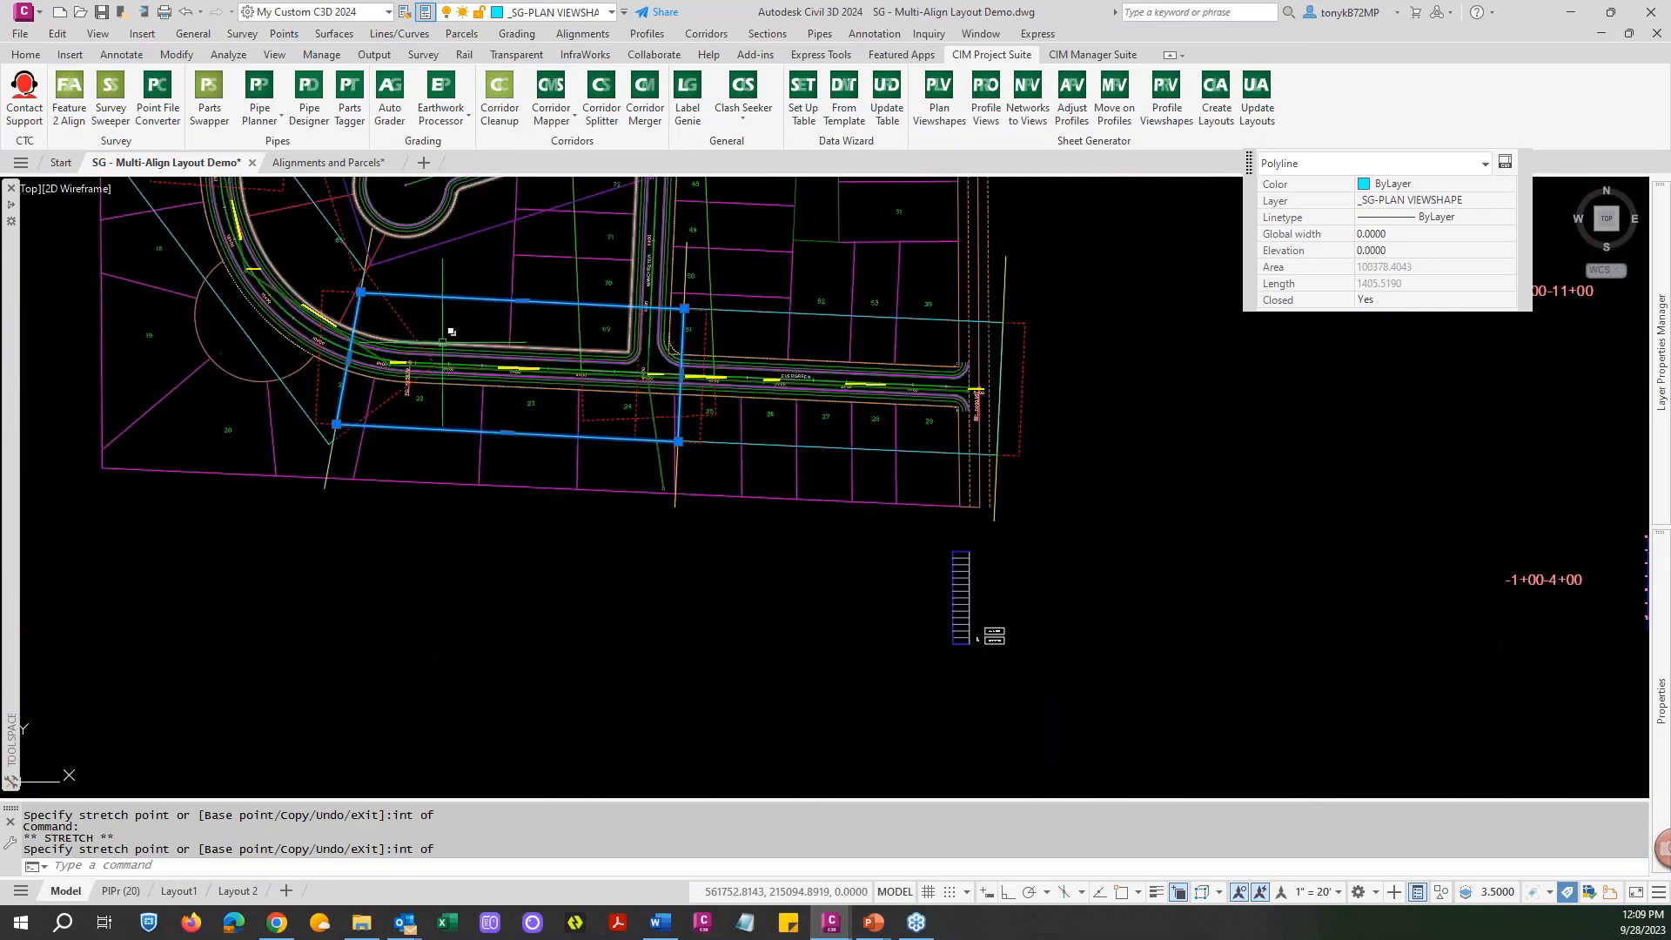
middle_click_drag(471, 341, 690, 541)
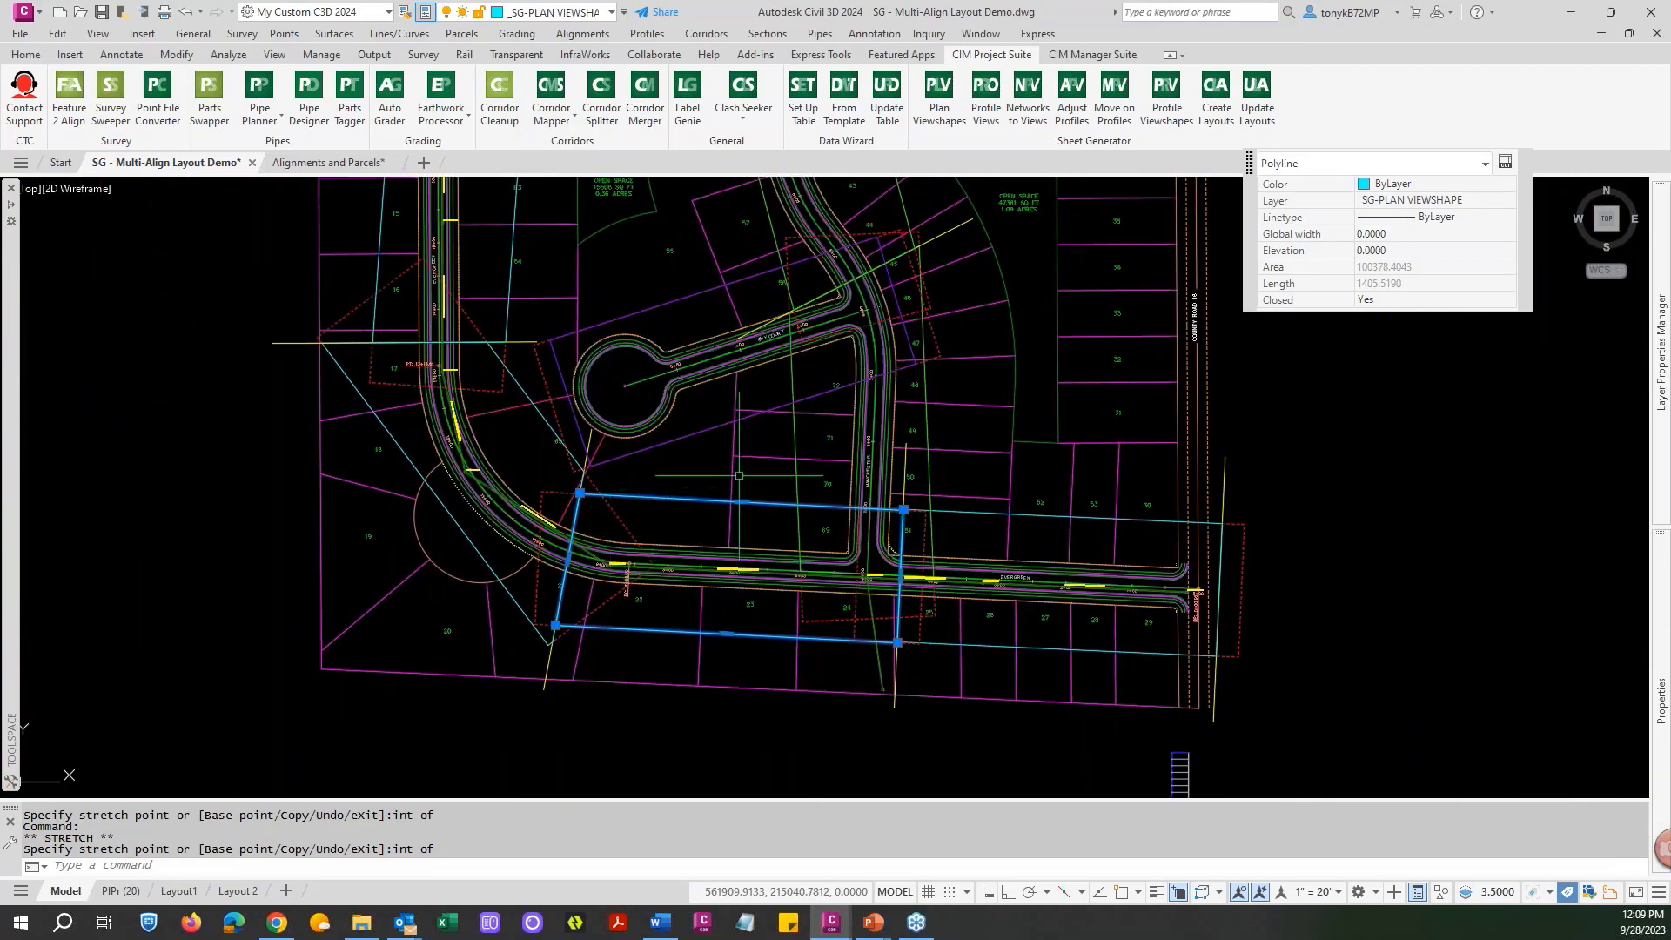
scroll(687, 482, "down", 2)
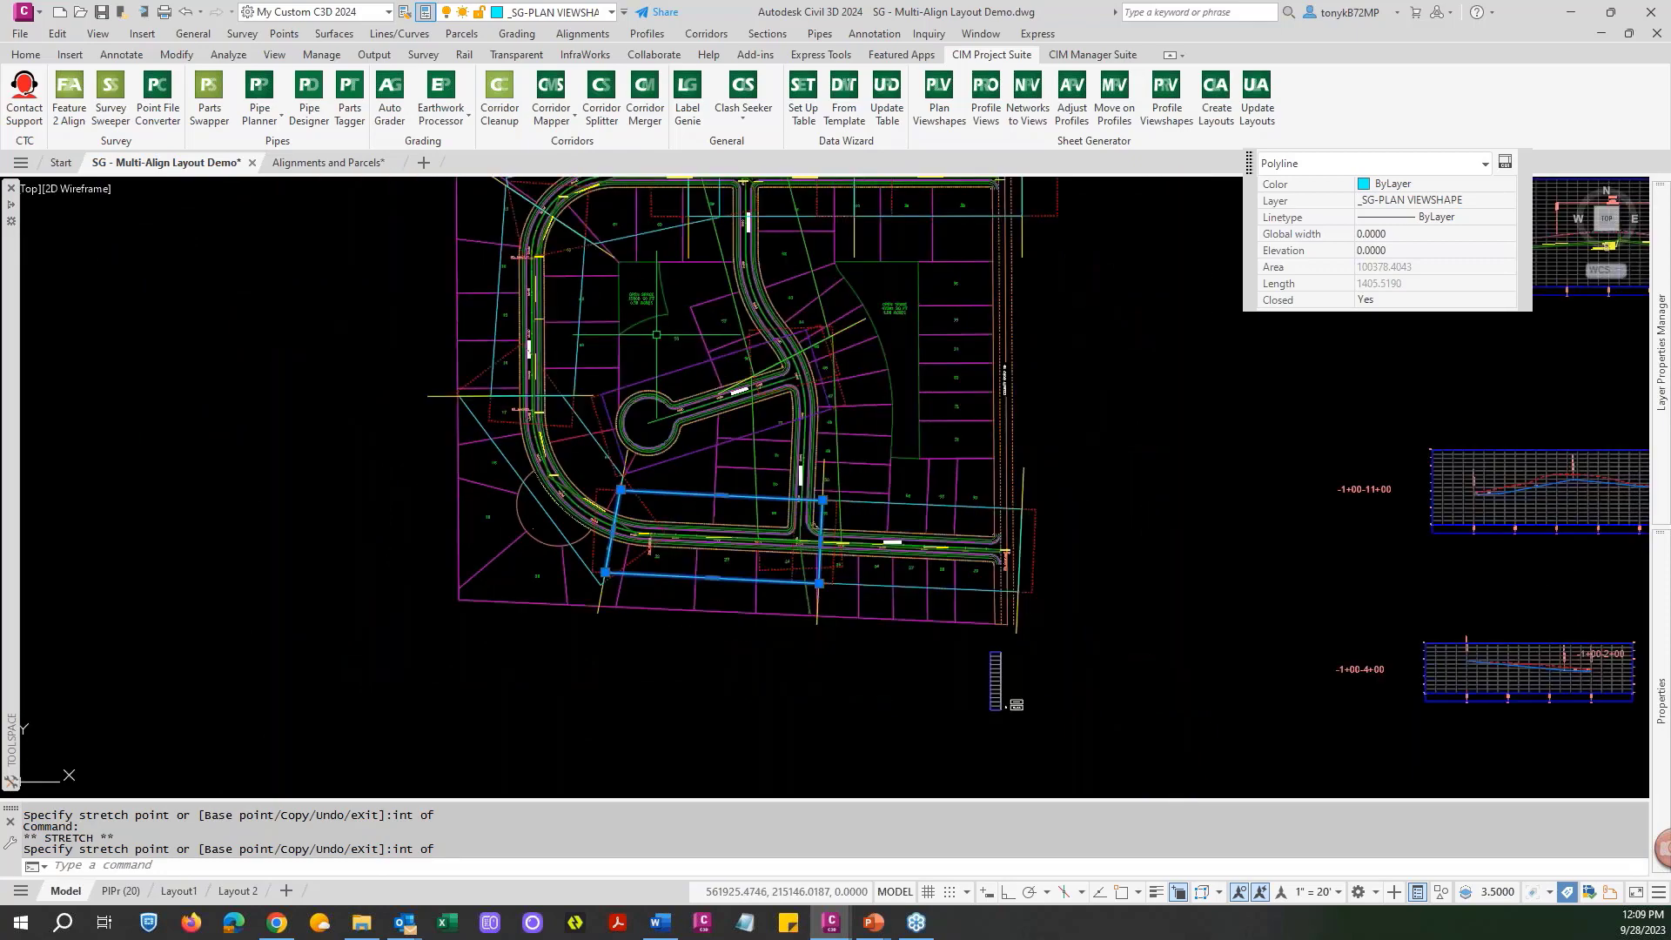
middle_click_drag(667, 362, 676, 519)
scroll(645, 370, "up", 4)
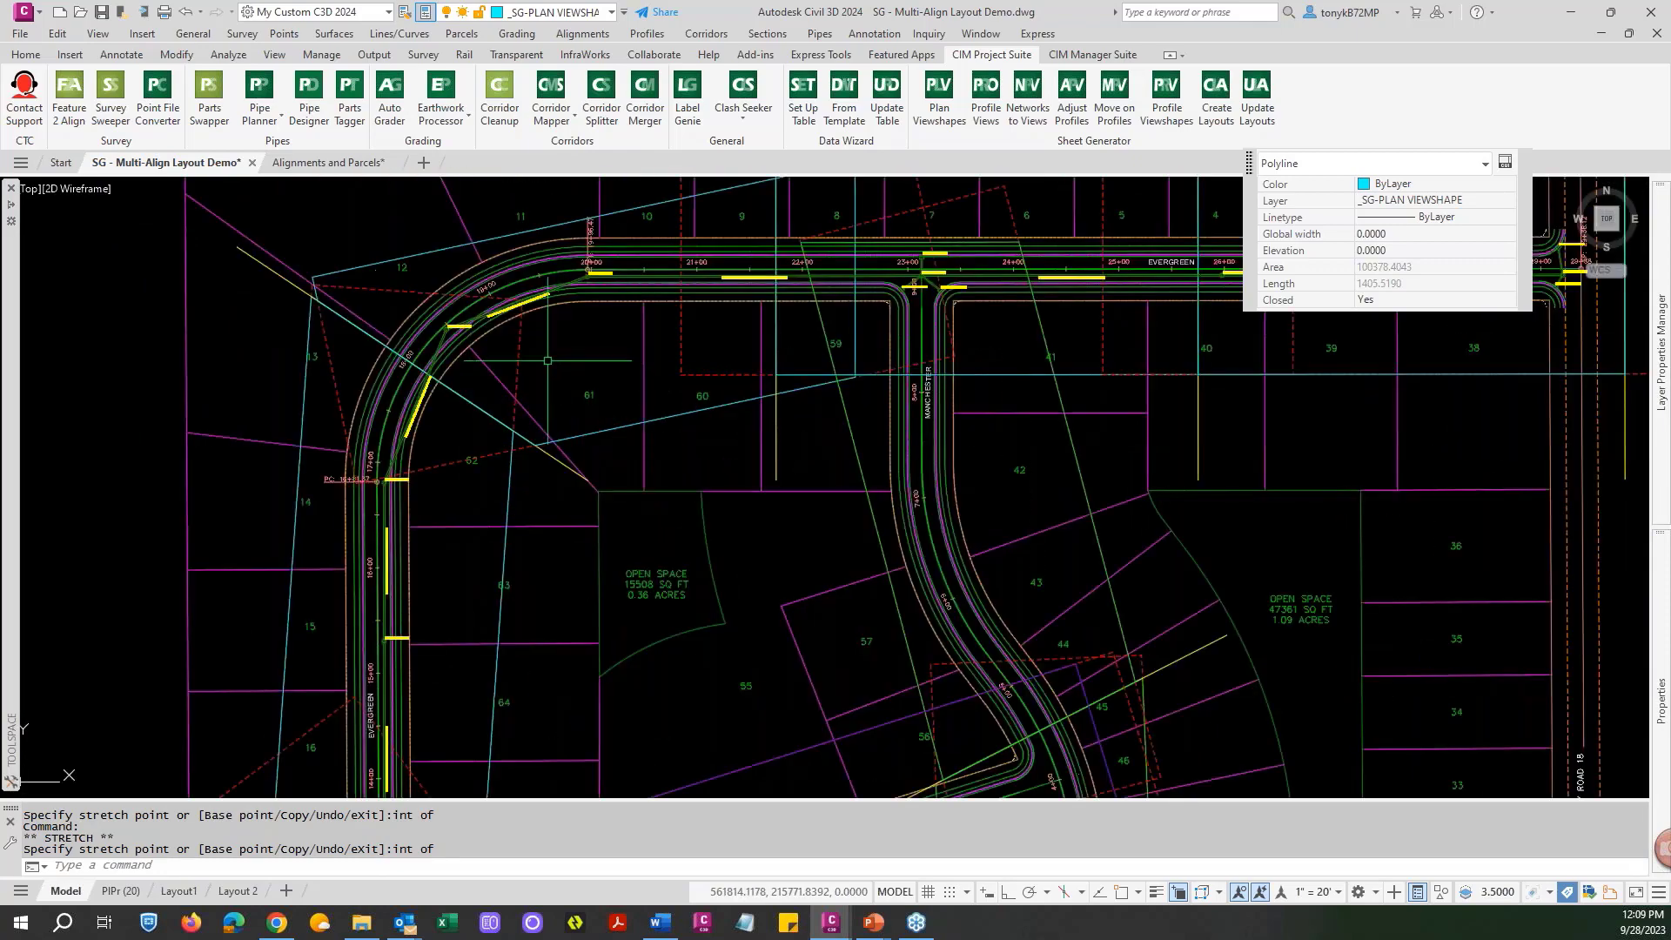
scroll(556, 368, "down", 5)
scroll(560, 359, "up", 4)
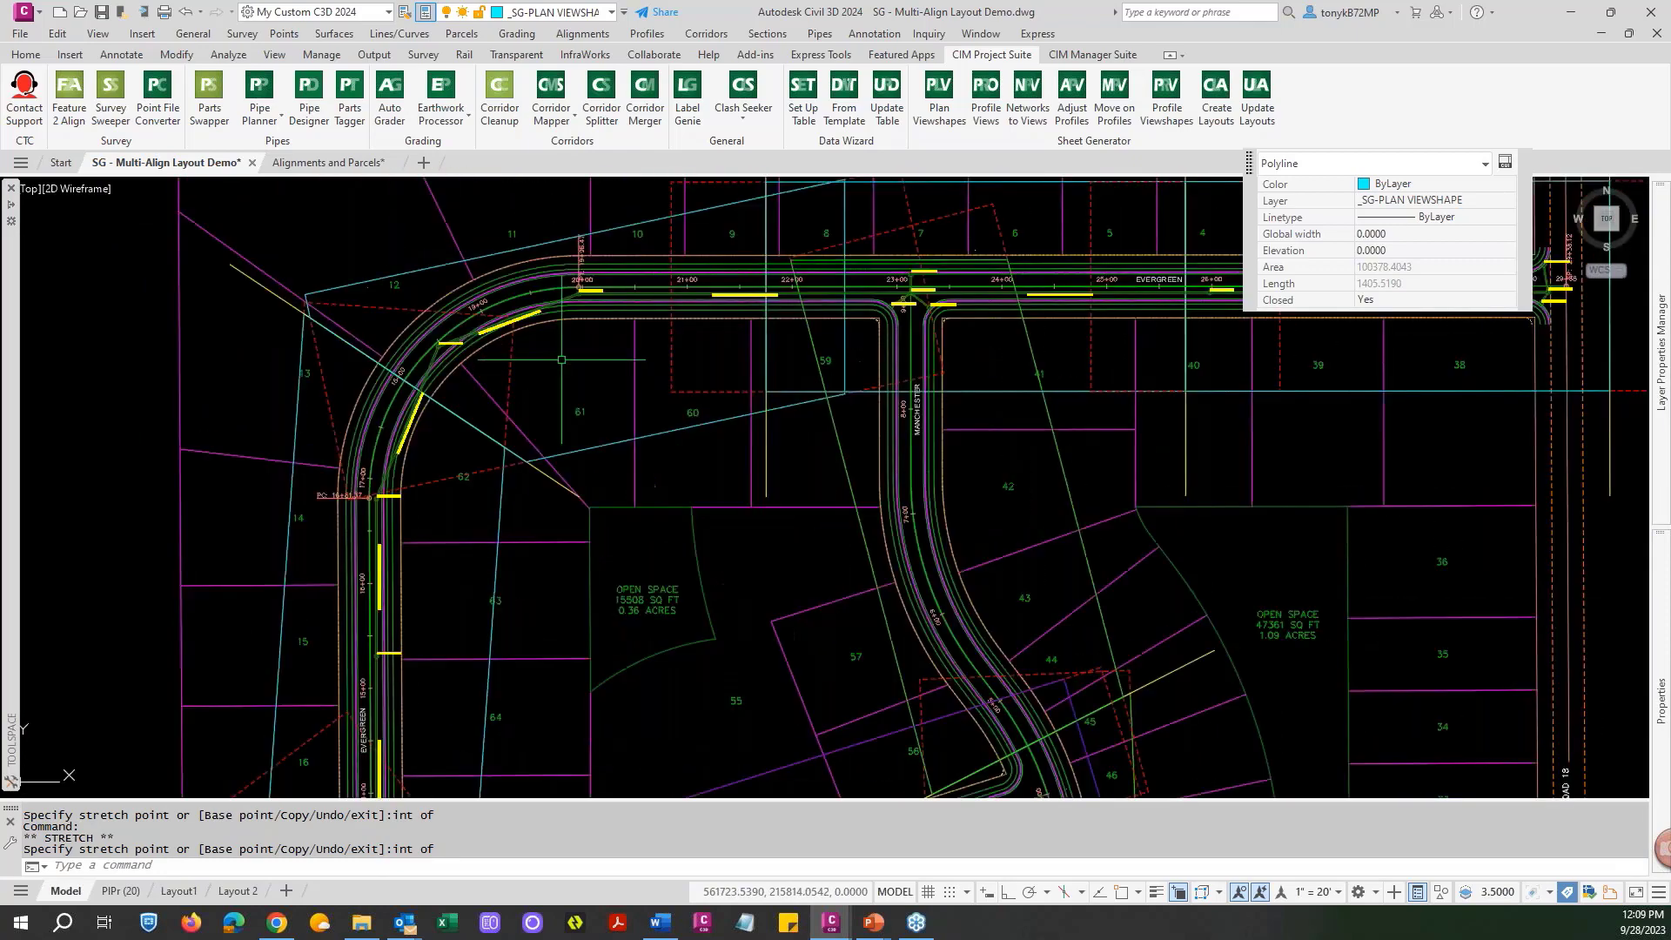
key("Escape")
key("Escape")
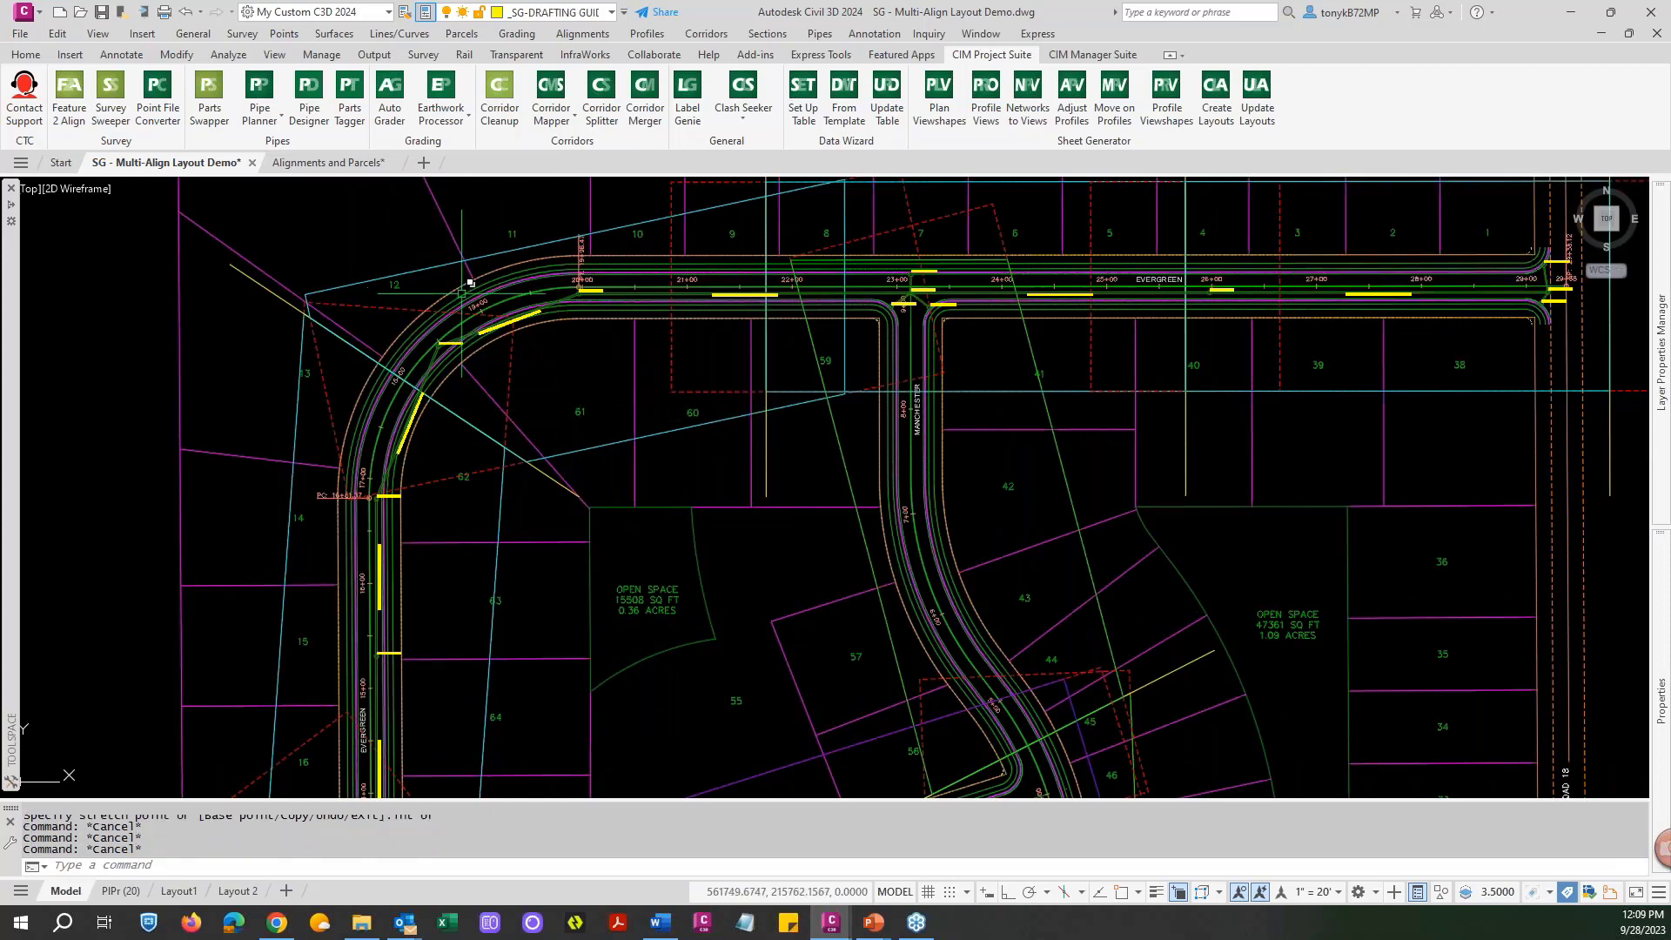
key("Escape")
key("Escape")
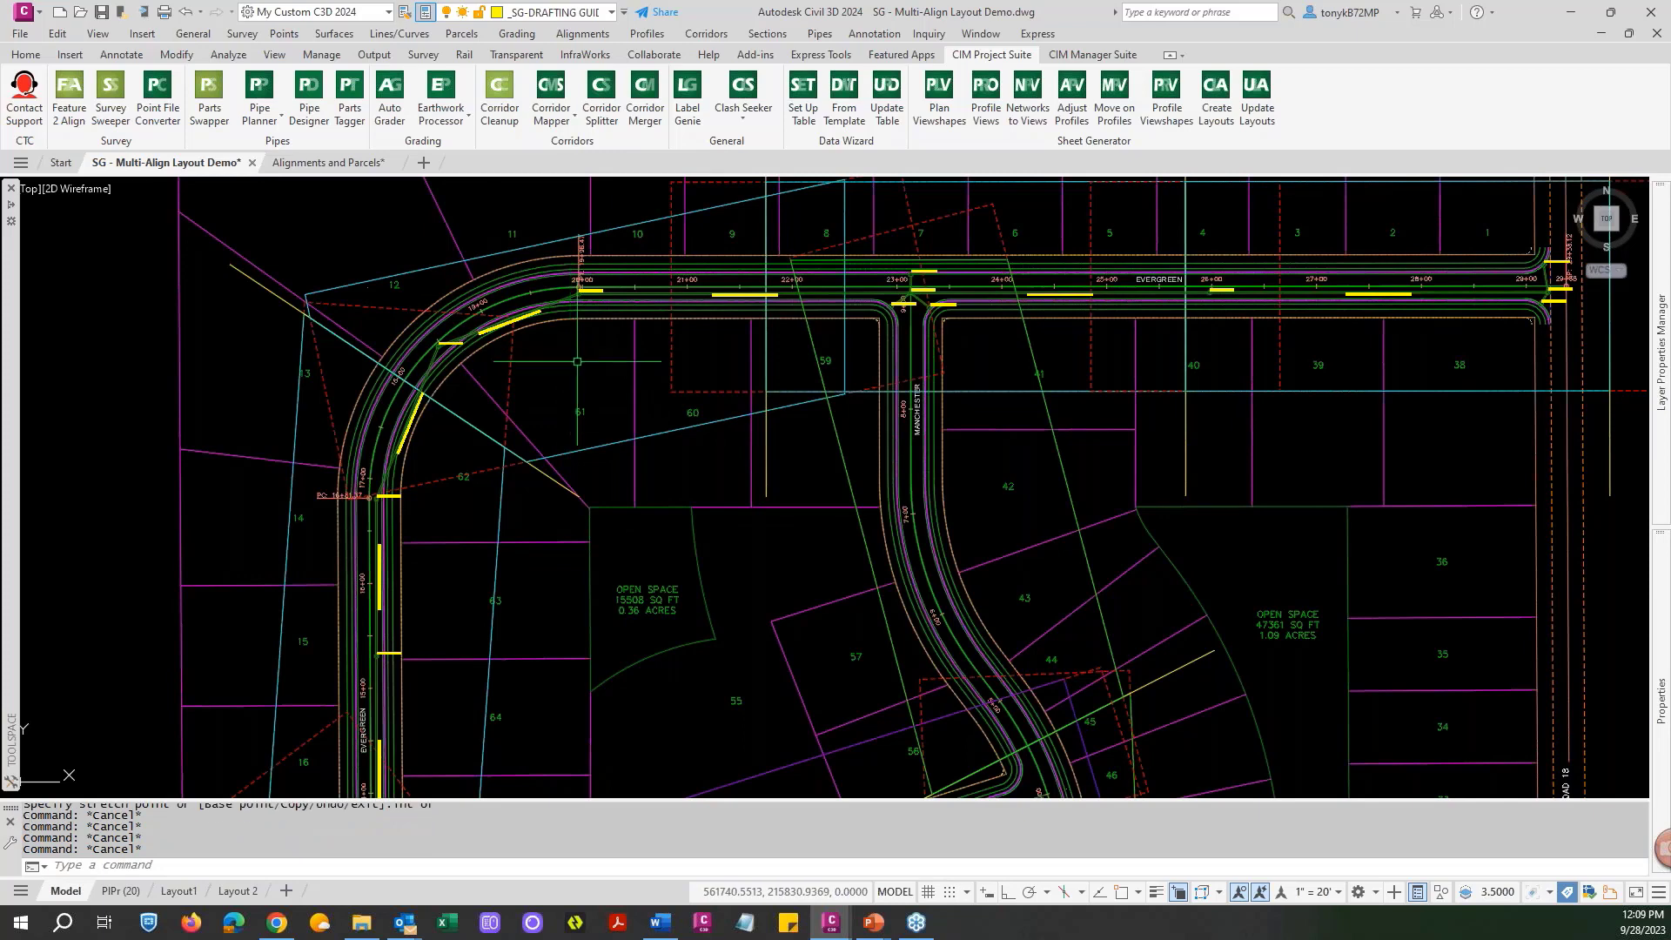
type("mm")
key("Return")
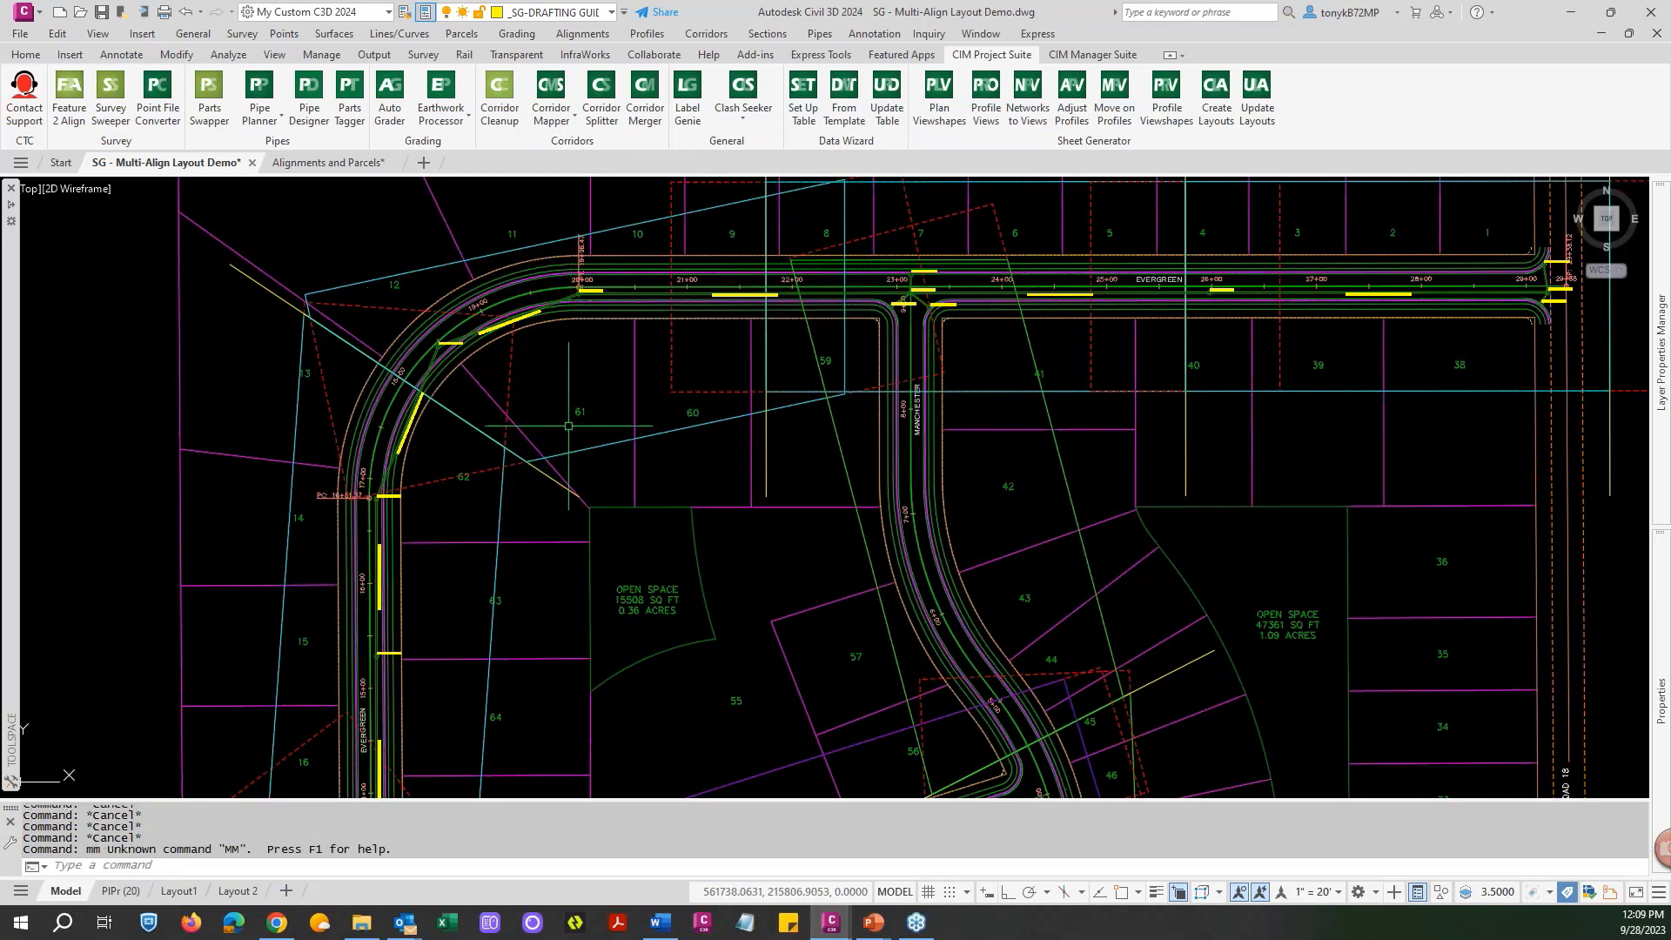
key("Escape")
key("Escape")
Move the northwest curve's viewshape together with its print block and both adjoining matchlines a short distance to the west-northwest.
key("Return")
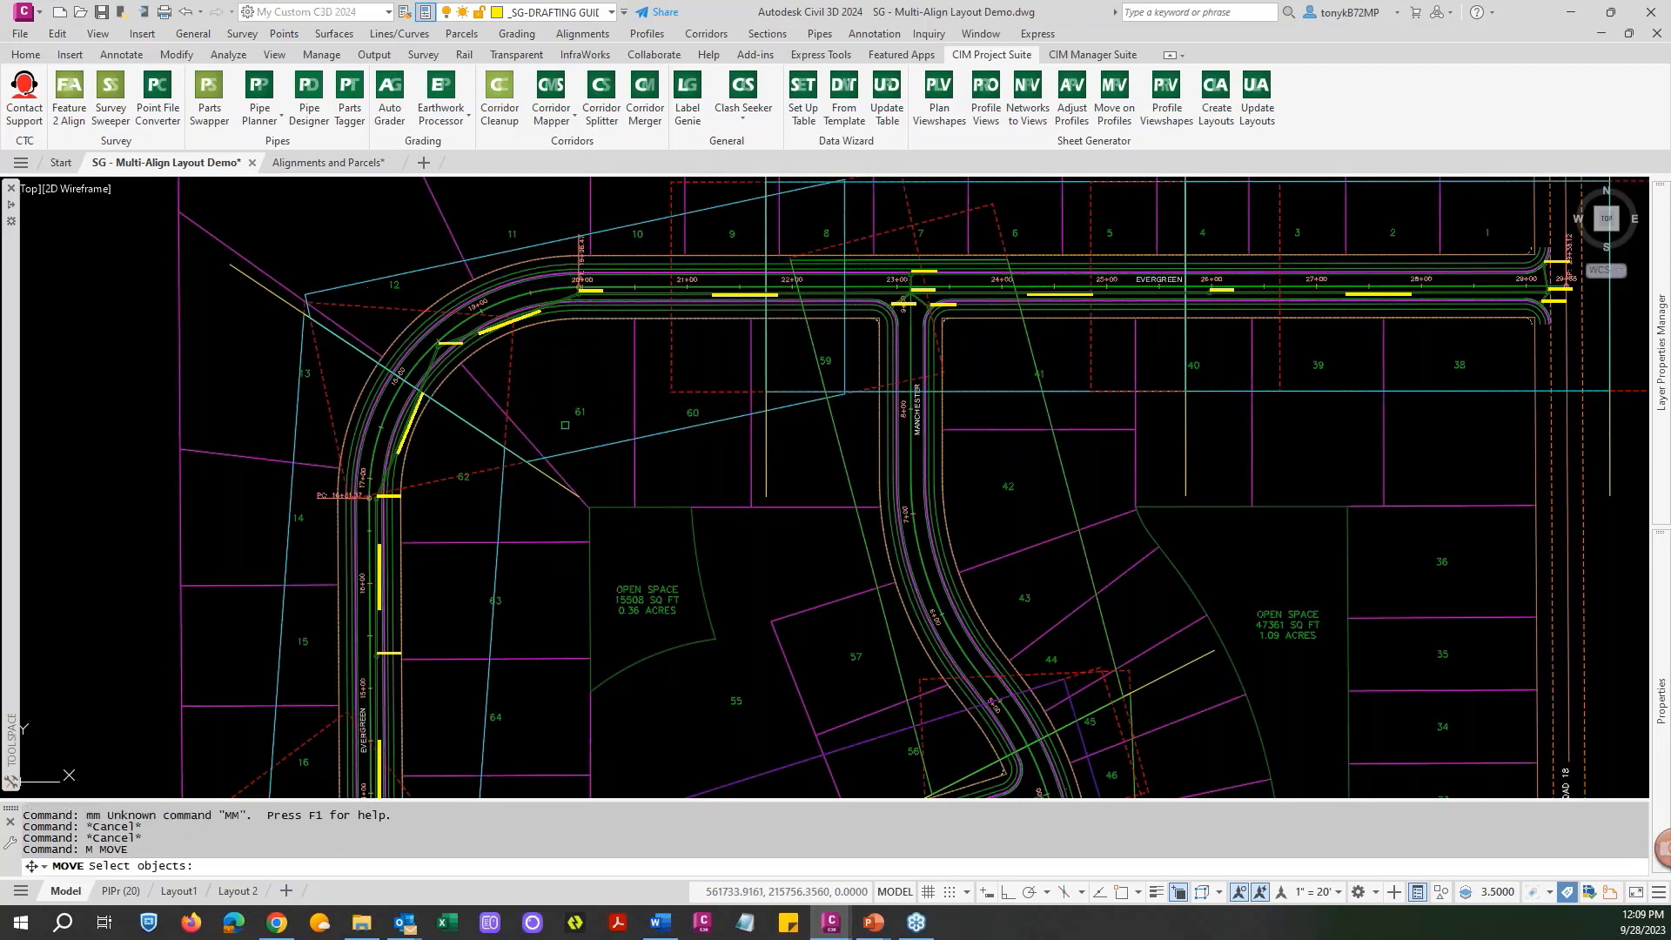
left_click(561, 446)
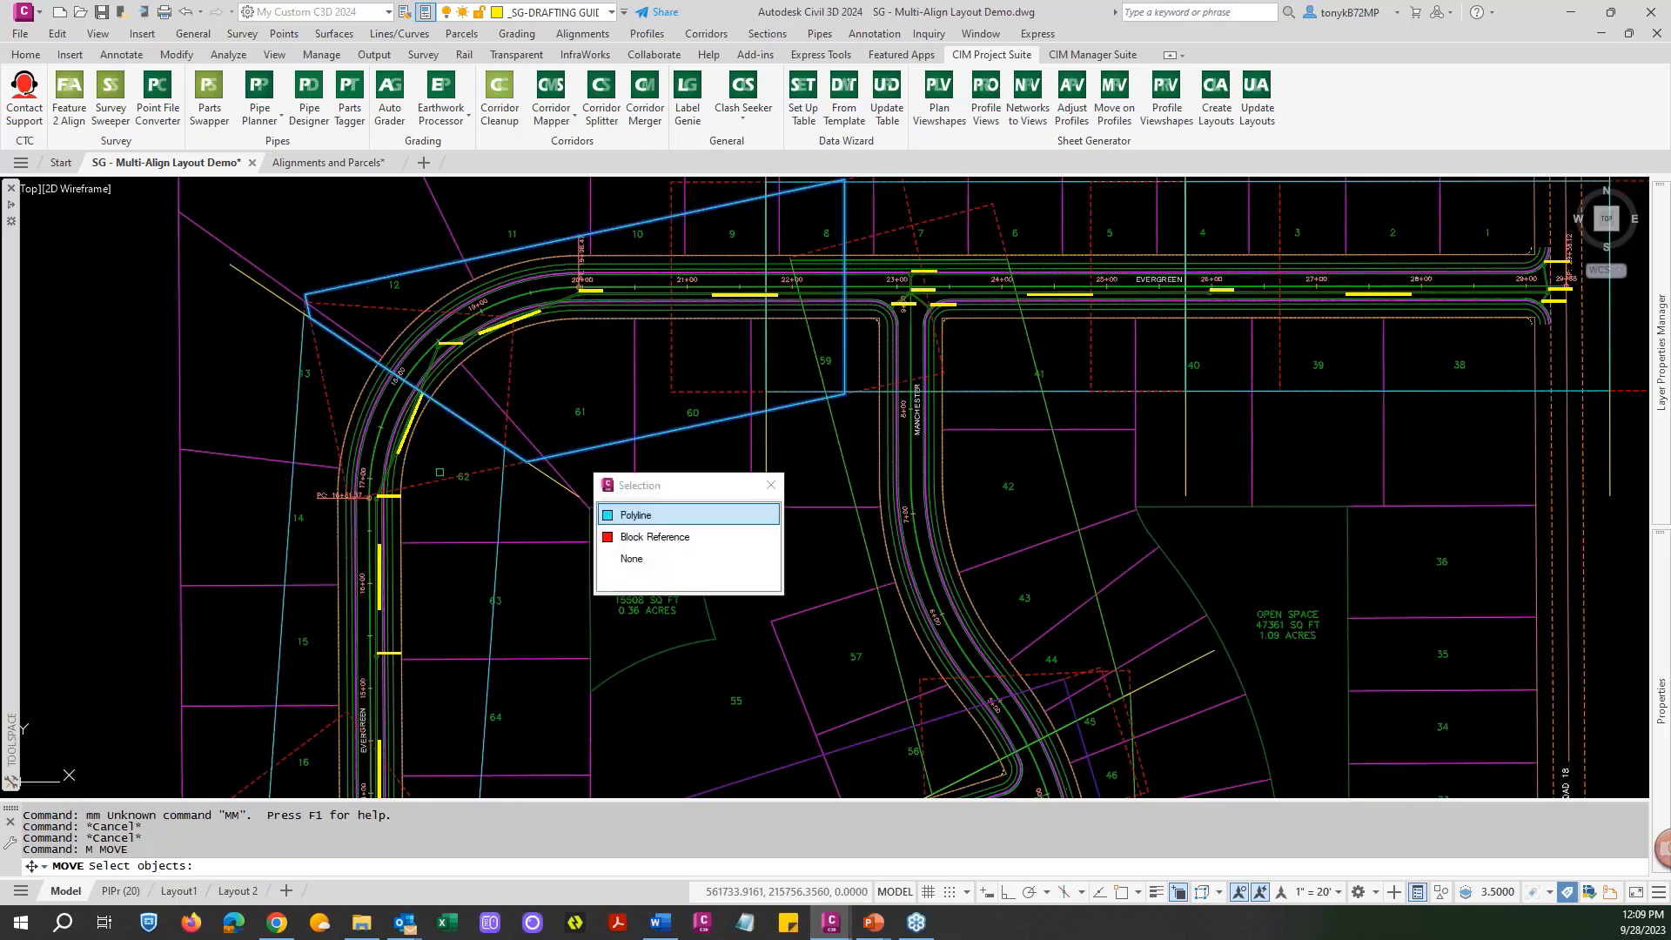
left_click(444, 478)
left_click(574, 496)
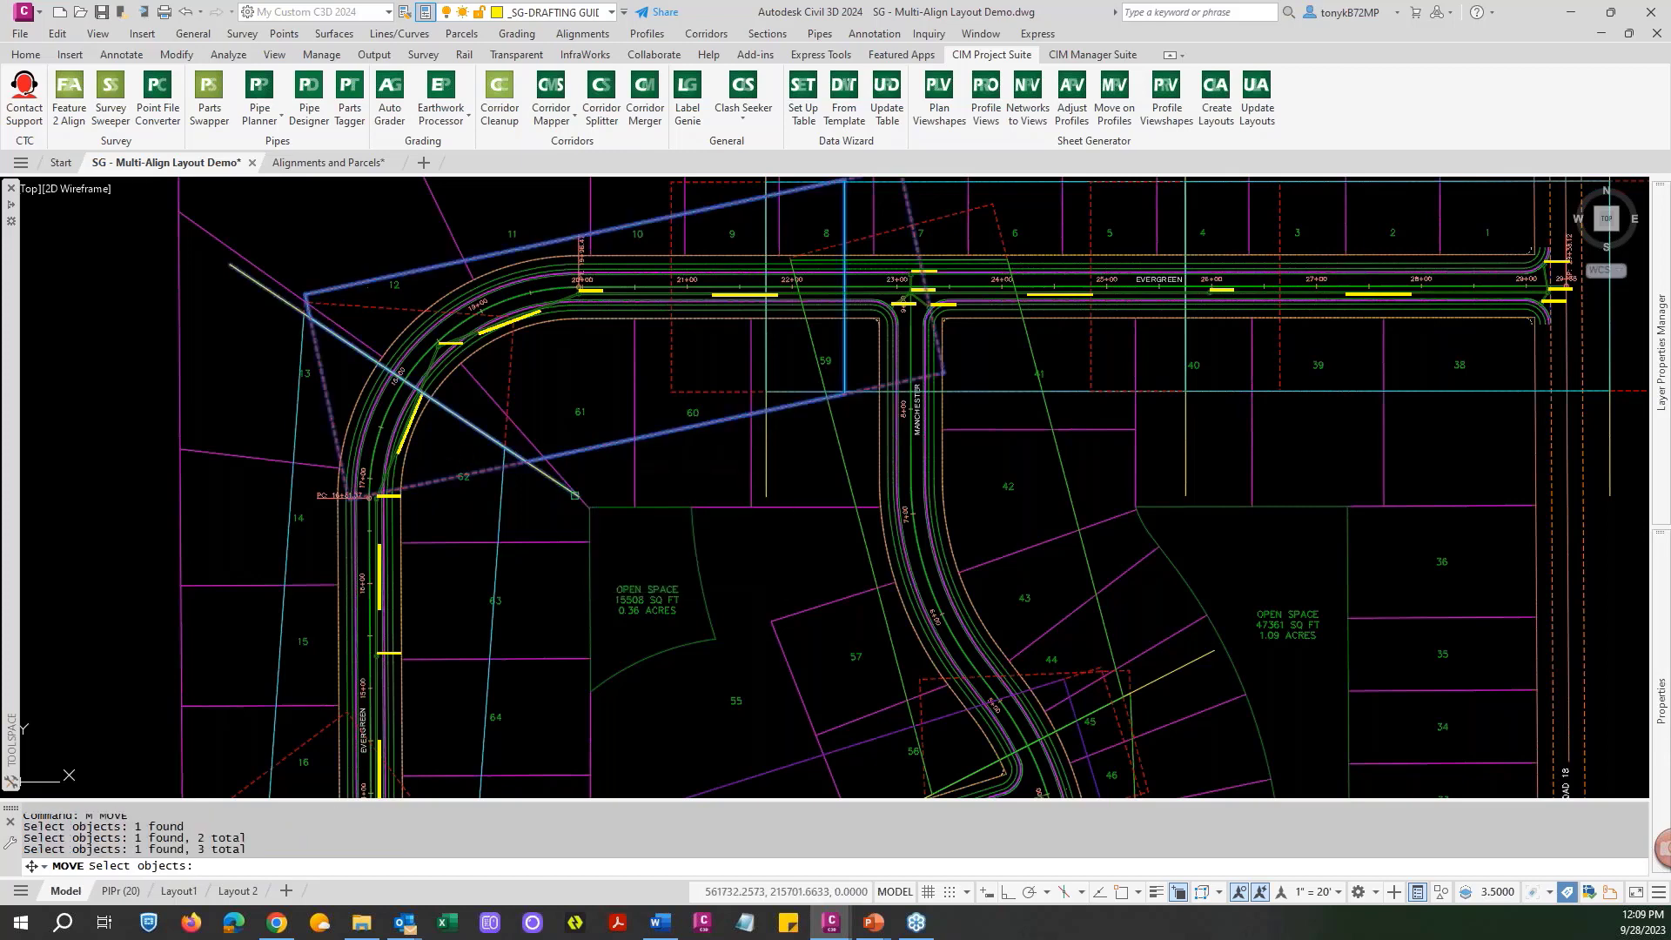
left_click(769, 443)
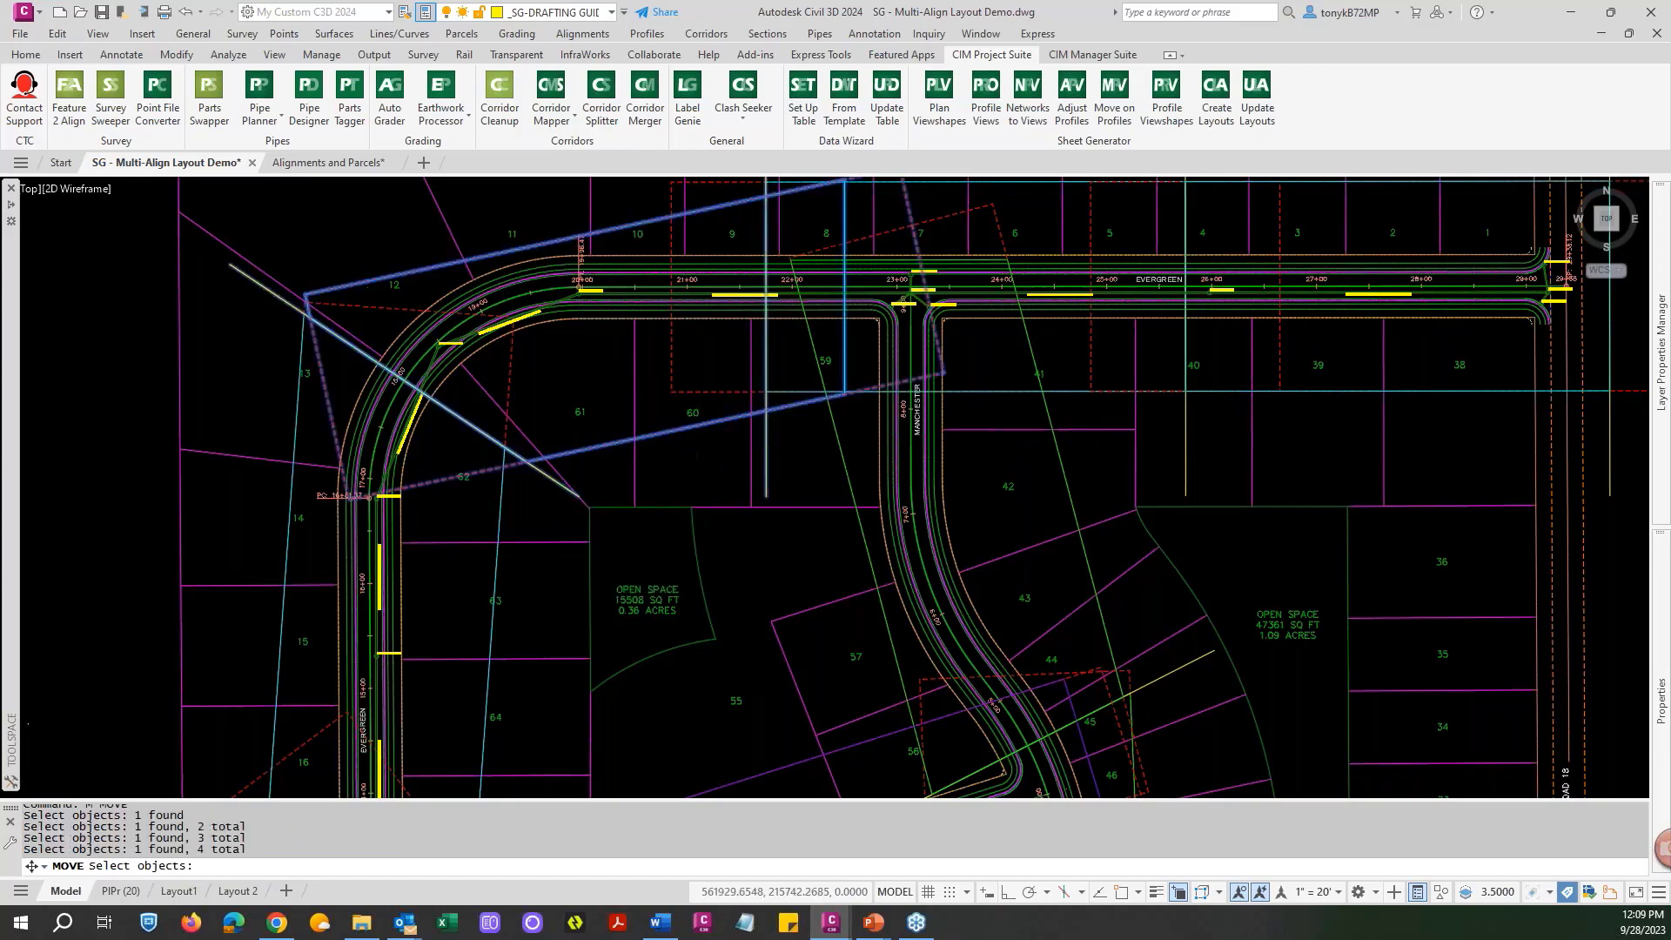
scroll(690, 448, "down", 2)
key("Return")
left_click(648, 392)
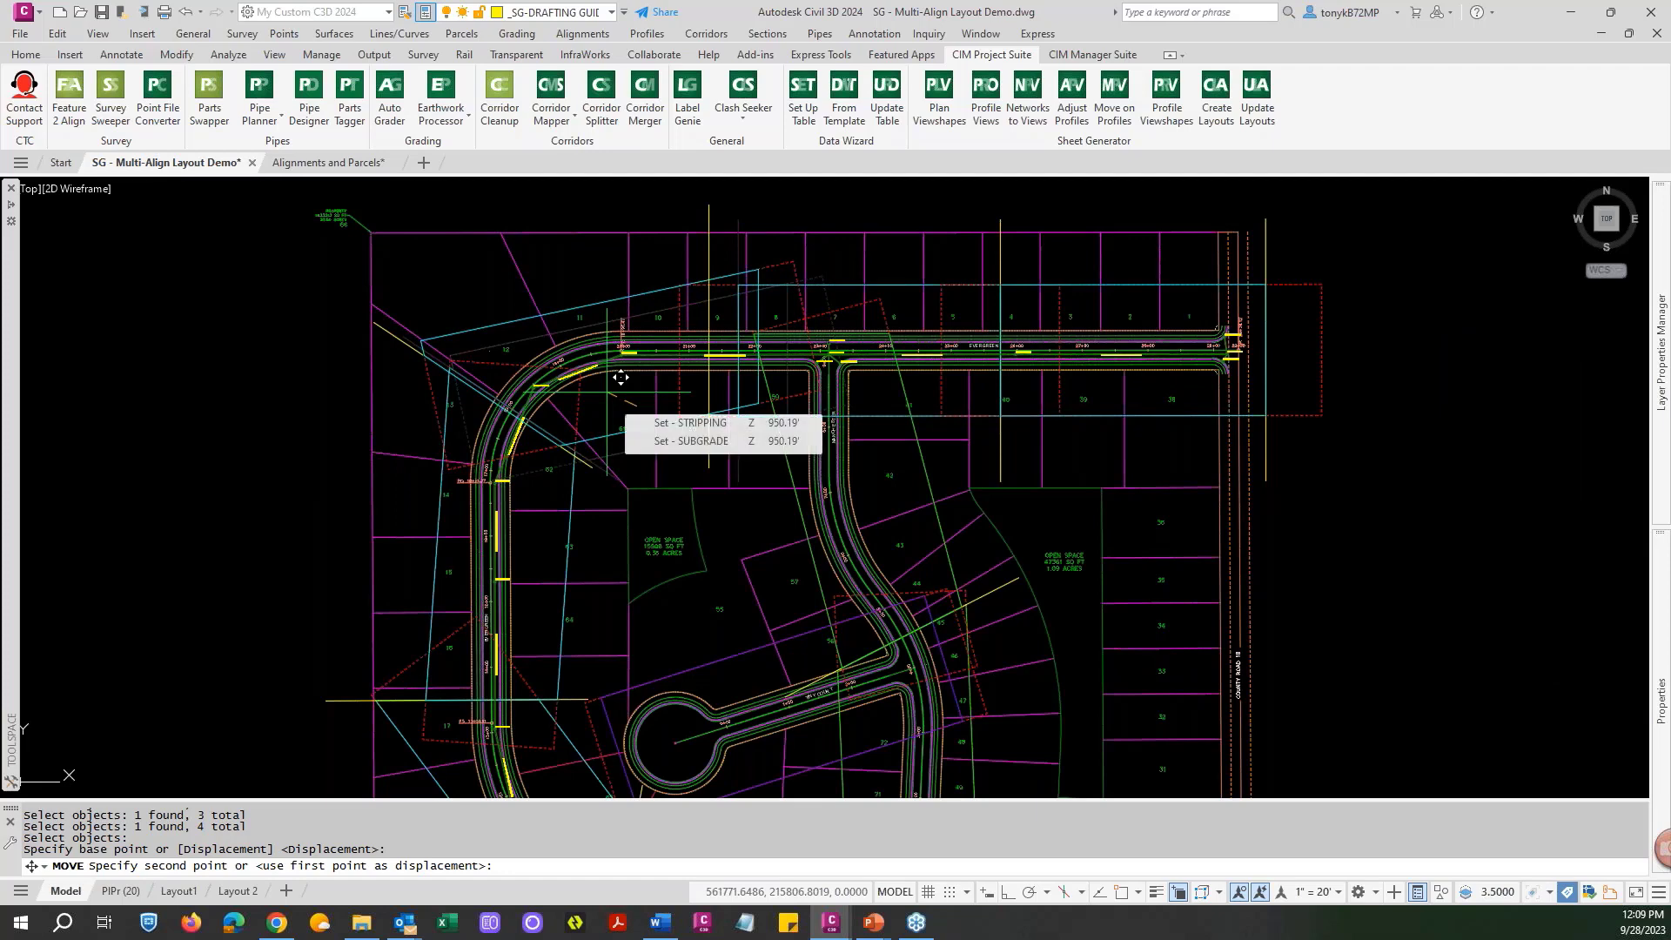
left_click(613, 381)
Move the diagonal matchline near lot 13 from a nearest point perpendicularly onto the edge of the adjacent southern viewshape.
scroll(427, 383, "up", 5)
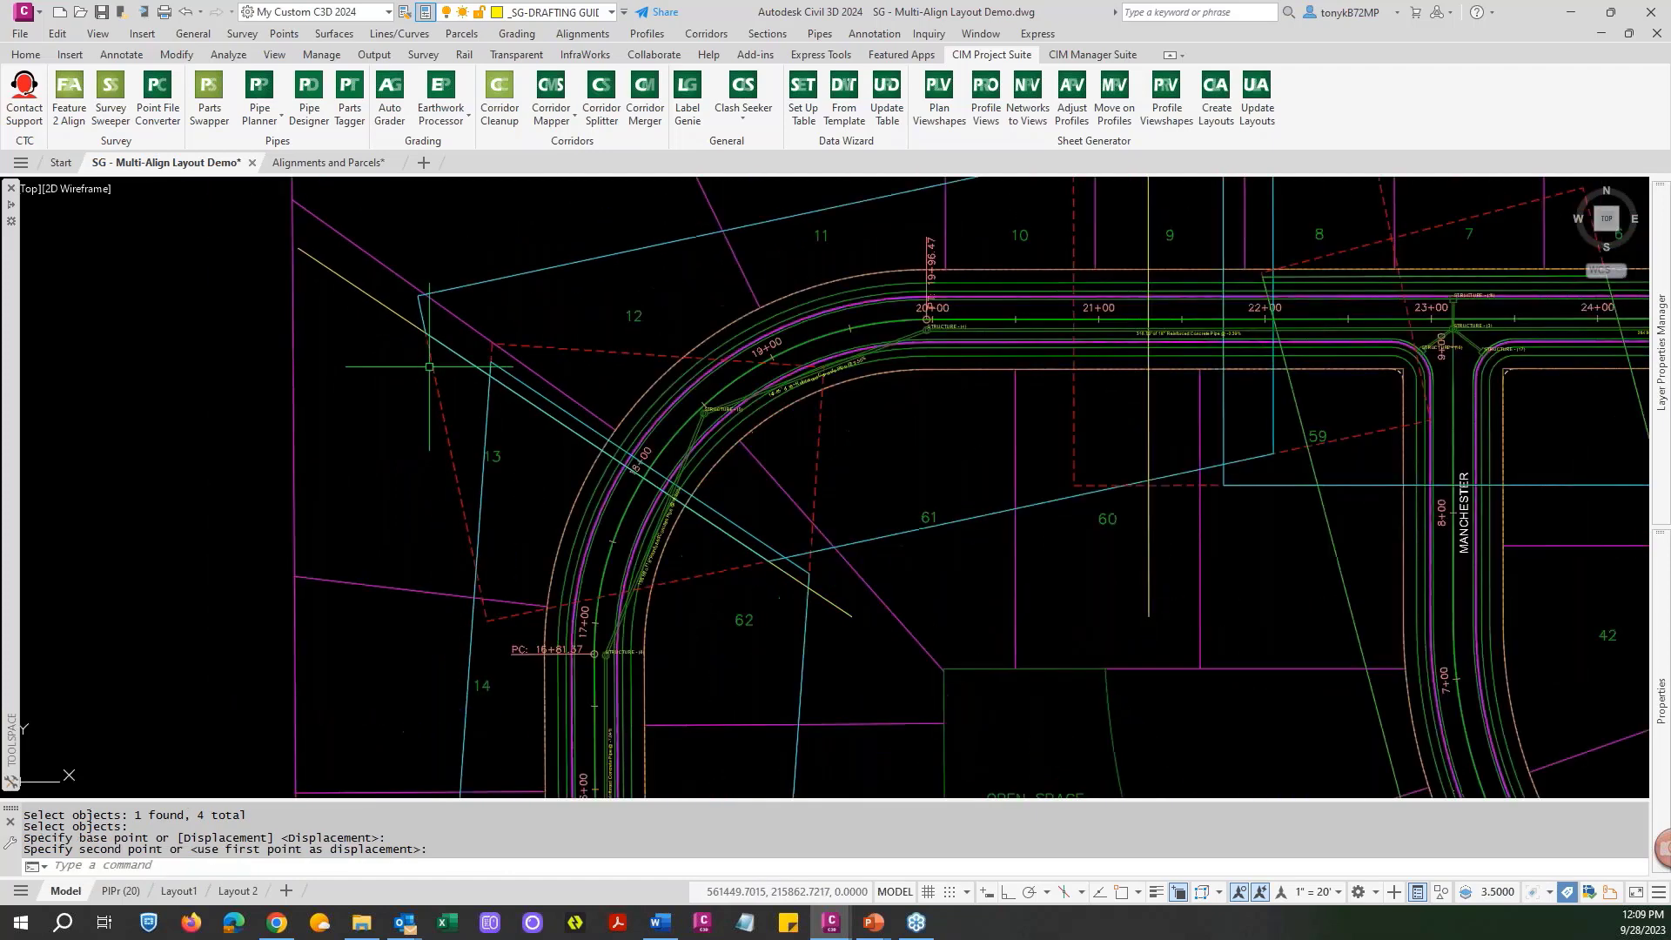
key("Escape")
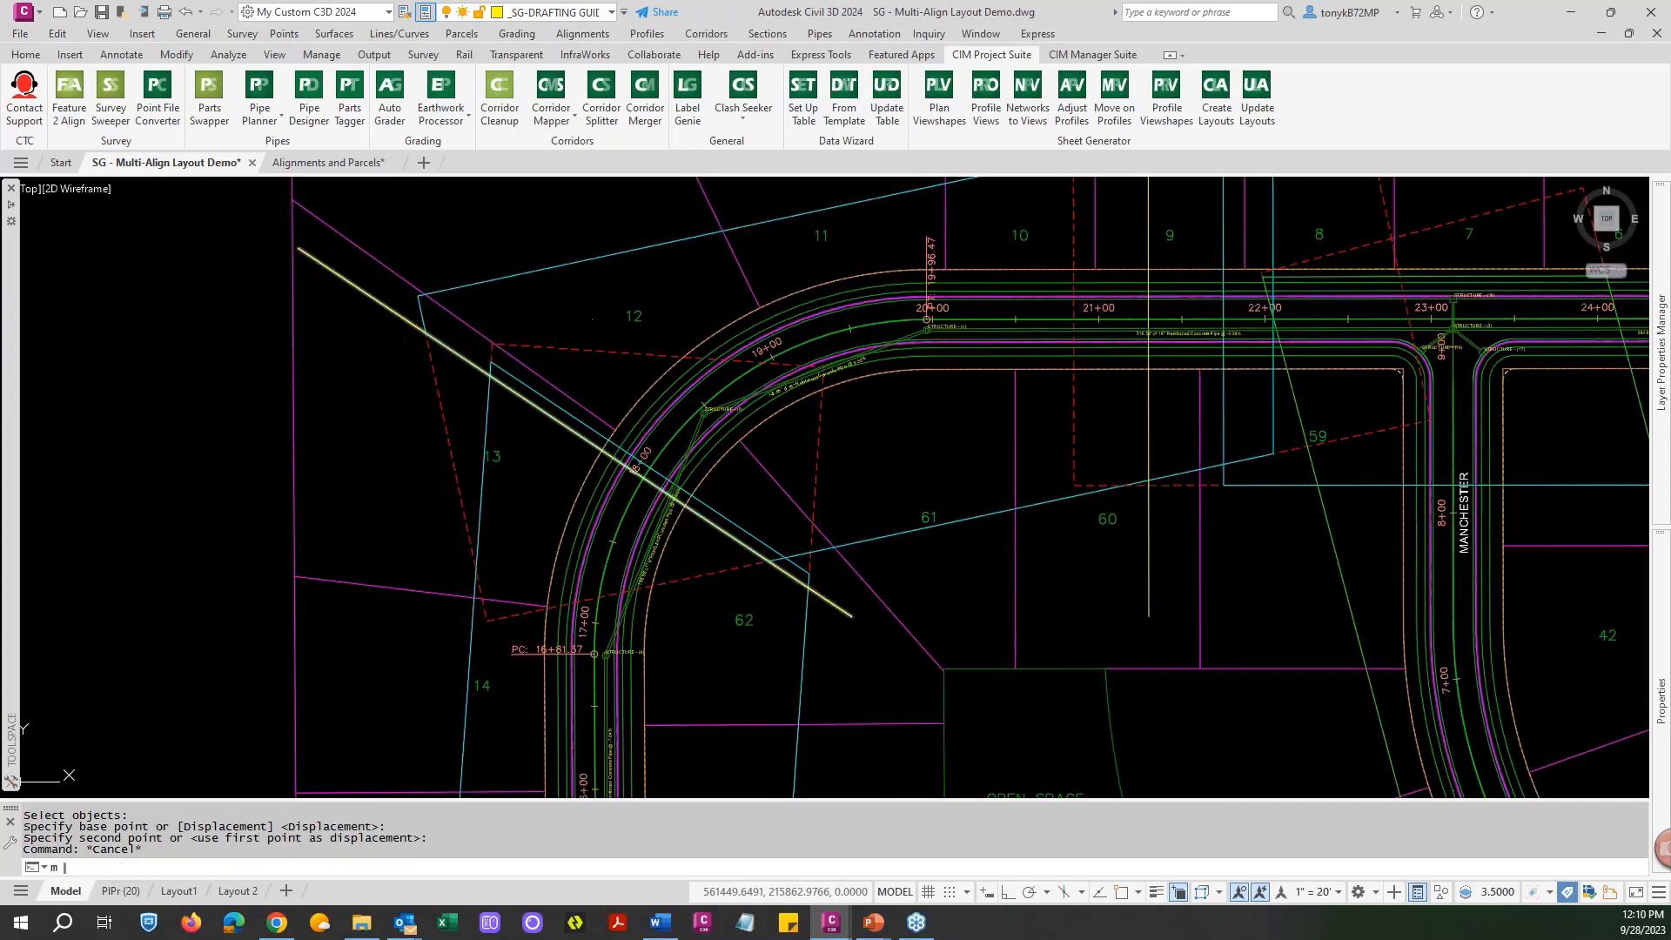
type("m")
key("Return")
left_click(523, 399)
key("Return")
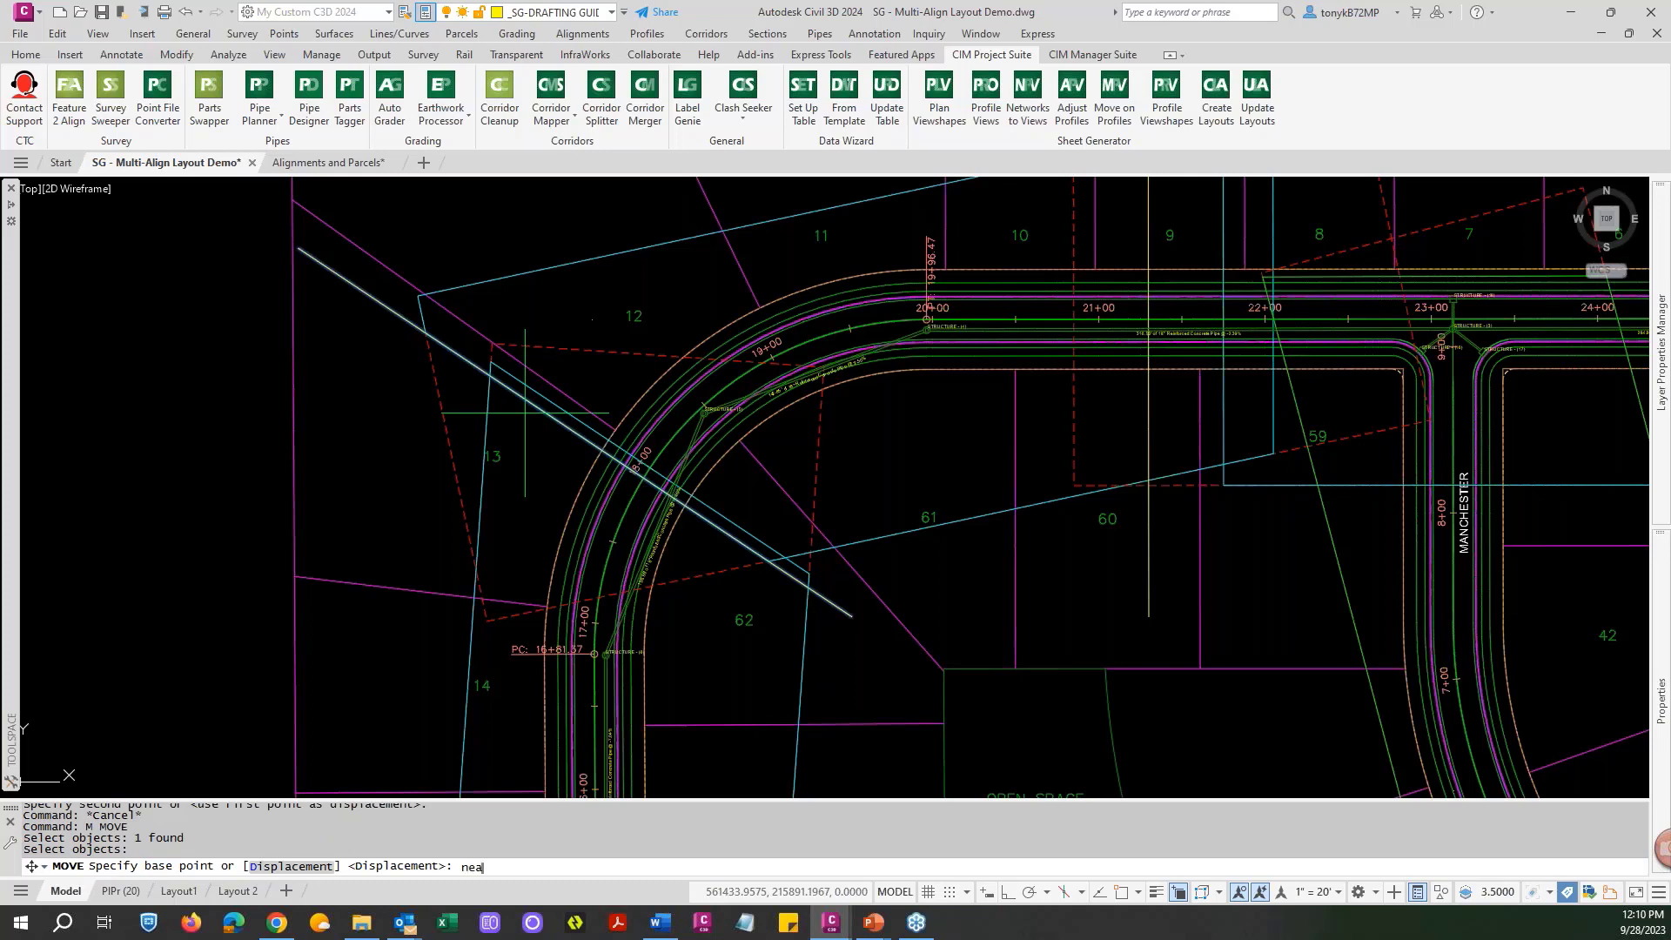
type("nea")
key("Return")
left_click(533, 404)
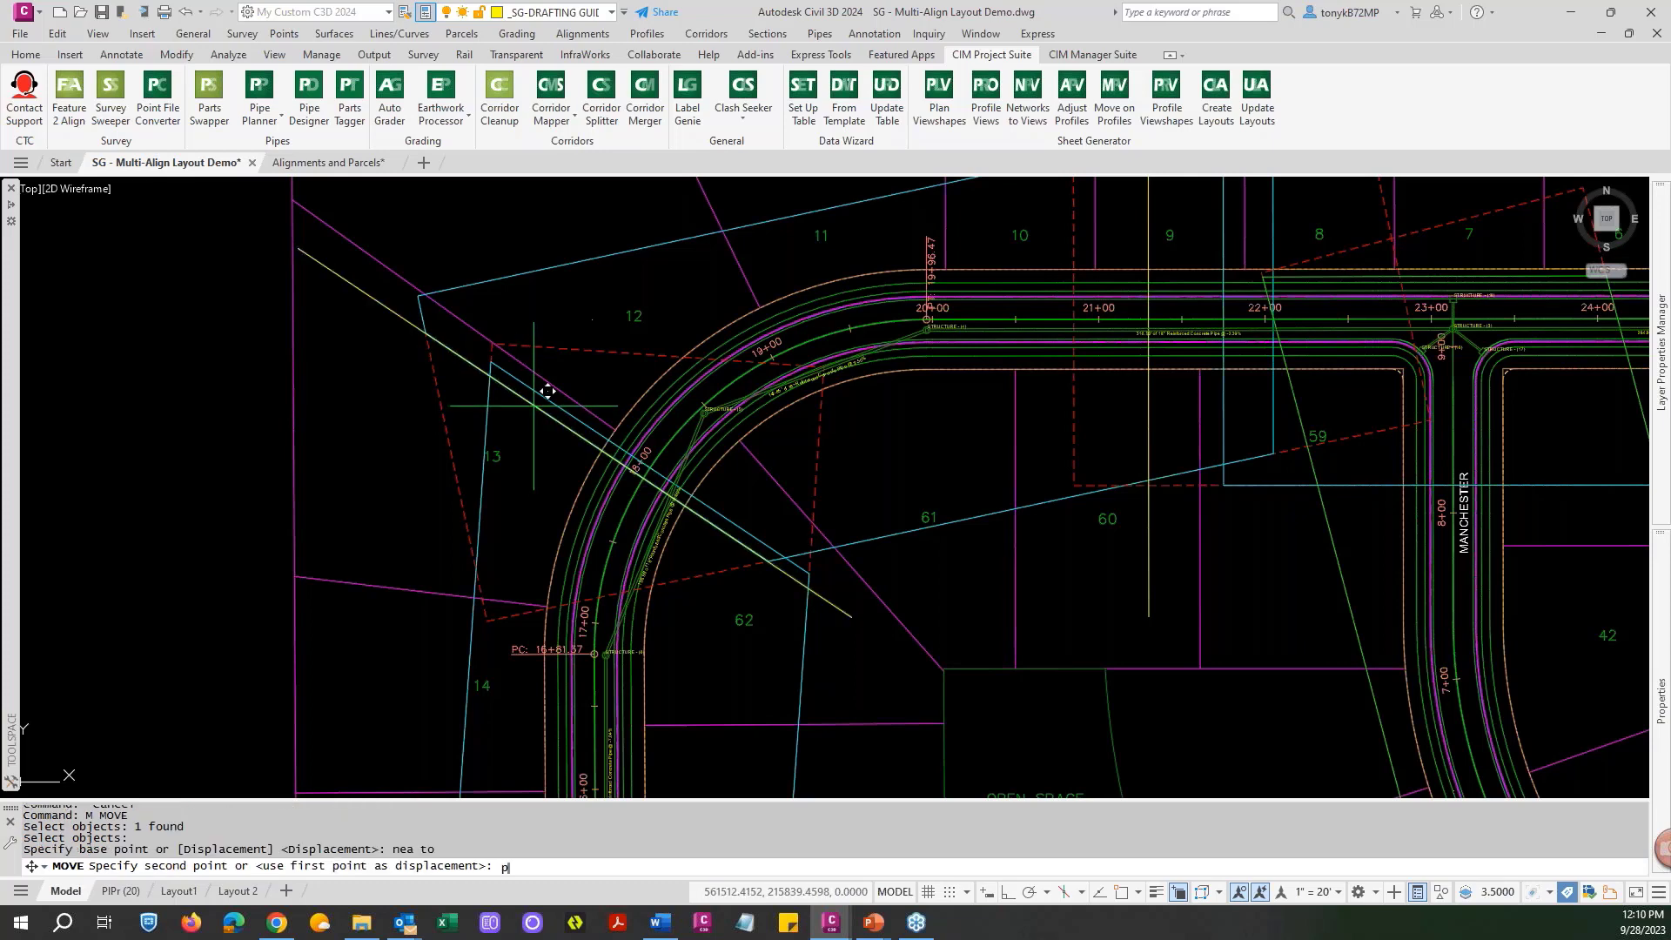
left_click(546, 392)
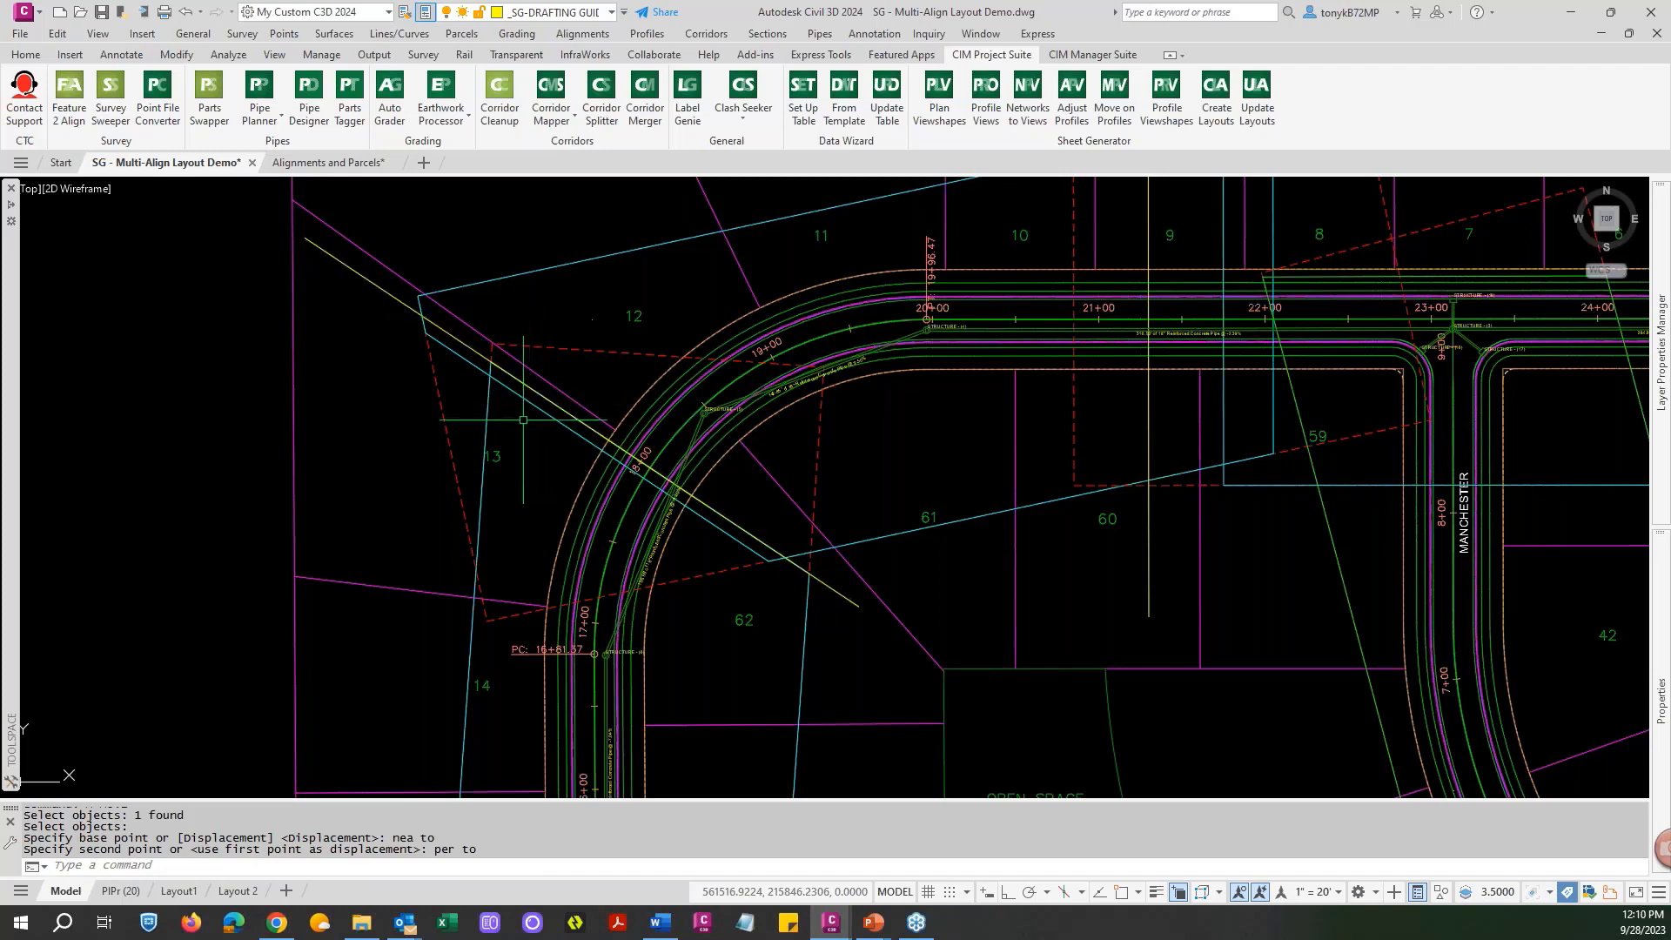
Stretch the curve viewshape's lower west corner, near lot 12, to the intersection of its print block edge and the diagonal matchline.
left_click(476, 372)
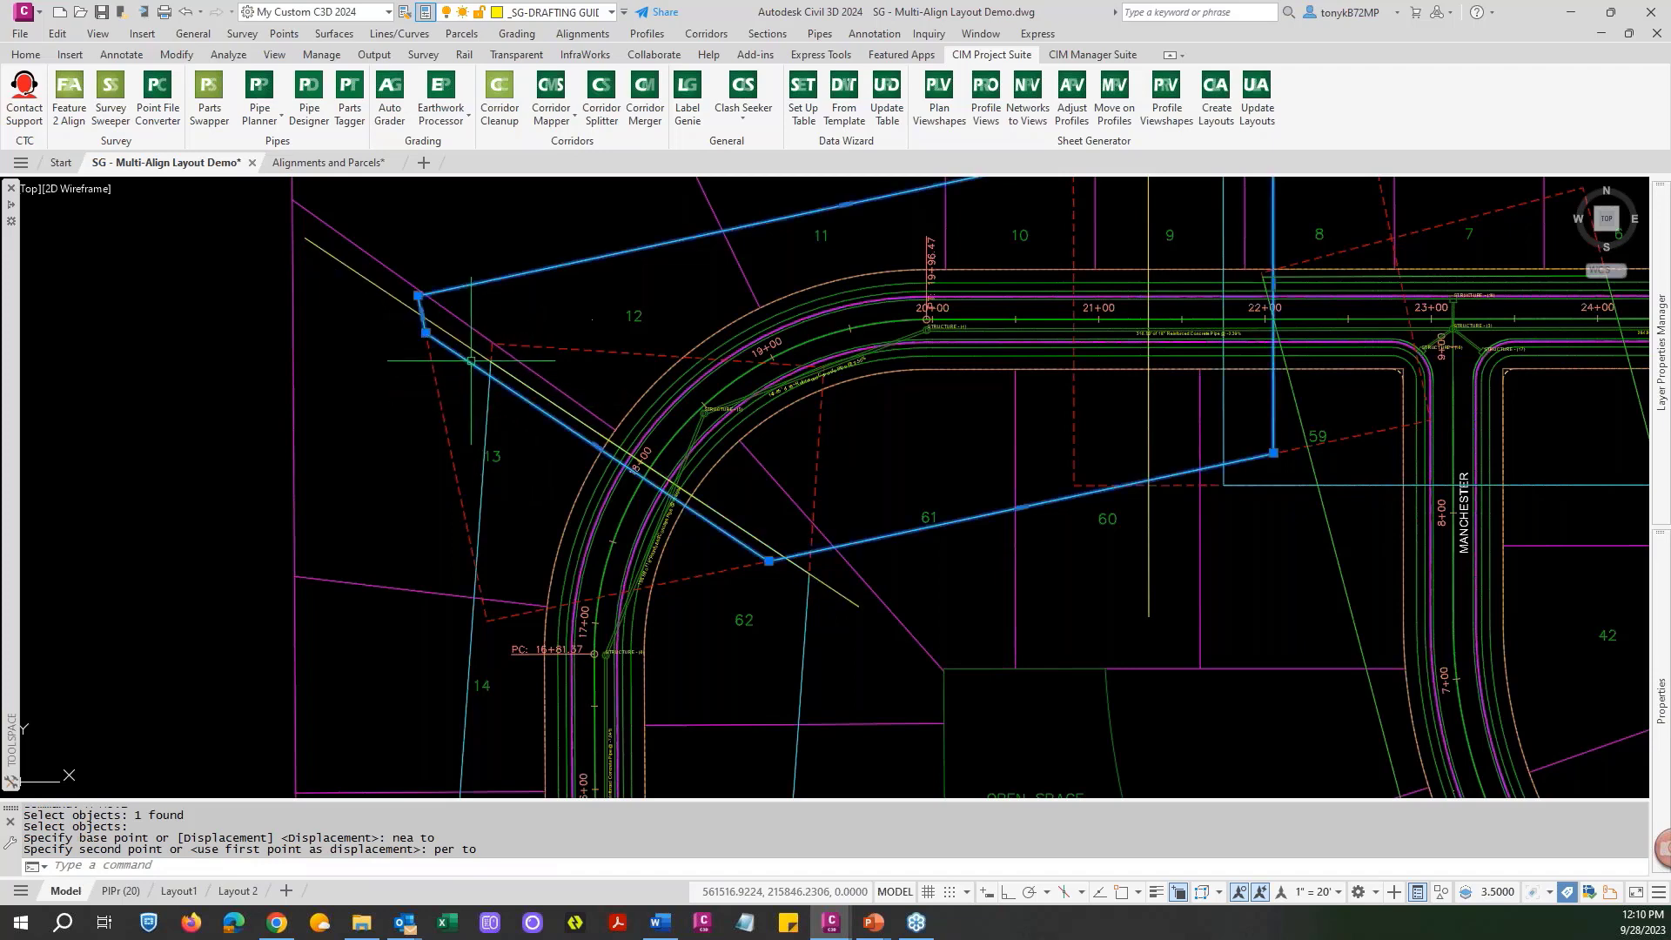
left_click(424, 332)
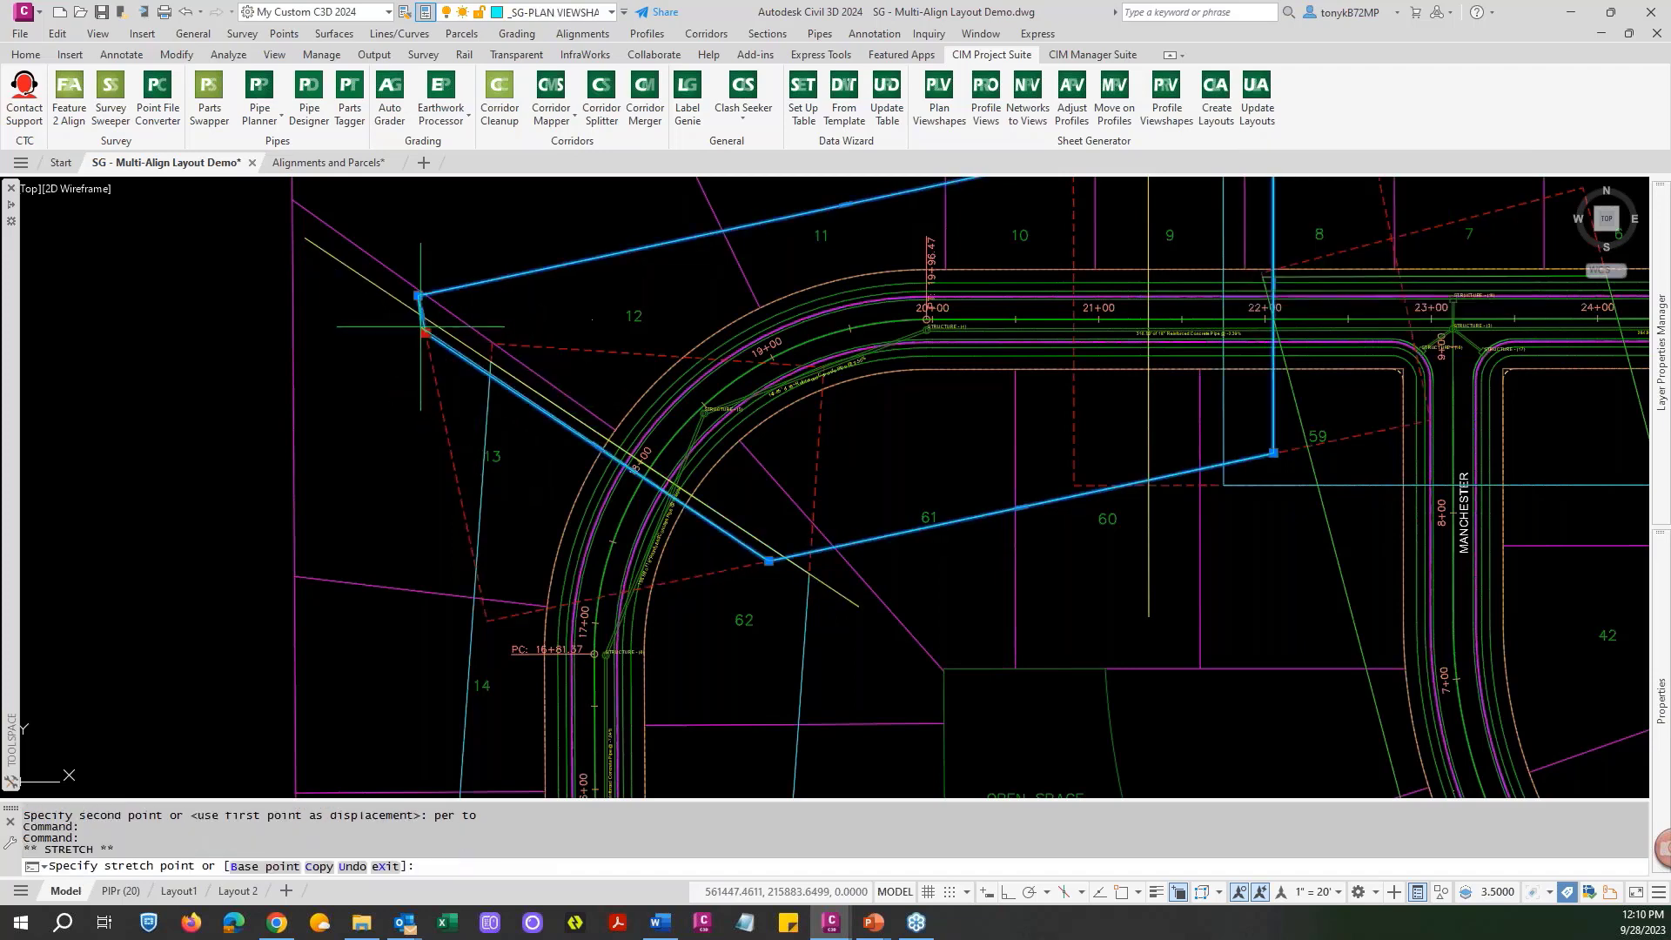
type("int")
key("space")
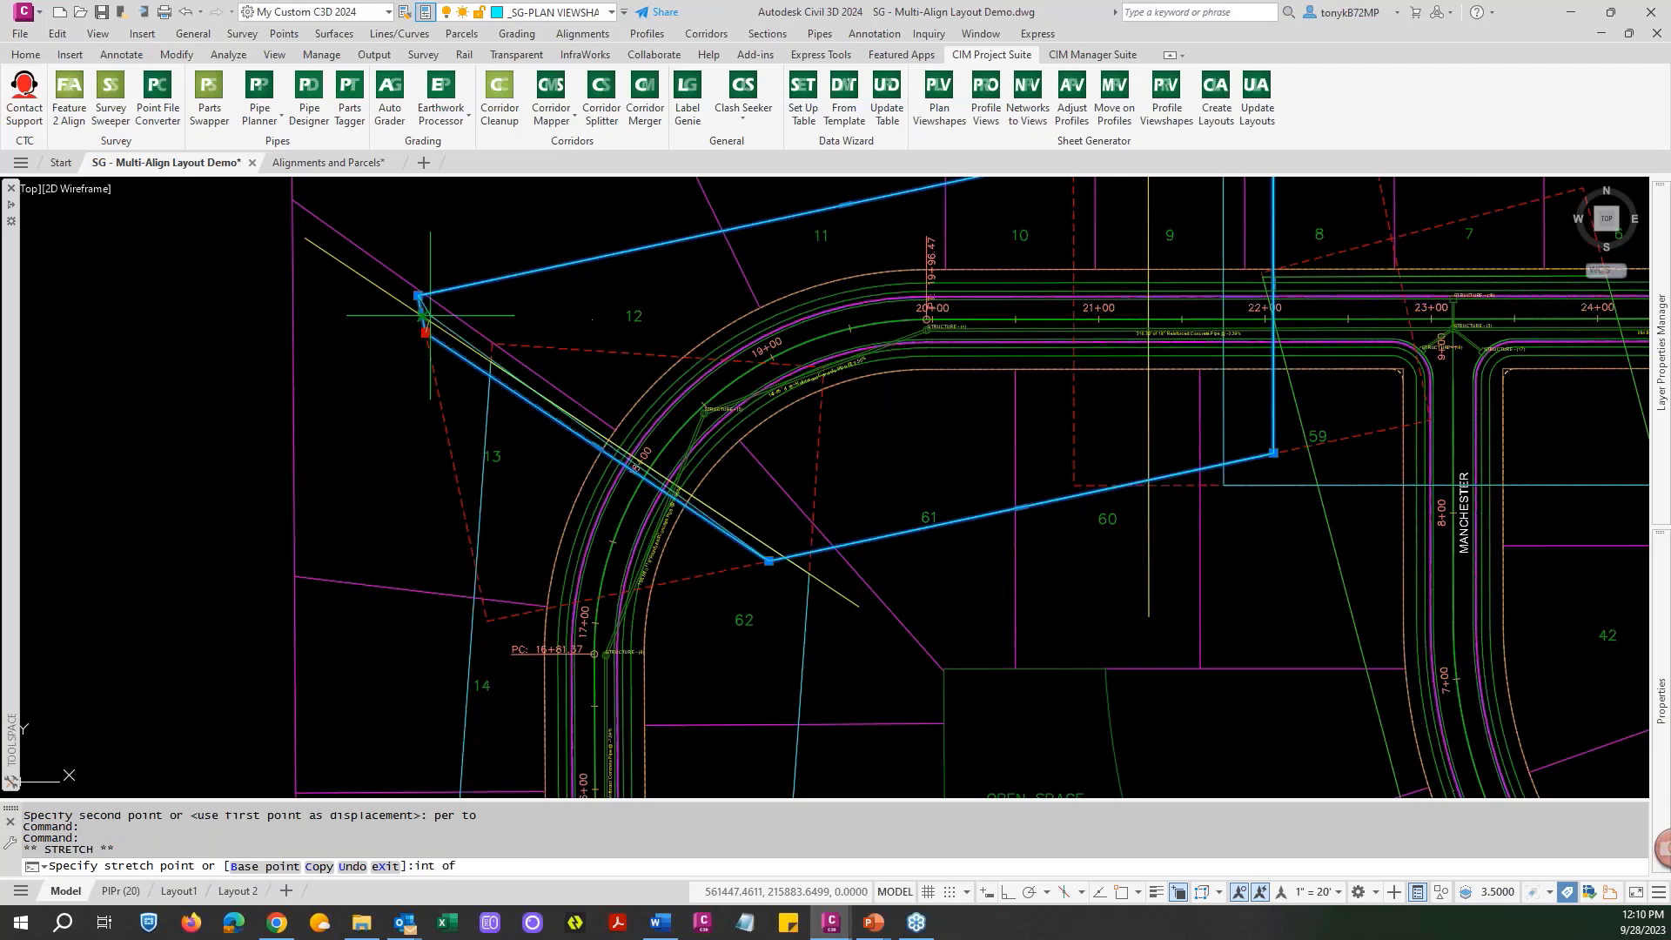
left_click(424, 315)
Stretch the same viewshape's south corner, between lots 61 and 62, to the intersection of the print block edge and the diagonal matchline.
scroll(769, 564, "up", 4)
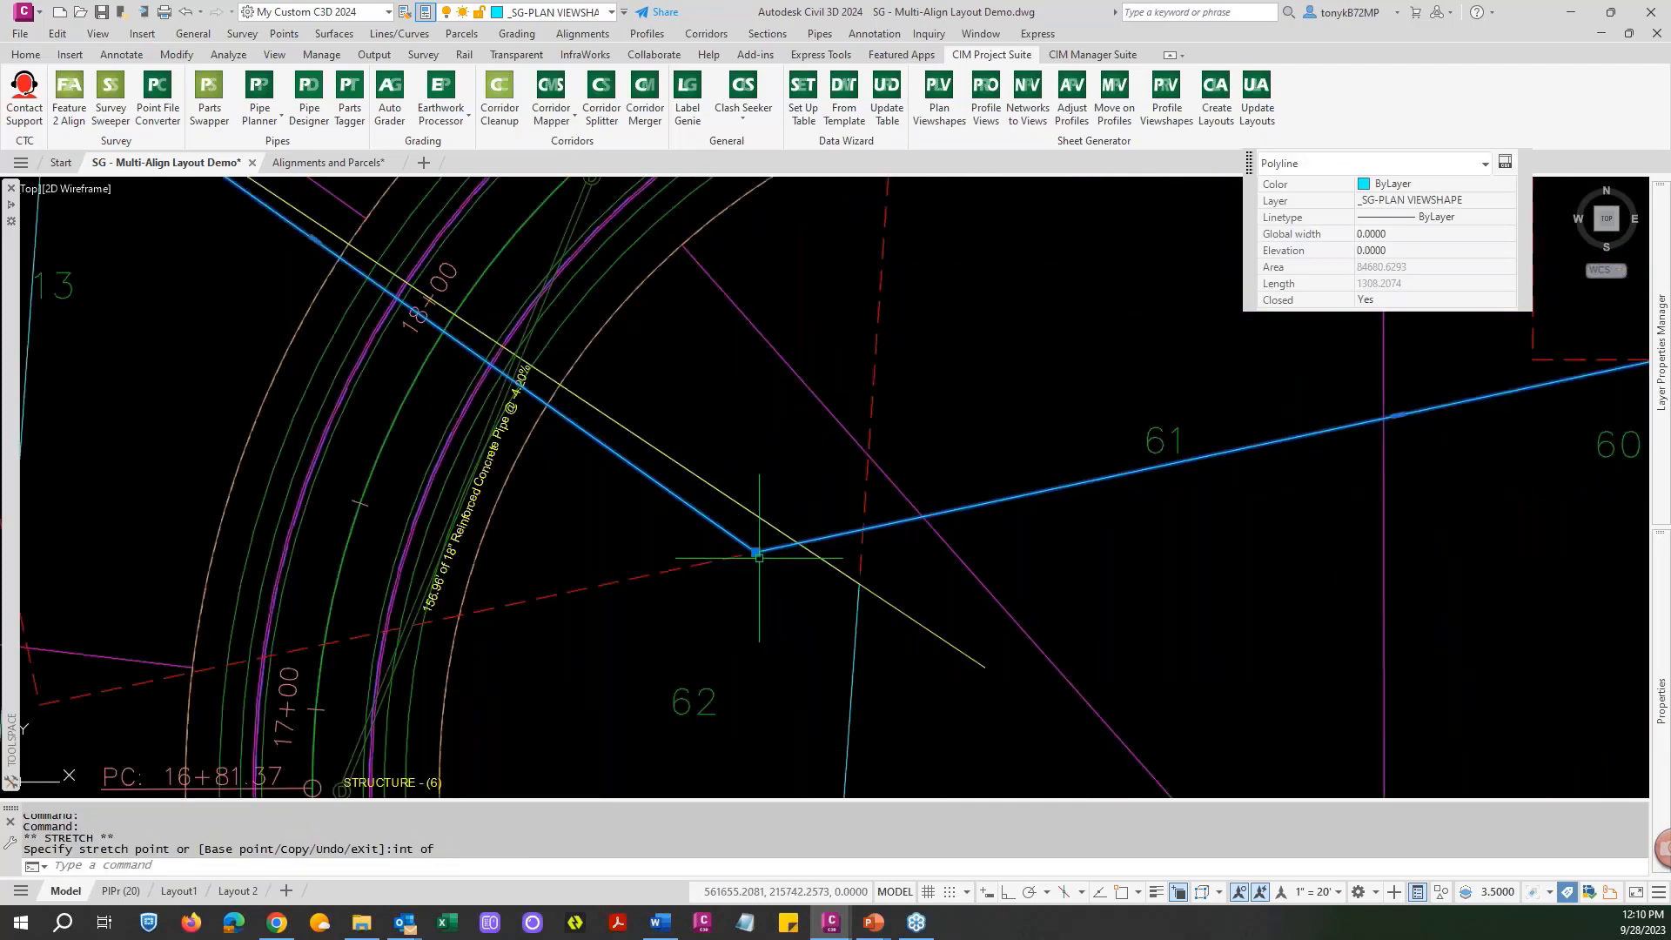
left_click(755, 552)
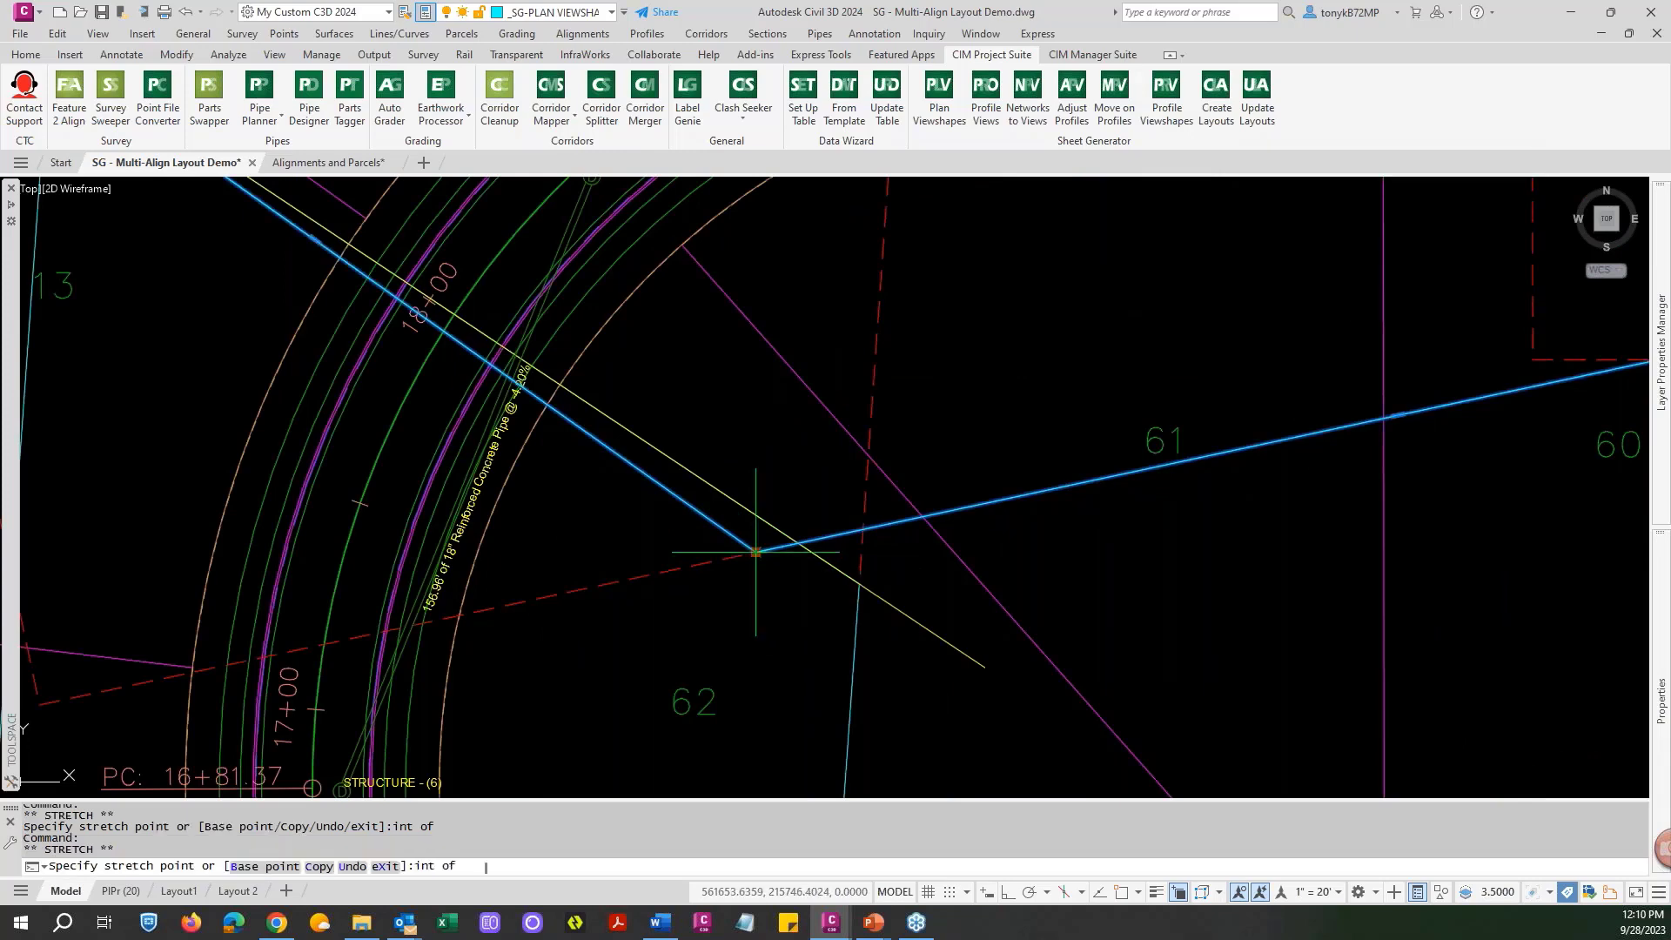
left_click(796, 543)
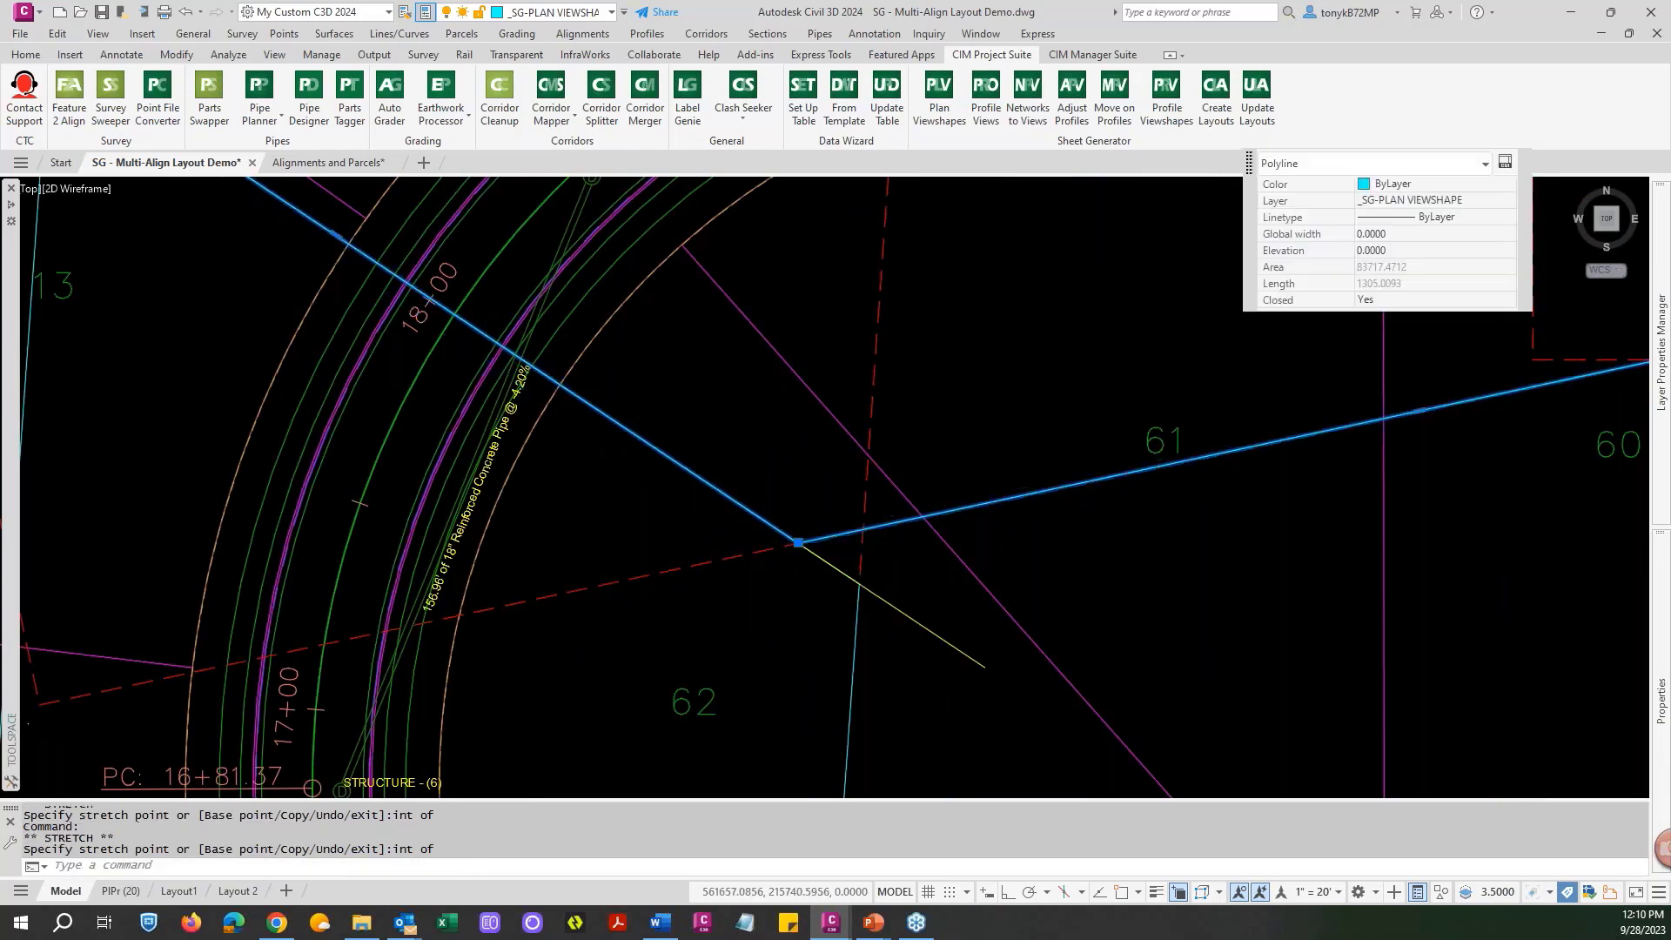
scroll(766, 583, "down", 4)
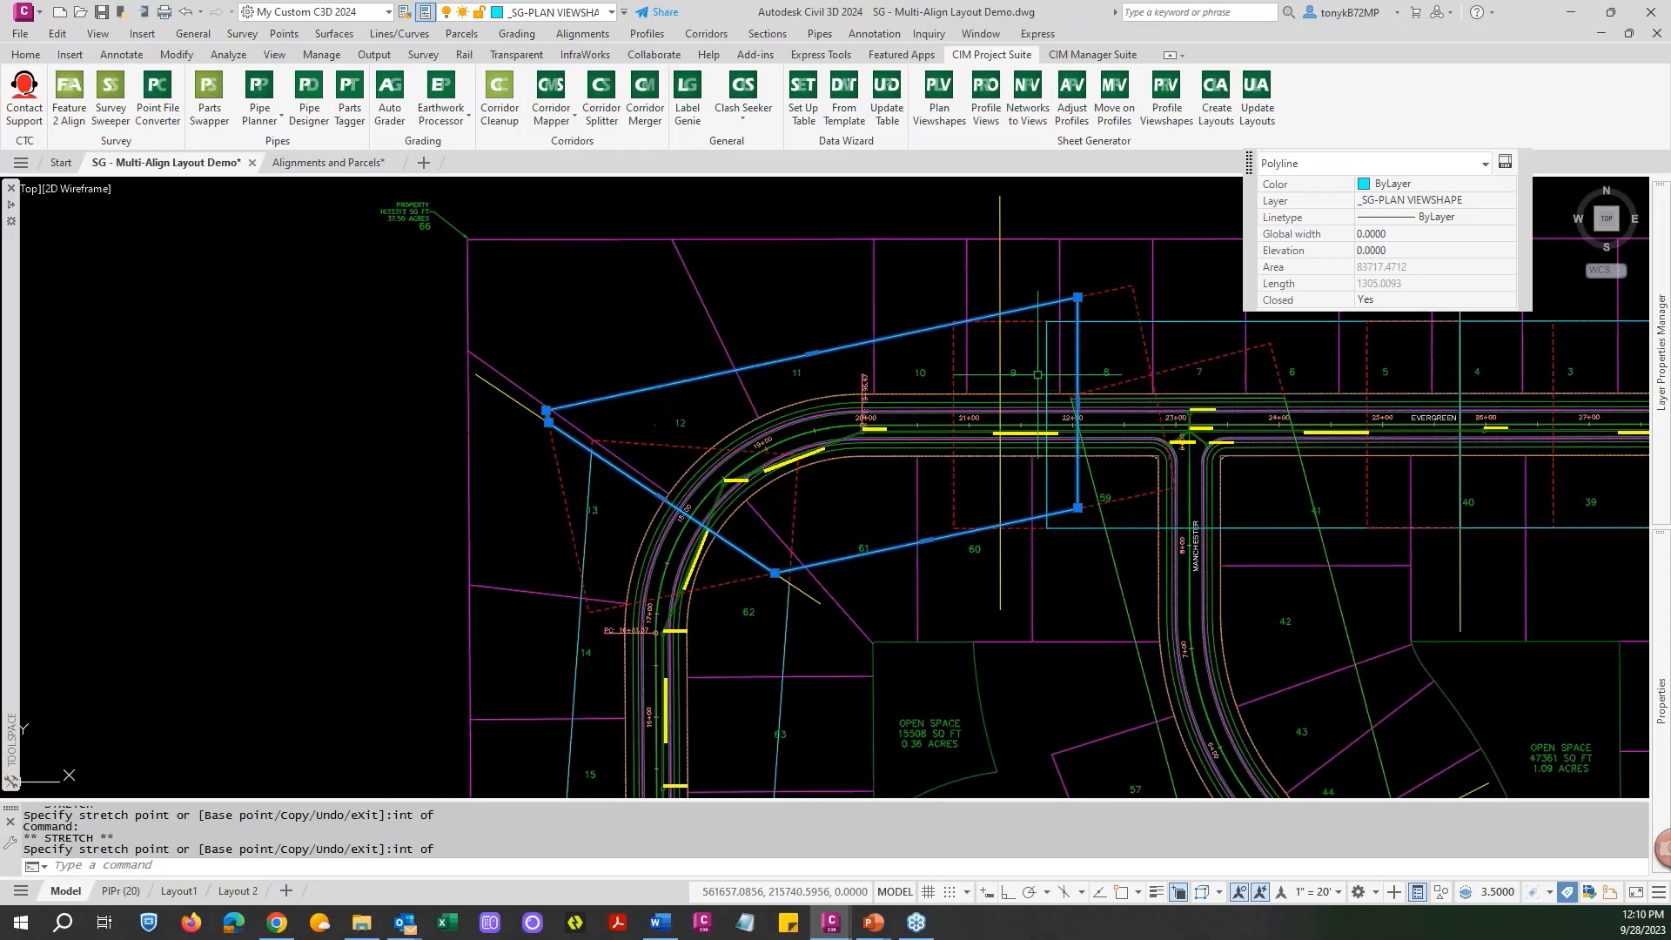
key("Escape")
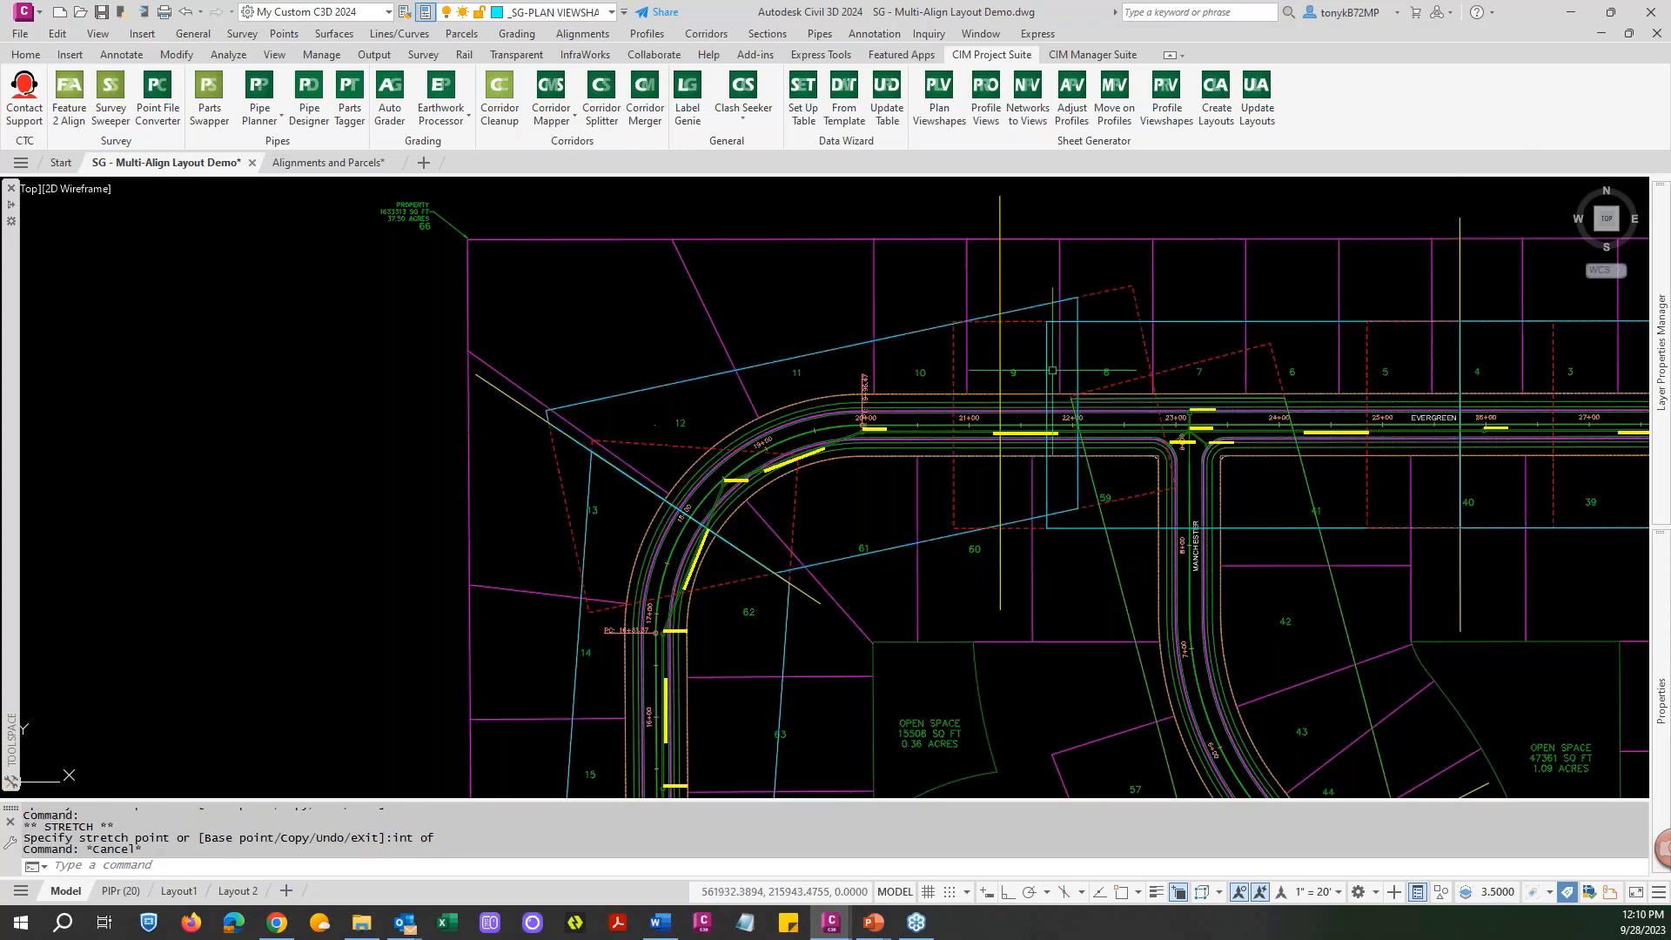
Move the vertical matchline through lot 9 from a nearest point perpendicularly onto the west edge of the adjacent Evergreen viewshape.
key("Escape")
type("m")
key("Return")
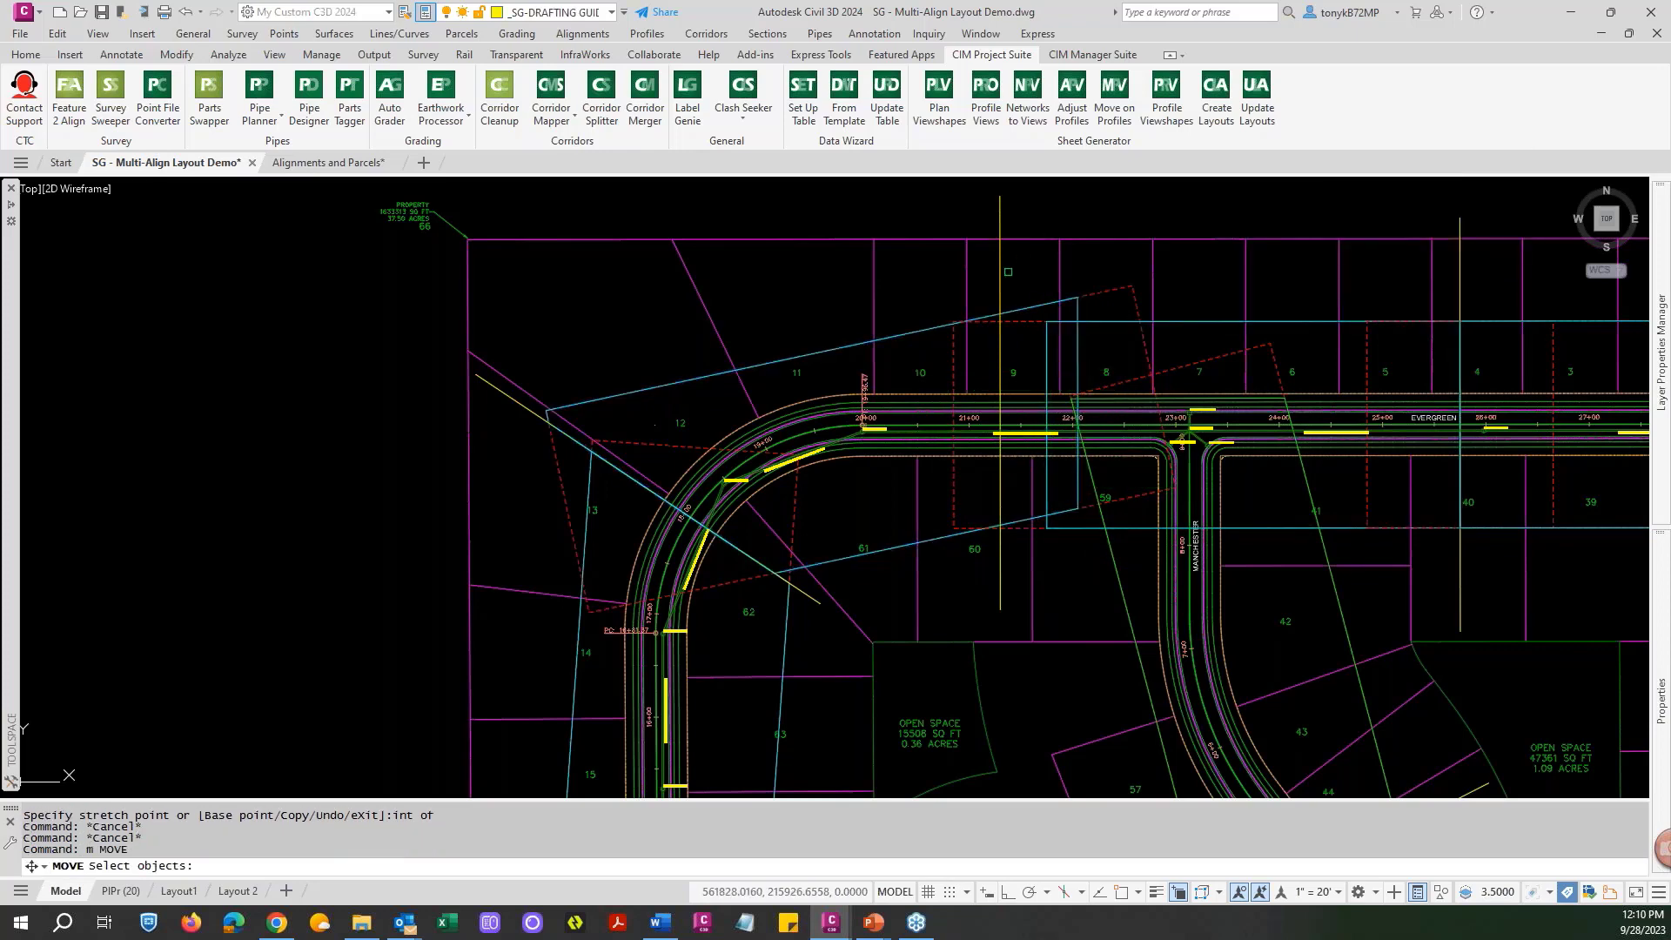
left_click(1001, 271)
key("Return")
type("ne")
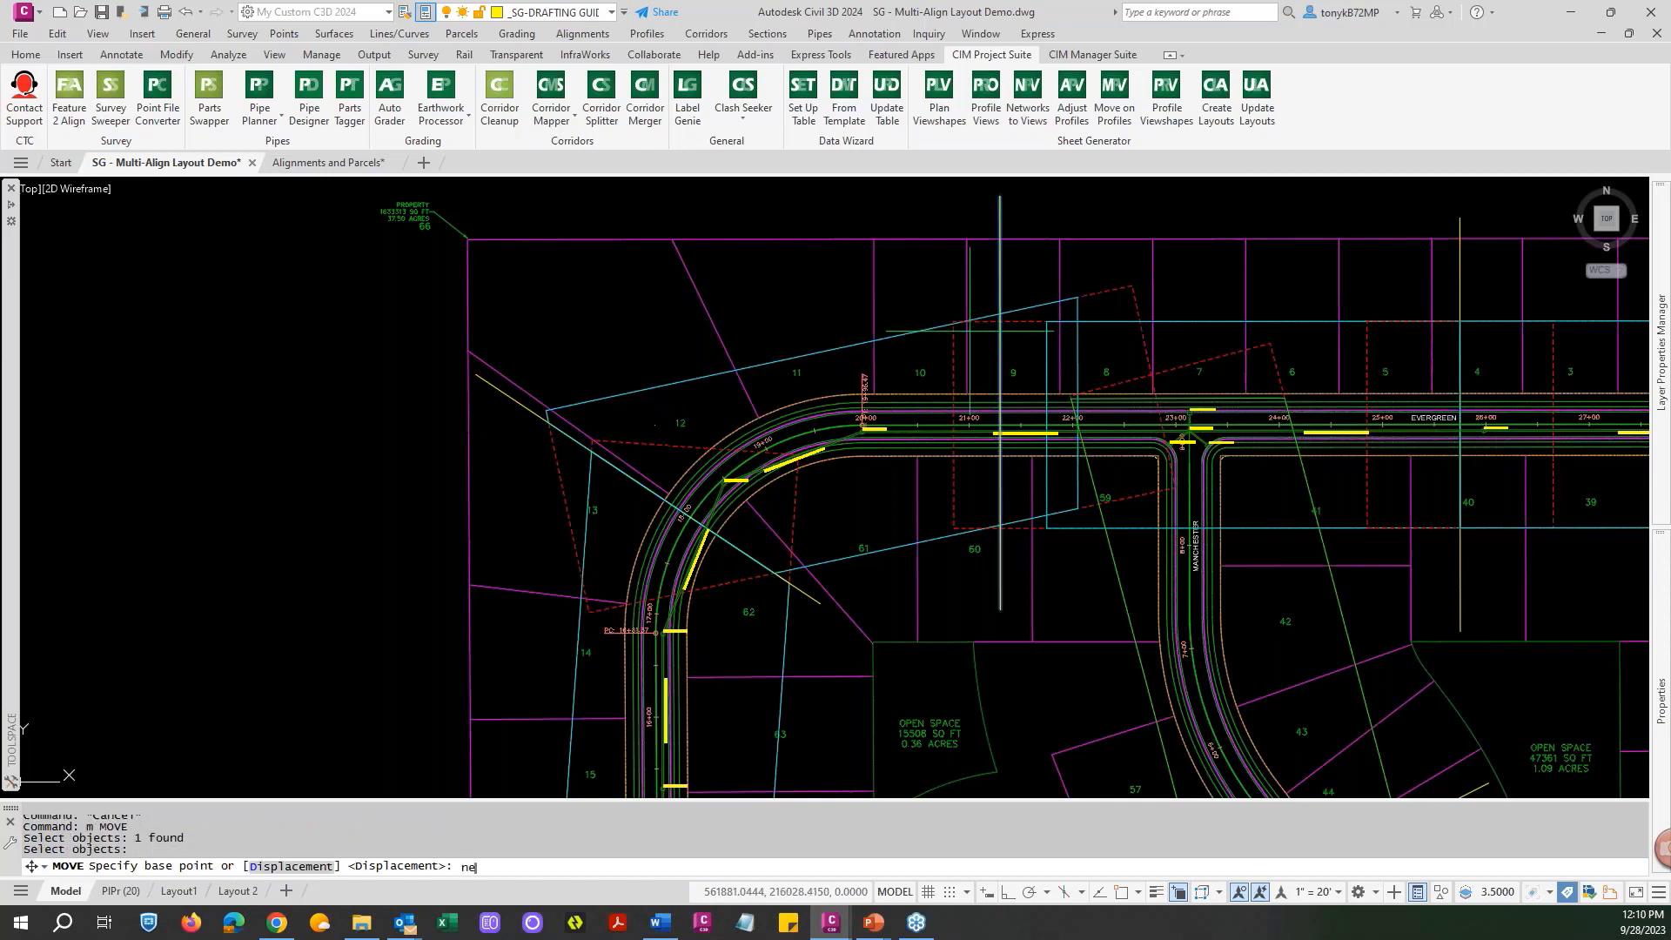
type("a")
key("Return")
left_click(1001, 333)
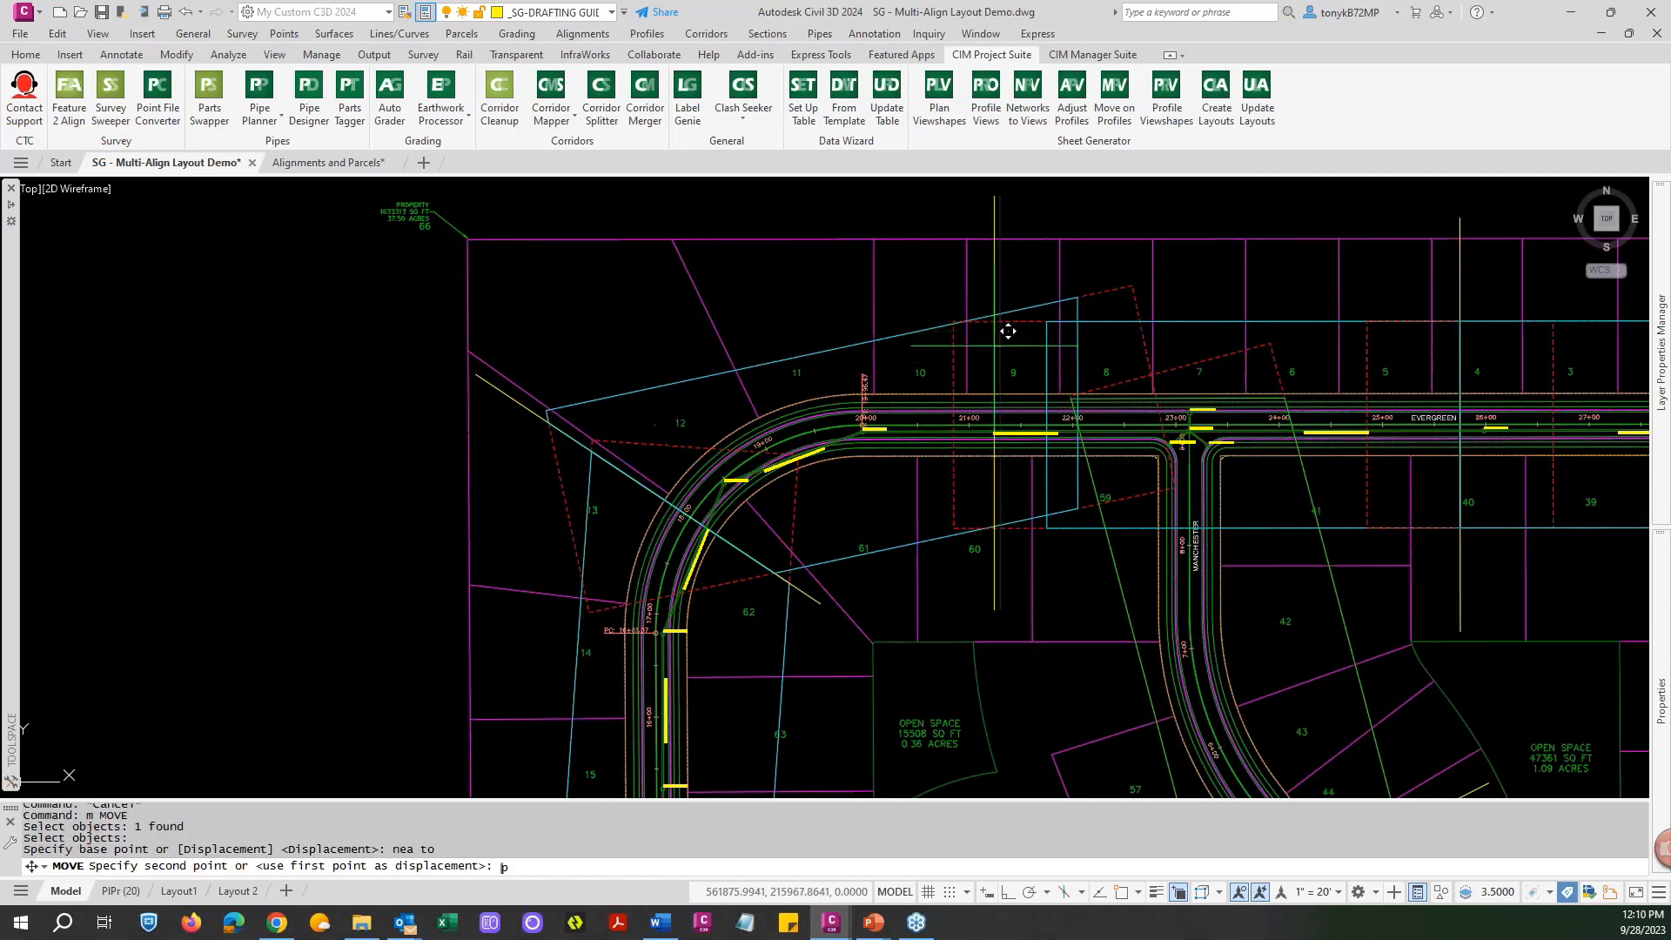
type("per")
key("Return")
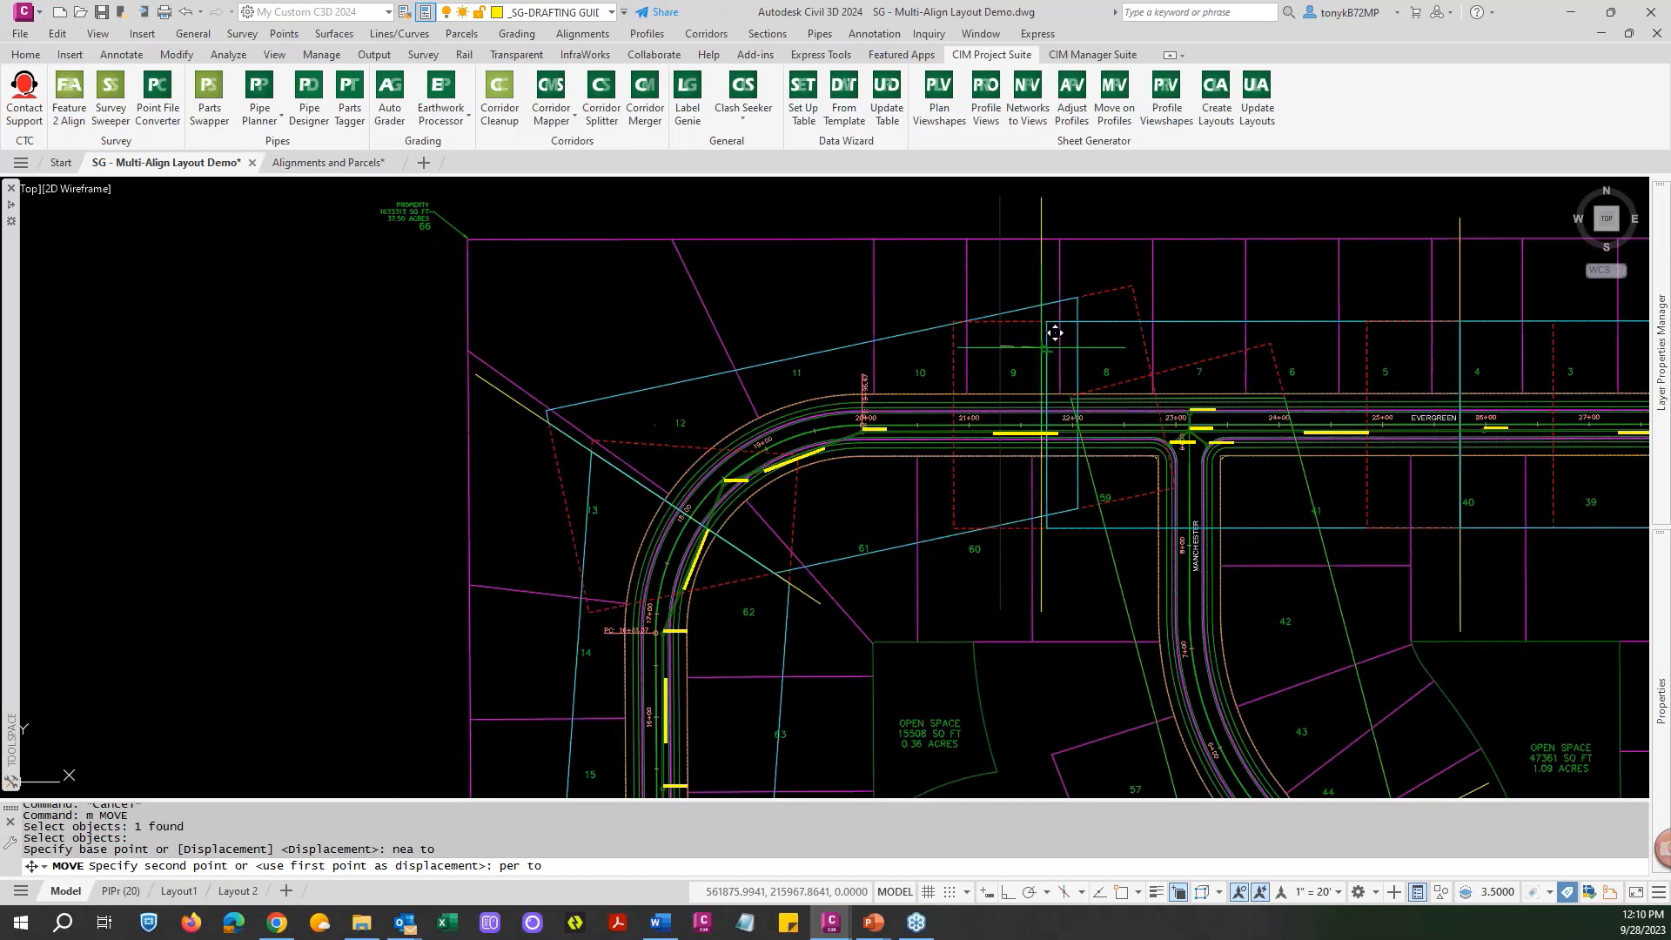
left_click(1047, 347)
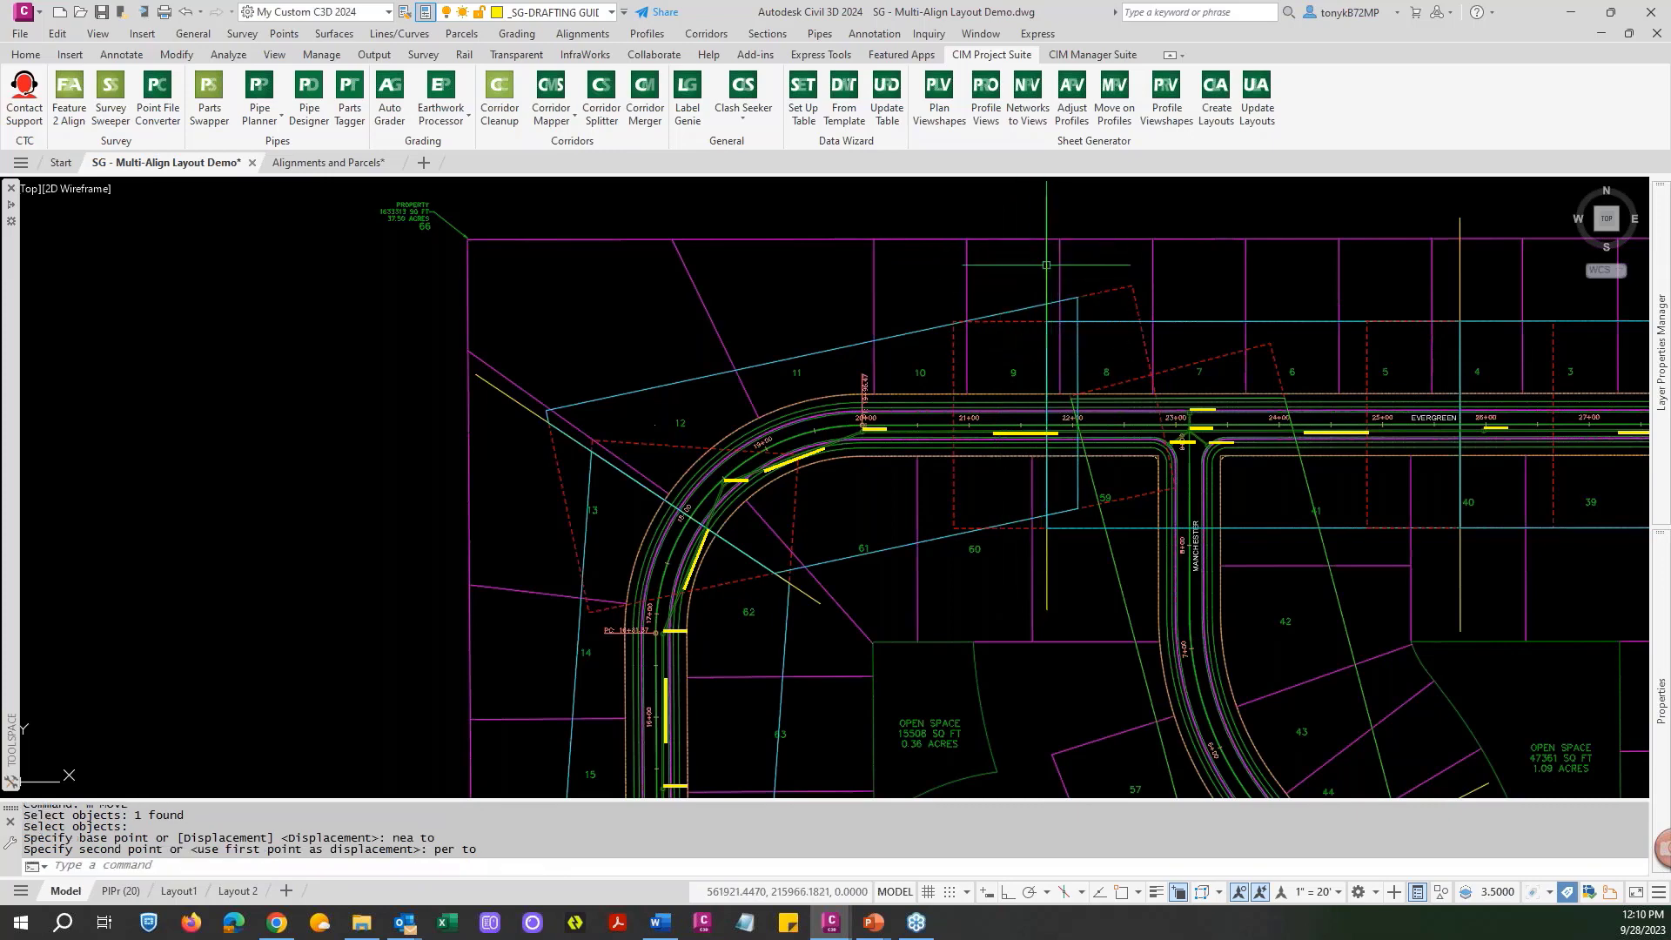
Stretch the curve viewshape's northeast and southeast corners to the intersections of its print block edges and the vertical matchline.
left_click(1011, 311)
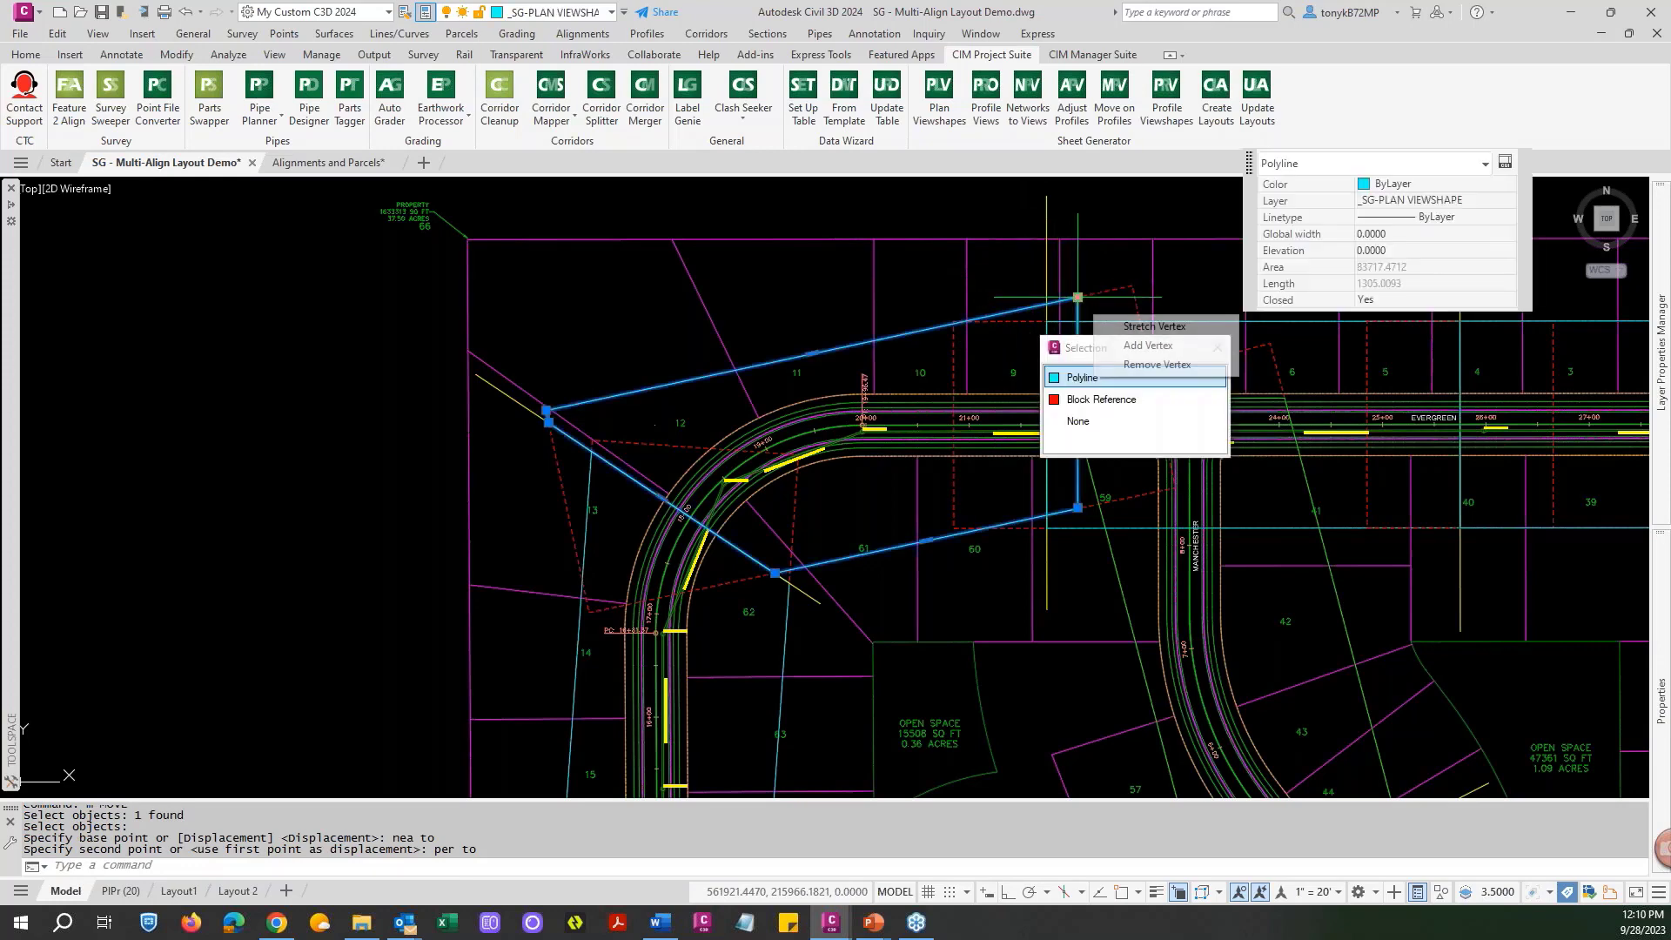
left_click(1077, 296)
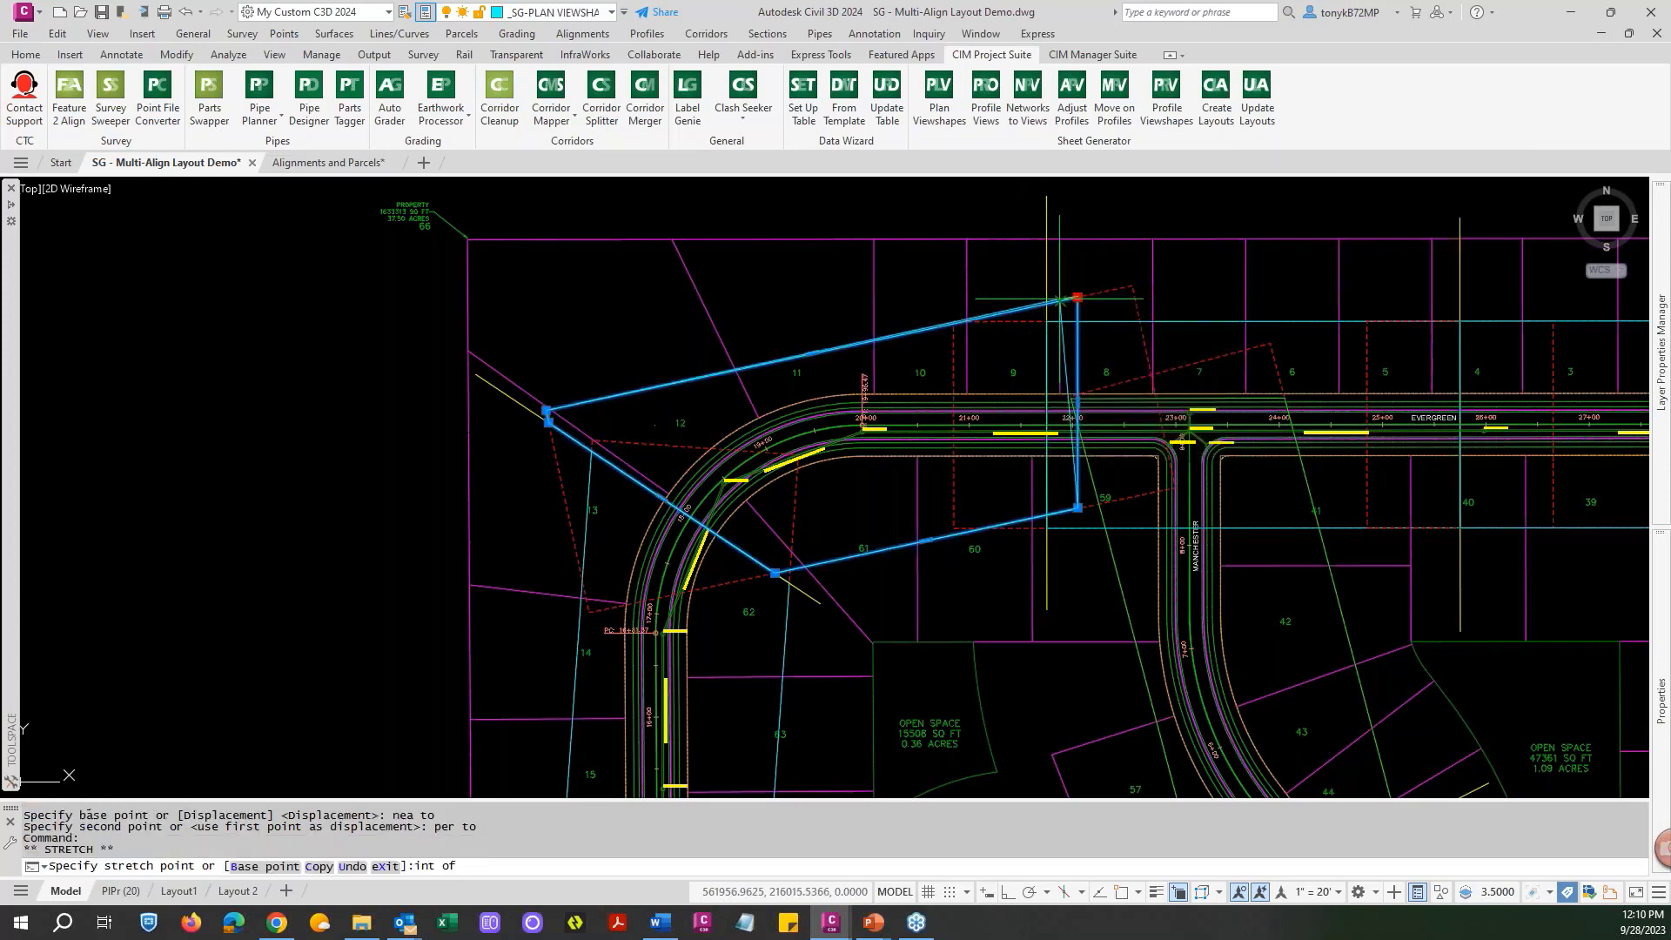
left_click(1047, 304)
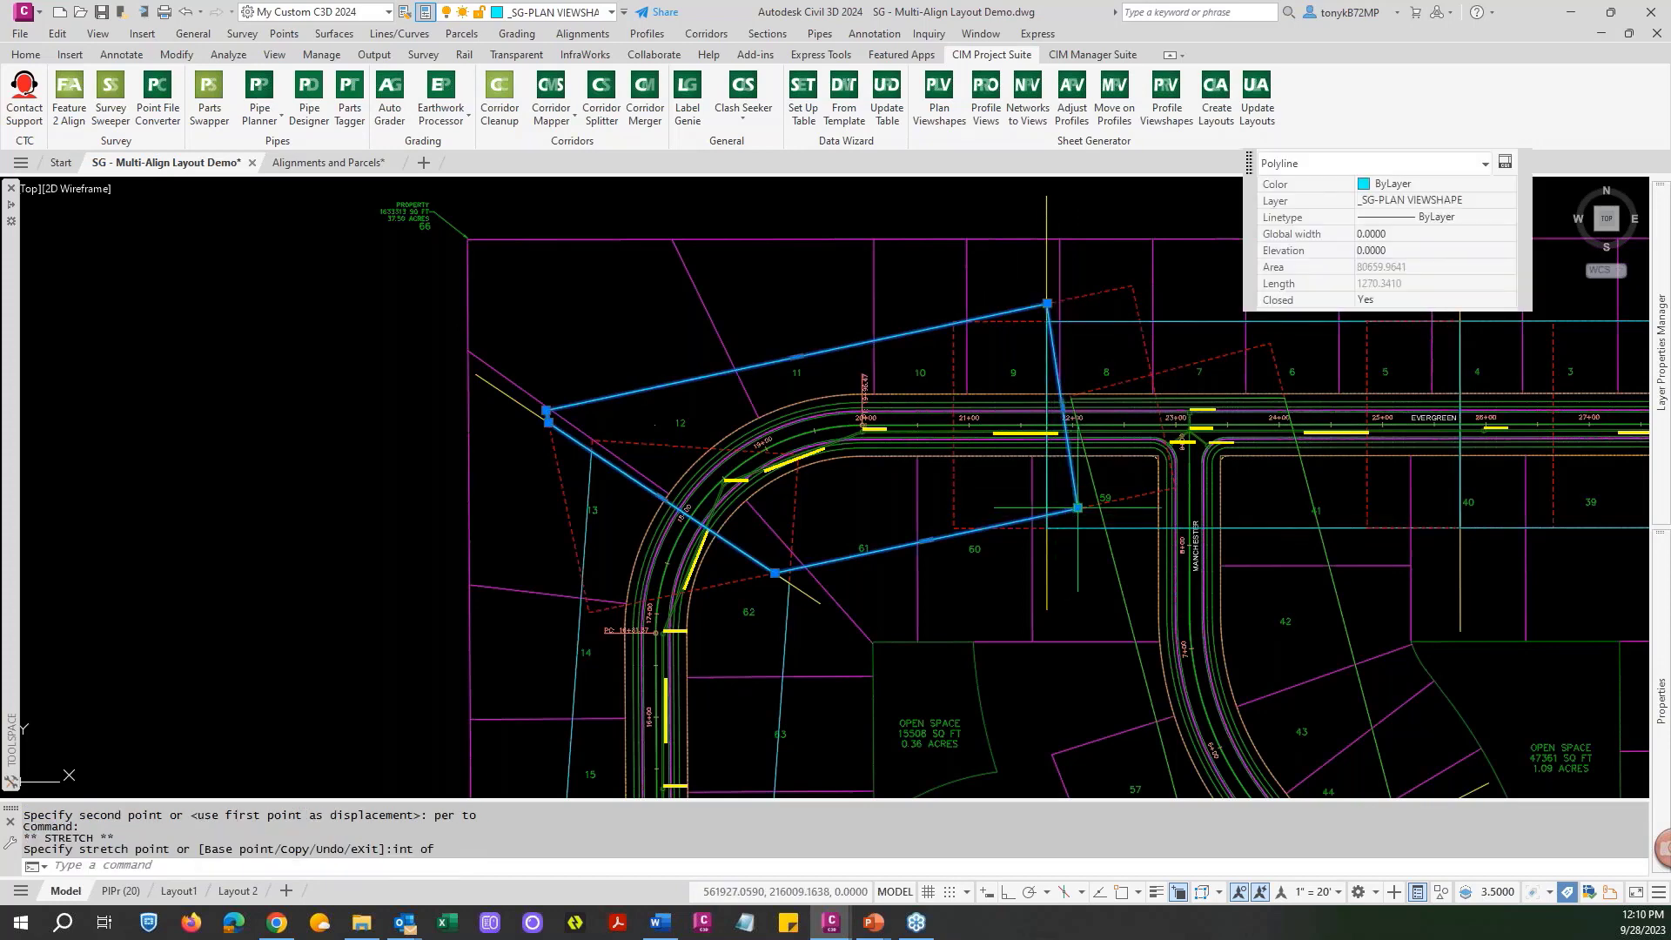
left_click(1077, 507)
type("in")
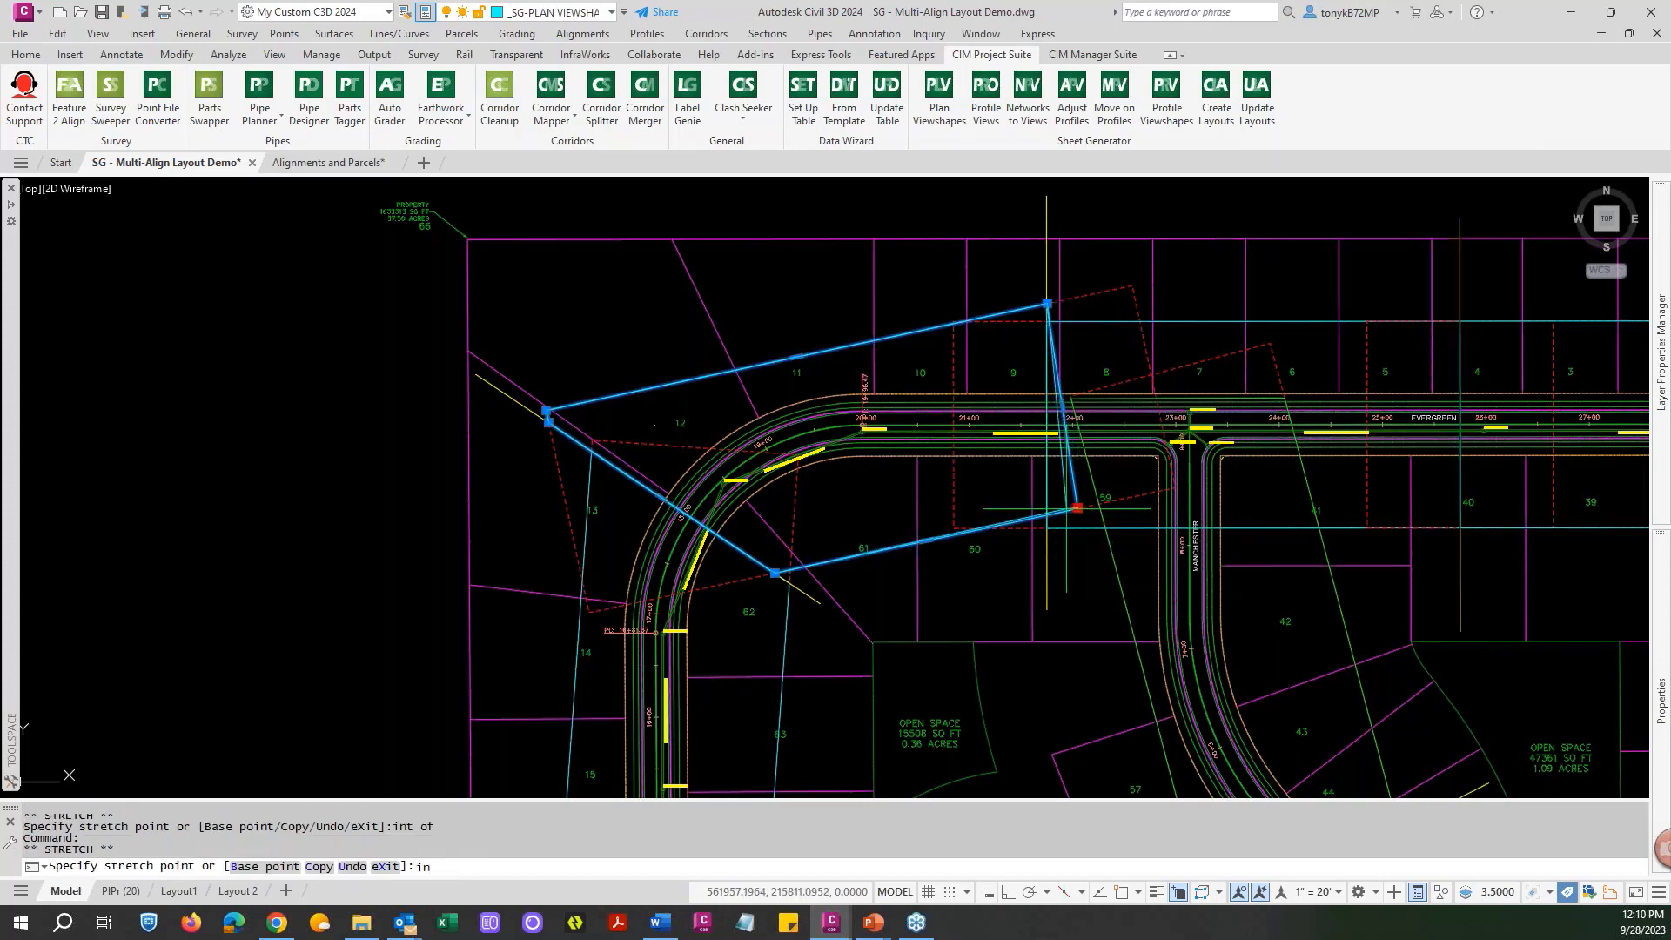
left_click(1046, 514)
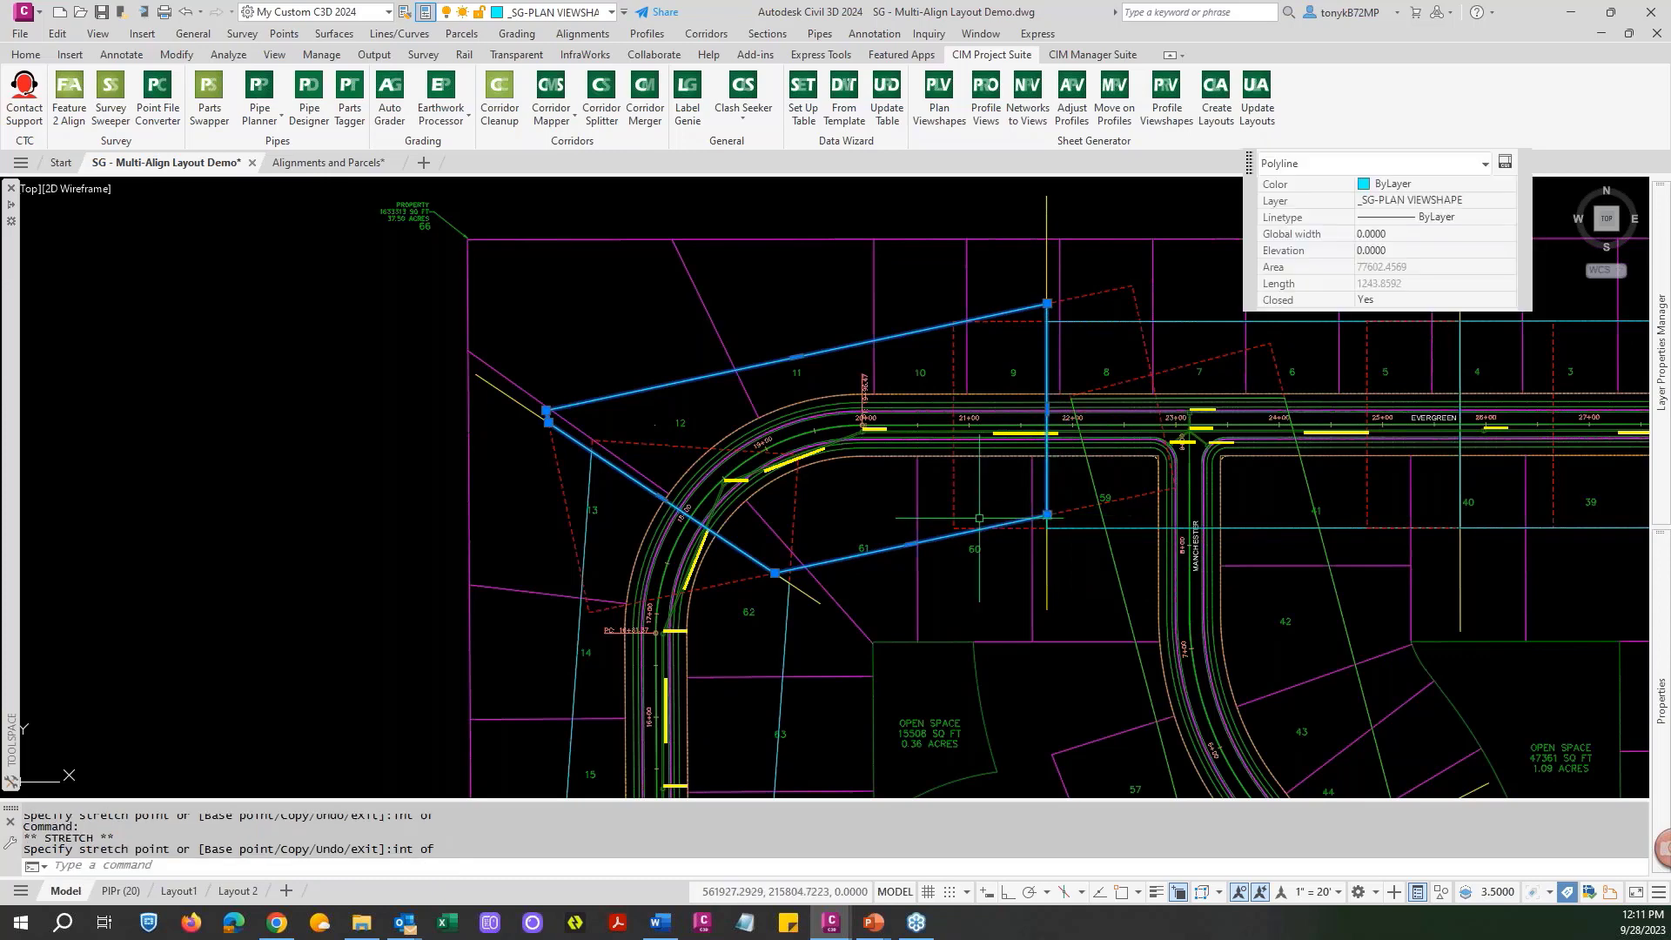
key("Escape")
Review the viewshapes and matchlines across the whole site, and open the Create Multiple Profile Views wizard for Evergreen without creating any views.
scroll(817, 363, "down", 3)
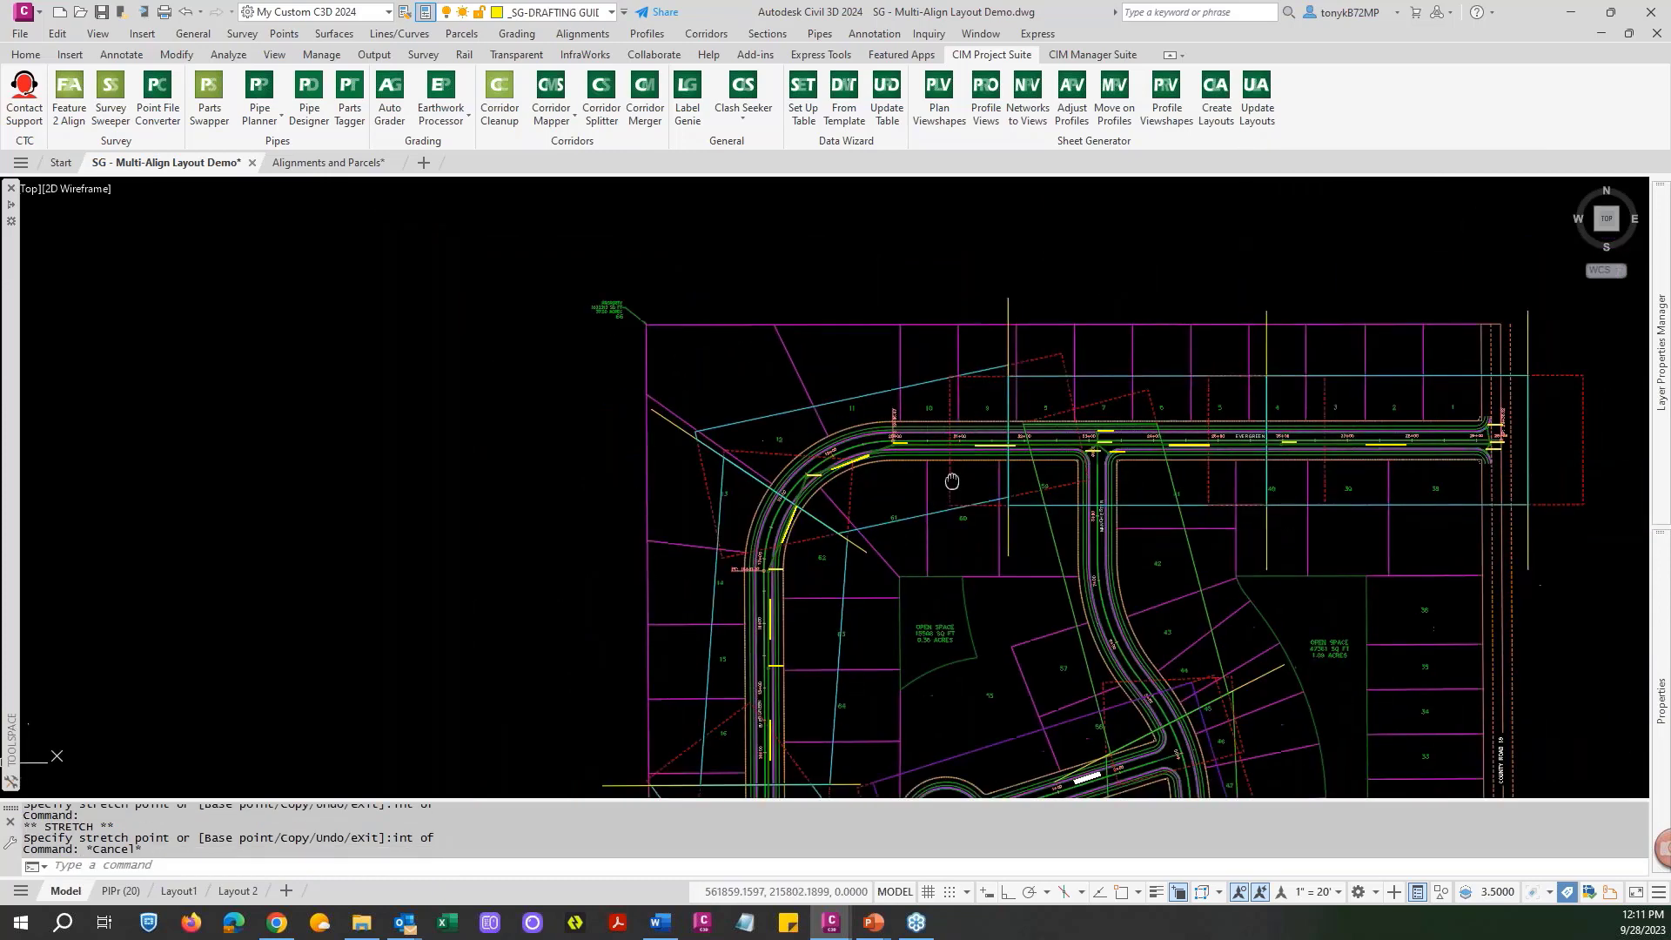
scroll(817, 364, "down", 2)
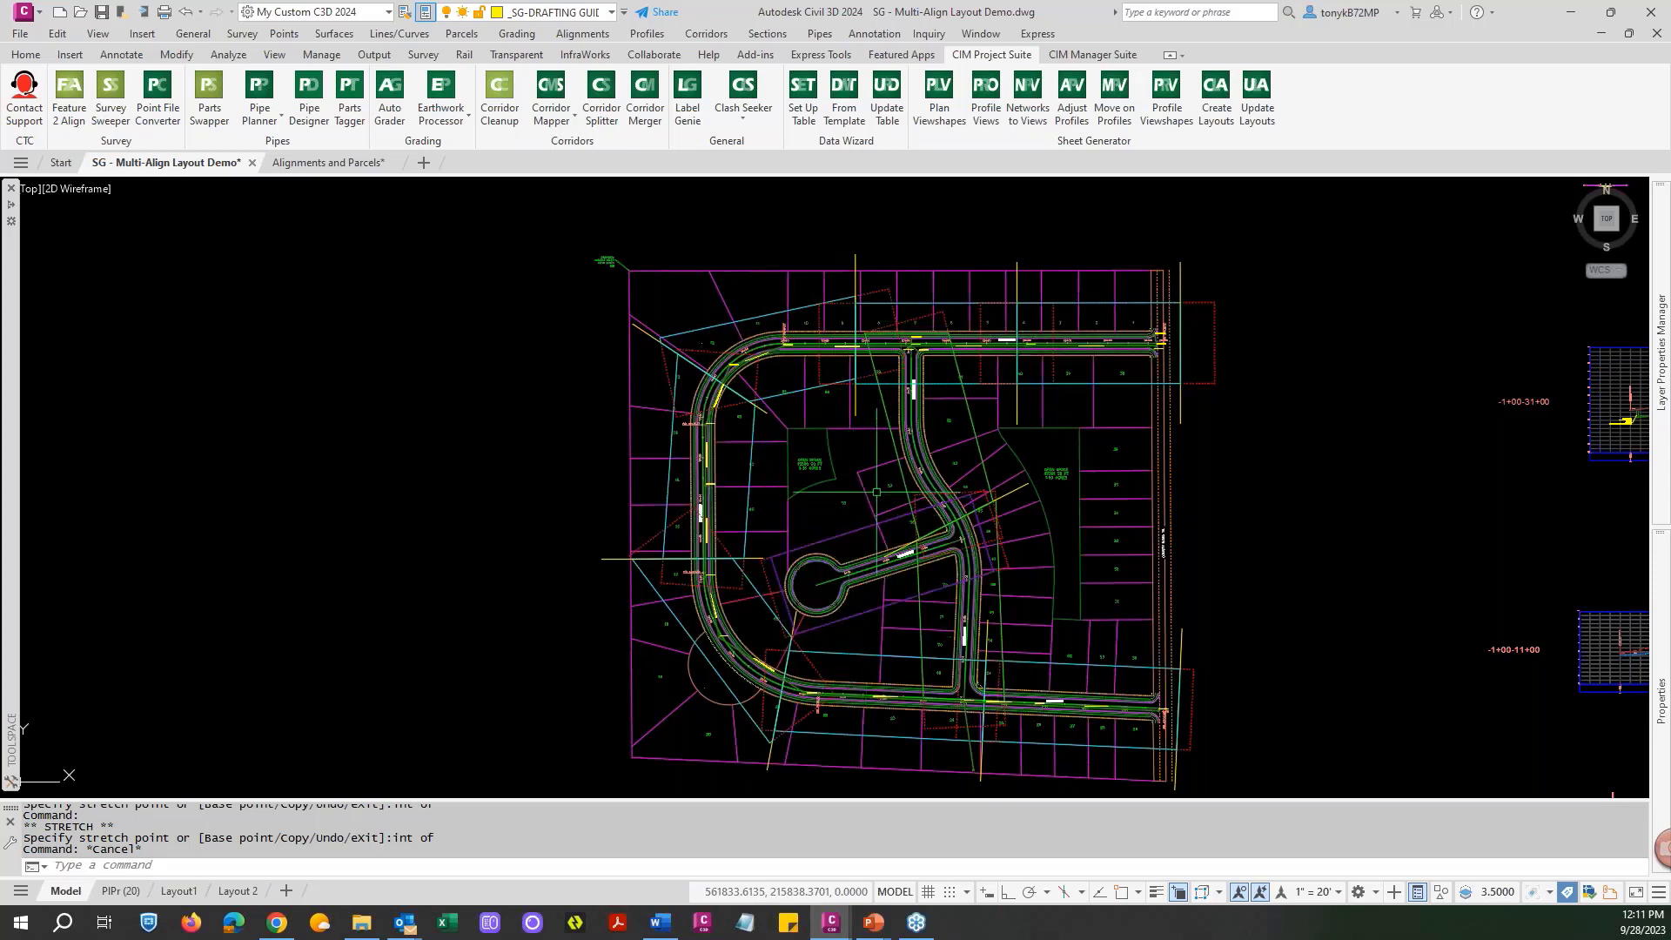
mouse_move(870, 493)
middle_mouse_down()
mouse_move(978, 495)
mouse_move(1000, 429)
middle_mouse_up()
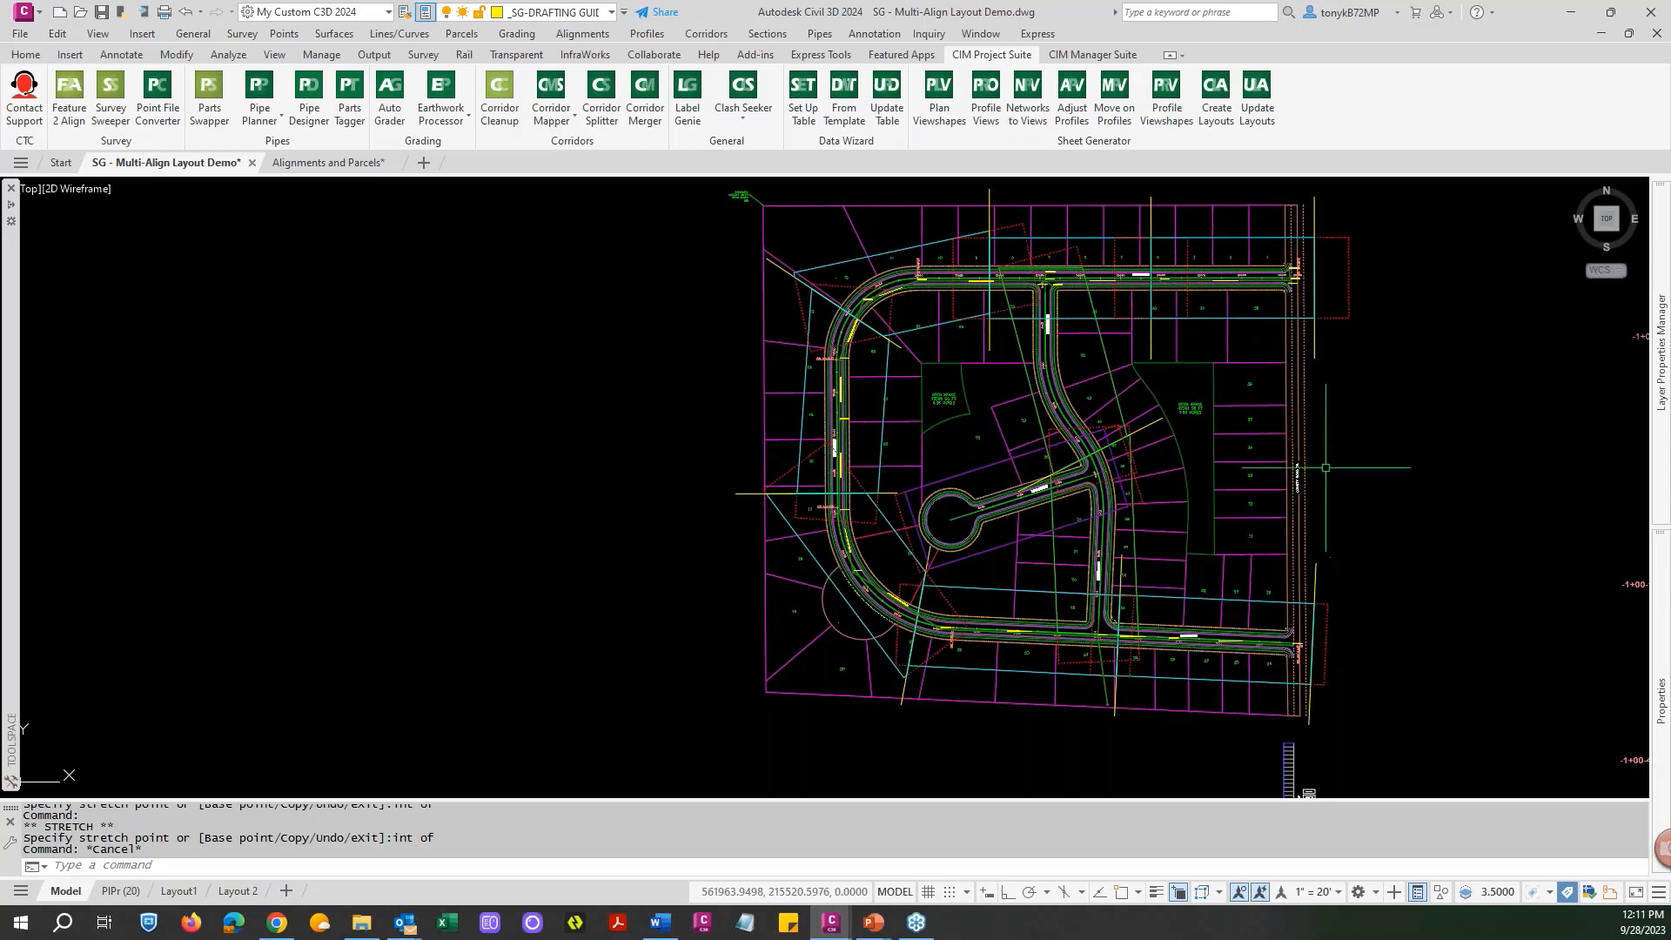
key("Escape")
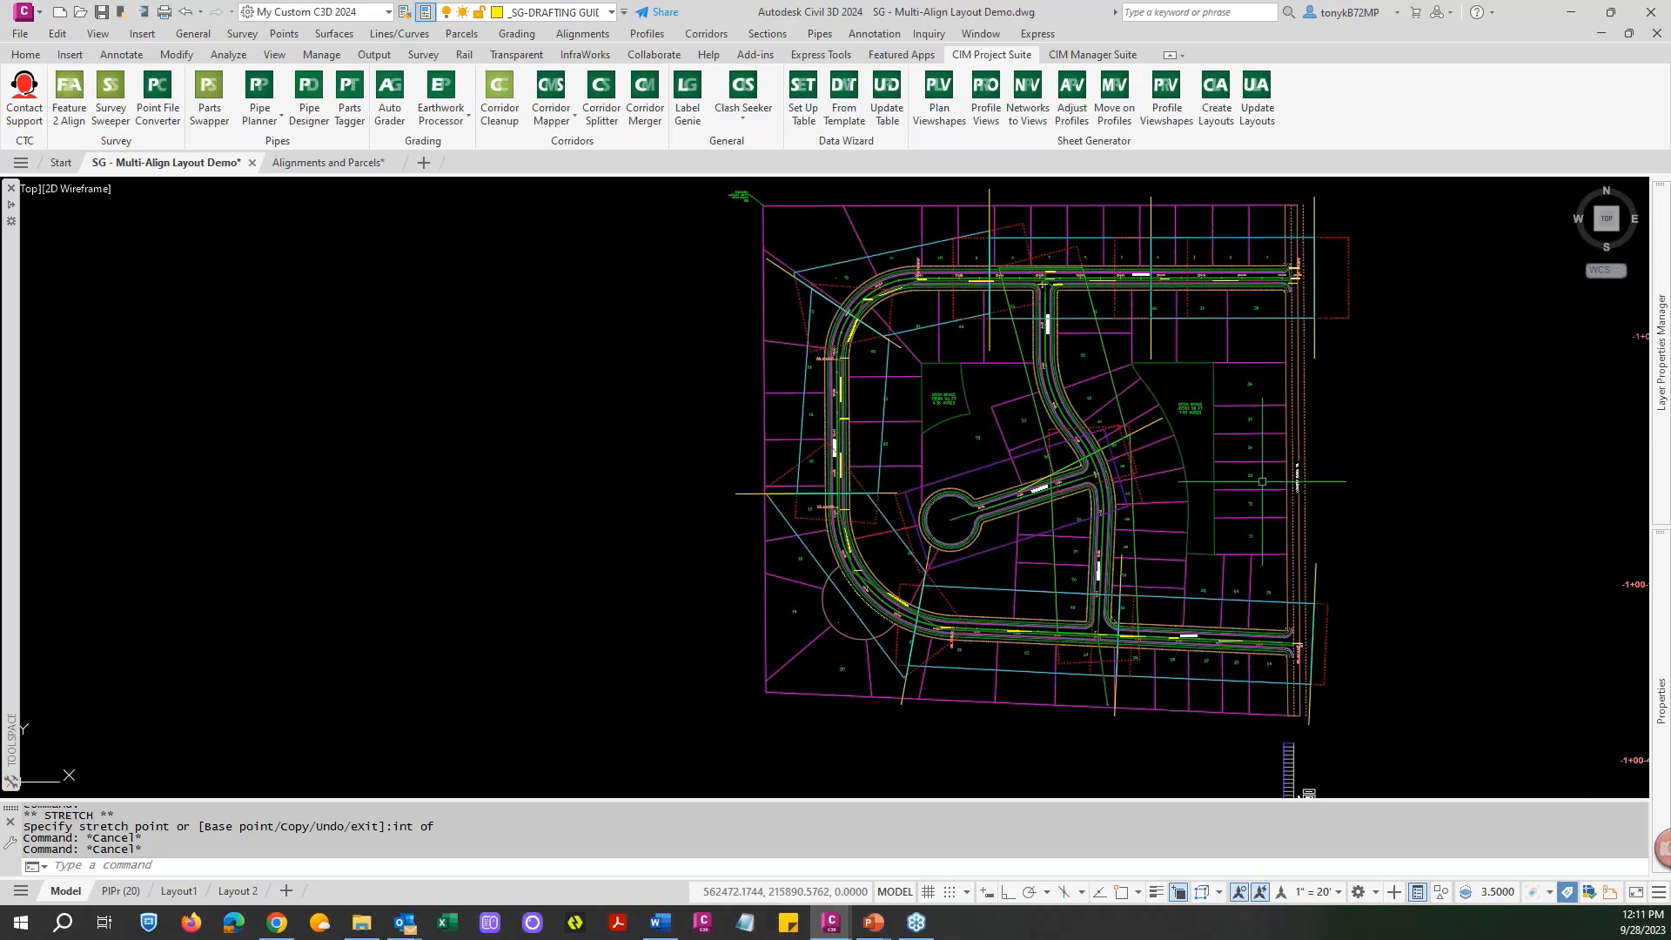
middle_click_drag(1221, 490, 1248, 513)
key("Escape")
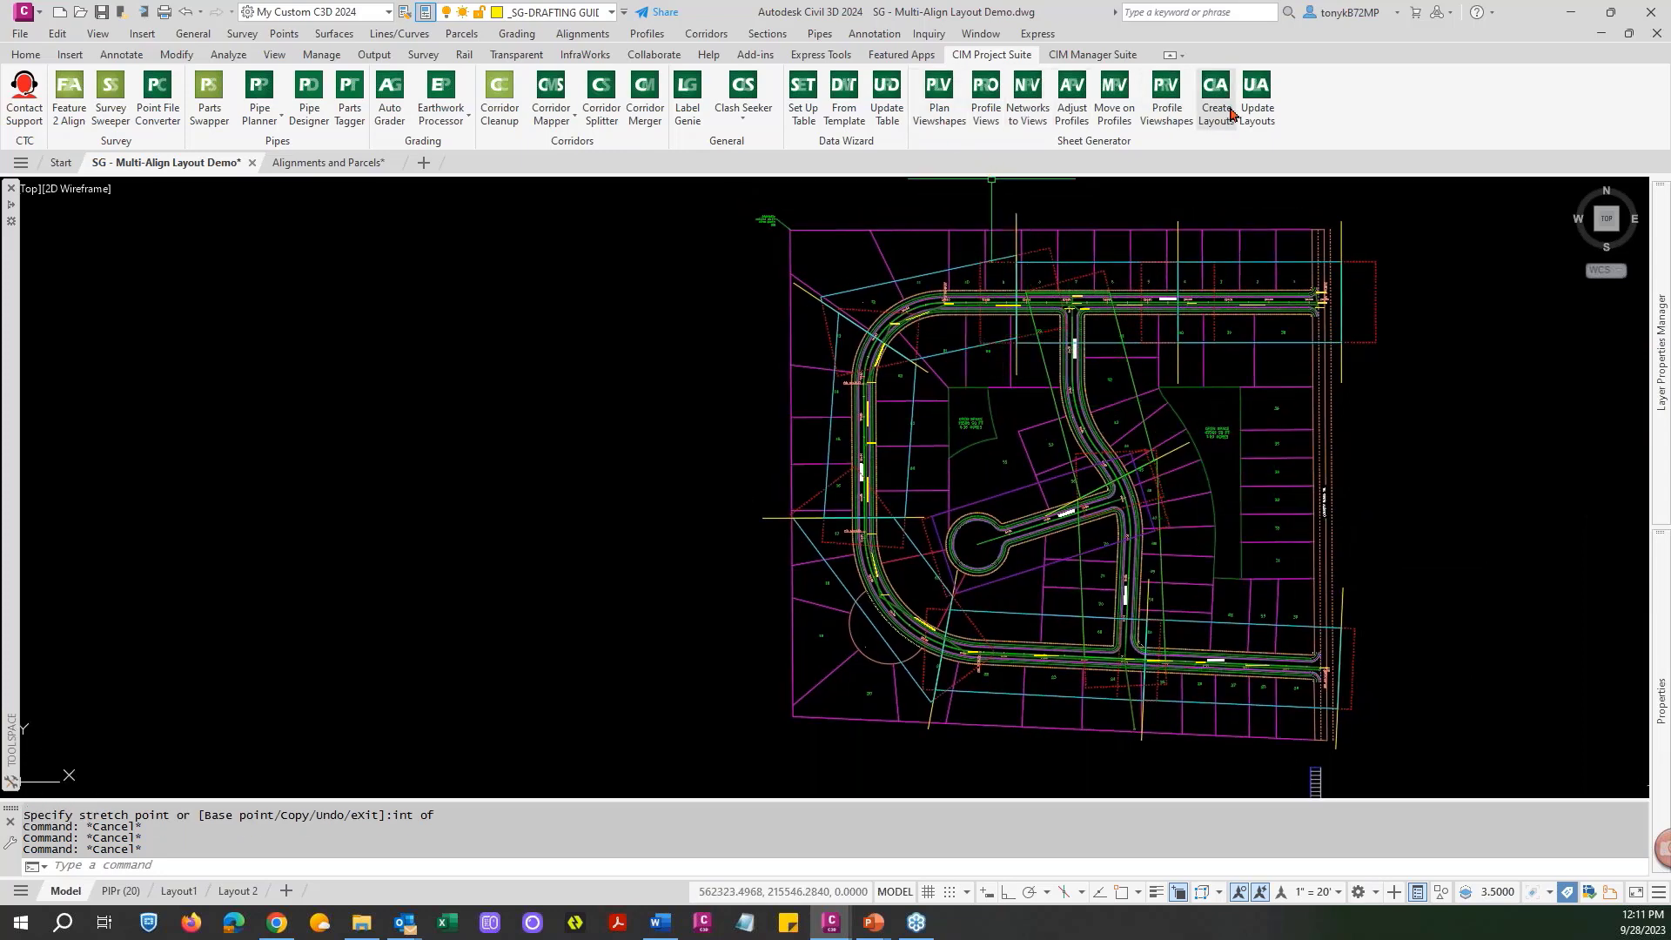
left_click(984, 123)
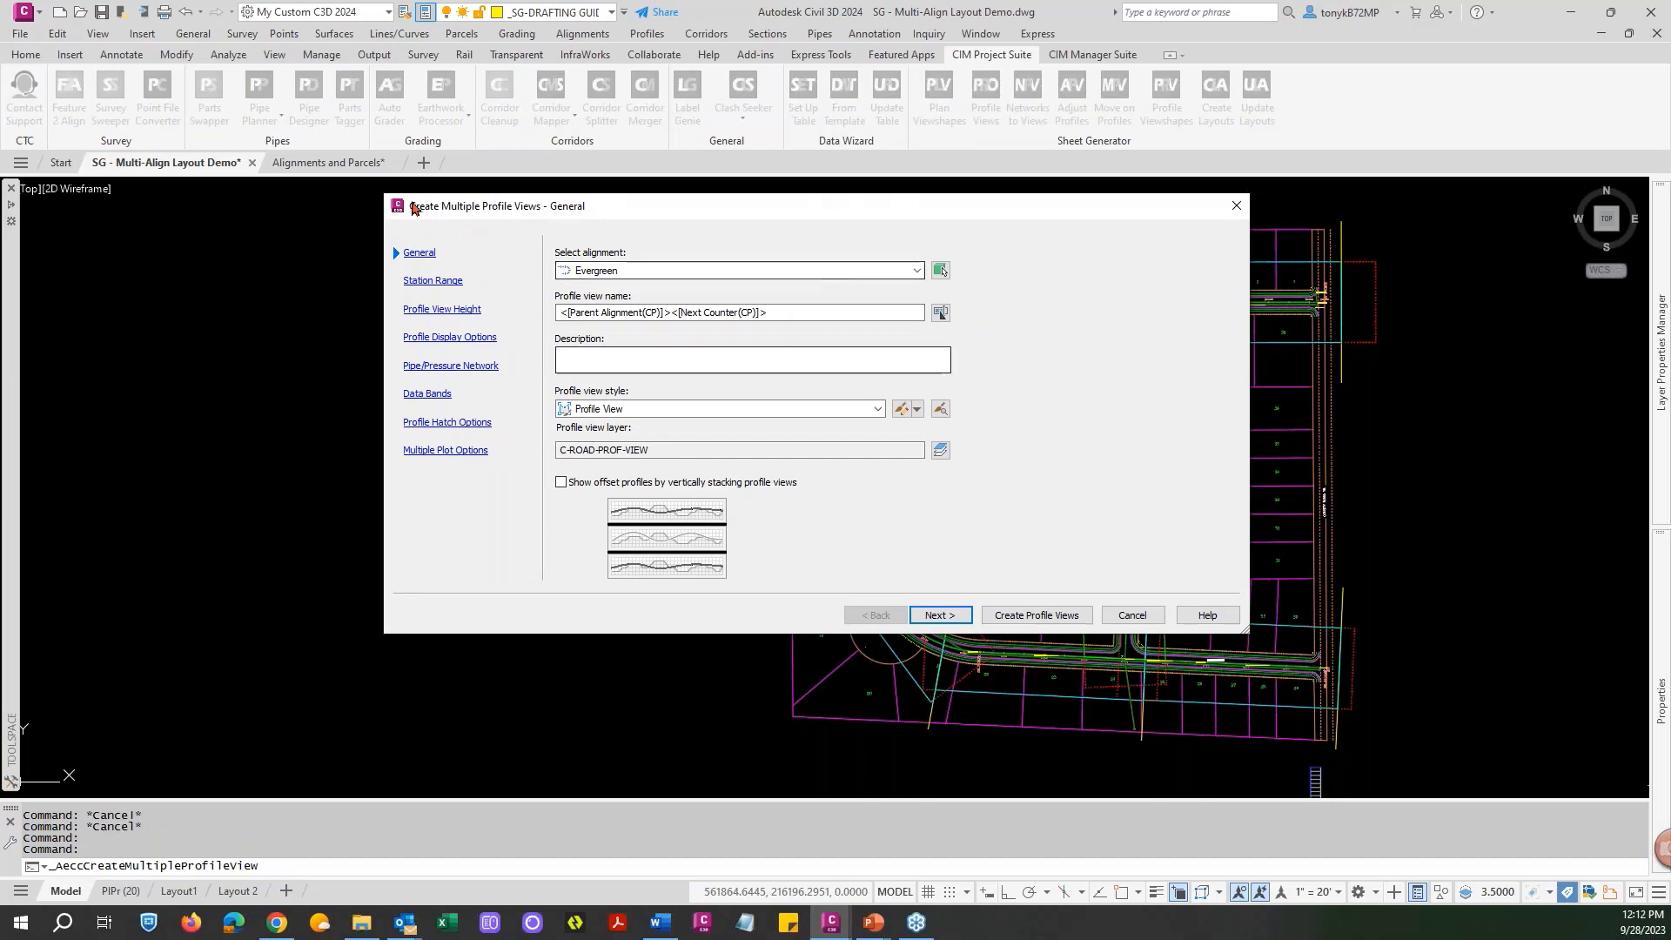
left_click(1133, 616)
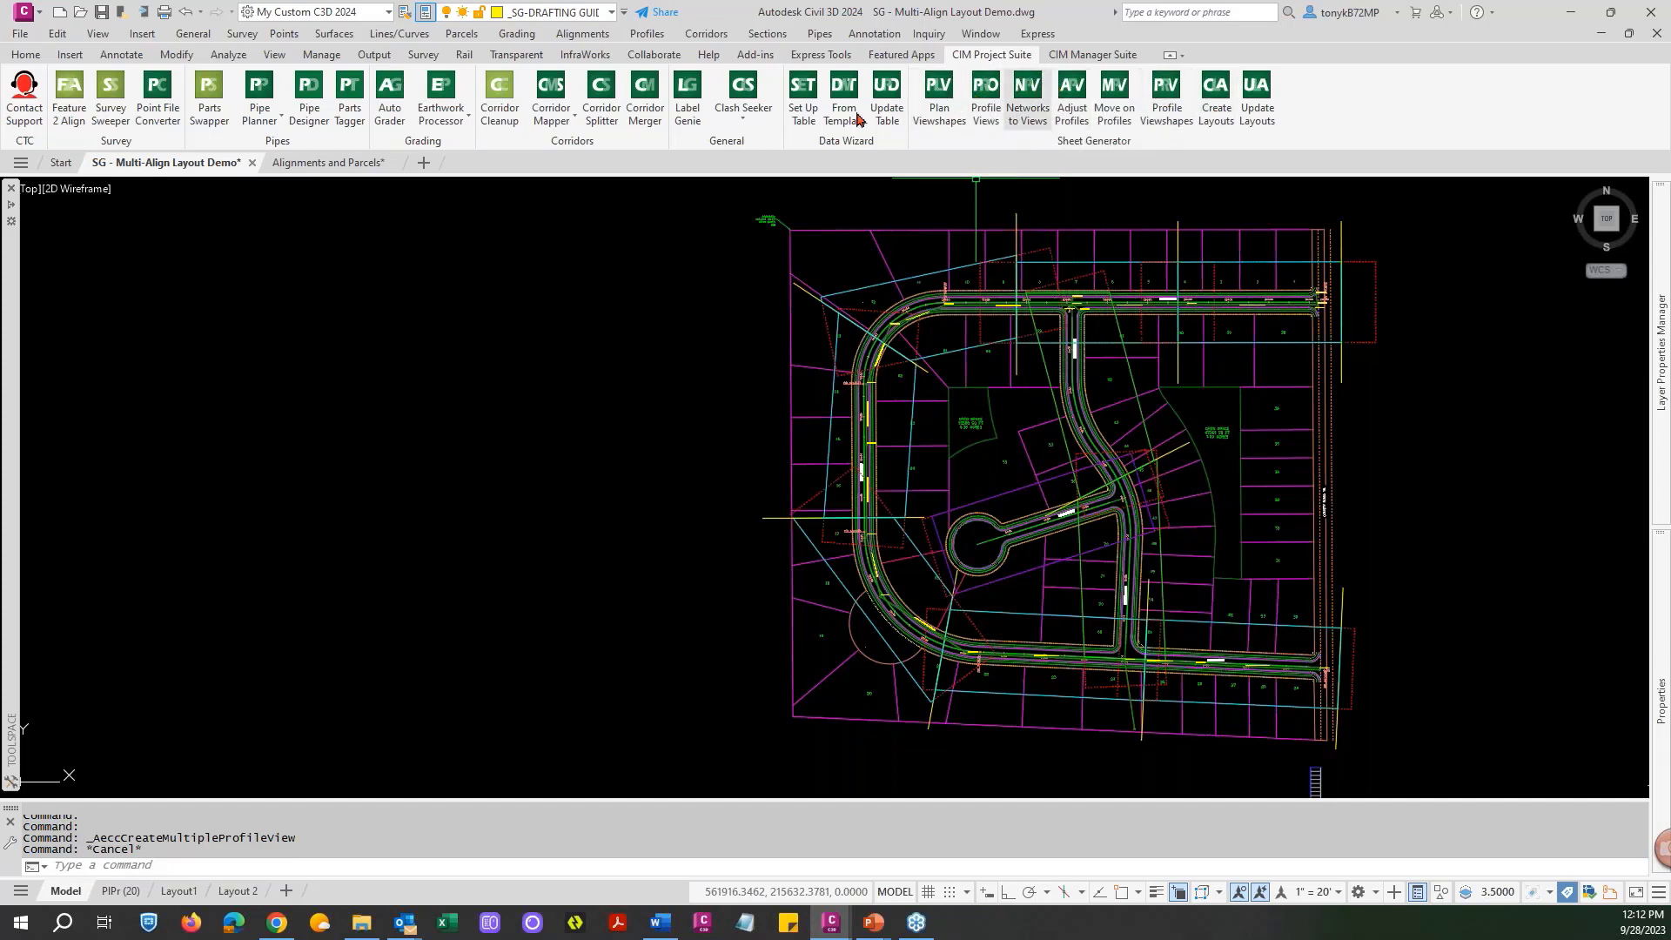
Review the station range and height settings of the standard Create Profile View wizard for Evergreen without creating a view.
left_click(26, 55)
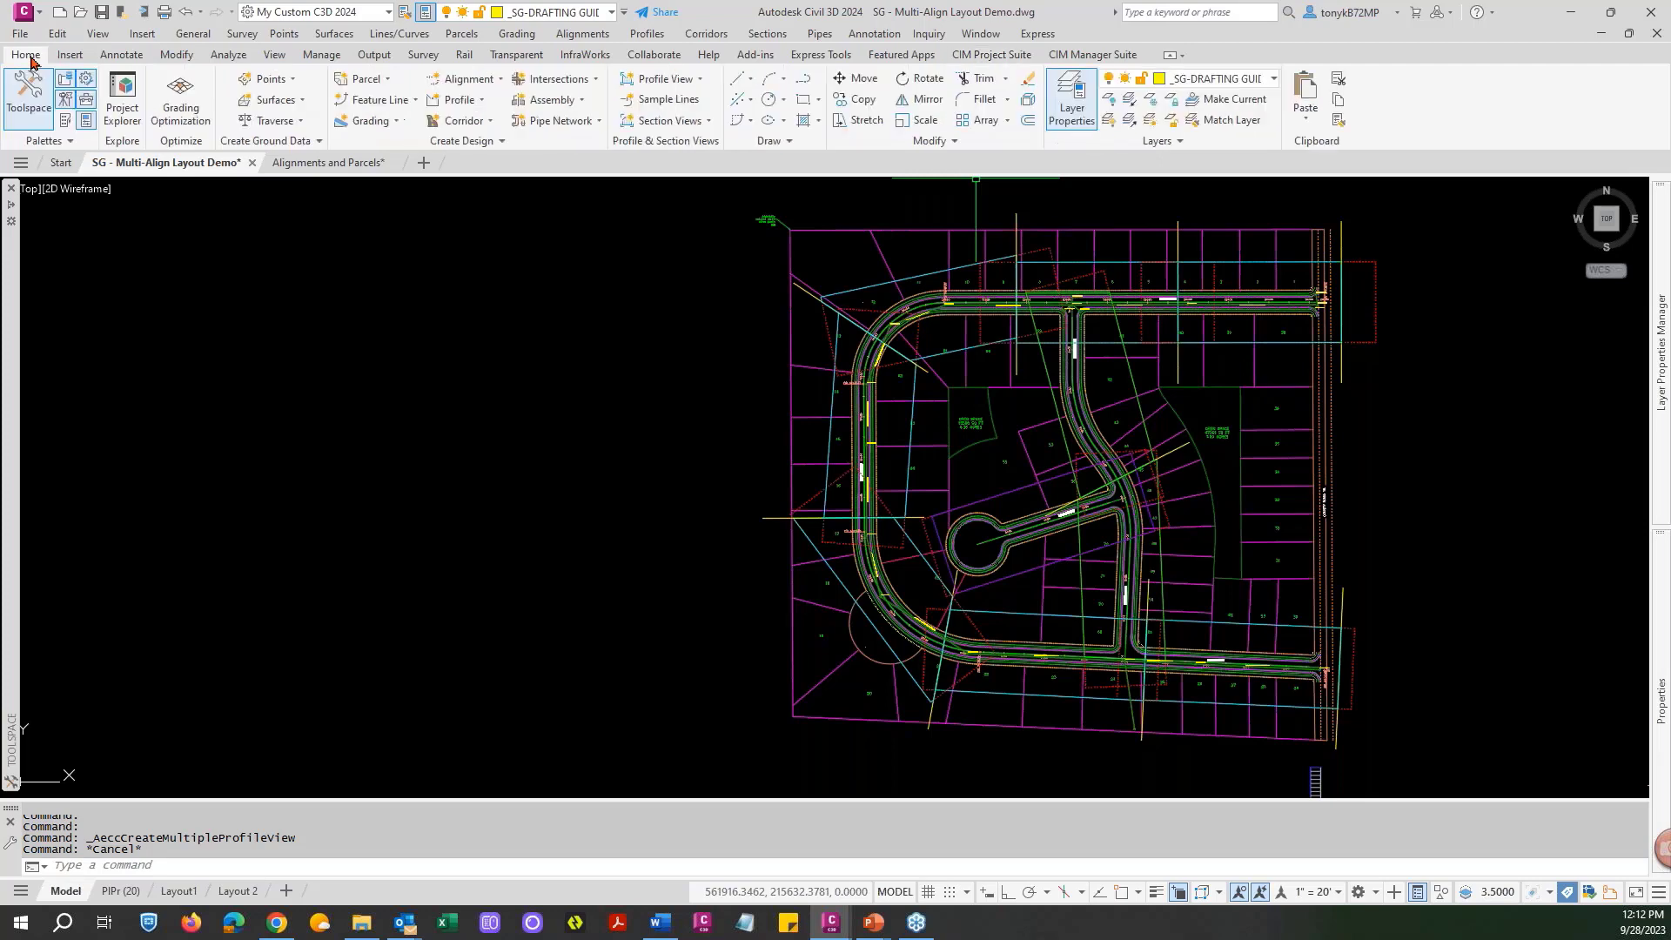
left_click(482, 101)
left_click(486, 130)
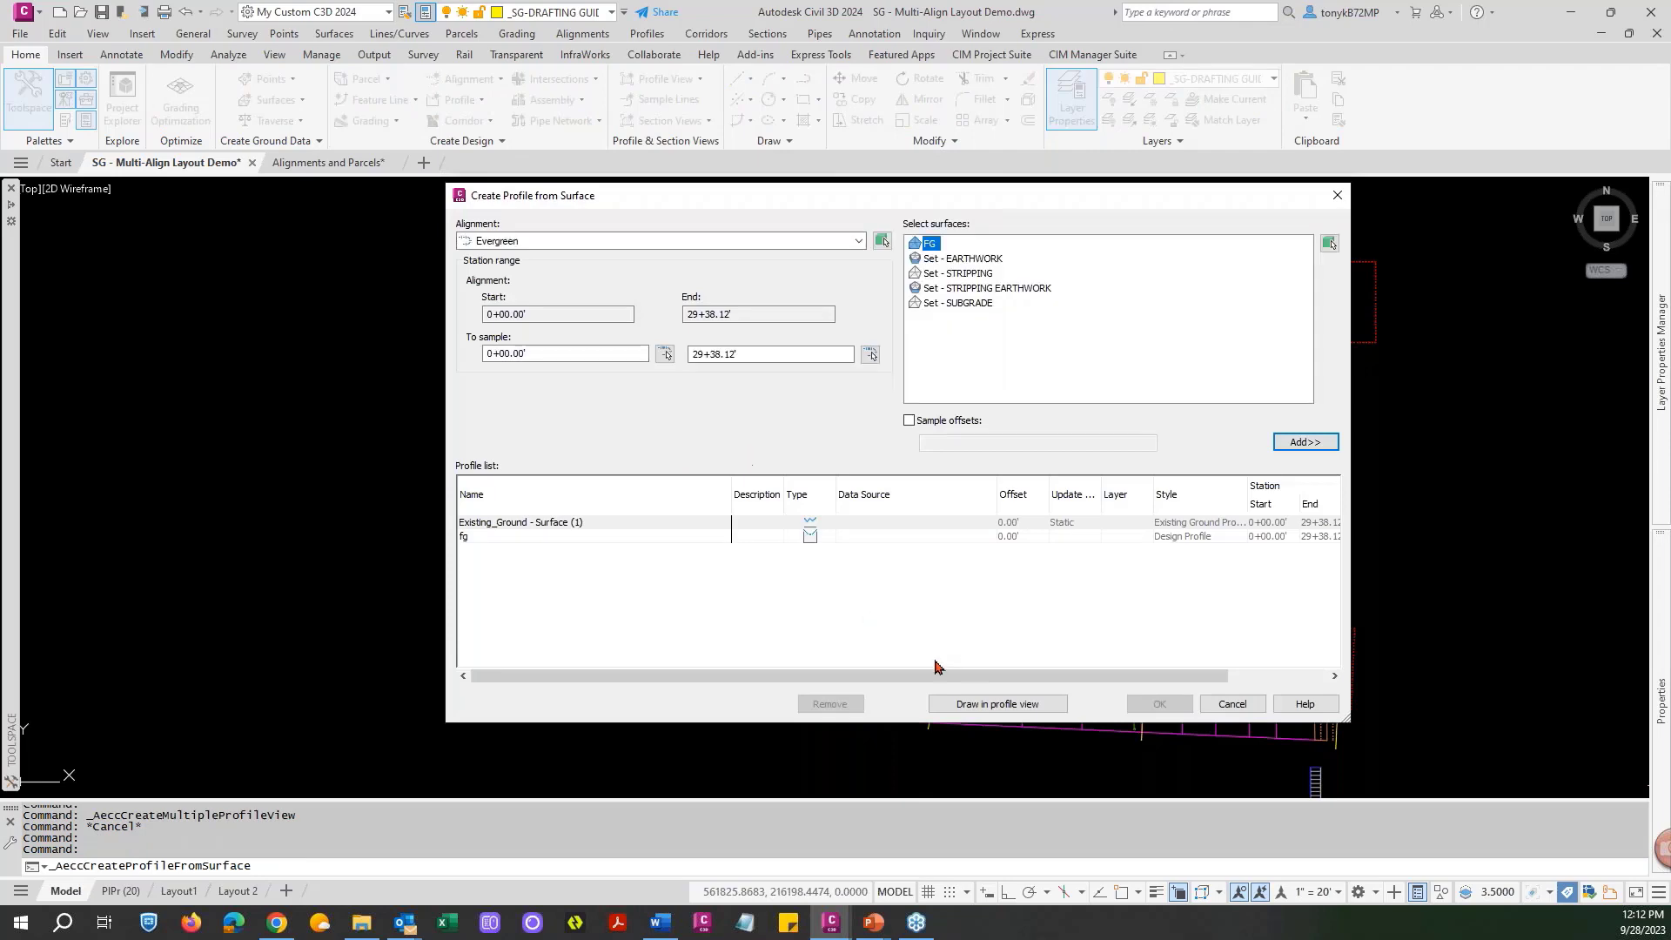
left_click(1012, 704)
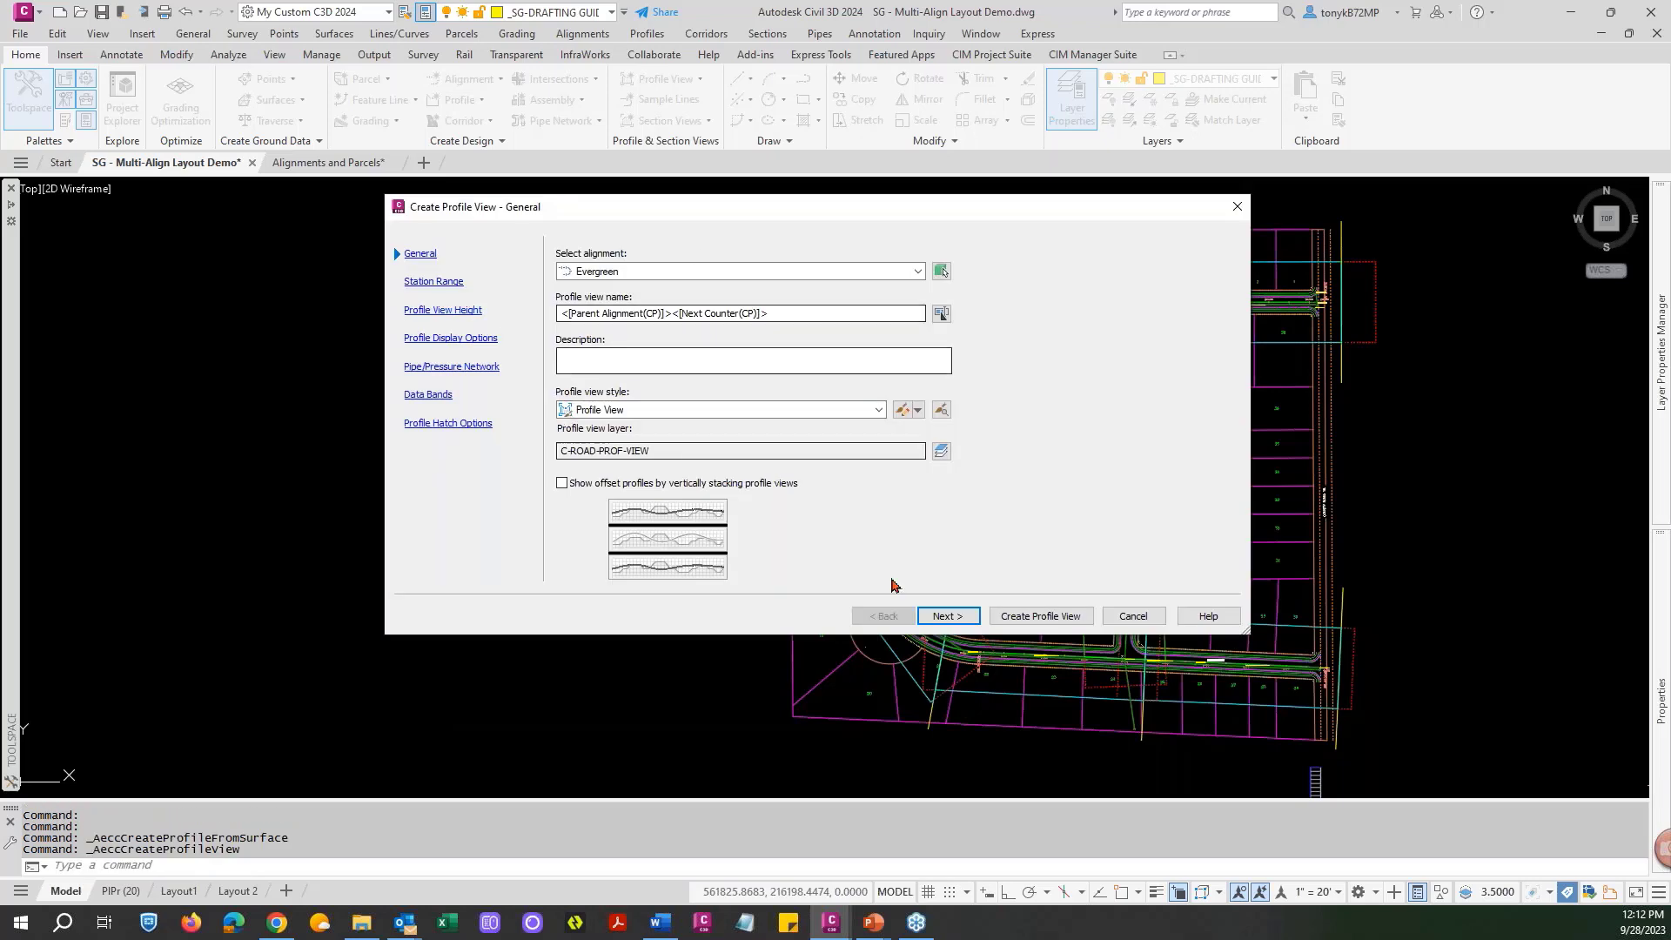
left_click(957, 618)
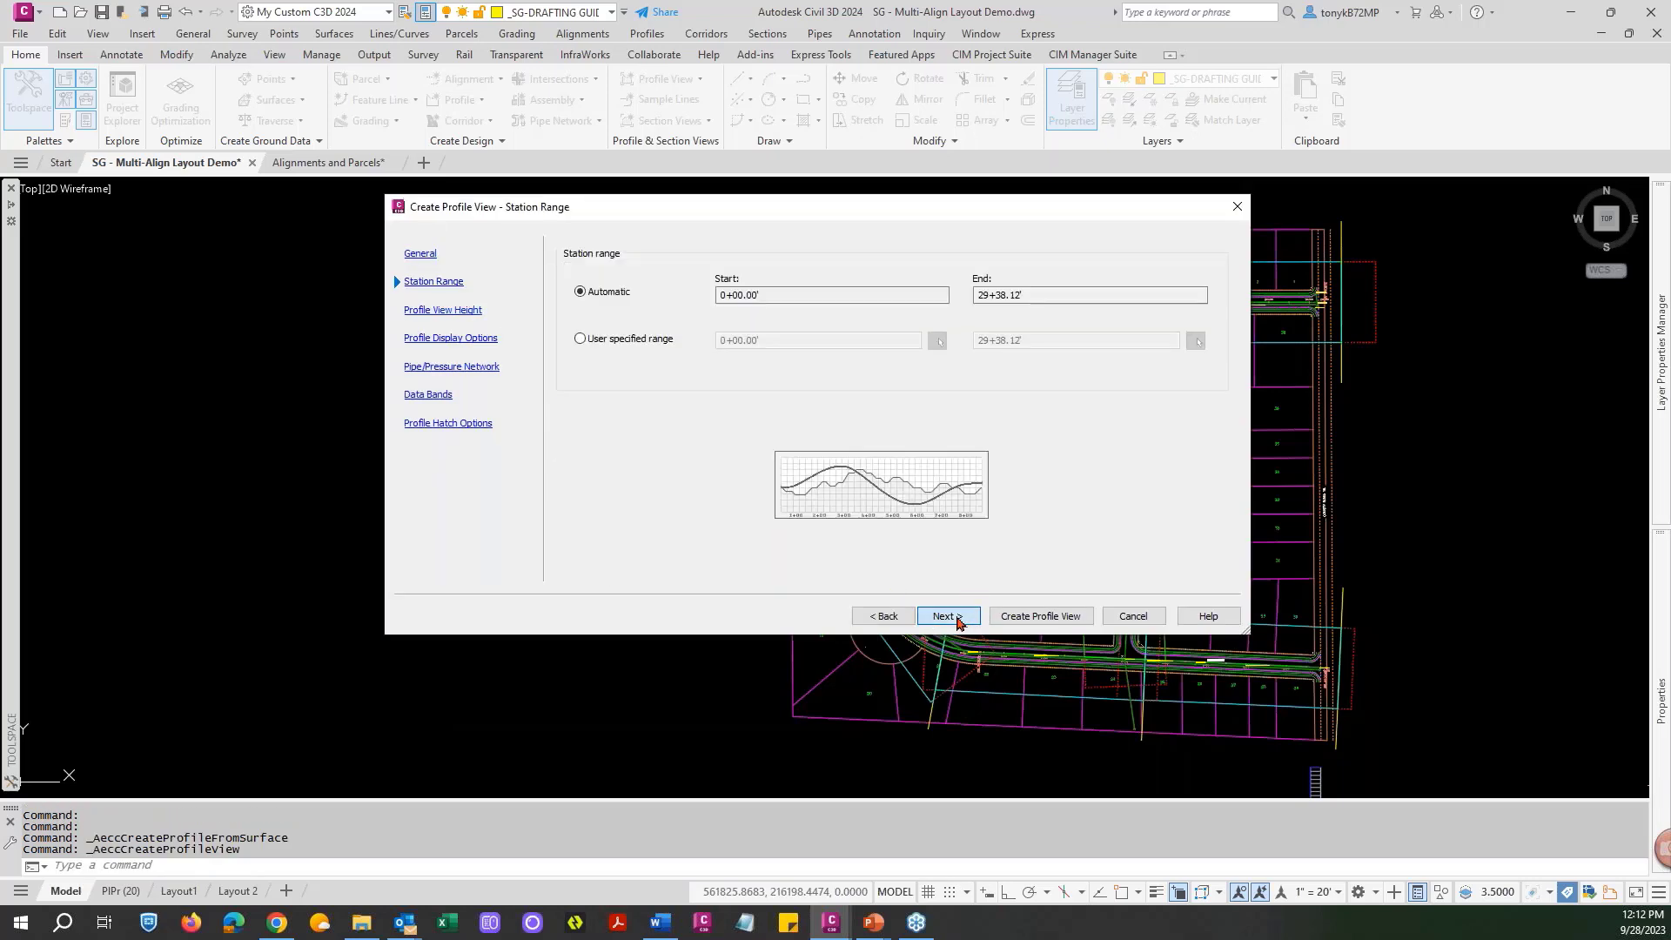
left_click(957, 619)
left_click(1134, 617)
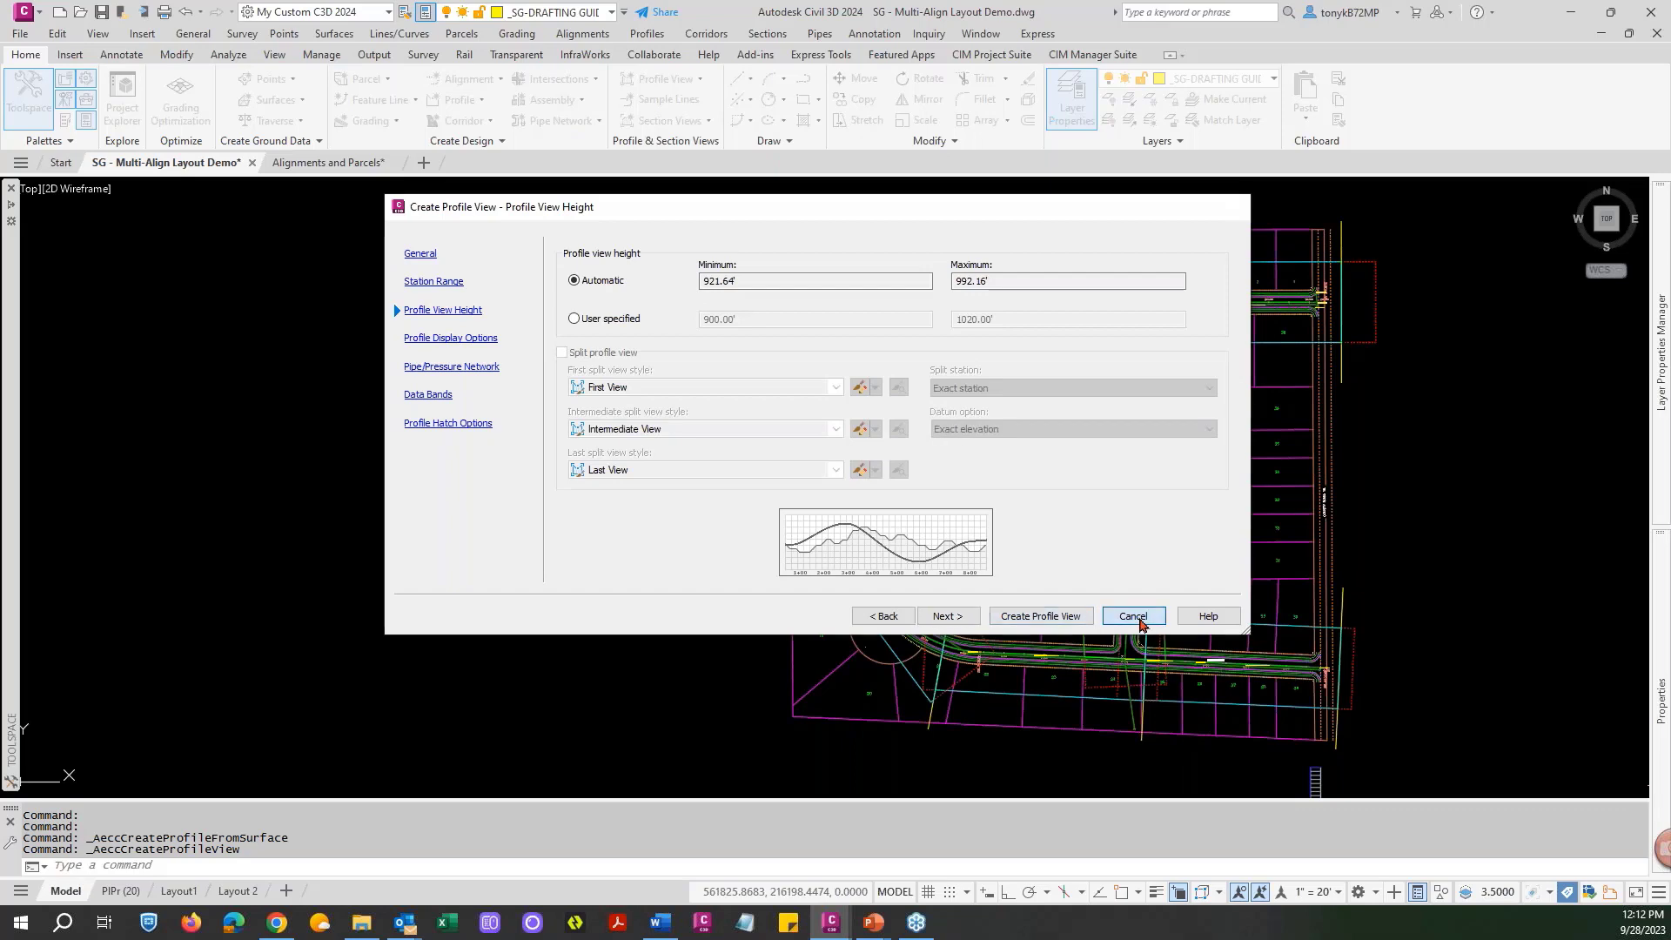
Start multiple profile views for Evergreen, keeping the automatic station range, 1000-foot length per view and automatic view heights.
left_click(992, 55)
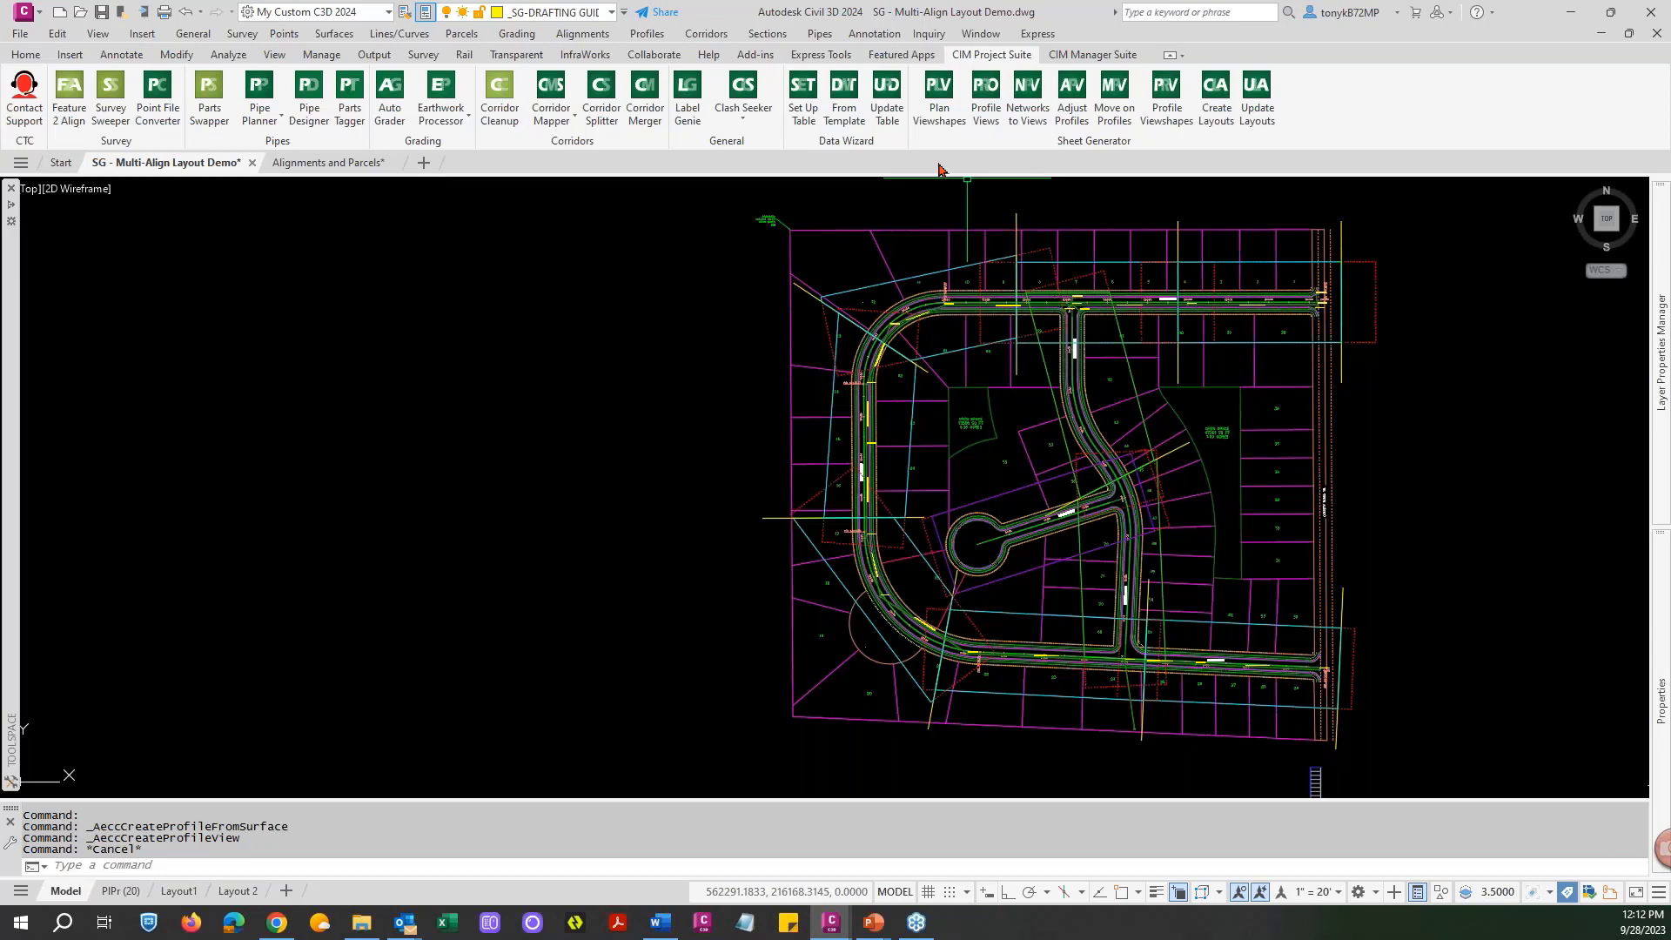
left_click(983, 109)
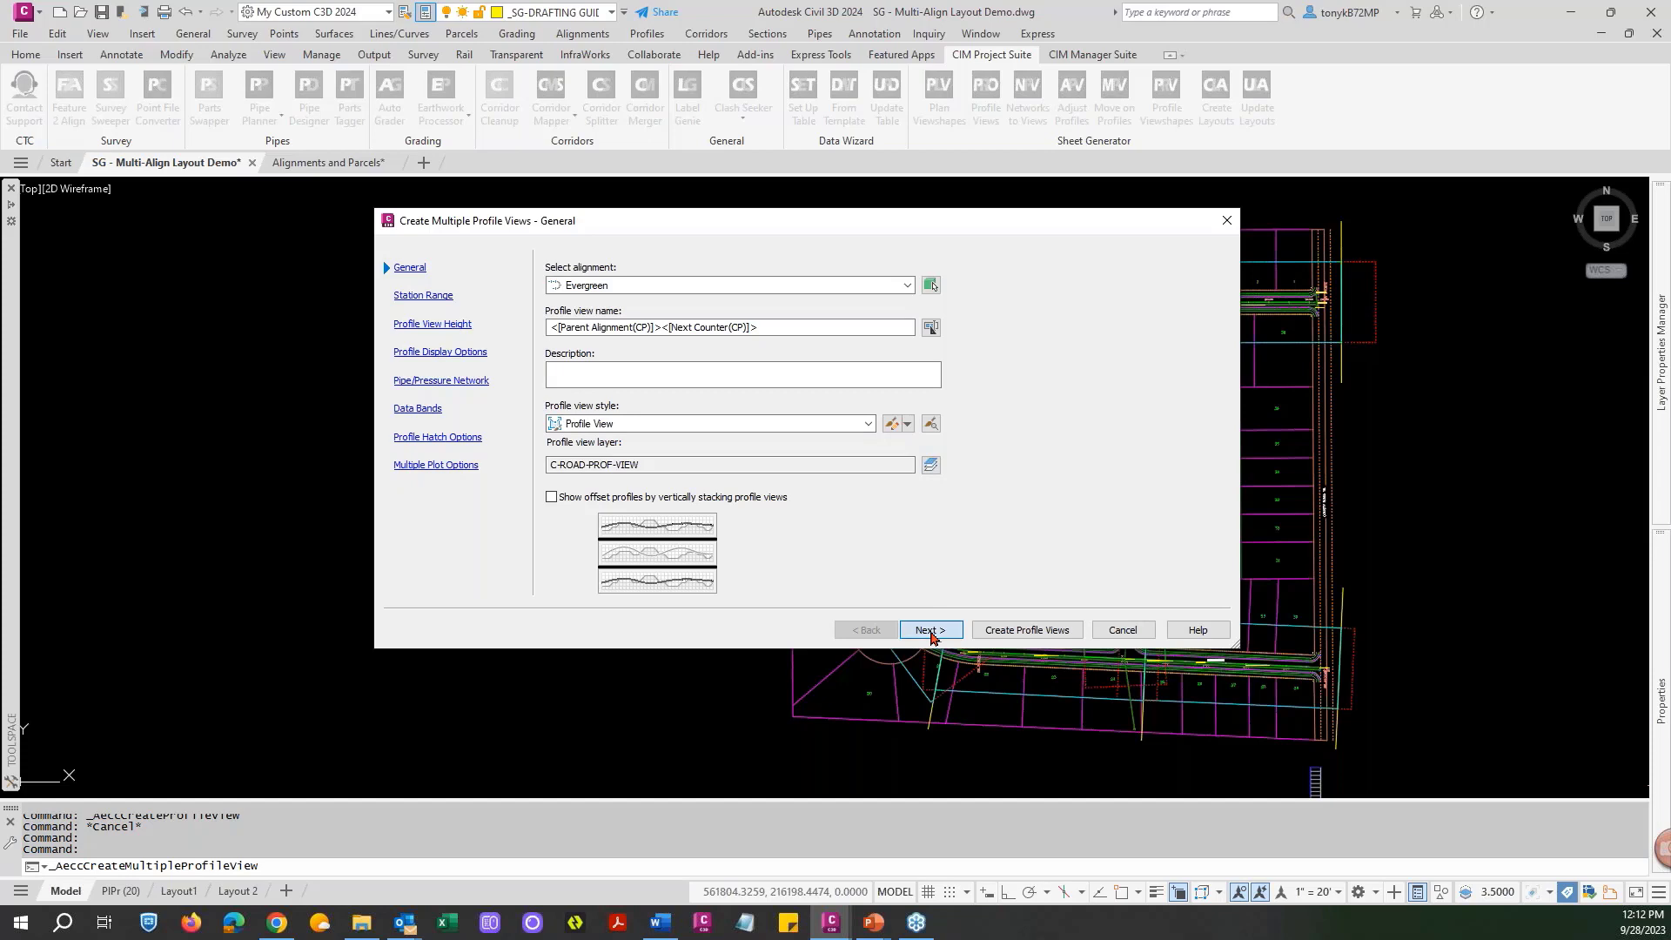
left_click(929, 630)
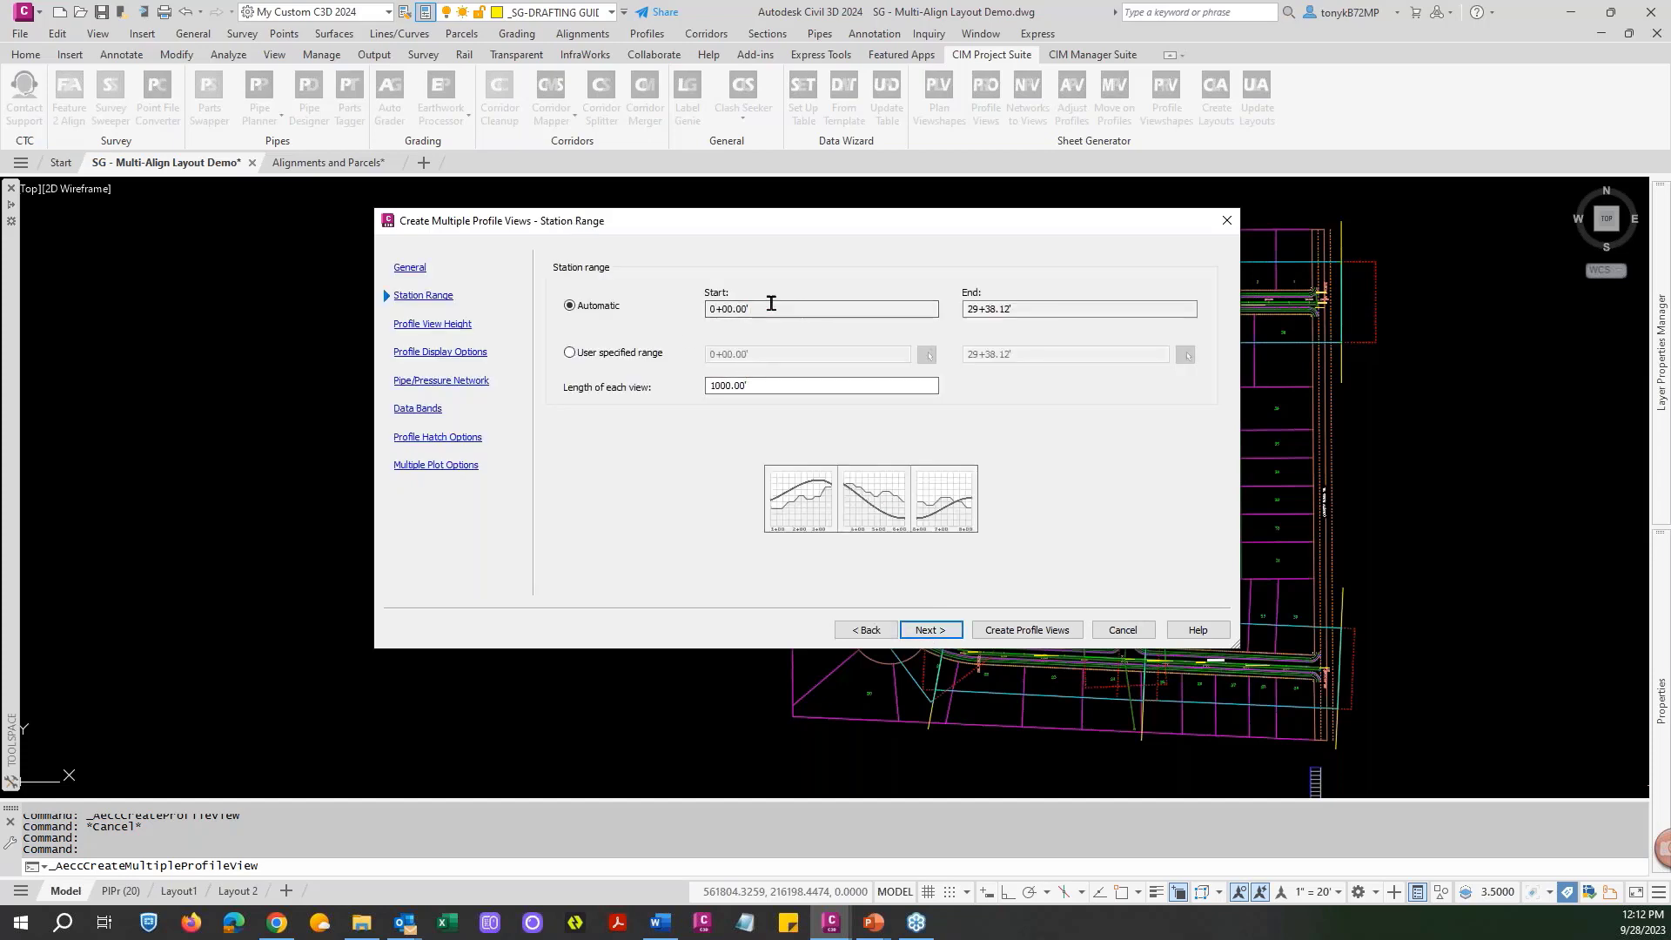
left_click_drag(739, 213, 758, 187)
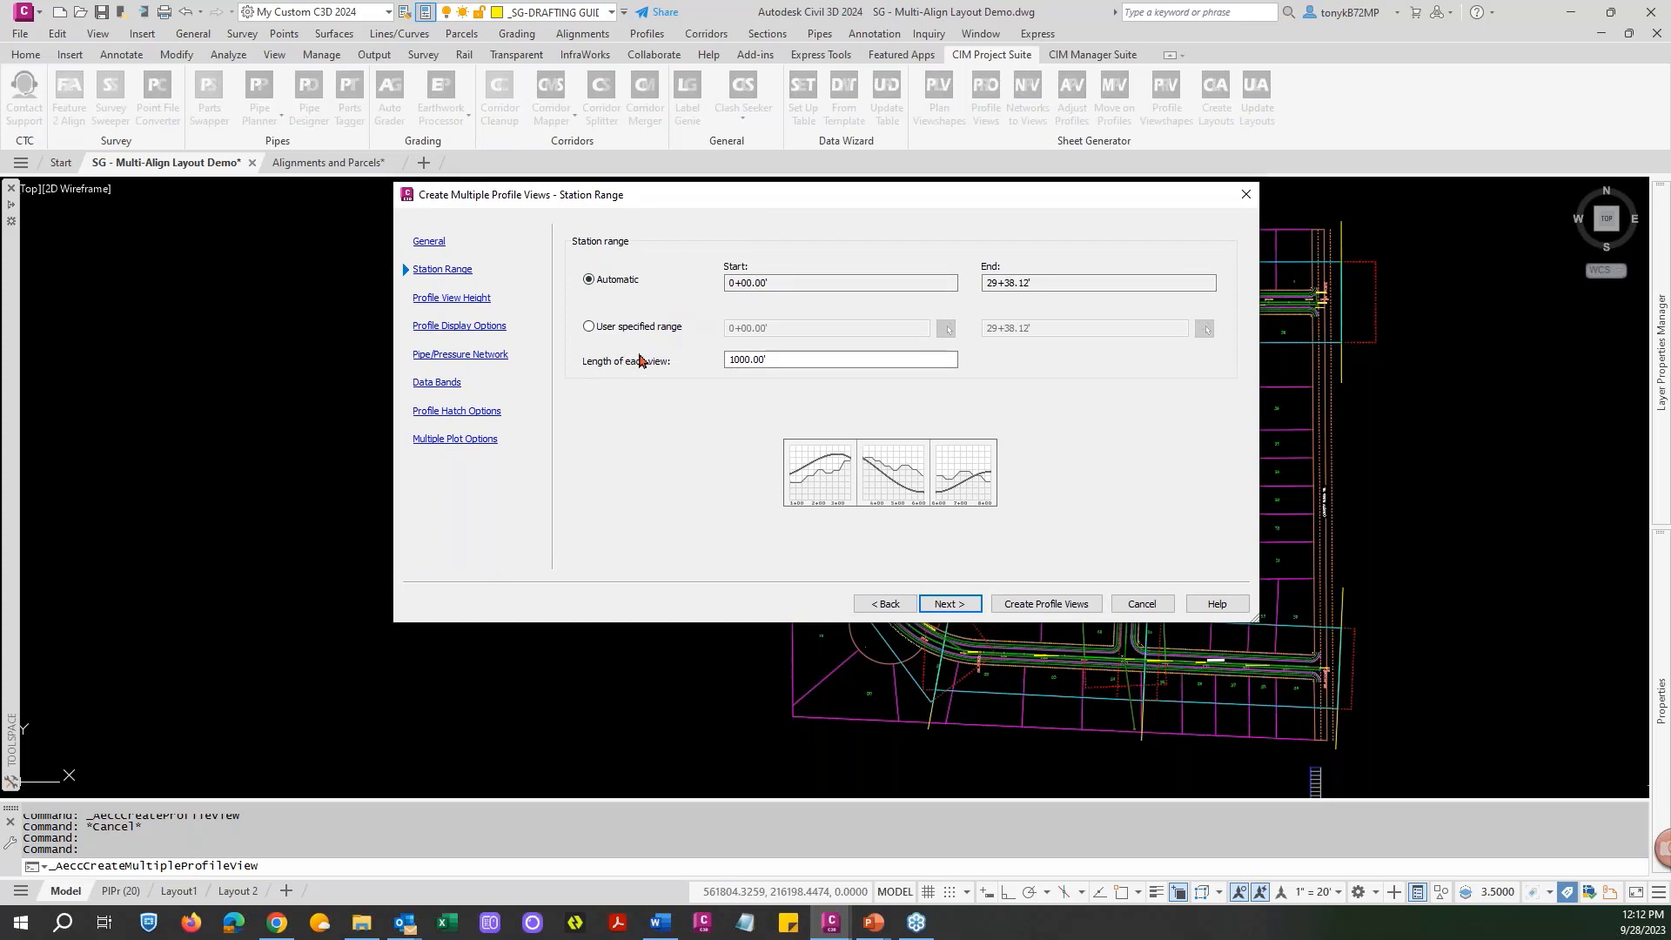
left_click(733, 360)
left_click(951, 607)
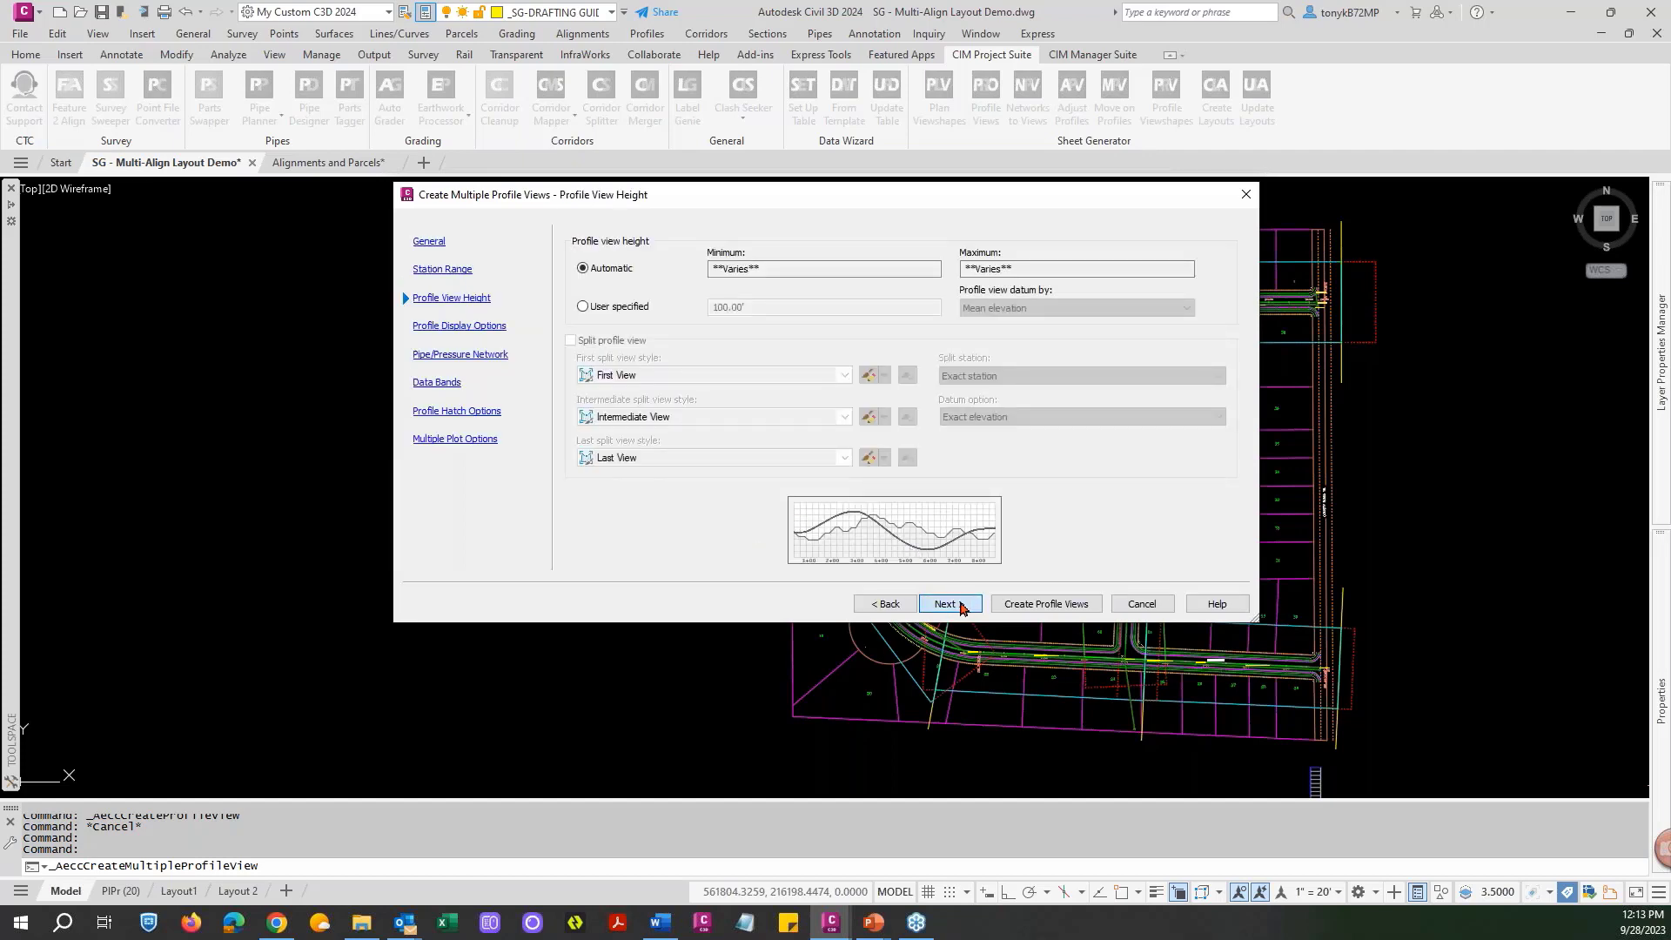
left_click(961, 608)
Set the existing ground profile's label set to _No Labels in the profile display options.
left_click_drag(929, 558, 1116, 559)
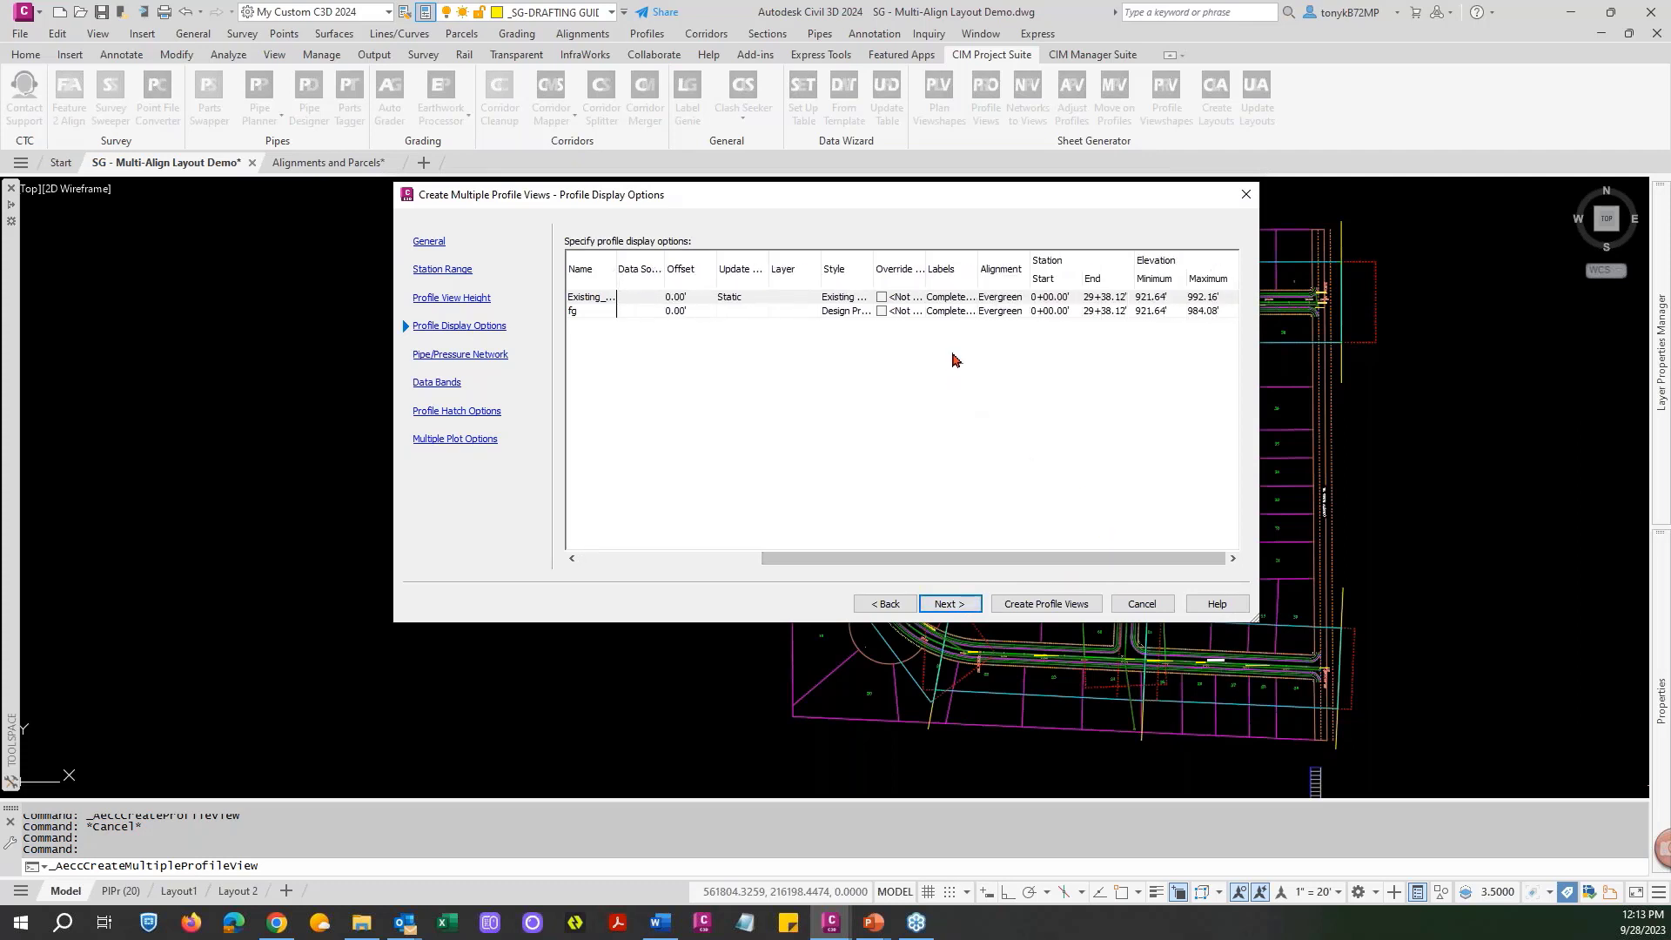
left_click(955, 303)
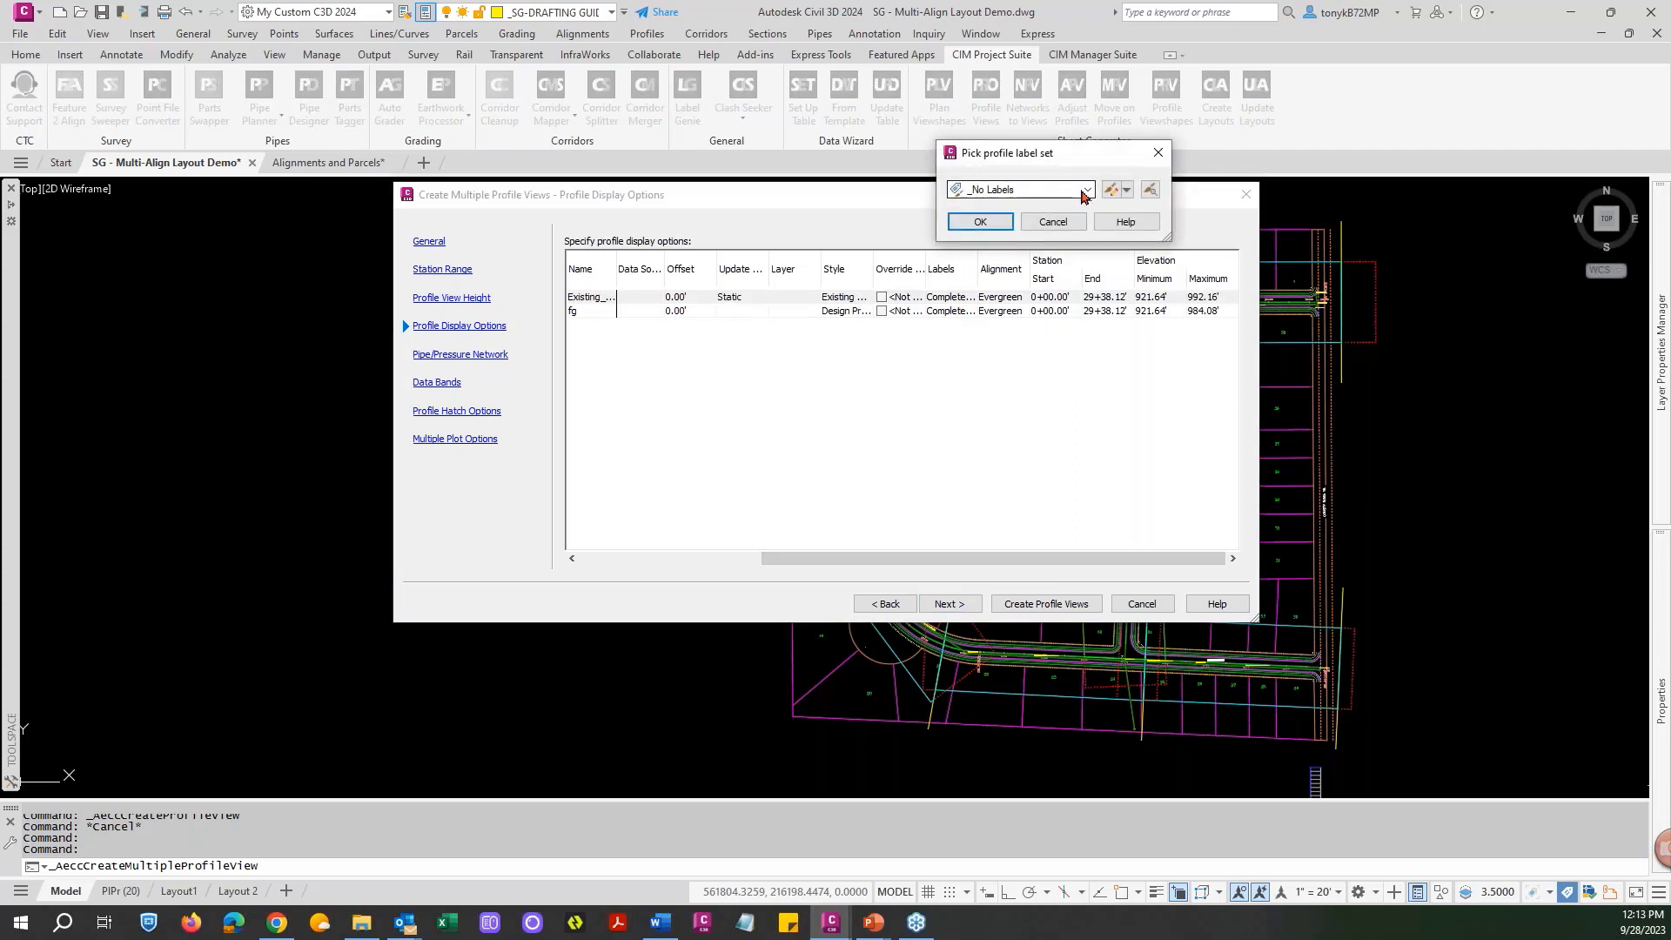
left_click(980, 223)
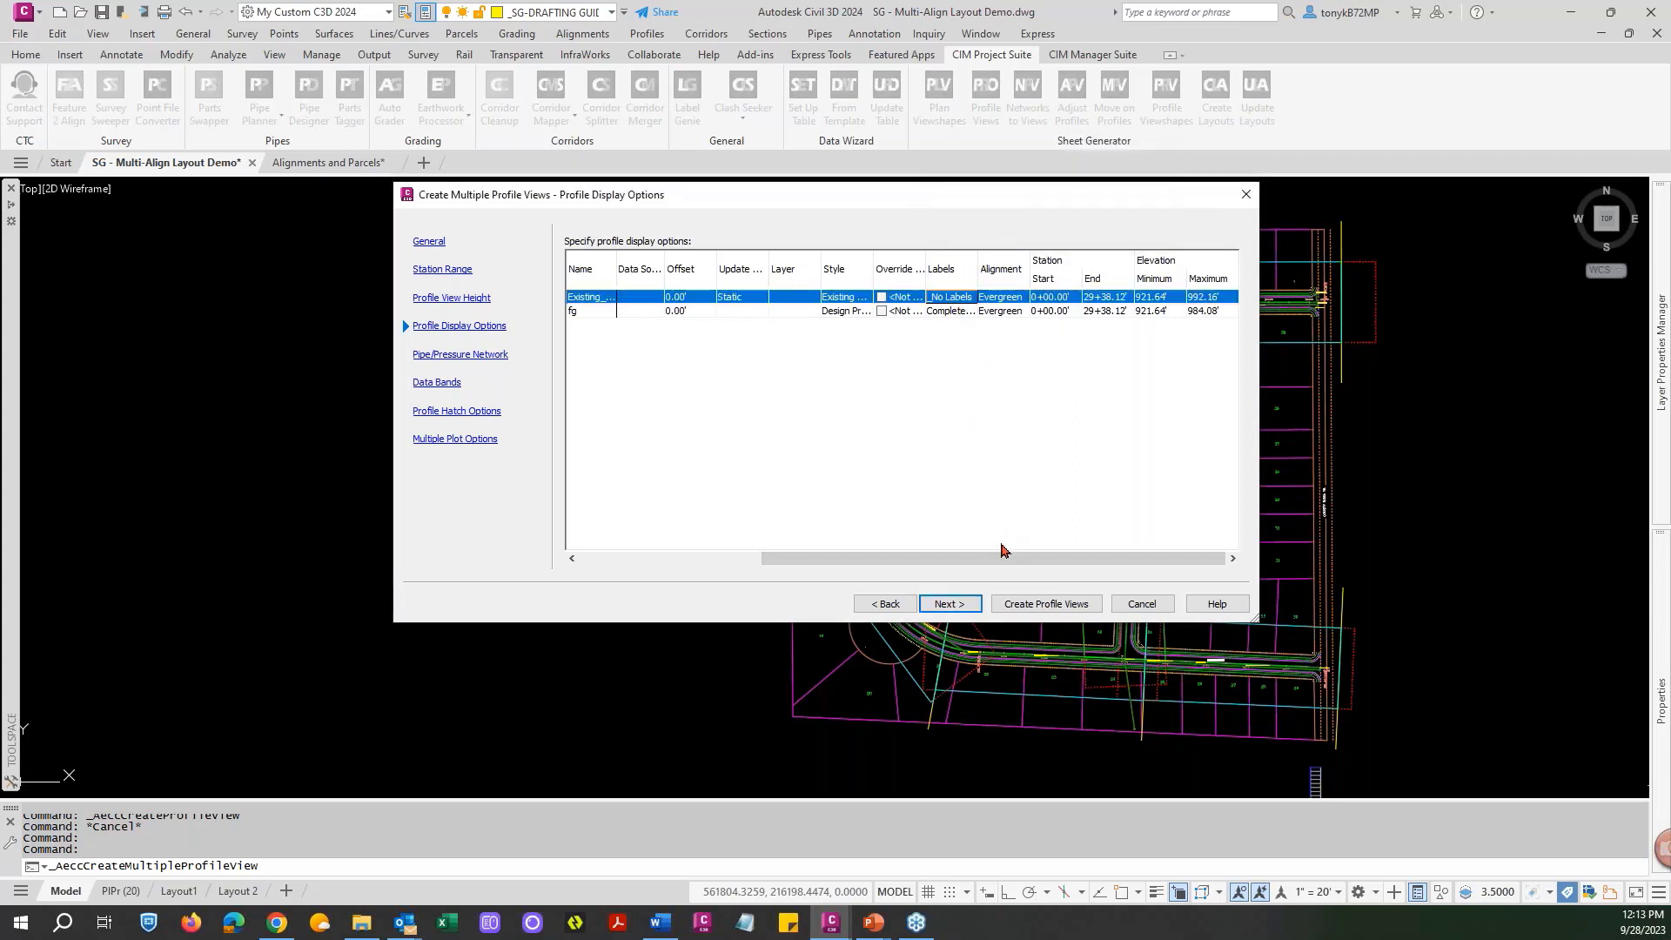
left_click_drag(1001, 549, 928, 536)
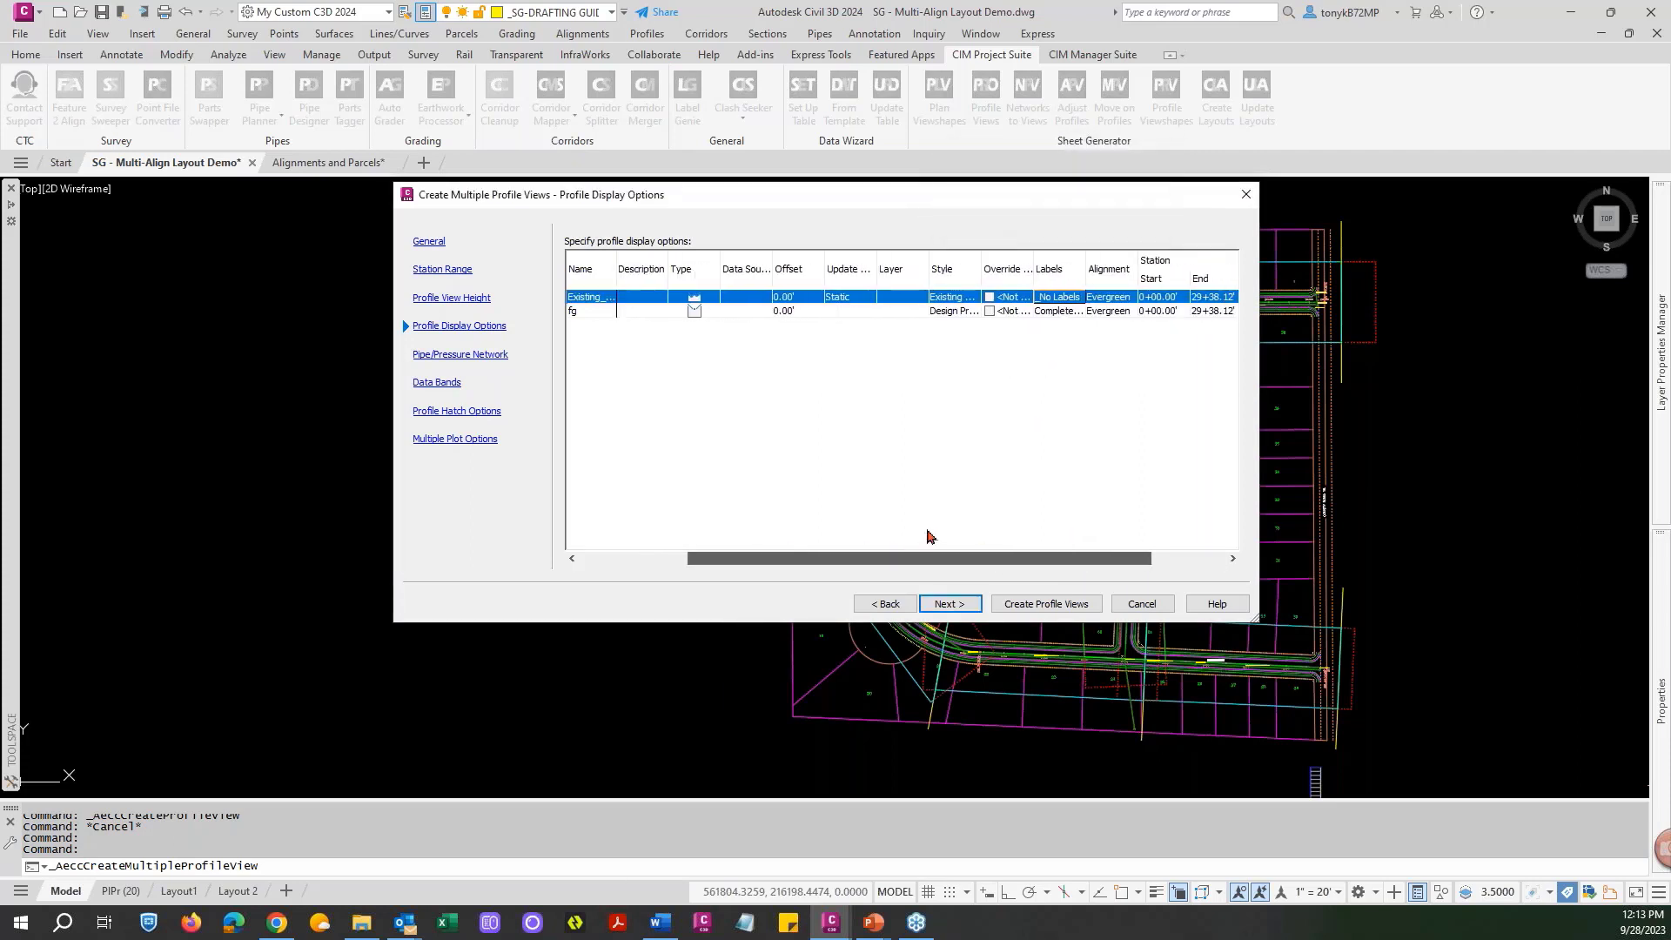
left_click(952, 607)
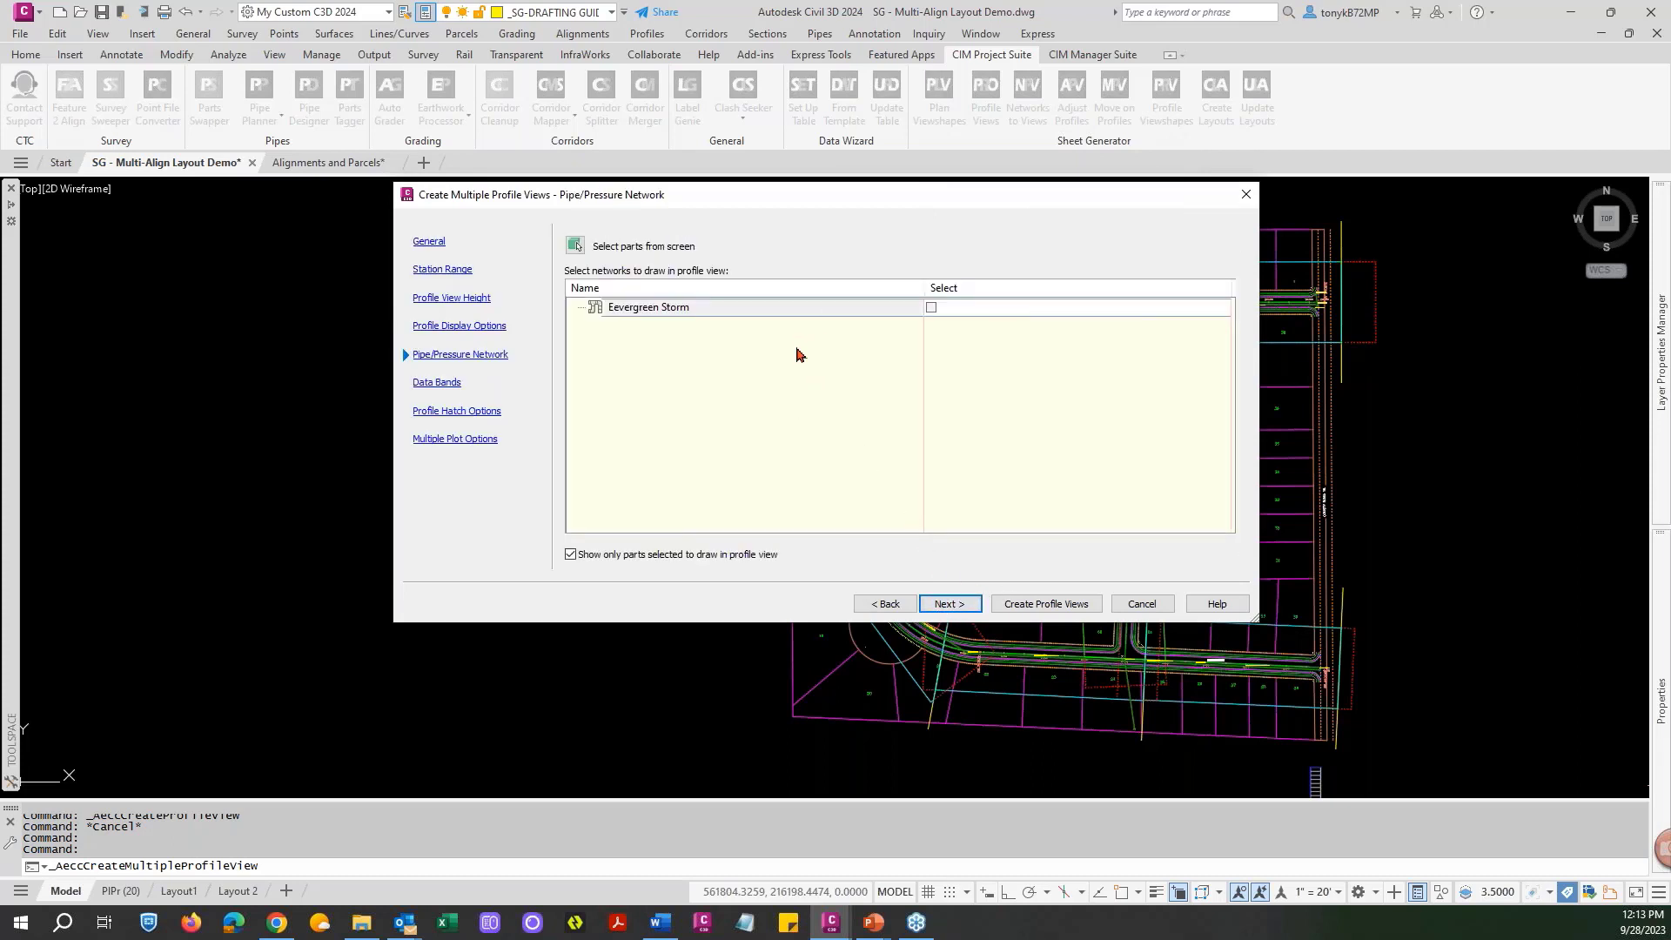
Leave the storm network out of the views, keep the EG-FG Elevations and Stations band set, and add no hatching.
left_click(931, 304)
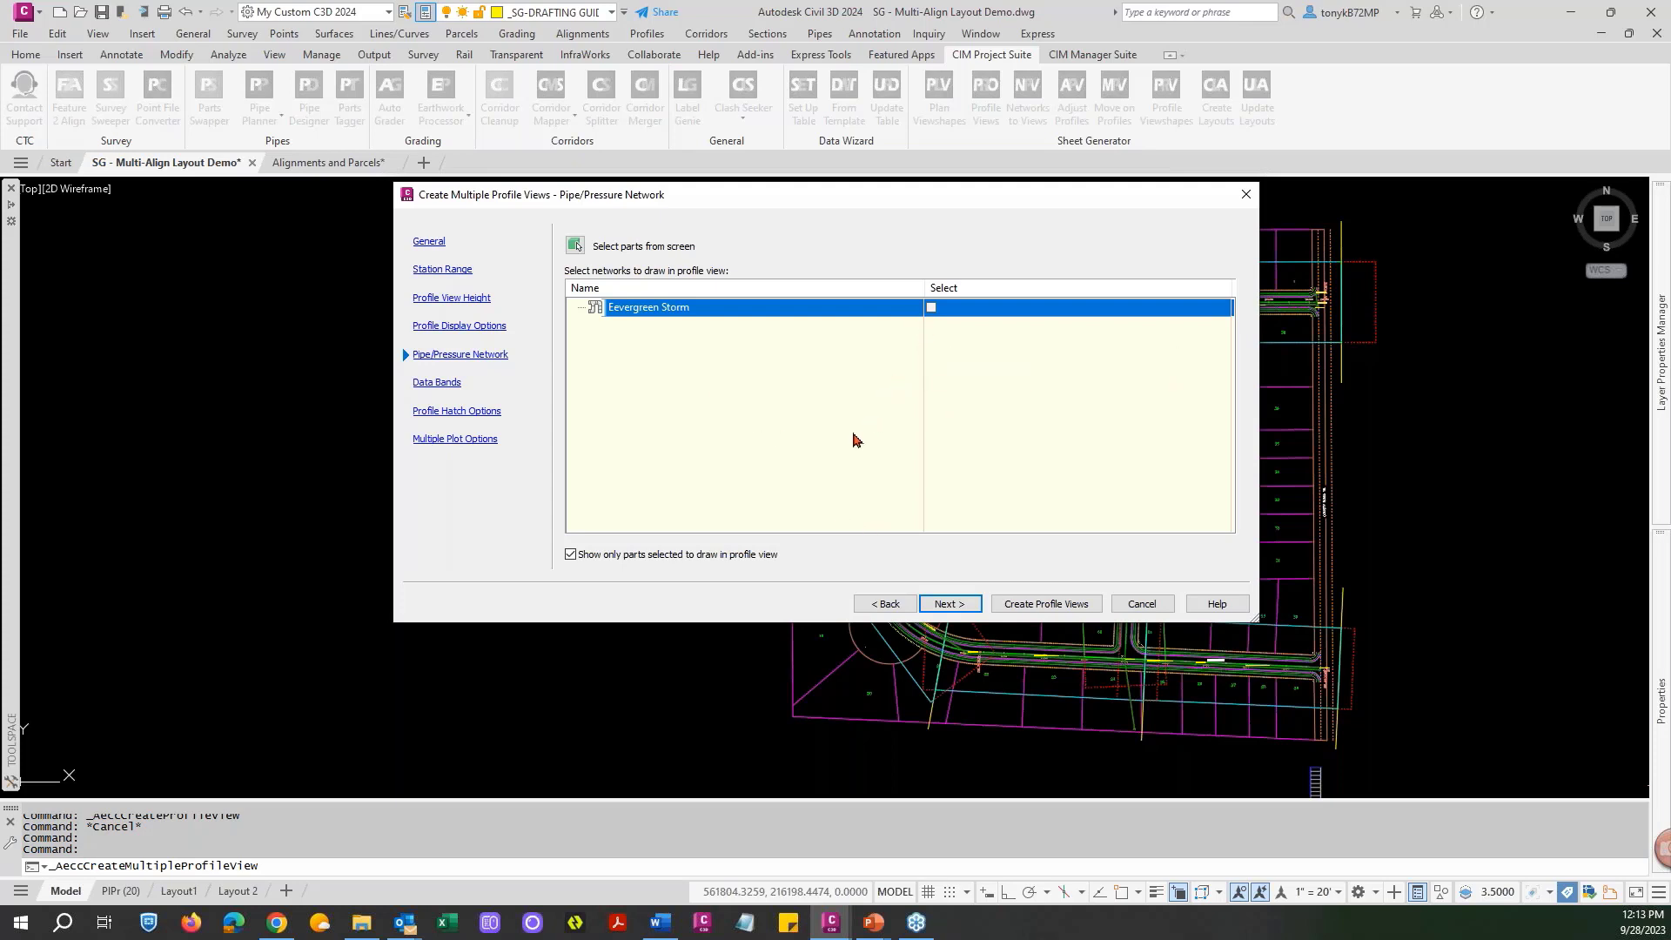
left_click(951, 604)
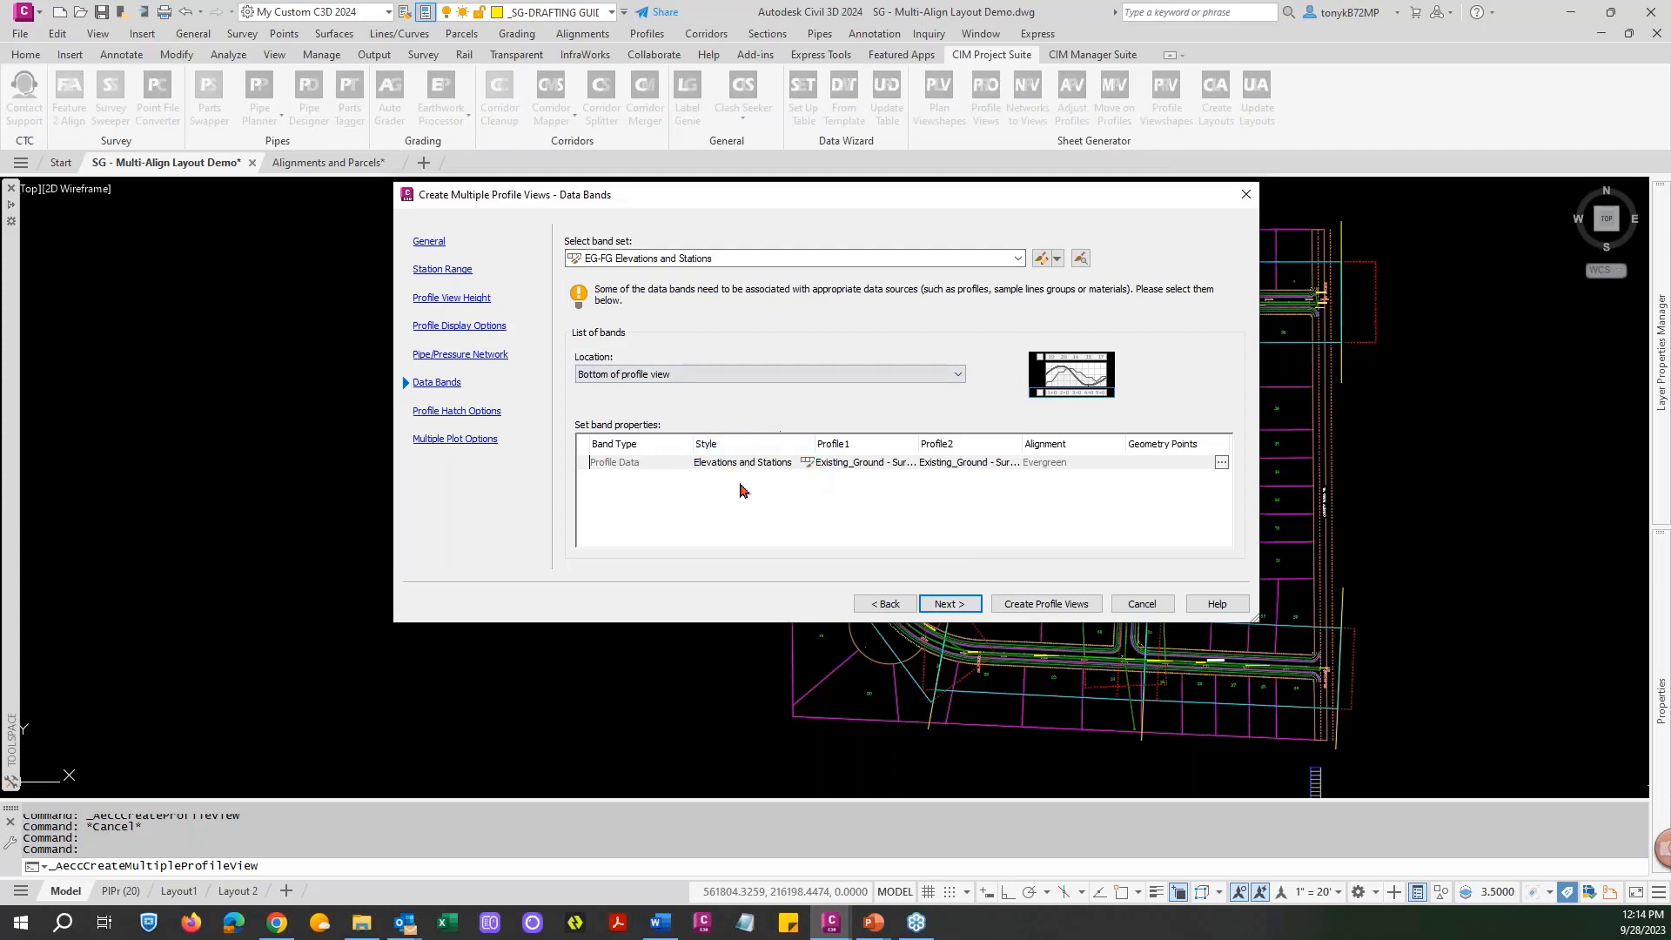
left_click(942, 609)
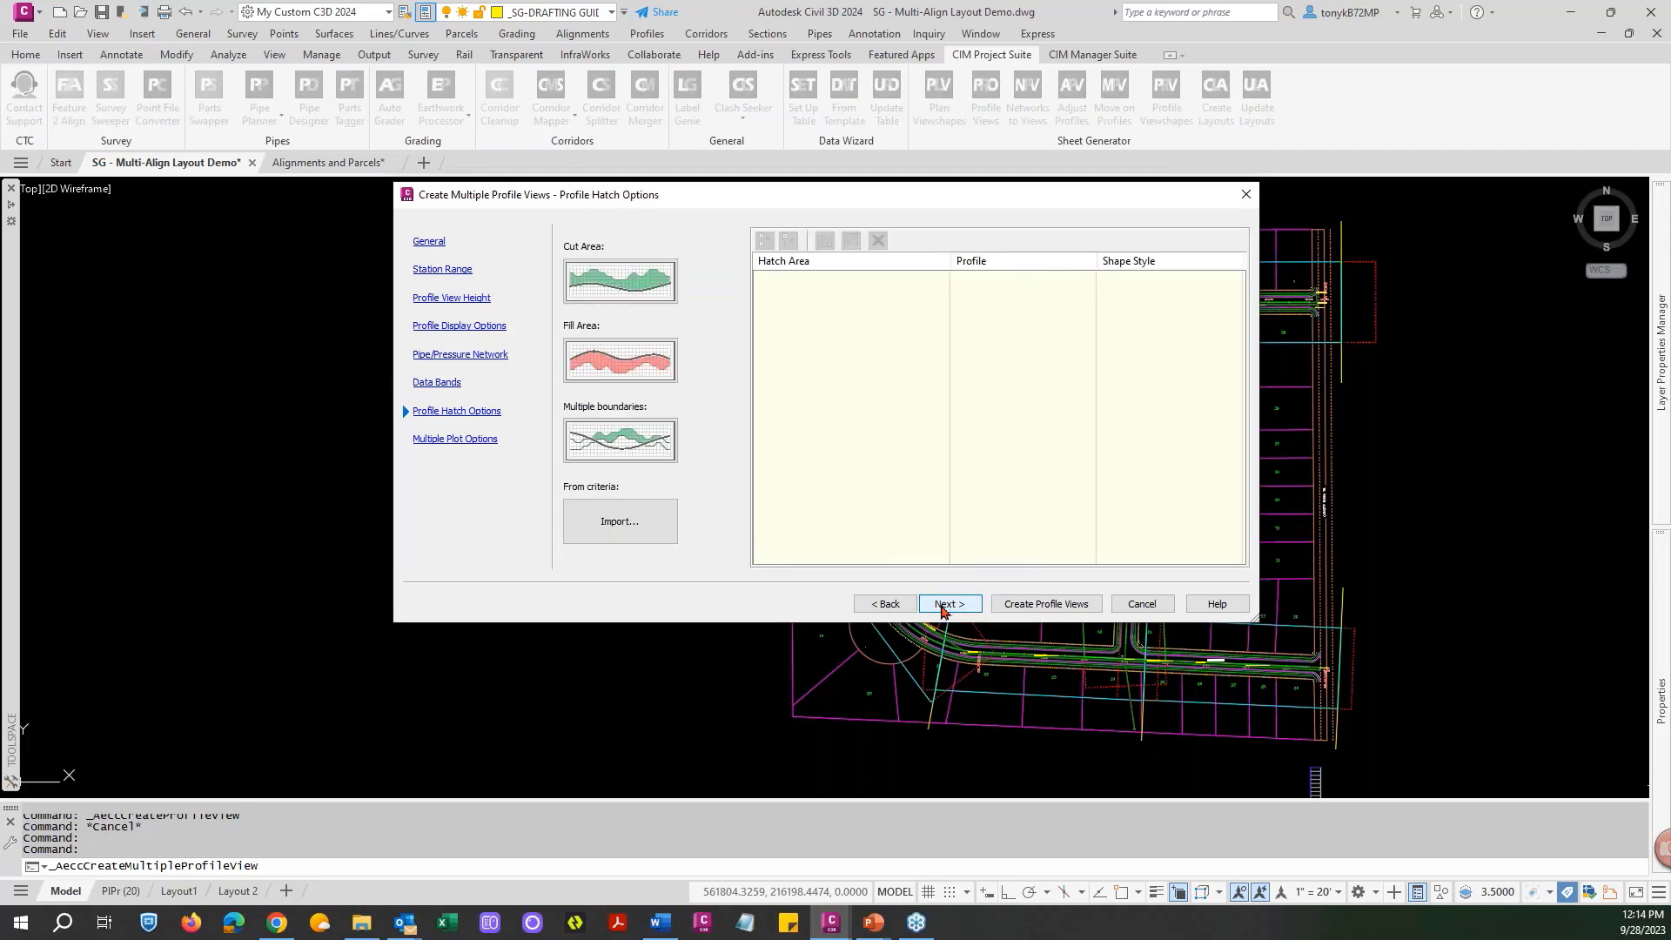
left_click(942, 605)
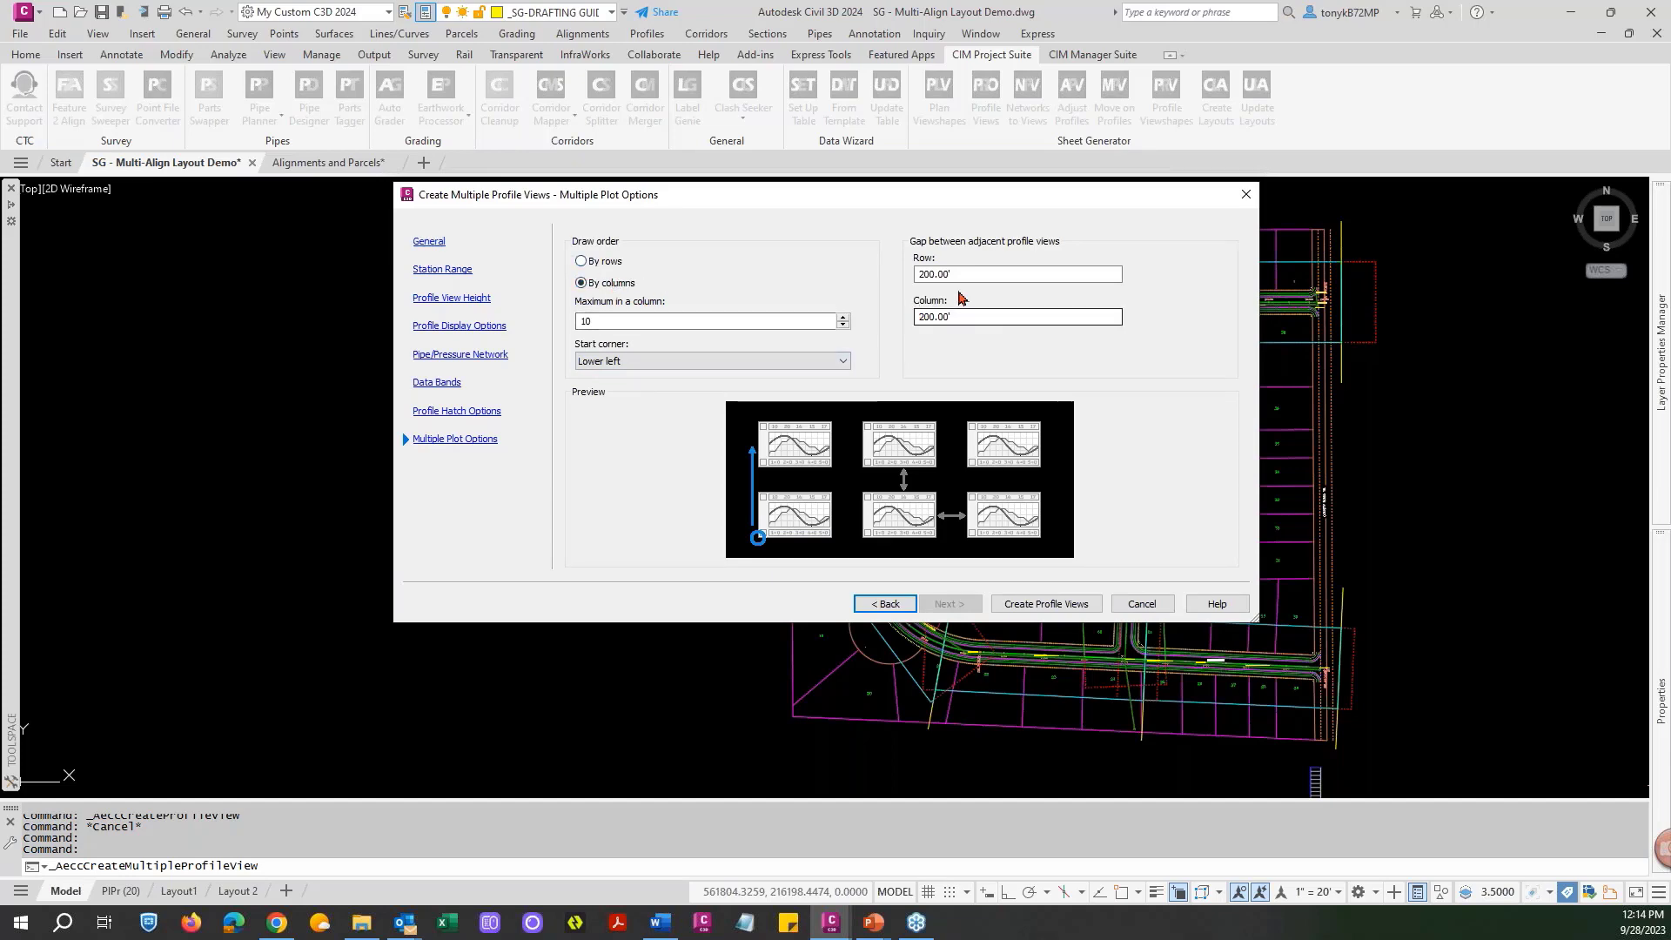
Set the row and column gaps between adjacent views to 100 feet and place the Evergreen profile views just above the site plan.
left_click_drag(963, 274, 857, 273)
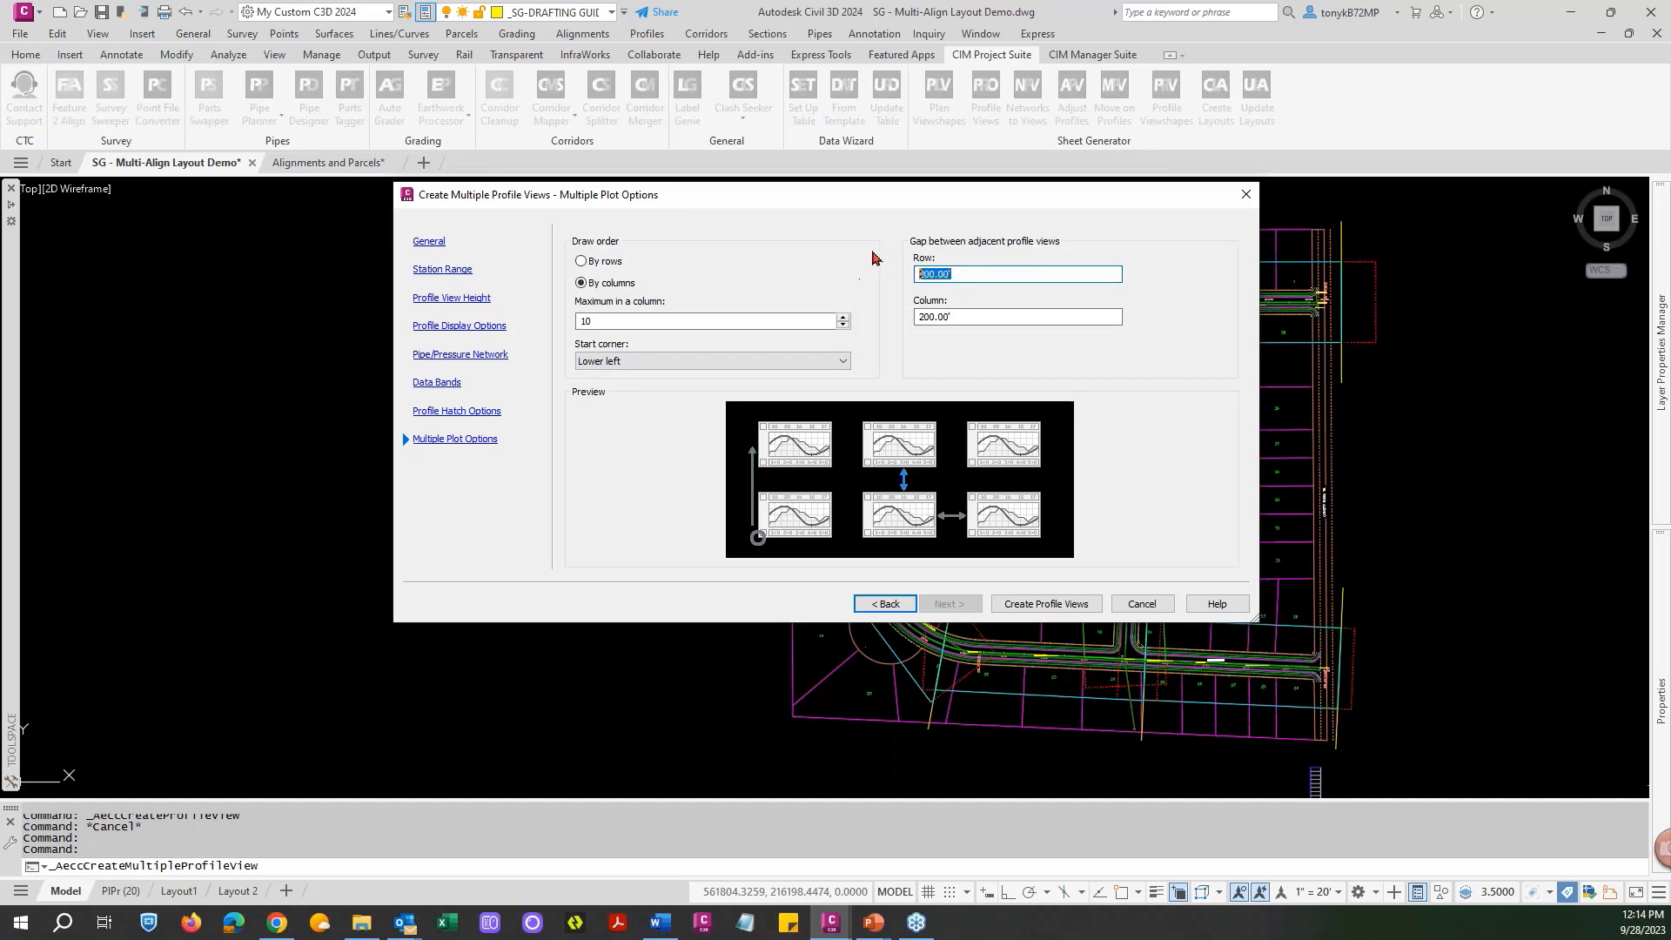
type("100")
left_click_drag(958, 316, 899, 311)
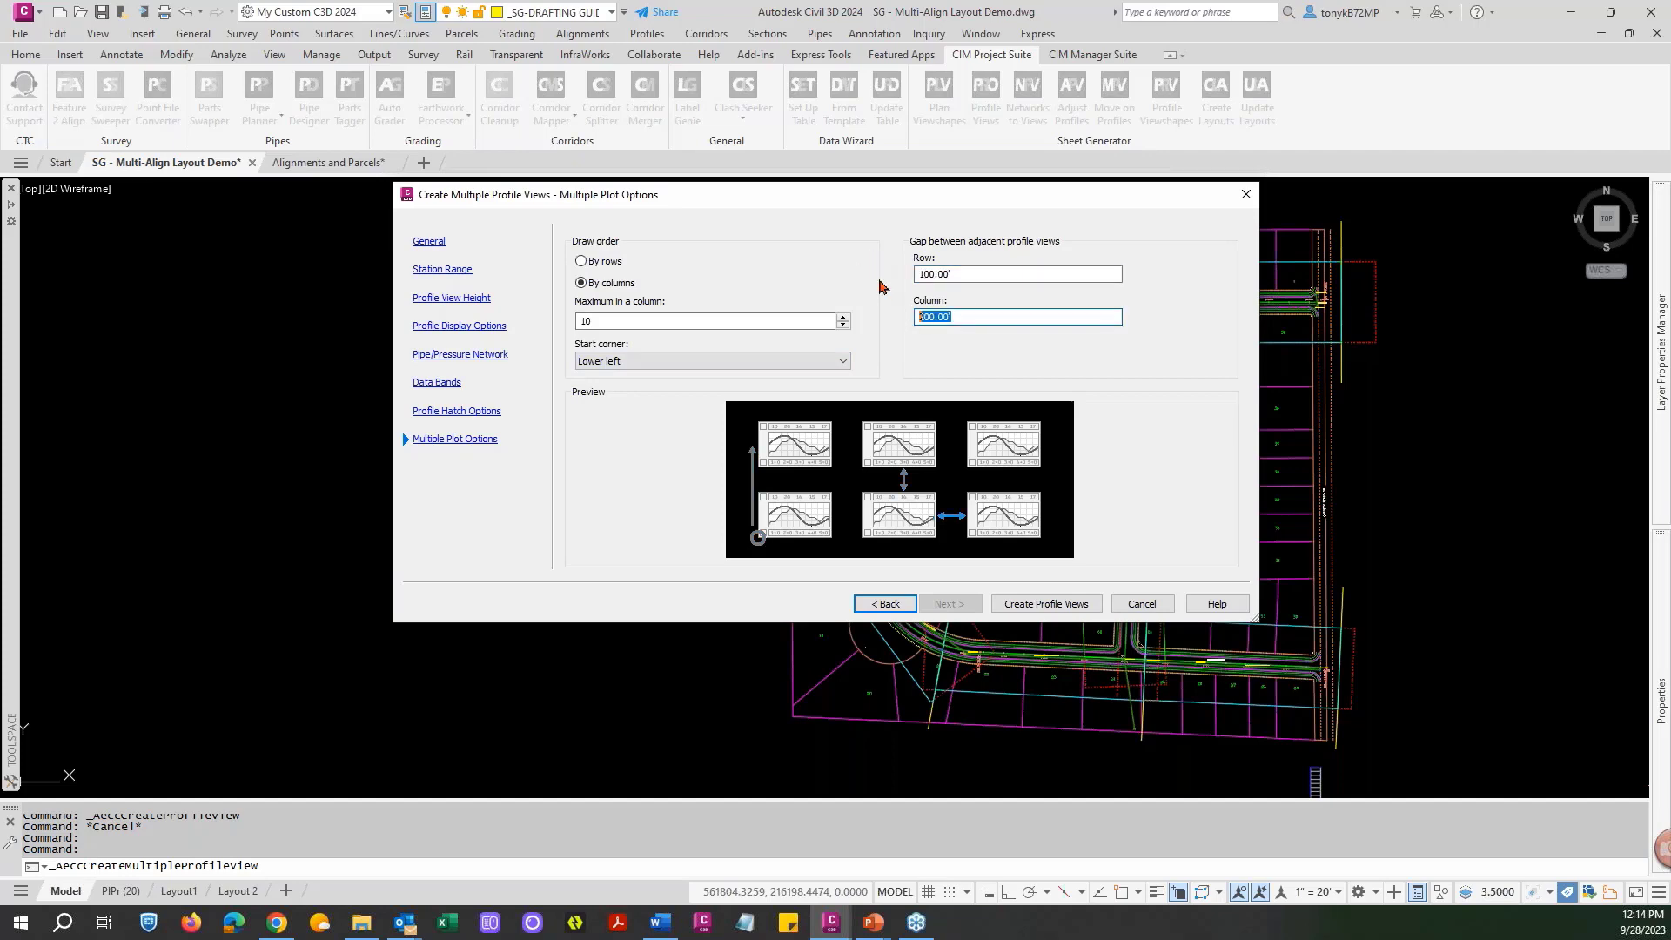
type("100")
left_click(1037, 604)
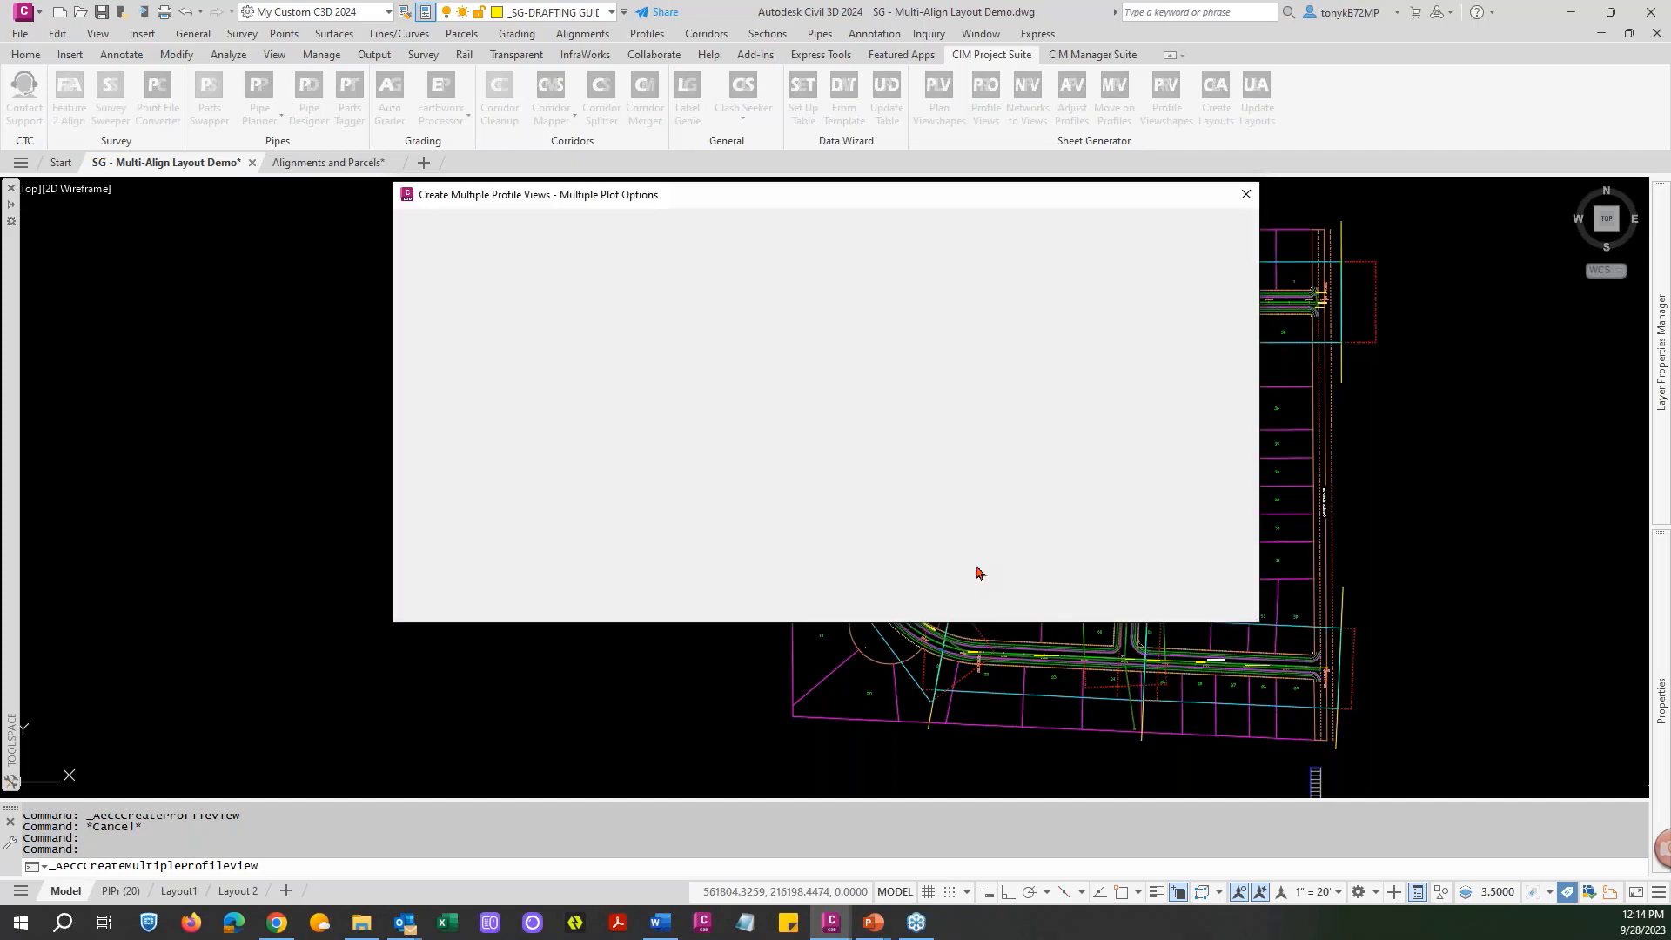
scroll(701, 463, "down", 5)
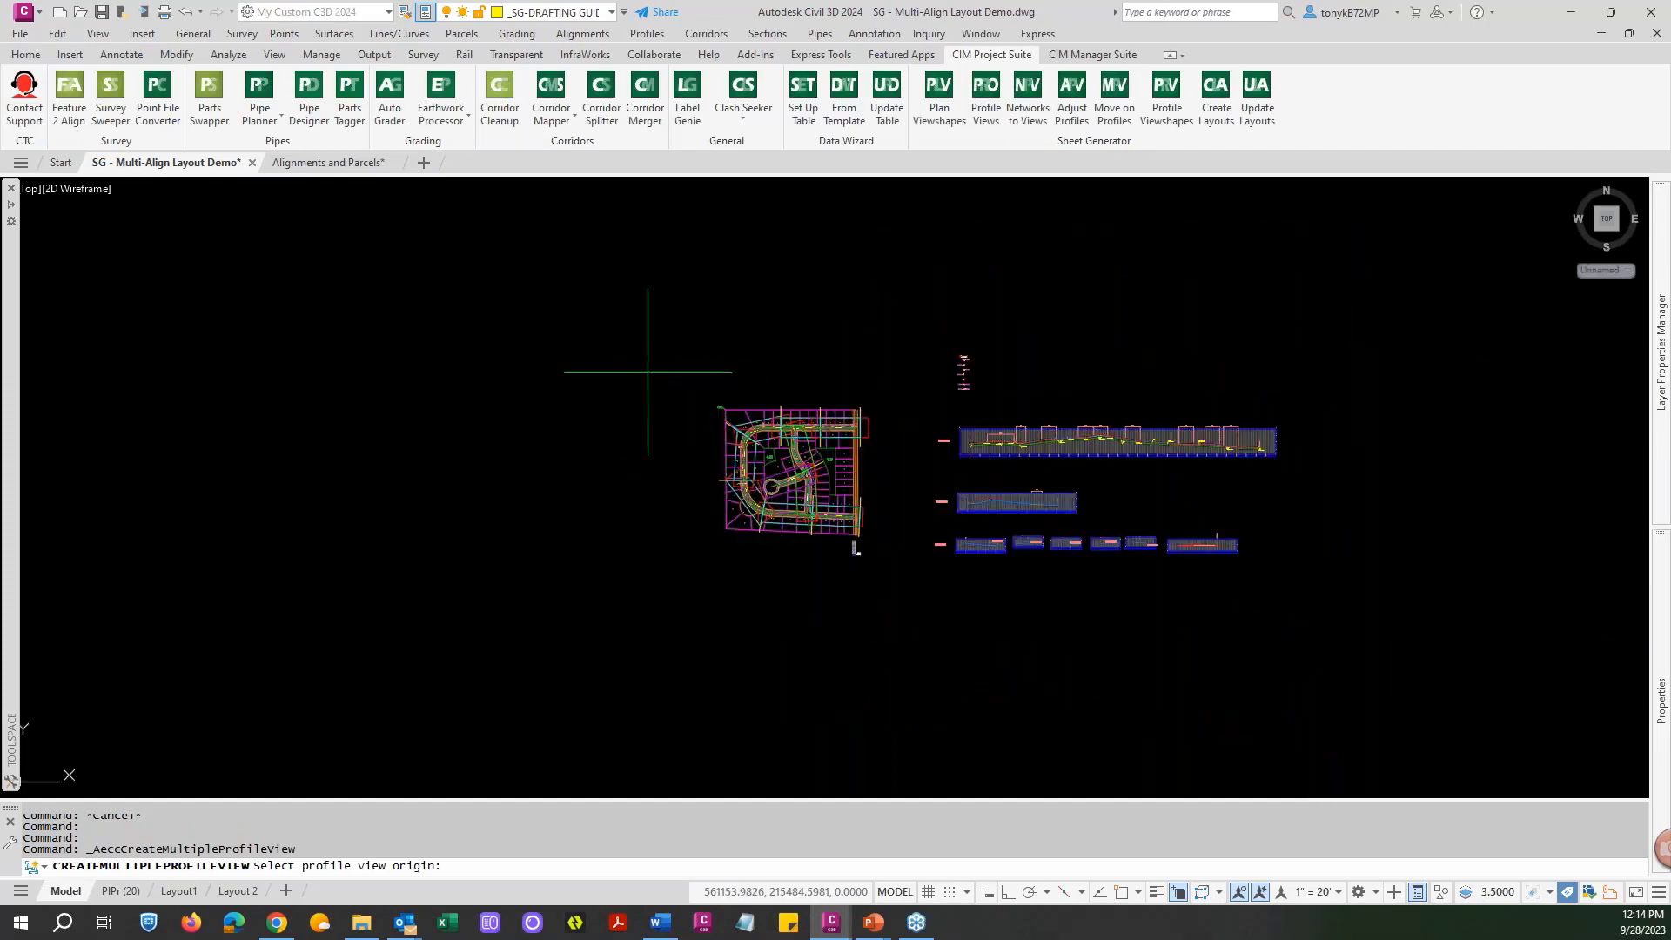
left_click(728, 380)
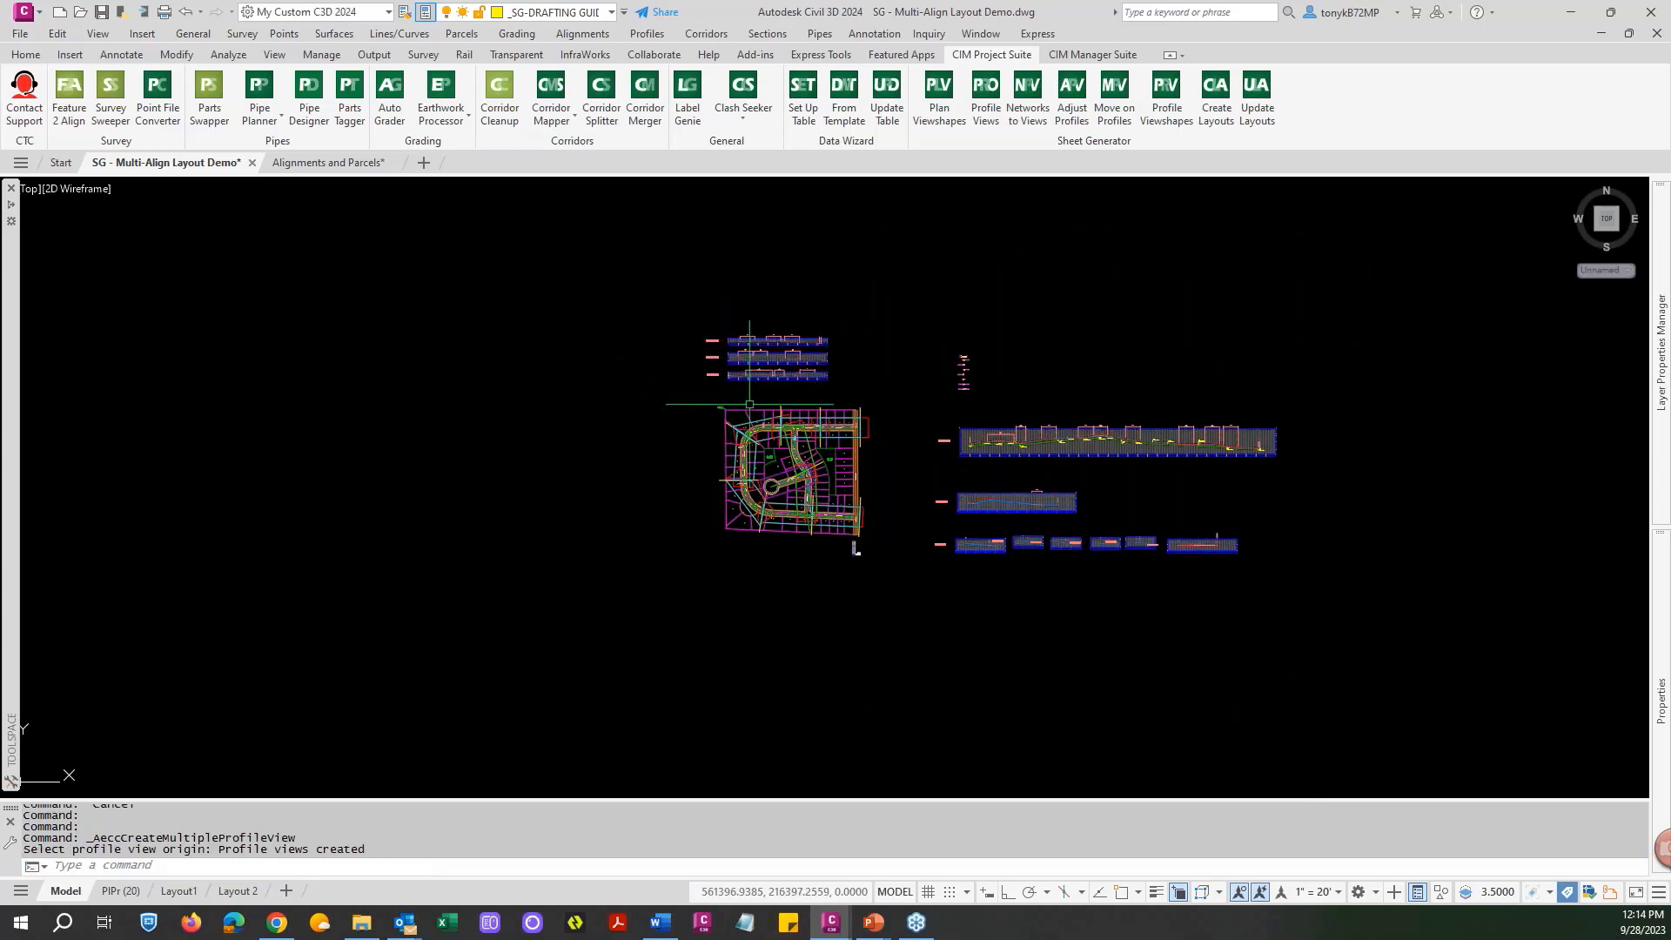
Examine the stacked Evergreen profile views, their curve labels and station bands, and their placement relative to the site plan.
scroll(740, 370, "up", 8)
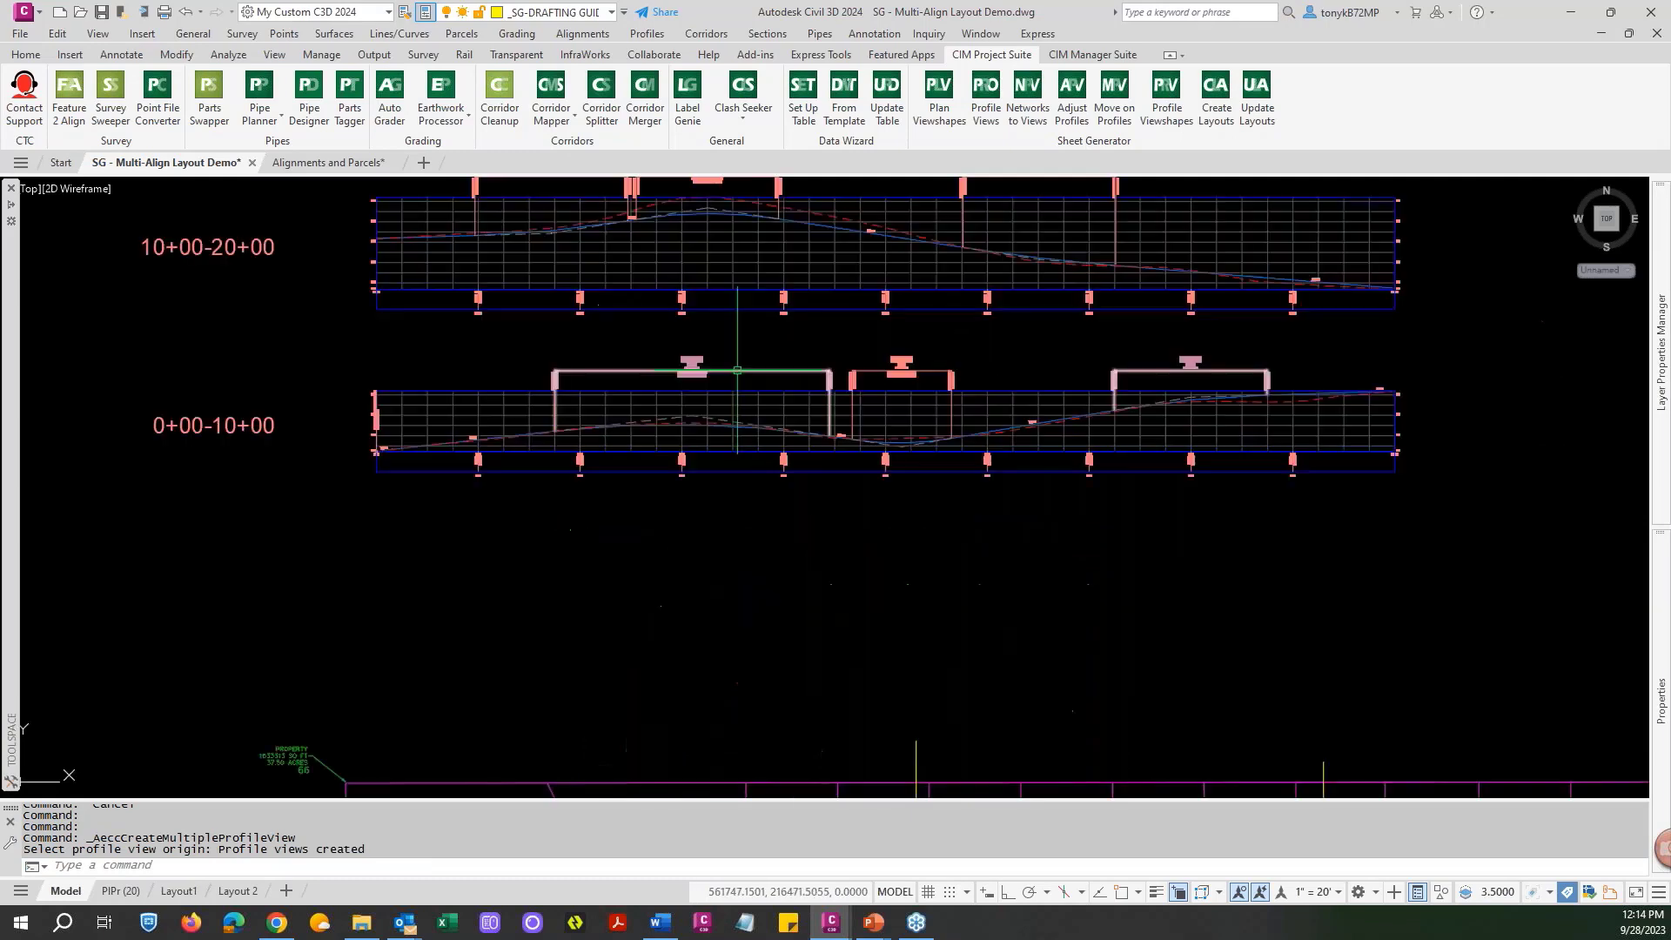
scroll(737, 370, "up", 2)
key("Escape")
scroll(766, 376, "down", 2)
scroll(796, 383, "down", 2)
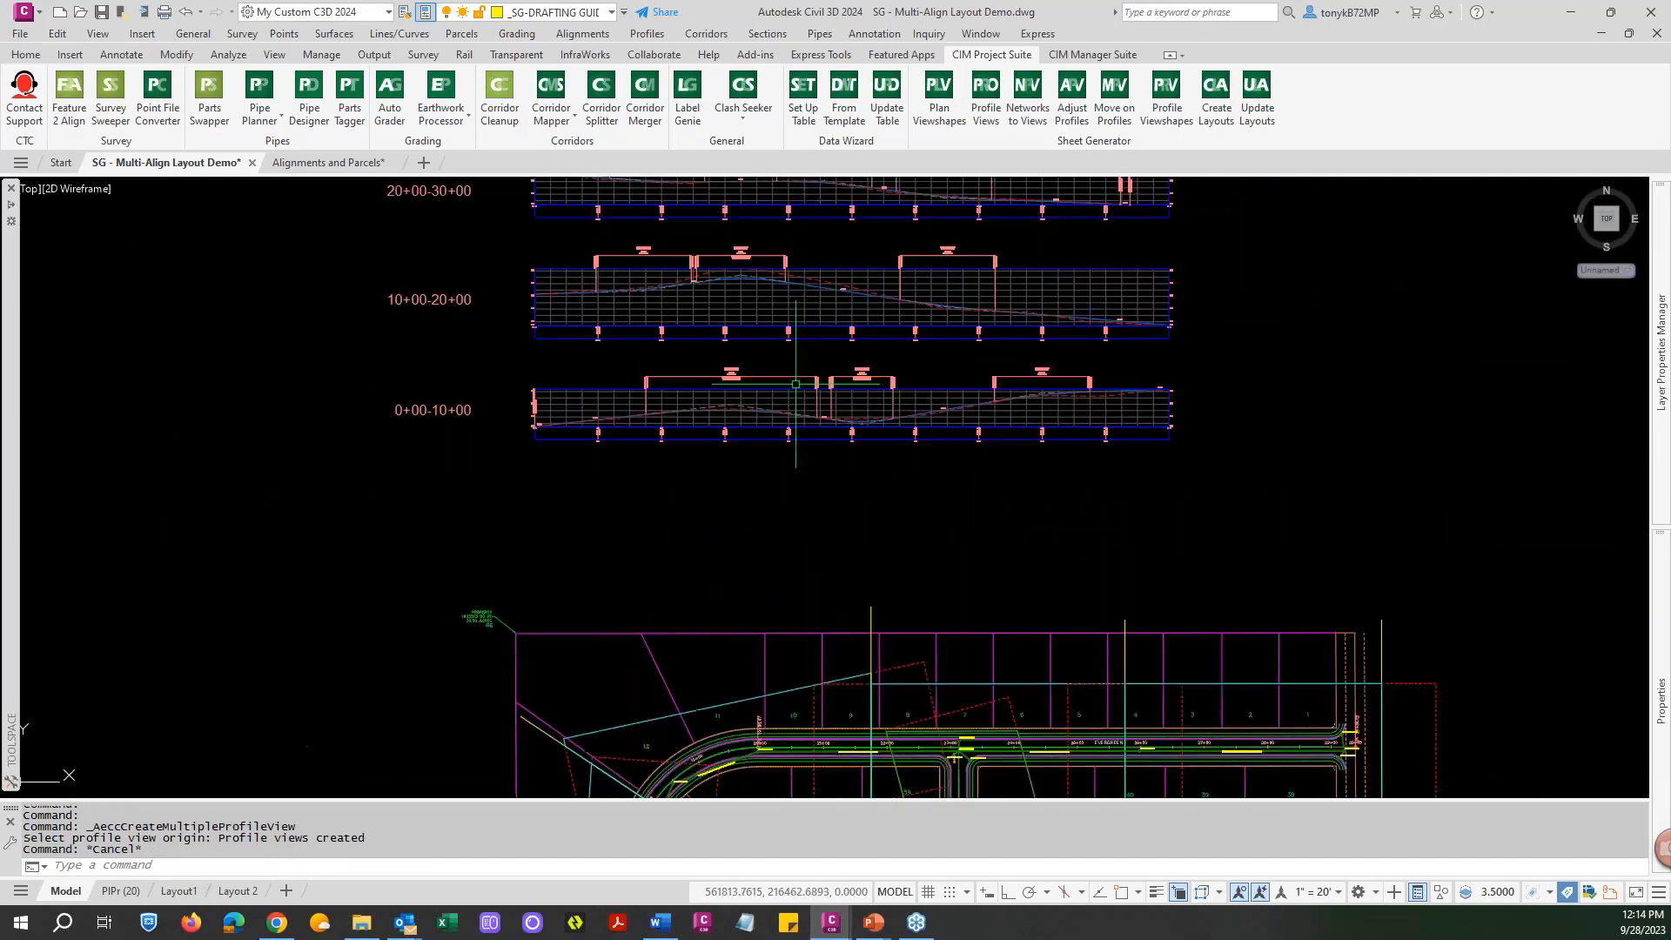
scroll(795, 383, "up", 6)
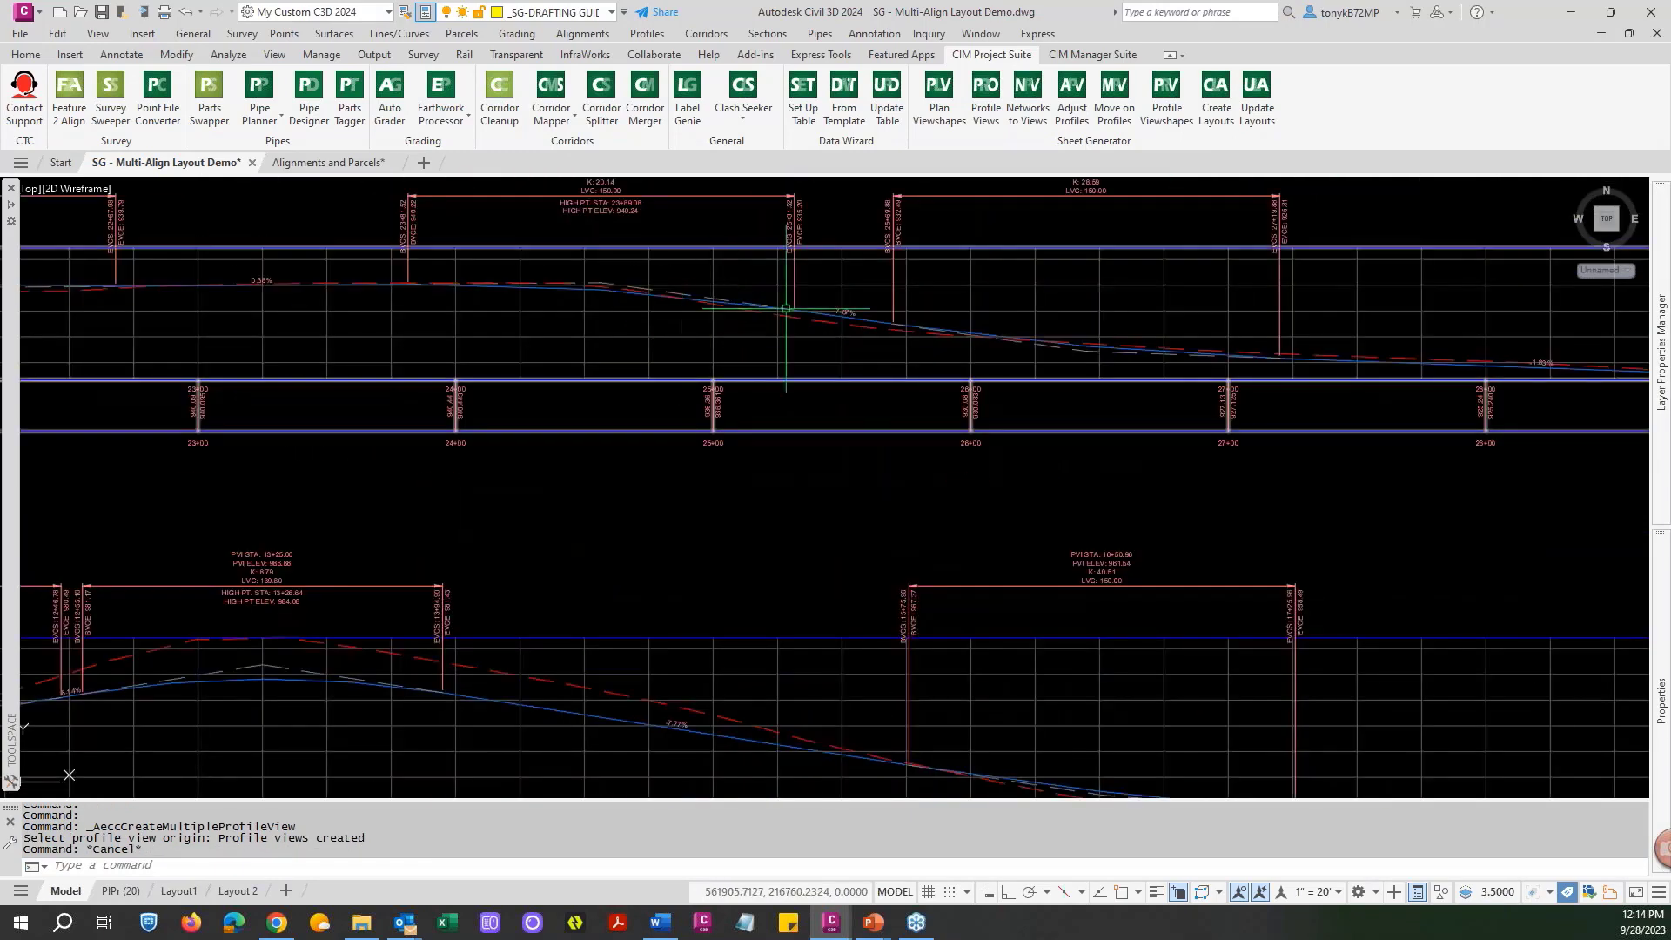
scroll(766, 358, "down", 4)
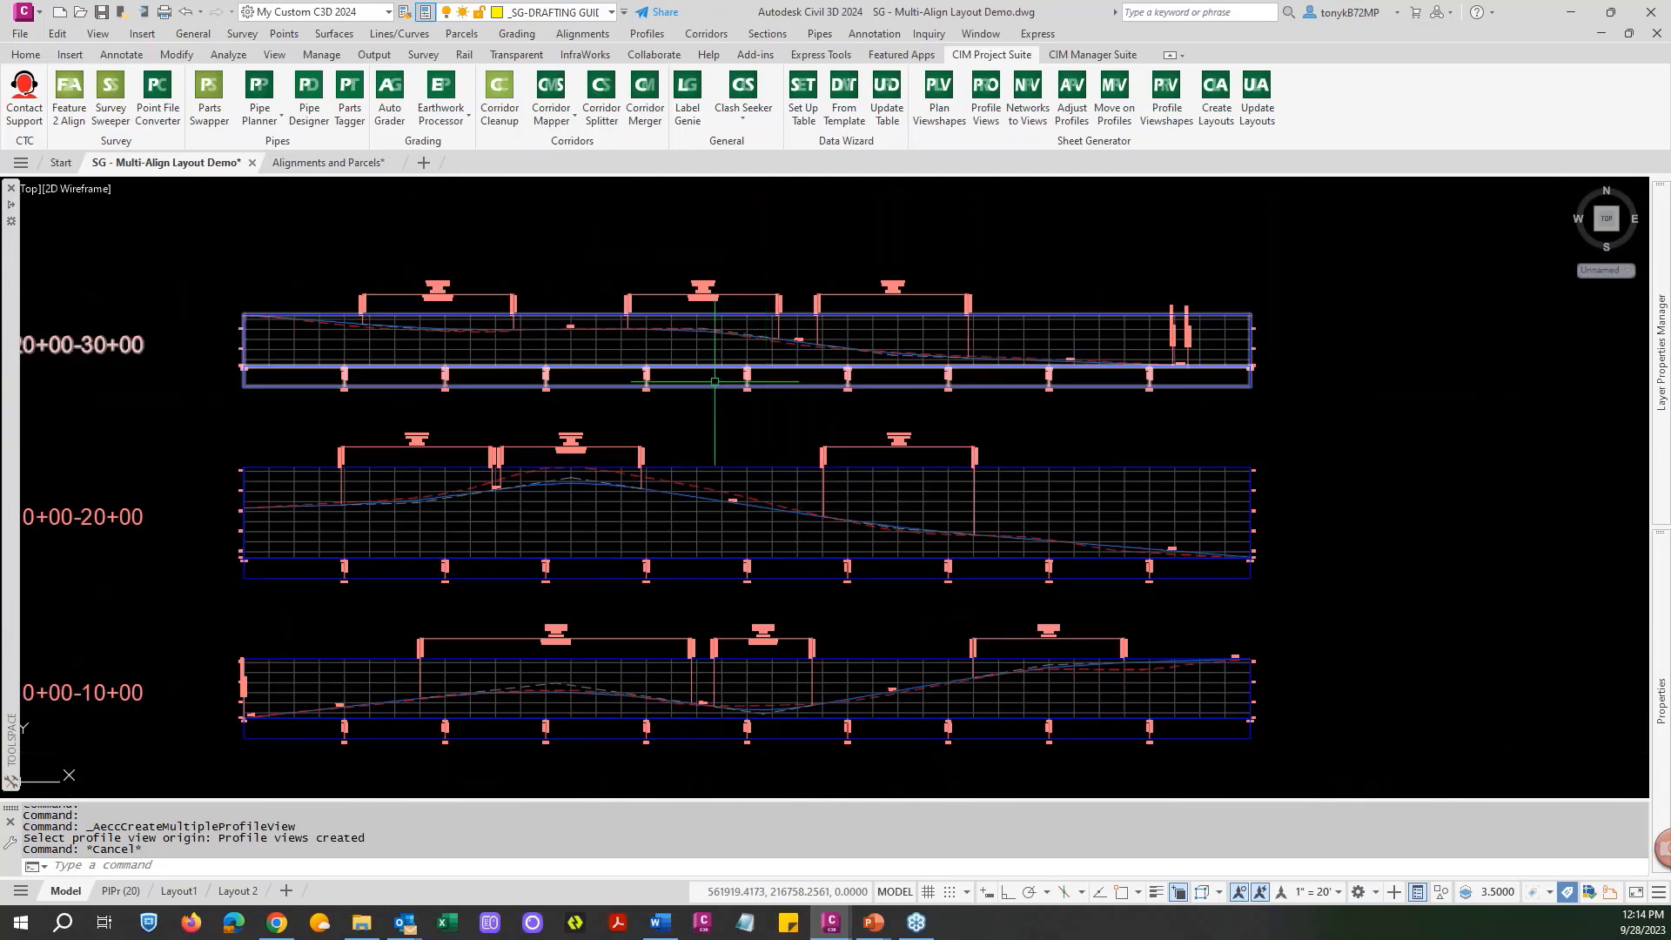
scroll(628, 390, "up", 4)
scroll(628, 390, "down", 8)
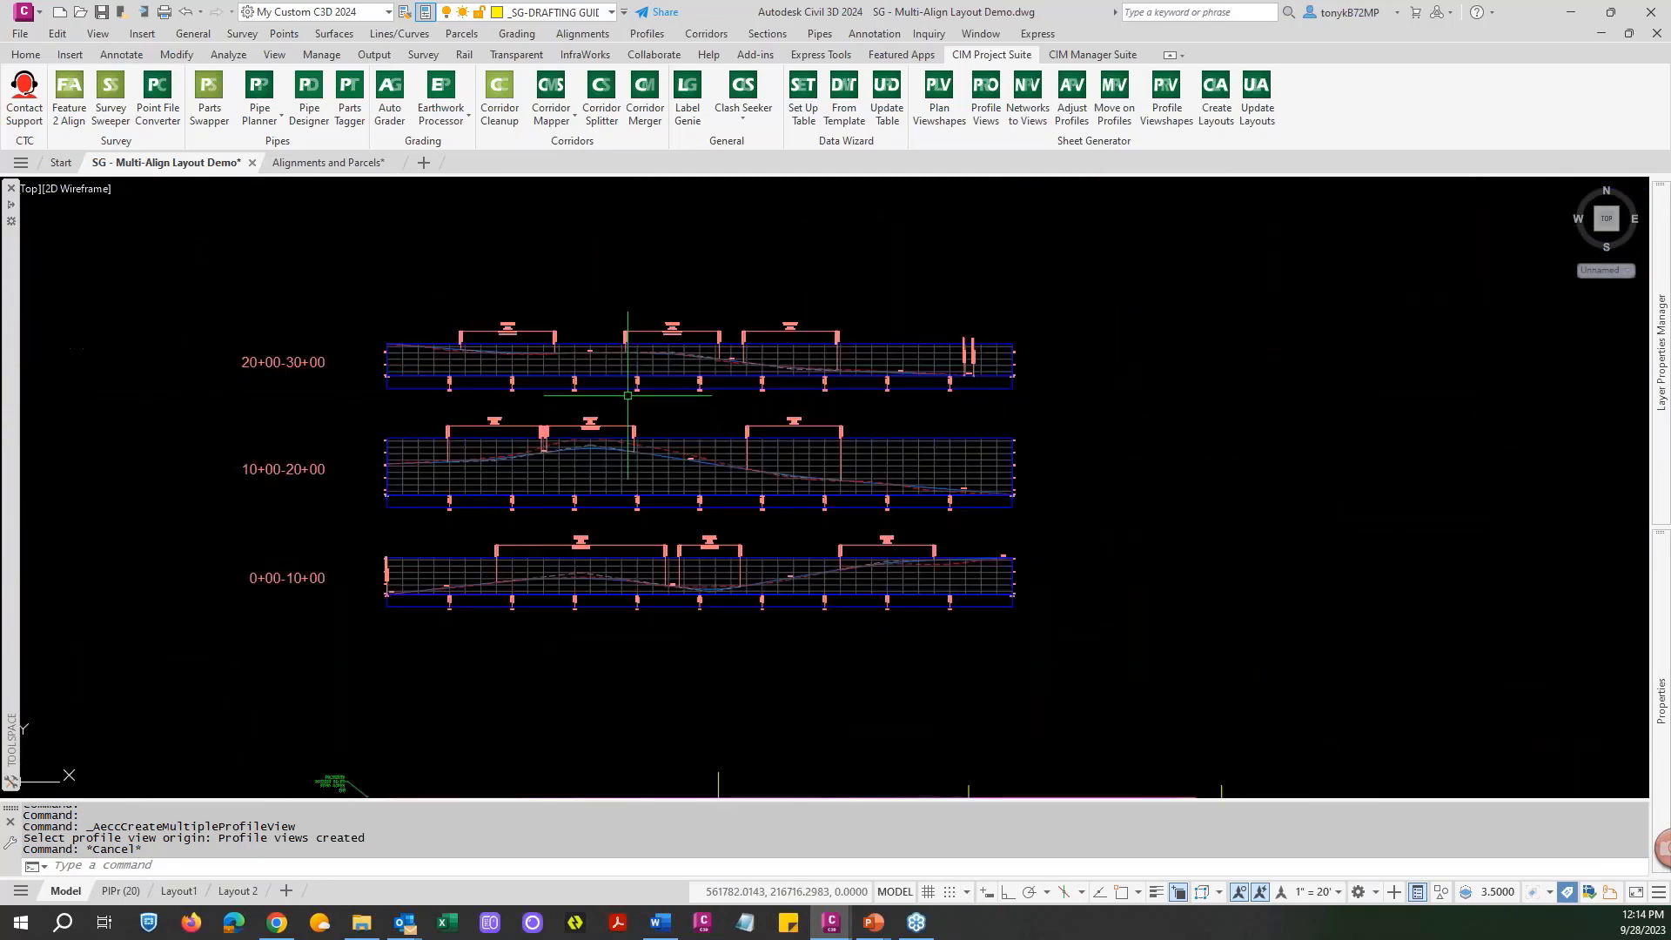
key("Escape")
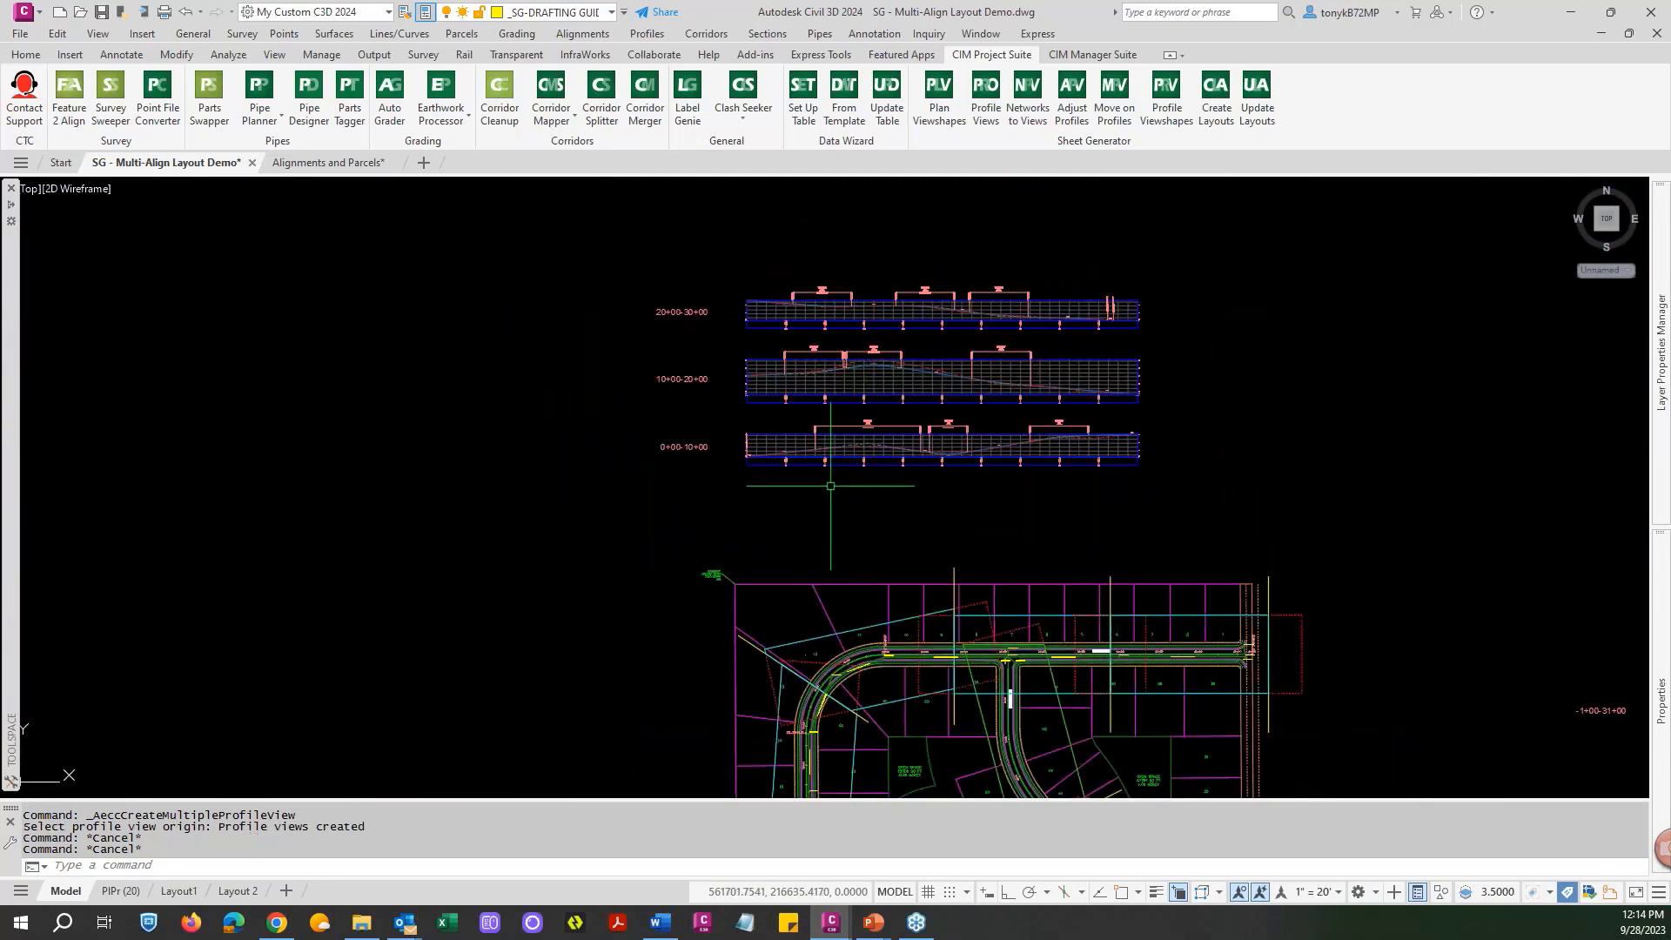
scroll(835, 487, "down", 3)
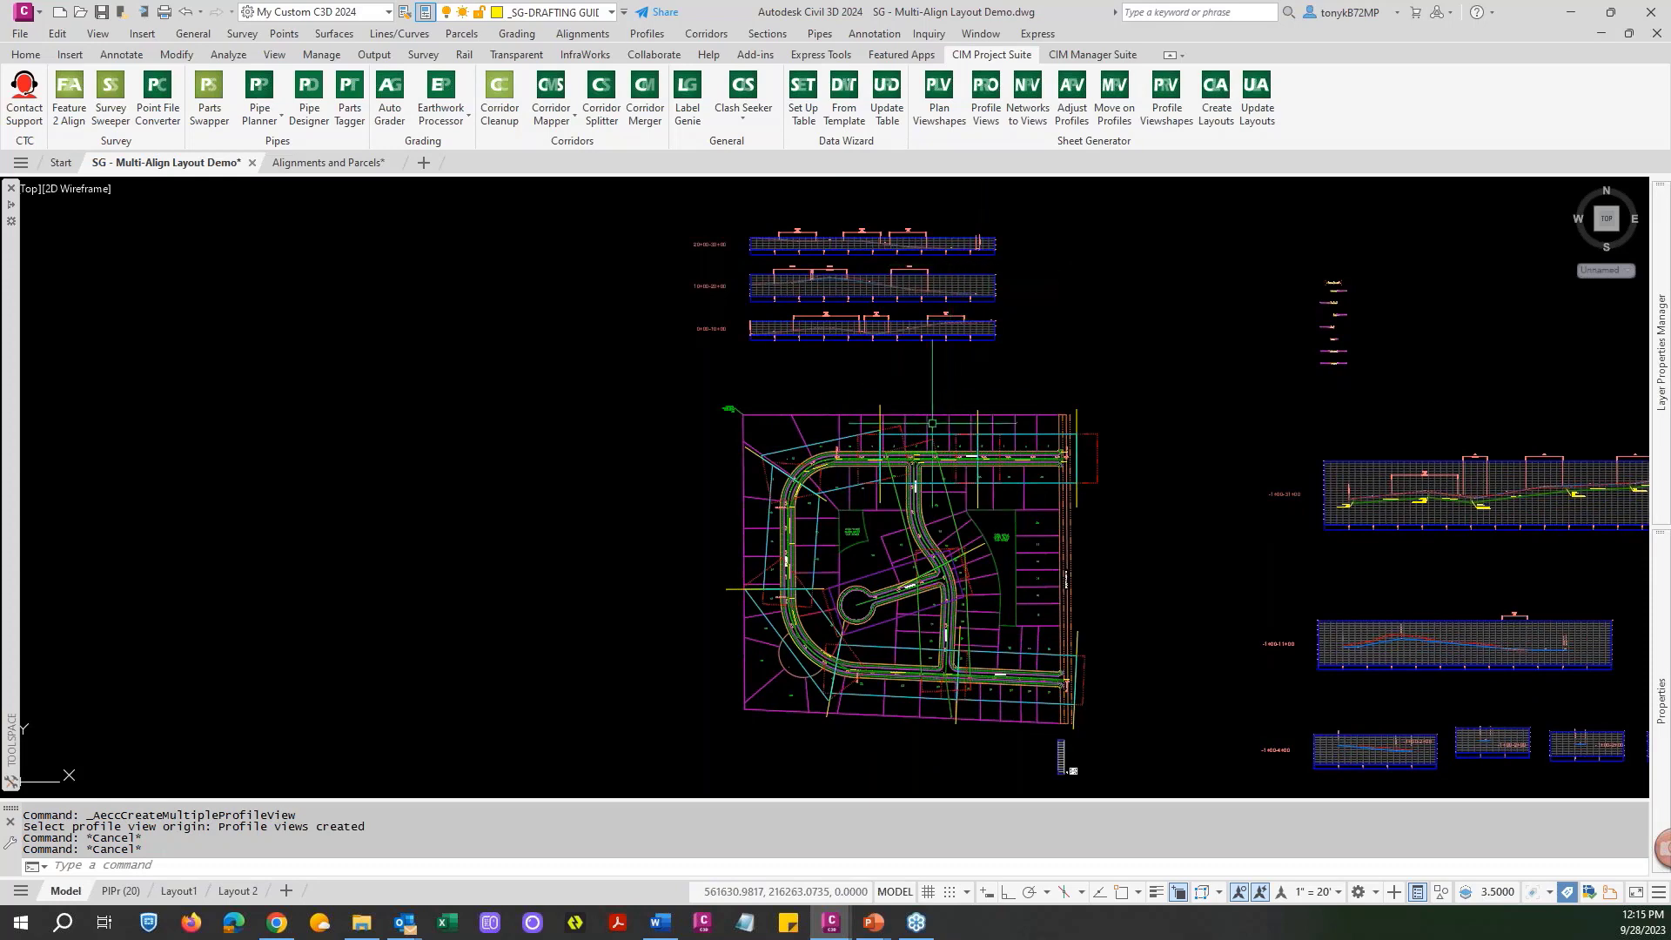
Check the matchline distance setting for Evergreen's plan viewshapes without applying anything, and inspect the viewshapes near the Manchester intersection.
left_click(940, 119)
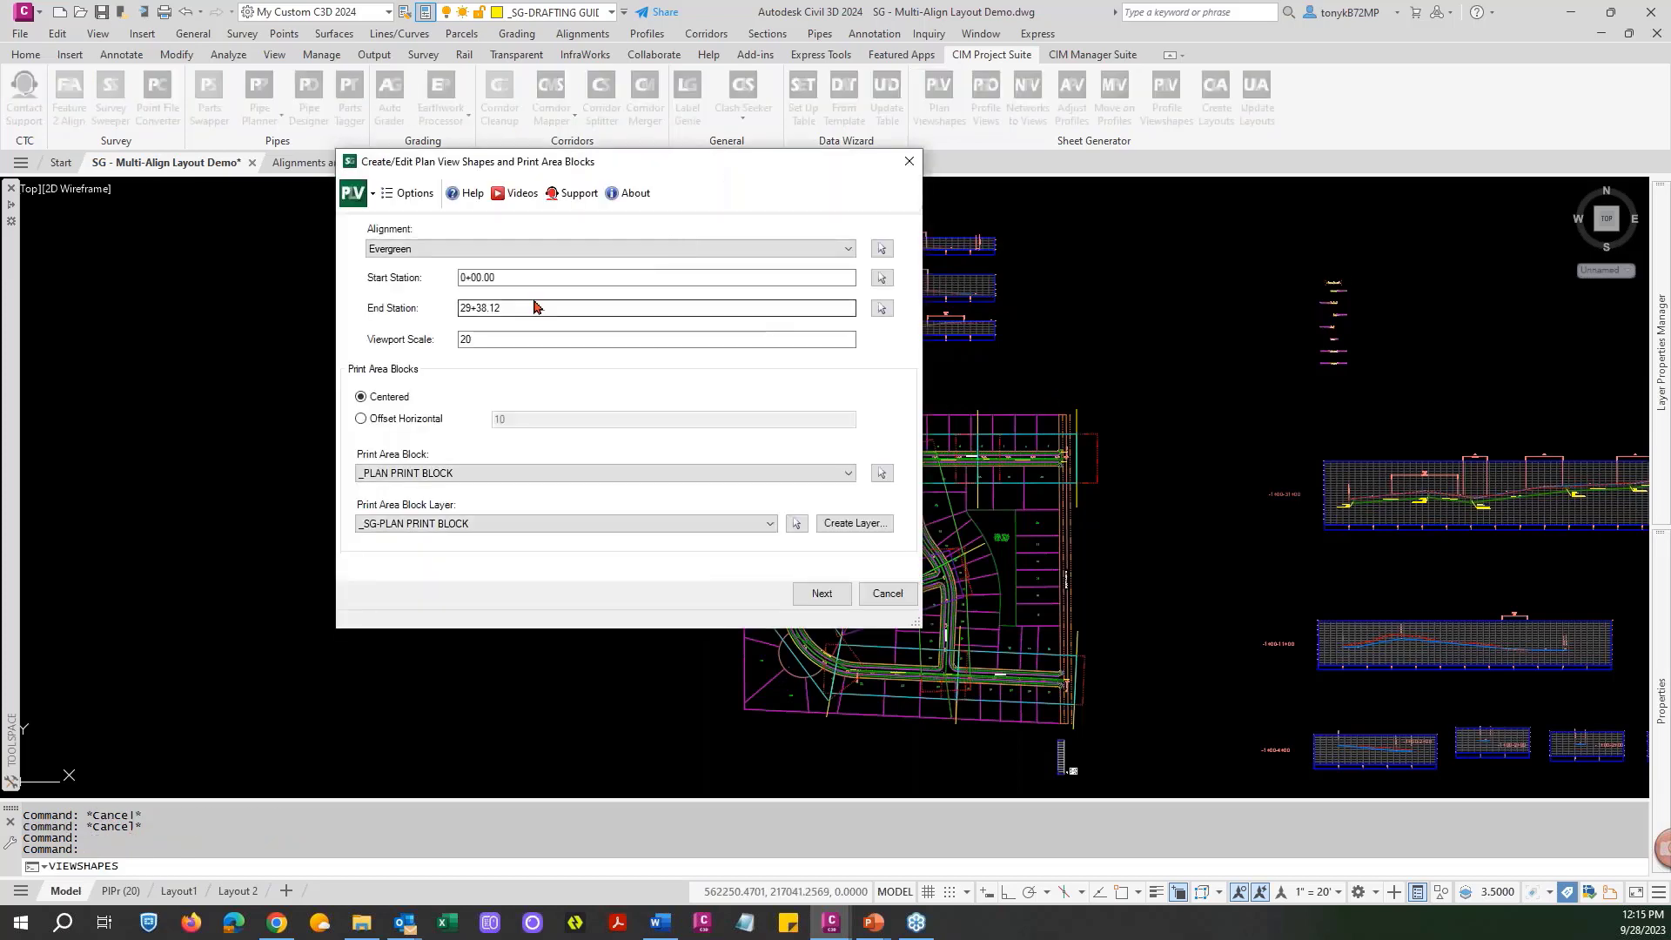
left_click(816, 595)
left_click(529, 269)
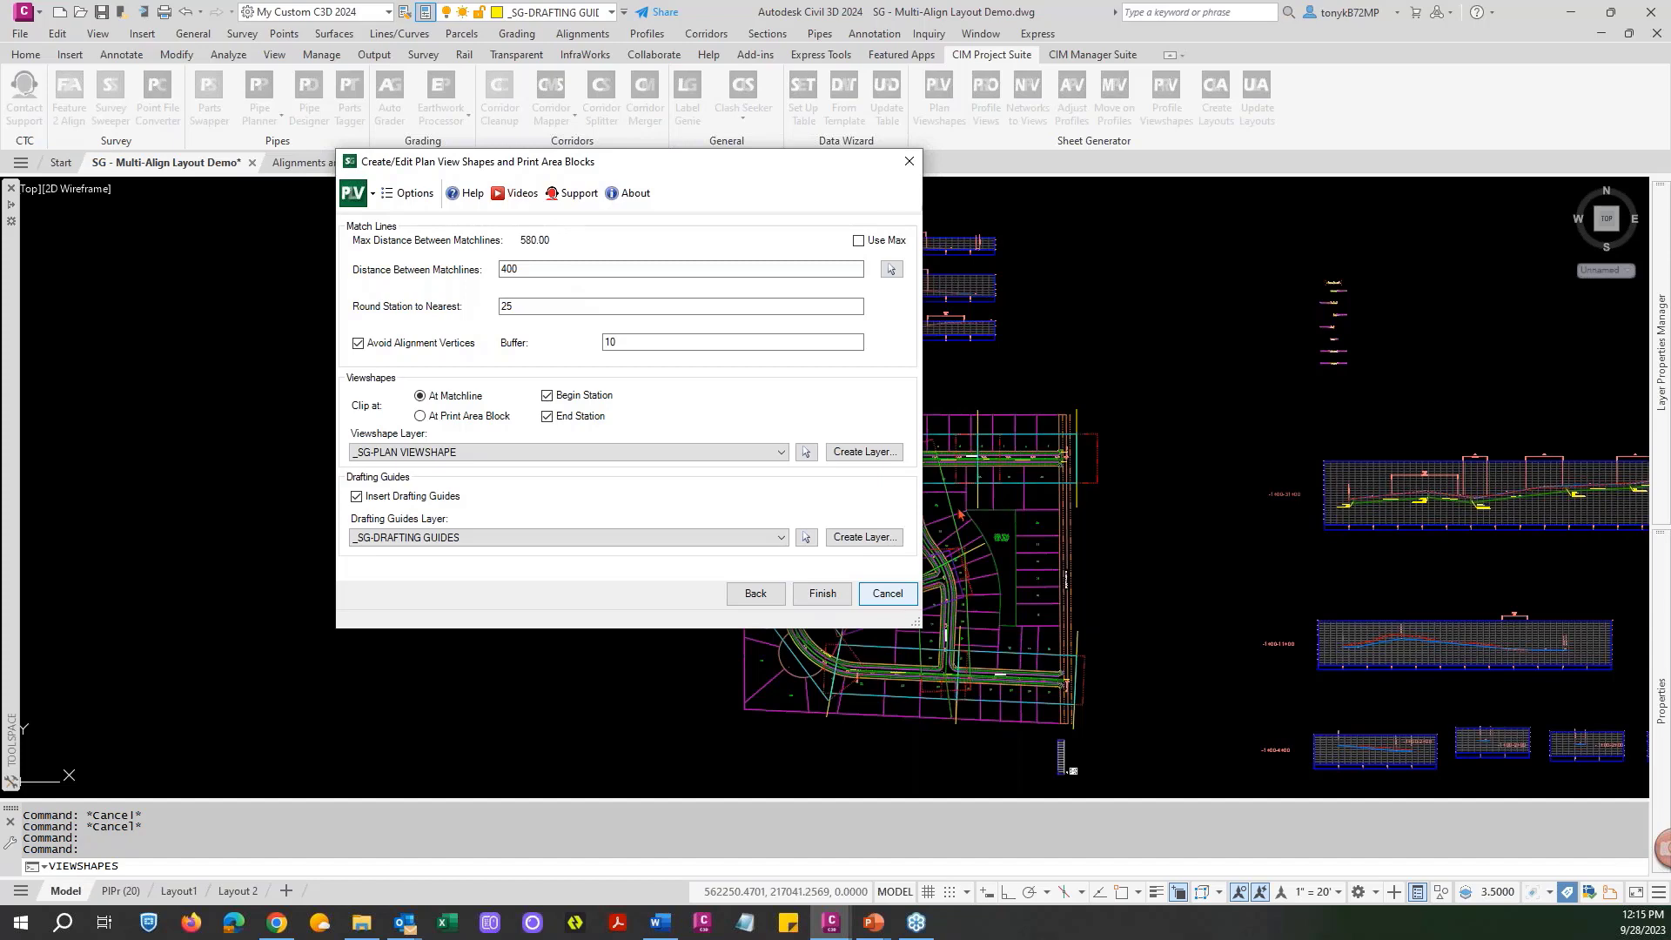
left_click(887, 592)
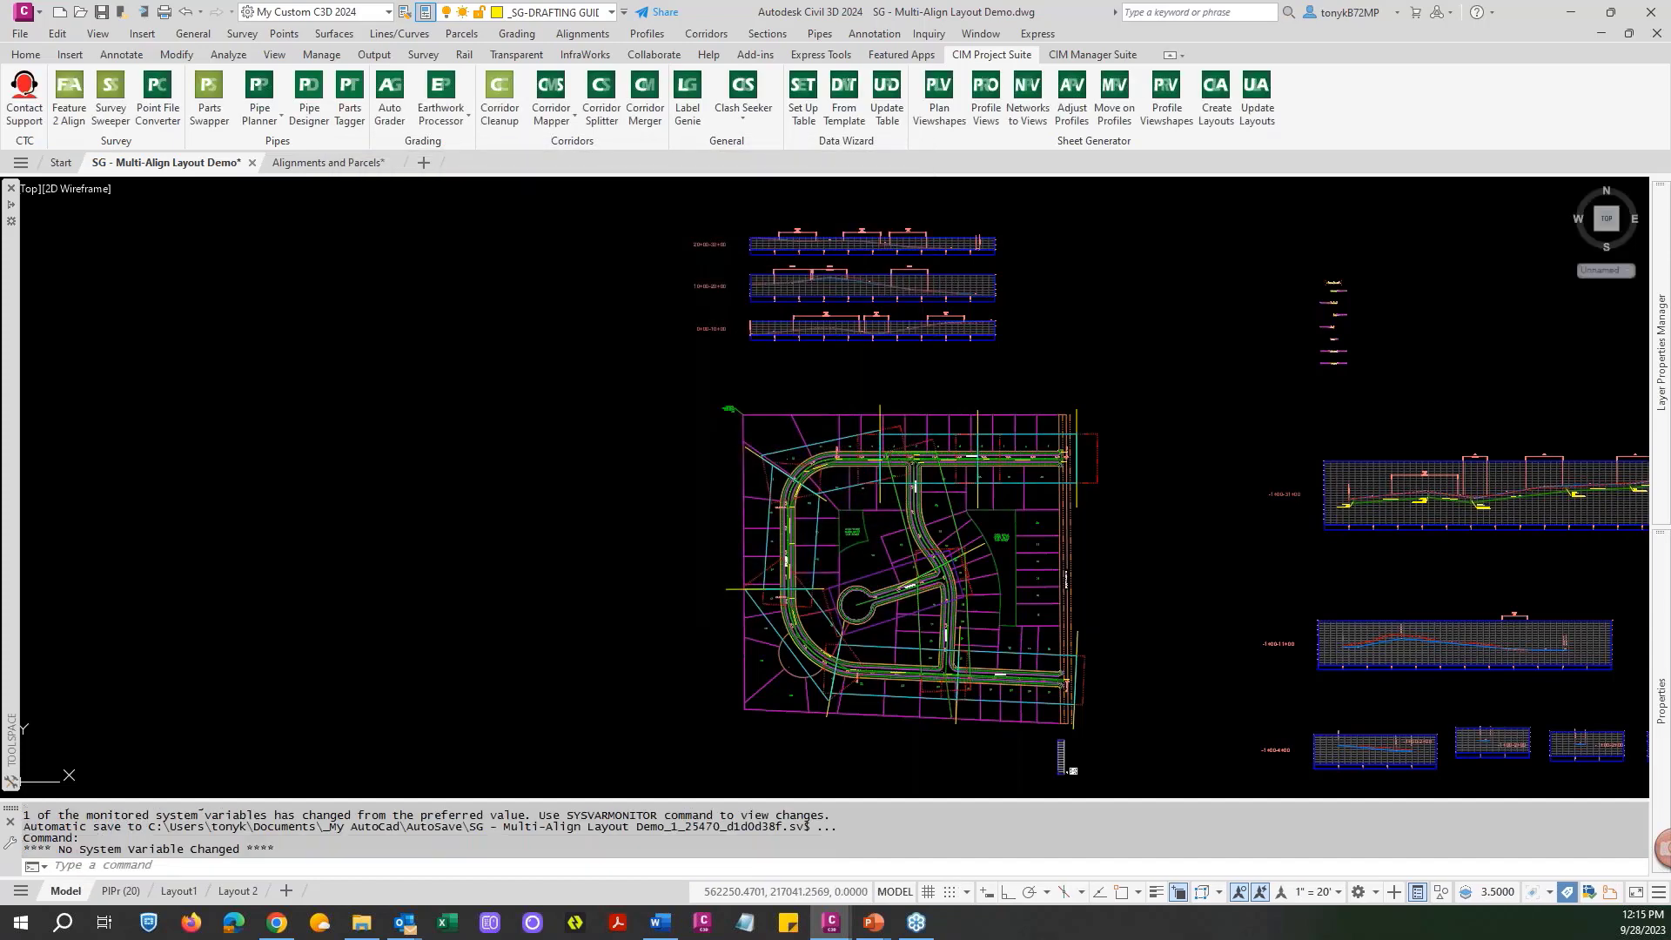
scroll(892, 452, "up", 4)
scroll(898, 448, "up", 7)
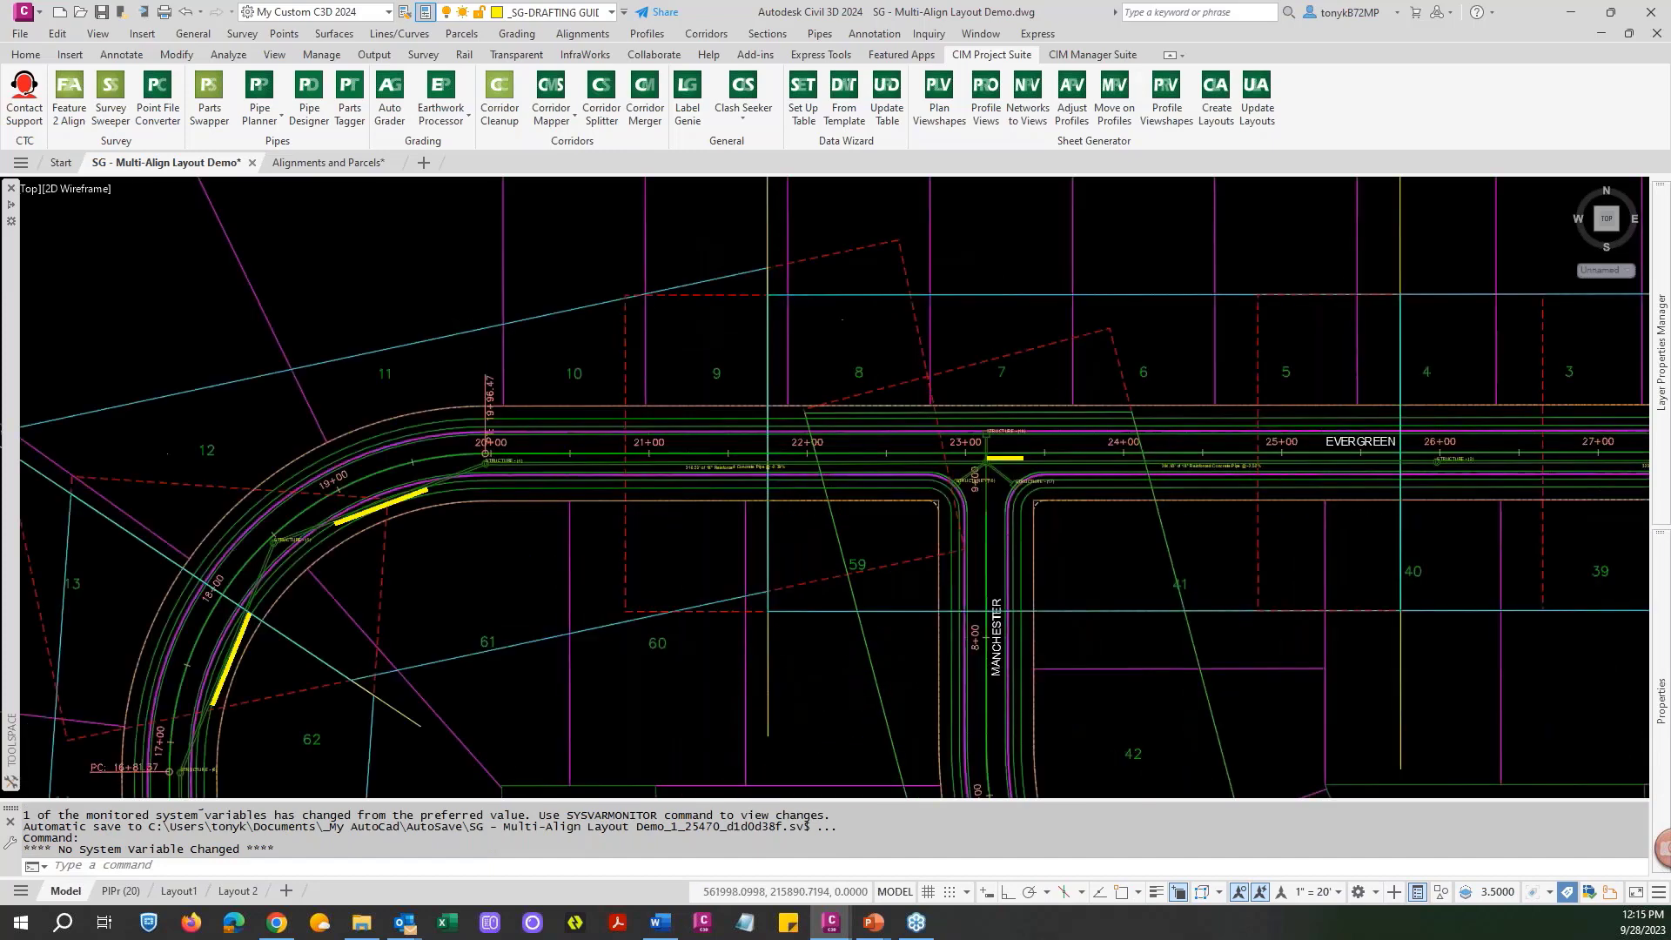
scroll(778, 417, "down", 5)
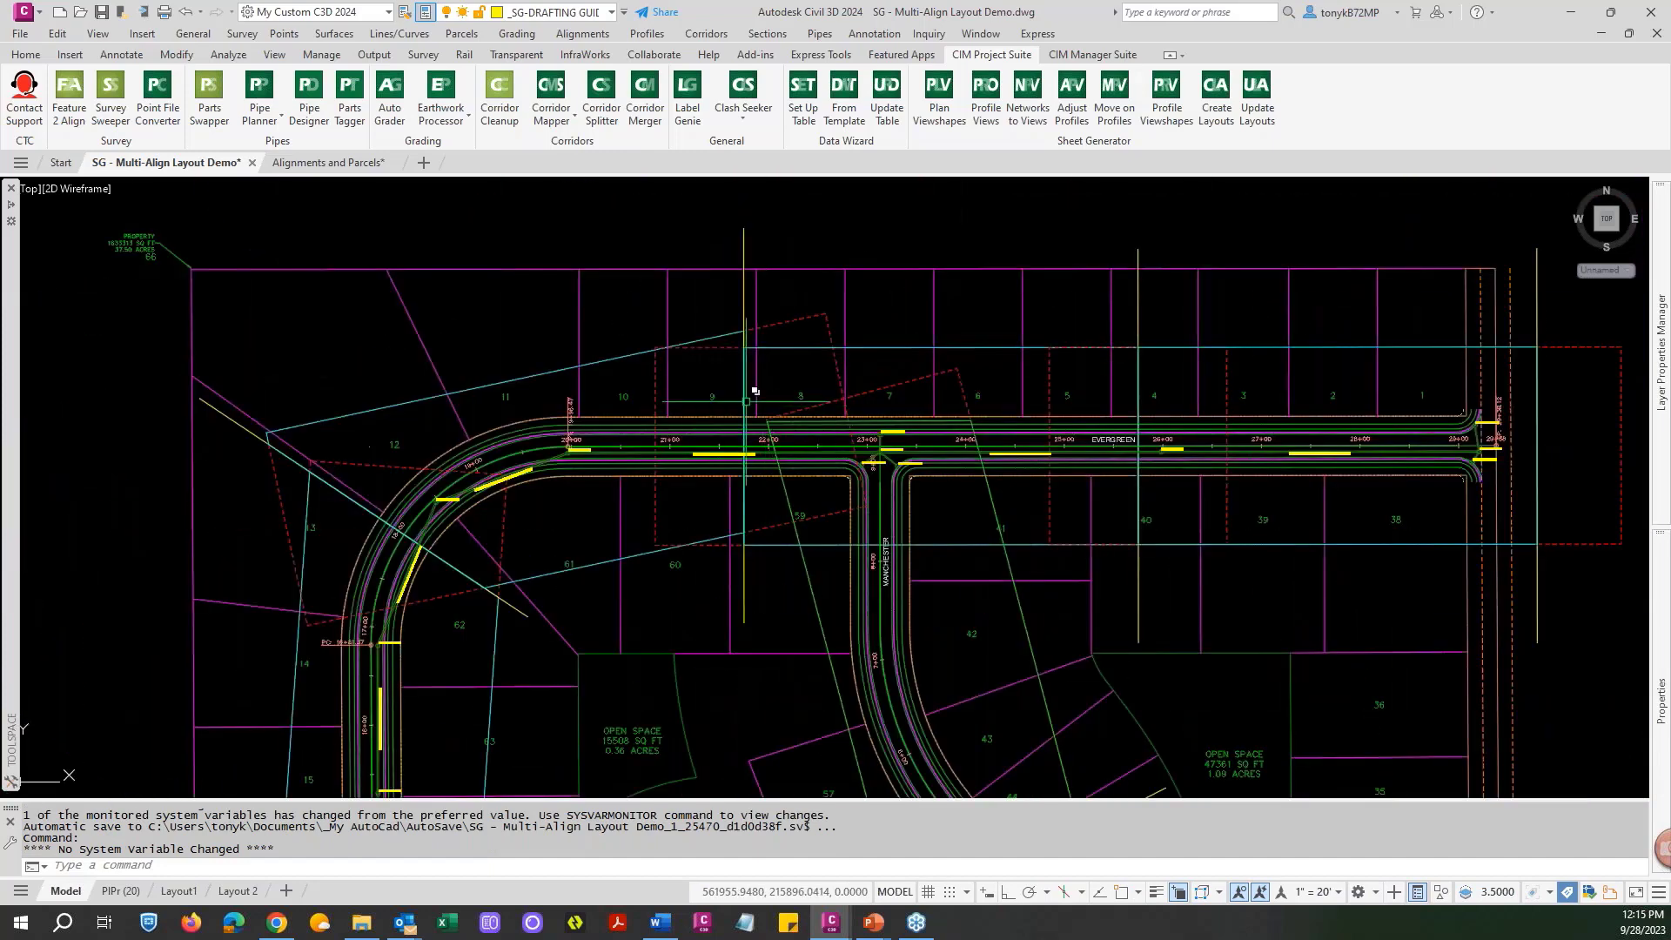
type("d")
key("Return")
type("nbea")
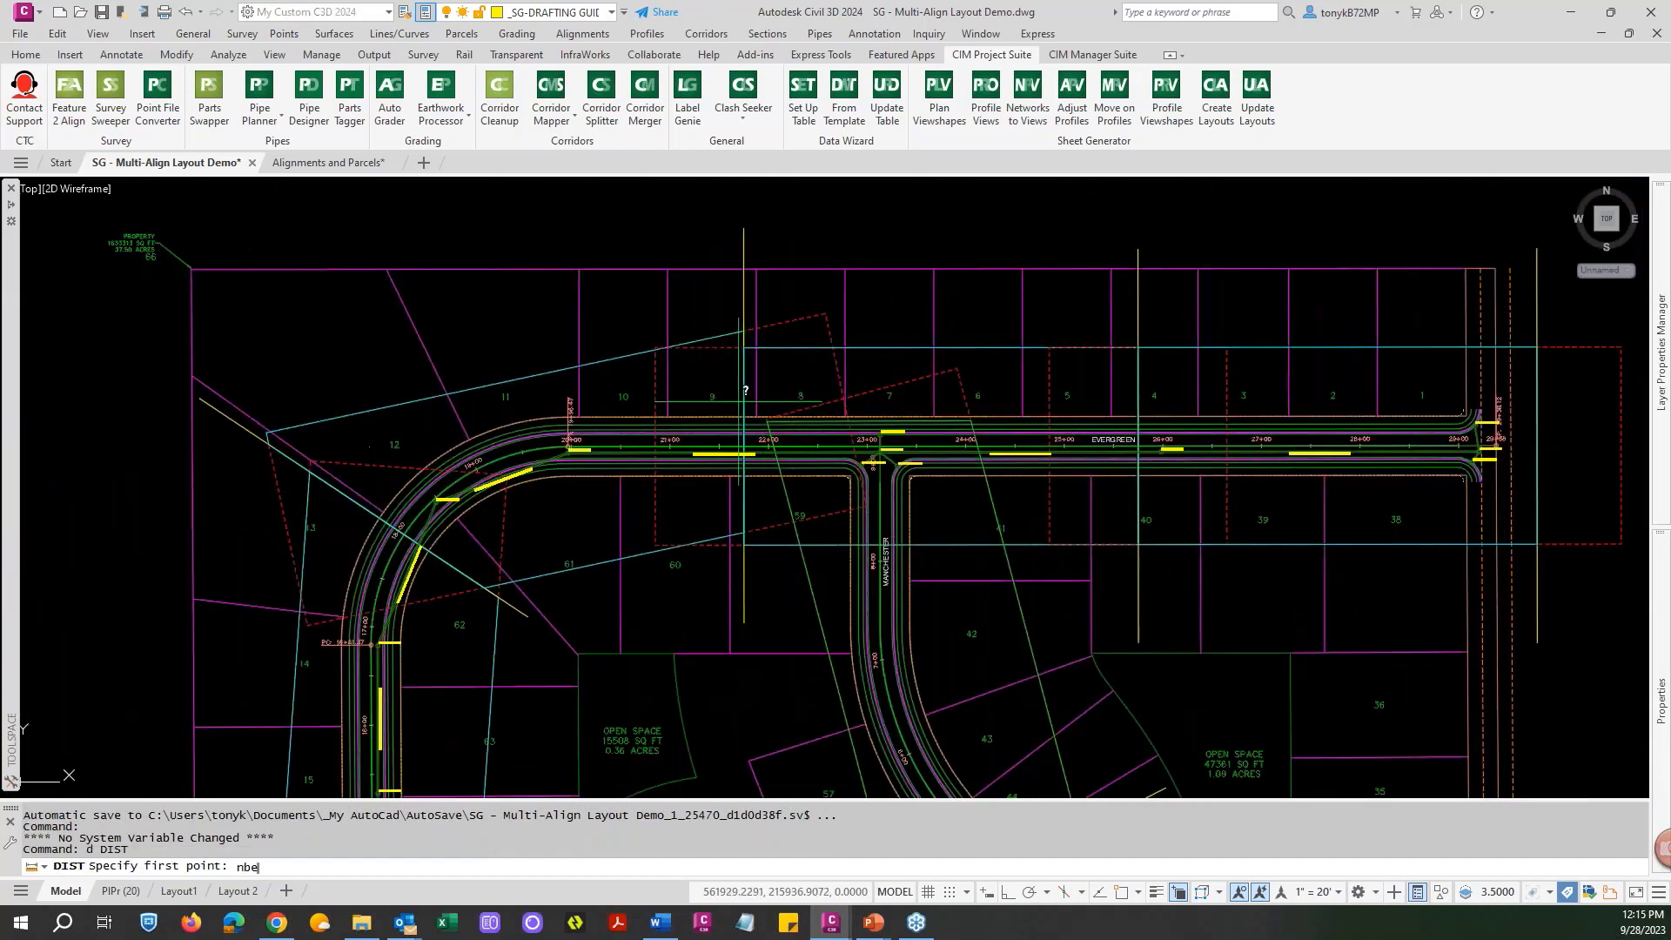
key("Return")
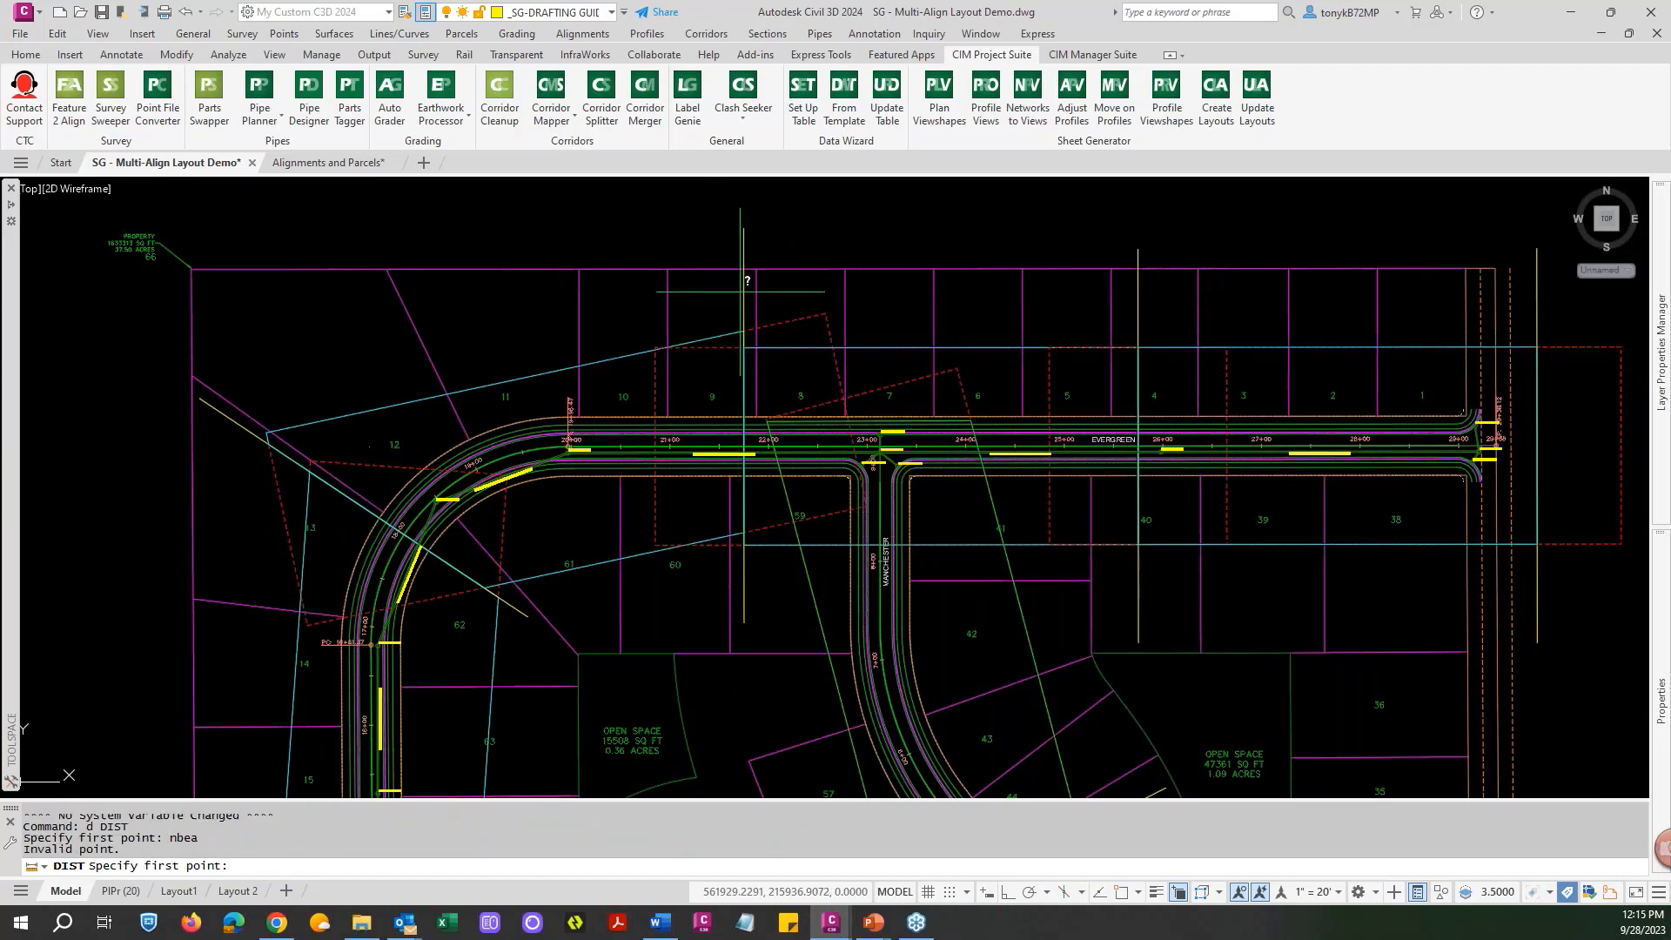
scroll(744, 281, "down", 5)
key("Escape")
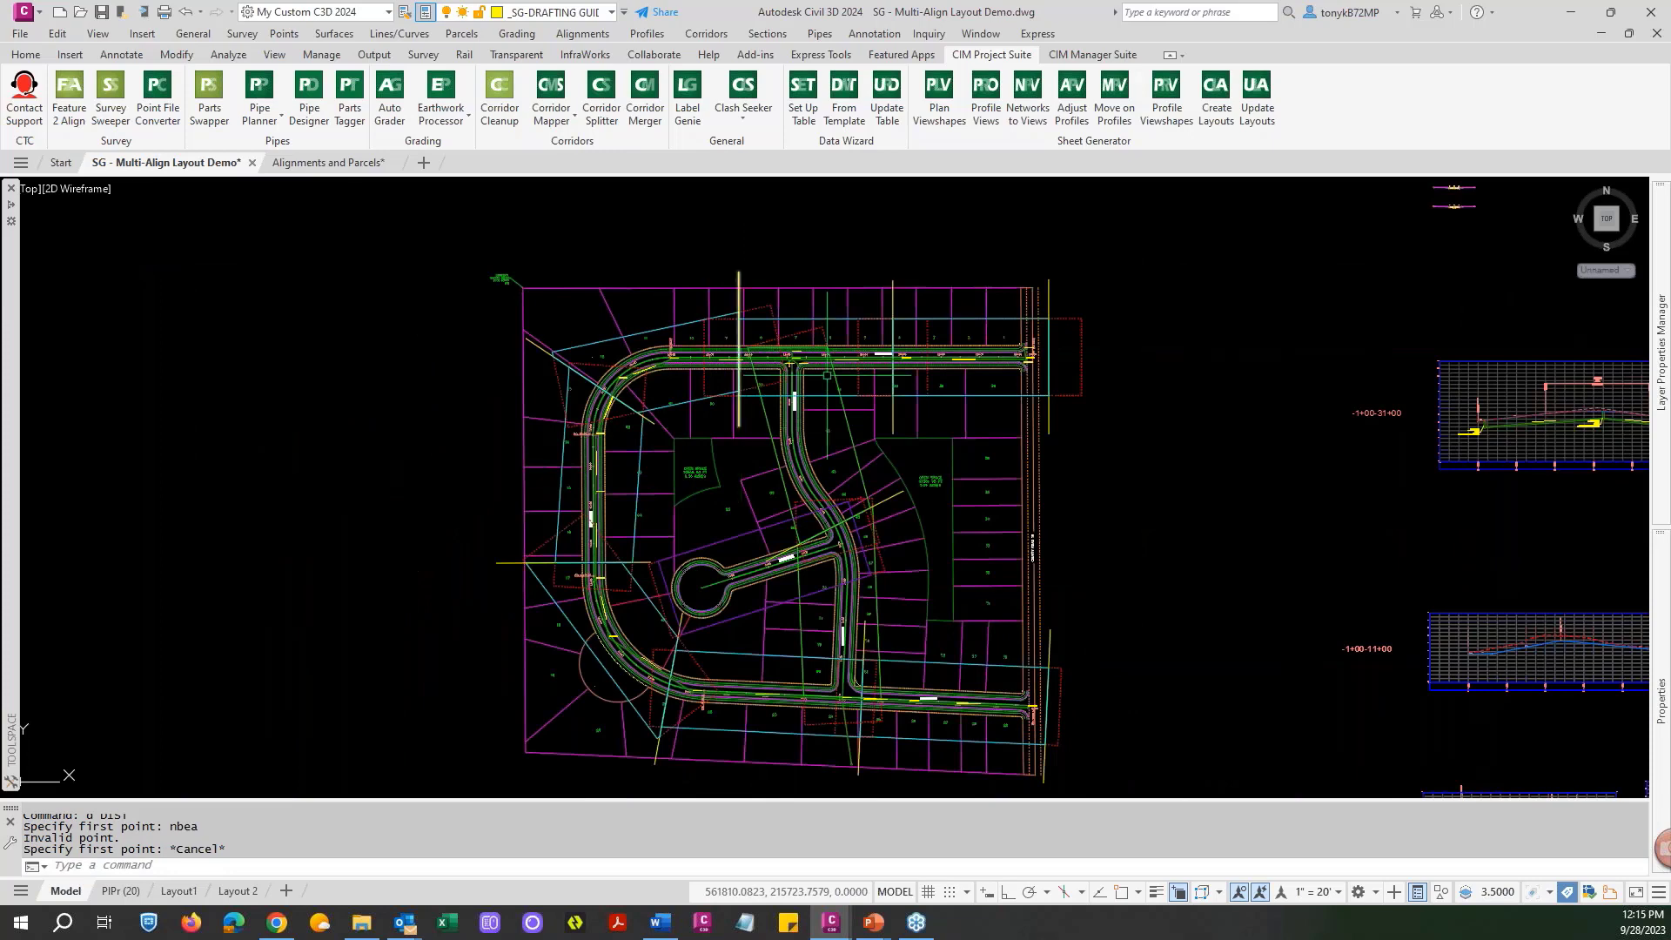
key("Escape")
Measure the perpendicular distance between the two easternmost matchlines along Evergreen.
scroll(910, 303, "up", 4)
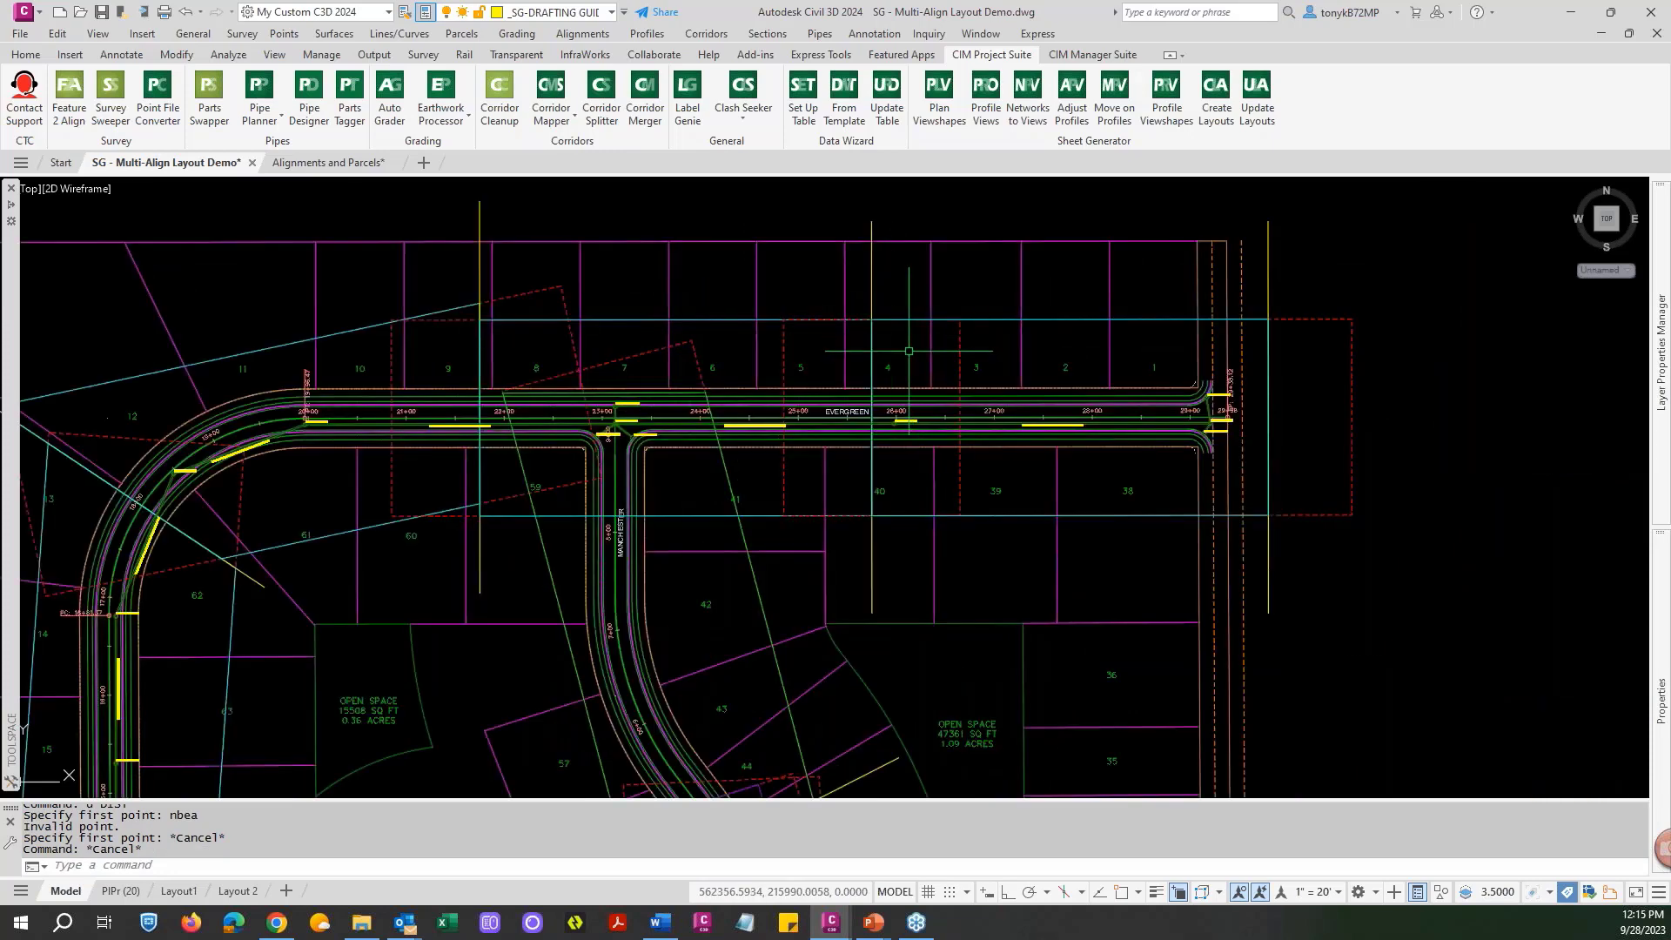
type("d")
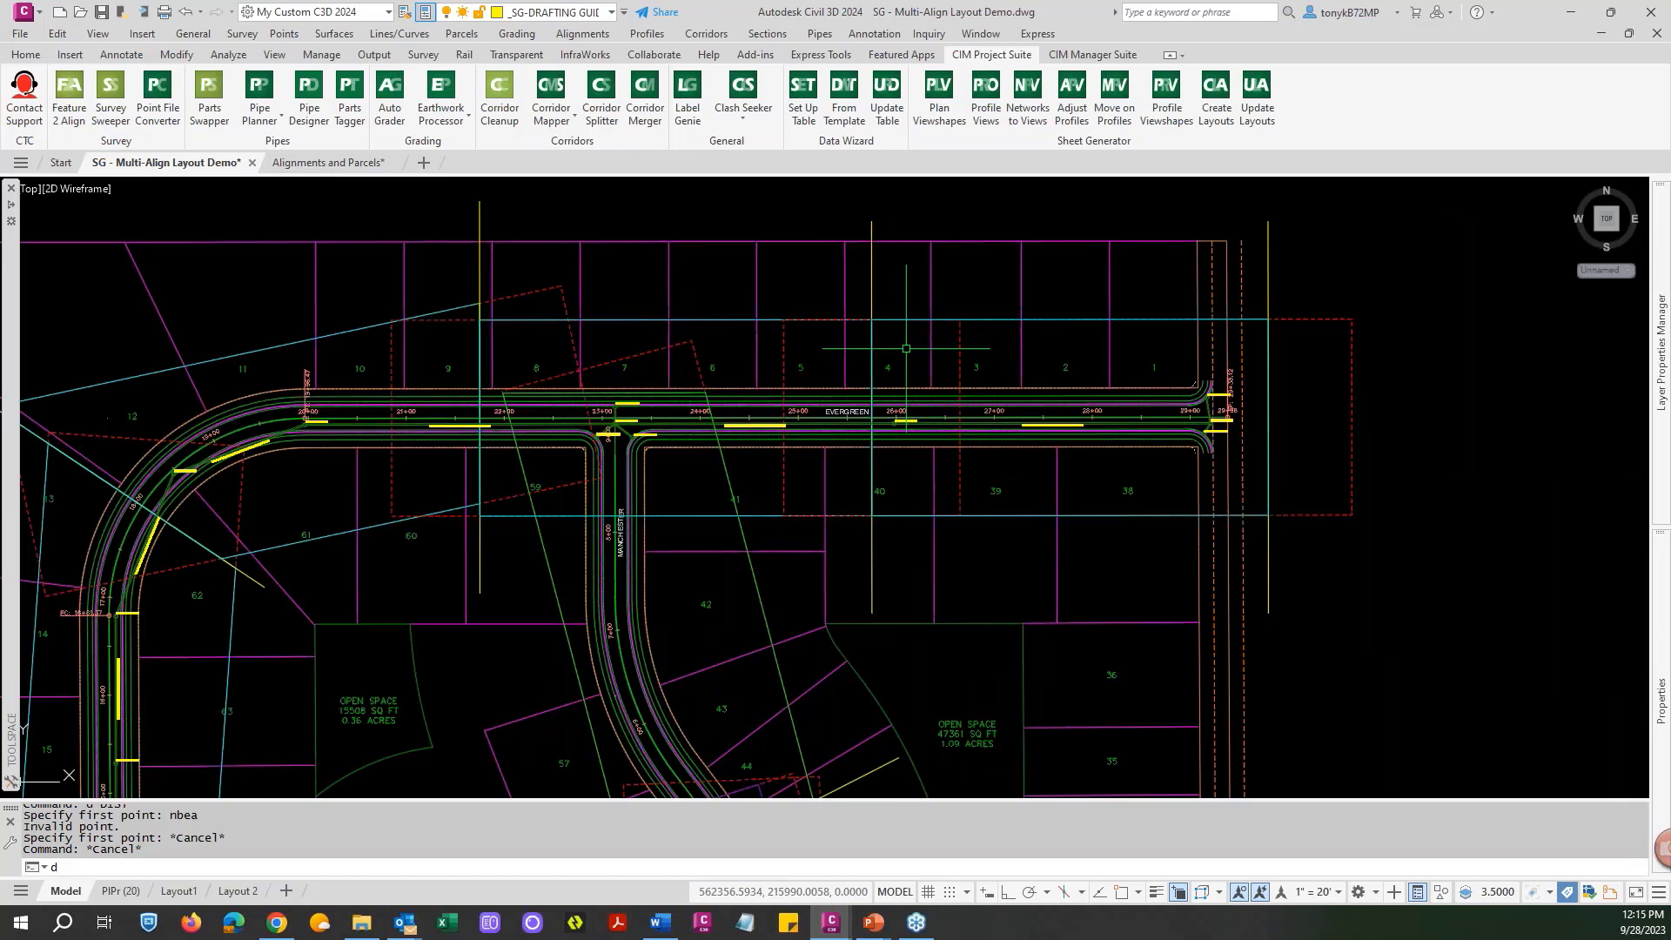
key("Return")
type("nea to")
key("Return")
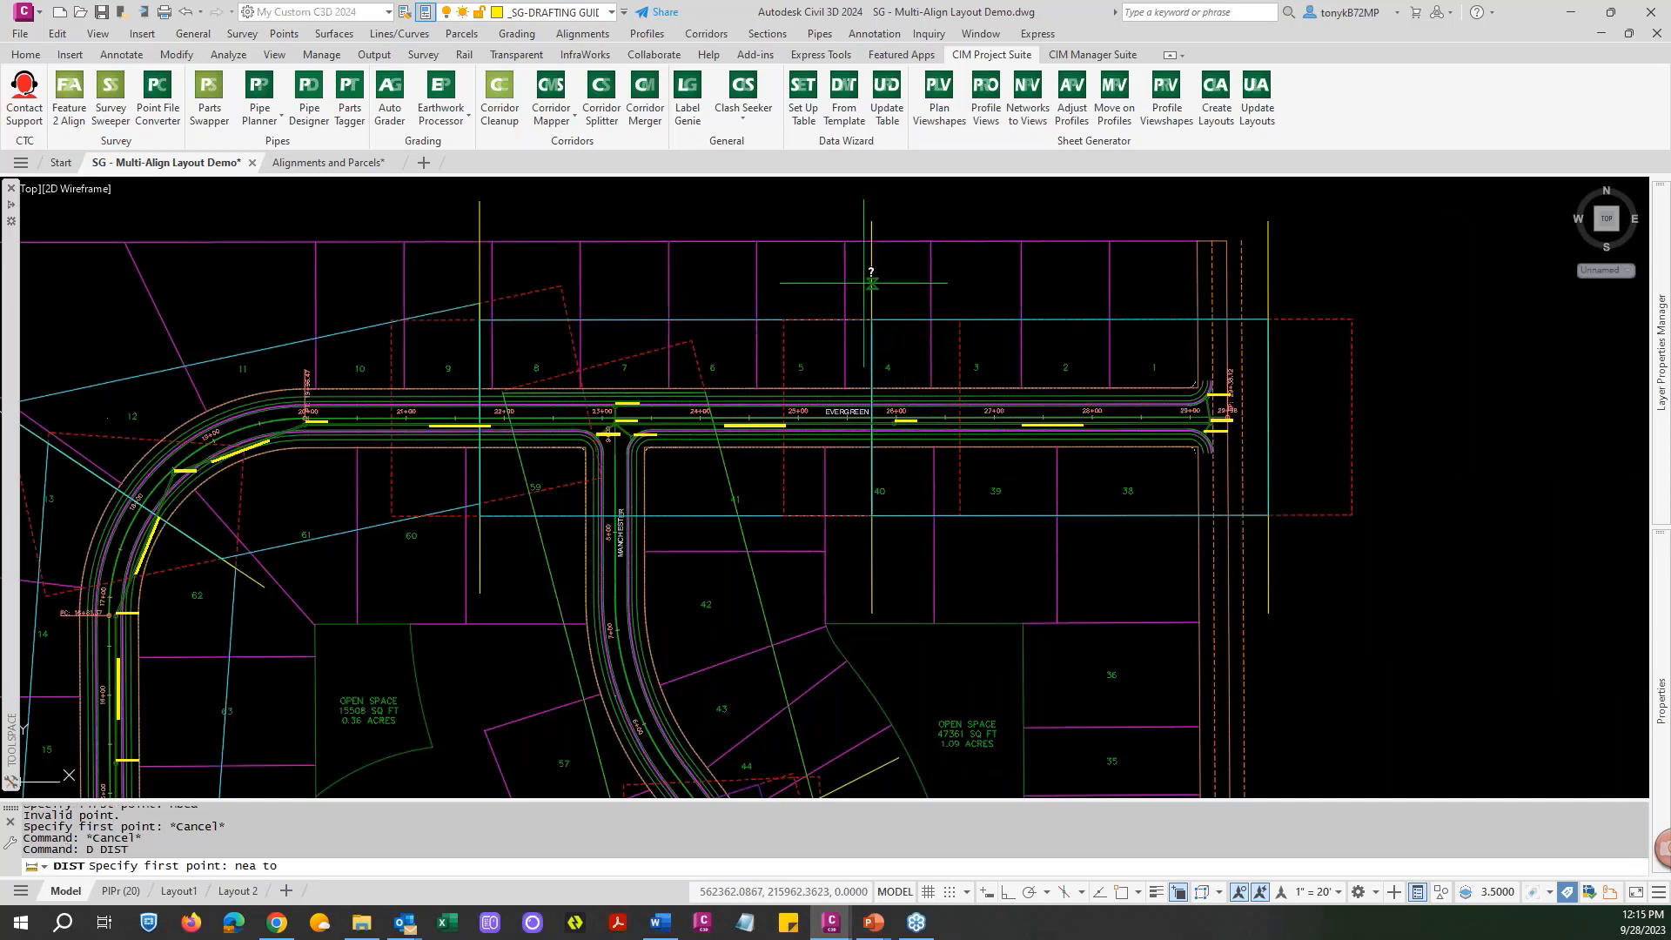
left_click(864, 283)
type("per")
key("Return")
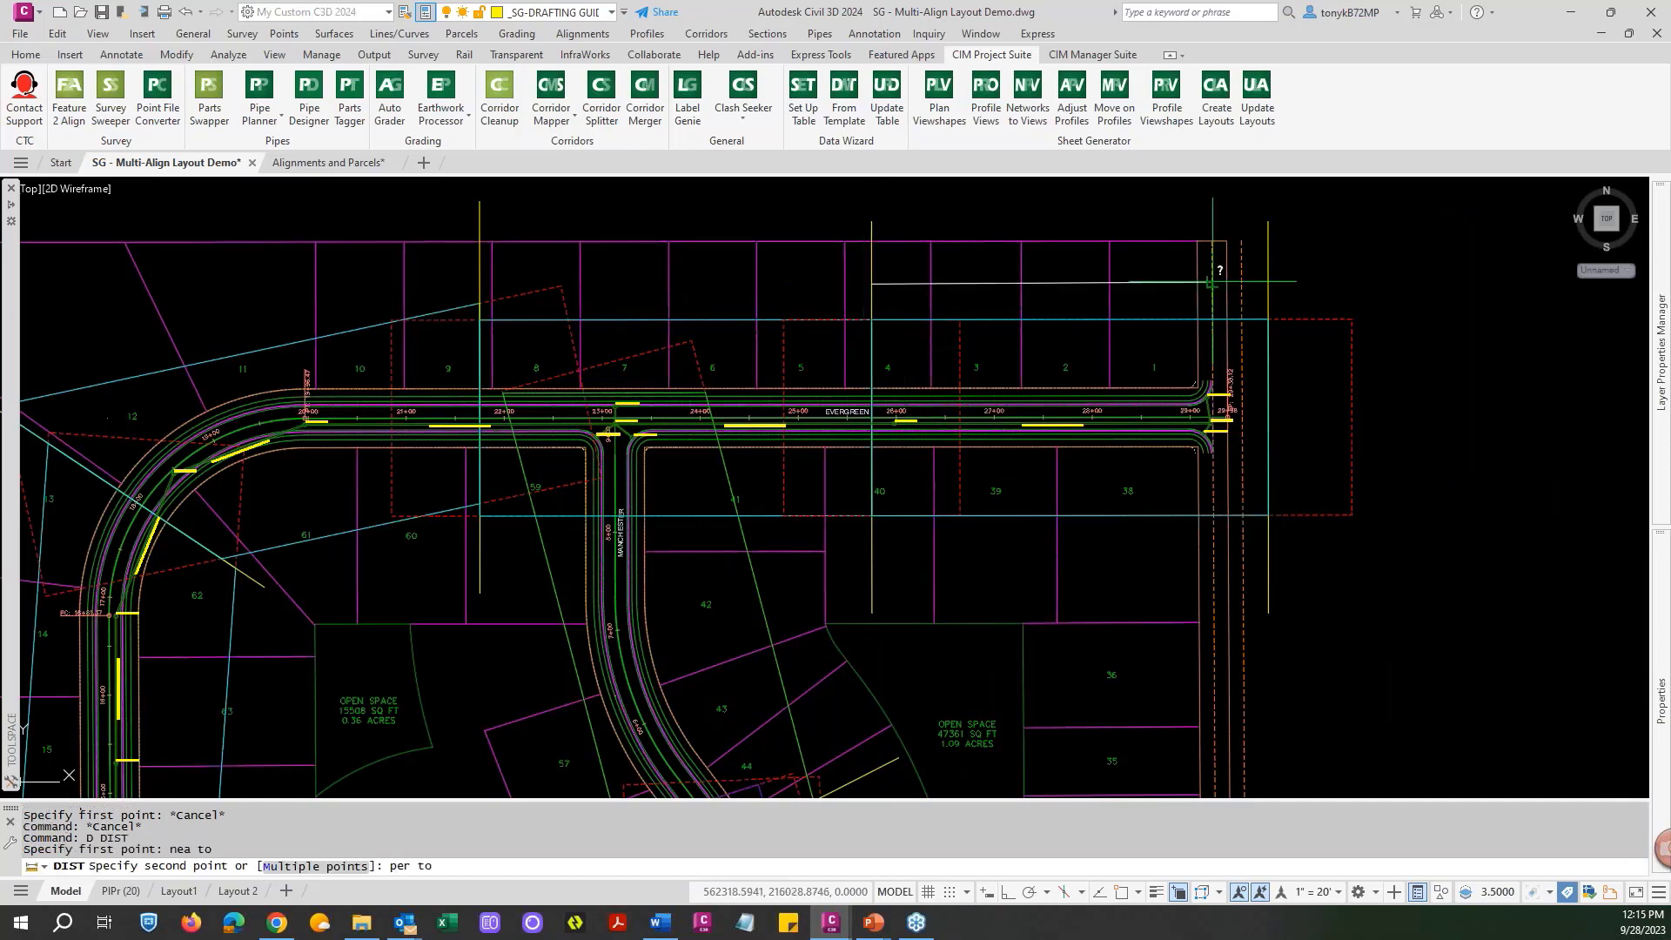
left_click(1267, 283)
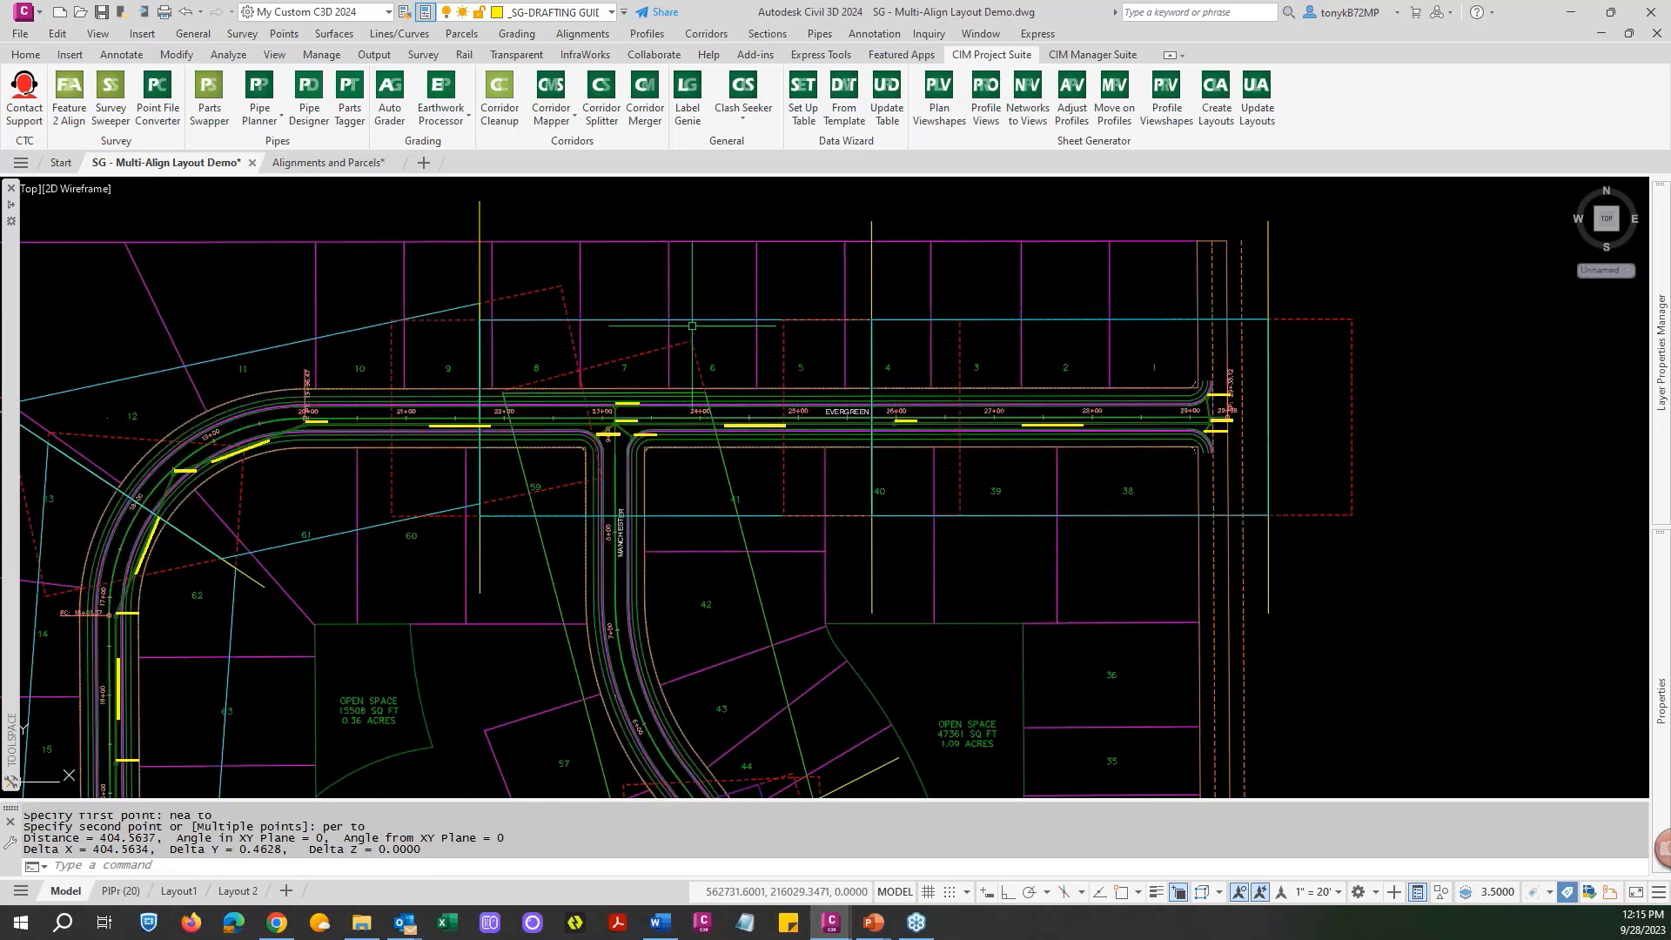
key("Escape")
key("Escape")
Start creating multiple profile views for the Evergreen alignment, with an automatic station range and each view 400 feet long.
scroll(701, 319, "down", 4)
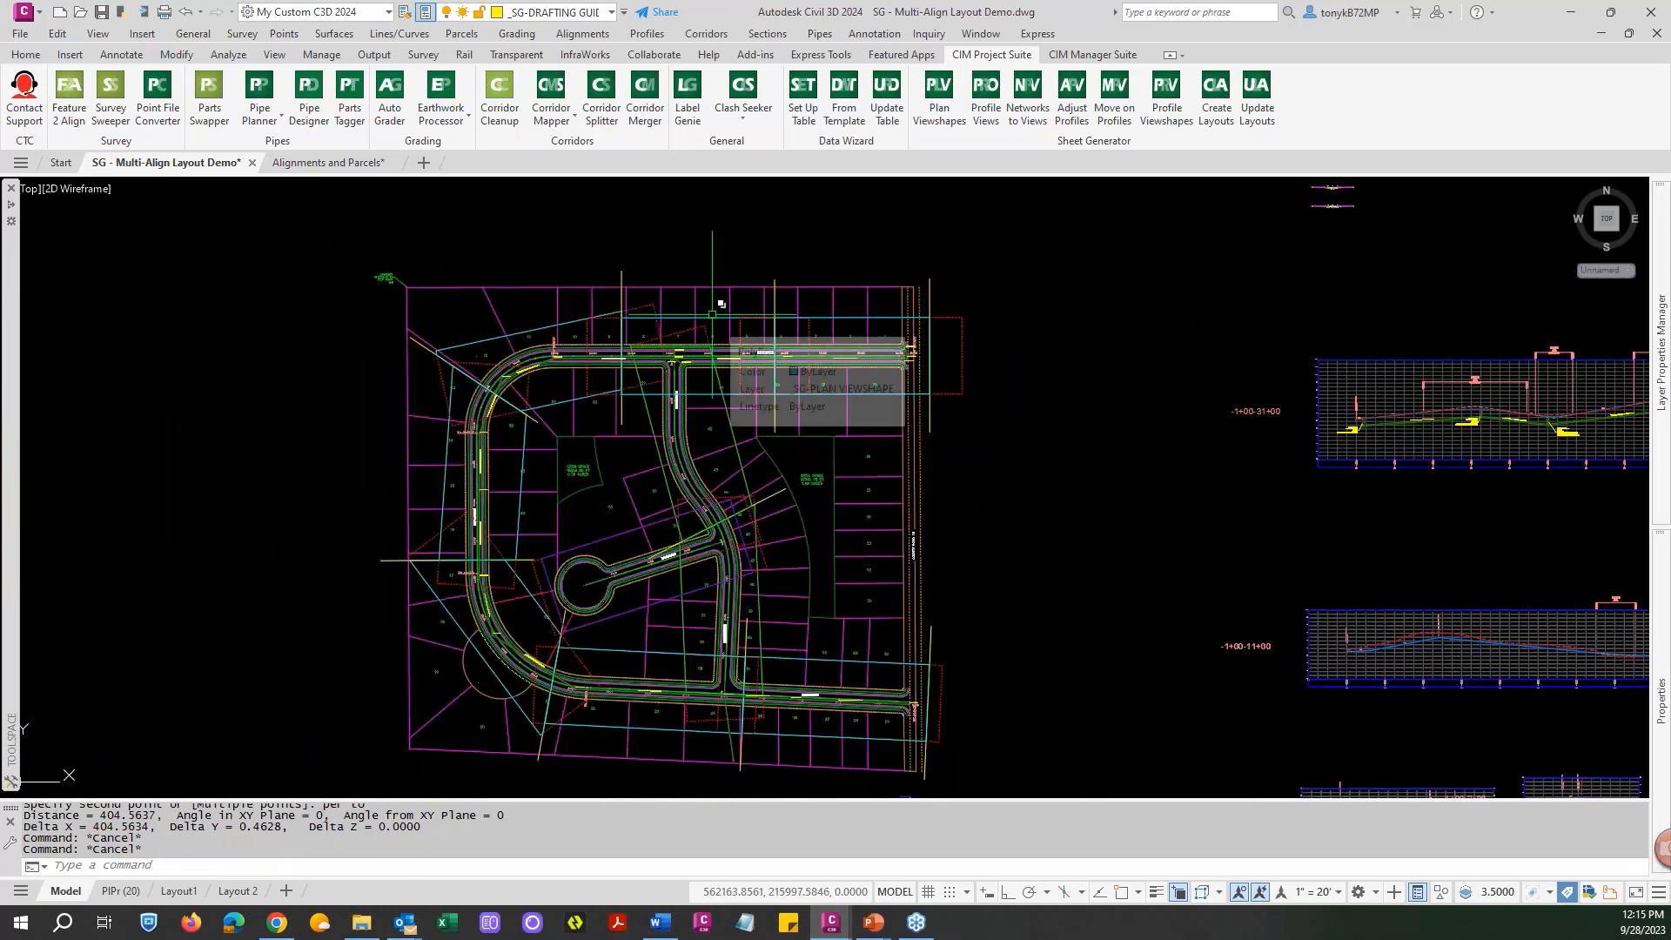
key("Escape")
scroll(722, 304, "down", 2)
middle_click_drag(687, 323, 936, 360)
key("Escape")
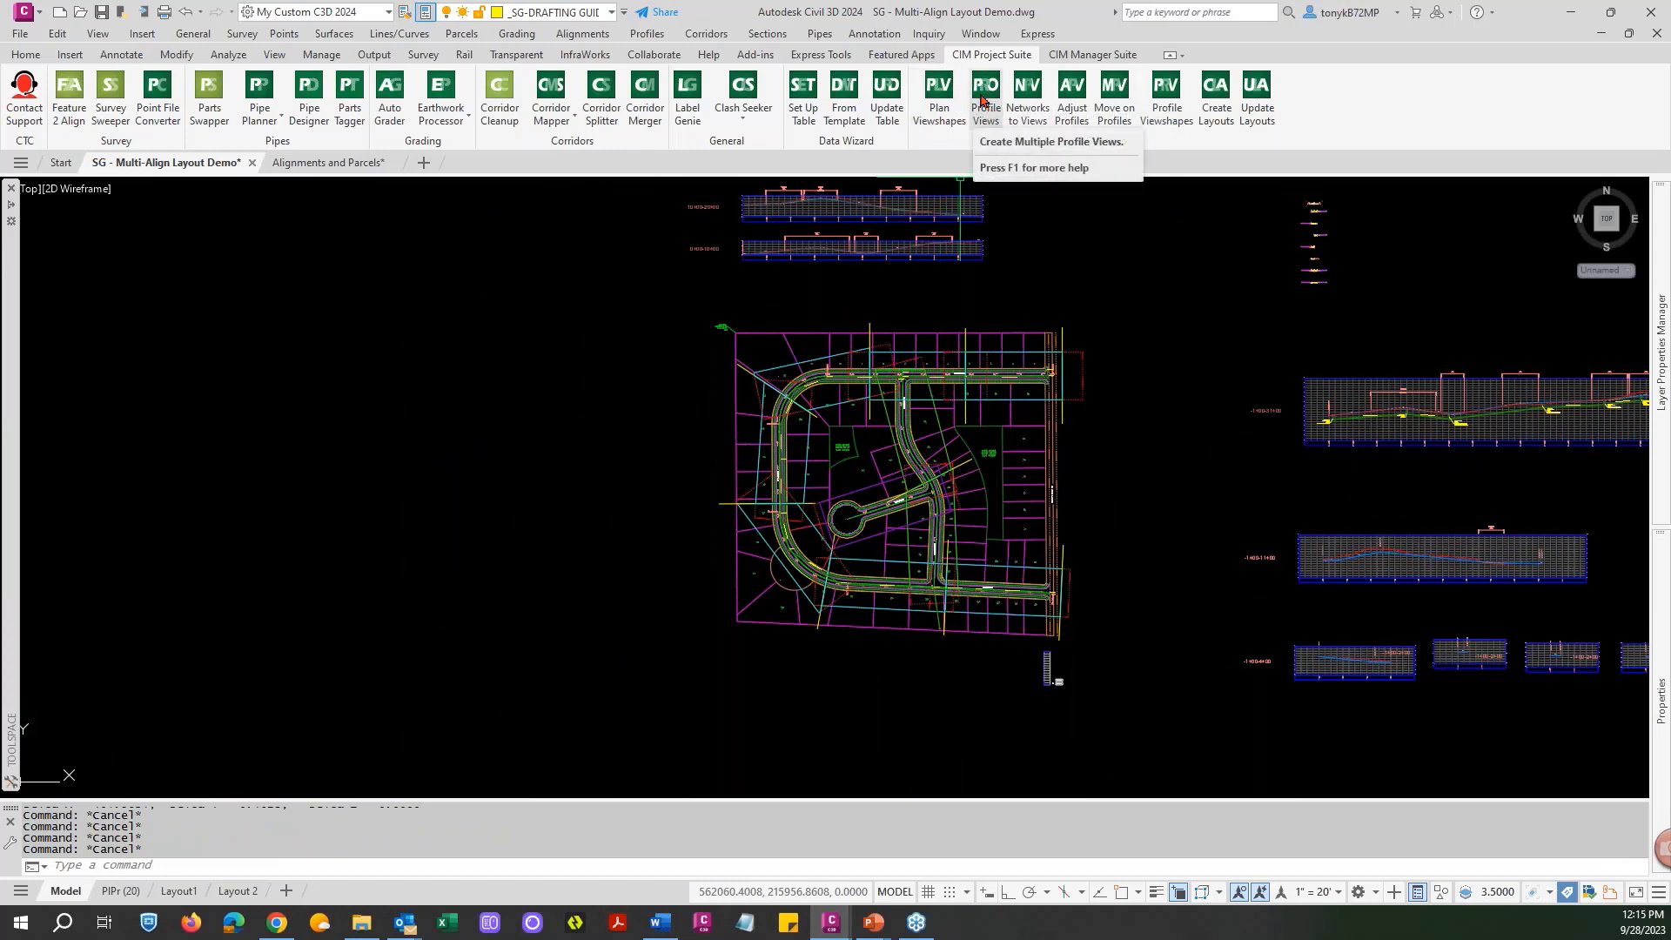
left_click(992, 115)
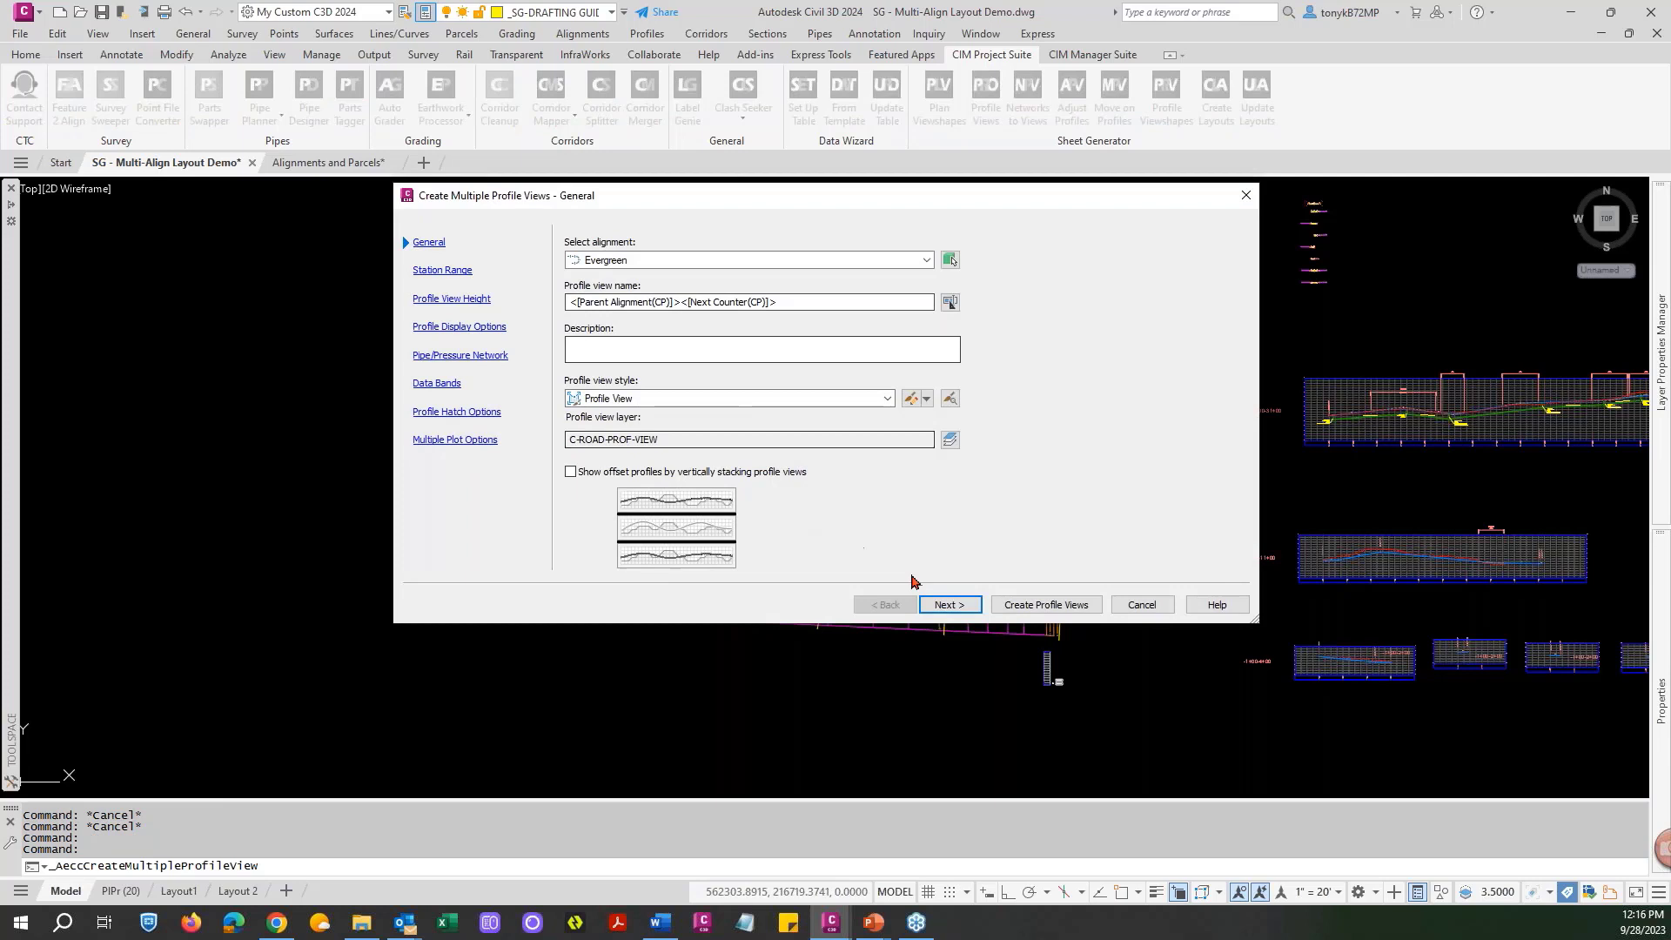
left_click(944, 605)
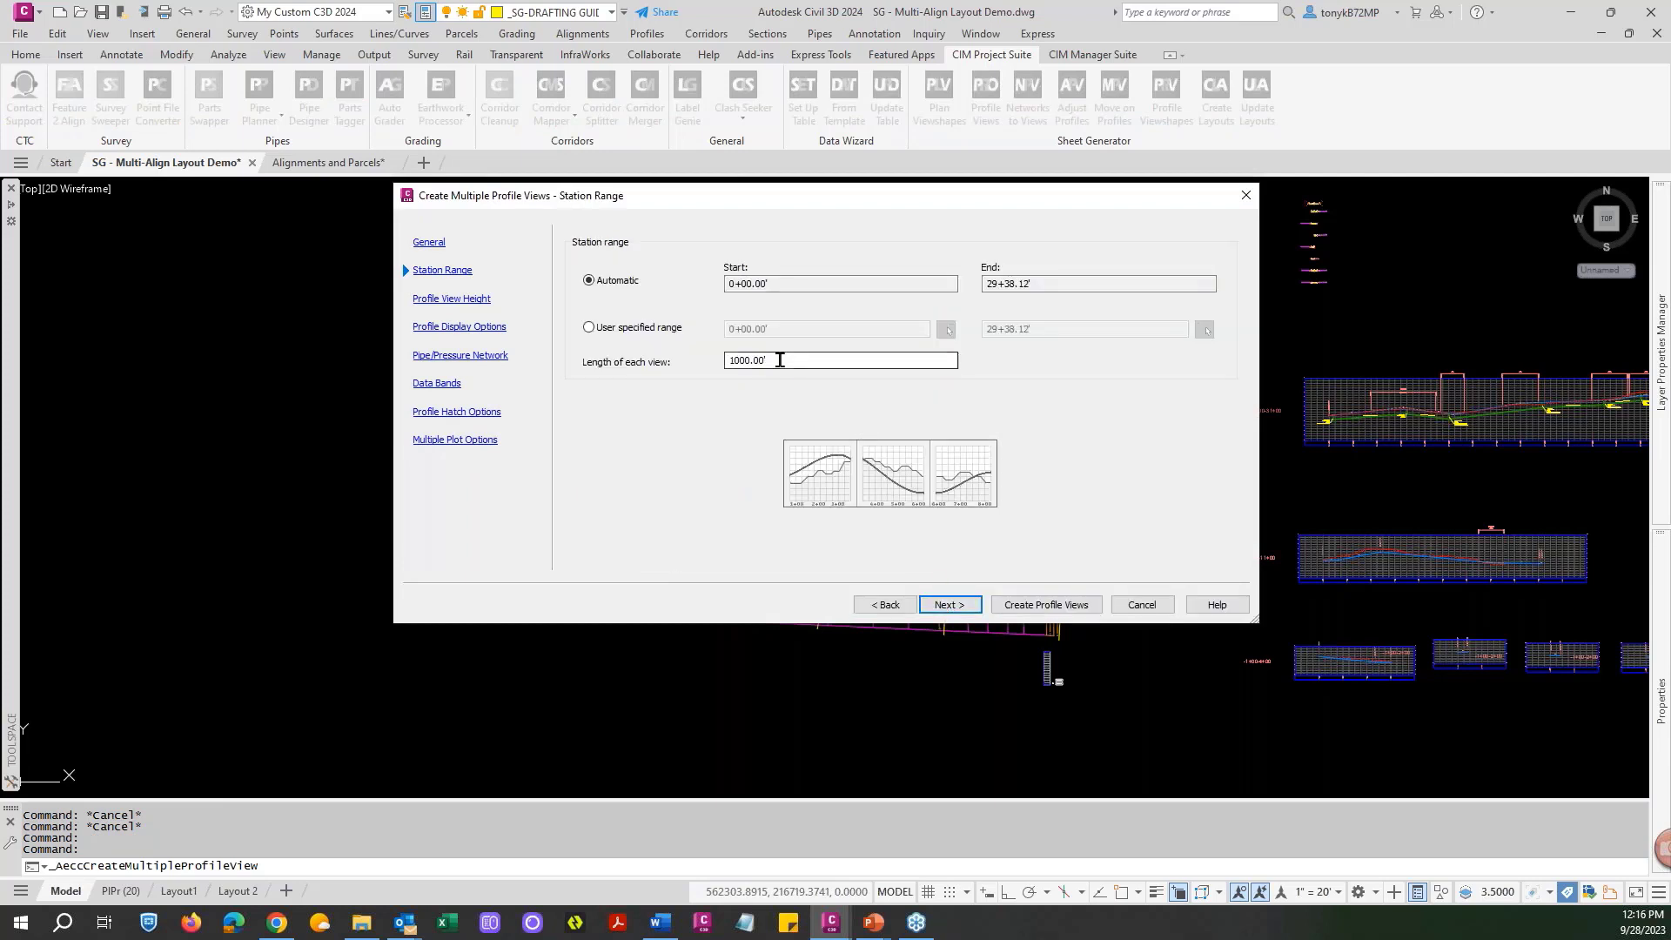
left_click(779, 360)
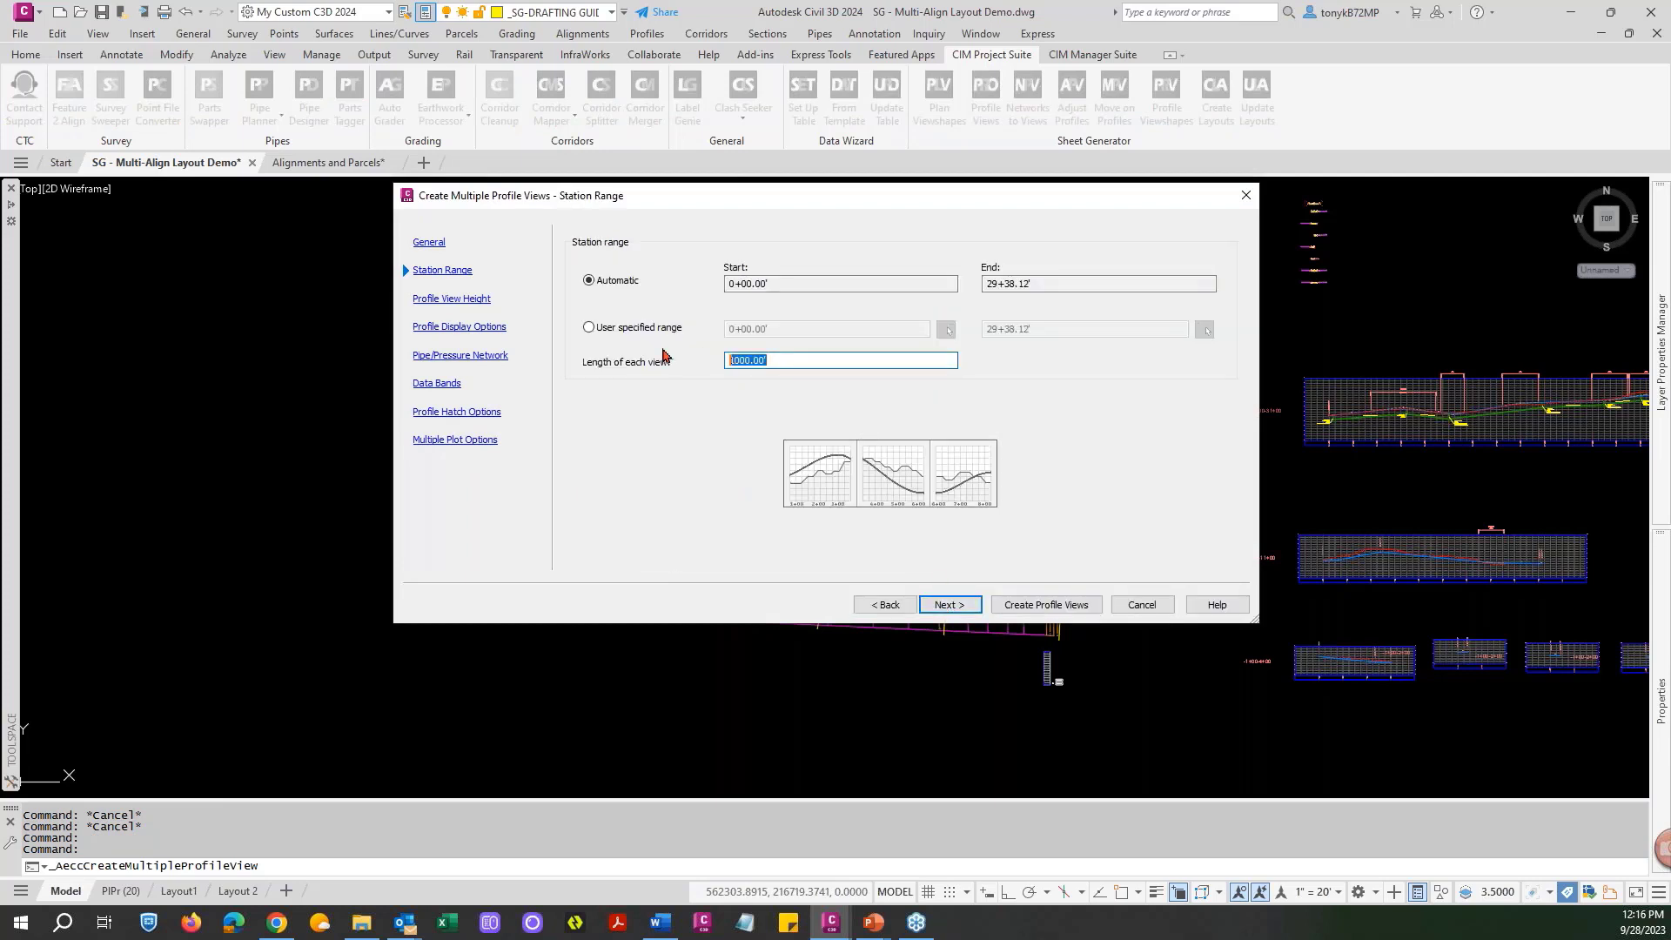
type("400")
left_click(939, 605)
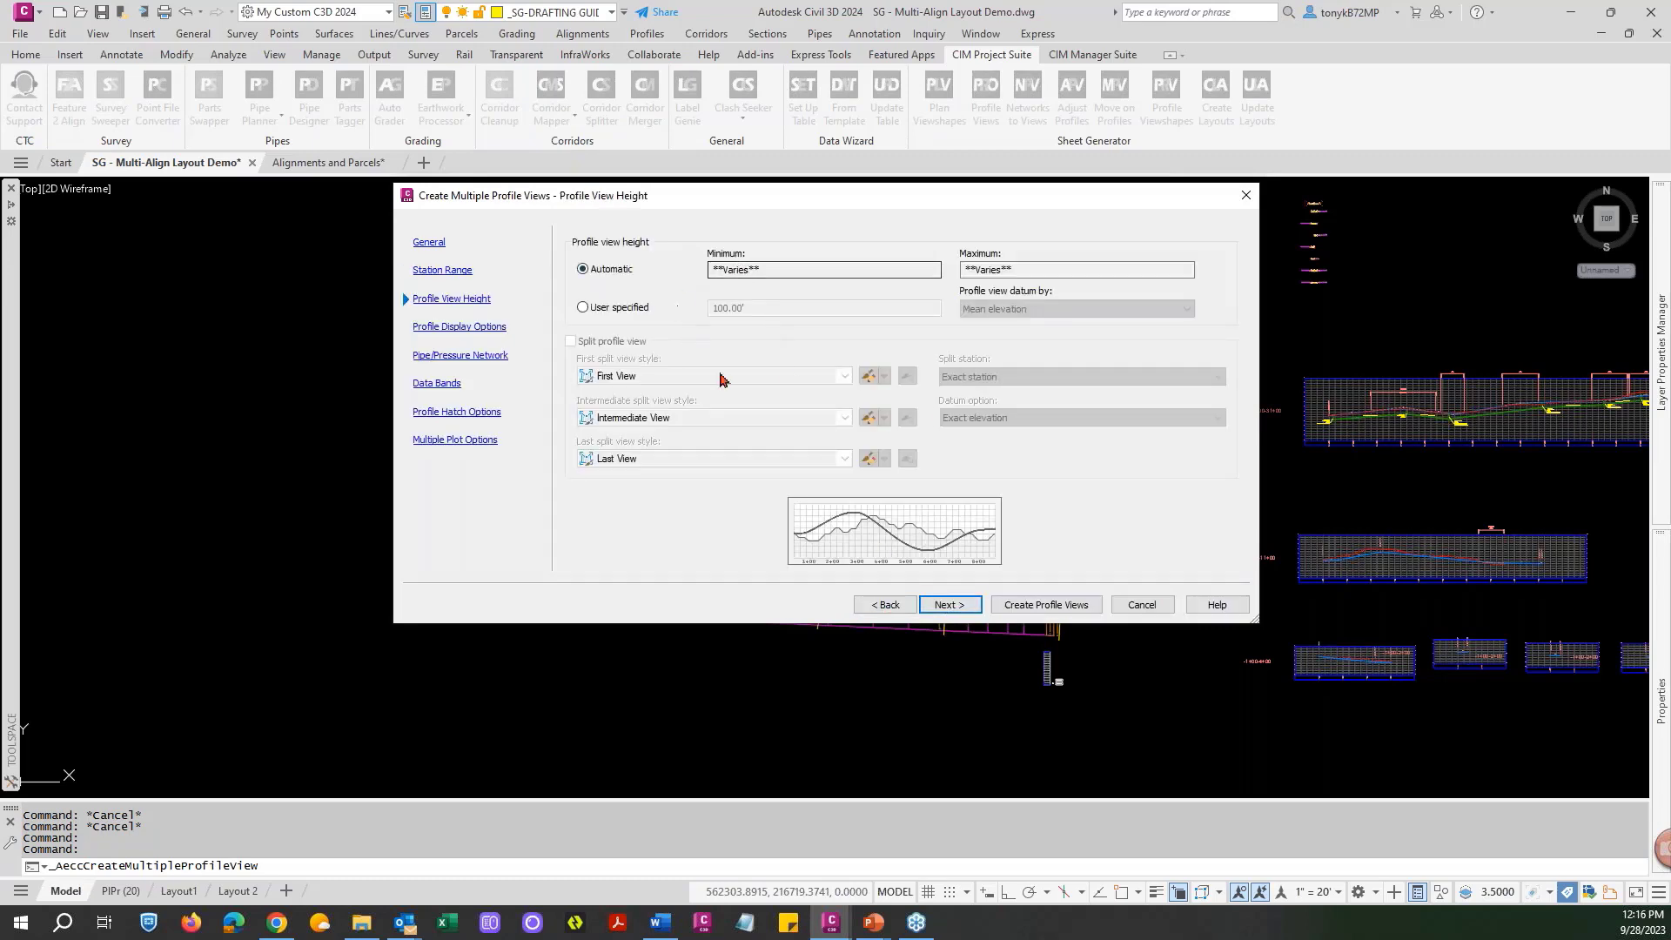
Keep the automatic profile view height and assign the _No Labels label set to the existing ground profile.
left_click(952, 606)
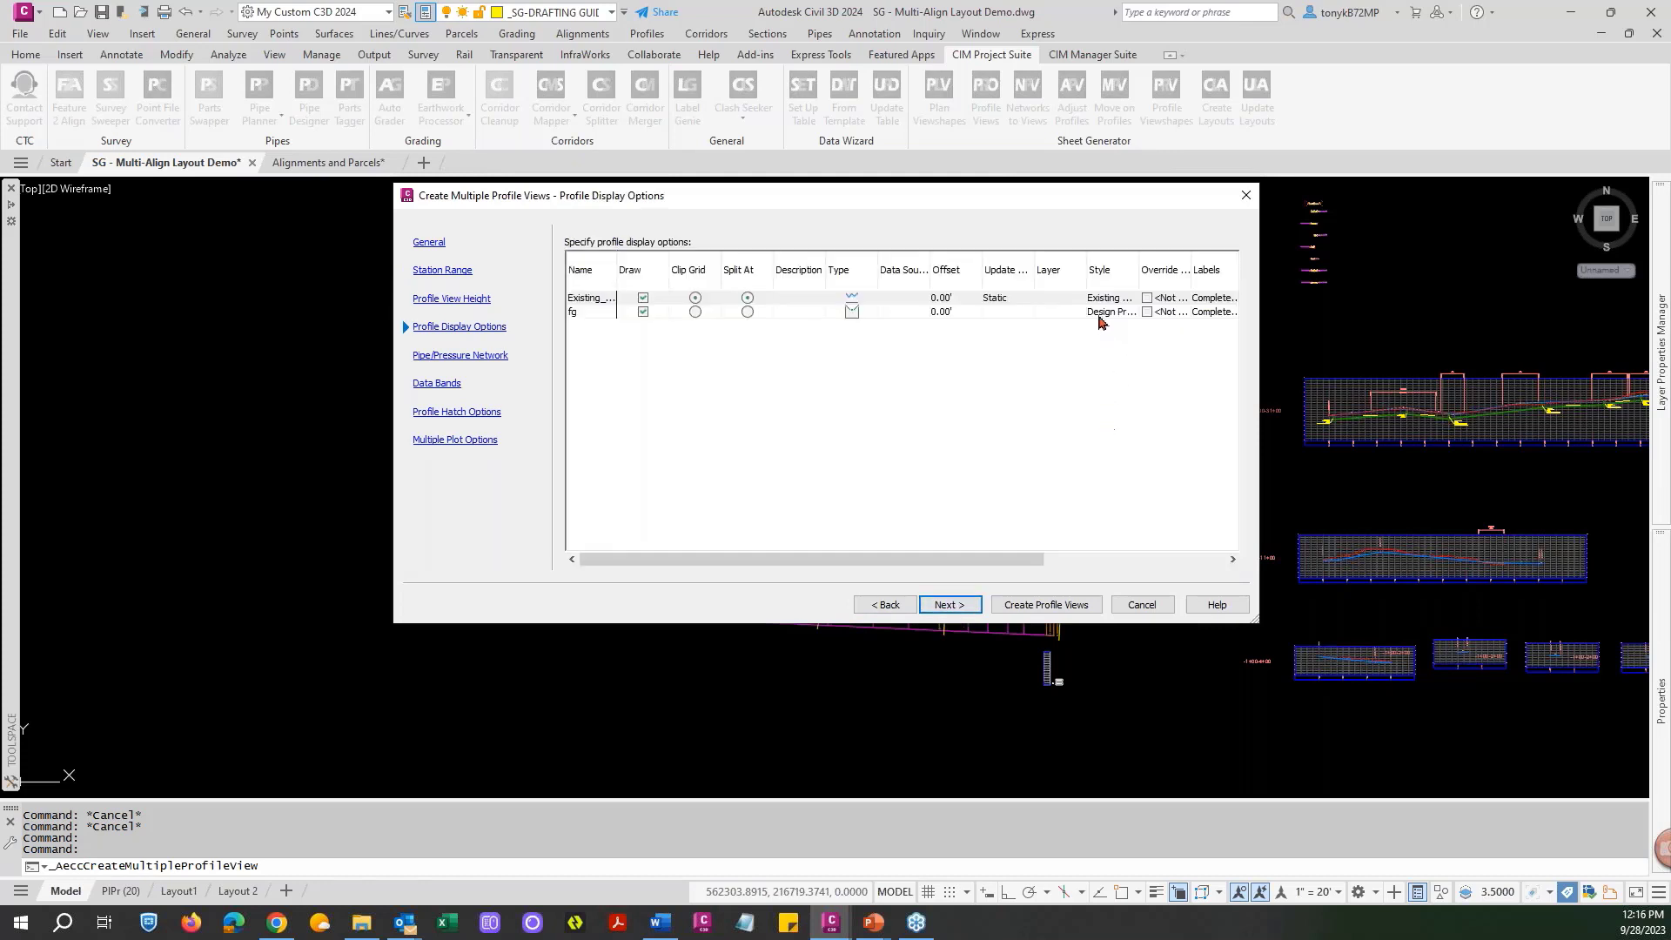
left_click_drag(977, 560, 1158, 565)
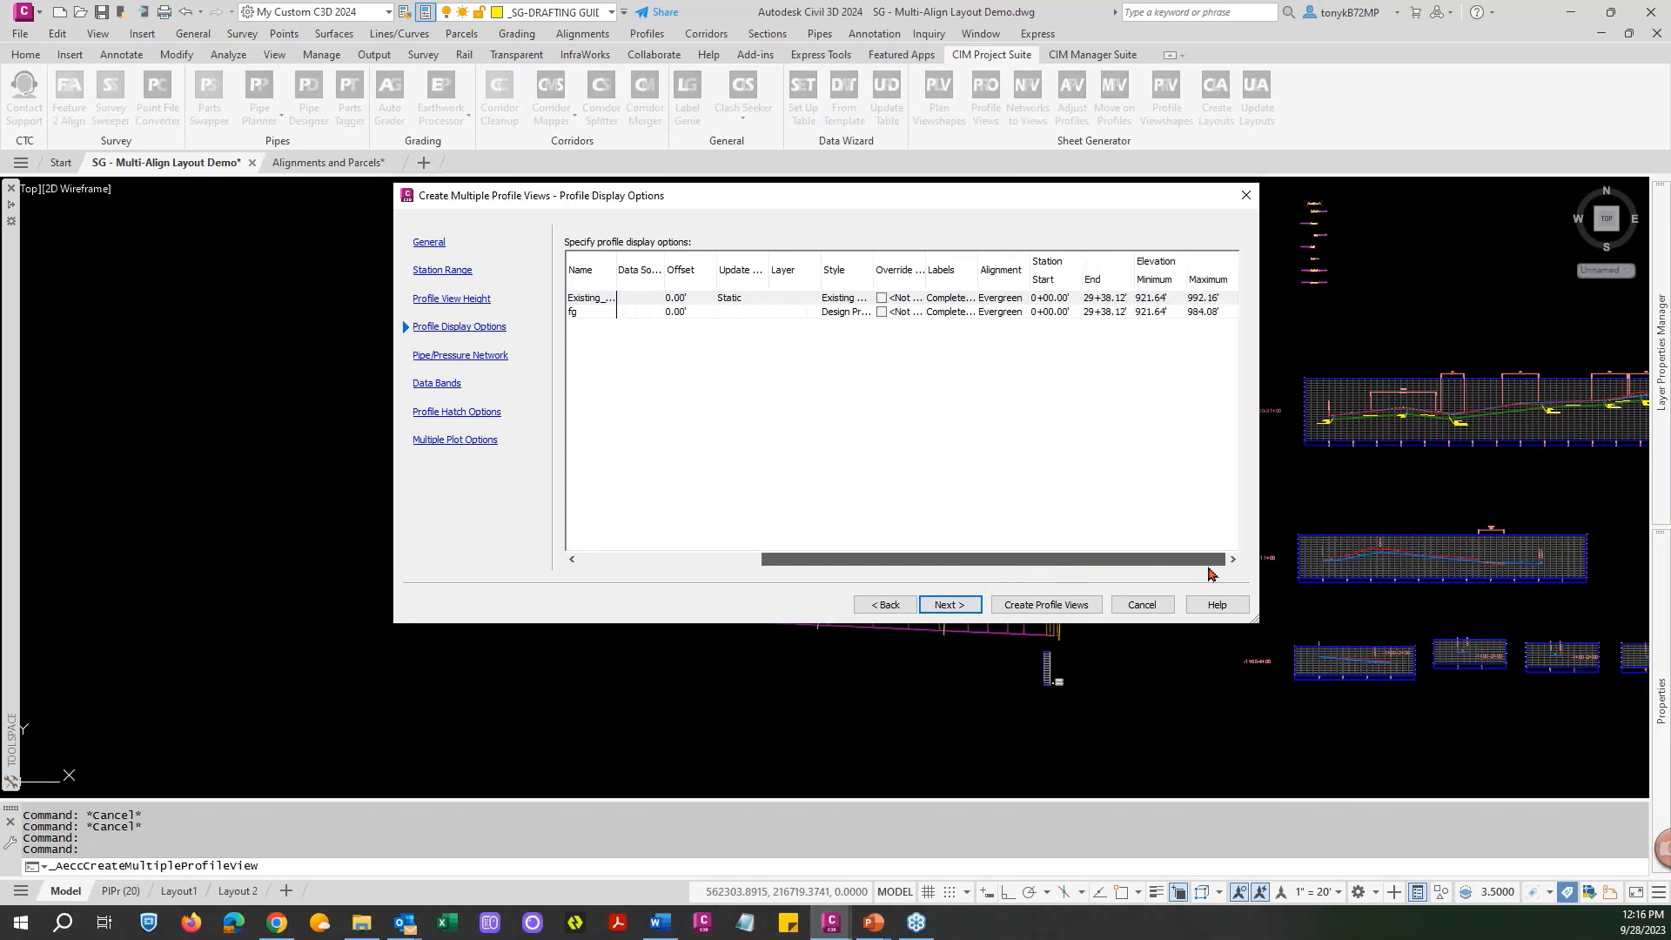
double_click(960, 303)
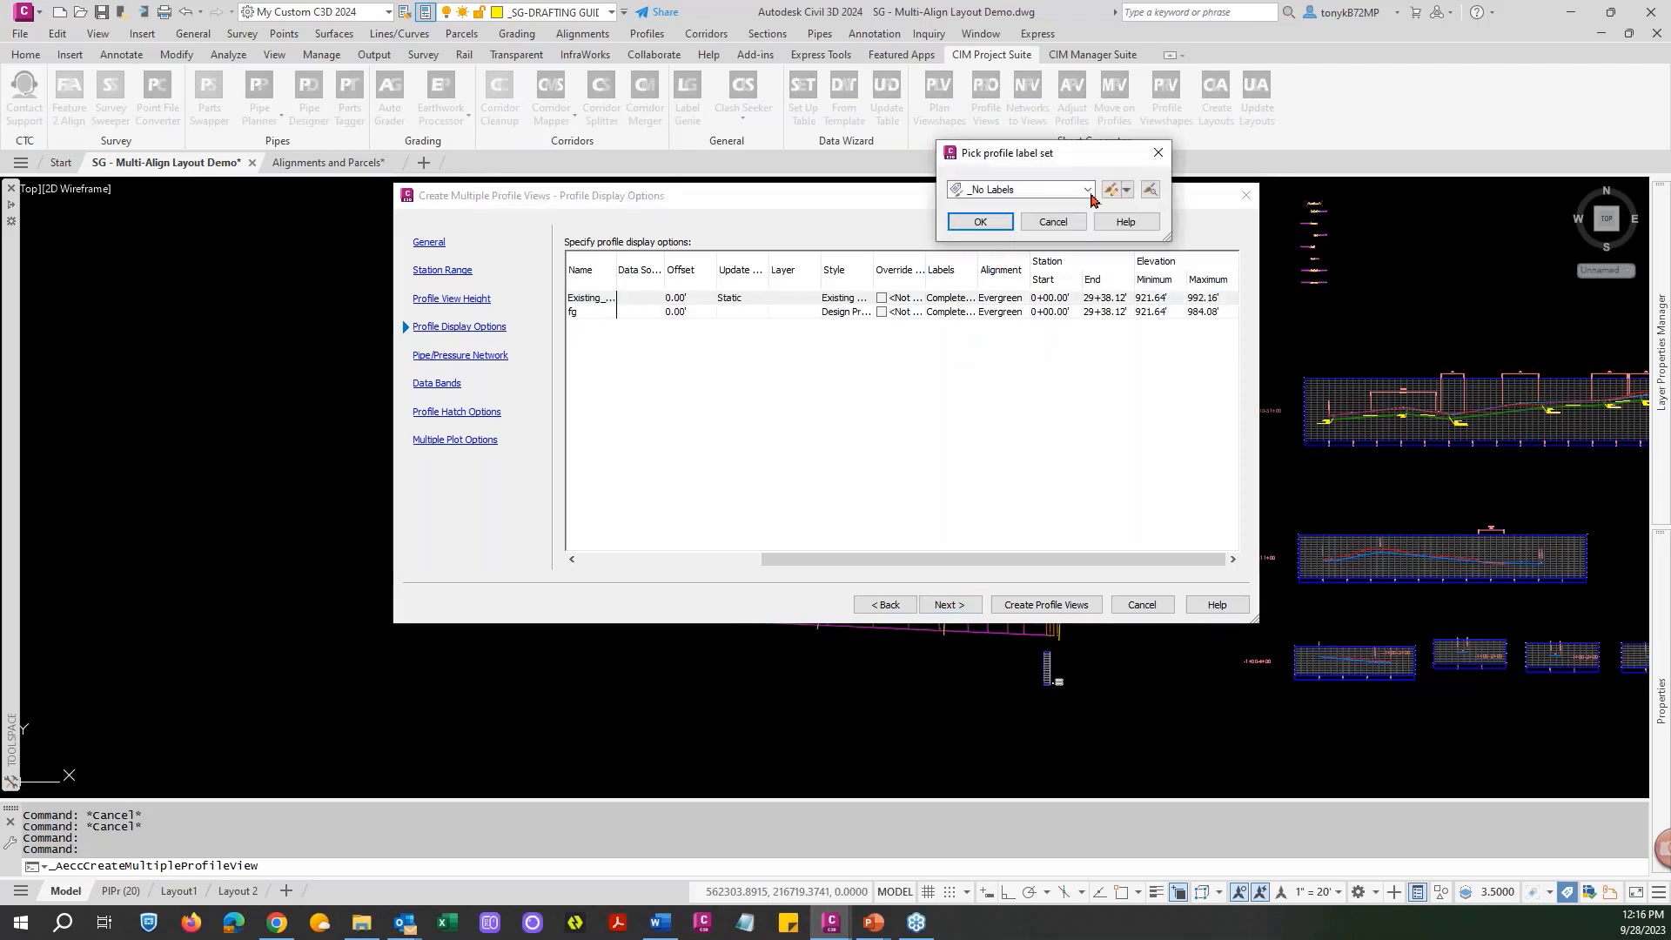
left_click(980, 221)
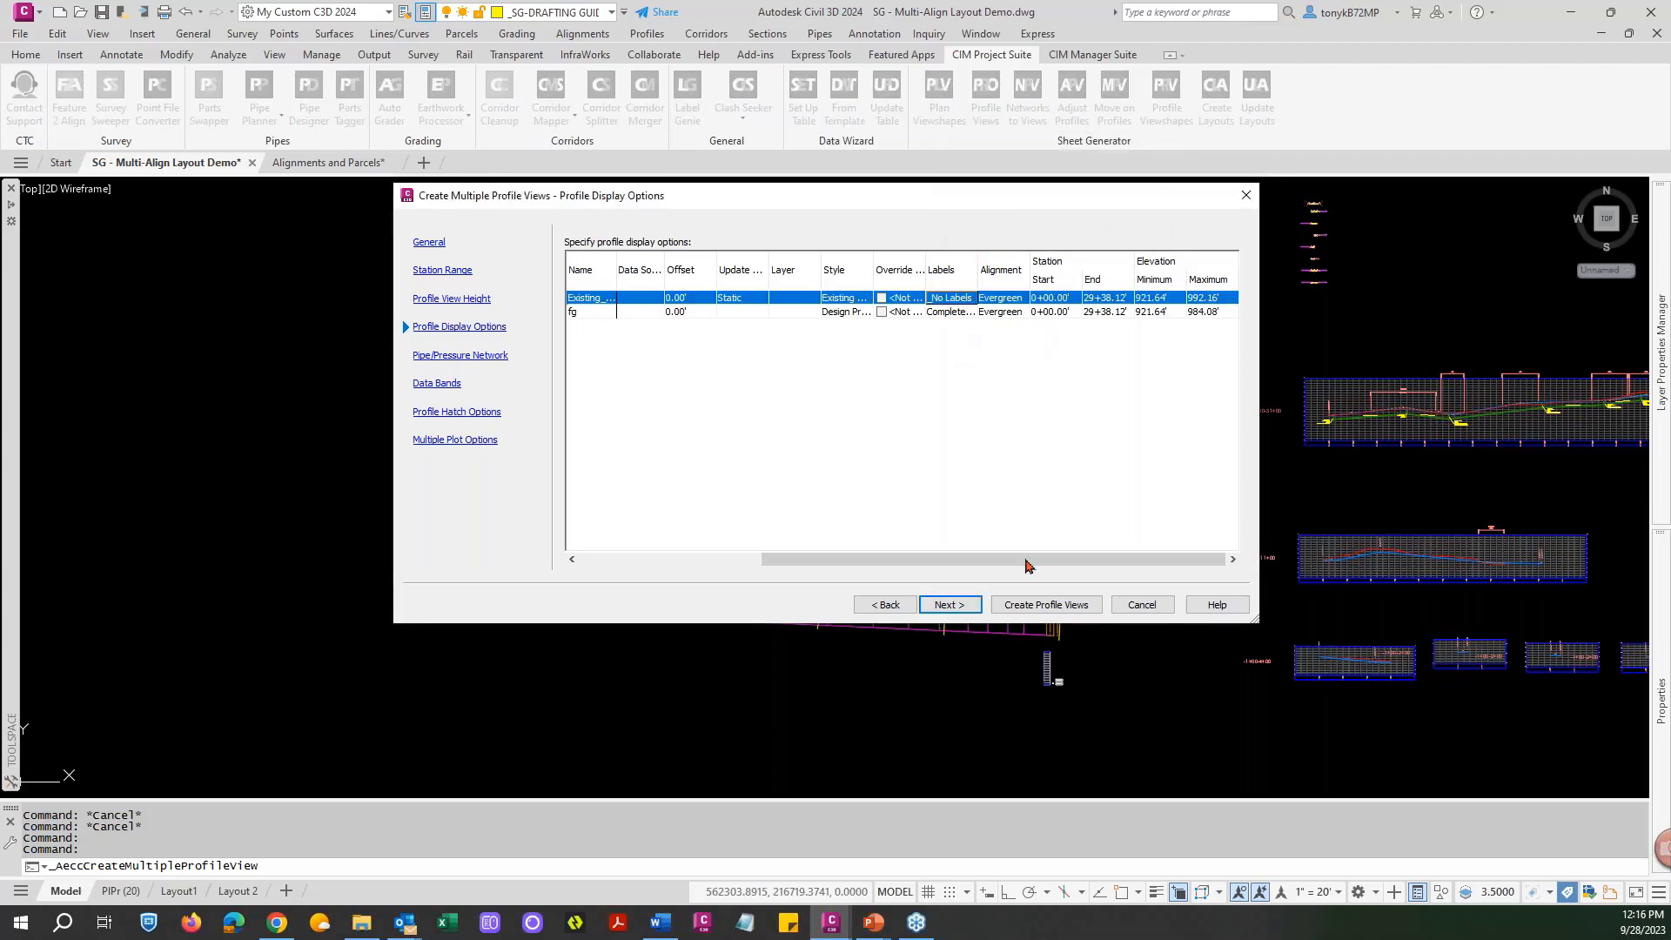
mouse_move(974, 563)
left_mouse_down()
mouse_move(752, 563)
mouse_move(929, 562)
left_mouse_up()
left_click(947, 609)
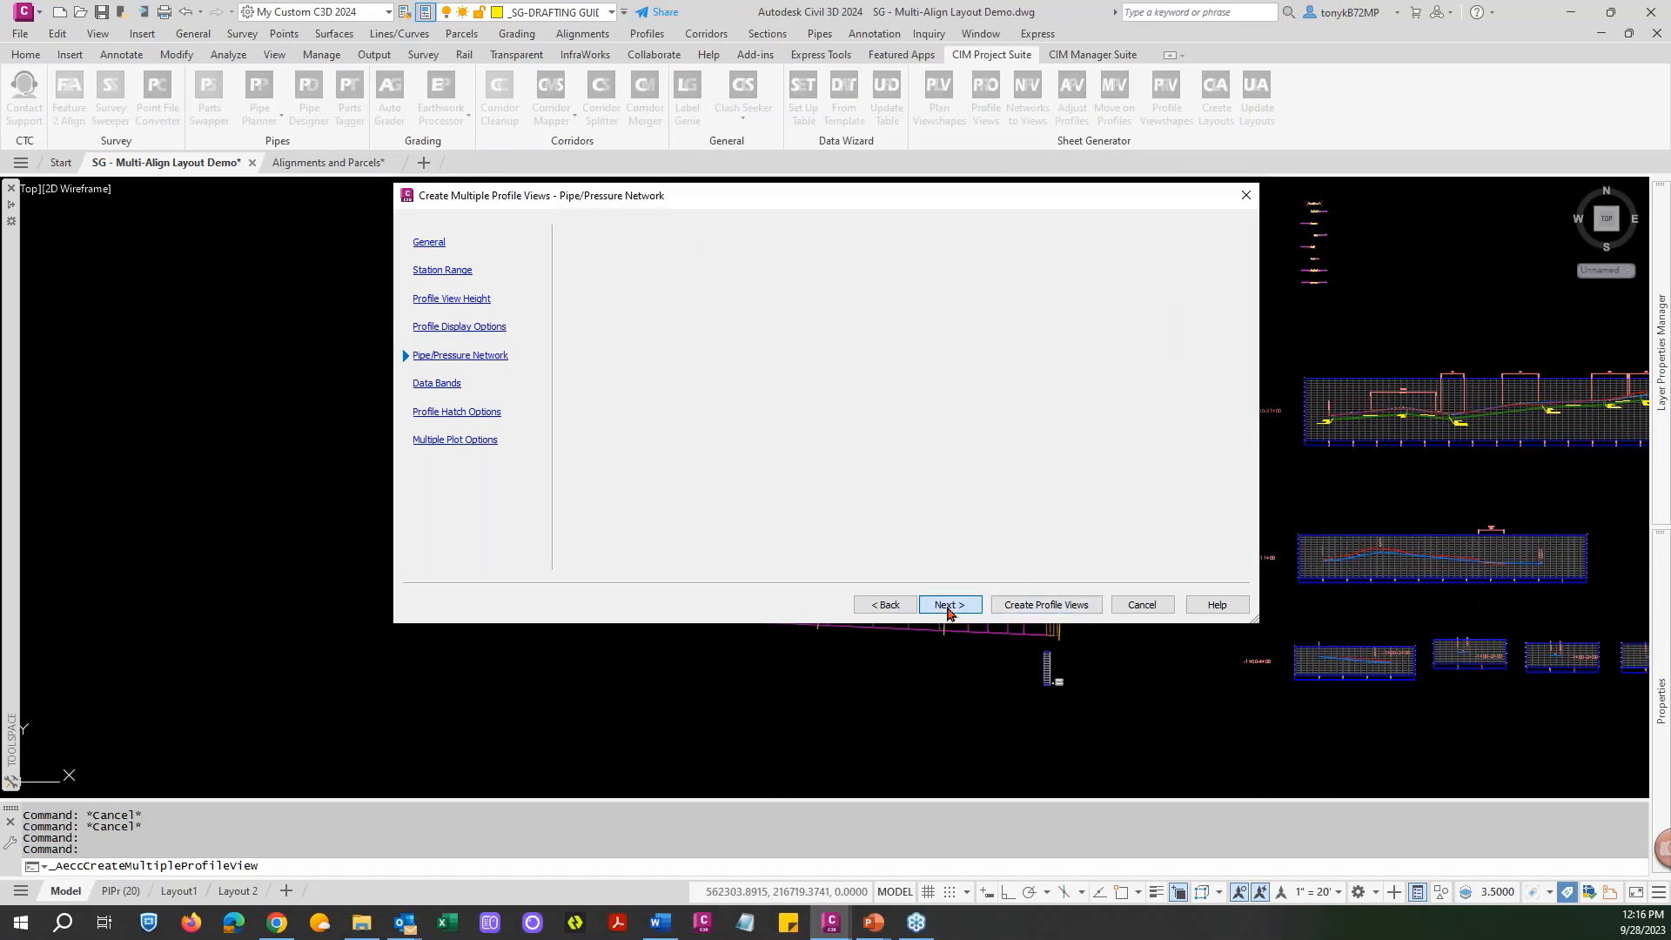
Keep the EG-FG Elevations and Stations bands and 100-foot gaps, add no hatching, and place the Evergreen views west of the site plan.
left_click(945, 605)
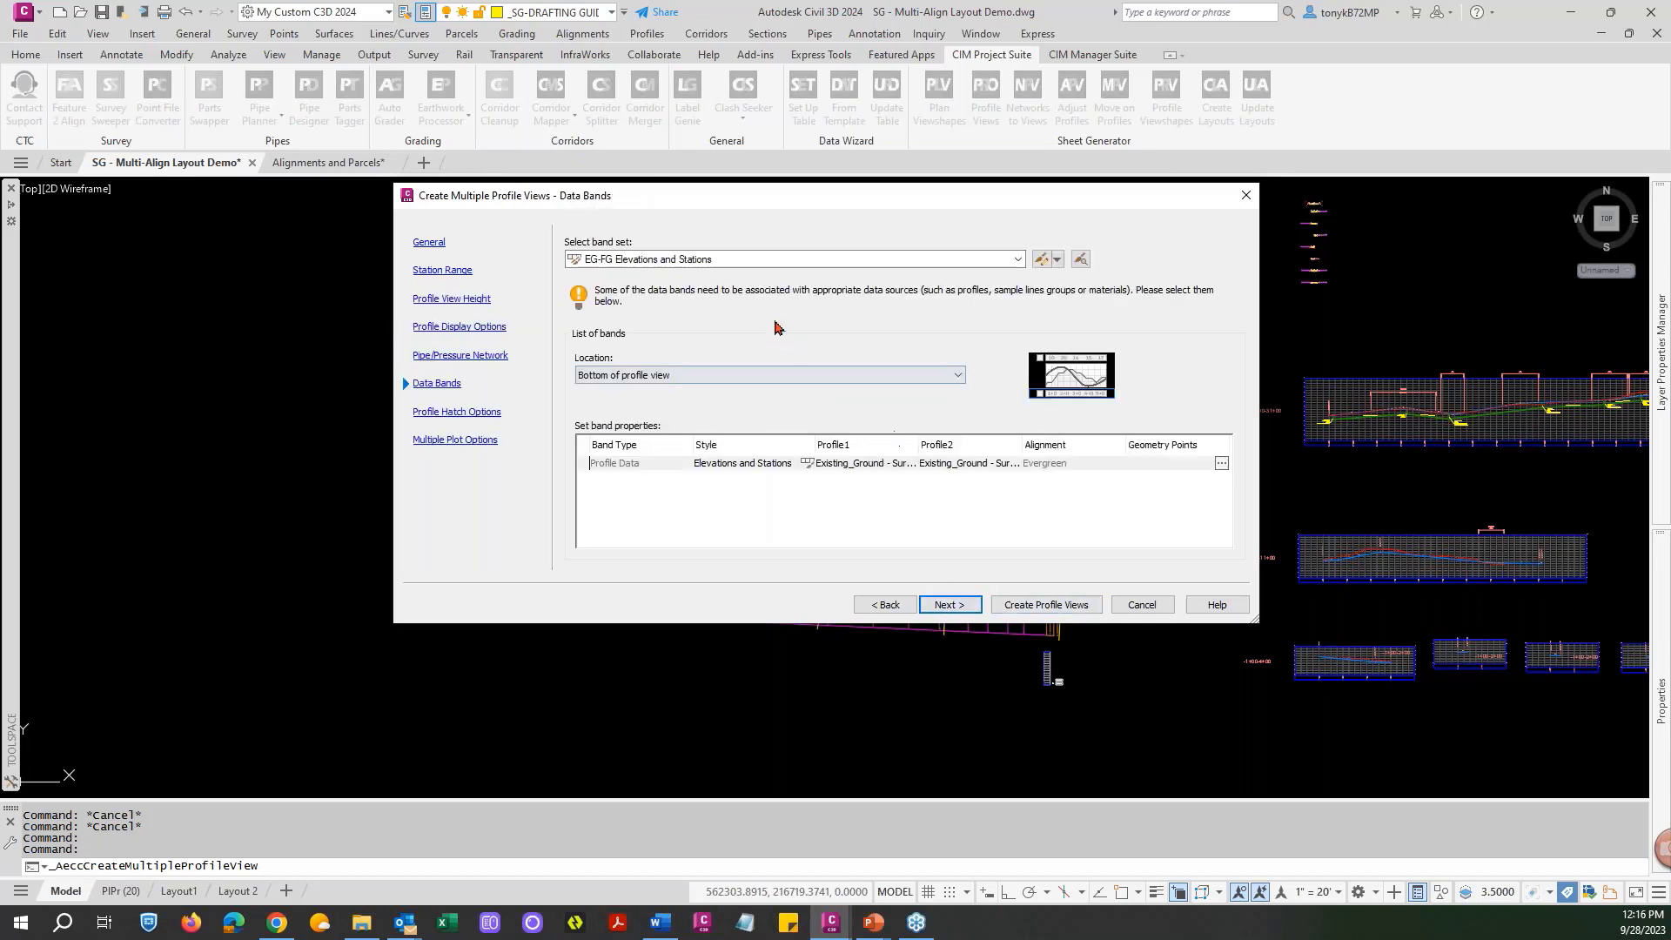
left_click(949, 603)
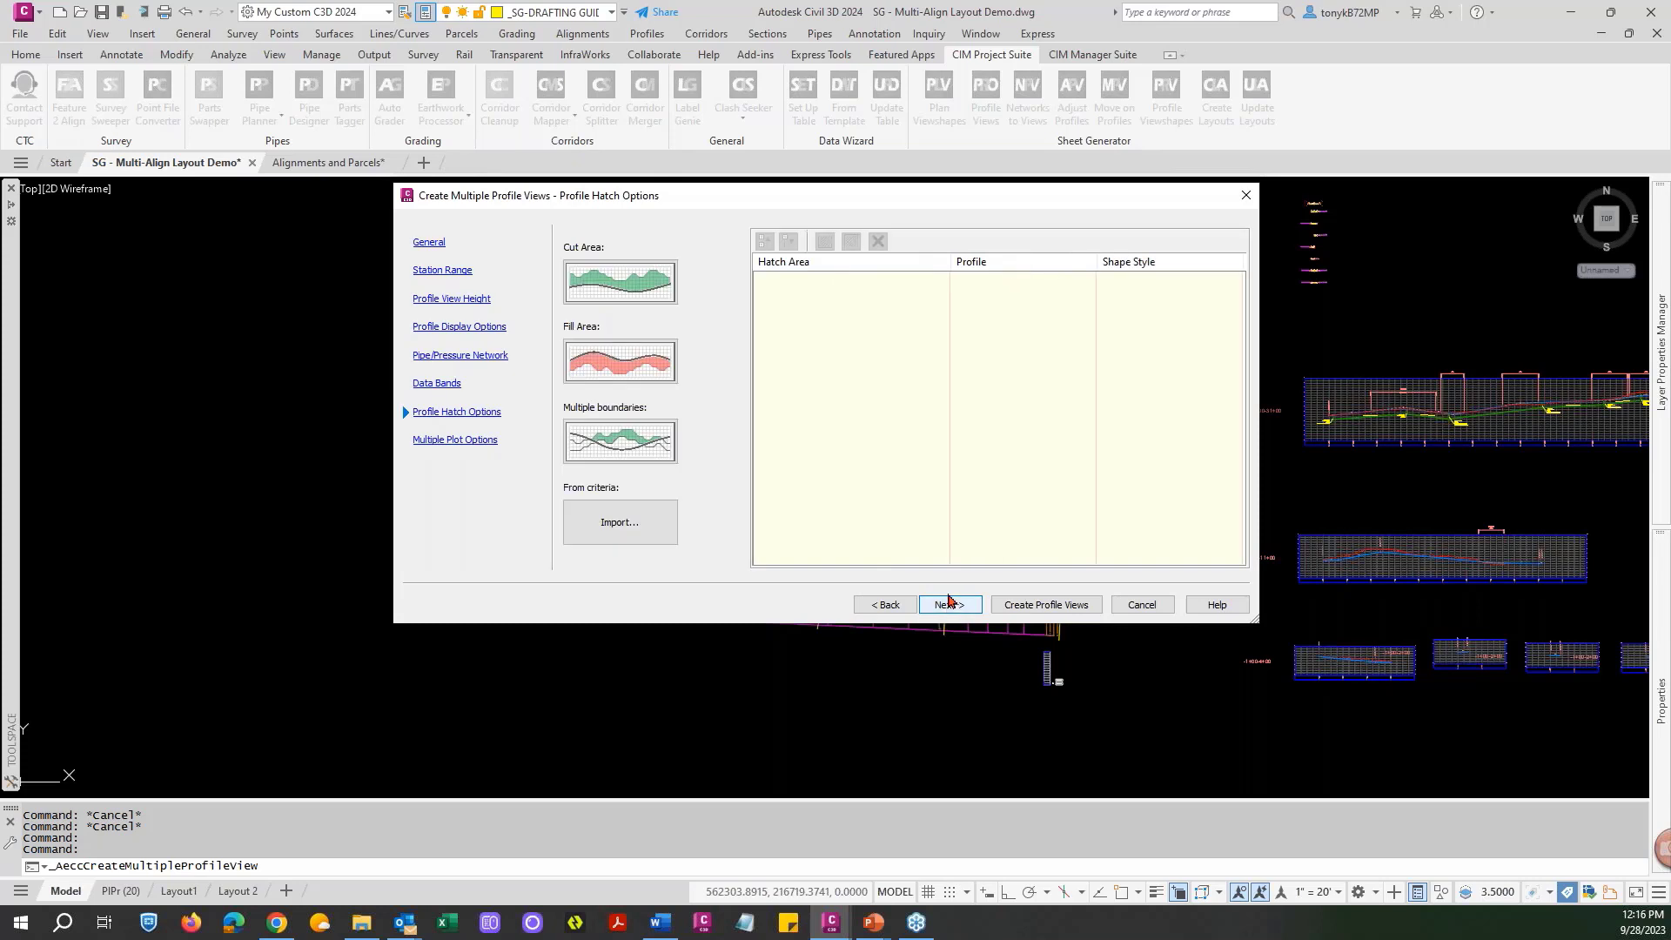
left_click(947, 607)
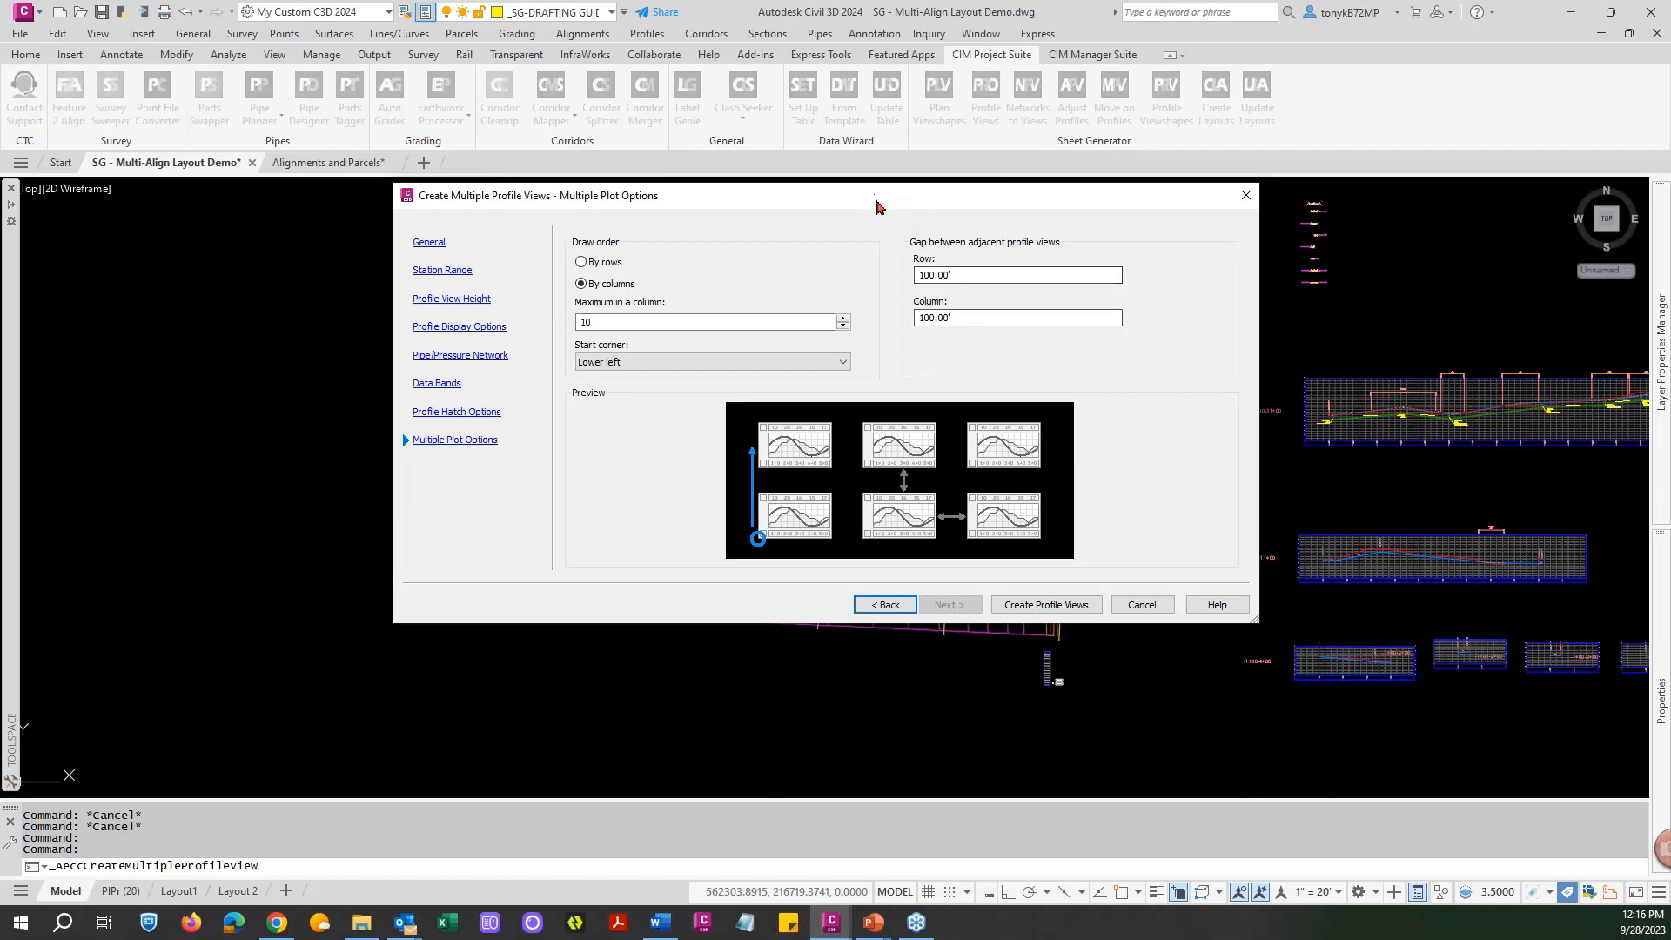
mouse_move(874, 202)
left_mouse_down()
mouse_move(1142, 469)
mouse_move(1103, 658)
mouse_move(1043, 626)
mouse_move(964, 512)
mouse_move(928, 211)
left_mouse_up()
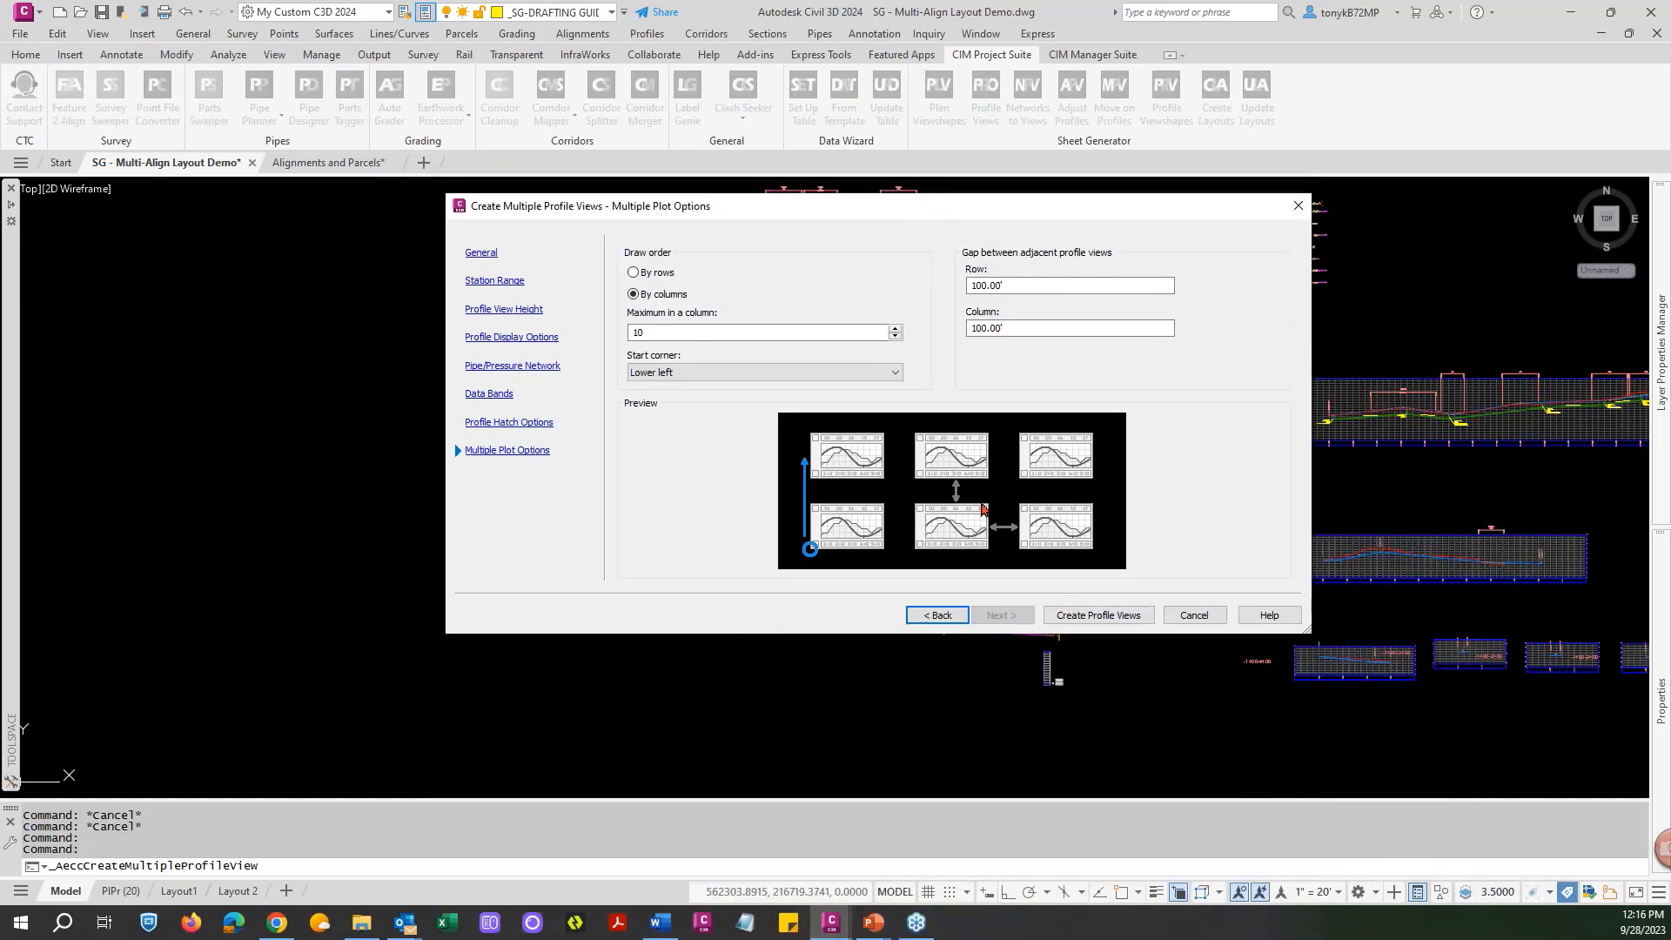
left_click(1090, 617)
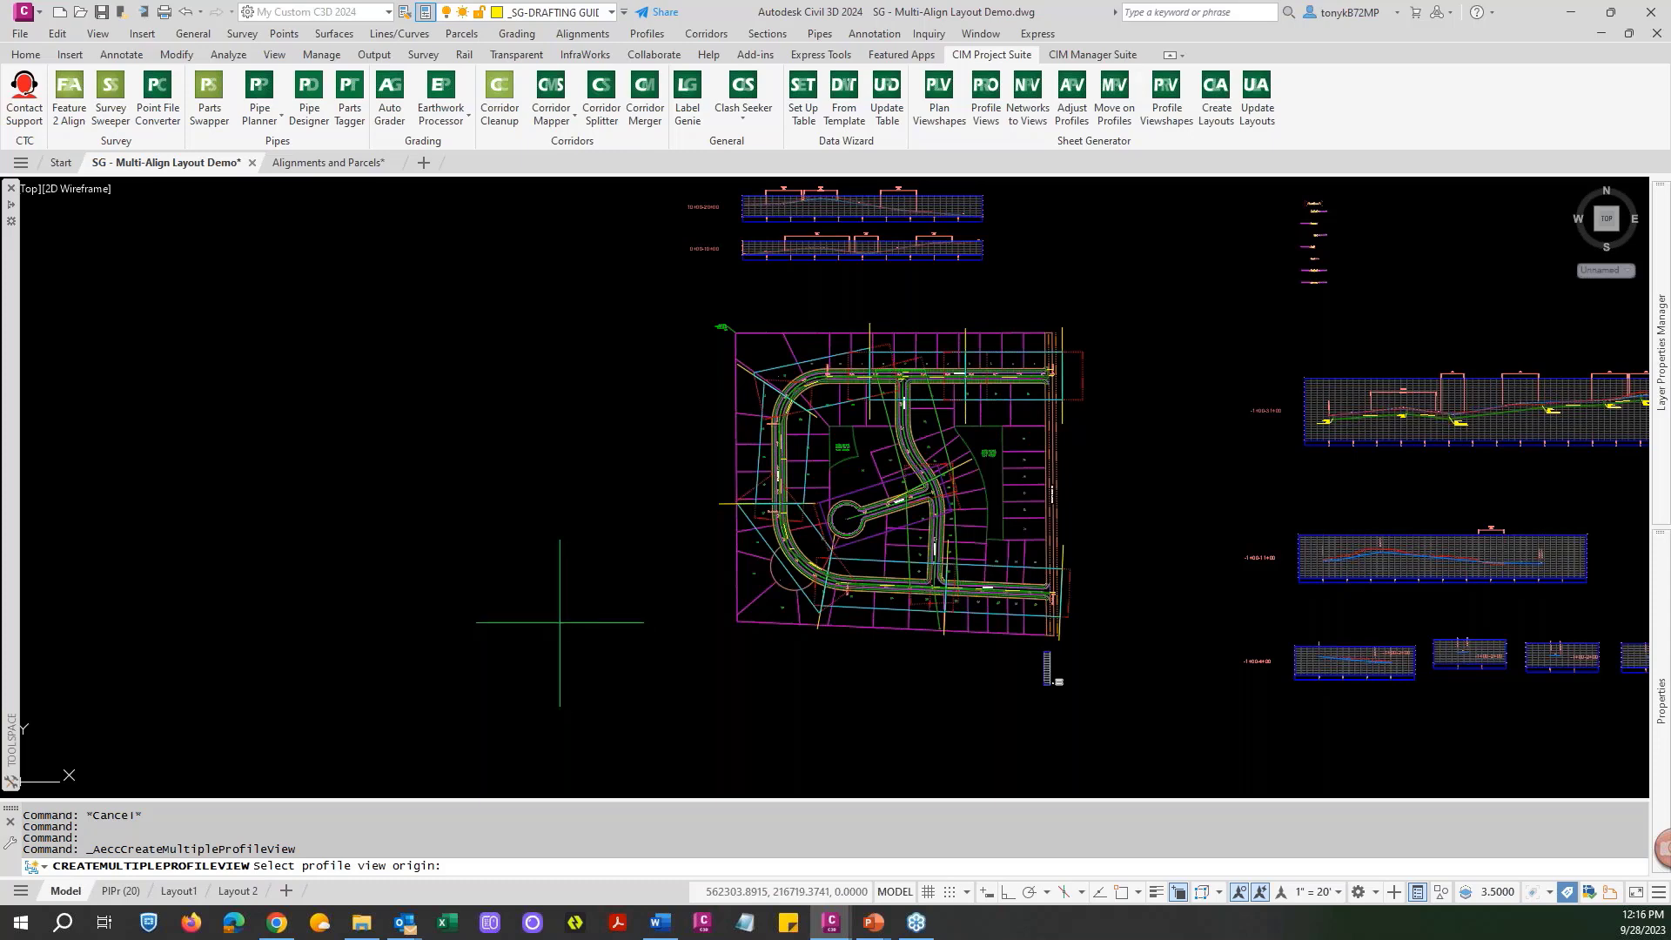
left_click(573, 625)
key("Escape")
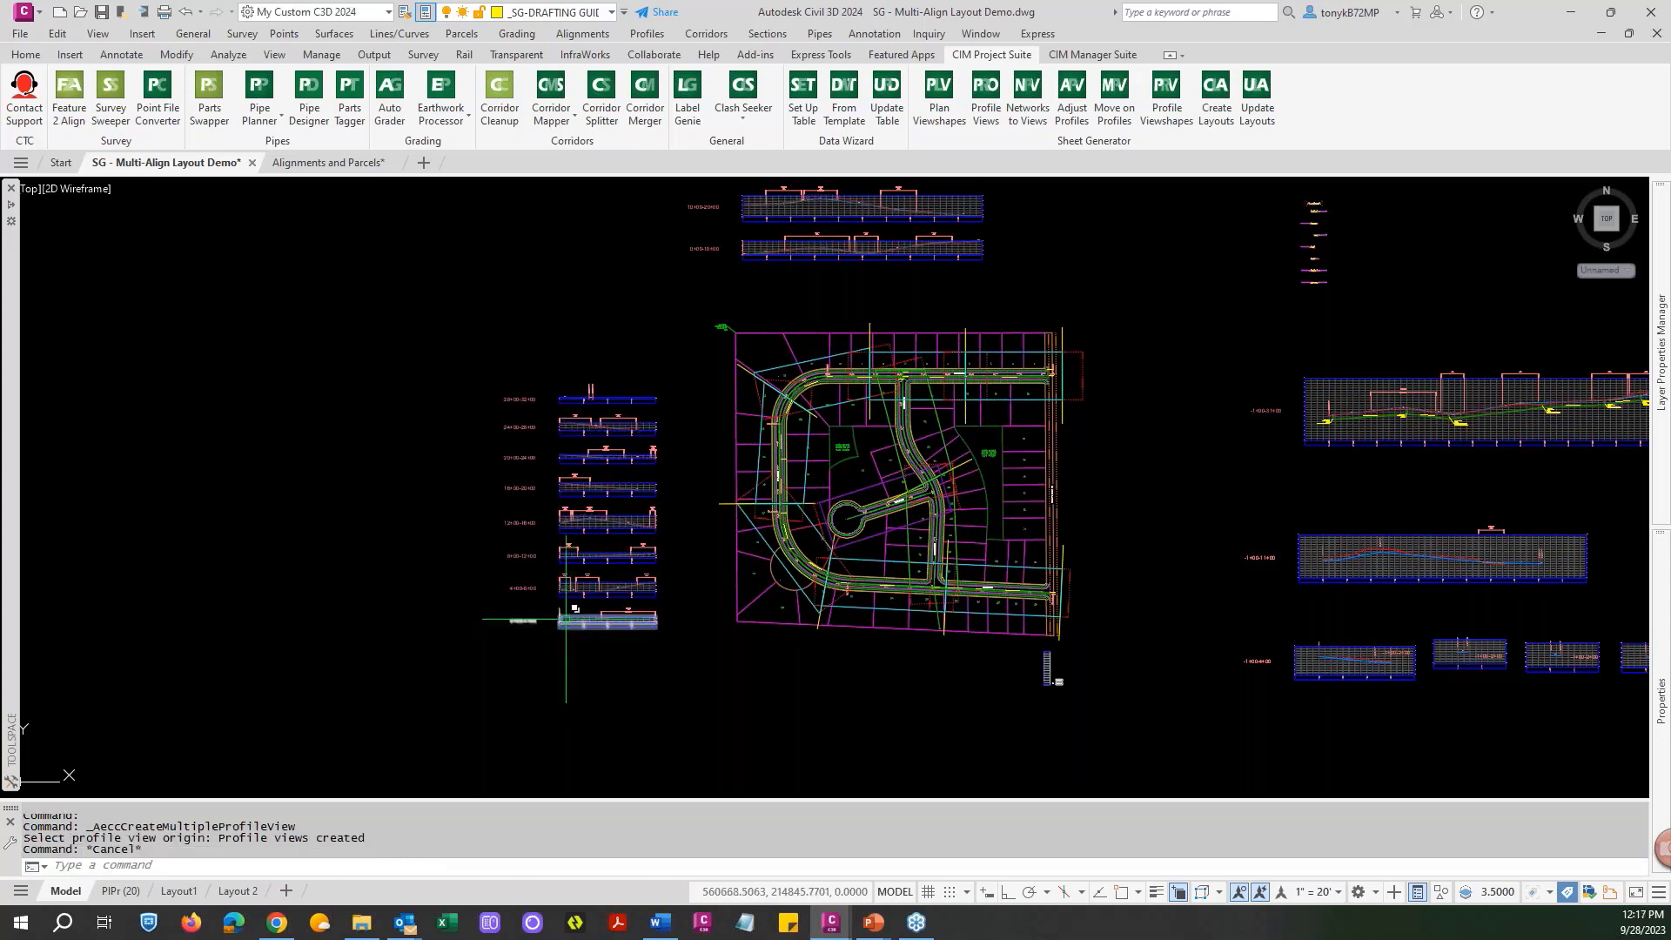
Examine the new stack of Evergreen profile views, including their station coverage and curve labels.
scroll(573, 610, "up", 6)
scroll(552, 567, "up", 2)
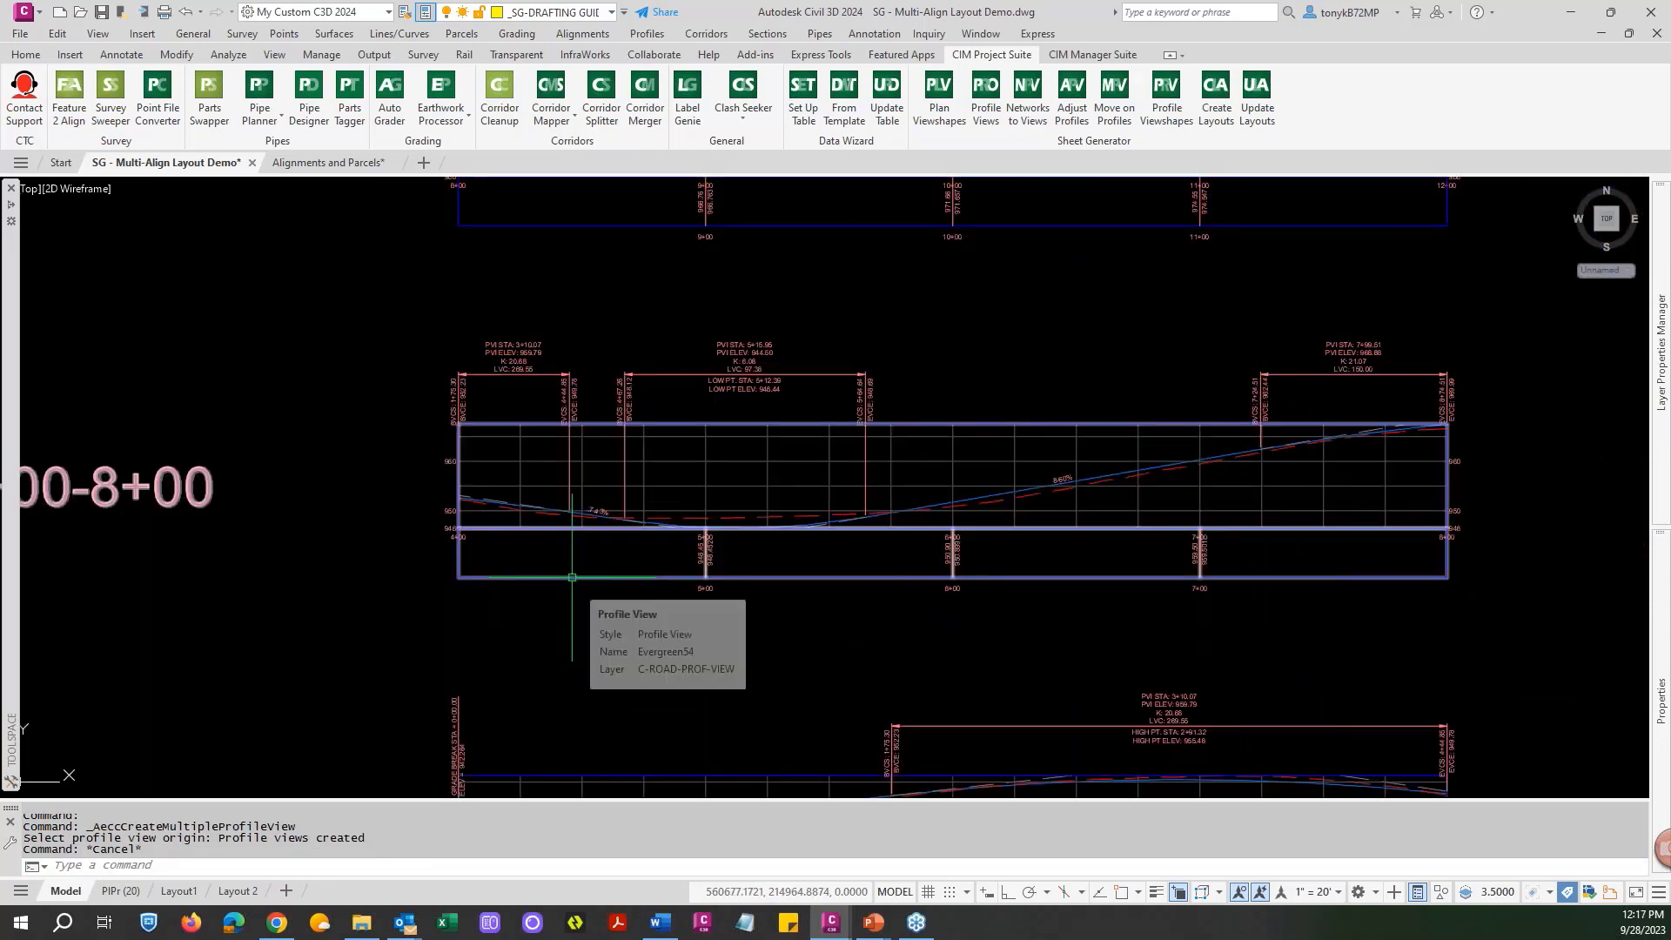
scroll(557, 570, "down", 6)
key("Escape")
scroll(563, 576, "down", 2)
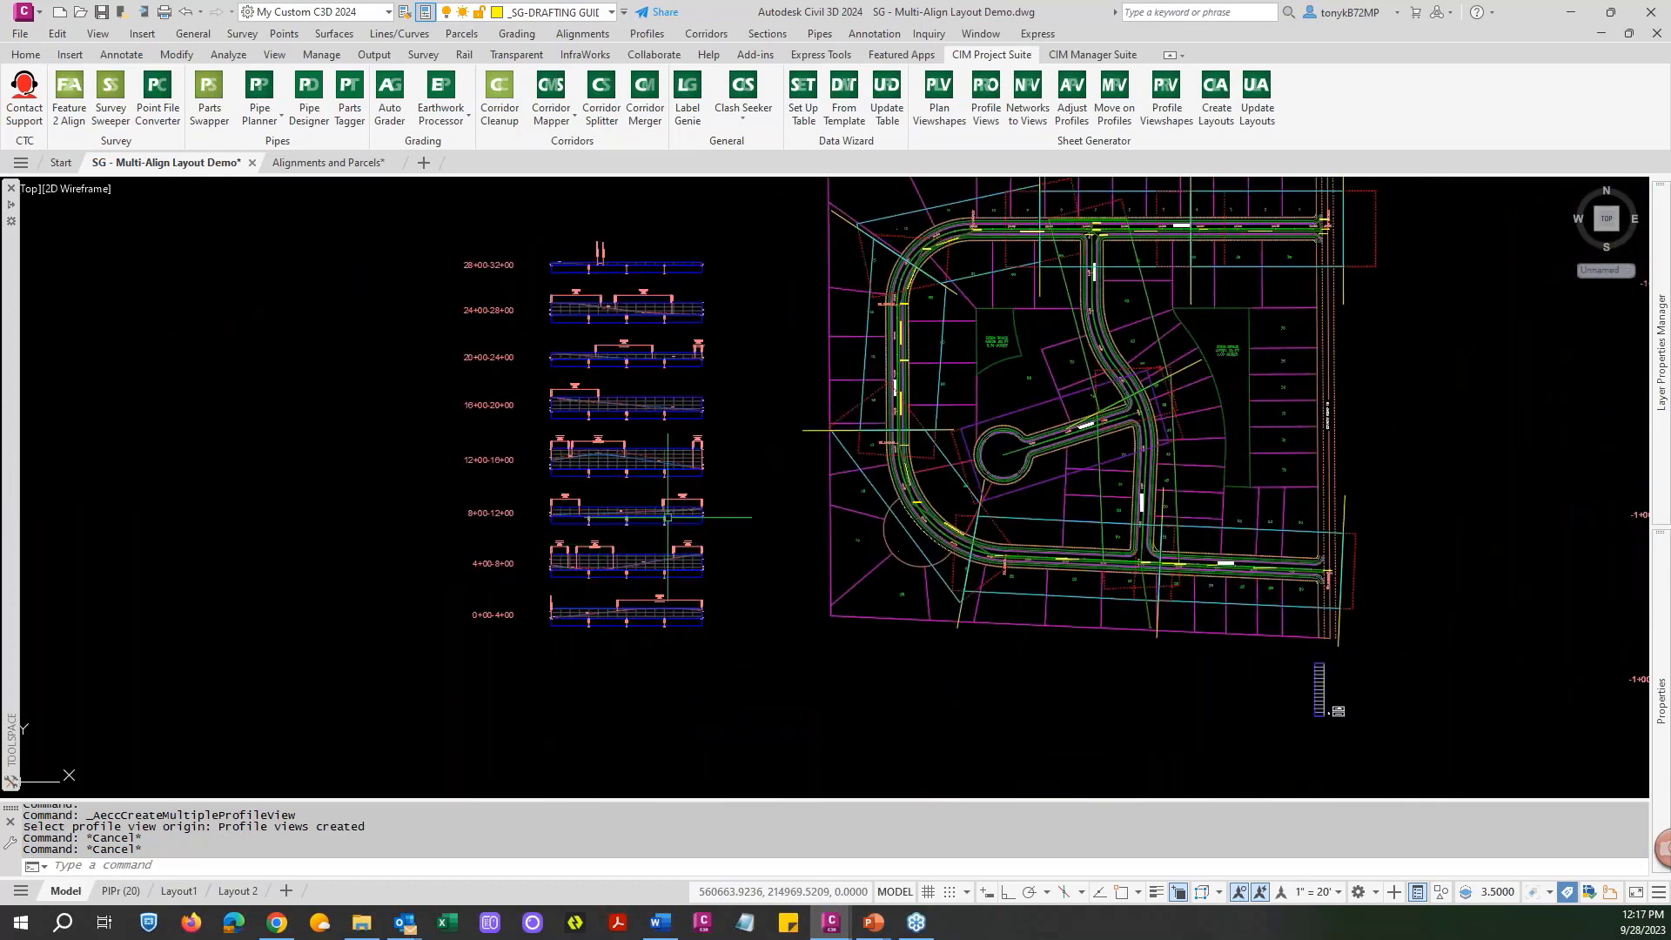
scroll(658, 444, "up", 5)
scroll(657, 445, "down", 5)
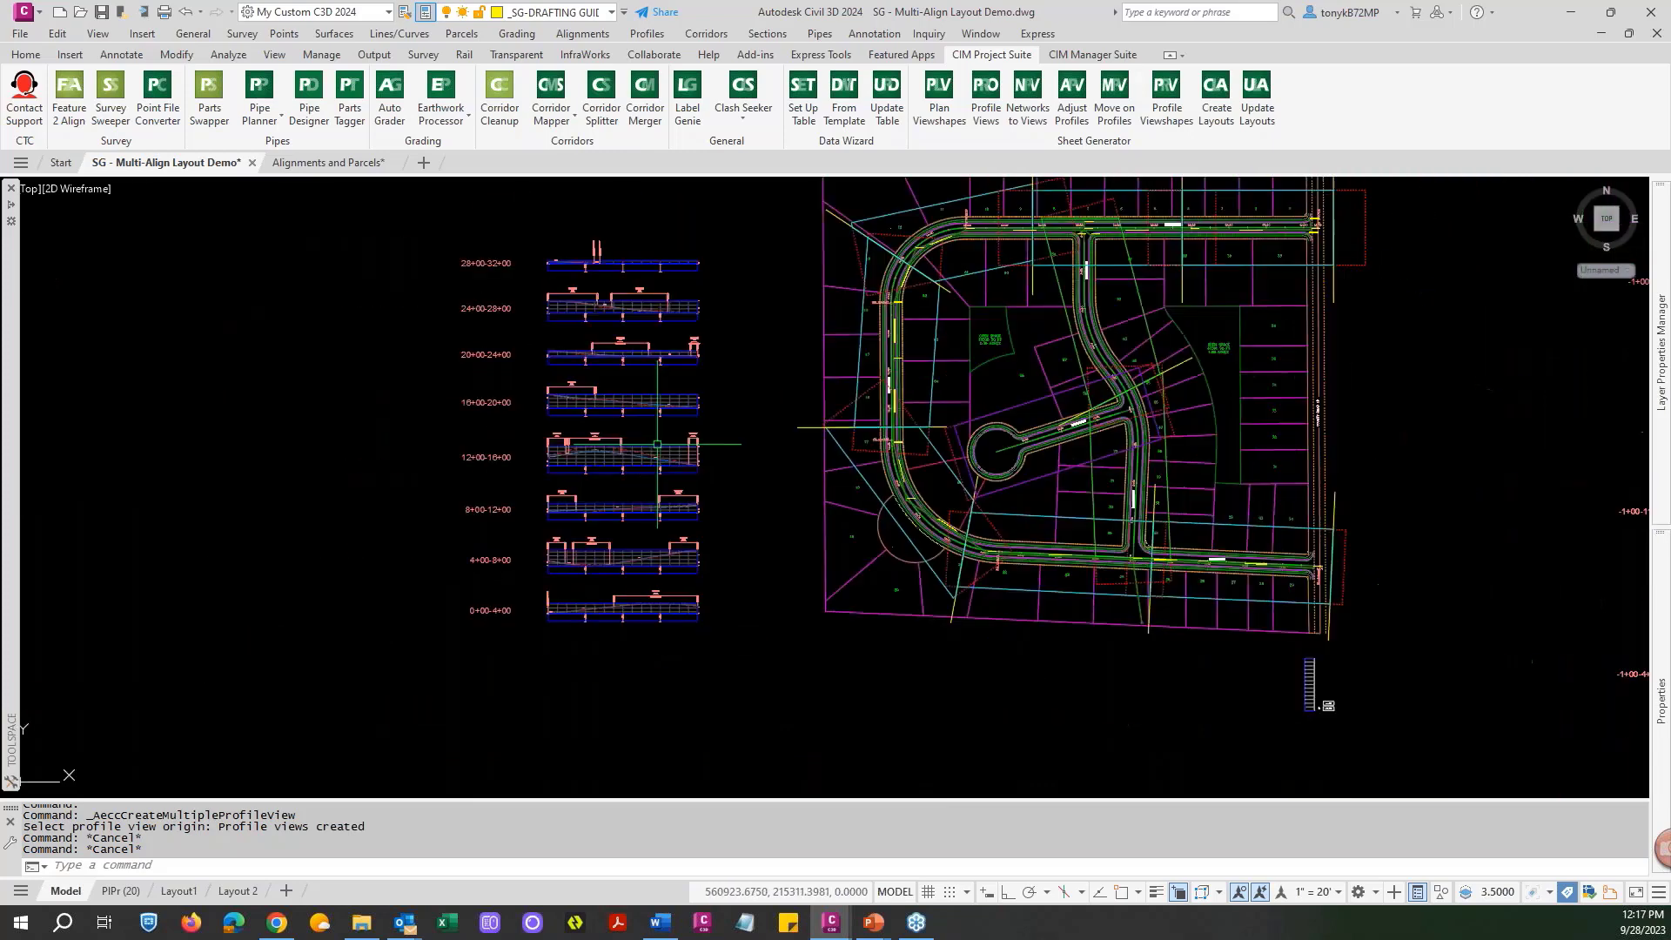
Add the network parts to all eight Evergreen profile views, accepting a maximum horizontal distance of 30 from the alignment.
key("Escape")
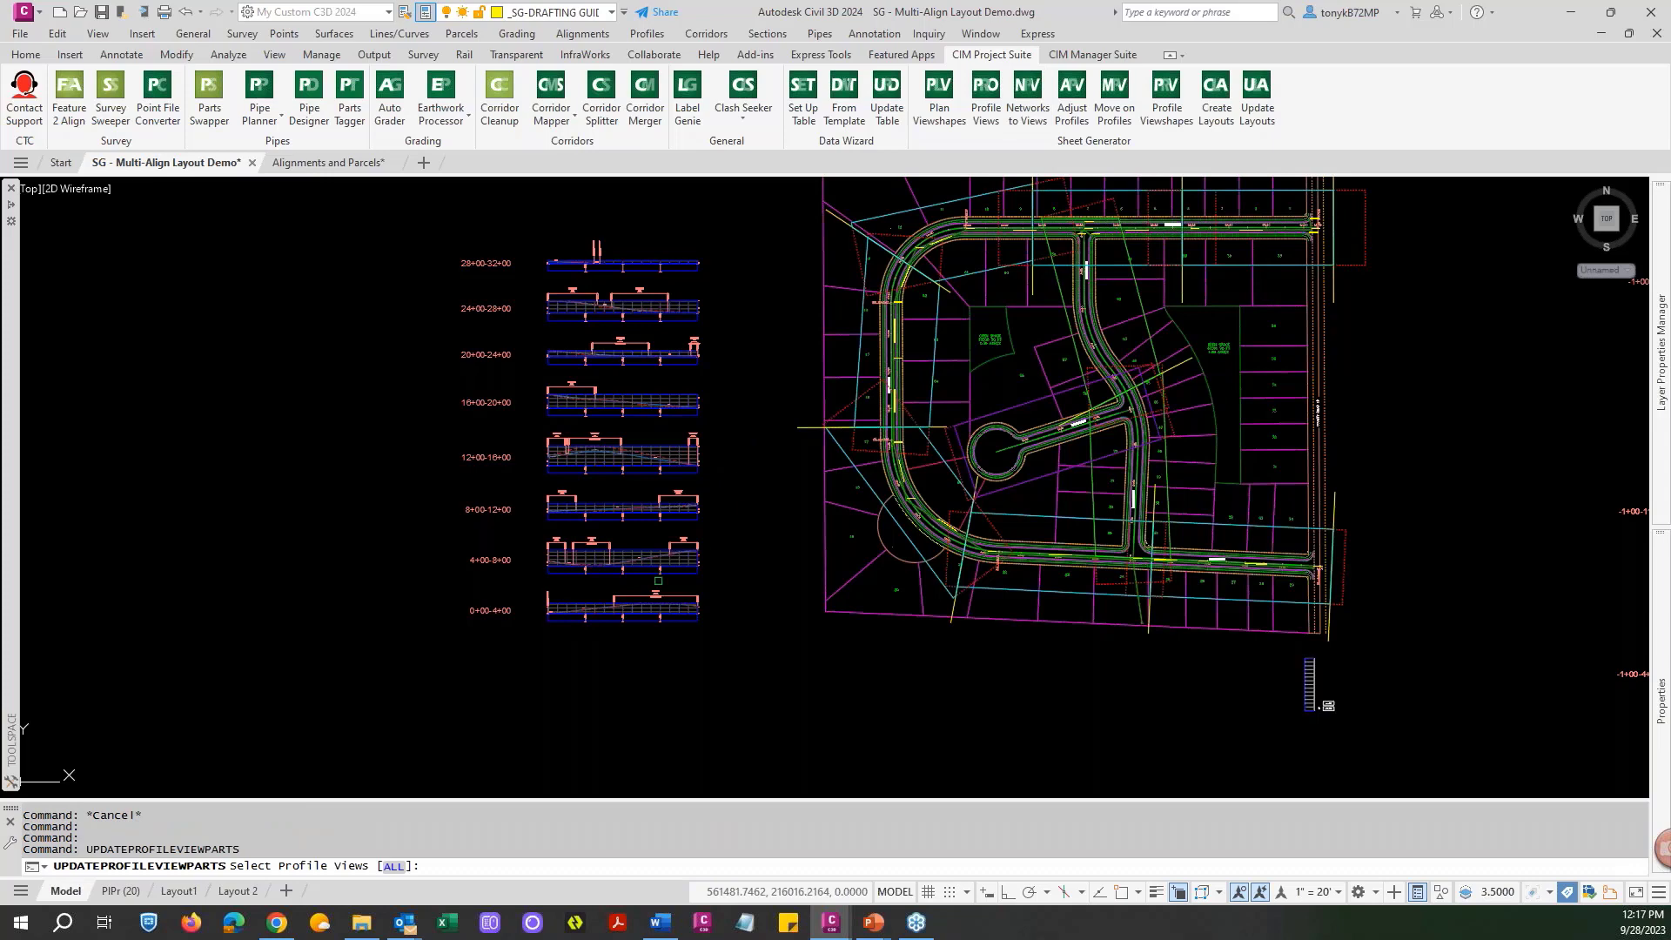
left_click(512, 647)
left_click(352, 183)
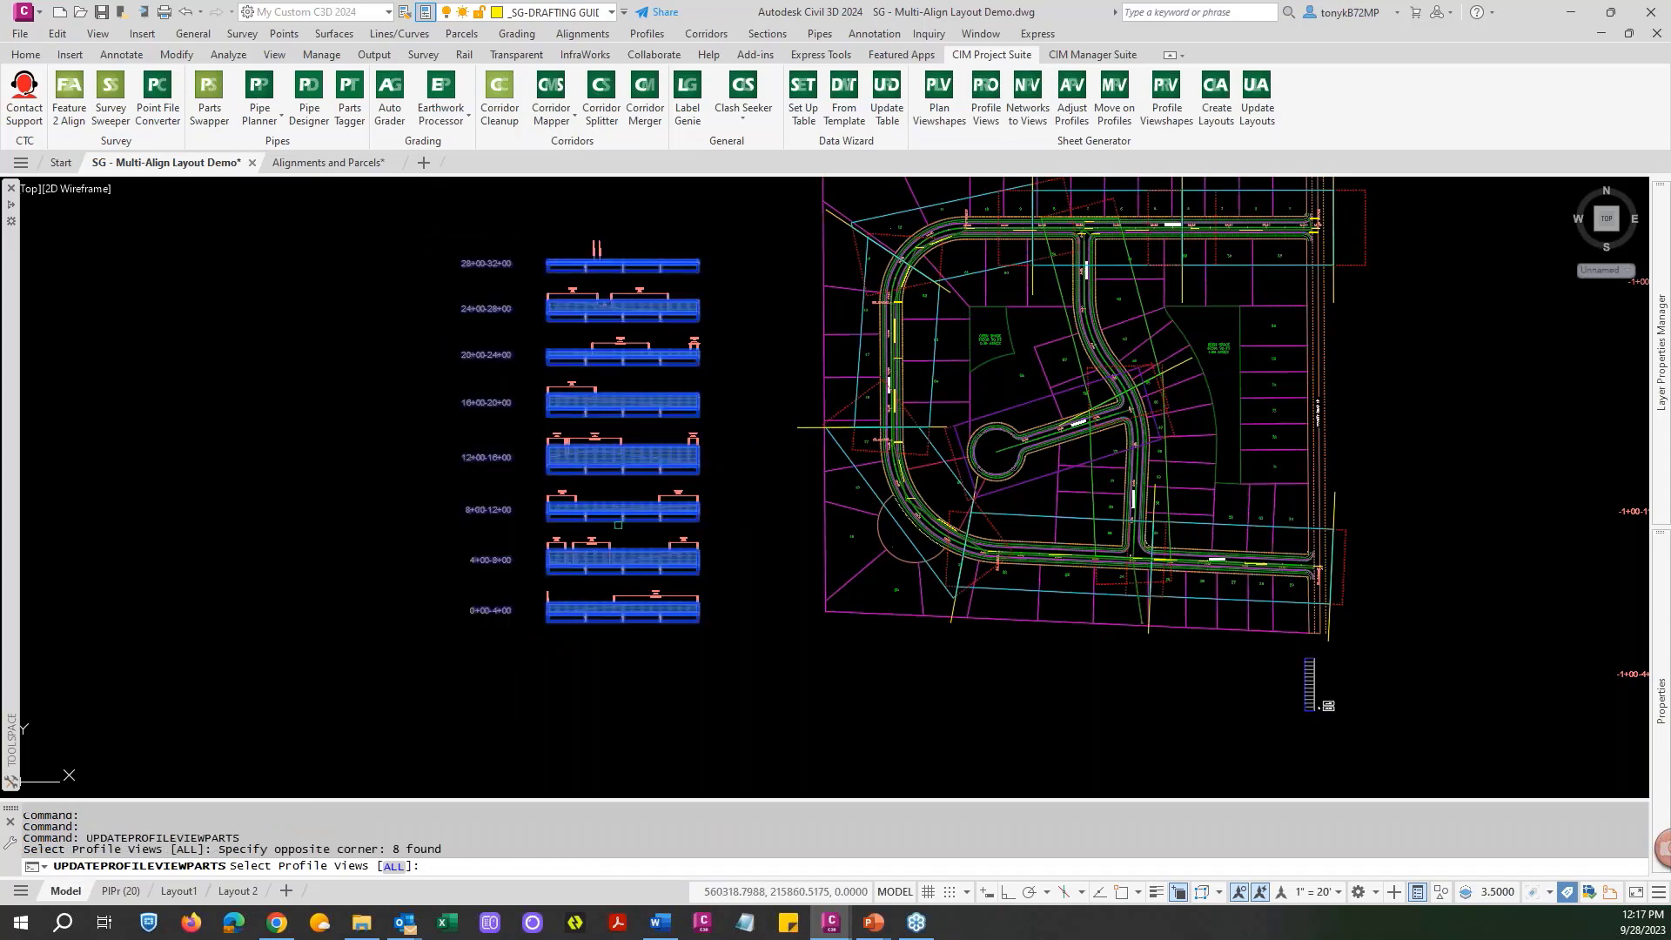
key("Return")
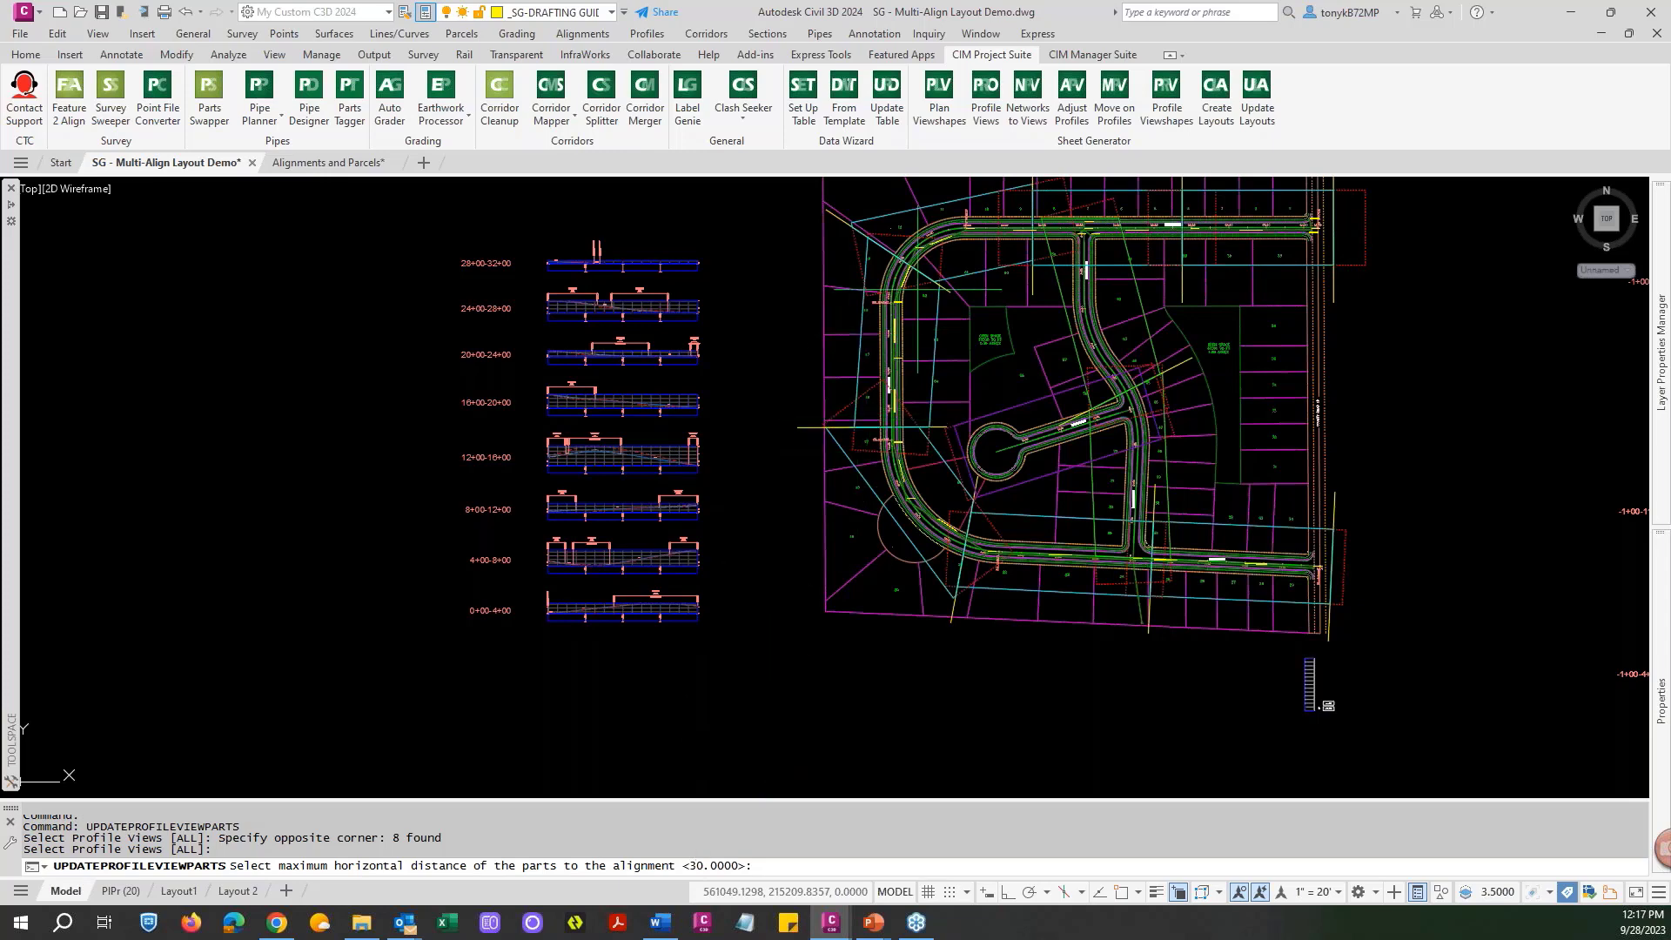
scroll(937, 228, "up", 10)
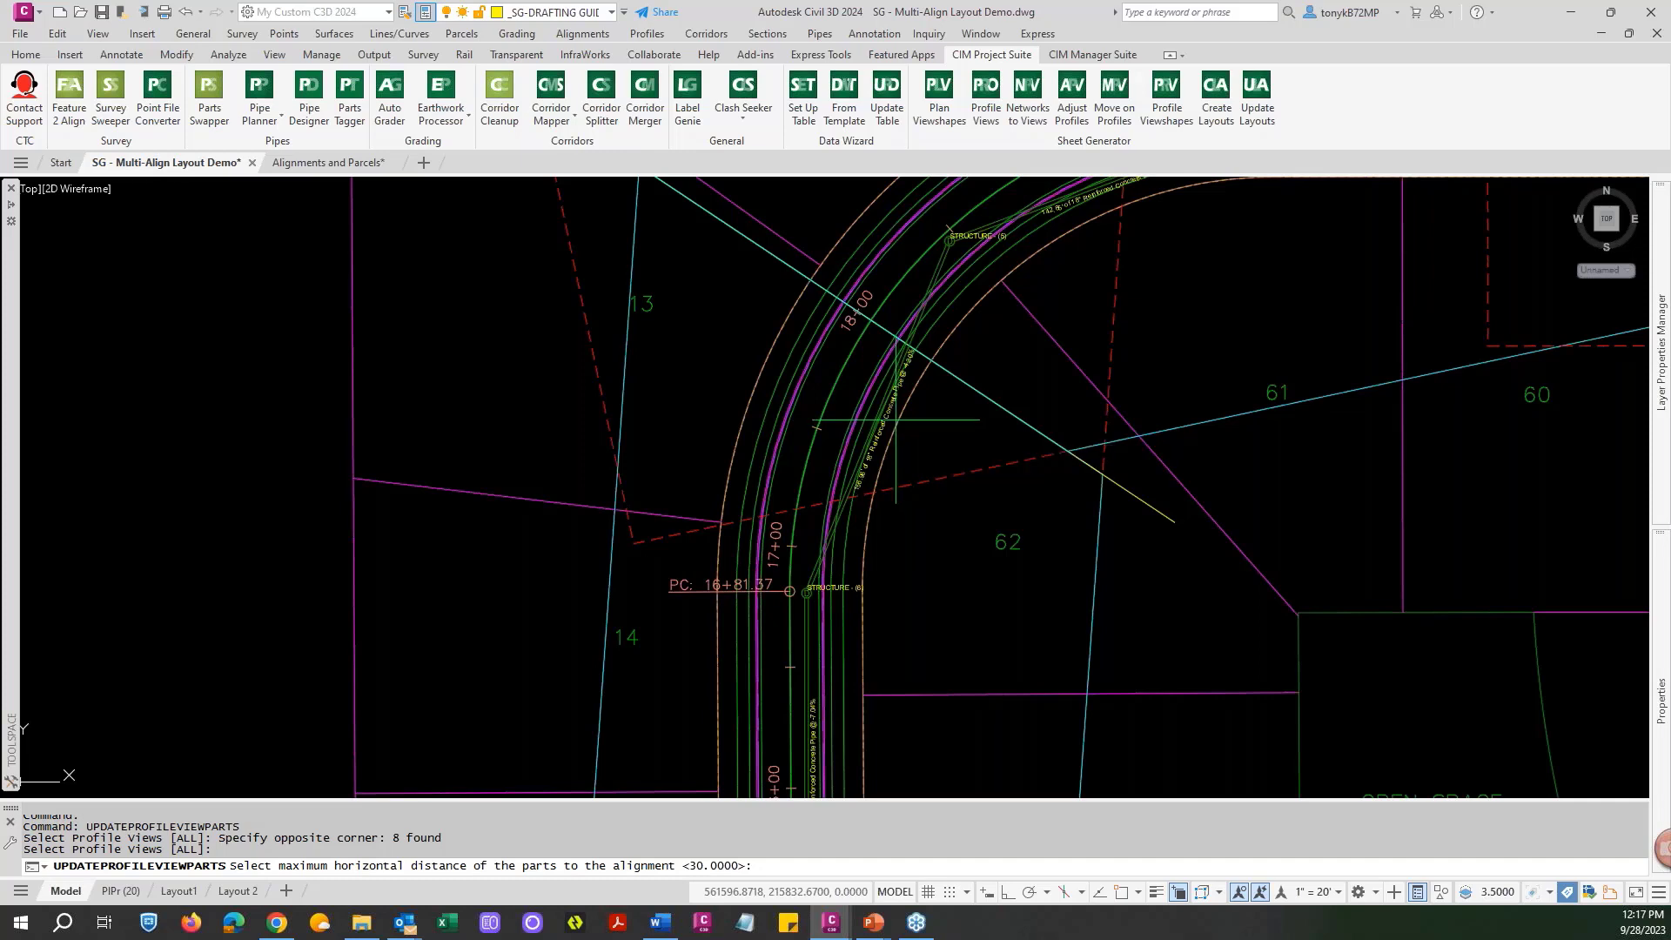
scroll(875, 429, "down", 5)
scroll(874, 429, "down", 2)
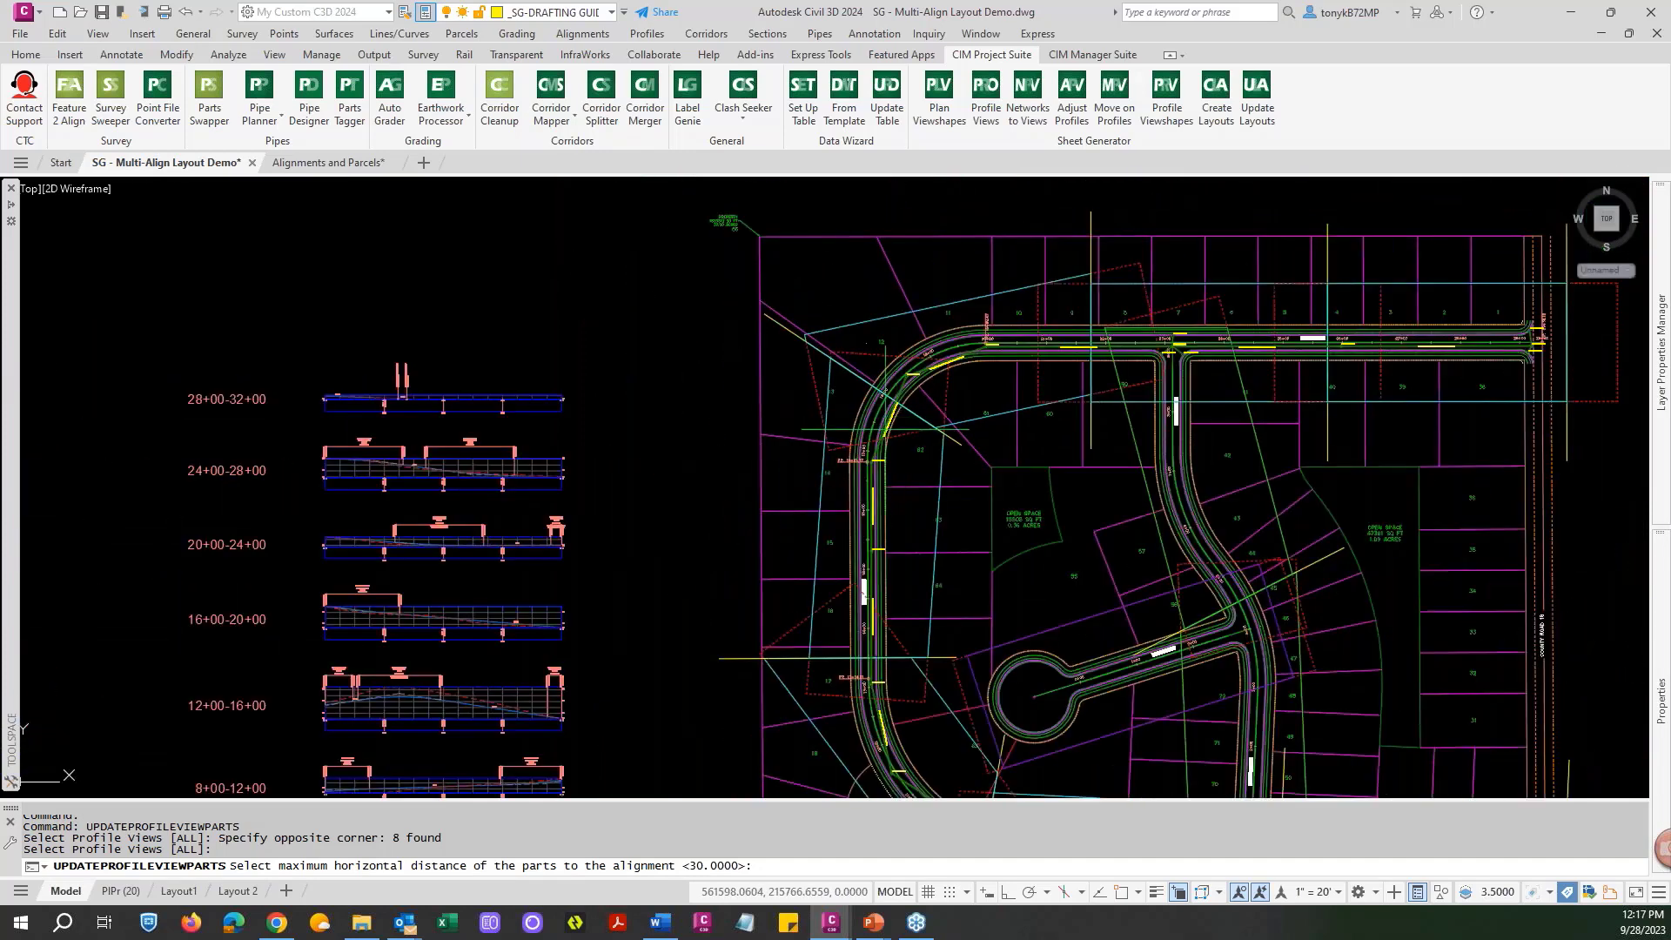
mouse_move(874, 429)
middle_mouse_down()
mouse_move(808, 429)
mouse_move(797, 308)
middle_mouse_up()
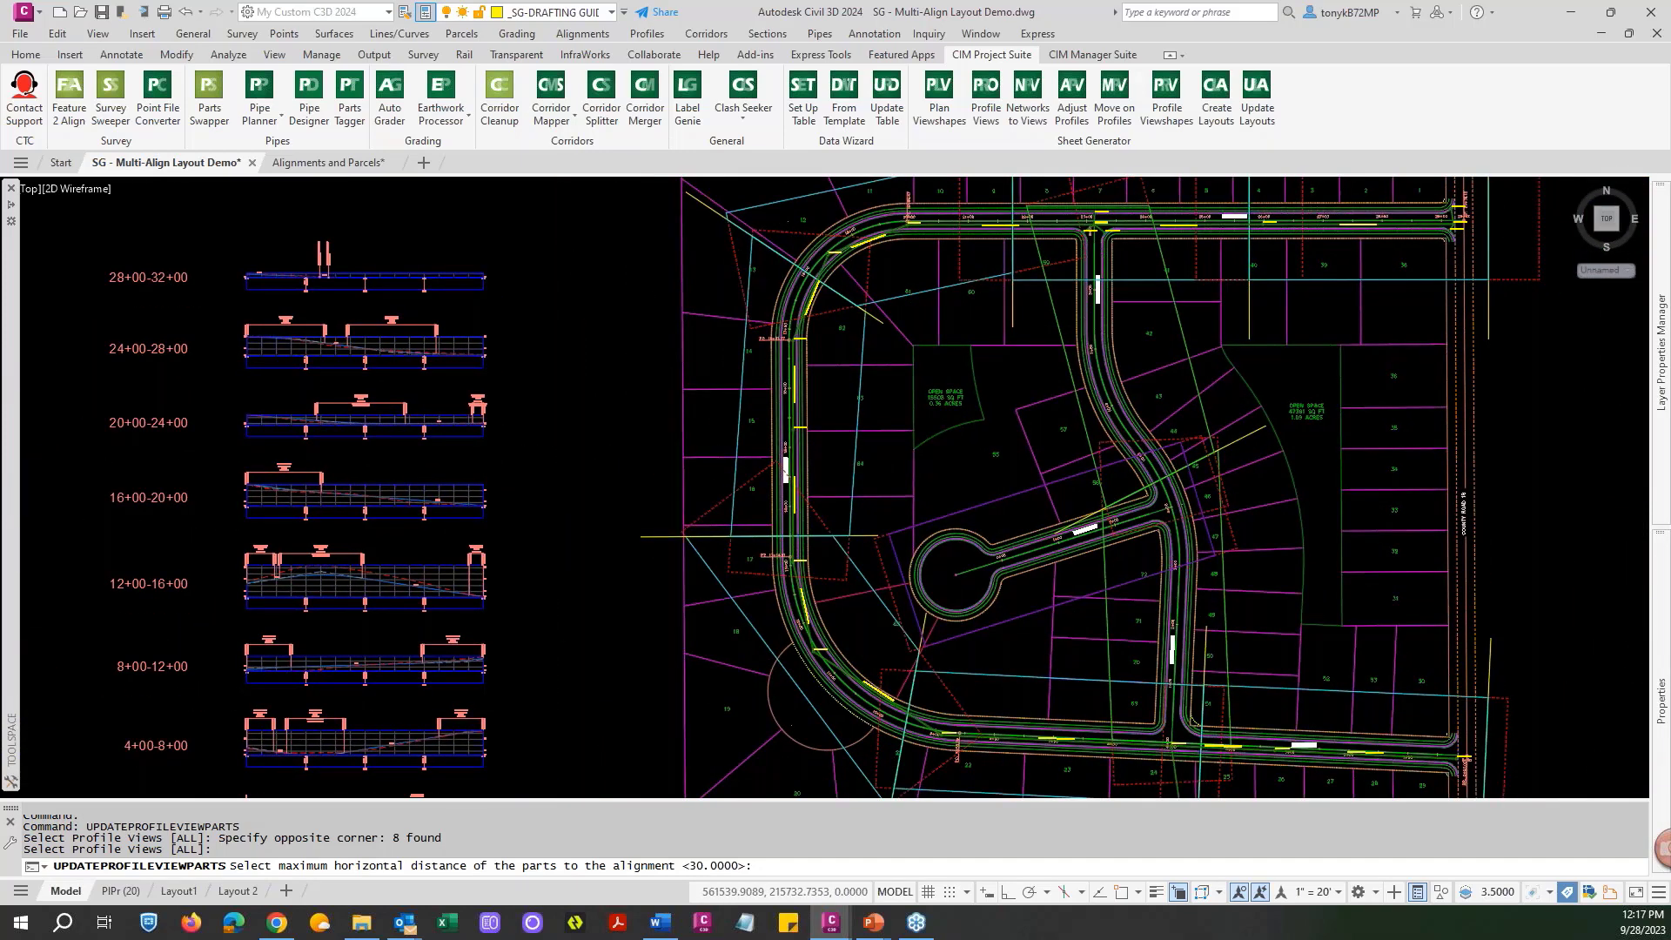
scroll(788, 309, "down", 3)
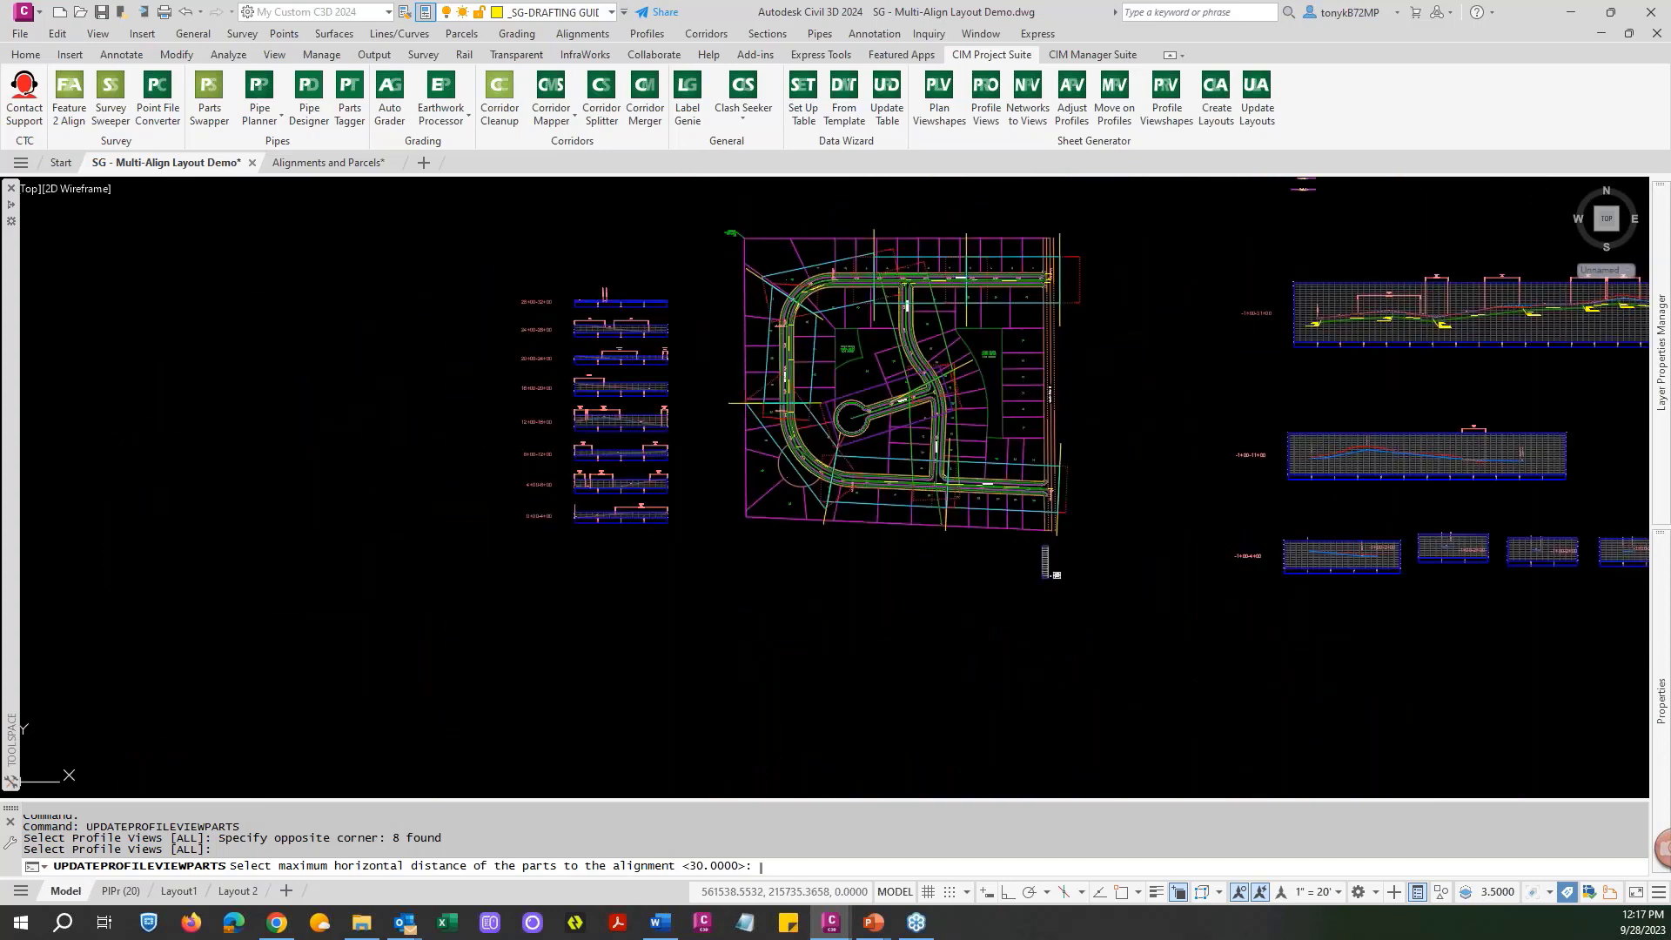
key("Return")
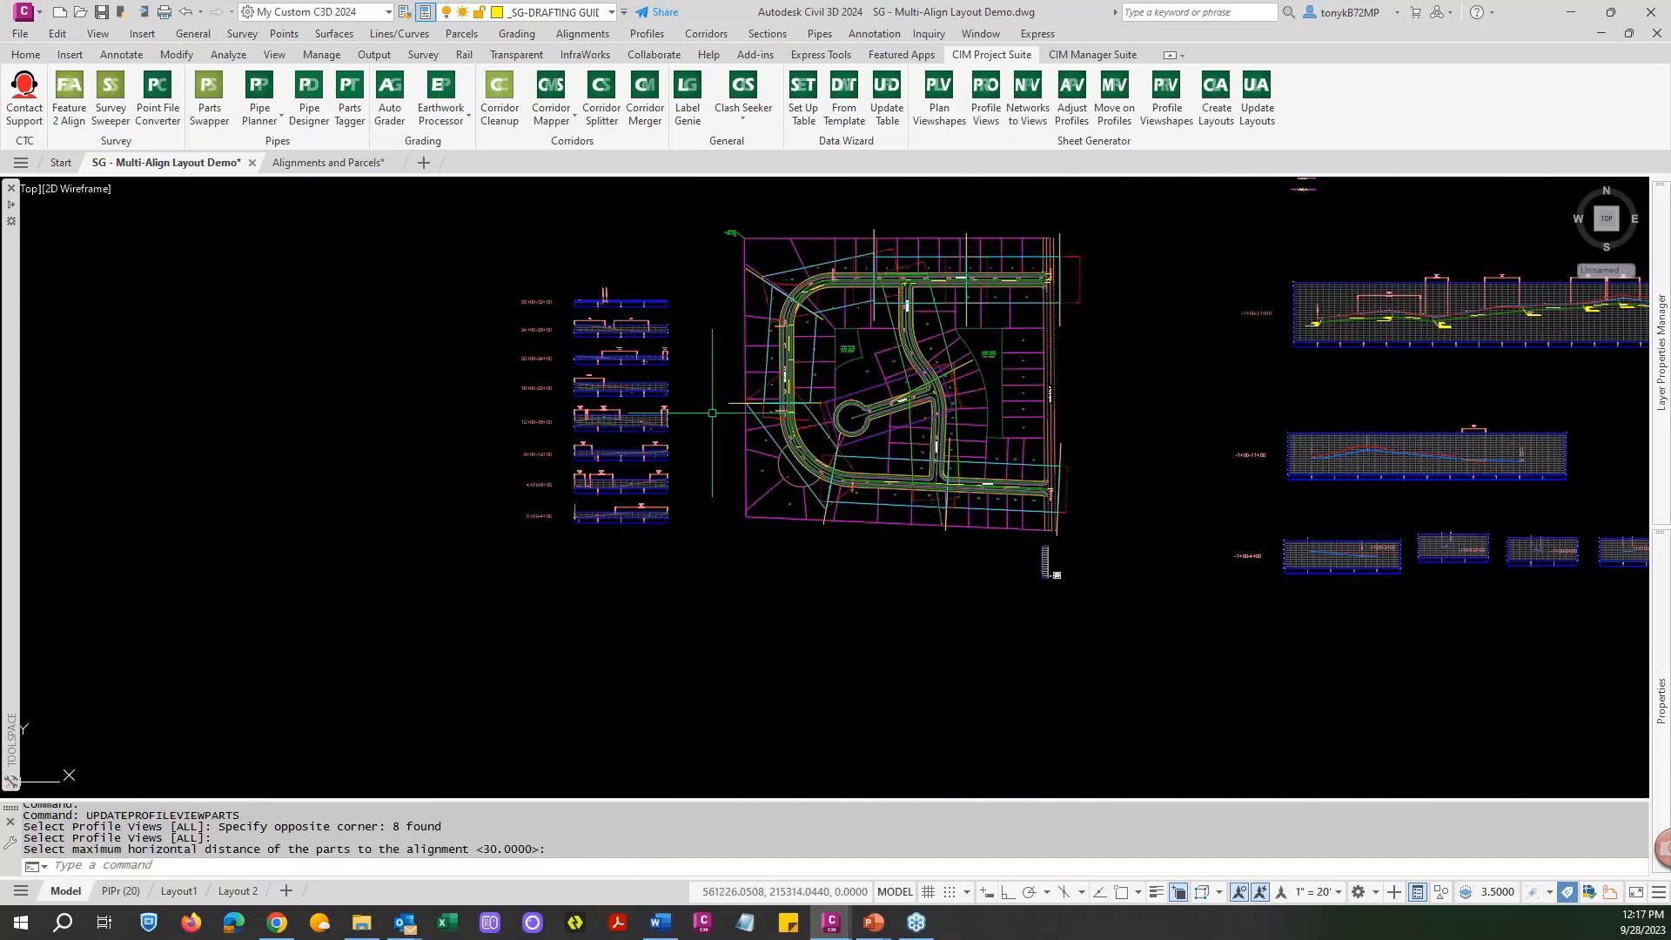
Examine the pipes and structures drawn in the Evergreen profile views, from 12+00-16+00 down to 0+00-4+00.
scroll(610, 421, "up", 8)
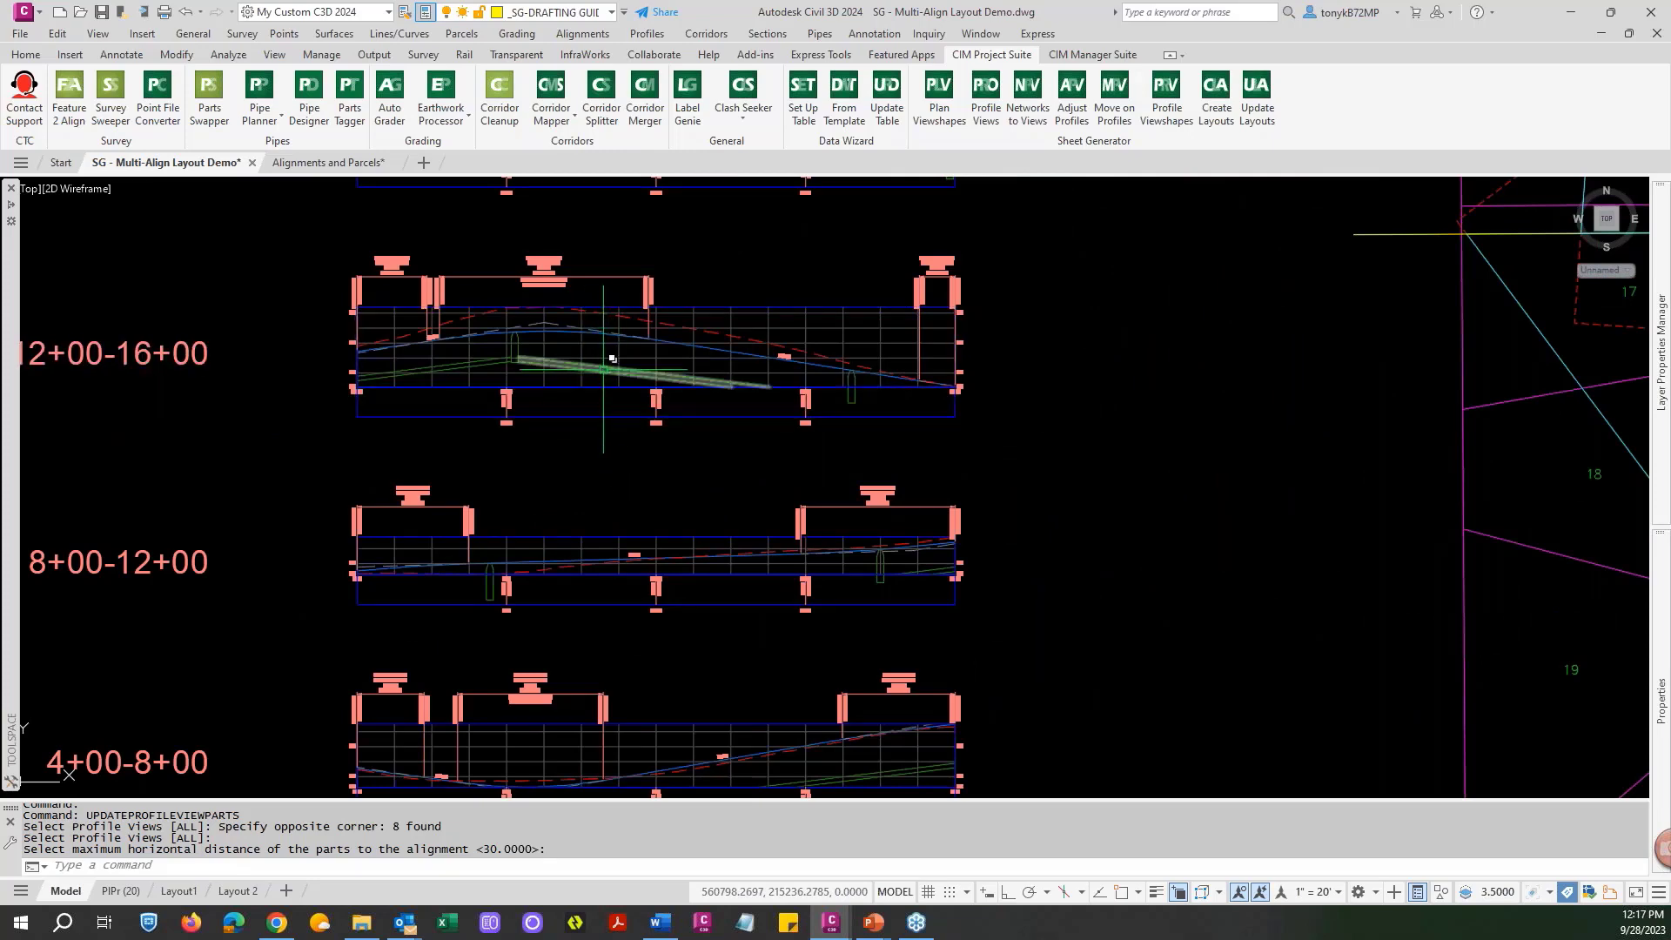
scroll(602, 367, "down", 4)
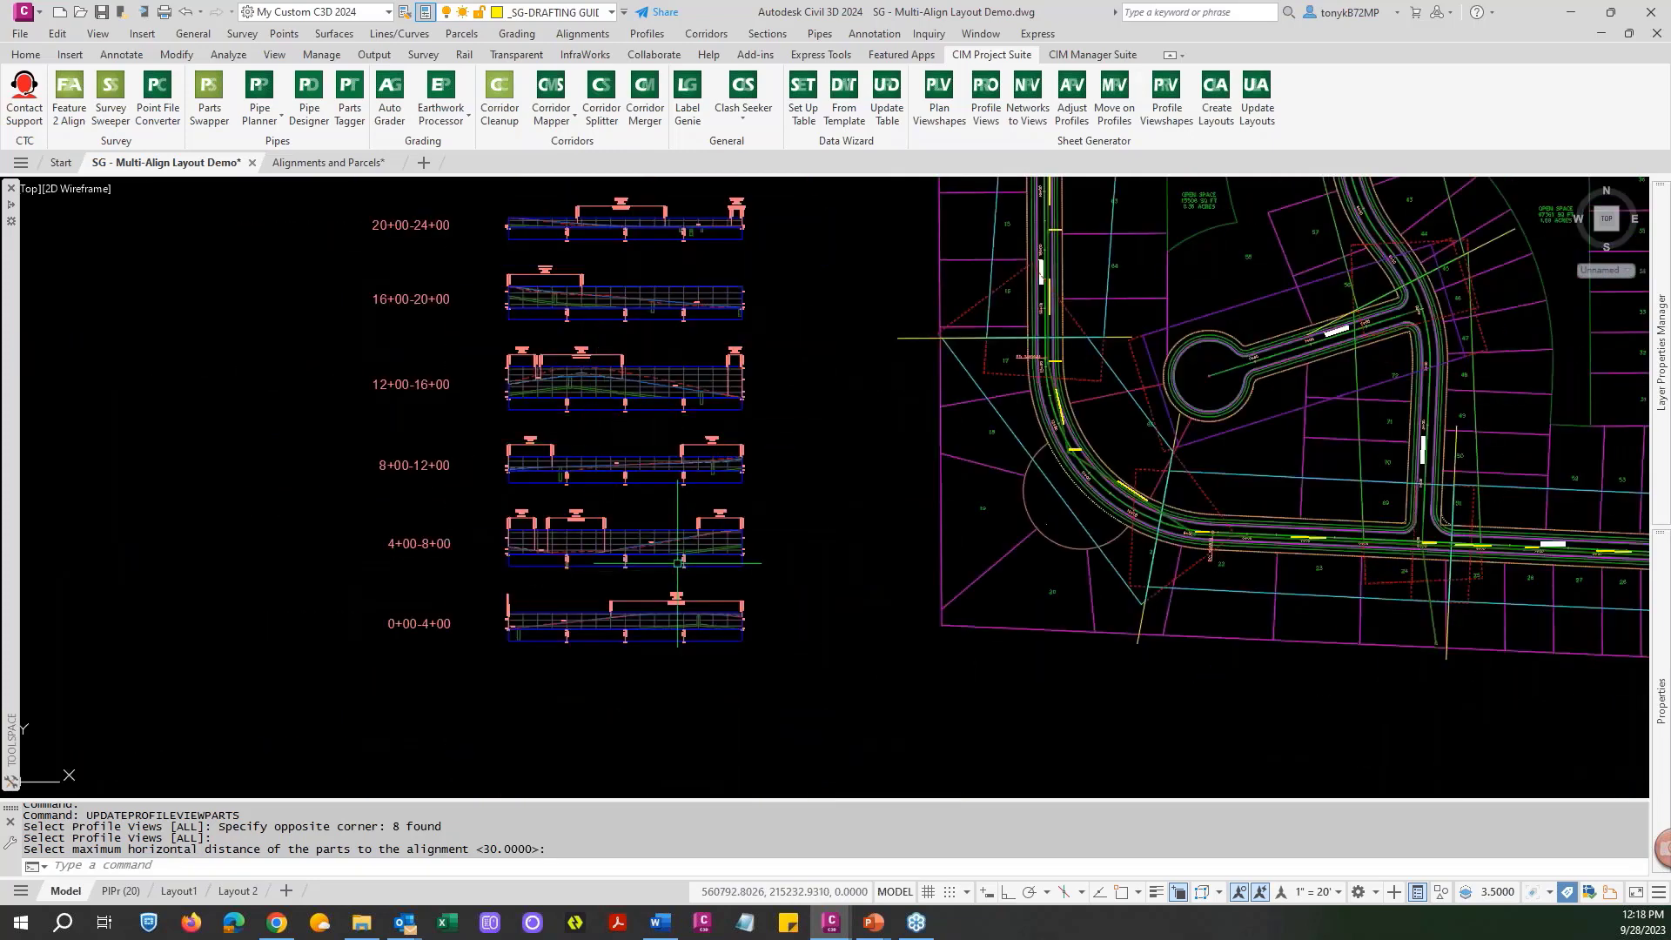
scroll(687, 552, "up", 6)
scroll(691, 561, "down", 6)
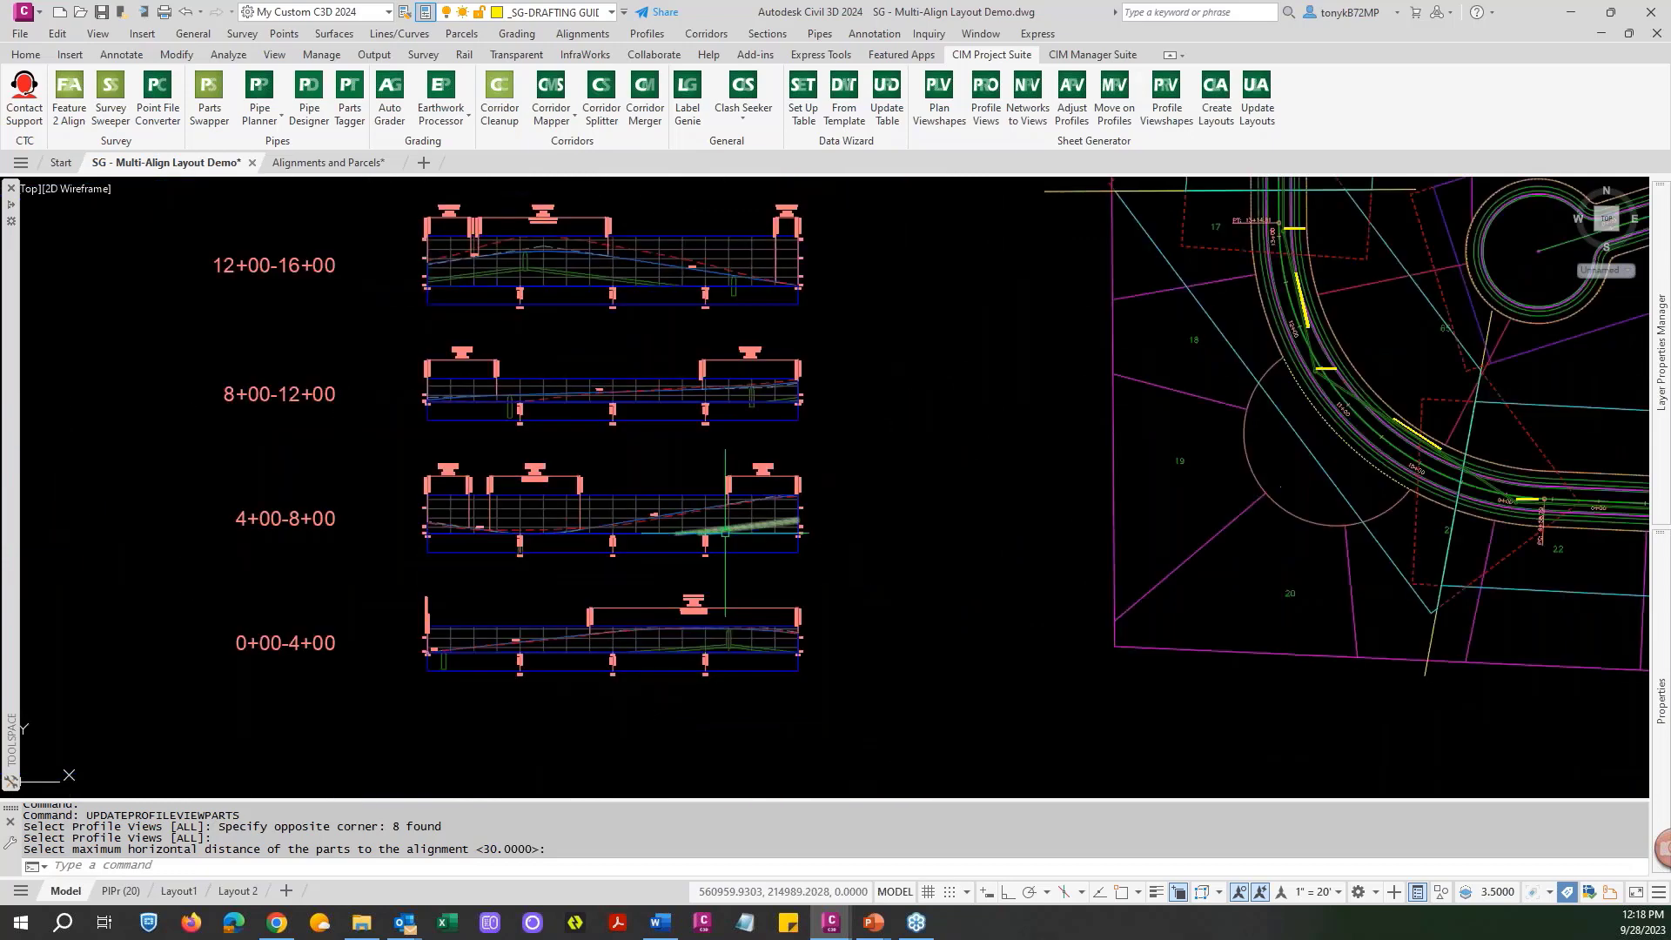
scroll(709, 644, "up", 5)
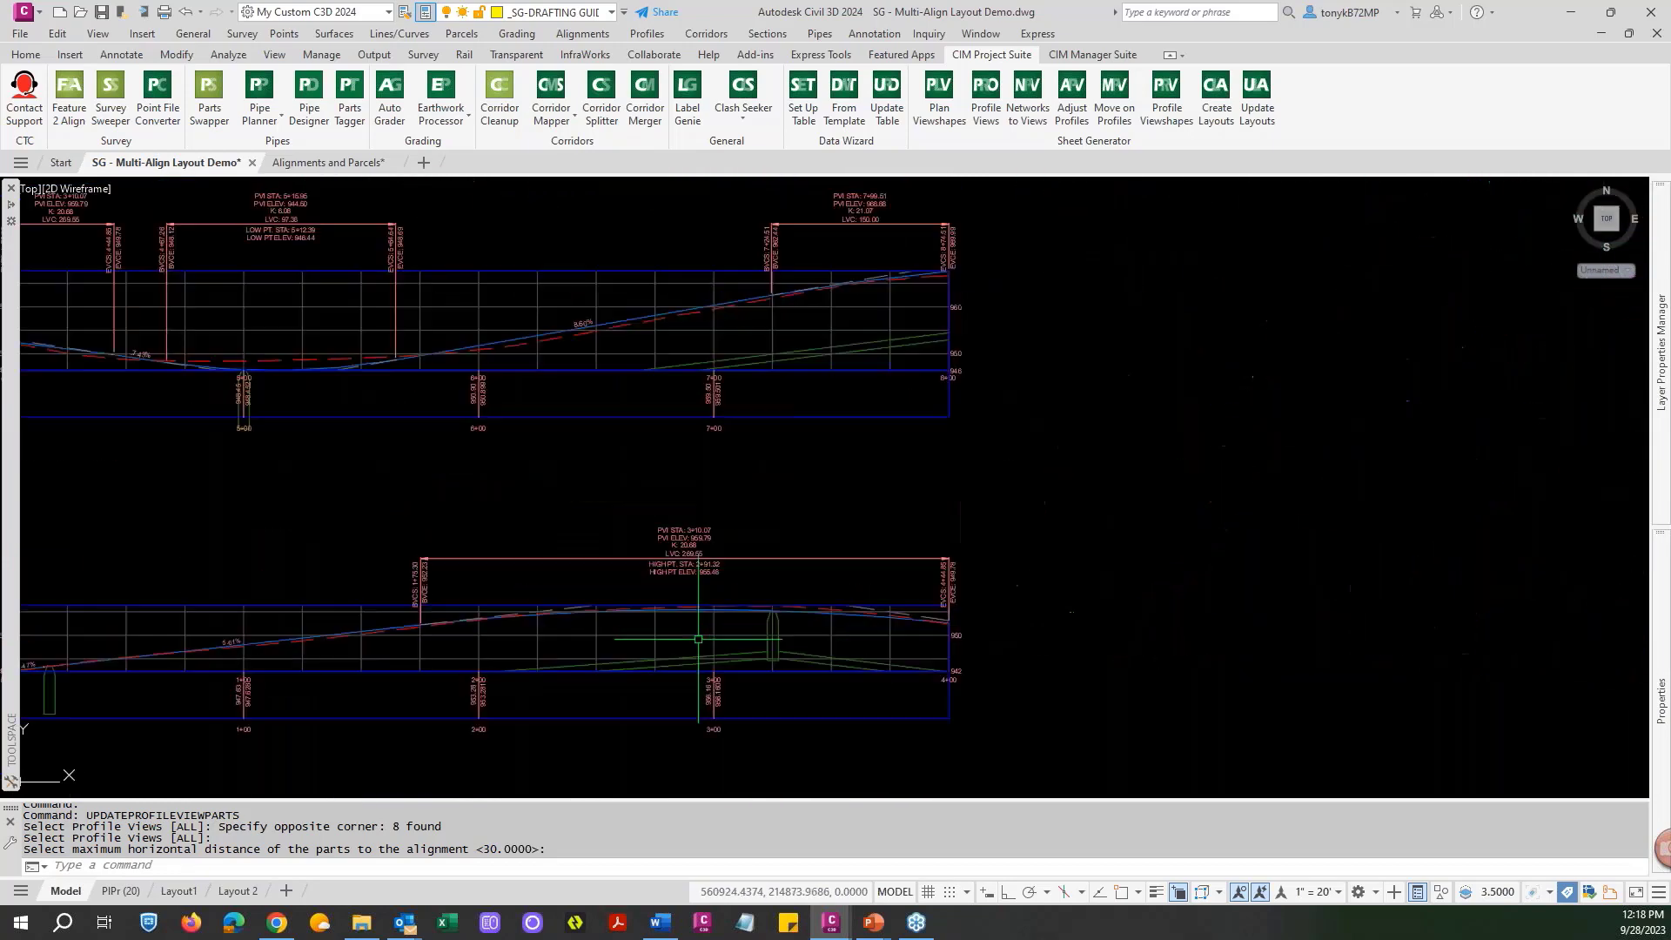
scroll(721, 523, "down", 5)
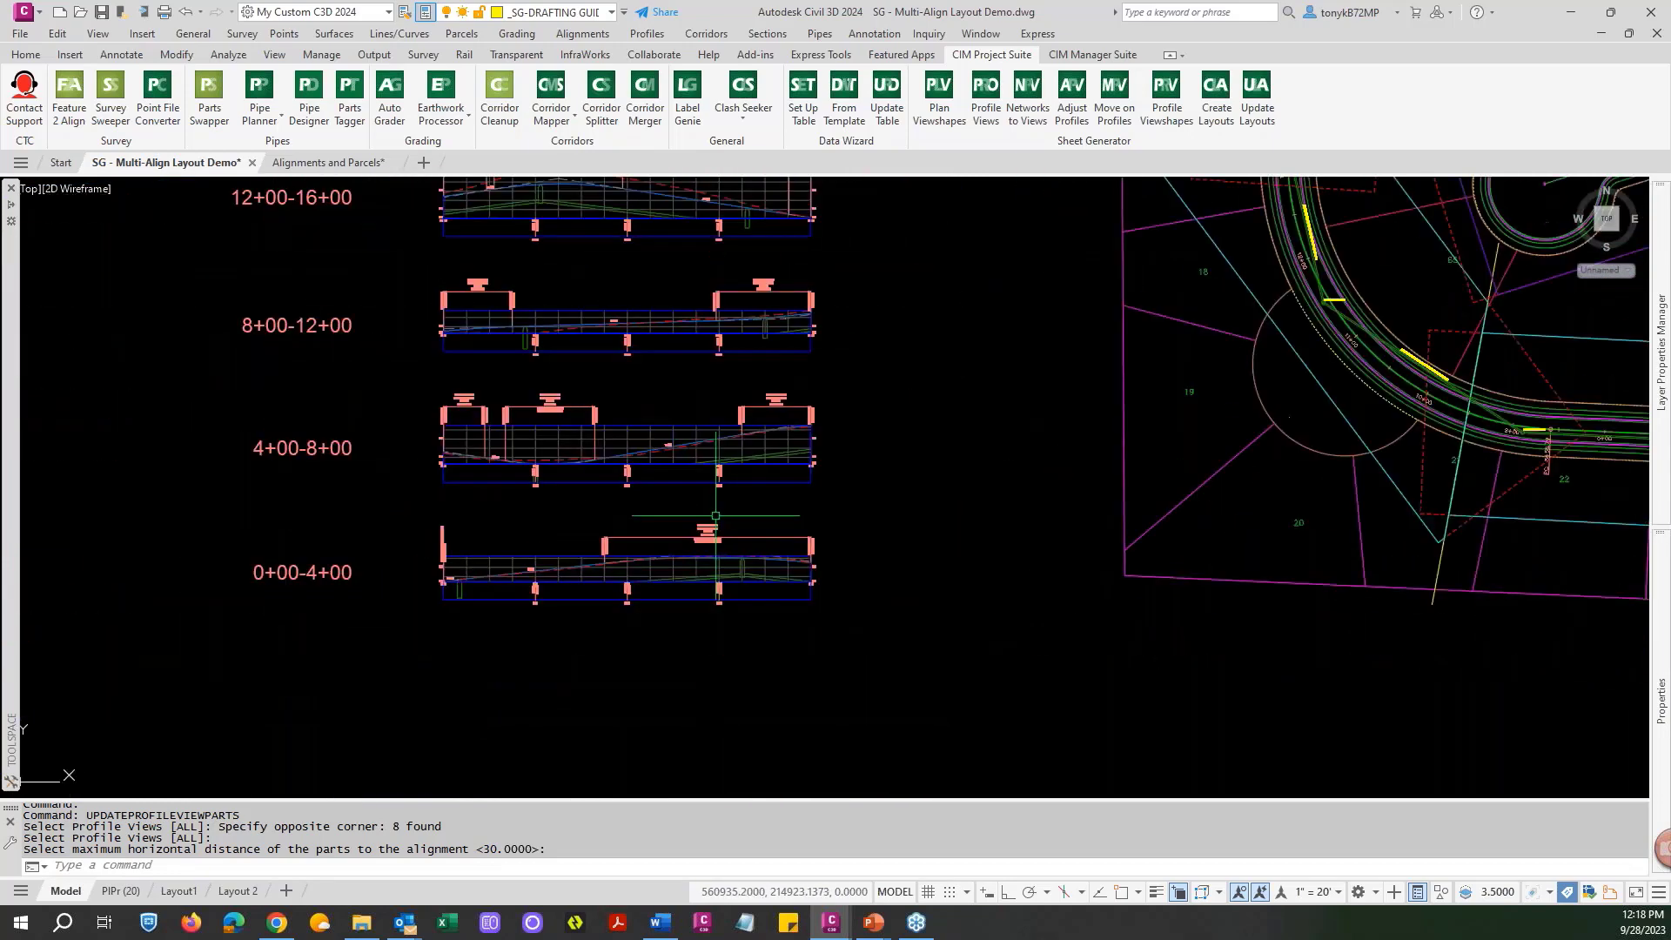
scroll(717, 517, "down", 1)
scroll(835, 522, "down", 3)
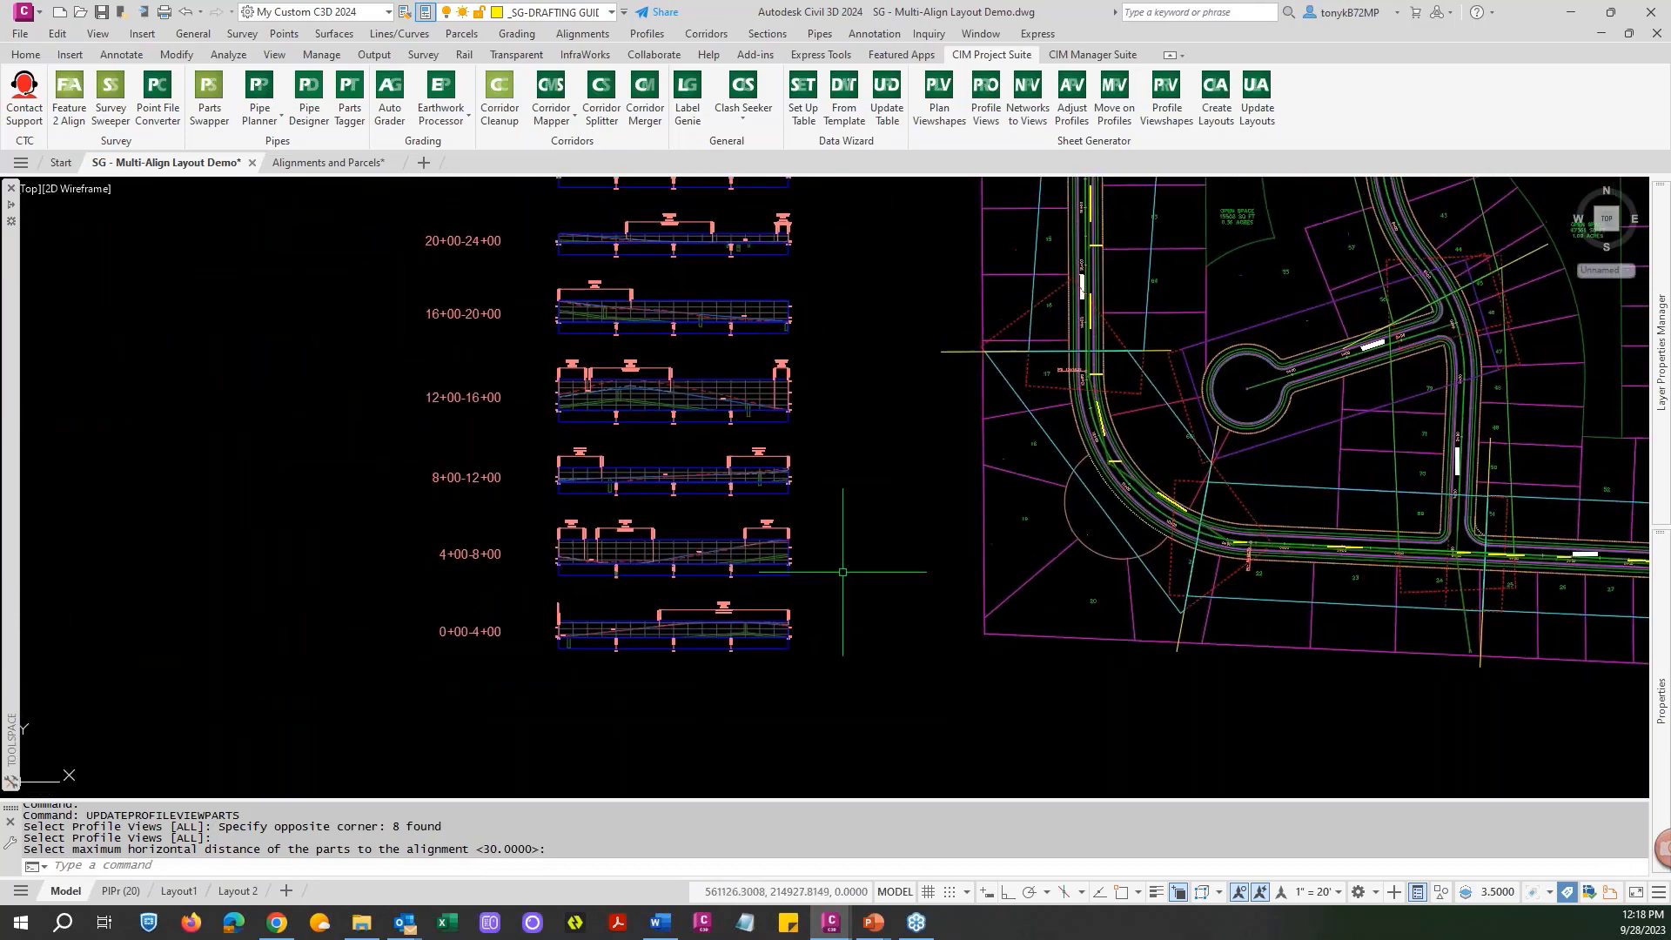
key("Escape")
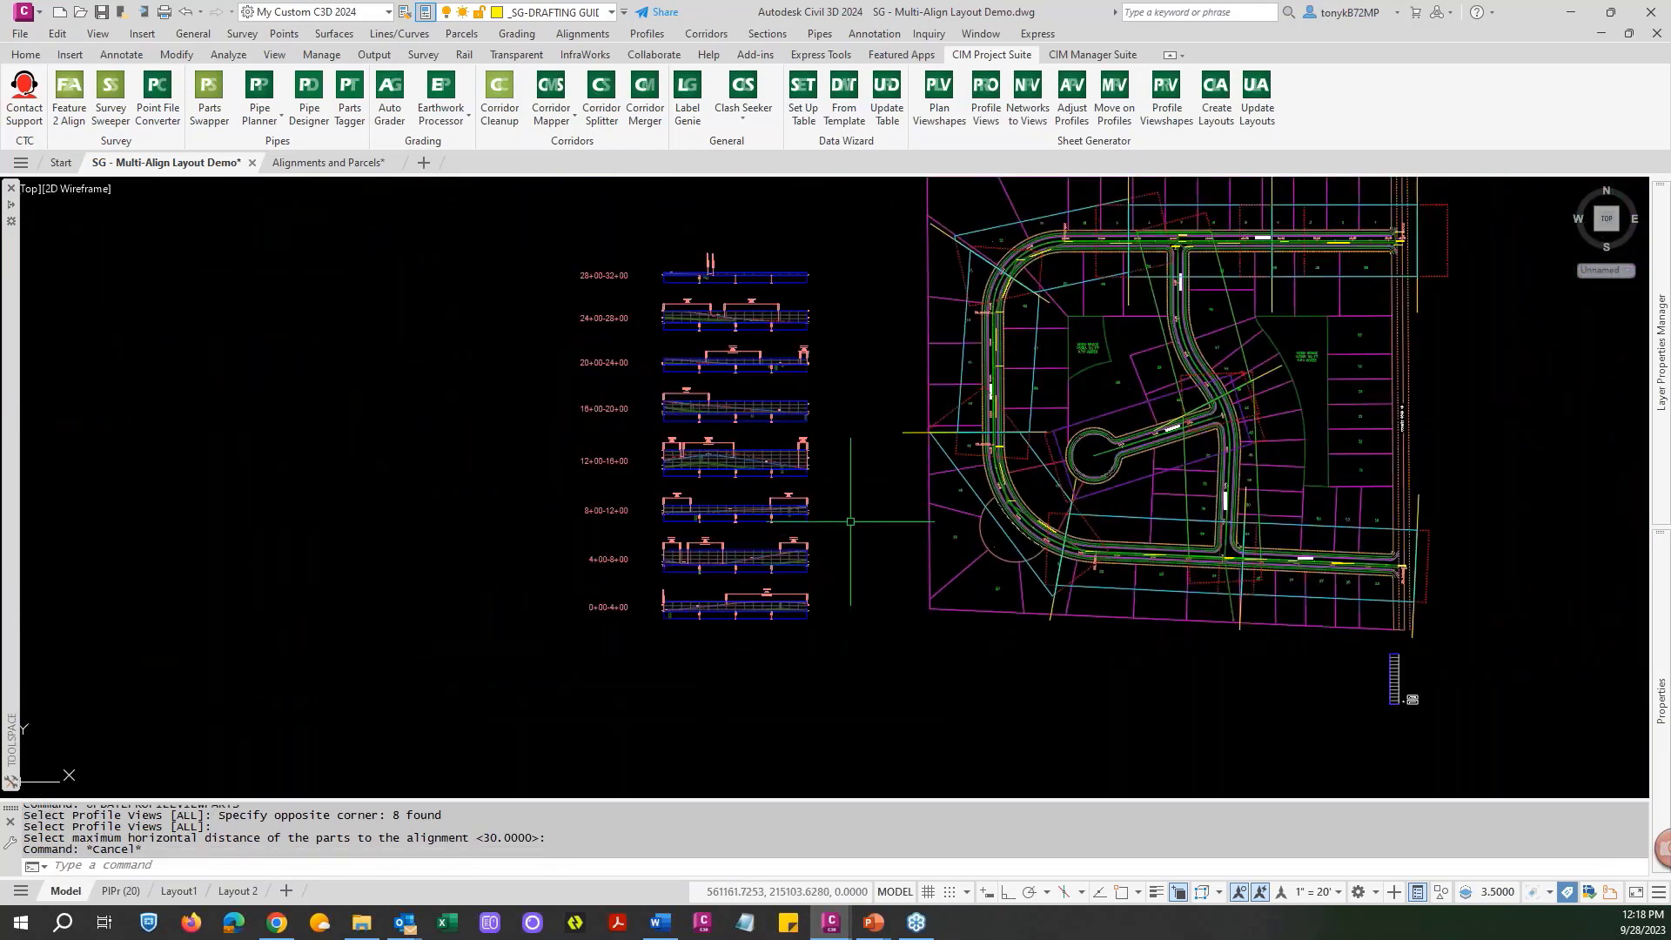
Start adjusting profile views with the four Evergreen views from 0+00 to 16+00 selected.
left_click(1071, 113)
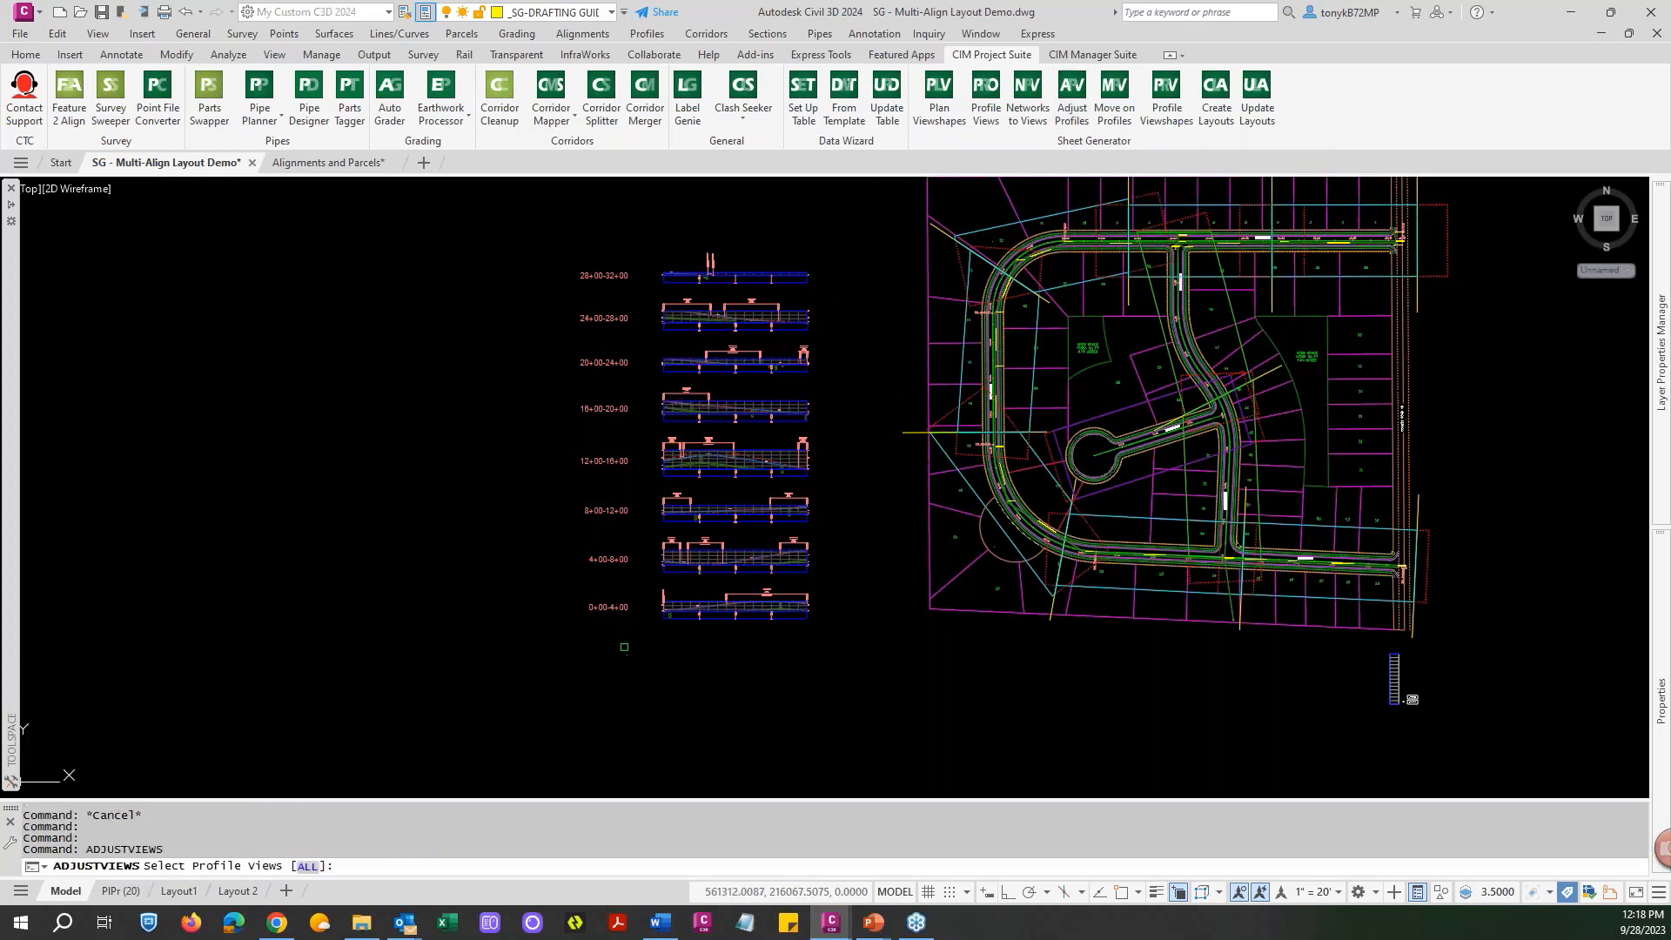
left_click(624, 647)
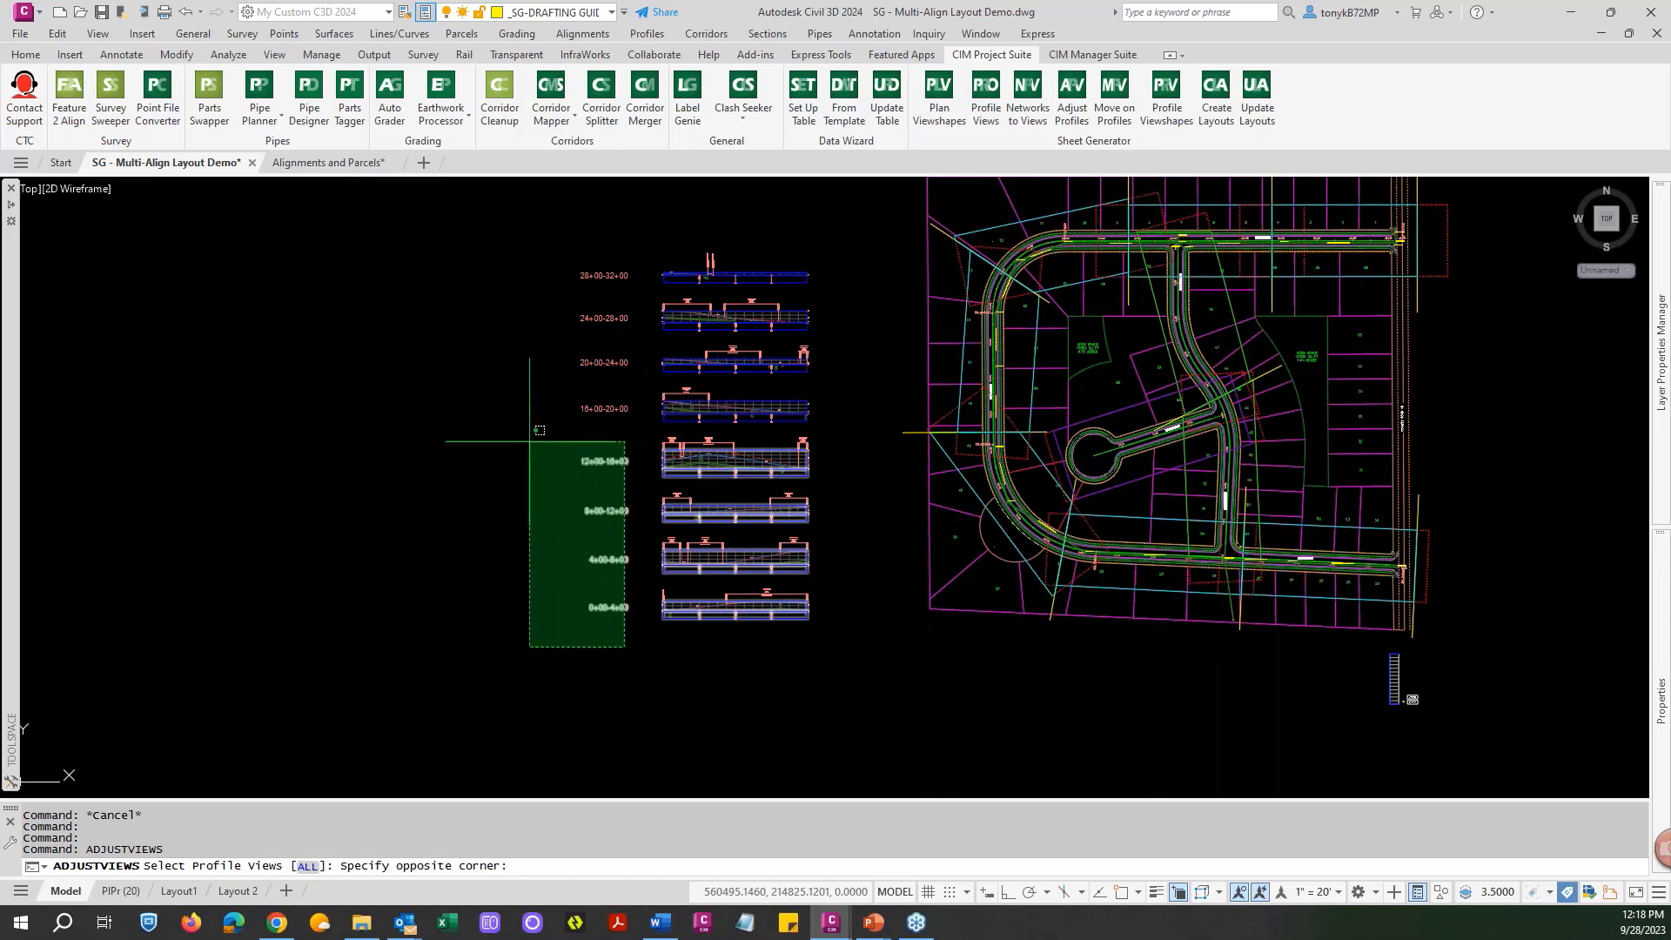
left_click(528, 442)
key("Return")
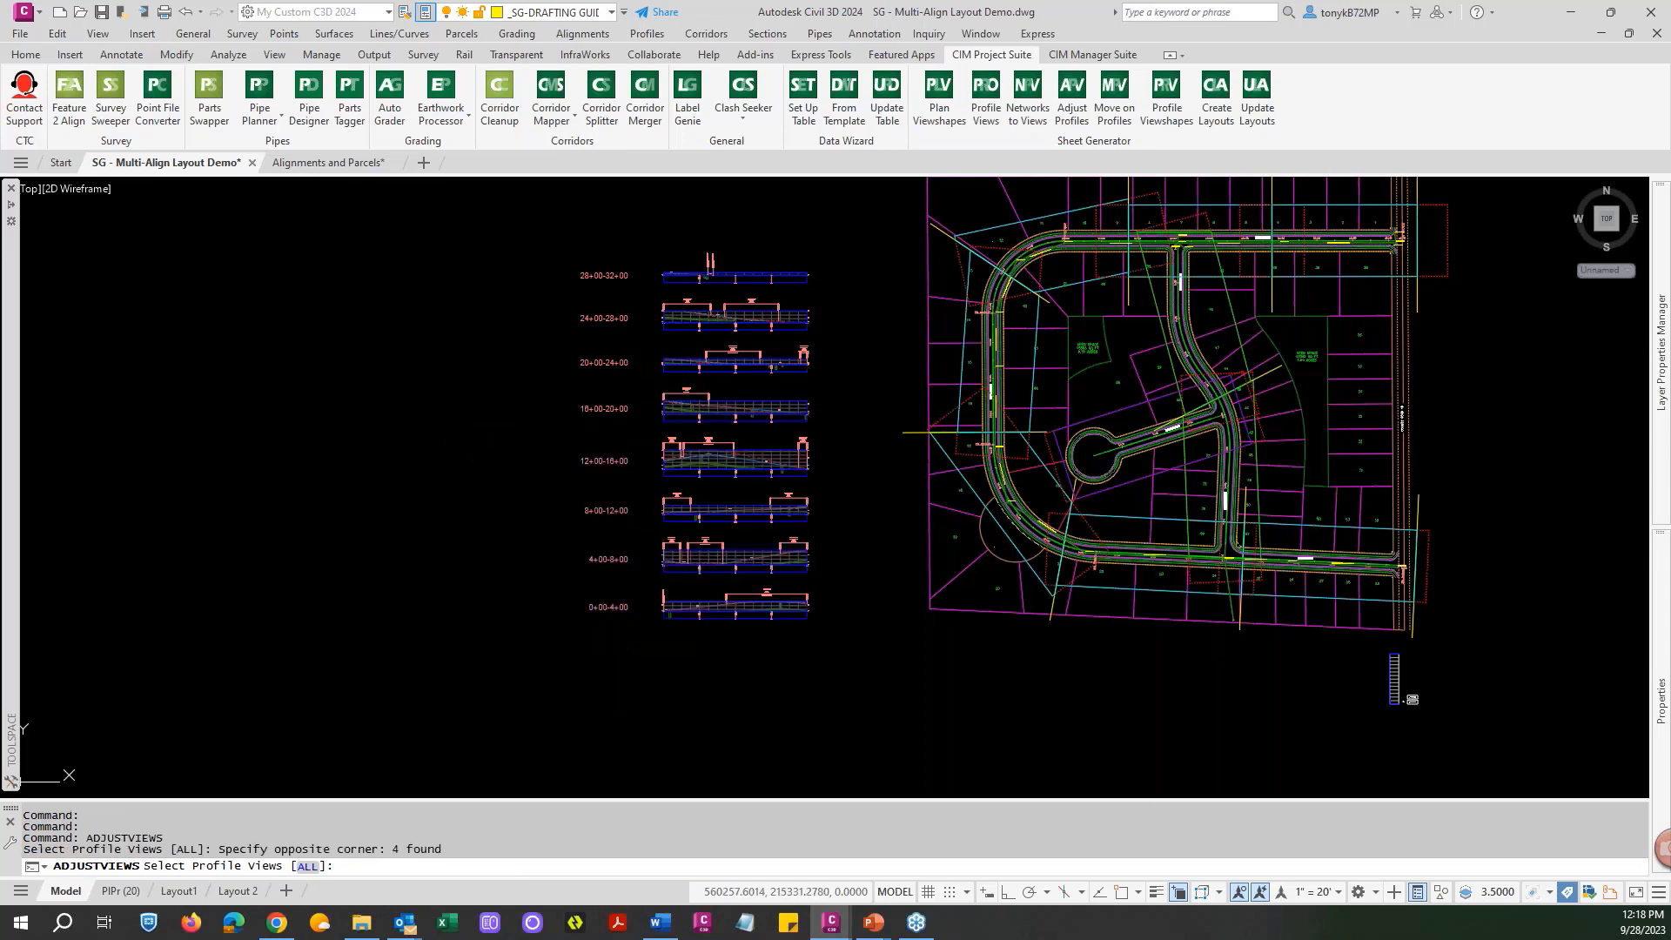
left_click_drag(992, 92, 1043, 167)
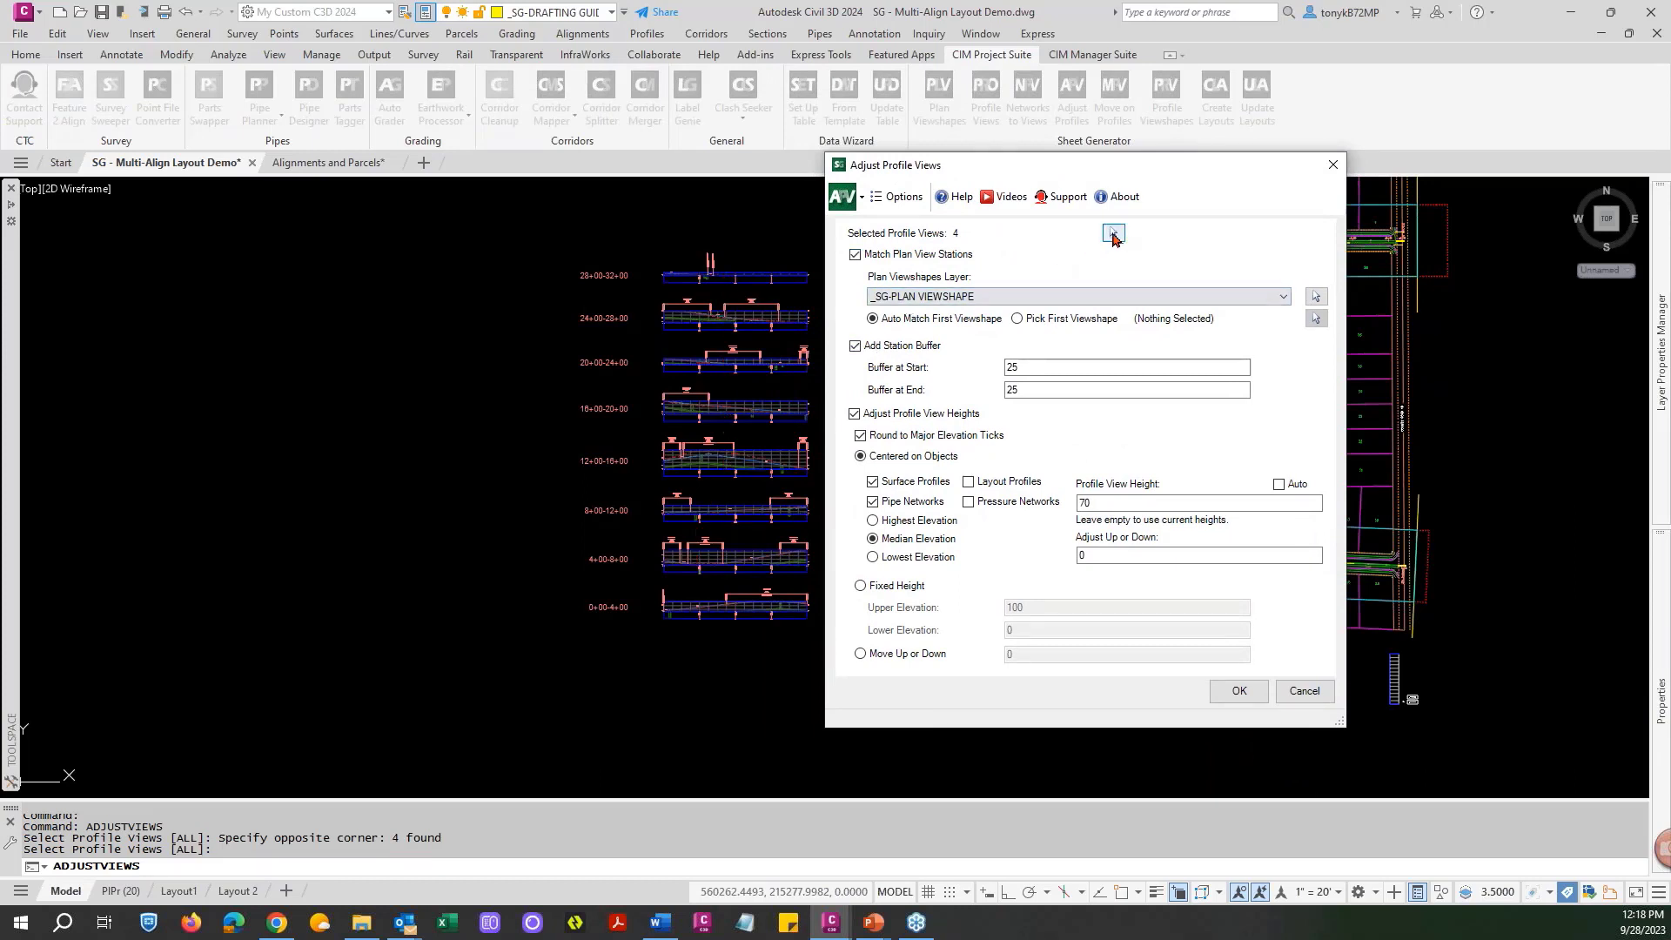
Add the four remaining Evergreen profile views, from 16+00 to 32+00, to the selection being adjusted.
left_click(1112, 235)
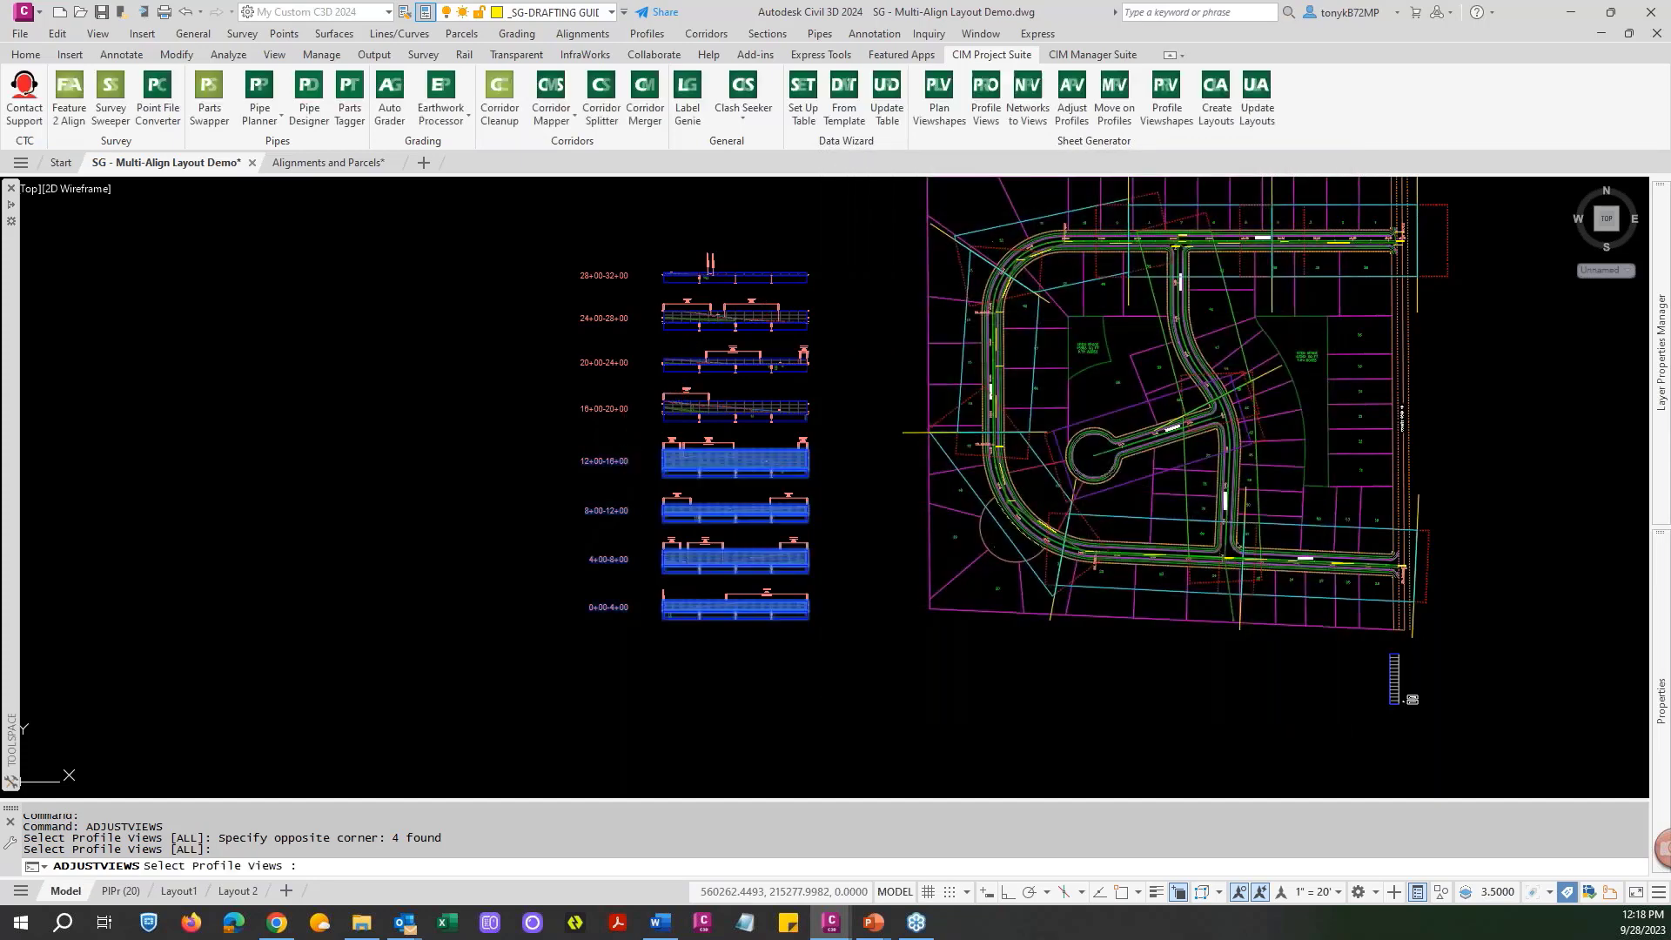
left_click(630, 416)
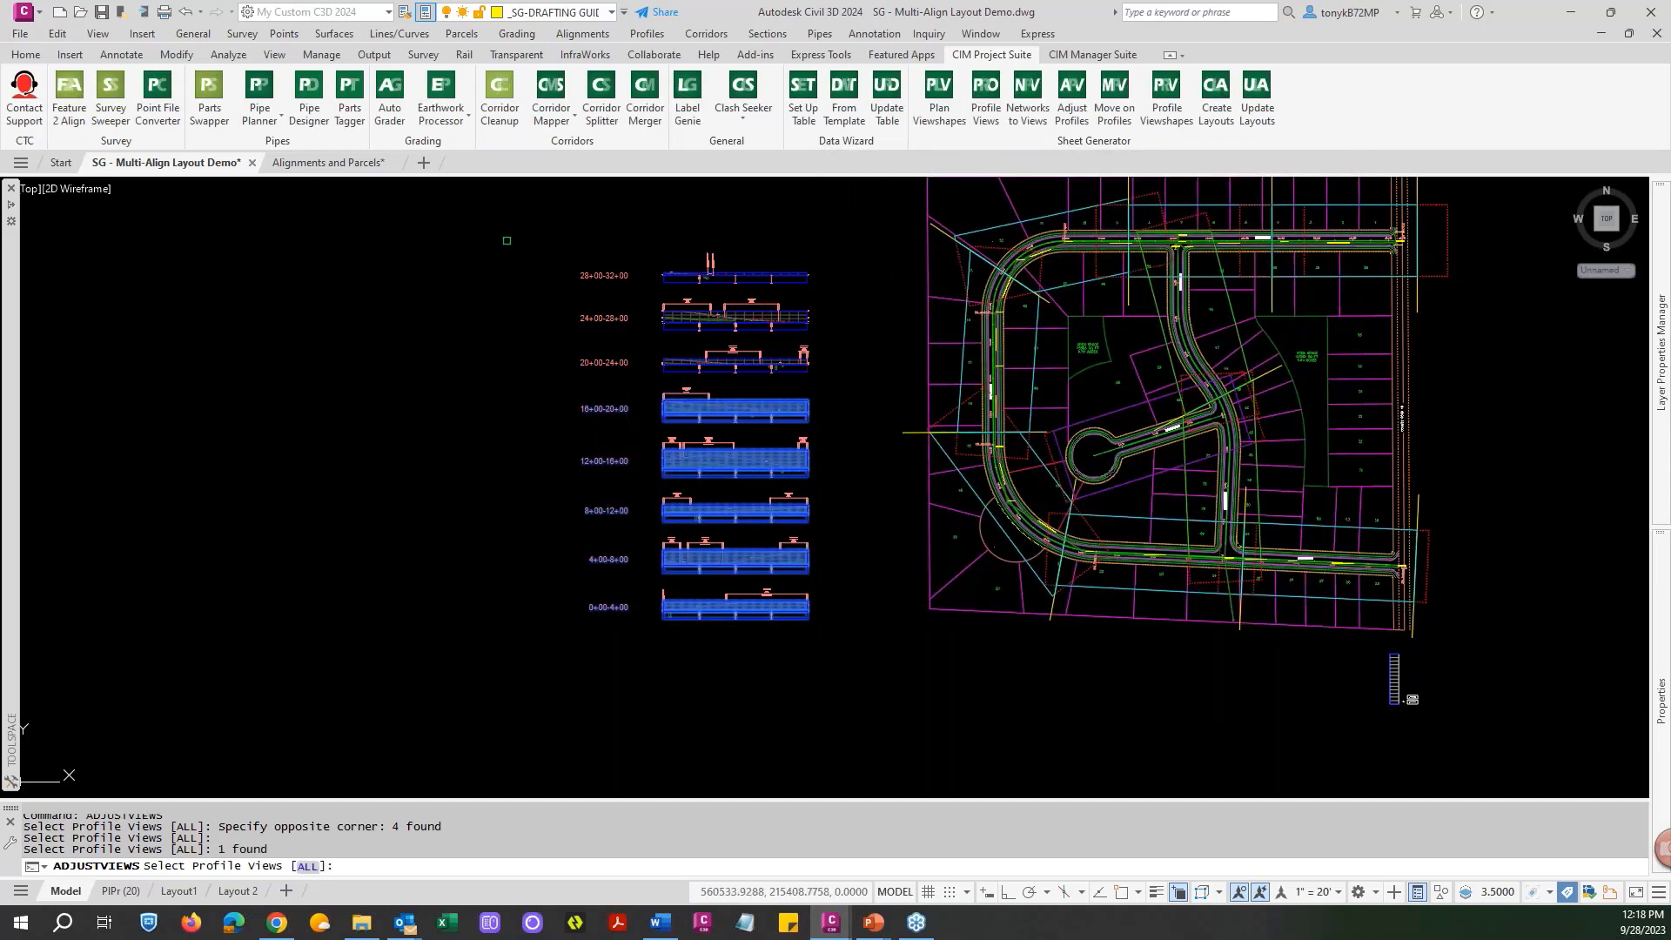
left_click(600, 357)
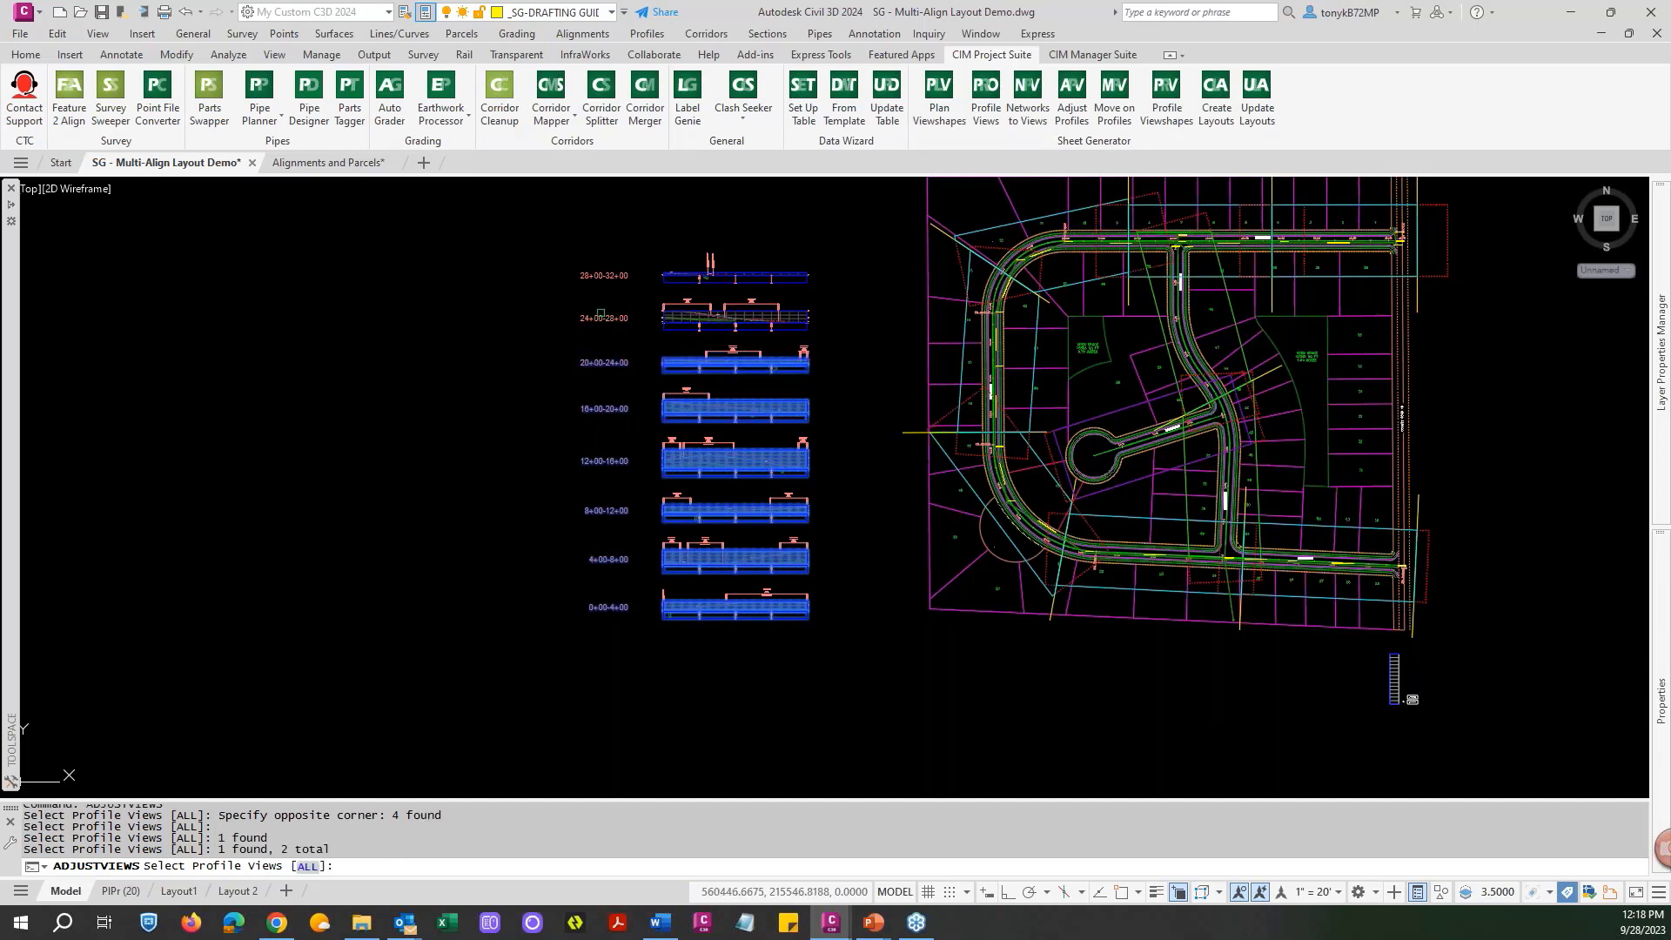
left_click(596, 316)
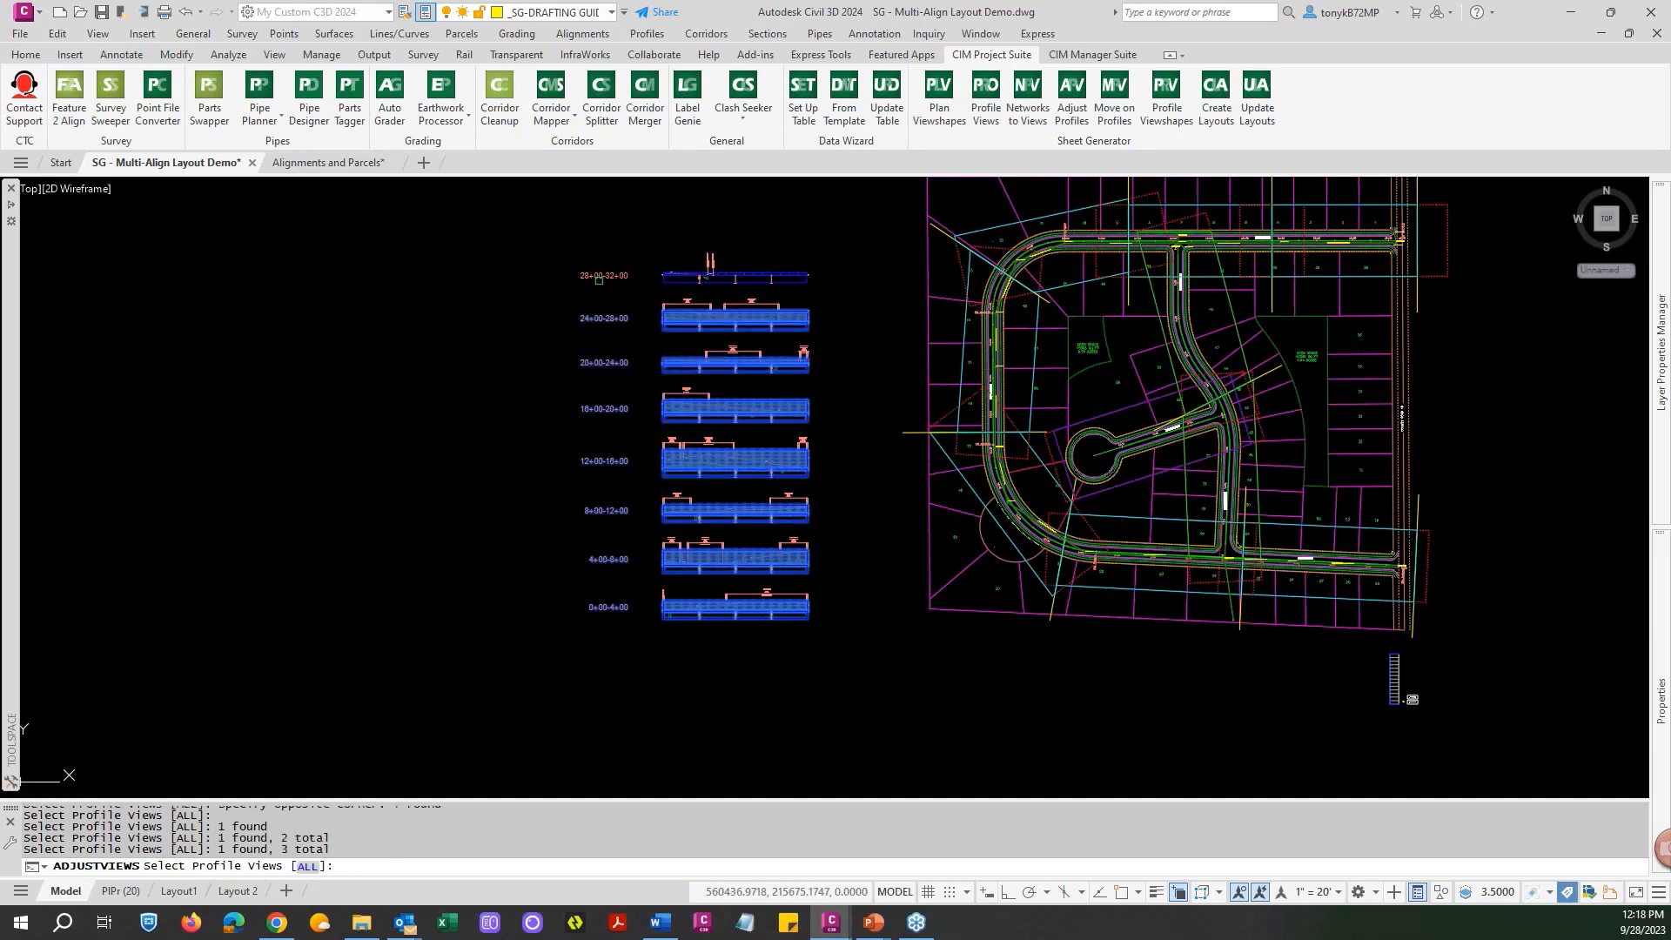
left_click(598, 267)
left_click(587, 278)
scroll(554, 306, "down", 3)
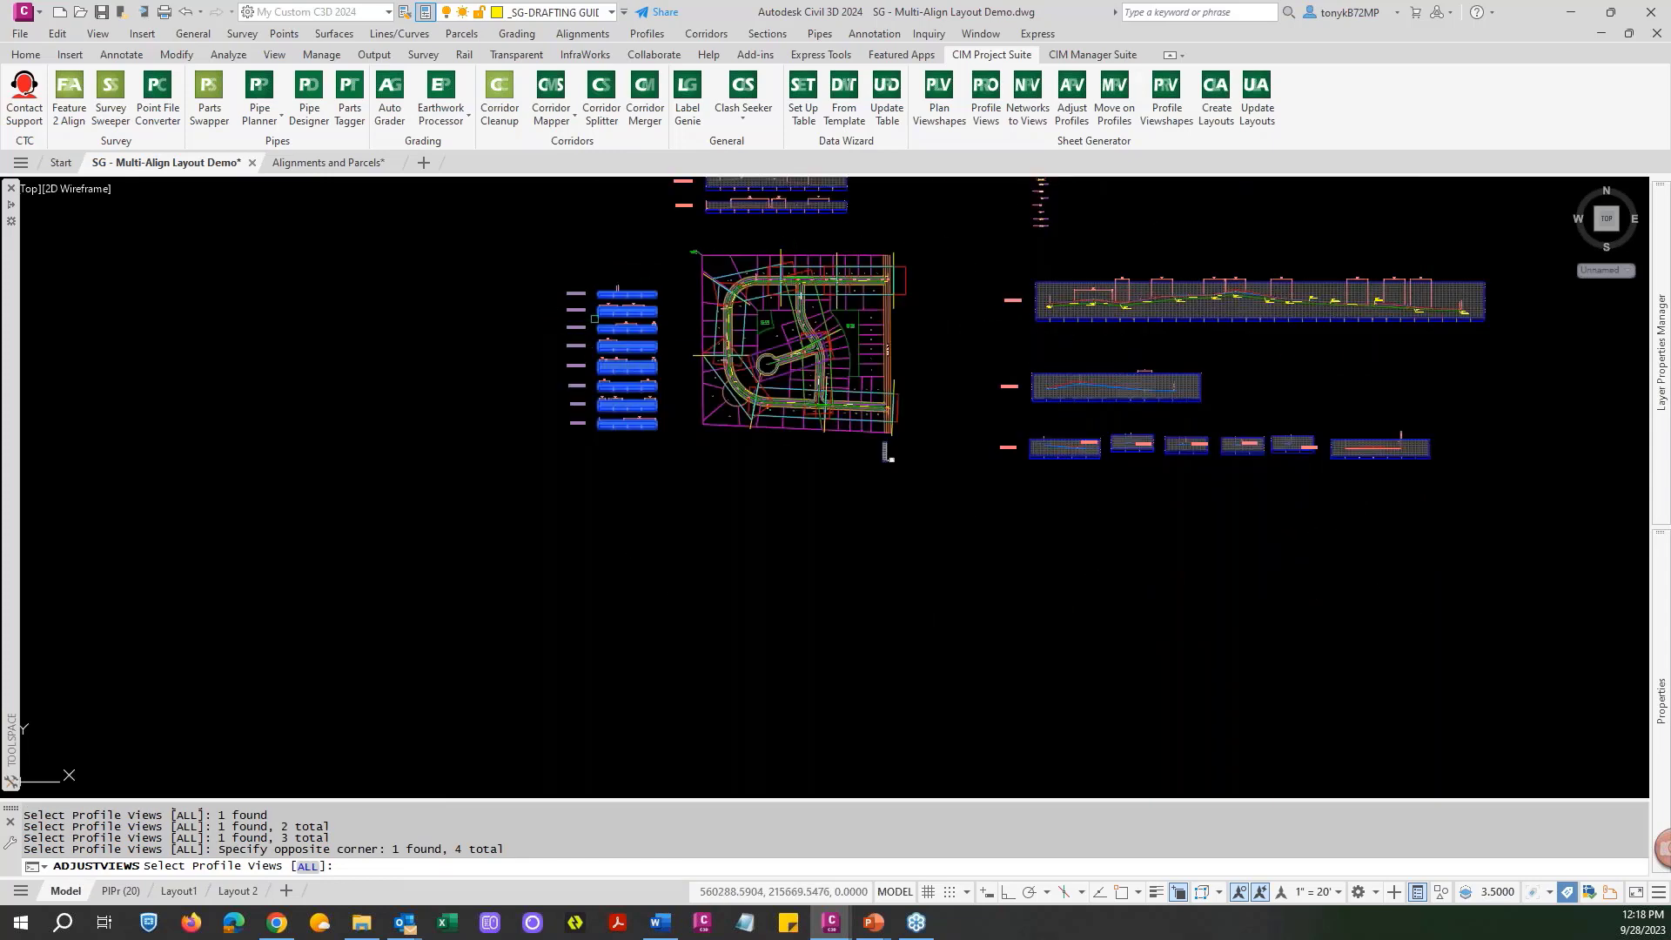
scroll(594, 319, "up", 4)
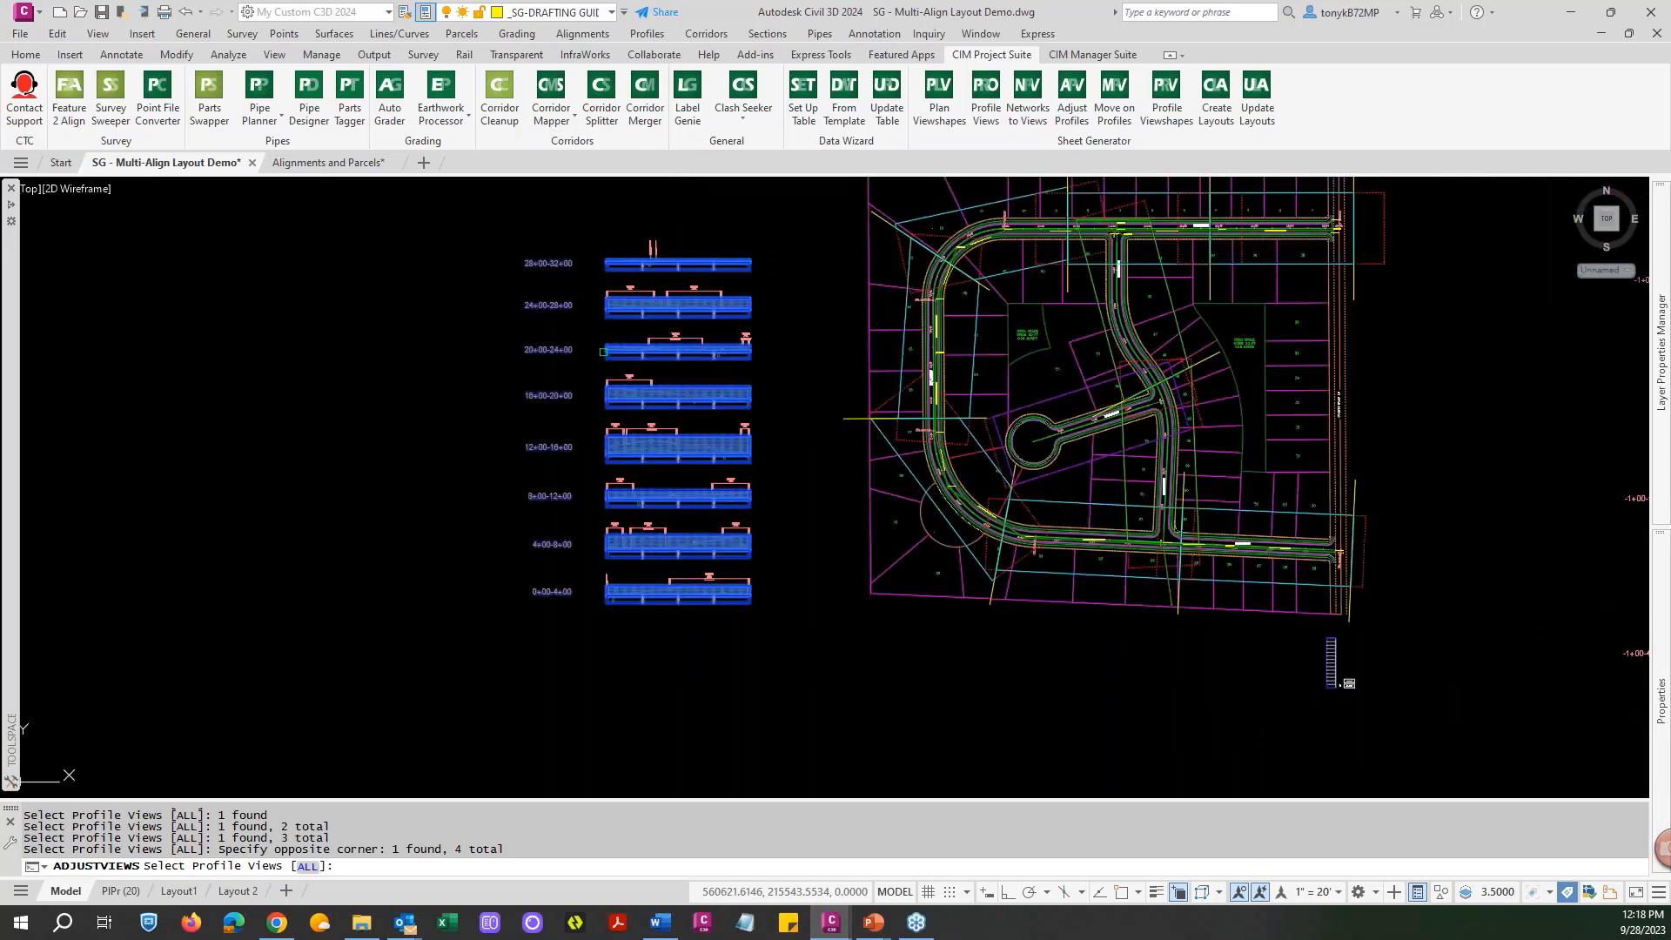
key("Return")
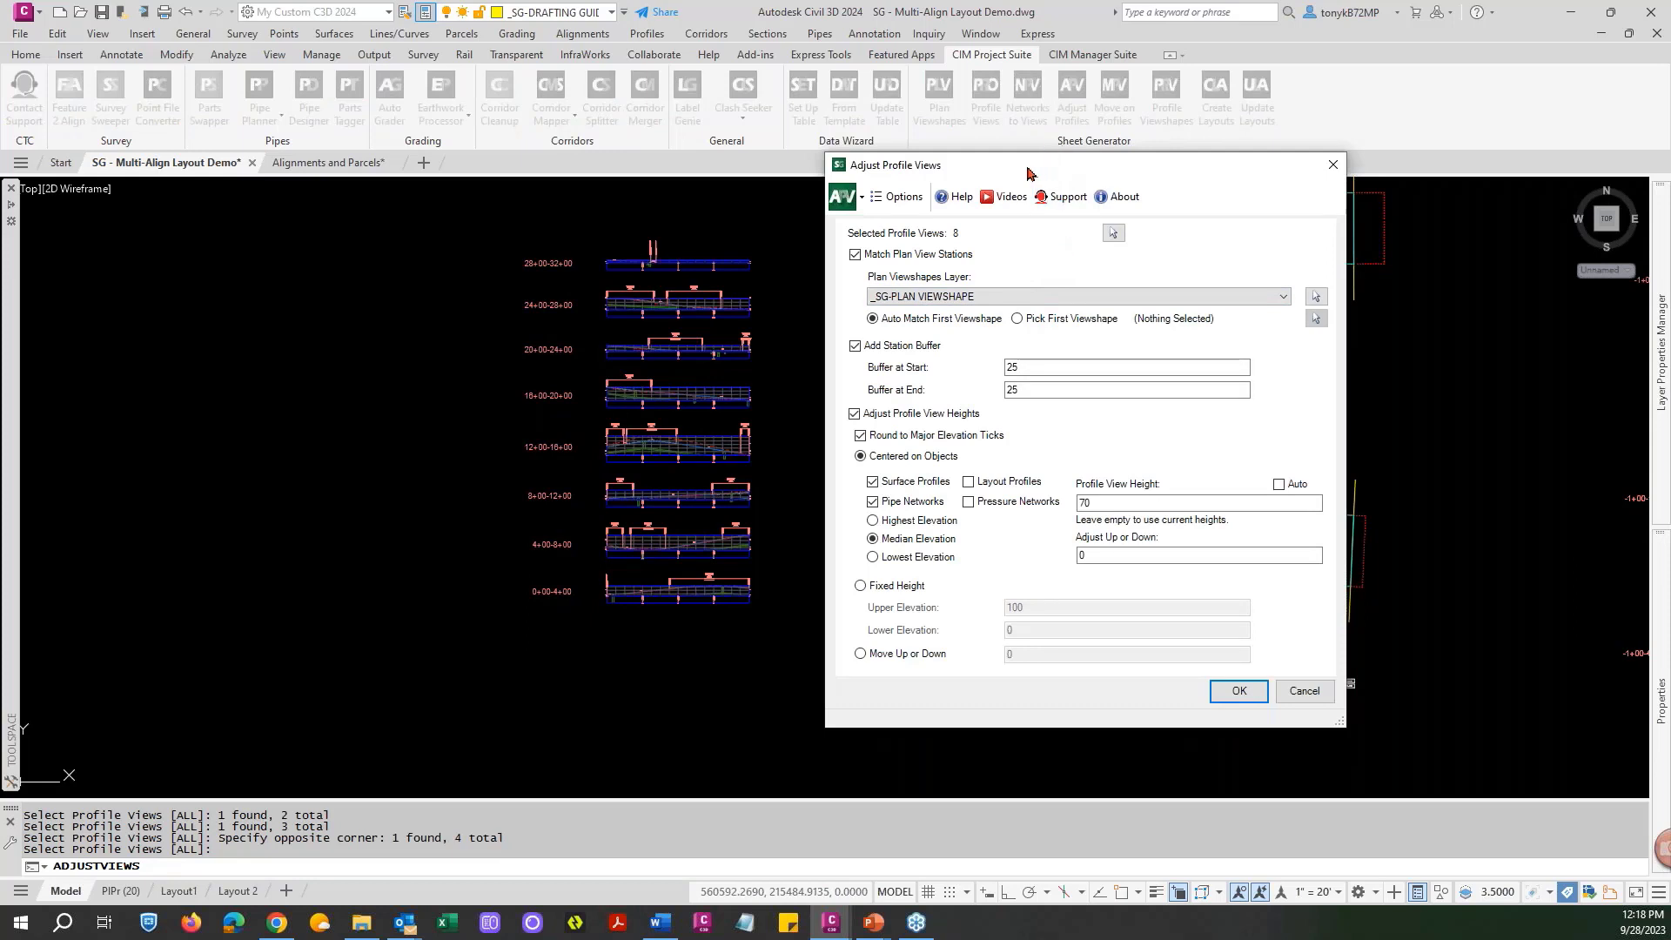
Set the profile view height to 50, keeping plan view station matching, the 25 start and end buffers, and median elevation centering.
left_click_drag(1027, 172, 1074, 125)
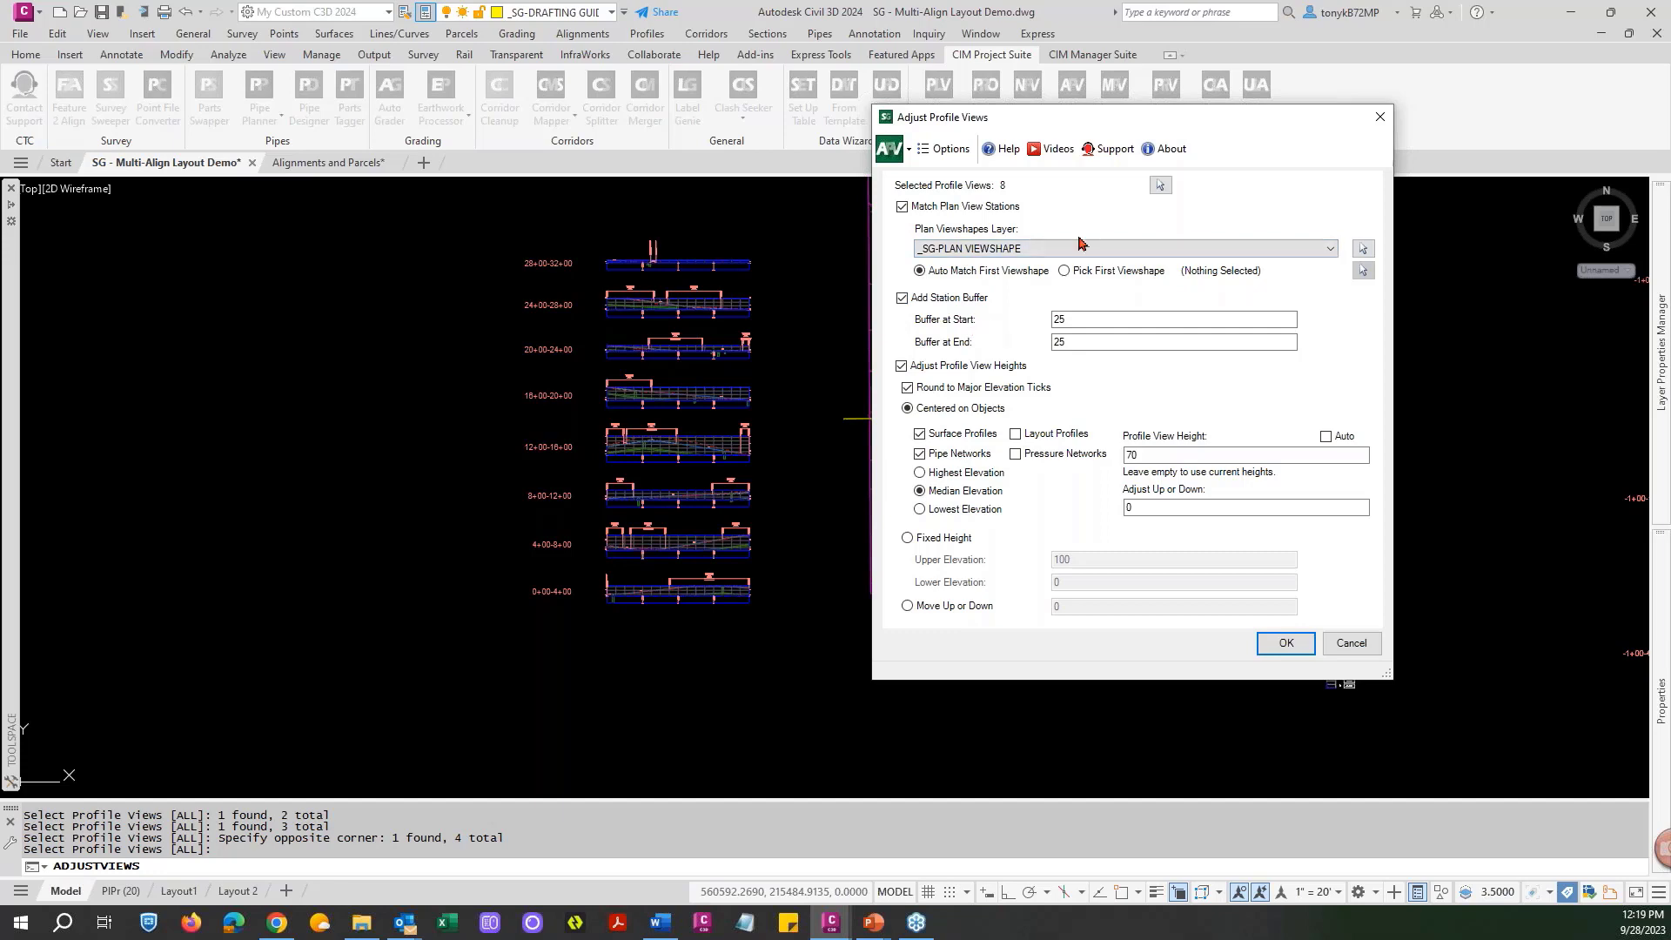
left_click_drag(1075, 126, 396, 75)
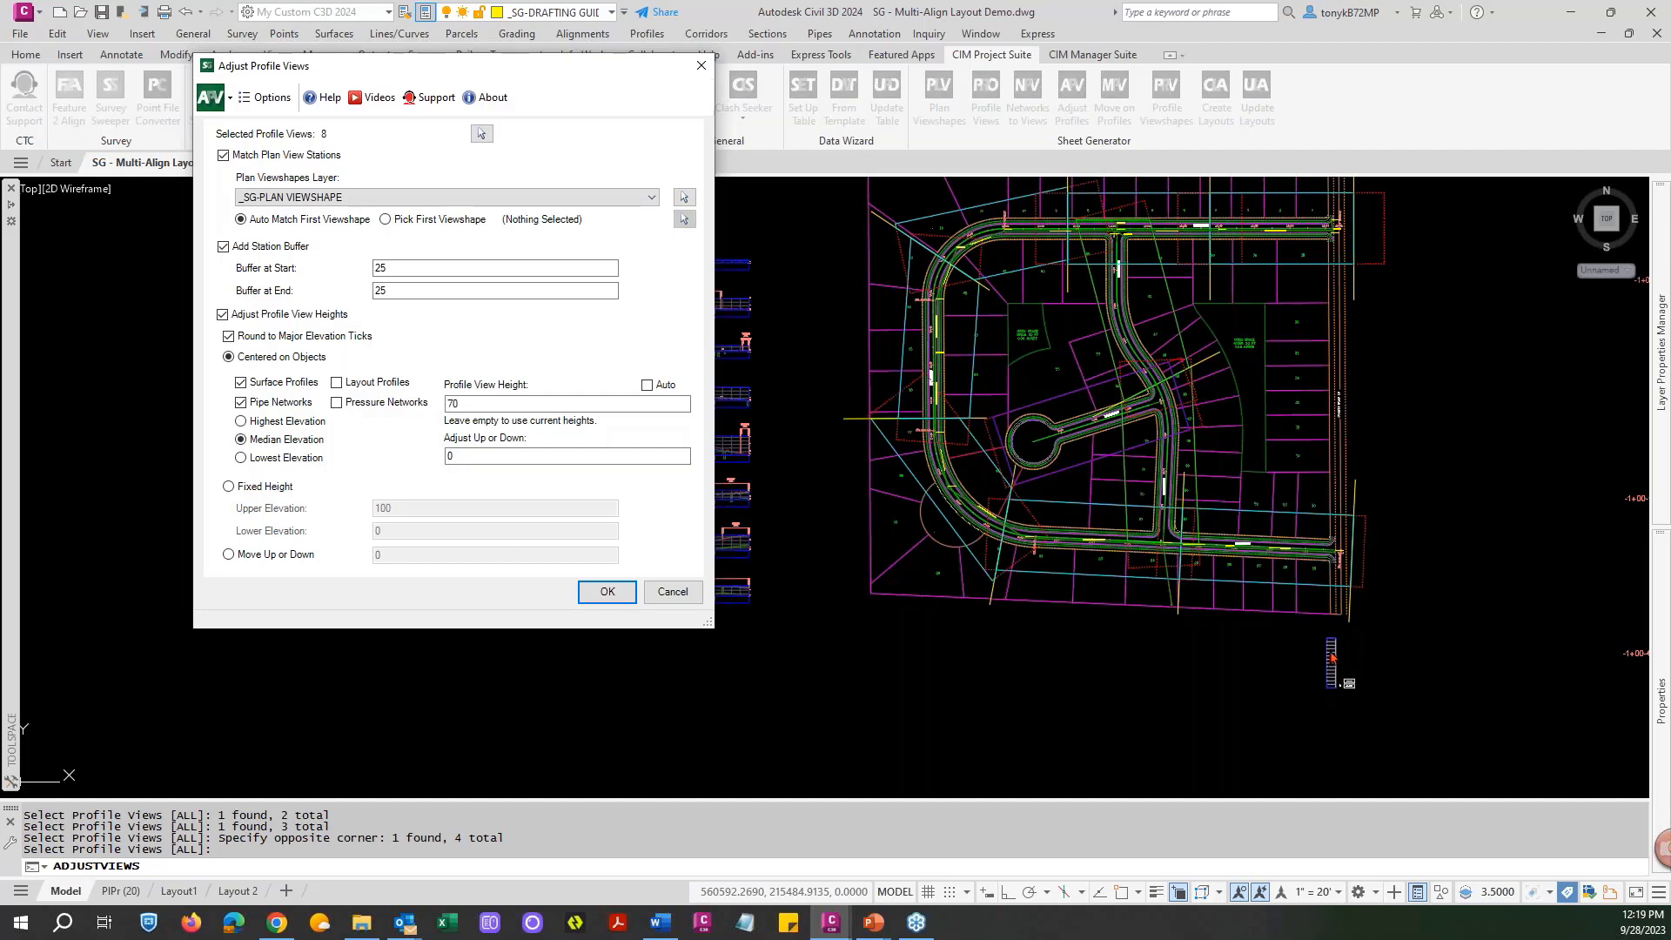
left_click_drag(548, 73, 754, 127)
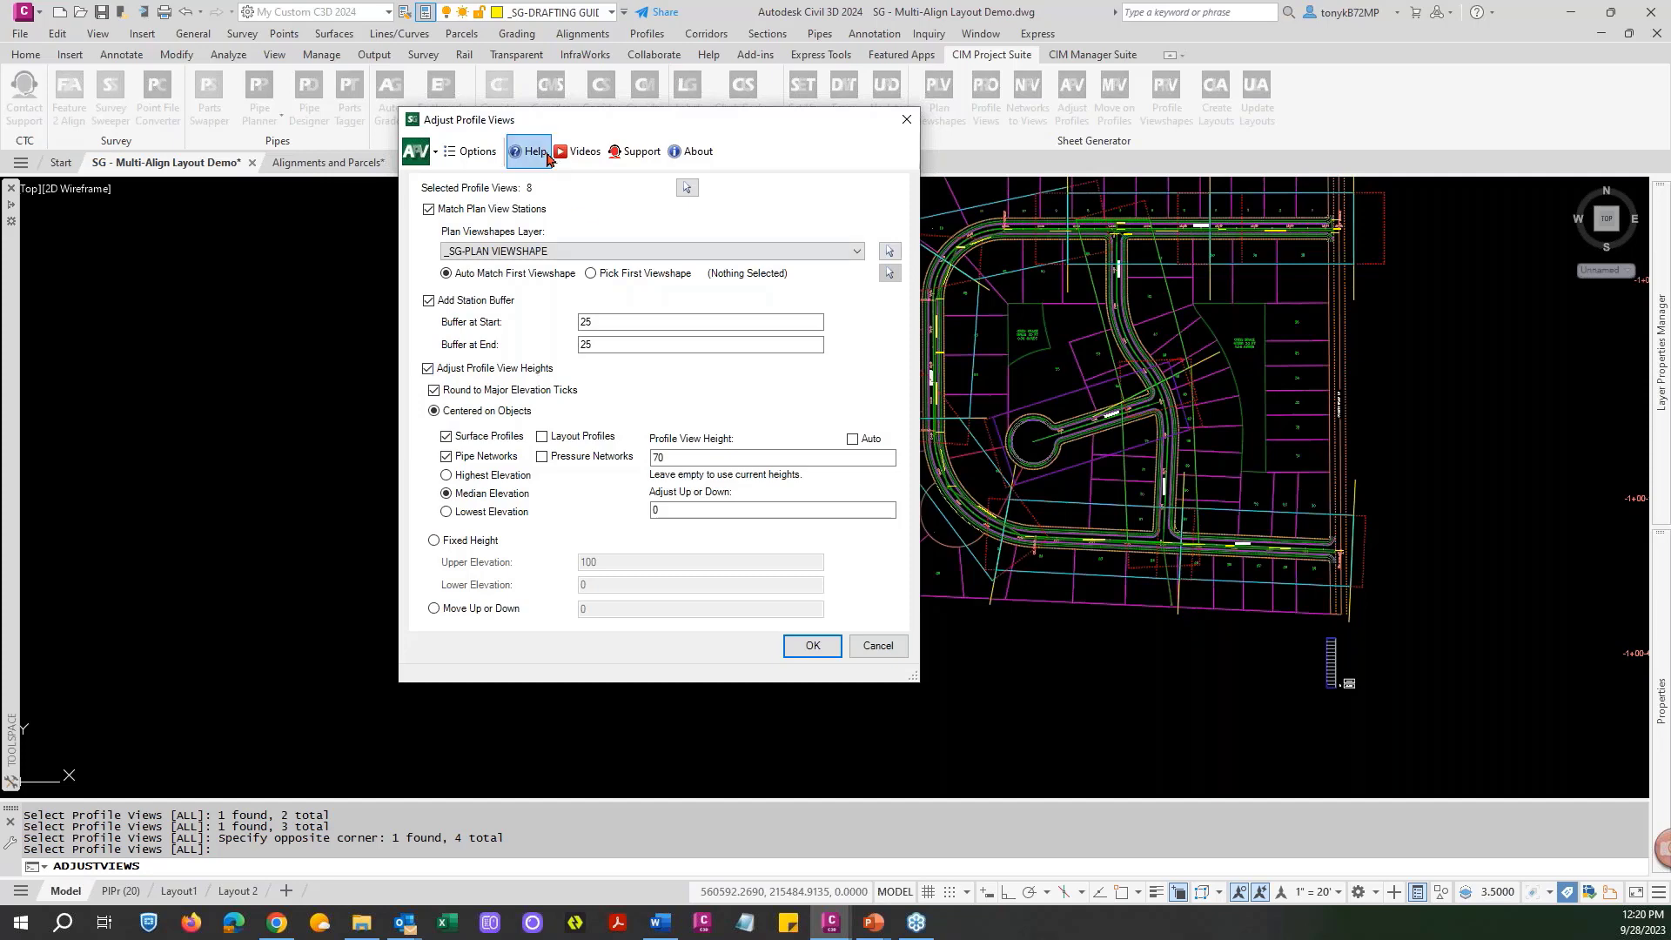
left_click_drag(548, 126, 1040, 124)
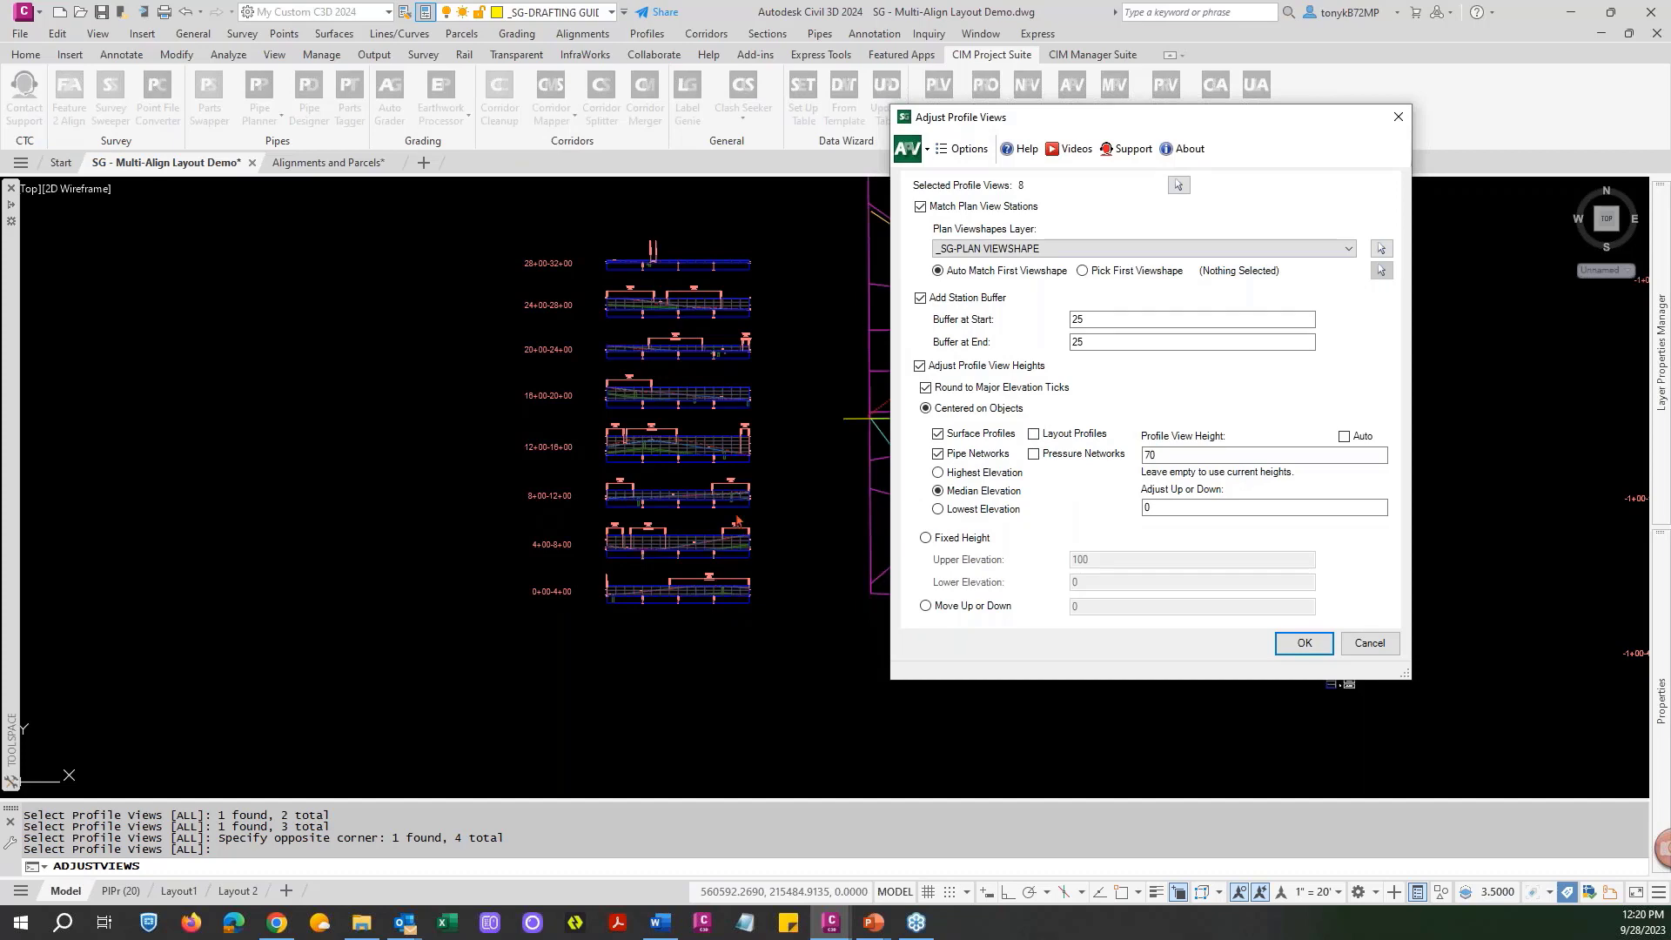
left_click_drag(1041, 125, 244, 101)
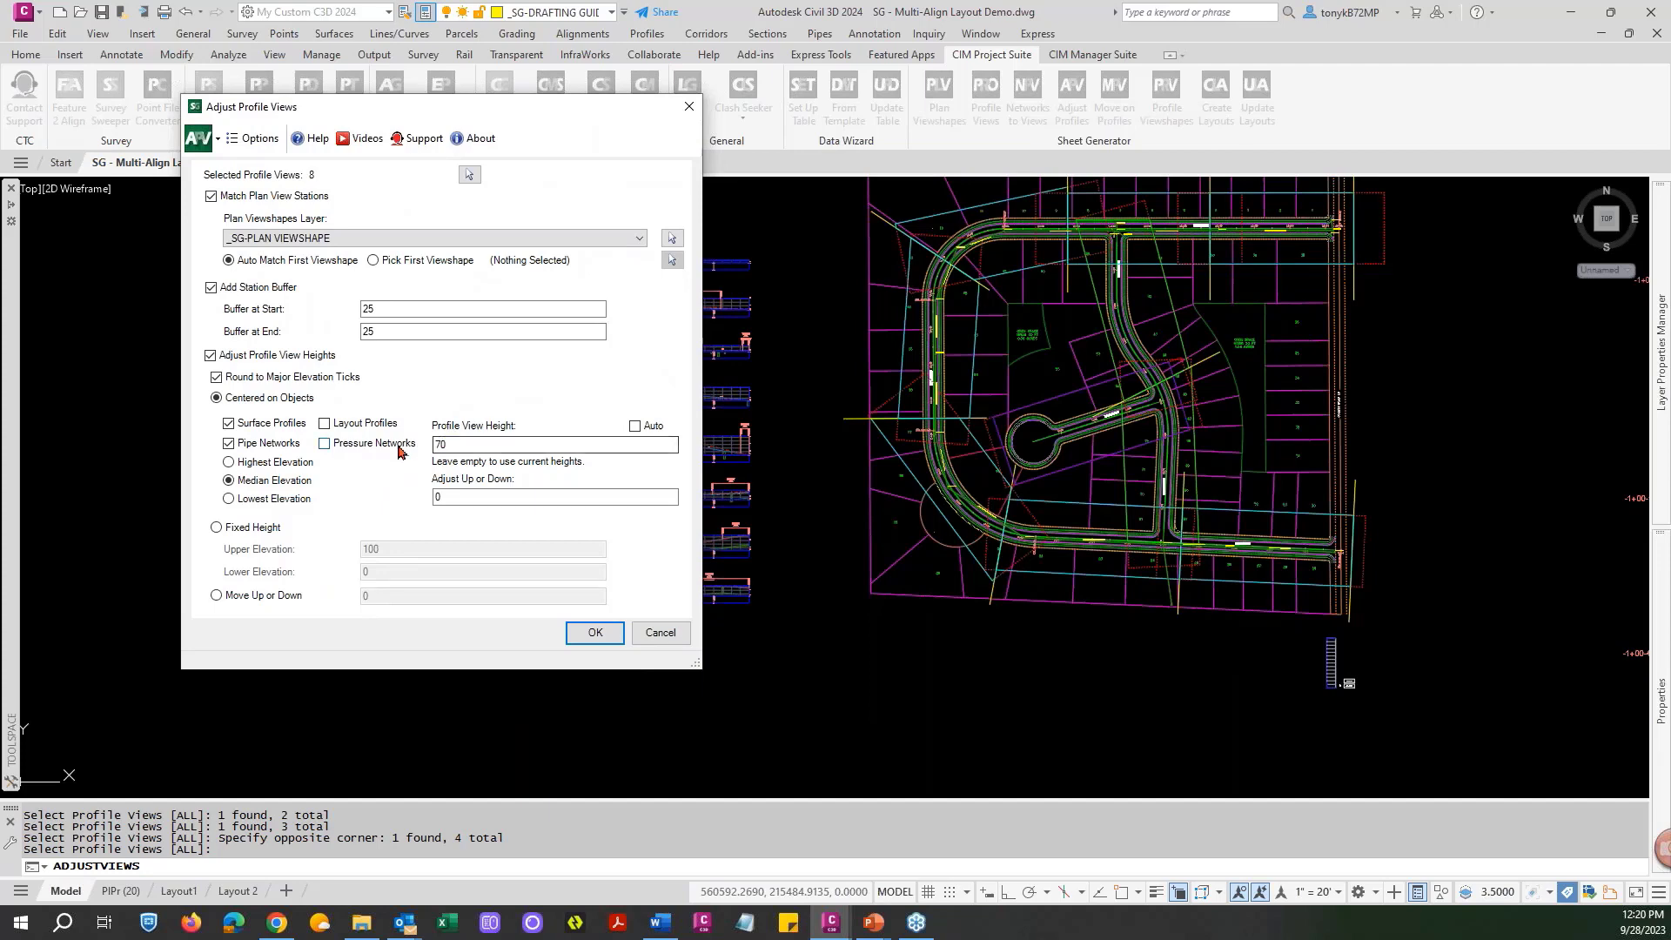
left_click_drag(511, 118, 538, 104)
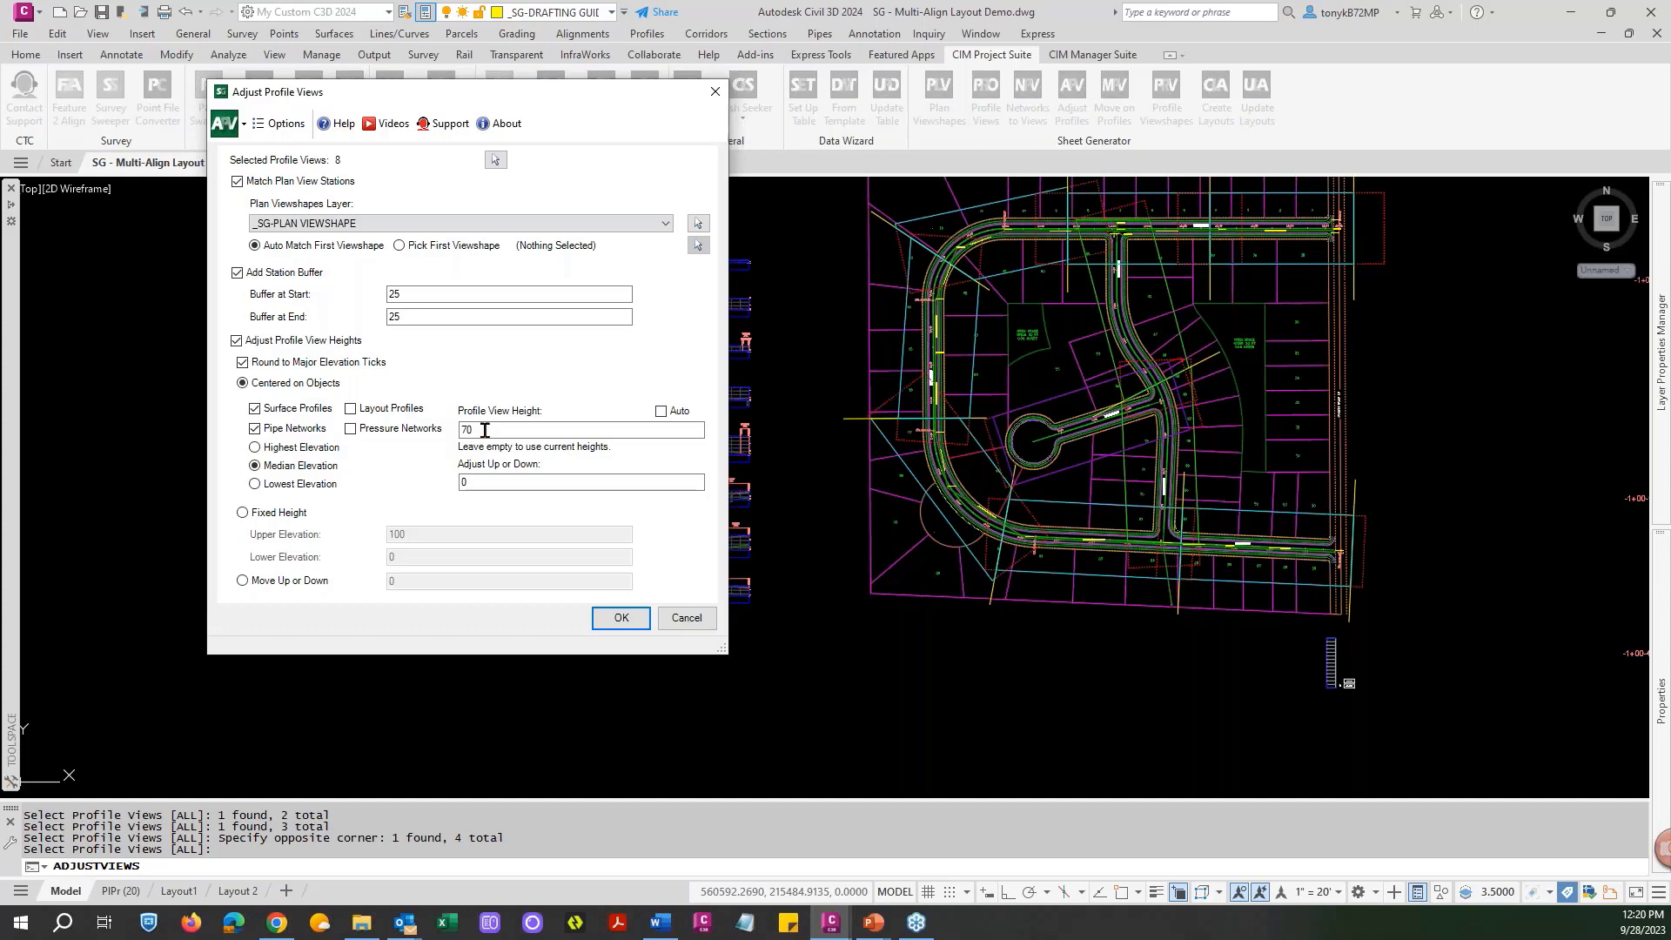
left_click_drag(504, 95, 607, 112)
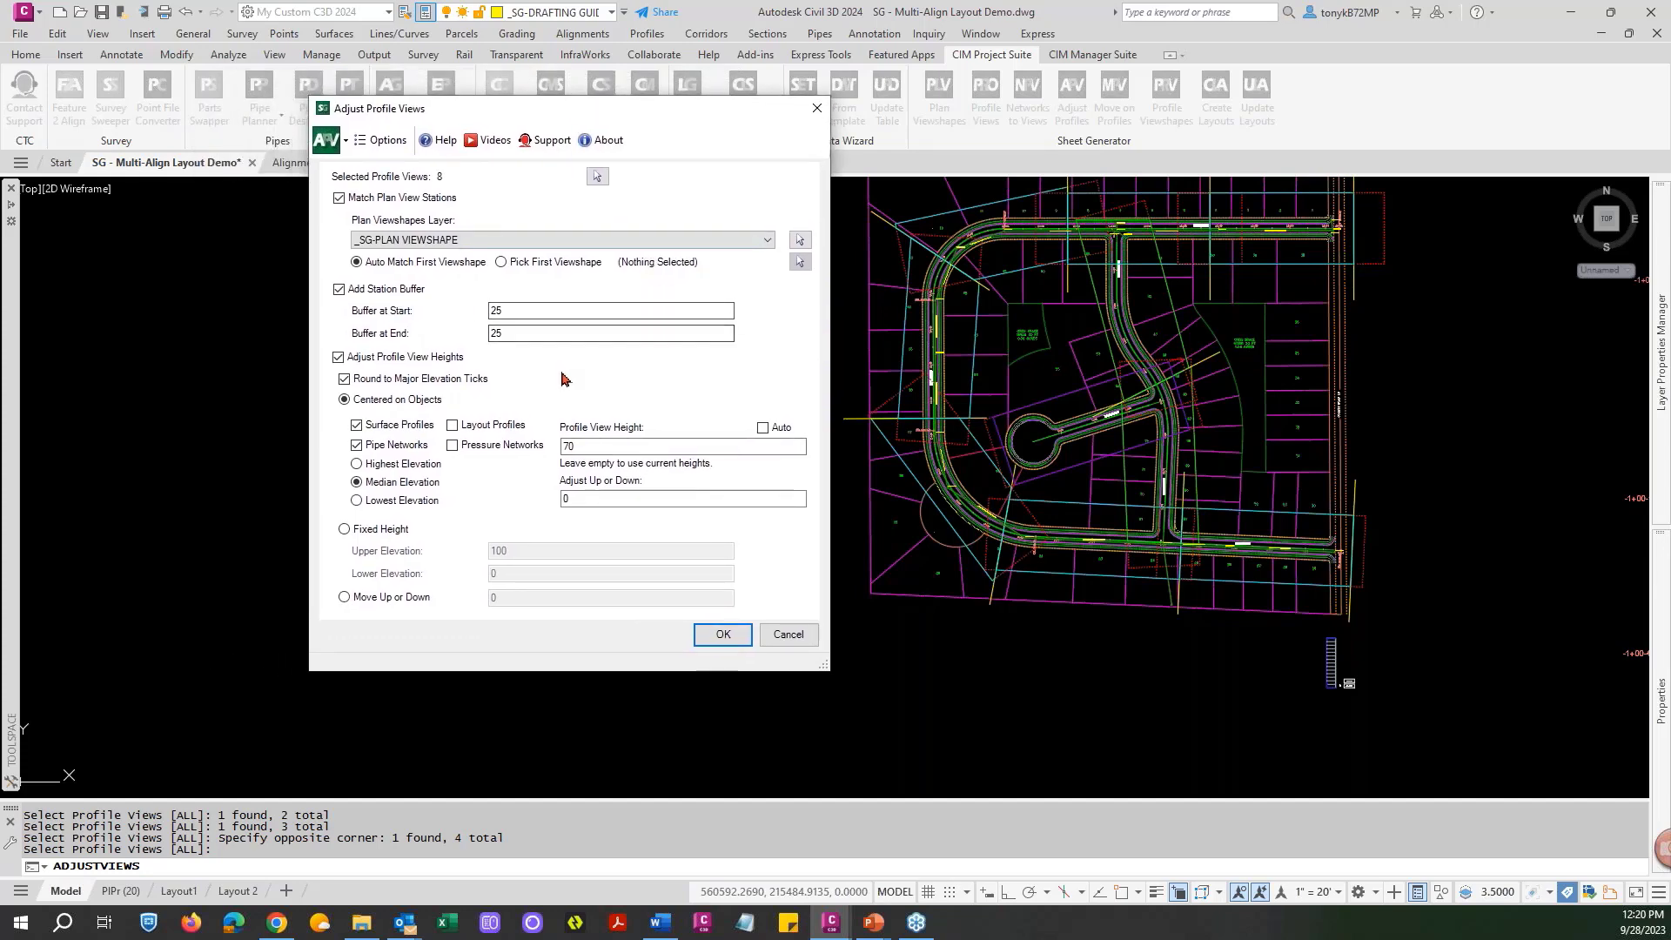
left_click_drag(583, 446, 541, 447)
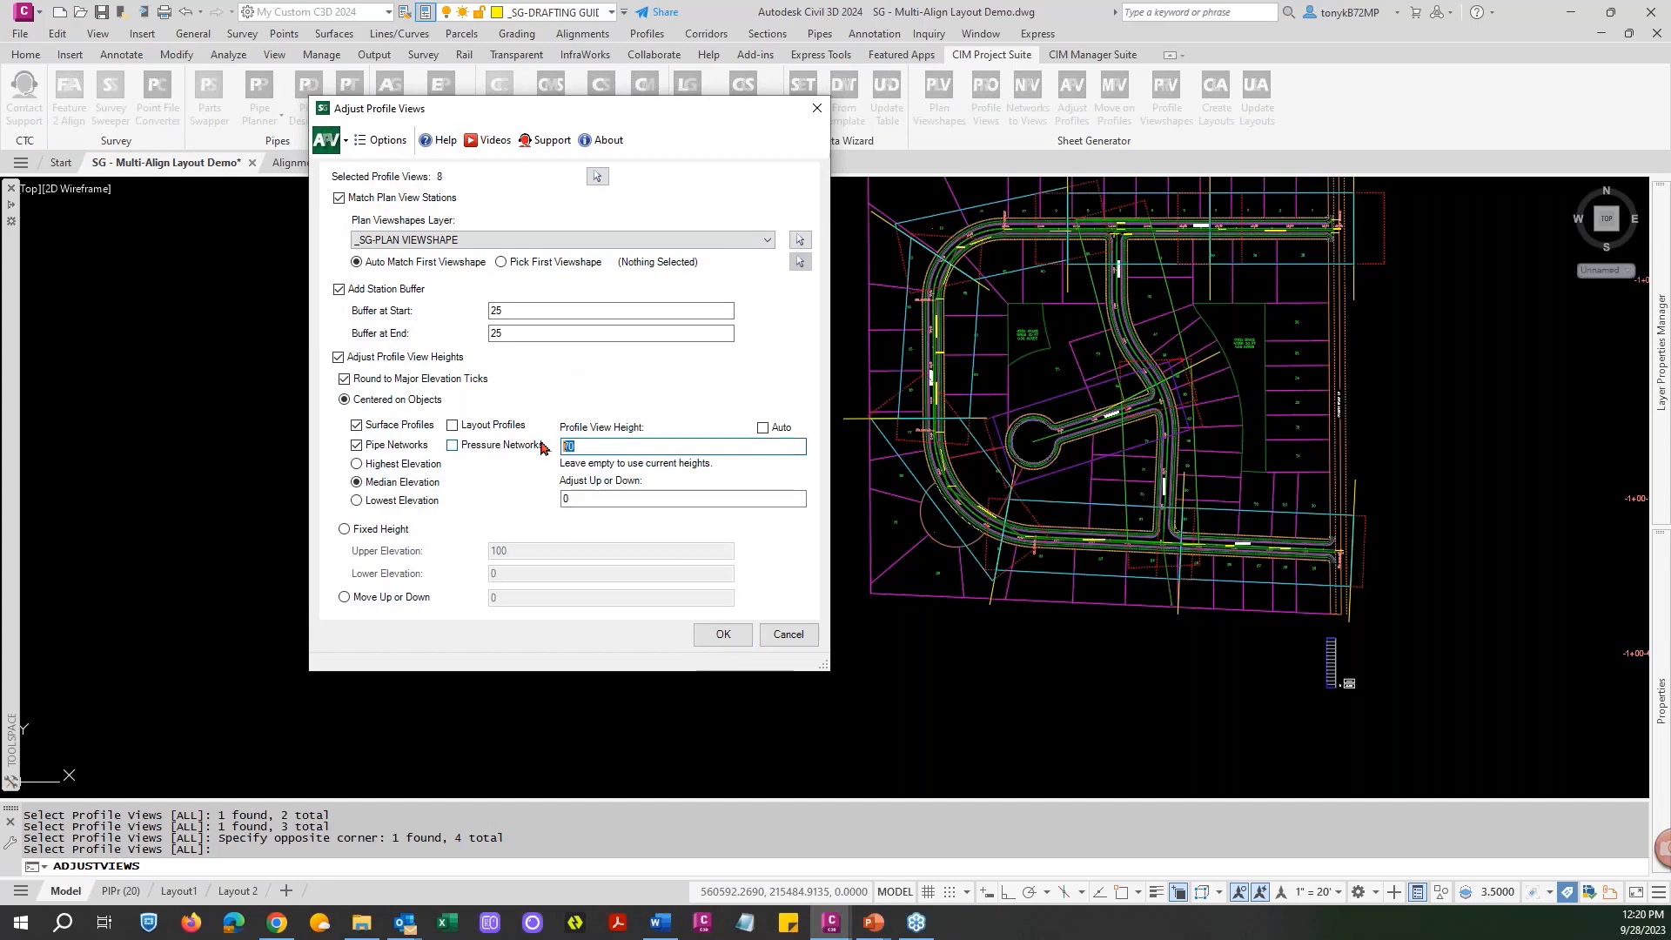
type("50")
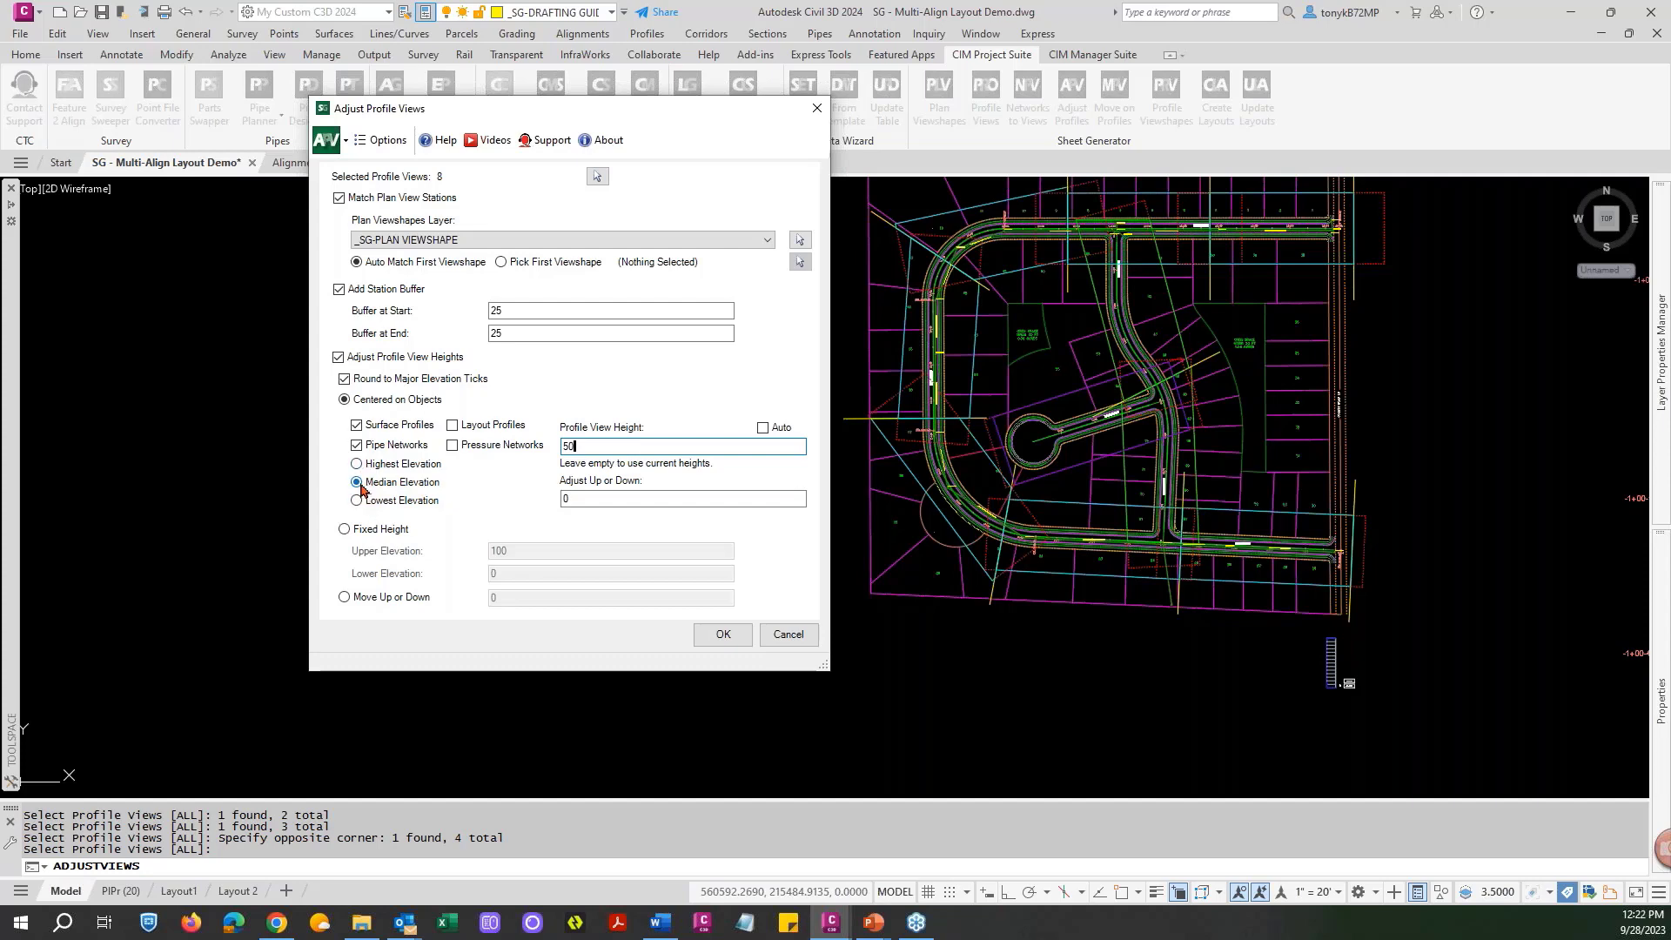
Apply the adjustment to the eight selected Evergreen profile views, continuing despite the views that match no plan viewshape.
mouse_move(508, 112)
left_mouse_down()
mouse_move(1044, 147)
mouse_move(991, 127)
mouse_move(392, 113)
left_mouse_up()
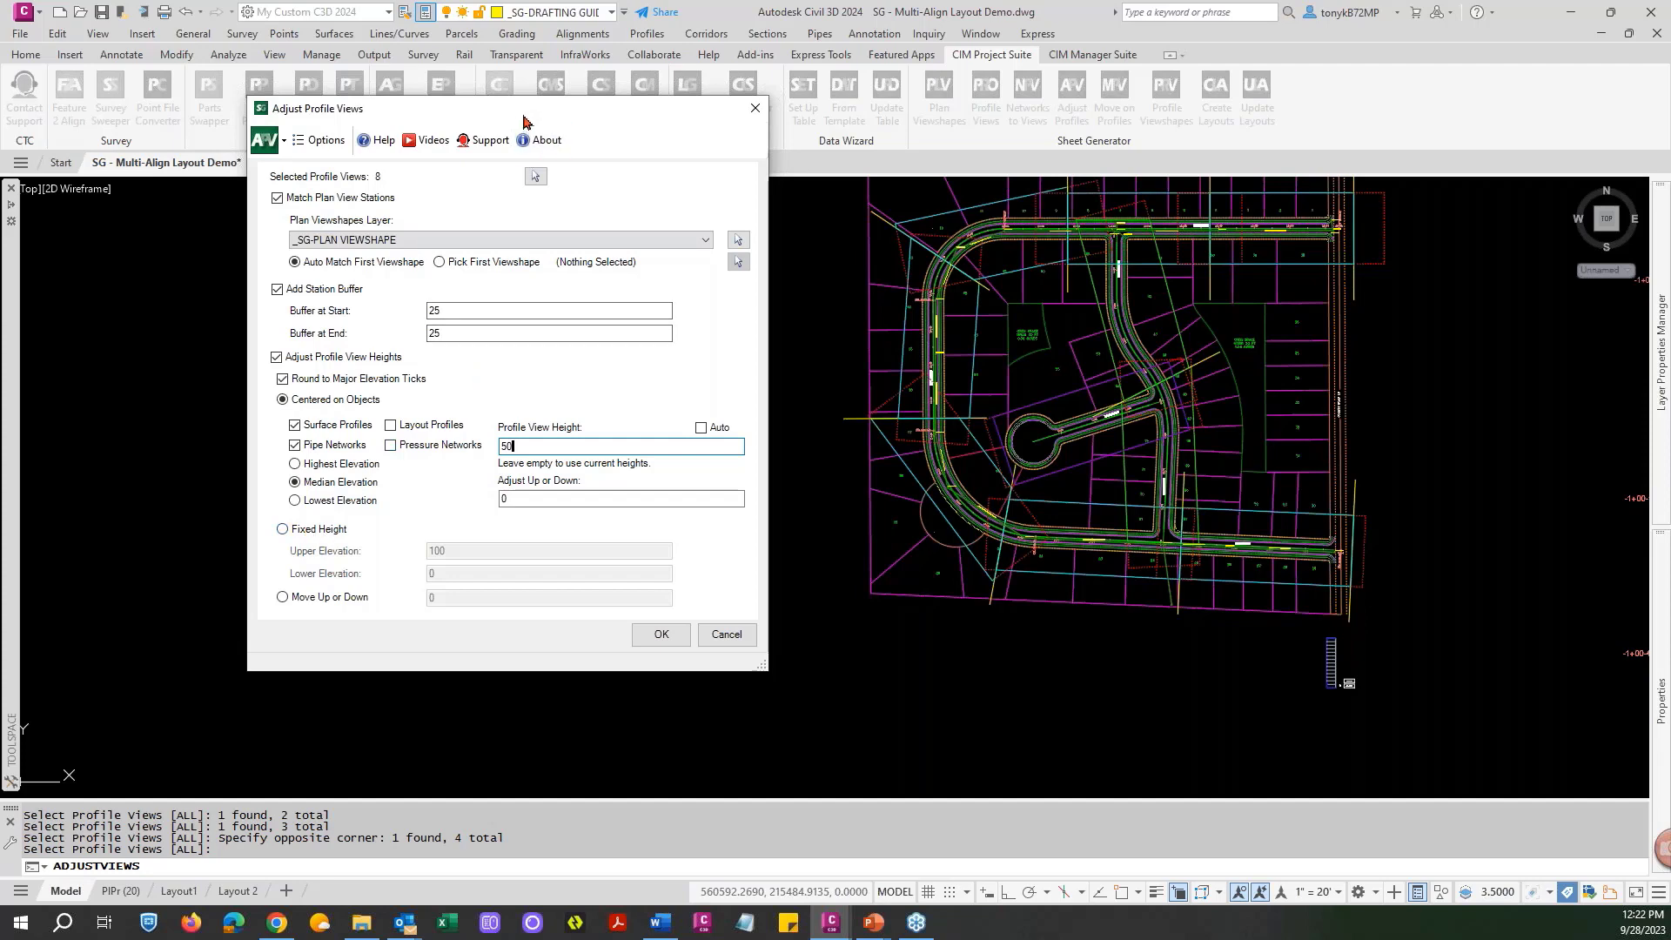
left_click_drag(523, 116, 294, 97)
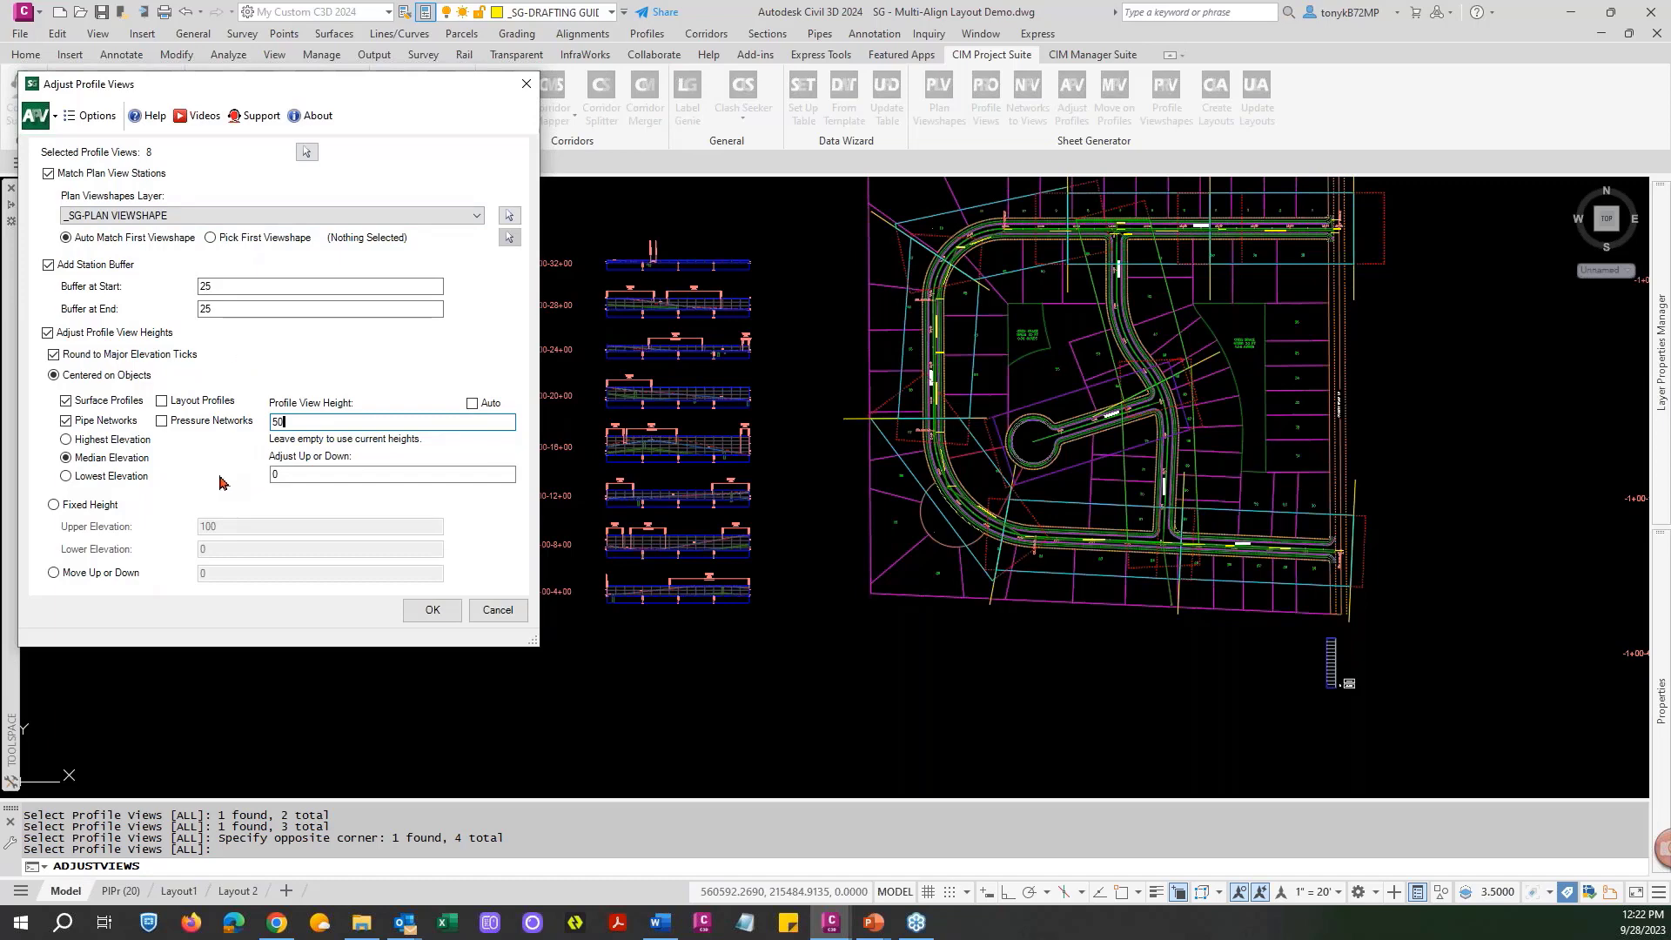
left_click(416, 615)
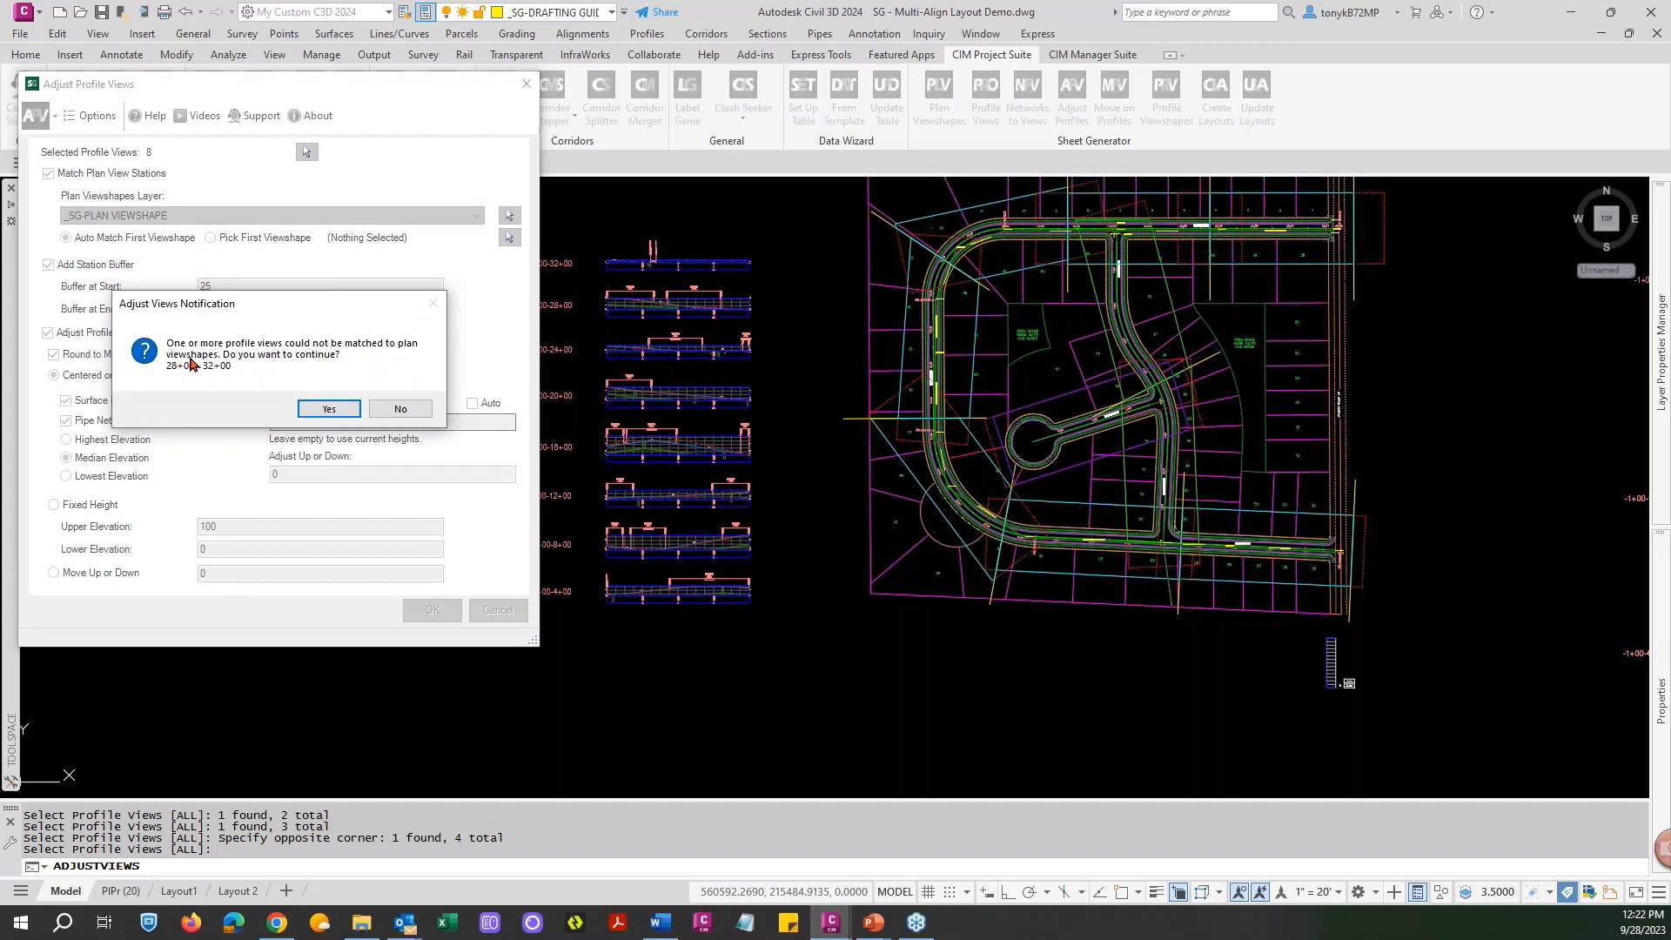
left_click(325, 409)
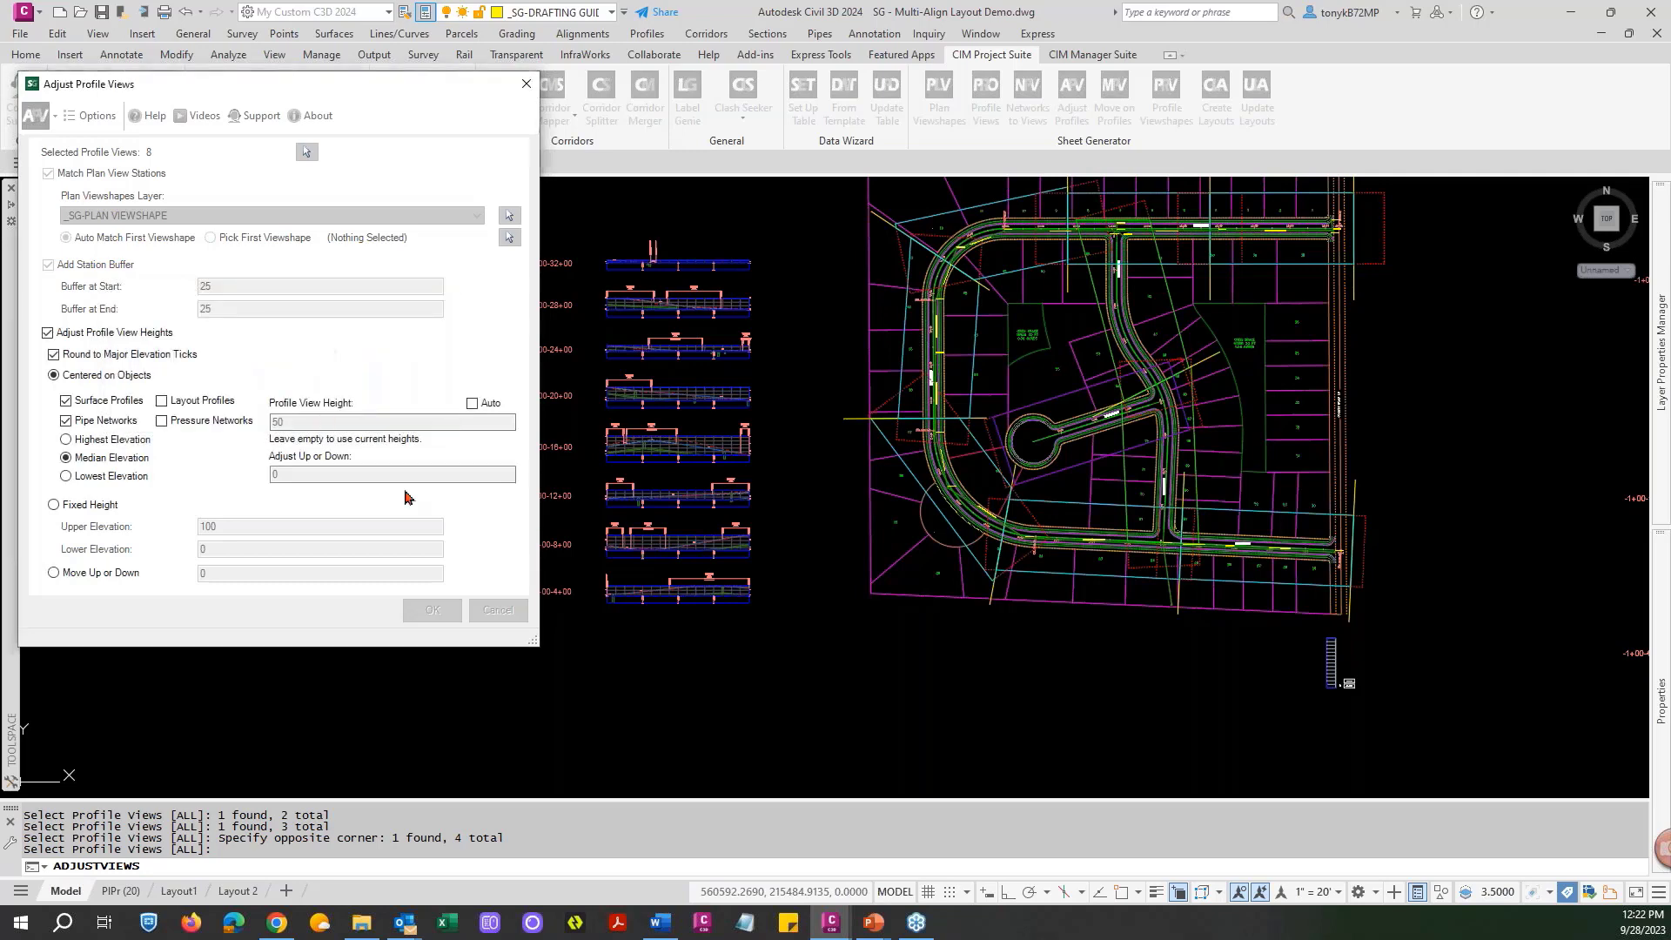
left_click(433, 610)
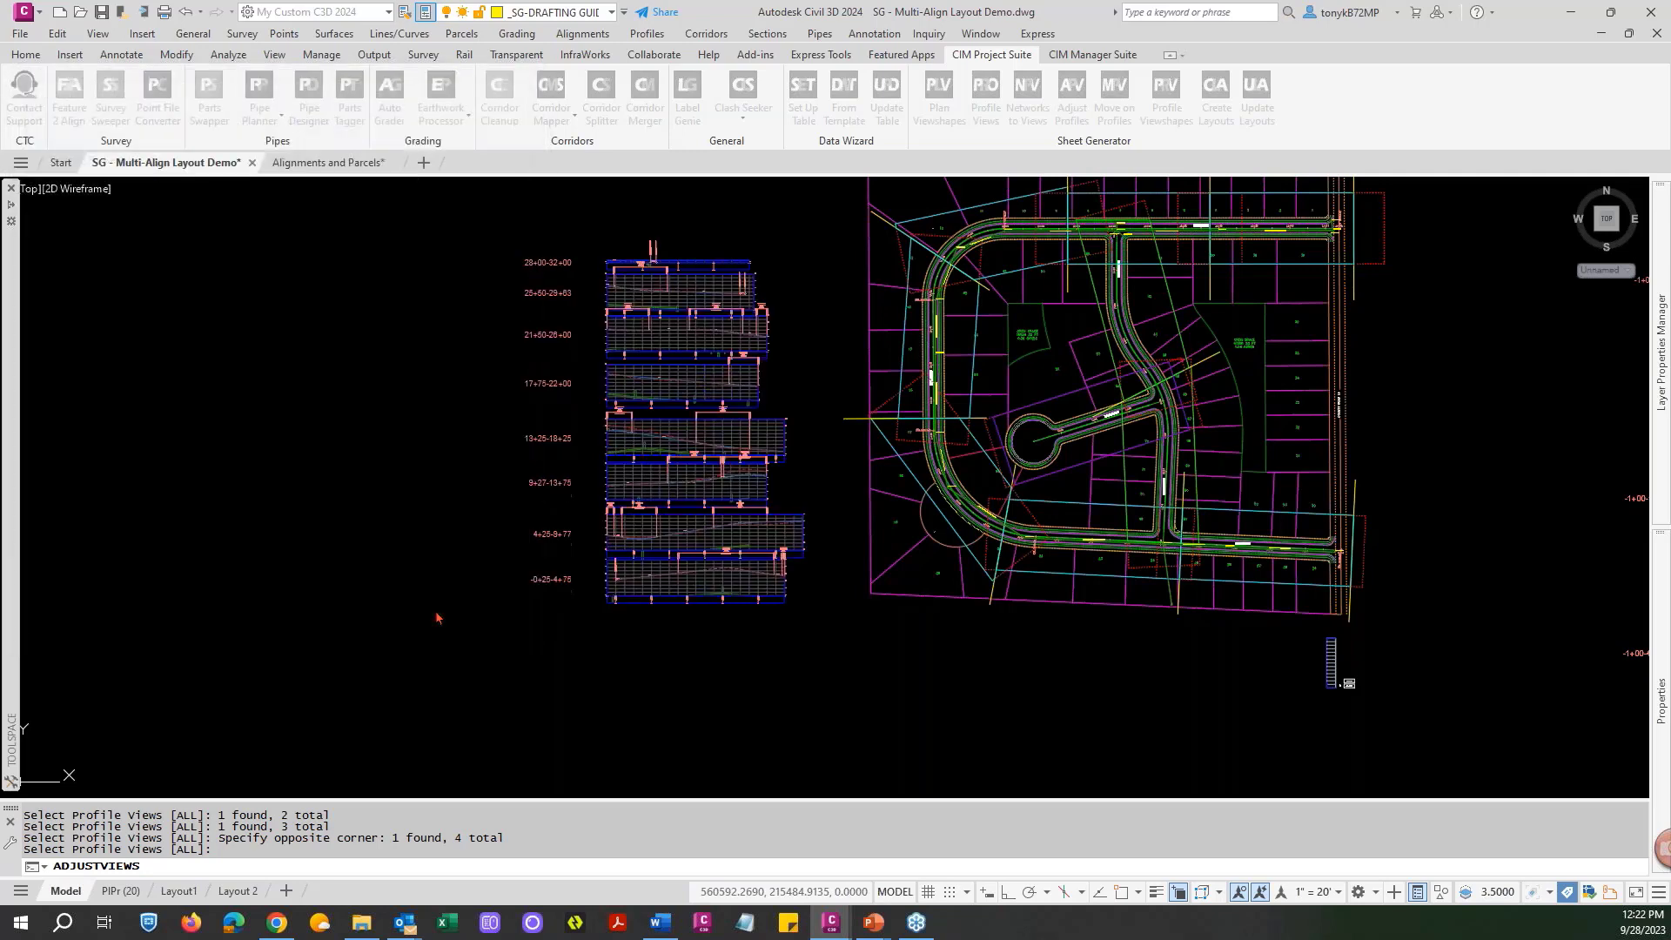
left_click(435, 608)
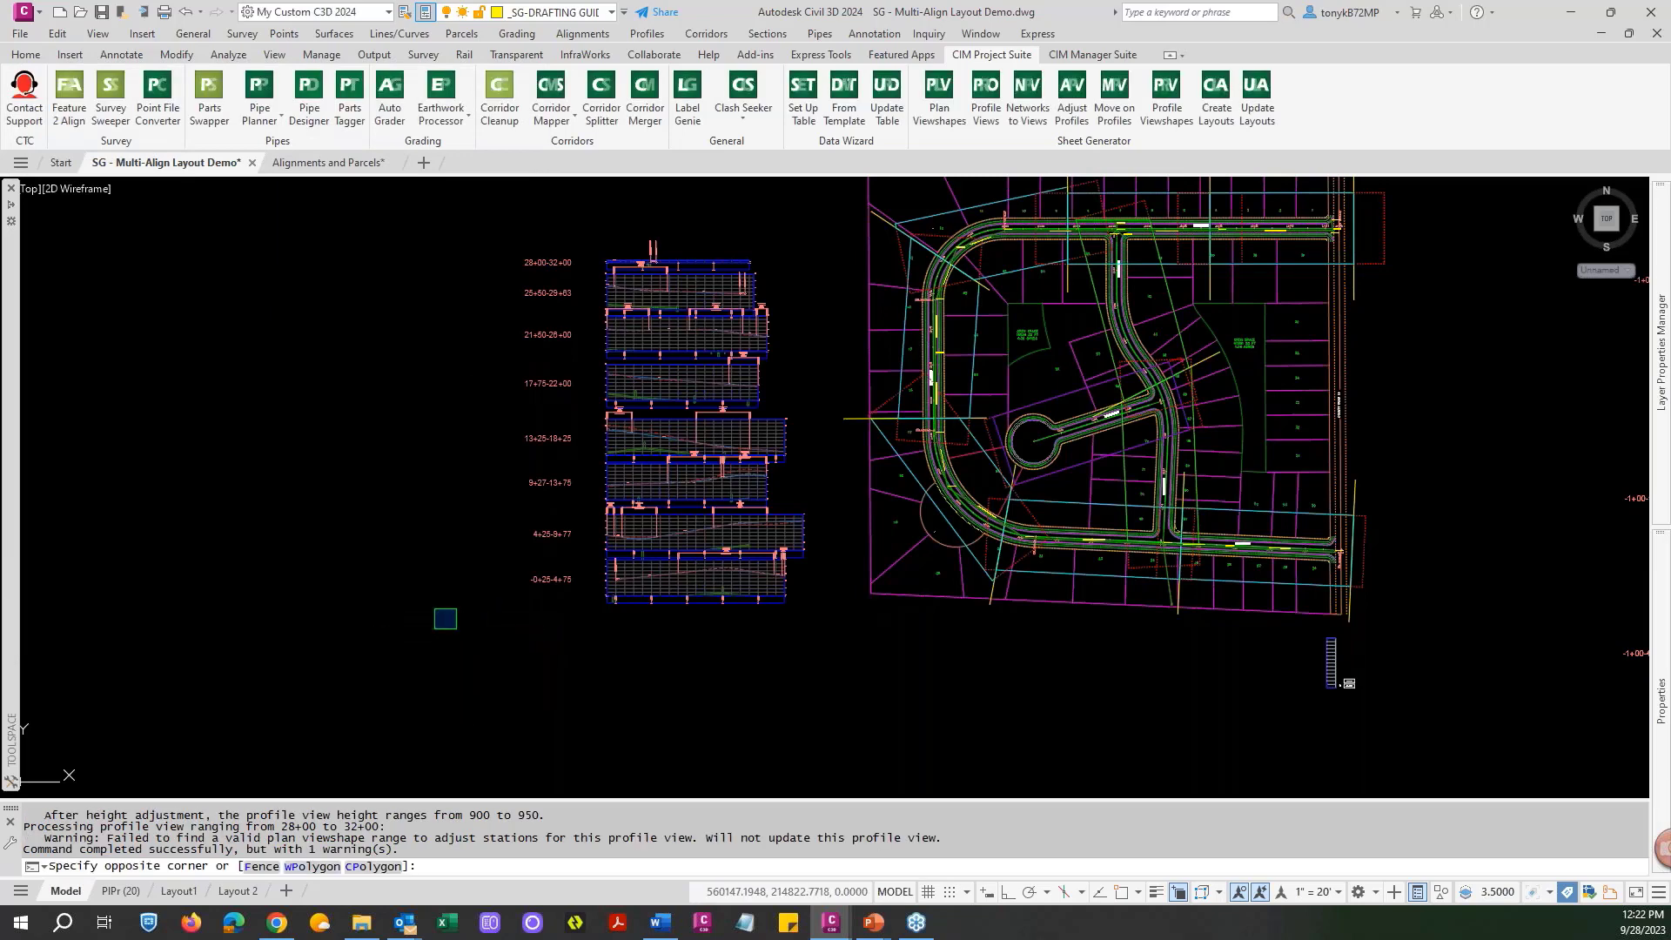
key("Escape")
Examine the stations, heights and profile lines of the adjusted Evergreen profile views beside the plan.
scroll(724, 613, "up", 4)
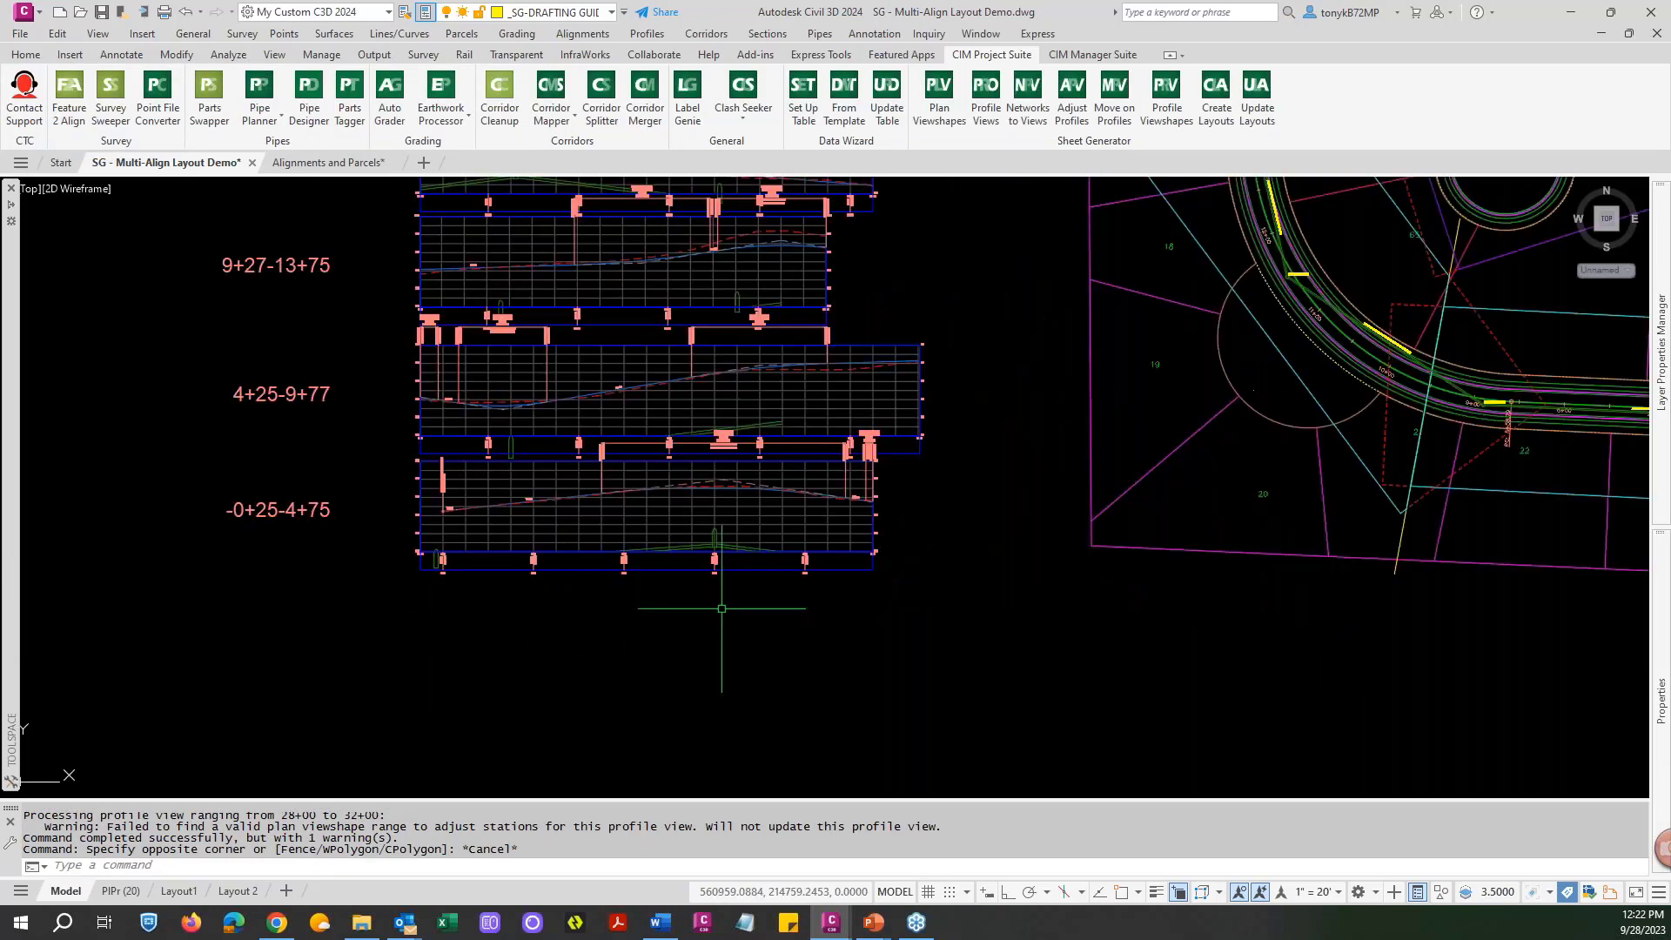
scroll(658, 589, "down", 3)
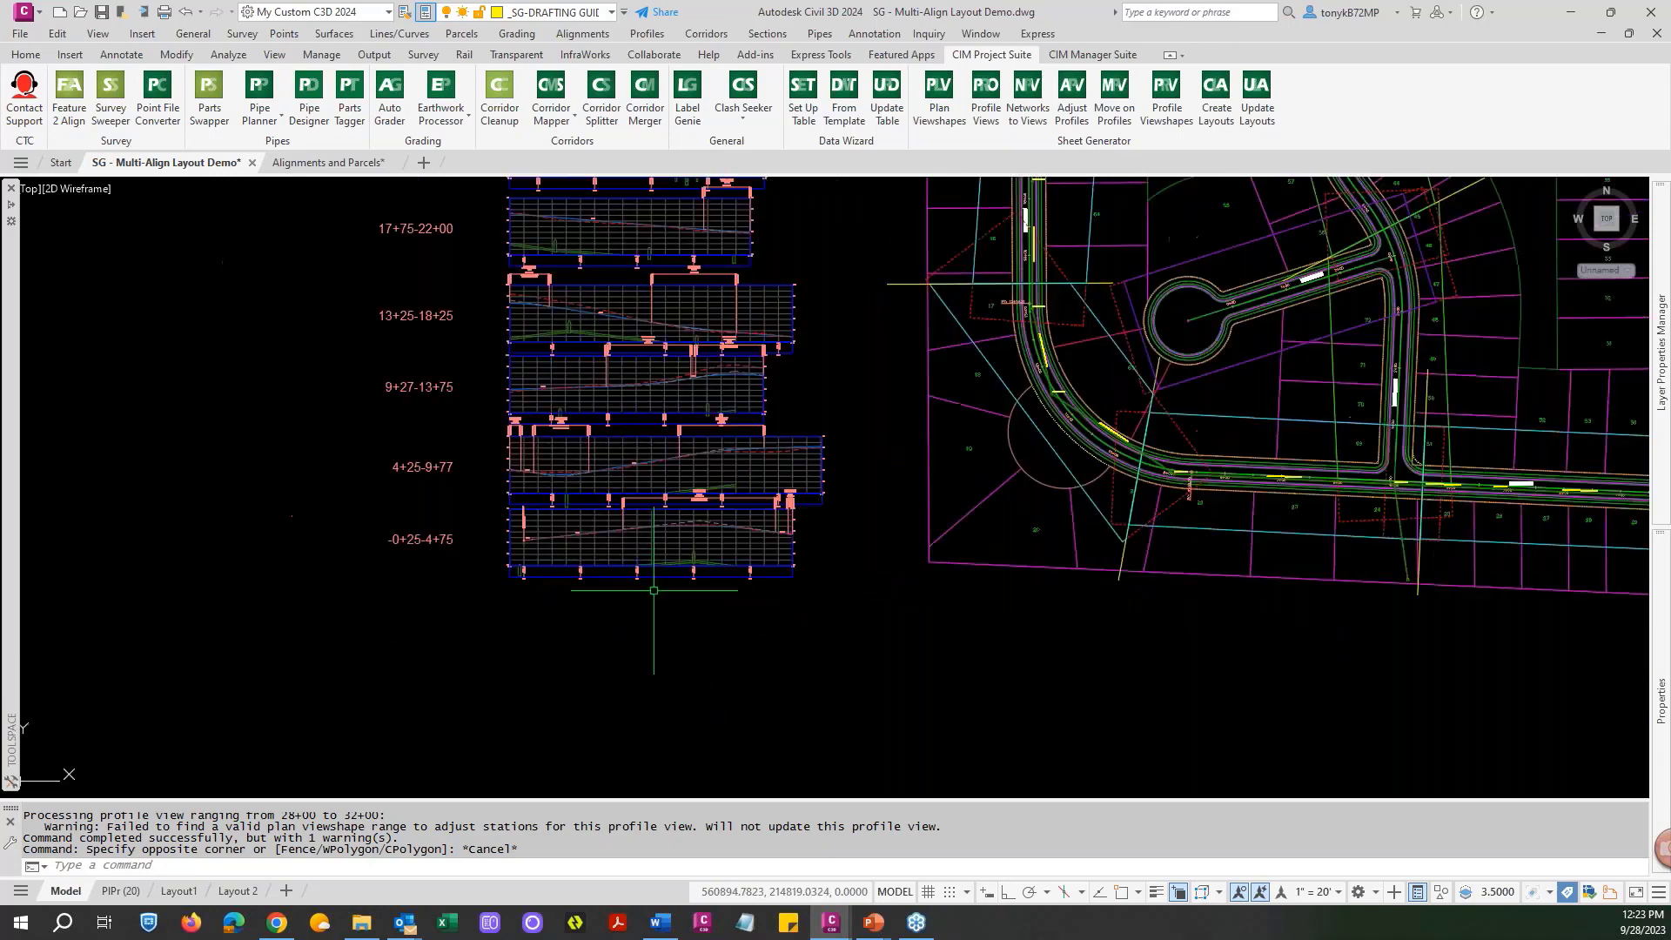
scroll(510, 557, "up", 3)
scroll(470, 527, "up", 2)
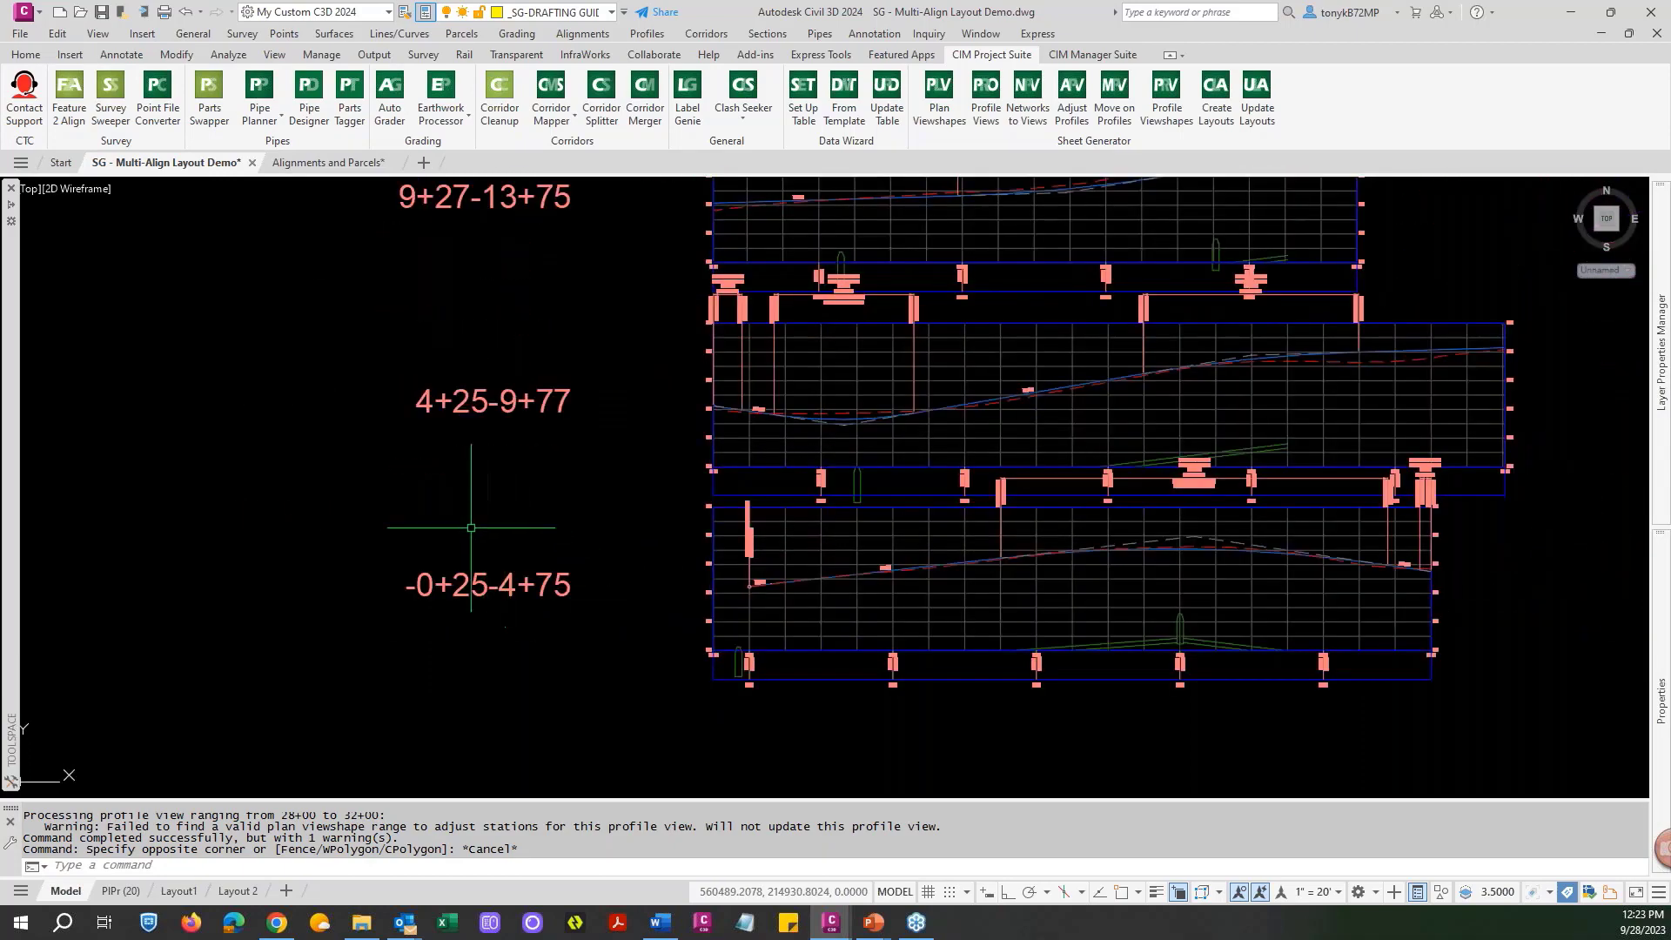
scroll(470, 527, "down", 4)
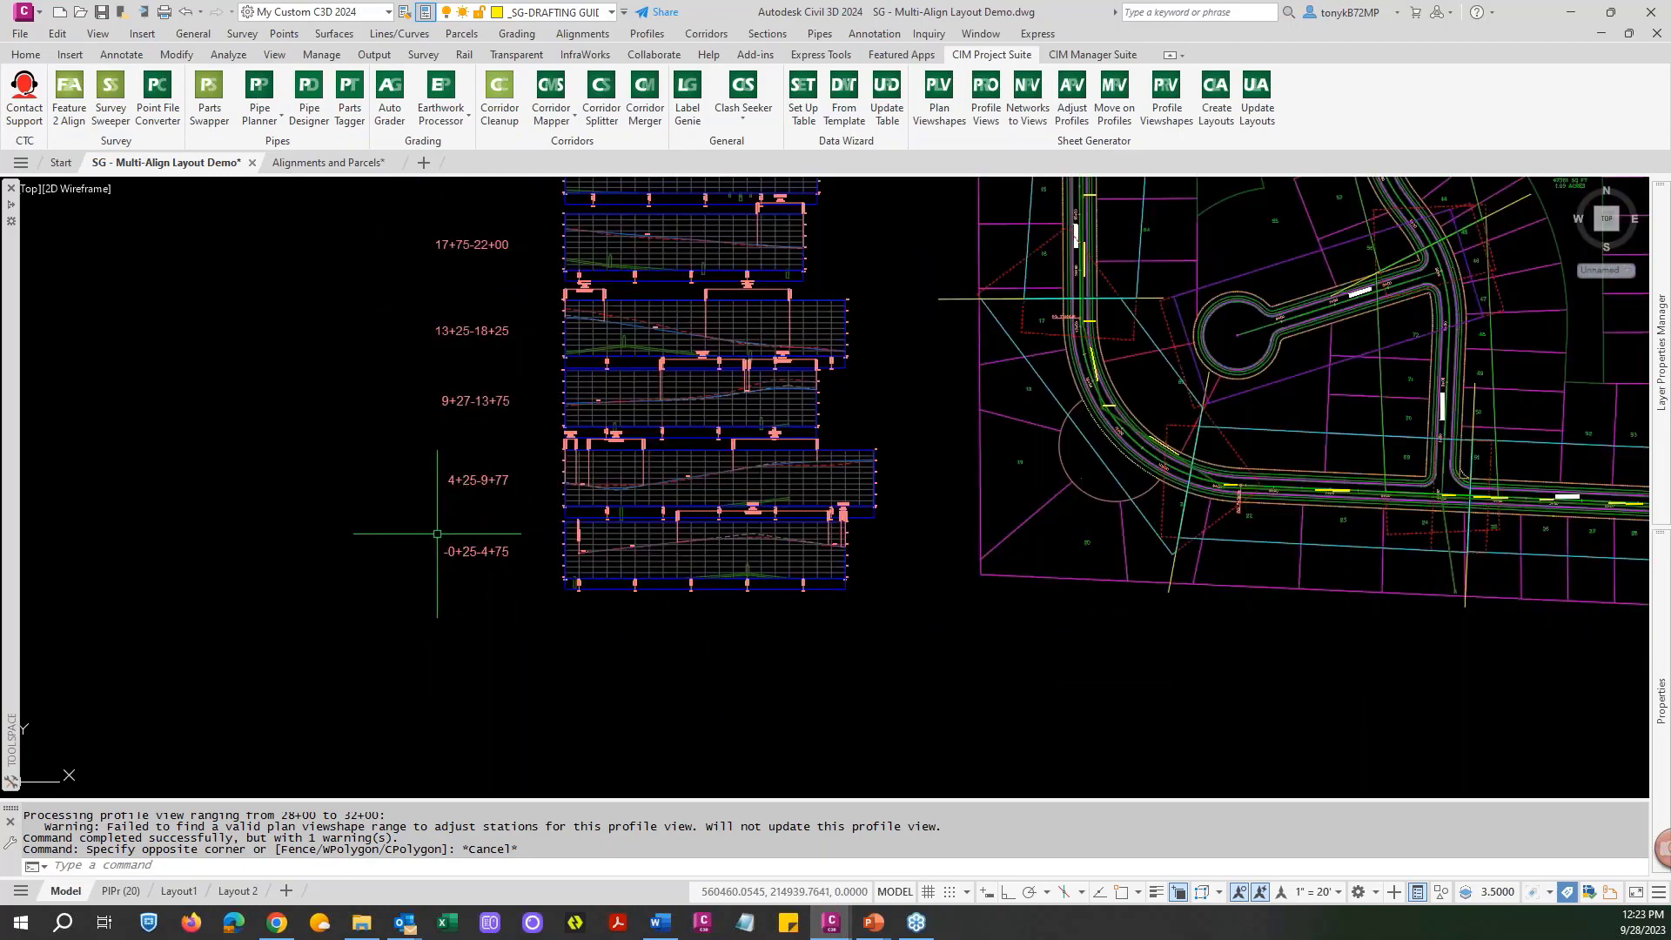
scroll(471, 527, "down", 4)
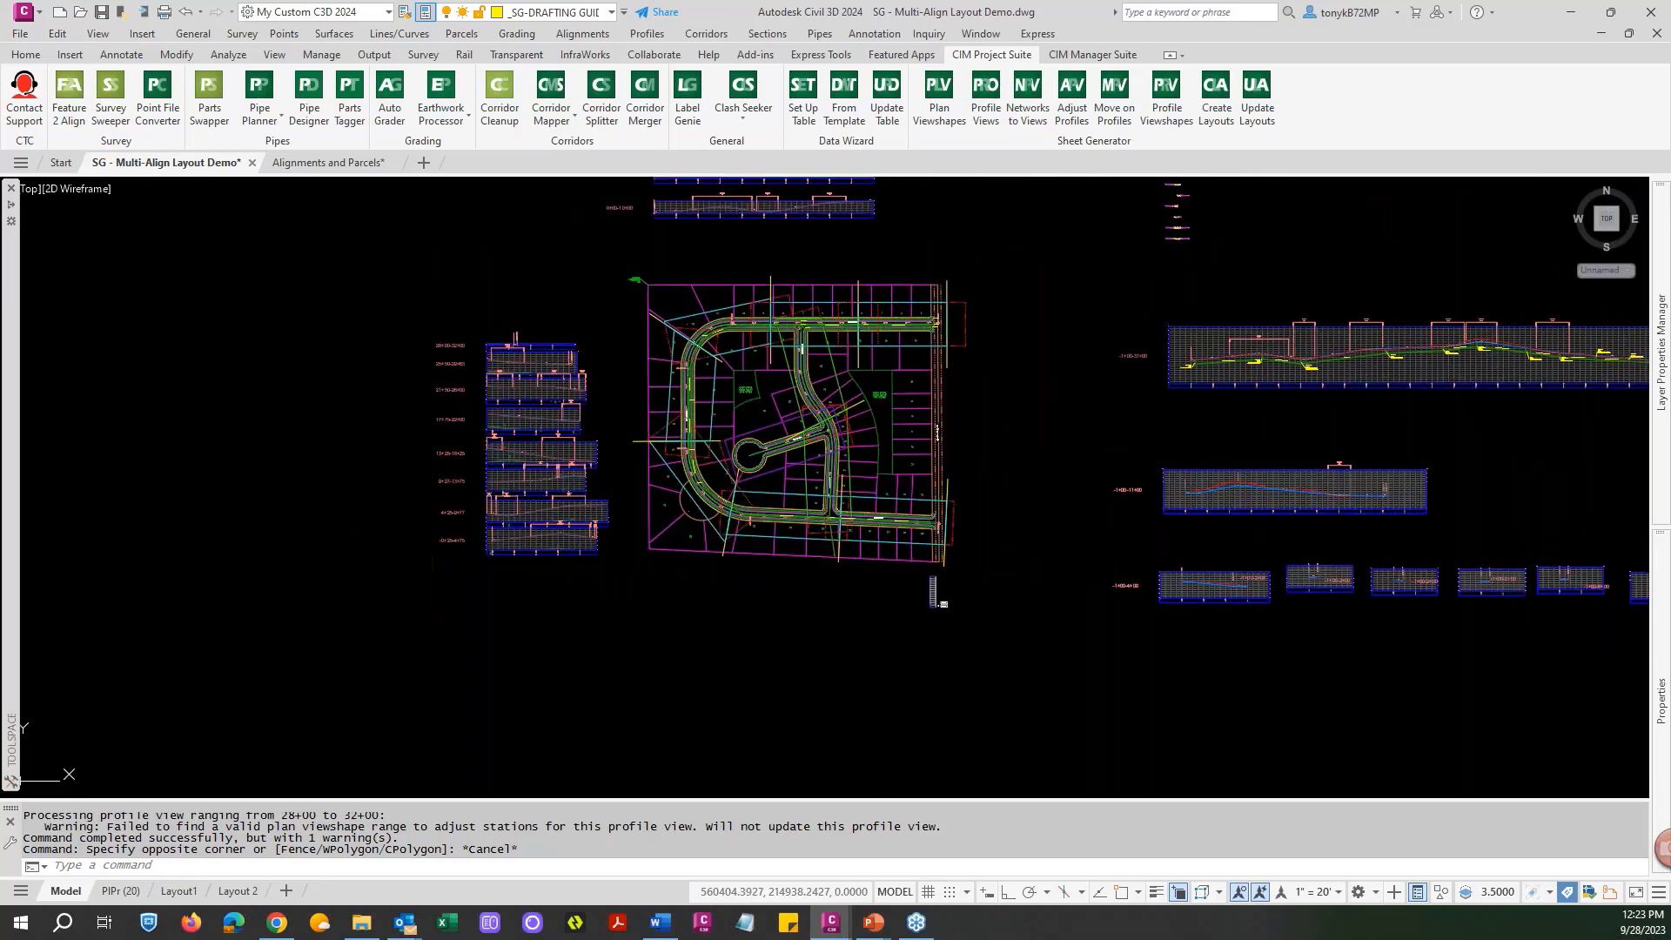
scroll(389, 454, "up", 6)
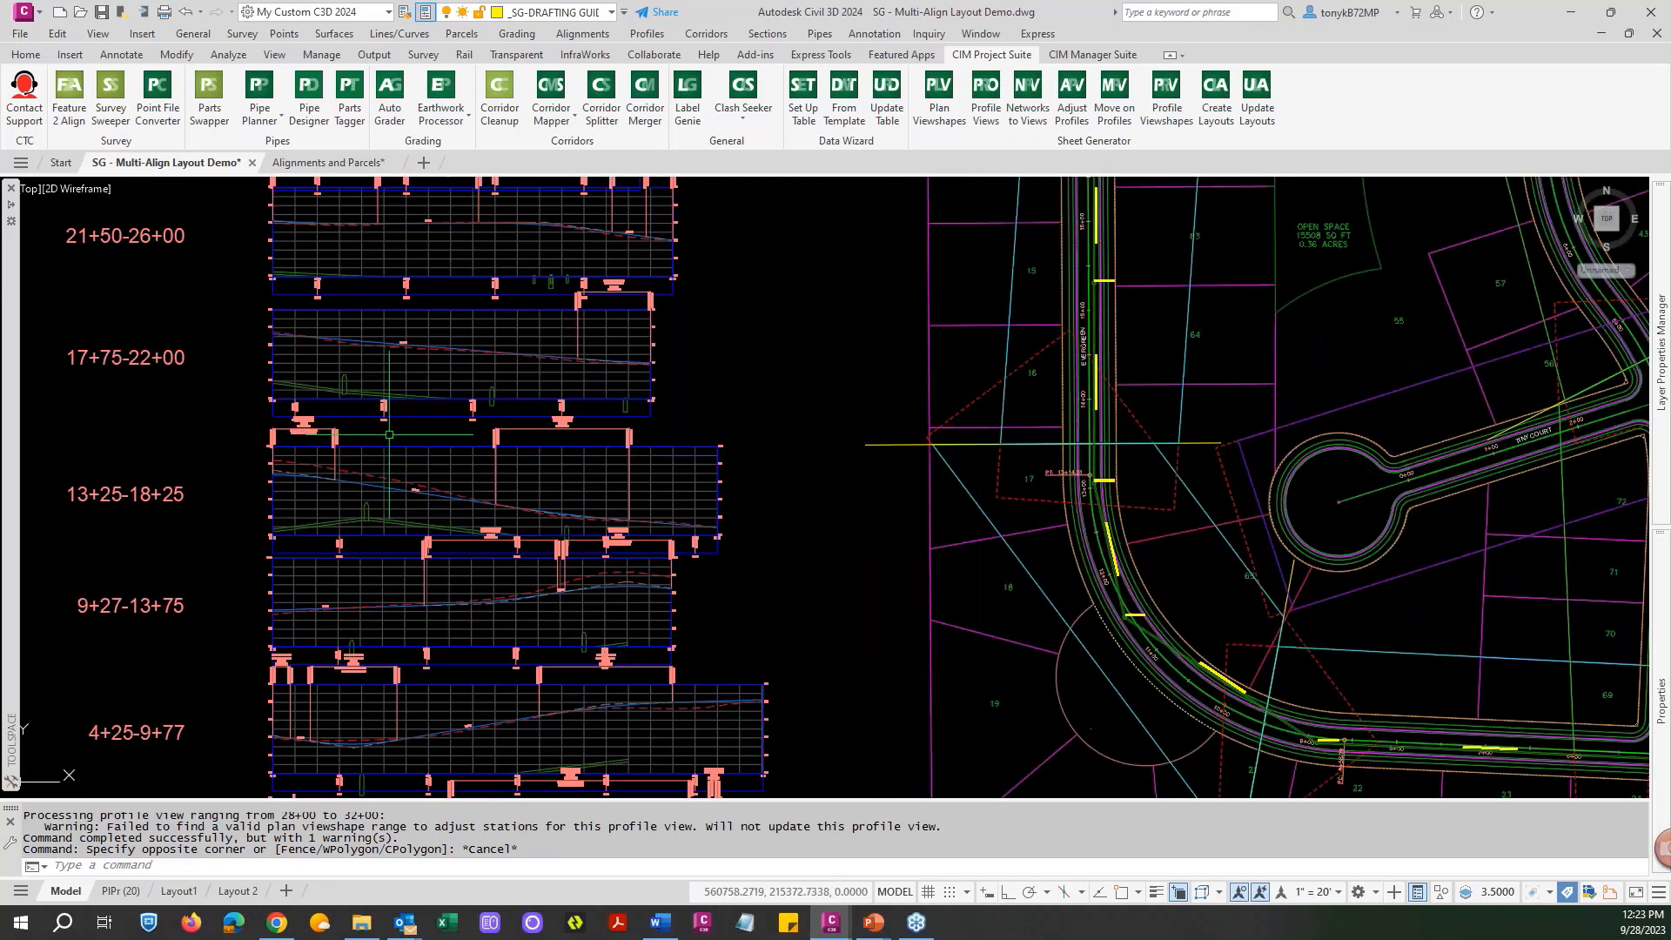
scroll(389, 435, "down", 2)
scroll(432, 510, "up", 5)
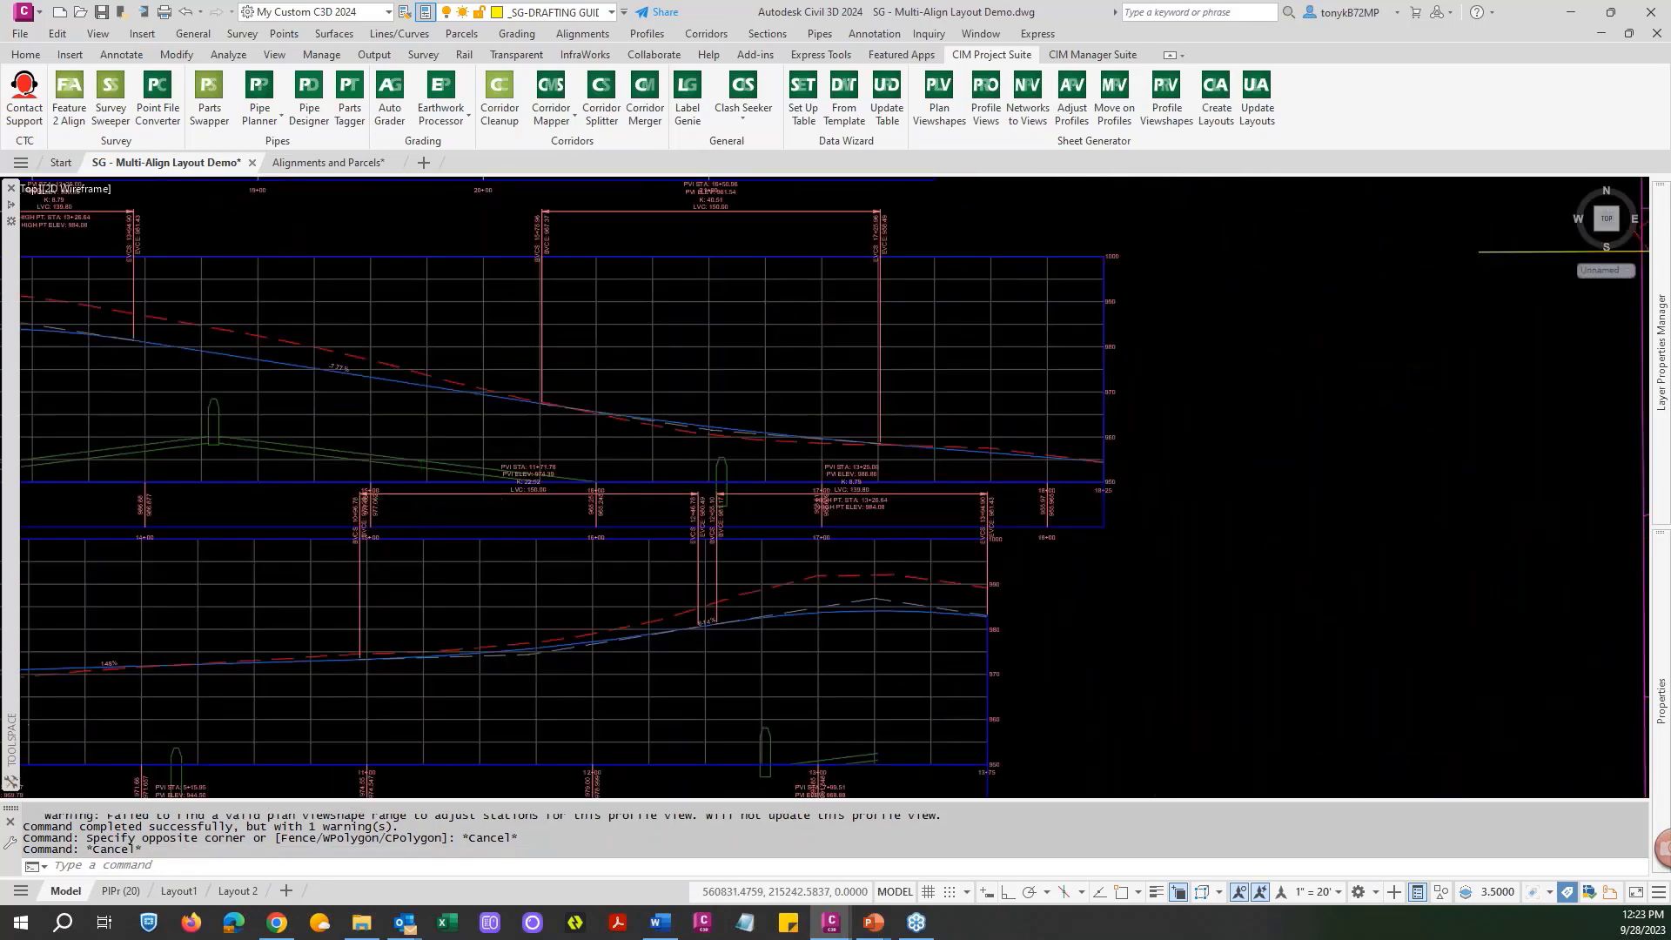
scroll(432, 510, "down", 3)
scroll(1011, 401, "down", 5)
key("Escape")
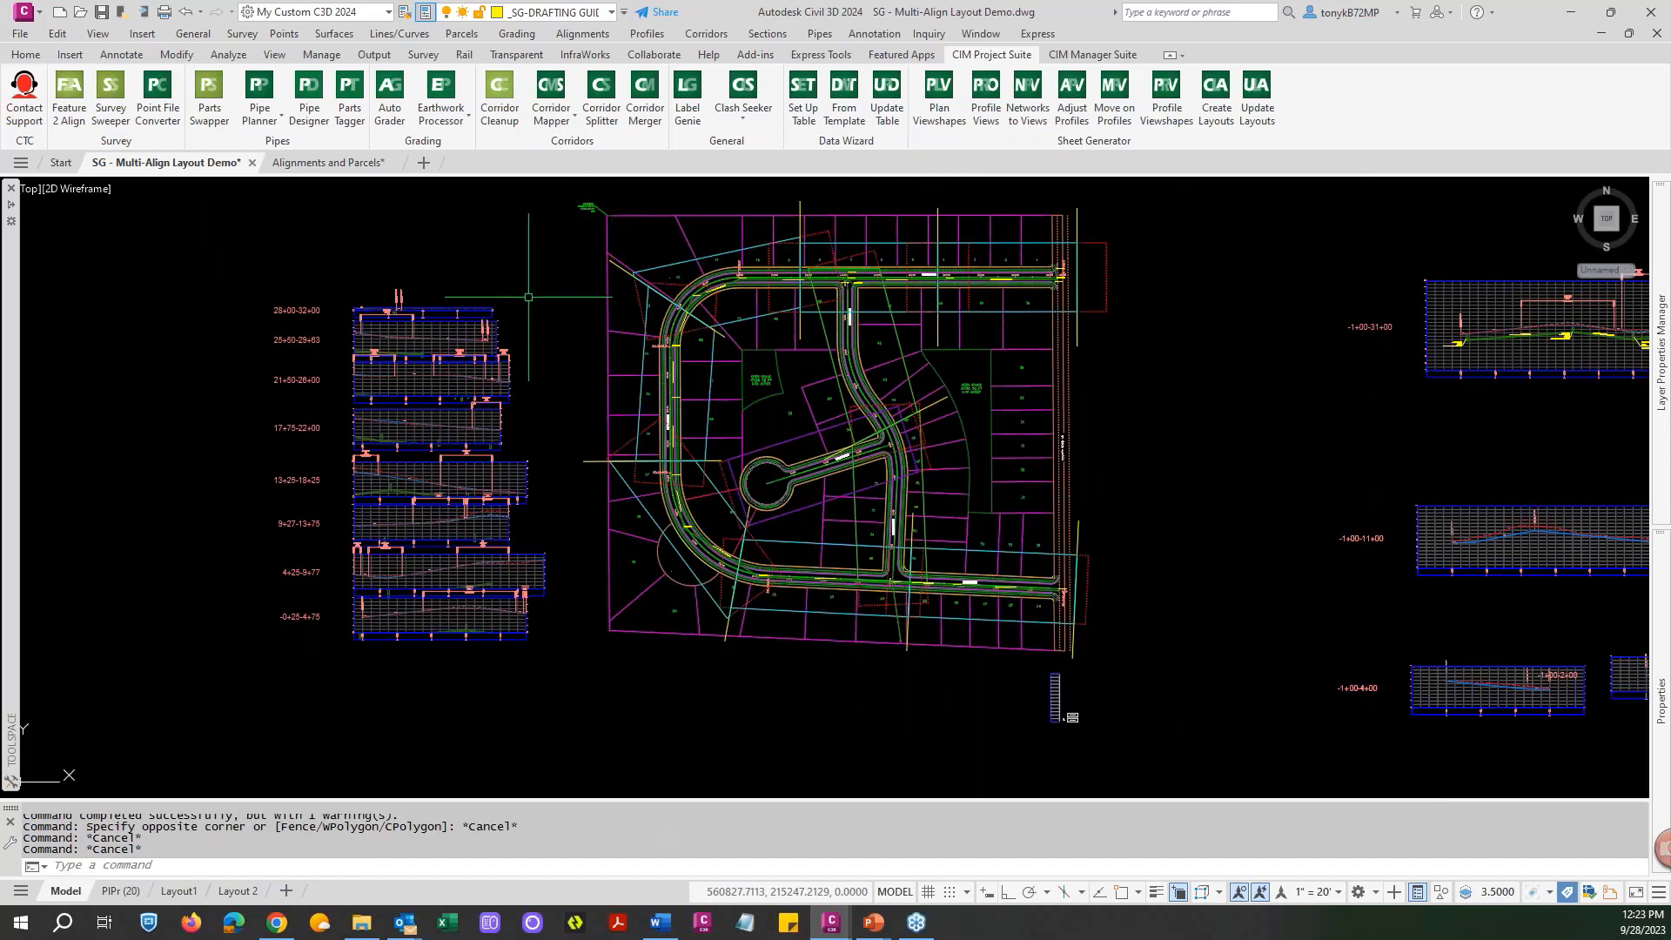
Redraw the display and check the network parts in the adjusted Evergreen profile views.
type("r")
key("Return")
key("Escape")
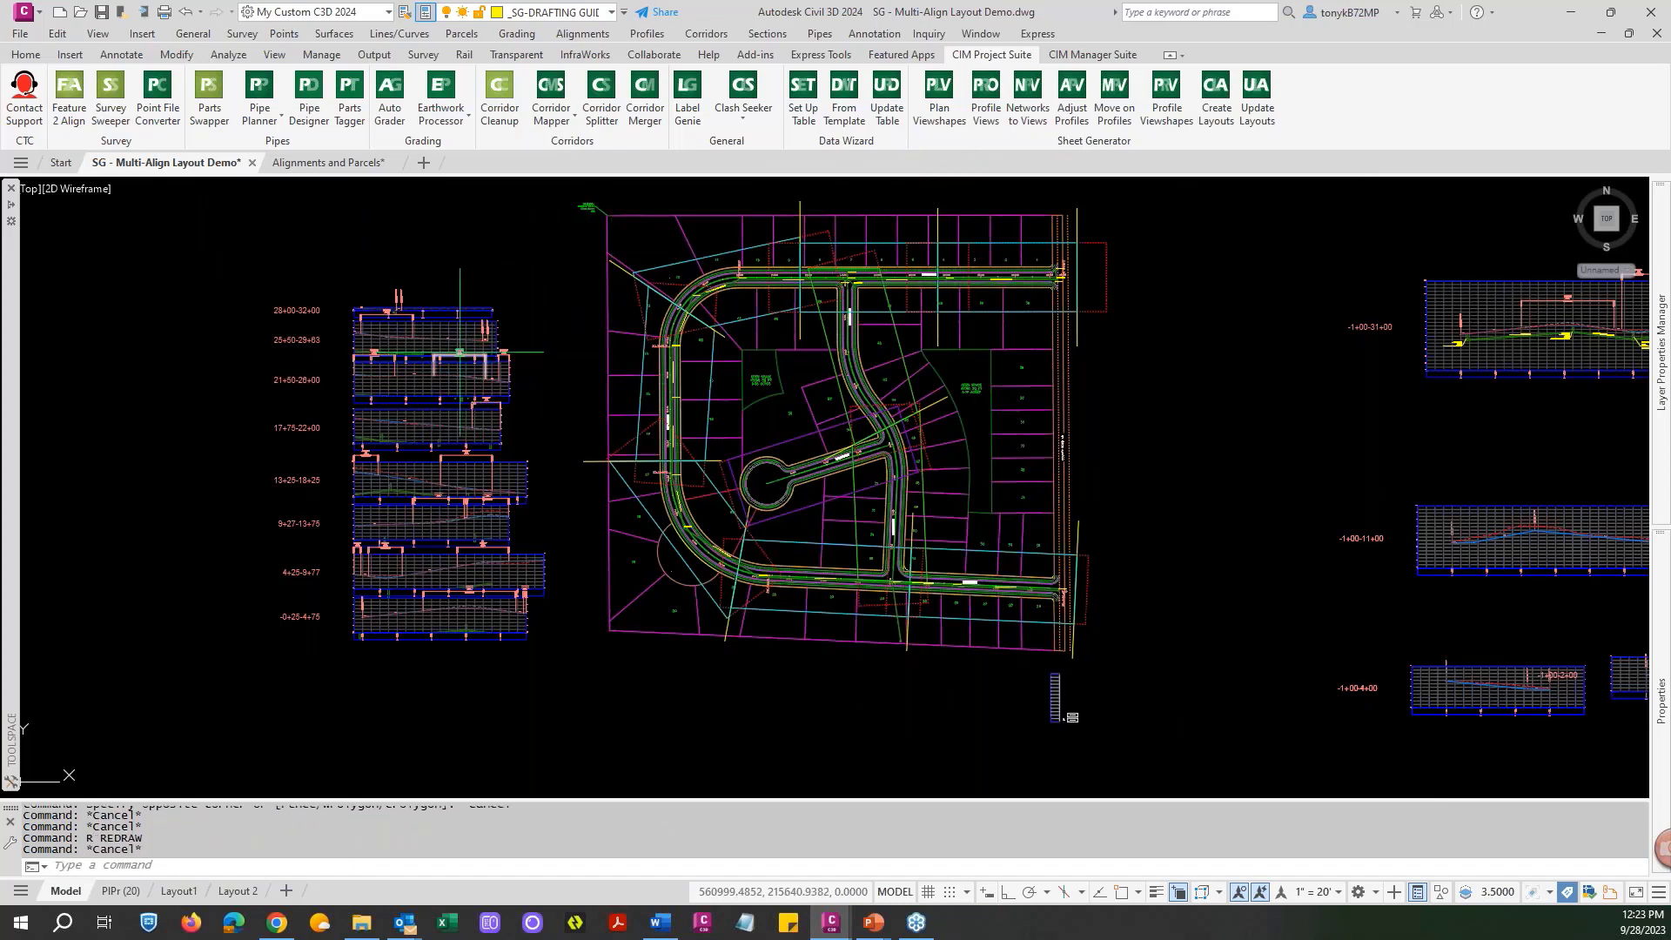
scroll(474, 388, "up", 4)
scroll(449, 391, "down", 4)
key("Escape")
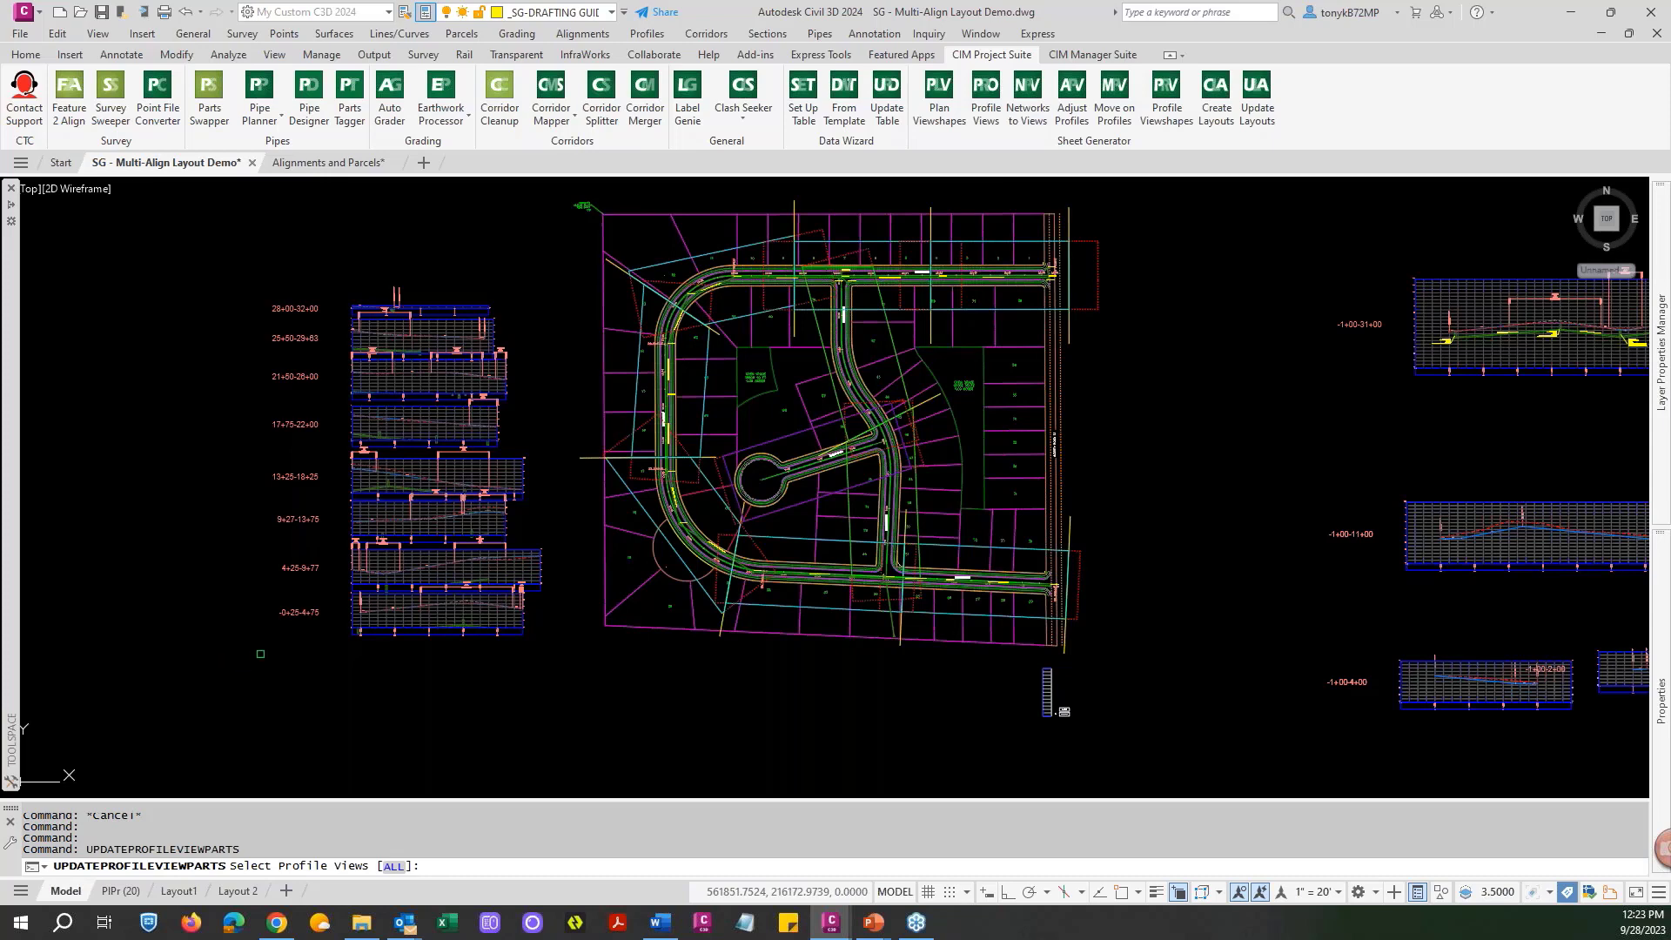
Update the network parts in all eight Evergreen profile views, keeping a maximum horizontal distance of 30 to the alignment.
left_click(318, 649)
left_click(220, 286)
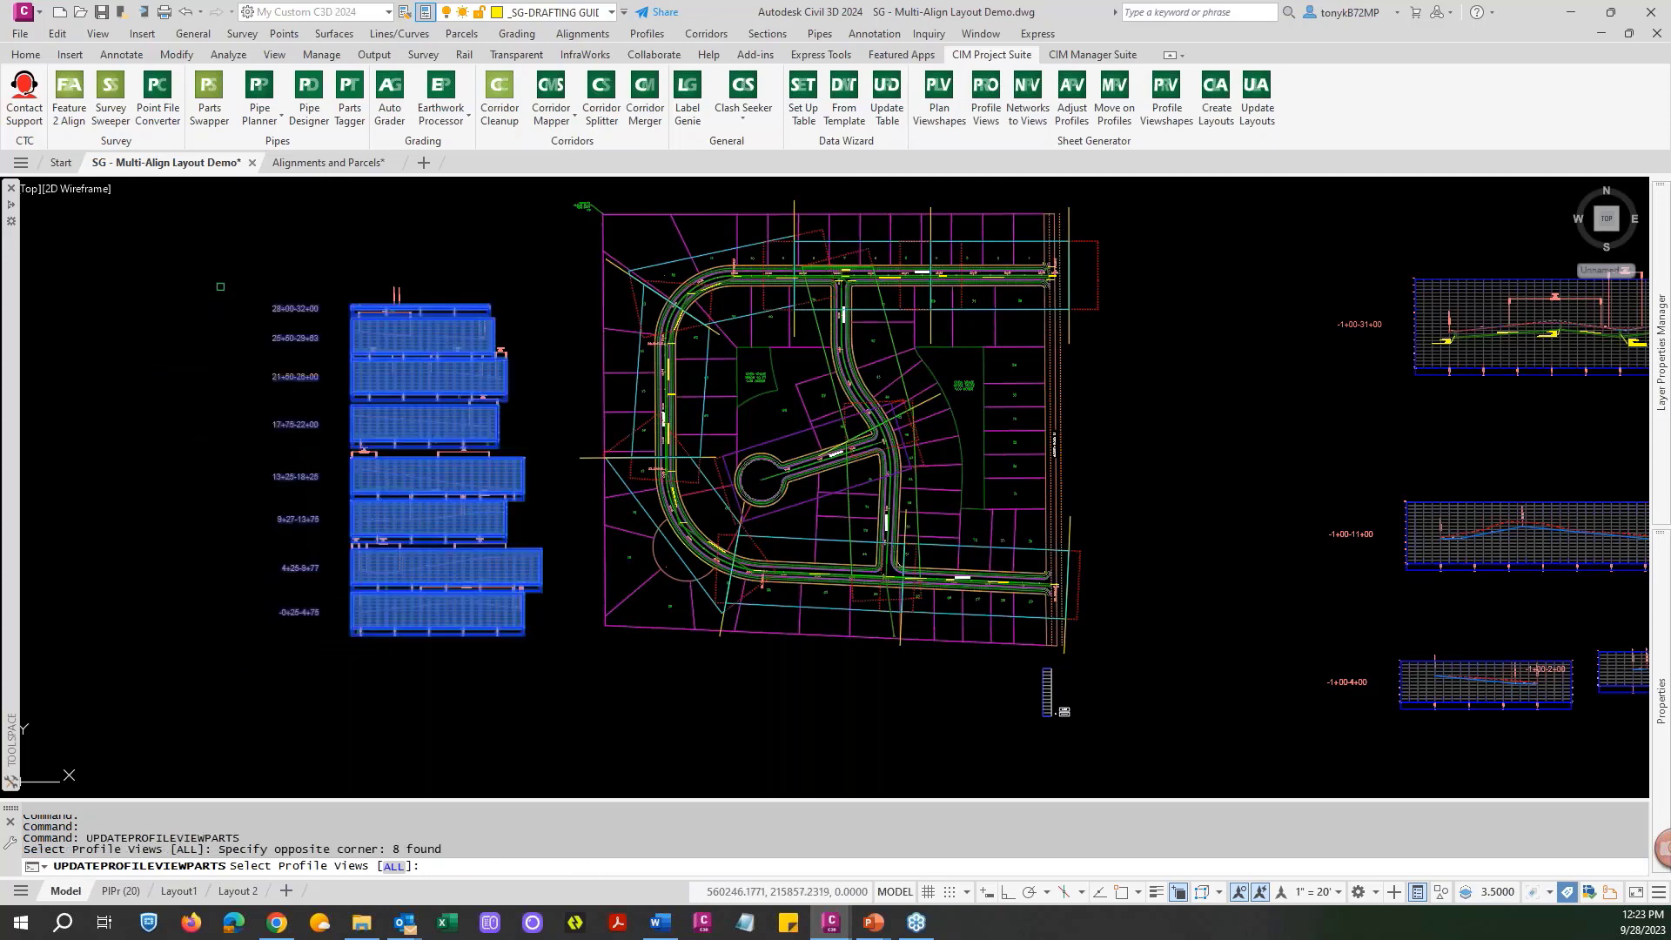
key("Return")
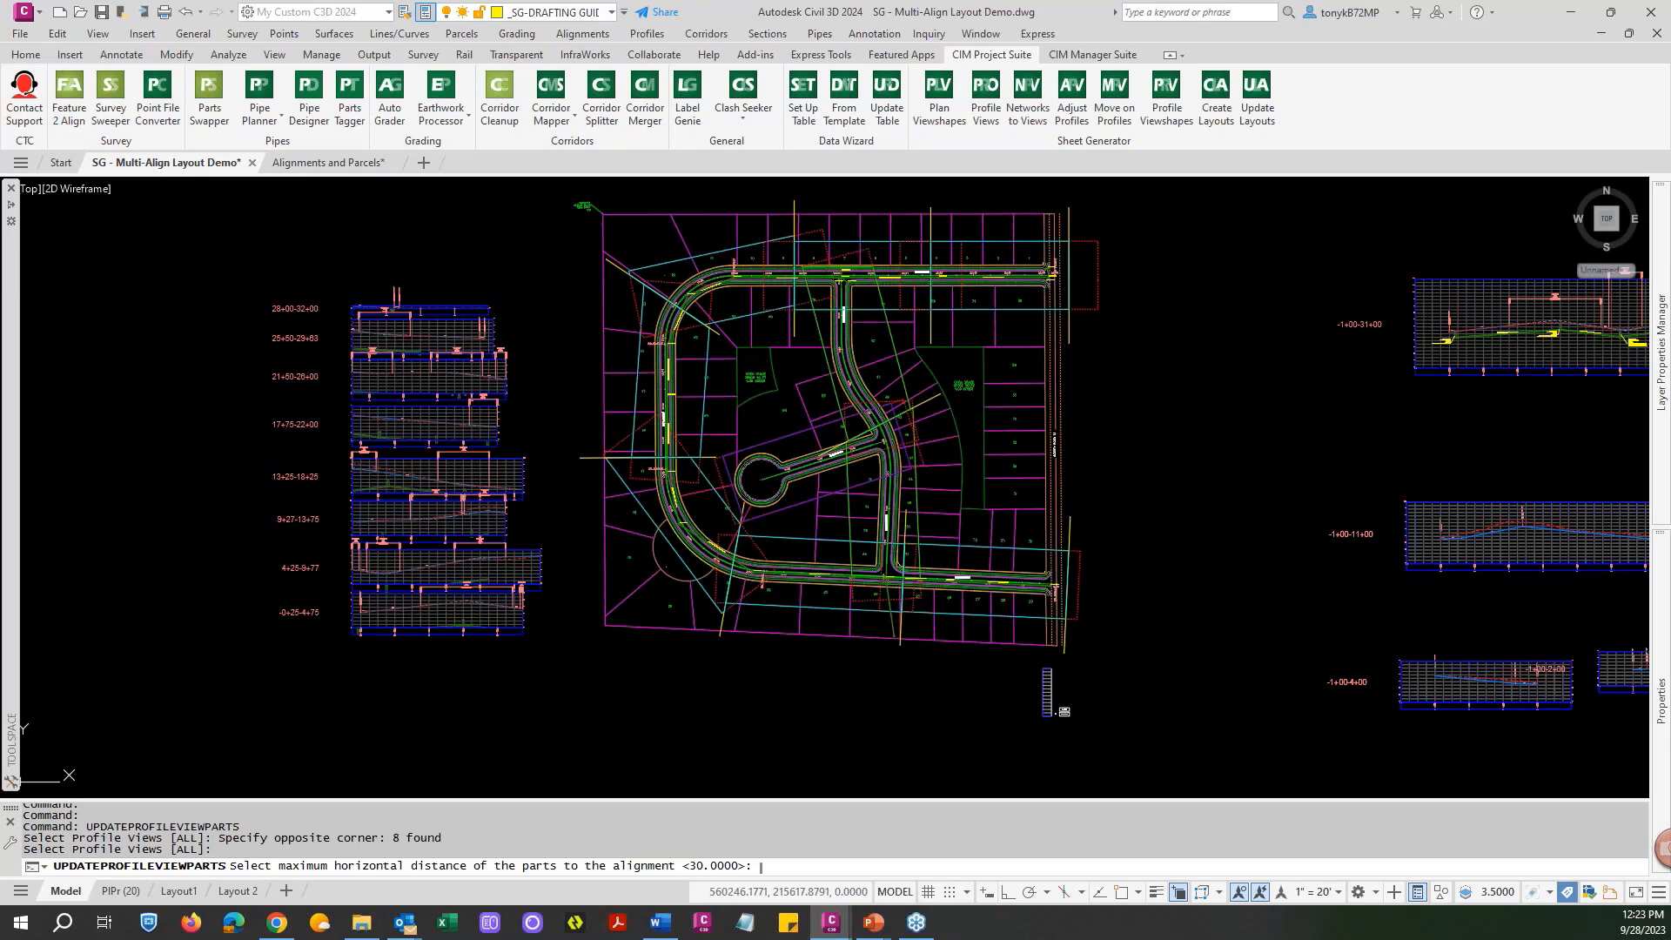
key("Return")
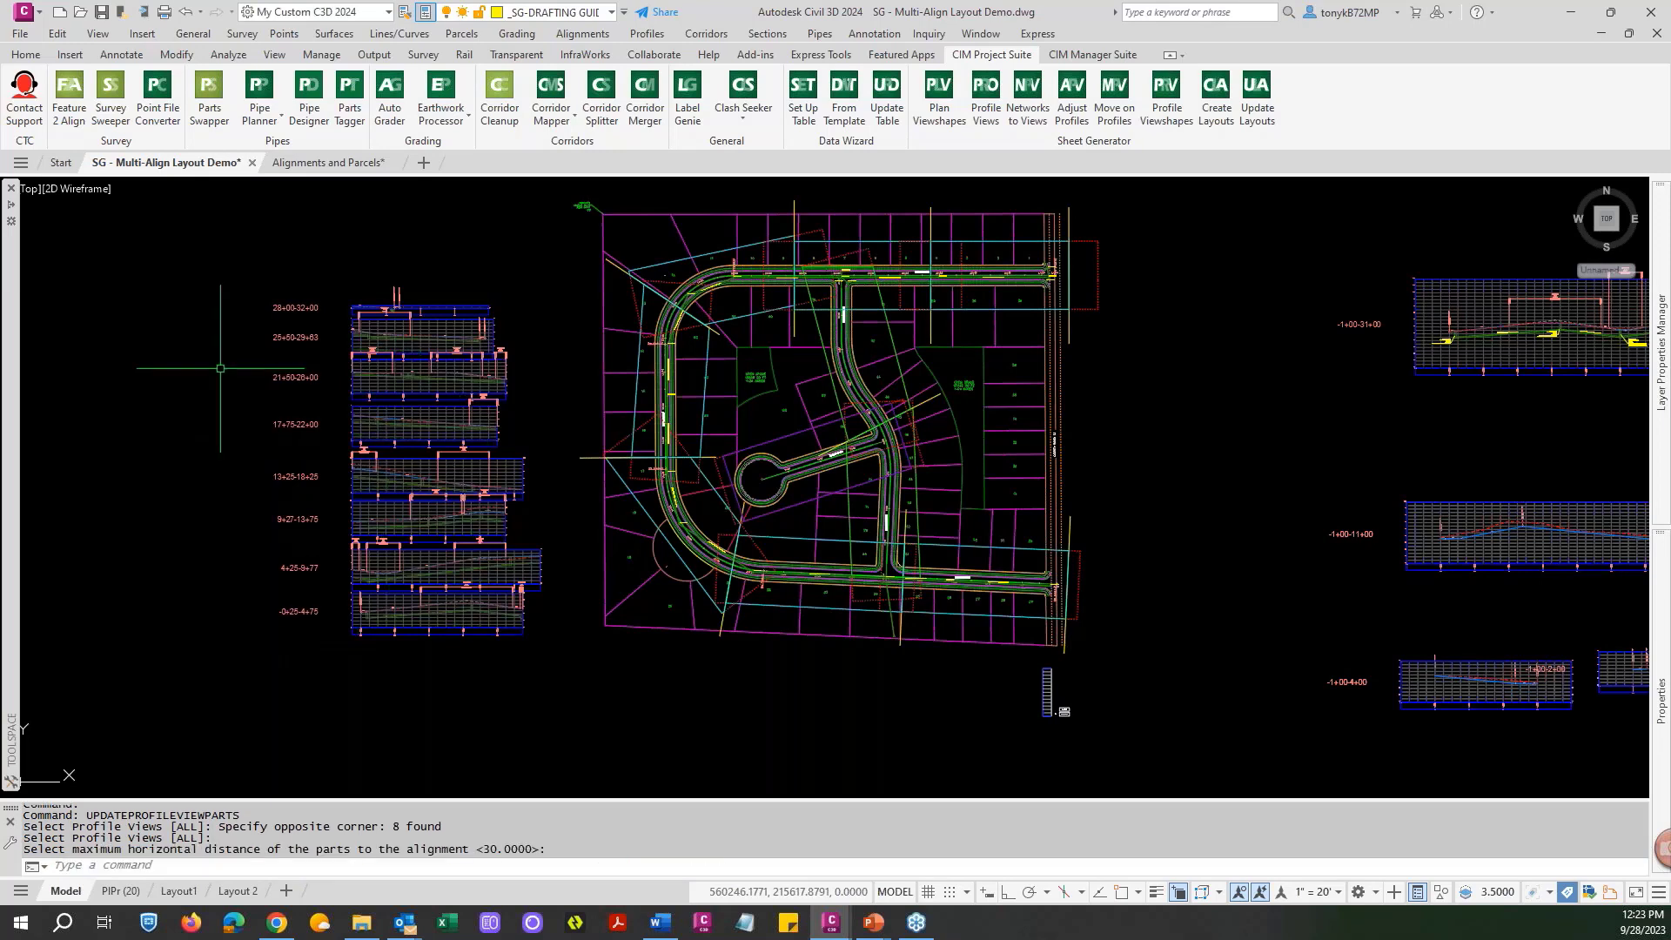
Examine the updated pipes and structures in the Evergreen profile views, including 25+50-29+63, 21+50-26+00 and 17+75-22+00.
scroll(408, 339, "up", 6)
scroll(408, 339, "down", 2)
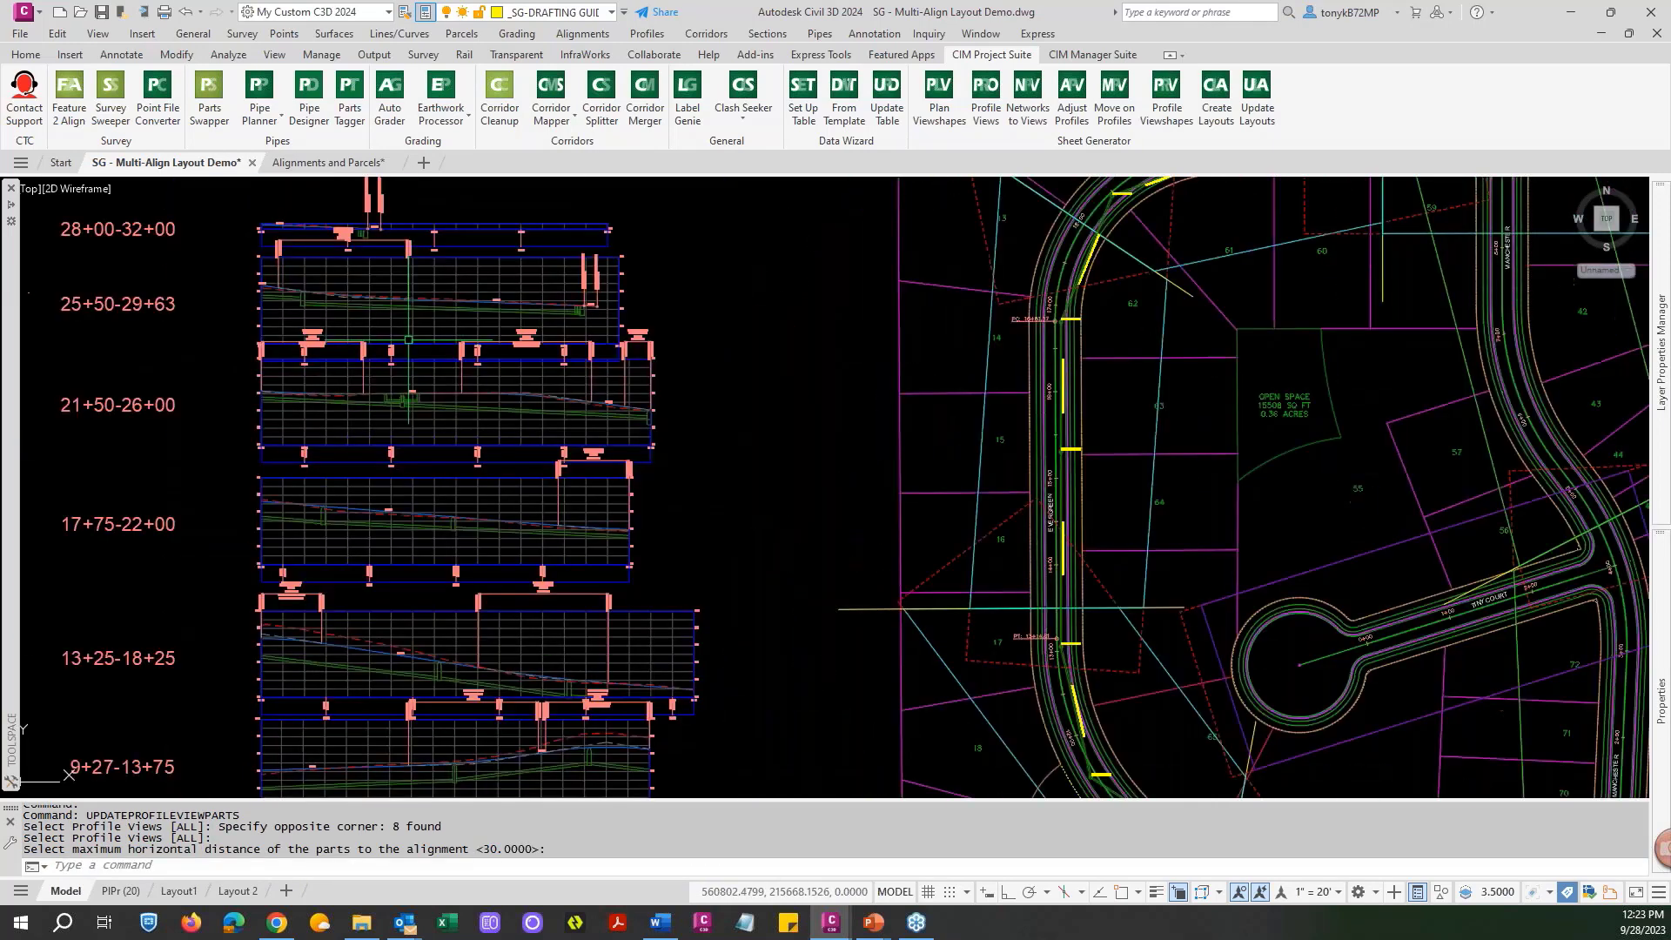
scroll(408, 340, "down", 1)
scroll(407, 342, "up", 3)
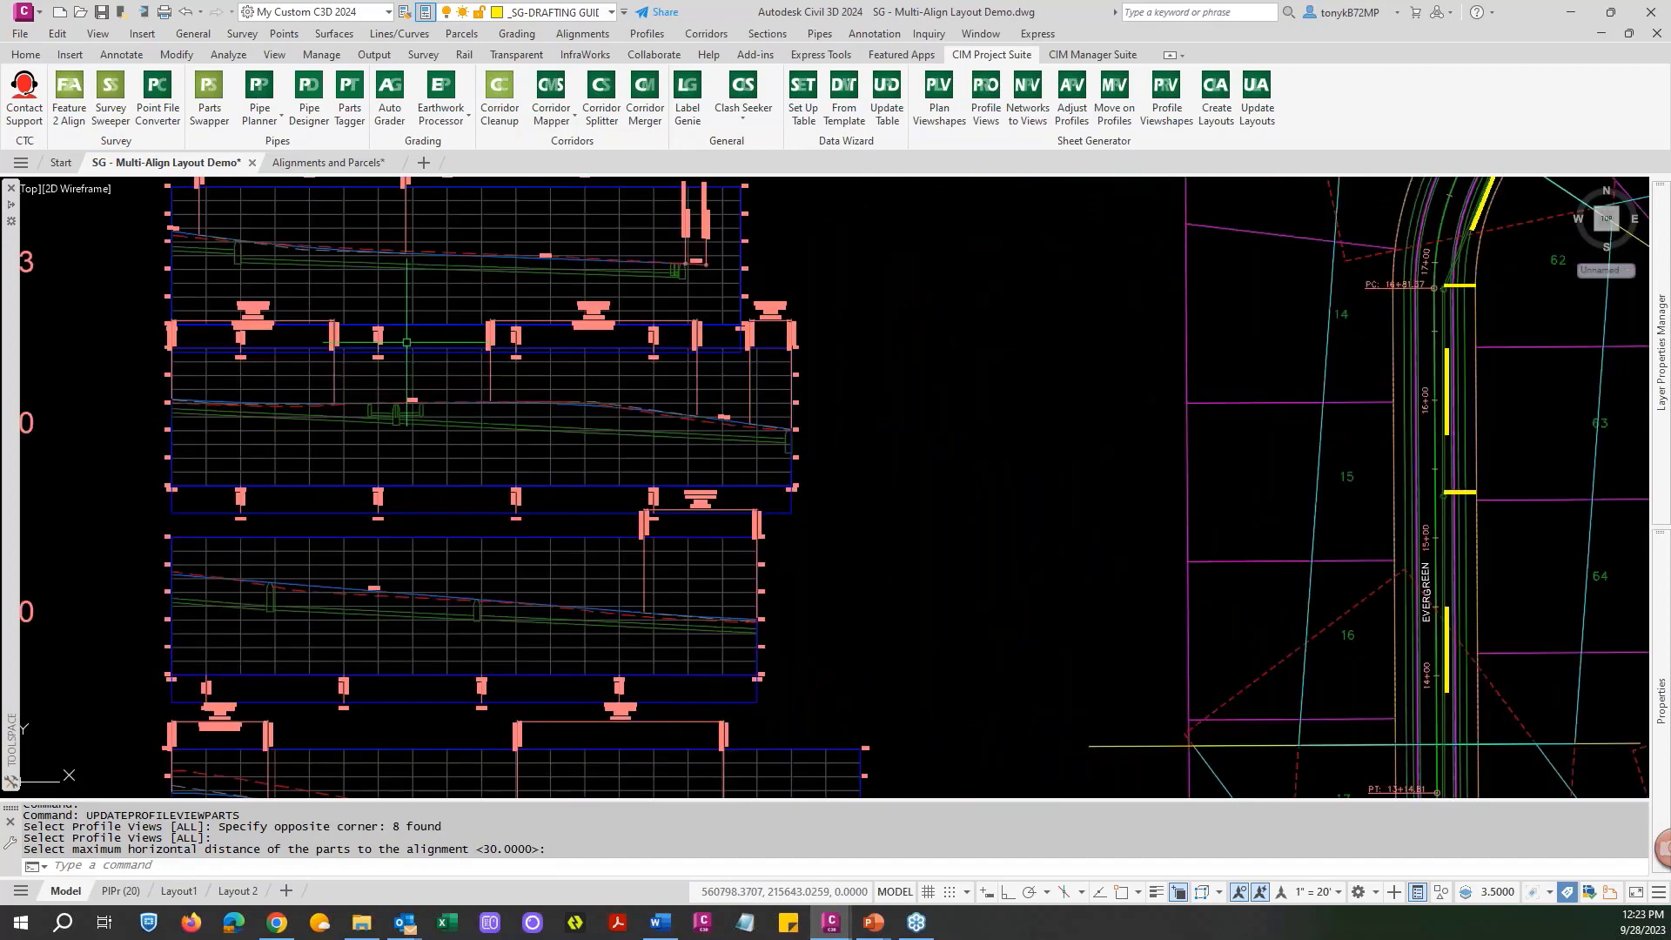
scroll(407, 342, "down", 6)
key("Escape")
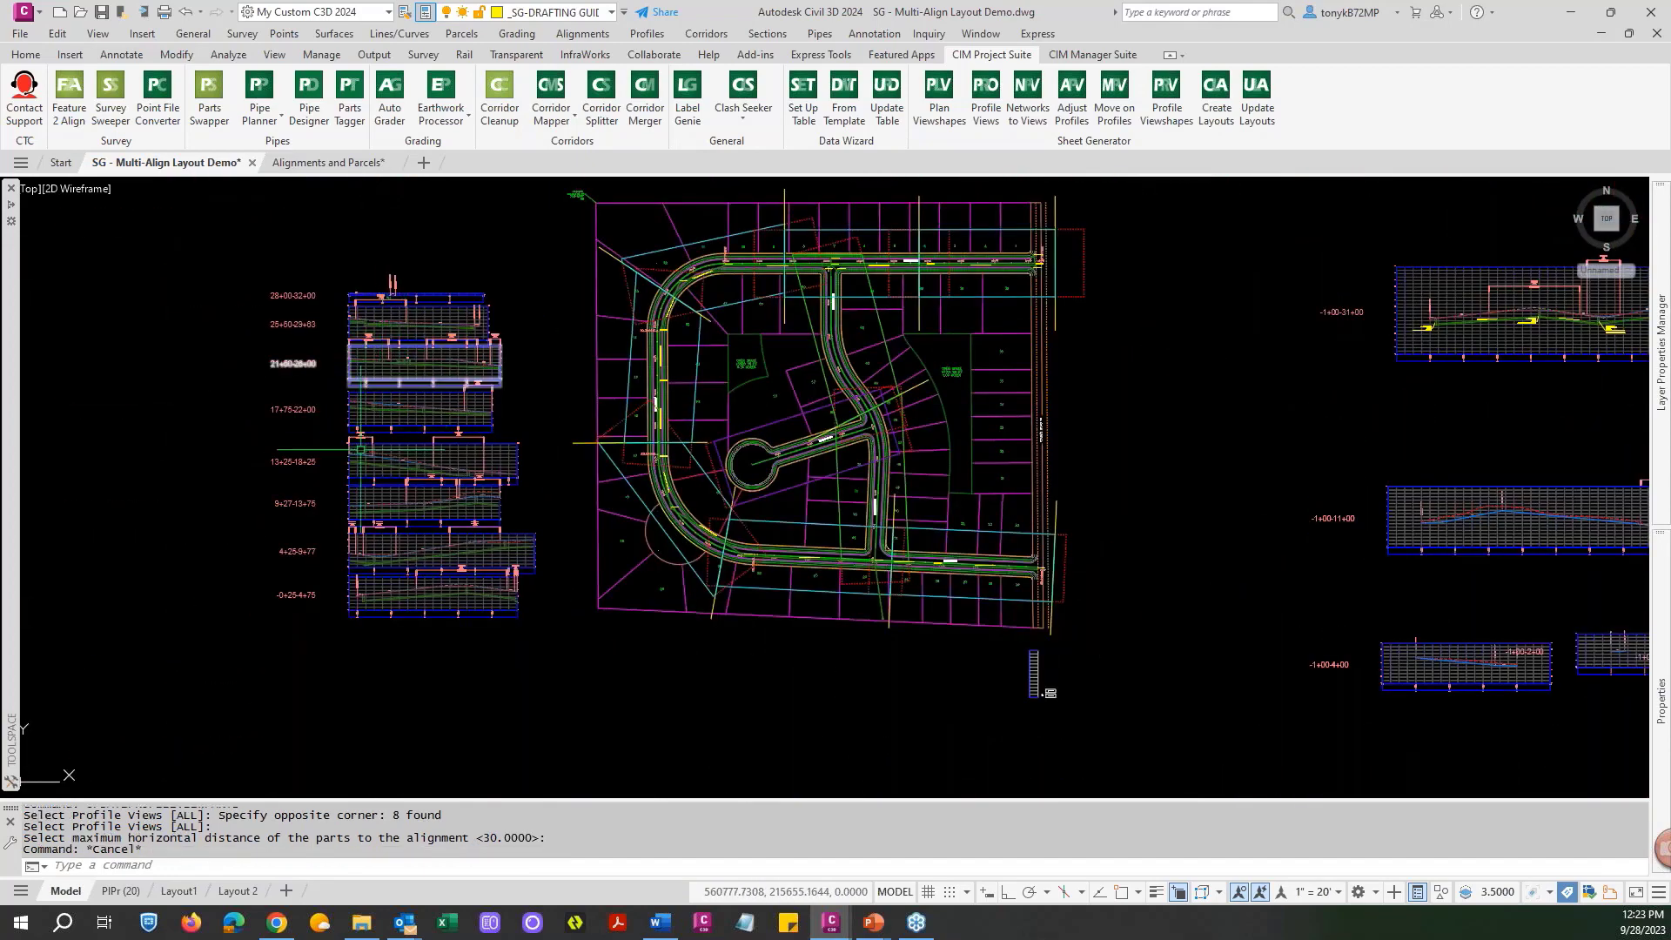
scroll(360, 449, "up", 5)
scroll(348, 435, "down", 6)
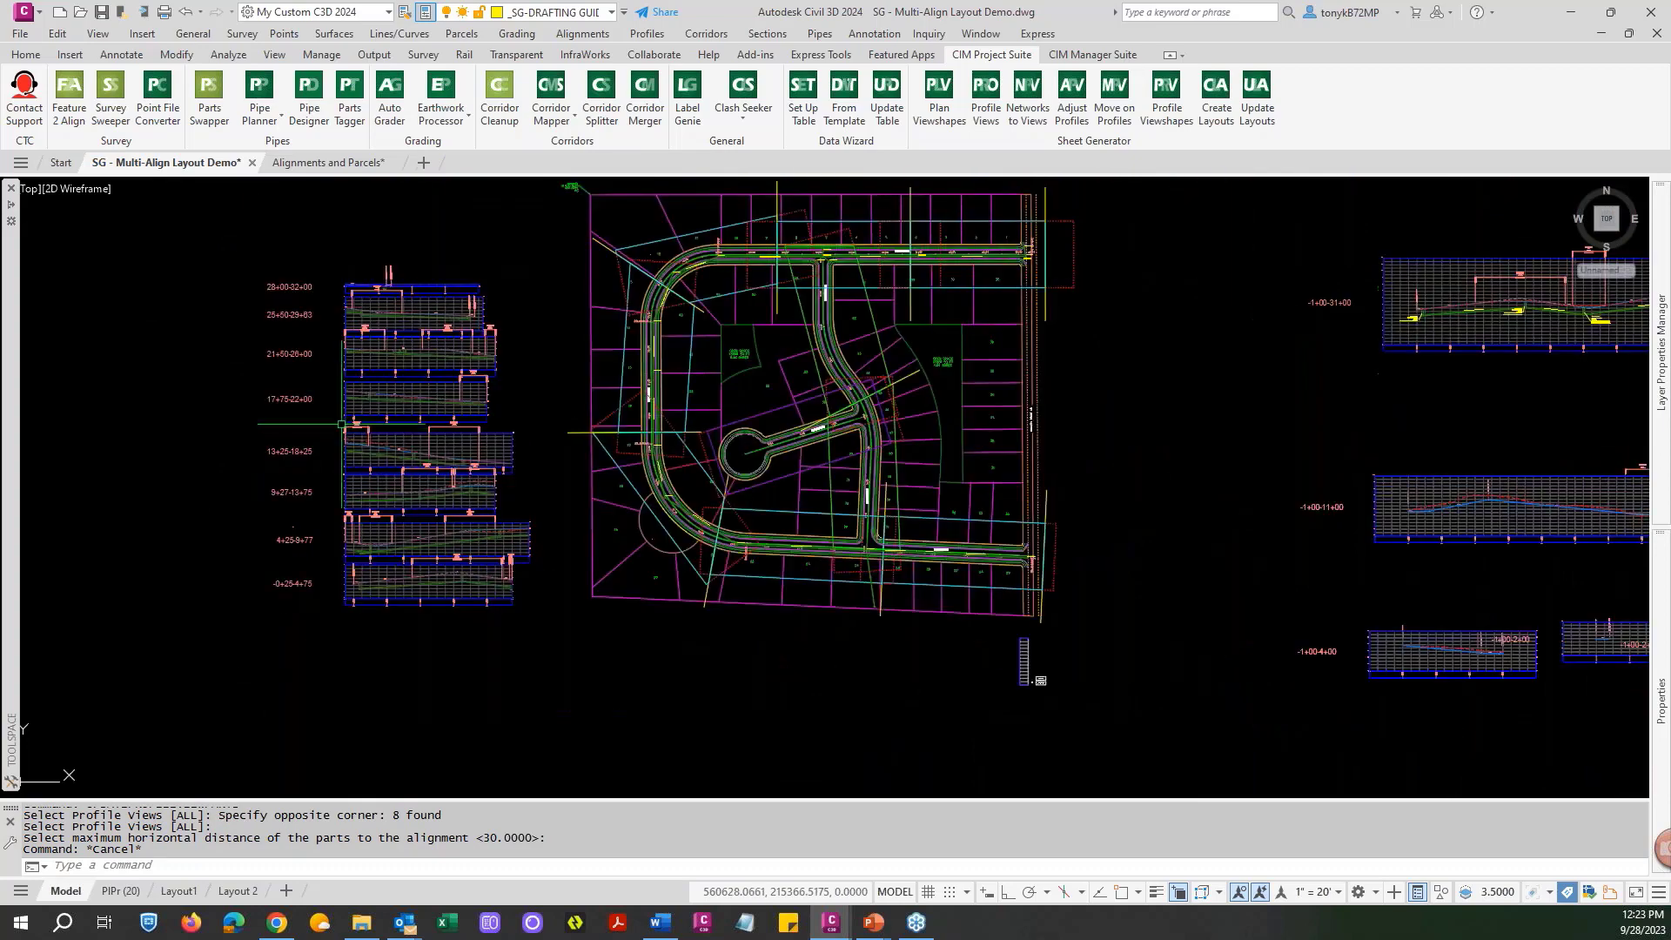
key("Escape")
key("Escape")
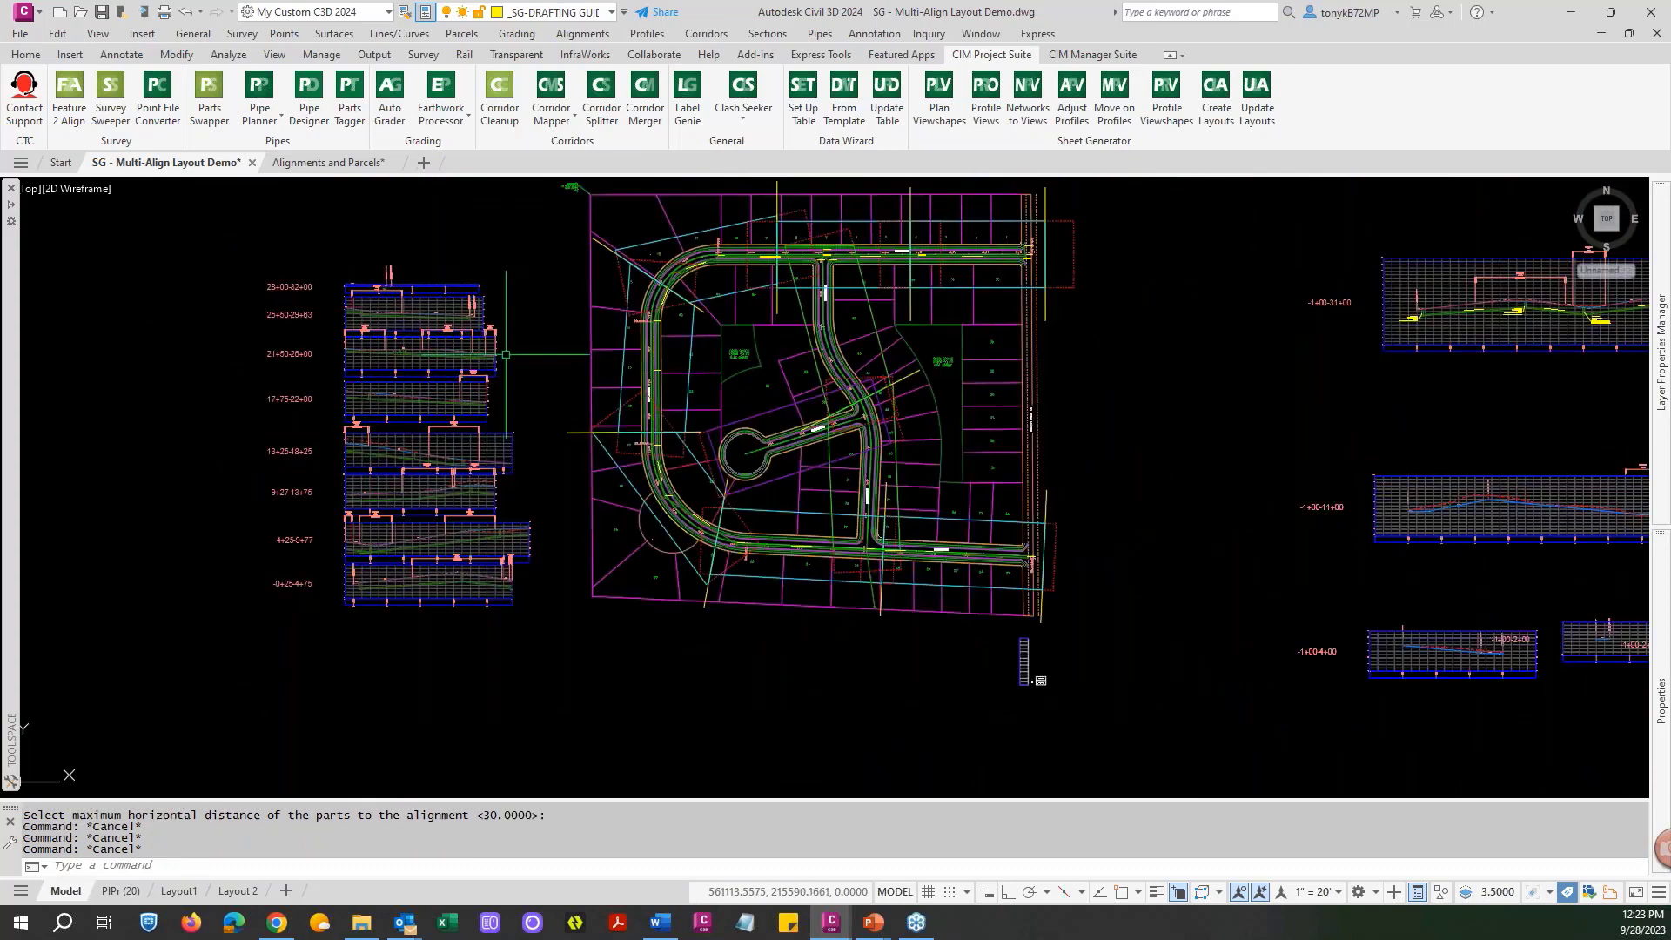
scroll(444, 357, "up", 4)
scroll(439, 358, "down", 6)
key("Escape")
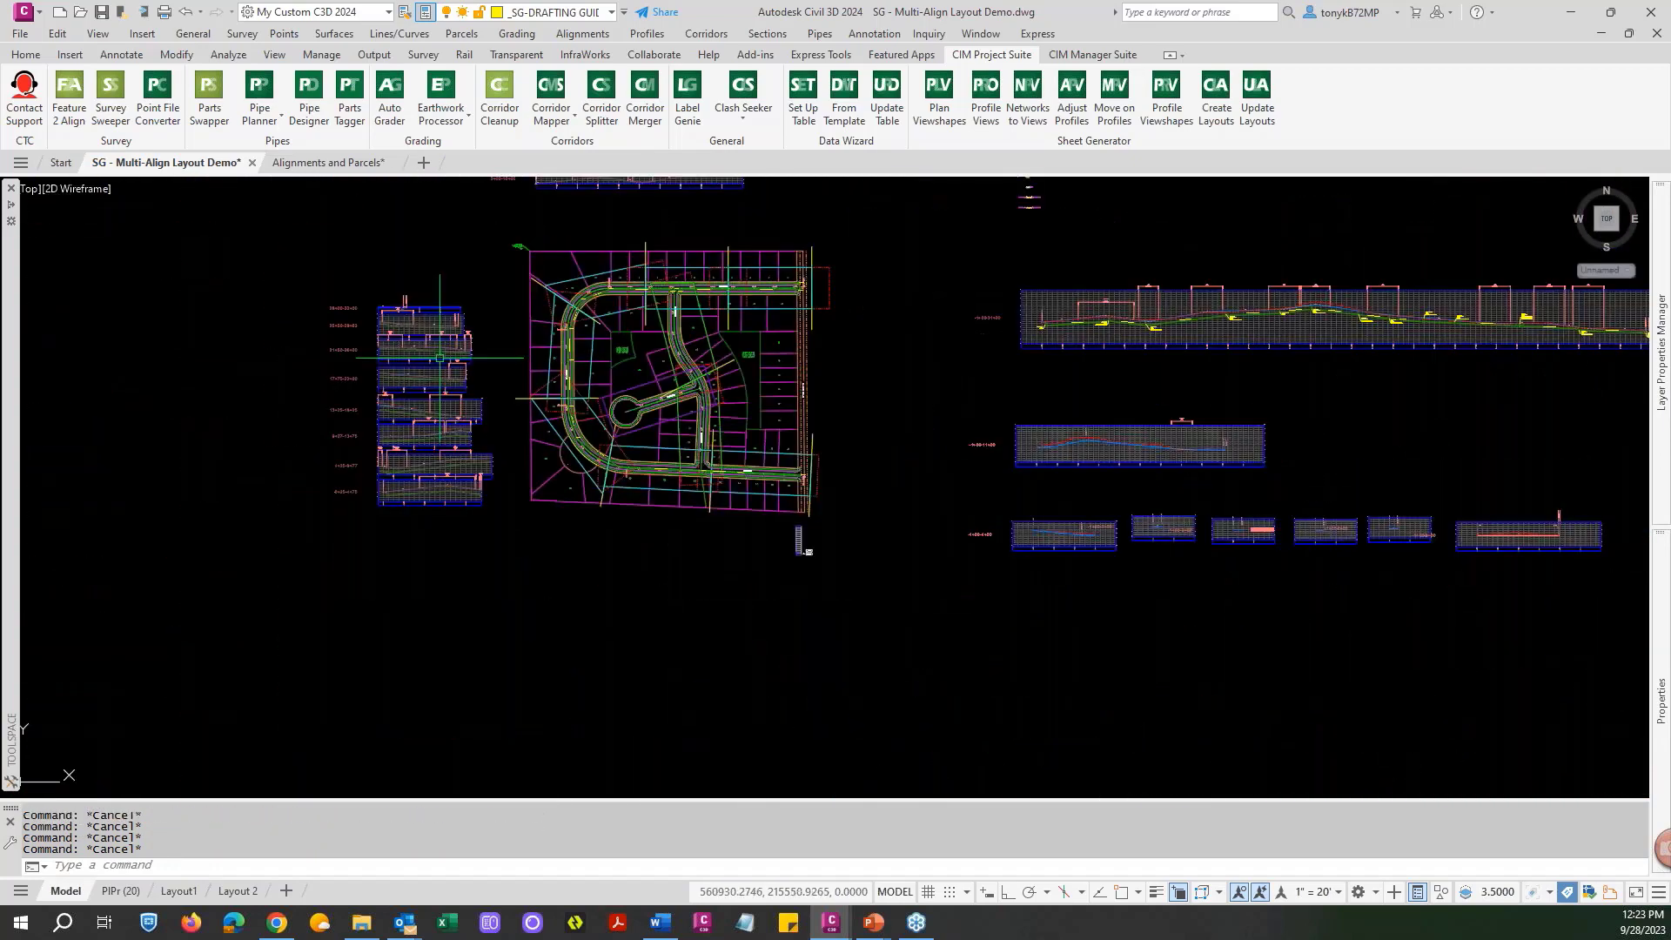
scroll(439, 358, "up", 6)
scroll(429, 356, "down", 3)
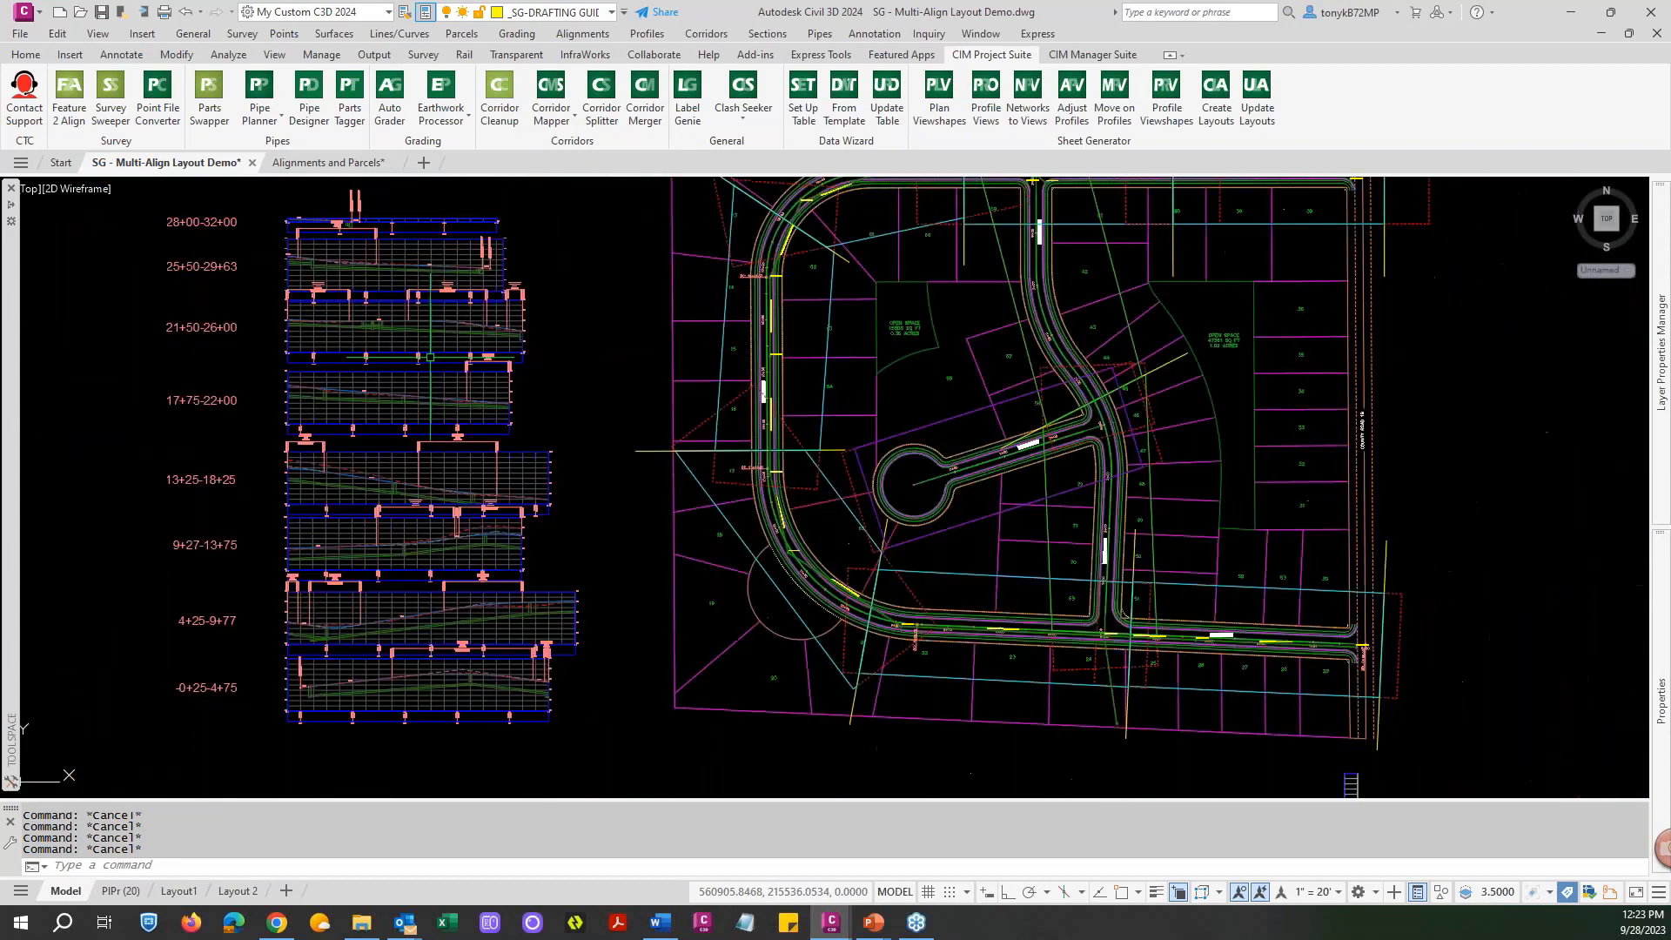
scroll(394, 495, "up", 4)
scroll(393, 494, "down", 8)
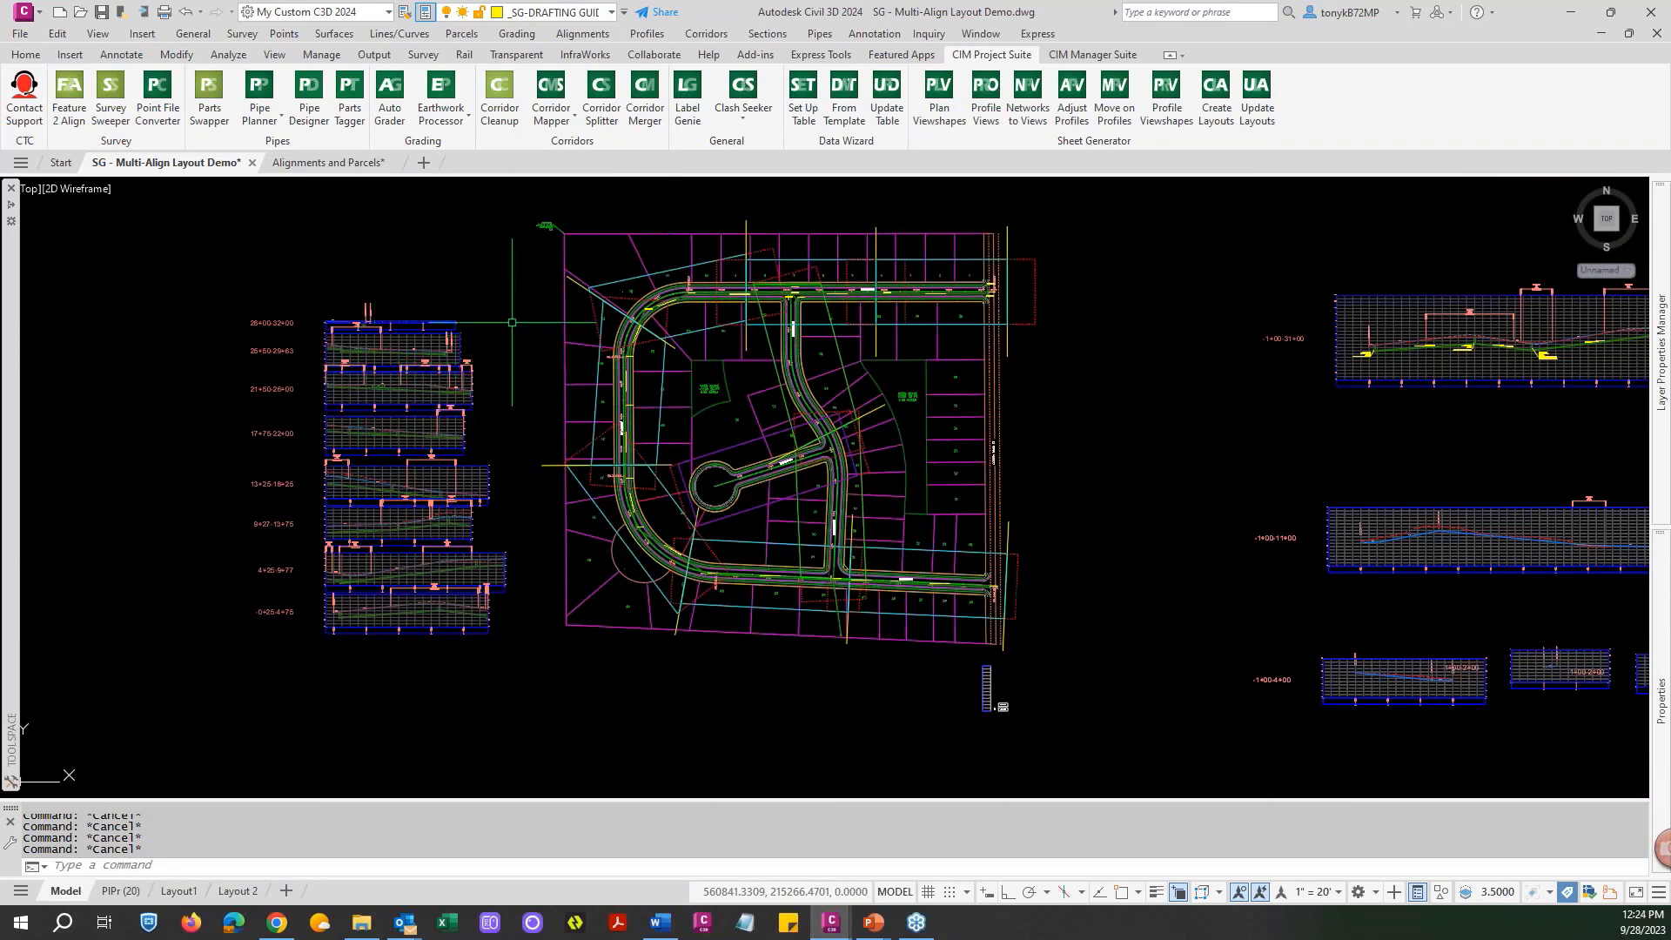
Erase the seven Evergreen profile views from 25+50-29+63 down to -0+25-4+75, leaving the 28+00-32+00 view.
type("e")
key("Return")
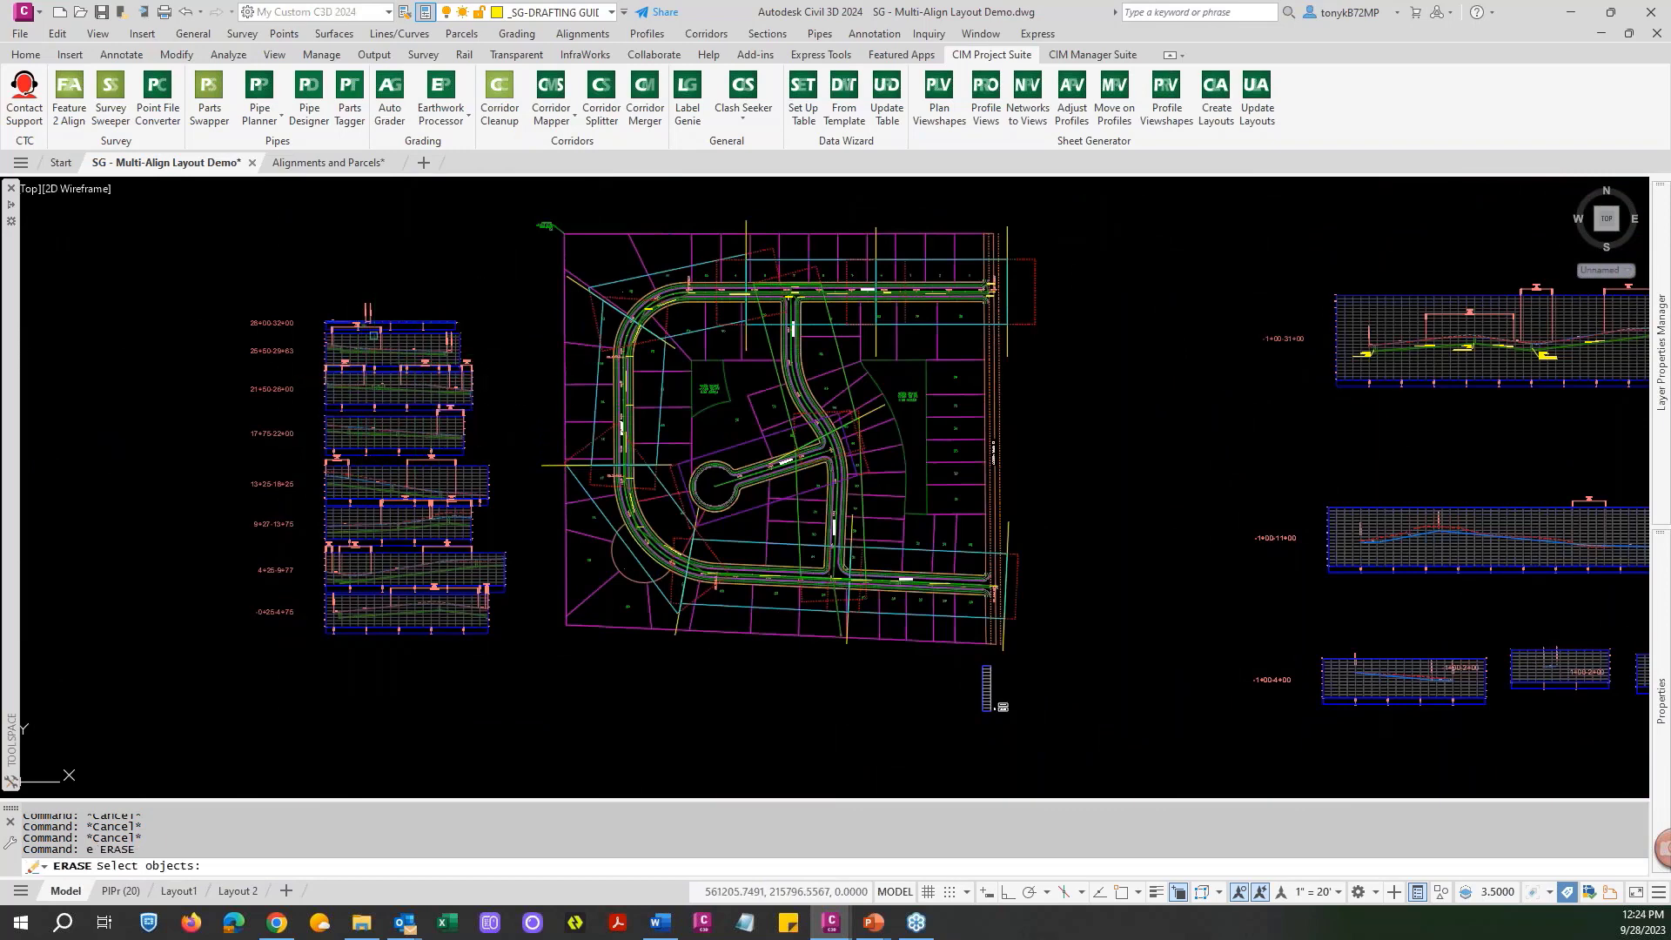
scroll(405, 342, "up", 4)
left_click(400, 339)
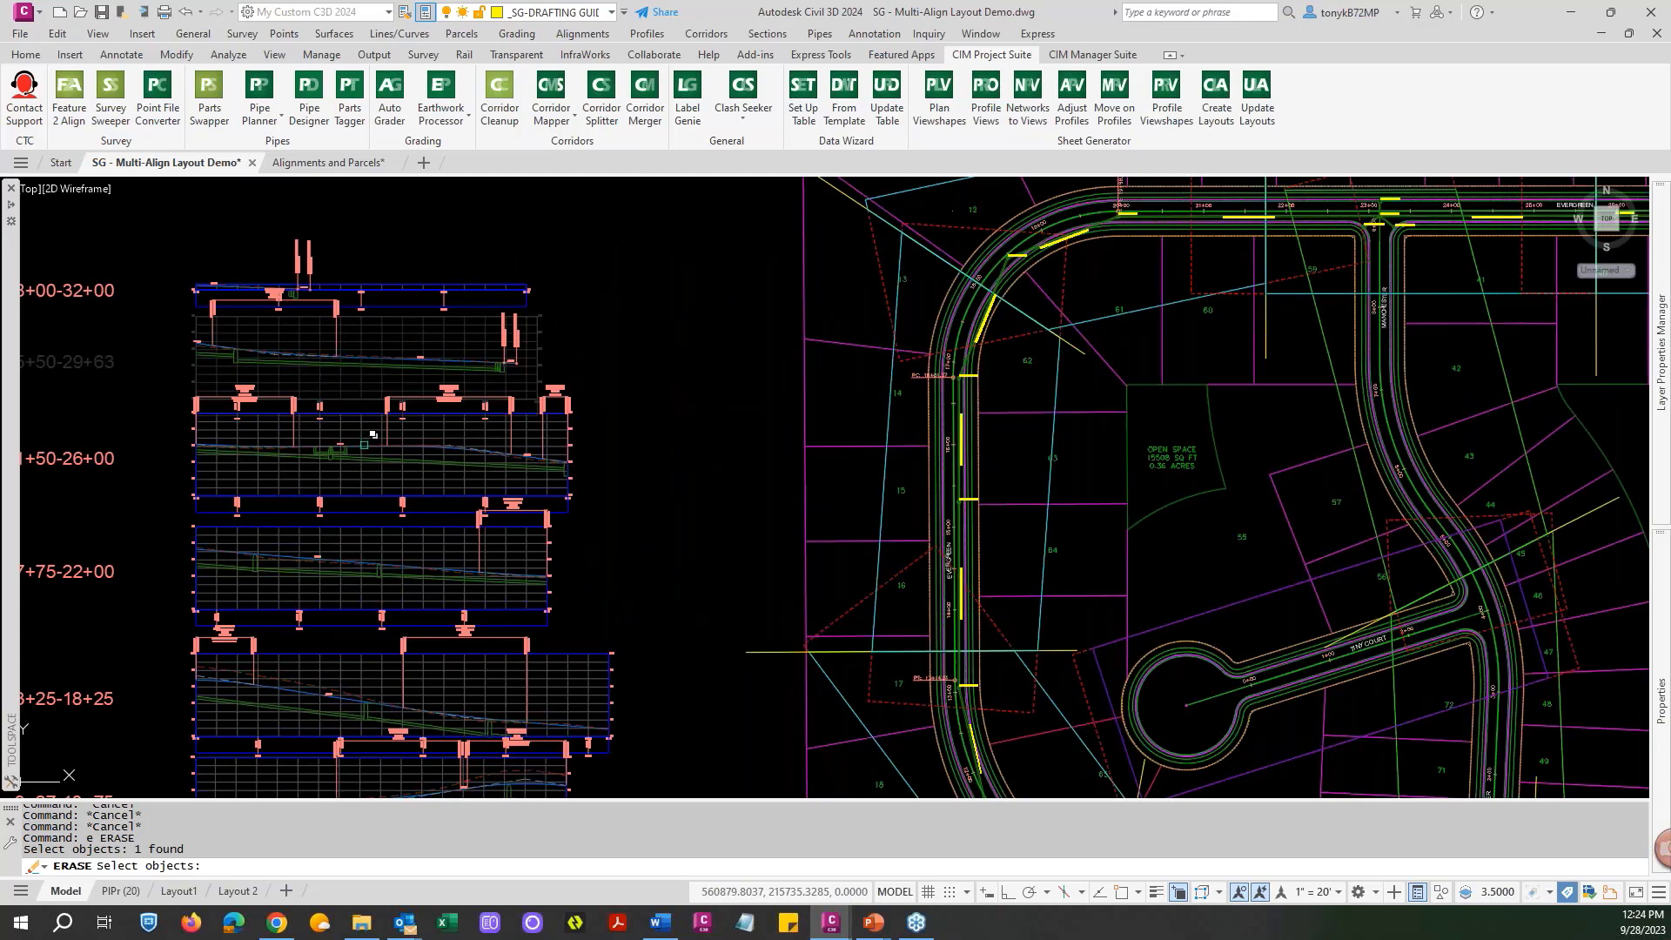
left_click(370, 420)
left_click(376, 535)
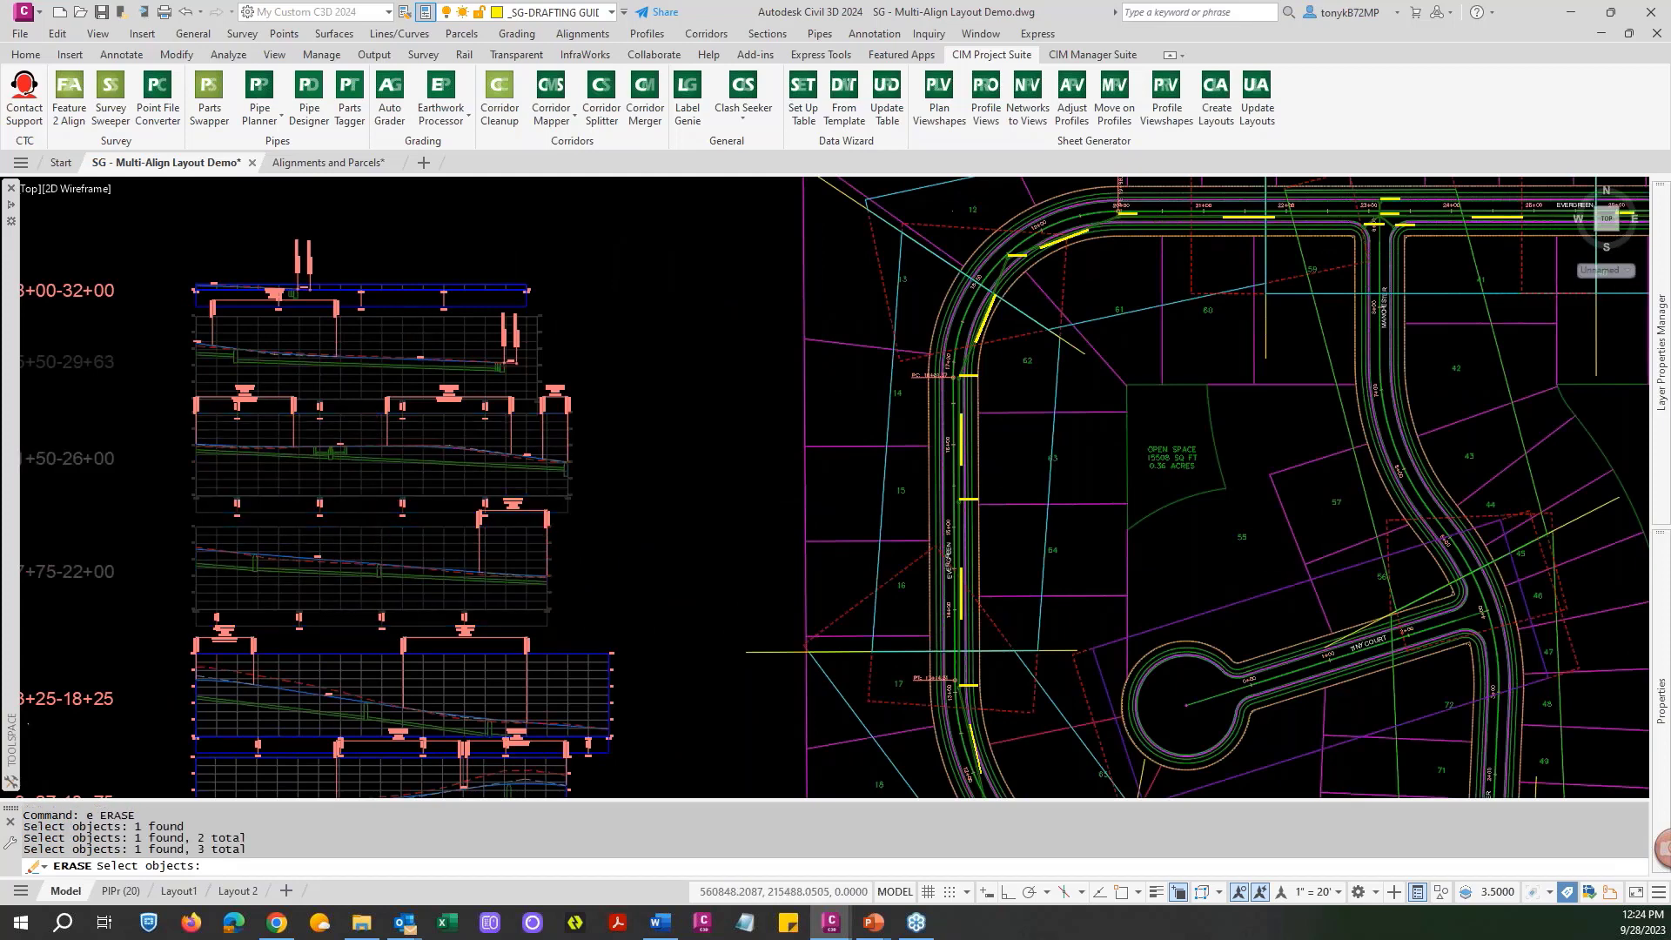
scroll(372, 548, "down", 4)
left_click(383, 605)
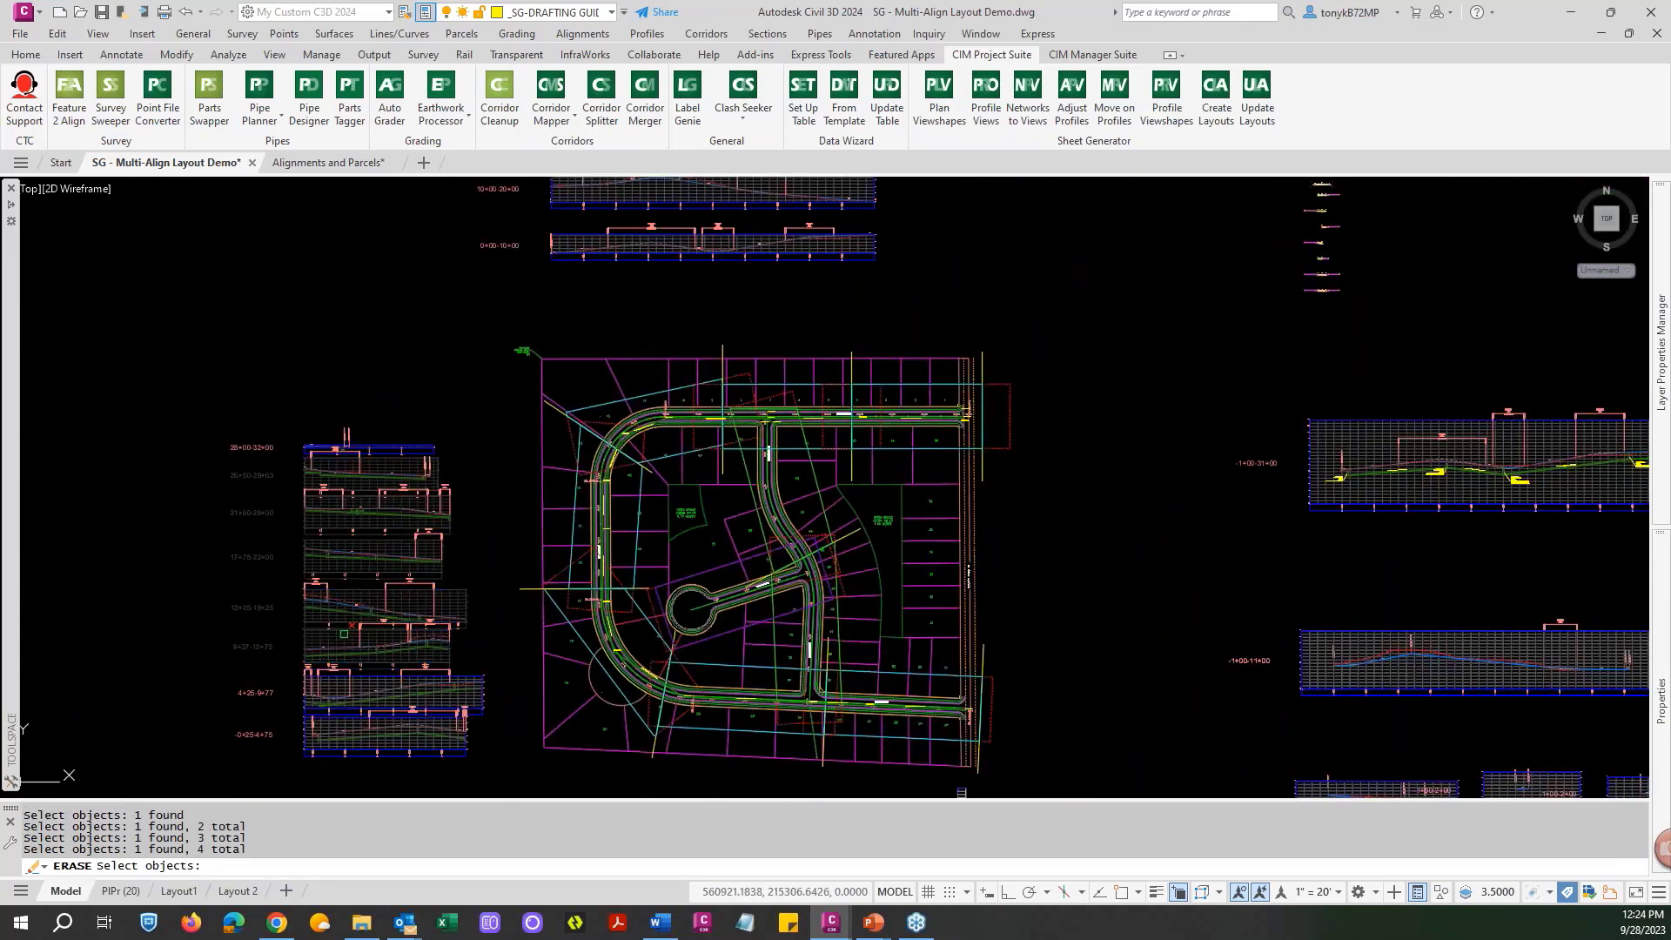
left_click(363, 683)
scroll(363, 680, "up", 4)
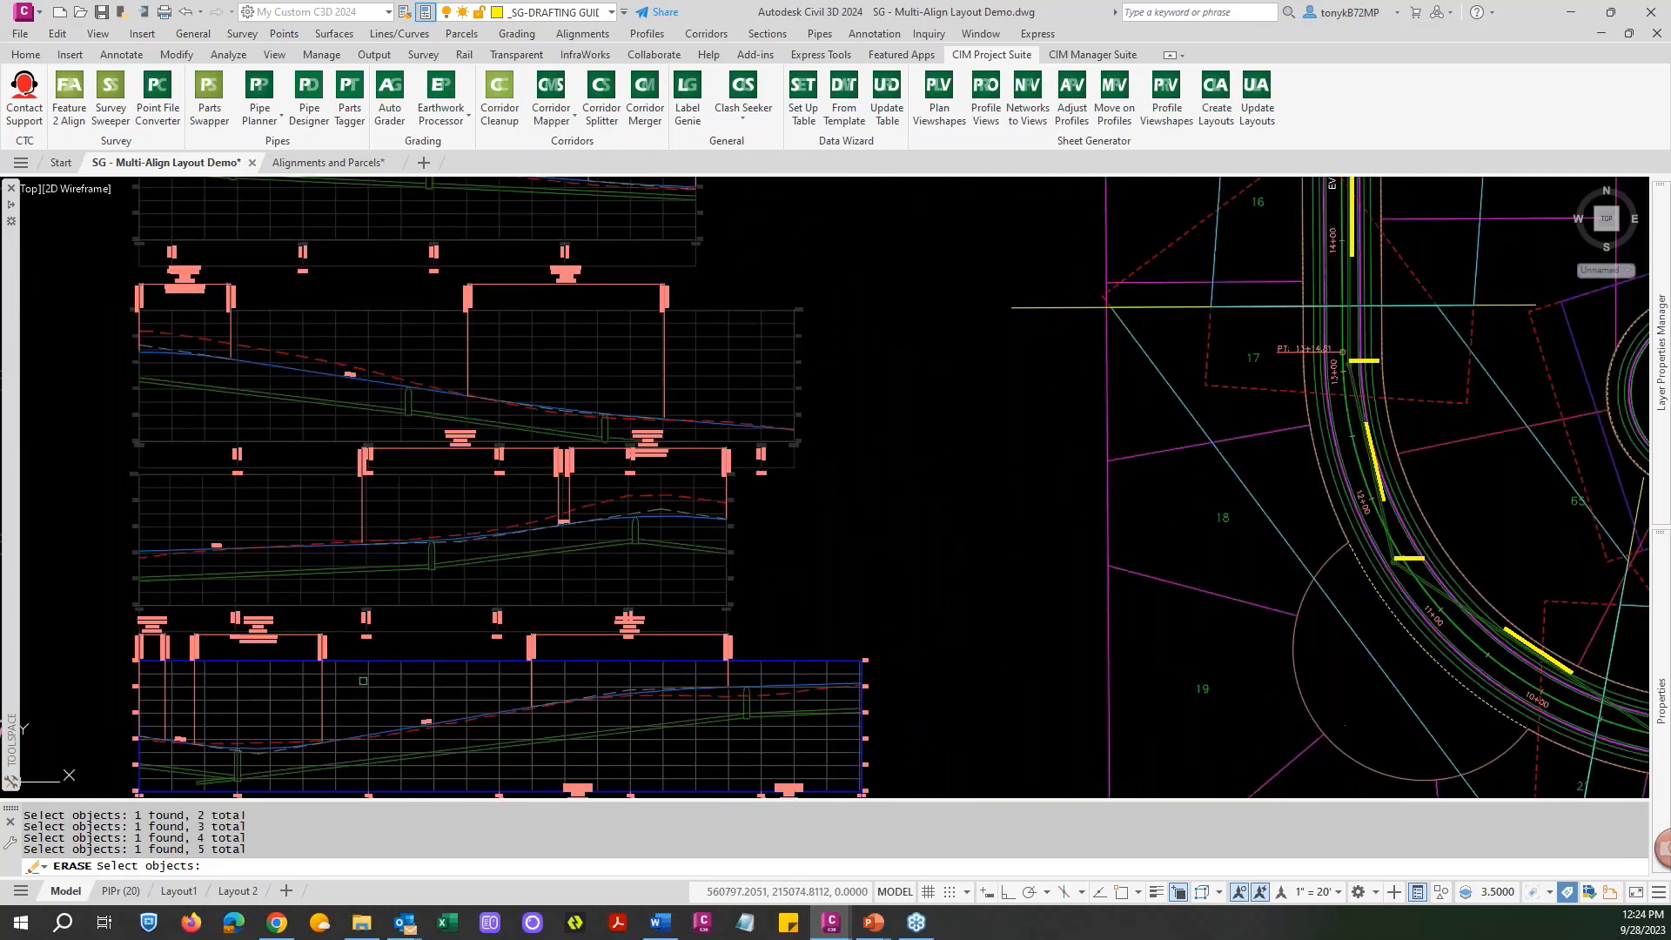
left_click(363, 681)
scroll(366, 680, "down", 6)
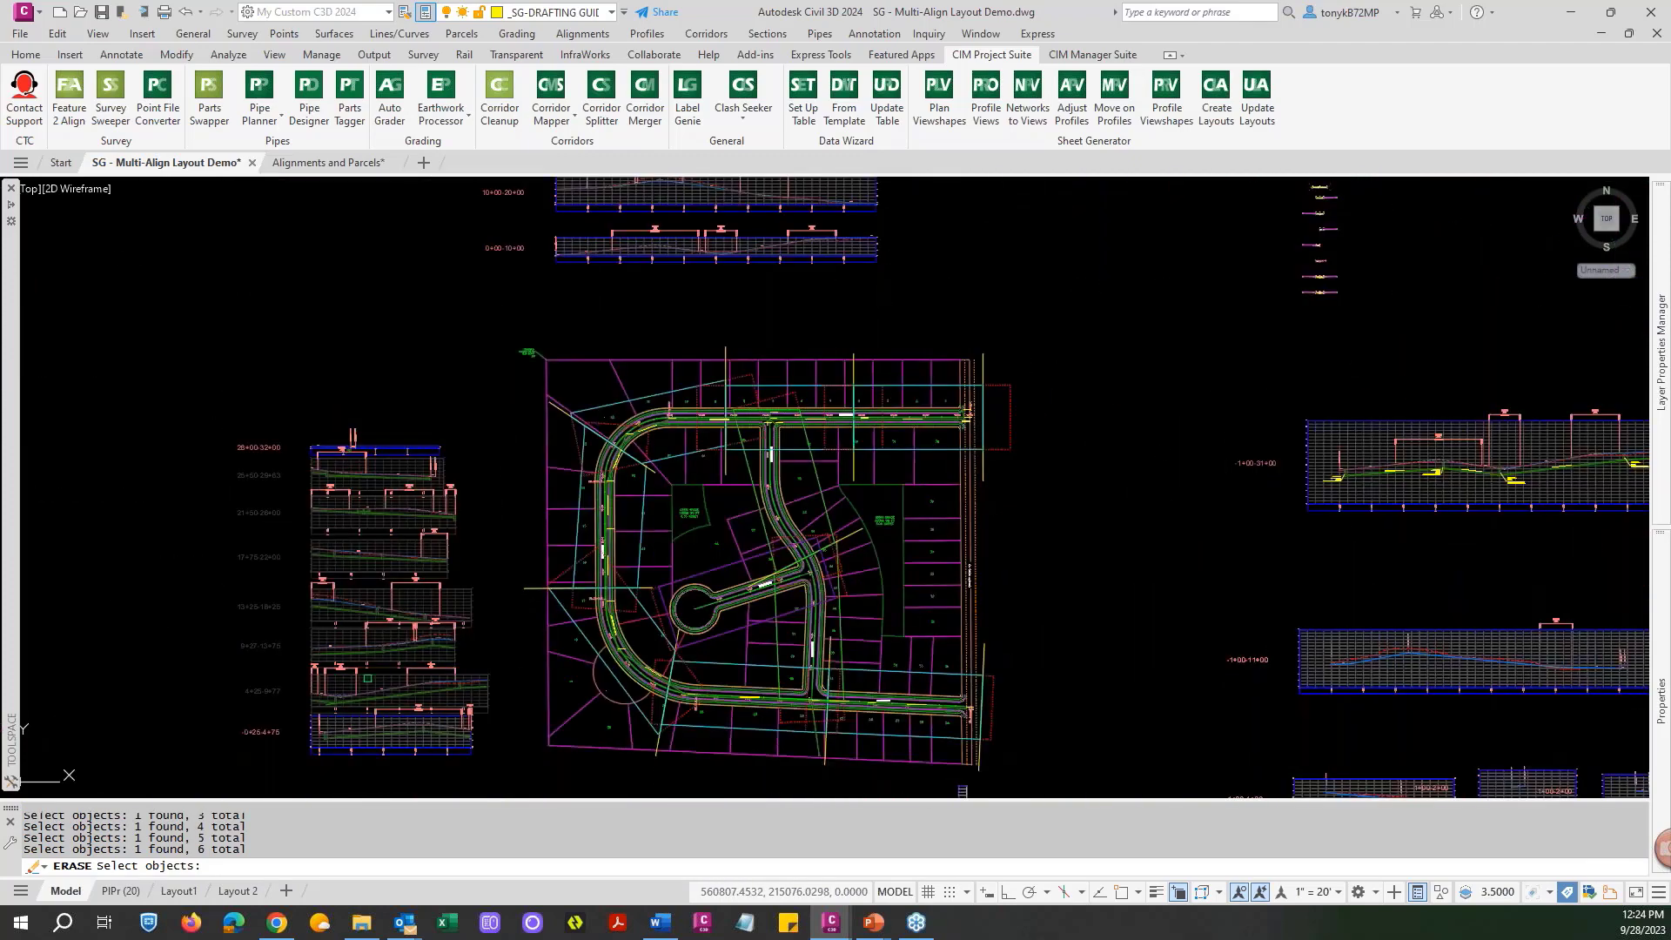
scroll(418, 741, "up", 6)
left_click(408, 712)
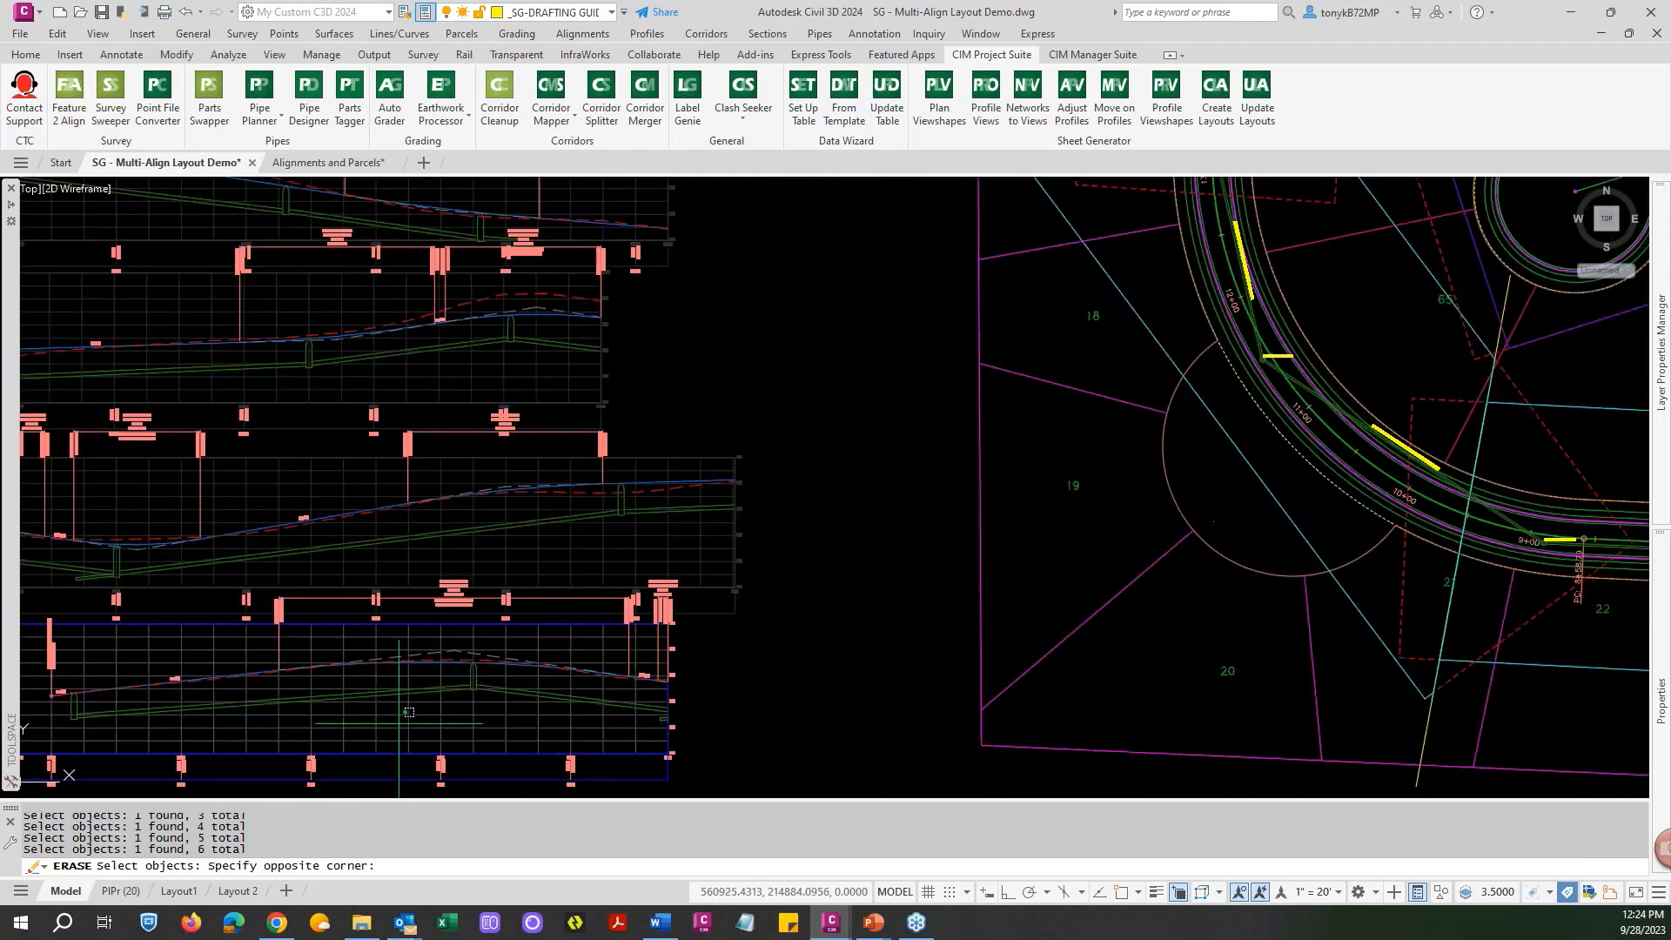
left_click(409, 714)
left_click(371, 725)
key("Return")
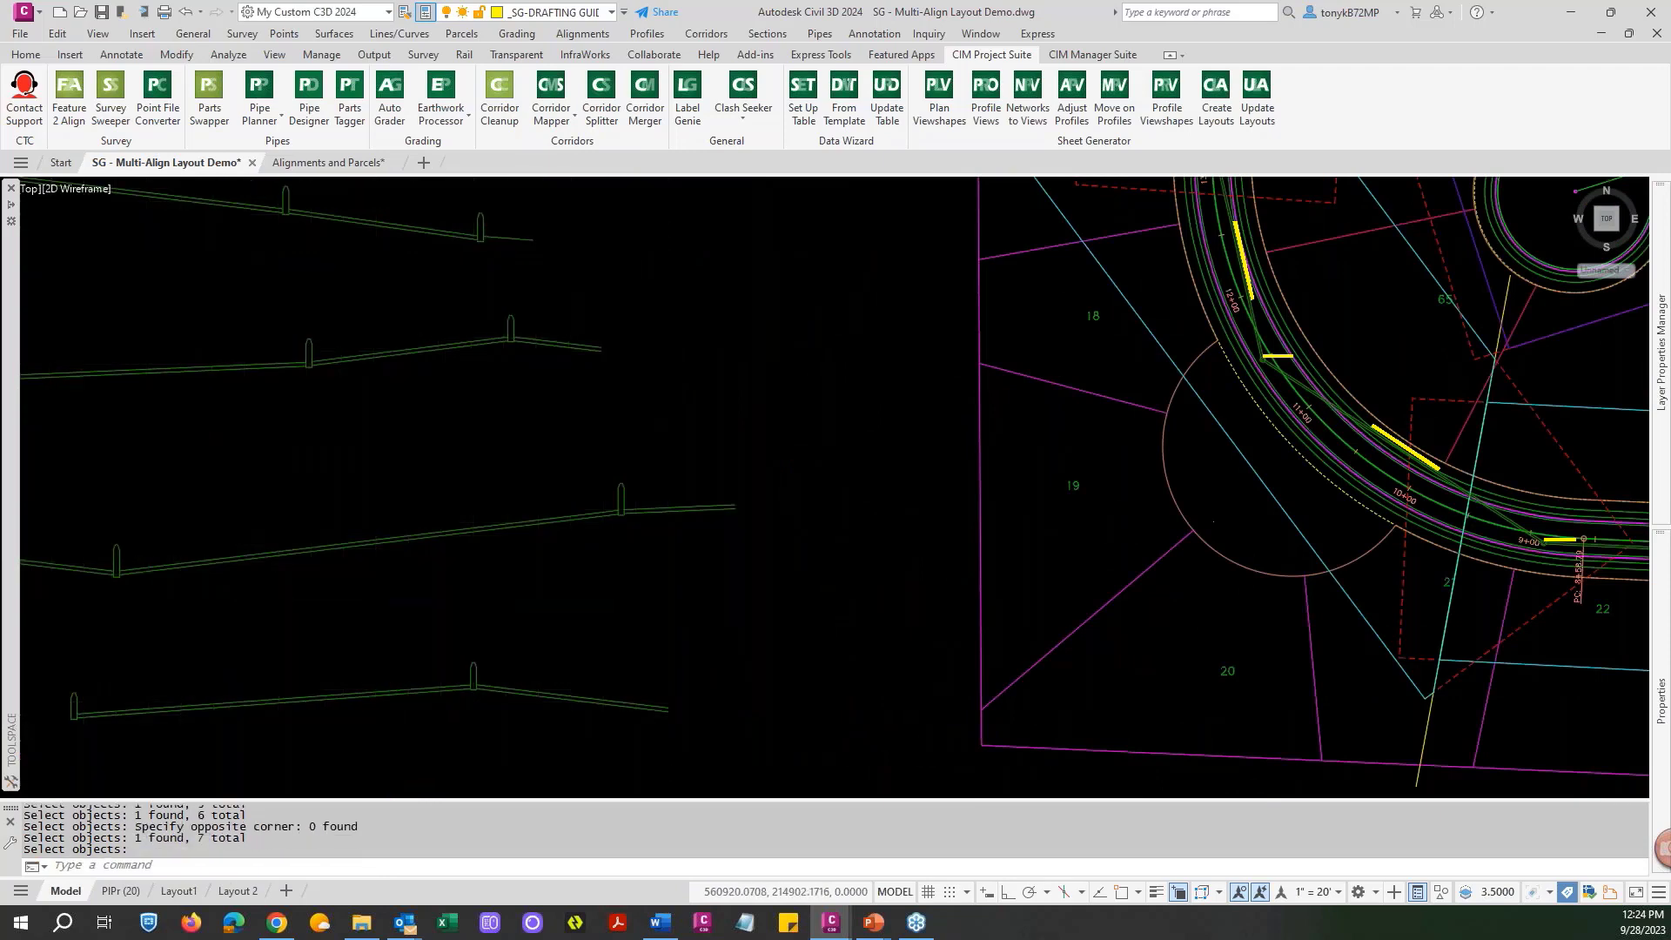
Regenerate the drawing to clear the leftover pipe graphics of the seven erased Evergreen profile views.
scroll(361, 714, "down", 3)
type("re")
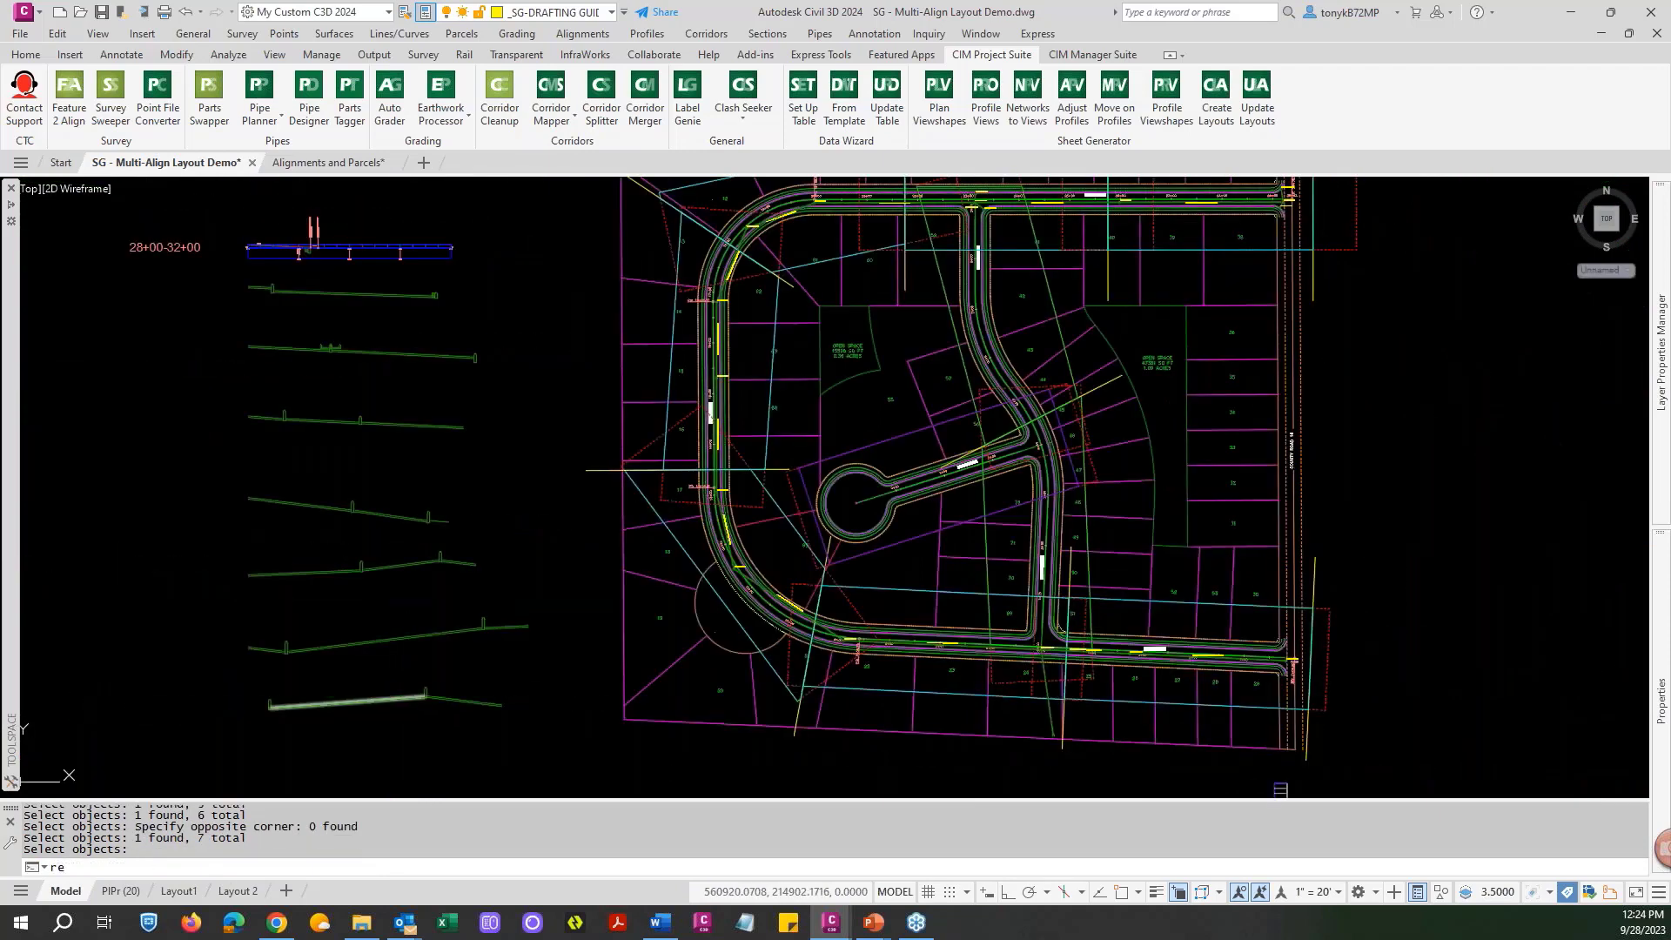
key("Return")
scroll(405, 416, "down", 4)
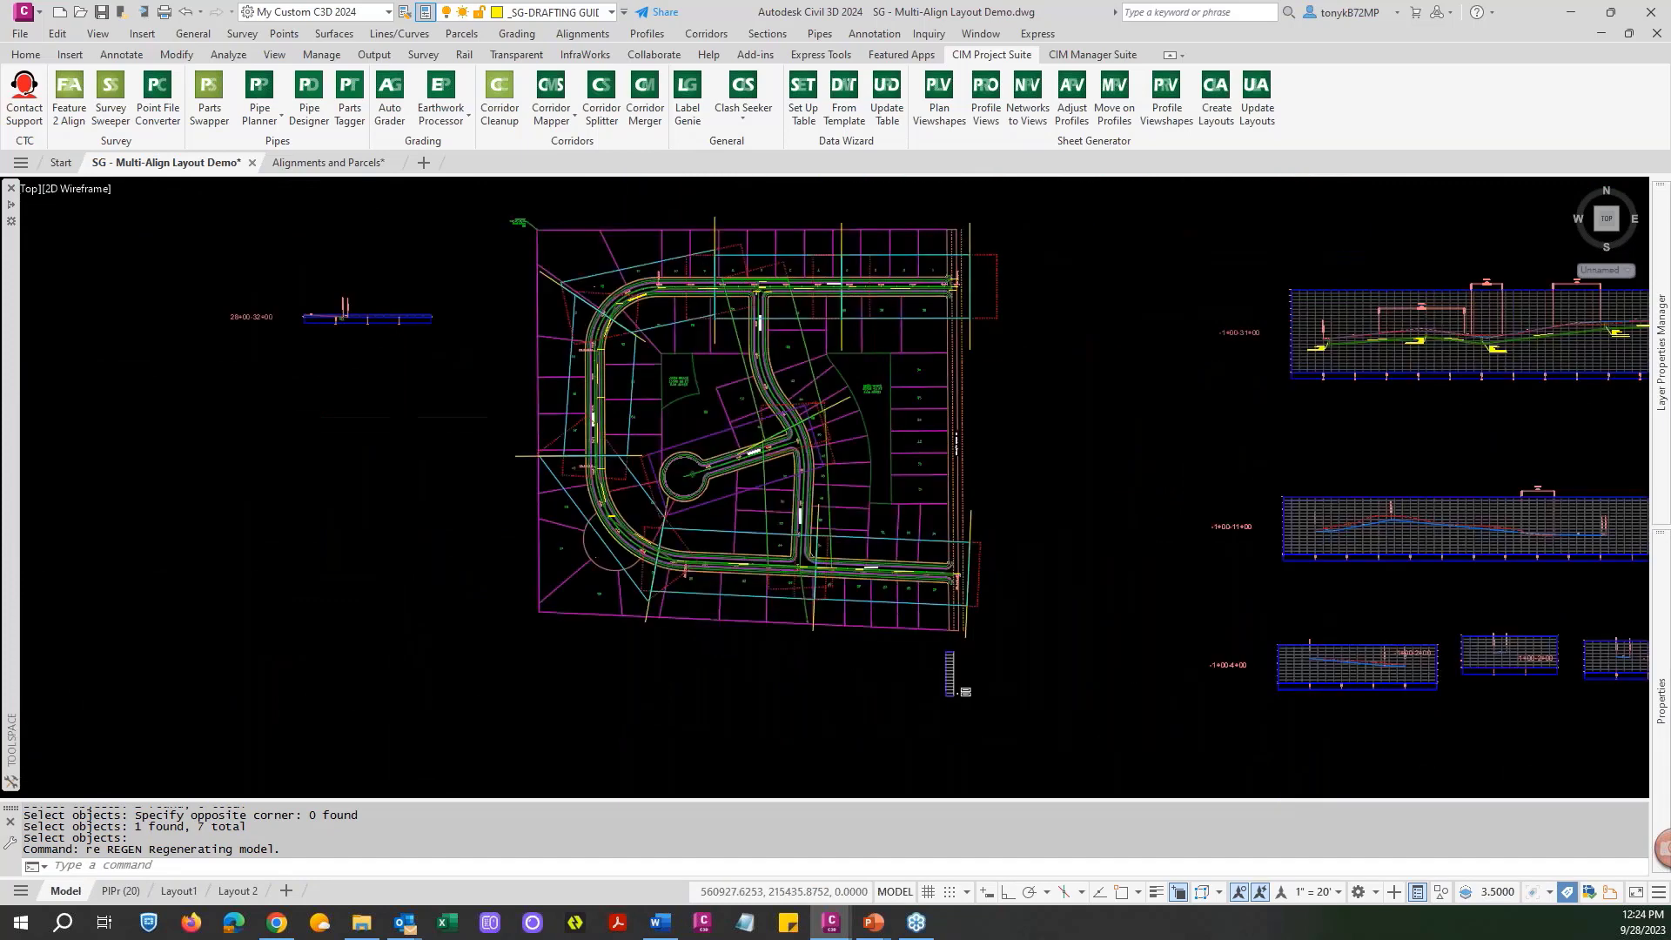
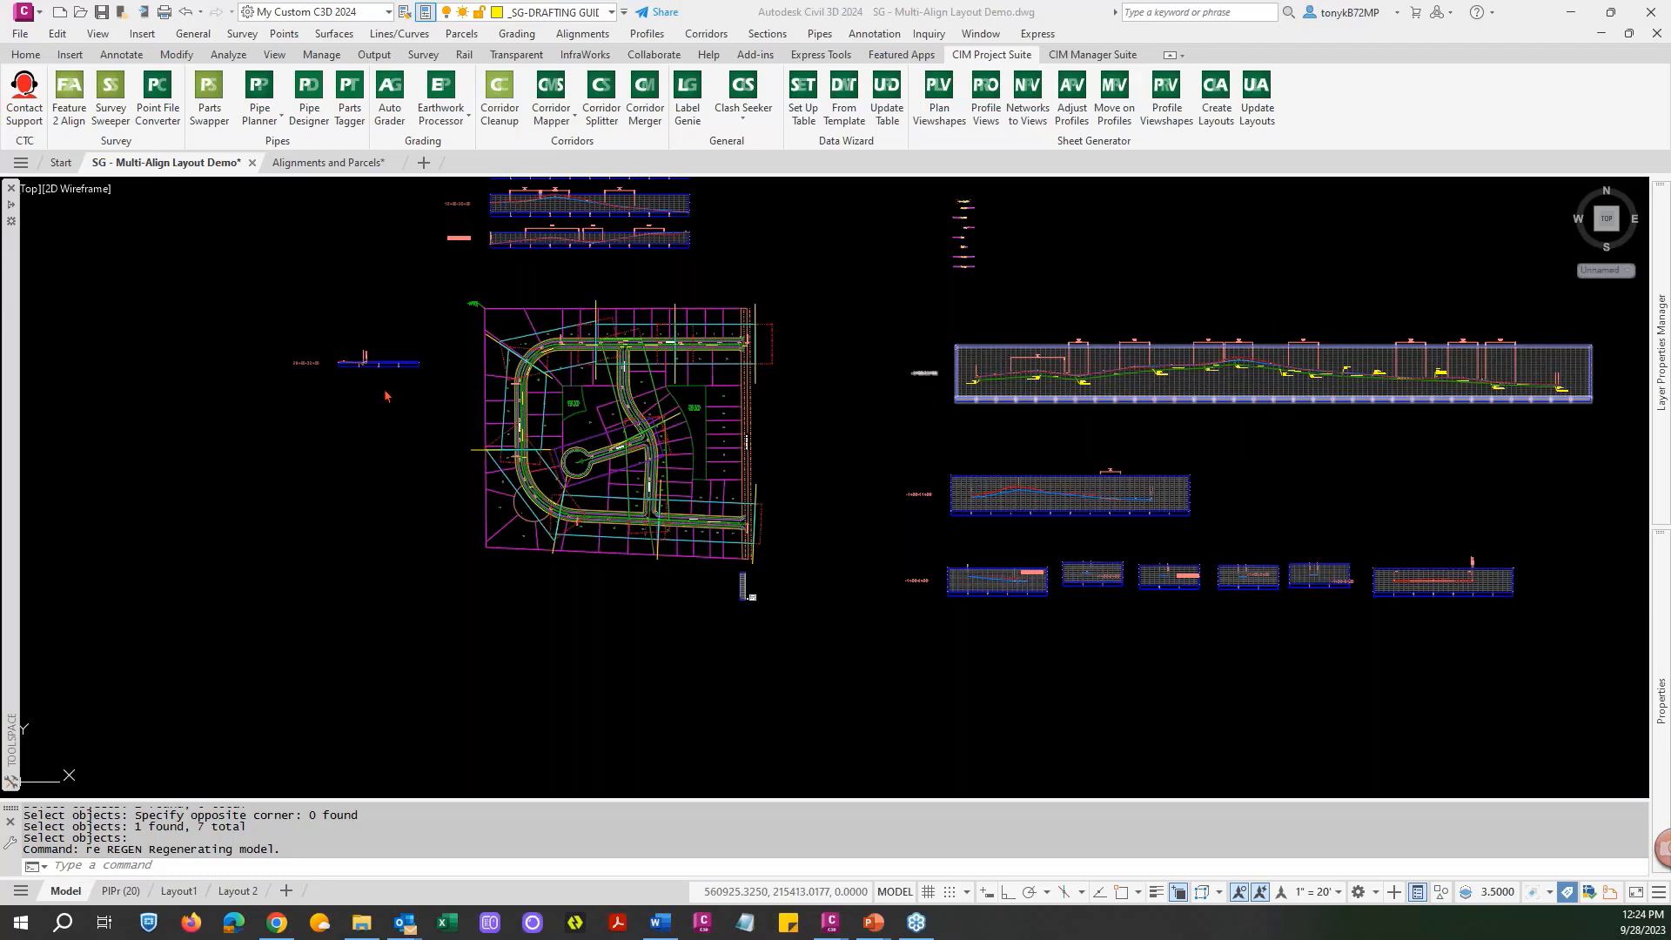
Erase the remaining 28+00-32+00 Evergreen profile view and regenerate the drawing.
scroll(386, 383, "up", 5)
key("Escape")
key("Escape")
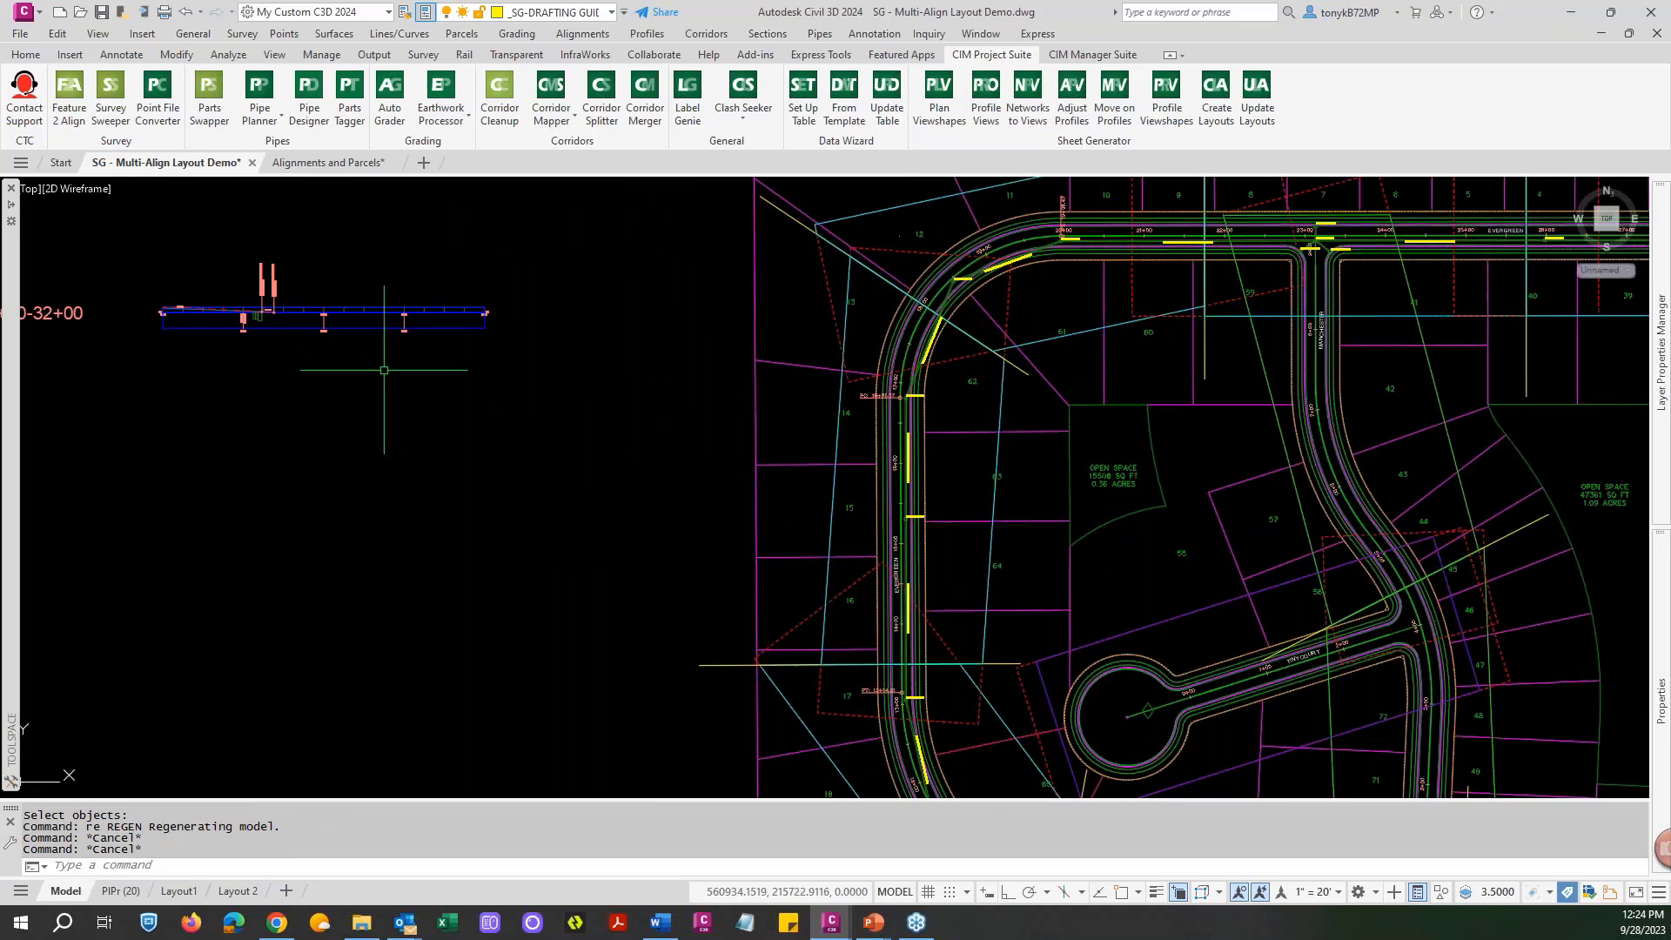
type("e")
key("Return")
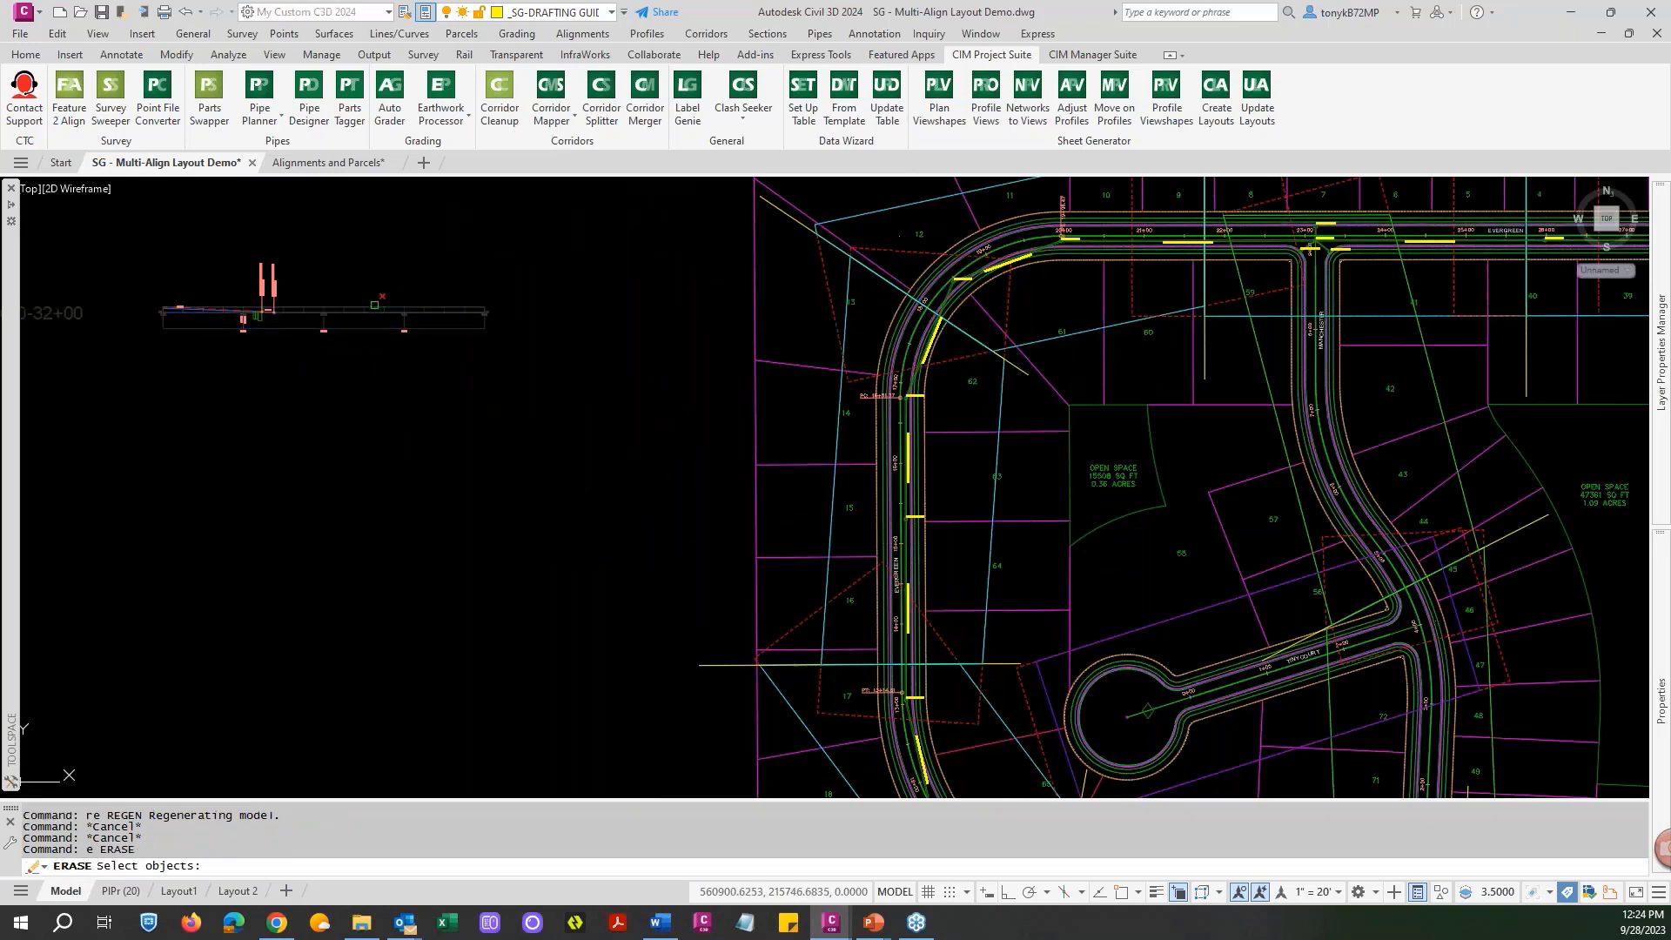
left_click(374, 305)
key("Return")
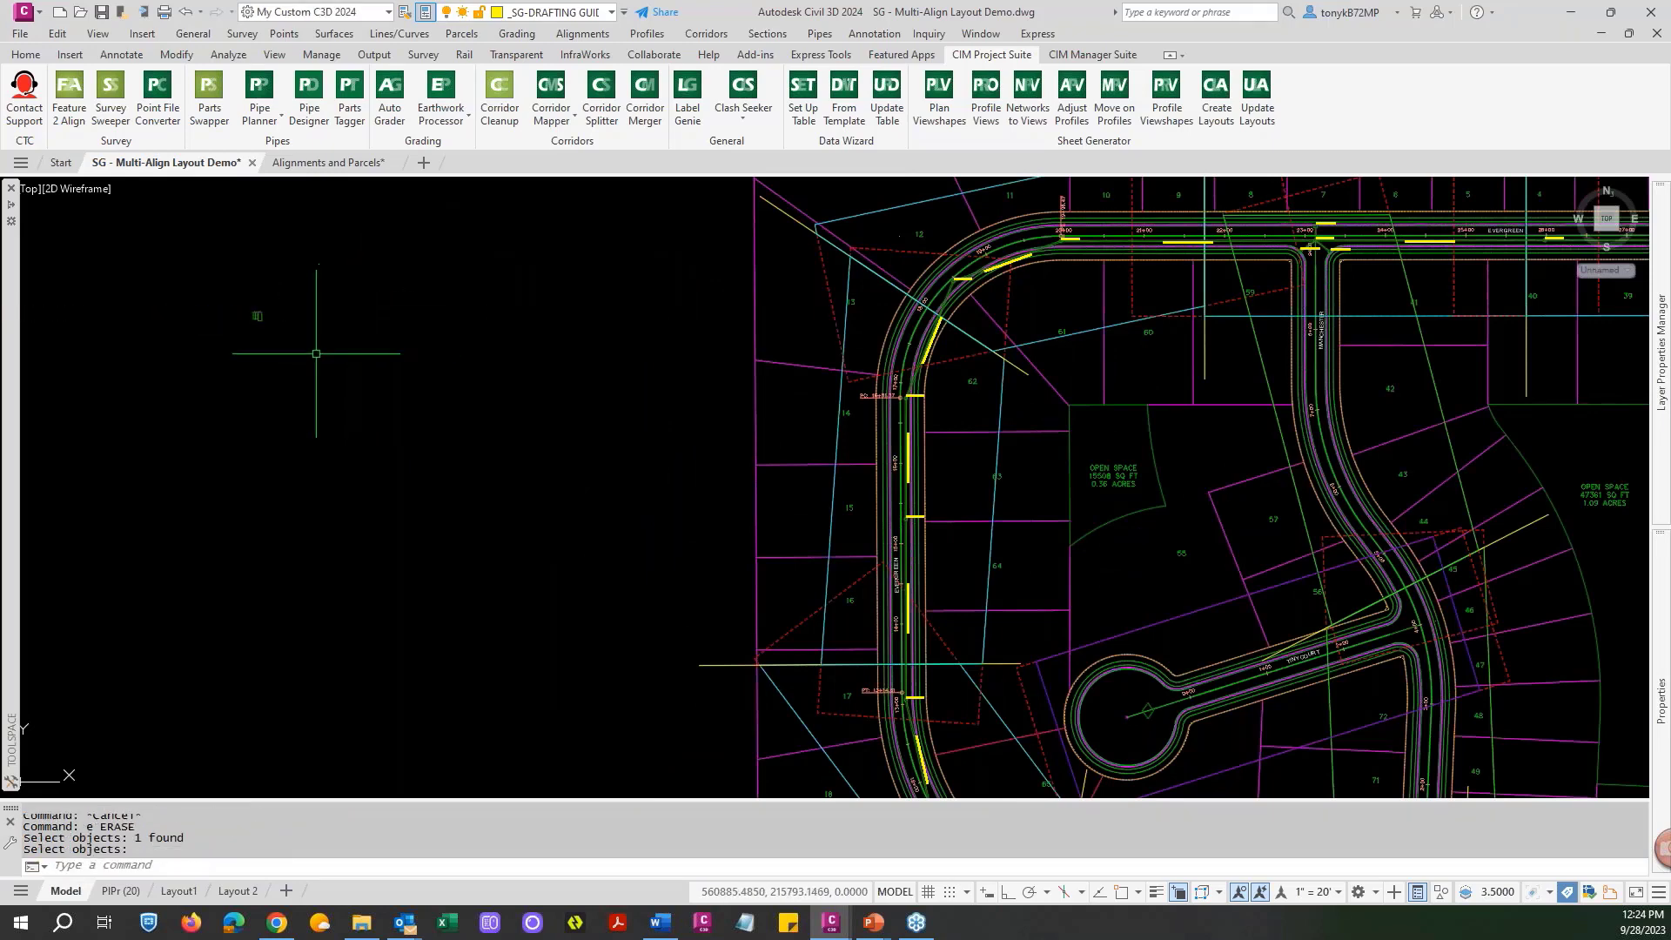
type("re")
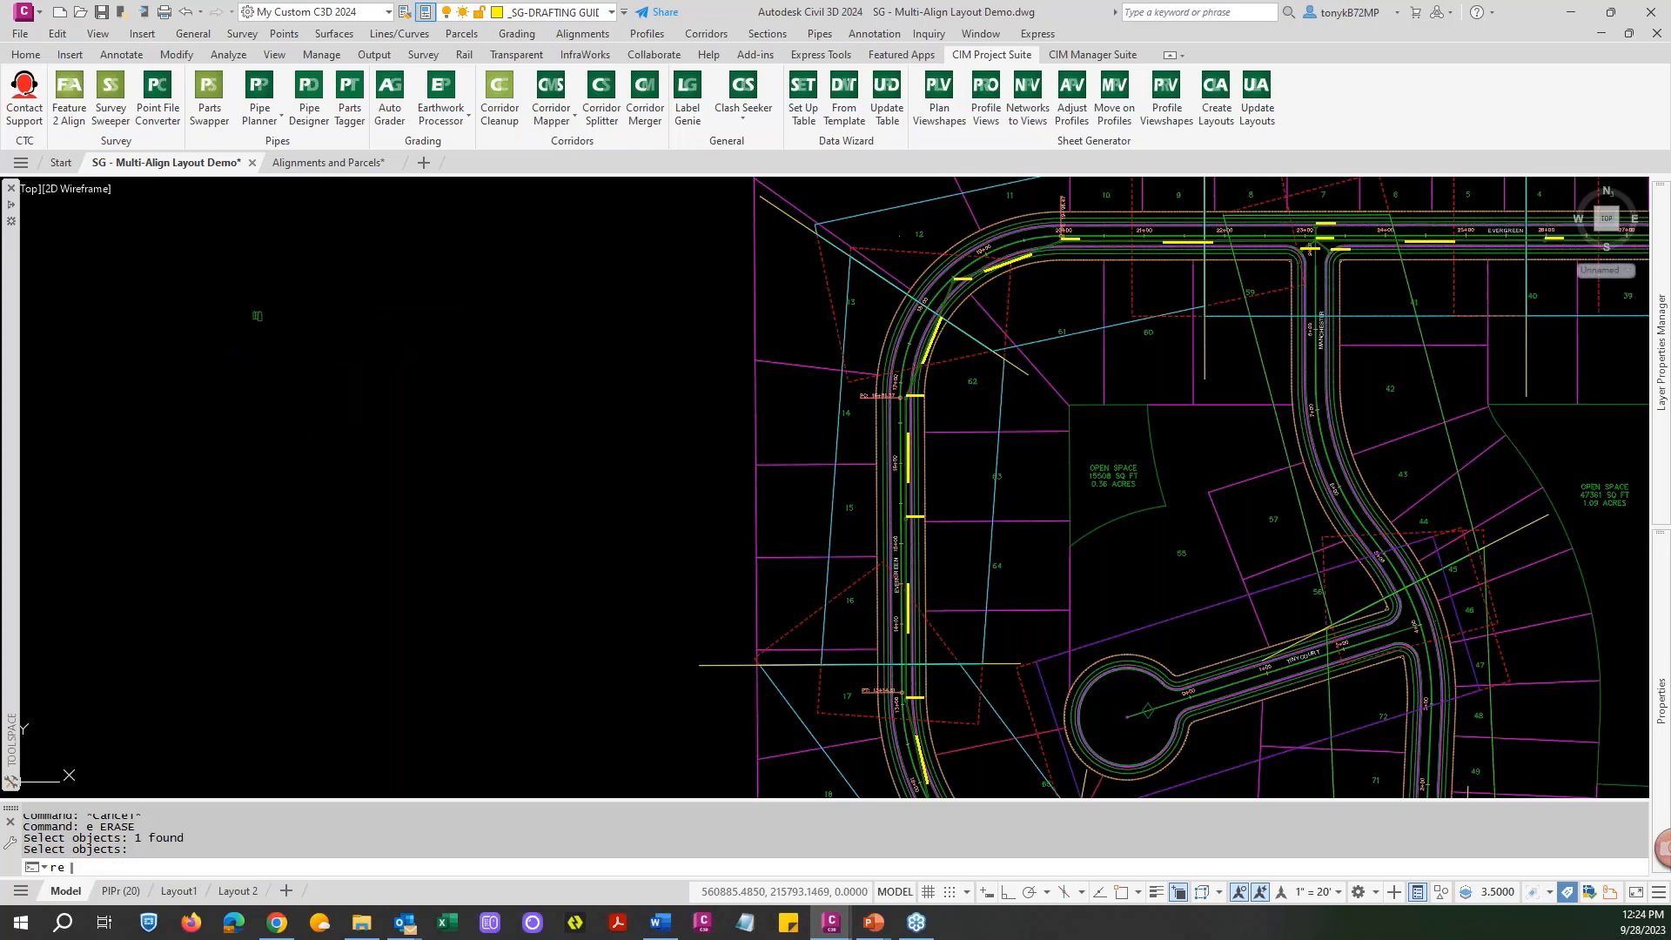
key("Return")
scroll(374, 383, "down", 5)
key("Escape")
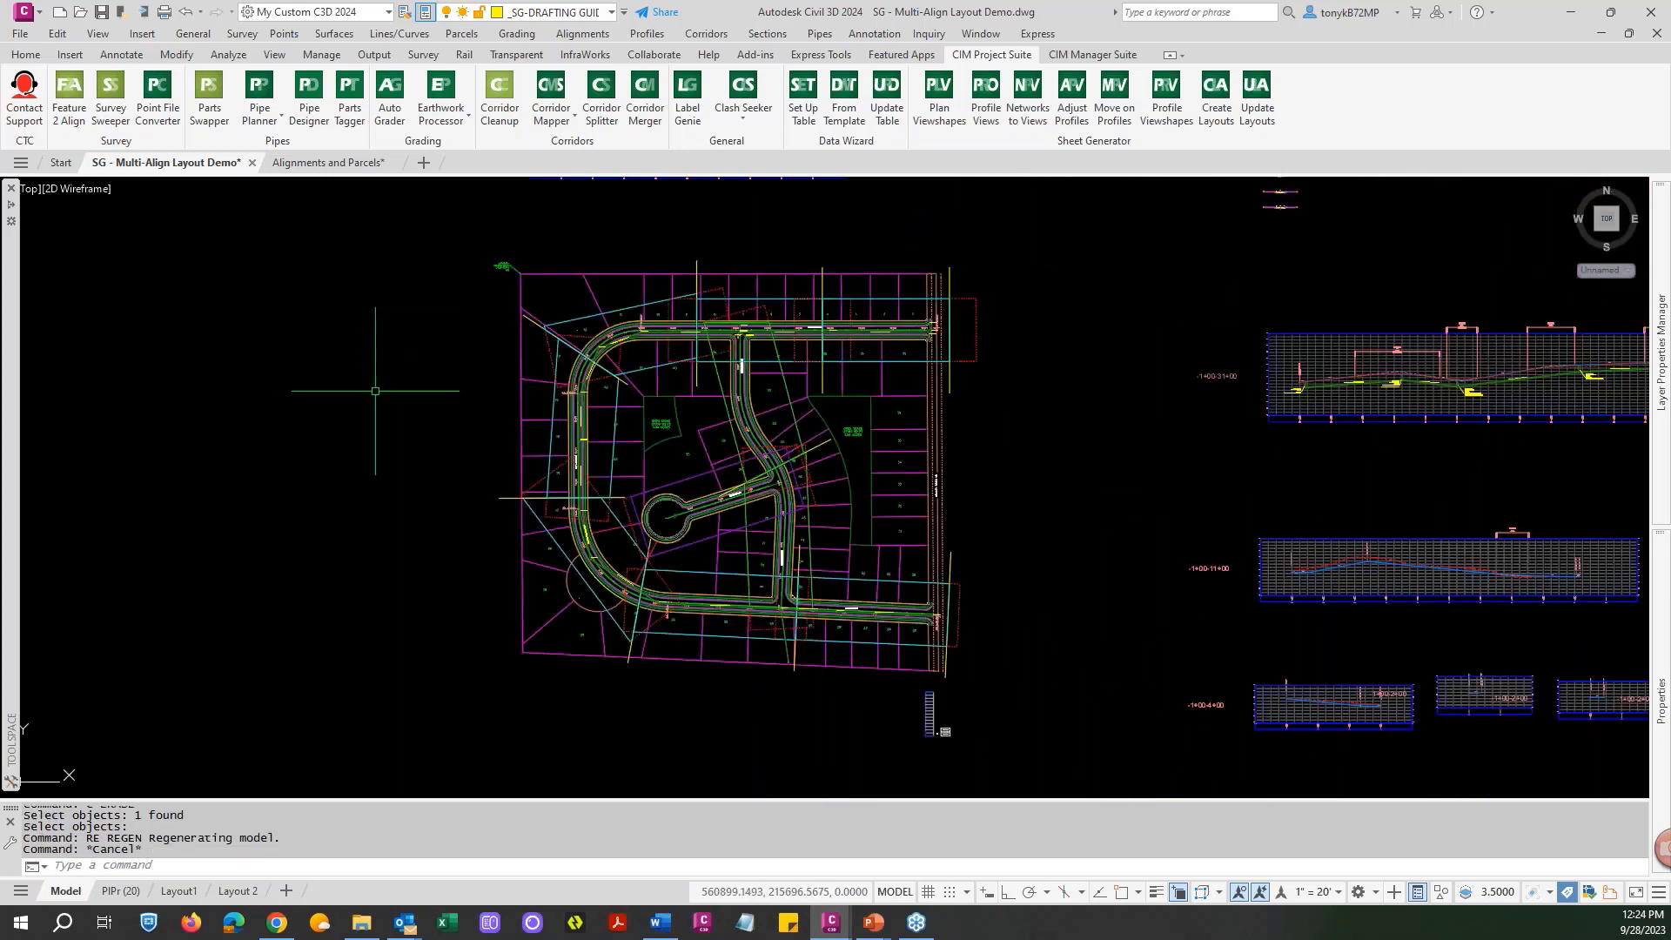
Start creating multiple profile views for the Evergreen alignment, keeping the Profile View style, and proceed to the station range settings.
left_click(987, 108)
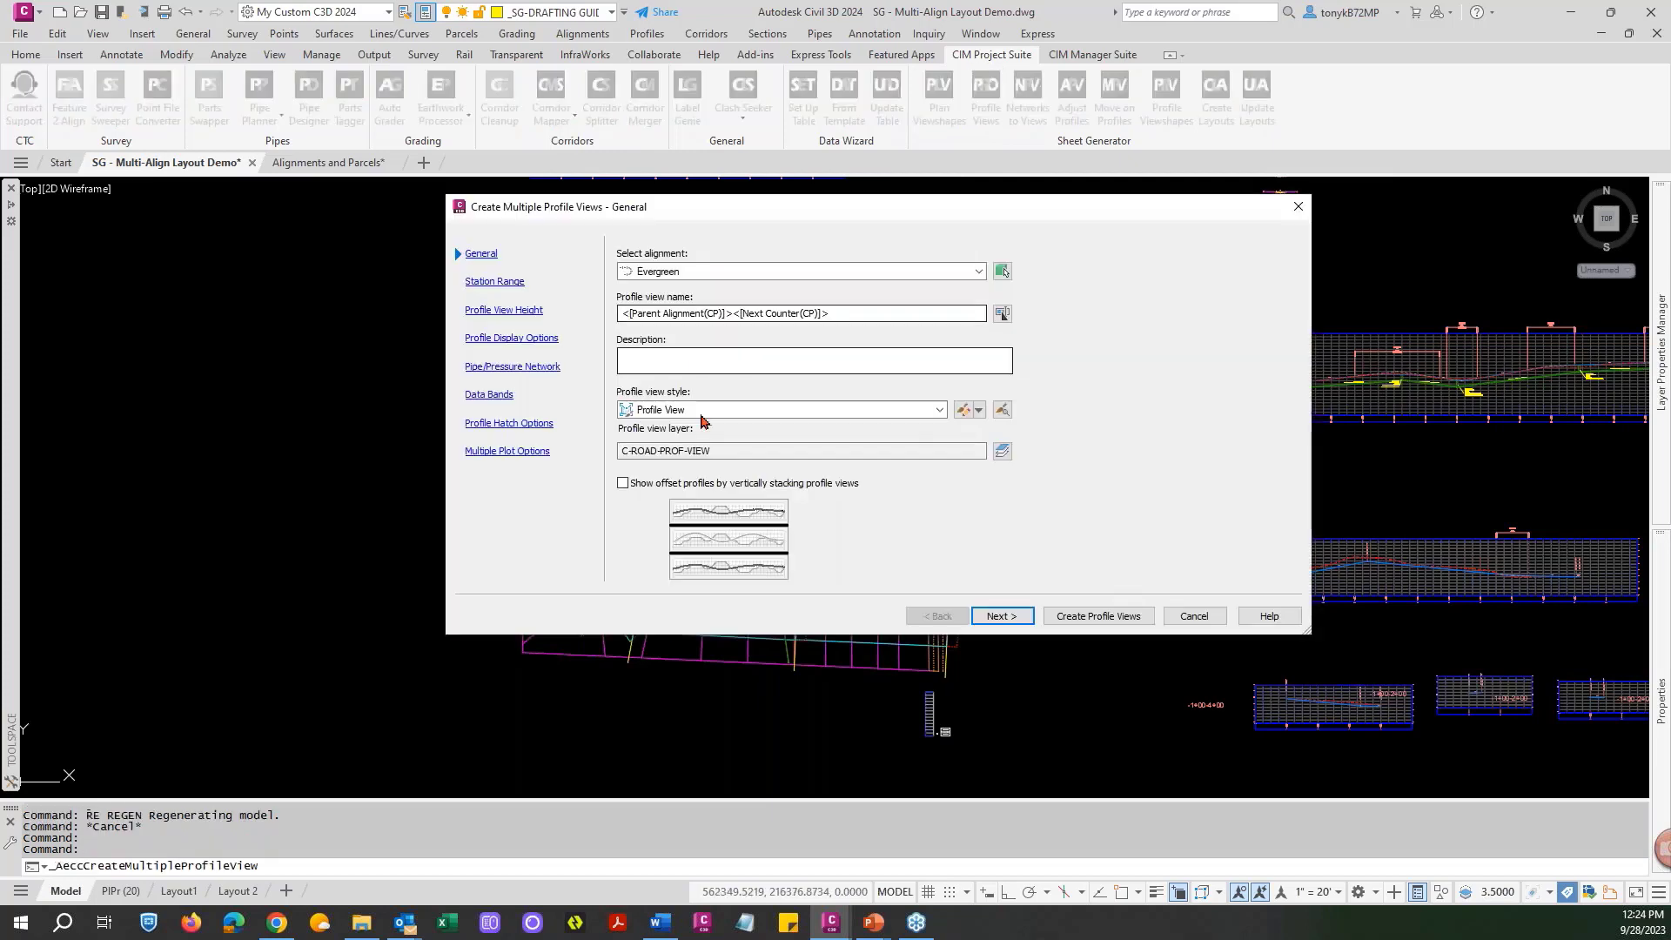
left_click(998, 616)
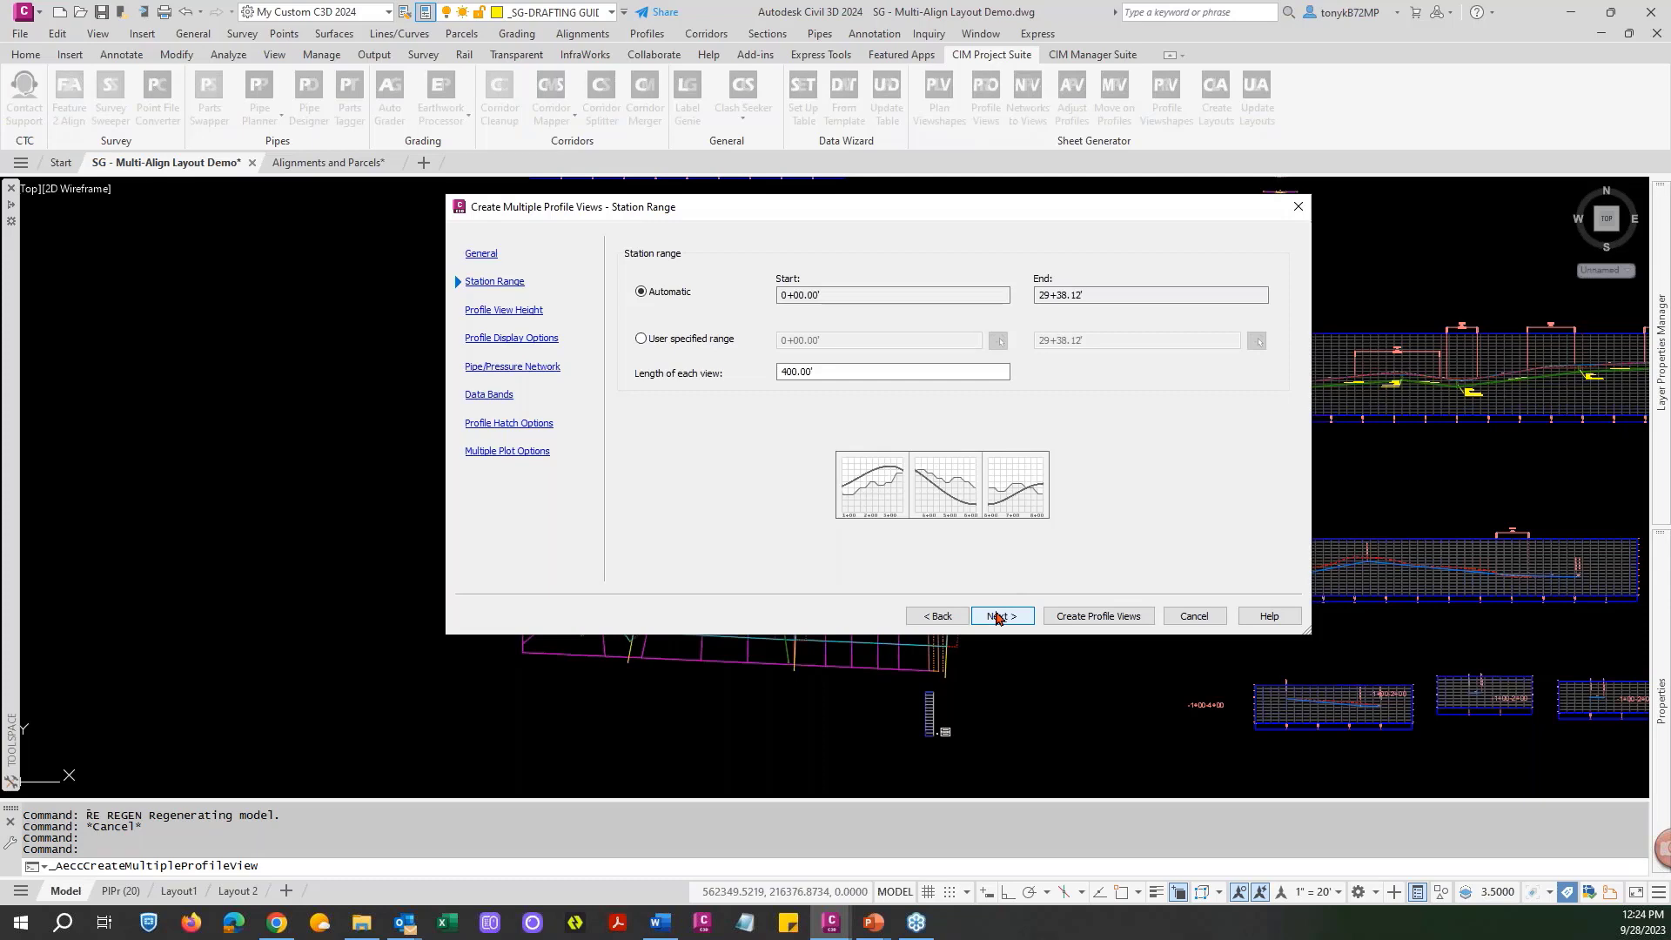
Review the multiple profile view settings from station range through data bands, returning to the general settings.
left_click(998, 618)
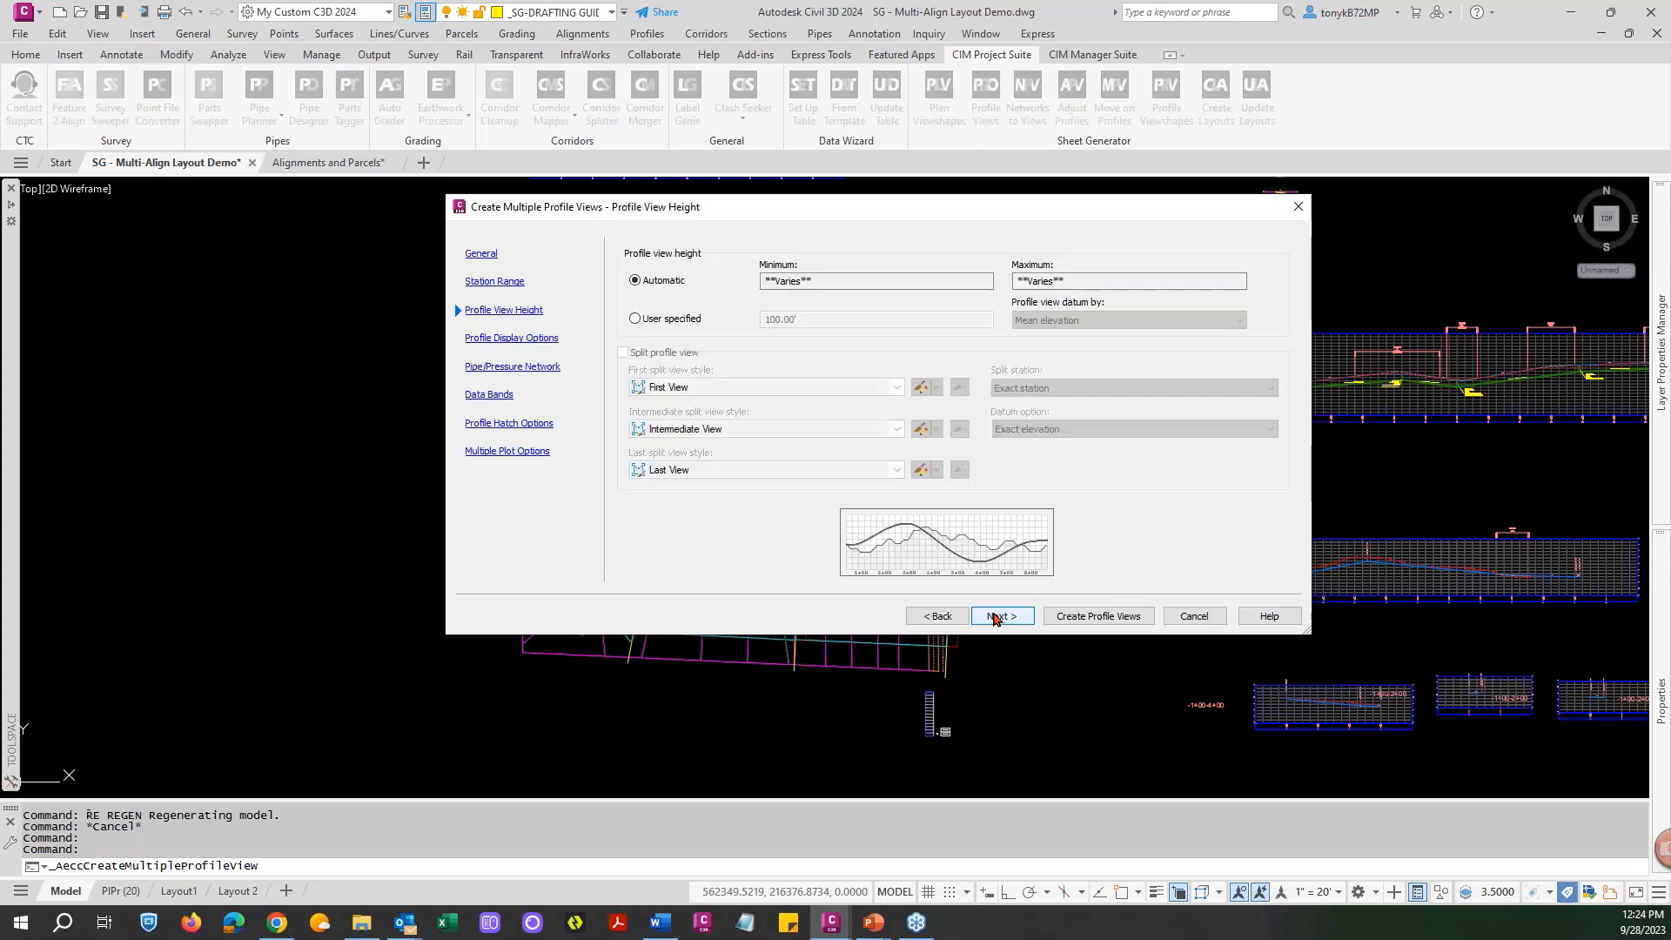
left_click(999, 619)
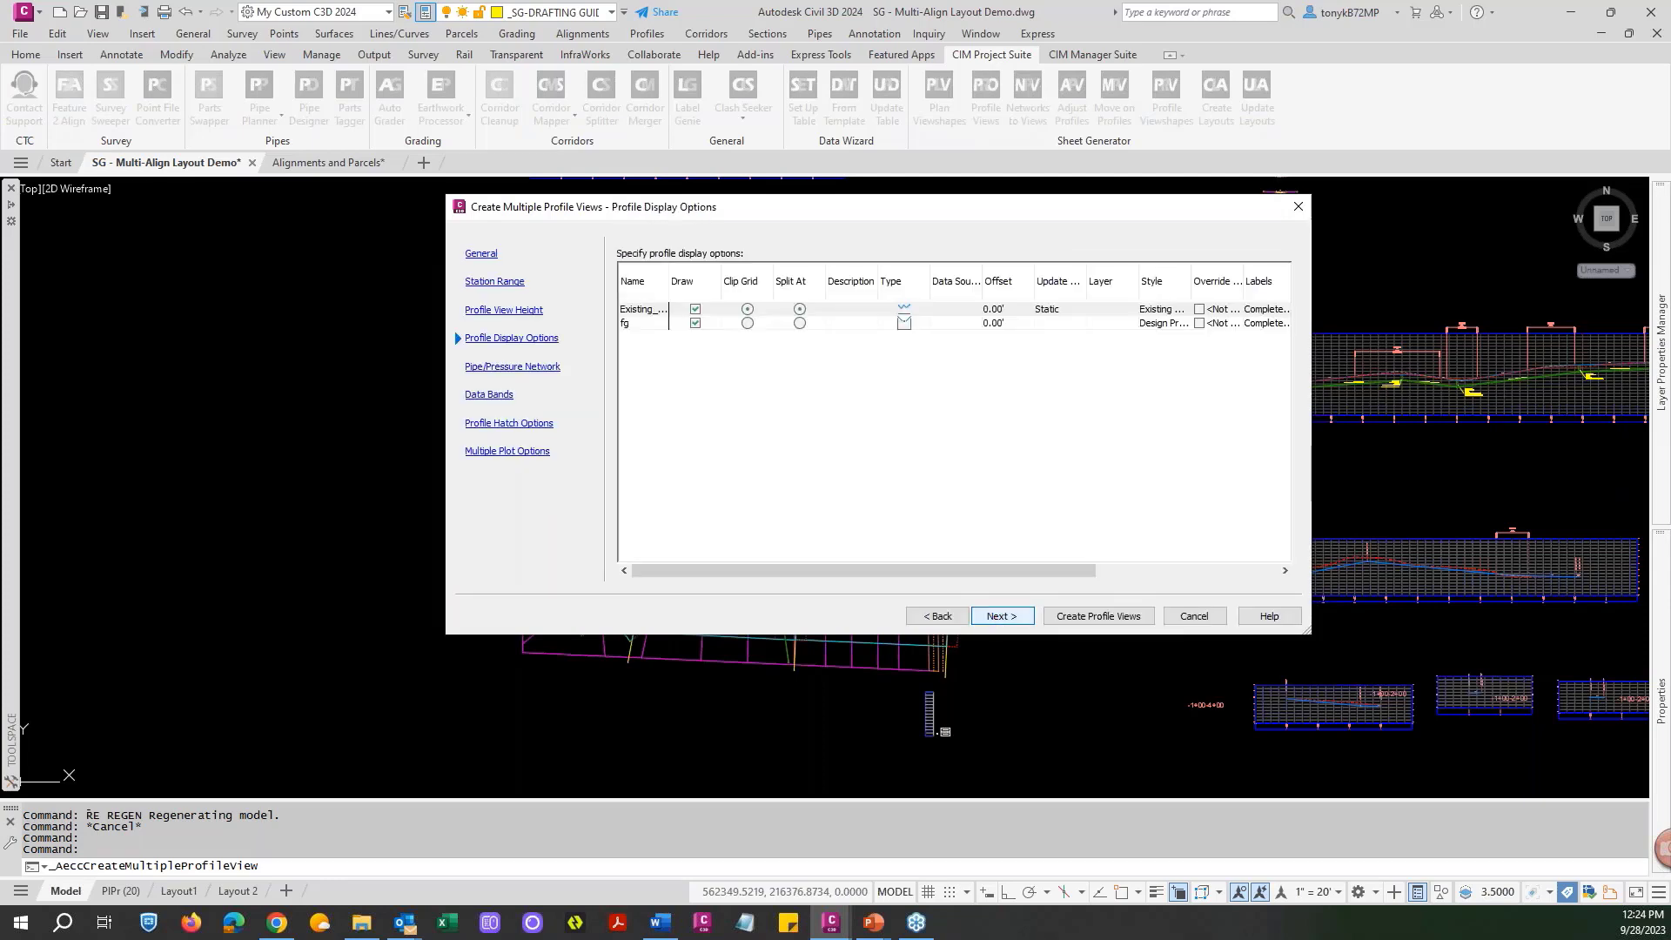
left_click(999, 619)
left_click(1000, 622)
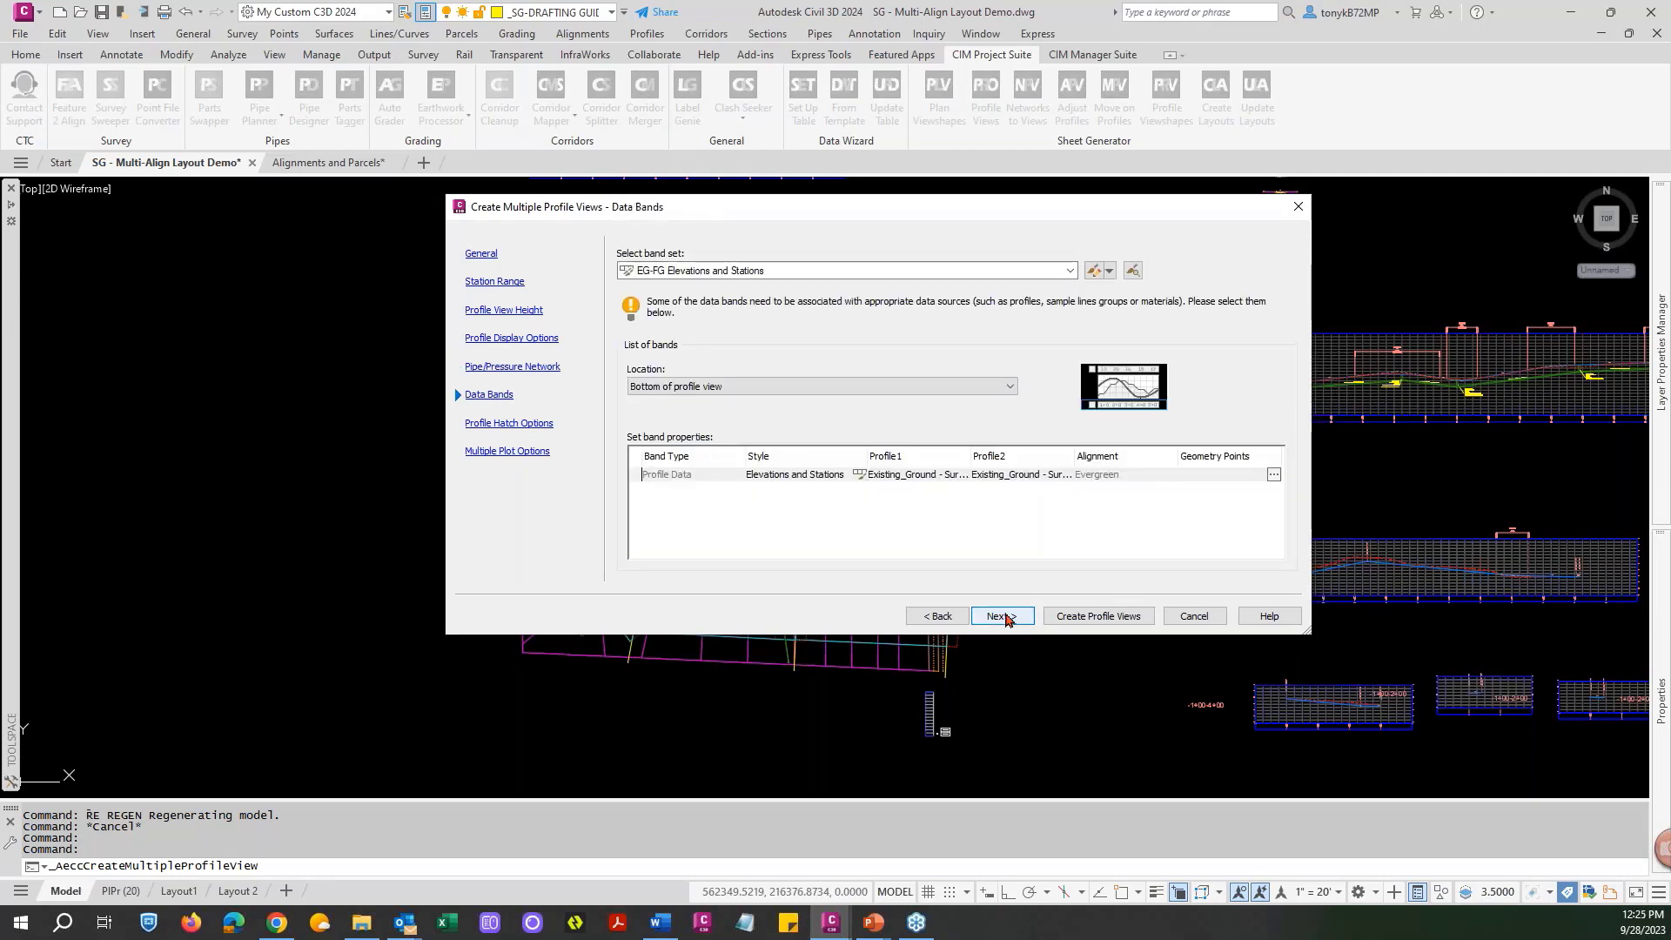
left_click(938, 616)
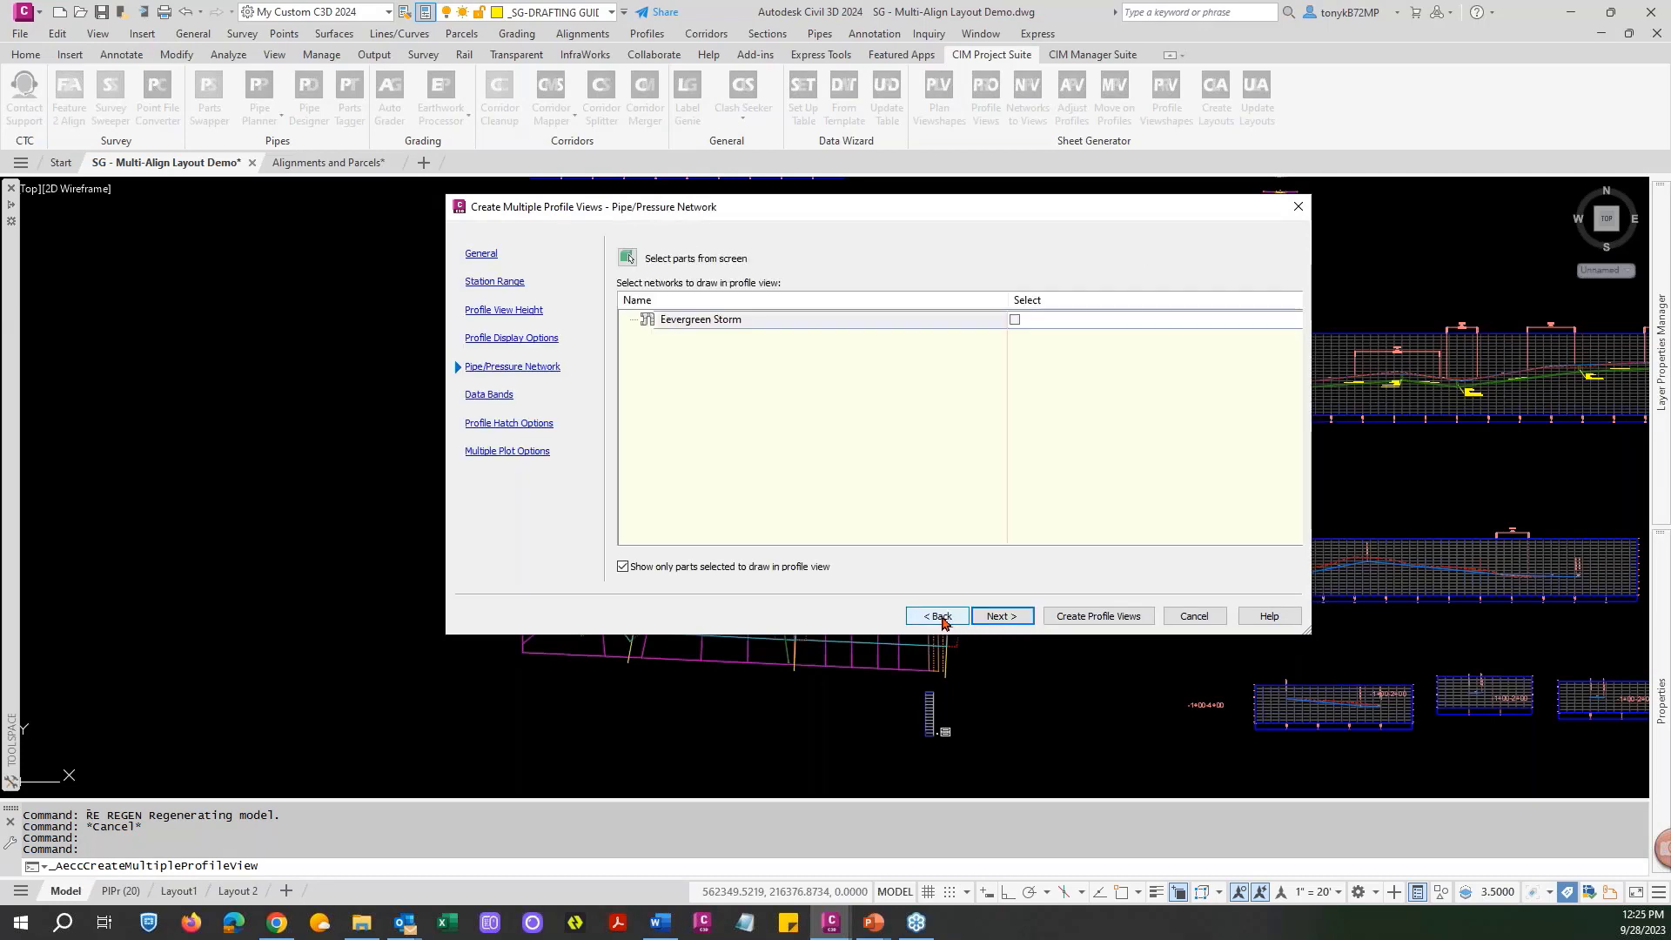
left_click(939, 616)
left_click(938, 616)
left_click(938, 616)
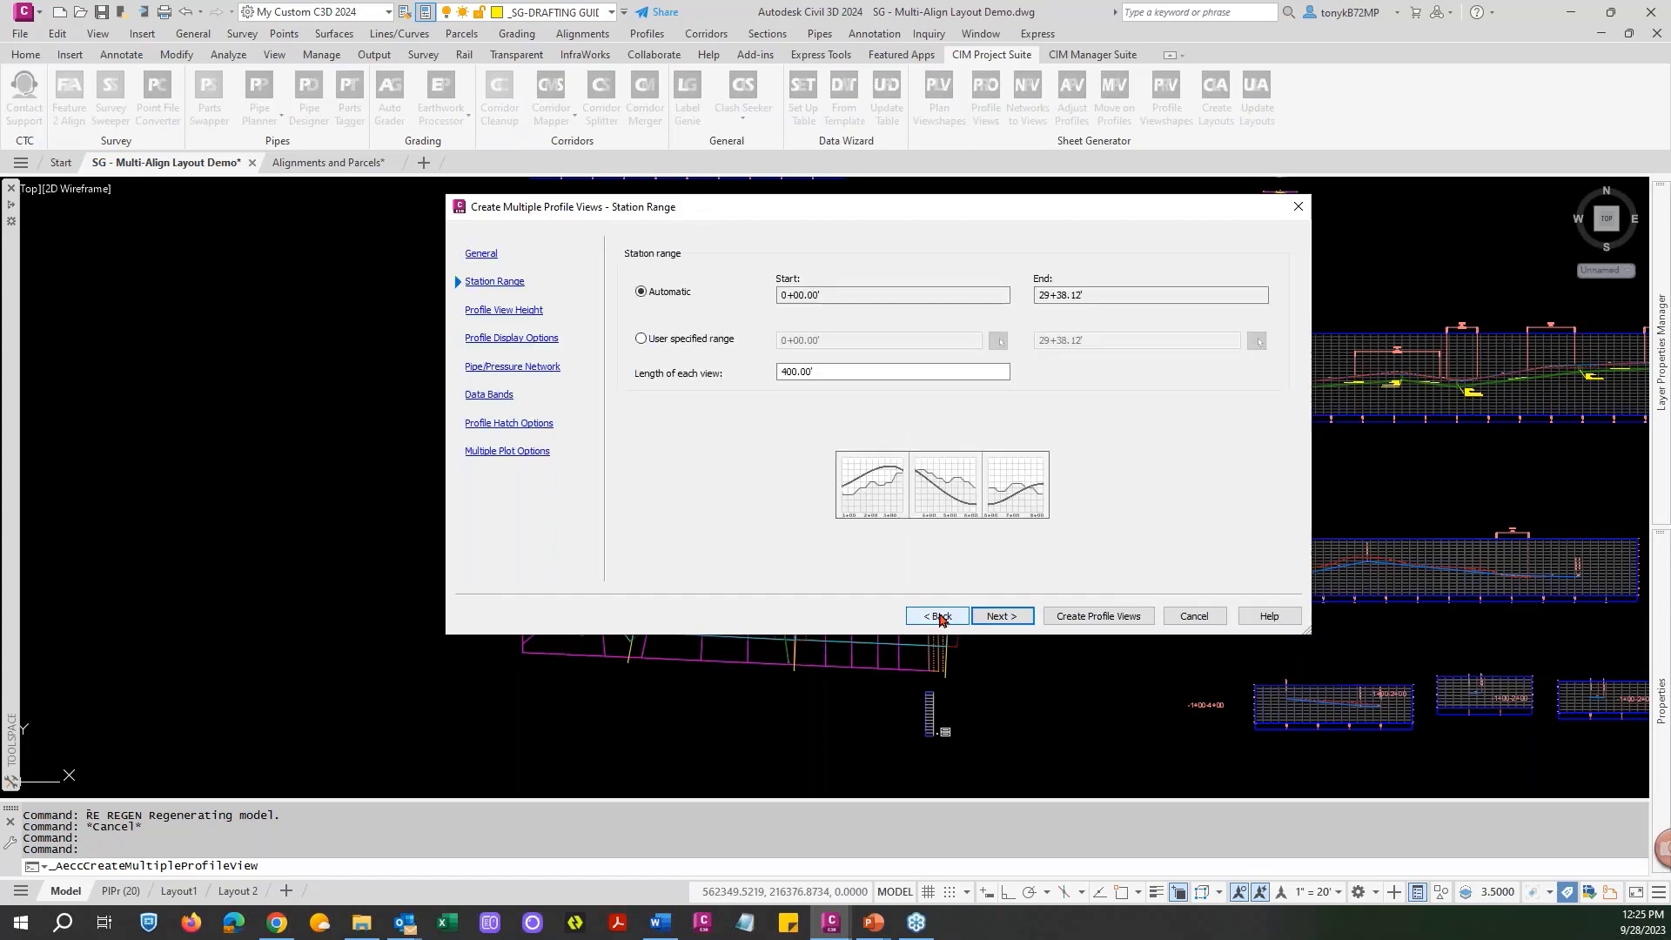
left_click(938, 616)
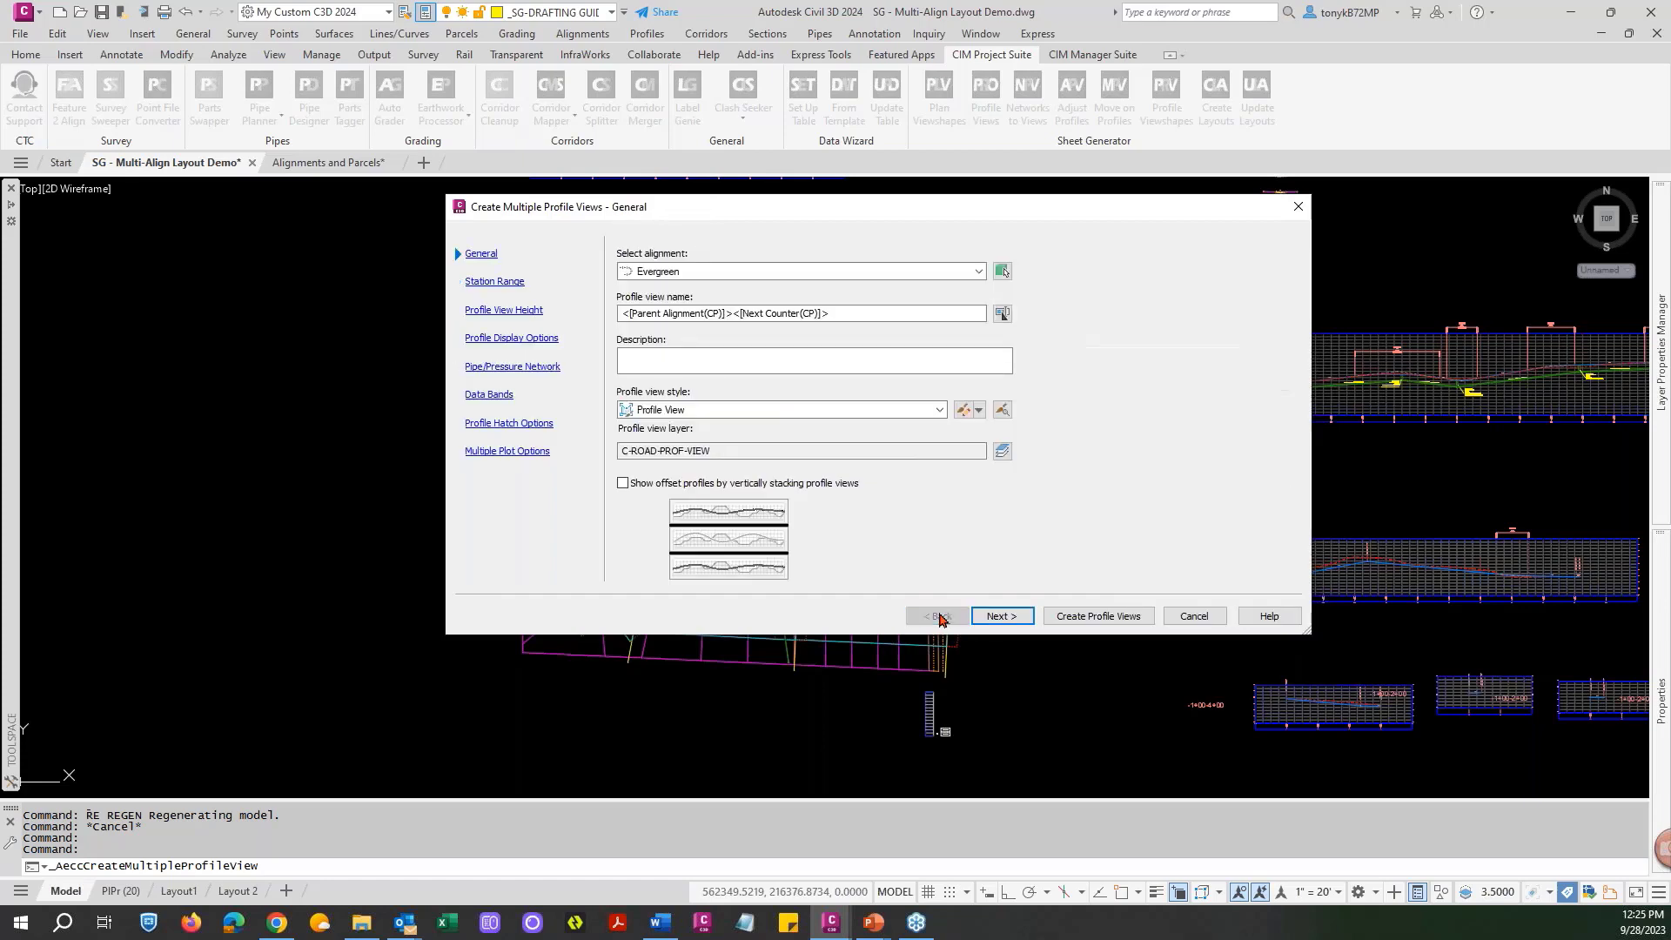
Set the existing ground profile's label set to _No Labels in the profile display options.
left_click(992, 618)
left_click(1002, 616)
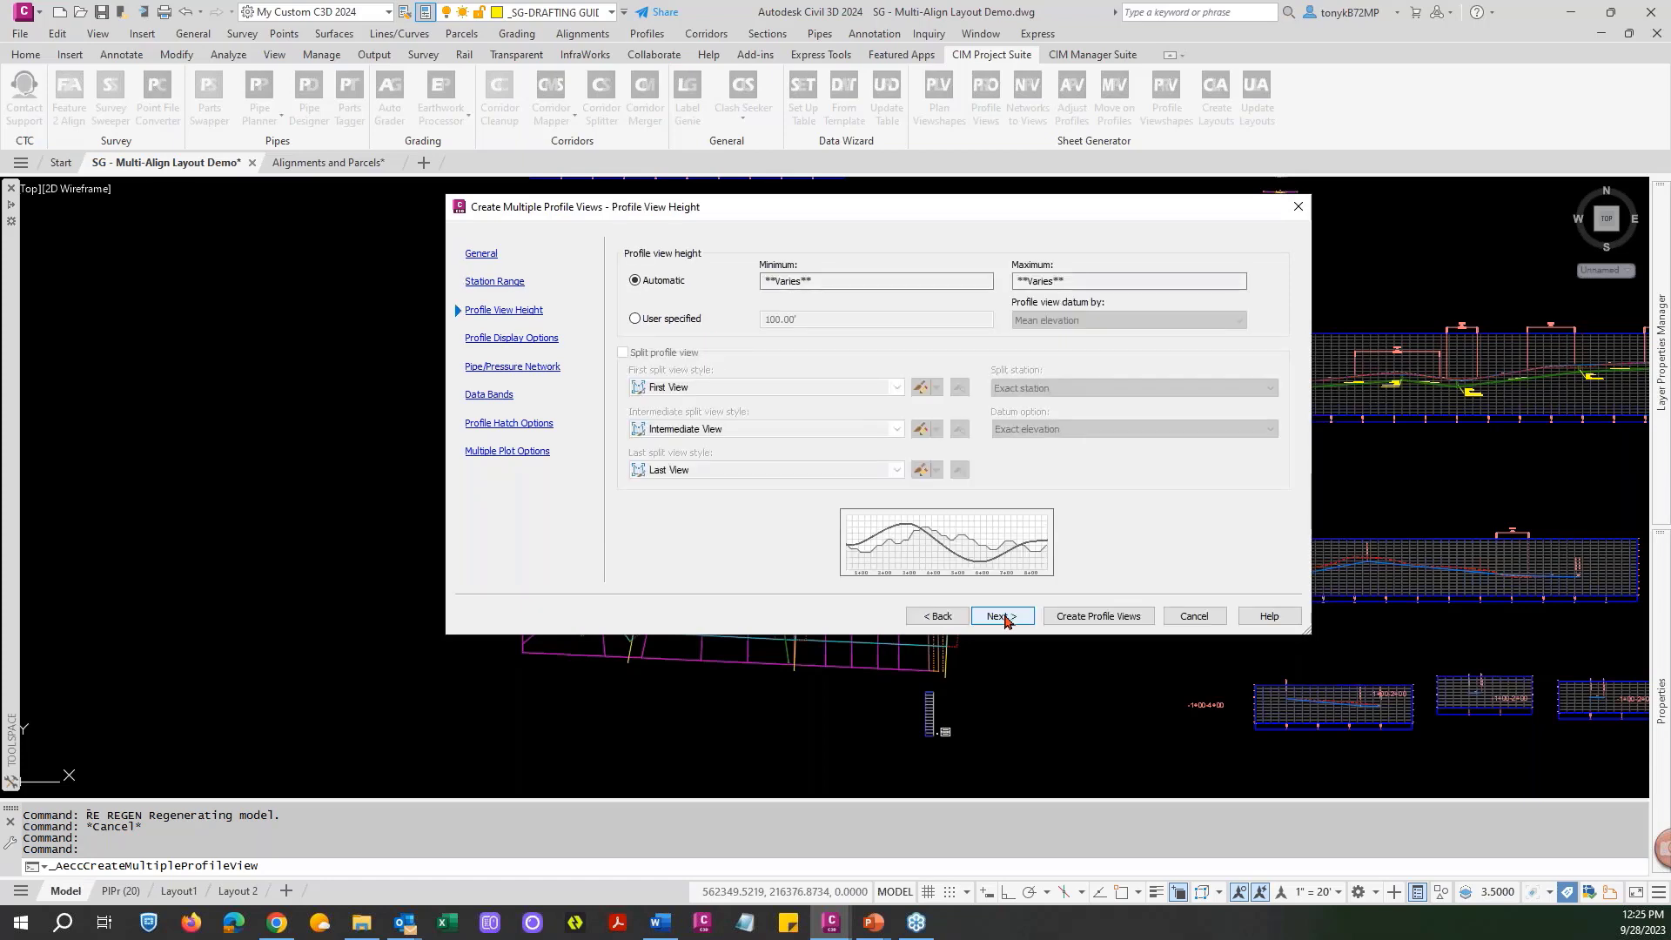
left_click(1003, 617)
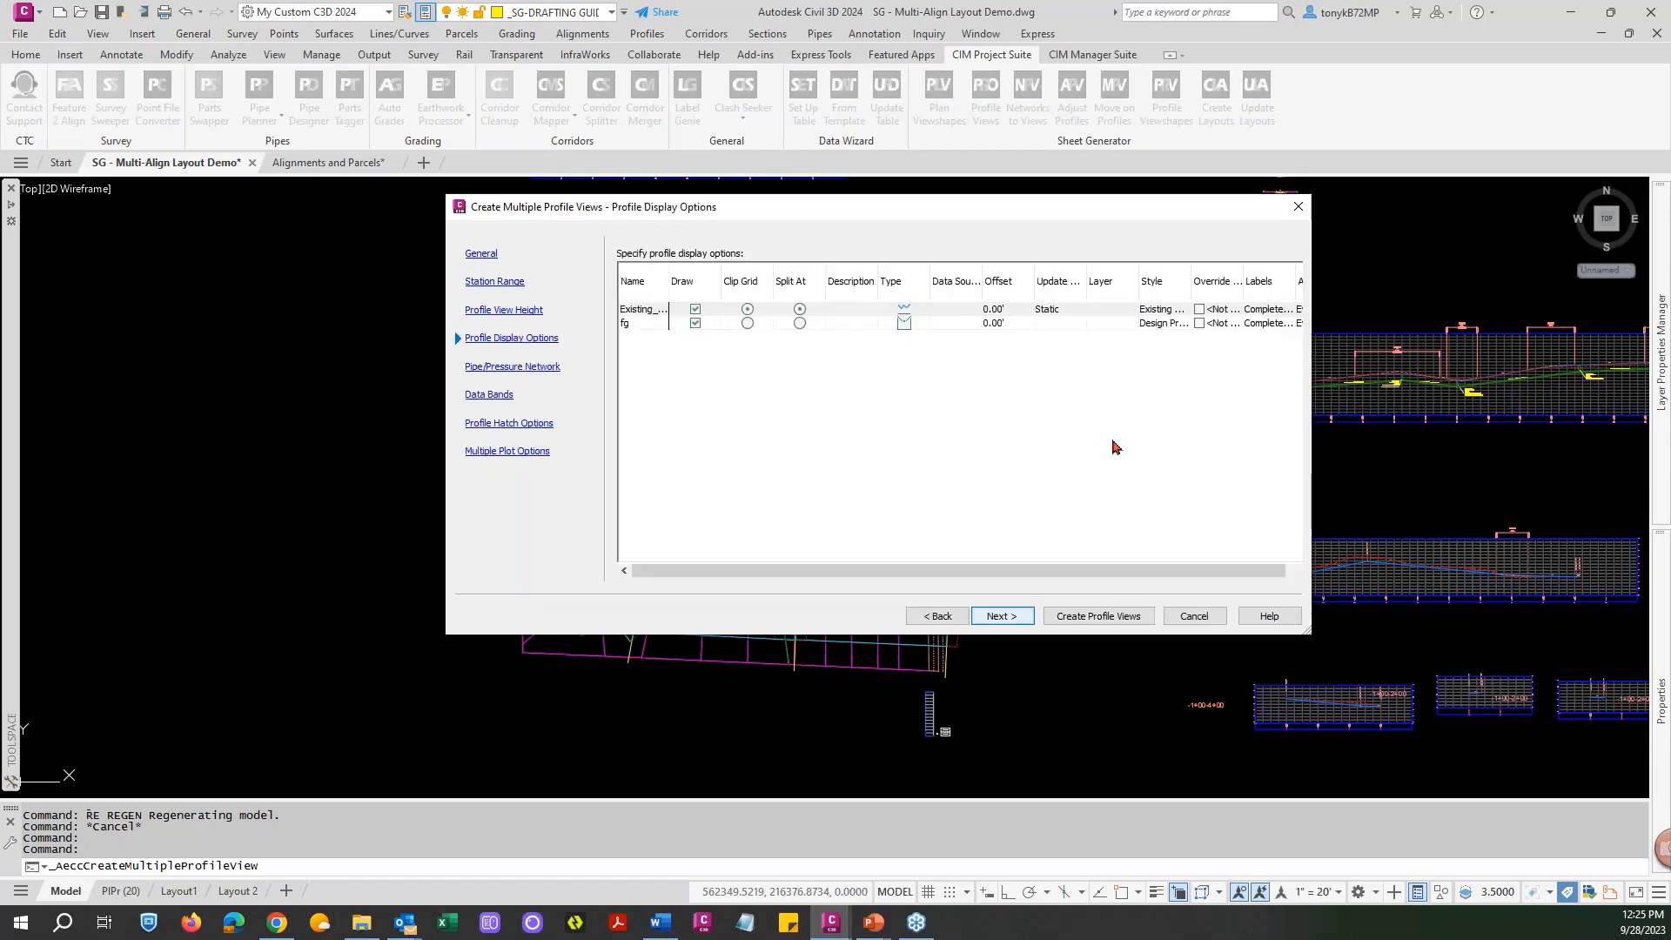
left_click_drag(1049, 570, 1164, 574)
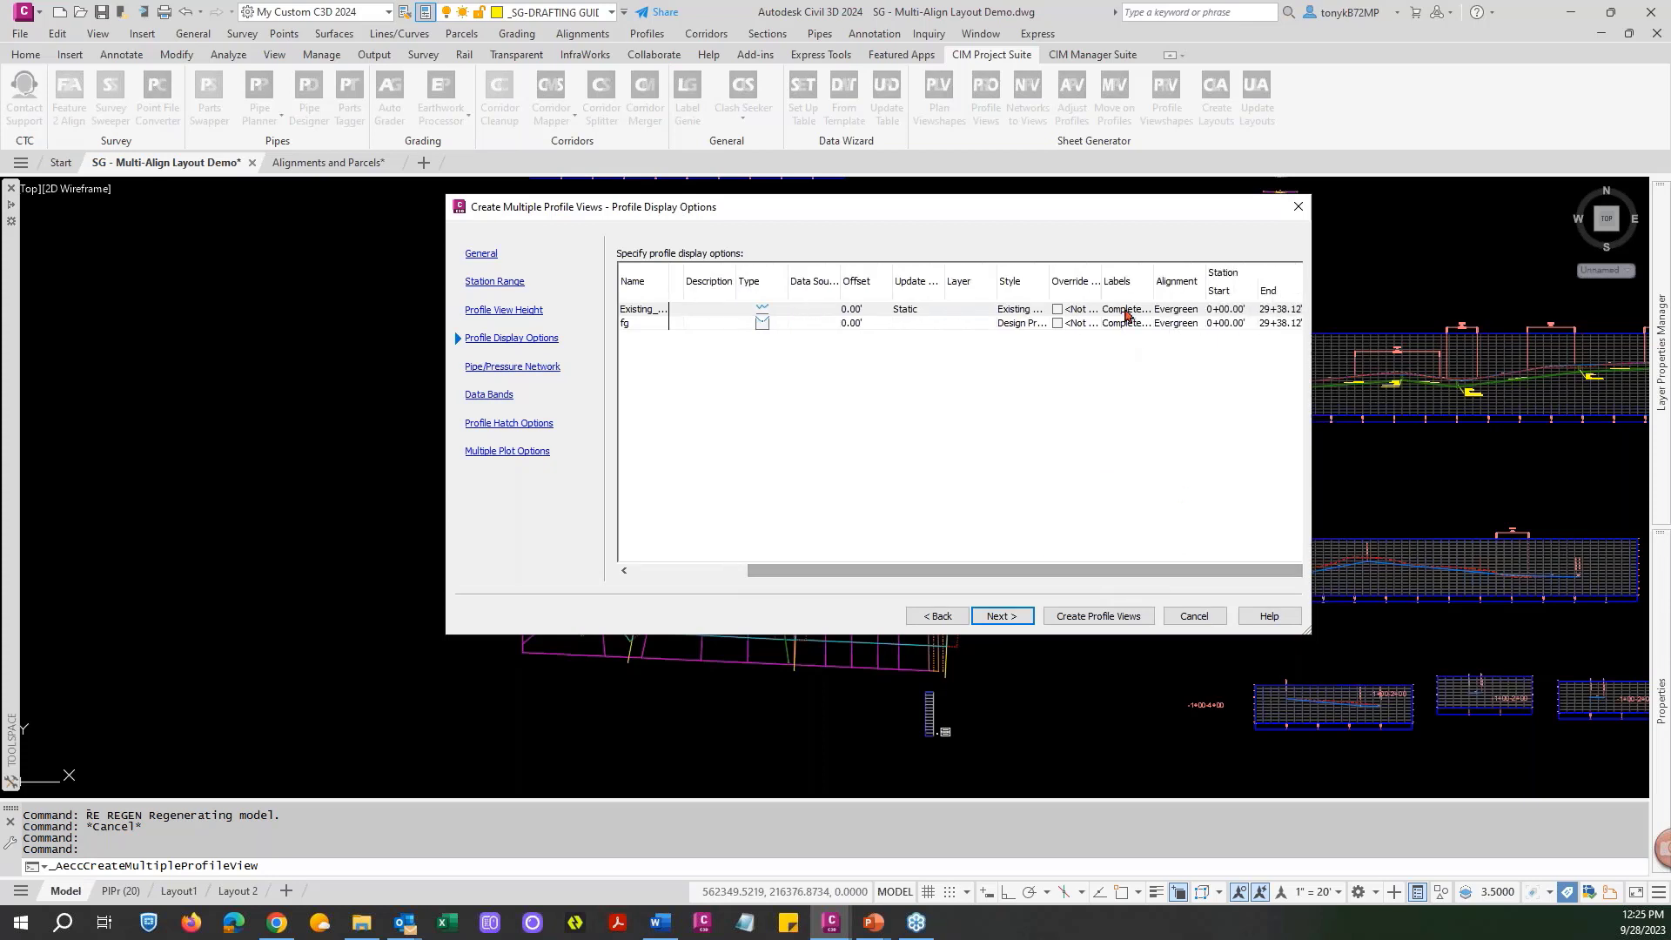
left_click(1127, 312)
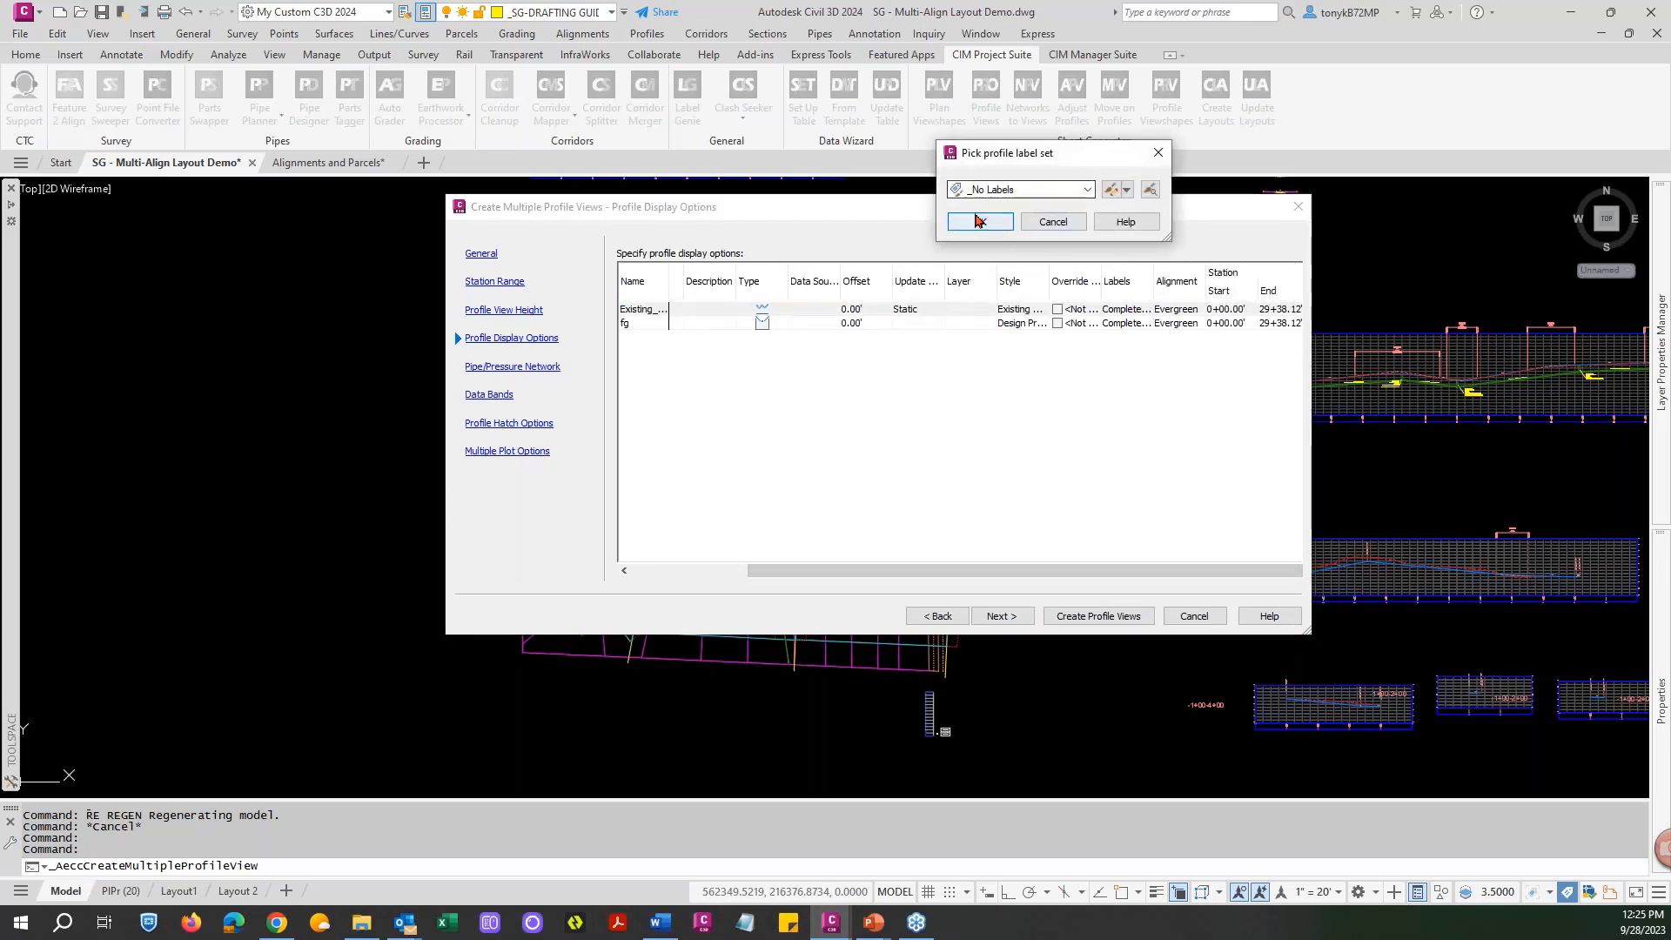
left_click(977, 222)
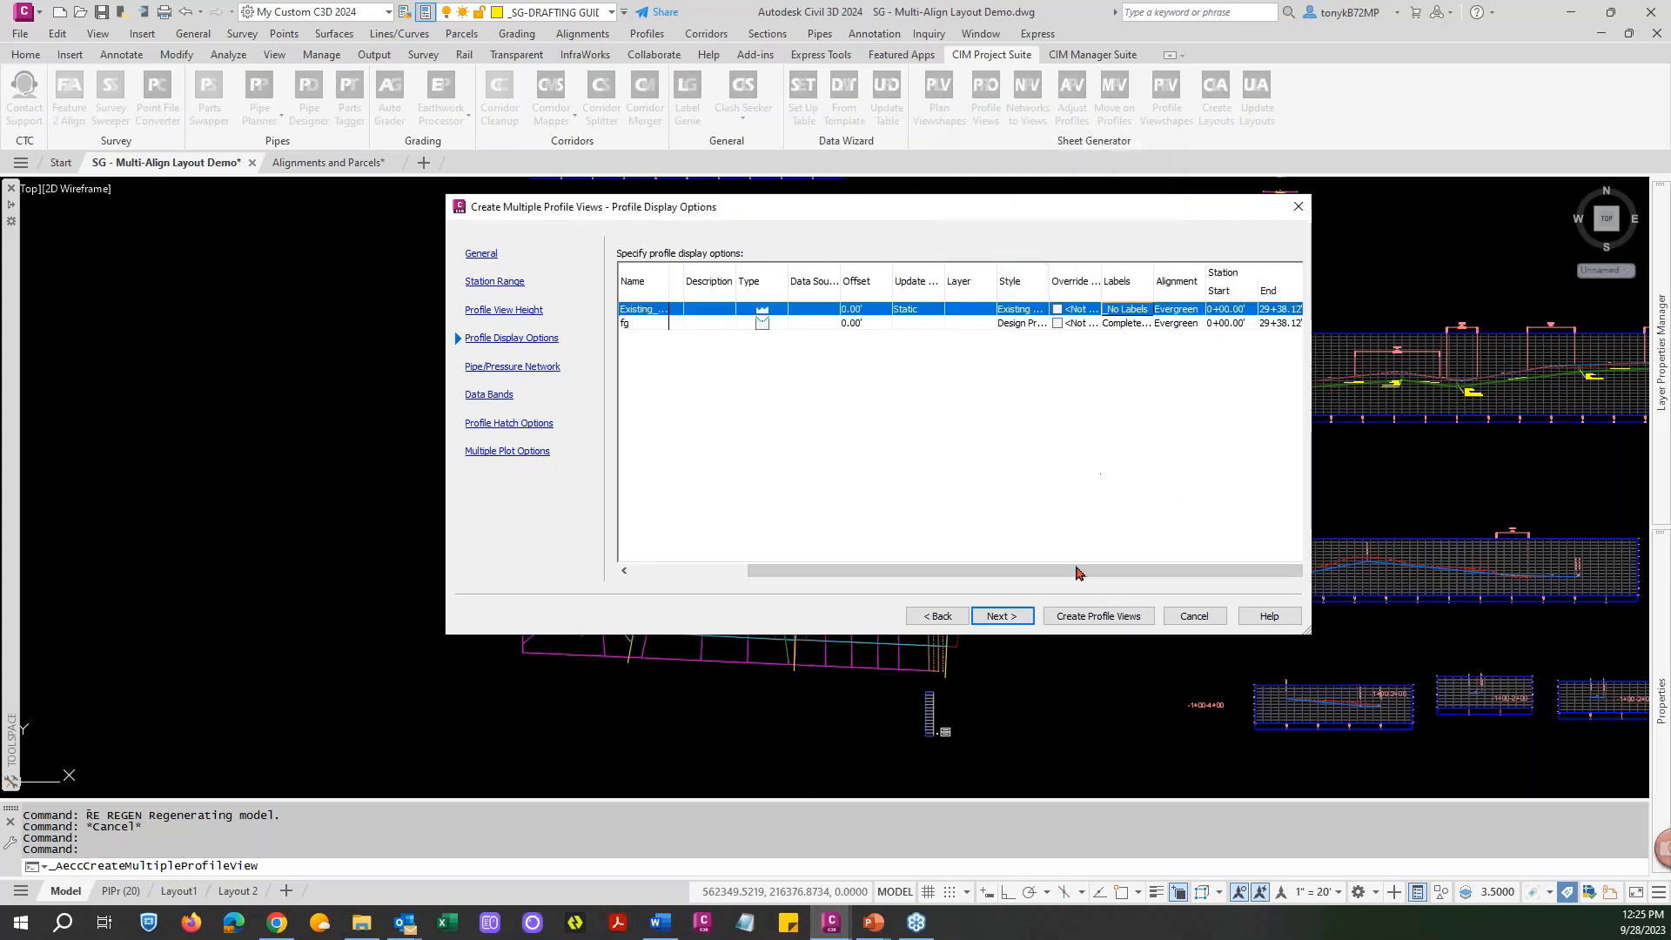
Set both the row and column gaps between adjacent profile views to 200 feet in the multiple plot options.
left_click(998, 617)
left_click(1000, 616)
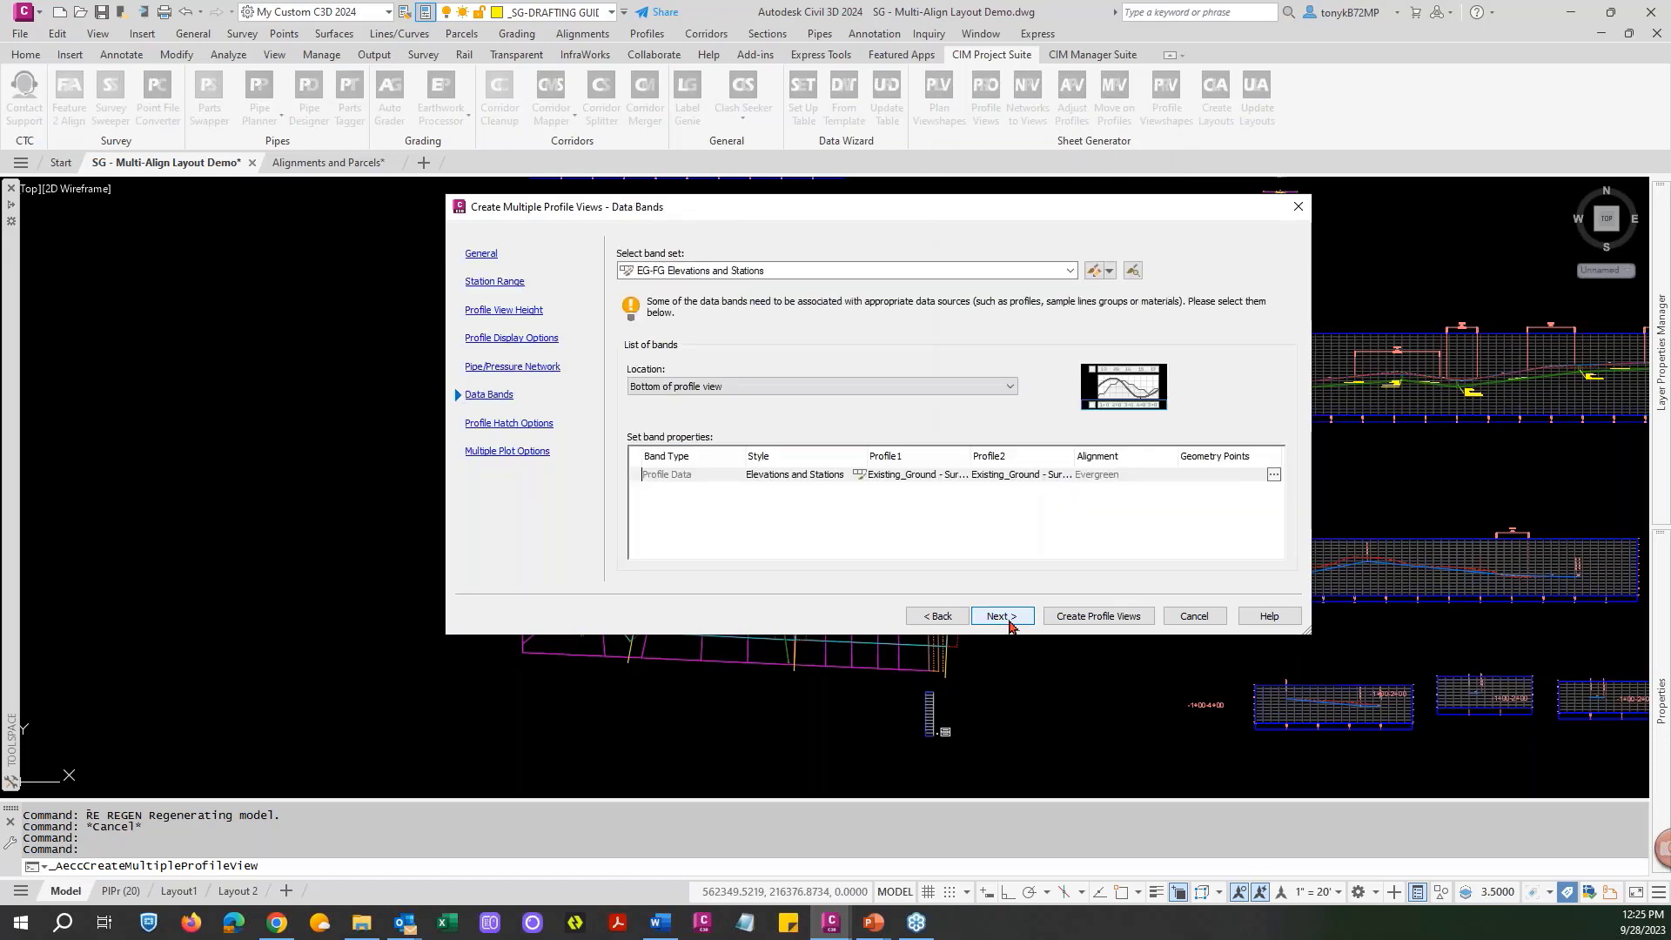
left_click(1001, 616)
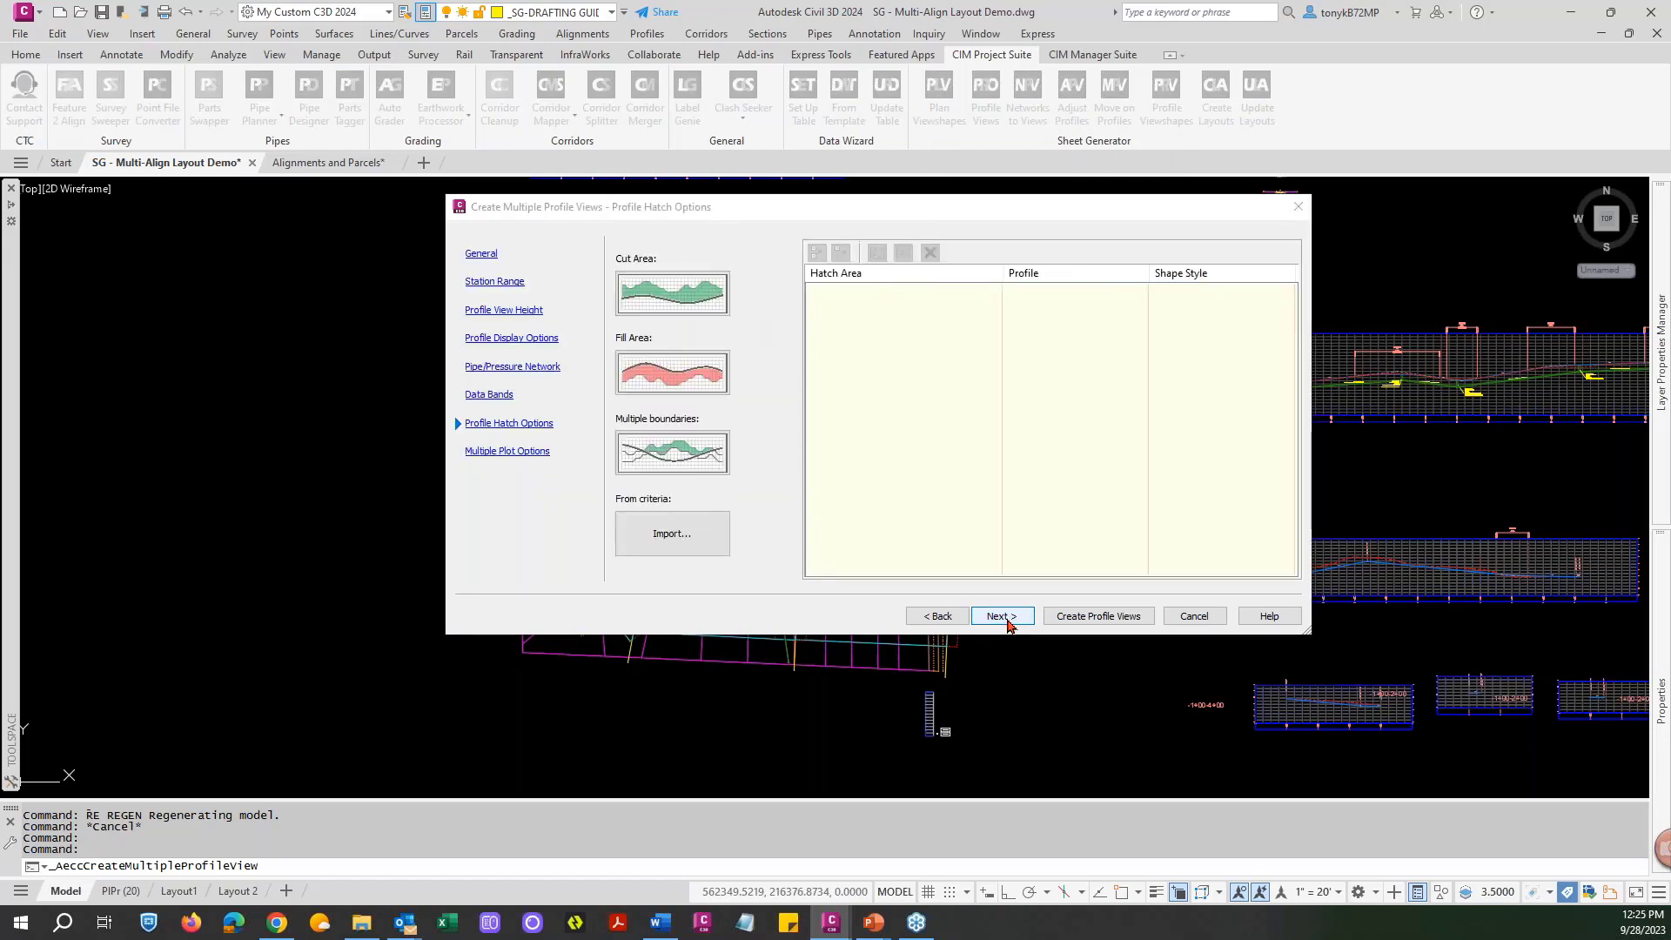
left_click(1002, 617)
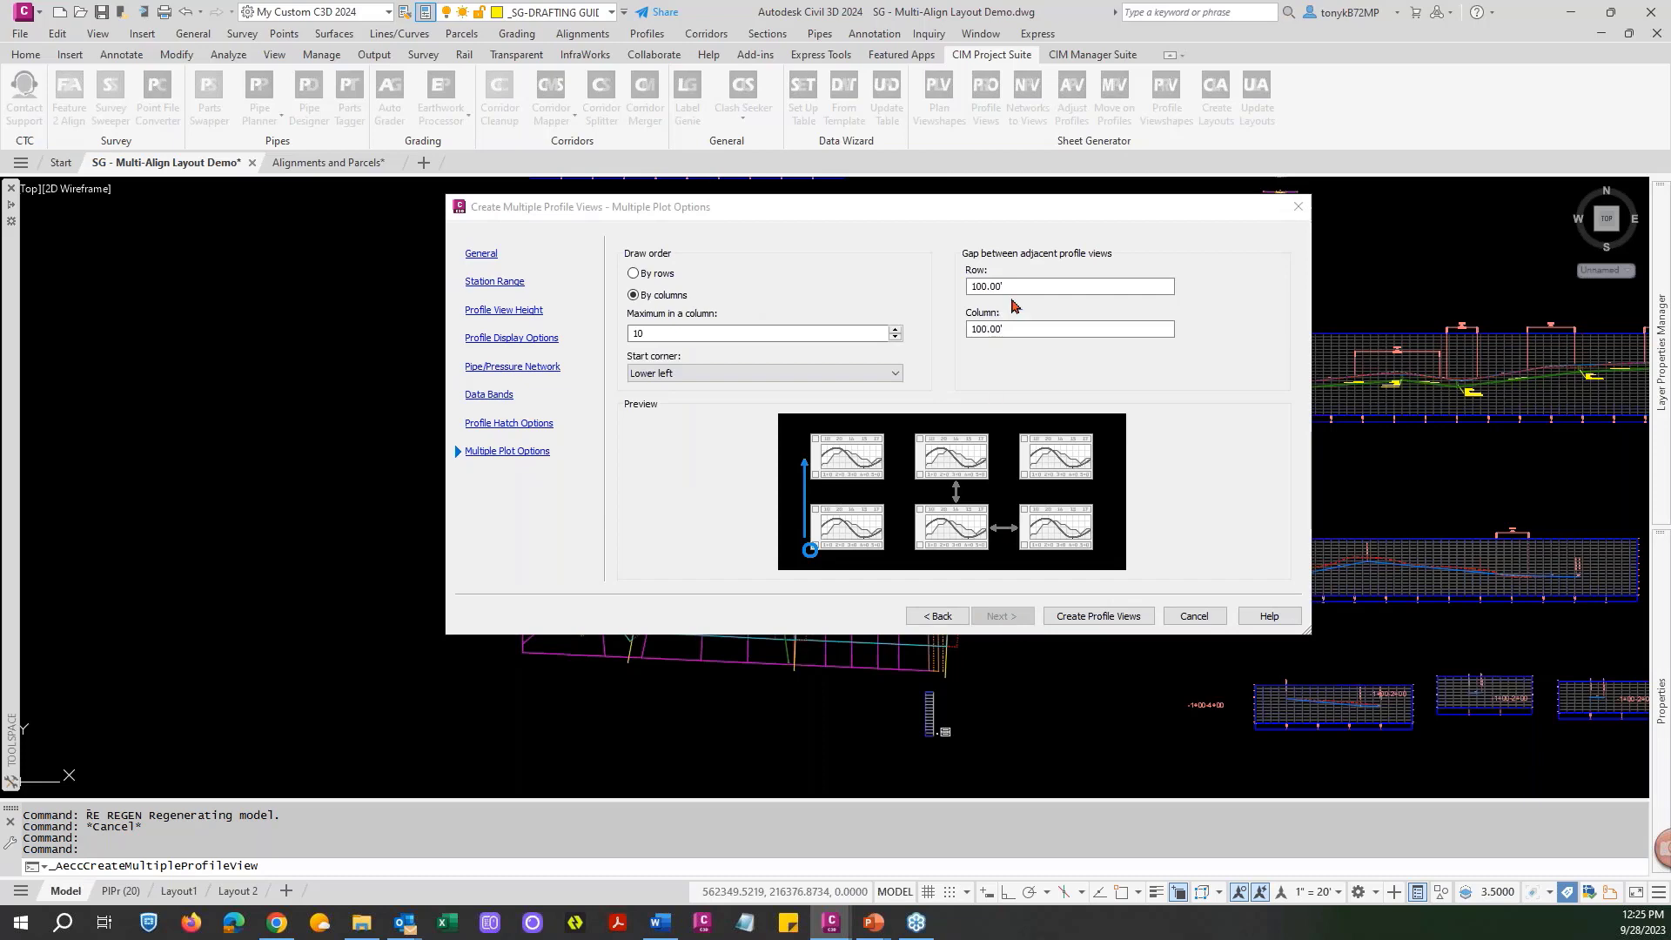
left_click(1124, 285)
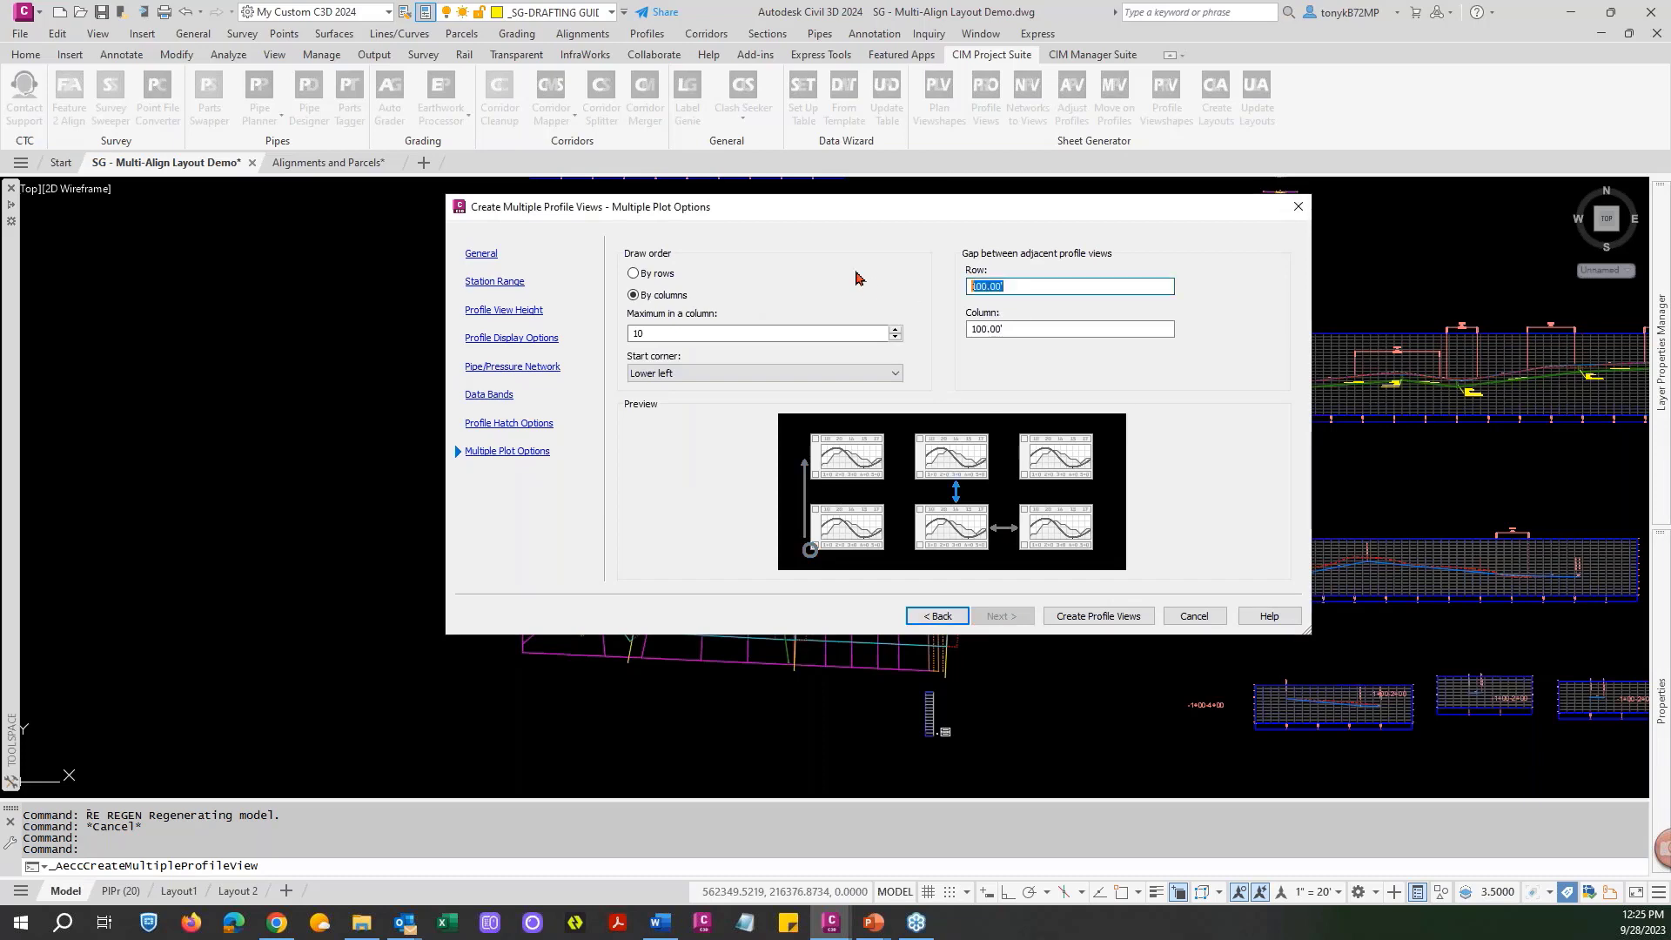
left_click(1020, 329)
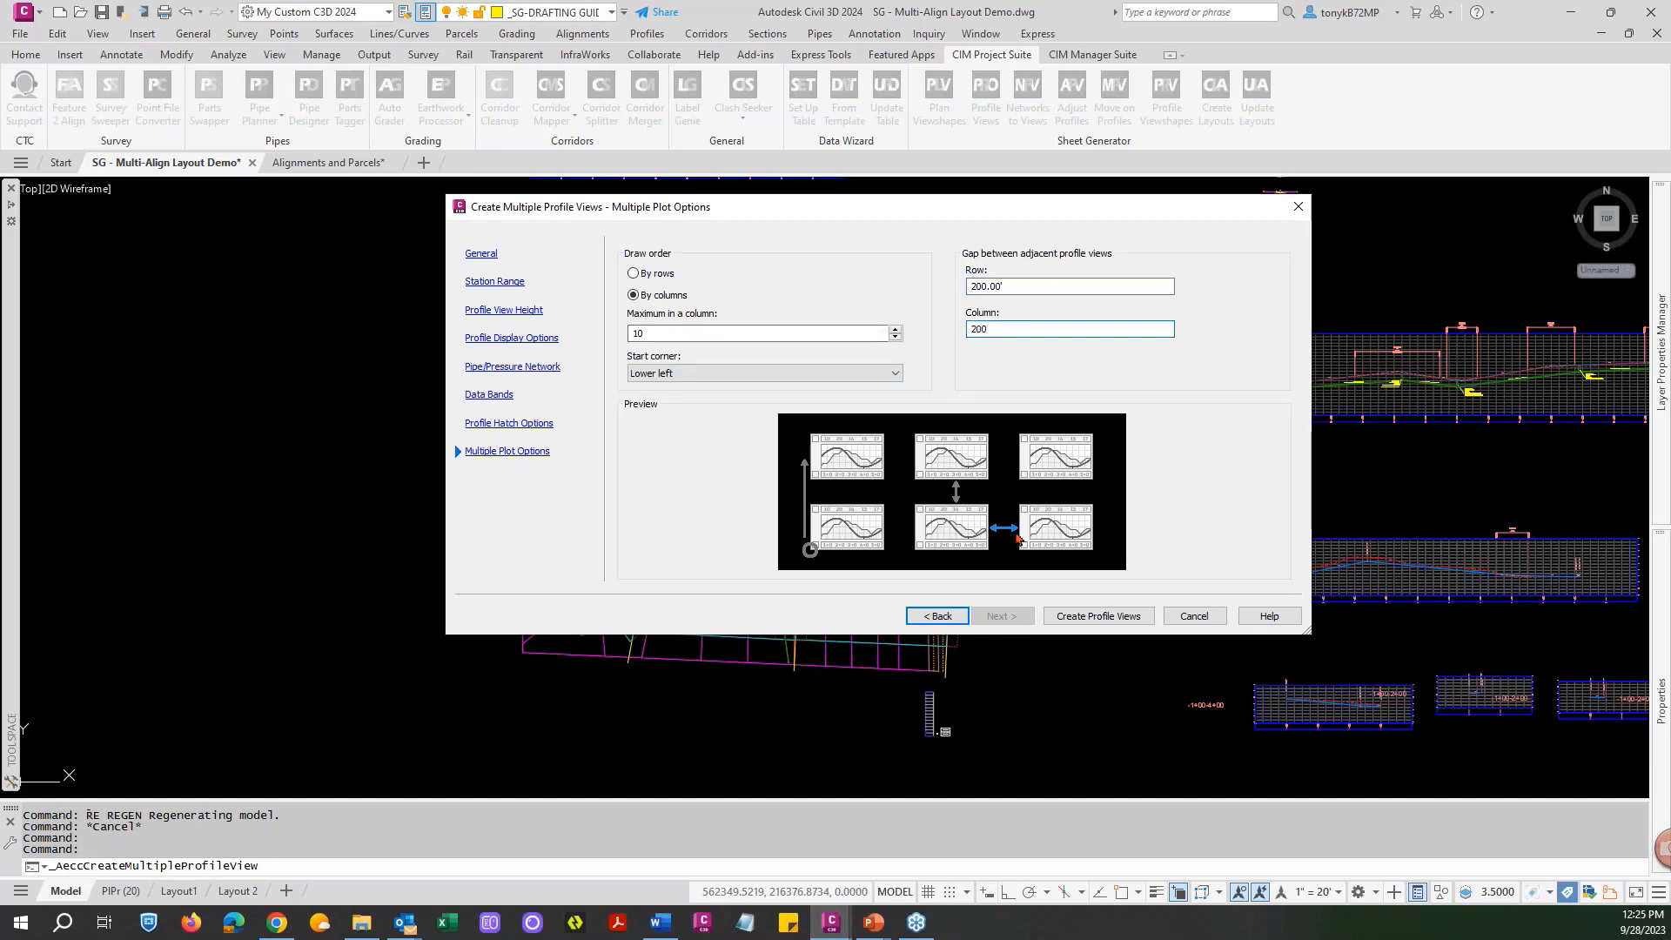
Create the Evergreen alignment's profile views, placing their origin in the empty area west of the site plan's lower edge.
left_click(1070, 617)
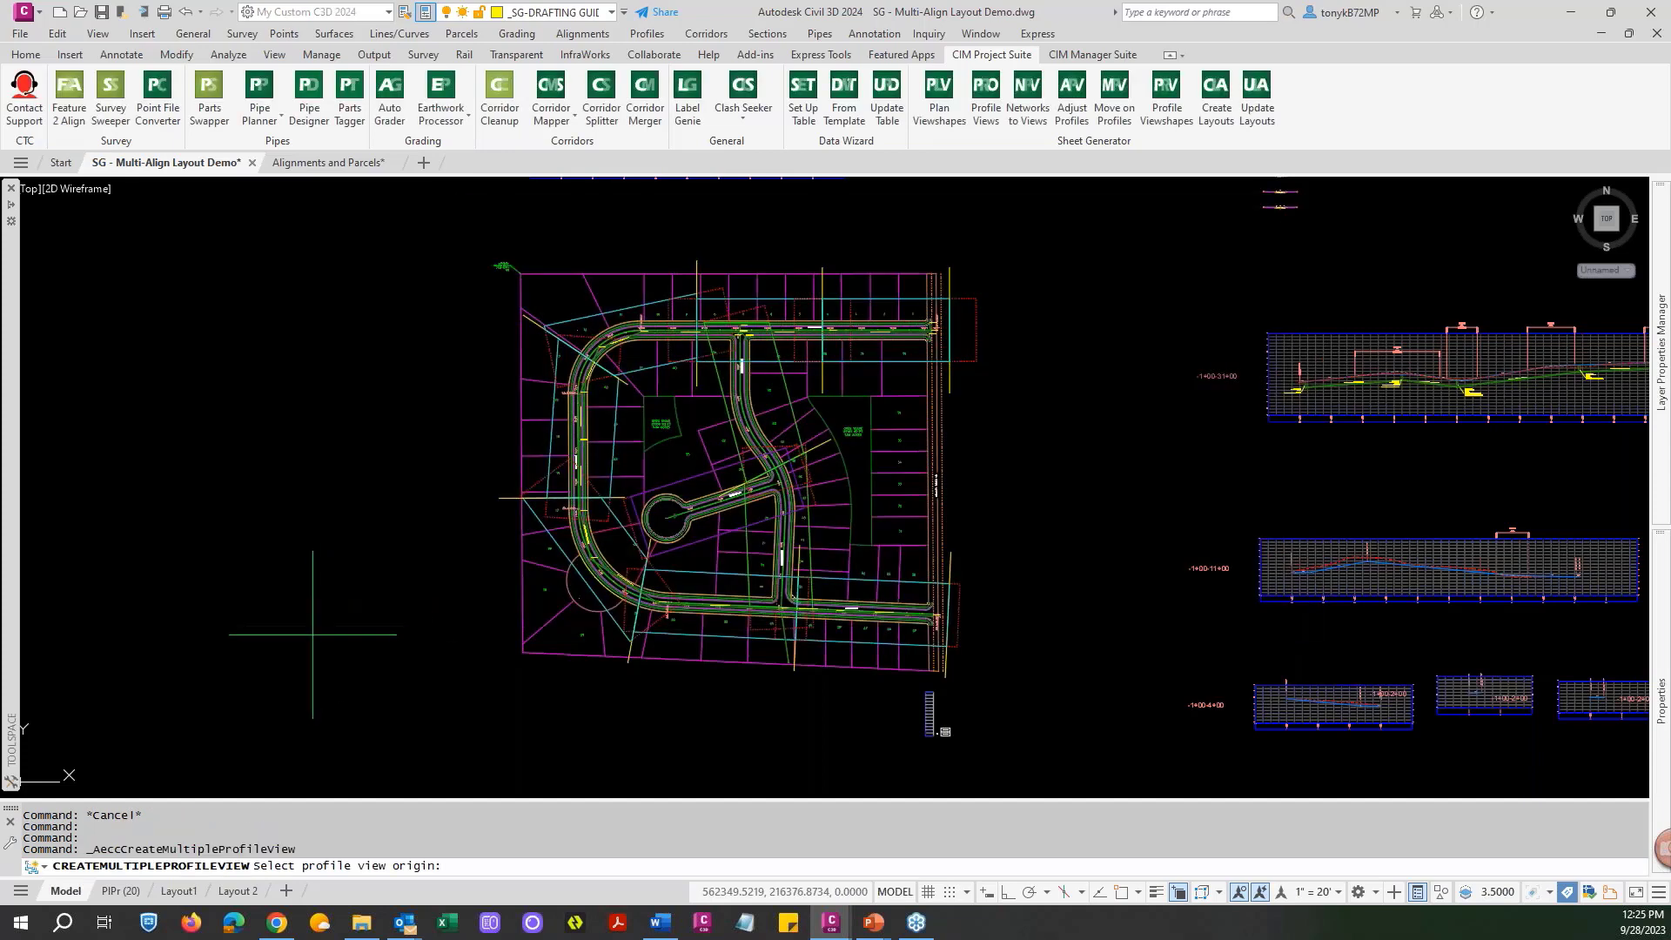
left_click(301, 651)
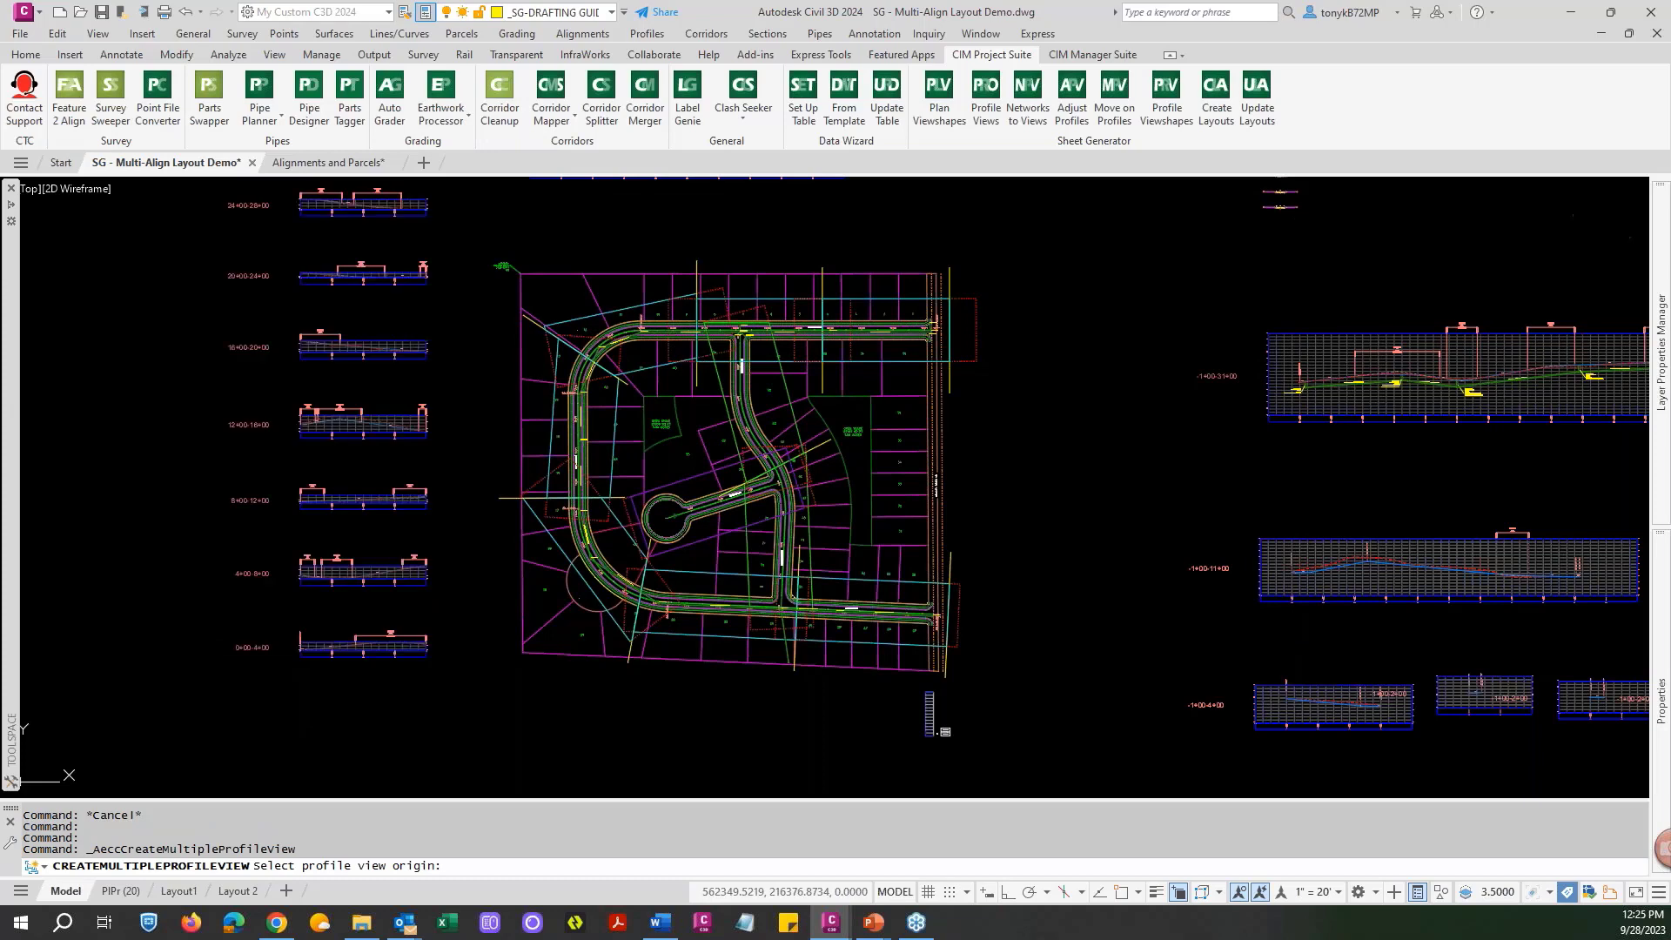
scroll(420, 473, "down", 2)
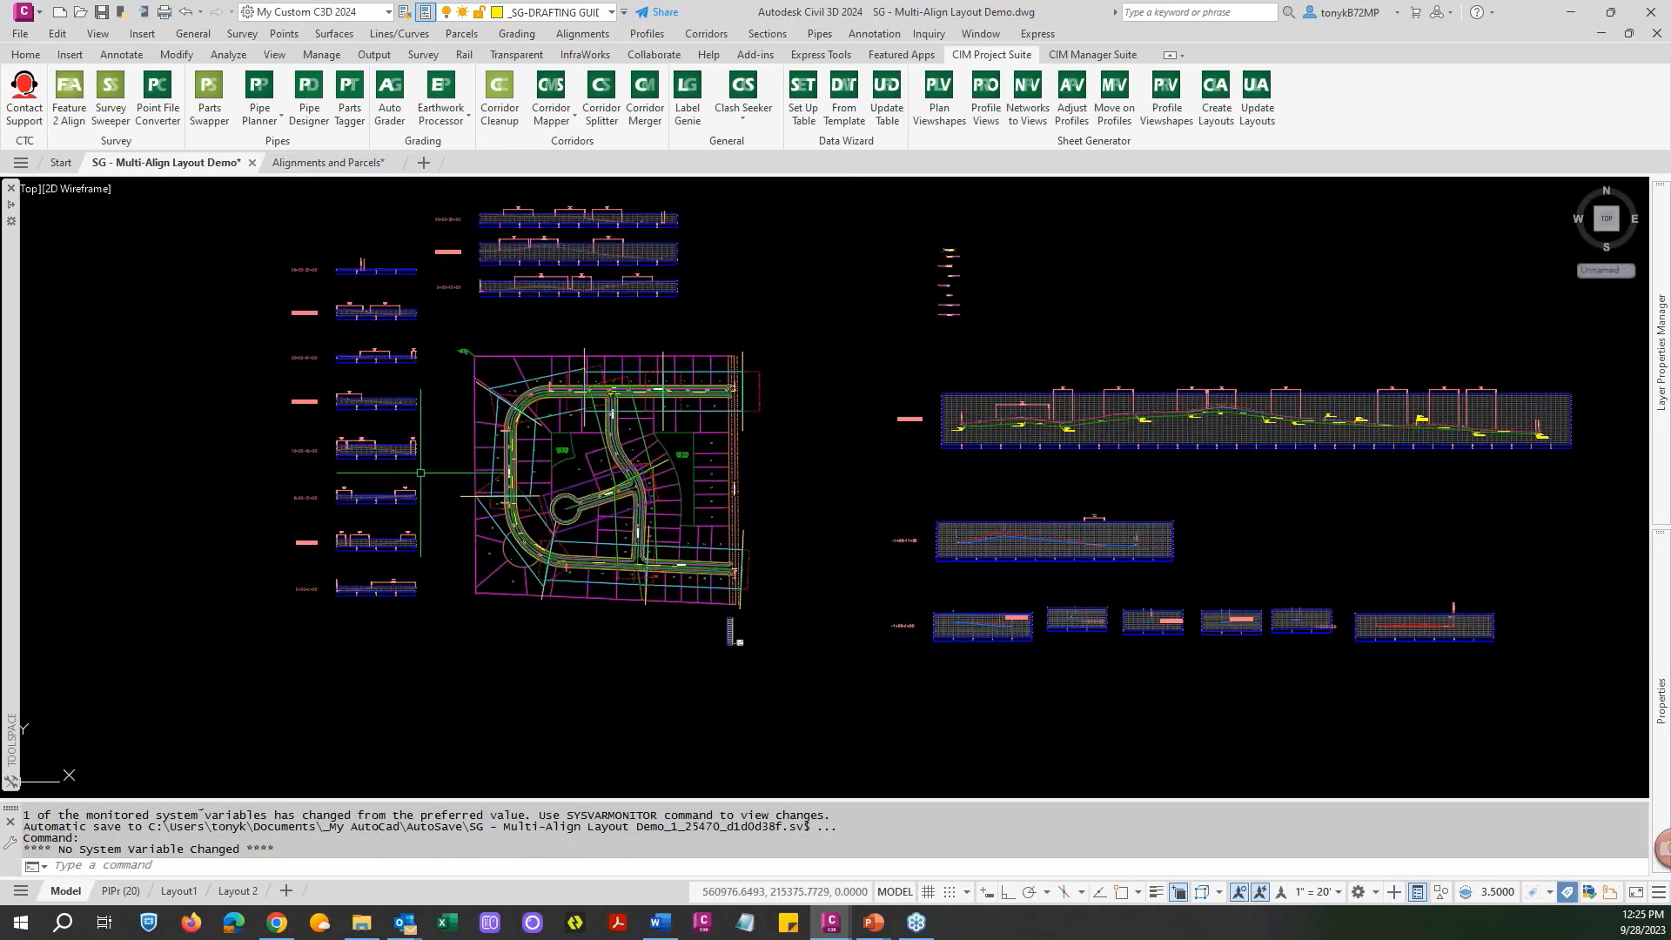
middle_click_drag(421, 472, 511, 548)
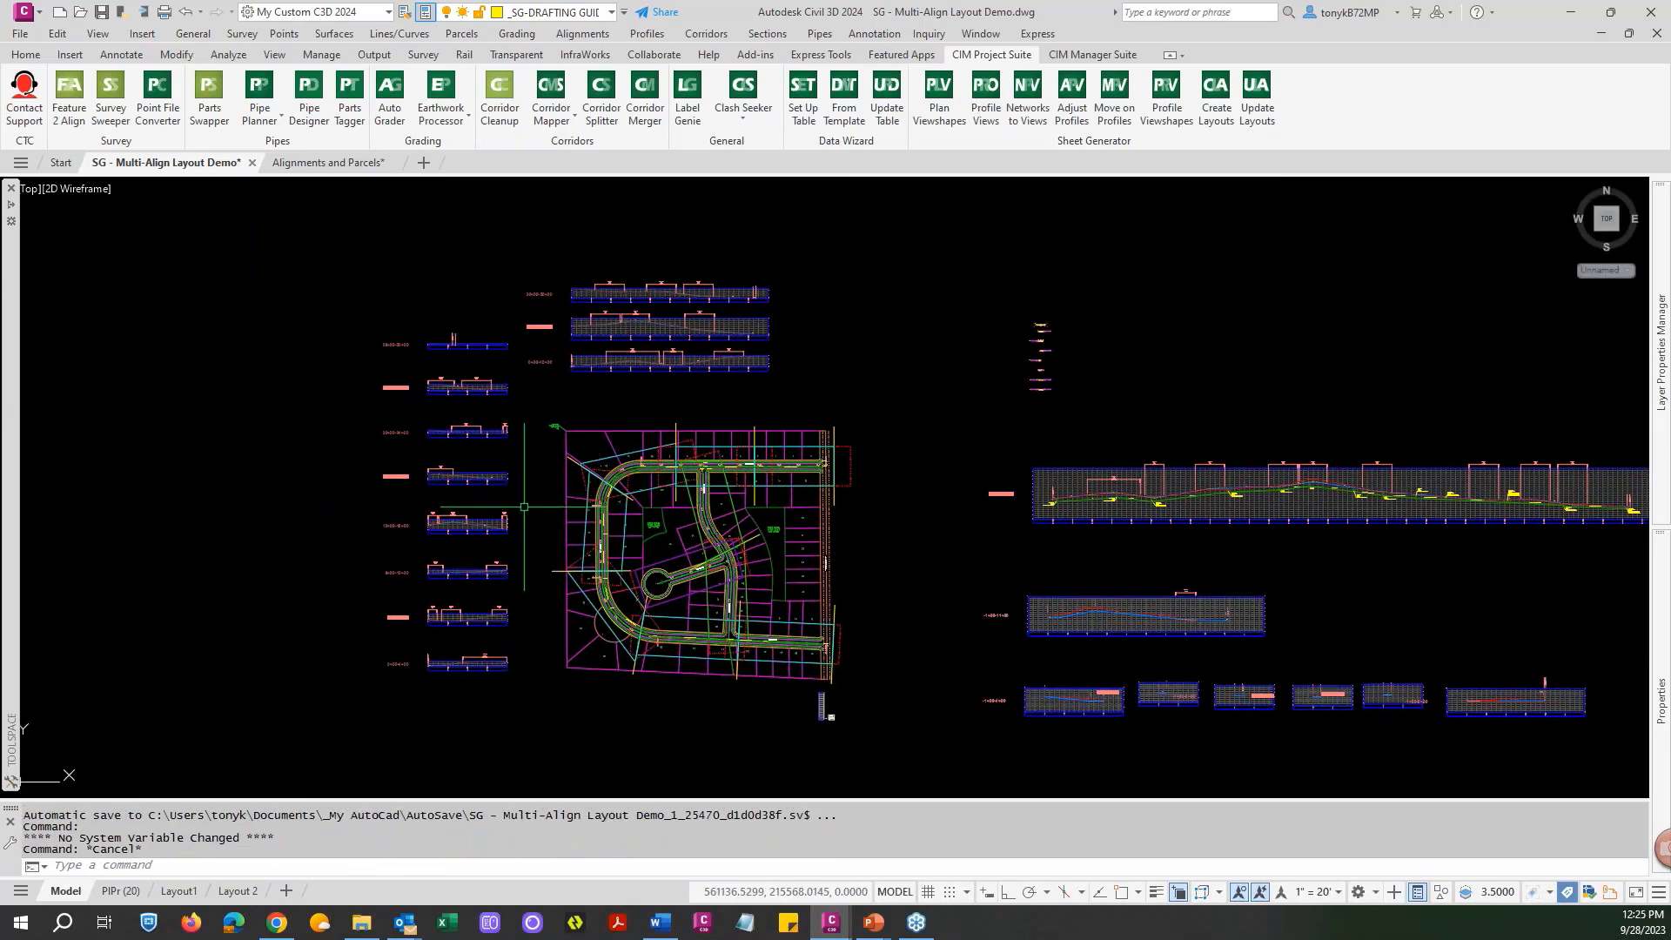
key("Escape")
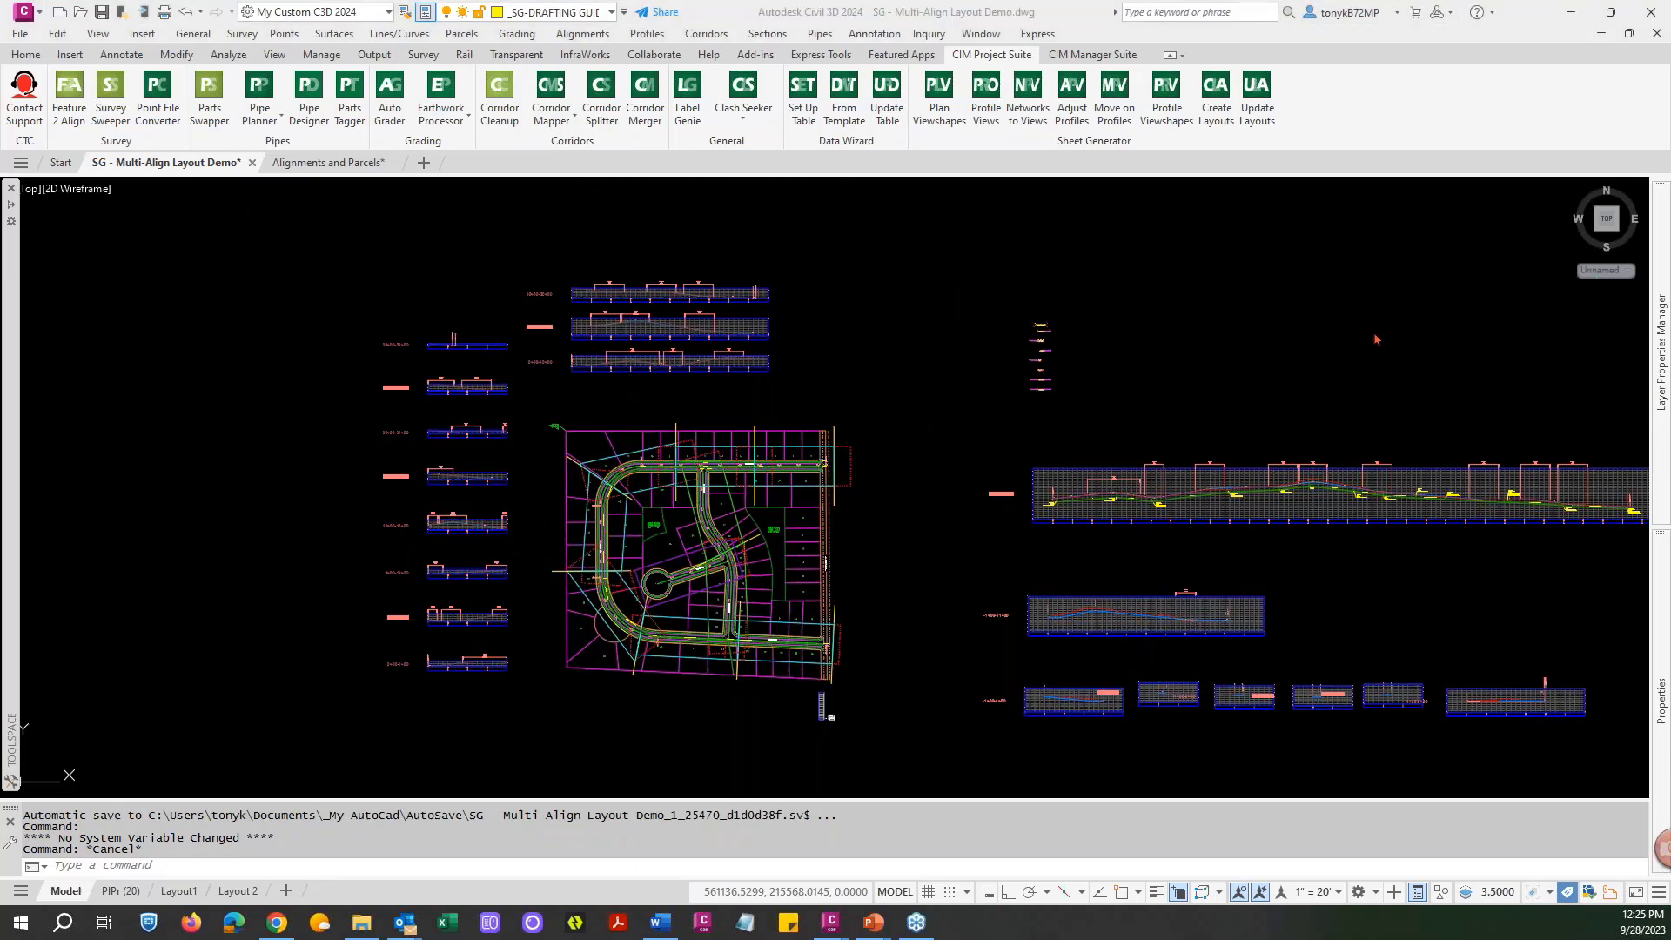
left_click(927, 265)
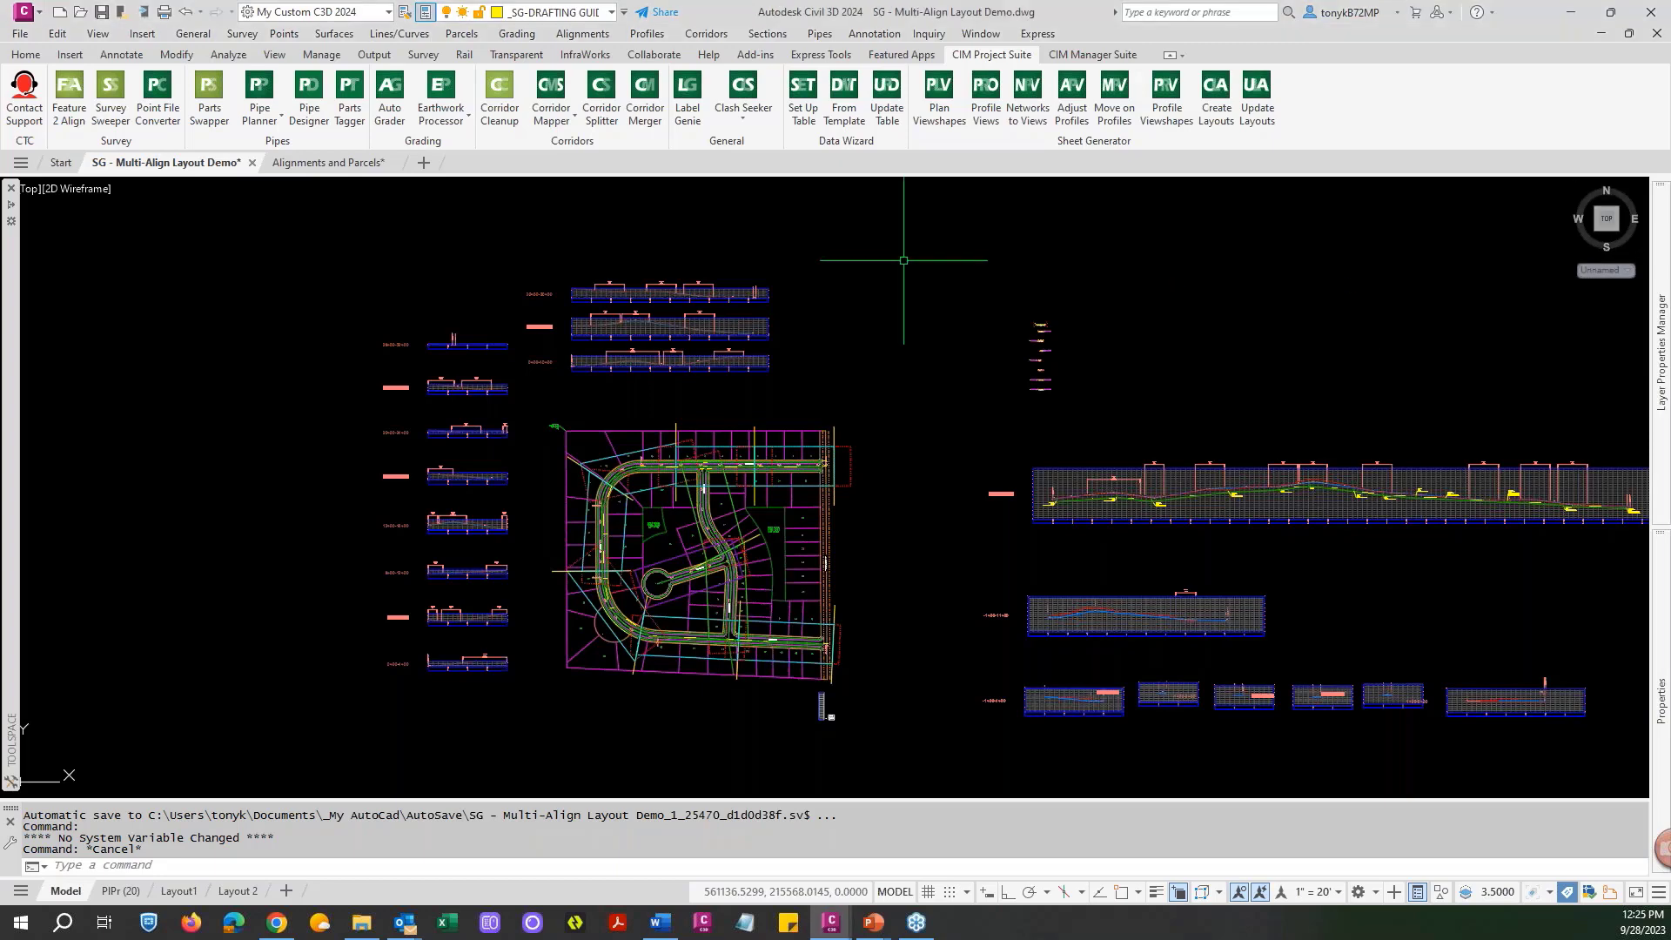
key("Escape")
key("Escape")
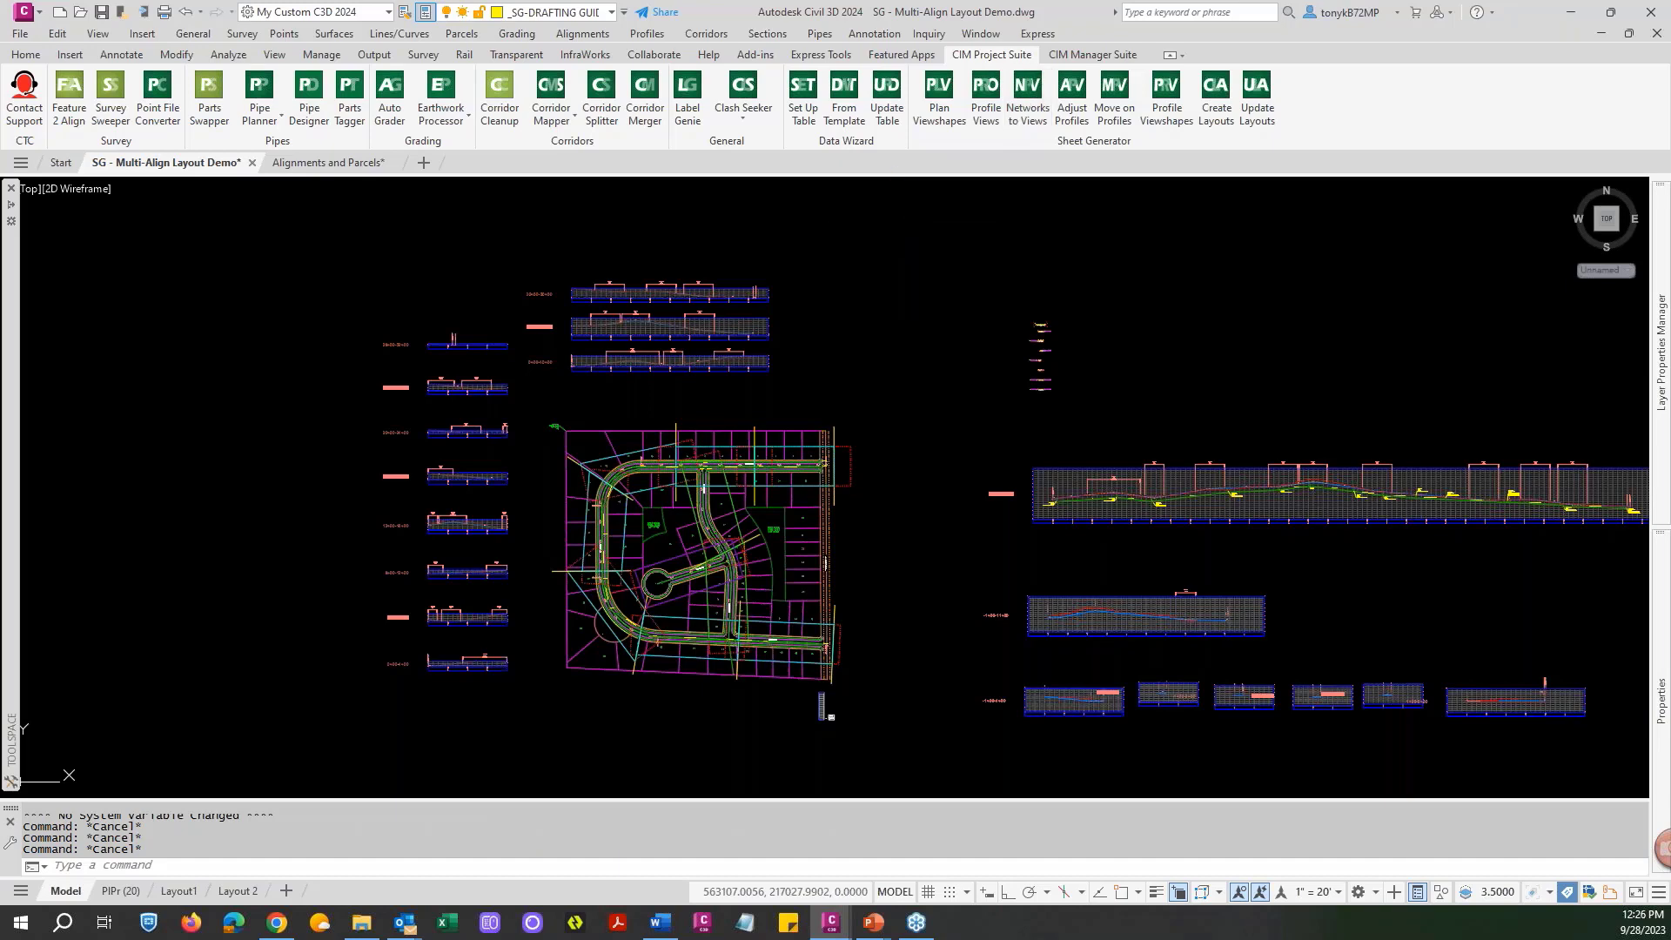
Update the pipe network parts in the new column of profile views, accepting a maximum horizontal distance of 30 from the alignment.
left_click(1028, 98)
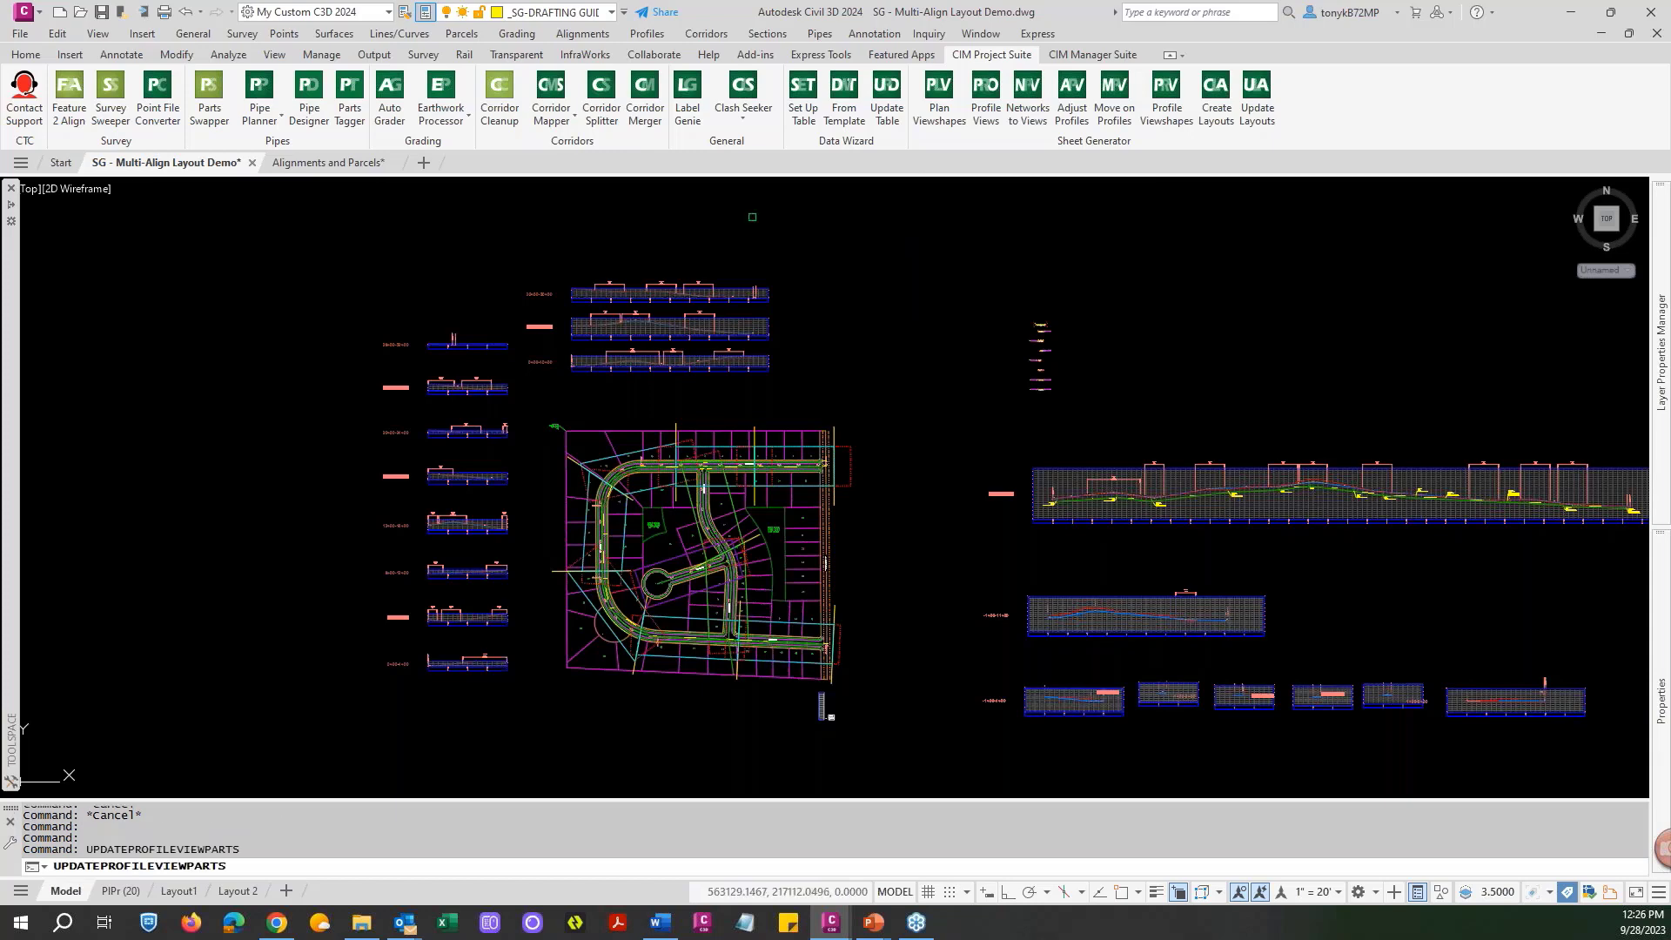
left_click(404, 689)
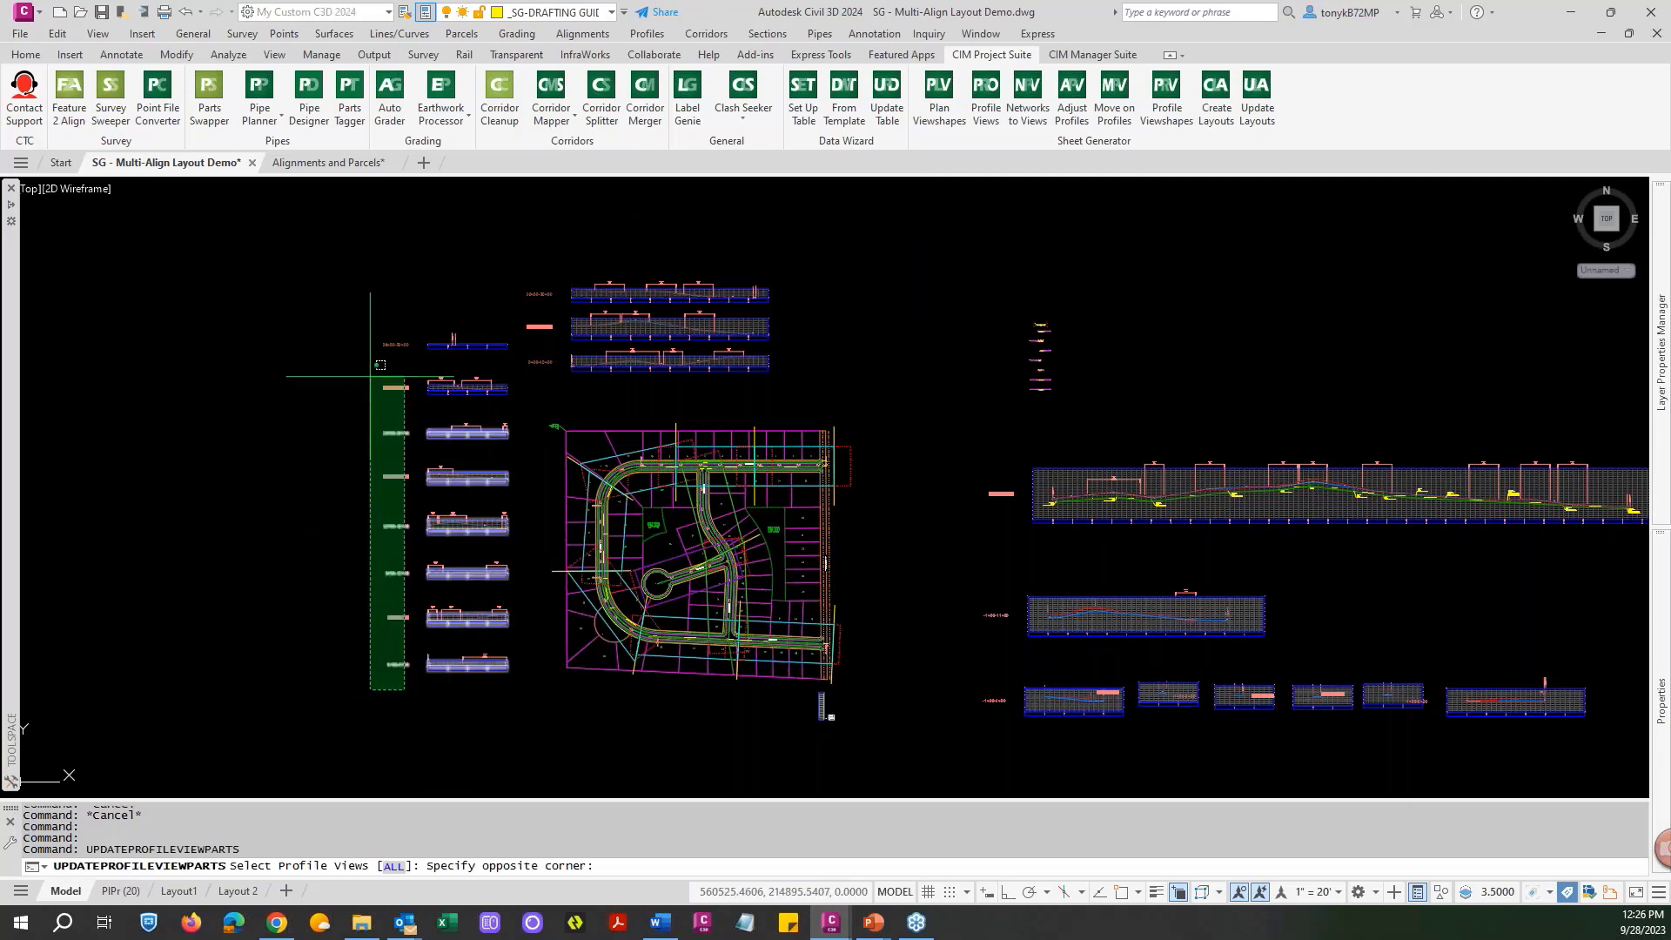
left_click(350, 294)
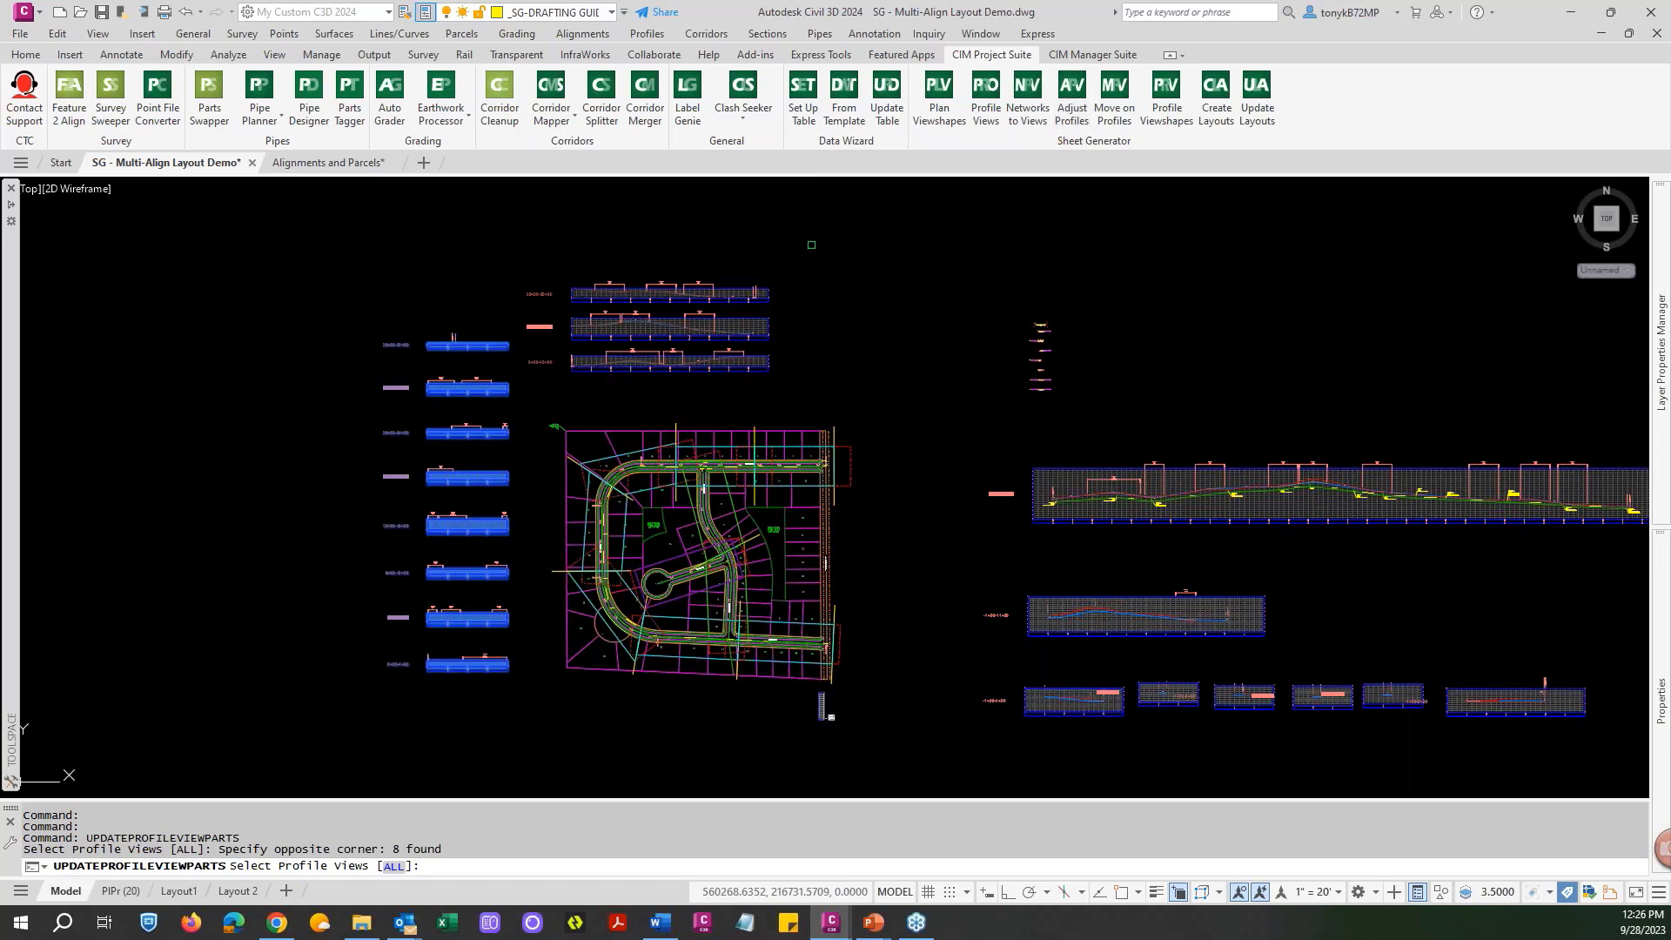
key("Return")
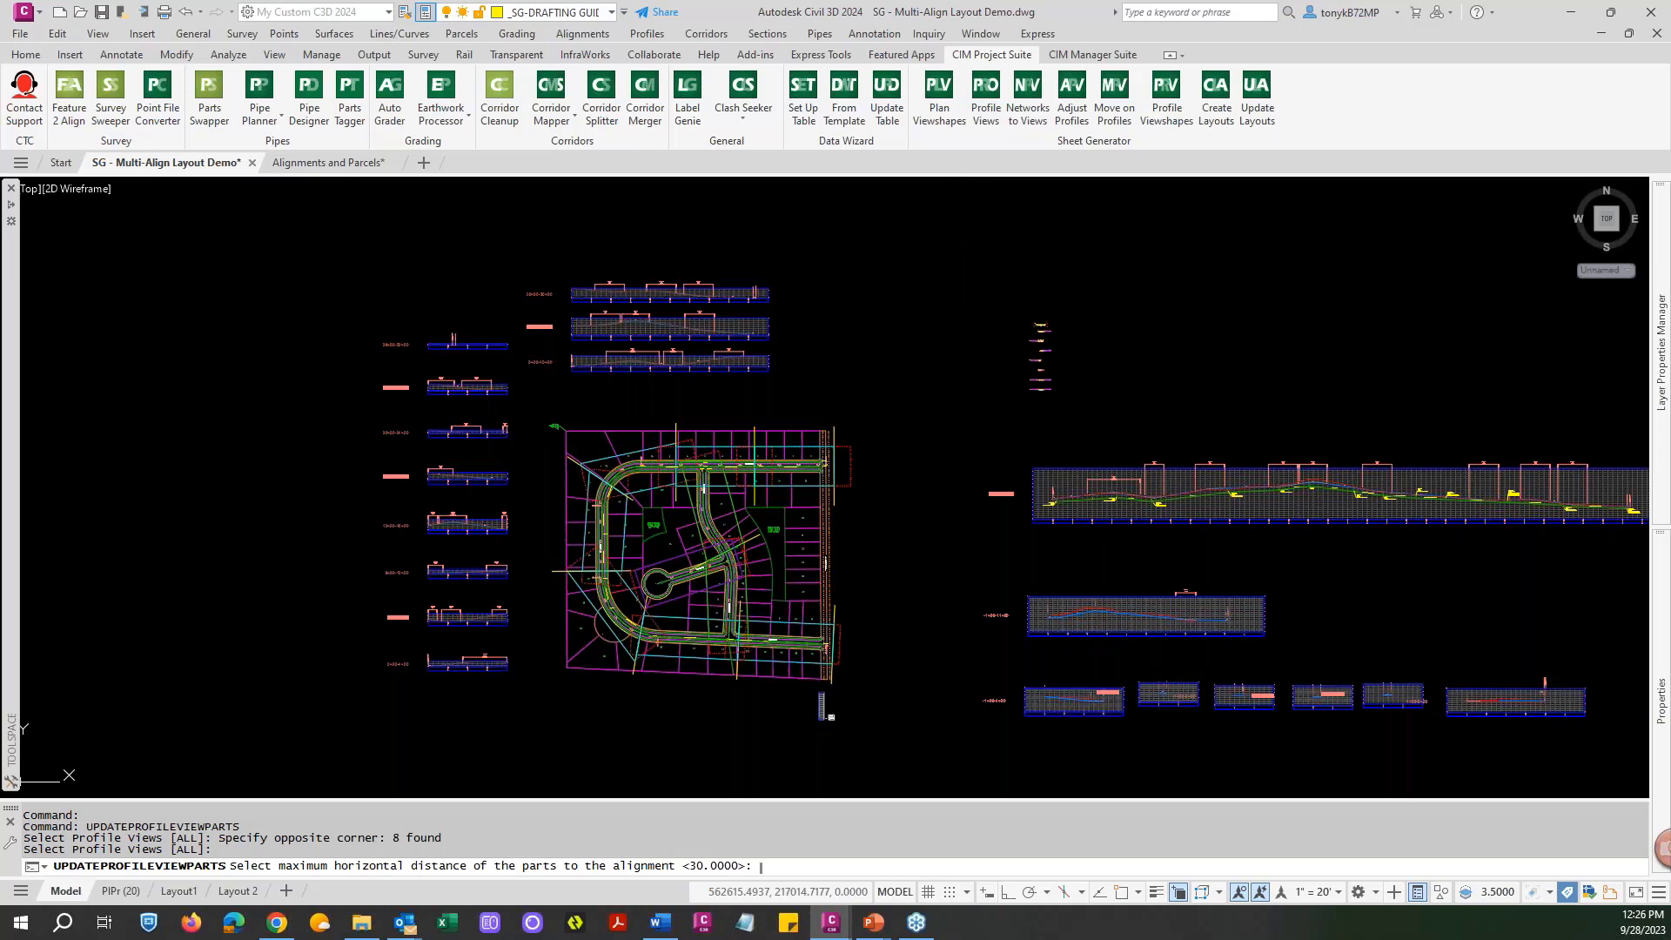
key("Return")
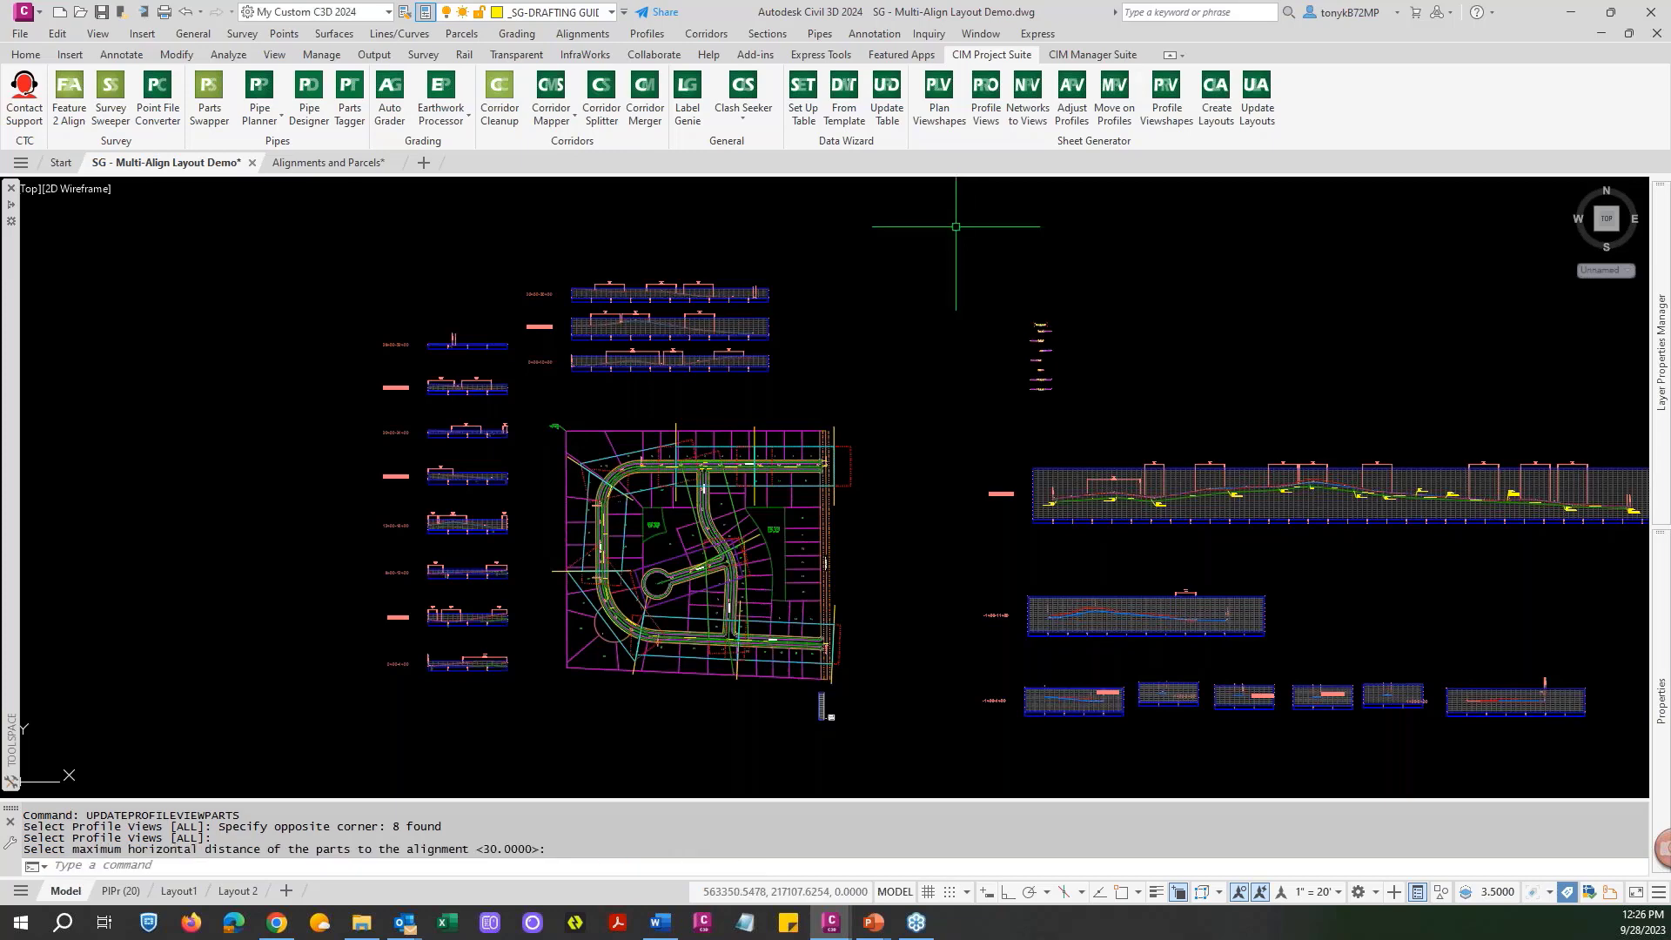
key("Escape")
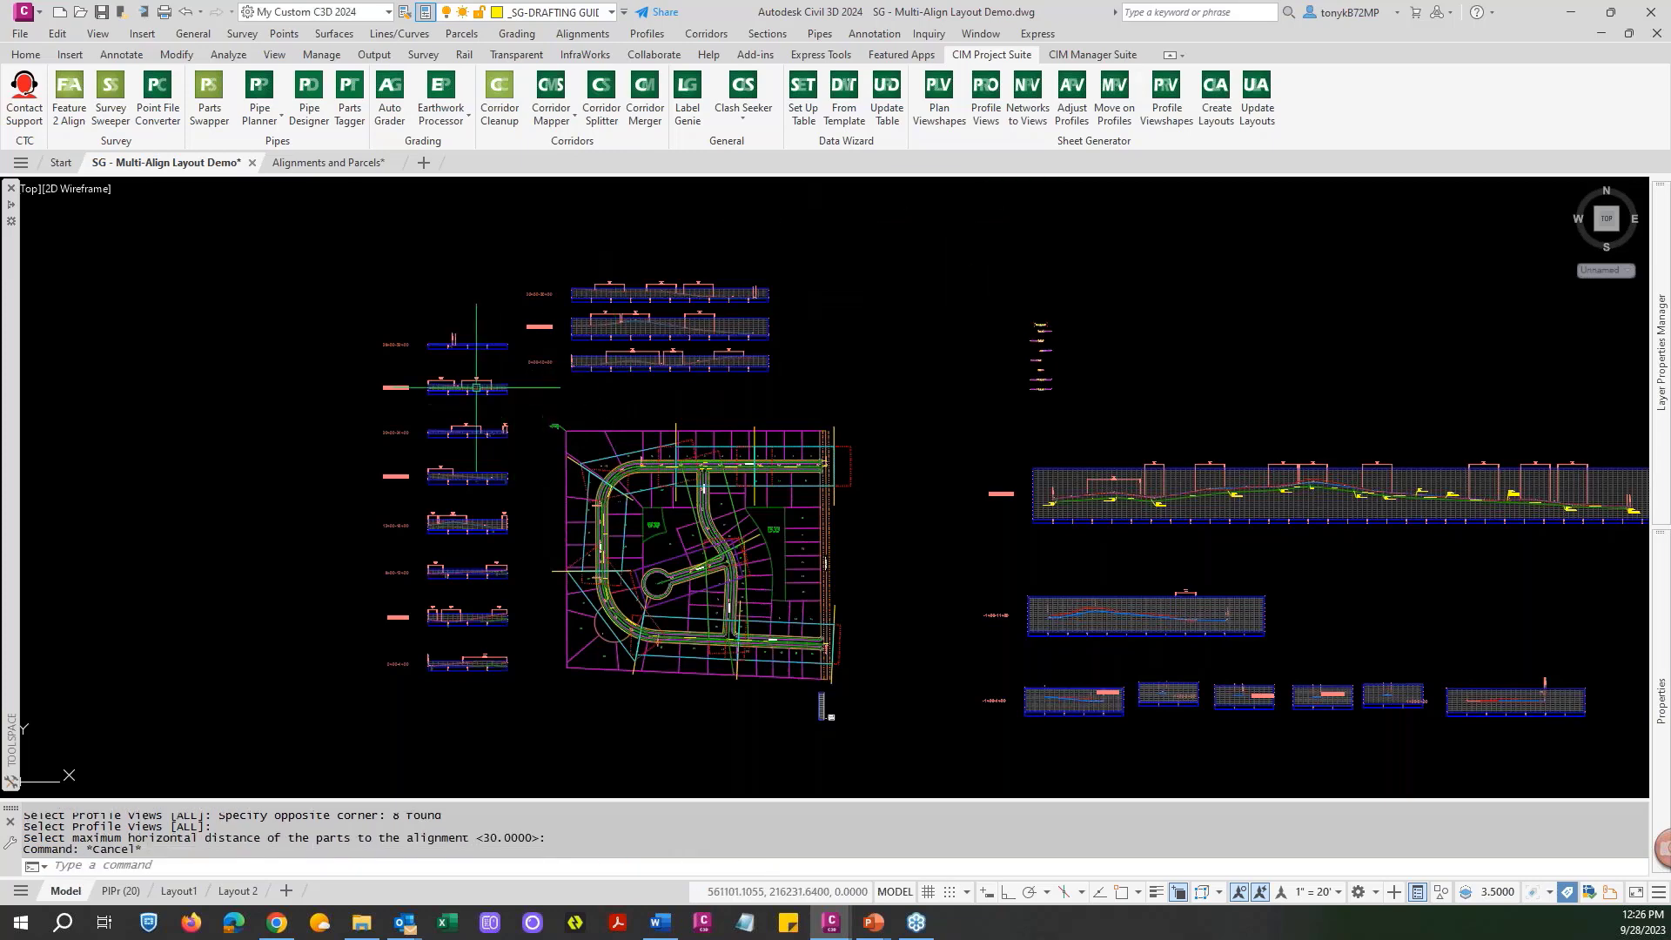
scroll(457, 387, "up", 5)
scroll(457, 388, "down", 5)
key("Escape")
scroll(507, 504, "down", 3)
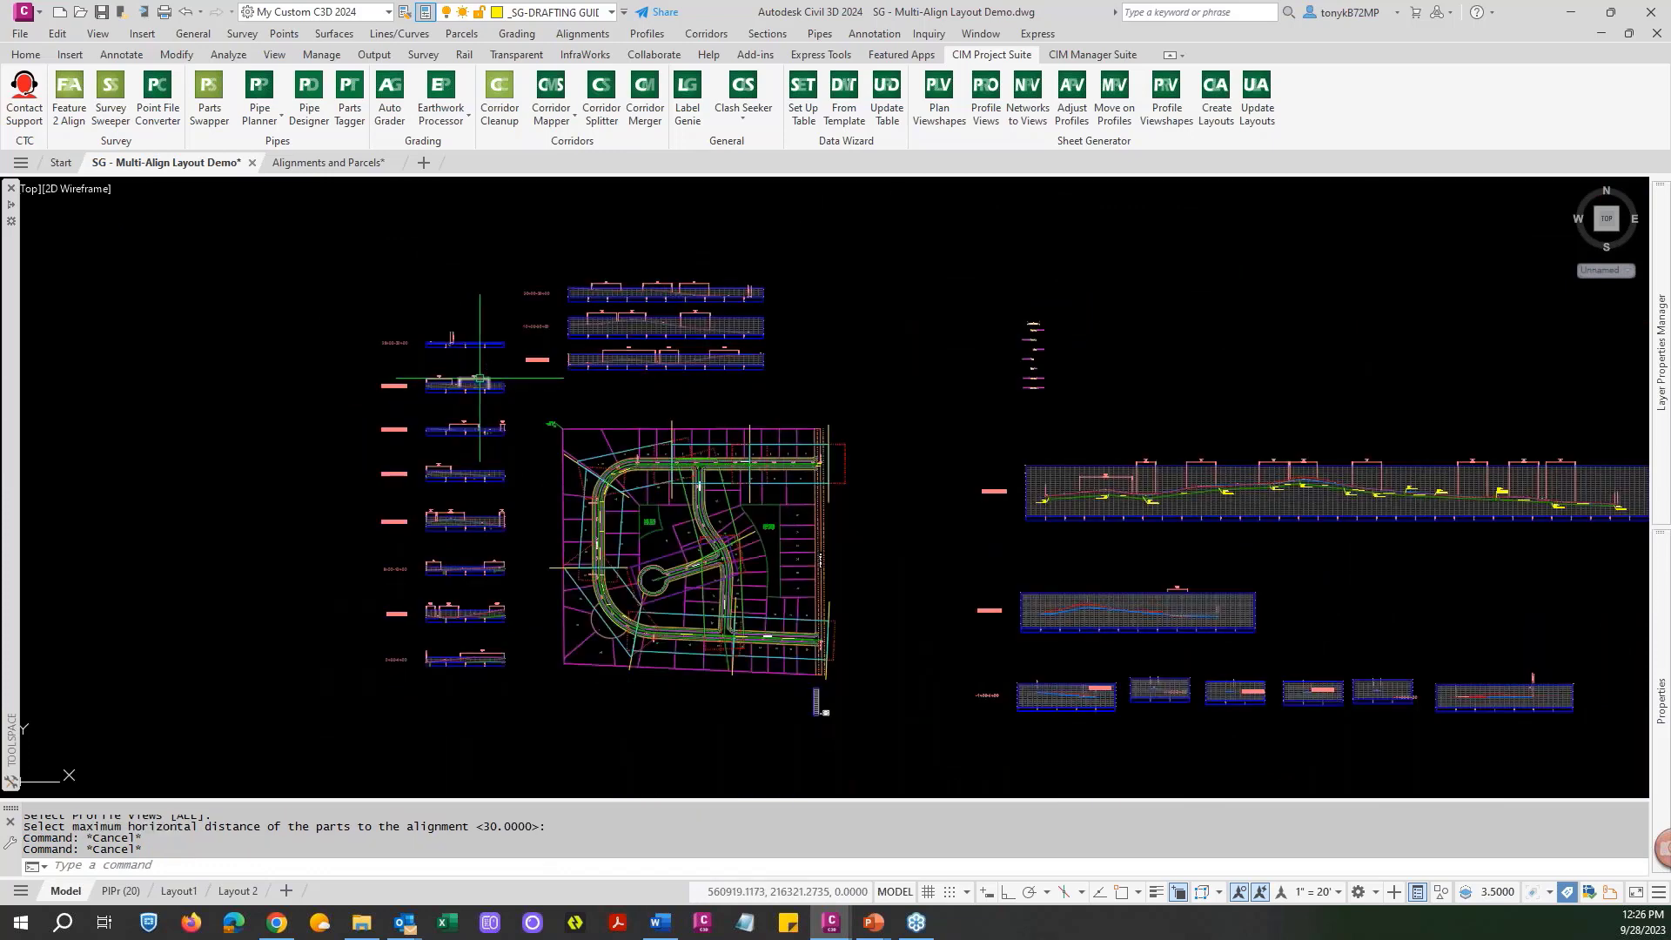
Adjust the new column of profile views with a profile view height of 70, continuing despite views unmatched to plan viewshapes.
left_click(1071, 92)
left_click(414, 672)
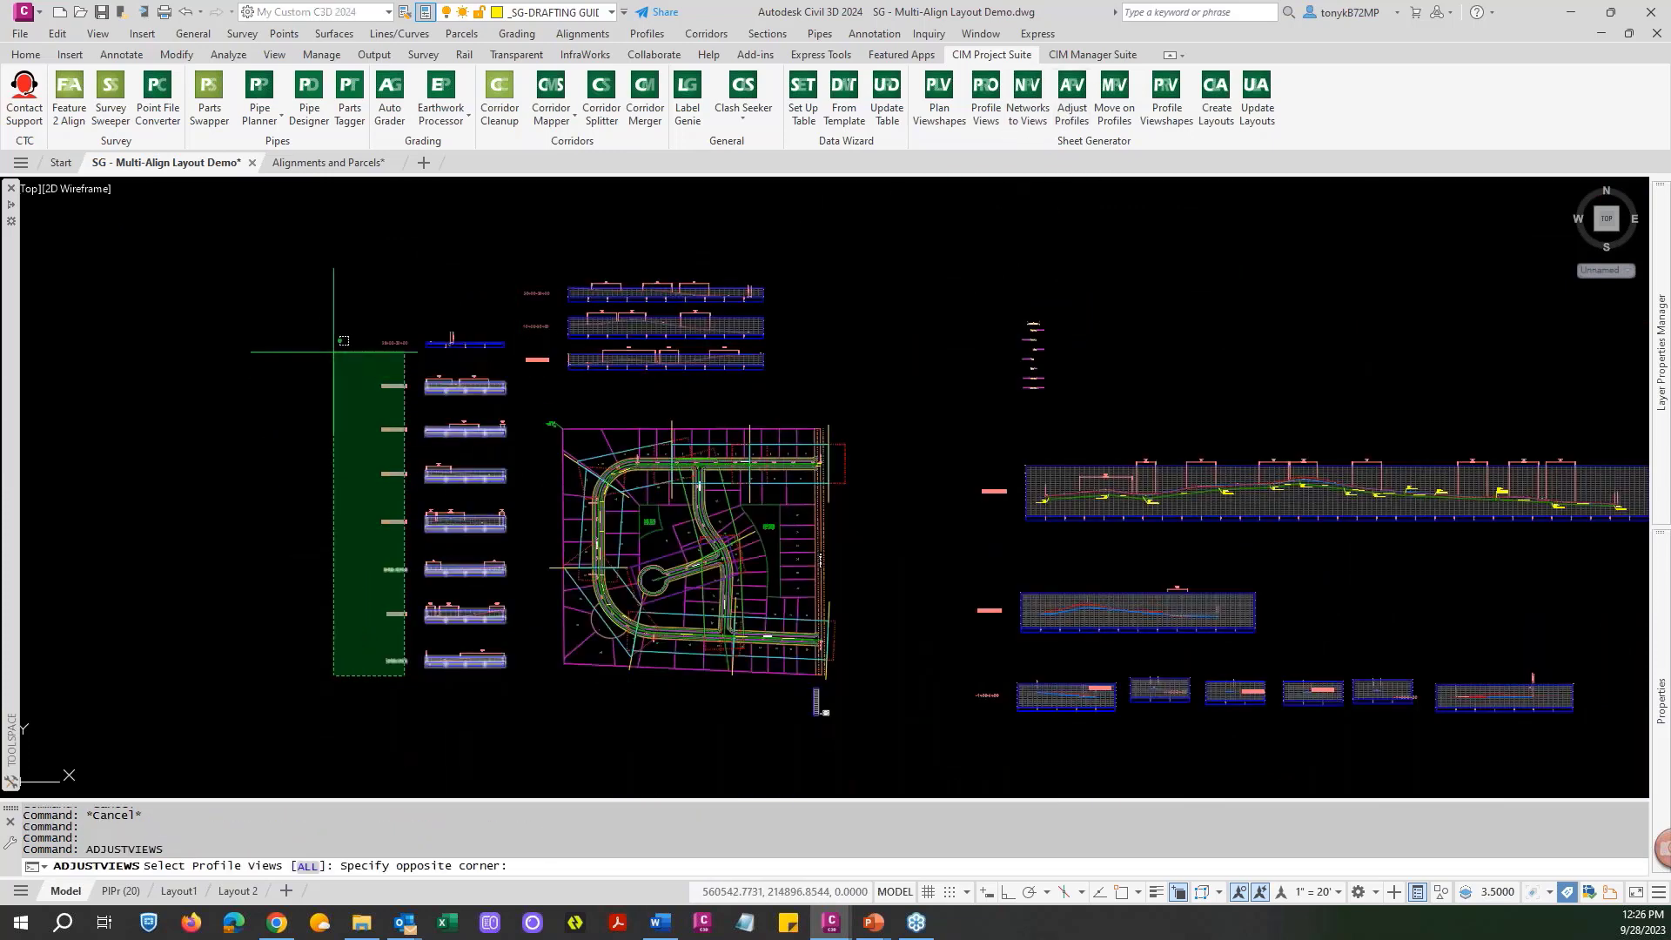
left_click(245, 251)
key("Return")
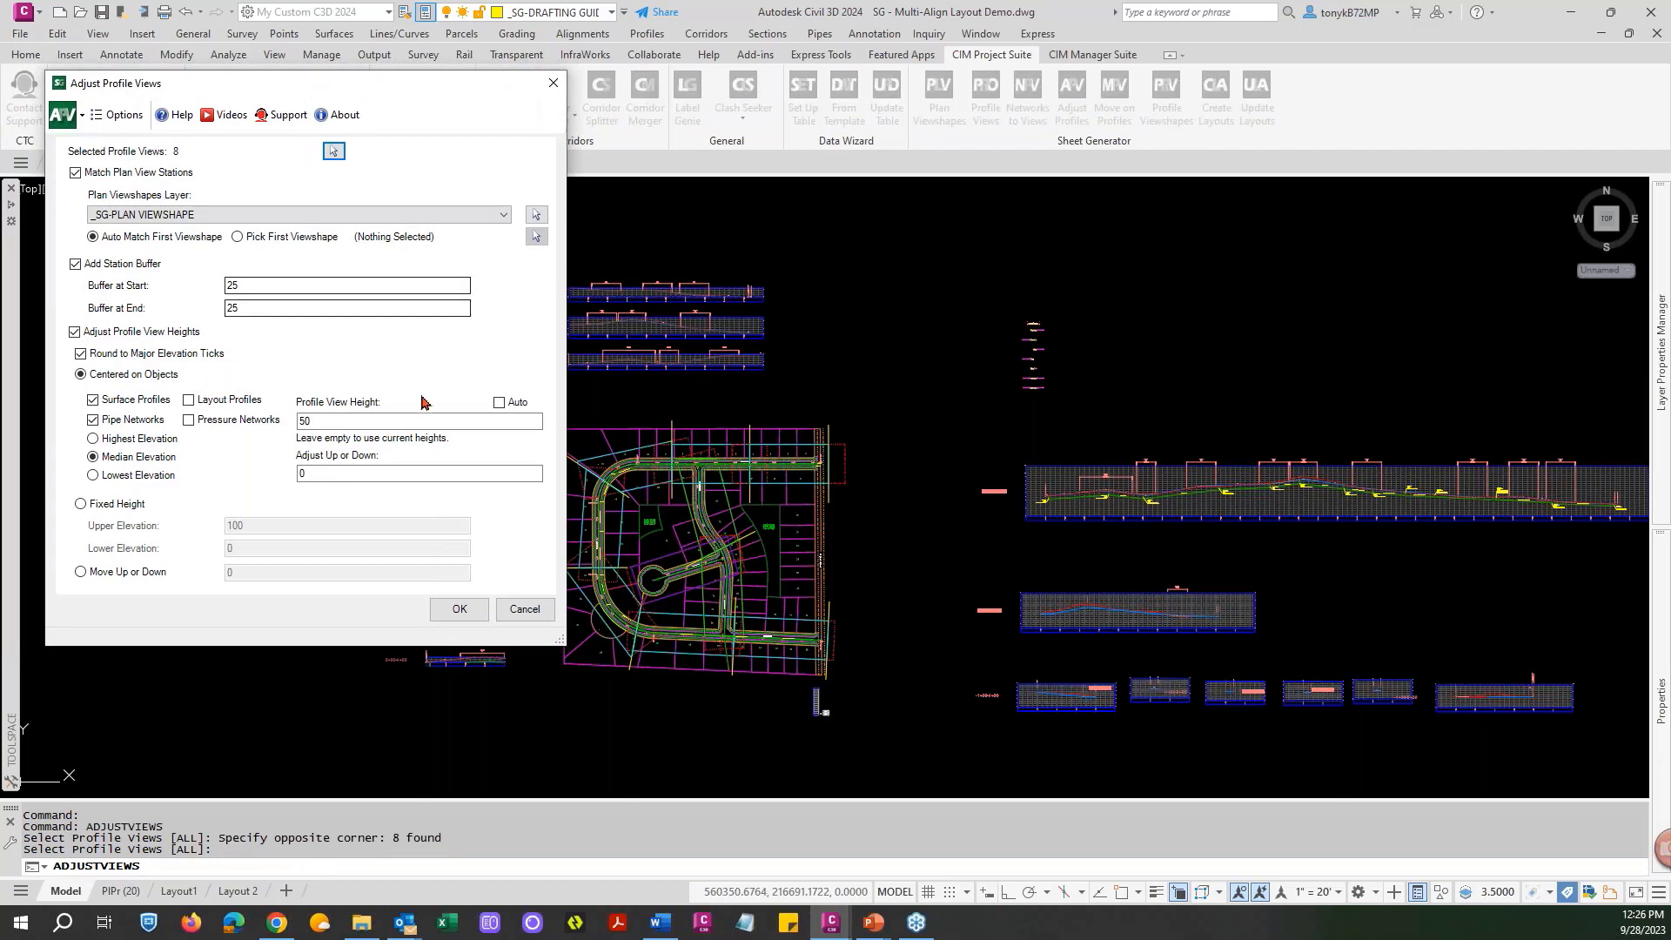
double_click(304, 421)
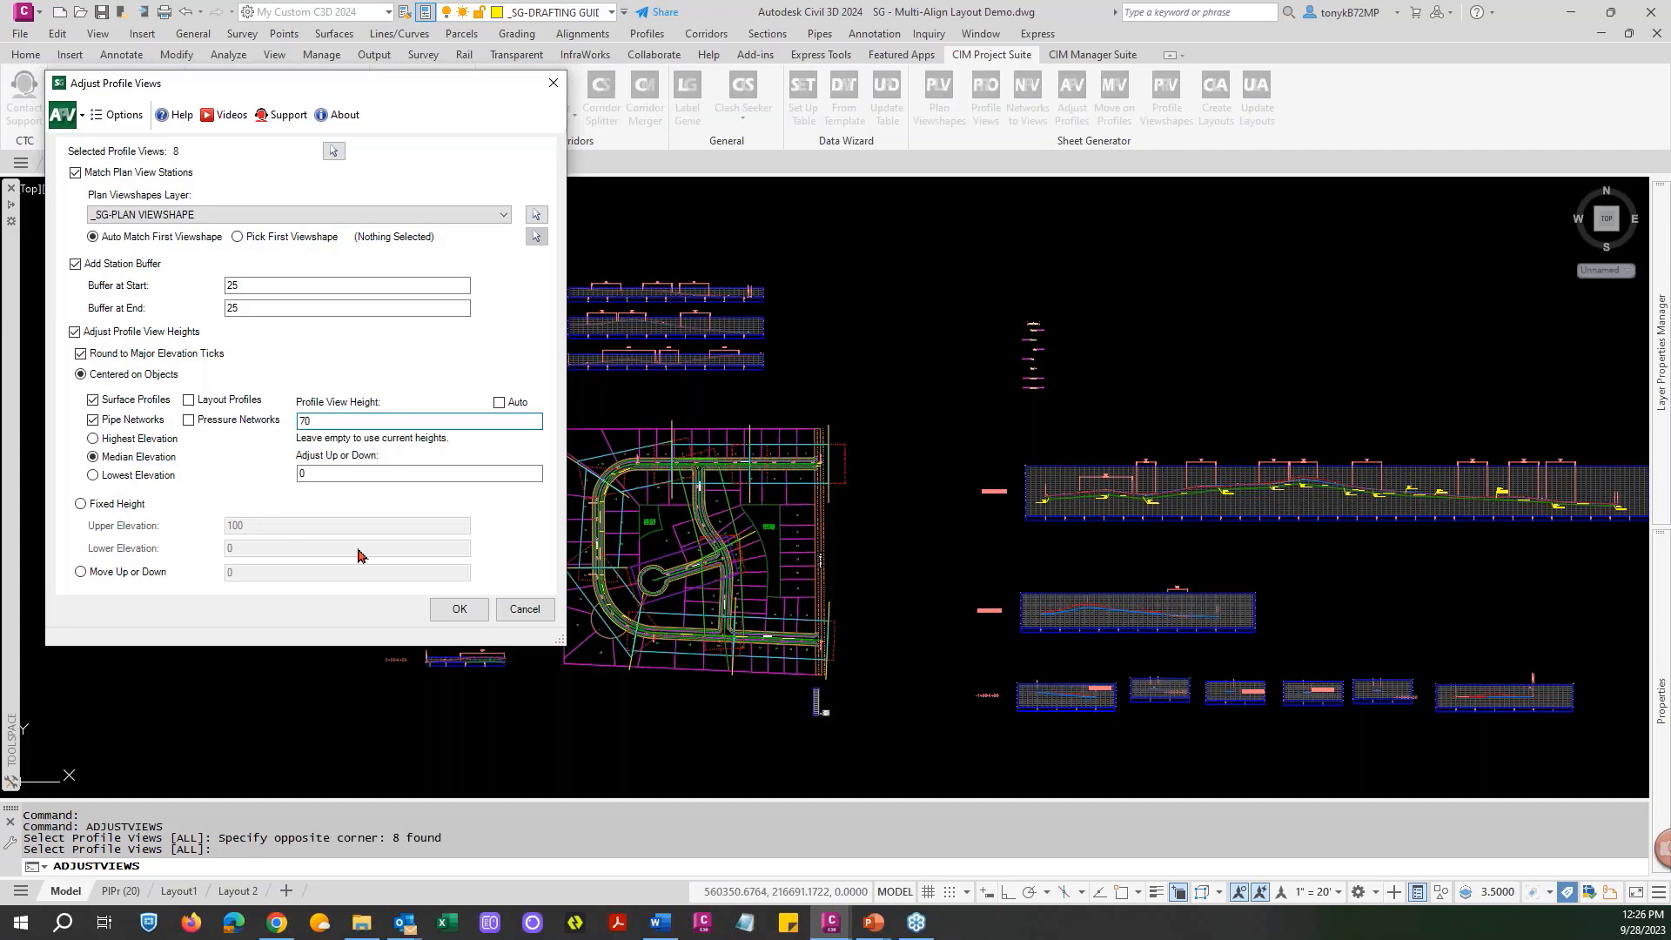
left_click(455, 610)
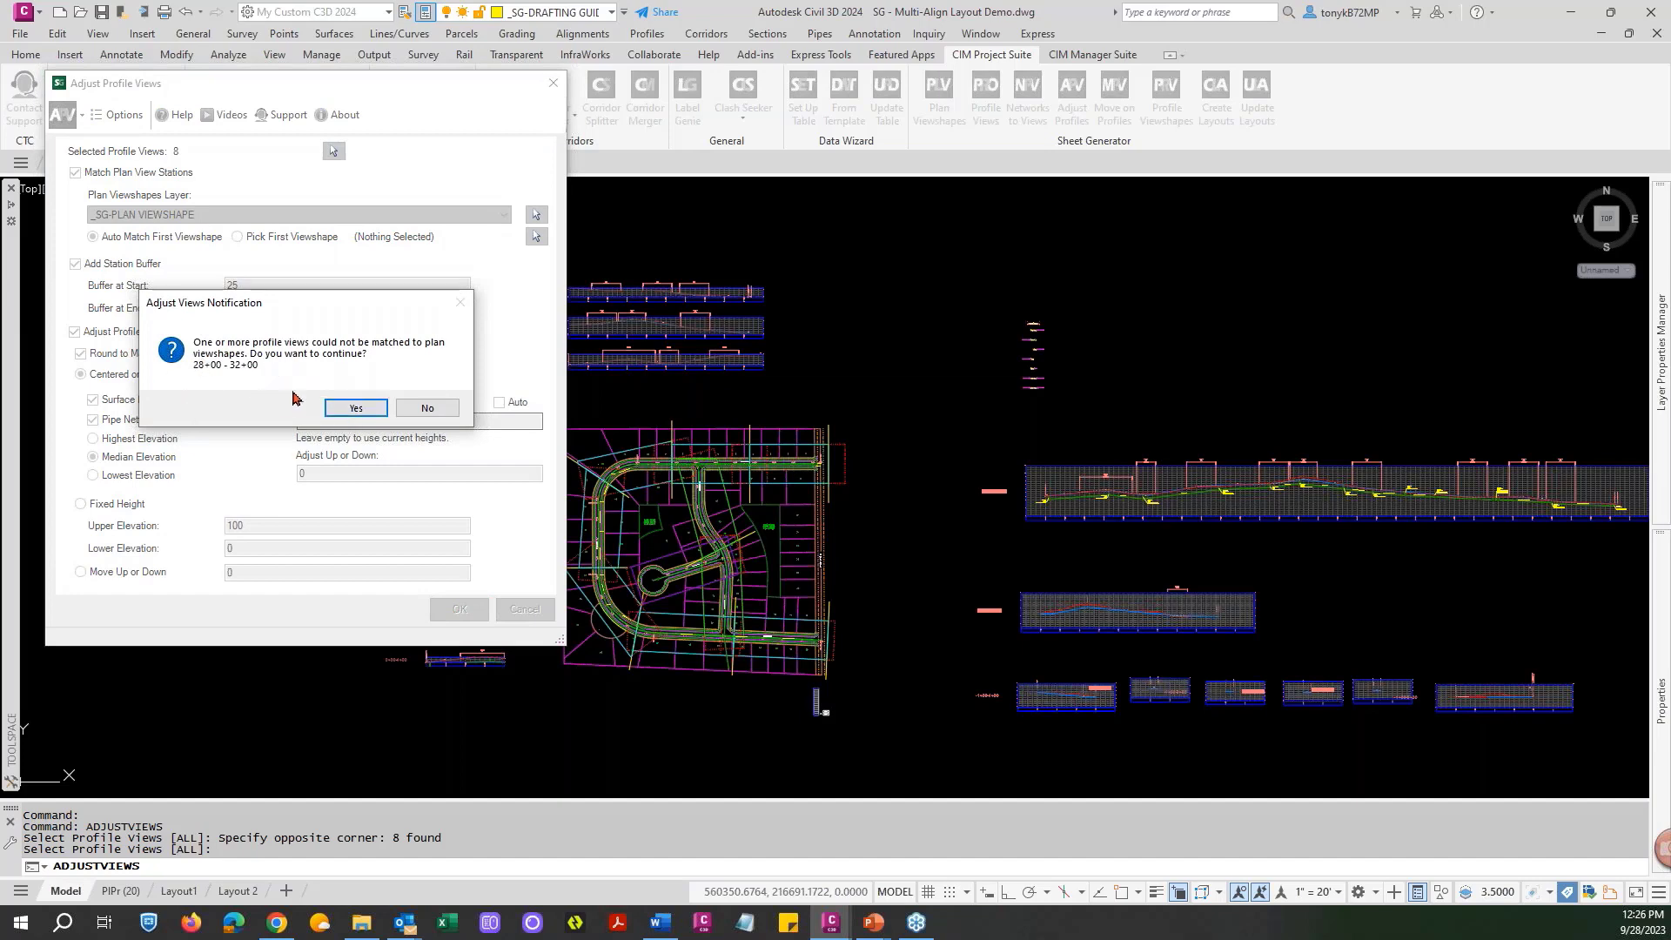
left_click(354, 409)
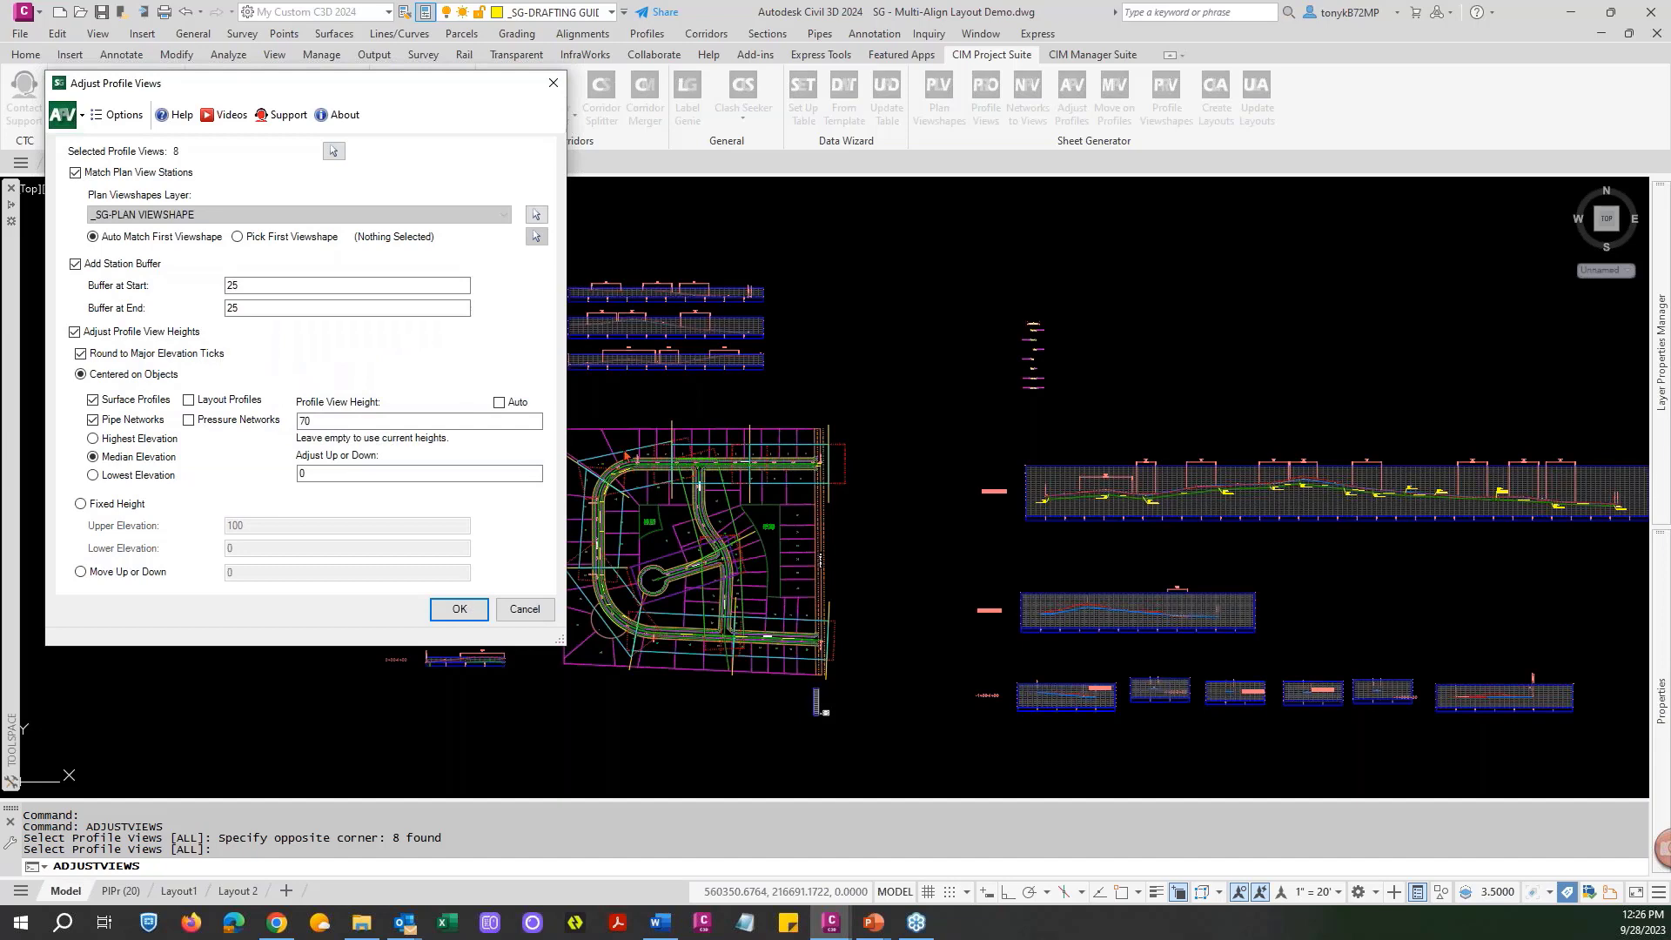
Adjust the new column of profile views to a 70 height centered on the objects' median elevation, and regenerate the drawing.
key("Return")
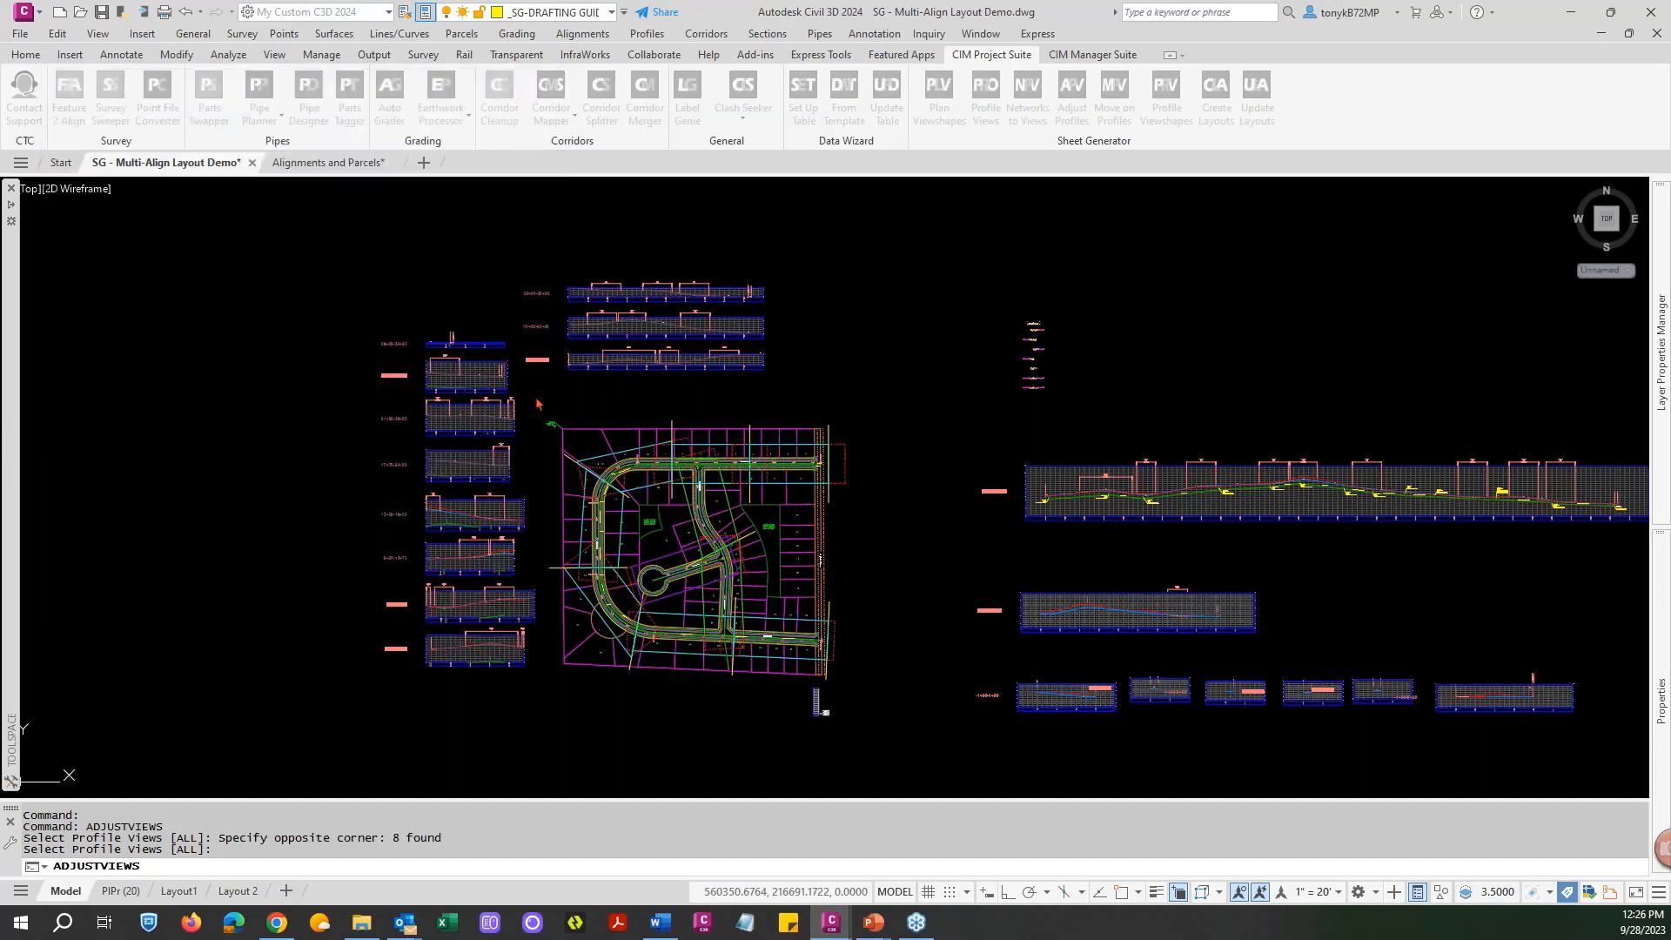
key("Escape")
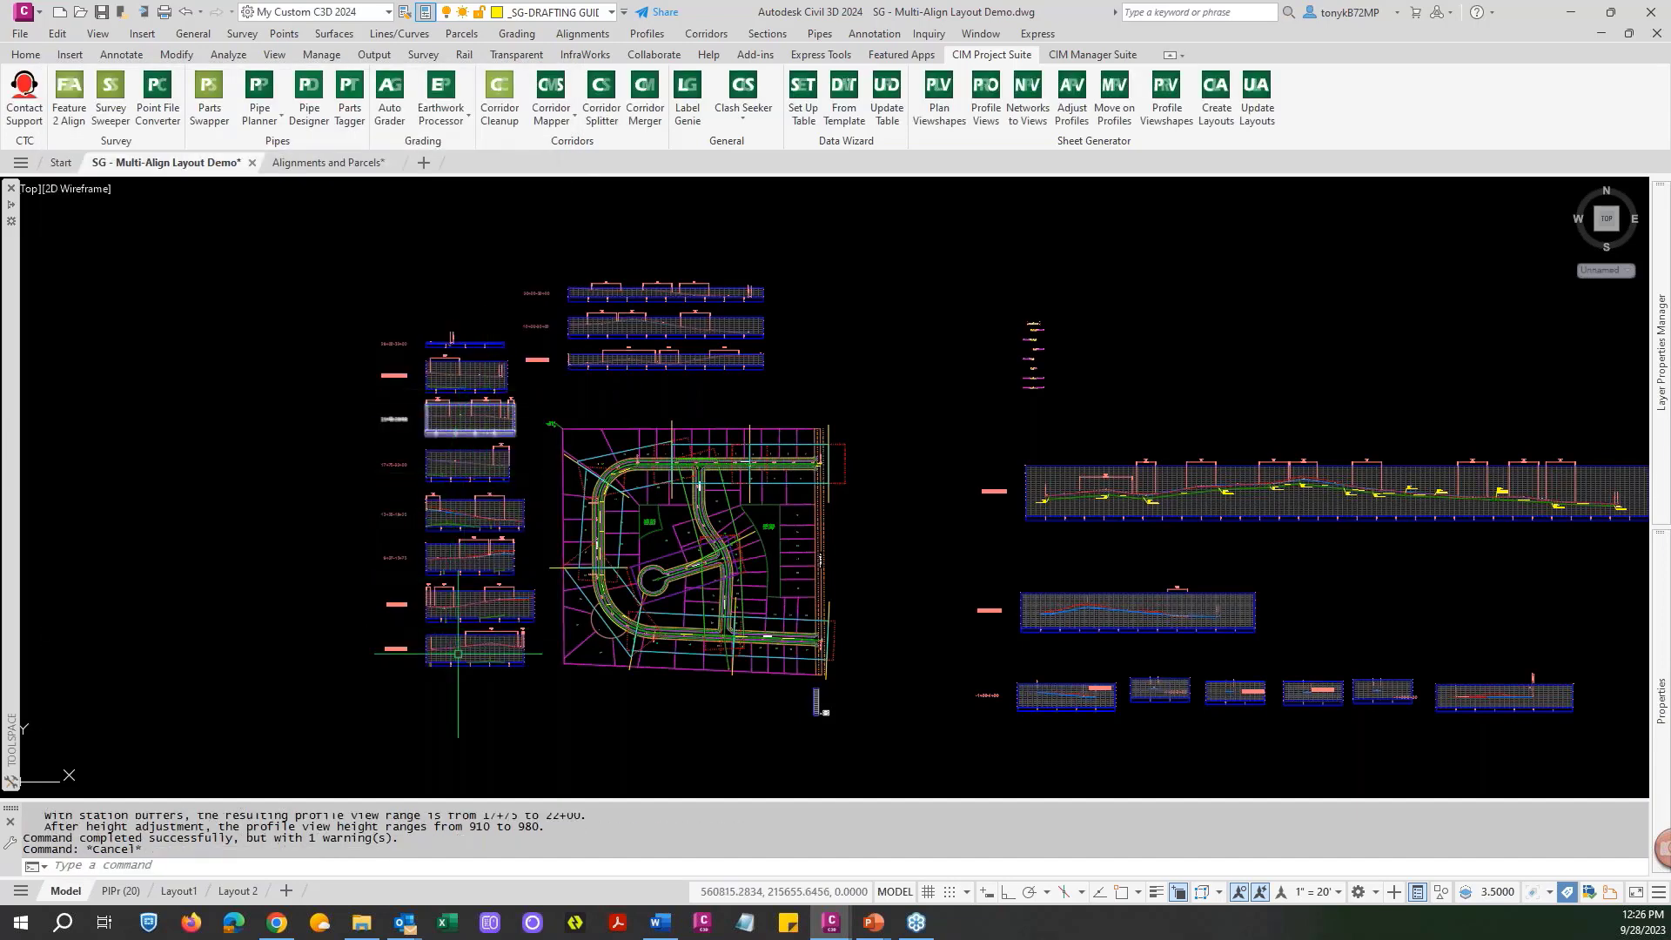
scroll(461, 653, "up", 4)
scroll(471, 624, "down", 3)
key("Escape")
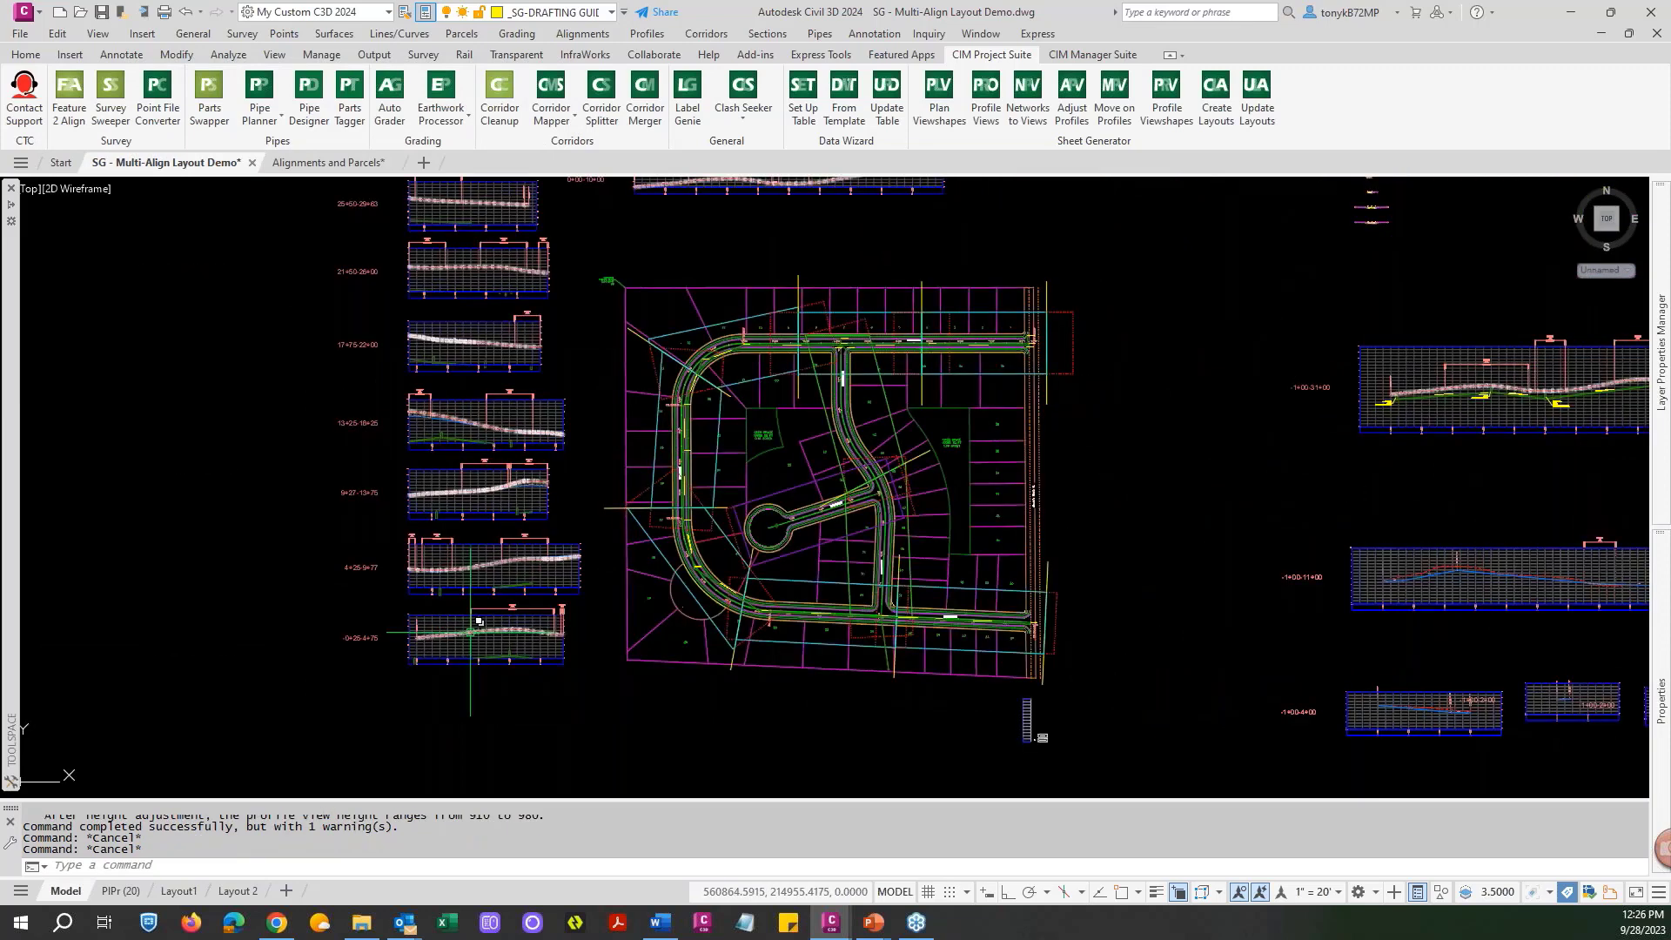
key("Return")
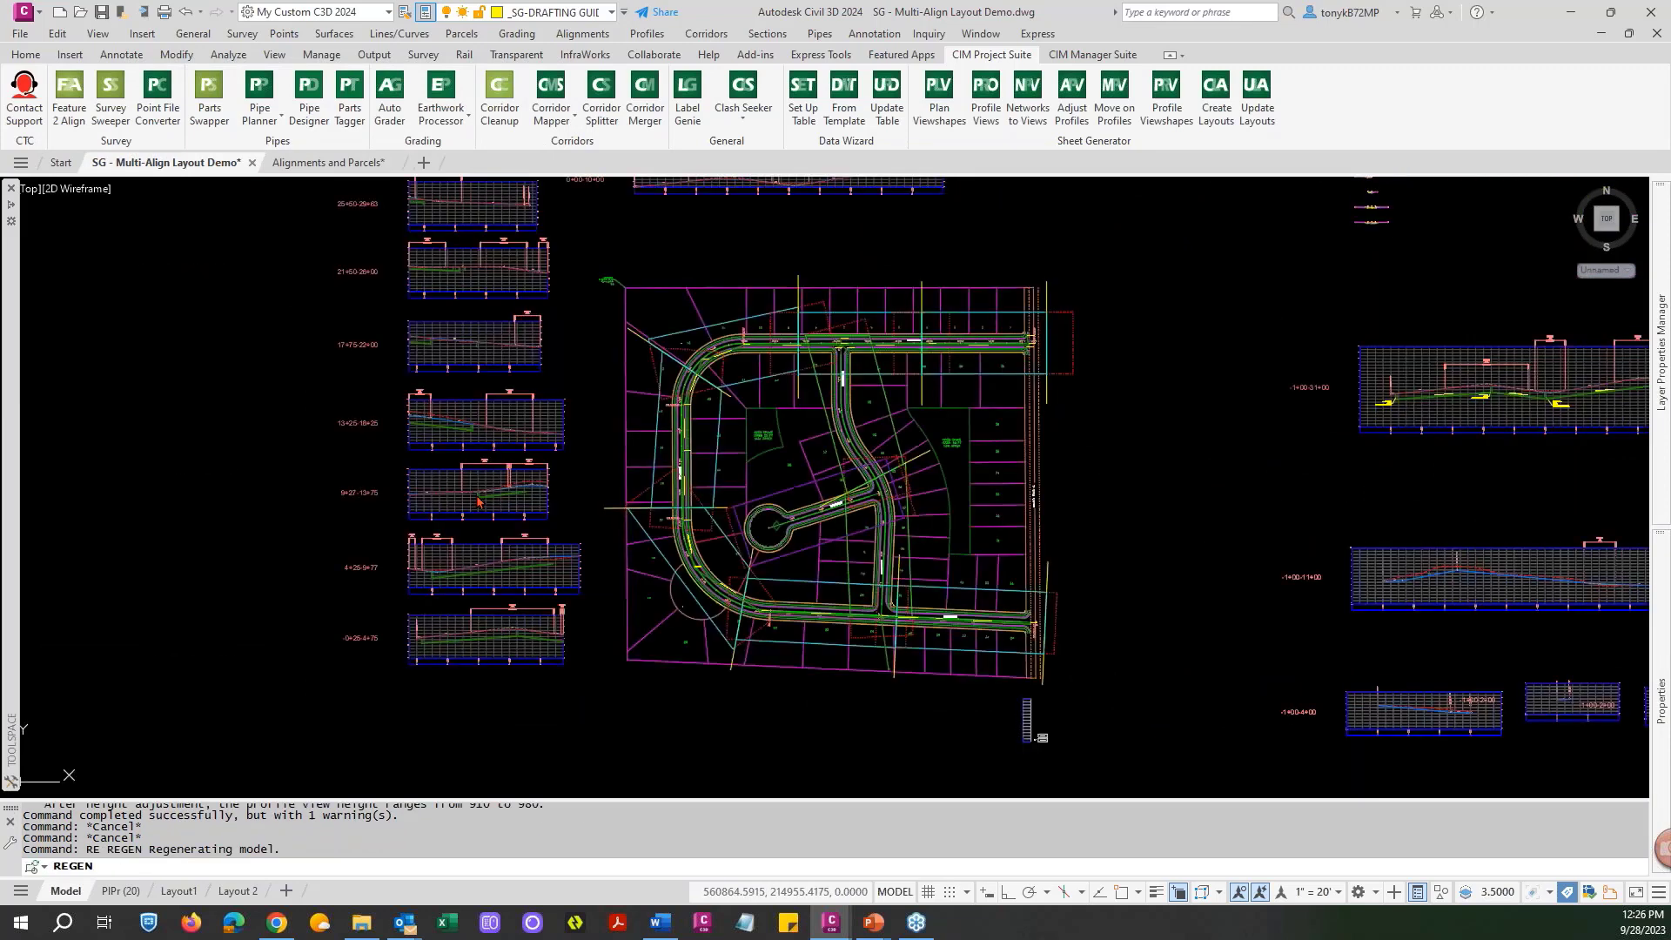
Examine how the pipe network parts appear in the adjusted profile views west of the site plan.
scroll(432, 575, "up", 4)
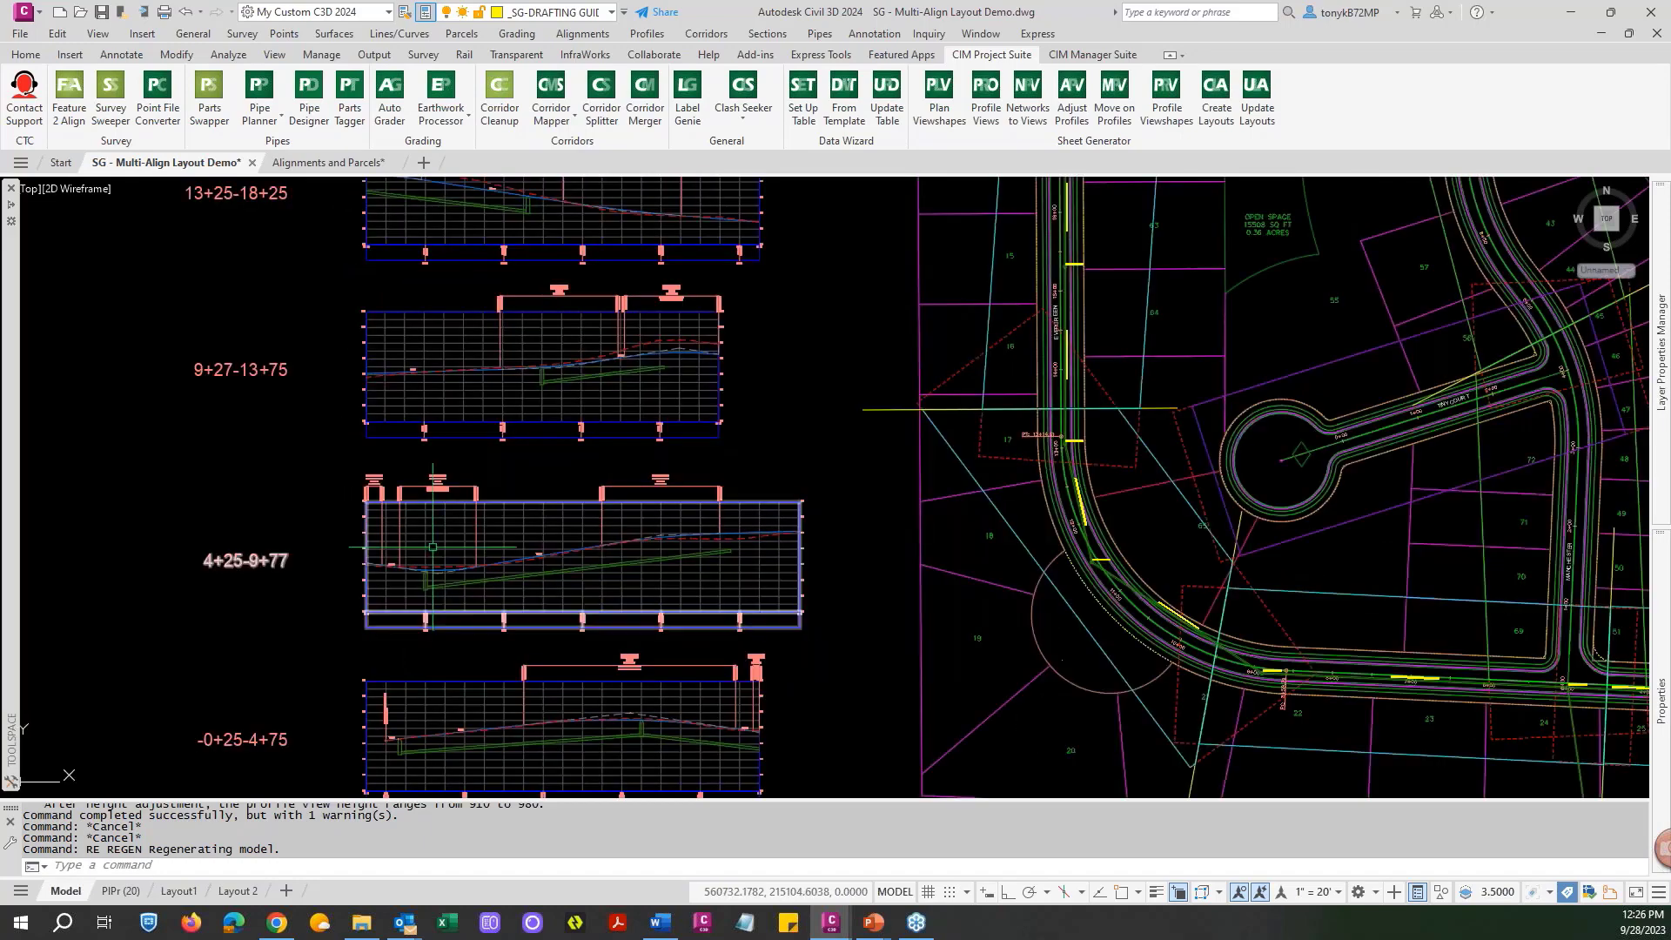
scroll(433, 547, "down", 5)
scroll(588, 477, "up", 8)
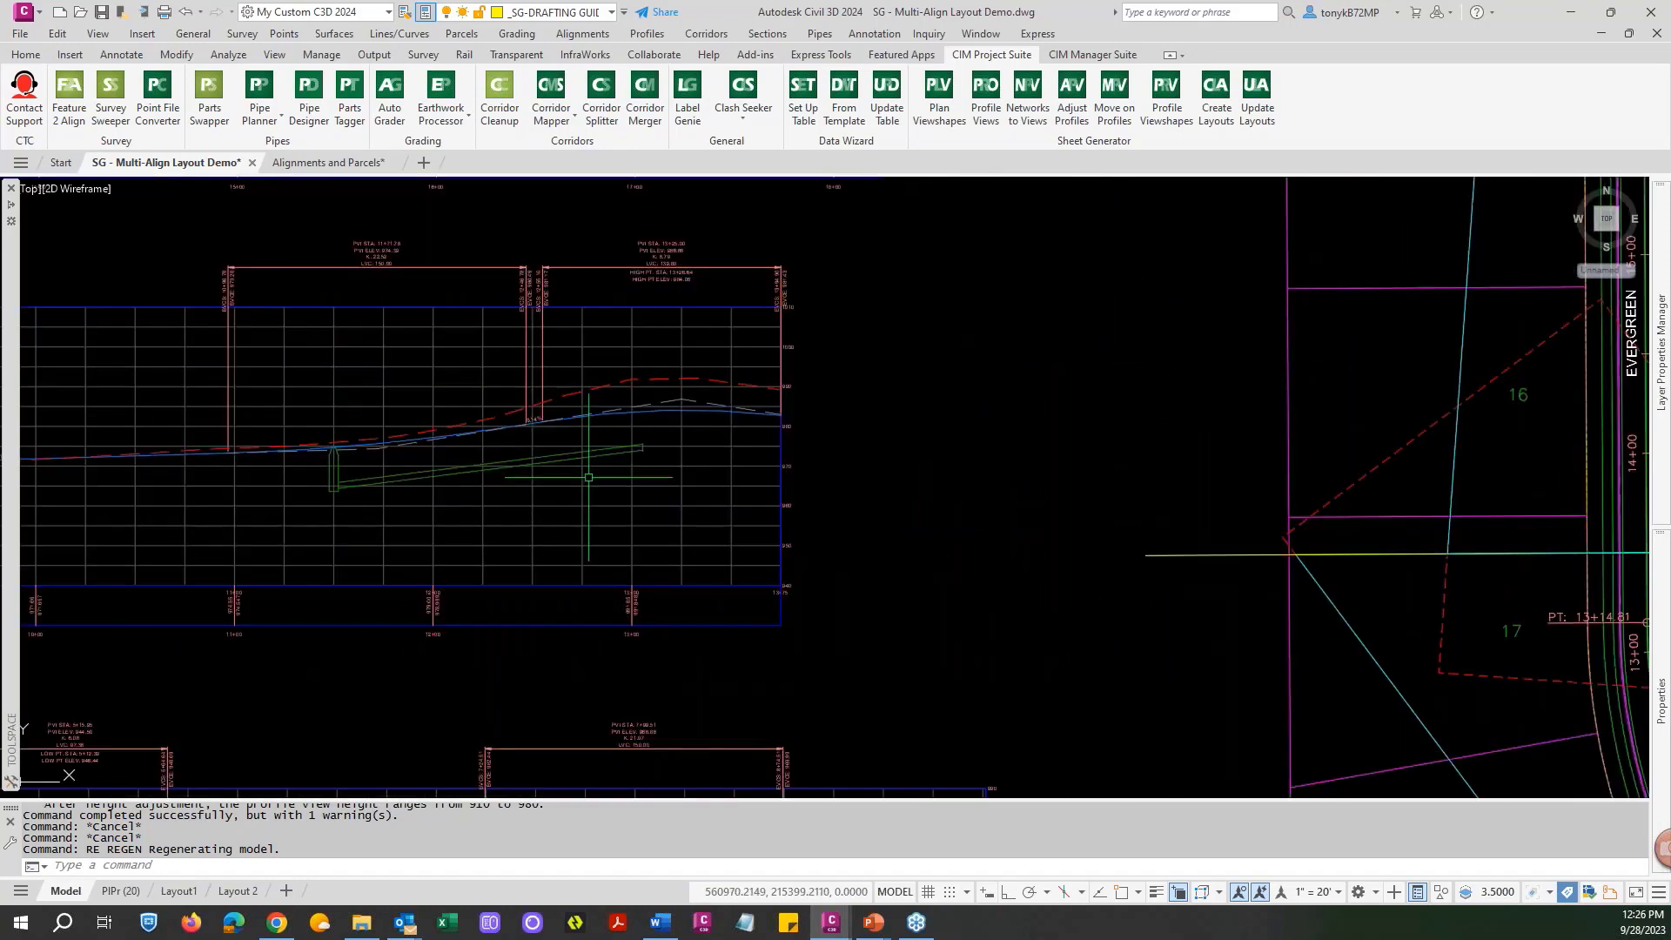
scroll(417, 400, "down", 7)
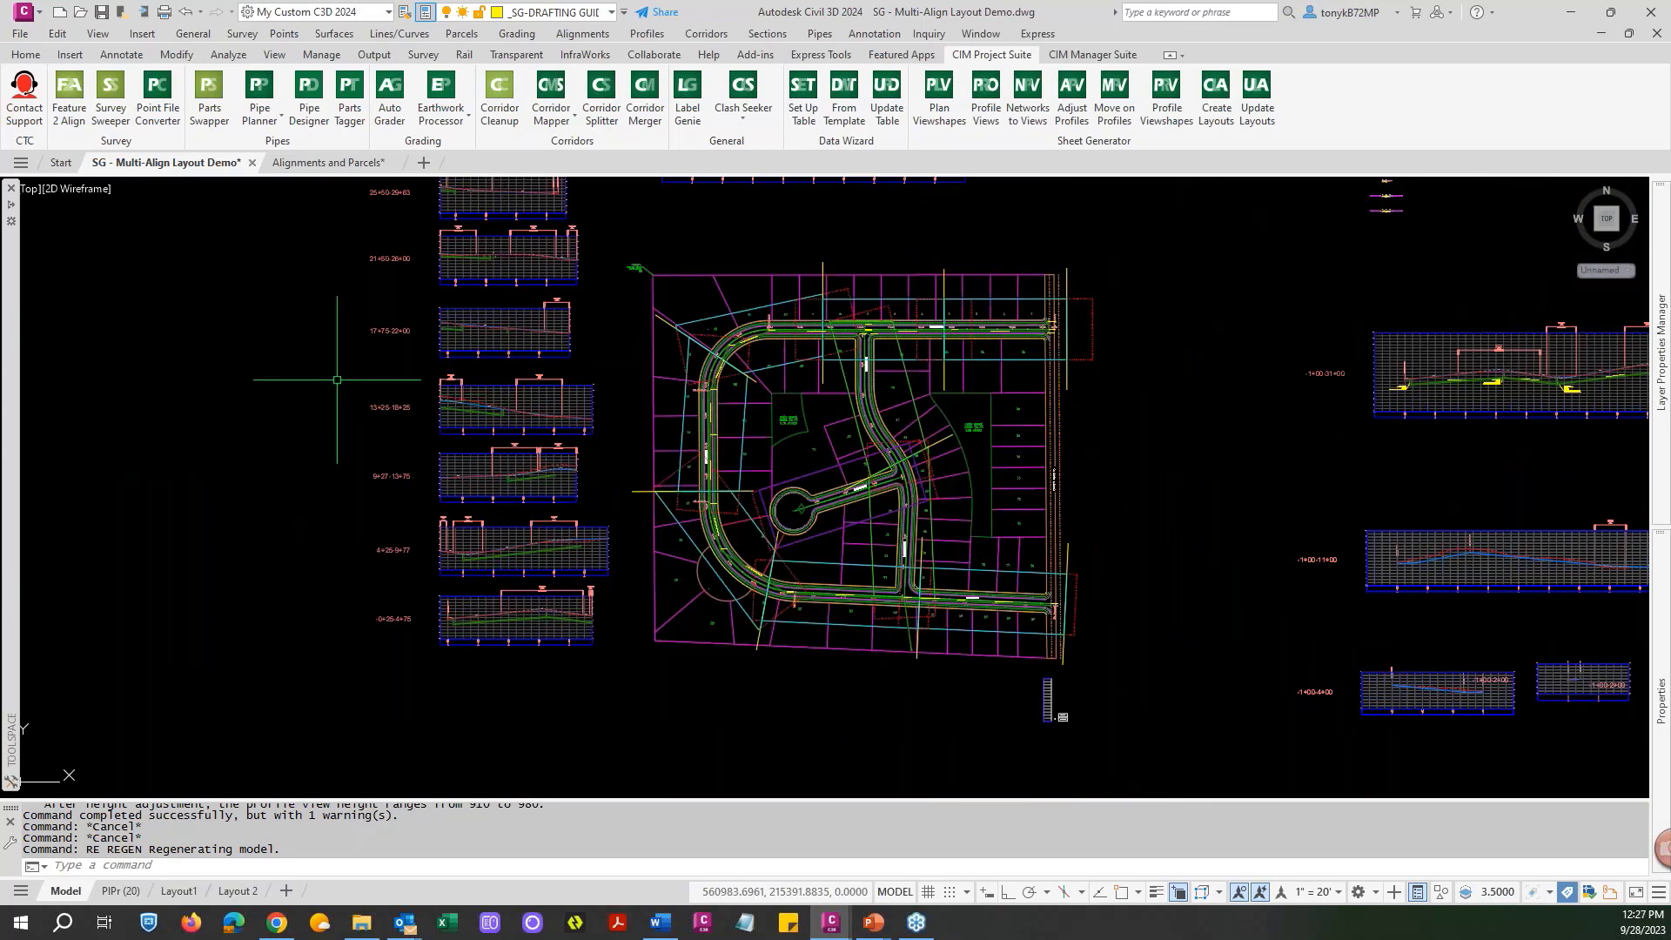
scroll(336, 580, "up", 4)
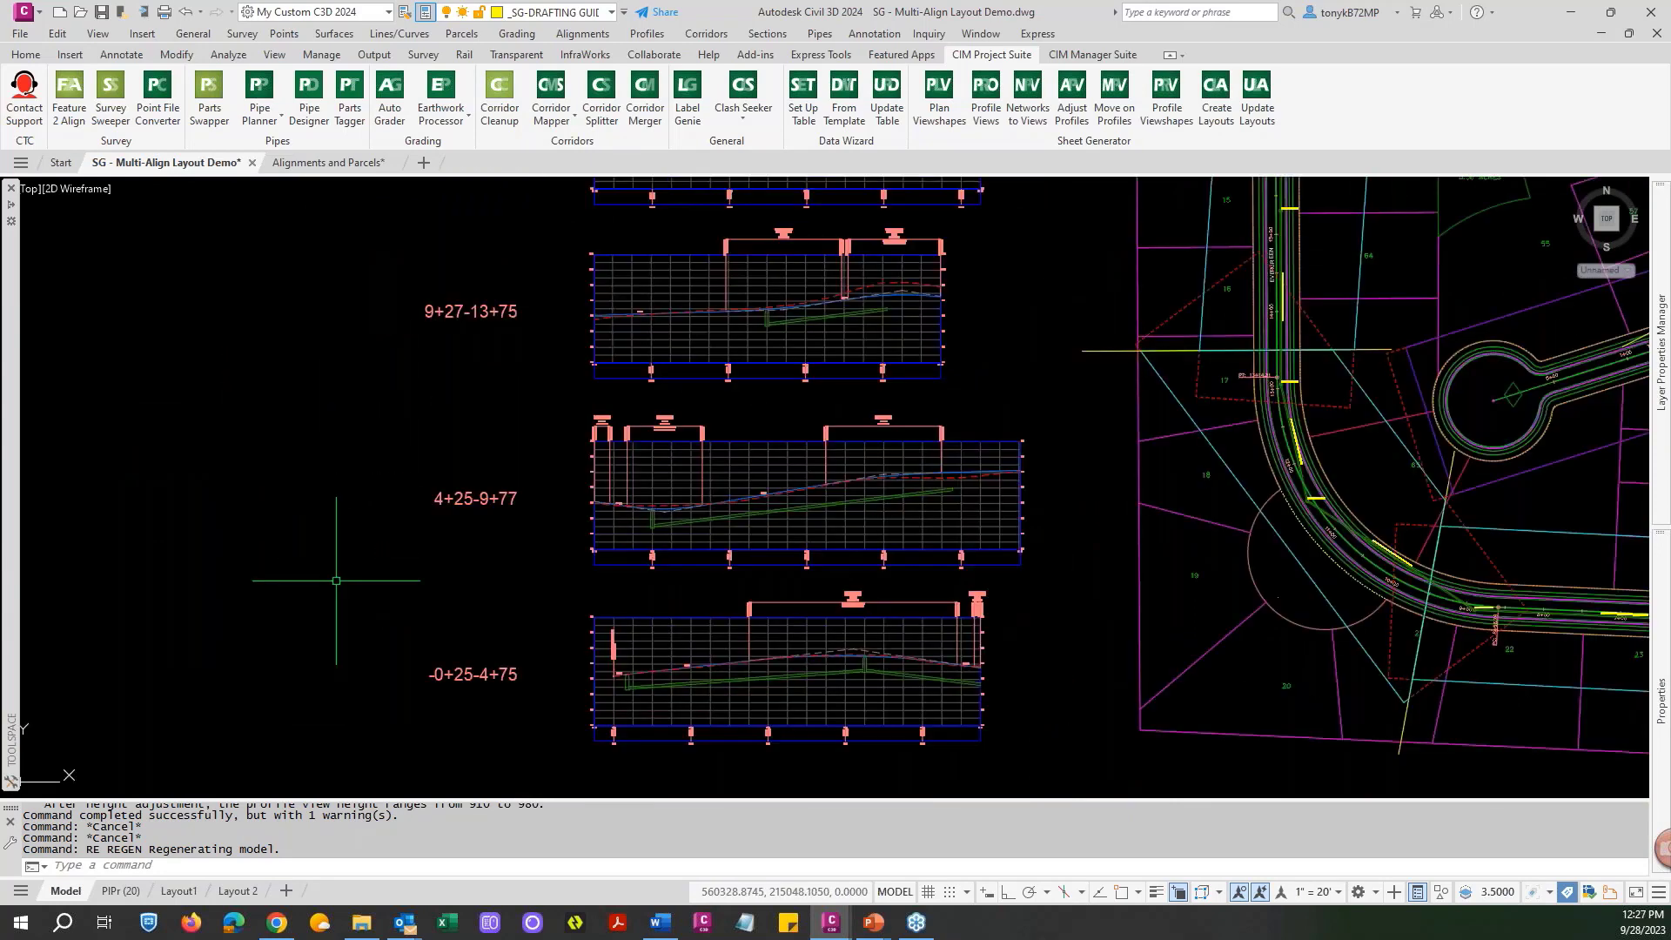
scroll(336, 580, "down", 4)
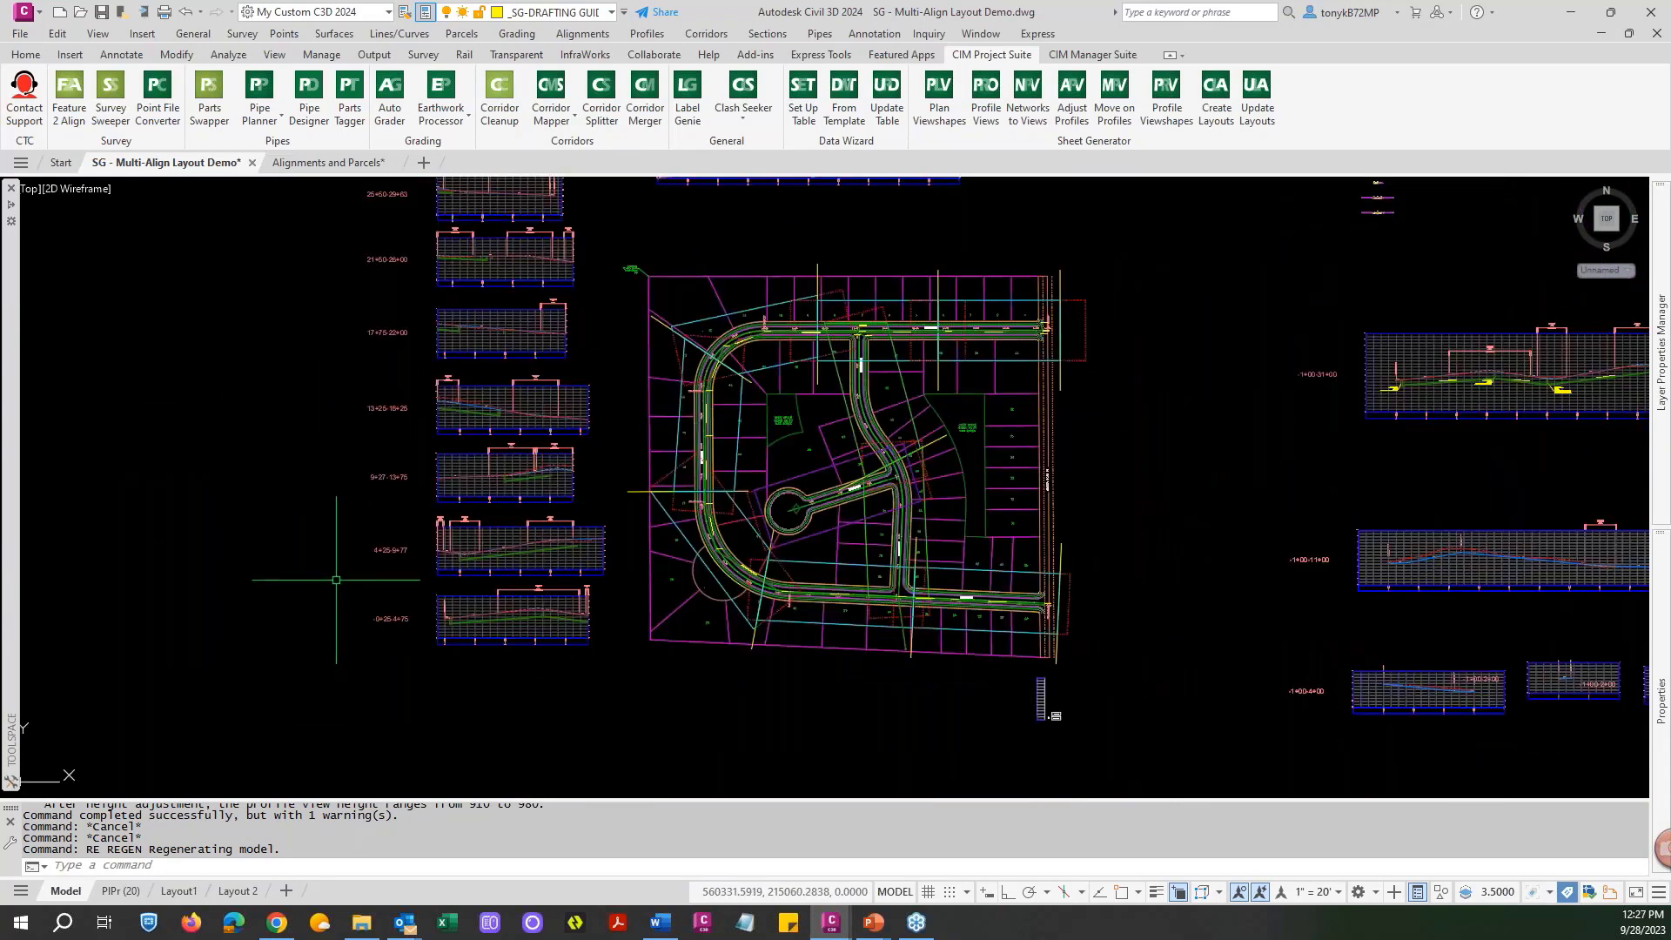
scroll(381, 526, "up", 4)
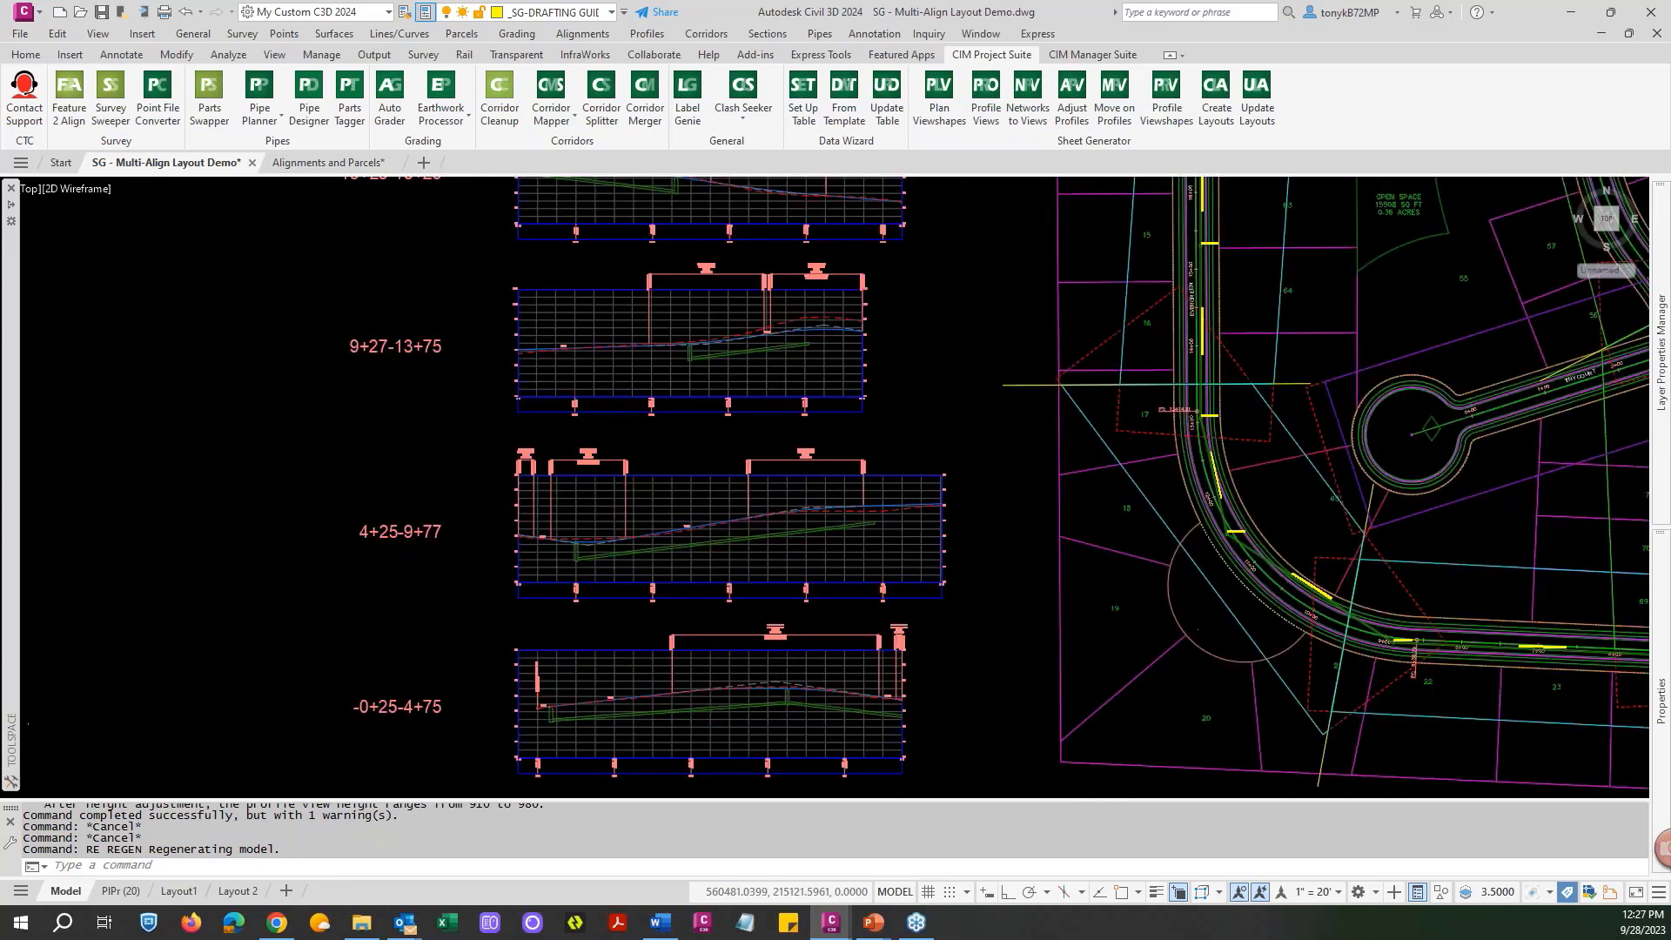
scroll(379, 561, "down", 4)
scroll(378, 560, "down", 2)
Update the pipe network parts in all profile views of the western column, accepting a maximum horizontal distance of 30 from the alignment.
key("Escape")
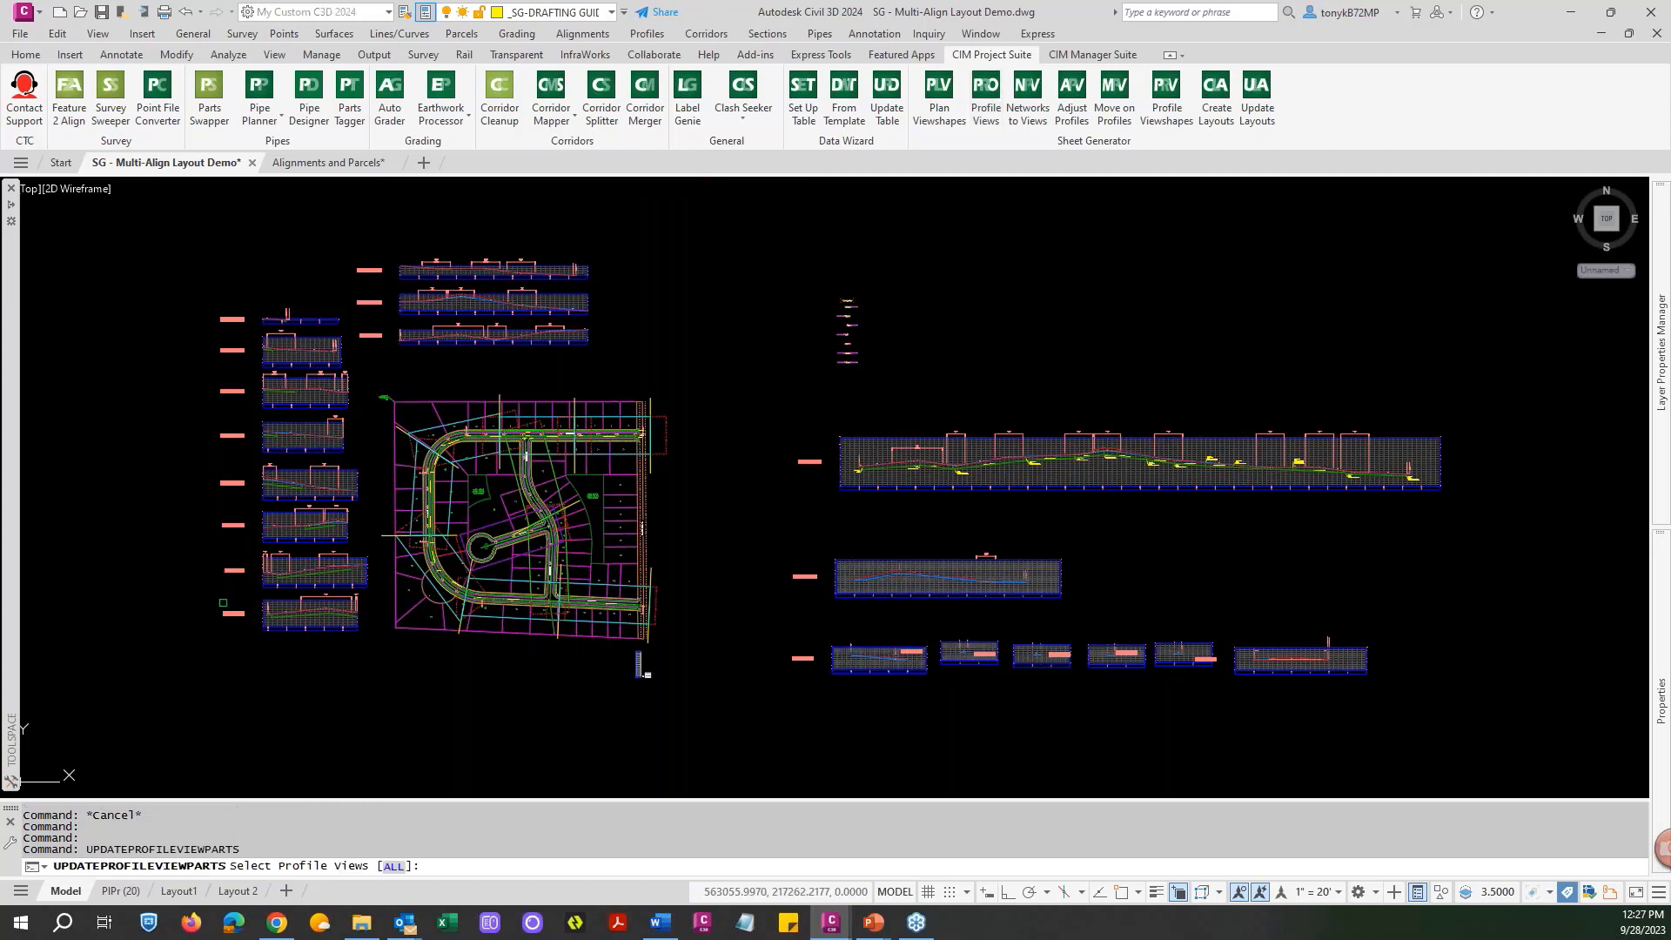
left_click(277, 640)
left_click(107, 222)
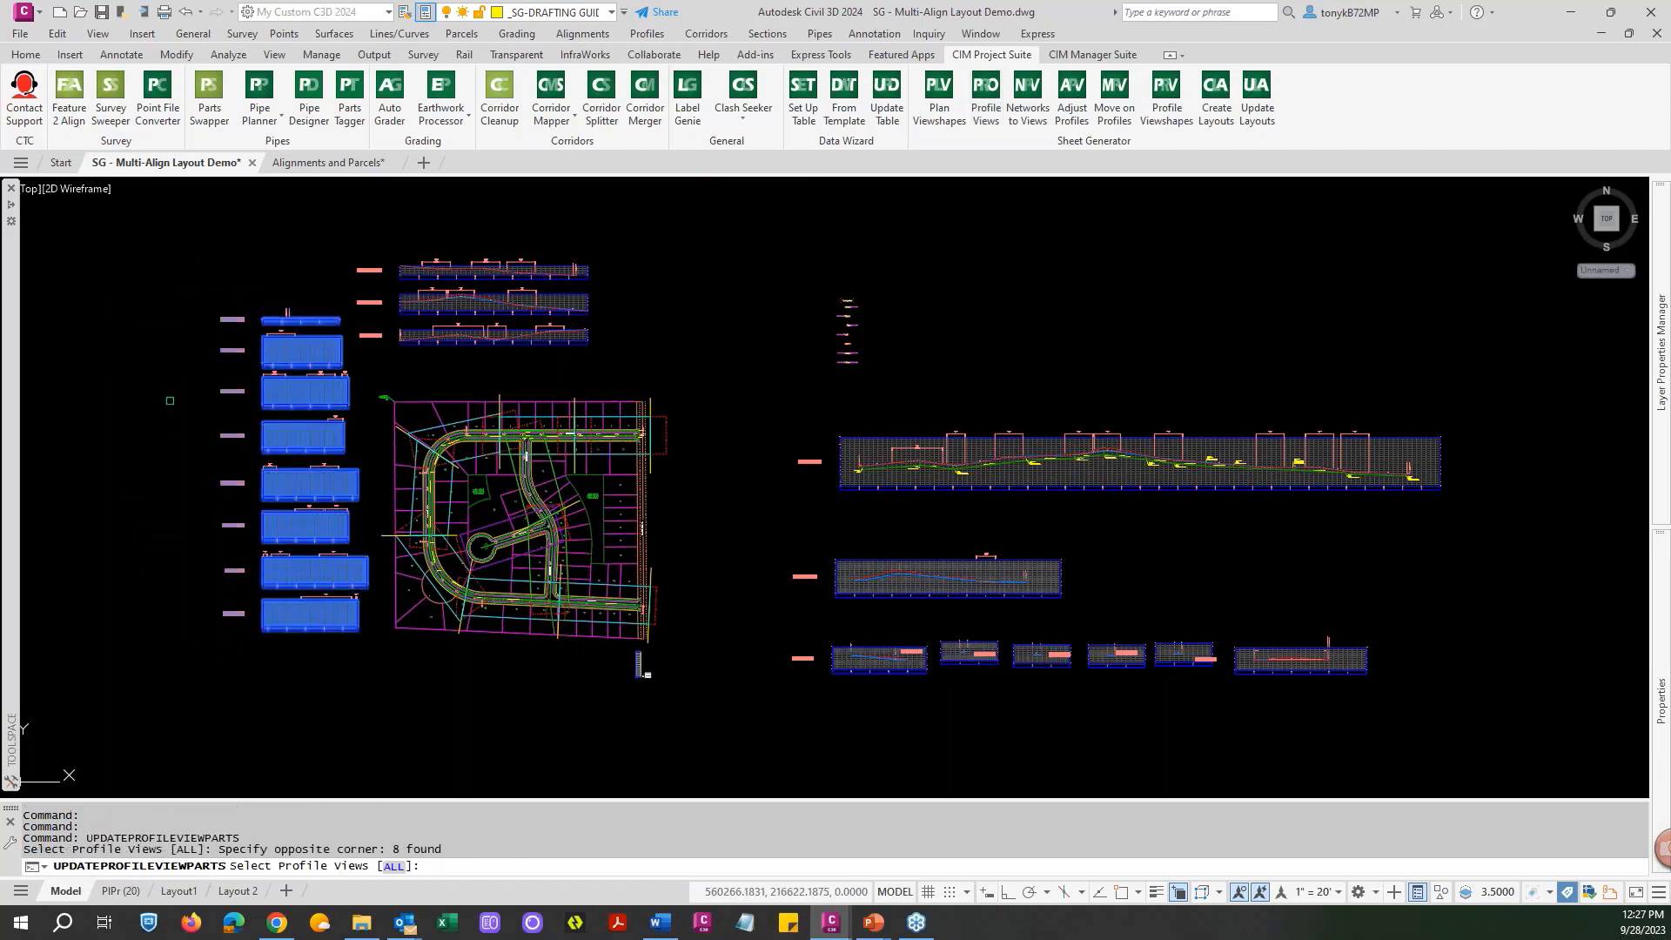
key("Return")
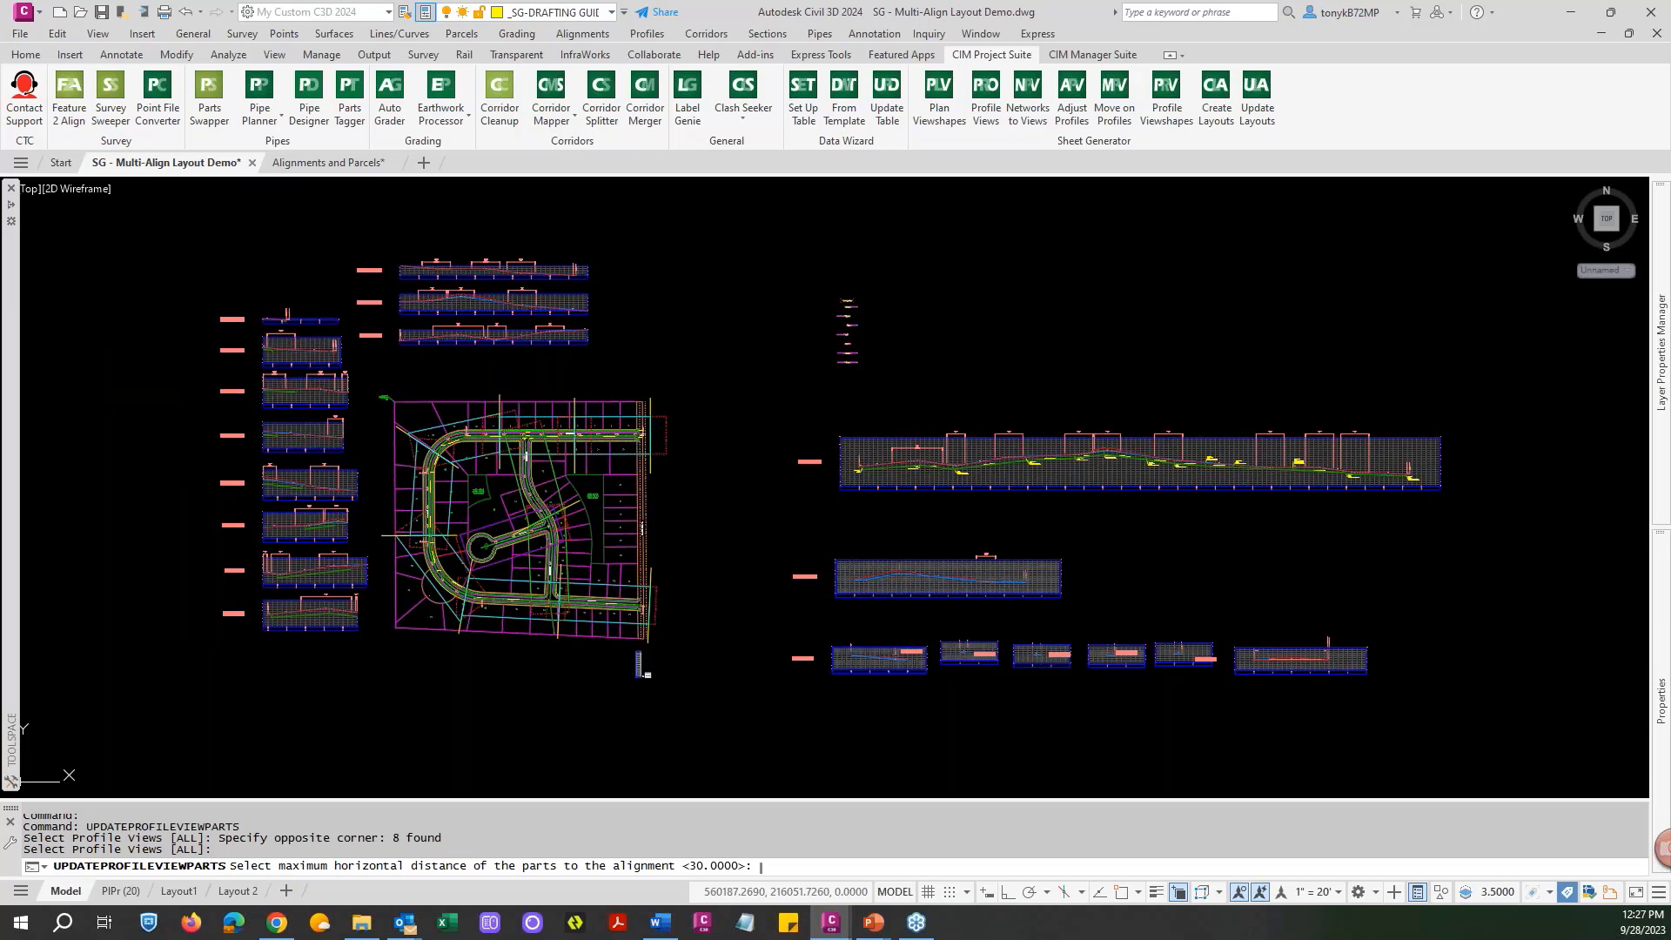
key("Return")
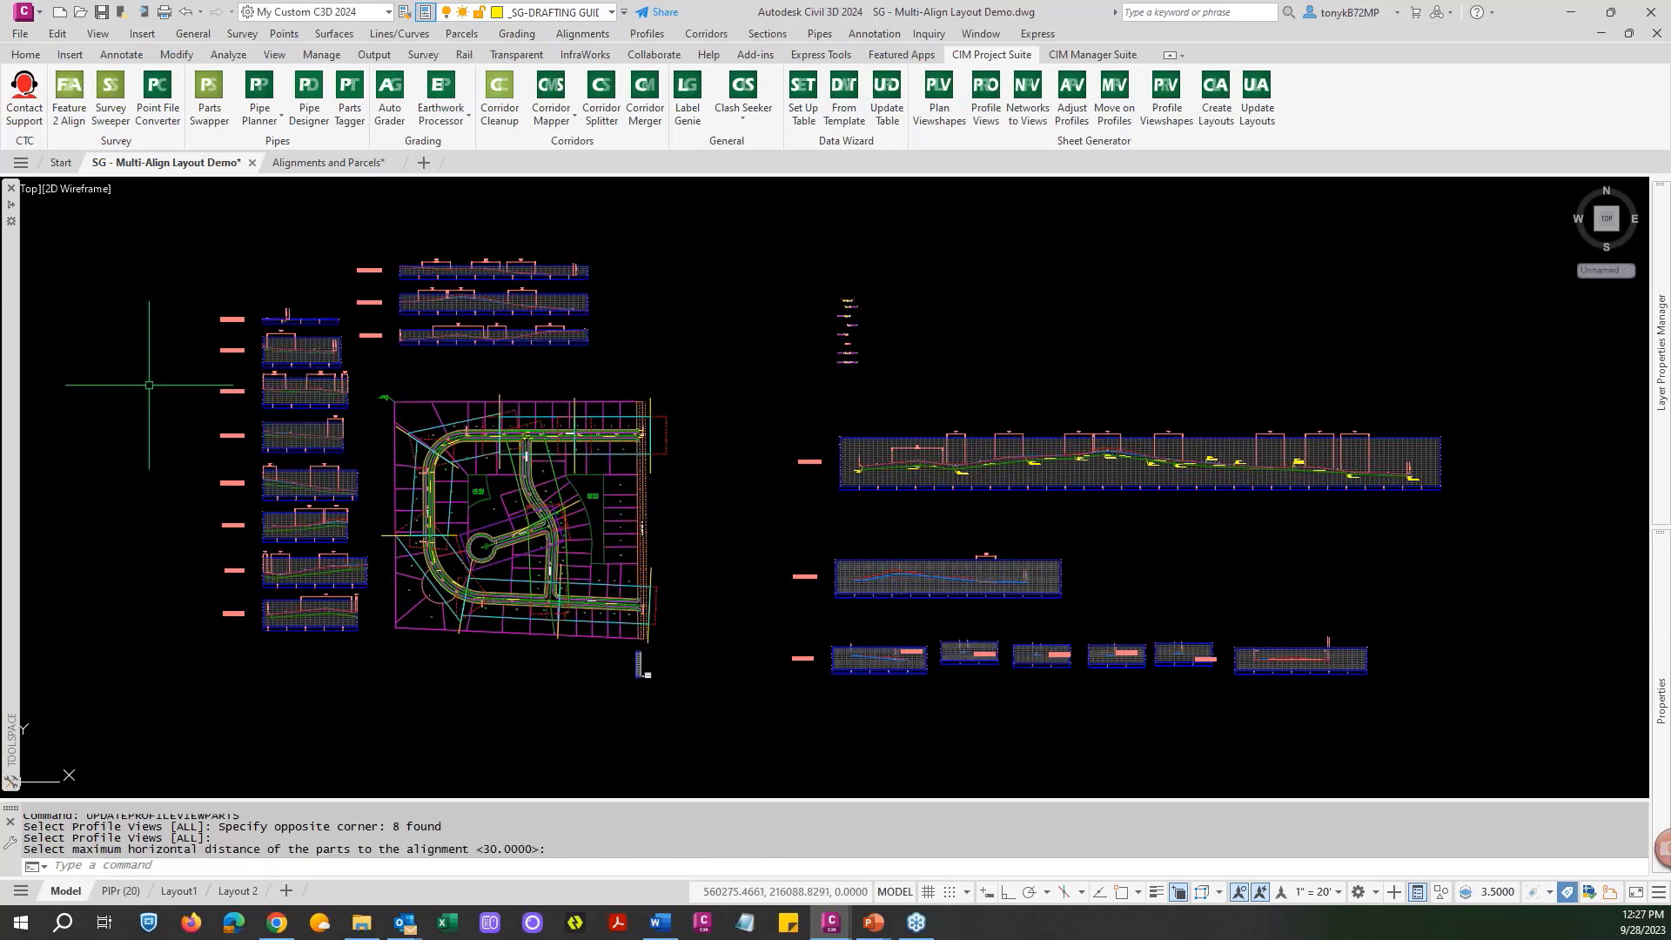
Inspect the updated pipes and structures in the western column's middle profile views, such as 13+25-18+25.
scroll(296, 484, "up", 6)
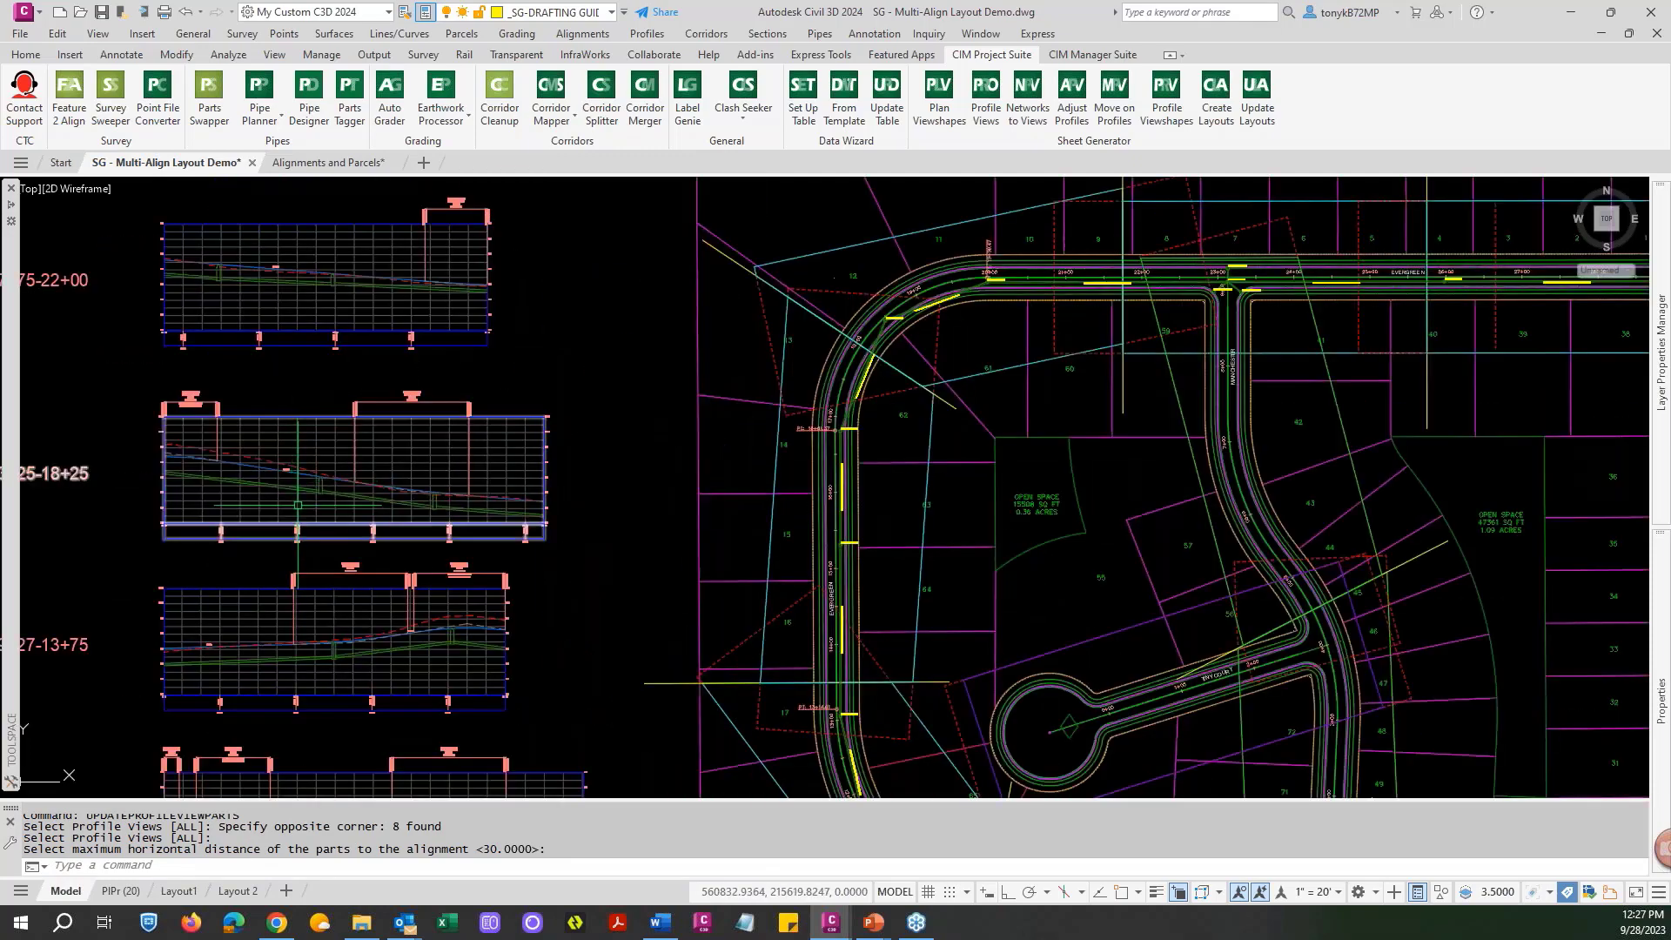
key("Escape")
scroll(300, 505, "up", 5)
scroll(300, 505, "down", 6)
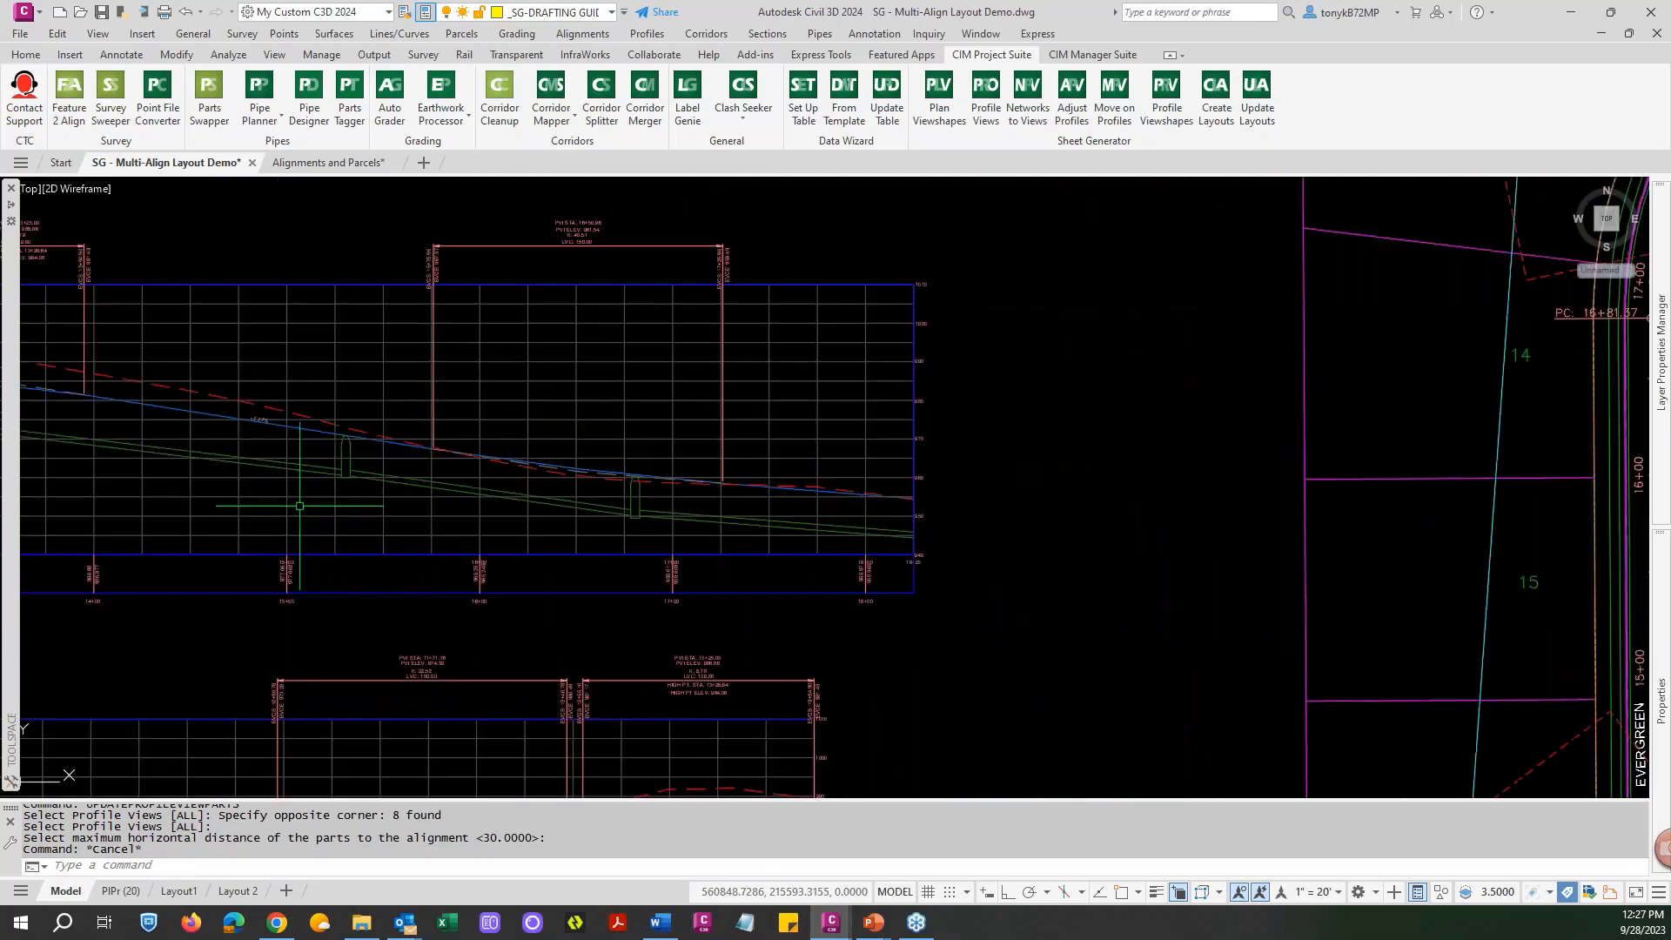
key("Escape")
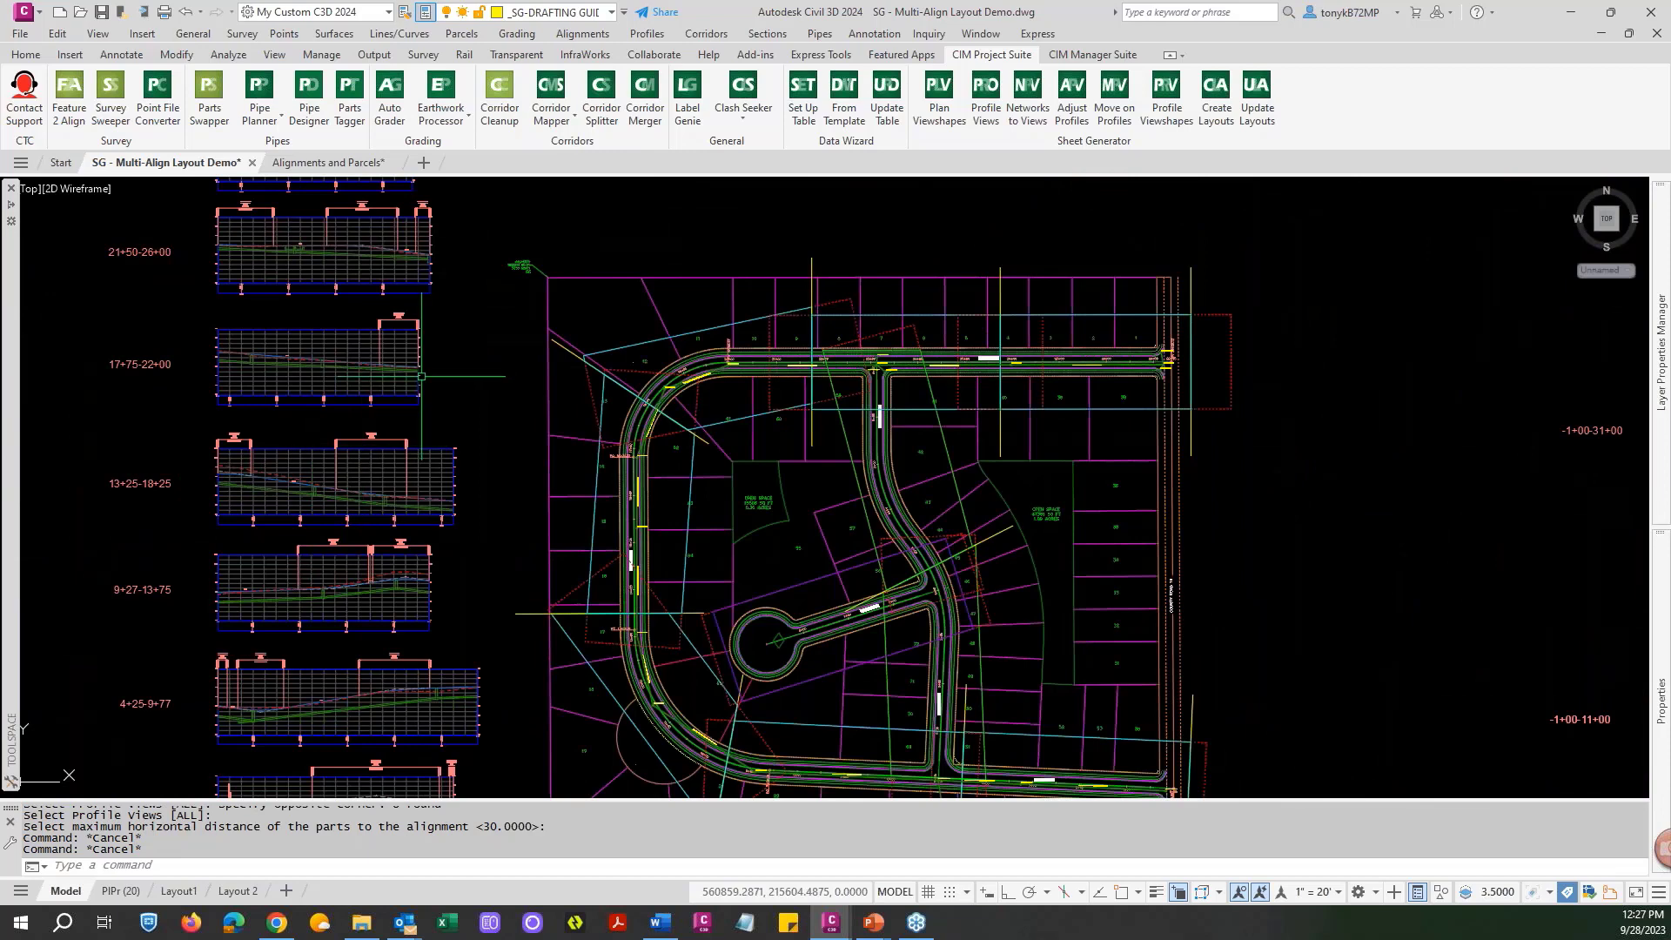
scroll(409, 400, "down", 4)
key("Escape")
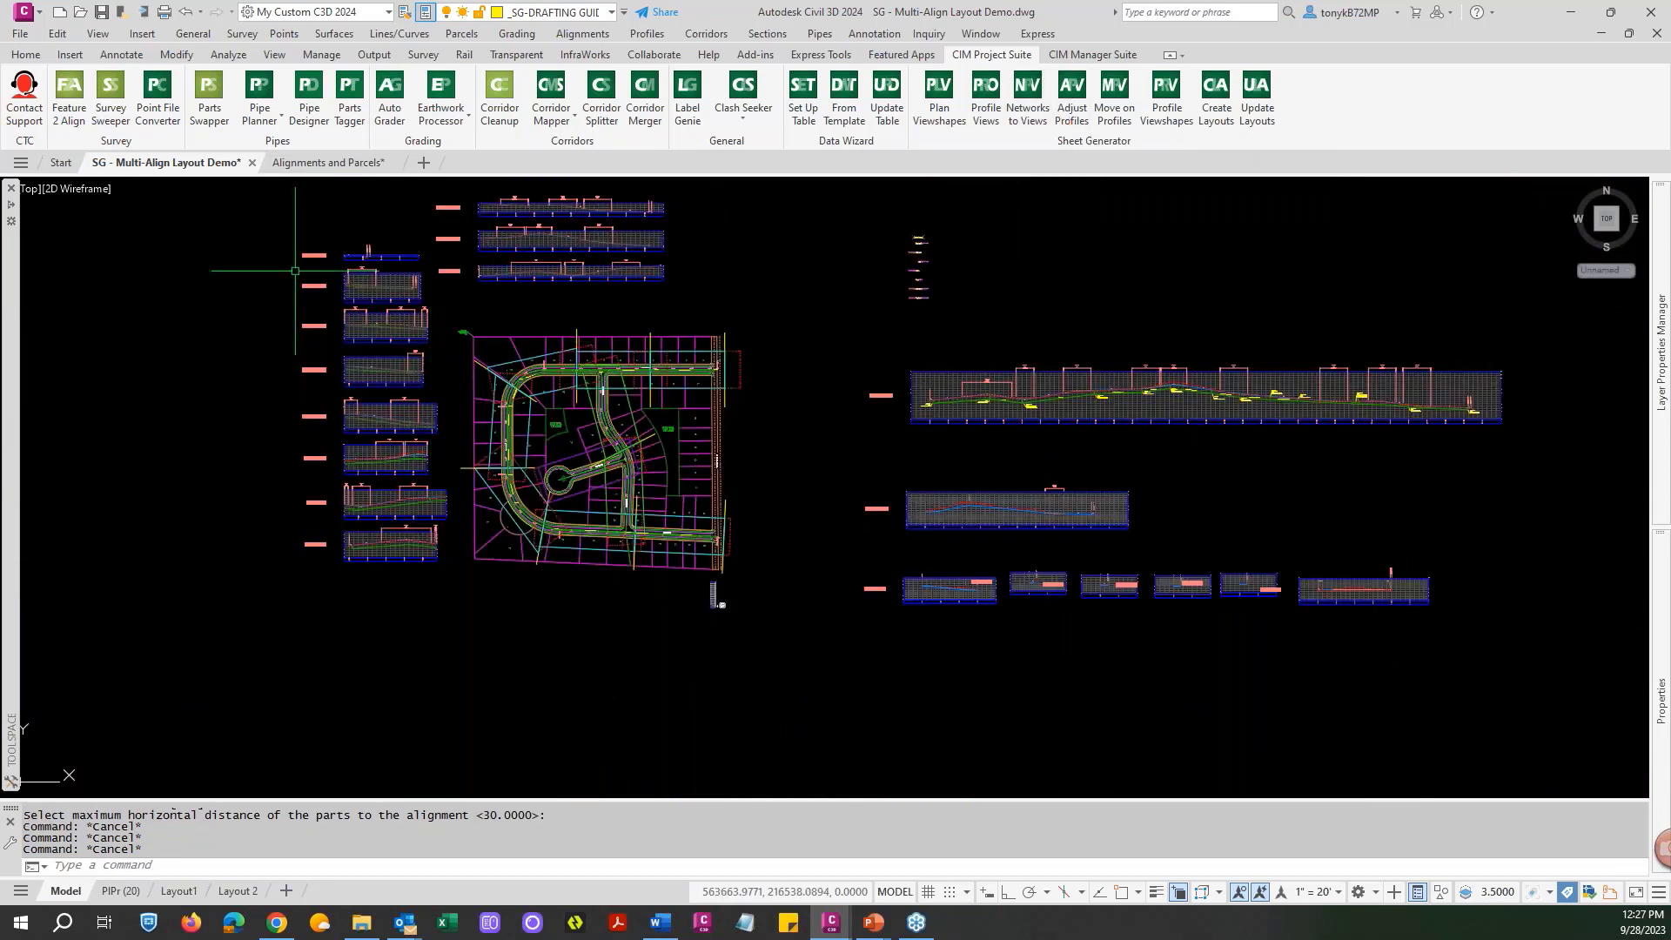
Compare the column's uppermost profile view, 28+00-32+00, with the 25+50-29+63 view beneath it and the plan viewshapes.
scroll(296, 270, "up", 10)
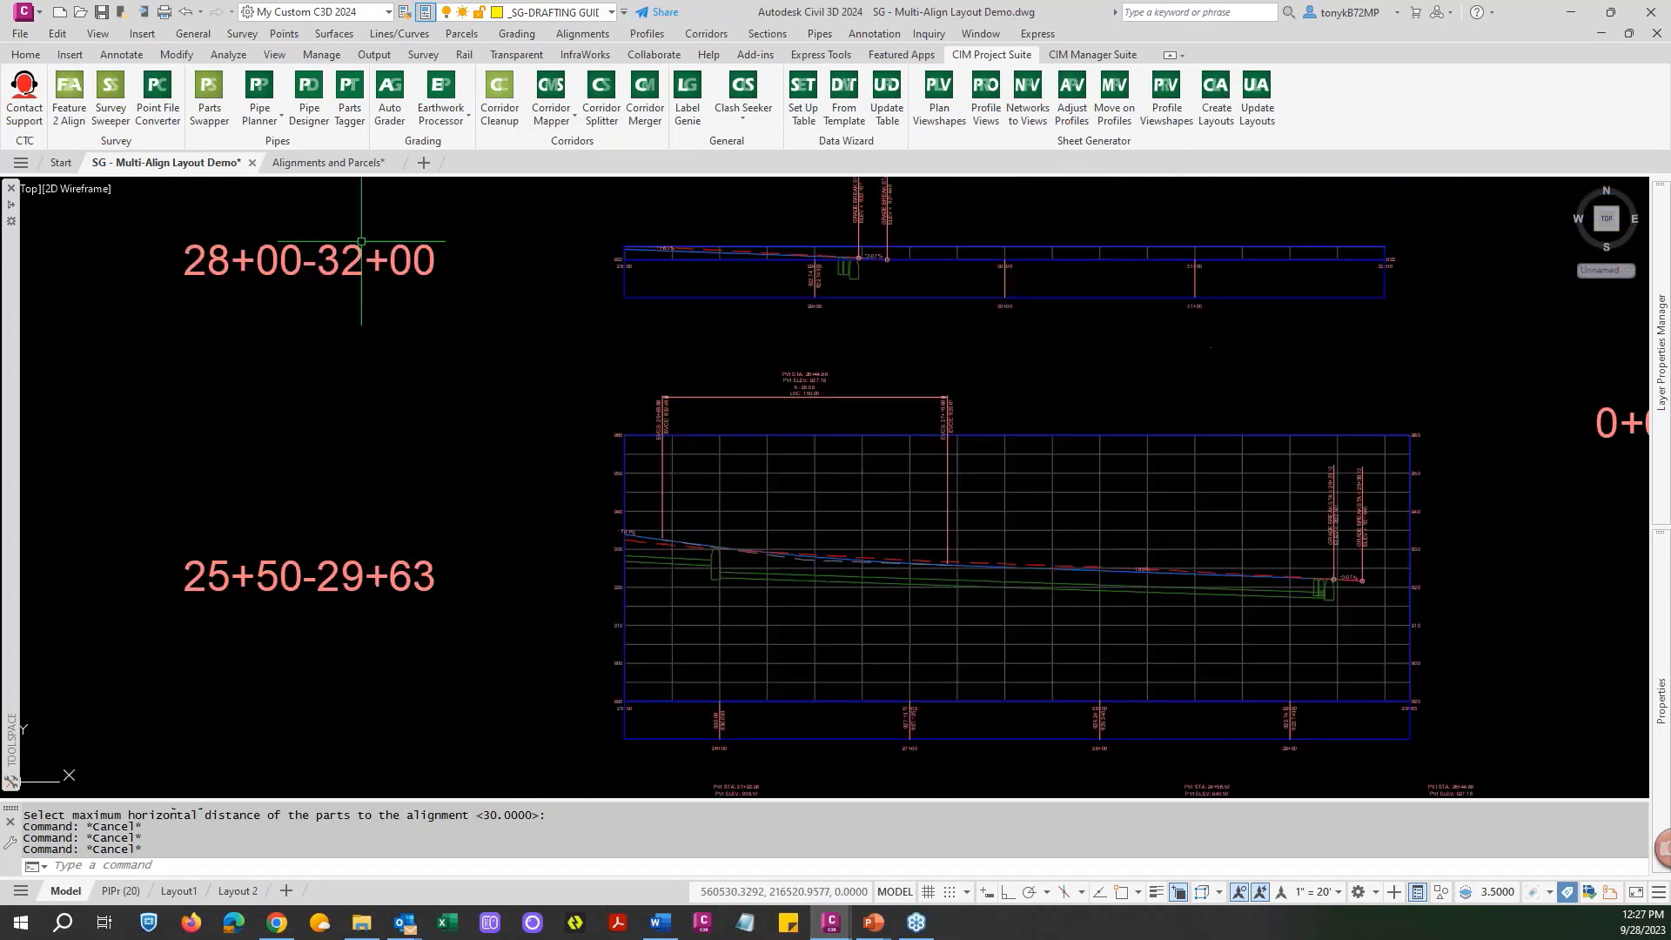
scroll(352, 287, "down", 4)
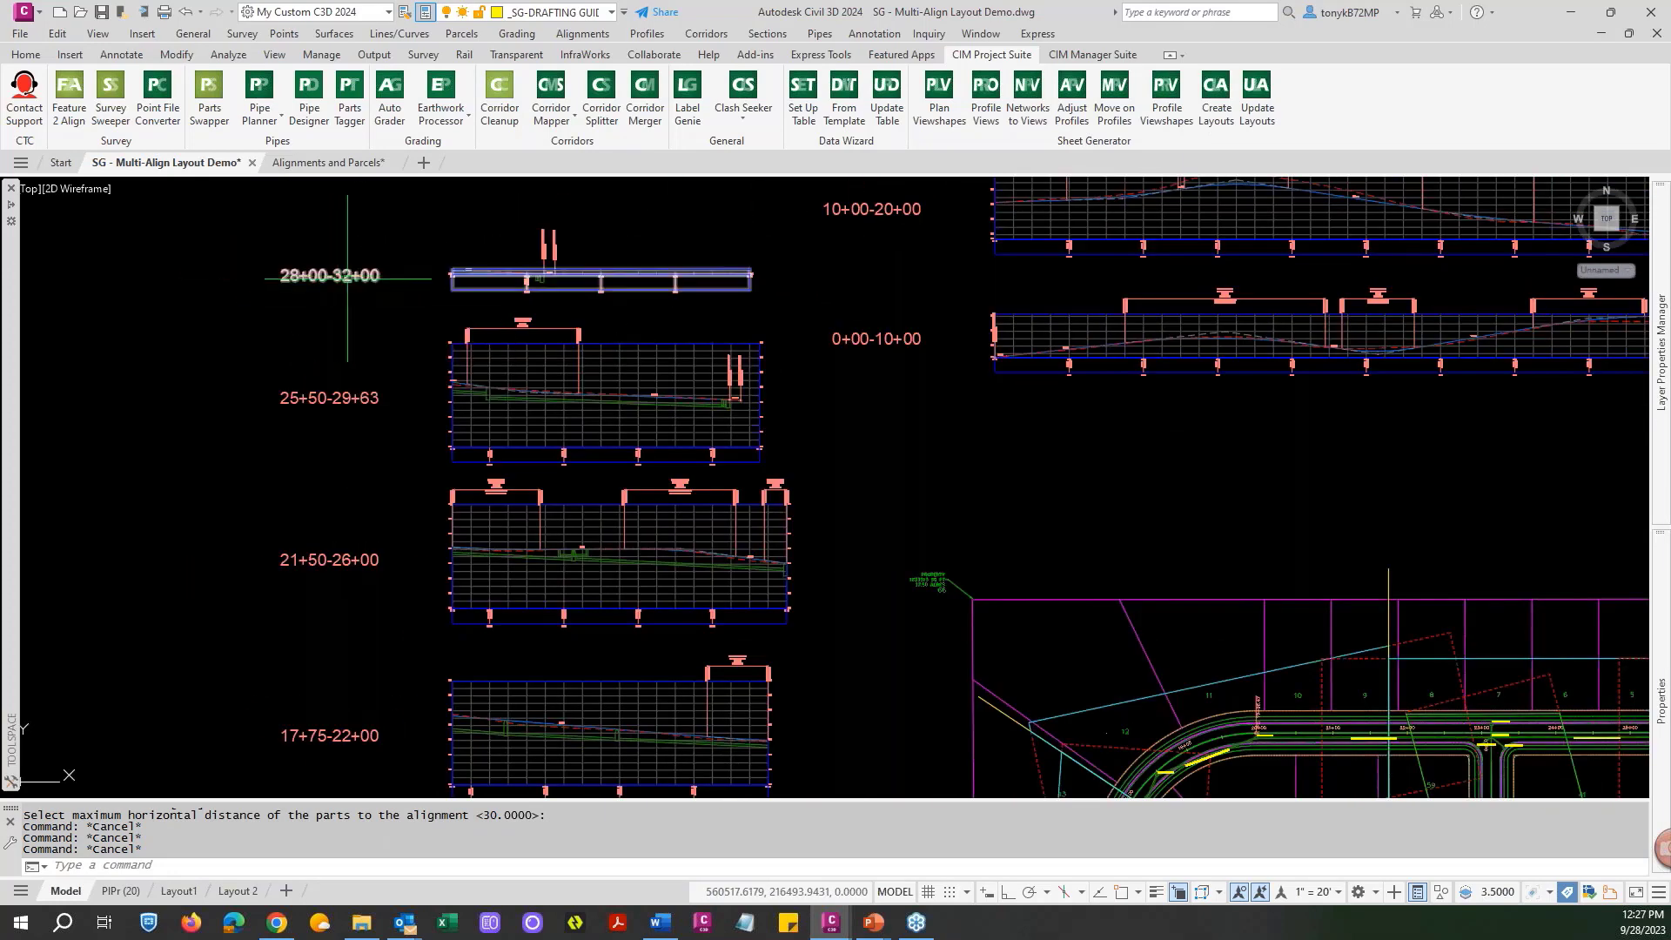
scroll(364, 275, "down", 5)
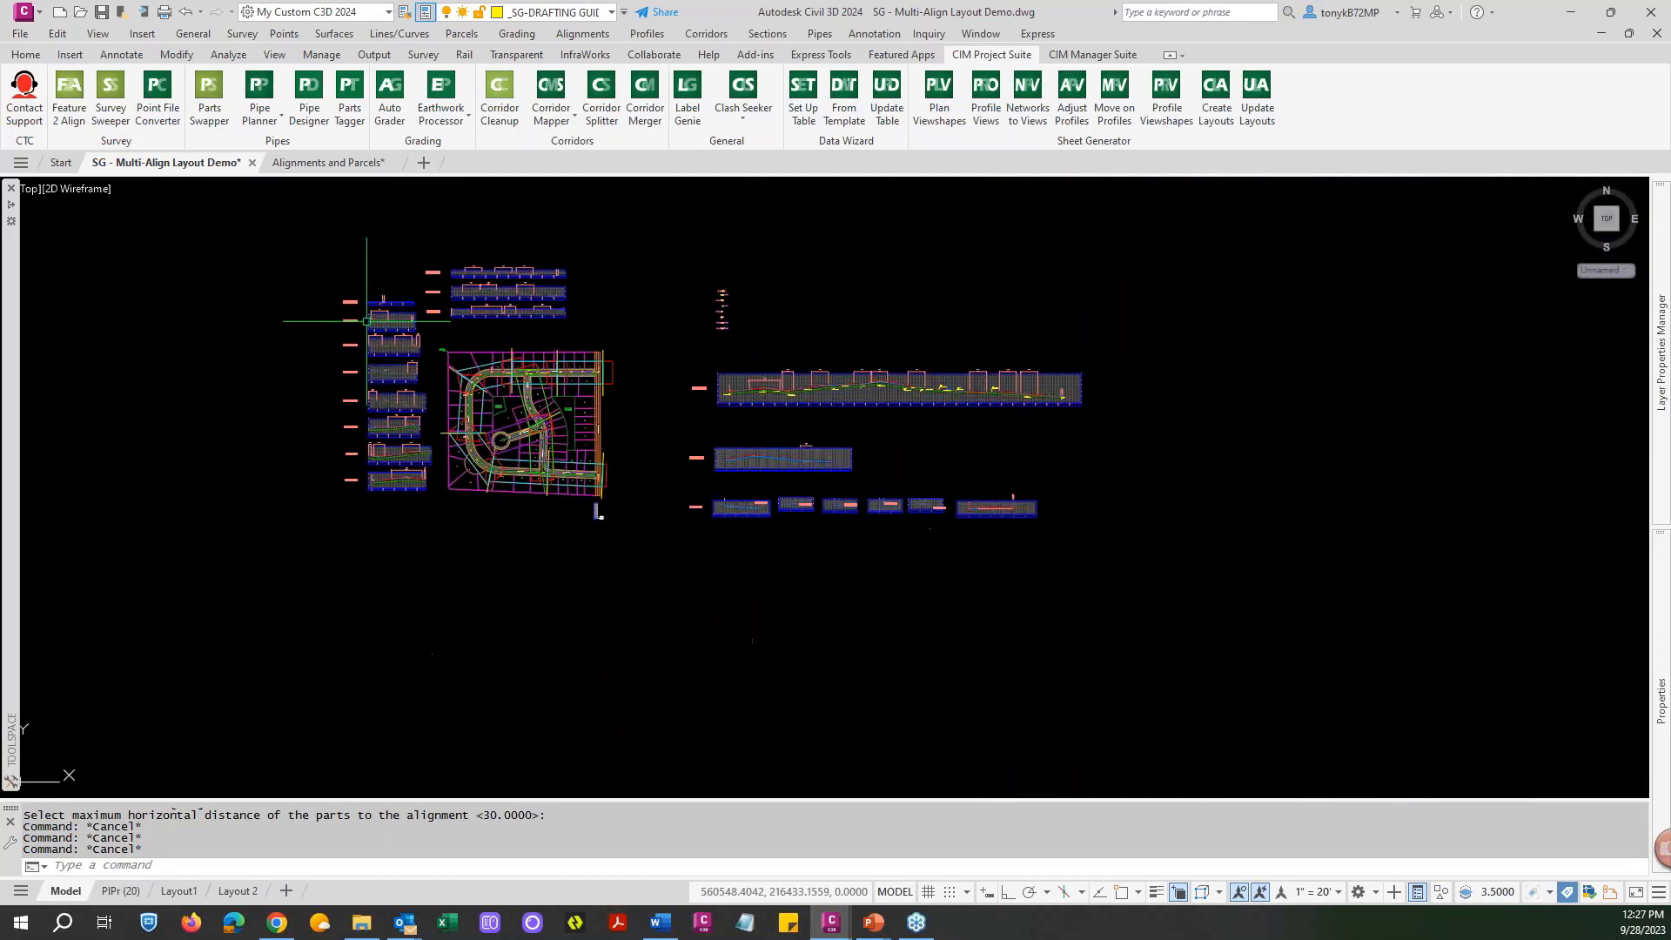
scroll(597, 402, "up", 8)
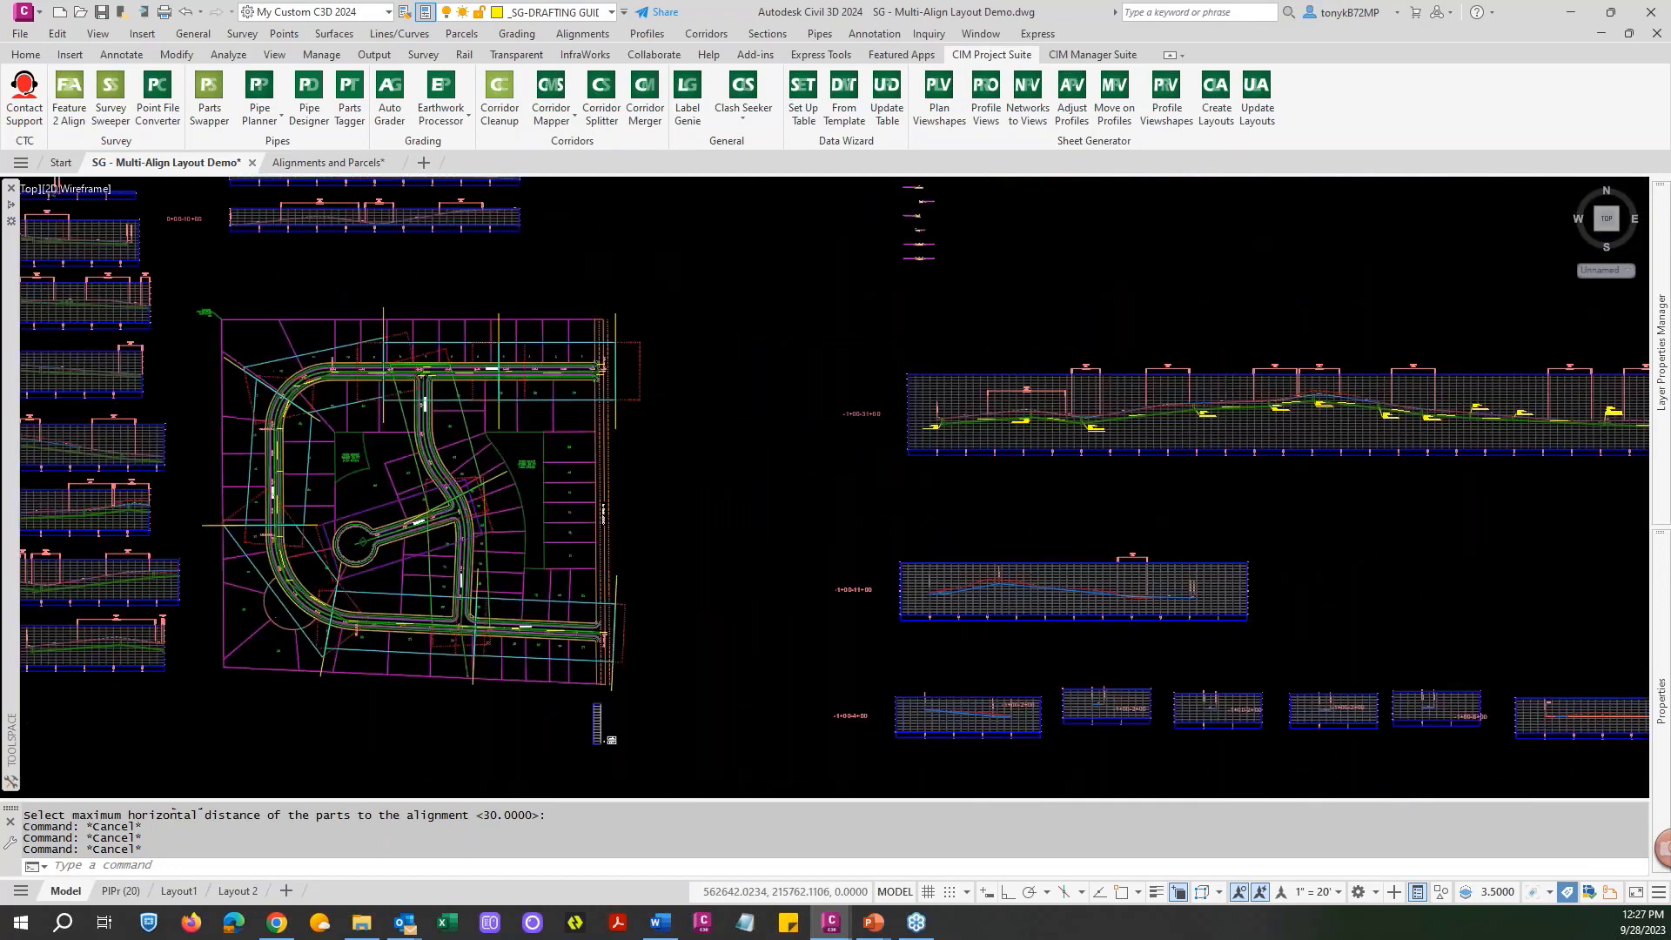
scroll(682, 451, "up", 2)
scroll(682, 450, "down", 10)
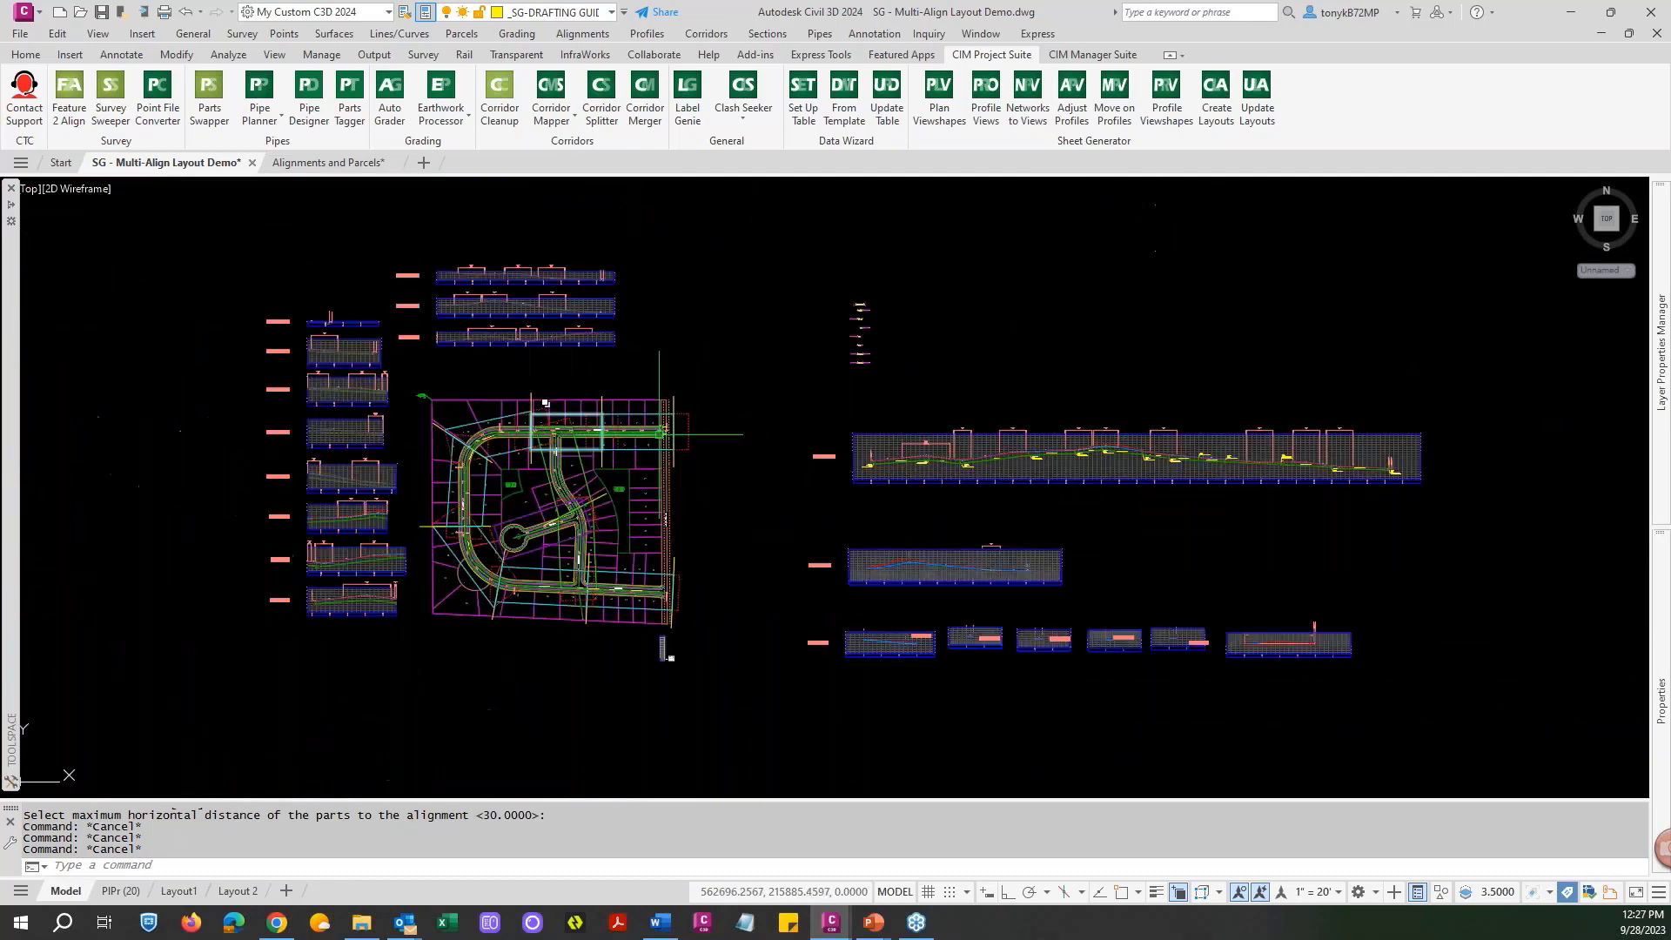
scroll(313, 374, "up", 6)
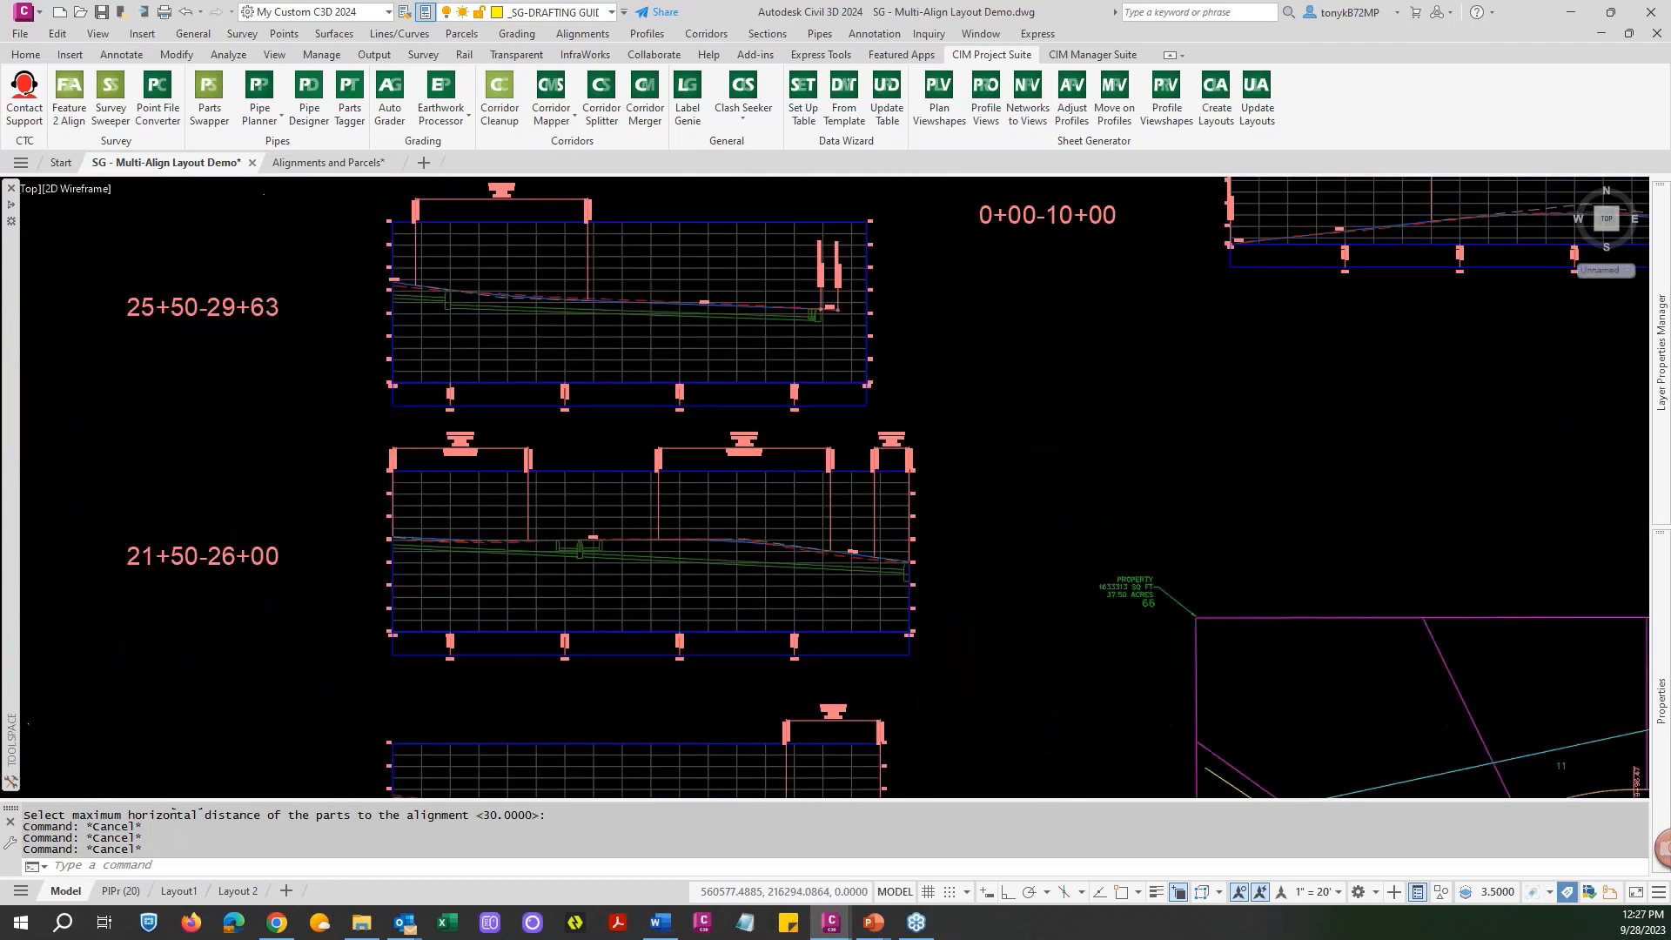
scroll(280, 334, "down", 6)
scroll(277, 313, "up", 6)
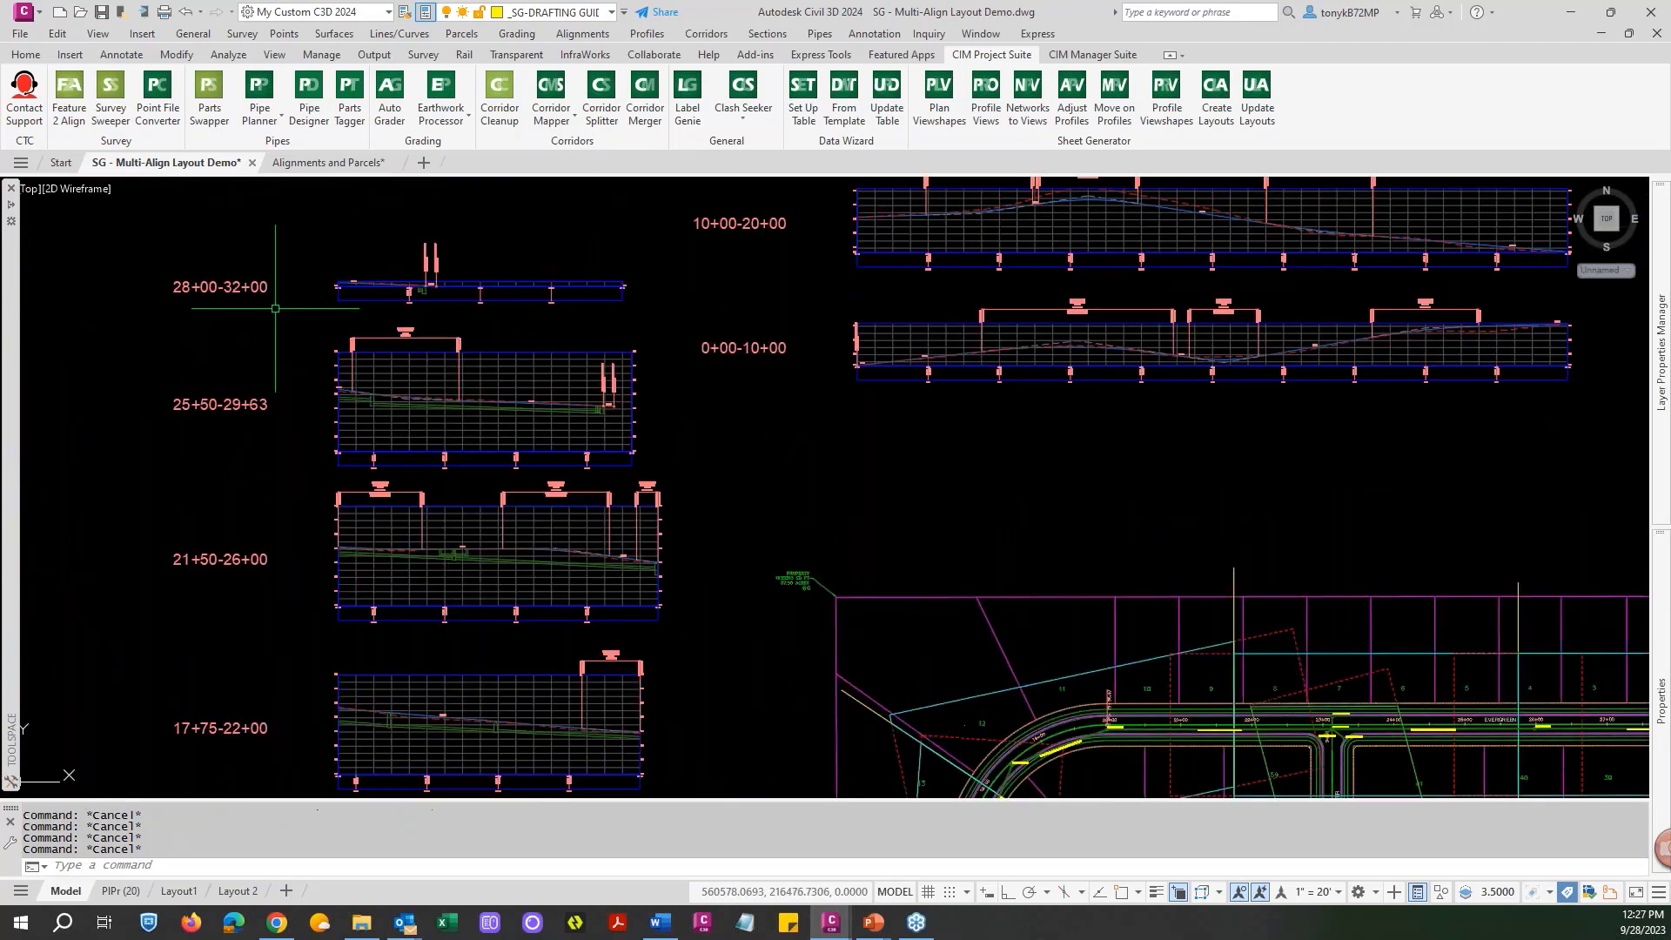
Try erasing the 28+00-32+00 profile view by its station label, and redraw the display.
type("e")
key("Return")
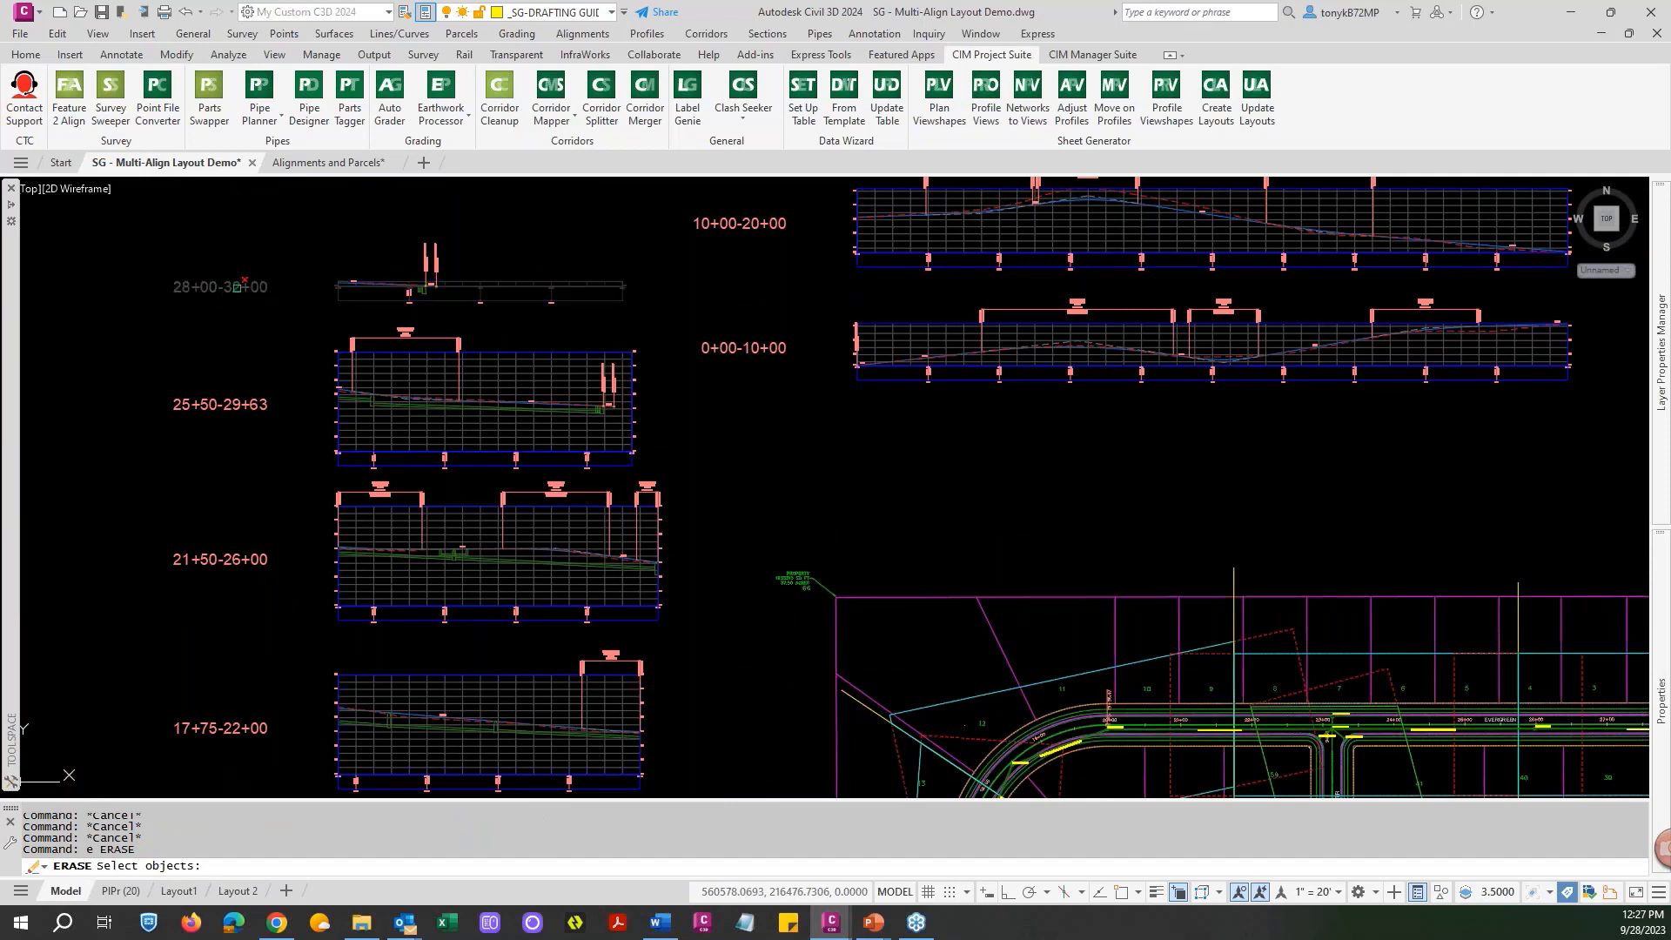
left_click(234, 289)
key("Return")
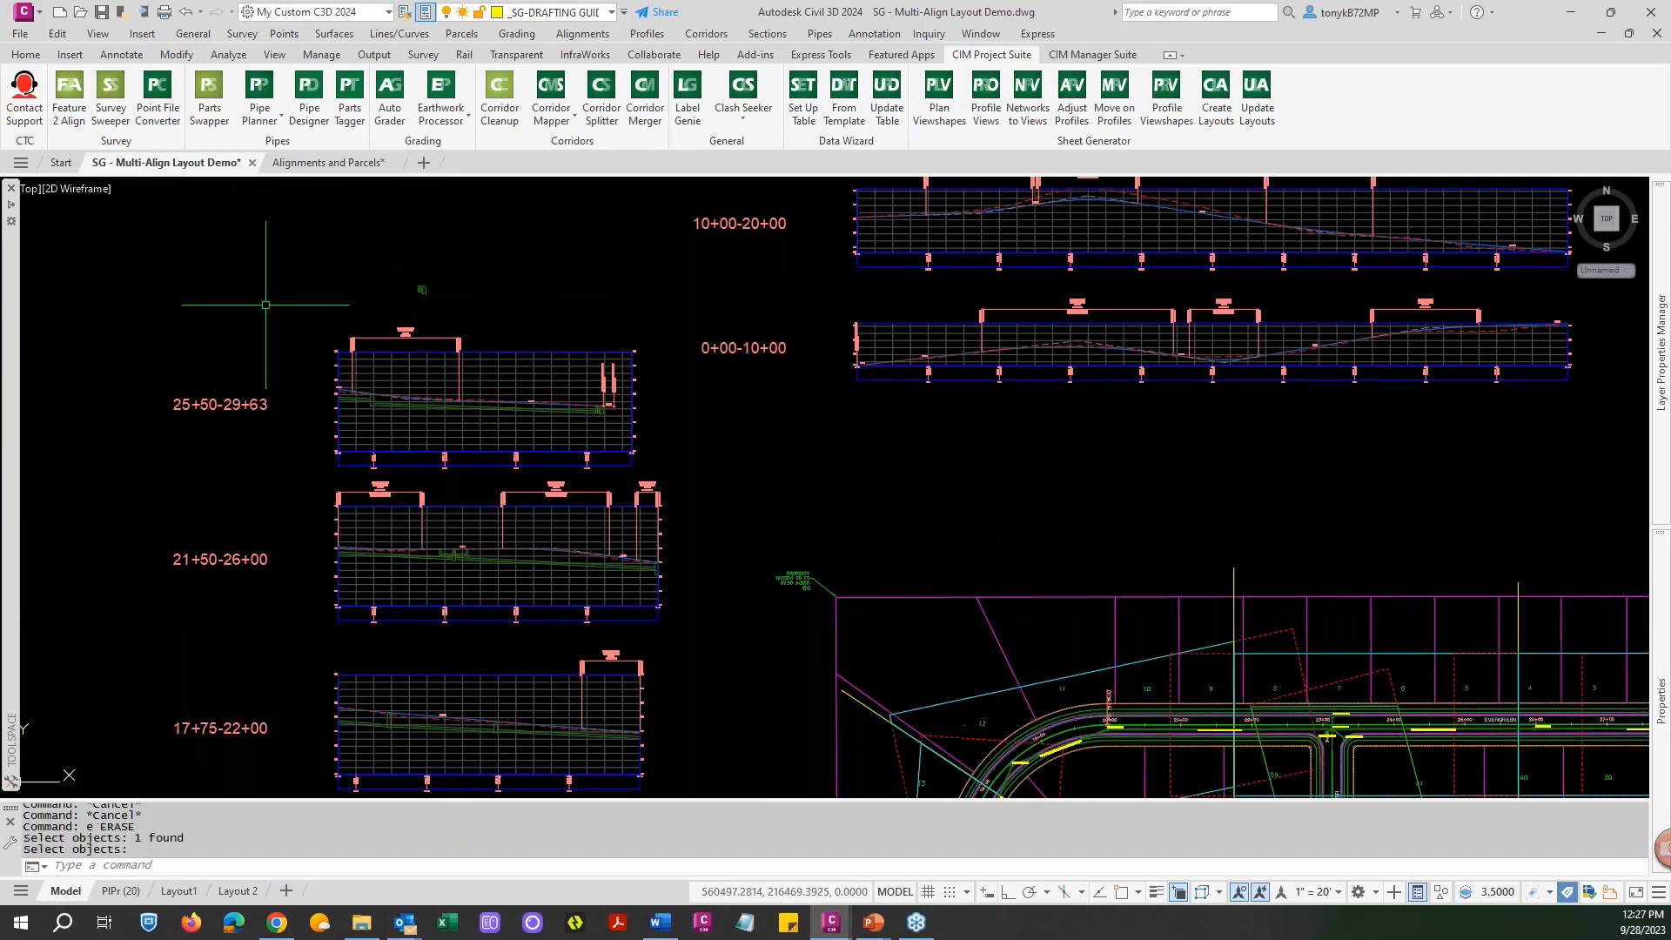
type("r")
key("Return")
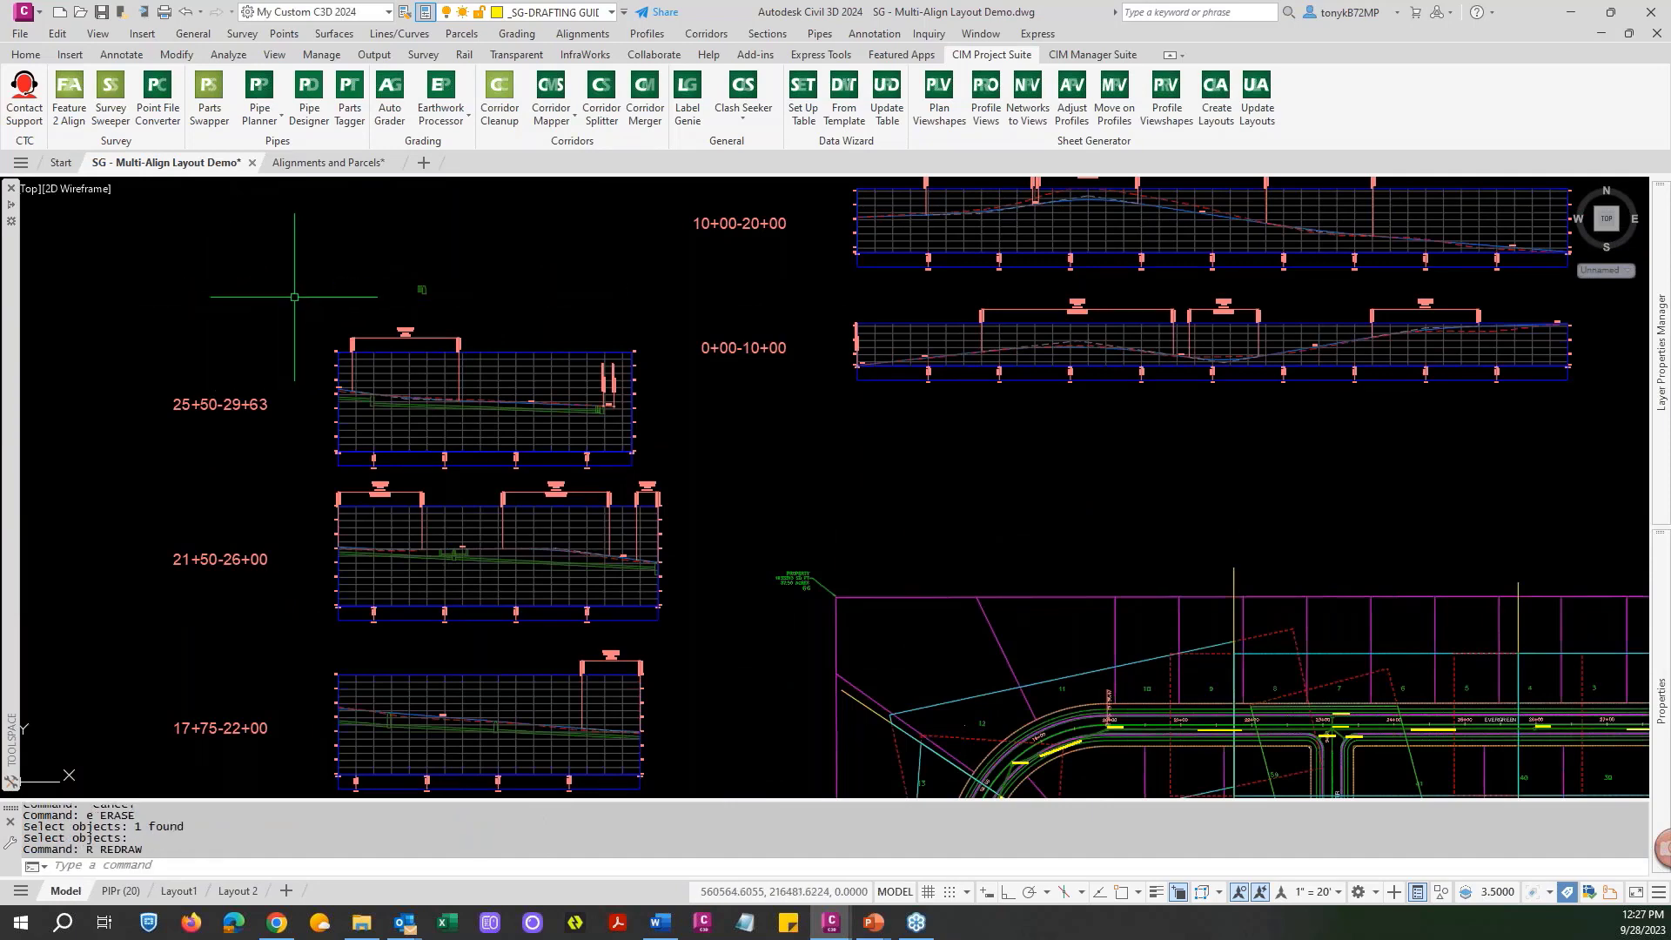
key("Escape")
key("Escape")
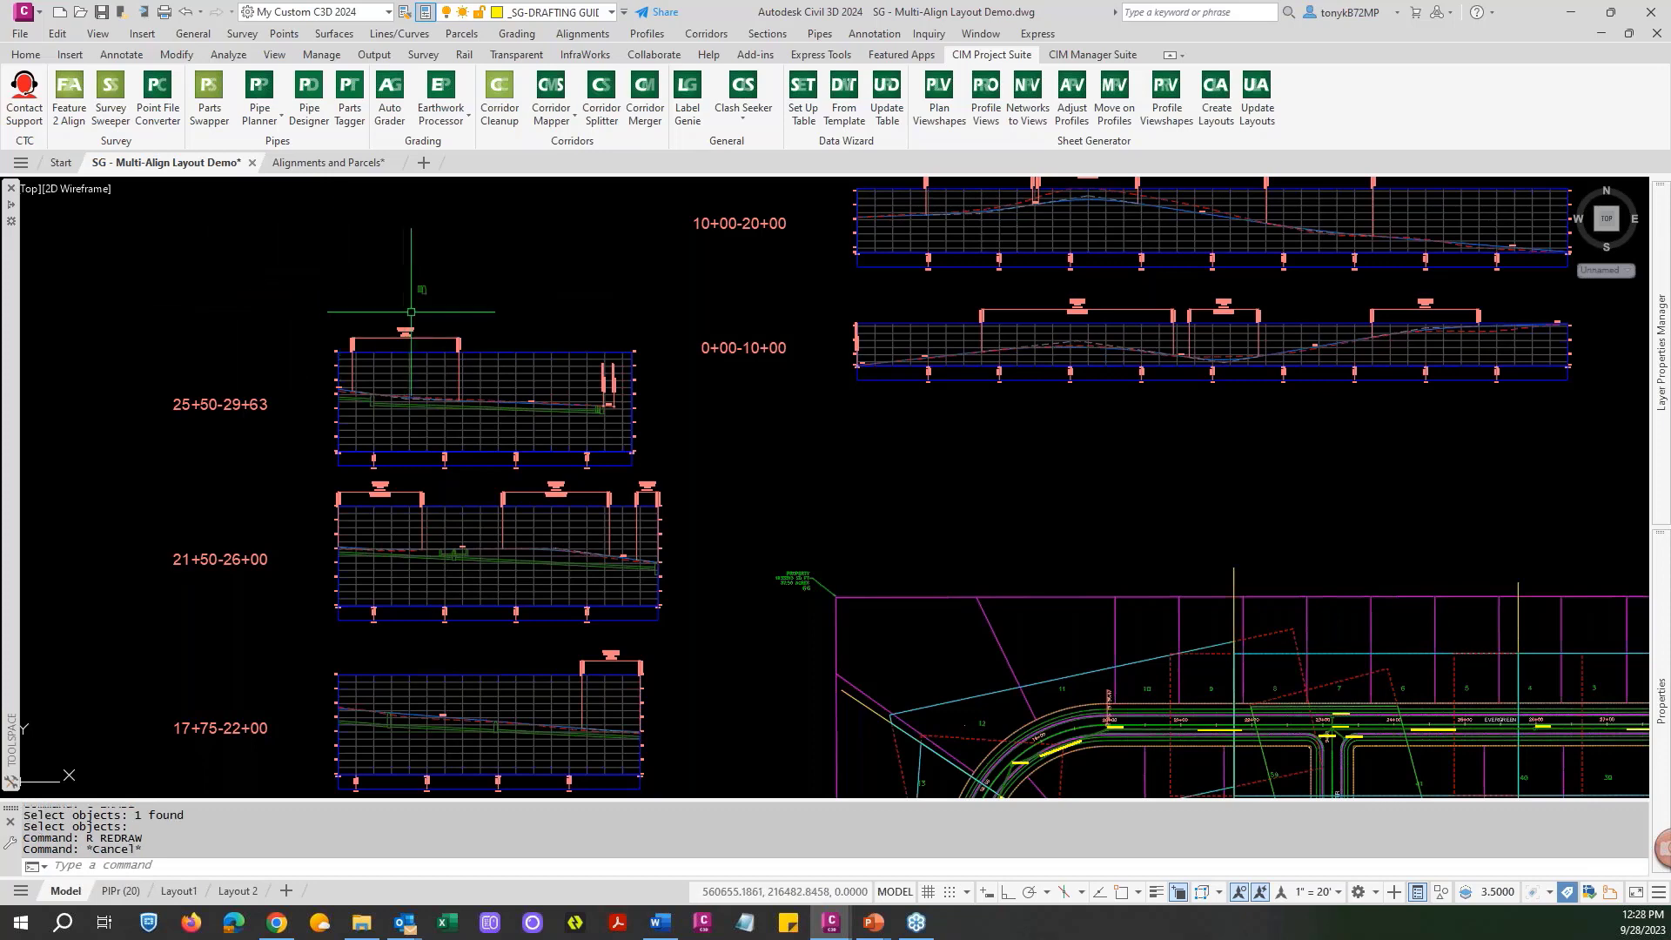
Undo the redraw and the erasure of the 28+00-32+00 profile view.
type("u")
key("Return")
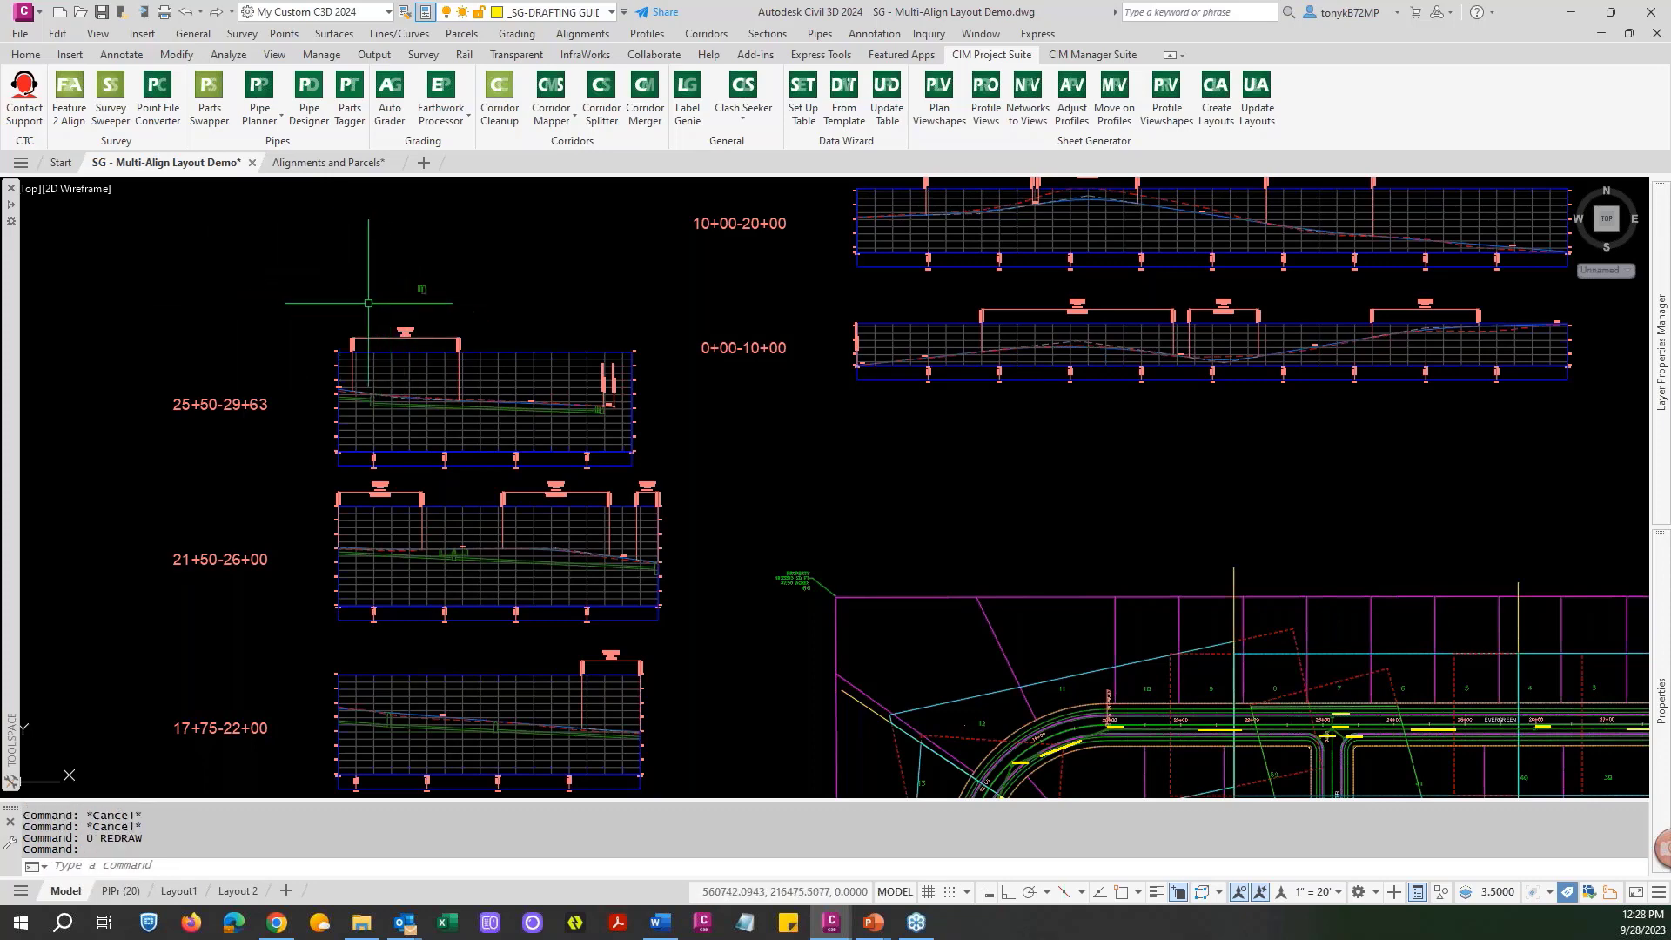
key("Escape")
type("u")
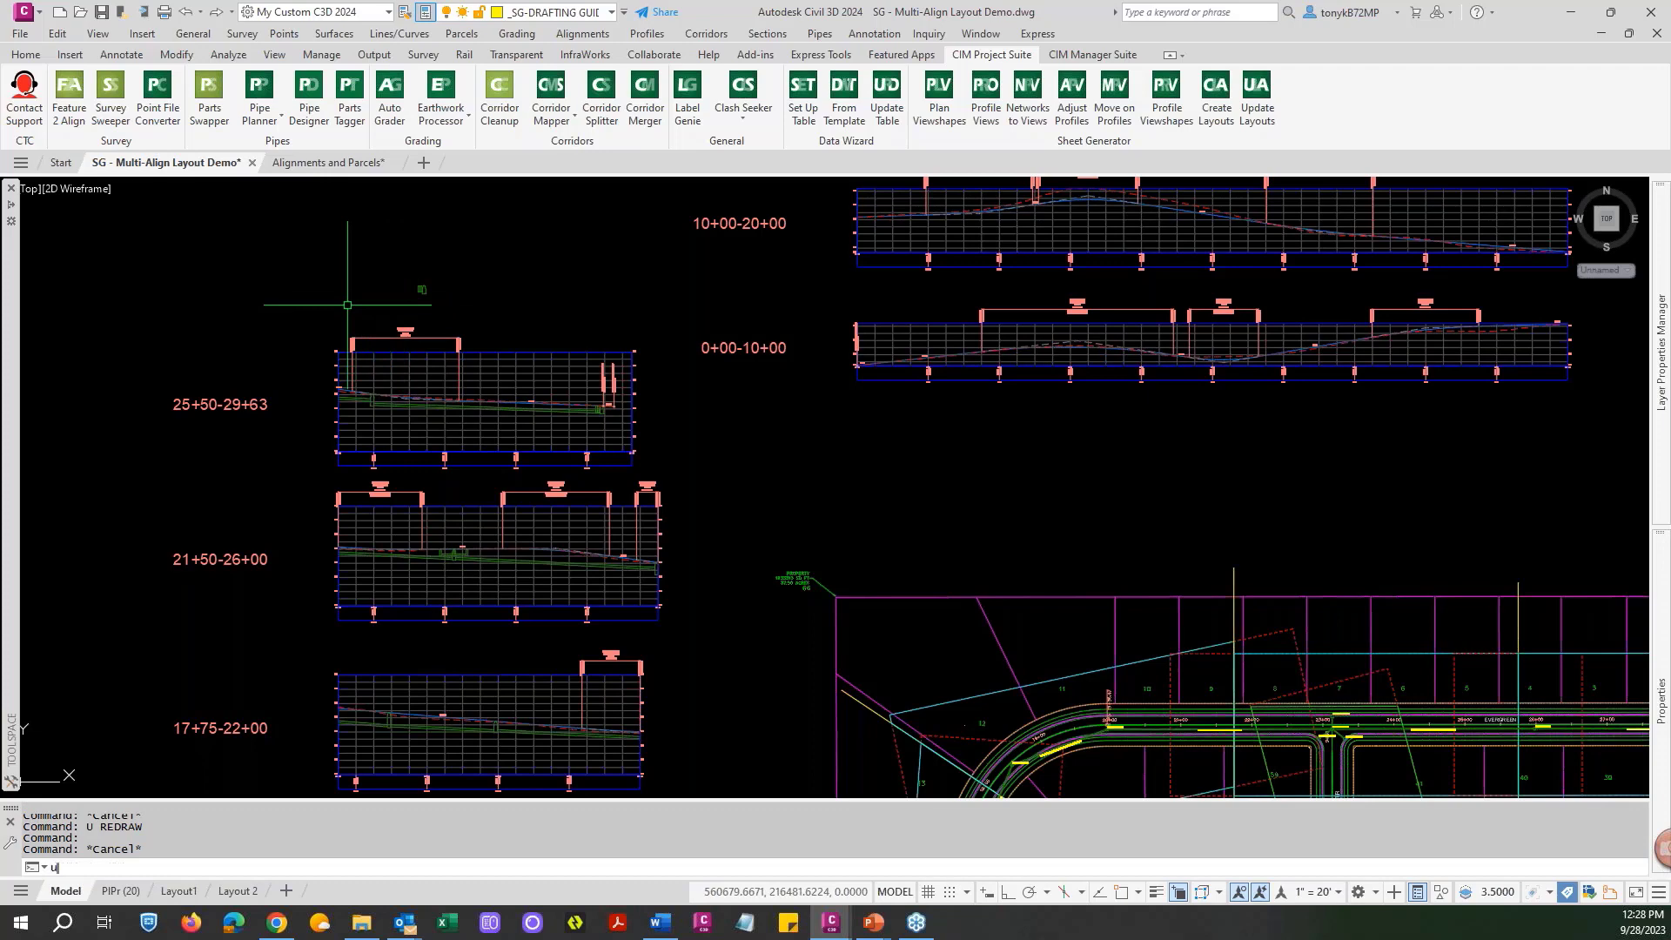
key("Return")
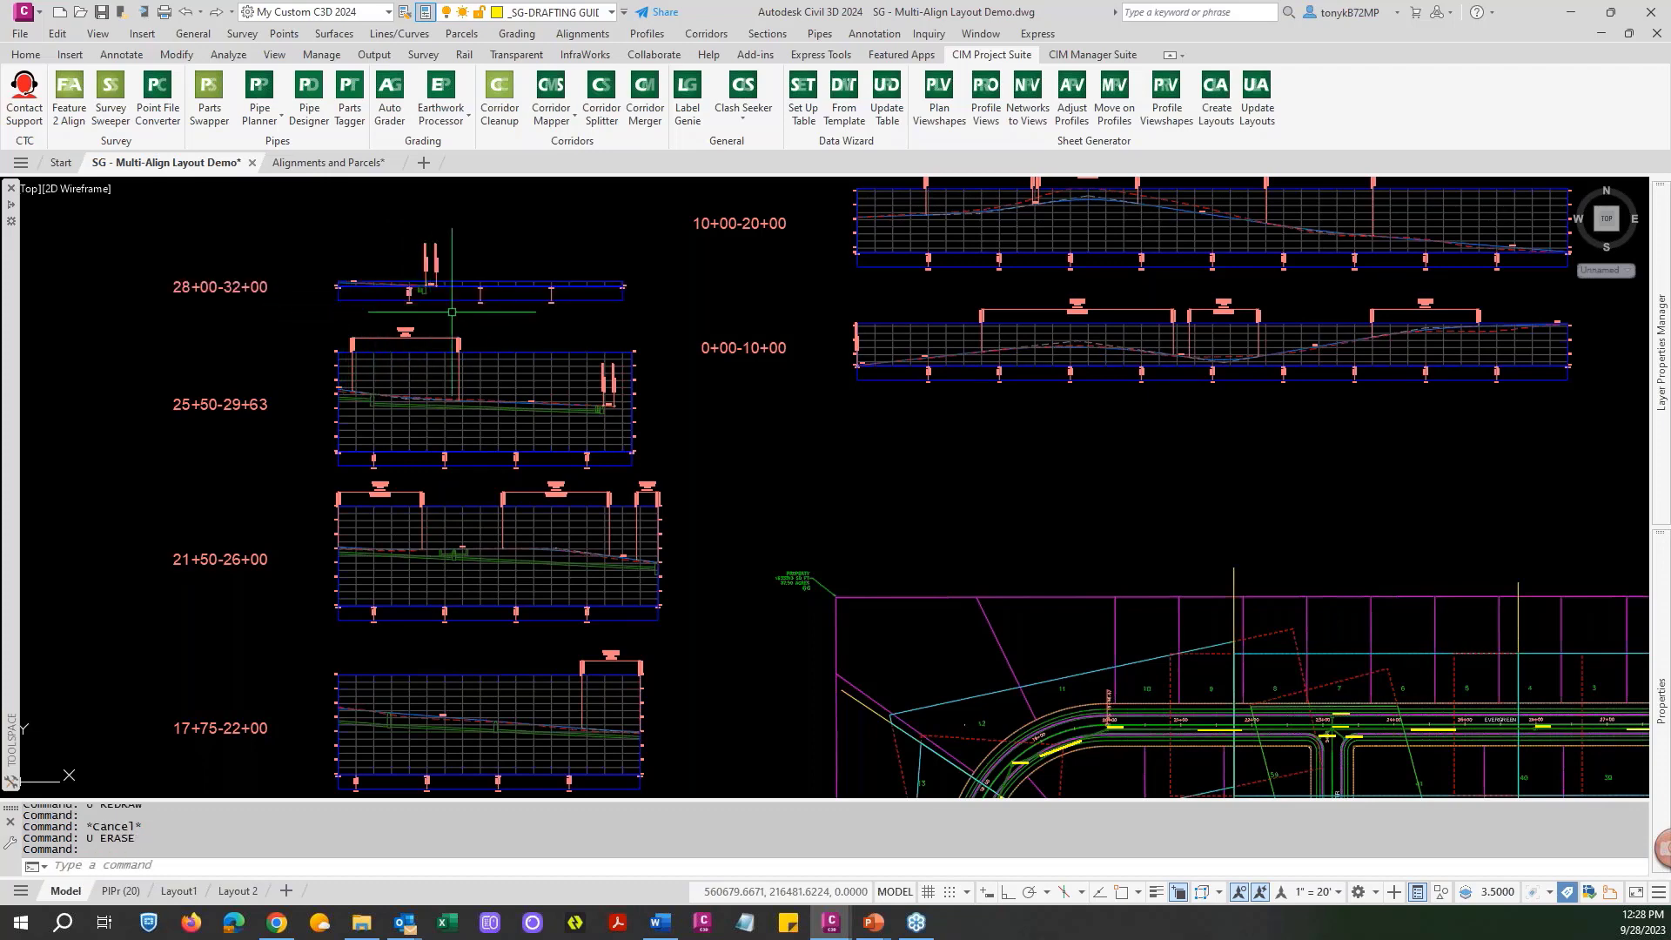
Erase the surplus 28+00-32+00 profile view above the western column and regenerate the drawing.
type("e")
key("Return")
left_click(486, 292)
key("Return")
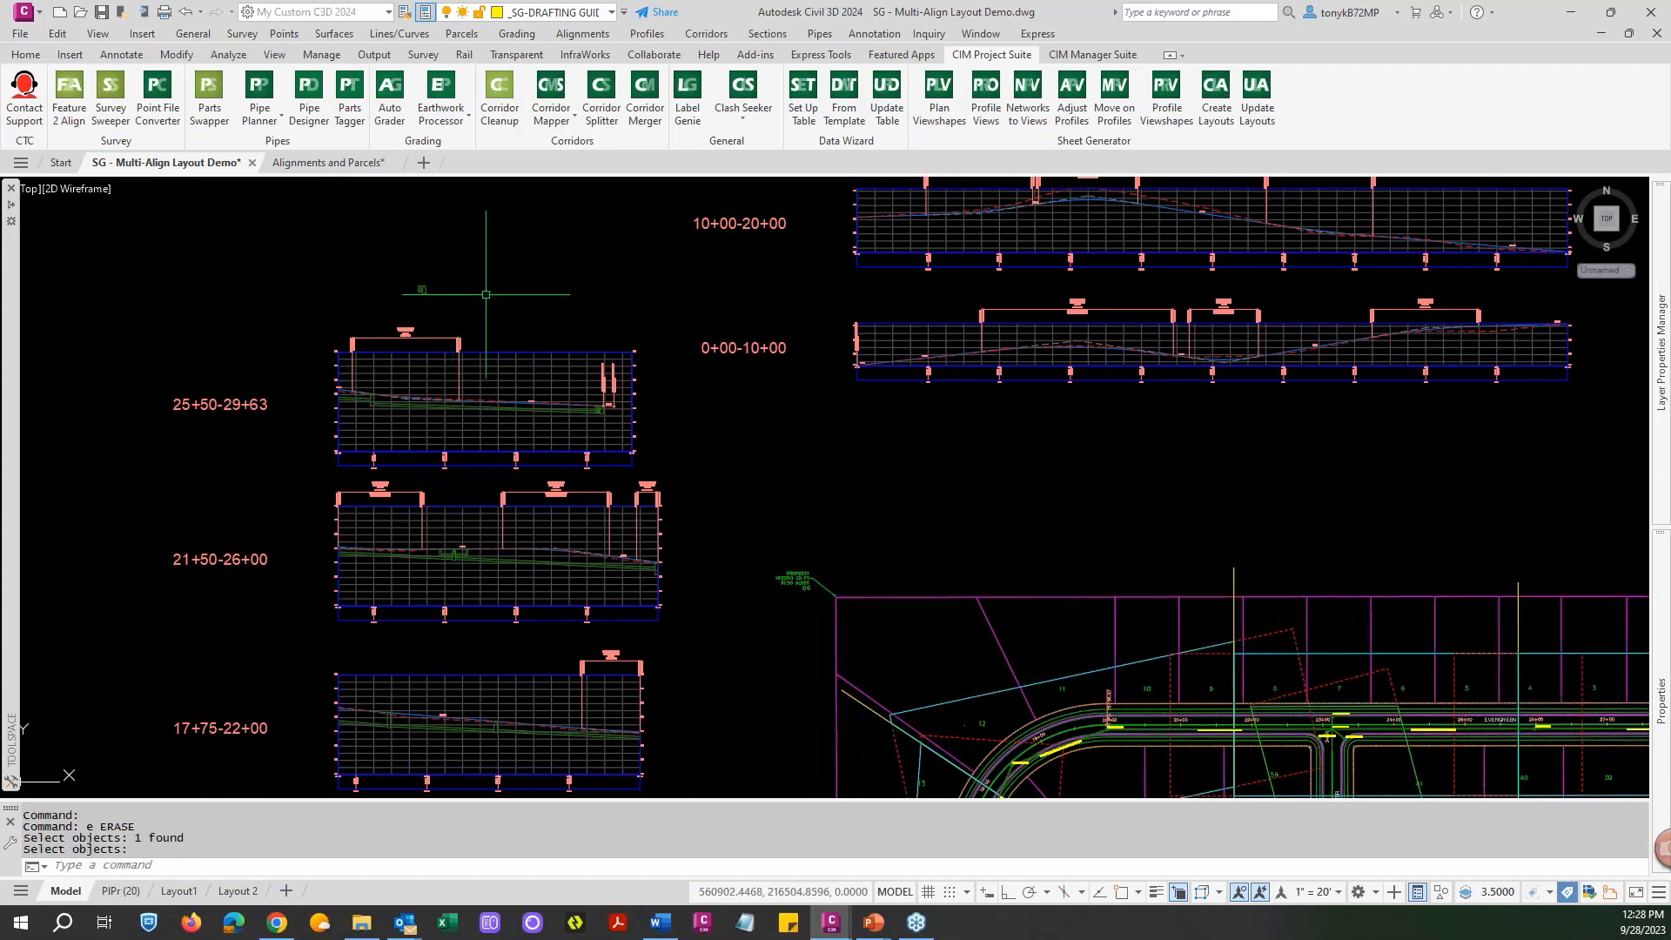
key("Escape")
type("re")
key("Return")
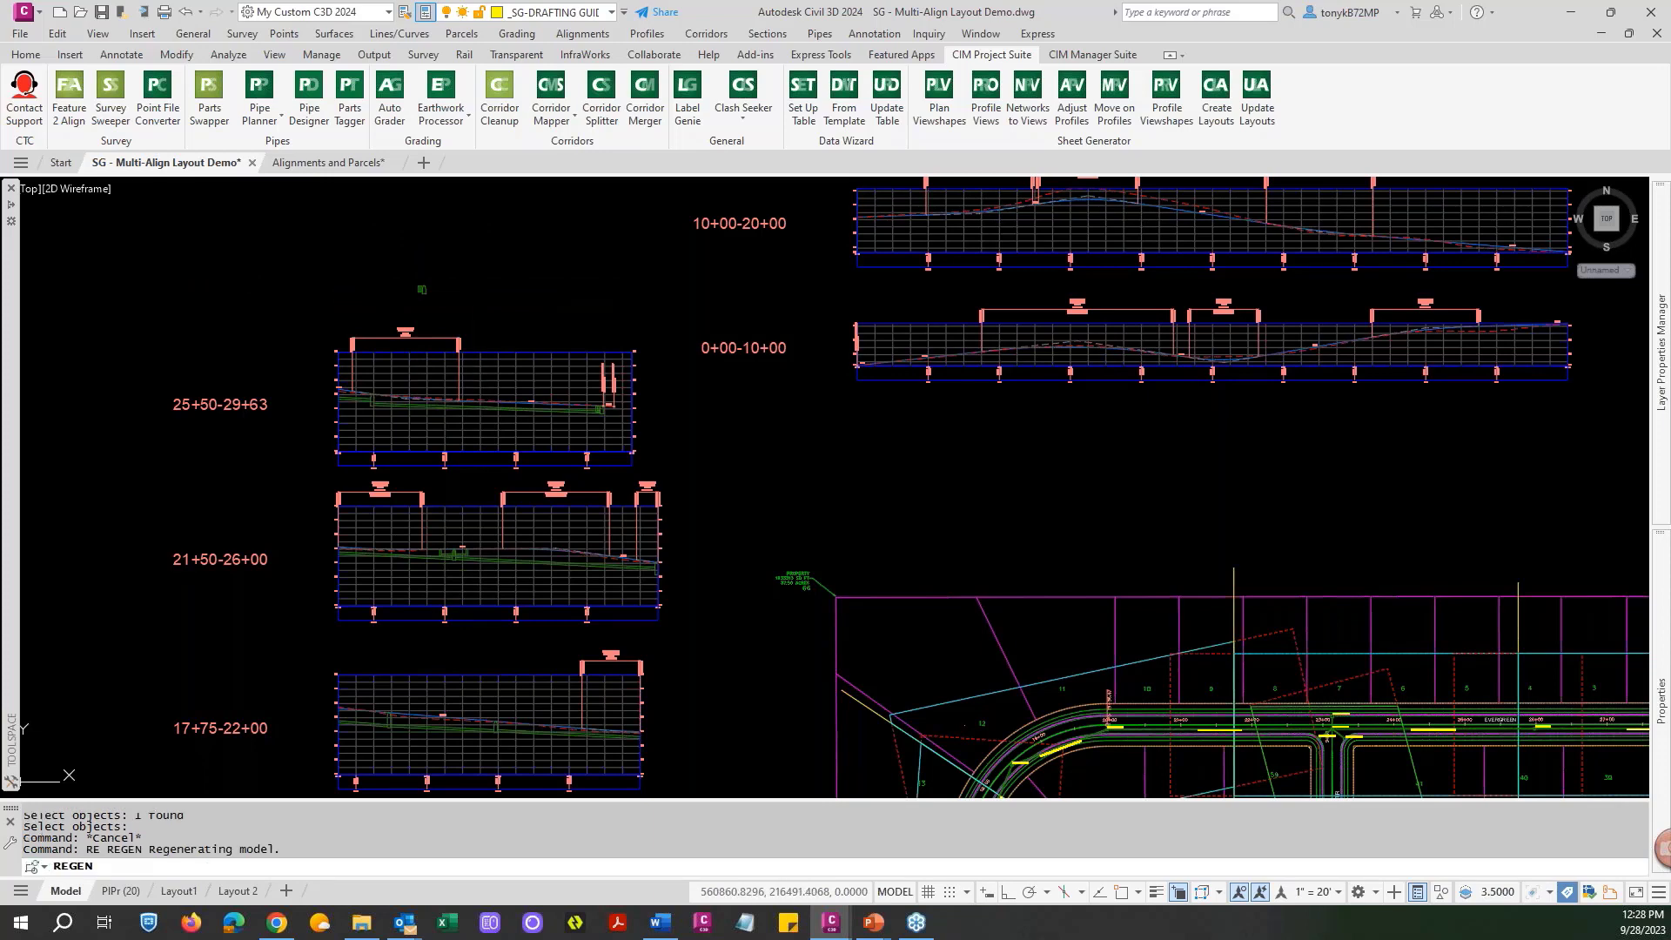
scroll(459, 305, "down", 4)
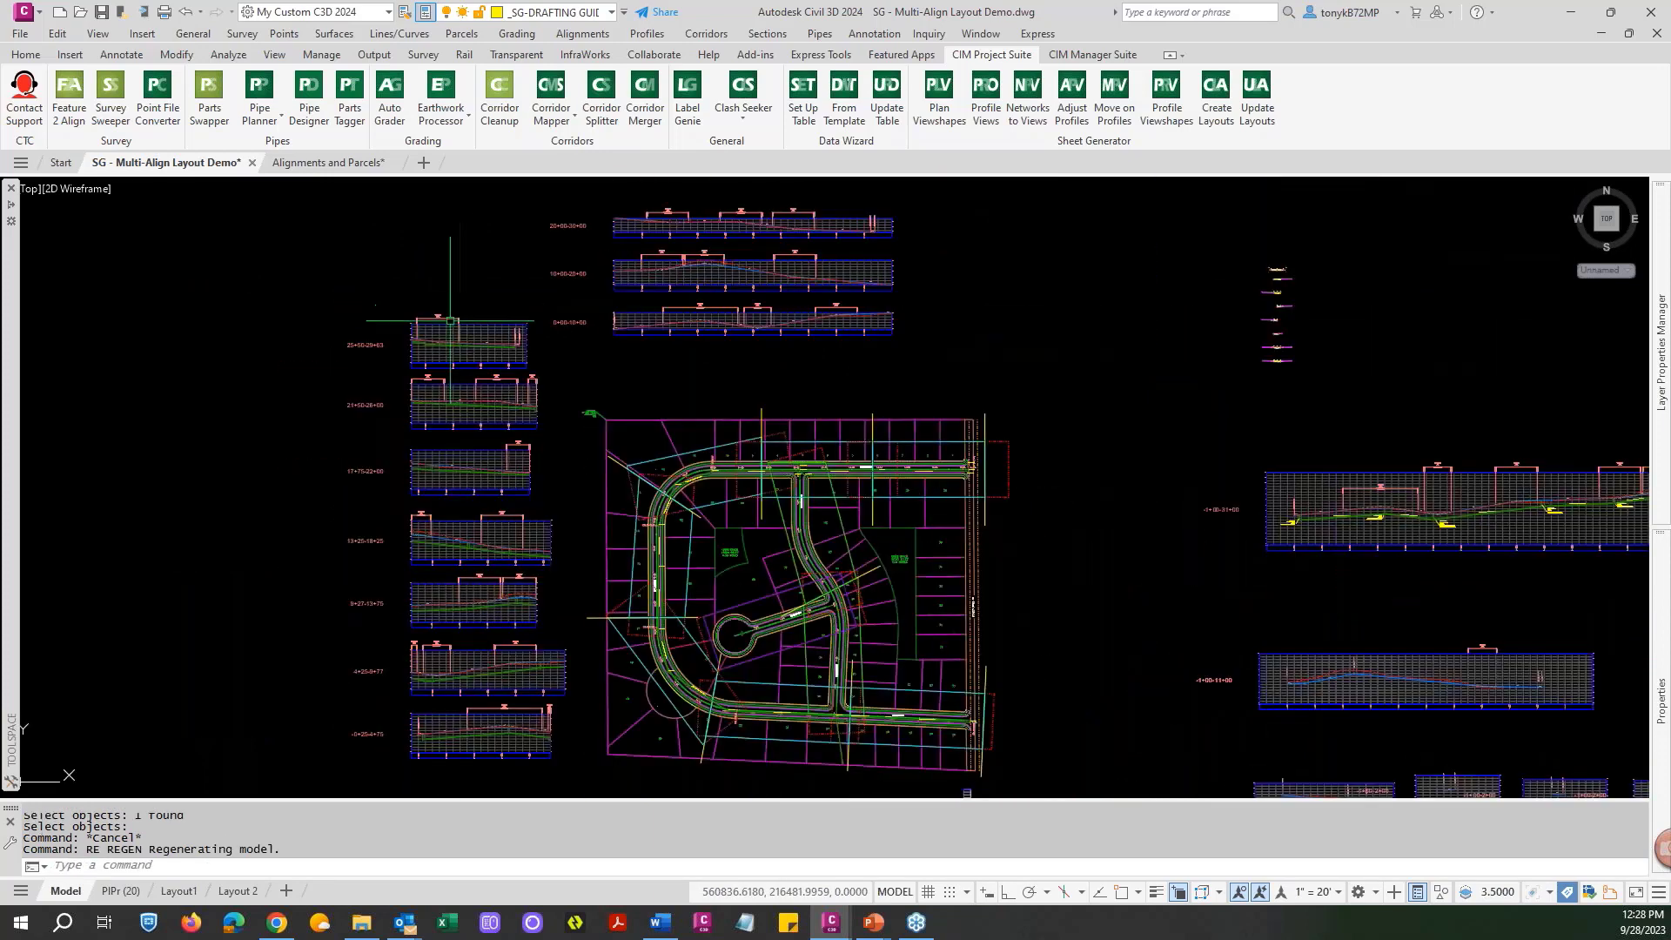
Examine the seven profile views in the western column, from 25+50-29+63 down to -0+25-4+75, against the plan viewshapes.
key("Escape")
middle_click_drag(470, 664, 417, 543)
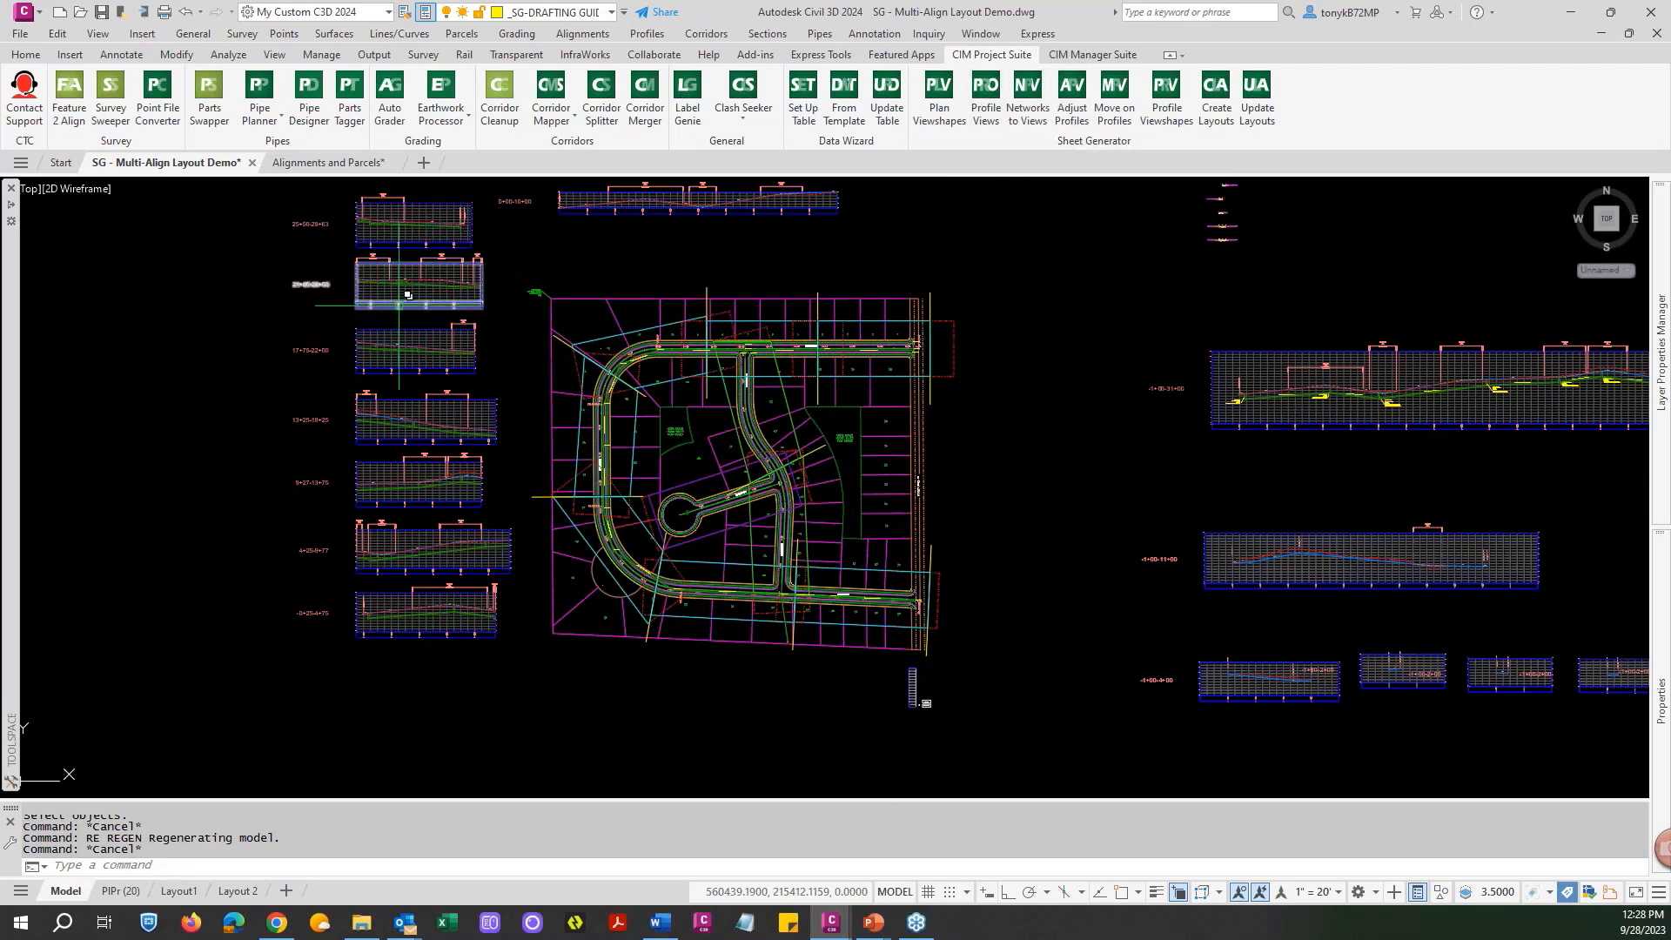
scroll(405, 296, "up", 4)
scroll(406, 296, "down", 5)
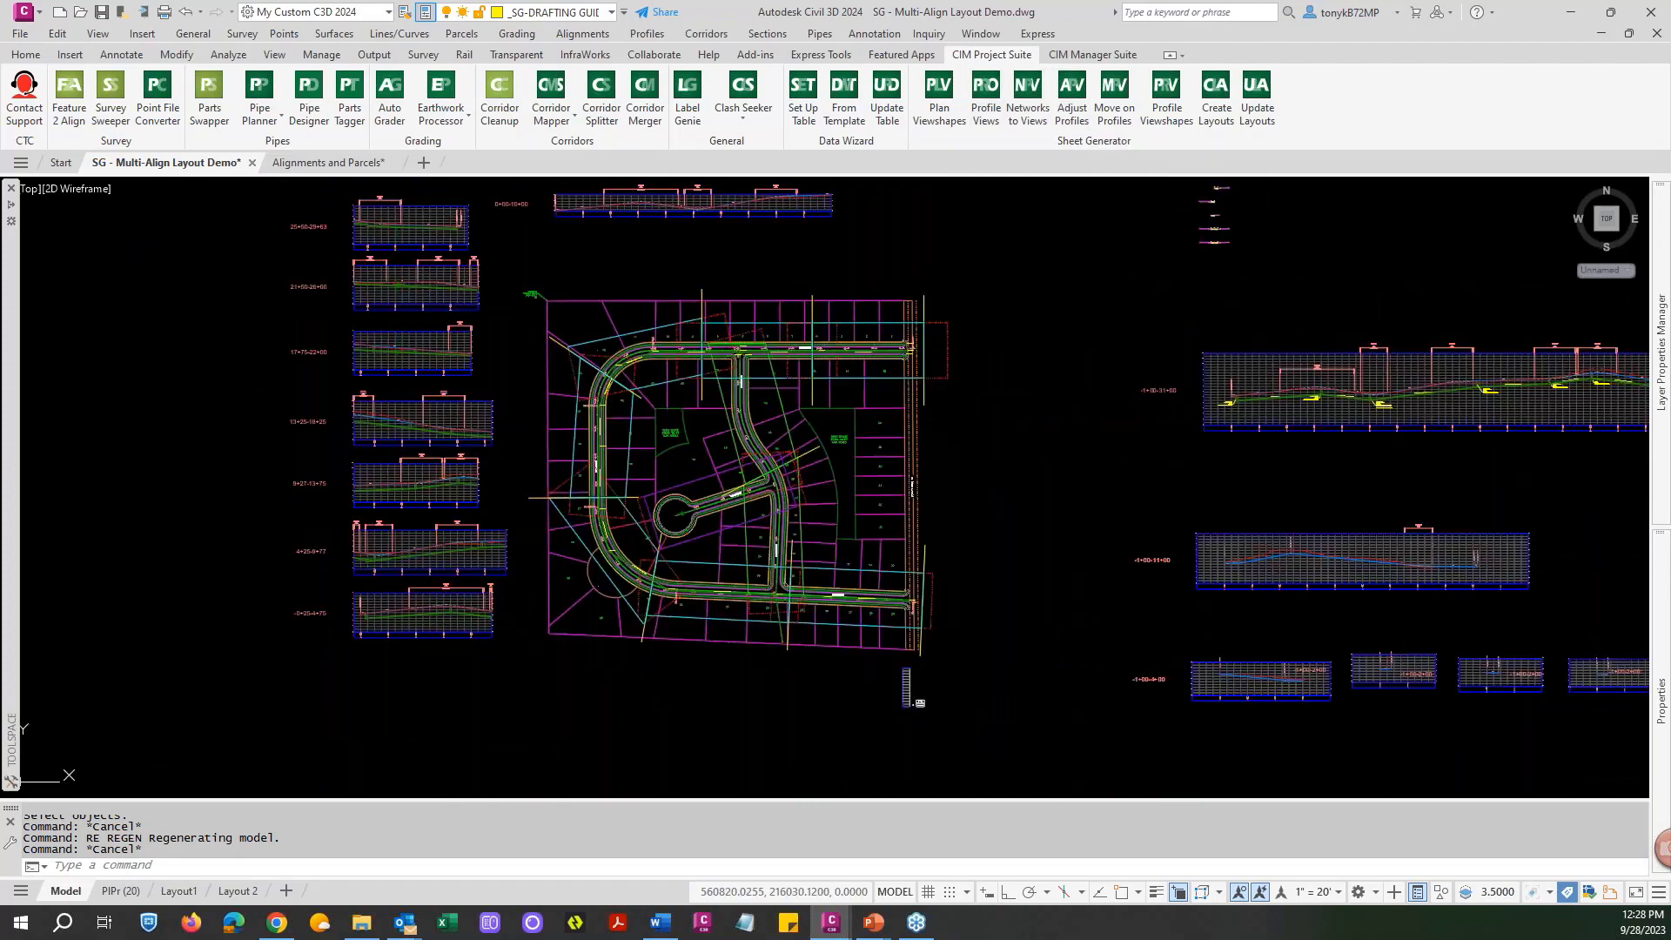
scroll(392, 304, "up", 7)
scroll(393, 304, "down", 6)
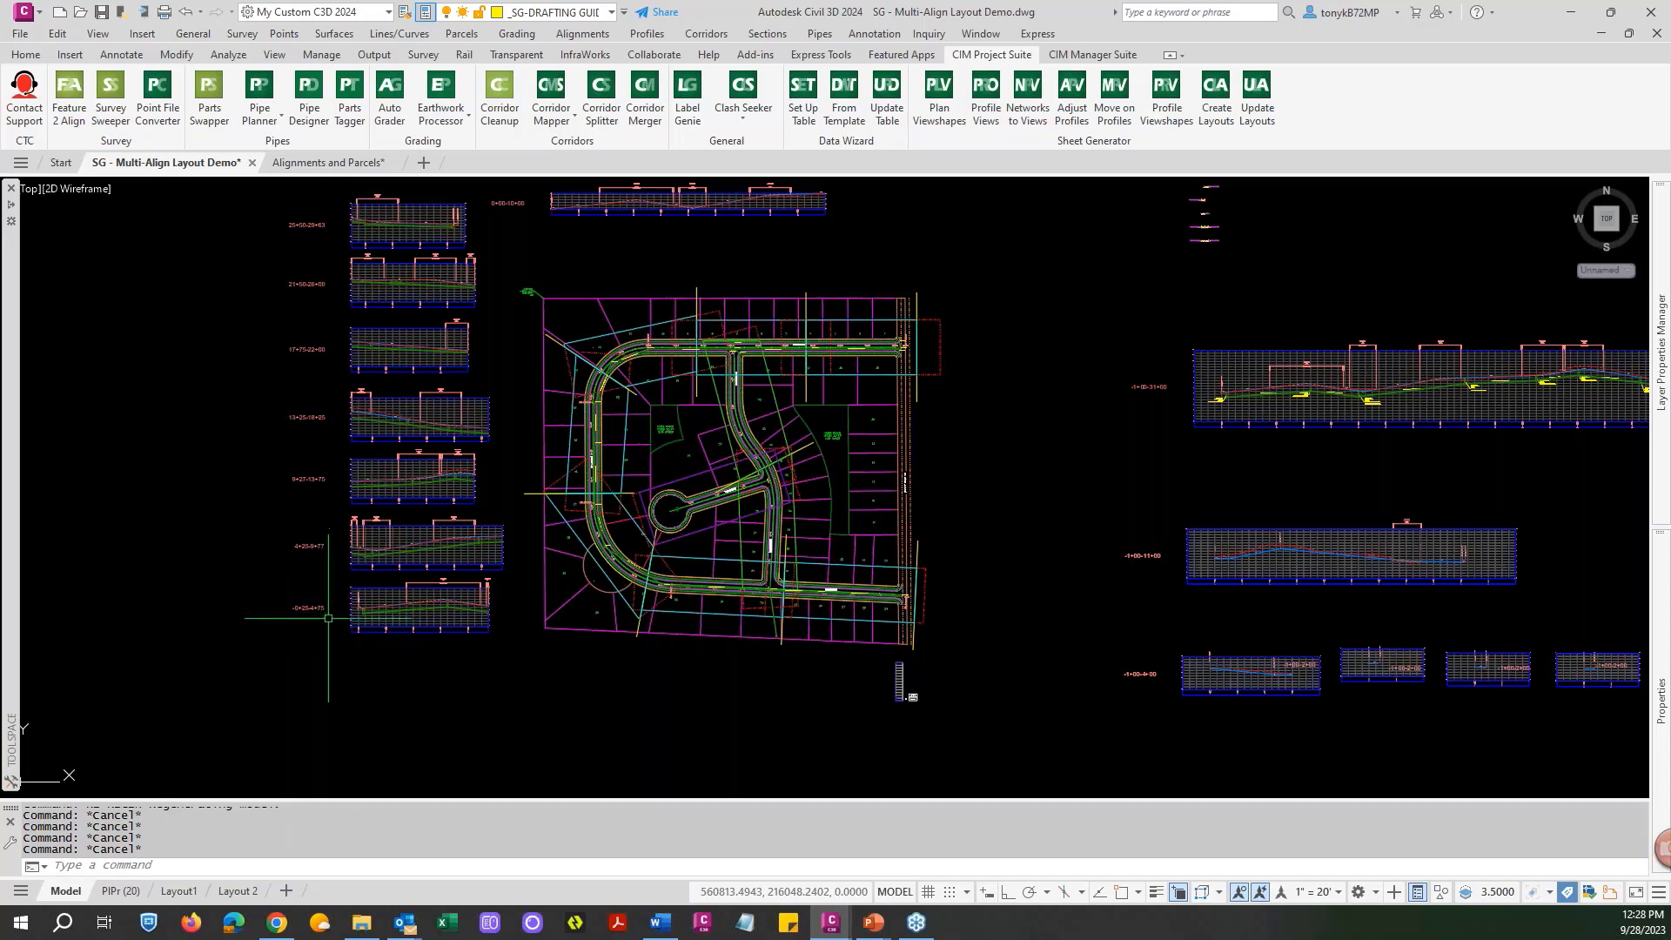
scroll(324, 632, "up", 2)
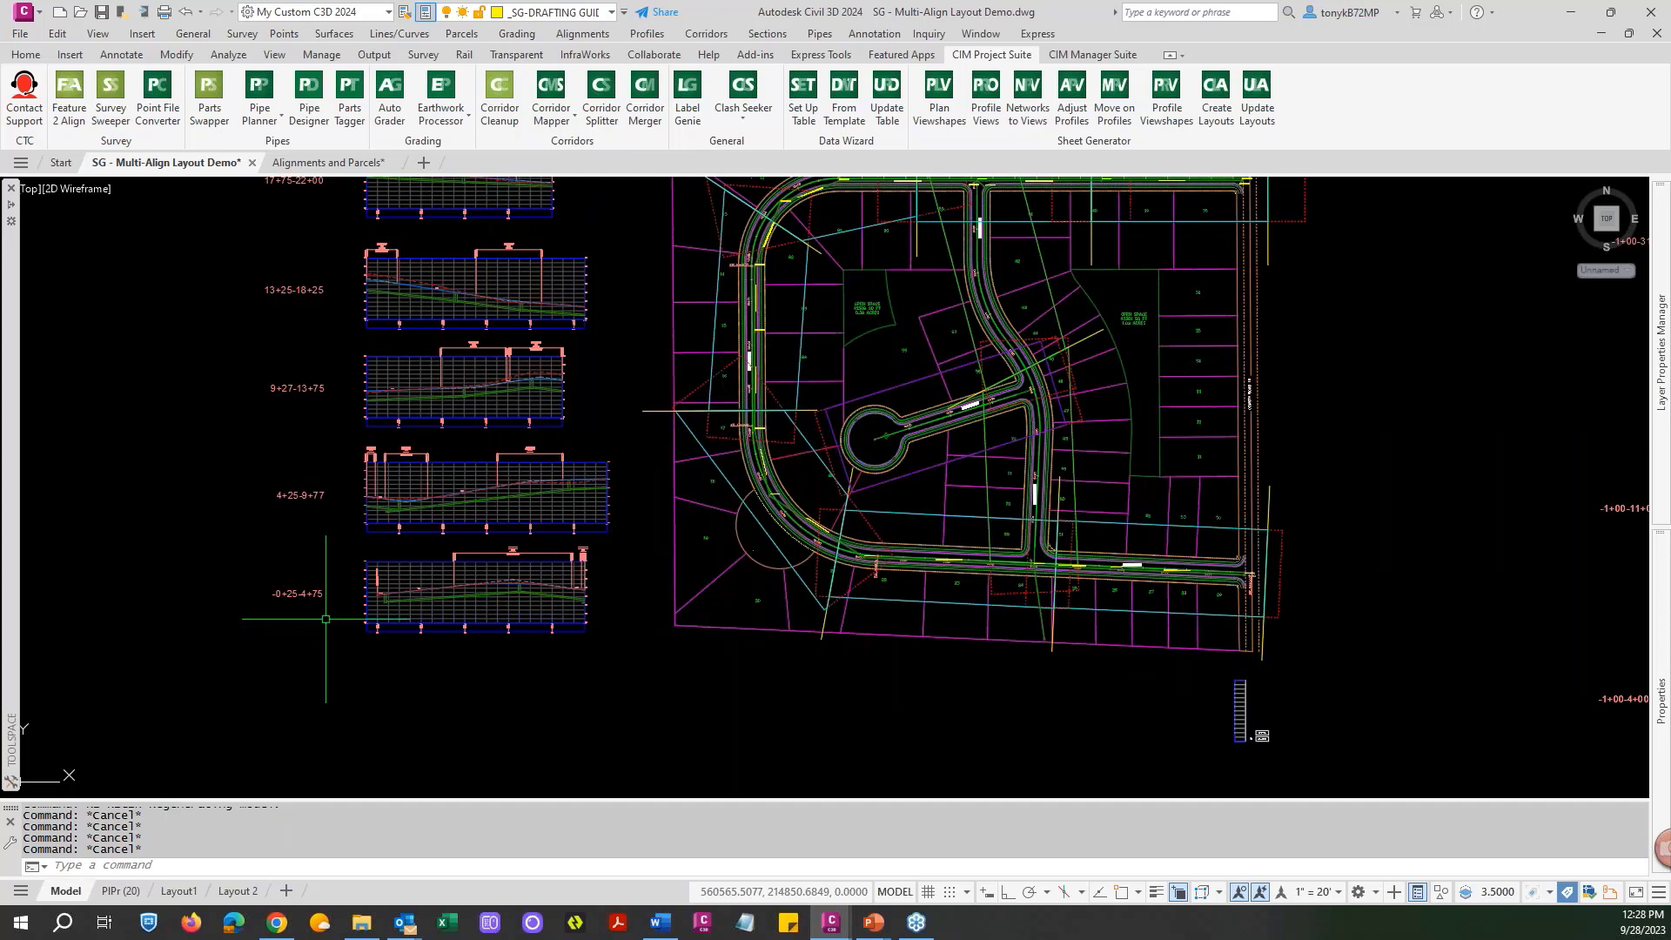
scroll(326, 619, "down", 4)
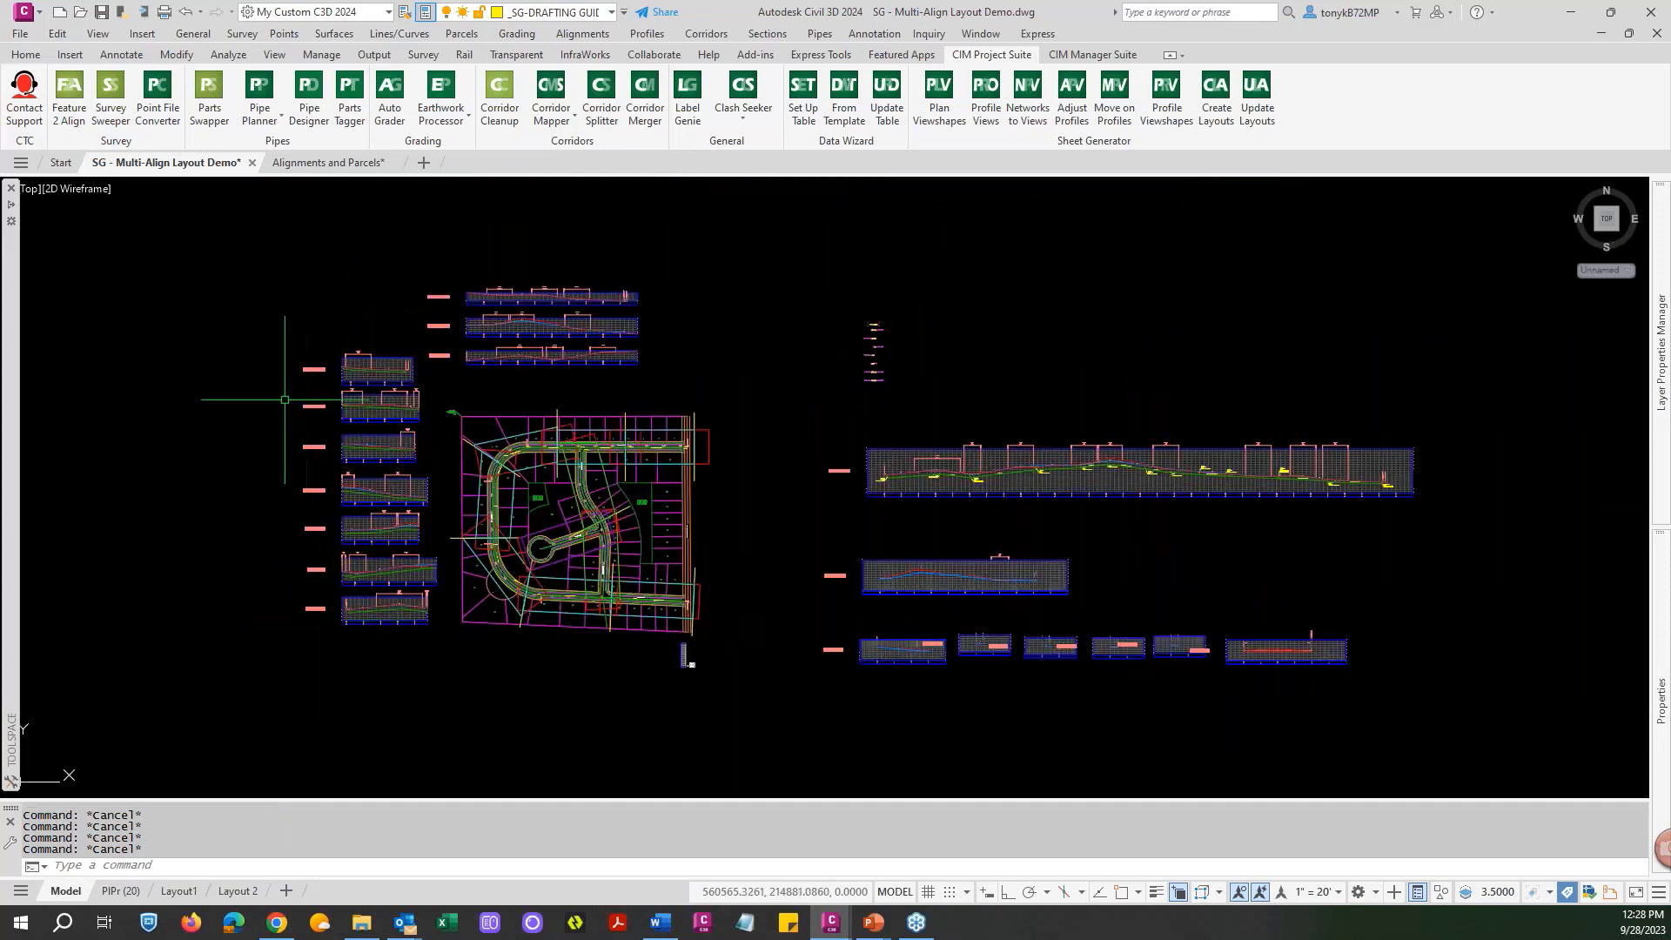
scroll(306, 449, "up", 4)
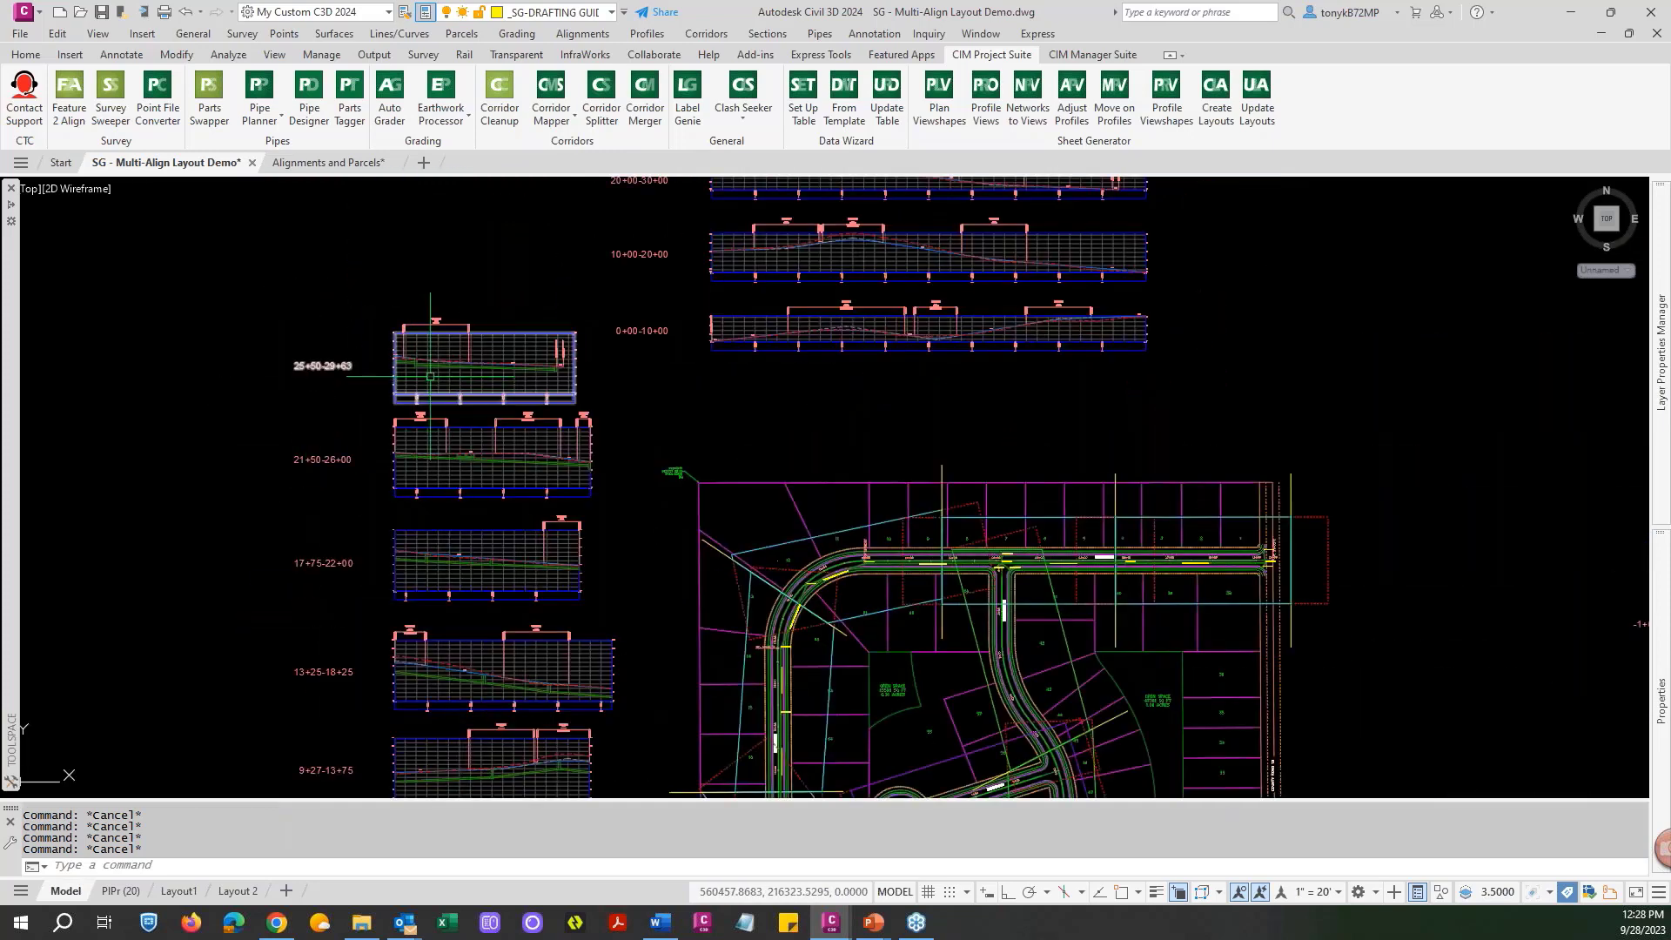
scroll(415, 375, "up", 4)
scroll(415, 375, "down", 6)
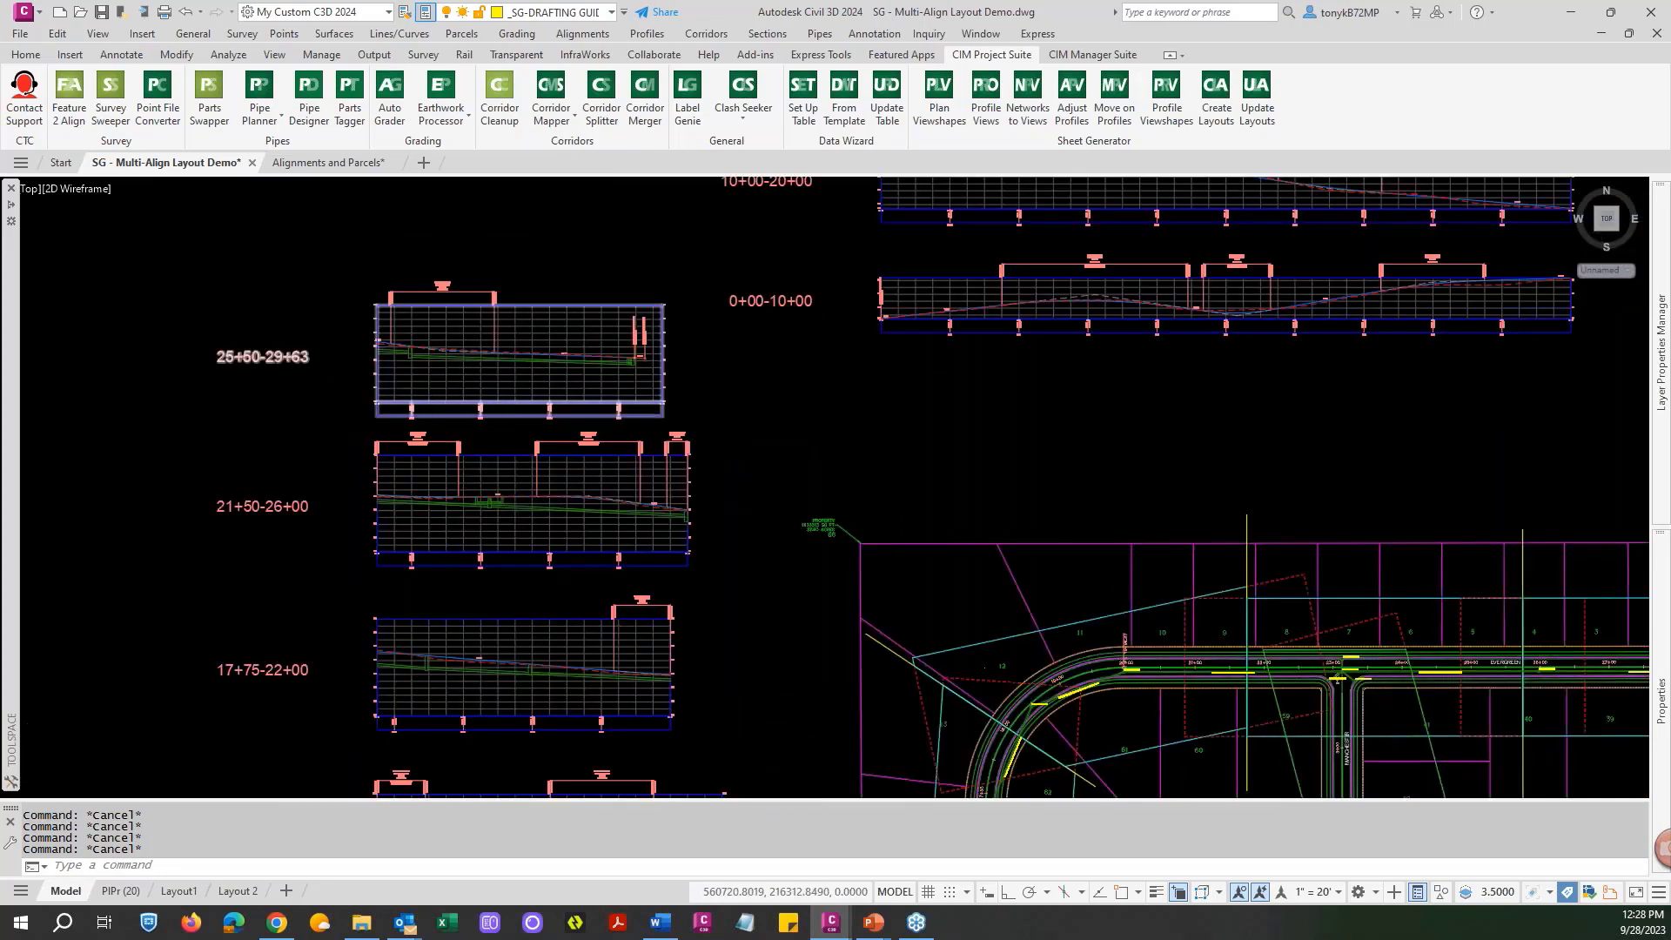
middle_click_drag(272, 607, 270, 479)
scroll(300, 478, "up", 5)
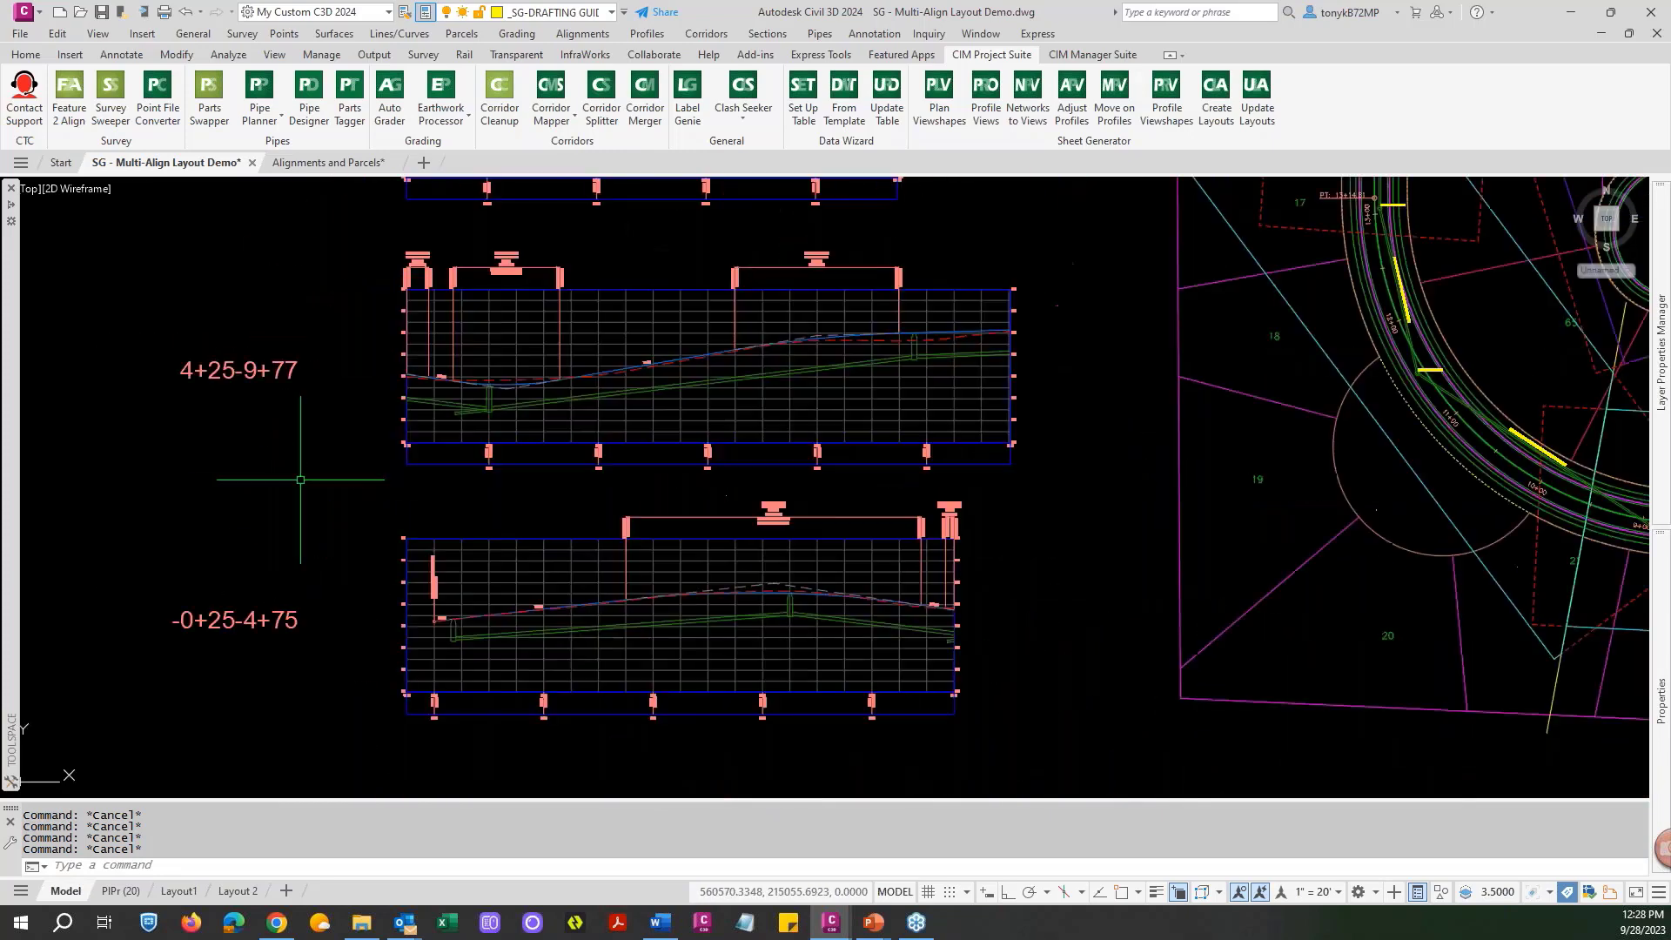
scroll(305, 479, "down", 4)
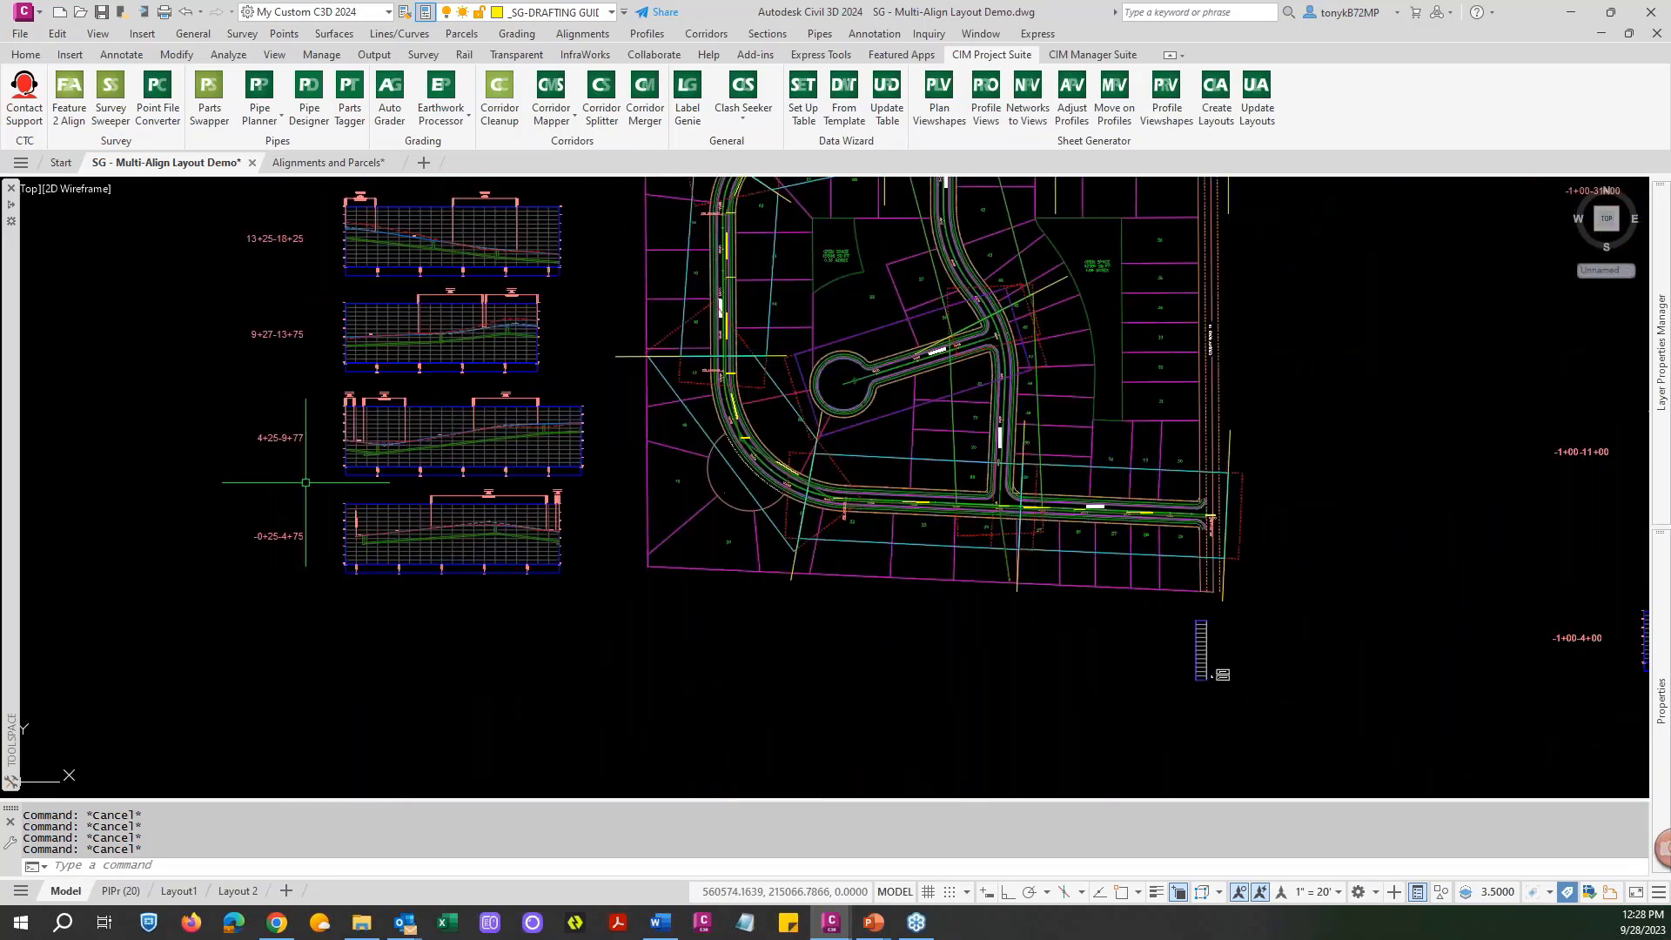
scroll(305, 479, "down", 2)
scroll(306, 479, "down", 2)
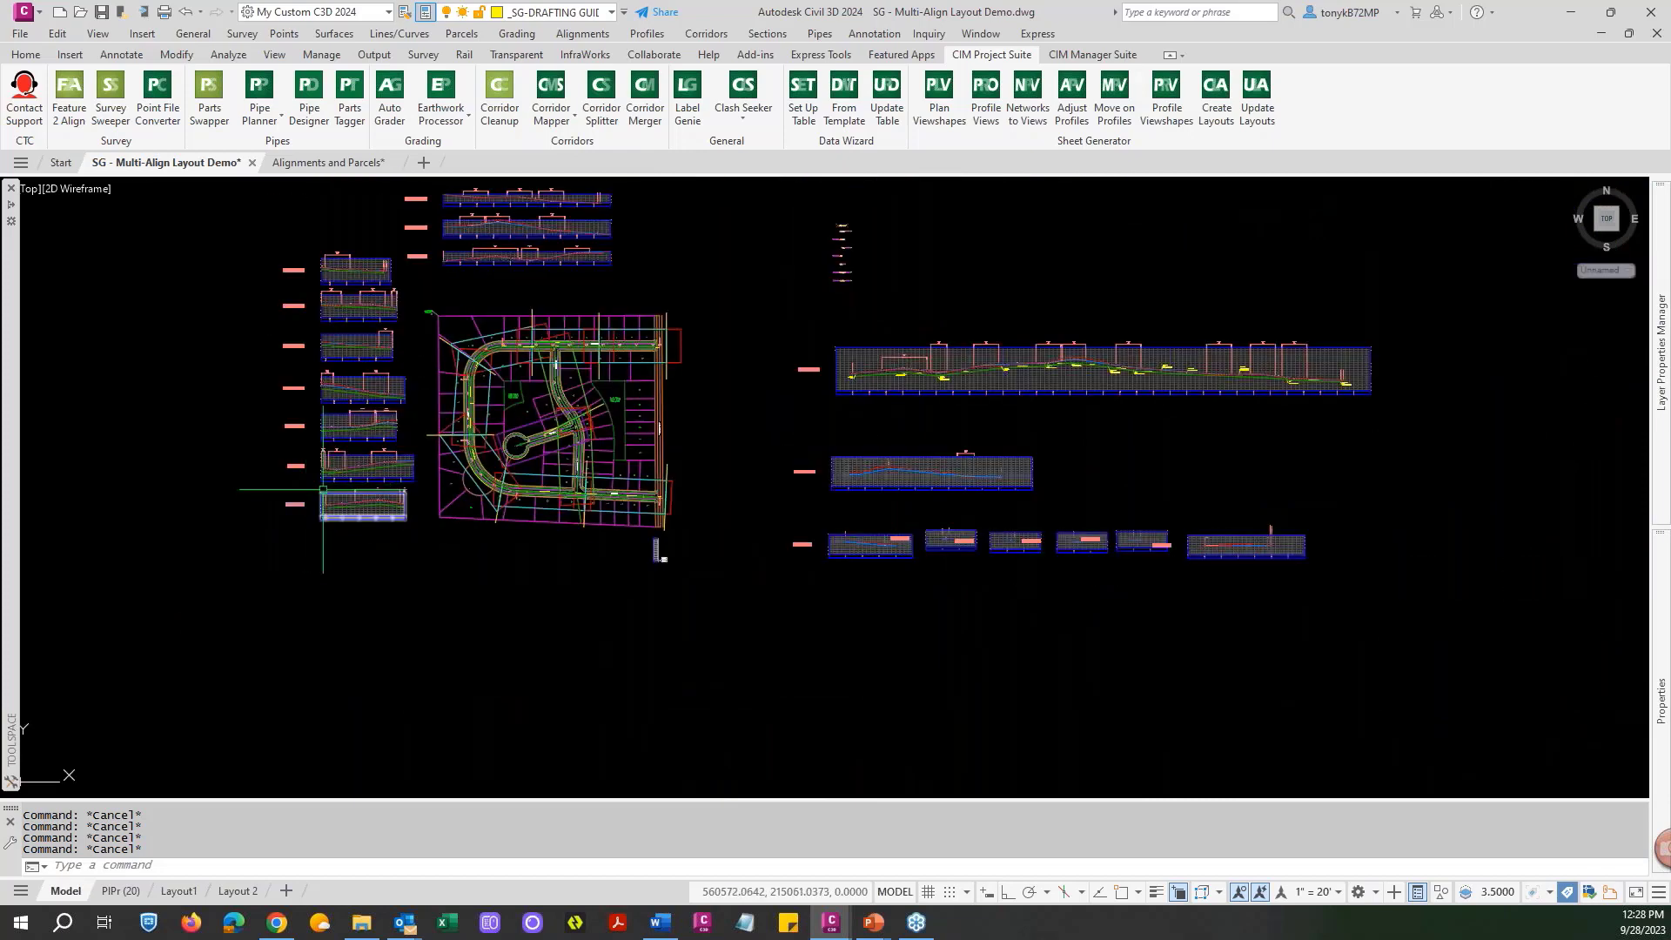
middle_click_drag(320, 491, 400, 526)
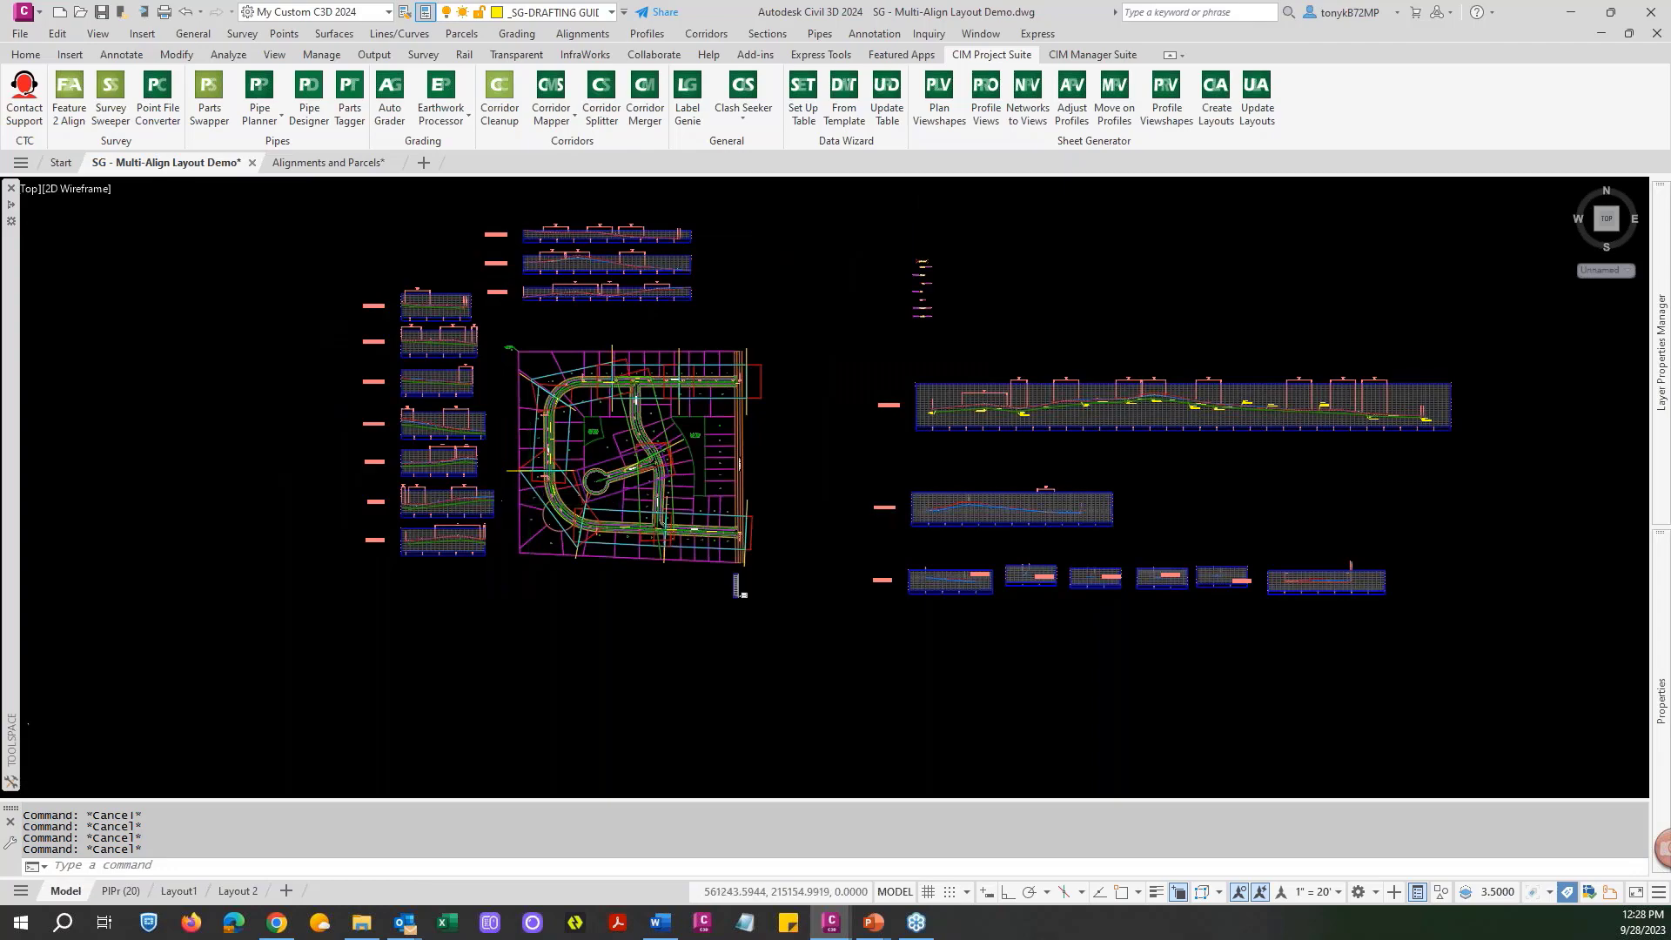
Inspect the start and end stations and the pipe network parts in the 4+25-9+77 profile view.
scroll(496, 499, "up", 6)
scroll(281, 528, "up", 5)
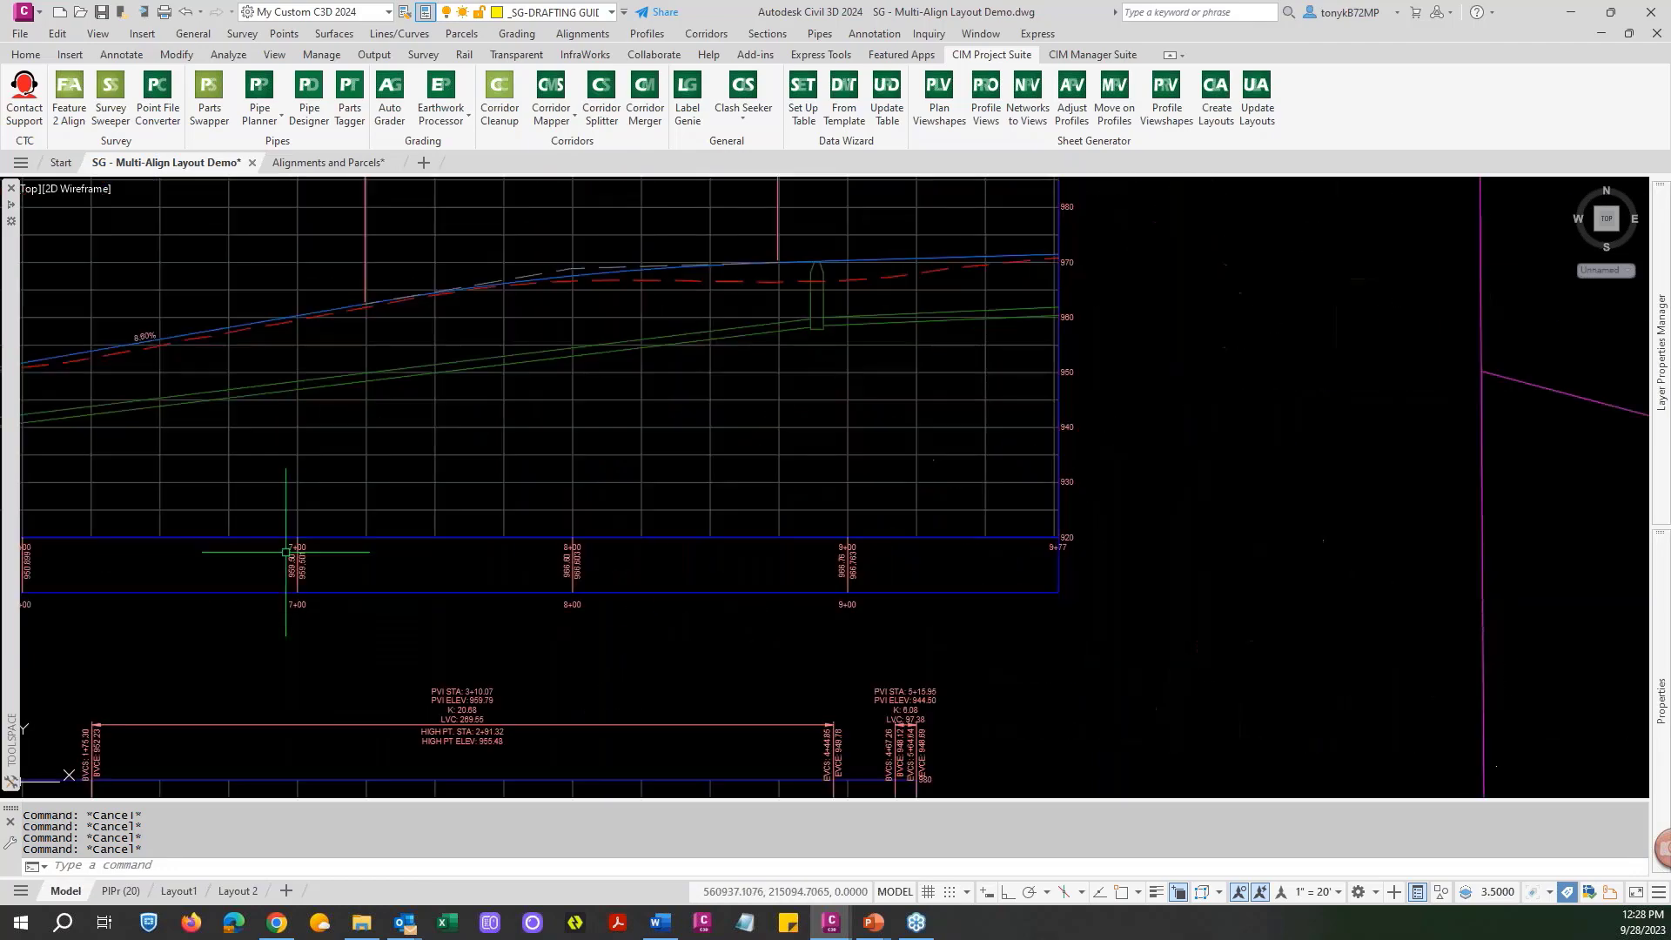
scroll(285, 552, "down", 5)
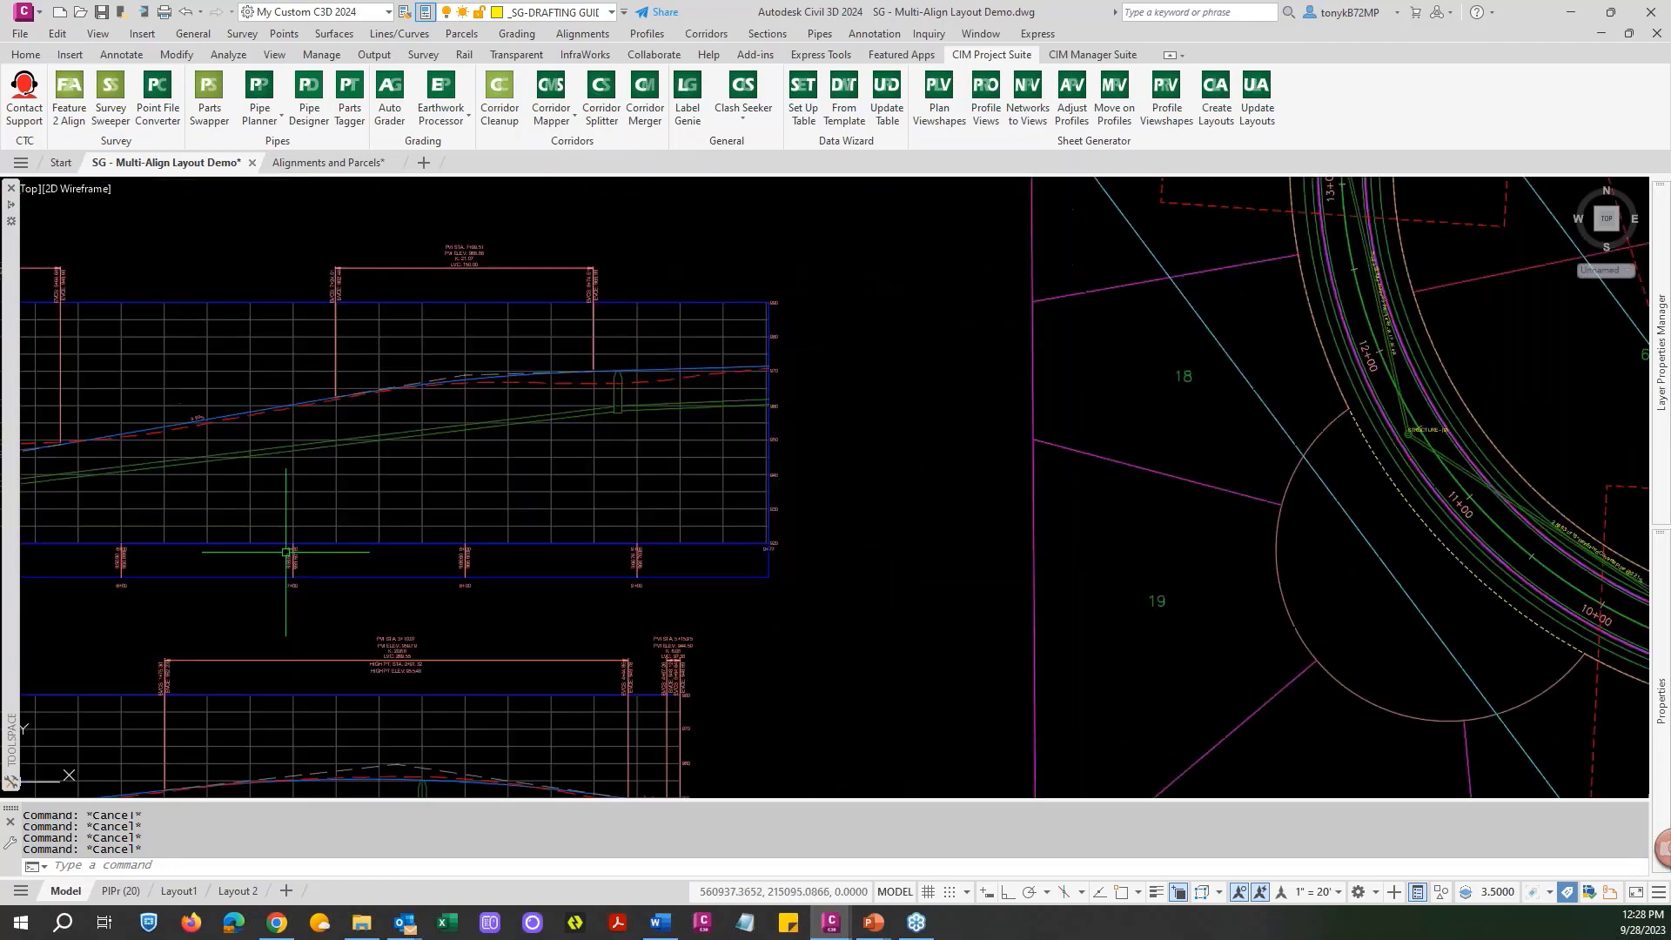
scroll(250, 548, "up", 6)
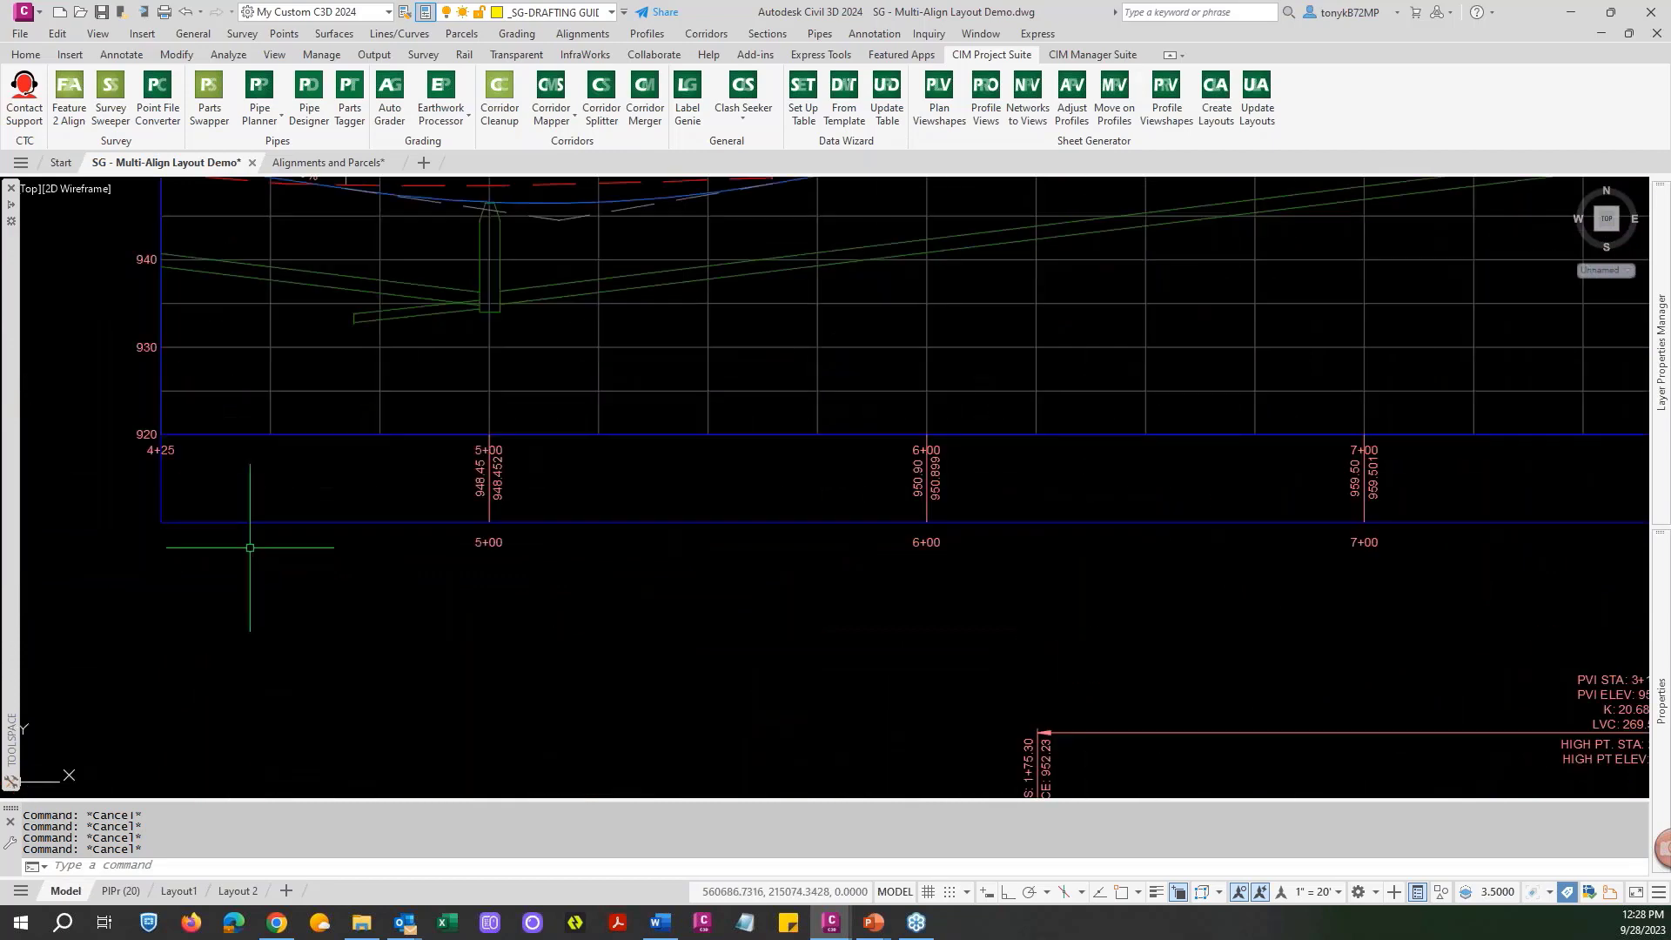
scroll(250, 547, "down", 5)
mouse_move(140, 482)
middle_mouse_down()
mouse_move(291, 461)
mouse_move(218, 467)
middle_mouse_up()
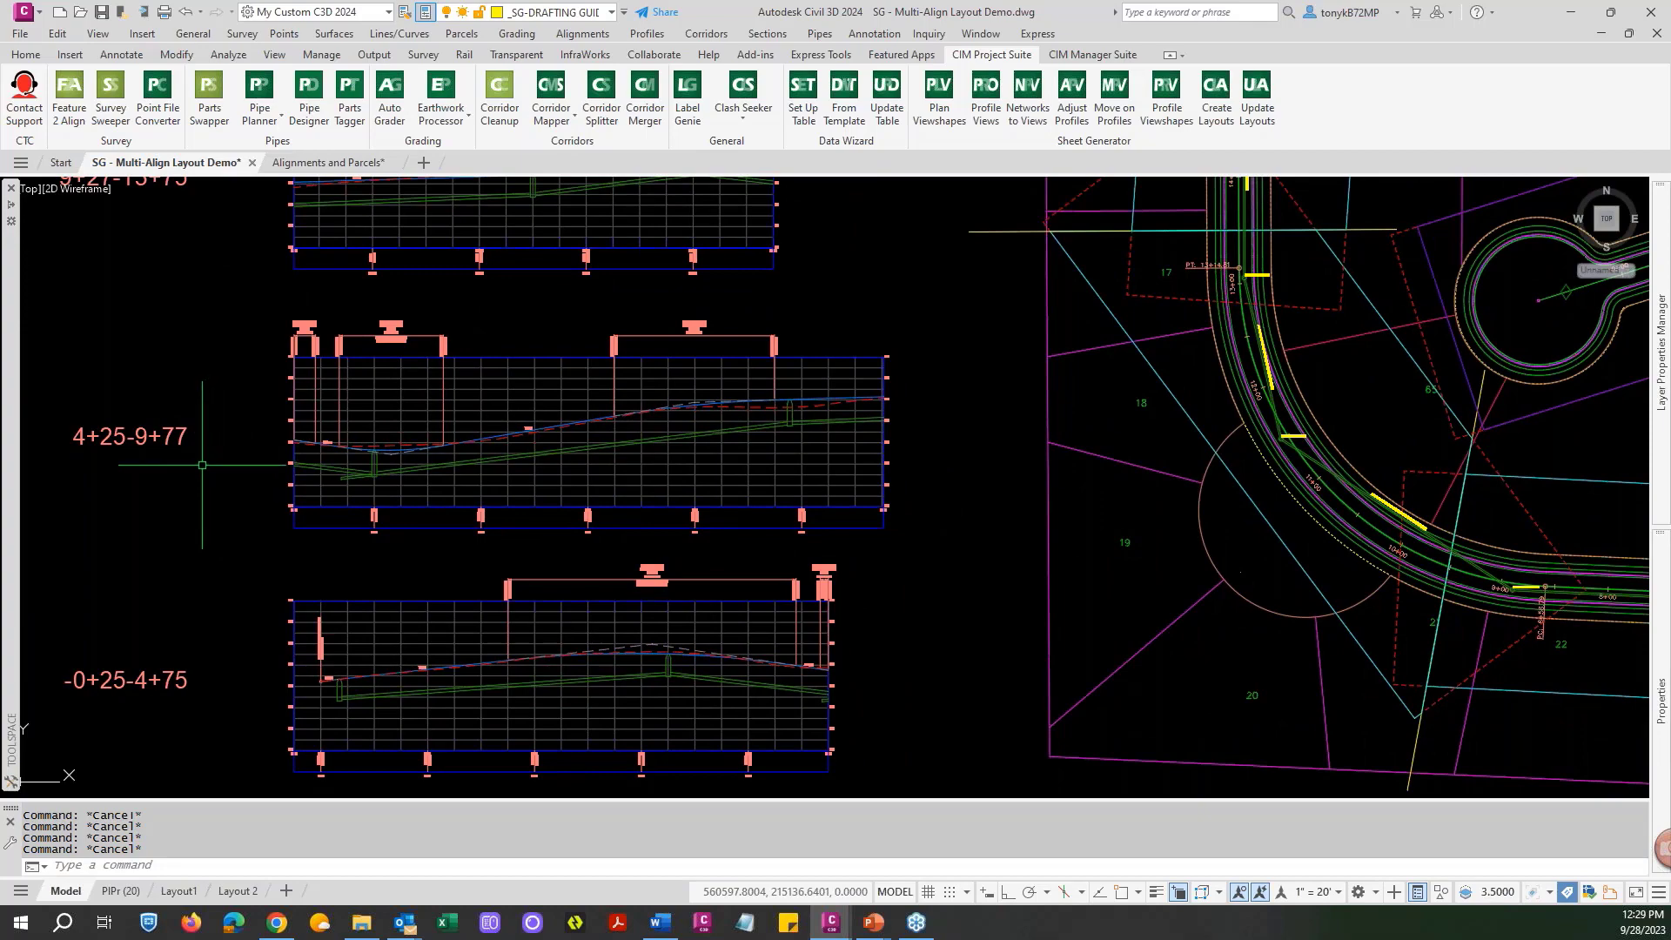
scroll(201, 465, "down", 8)
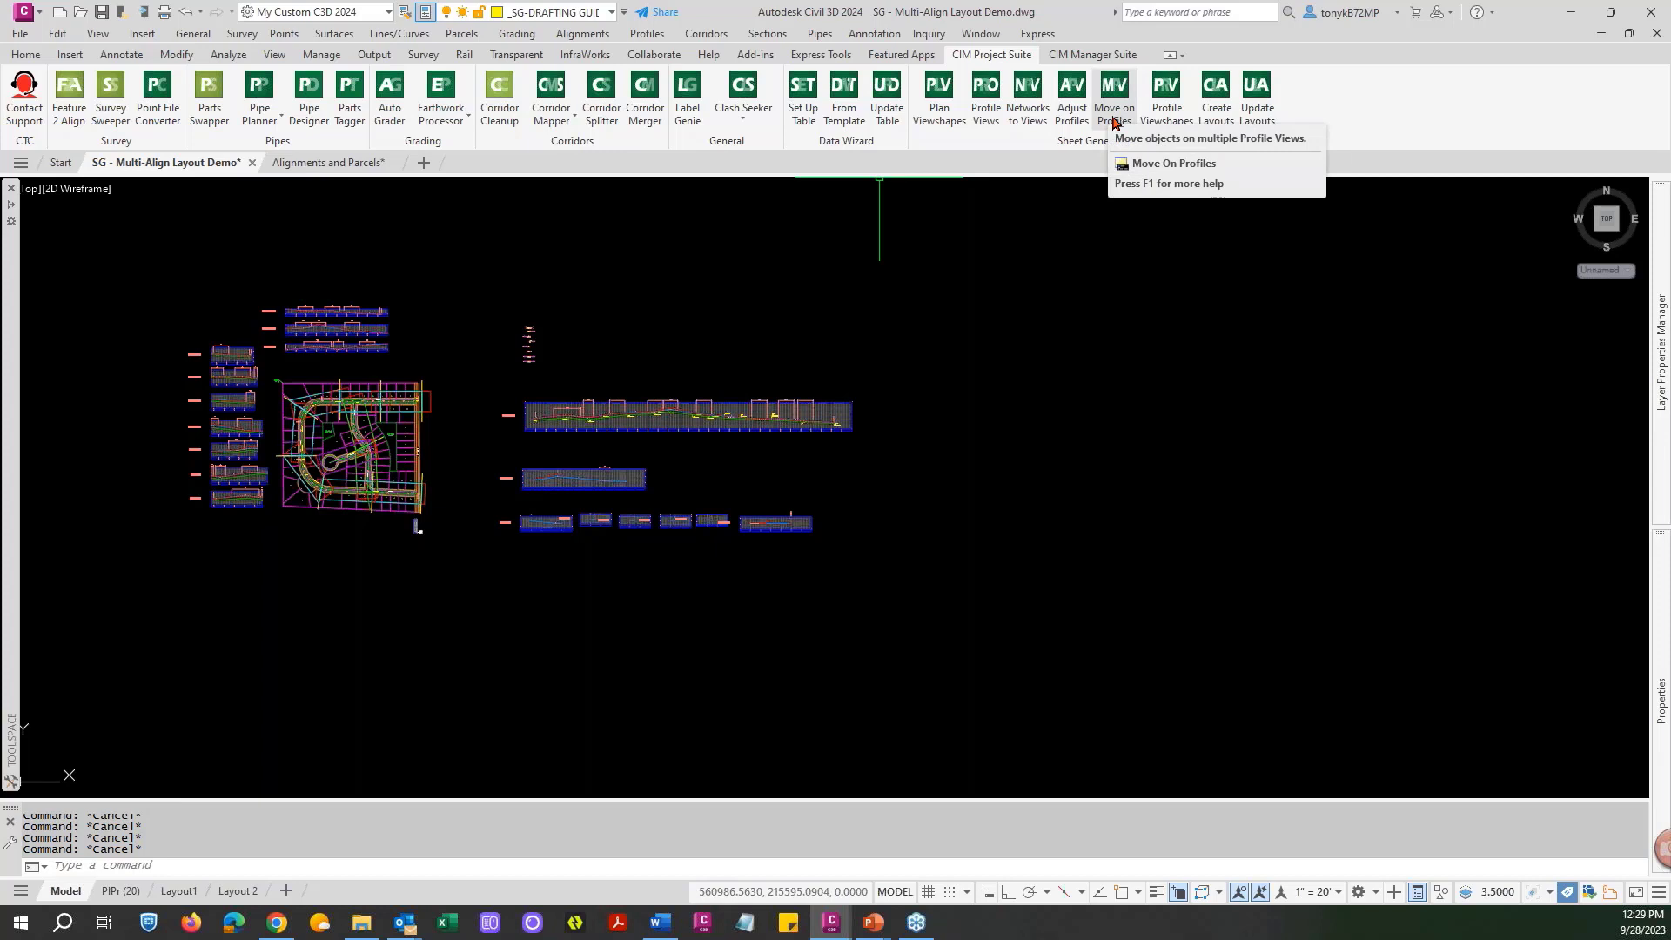
left_click(1114, 122)
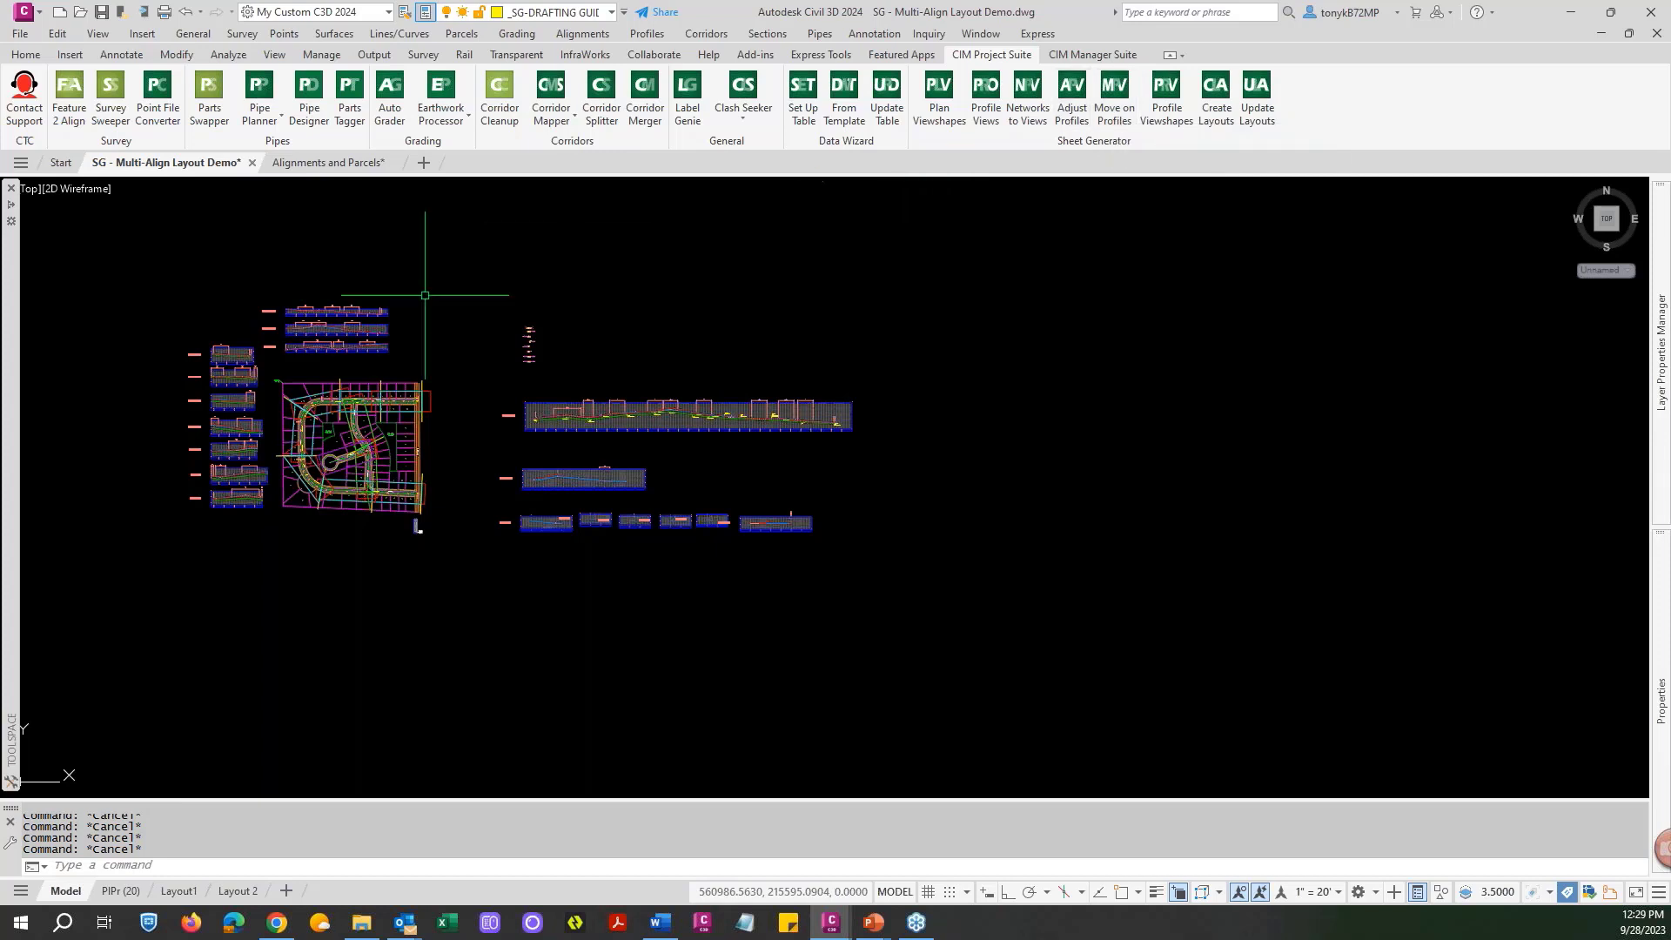
left_click(237, 373)
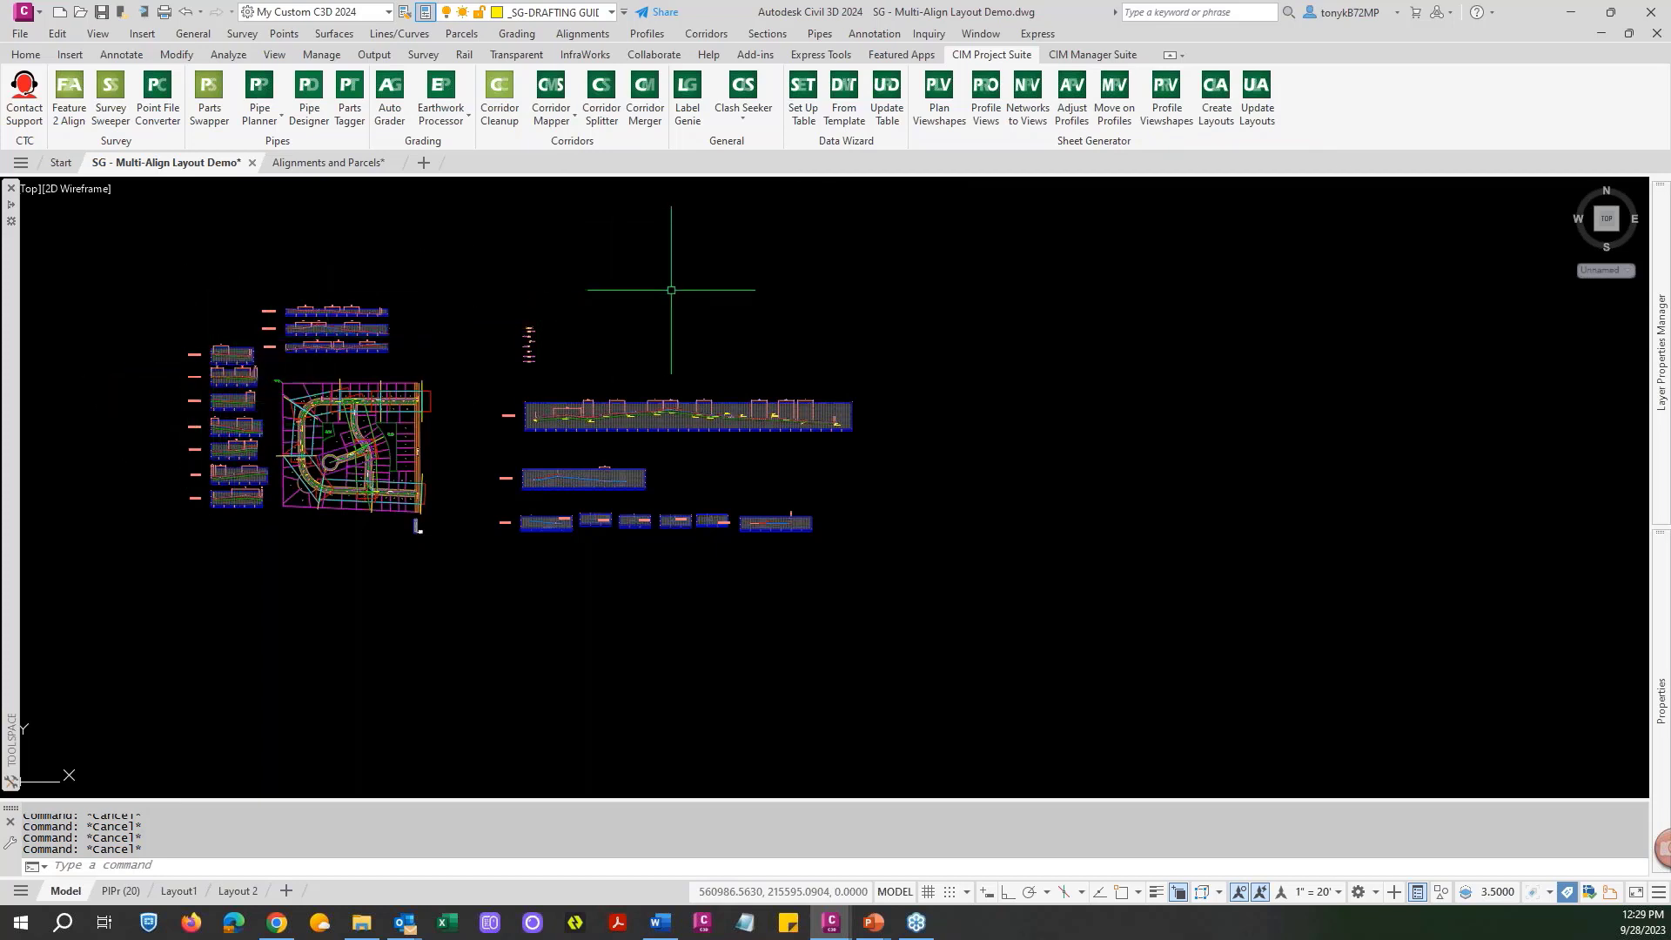
middle_click_drag(679, 300, 857, 333)
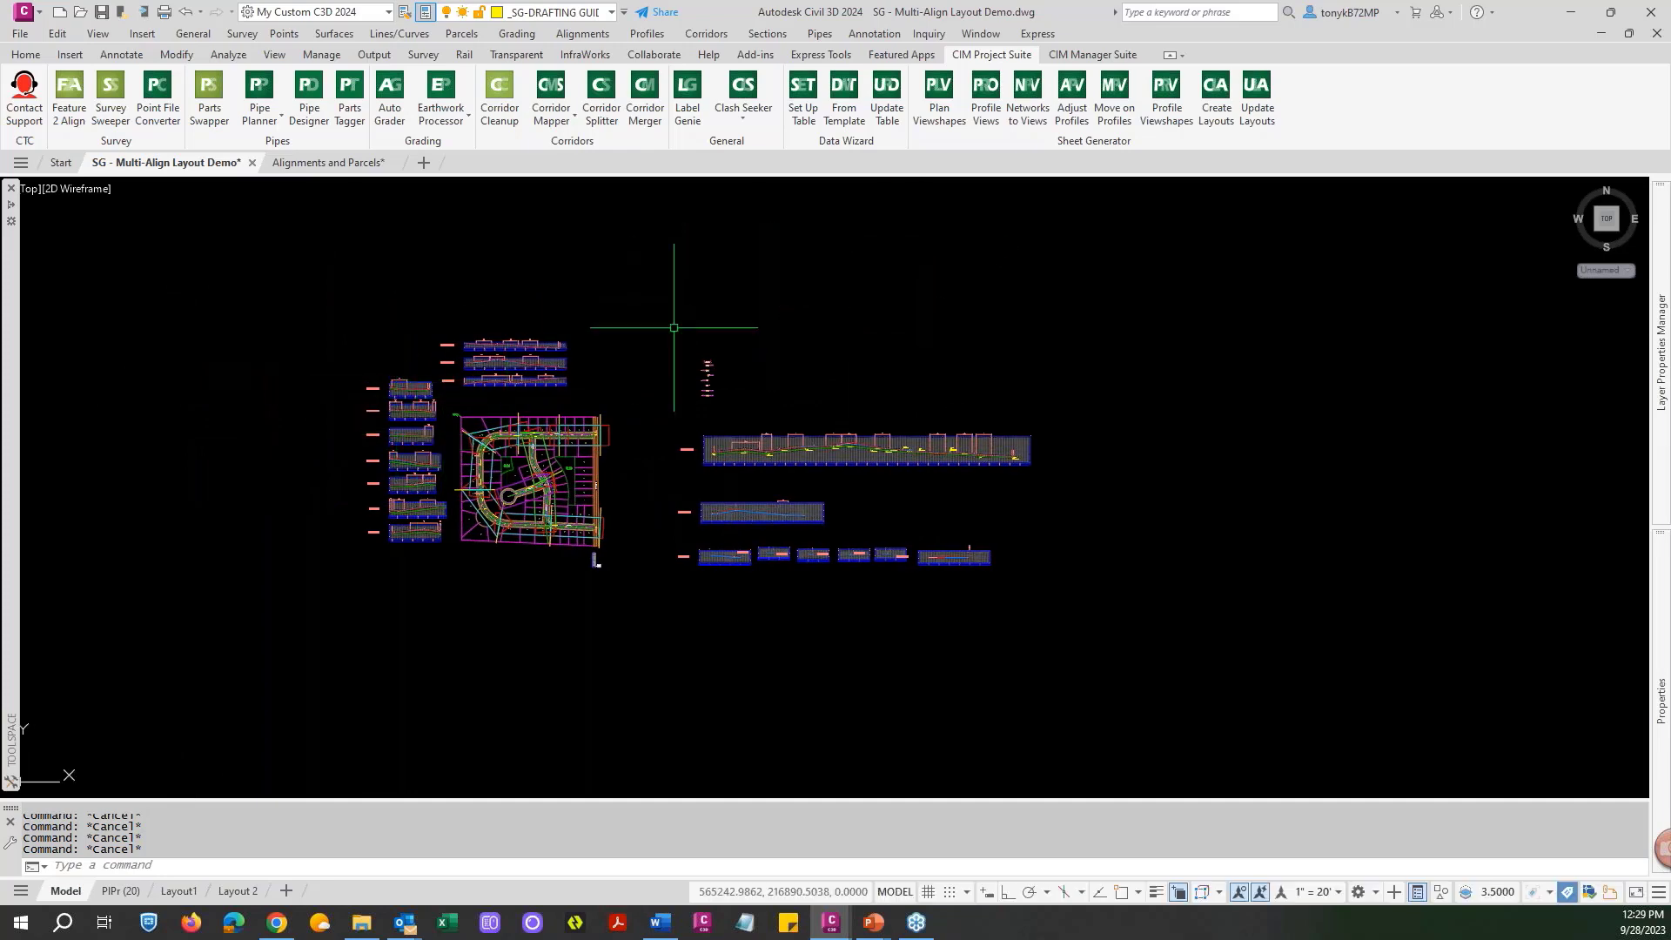
scroll(332, 392, "up", 5)
scroll(343, 372, "down", 5)
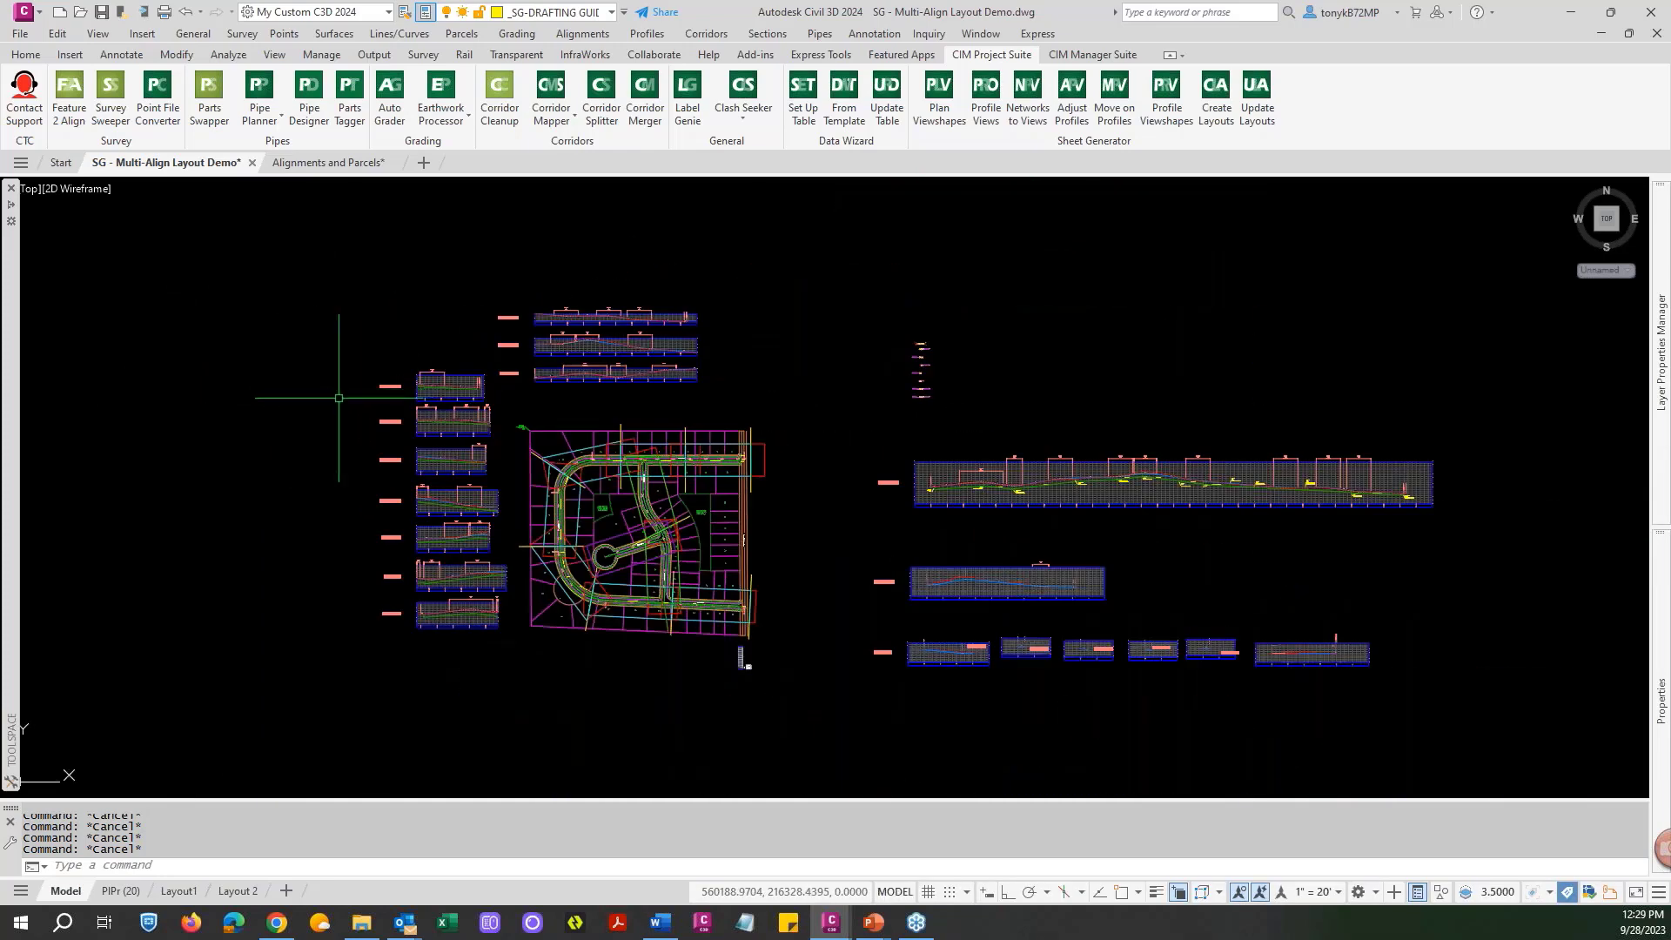
scroll(345, 368, "up", 2)
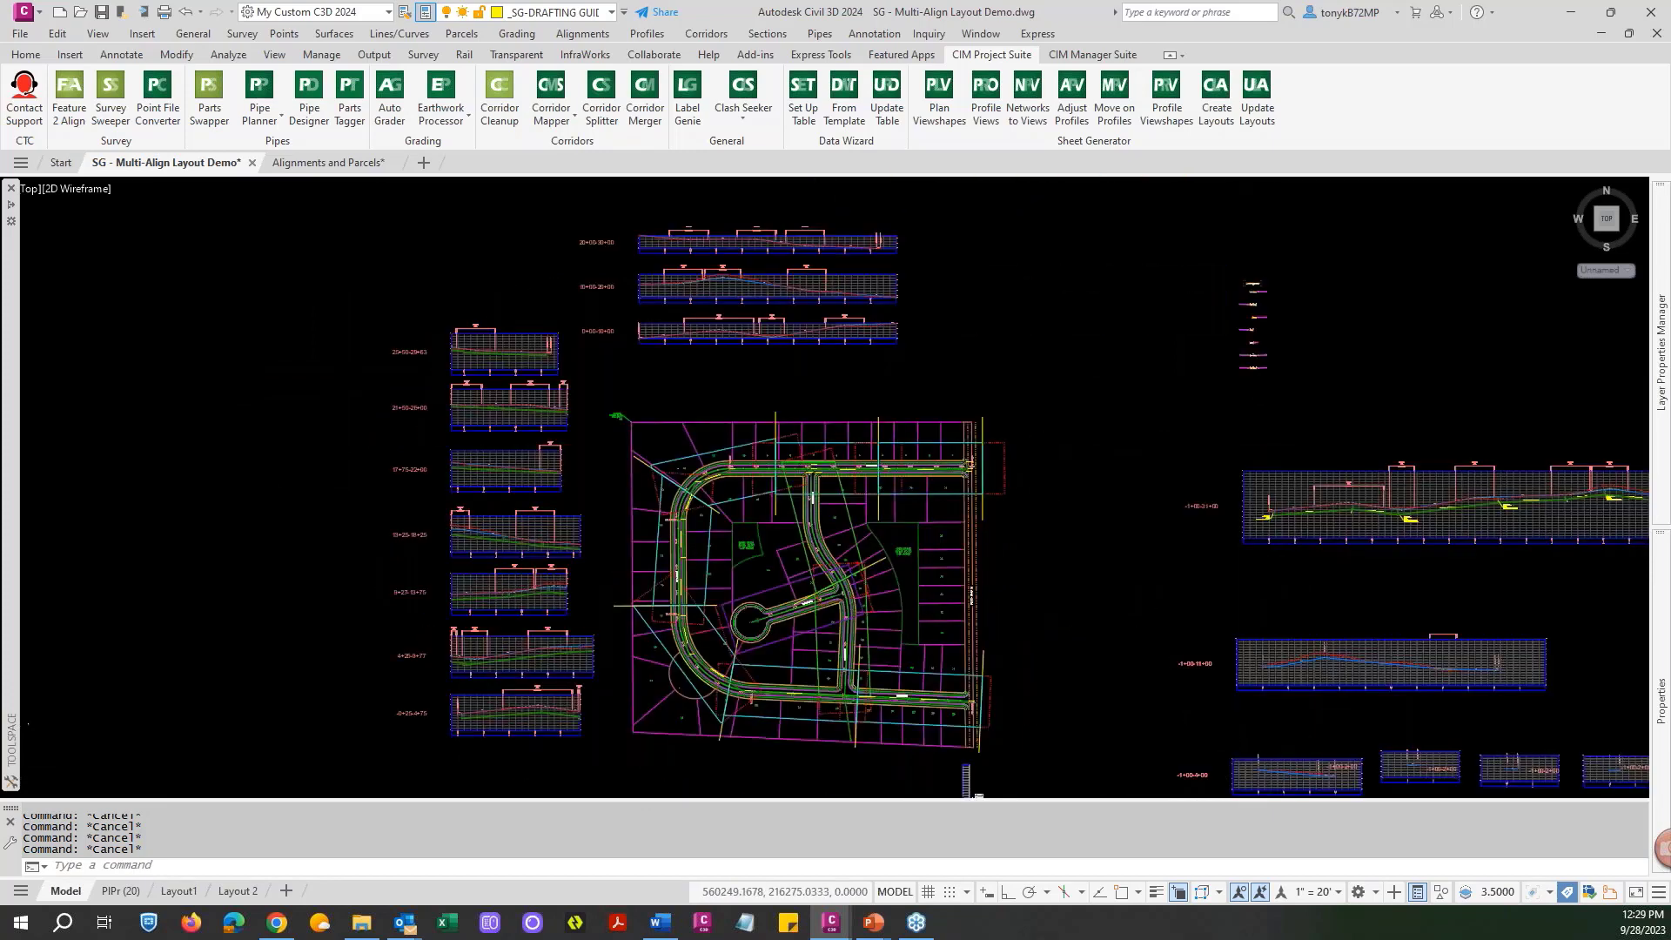
scroll(345, 369, "down", 3)
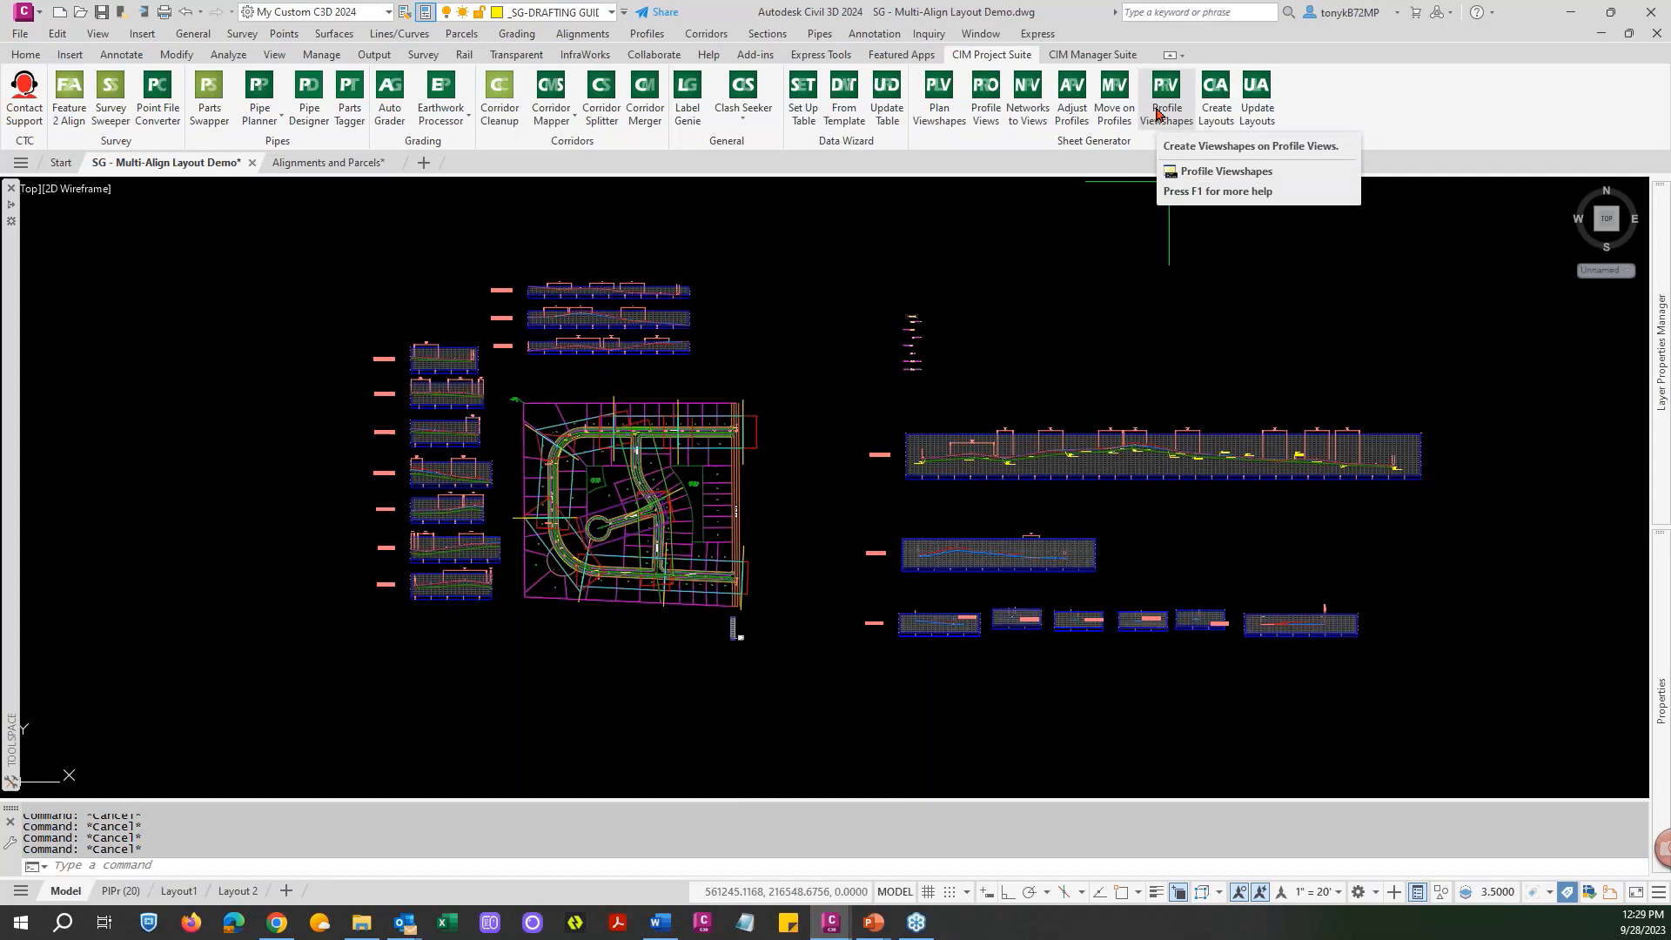
Start creating profile viewshapes for all seven Evergreen profile views in the western column.
left_click(1157, 113)
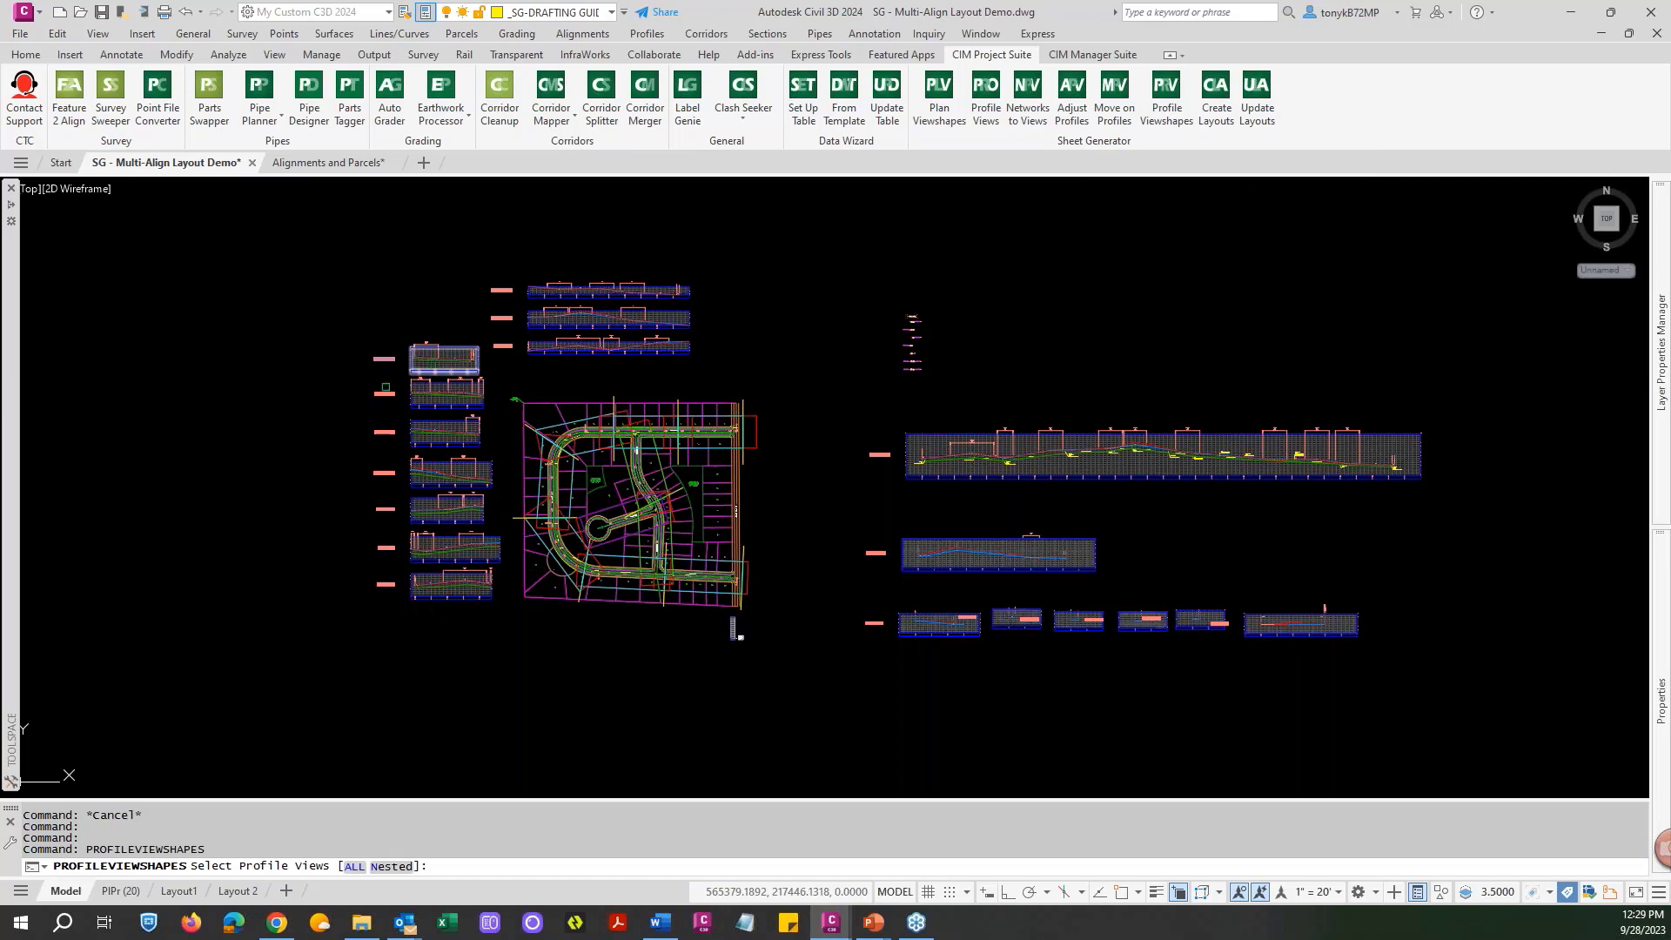
left_click(378, 609)
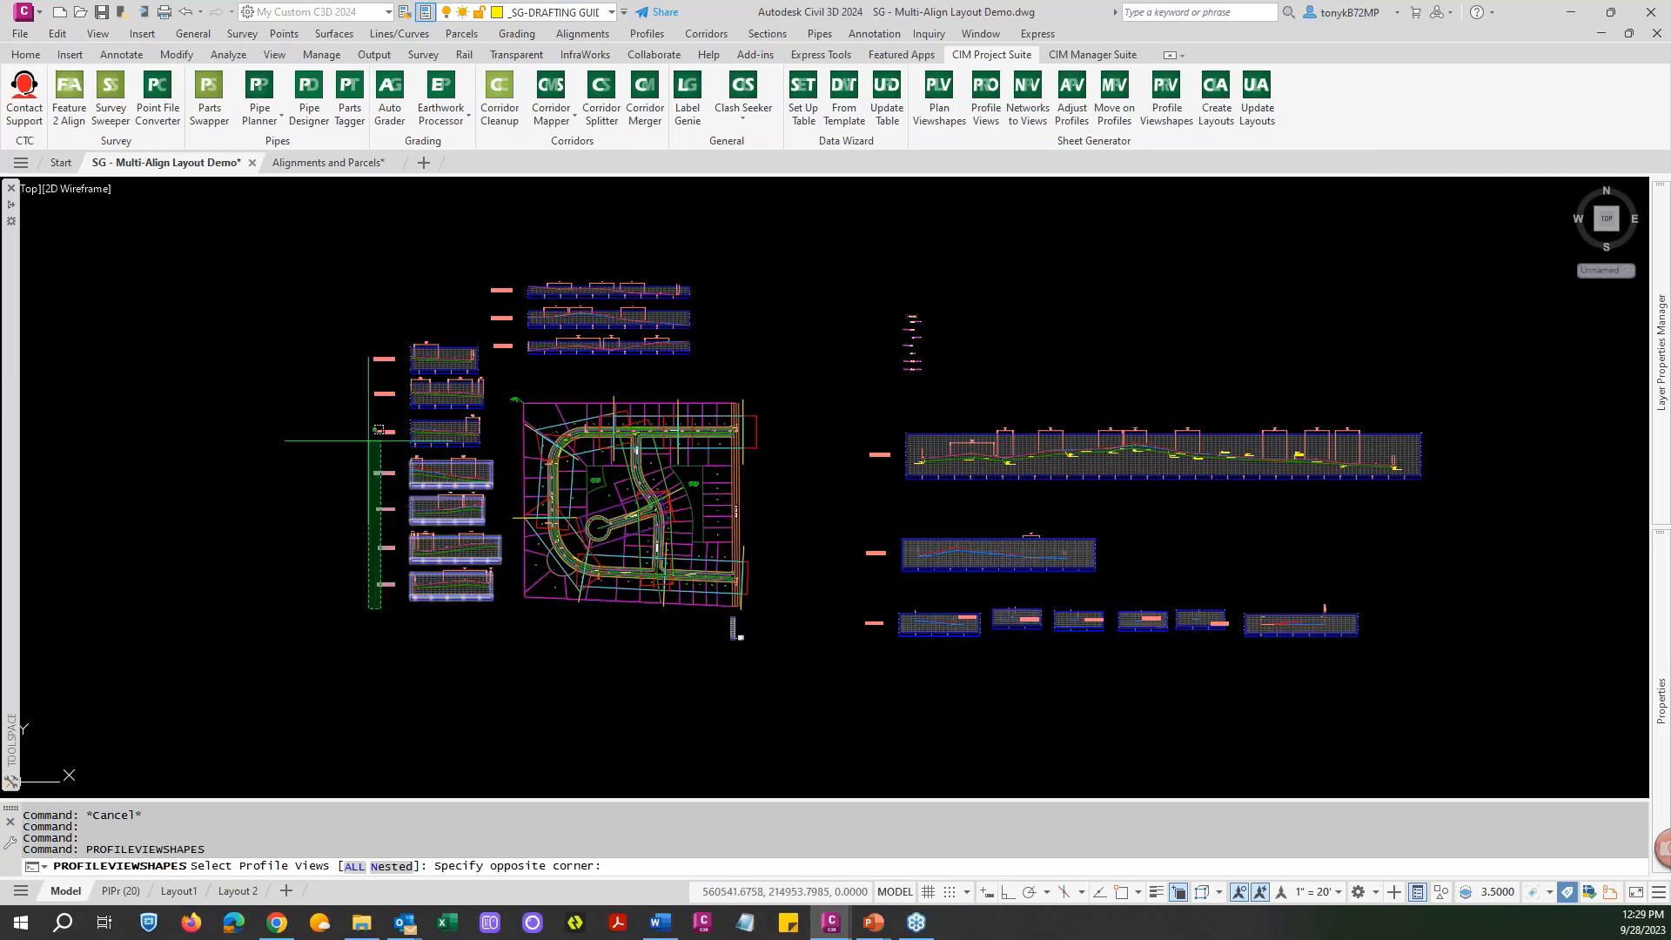
left_click(346, 334)
key("Return")
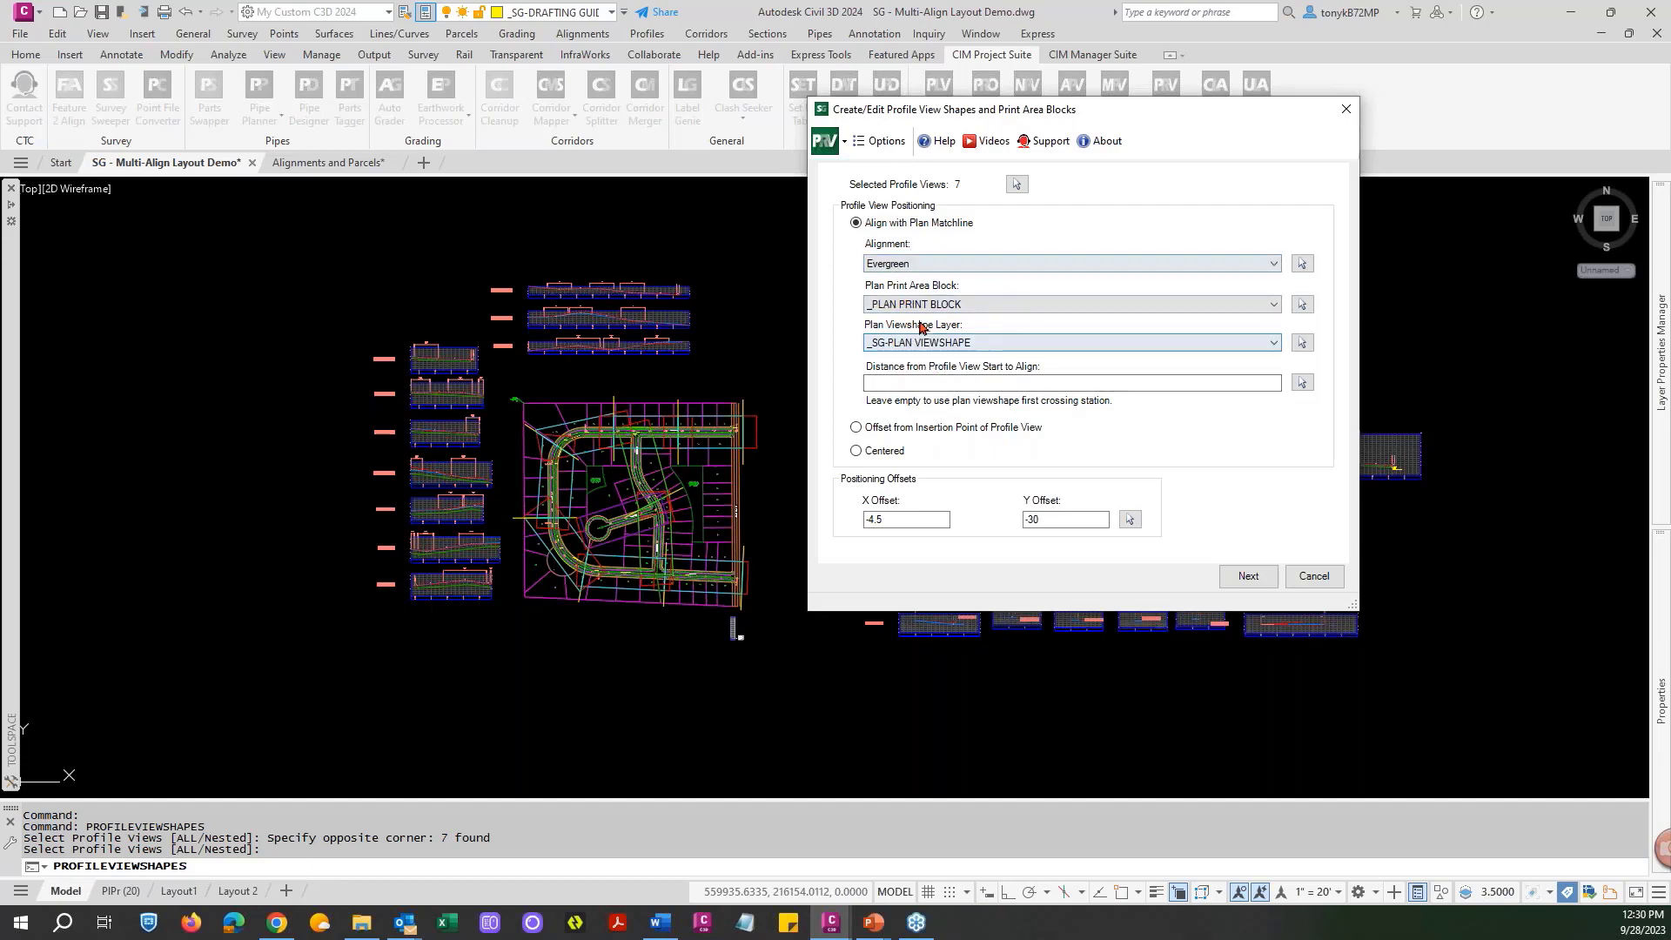
Position the viewshapes by aligning with the plan matchline, and set both the X and Y offsets to 0.
left_click(855, 452)
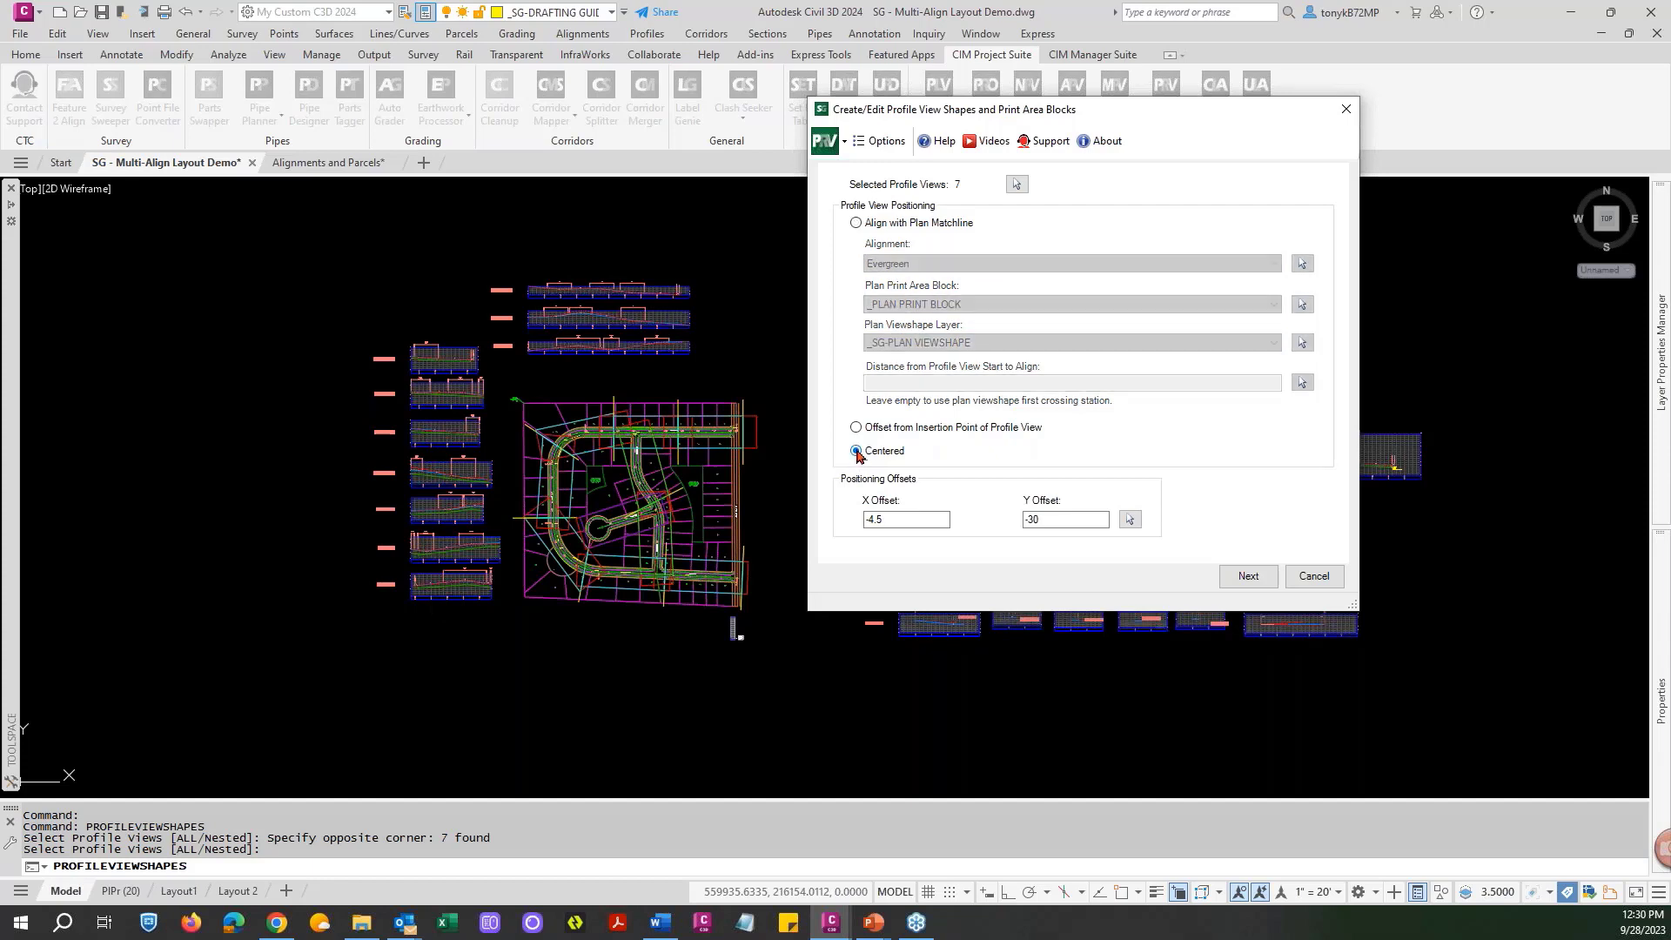
left_click(856, 222)
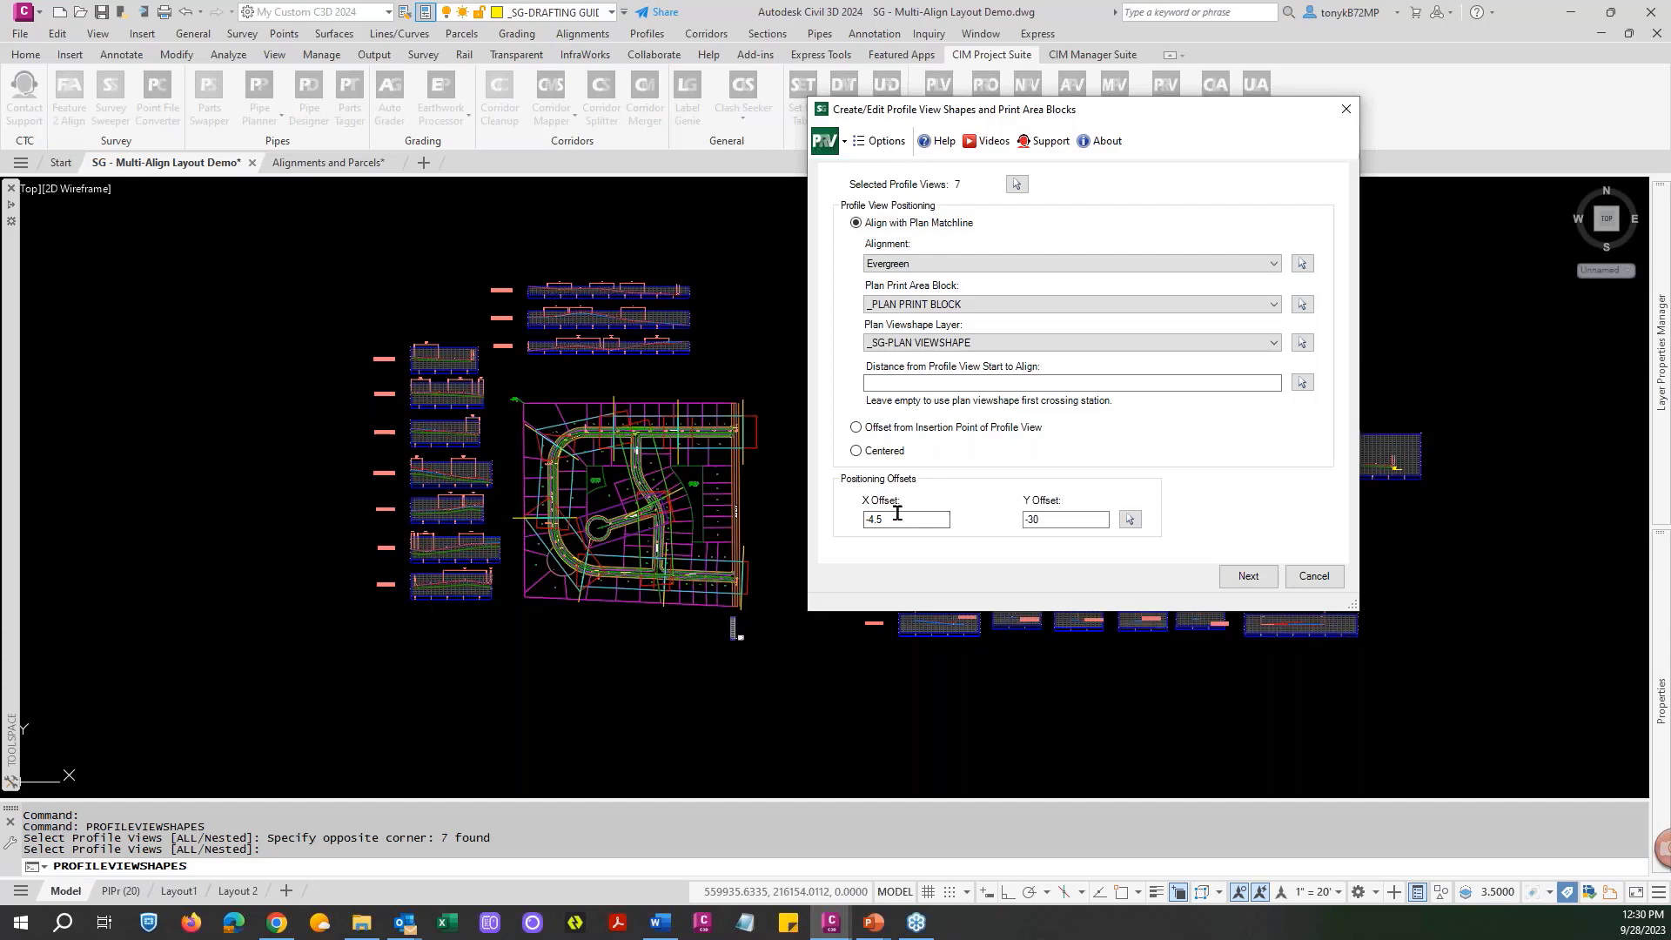
left_click(893, 520)
double_click(922, 519)
type("0")
double_click(1035, 518)
type("0")
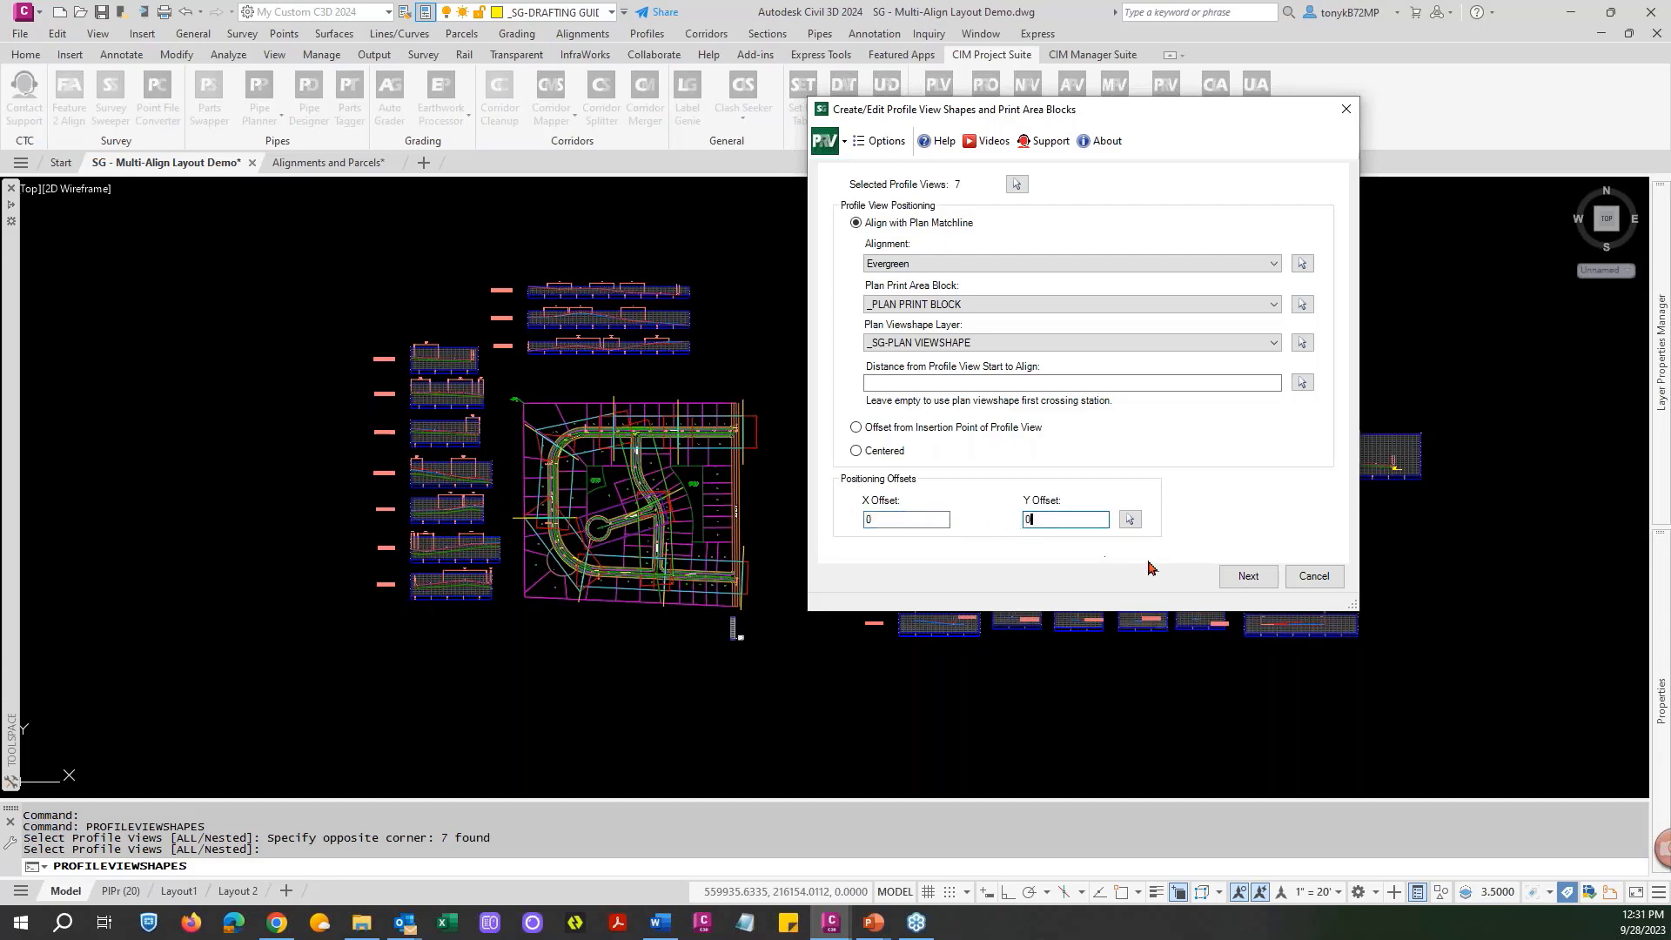
Generate the profile viewshapes using _PROFILE PRINT BLOCK at viewport scale 20, with _MASKING BLOCK placed over the buffer areas.
left_click(1246, 577)
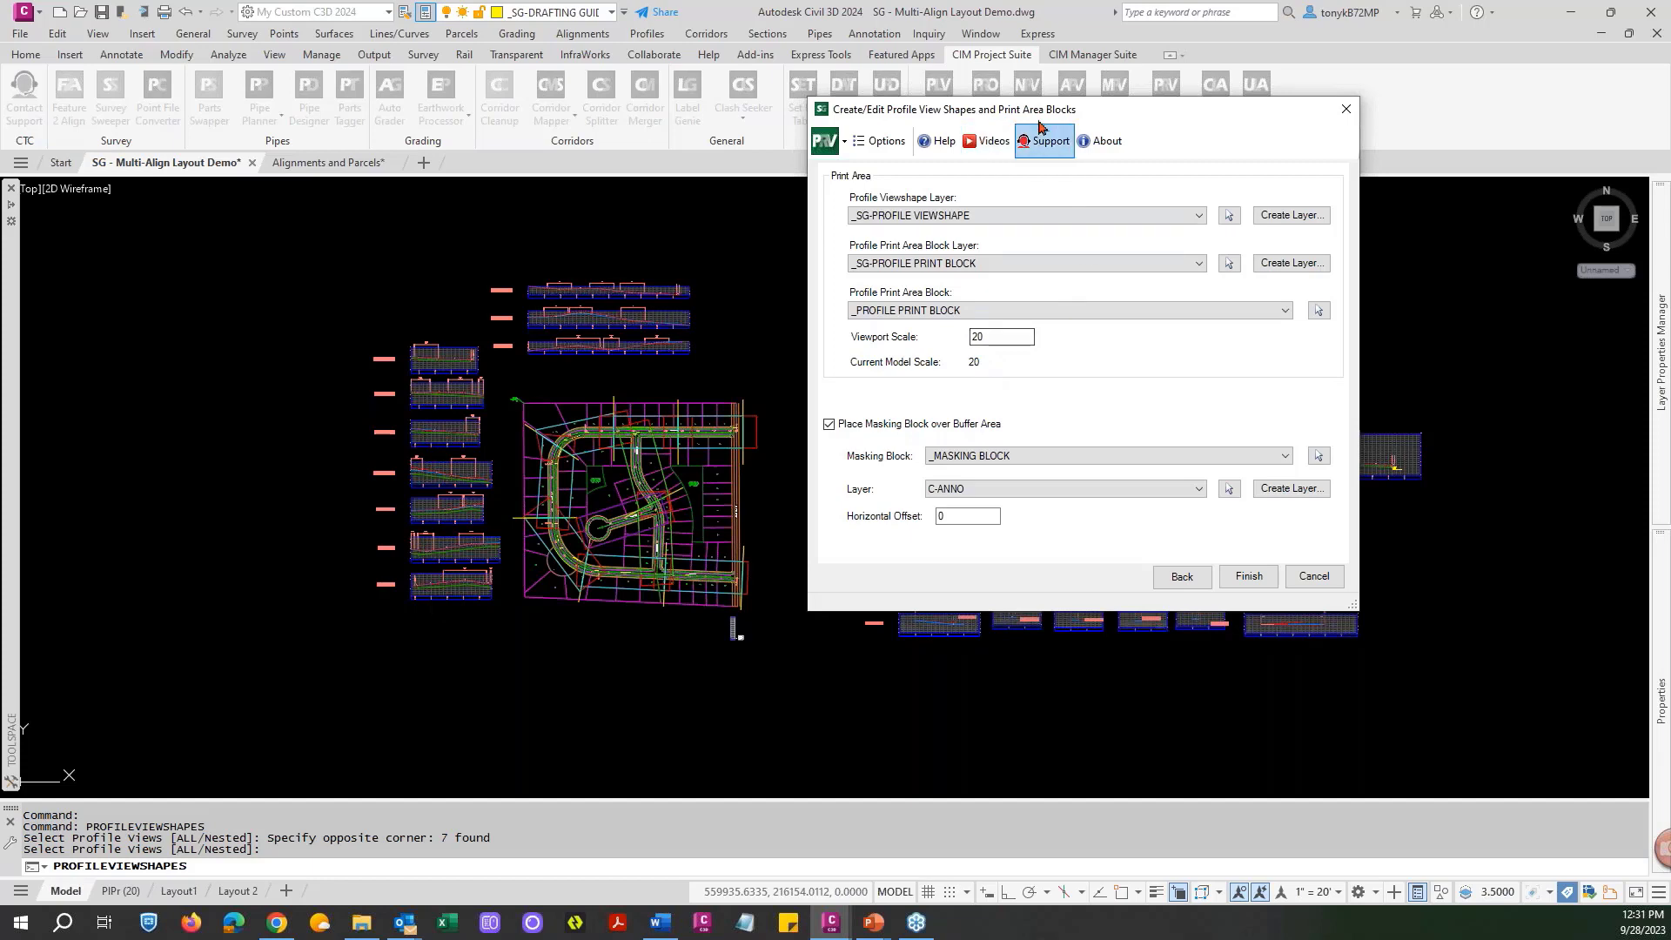
left_click_drag(1059, 111, 1094, 153)
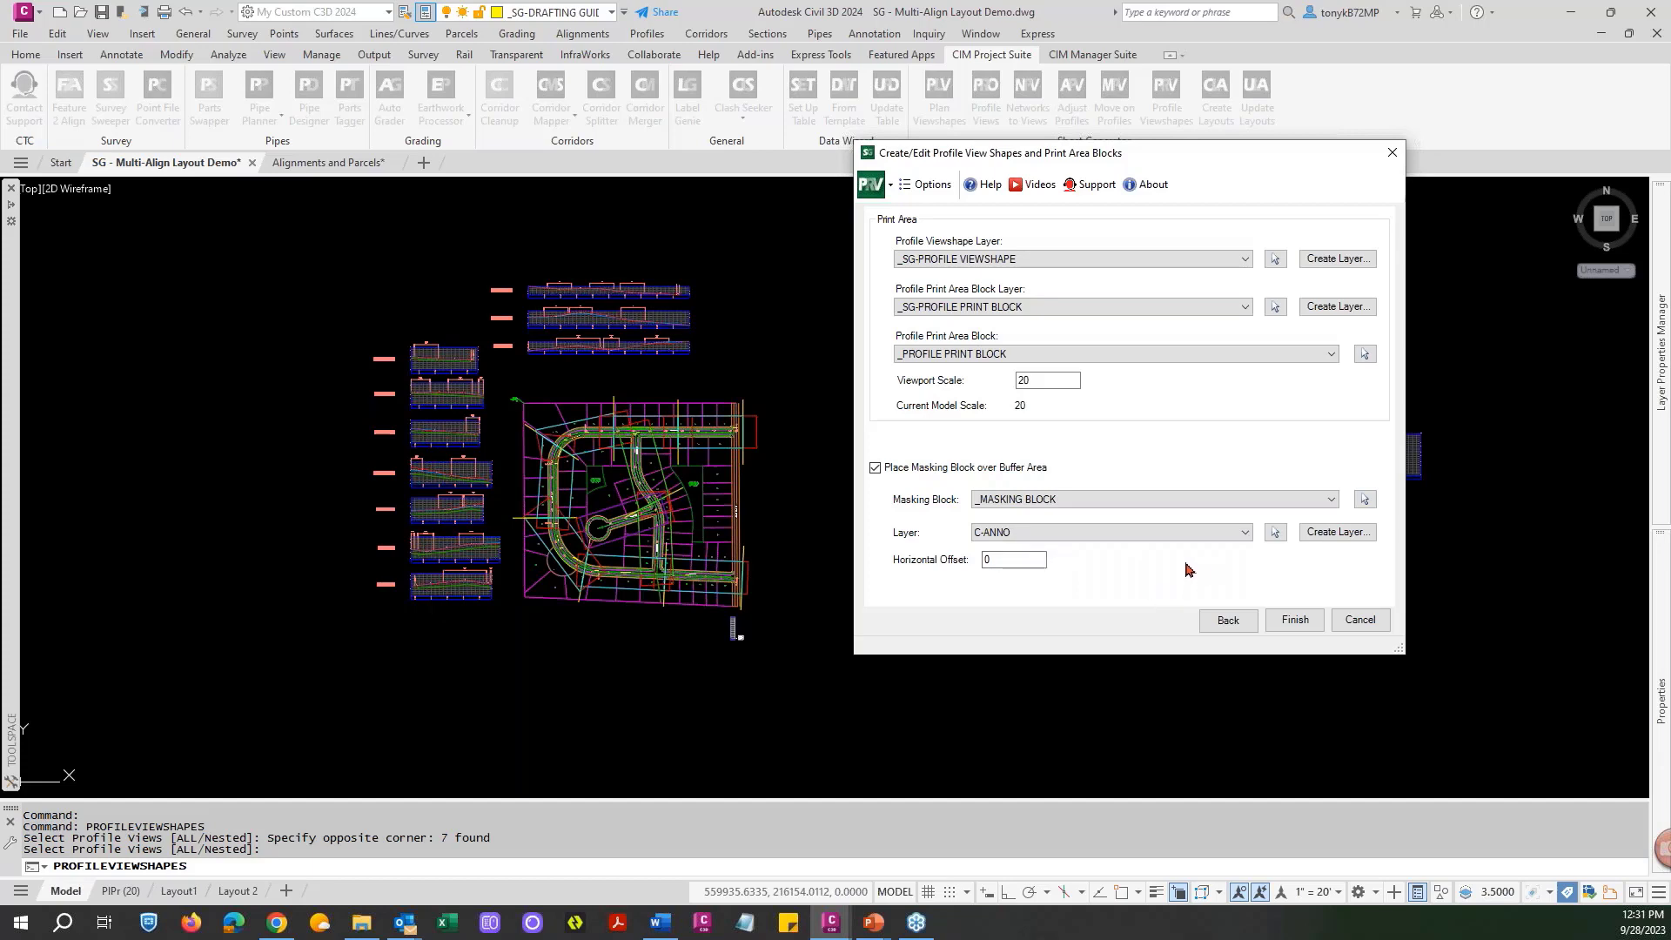
left_click(1294, 622)
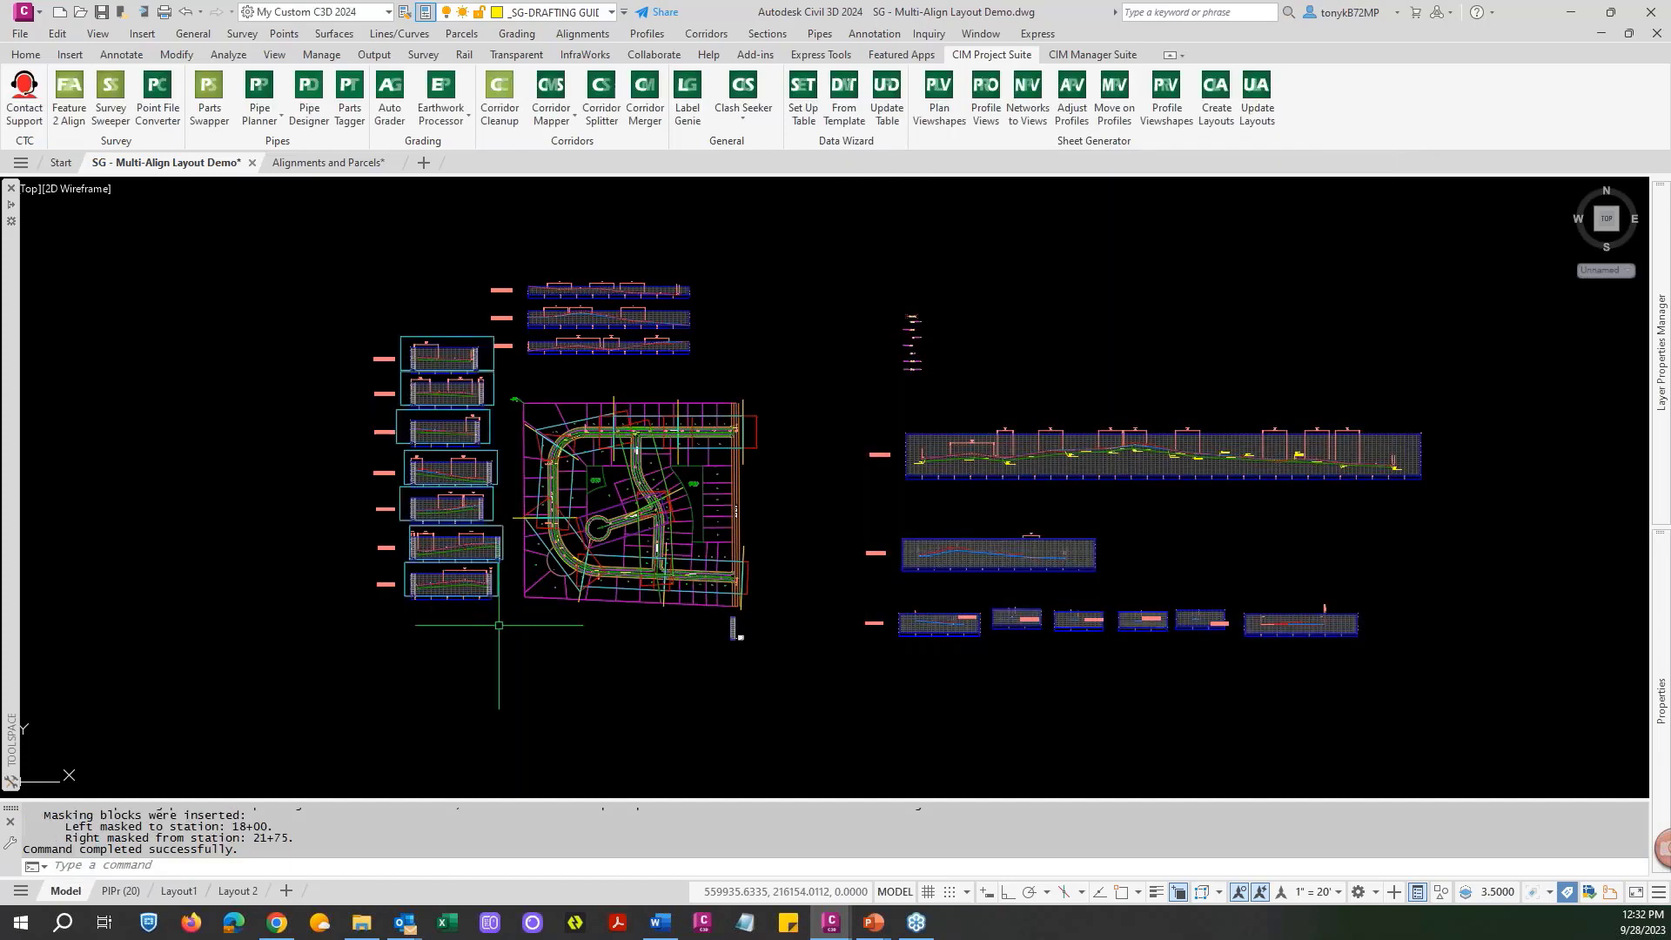
Inspect the viewshapes and masking at the ends of the Evergreen profile views, down to the 4+25-9+77 view.
scroll(418, 359, "up", 5)
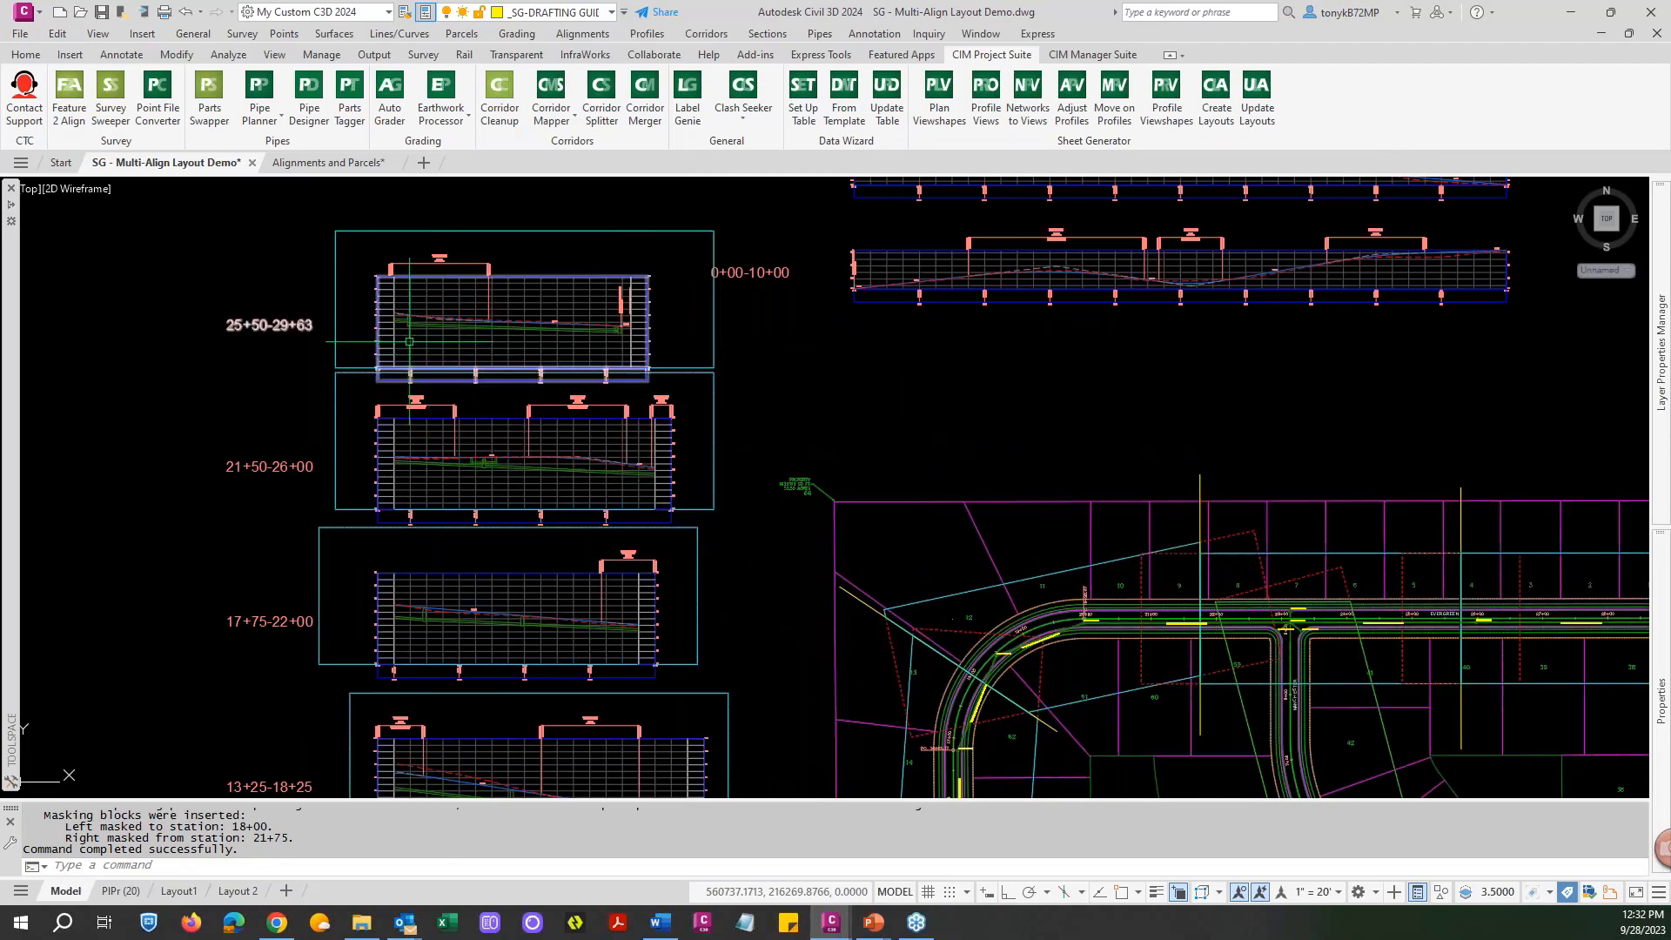
scroll(409, 341, "up", 2)
scroll(409, 346, "down", 4)
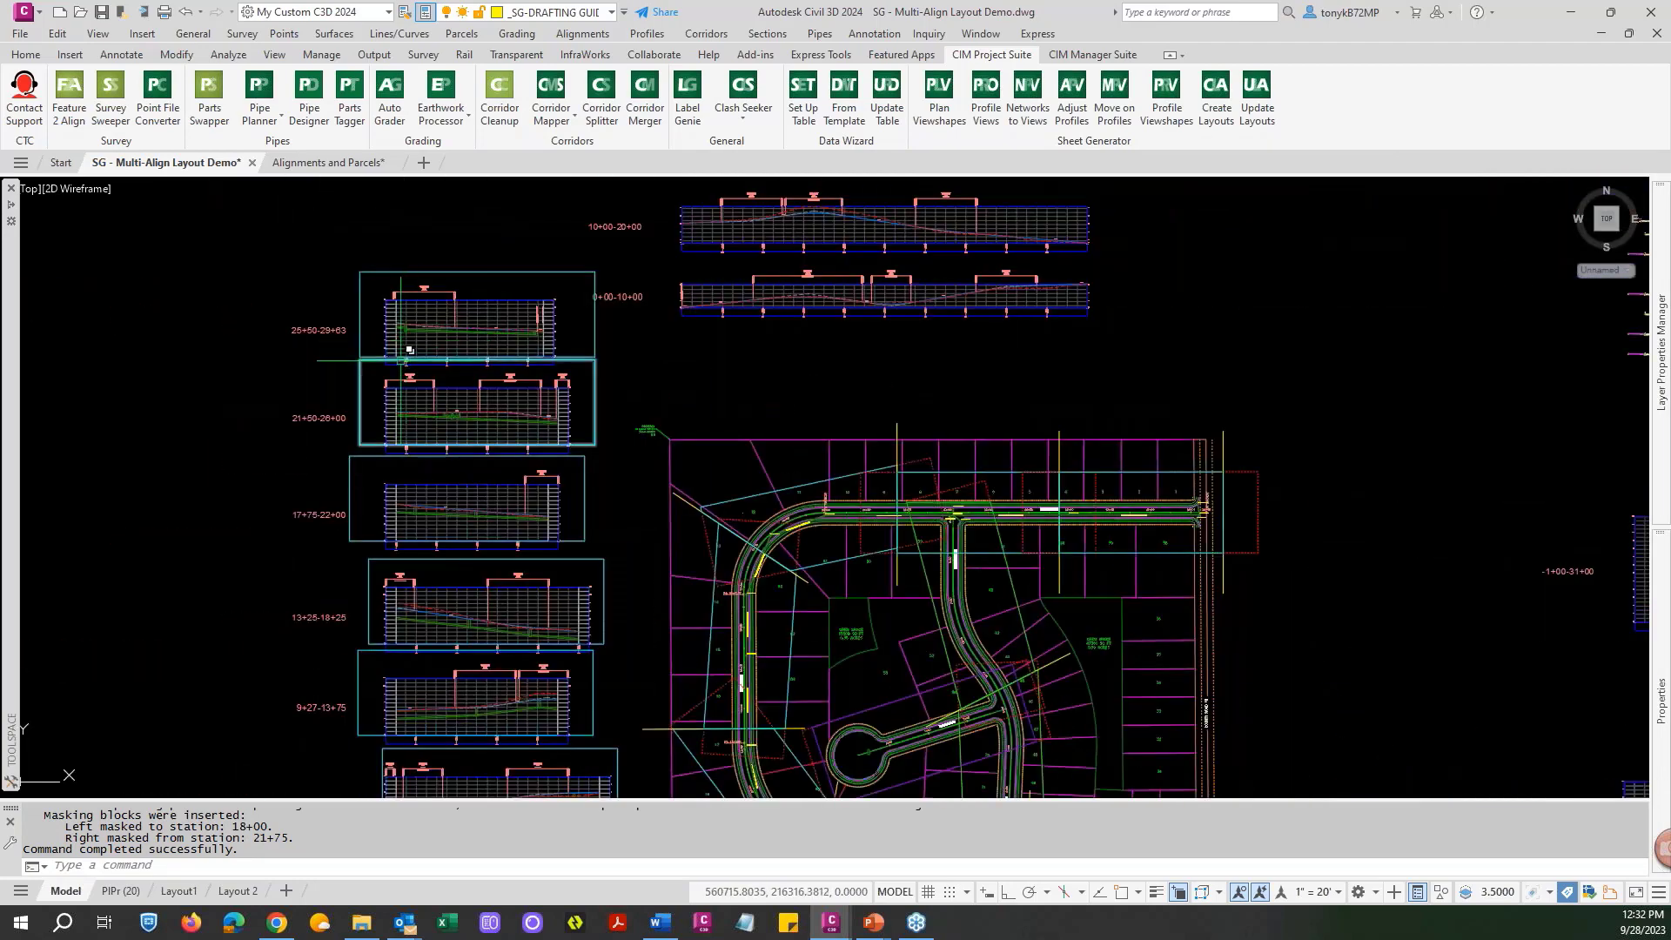
middle_click_drag(454, 531, 401, 321)
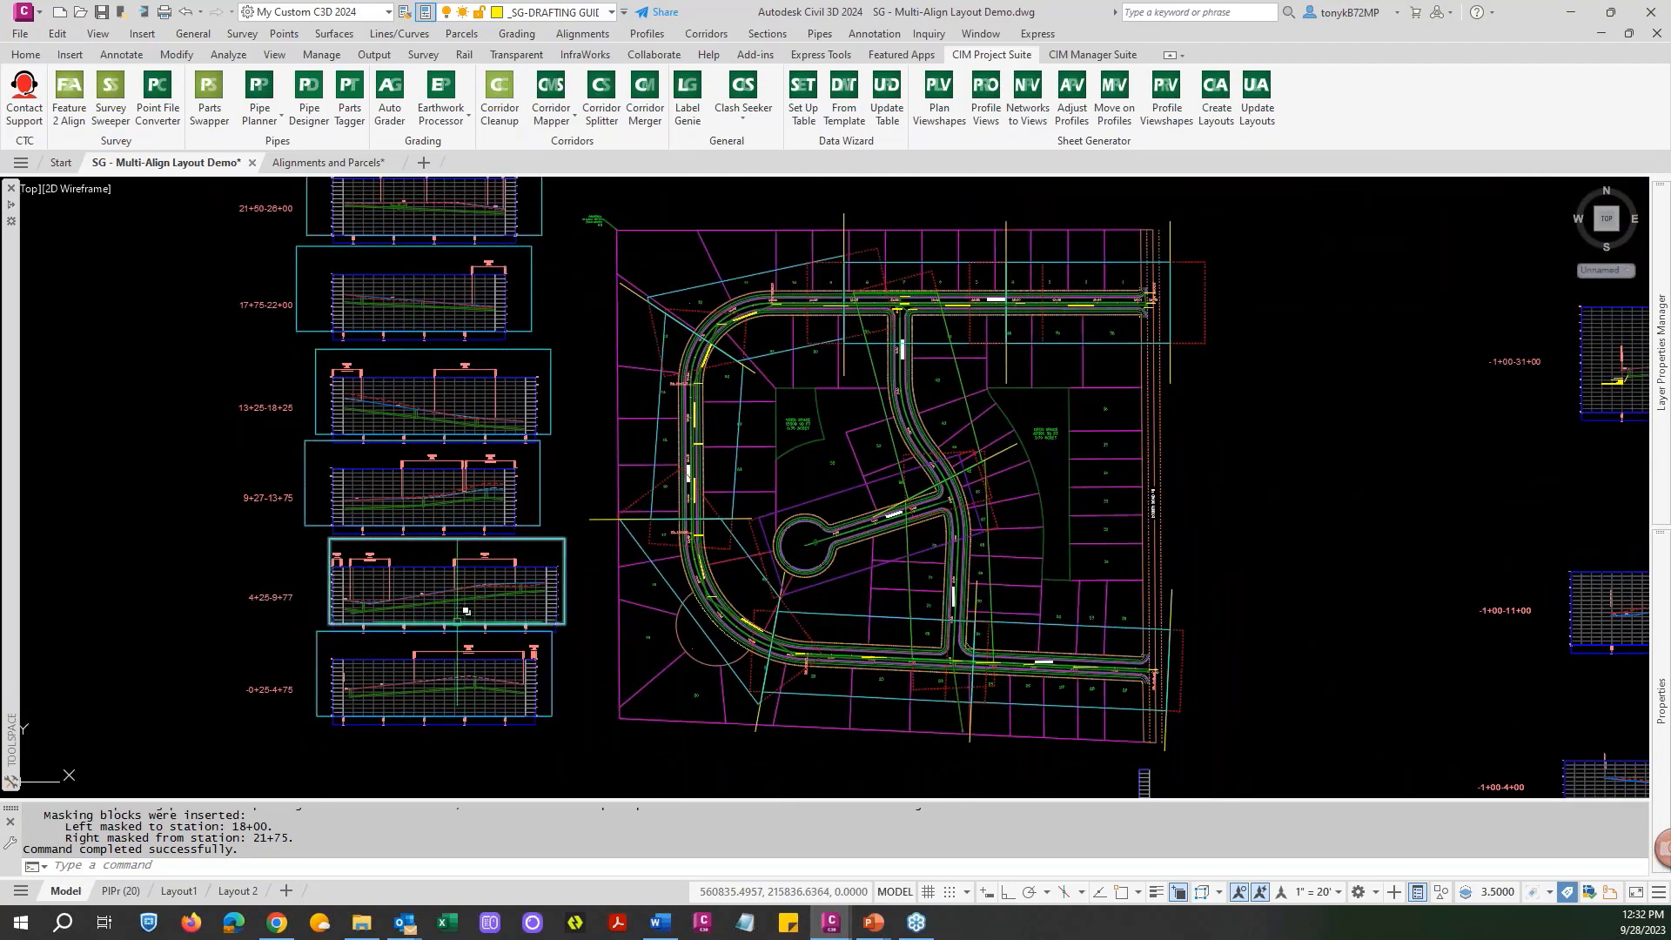
scroll(446, 585, "up", 5)
scroll(446, 585, "down", 2)
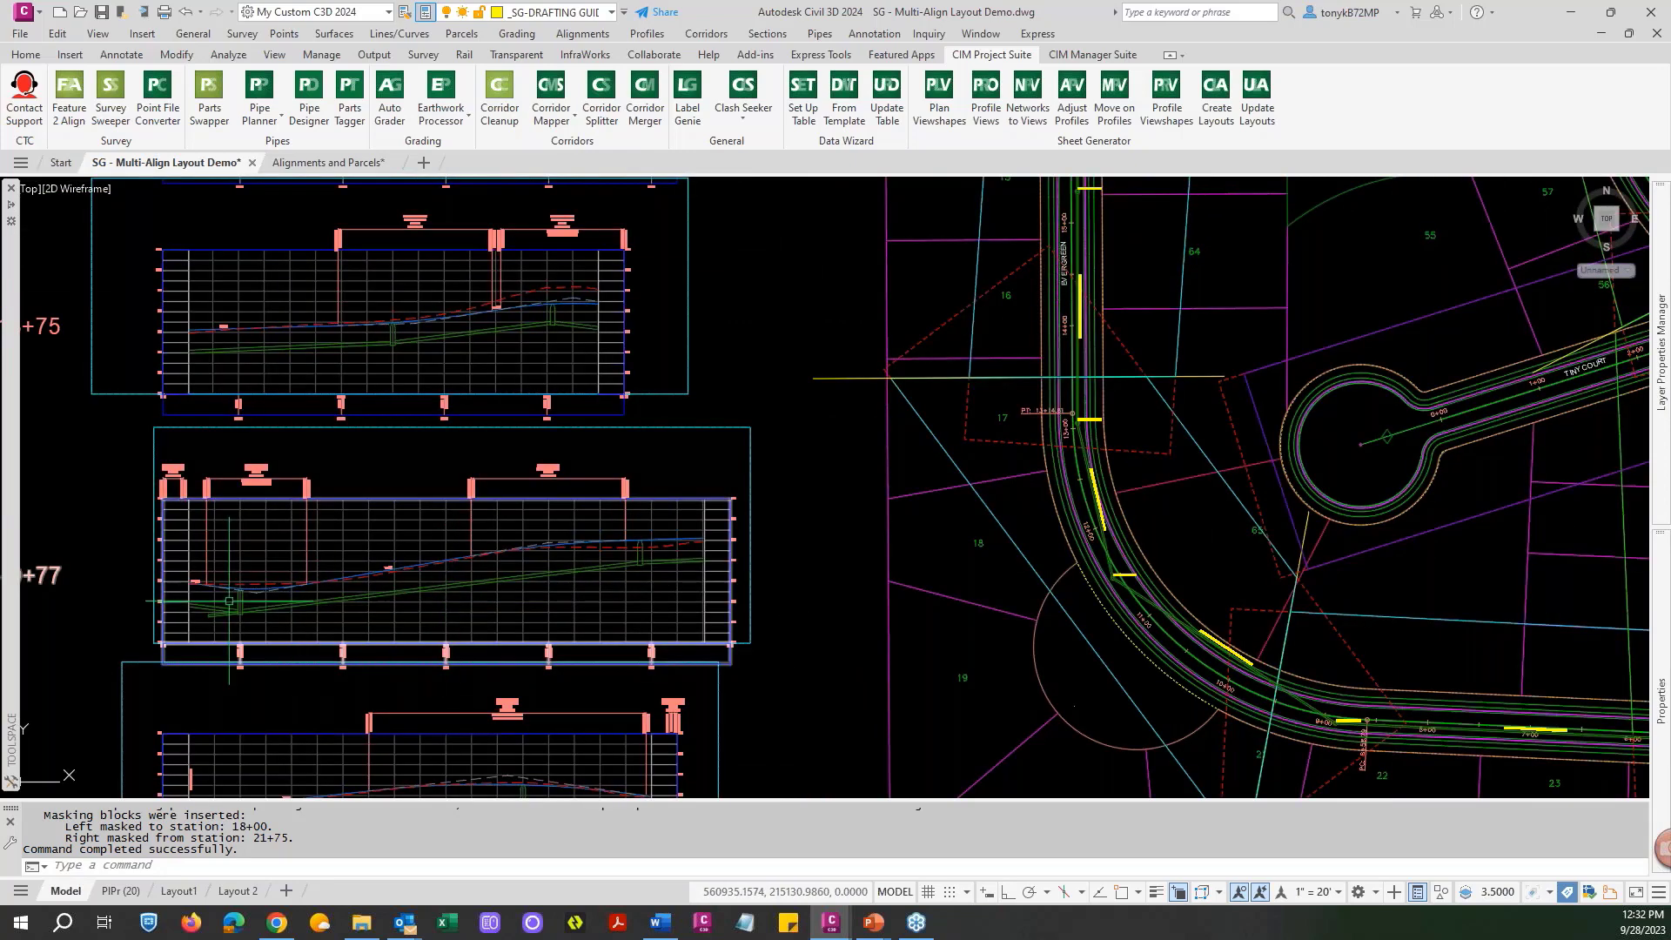
Examine the crest curve labels around the starting buffer area of the 4+25-9+77 profile view.
scroll(228, 600, "up", 5)
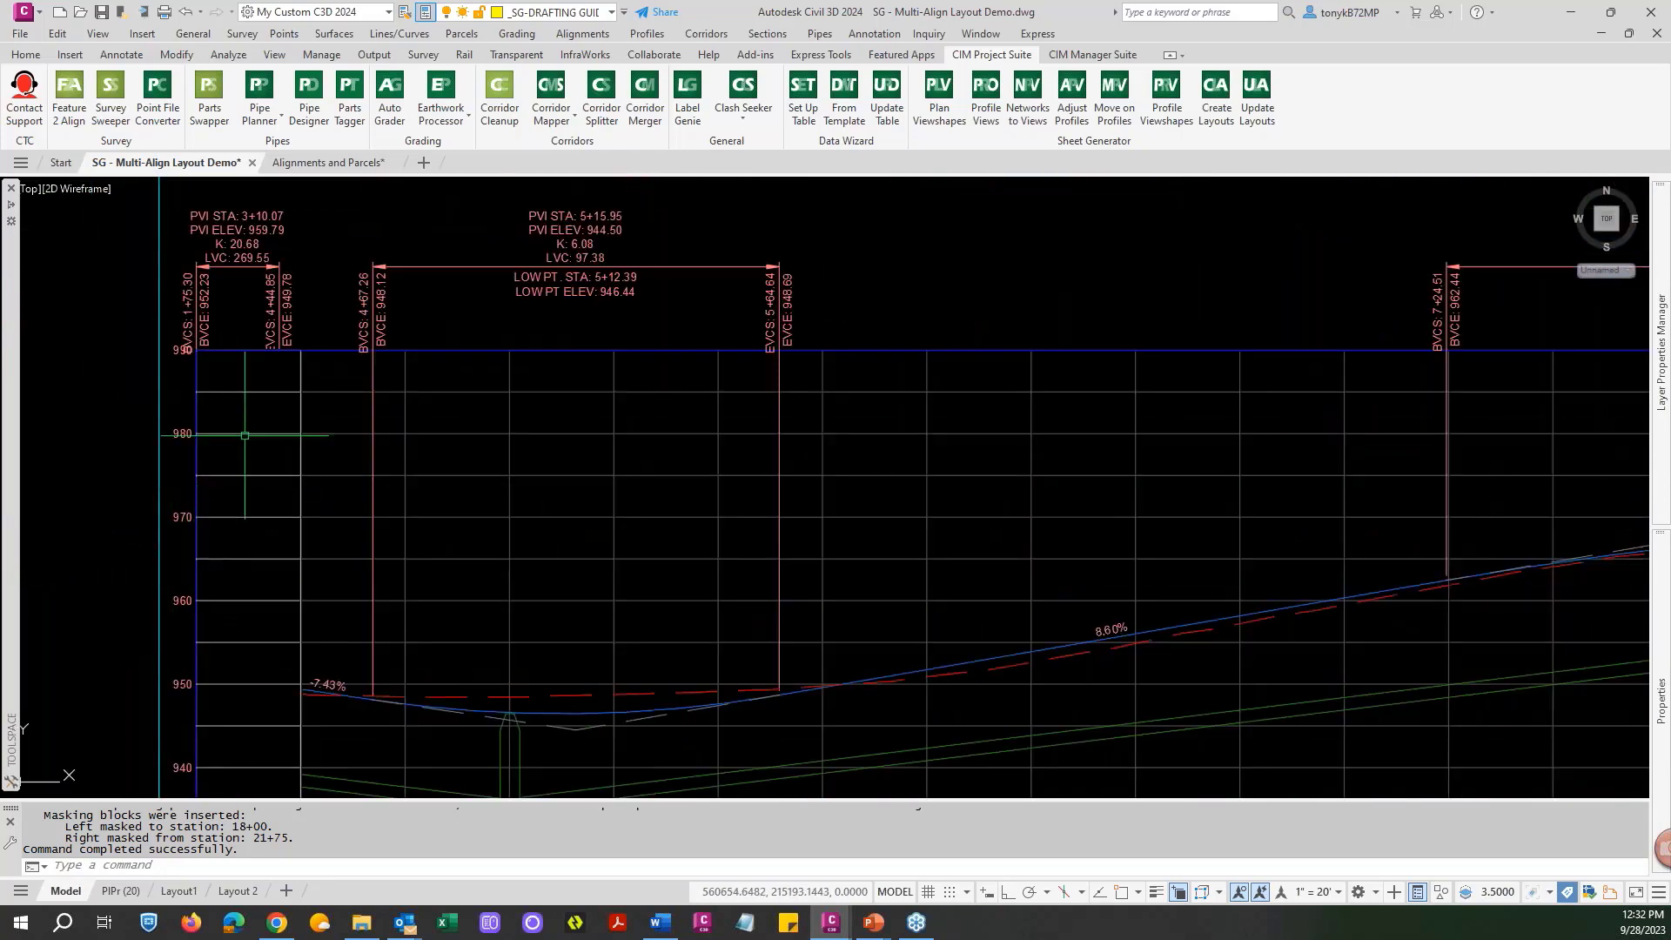
key("Escape")
key("Escape")
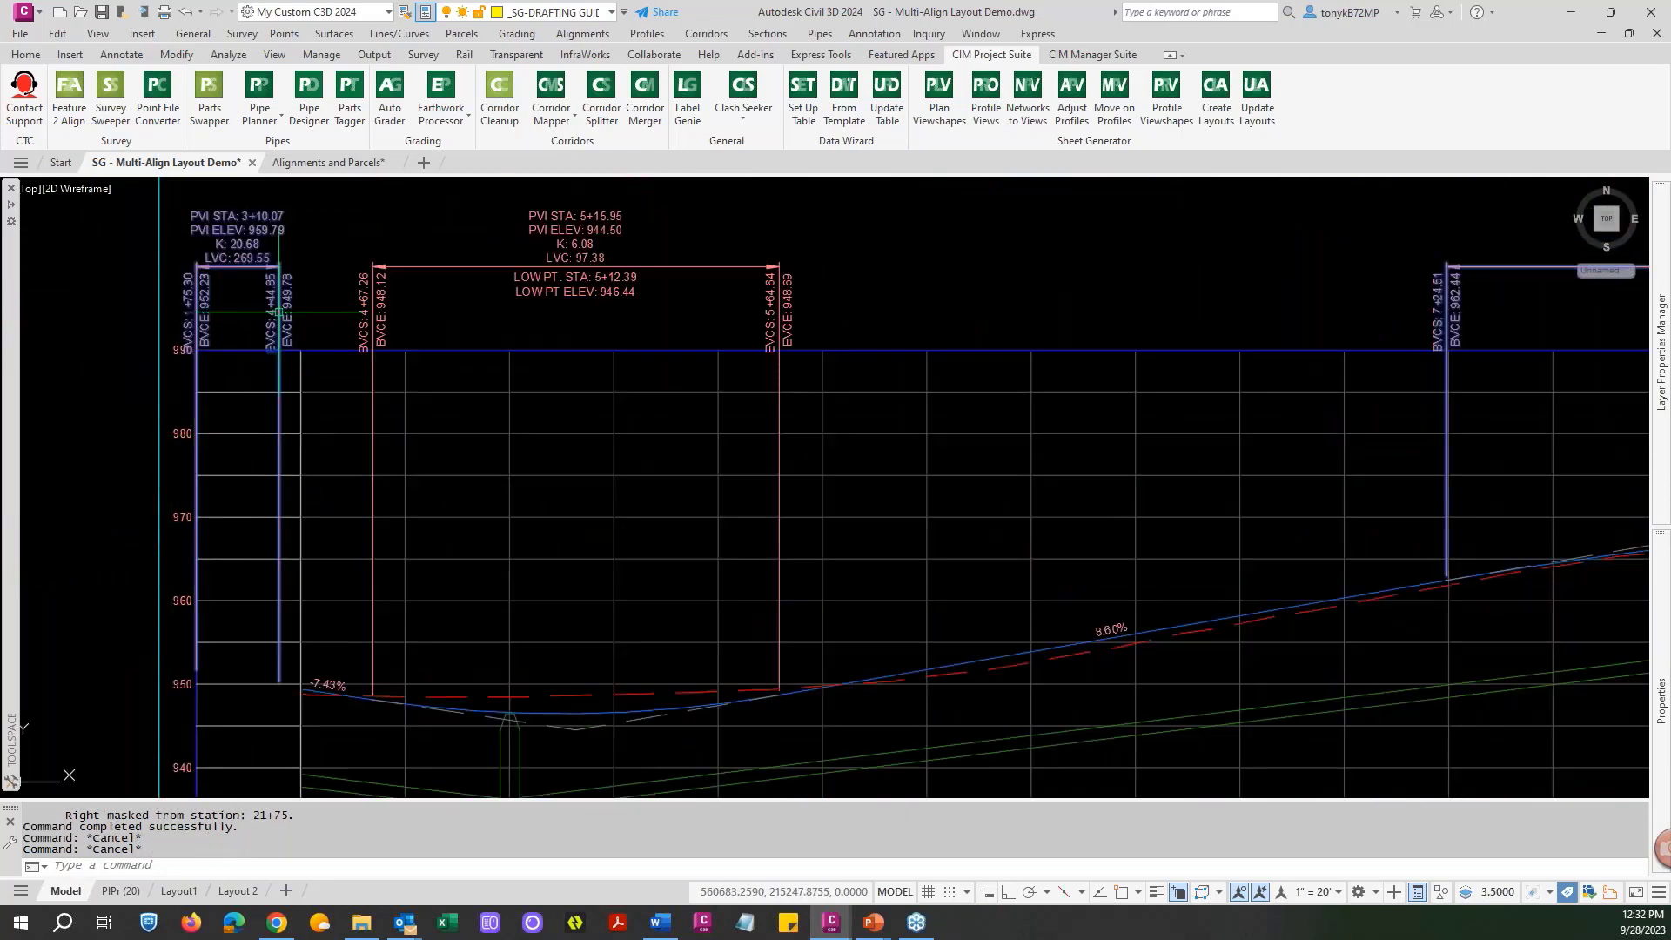
left_click(277, 311)
scroll(277, 310, "down", 10)
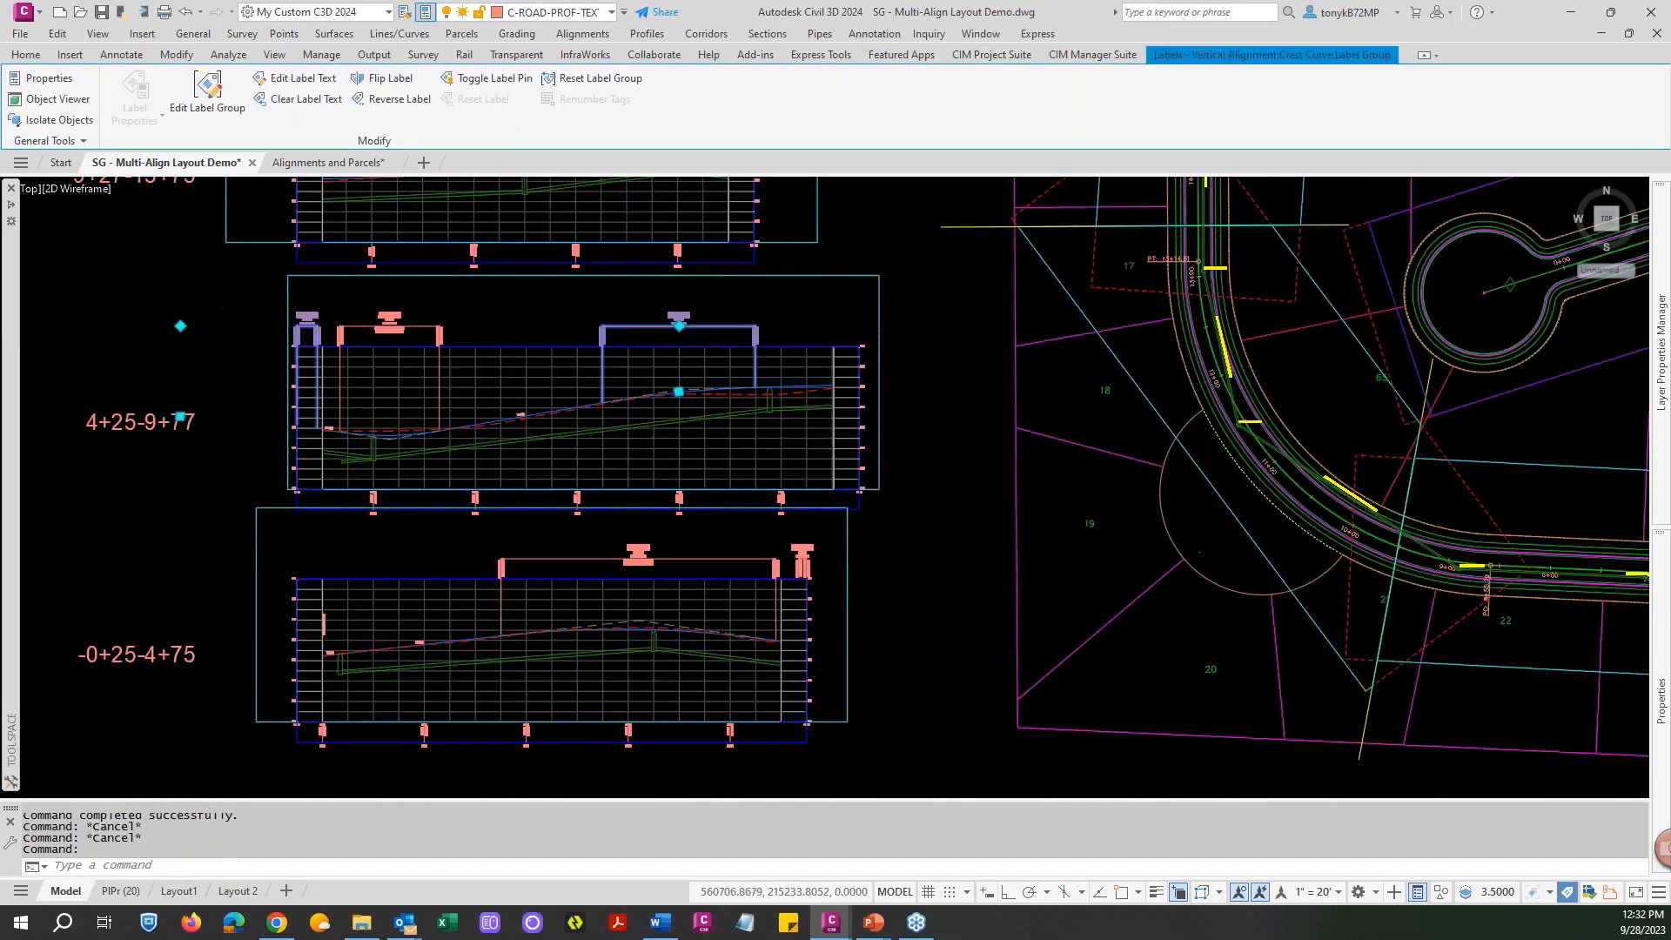
key("Escape")
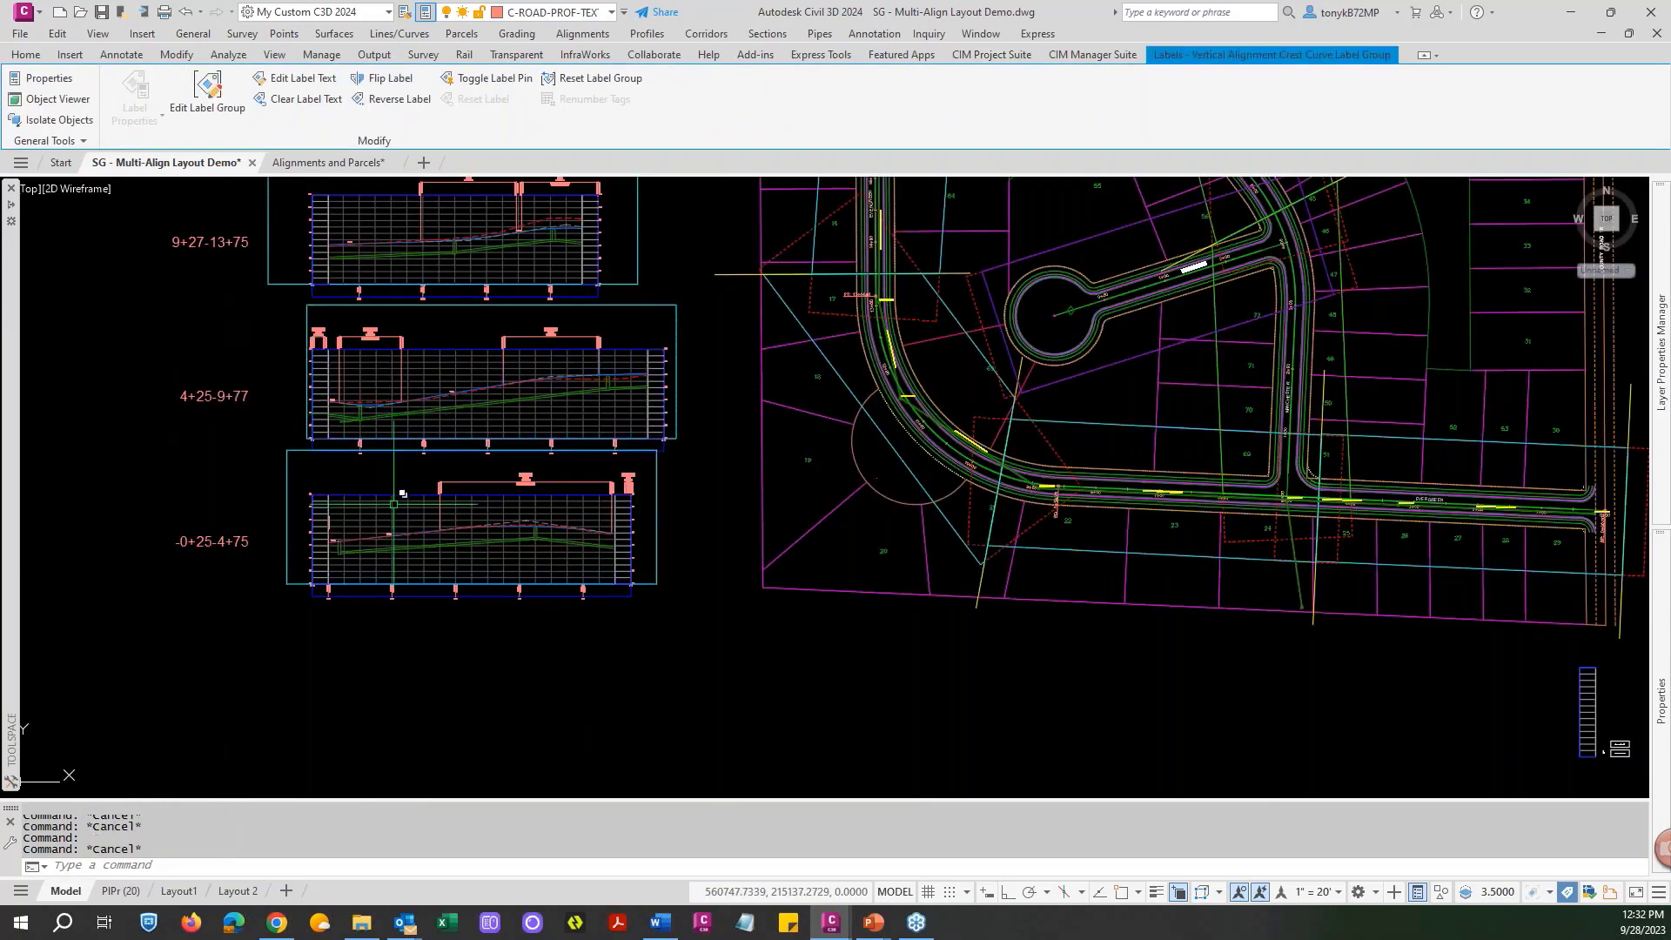
Review how the matchline-aligned viewshapes frame the Evergreen profile views, from -0+25-4+75 up to 25+50-29+63.
middle_click_drag(439, 495, 308, 479)
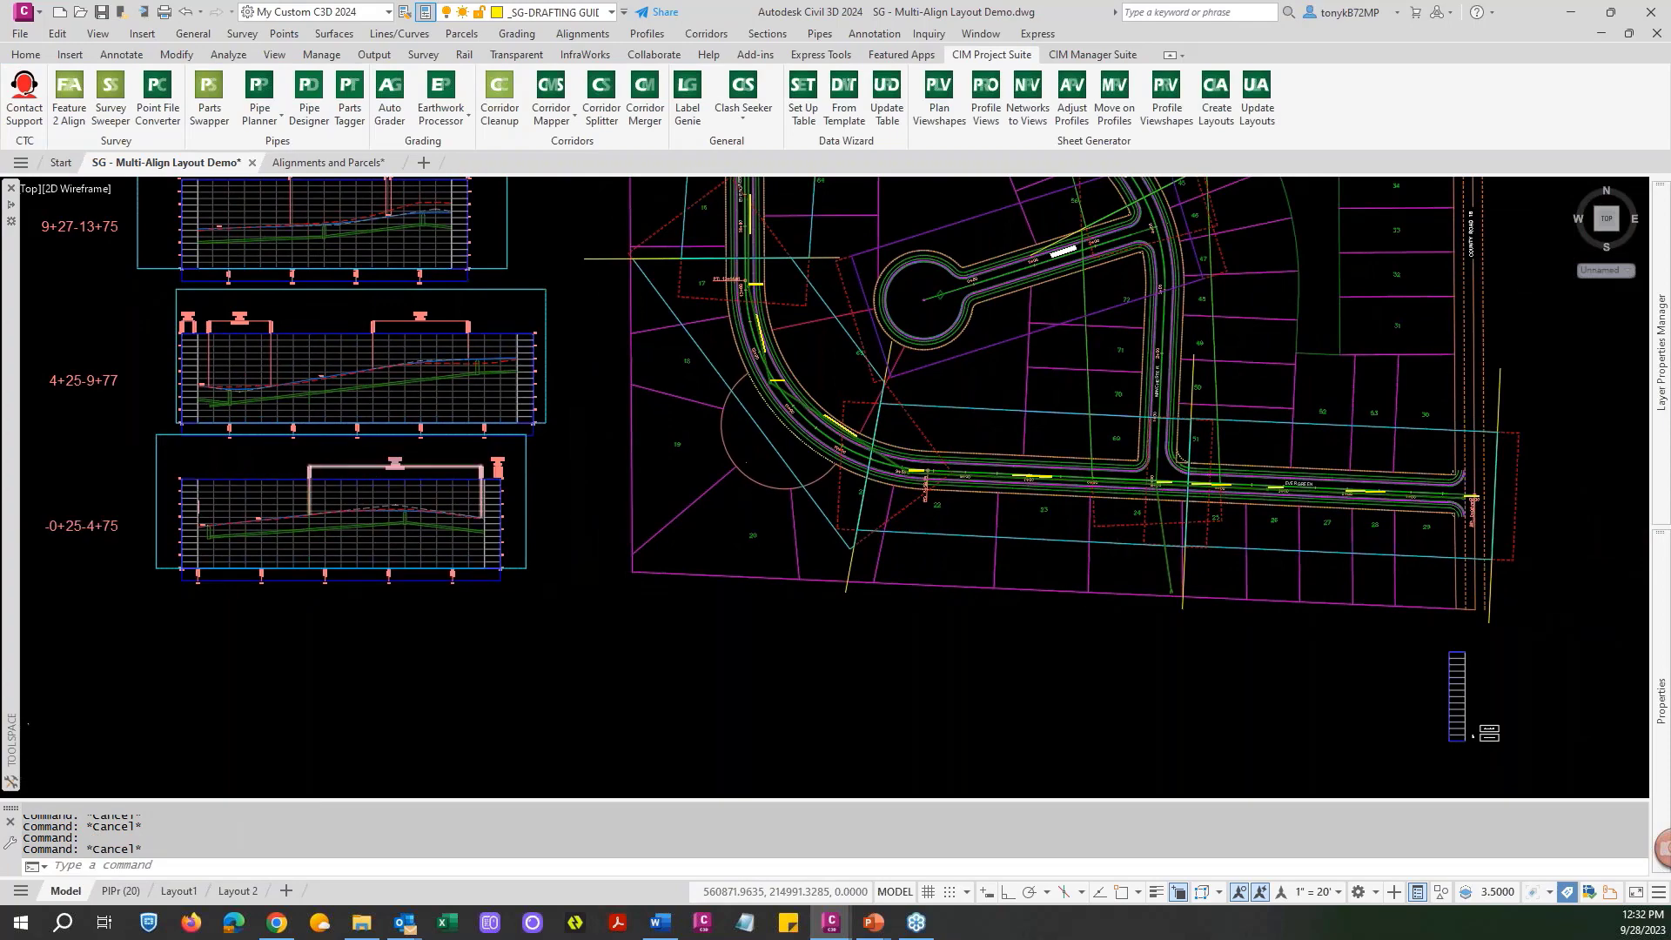
scroll(317, 470, "down", 5)
middle_click_drag(346, 559, 351, 576)
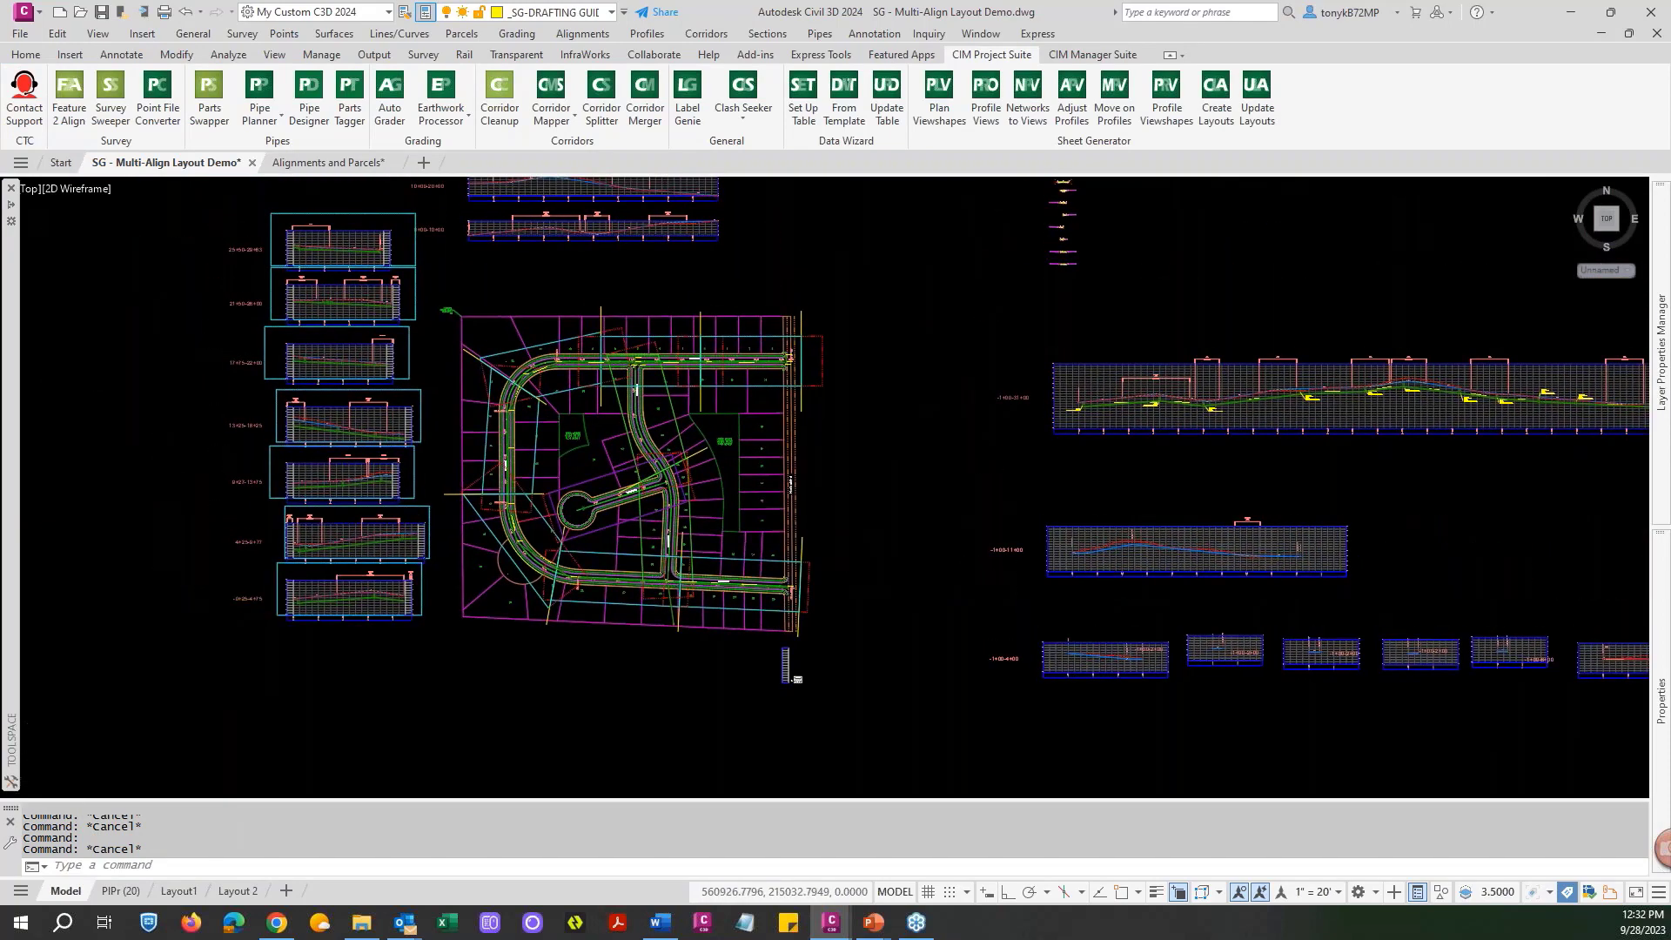
scroll(260, 591, "up", 2)
scroll(261, 591, "down", 2)
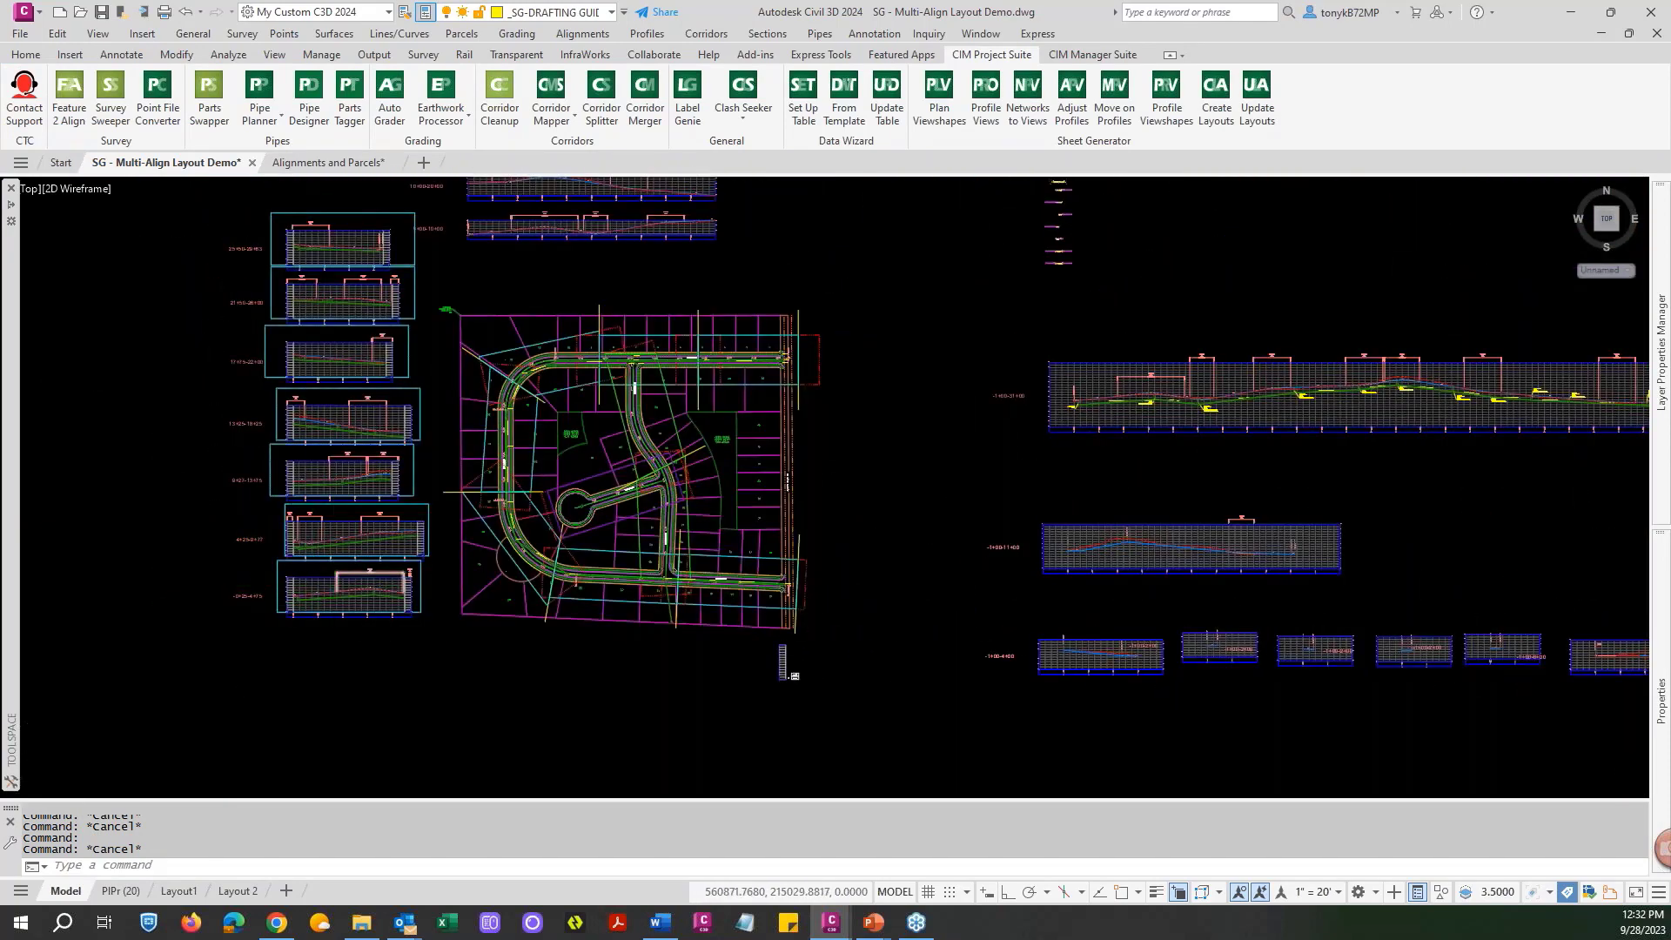
scroll(339, 569, "up", 4)
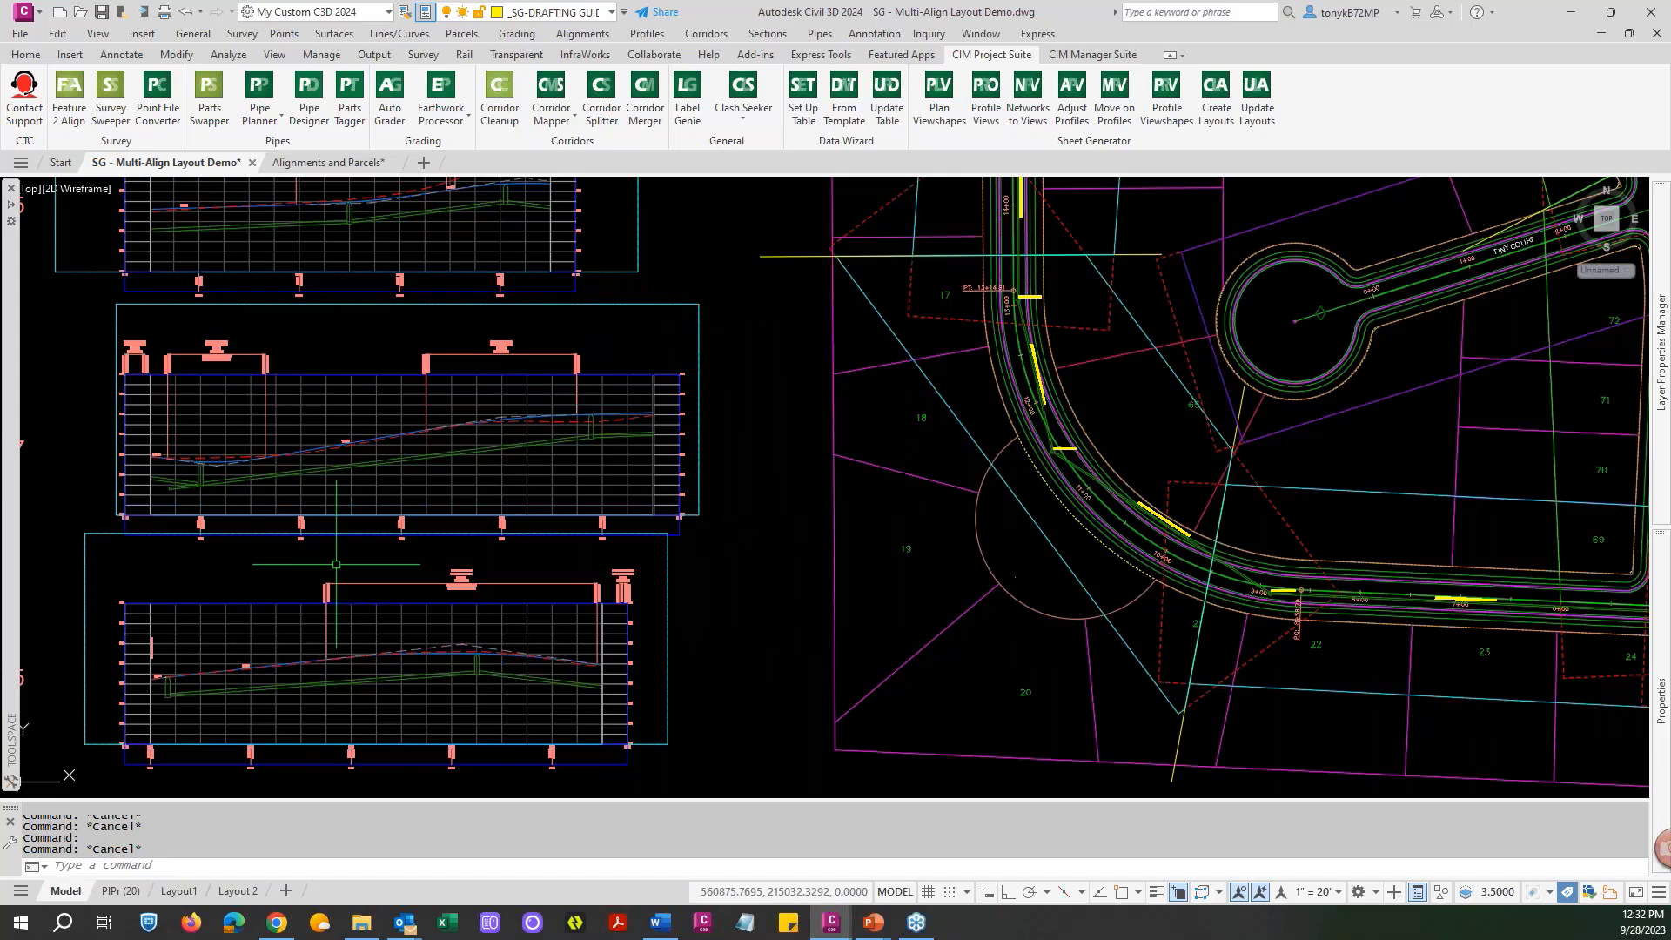
scroll(336, 564, "down", 3)
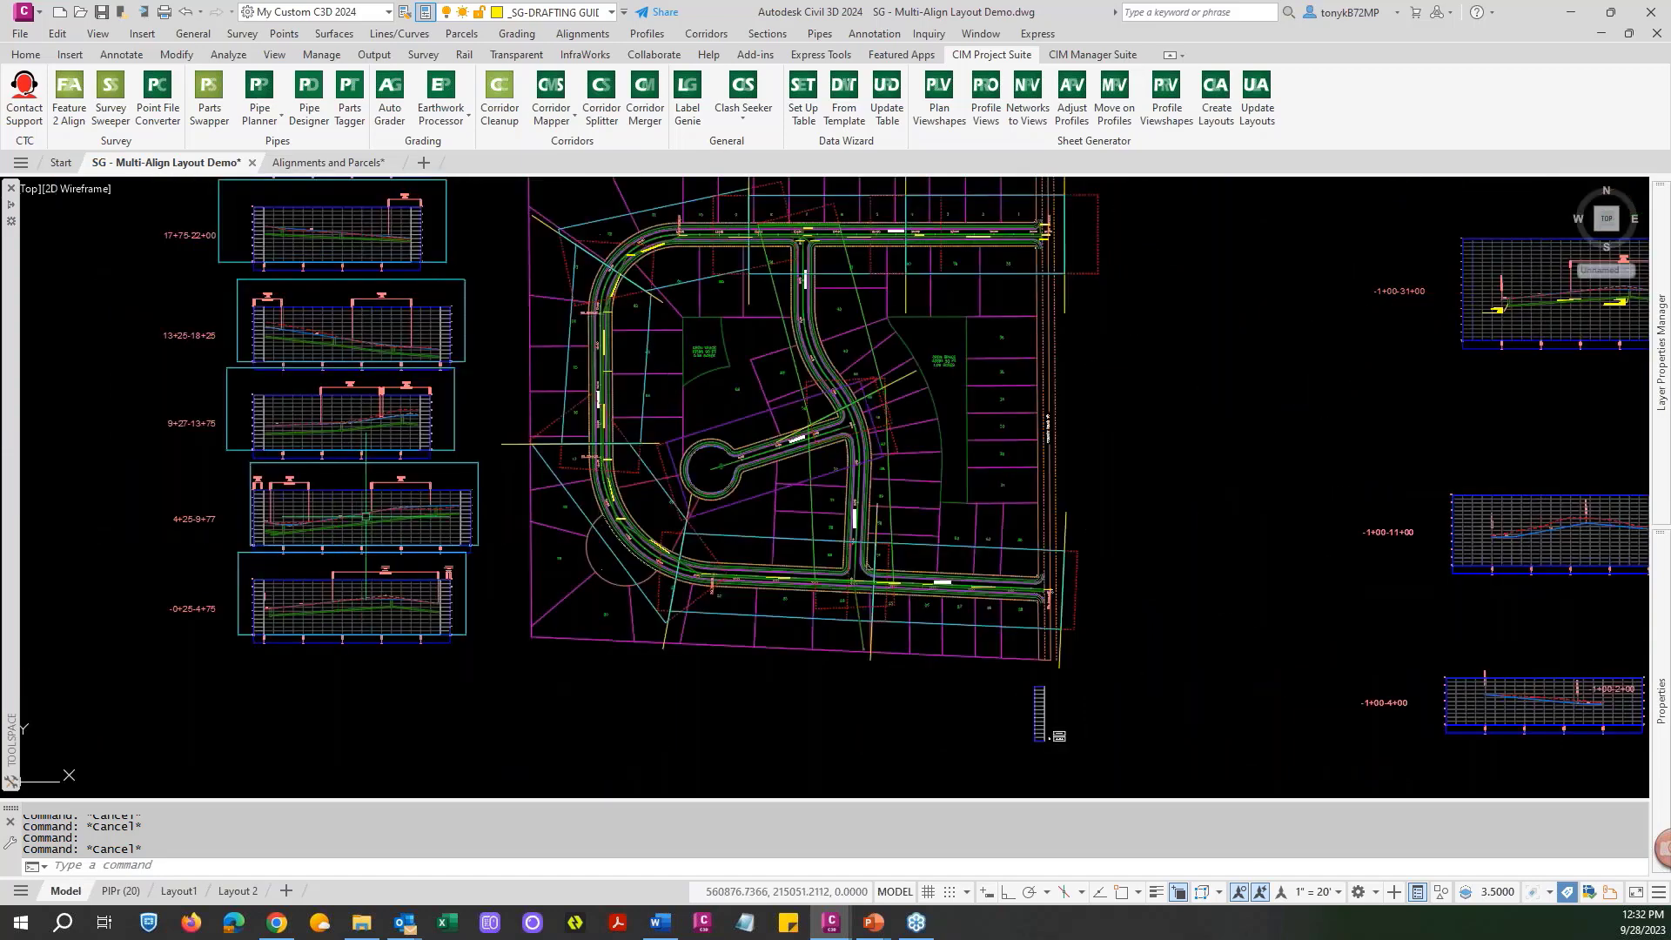
middle_click_drag(376, 475, 405, 657)
middle_click_drag(403, 434, 374, 606)
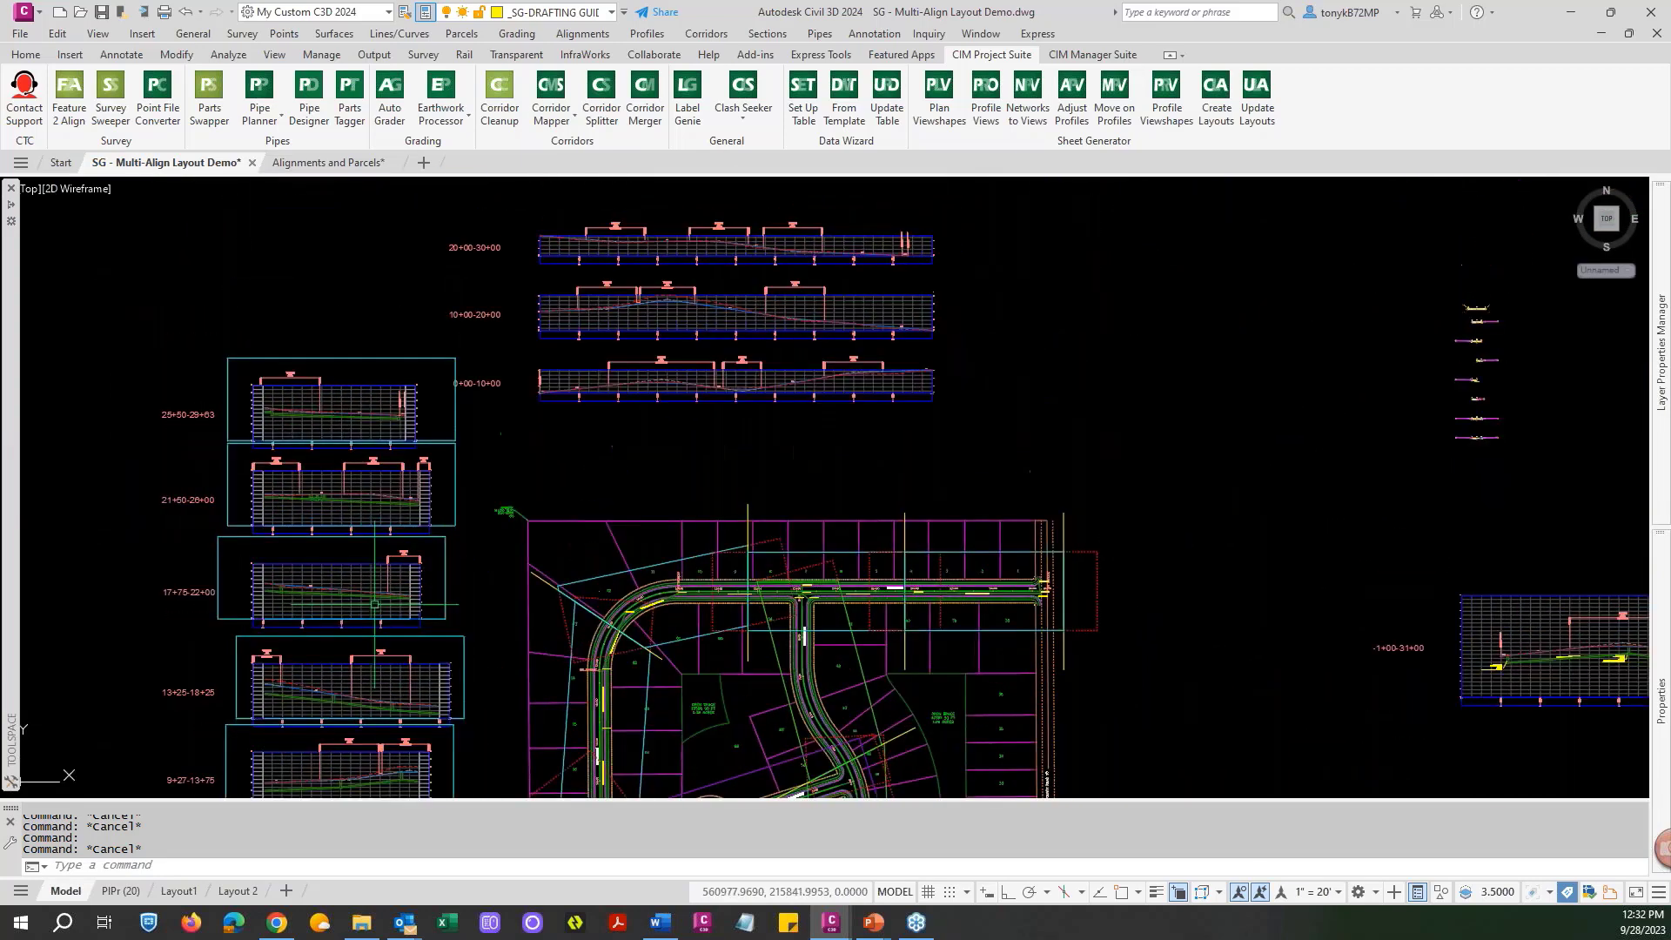
scroll(355, 452, "up", 3)
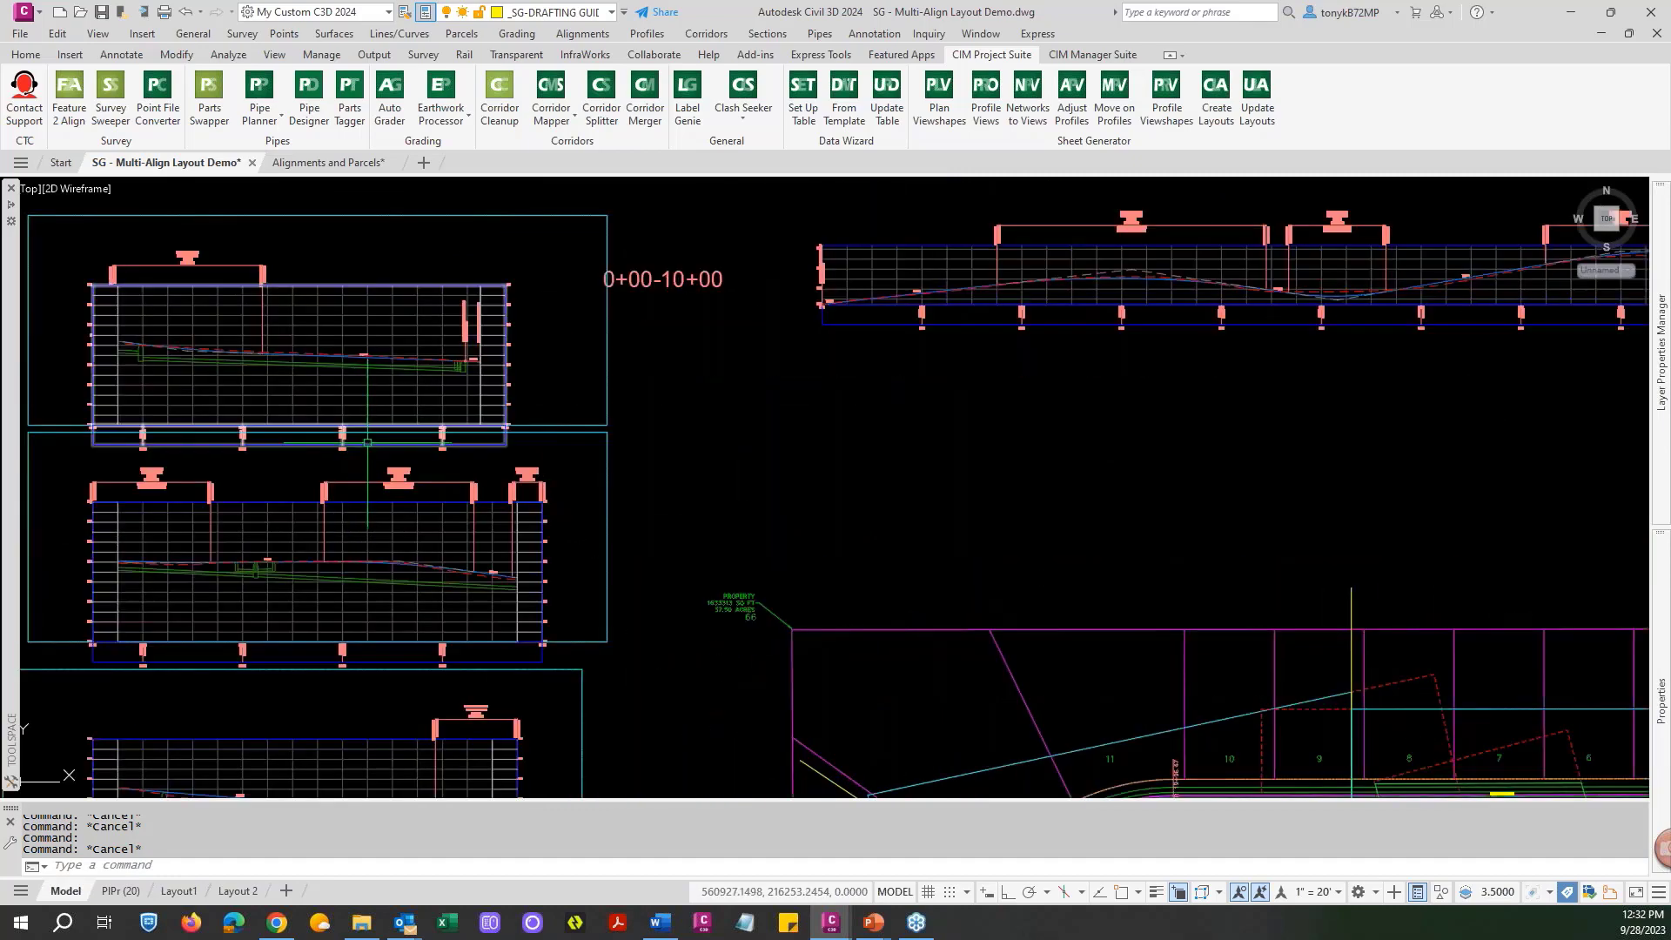
scroll(372, 441, "down", 2)
scroll(372, 441, "down", 4)
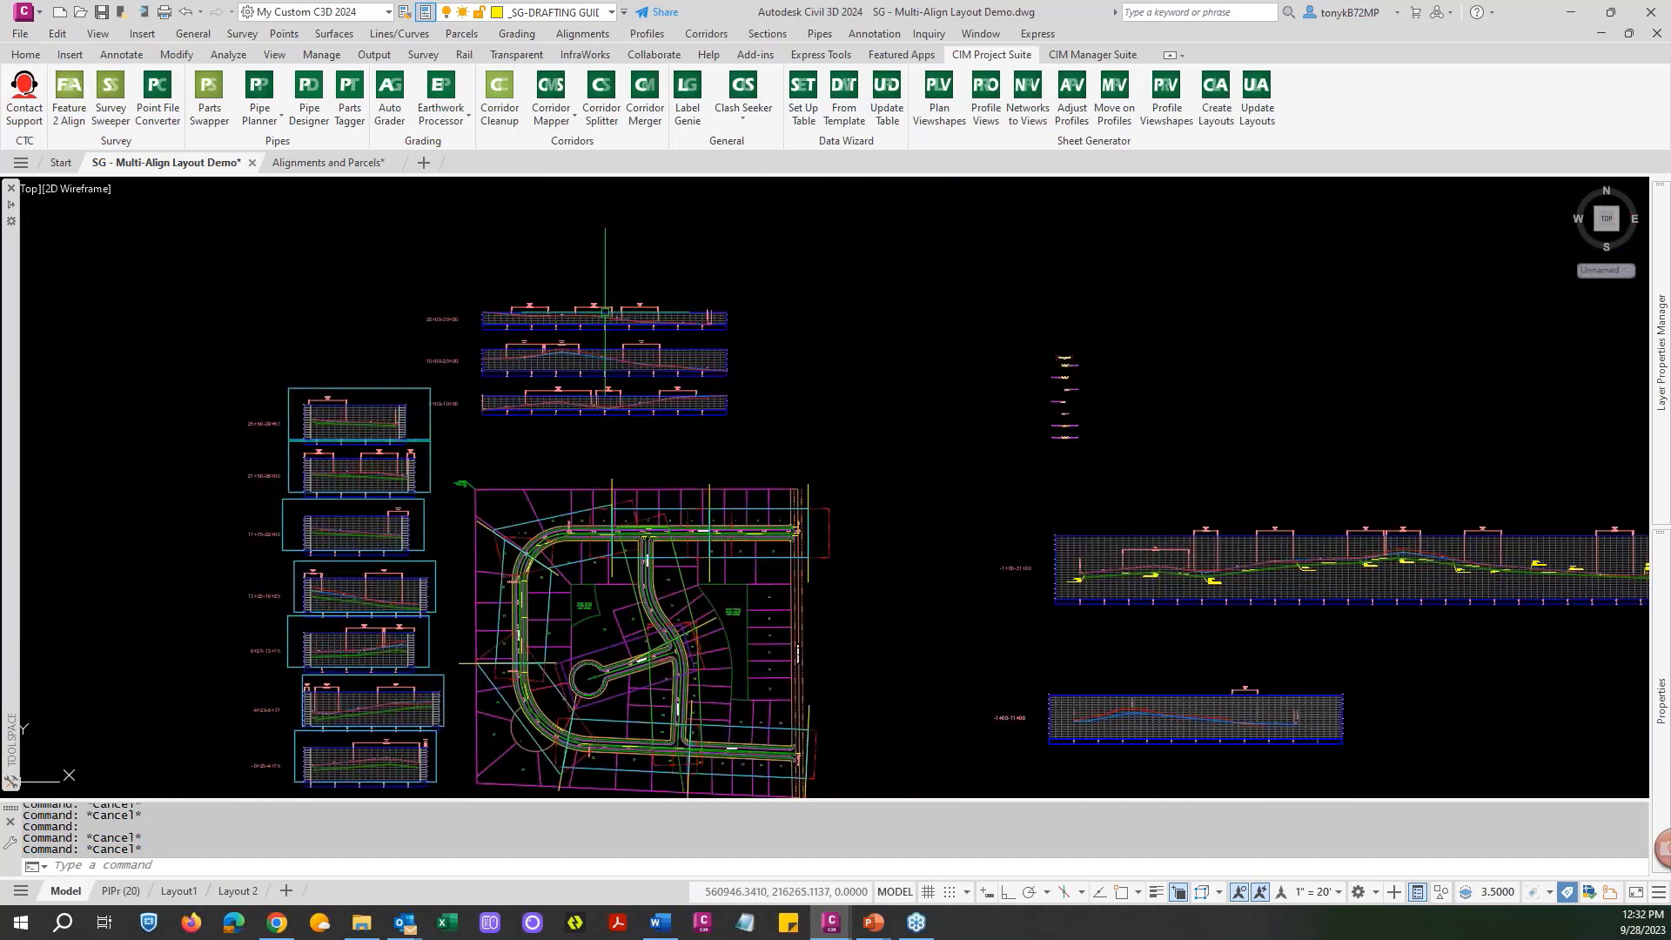
Restart the profile viewshape command for all seven Evergreen profile views beside the plan.
mouse_move(864, 361)
middle_mouse_down()
mouse_move(875, 261)
mouse_move(871, 297)
middle_mouse_up()
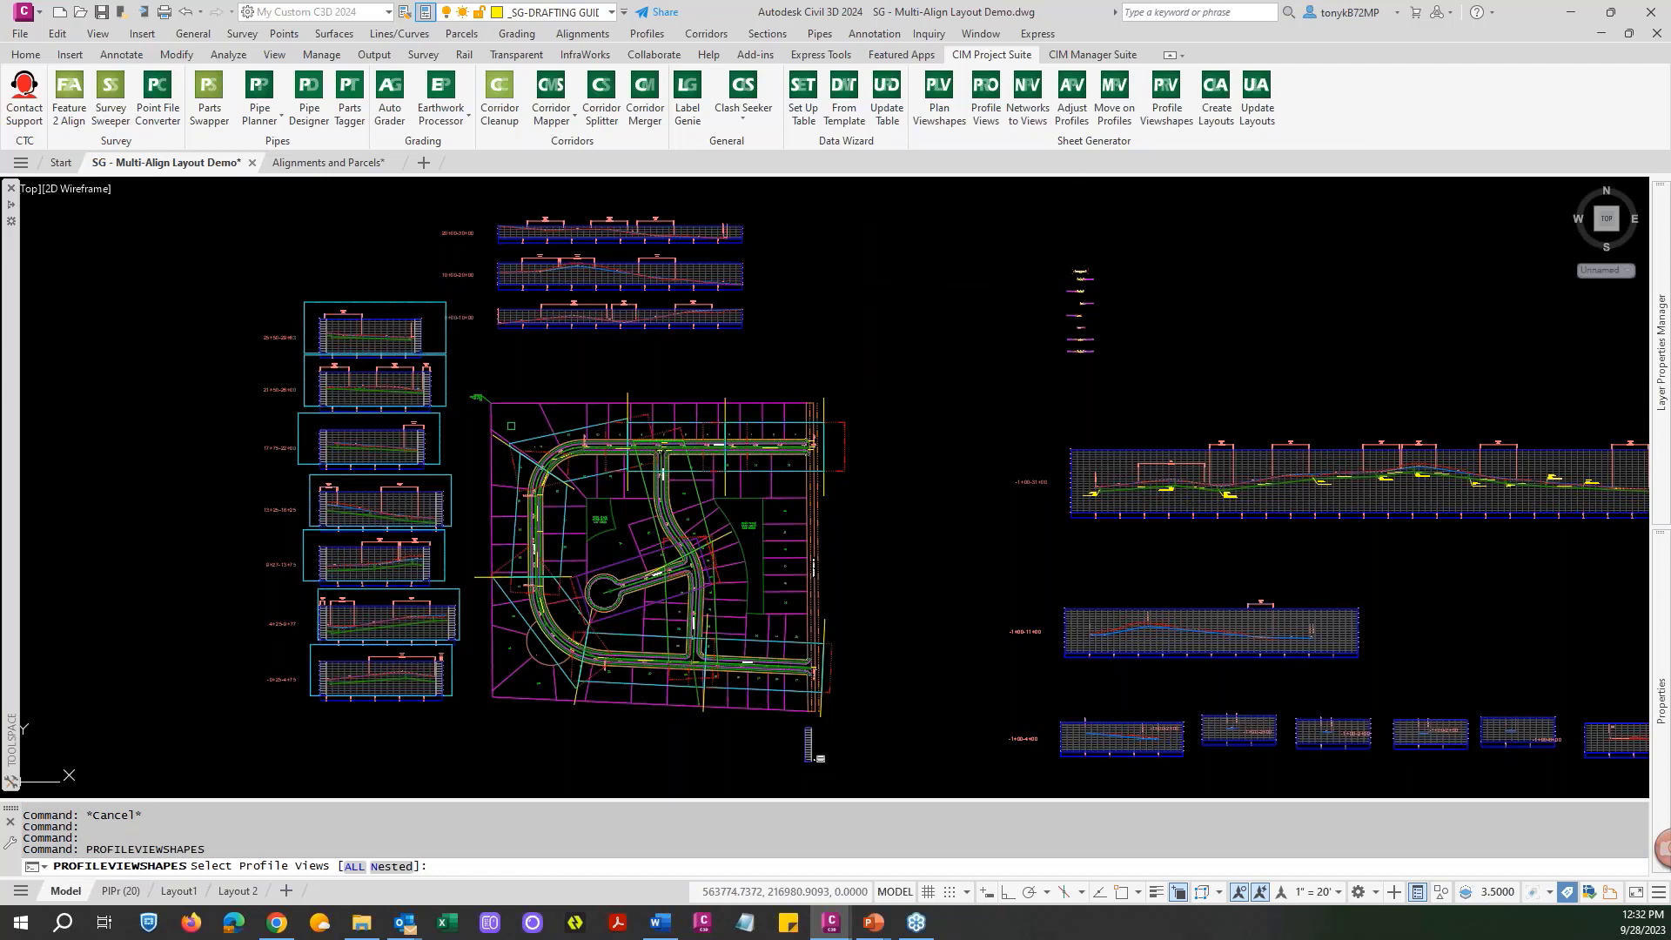
left_click(324, 718)
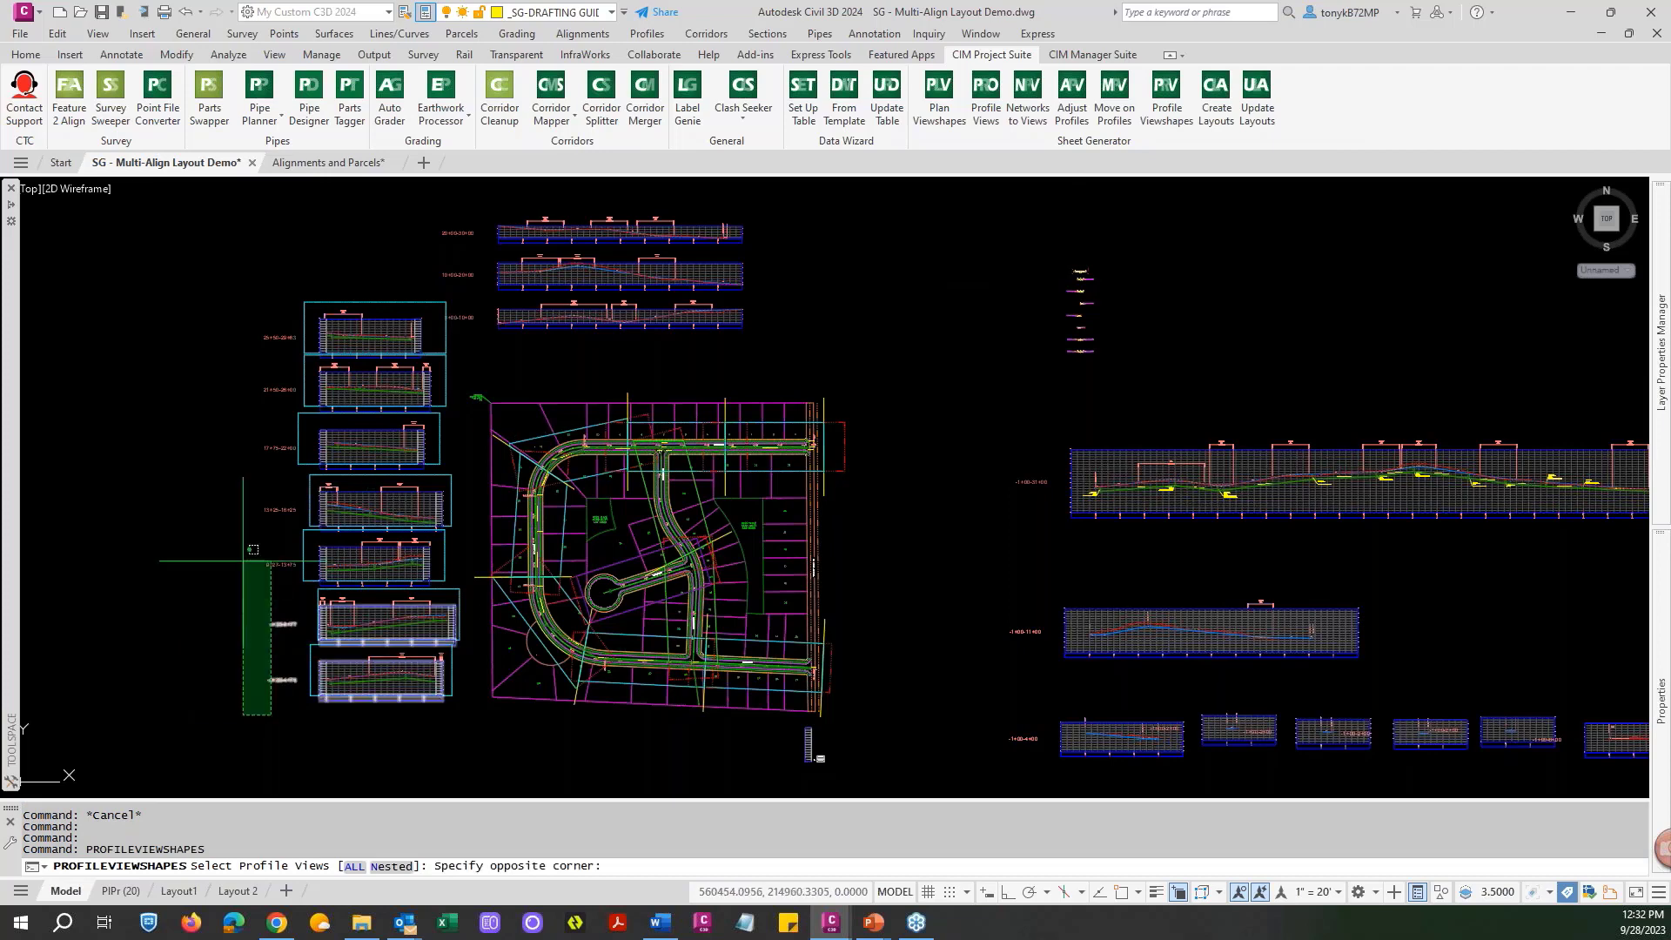
left_click(154, 295)
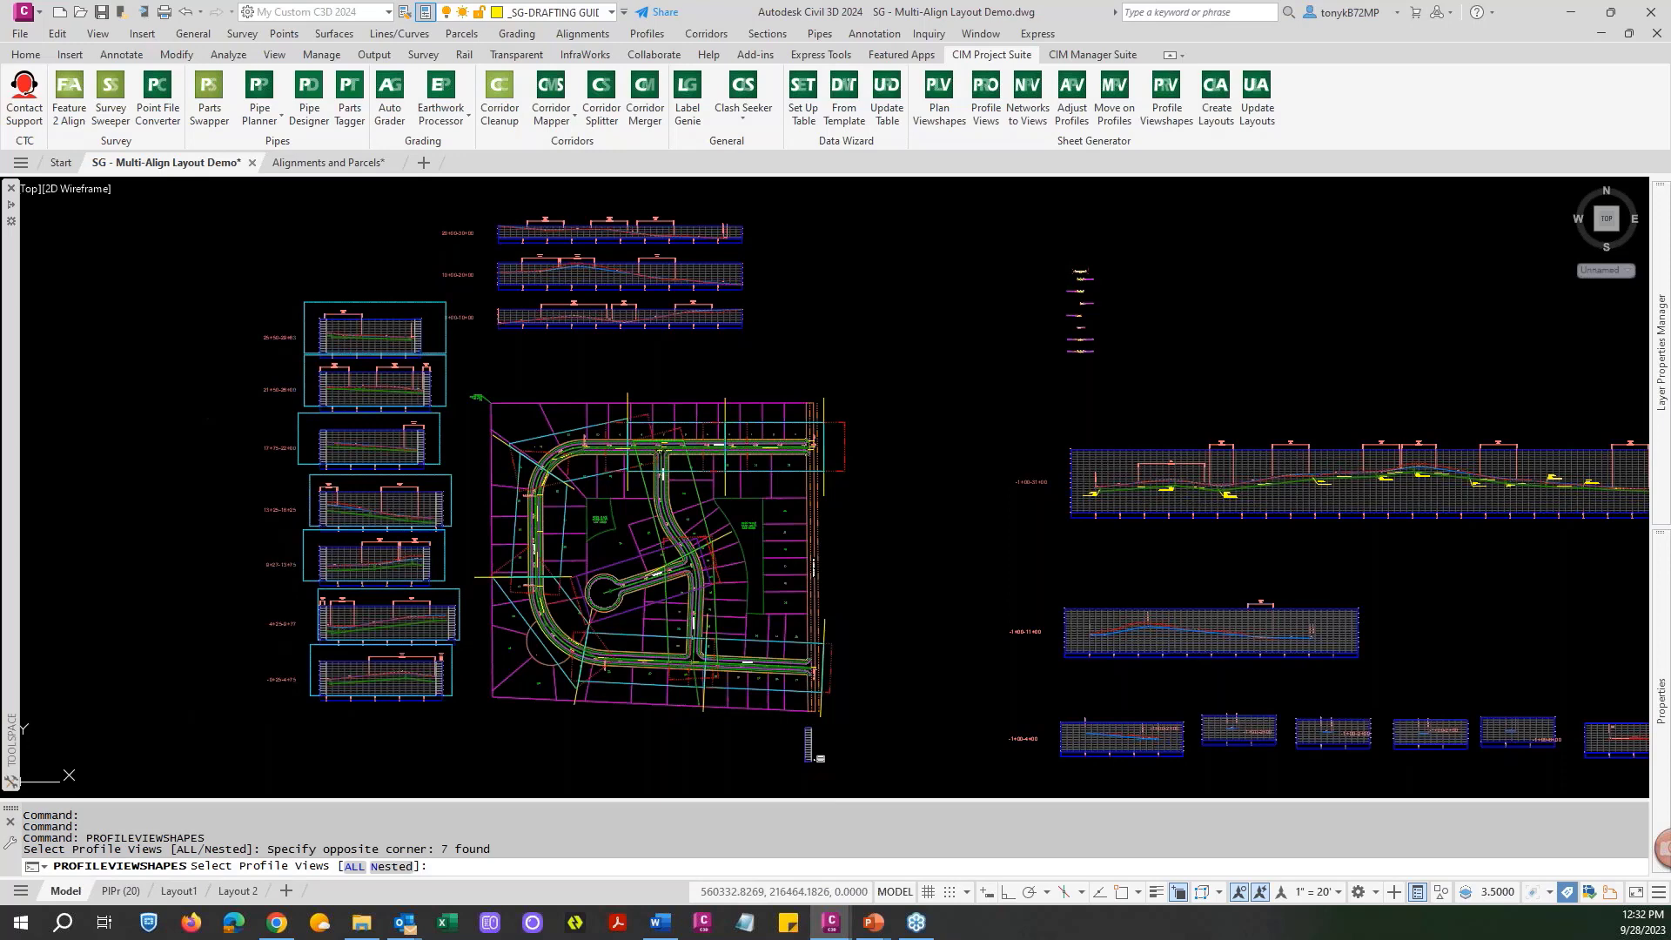
key("Return")
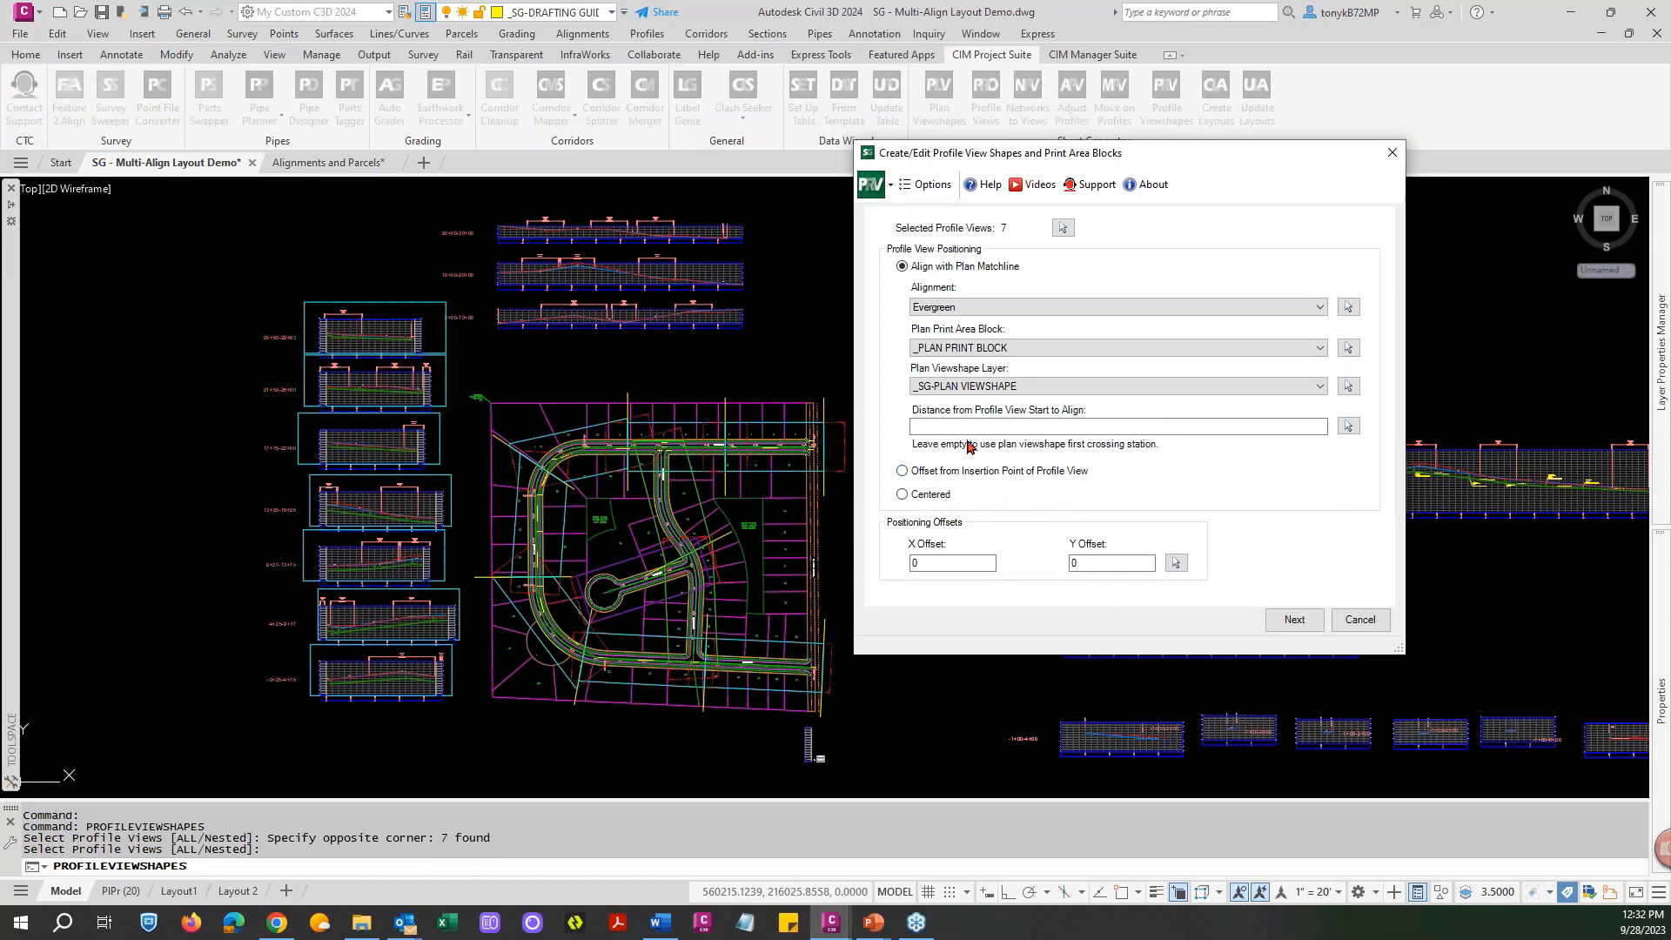
Try an X offset of -4.5 and a Y offset of -30, switching from centered positioning back to plan matchline alignment.
left_click(901, 494)
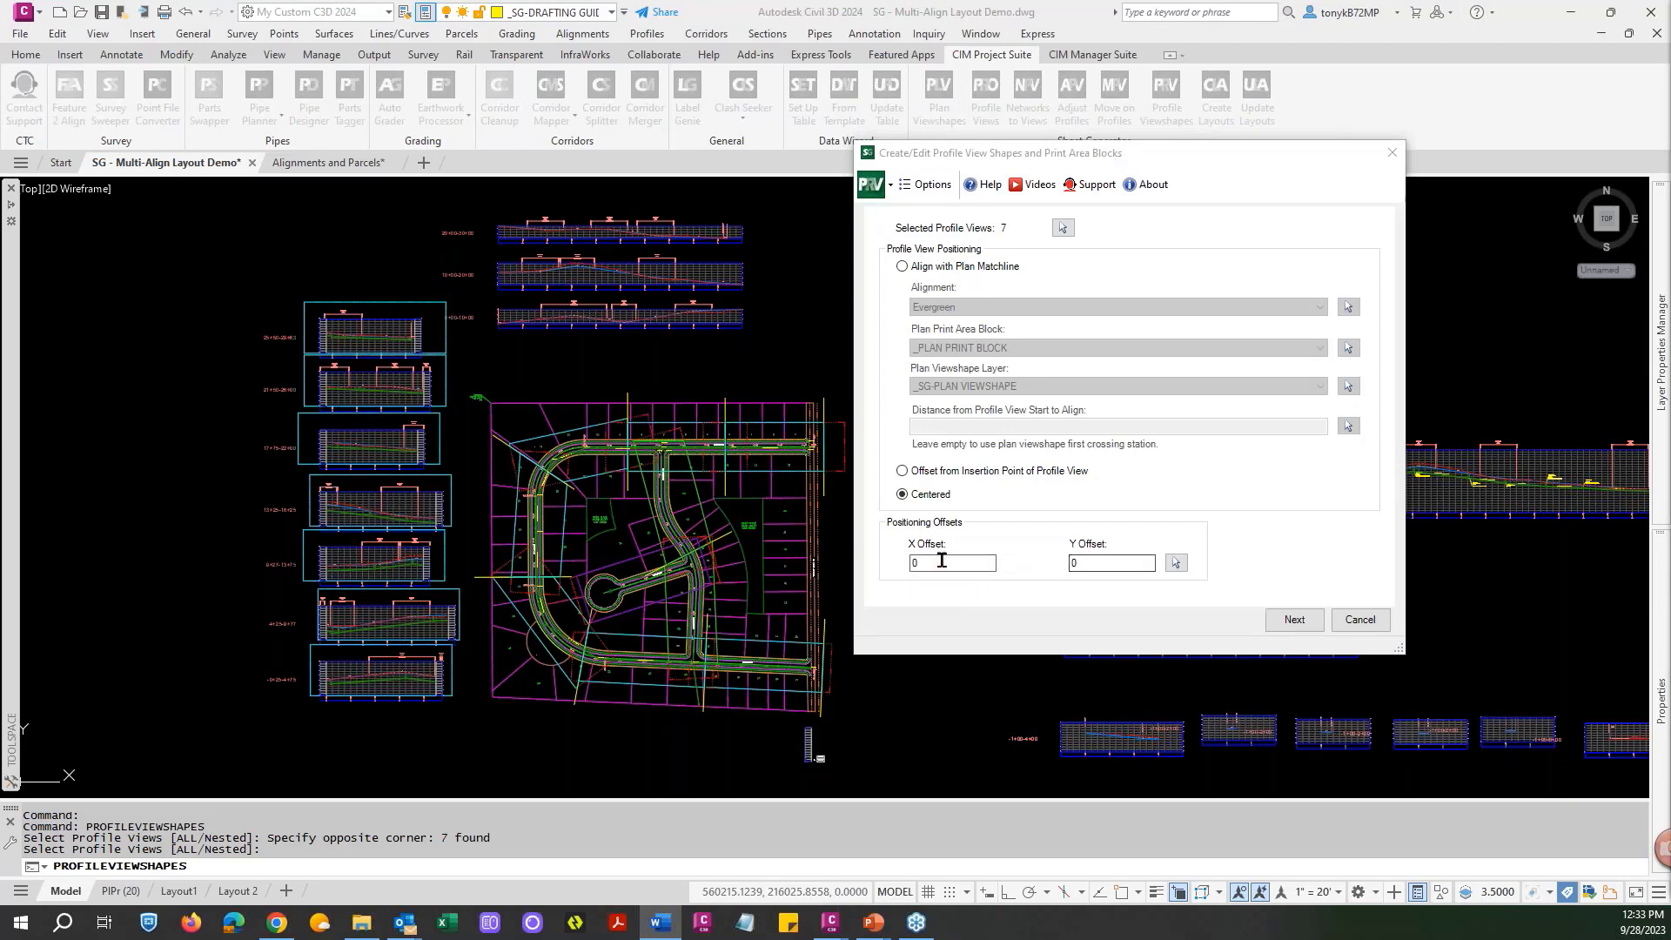
left_click(909, 564)
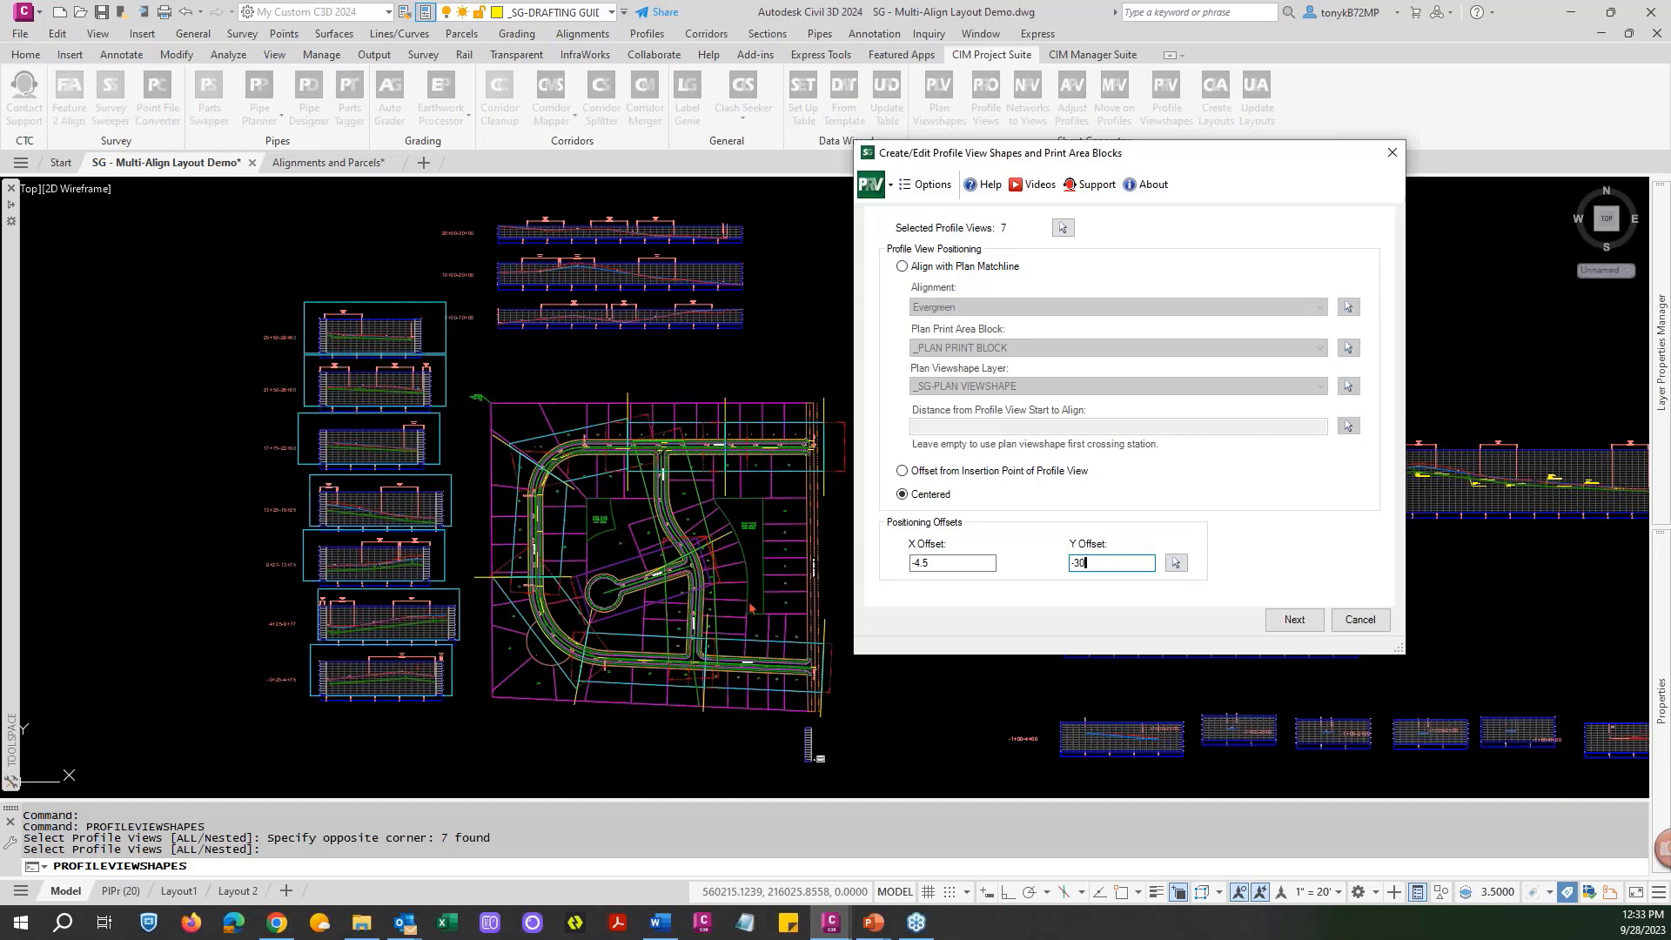
left_click(902, 267)
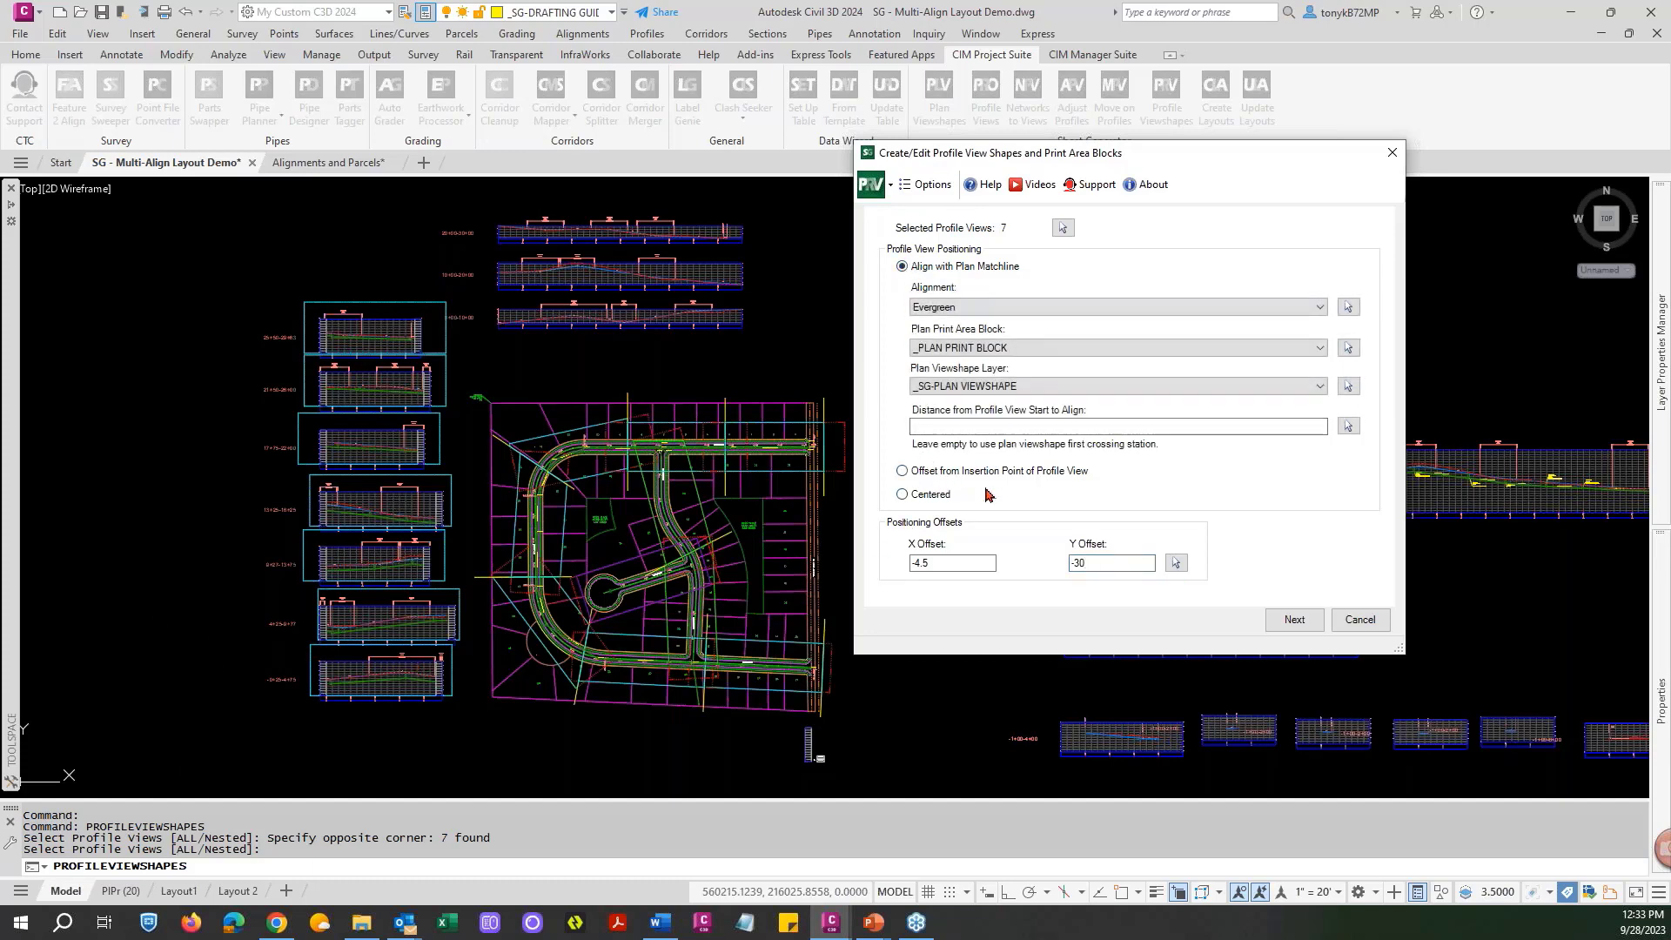
Regenerate the viewshapes centered with X and Y offsets of 0, using _PROFILE PRINT BLOCK at scale 20 and _MASKING BLOCK over the buffer areas.
left_click(902, 496)
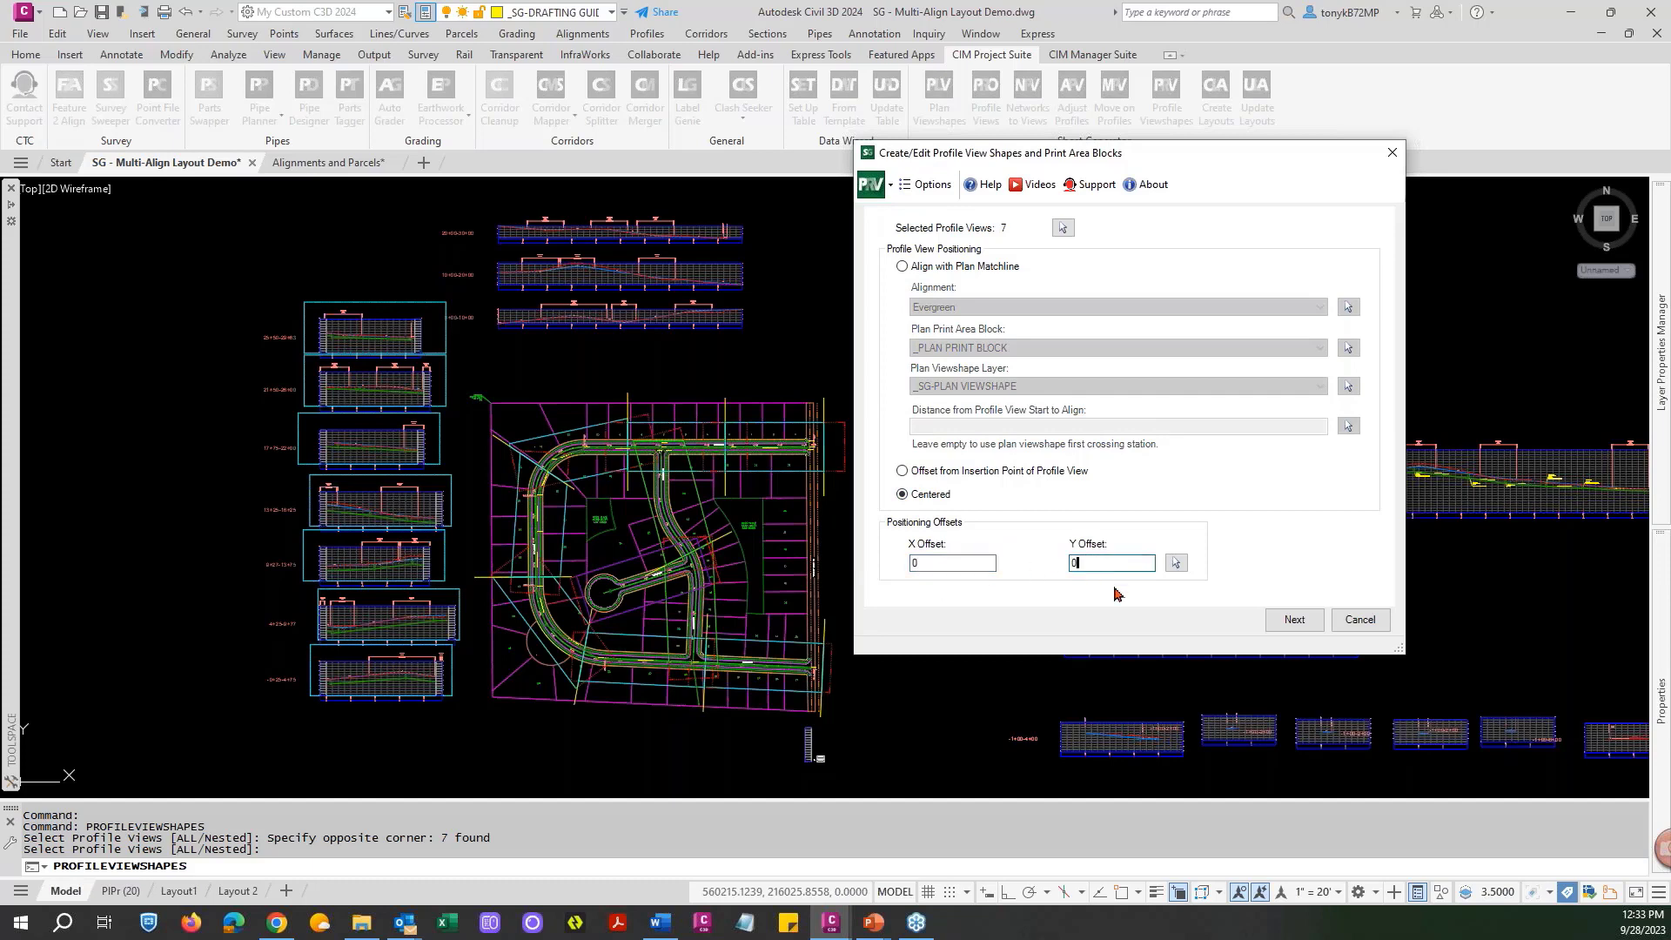
left_click(1282, 619)
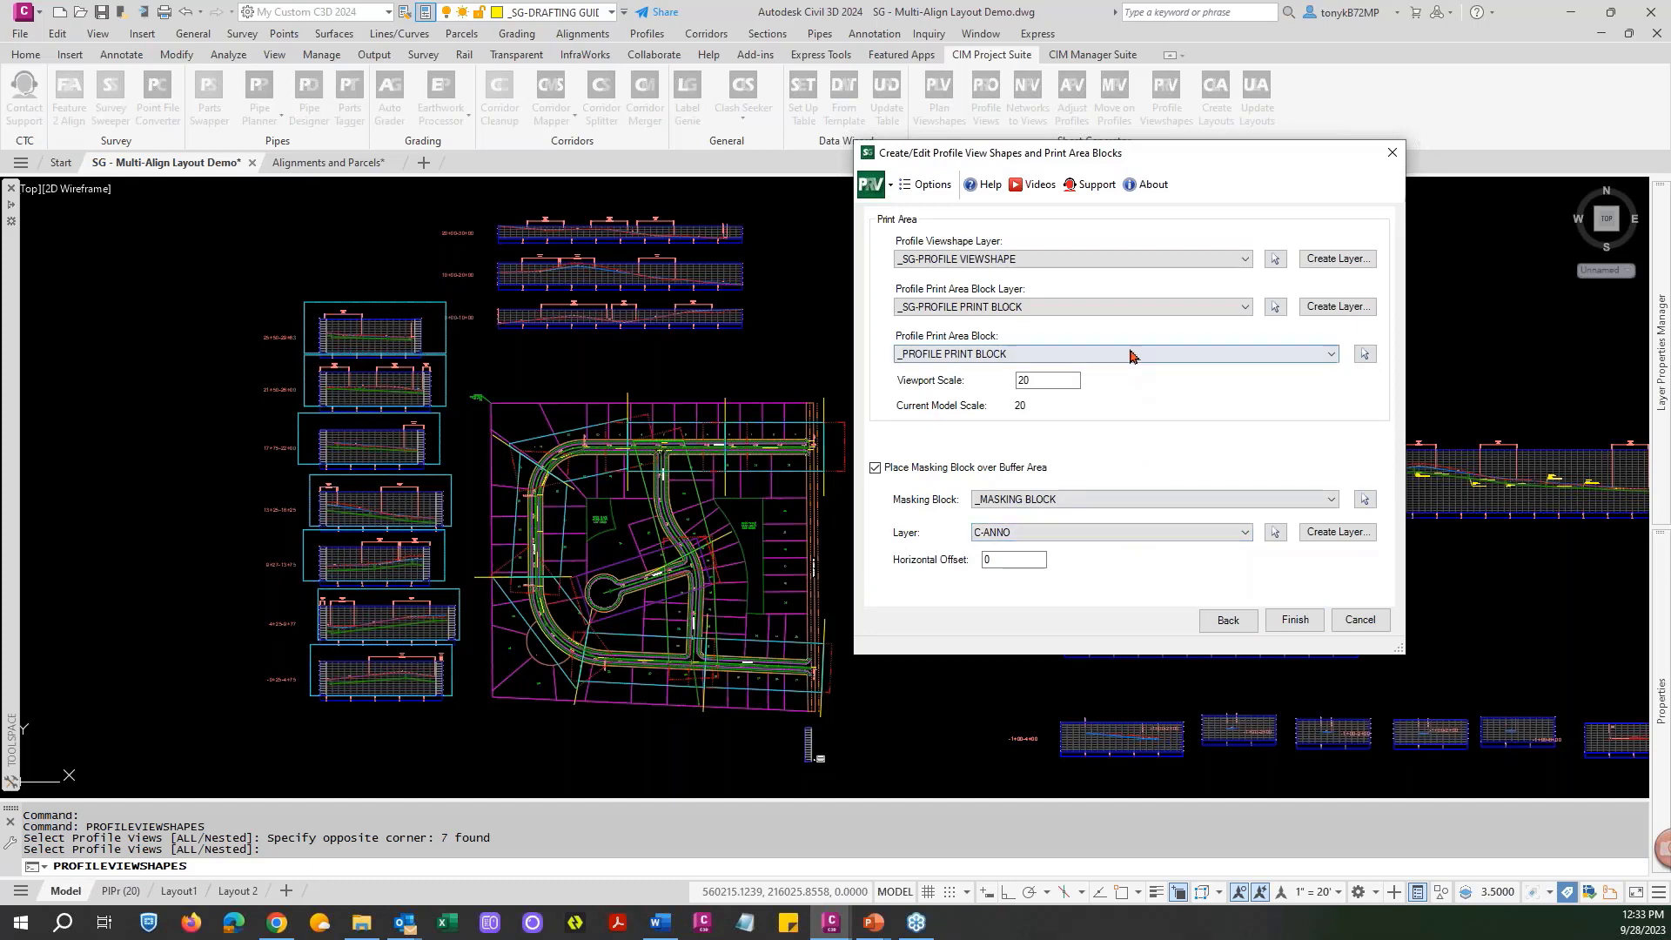
left_click(1296, 620)
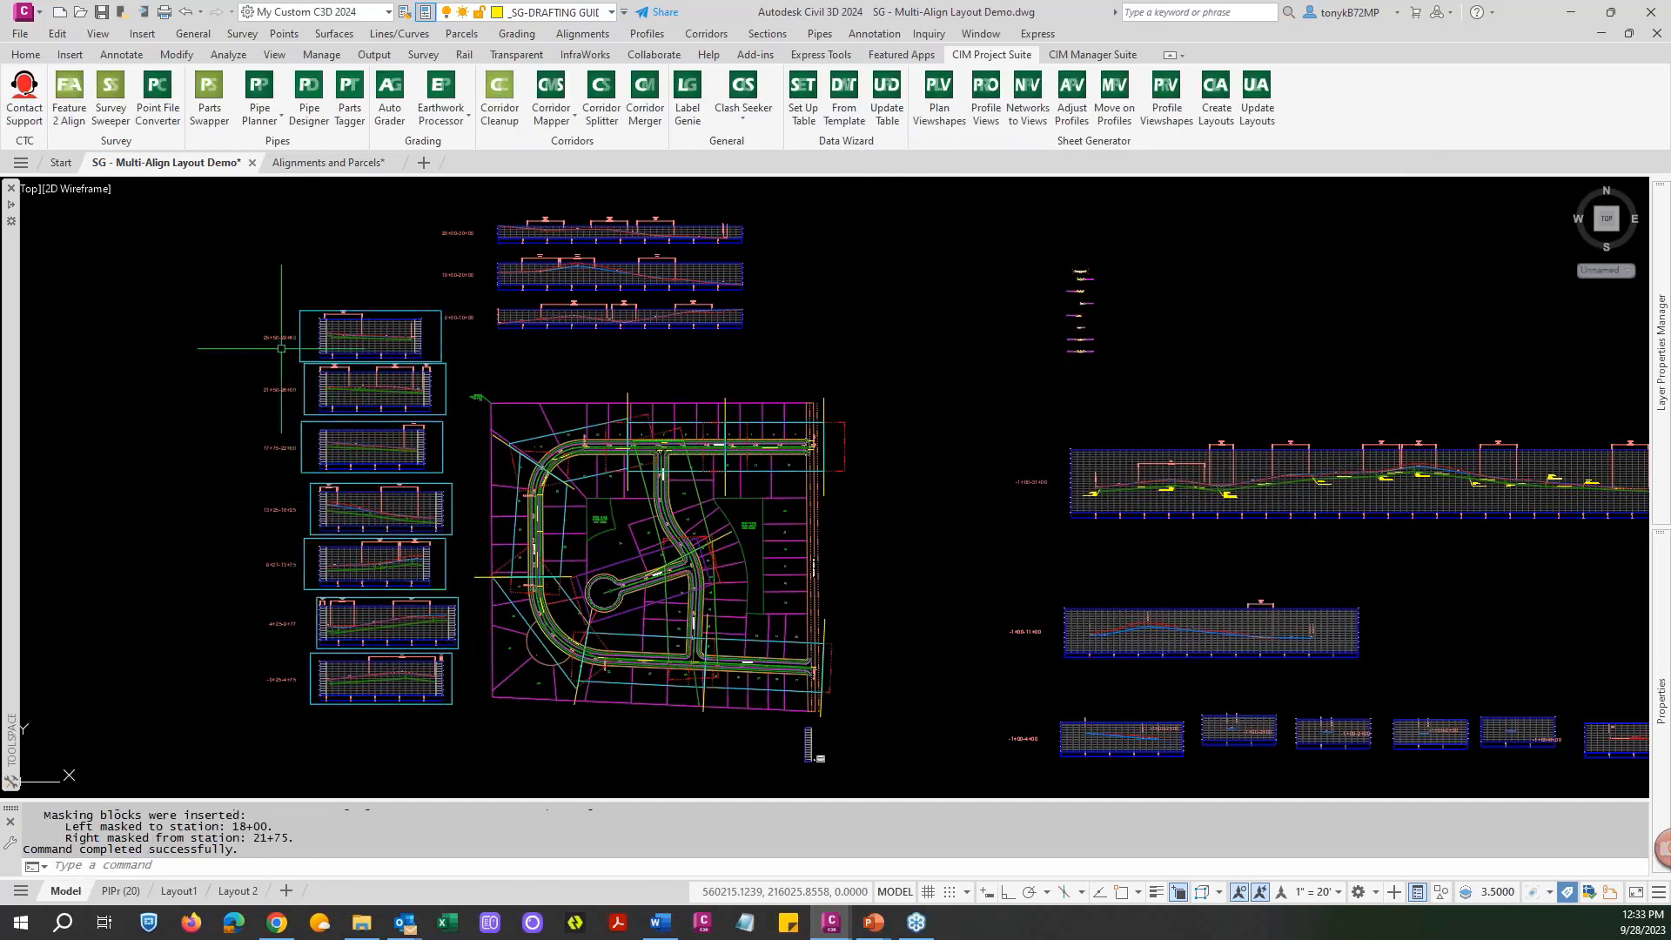
Lower the crest curve label group at the start of the 4+25-9+77 profile view so its stray label sits inside the masked buffer area.
scroll(281, 347, "up", 6)
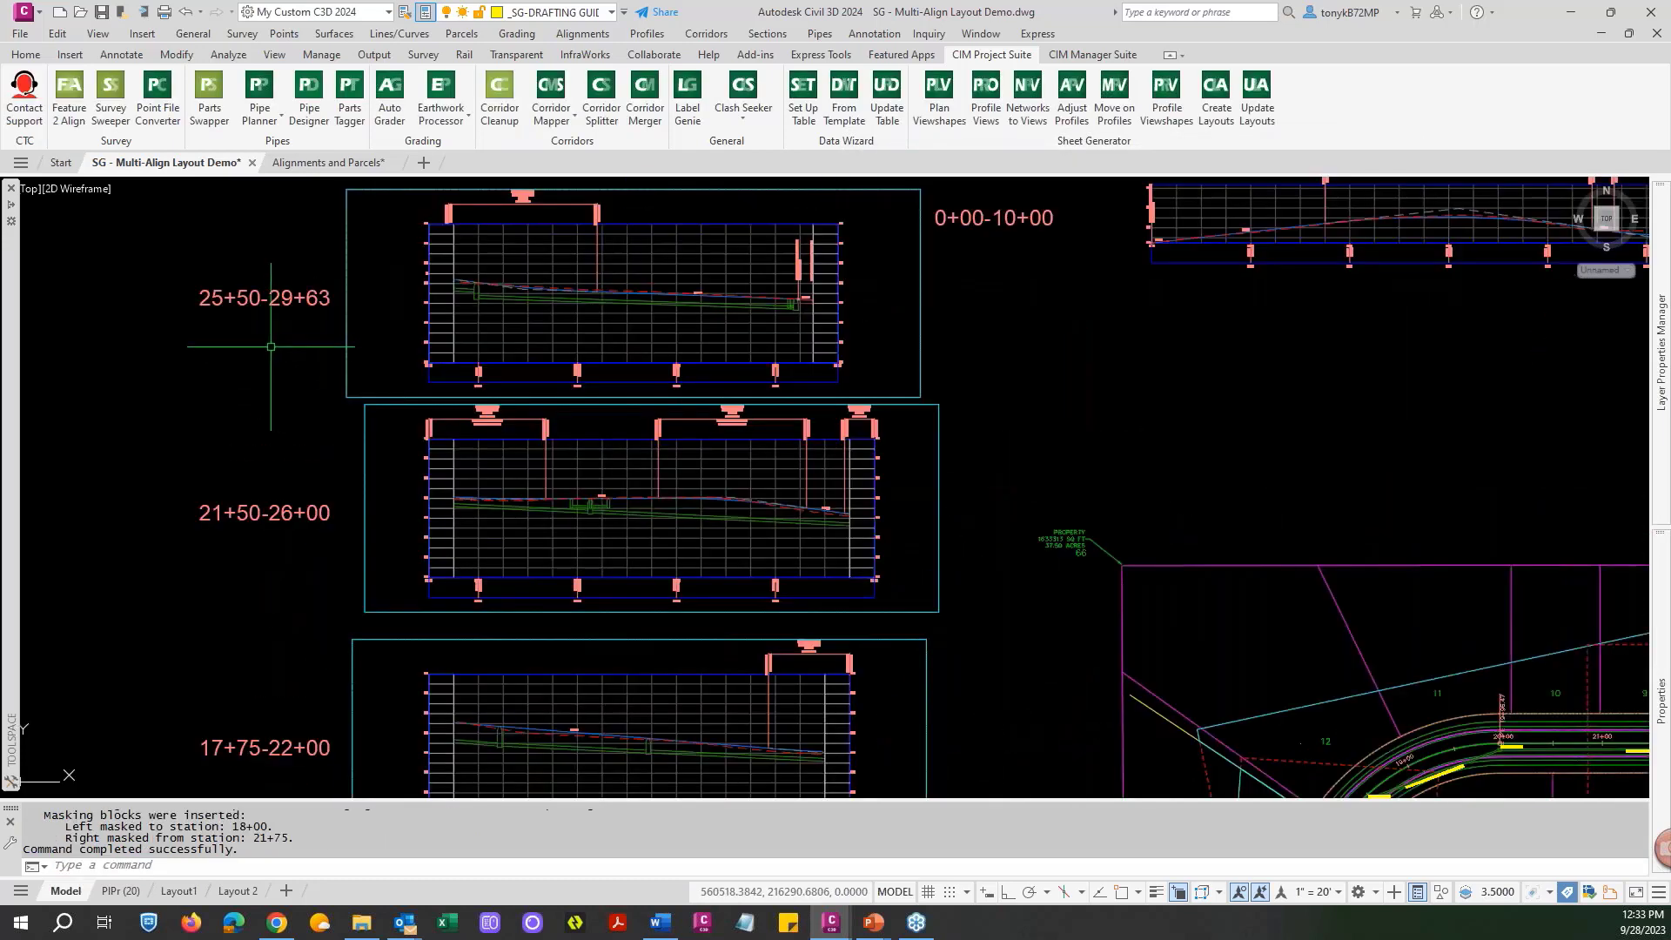
scroll(273, 337, "down", 5)
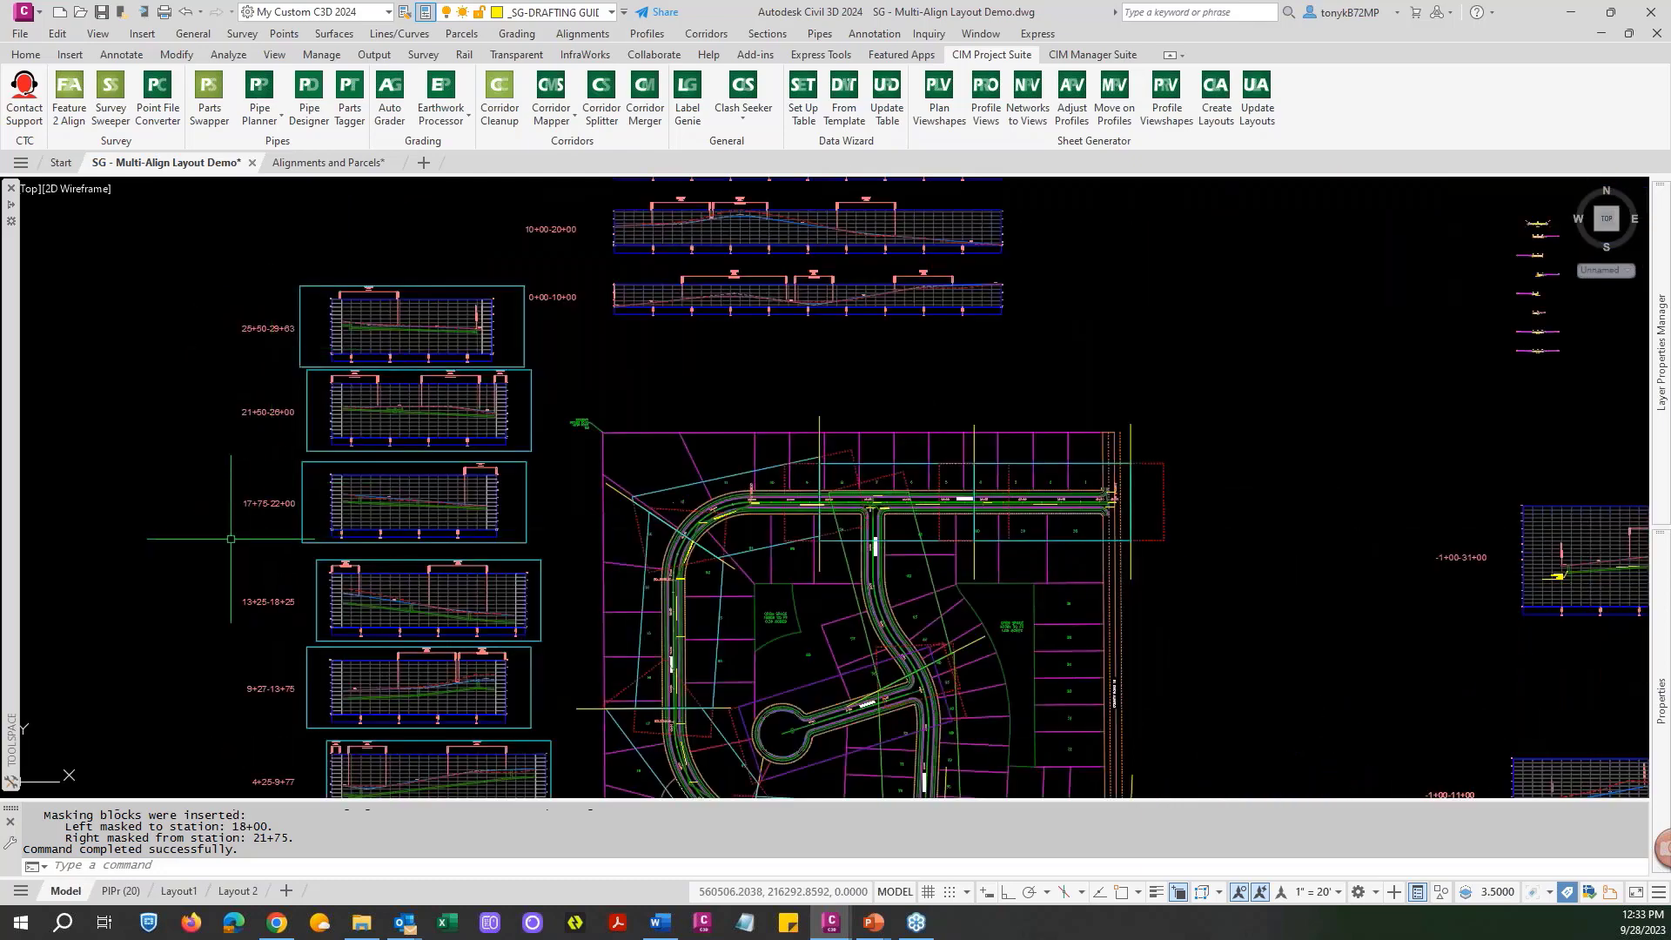
middle_click_drag(320, 771, 283, 555)
scroll(283, 555, "up", 5)
scroll(301, 540, "up", 4)
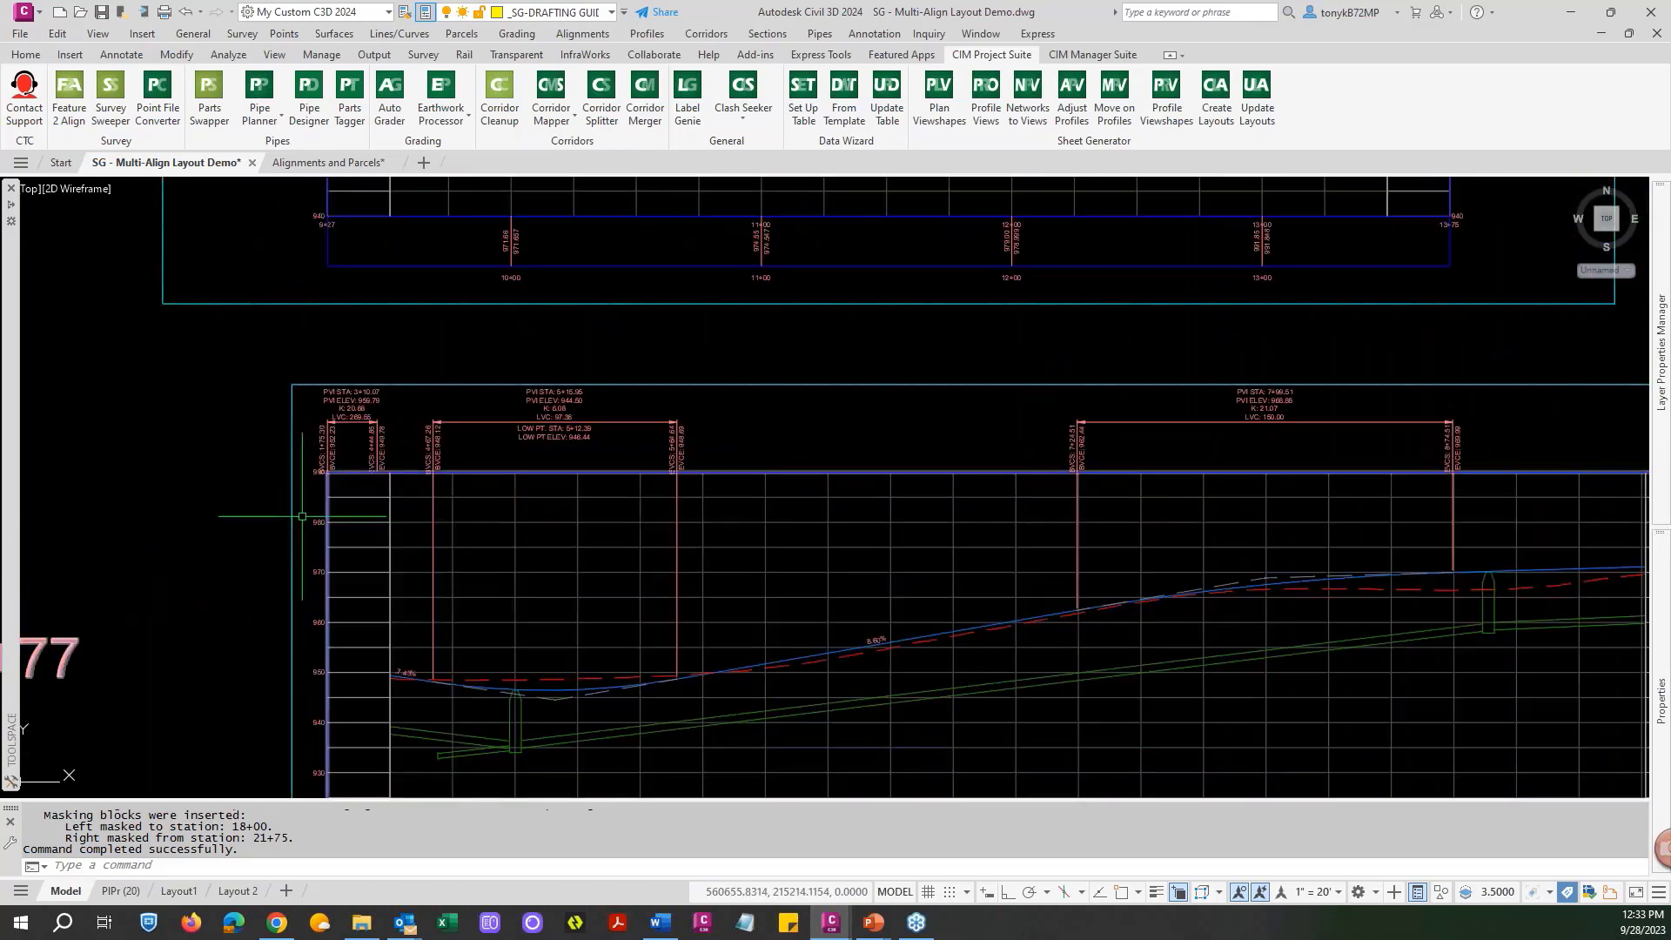
left_click(347, 421)
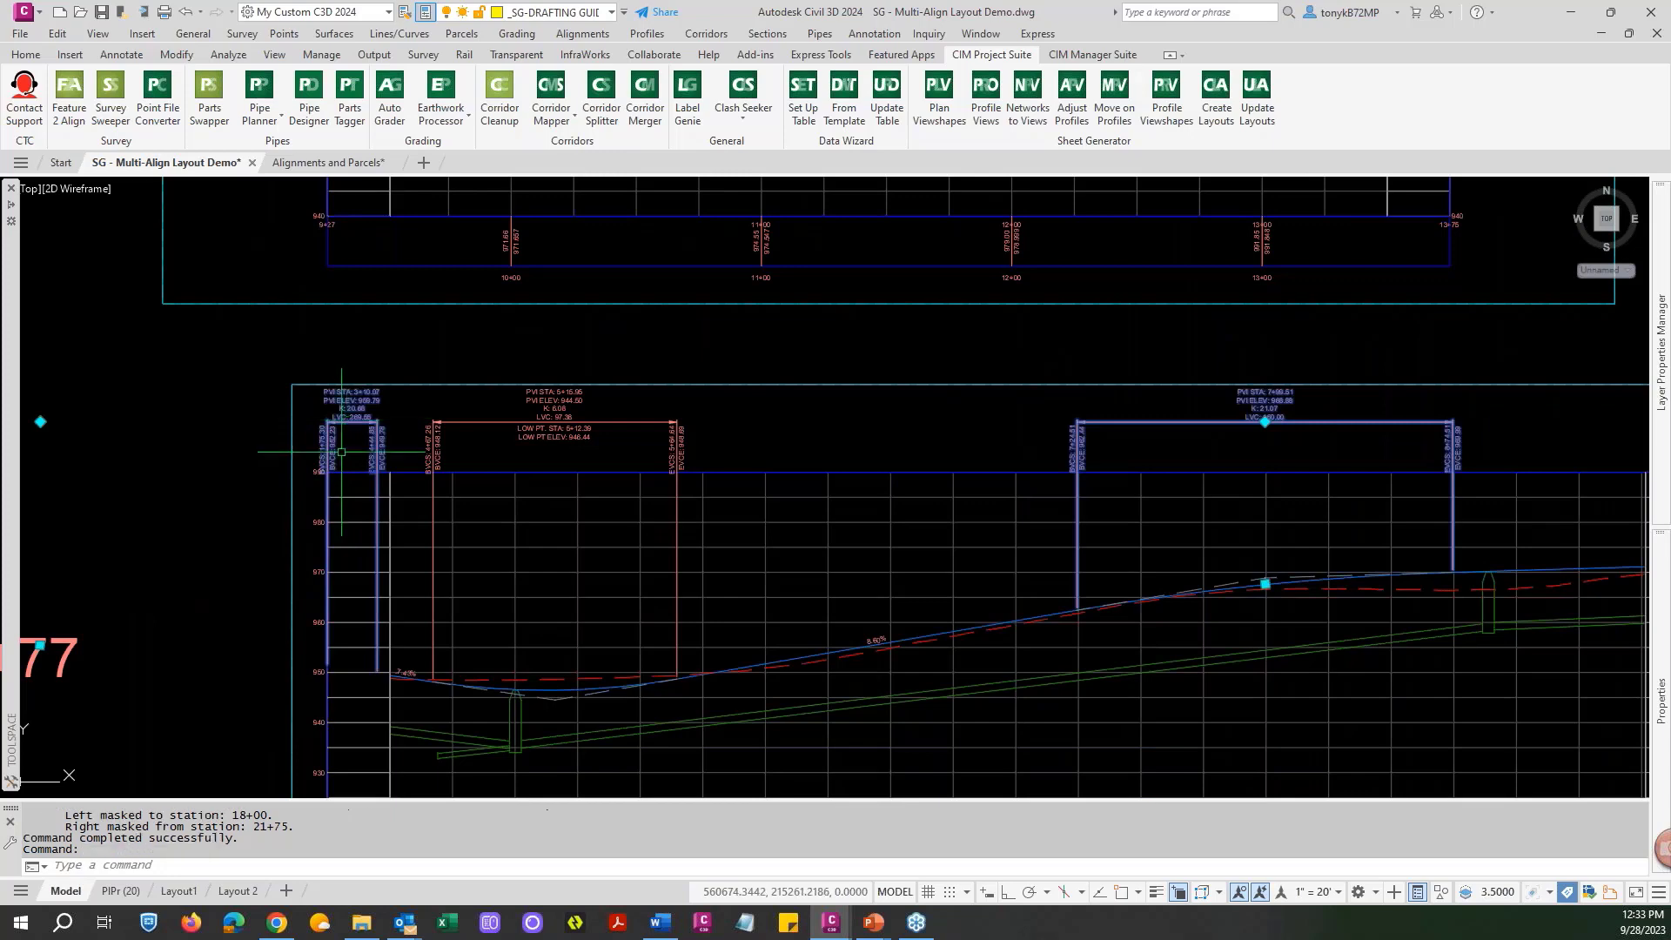
scroll(346, 435, "down", 4)
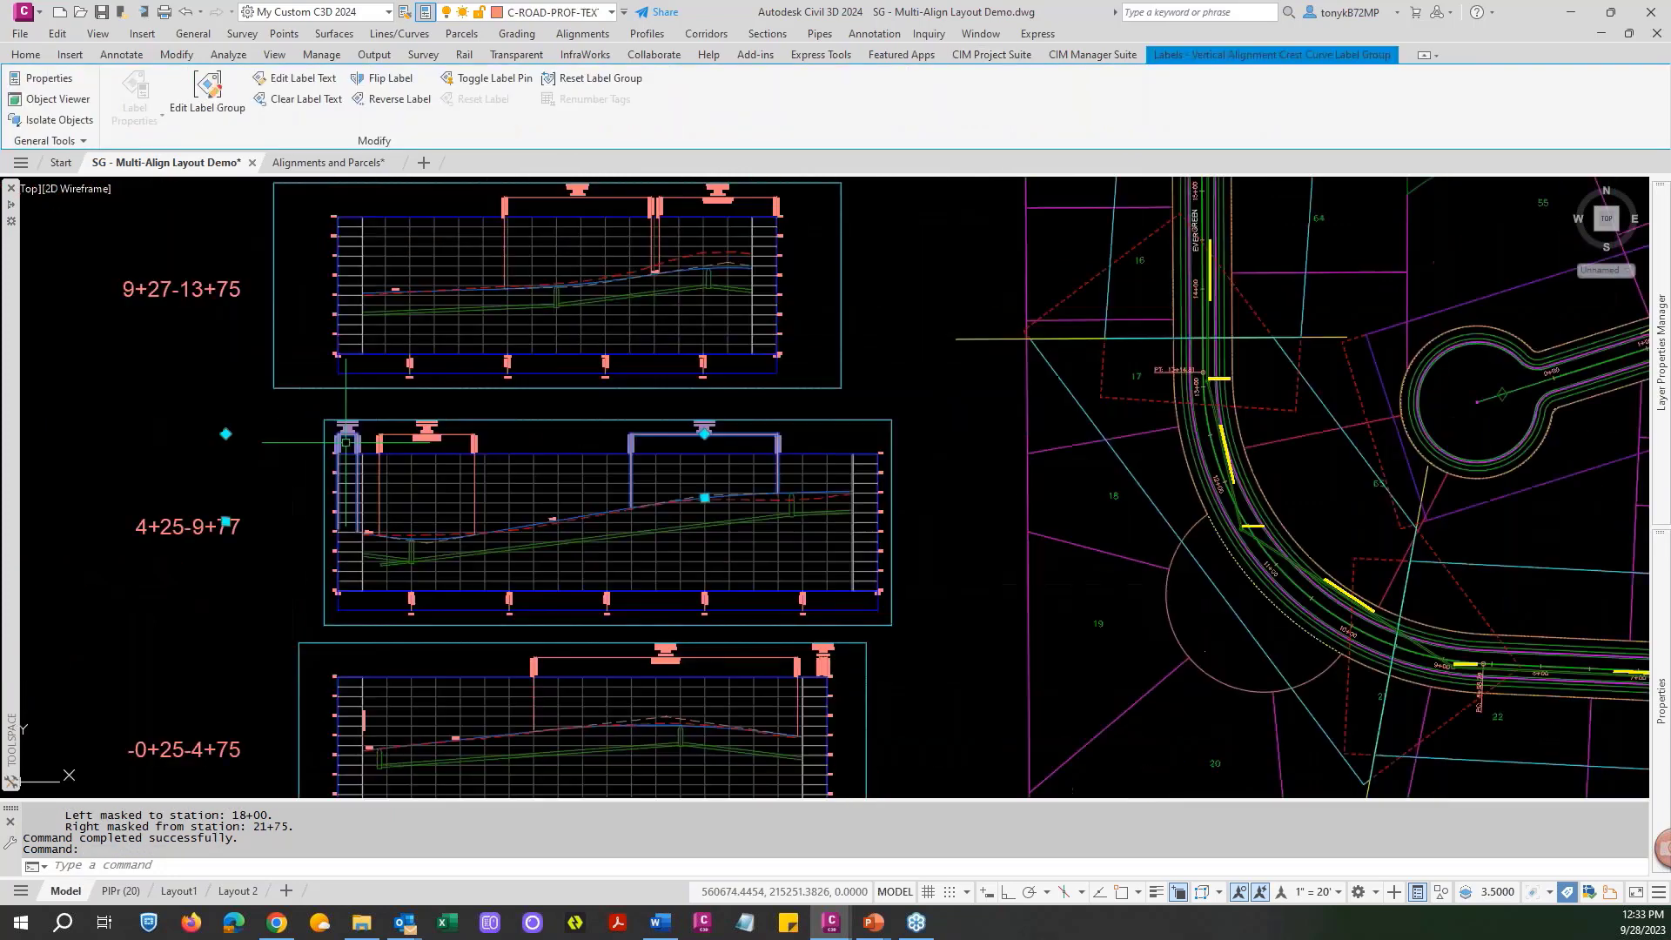
left_click(226, 433)
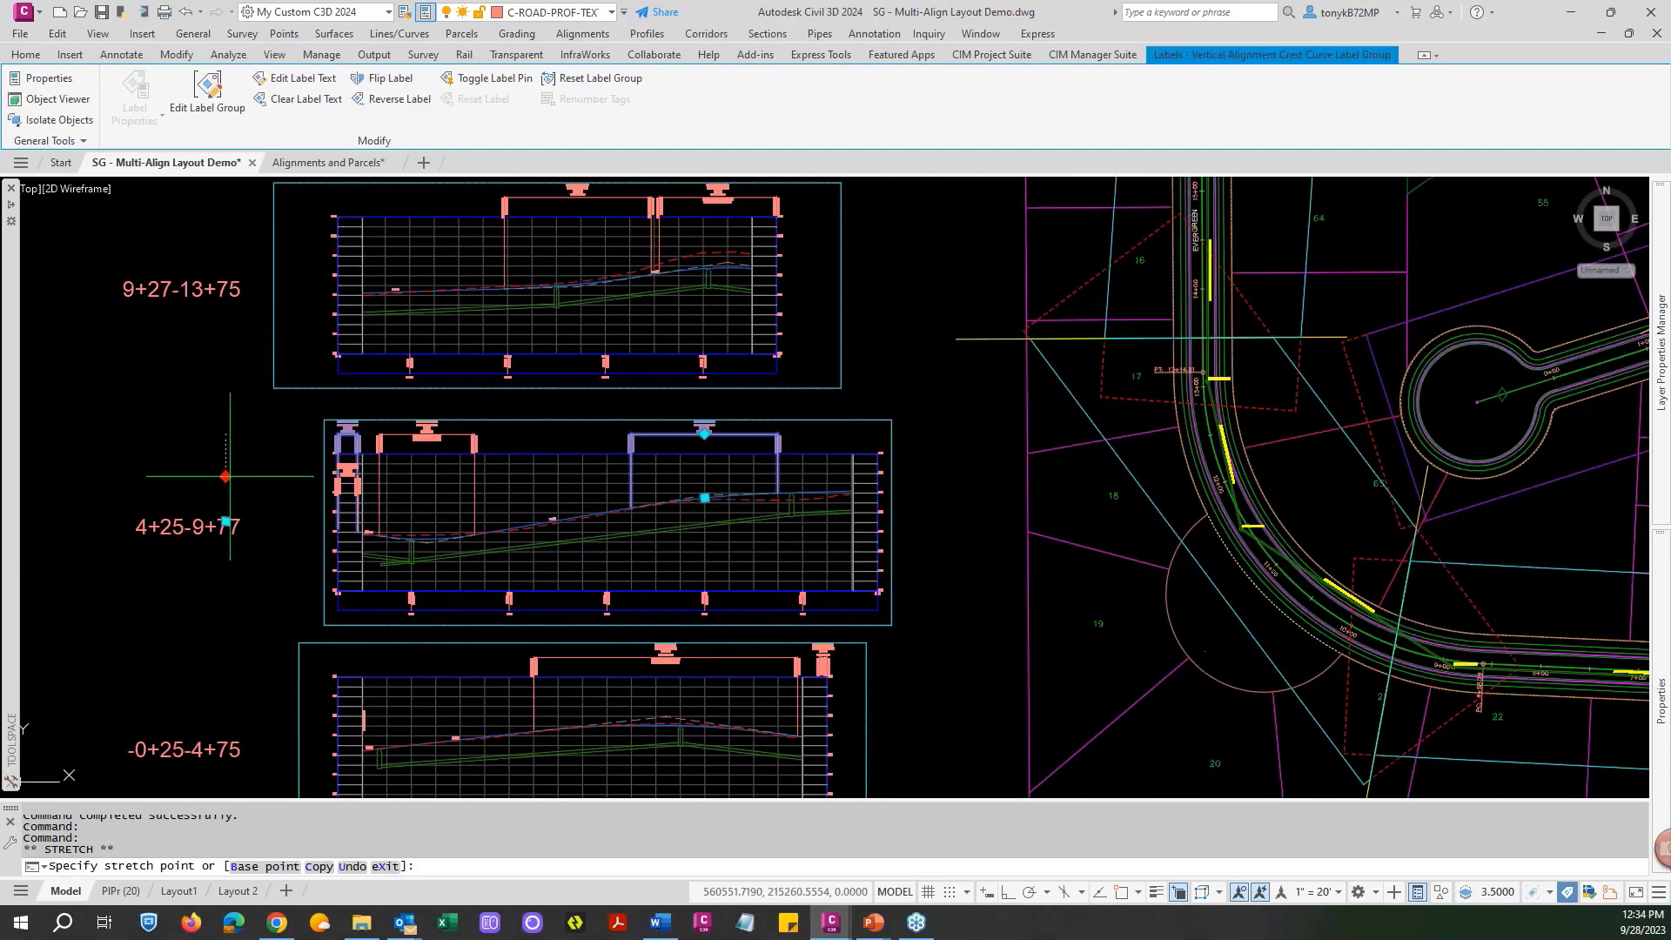
key("Escape")
key("Escape")
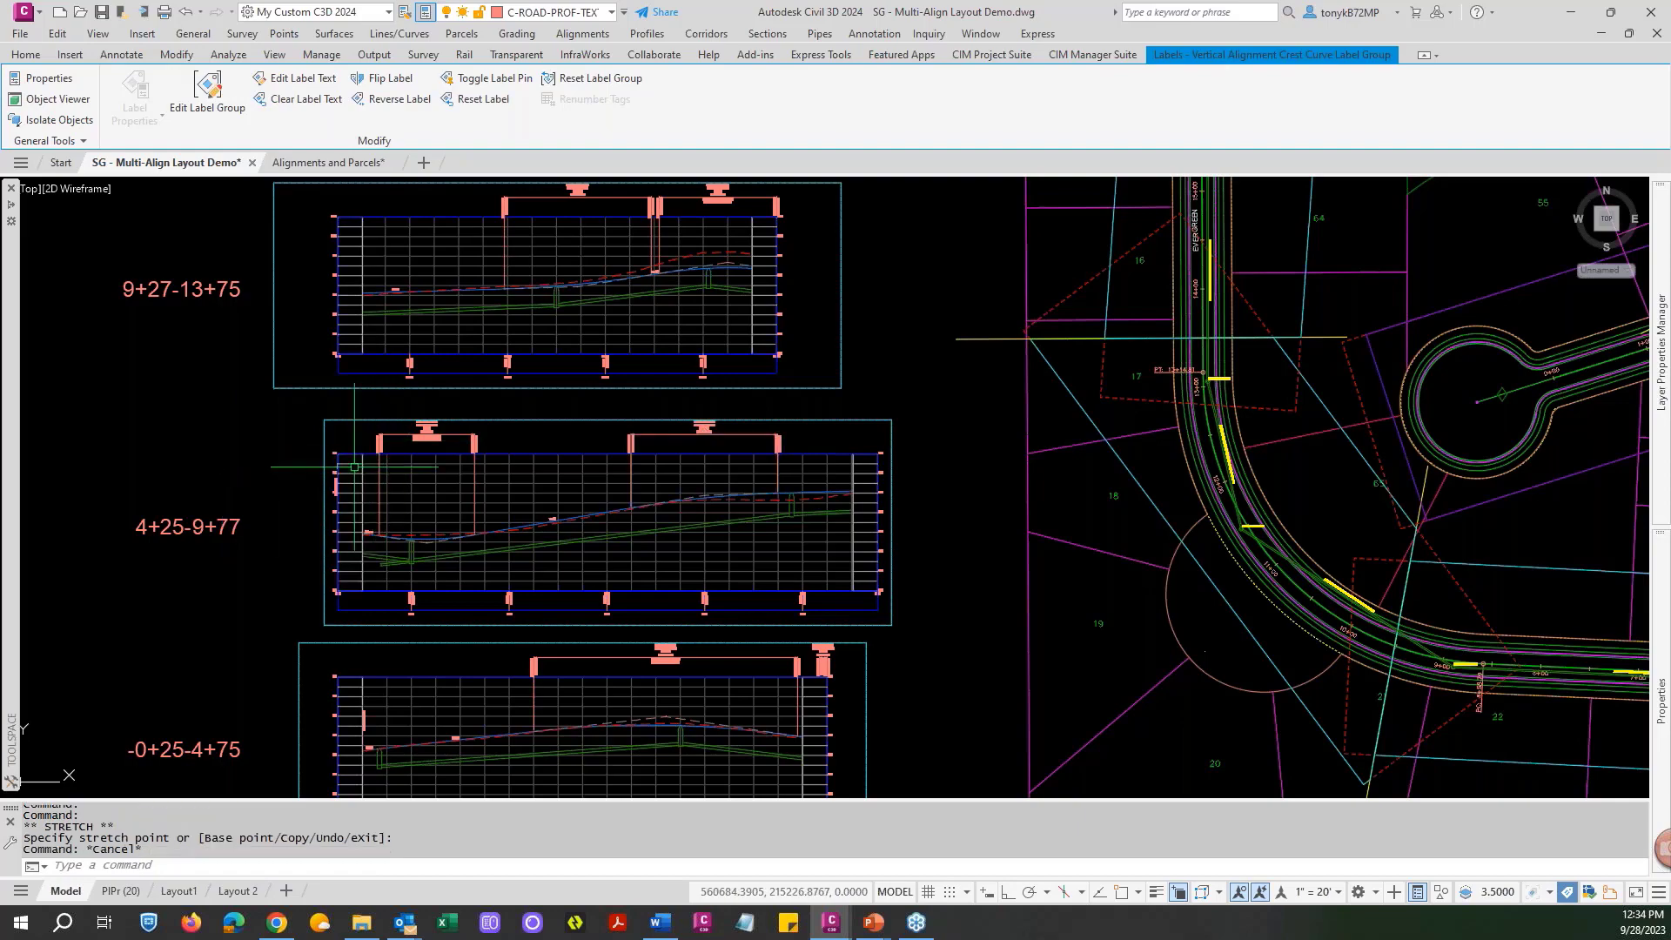
Compare the sag curve label at the end of the -0+25-4+75 profile view with the same curve's label in the 4+25-9+77 view.
scroll(354, 467, "up", 1)
scroll(488, 574, "down", 4)
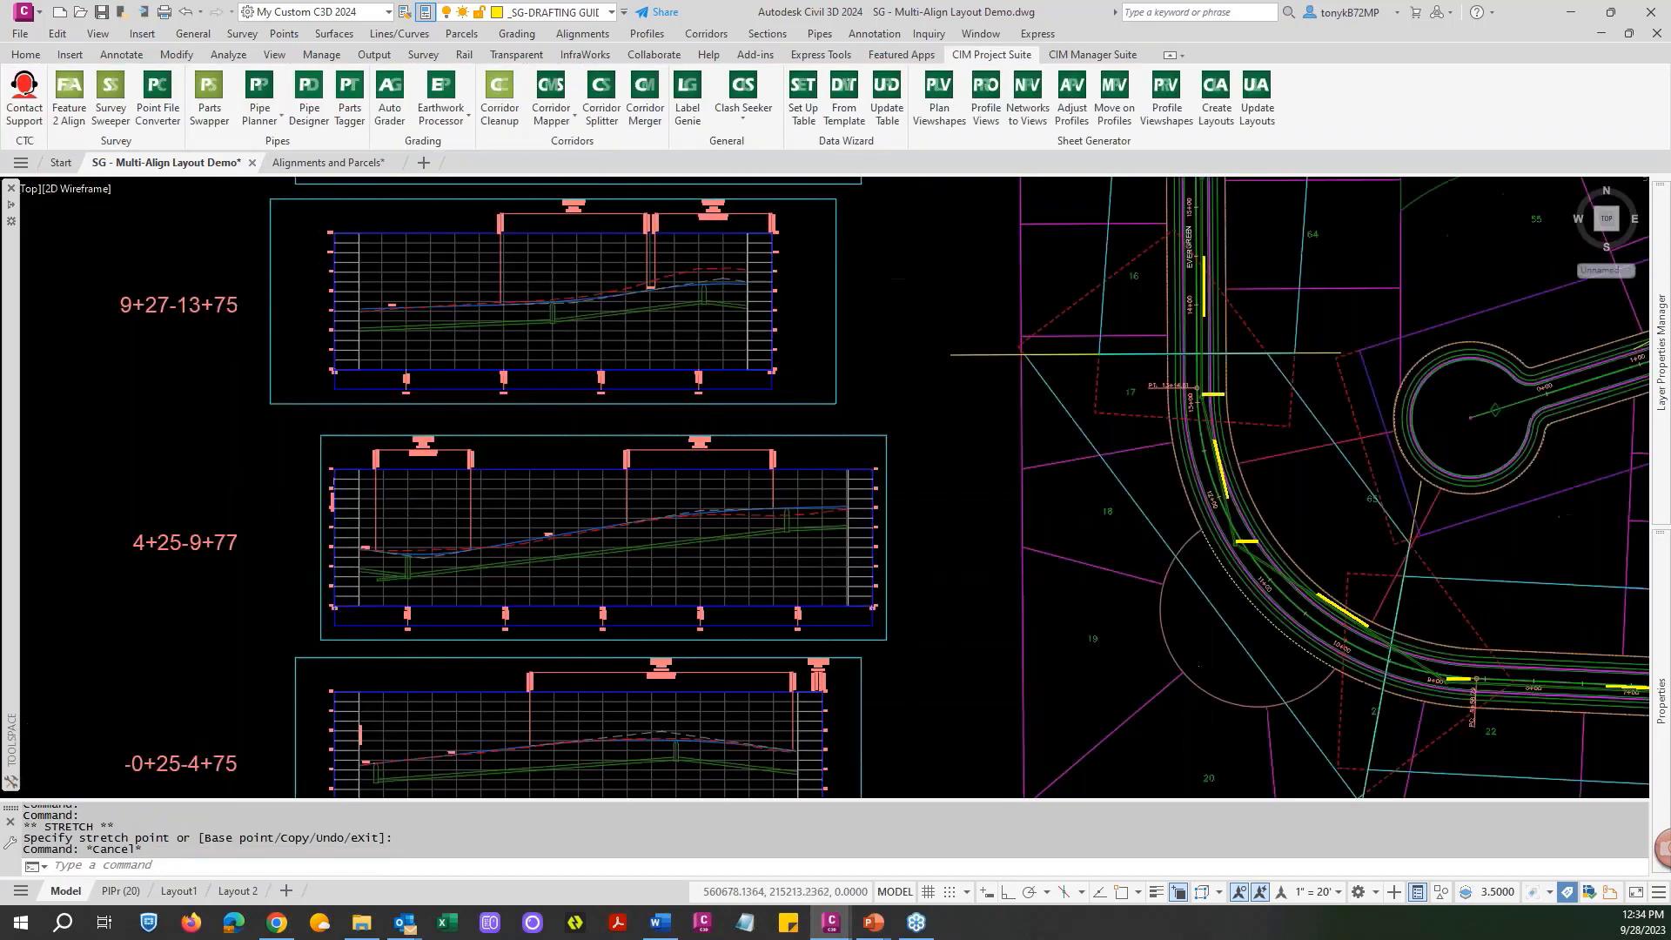
scroll(534, 591, "up", 12)
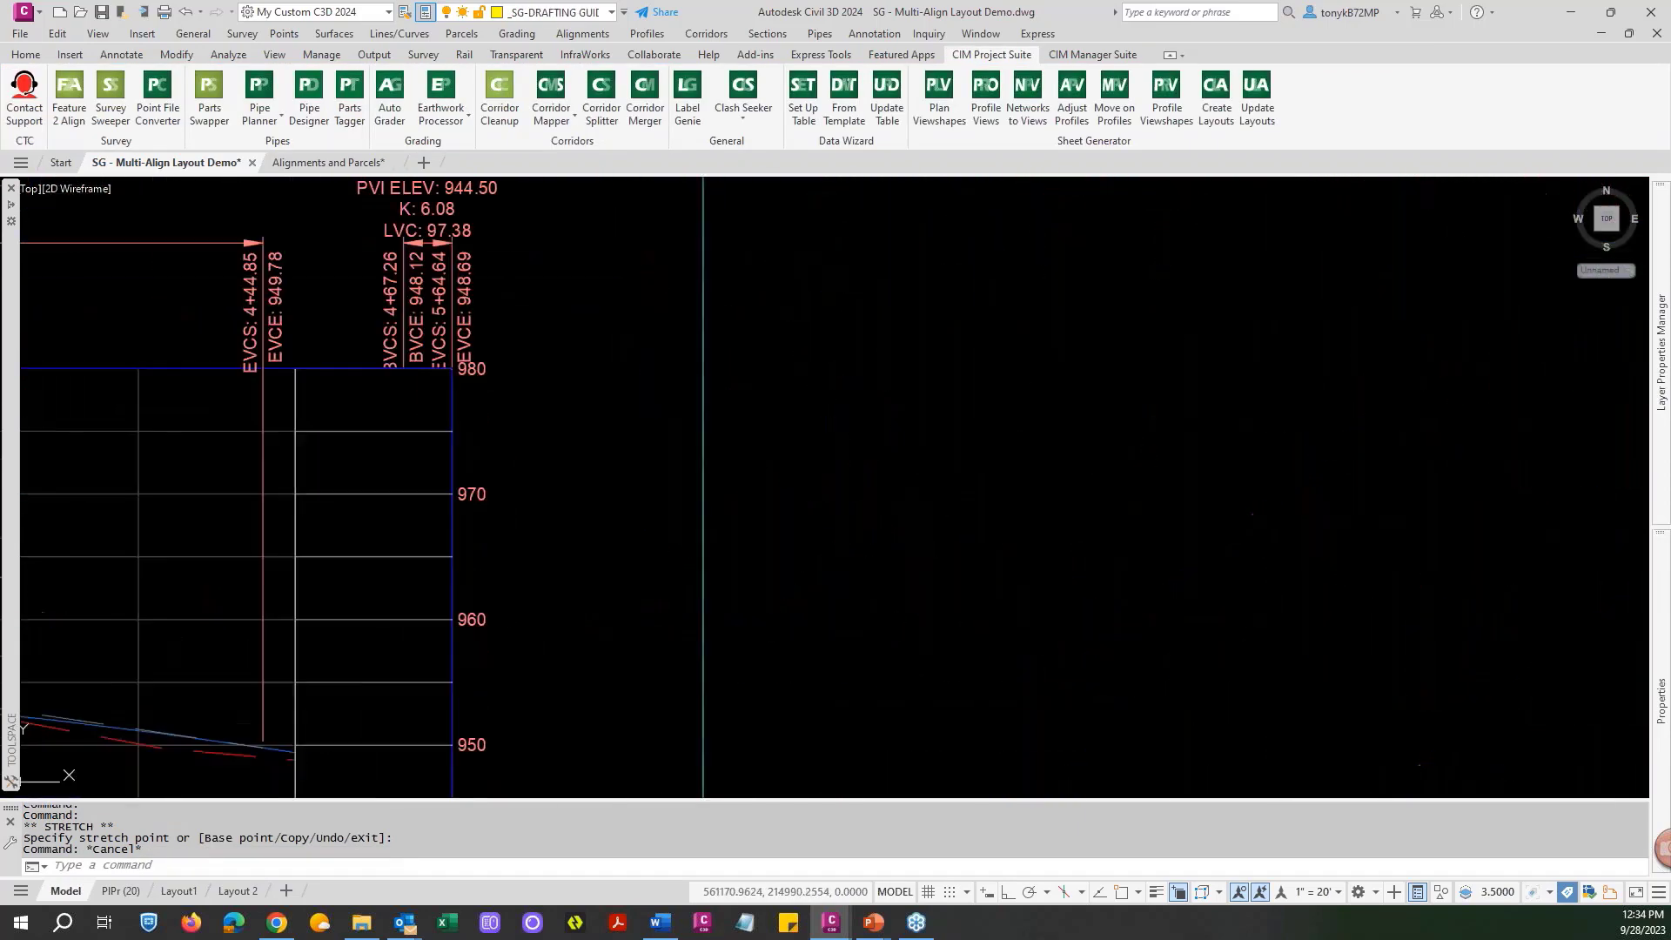
scroll(491, 468, "down", 5)
scroll(477, 427, "down", 2)
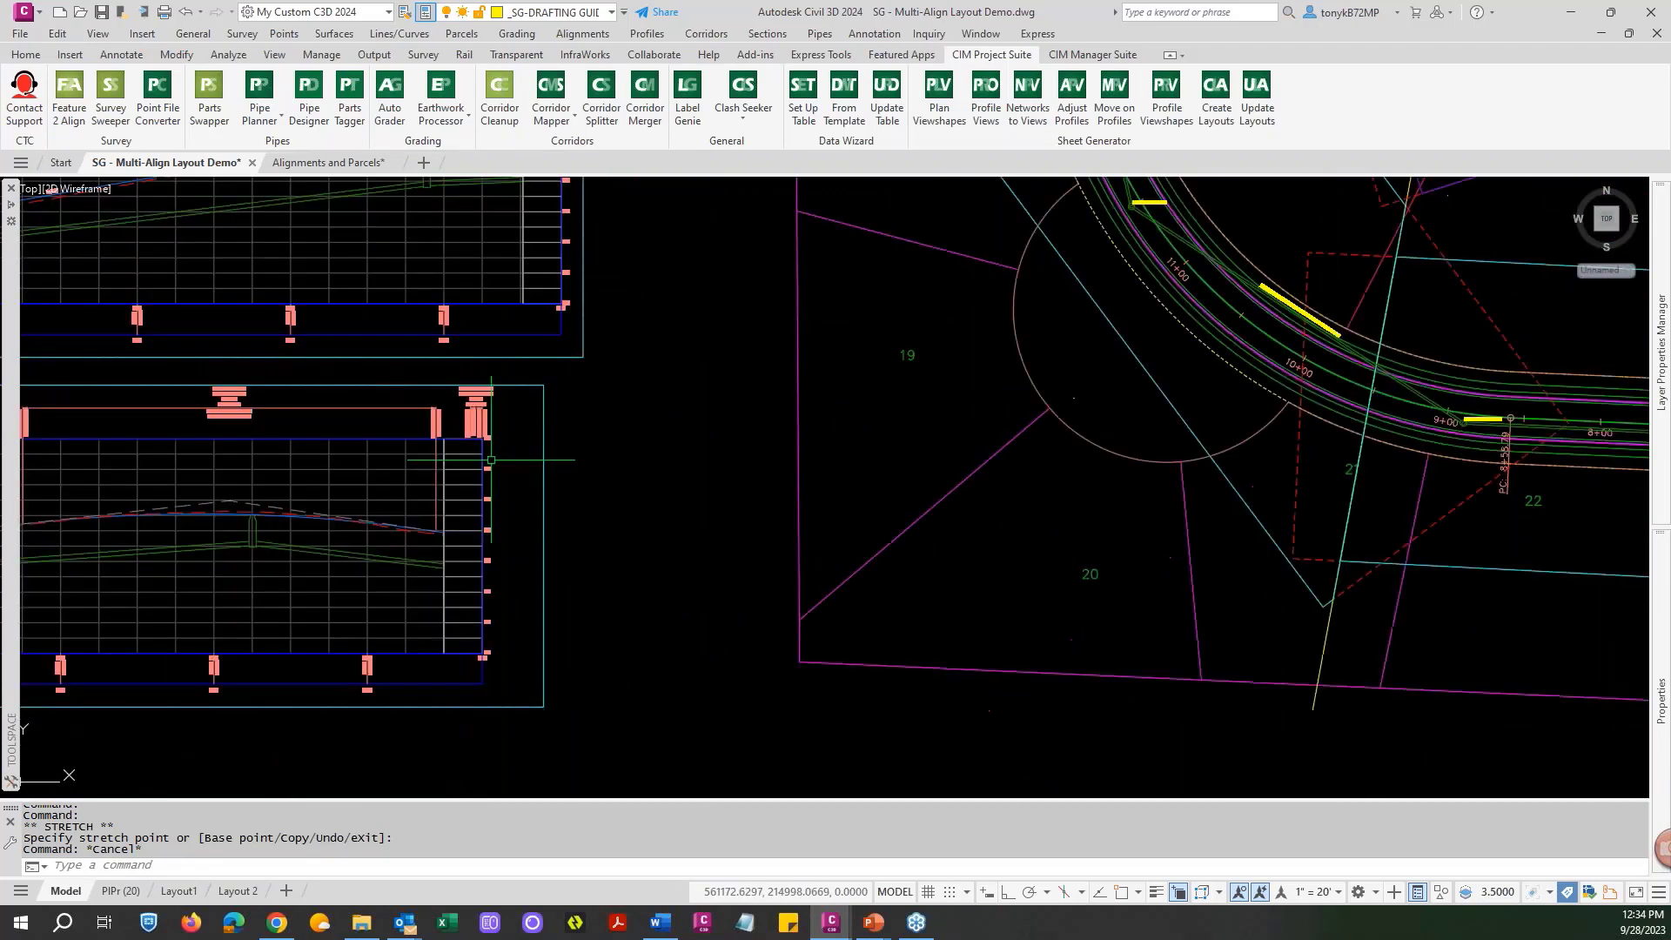
key("Escape")
scroll(476, 426, "up", 6)
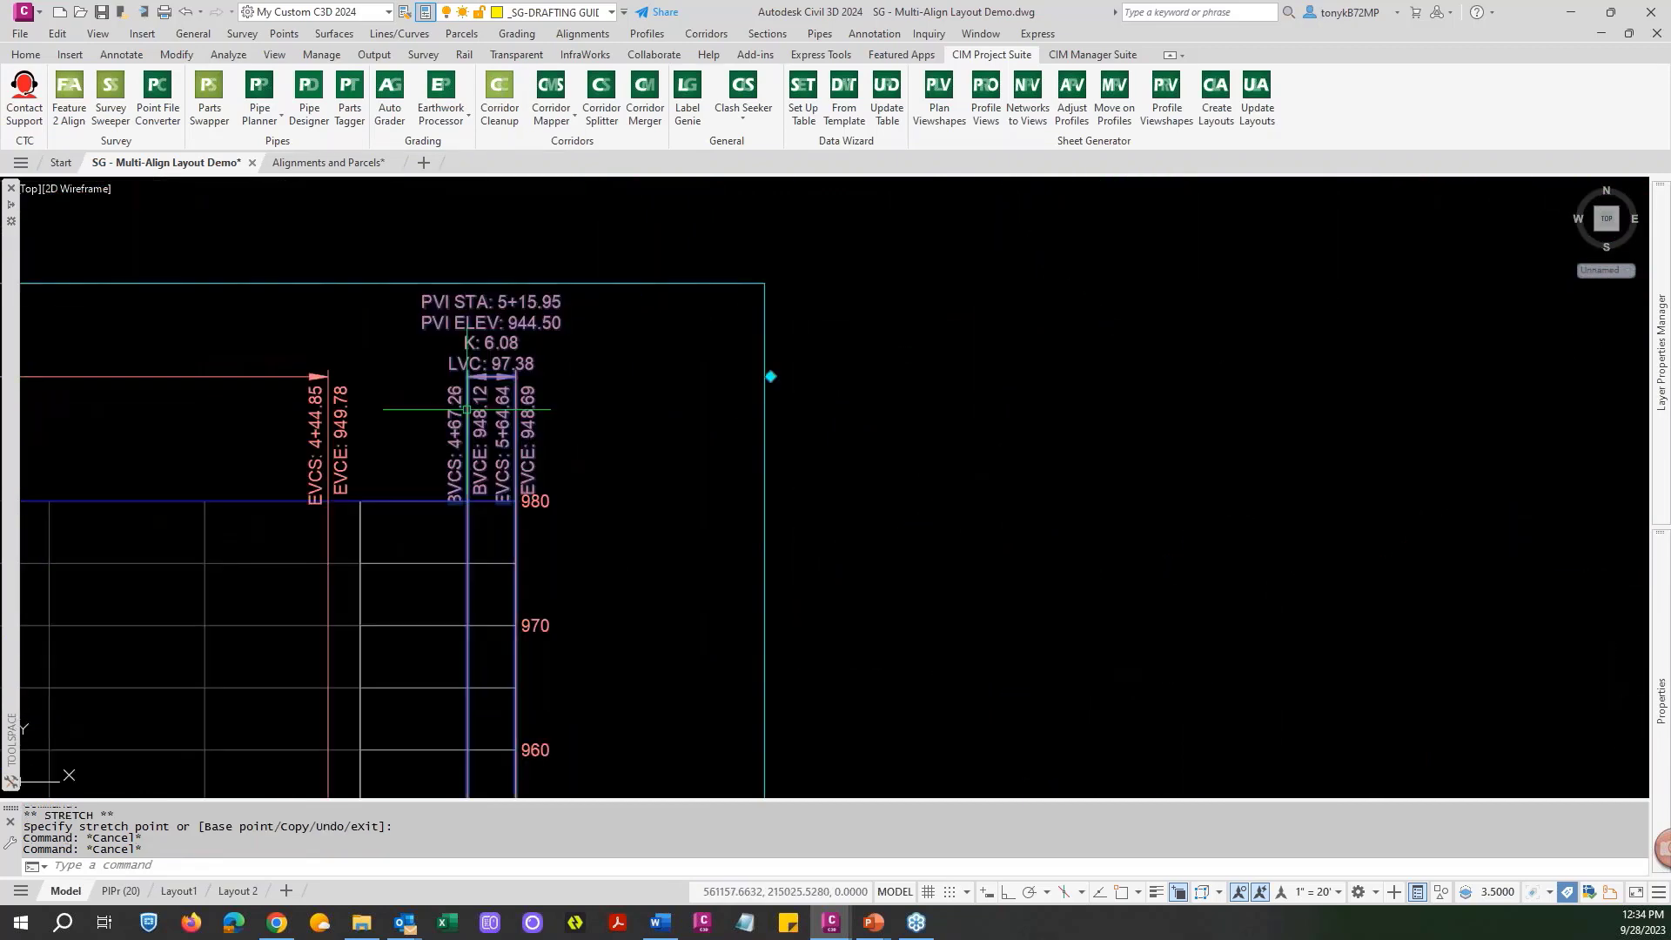
left_click(467, 409)
scroll(467, 409, "down", 8)
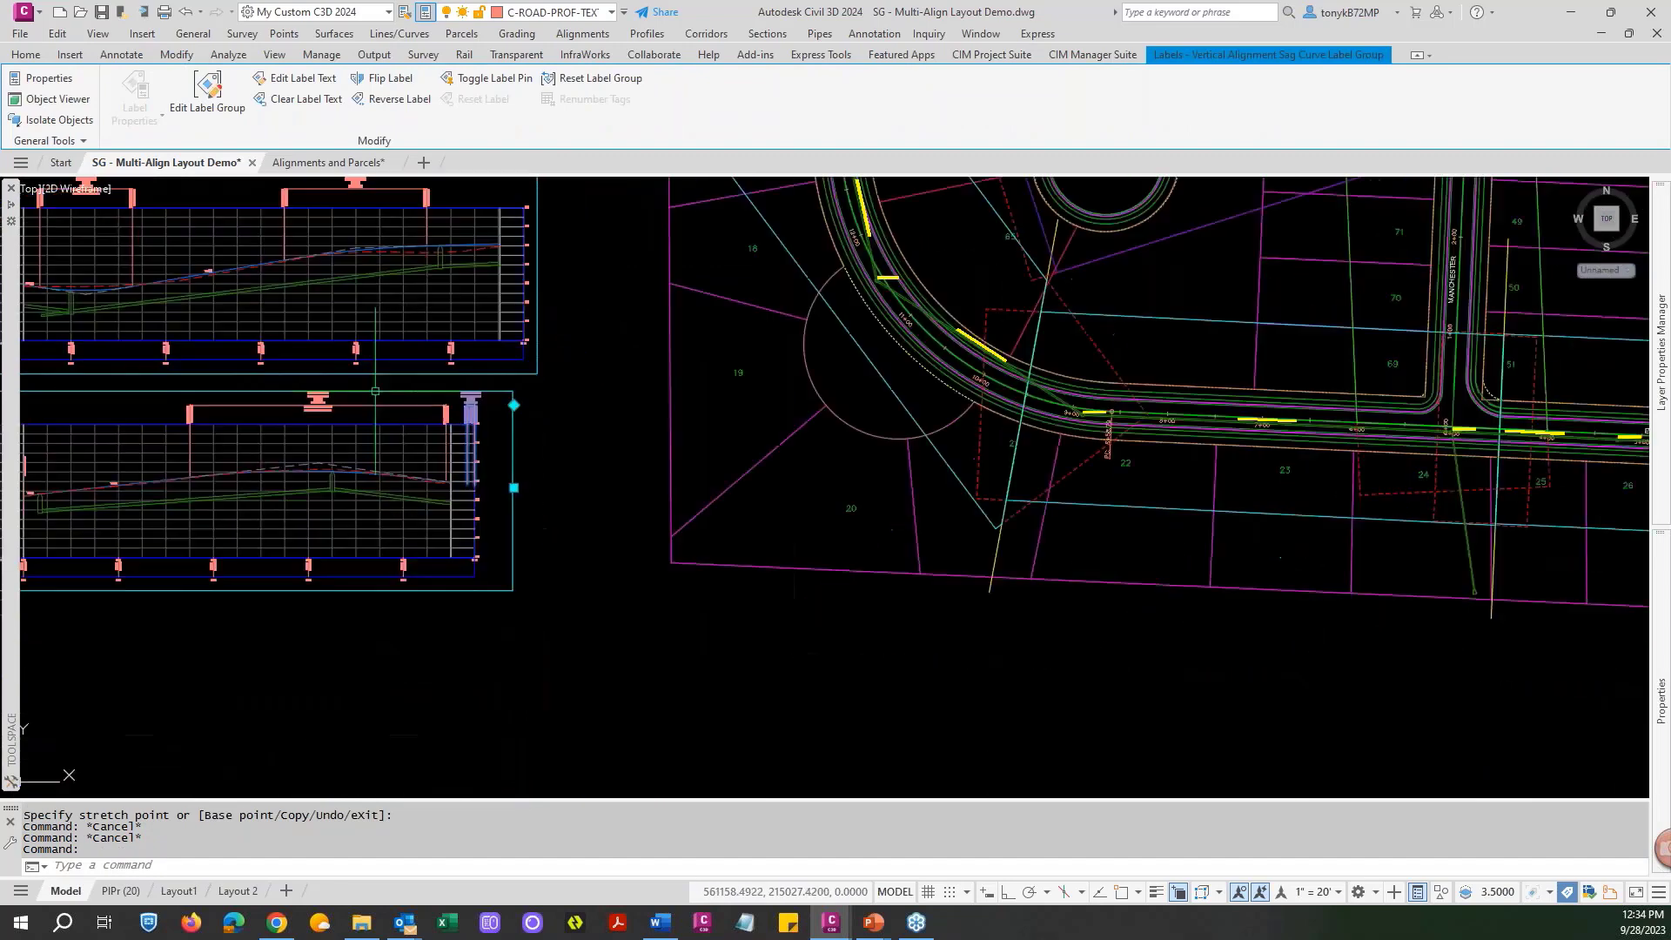
scroll(308, 320, "up", 6)
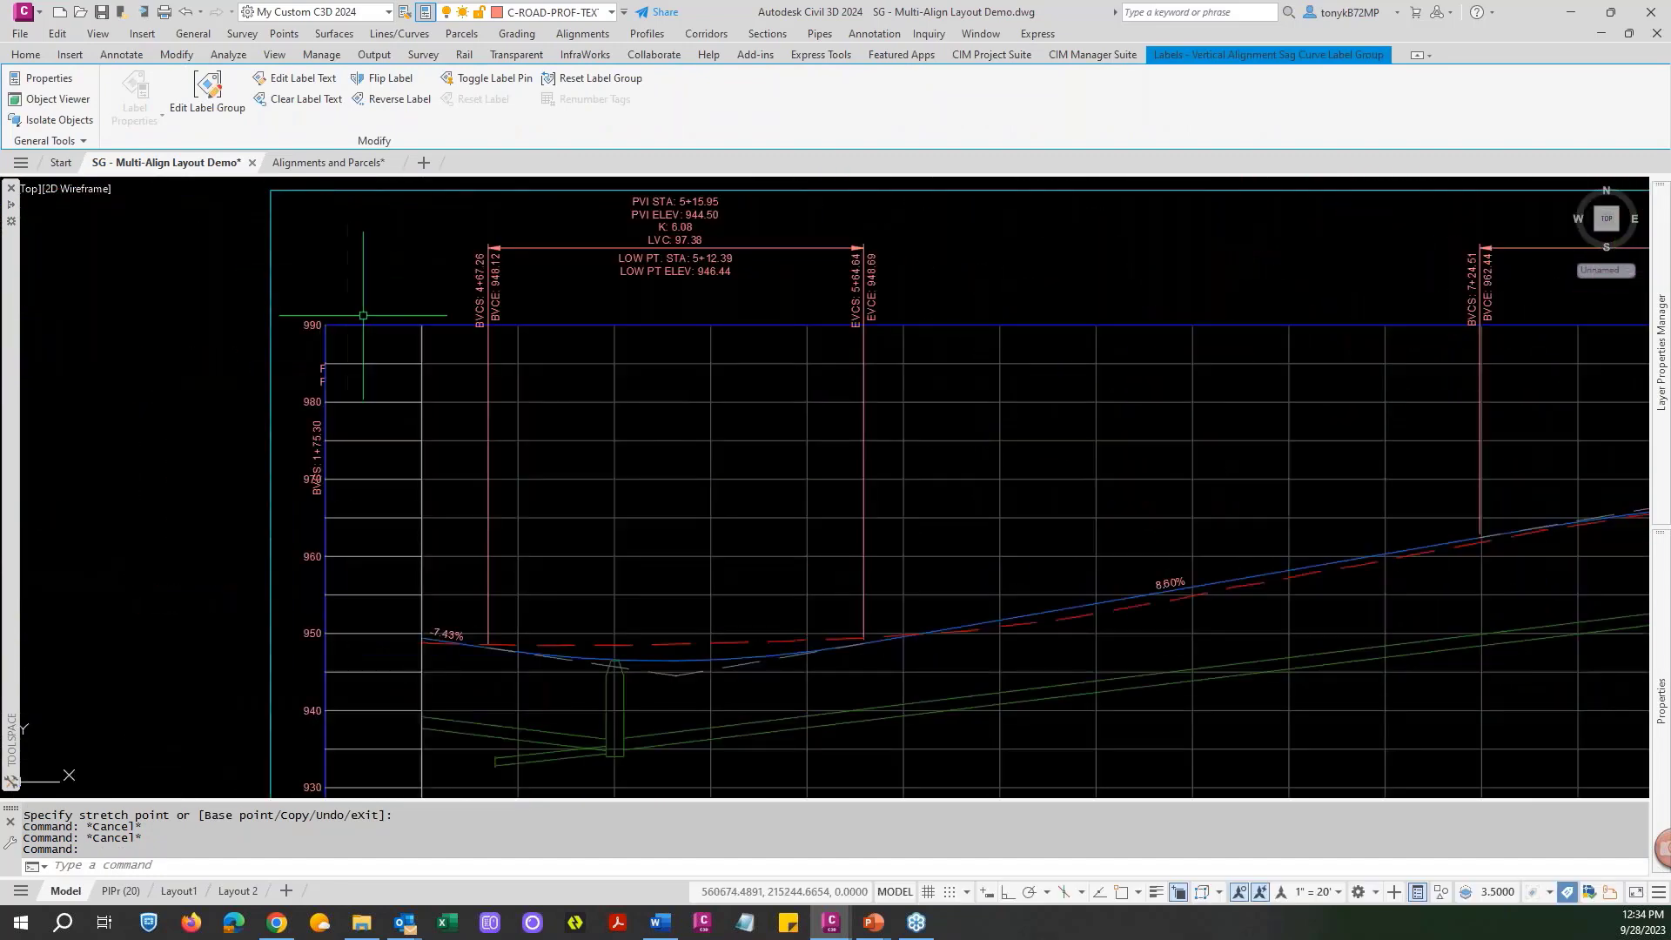
scroll(363, 320, "down", 4)
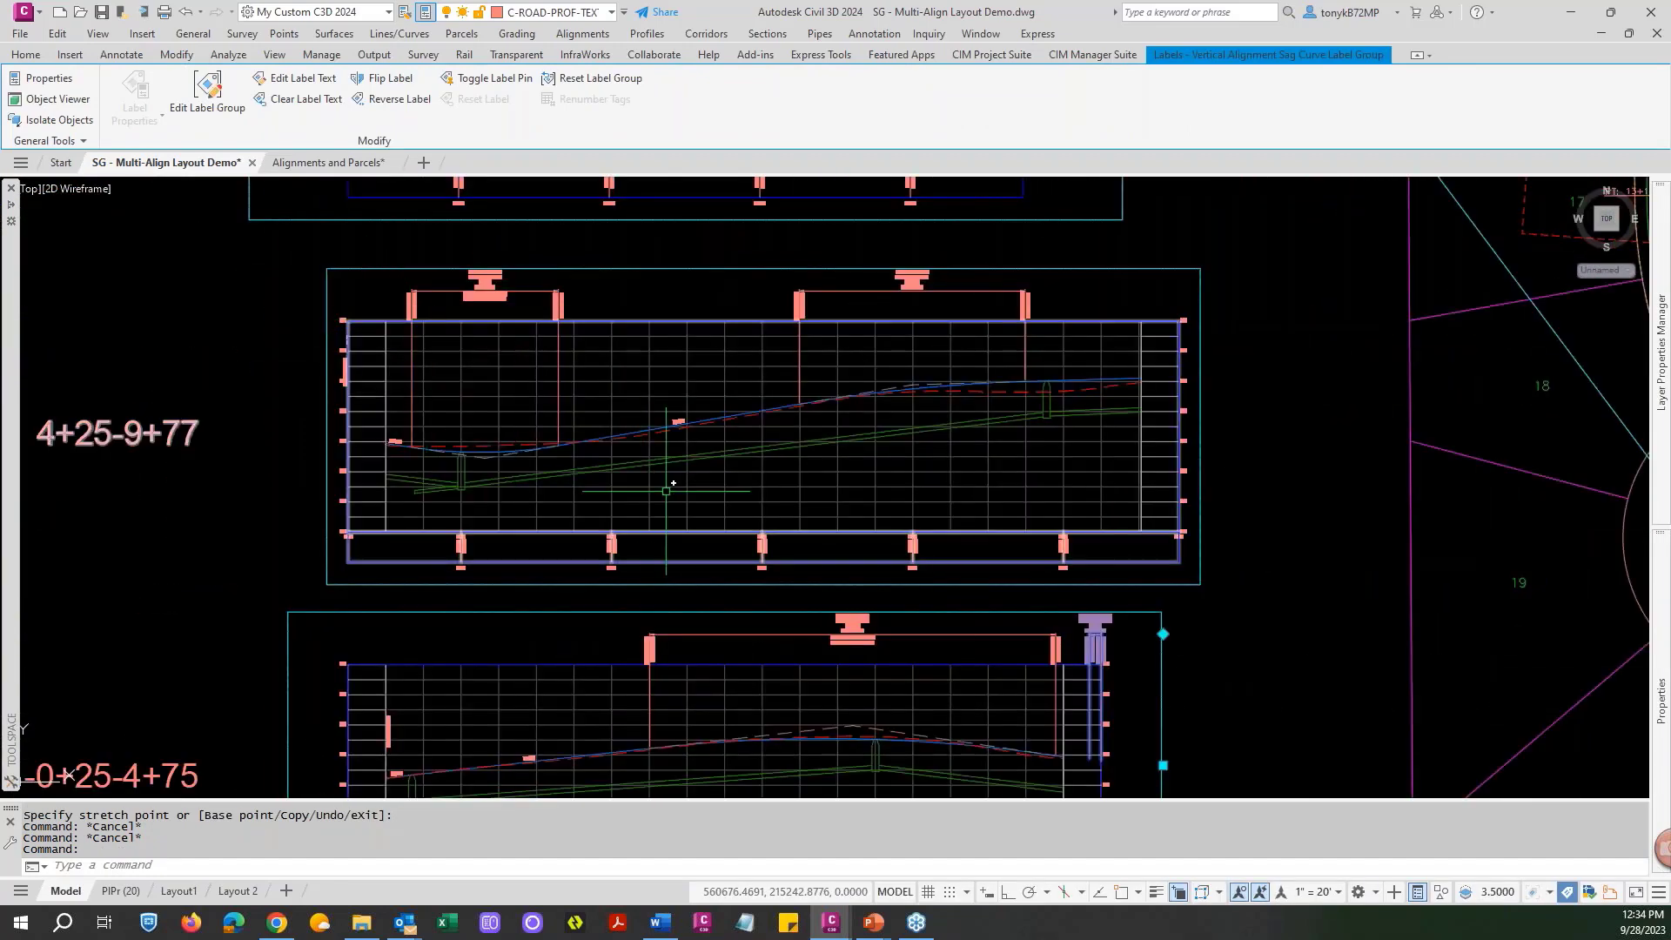
scroll(675, 483, "down", 2)
middle_click_drag(949, 623, 720, 511)
scroll(715, 468, "up", 6)
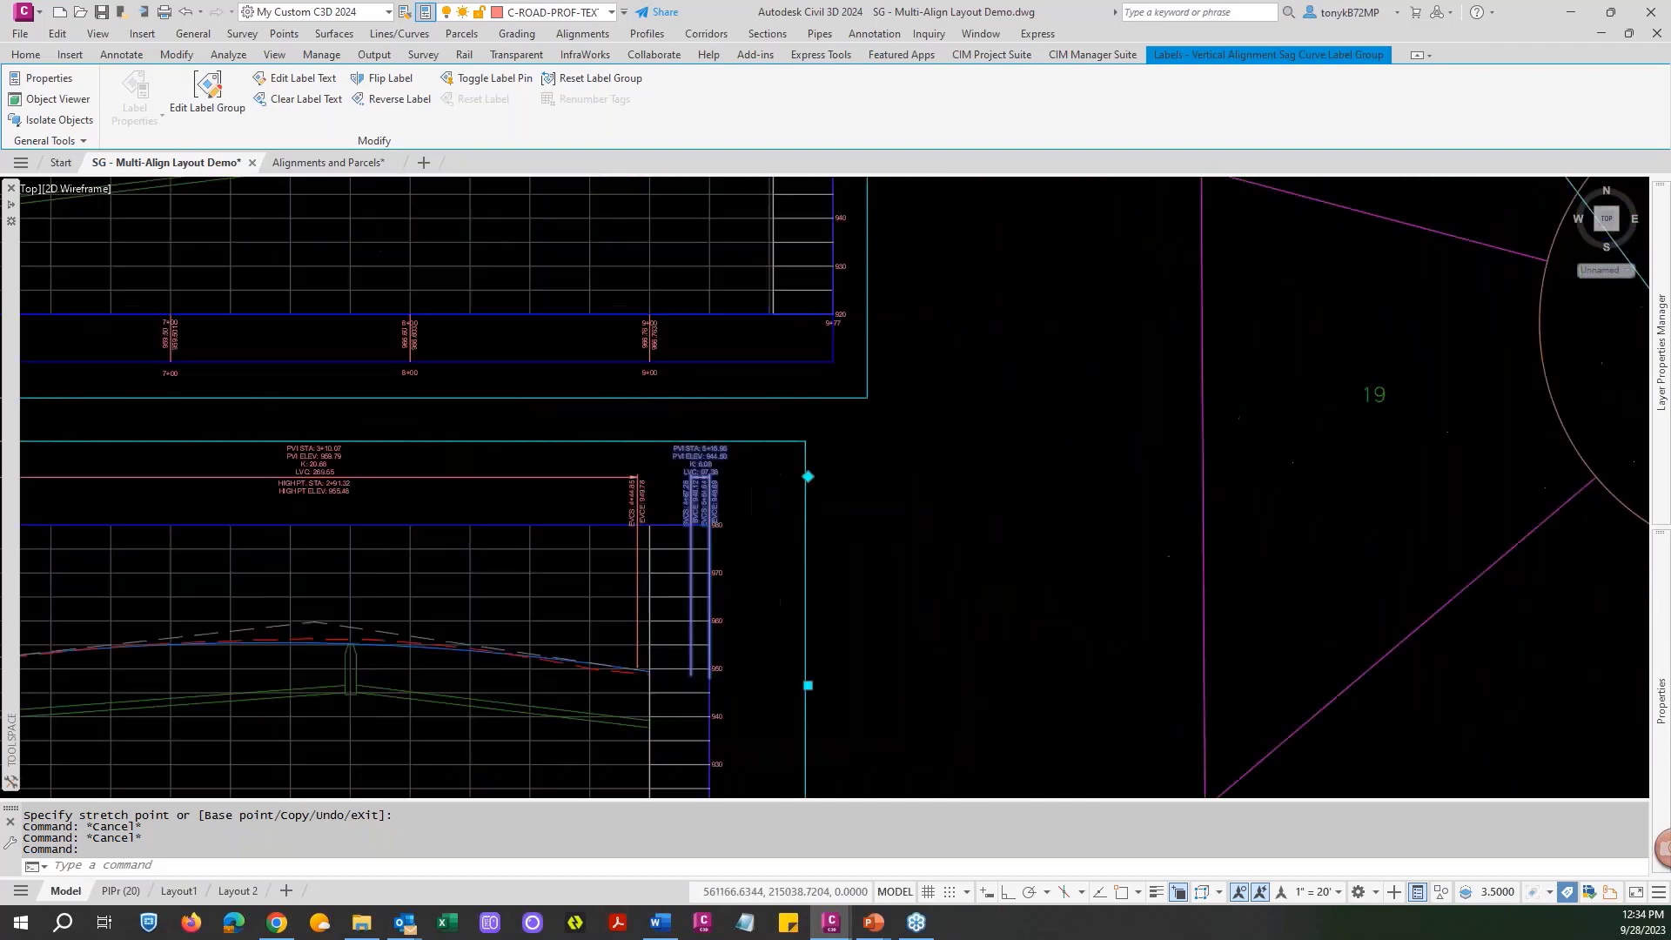
key("Escape")
Lower the sag curve label group at the end of the -0+25-4+75 profile view so its labels sit inside the masked buffer area.
left_click(703, 477)
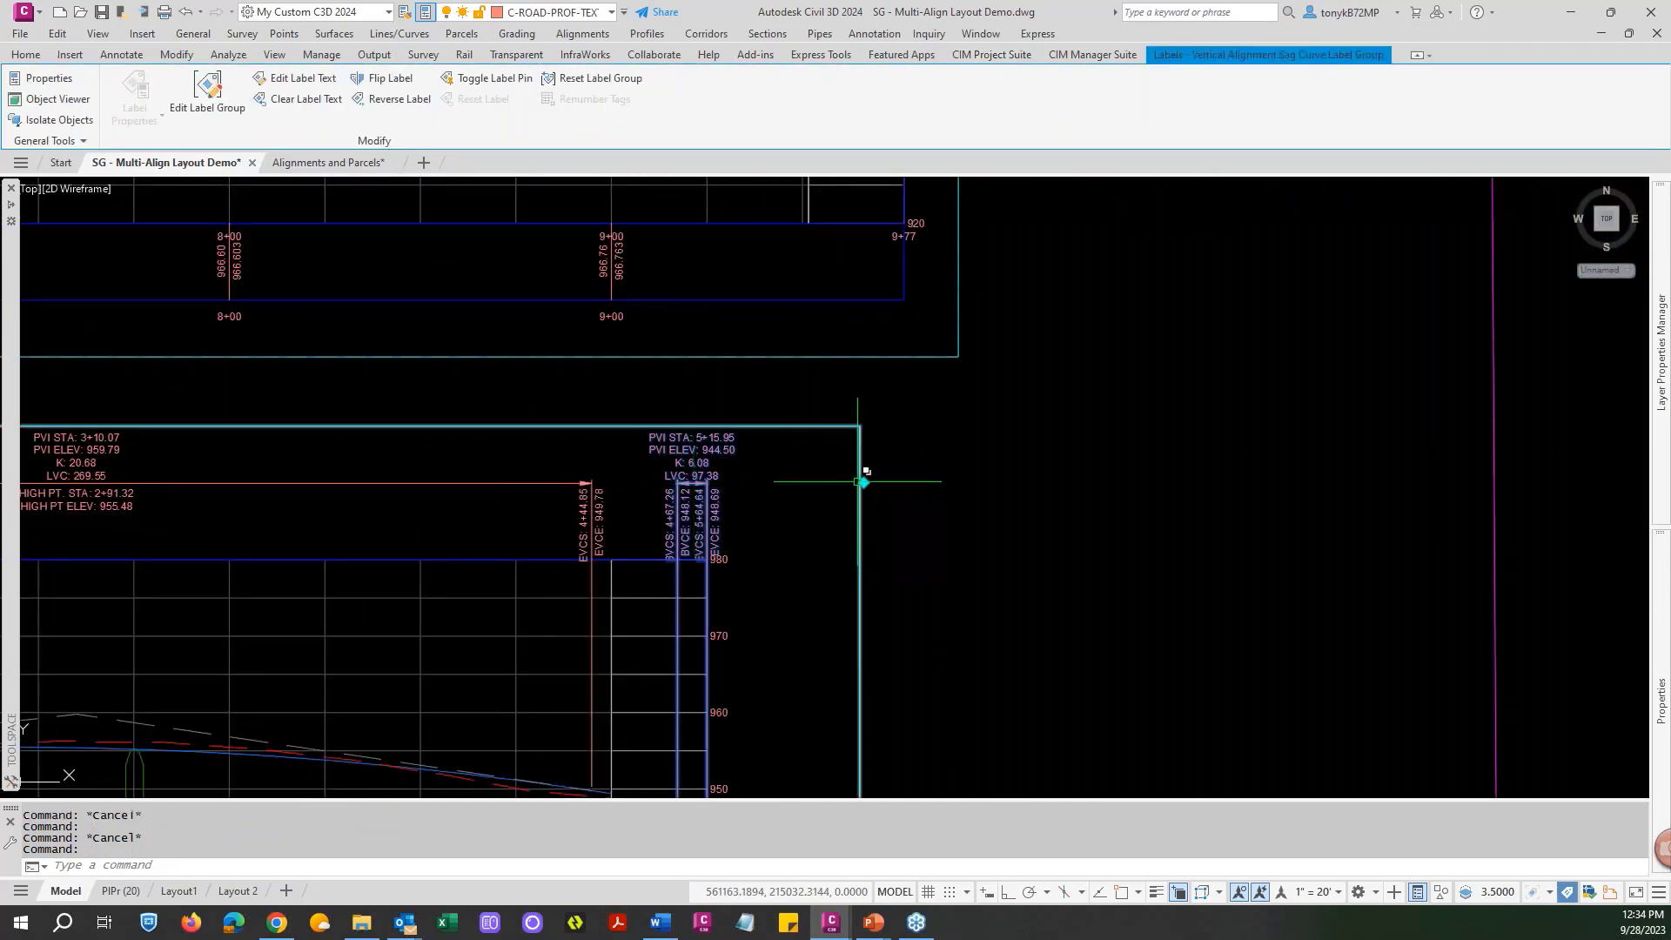
left_click(863, 482)
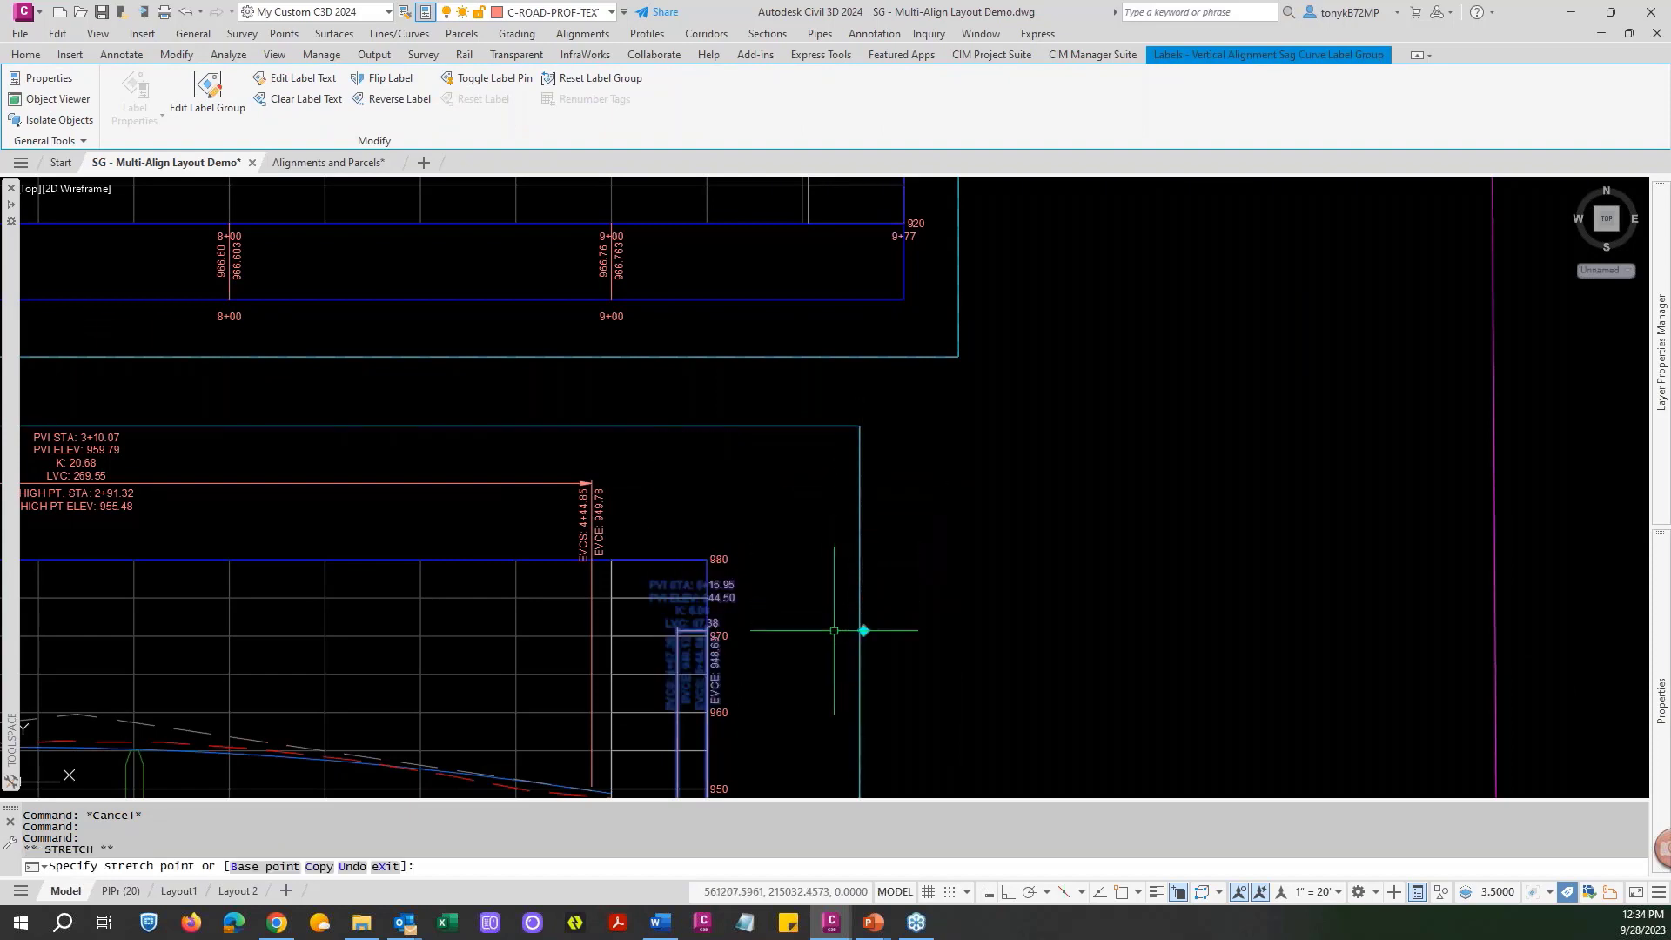
left_click(863, 630)
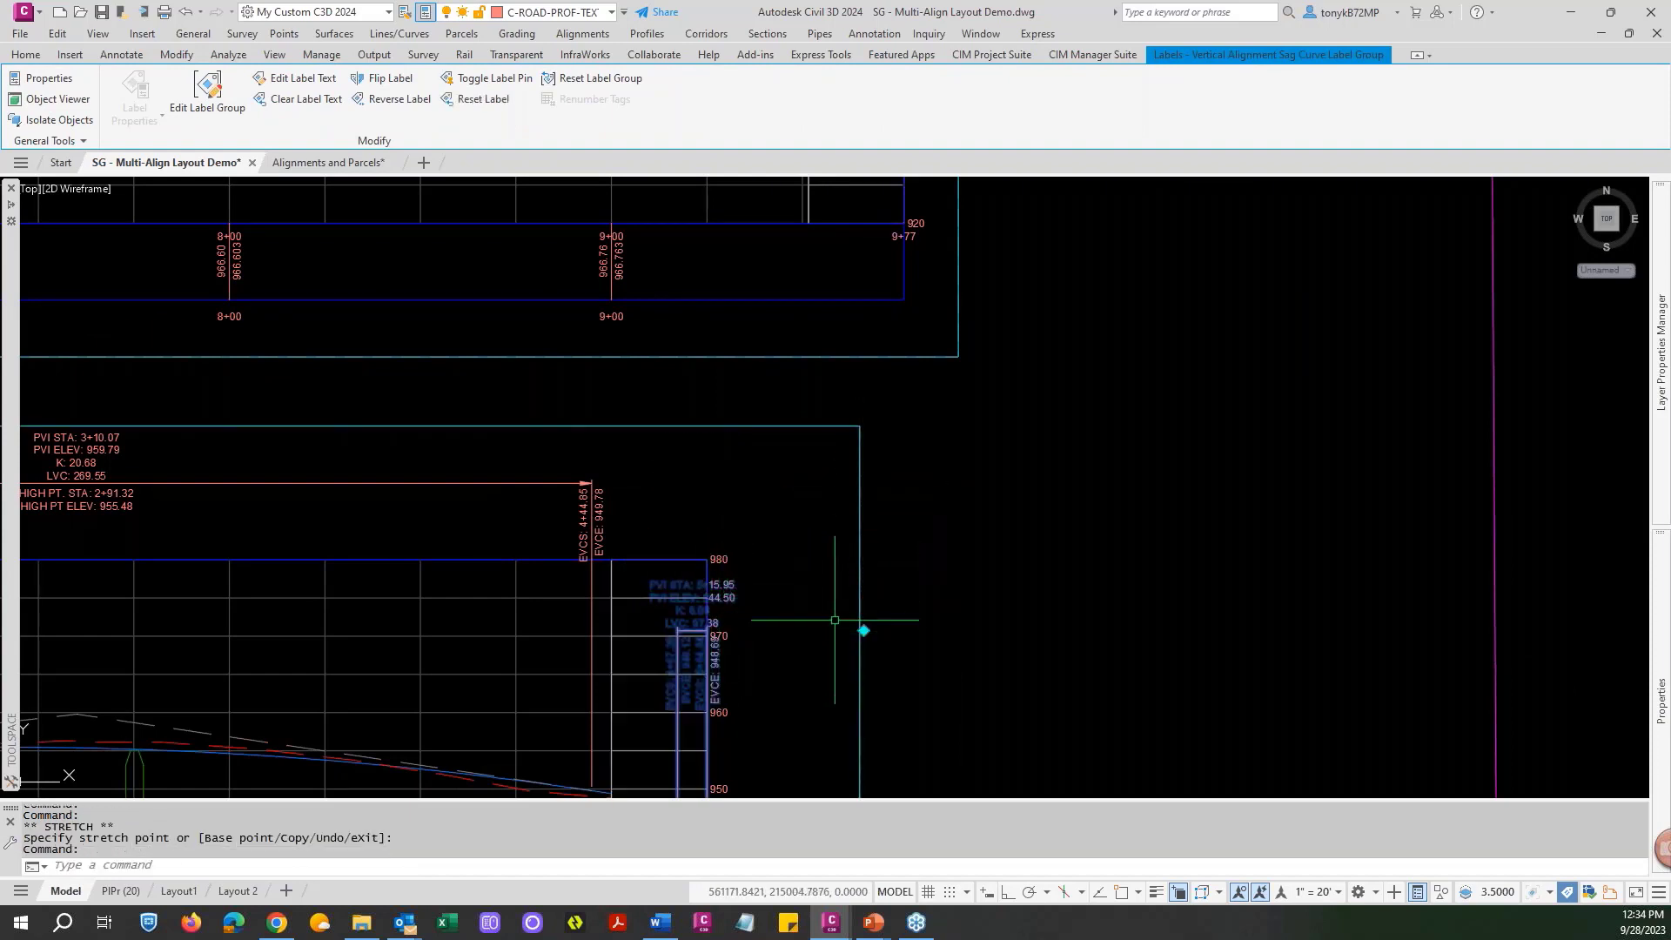
left_click(863, 630)
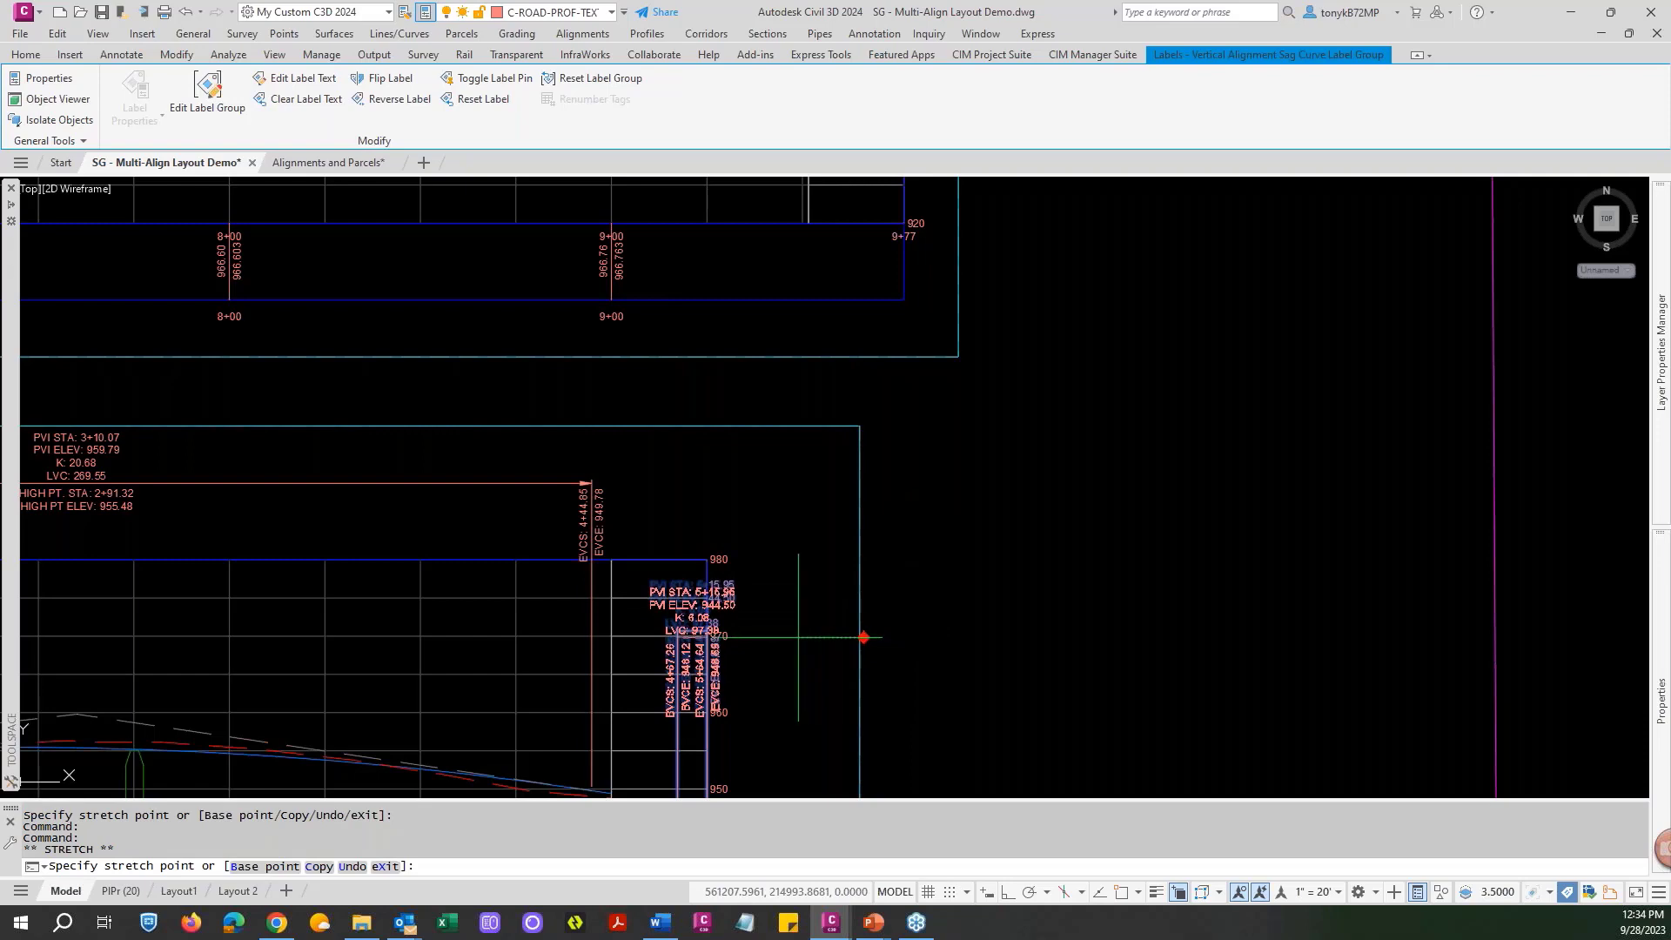
scroll(798, 637, "down", 6)
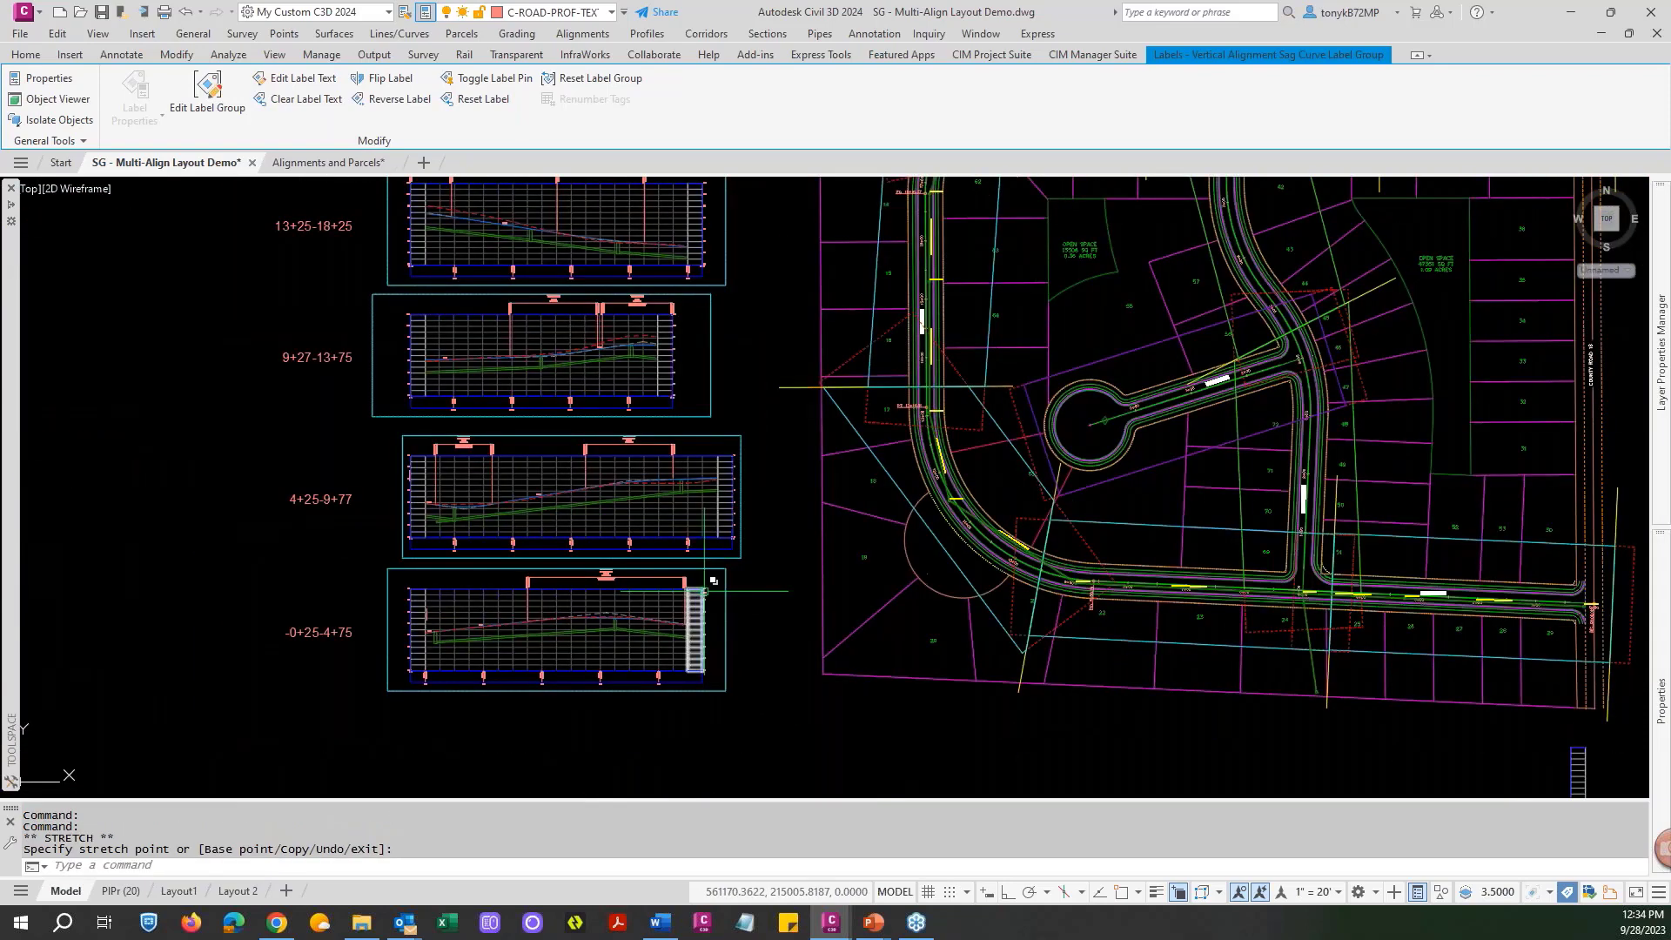
key("Escape")
Examine the profile views from -0+25-4+75 up to 13+25-18+25 for stray curve labels in the buffer areas.
scroll(749, 568, "down", 2)
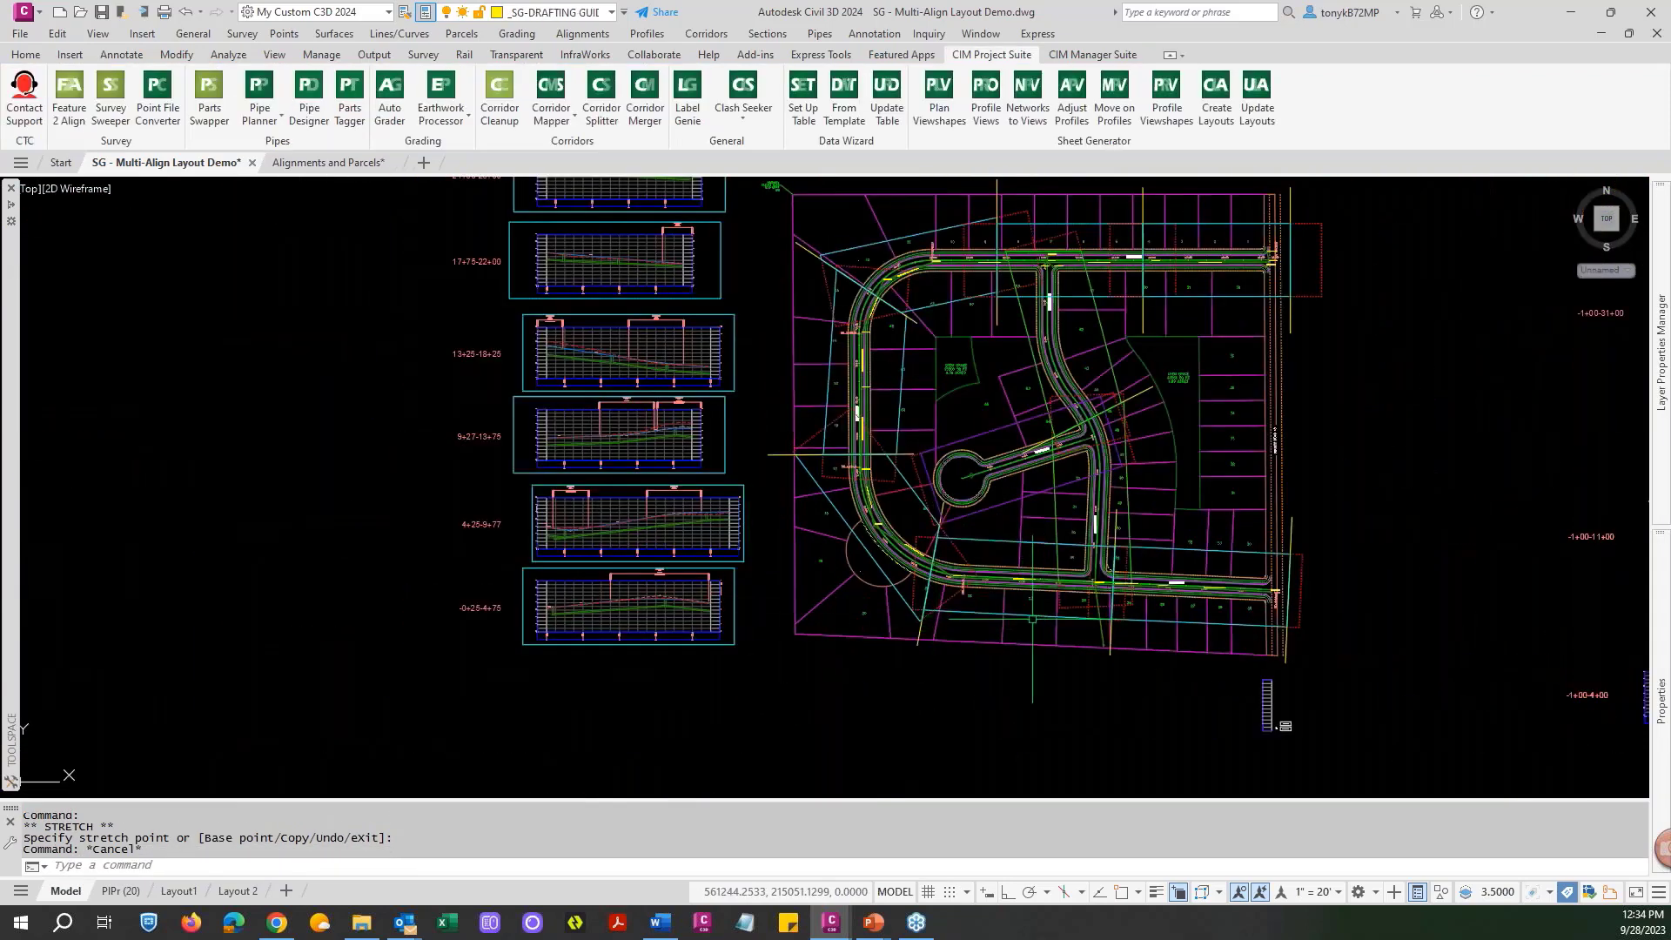
scroll(1013, 592, "up", 2)
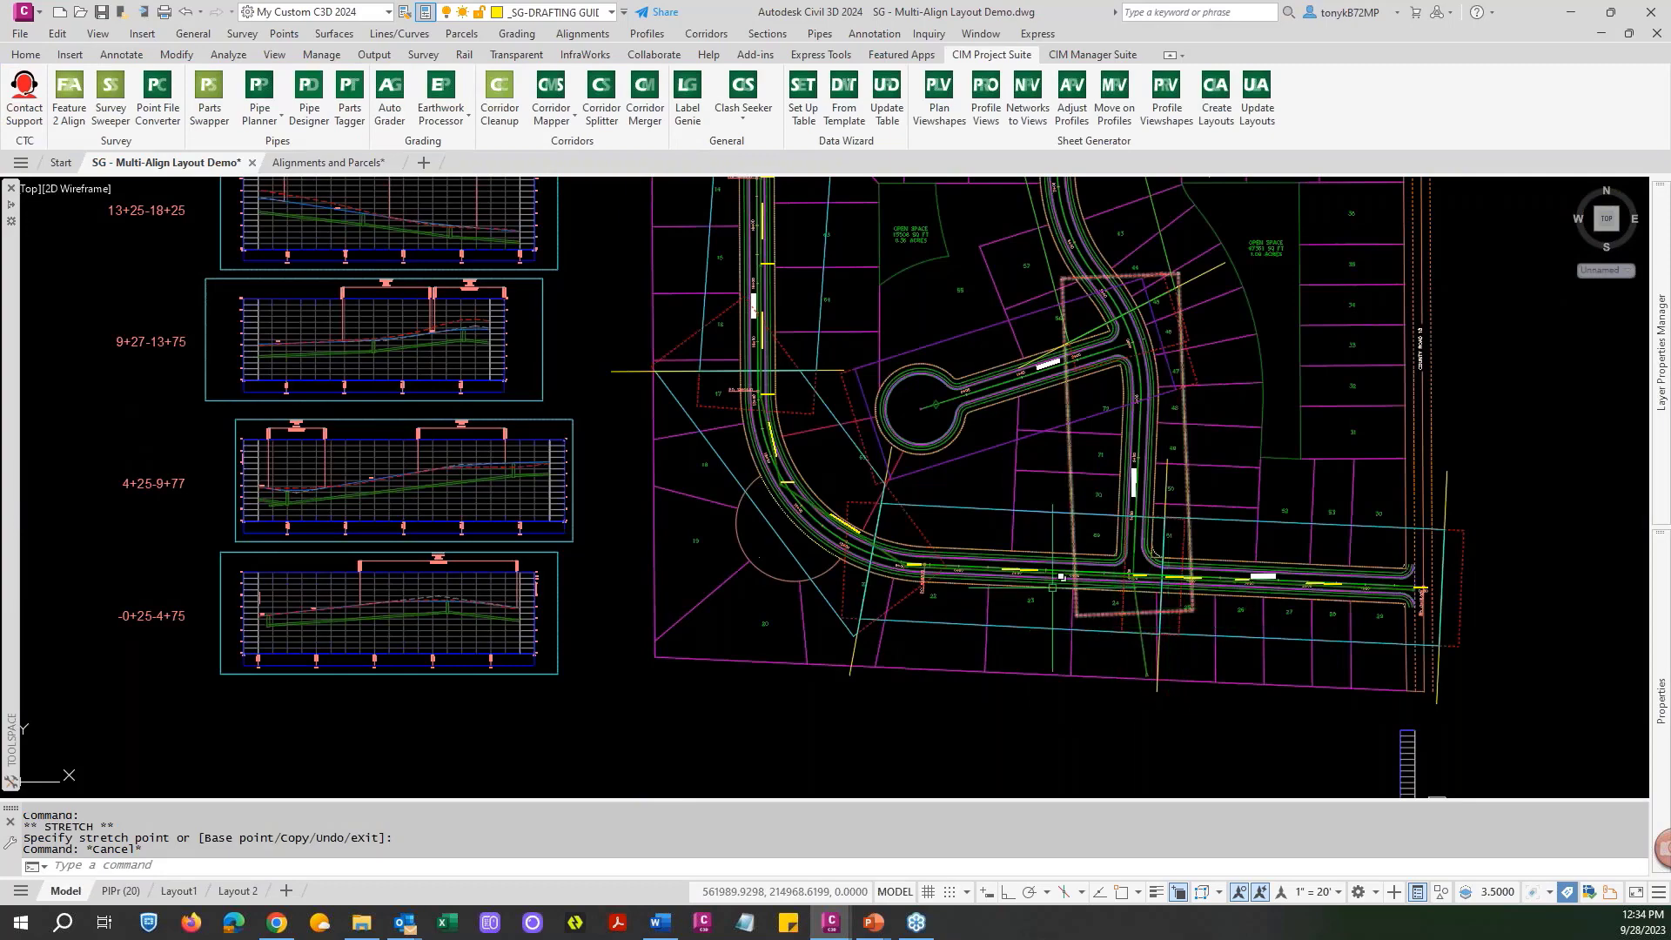
scroll(544, 583, "up", 4)
scroll(557, 574, "down", 4)
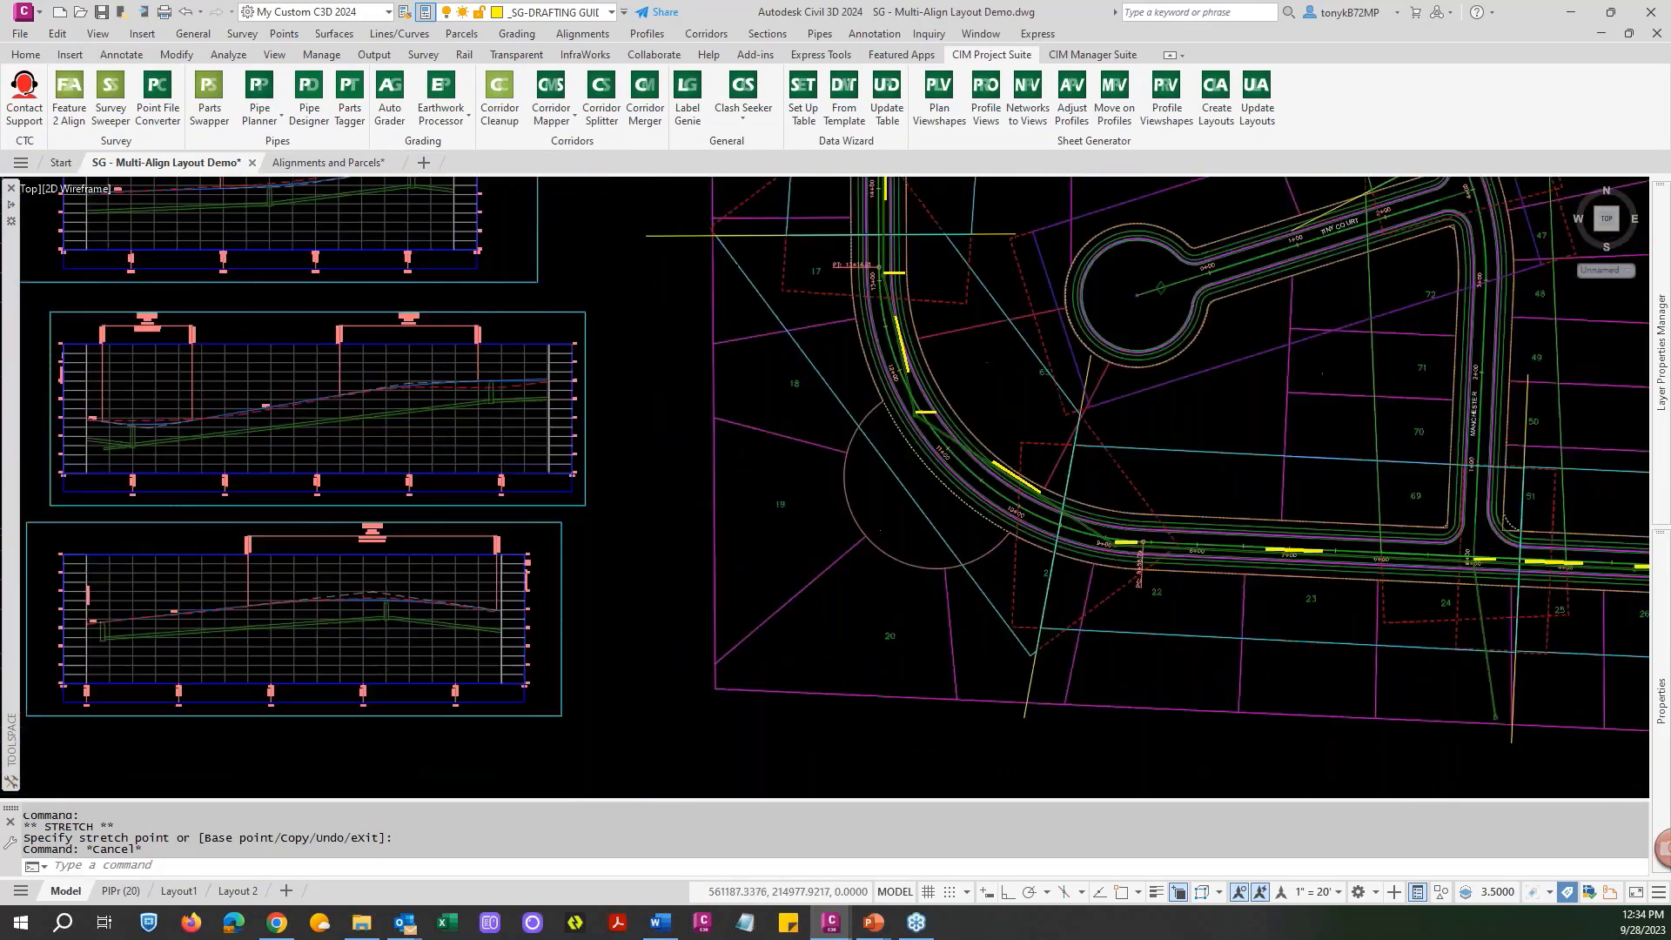
middle_click_drag(593, 543, 710, 581)
scroll(444, 425, "up", 5)
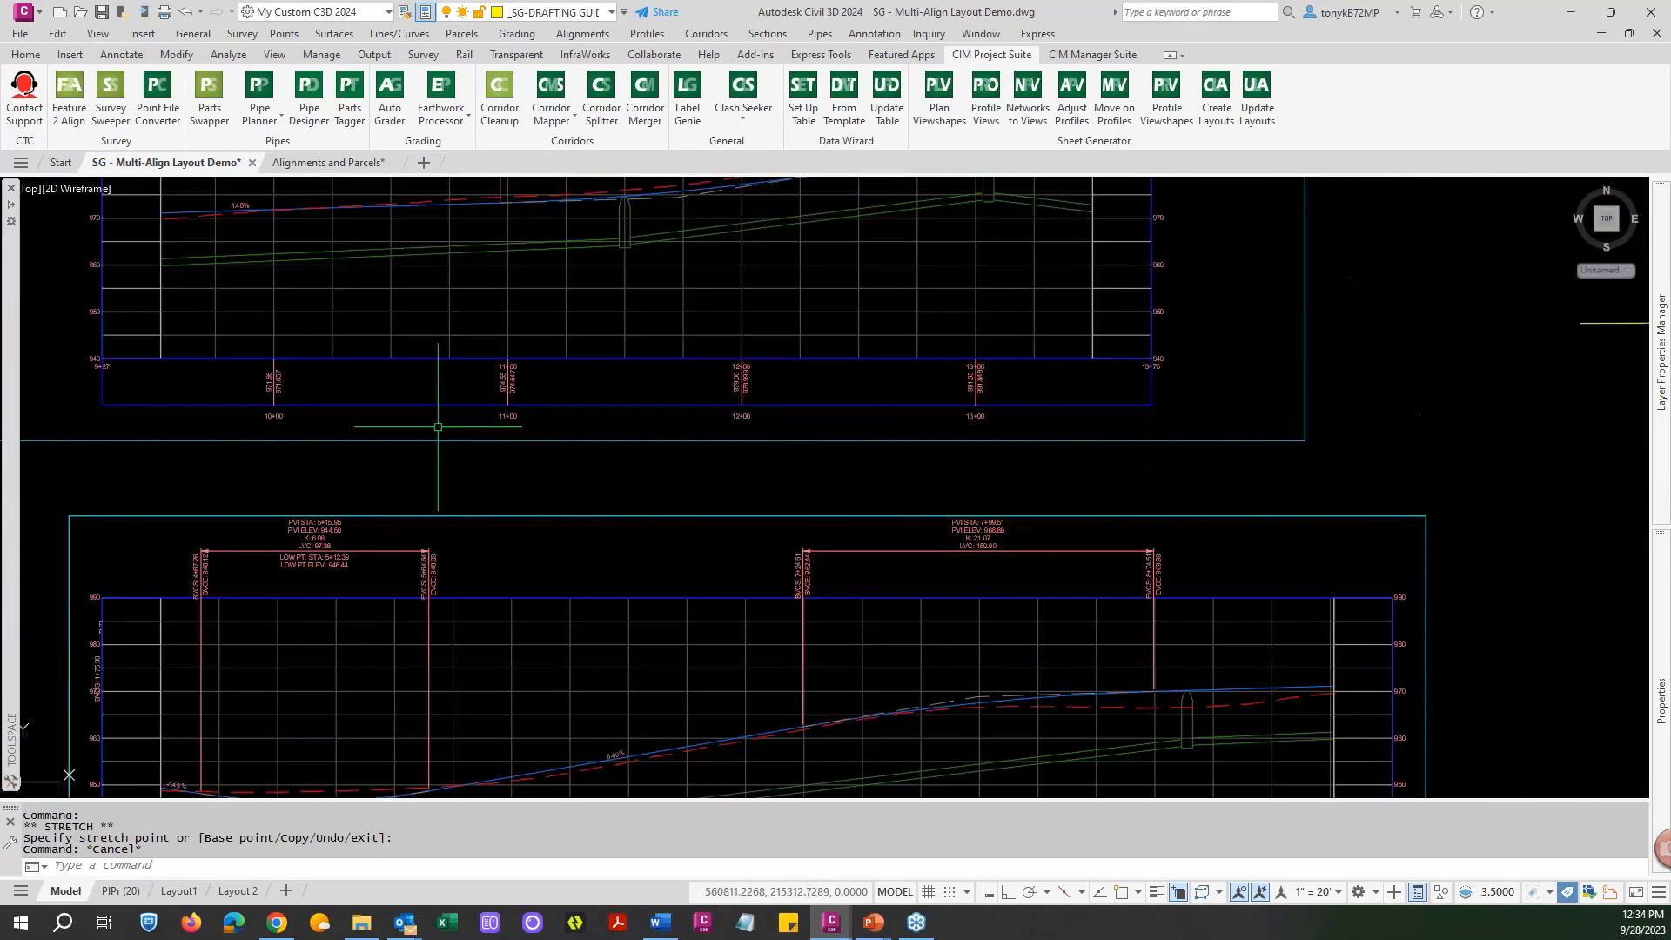
scroll(440, 424, "down", 5)
middle_click_drag(446, 434, 510, 599)
scroll(504, 468, "up", 5)
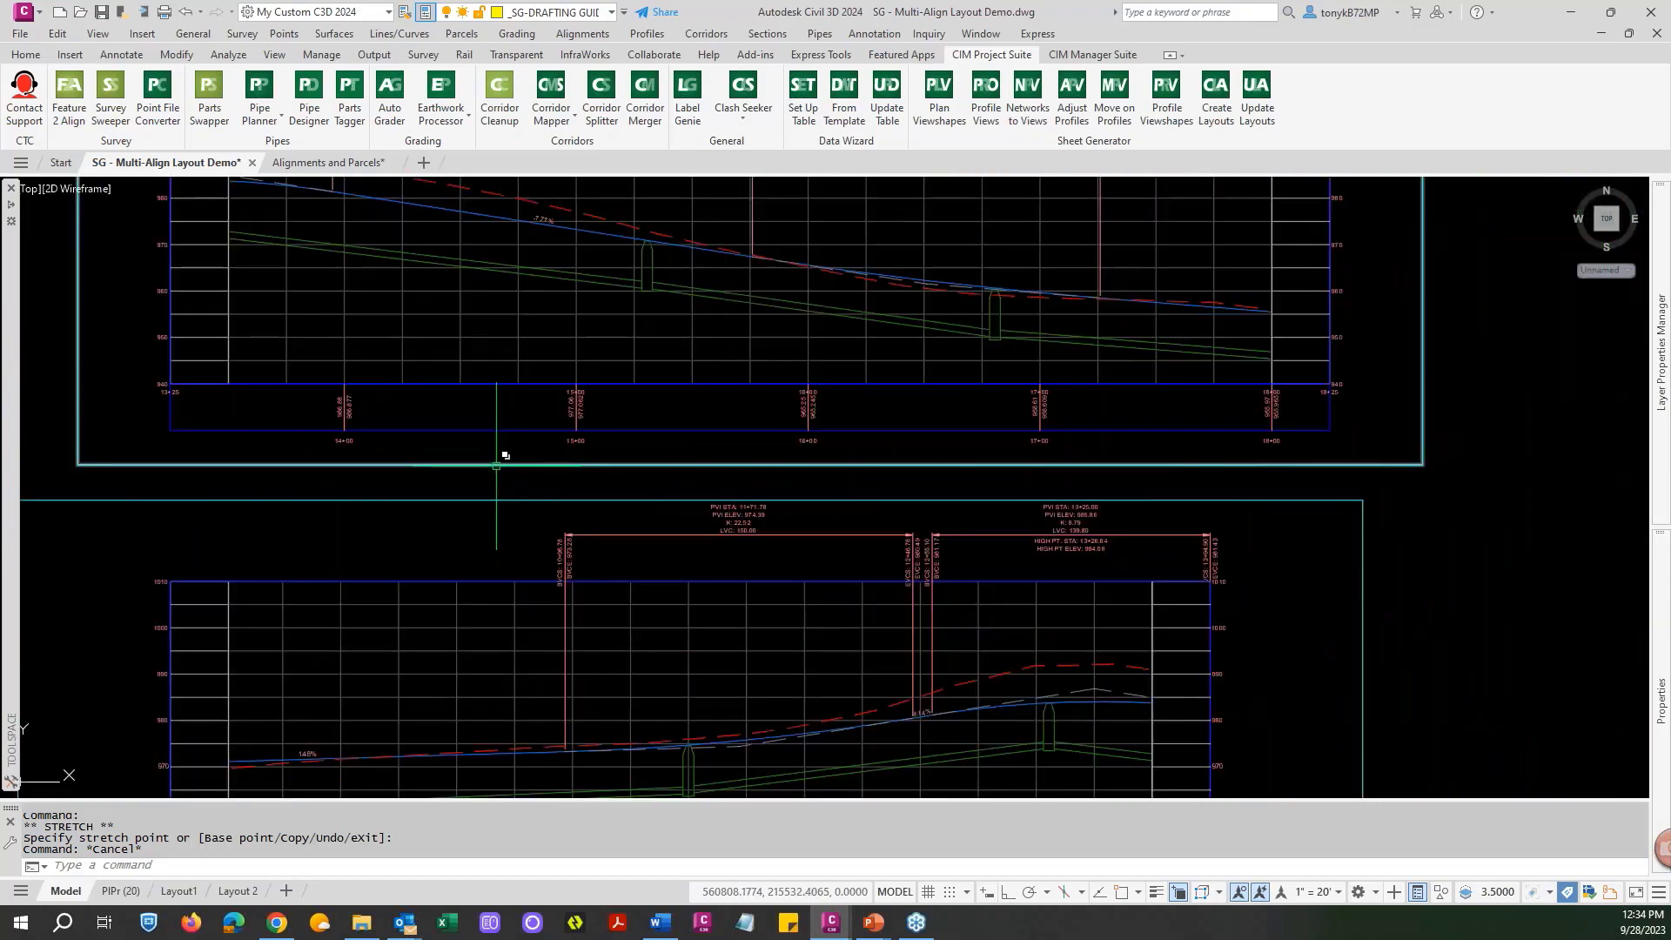
scroll(504, 468, "down", 3)
scroll(505, 474, "down", 2)
middle_click_drag(507, 478, 498, 571)
scroll(545, 590, "up", 8)
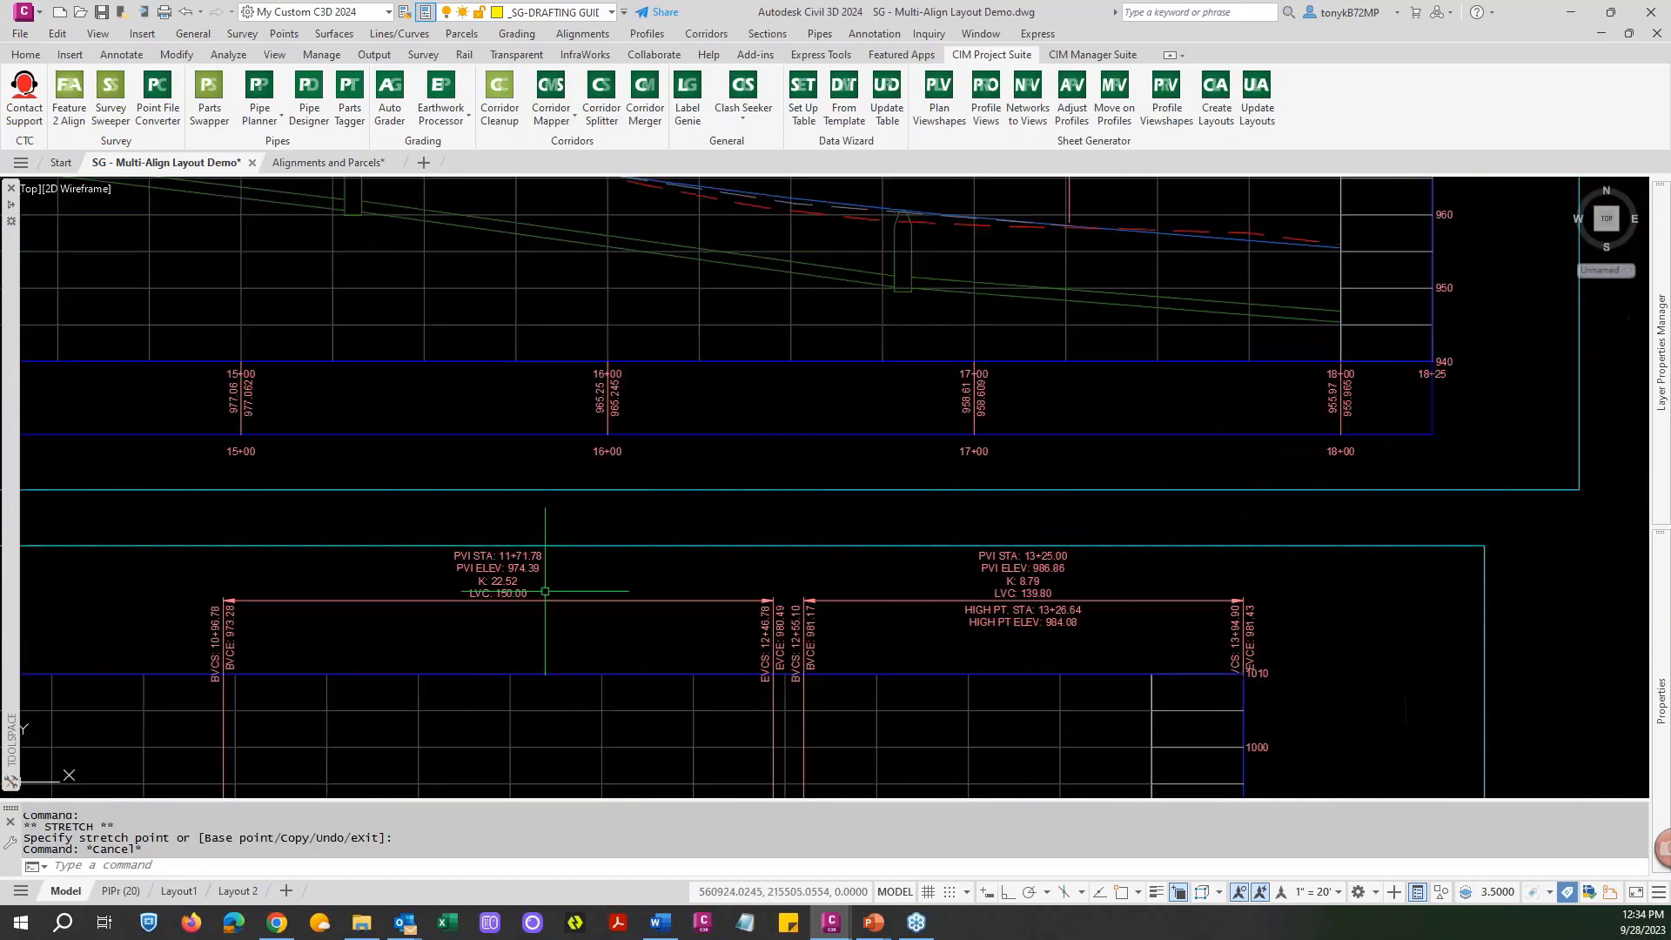
scroll(544, 591, "down", 2)
scroll(544, 591, "down", 5)
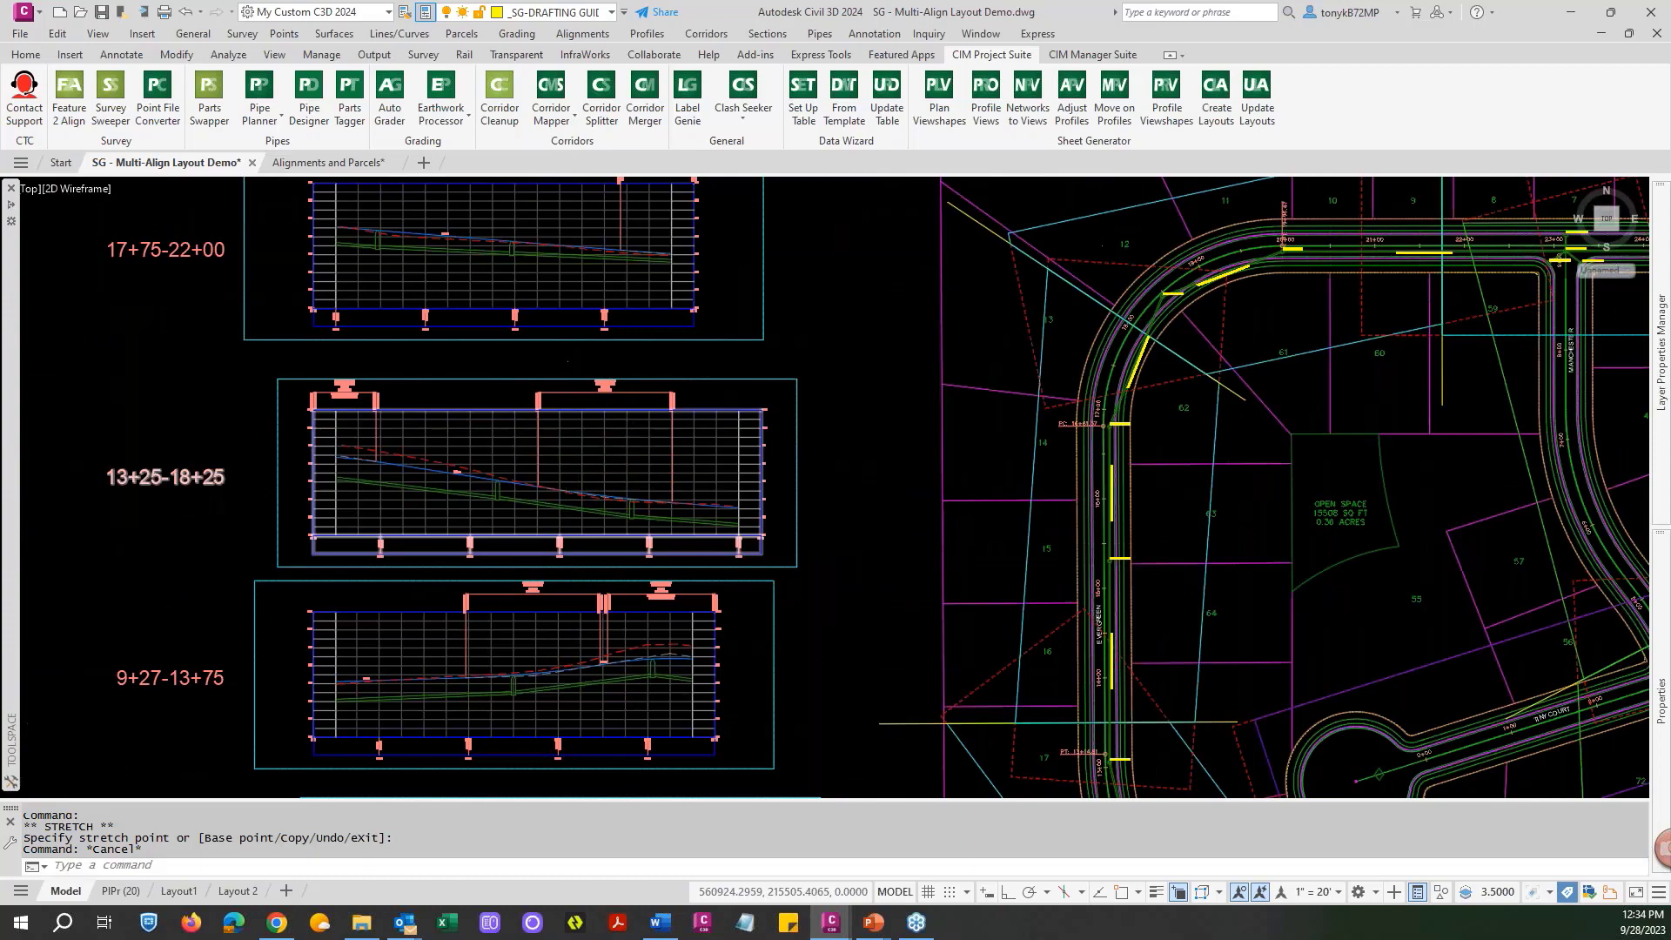
Examine the 17+75-22+00, 21+50-26+00 and 25+50-29+63 profile views for curve labels extending into the buffer areas.
scroll(557, 395, "down", 2)
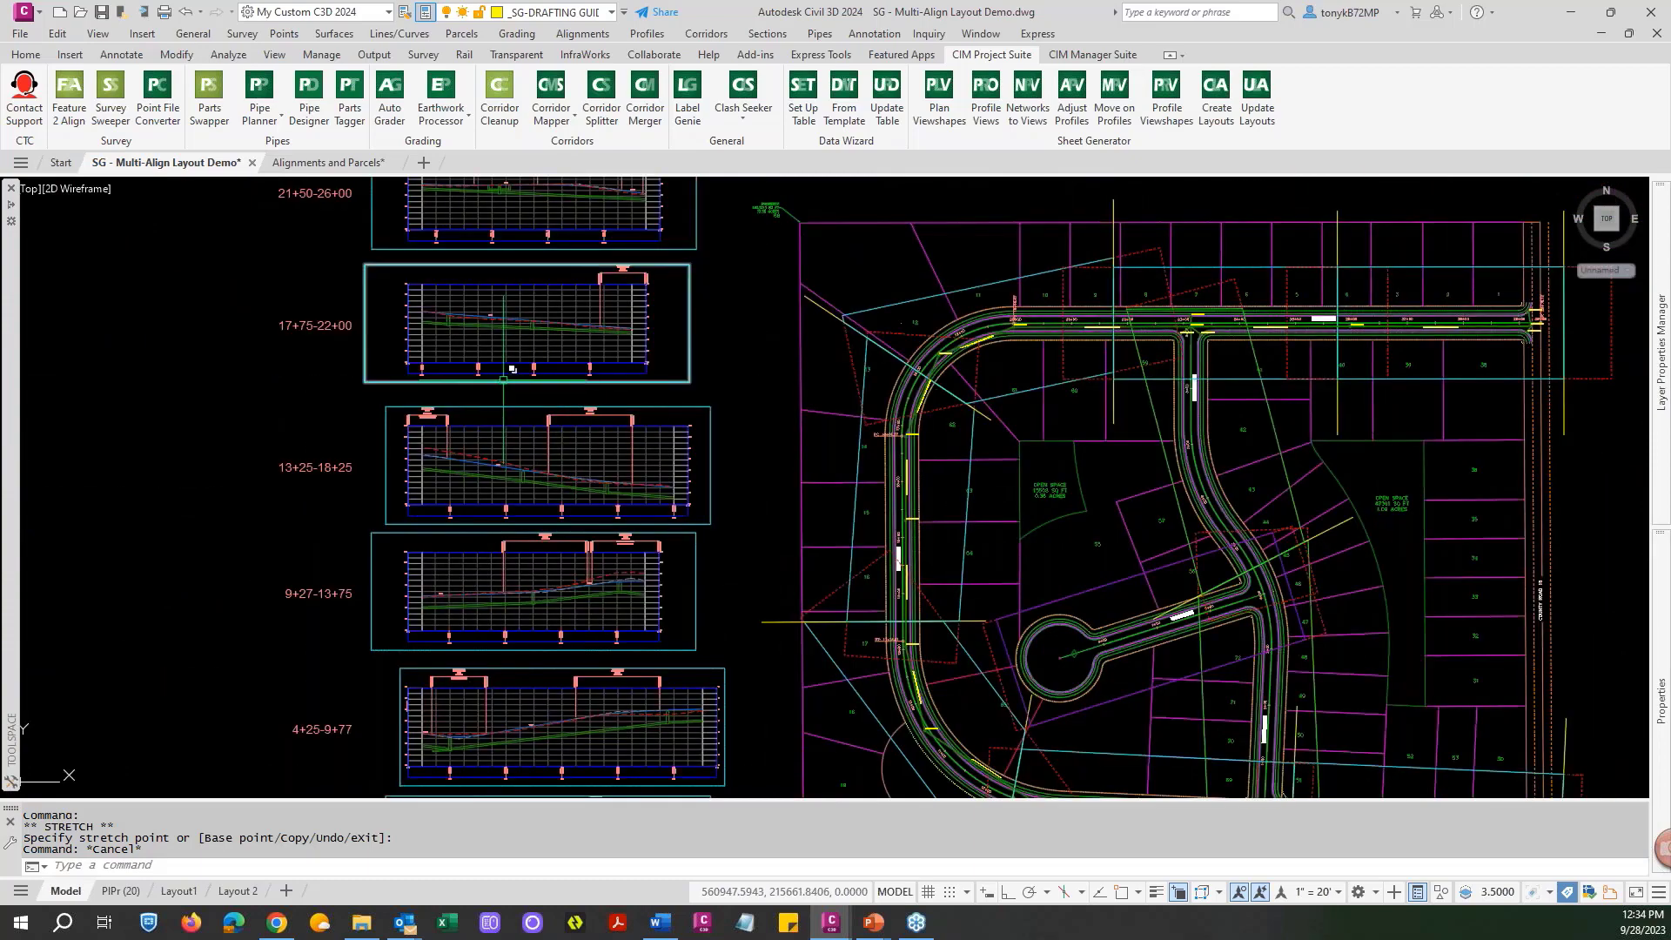
key("Escape")
scroll(612, 275, "up", 6)
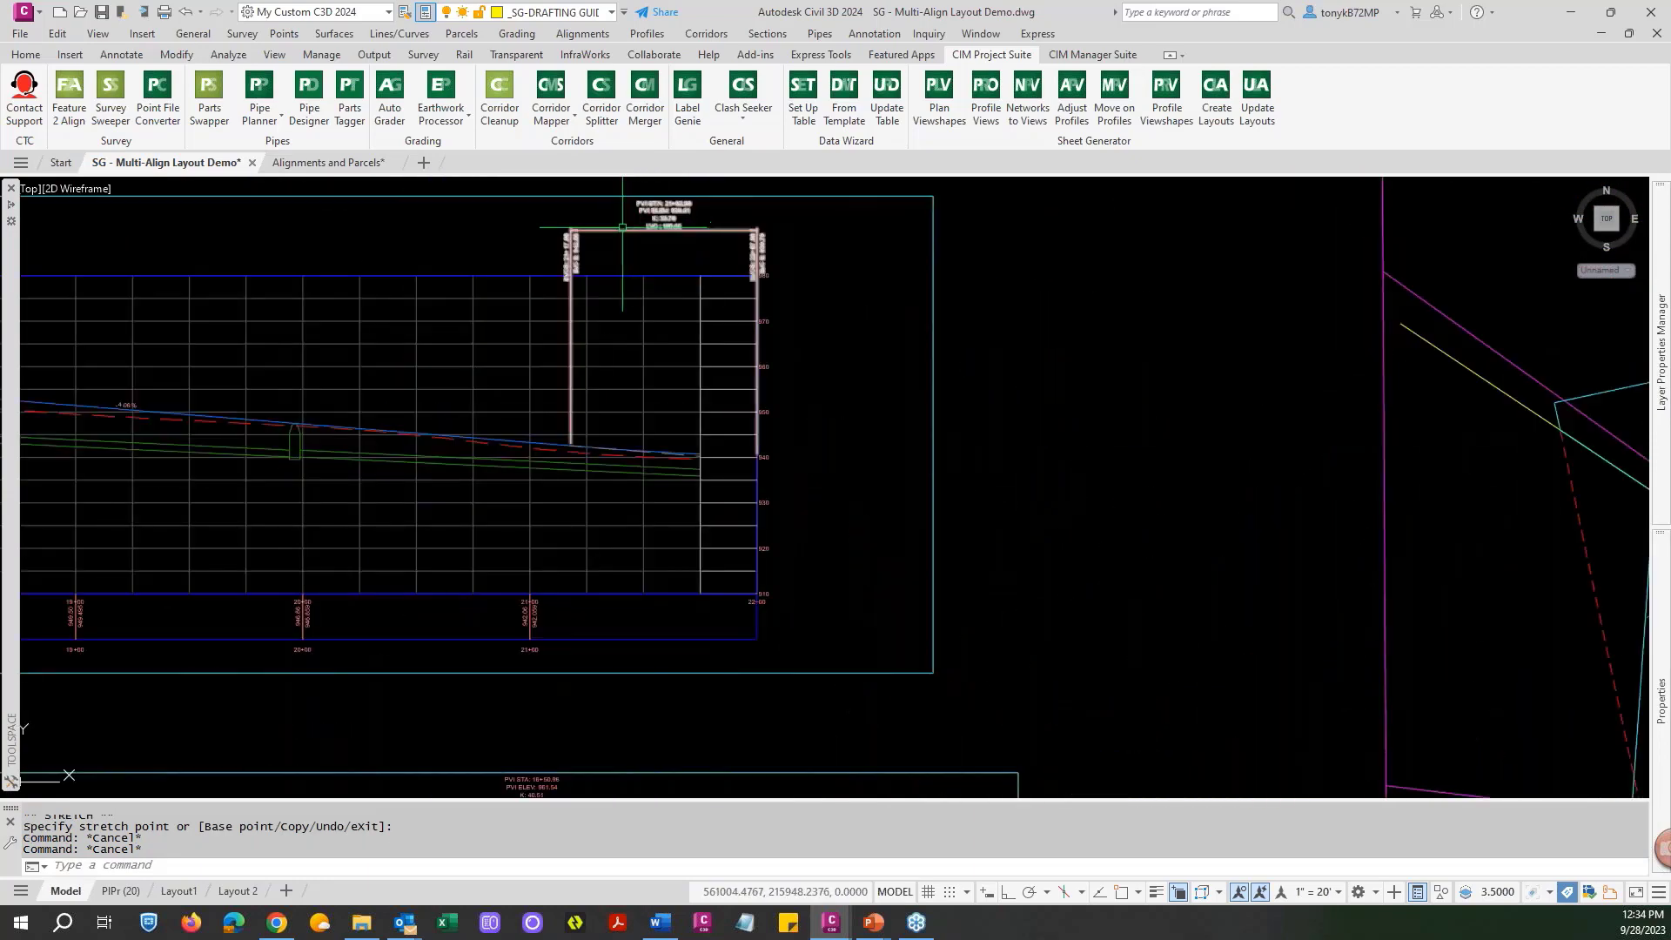
scroll(609, 251, "down", 6)
scroll(602, 261, "up", 1)
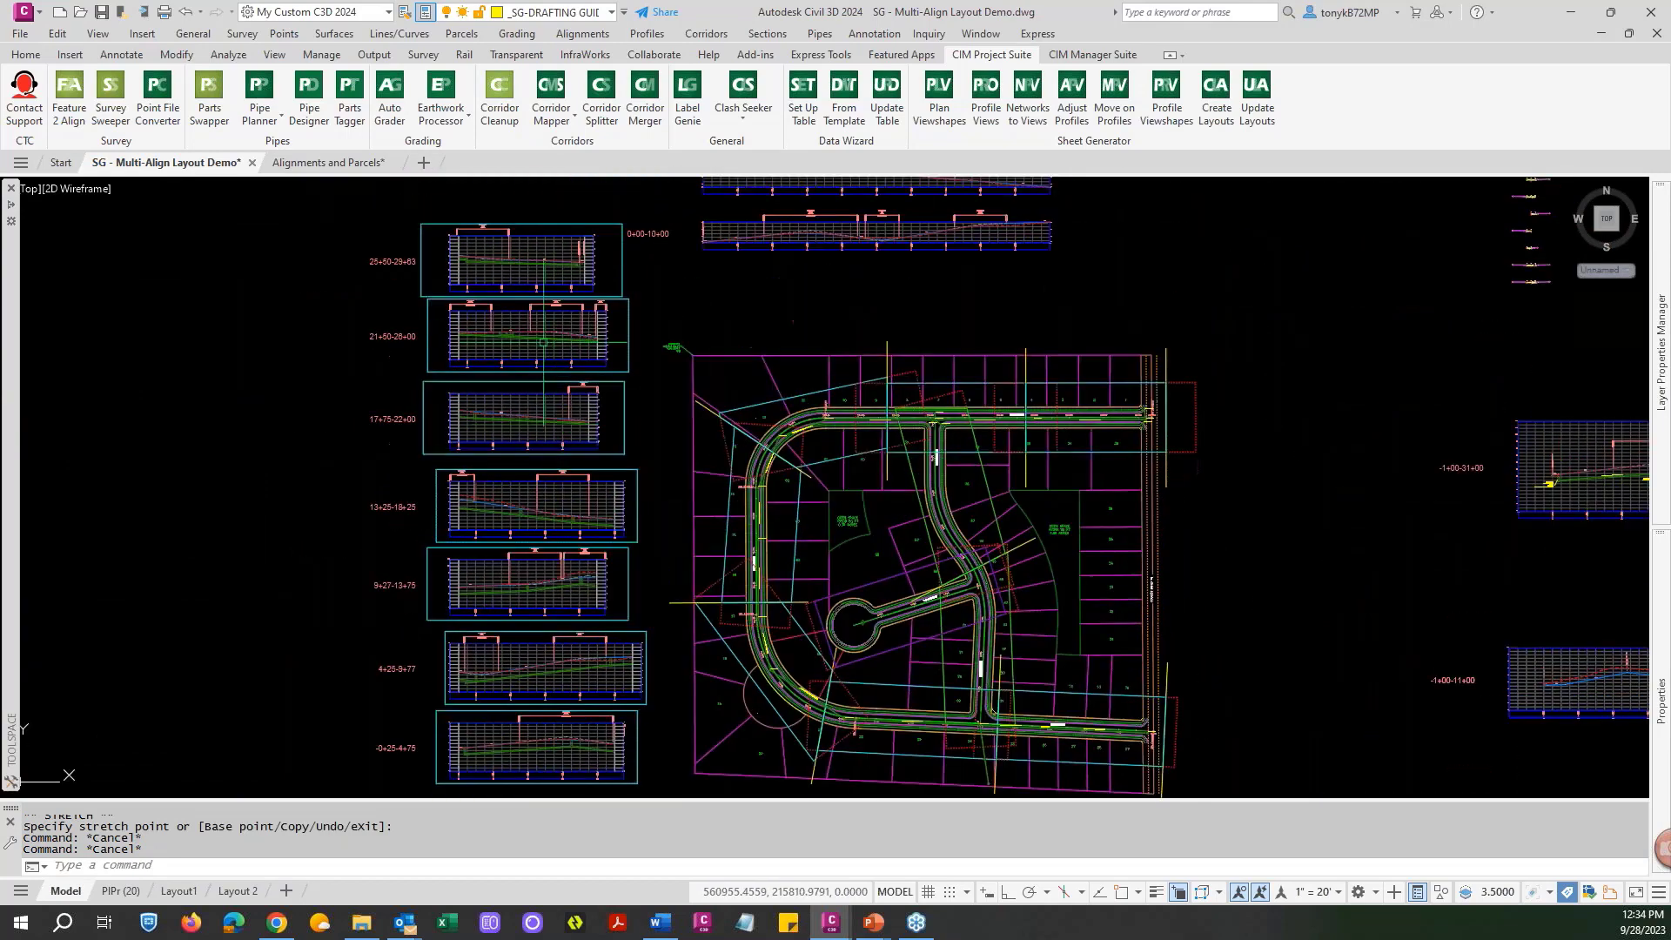
scroll(602, 261, "up", 4)
scroll(609, 296, "down", 4)
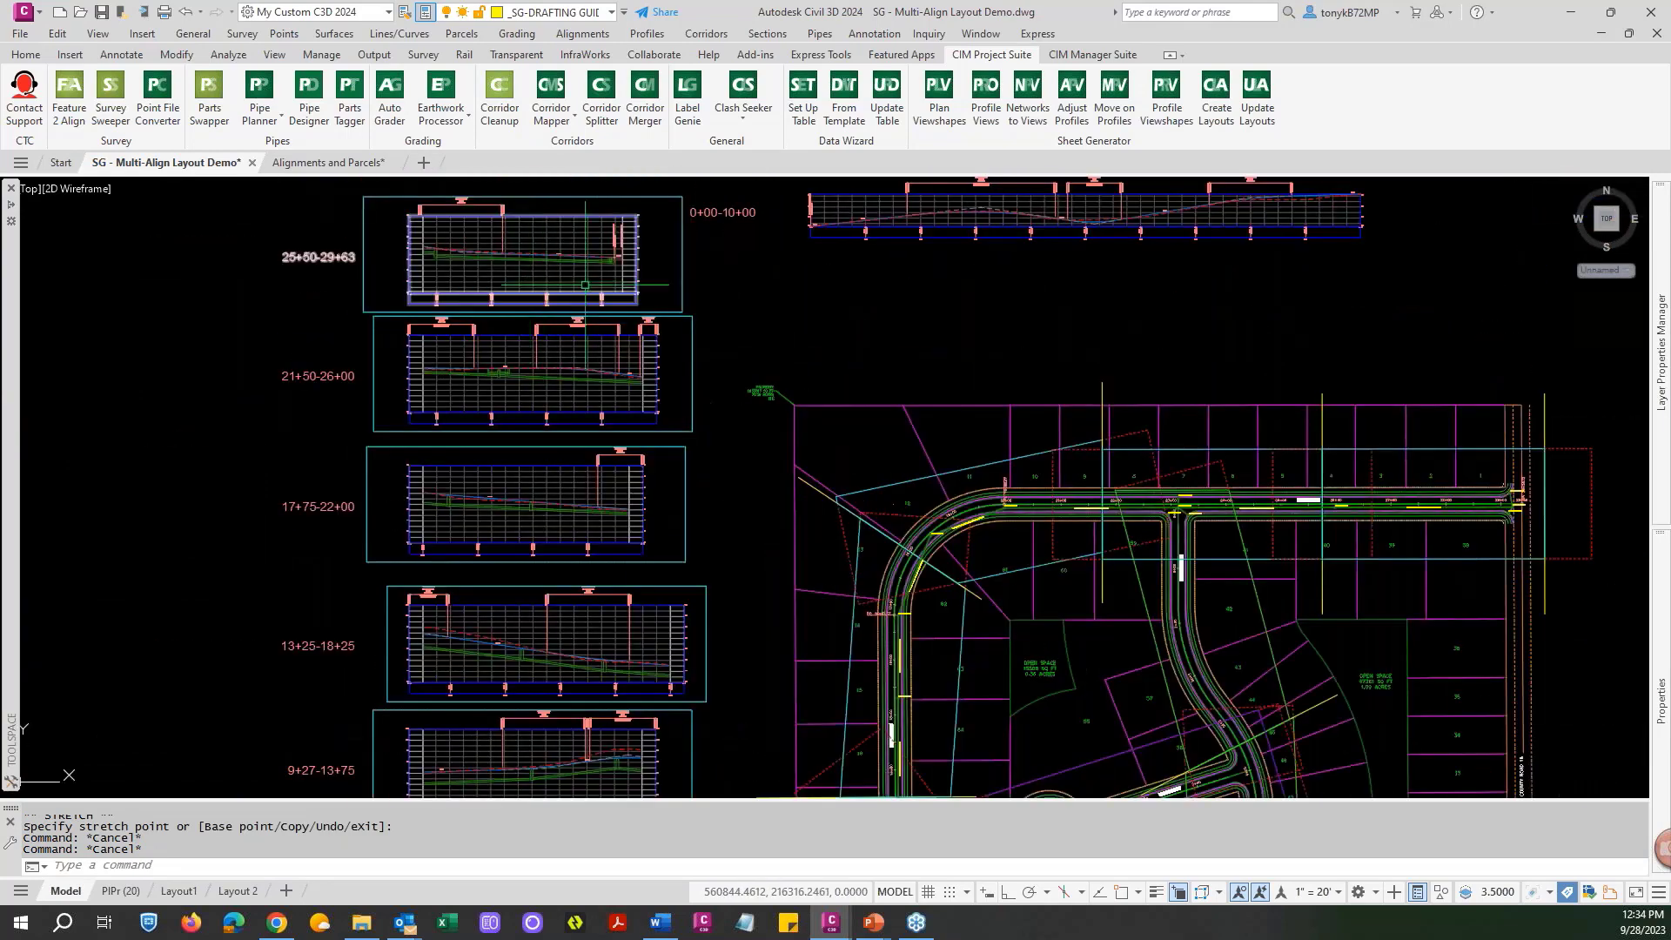
middle_click_drag(670, 316, 618, 361)
scroll(531, 278, "up", 6)
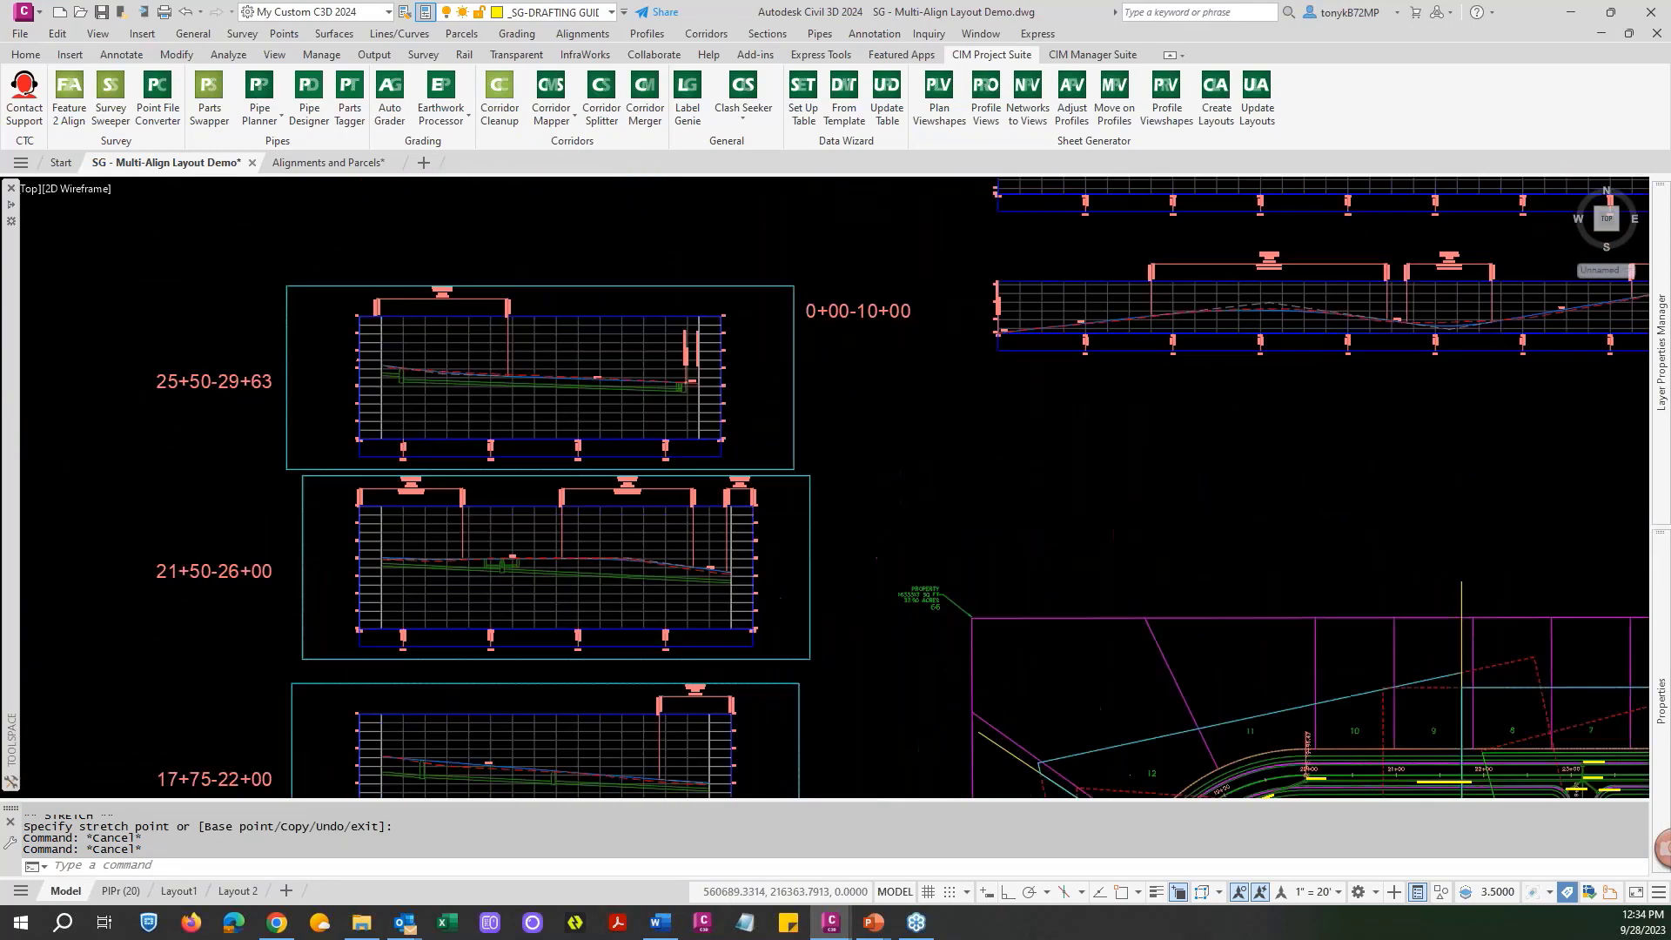
scroll(380, 362, "down", 4)
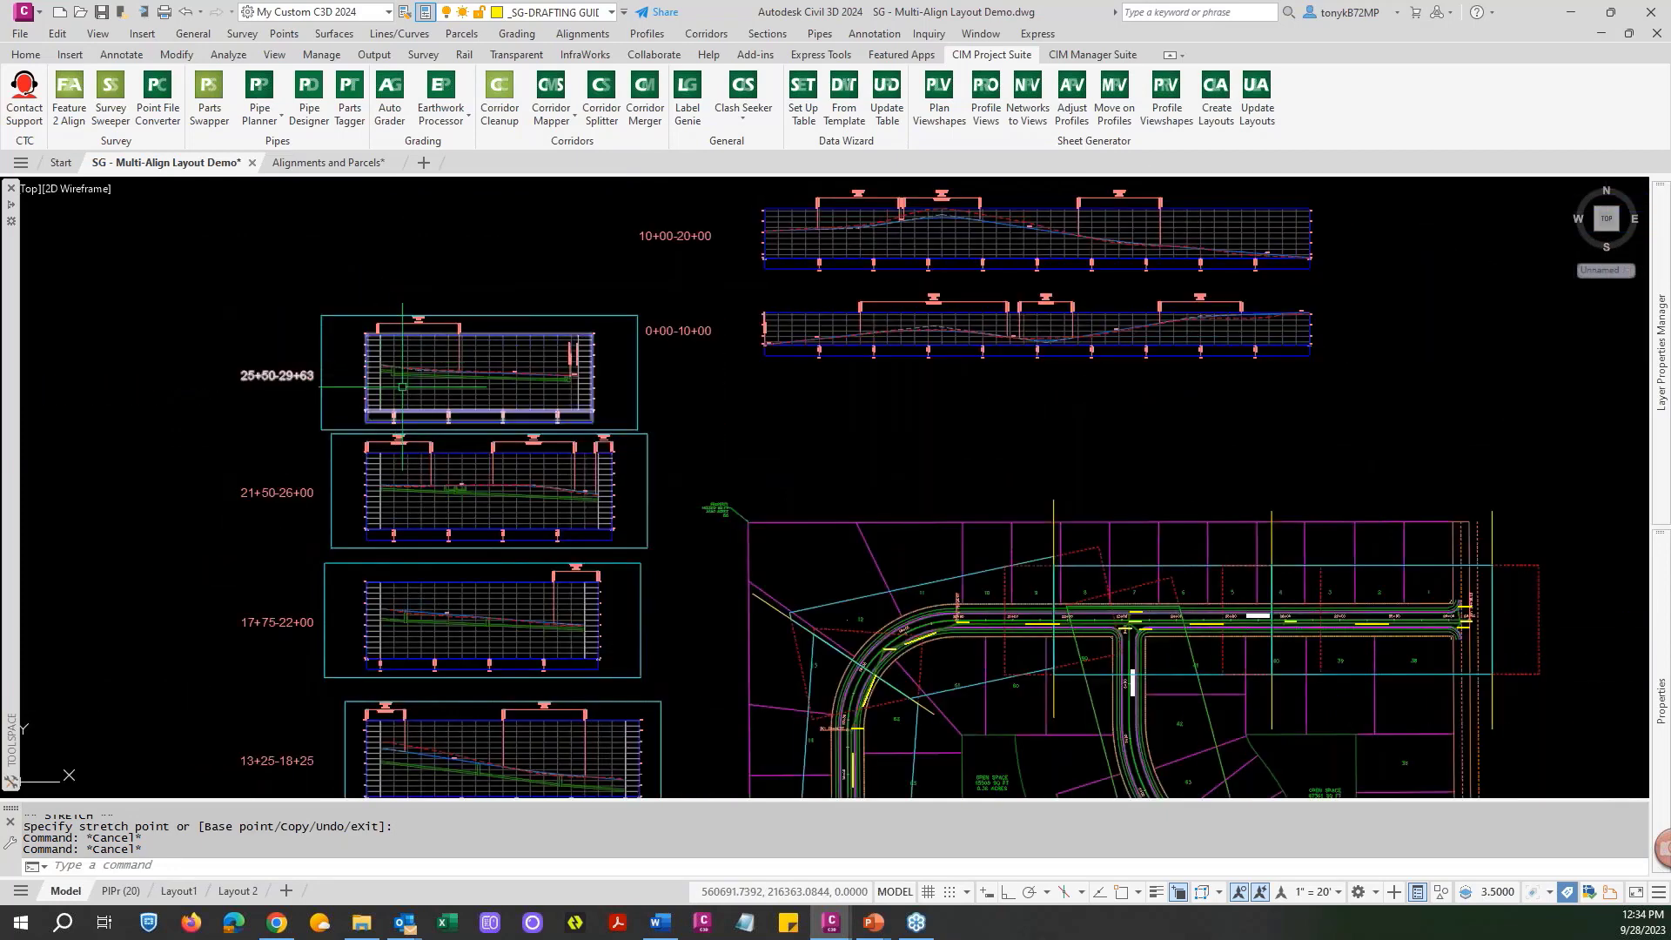
scroll(381, 362, "down", 4)
middle_click_drag(383, 557, 383, 357)
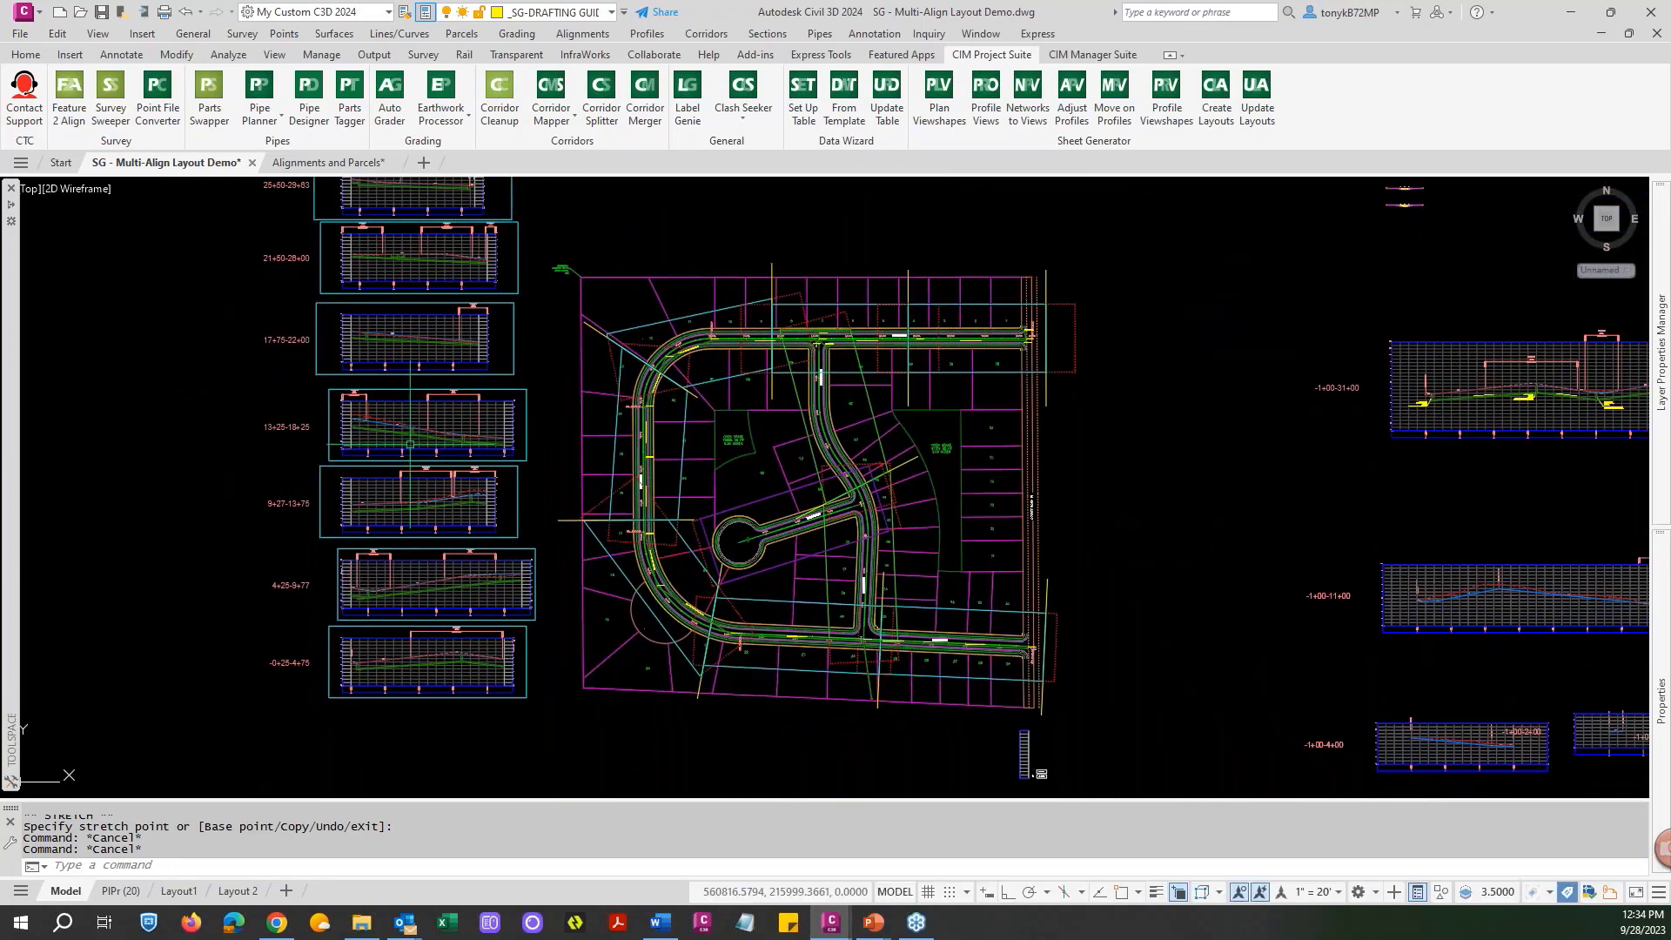
middle_click_drag(415, 691, 403, 646)
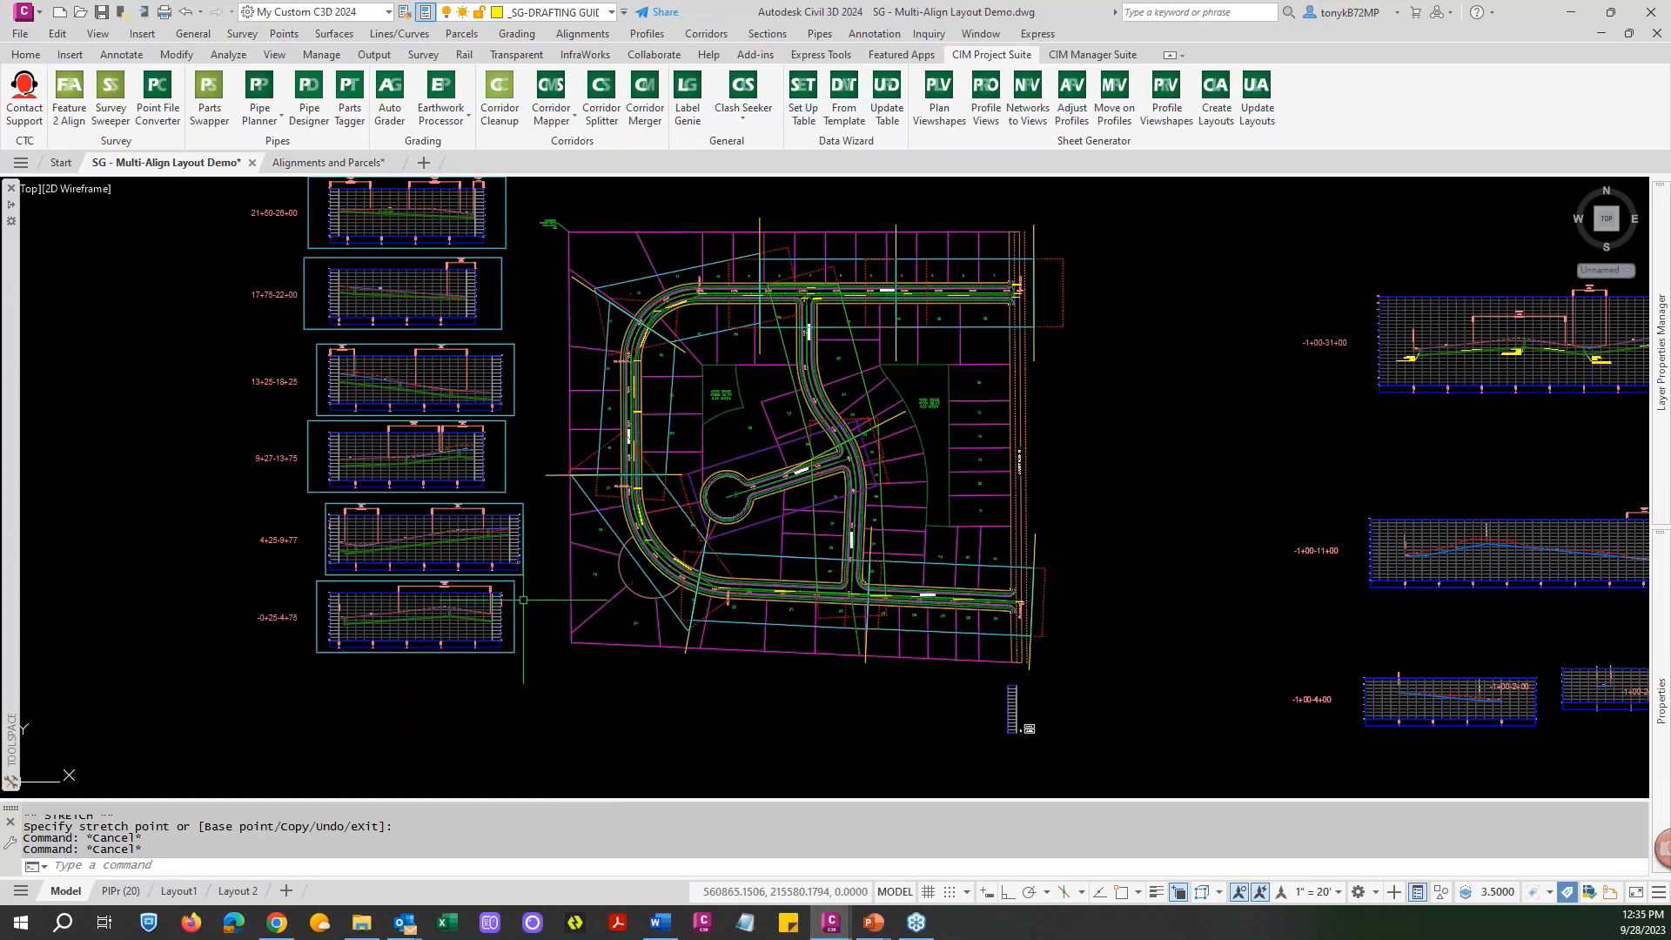
scroll(536, 606, "down", 2)
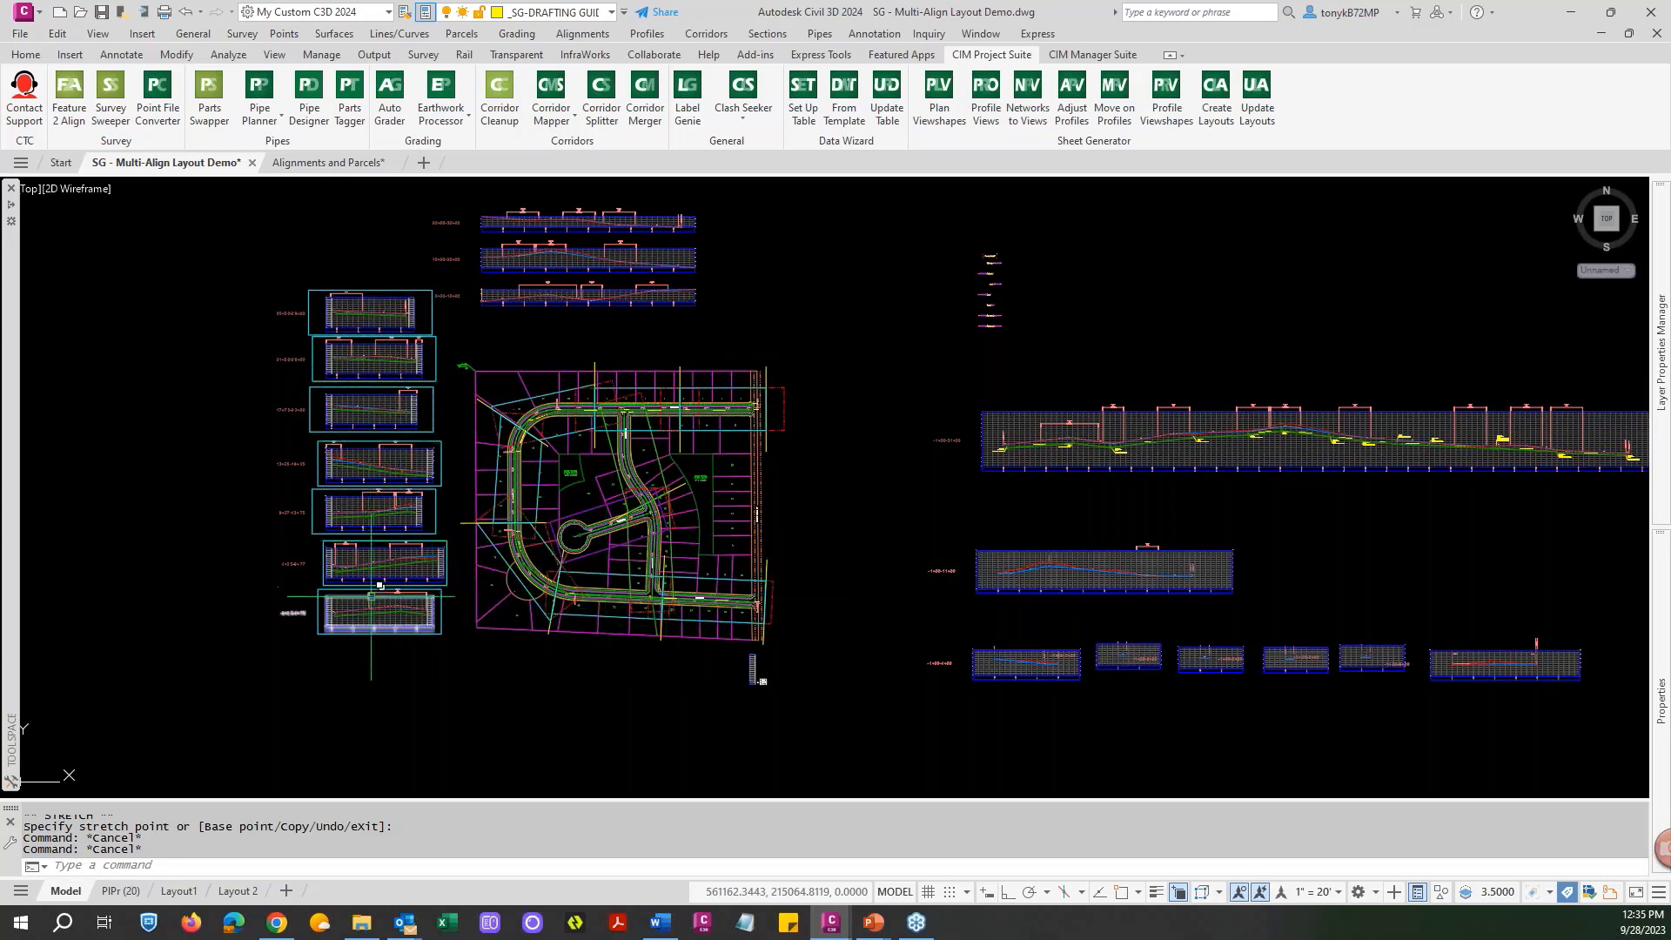
scroll(380, 610, "up", 4)
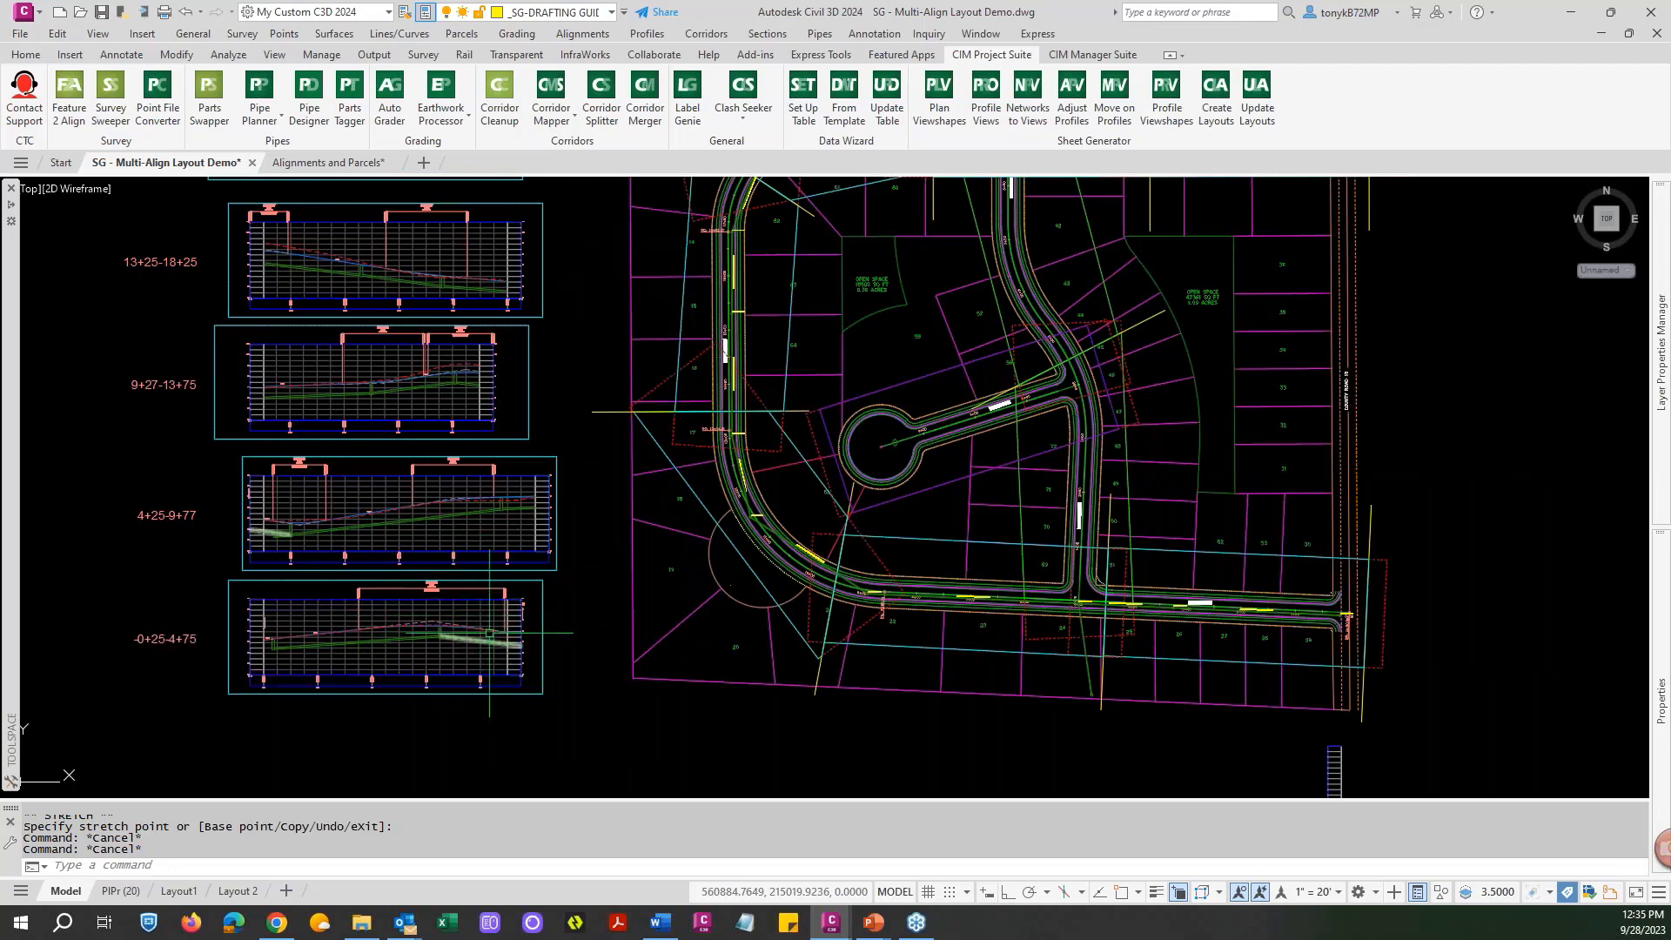
scroll(823, 679, "down", 5)
scroll(1402, 600, "up", 4)
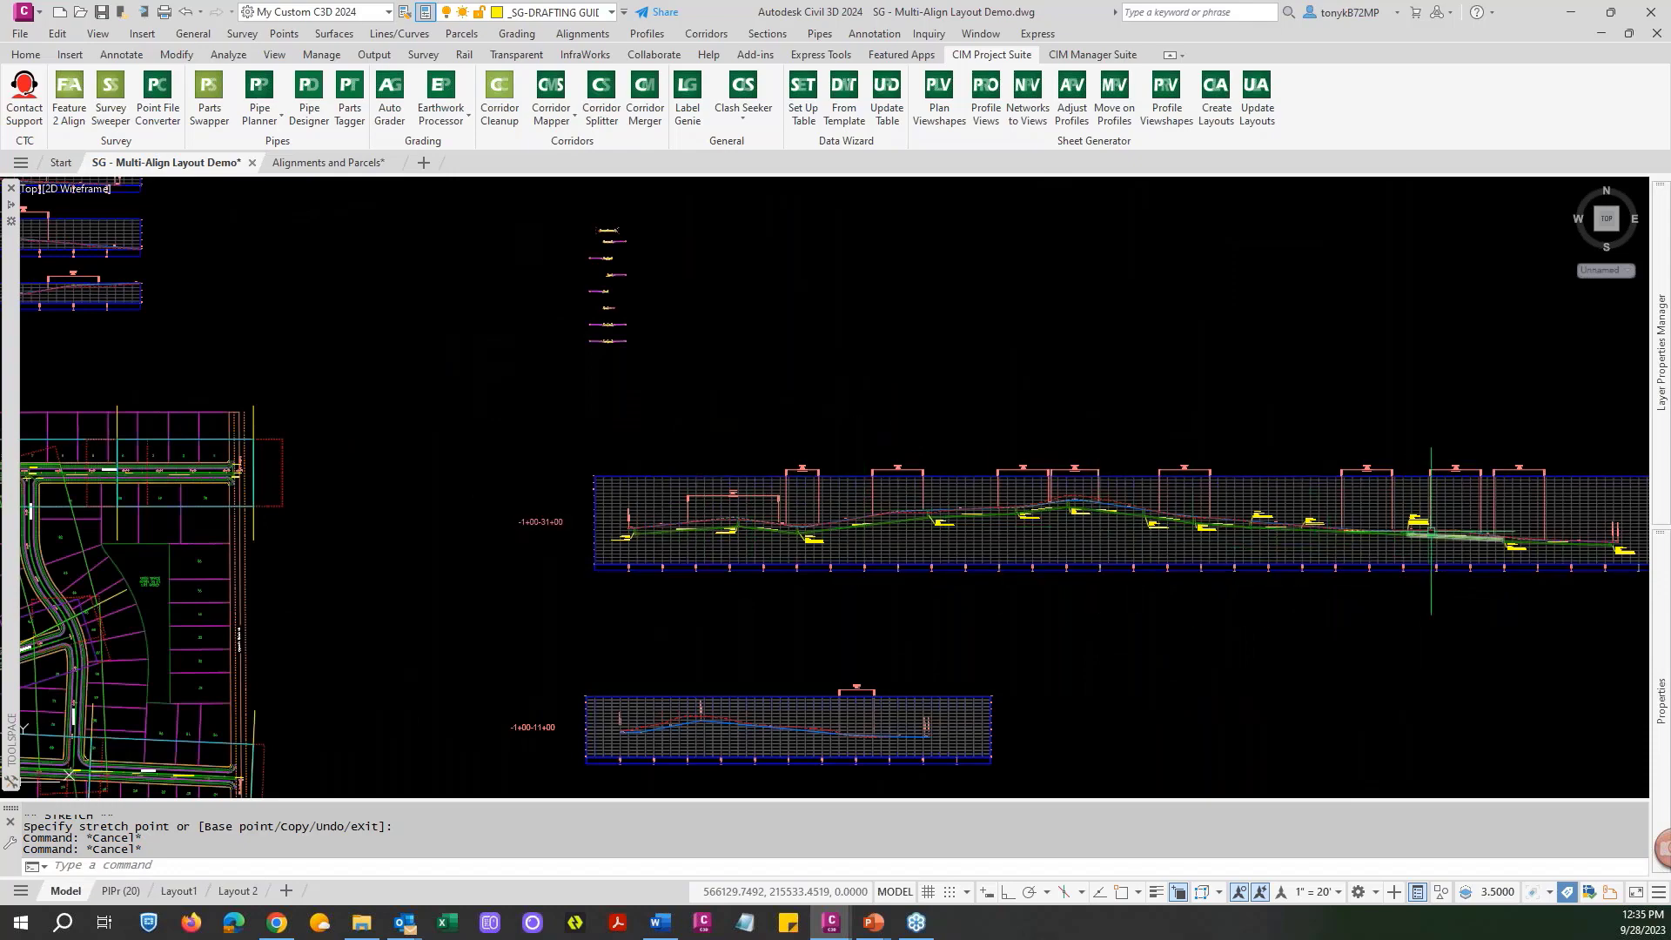
scroll(744, 566, "down", 2)
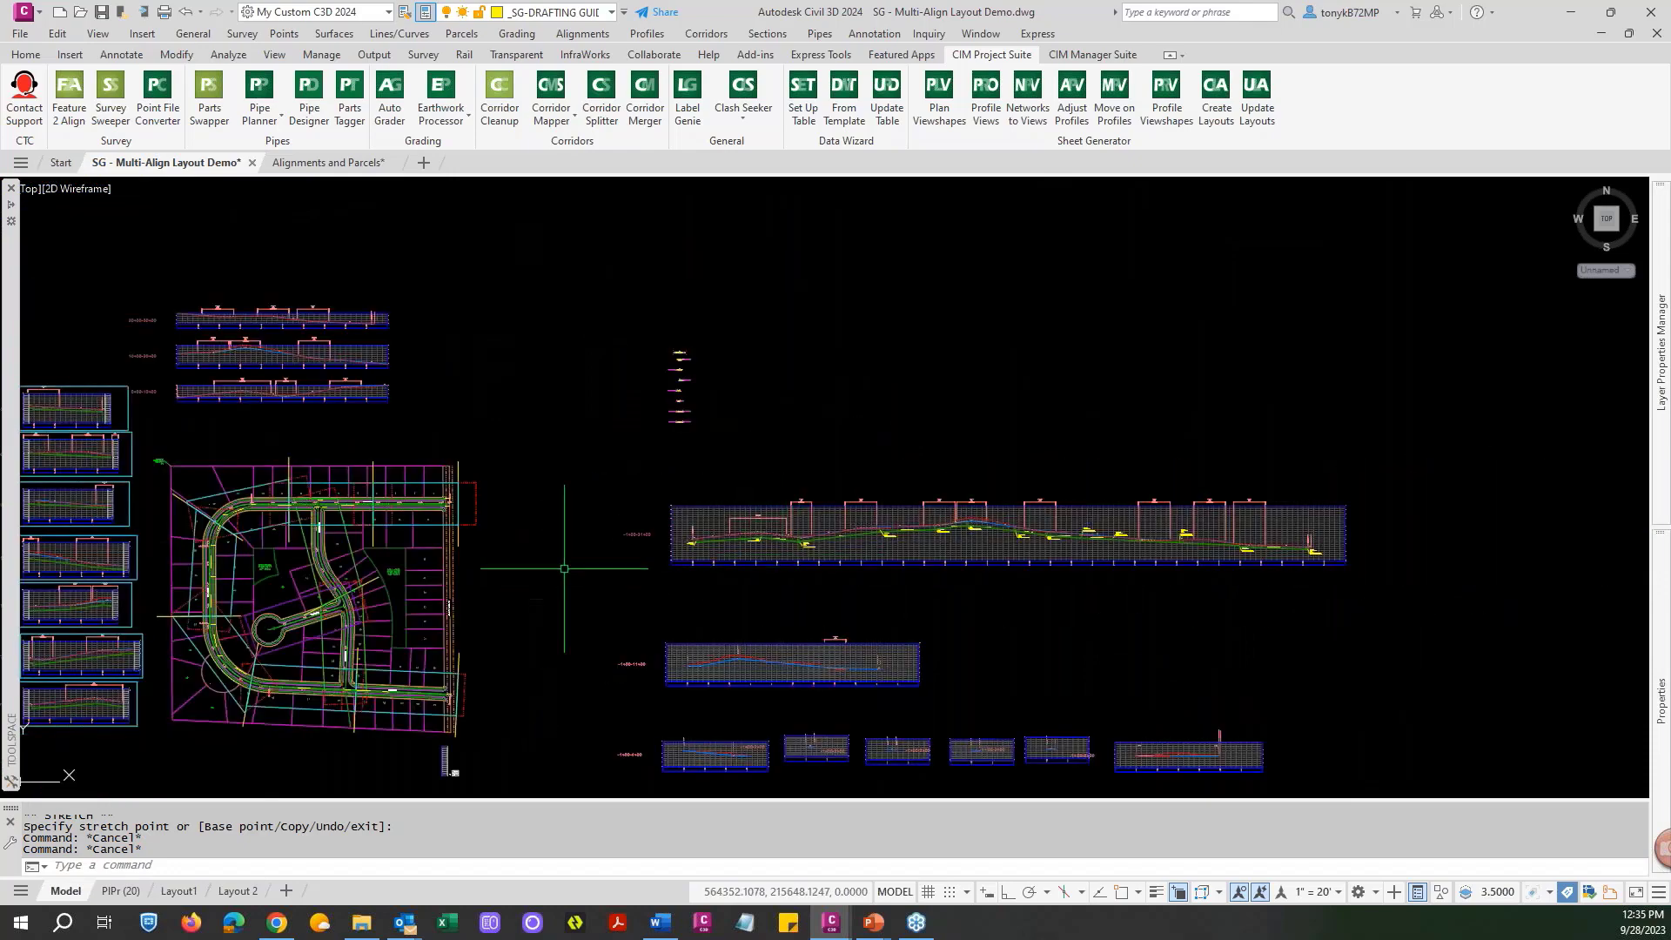
Regenerate Evergreen's plan viewshapes and print area blocks with a distance of 375 between matchlines, keeping the other settings.
middle_click_drag(566, 570, 910, 561)
scroll(421, 635, "up", 6)
scroll(416, 630, "down", 2)
scroll(358, 626, "down", 3)
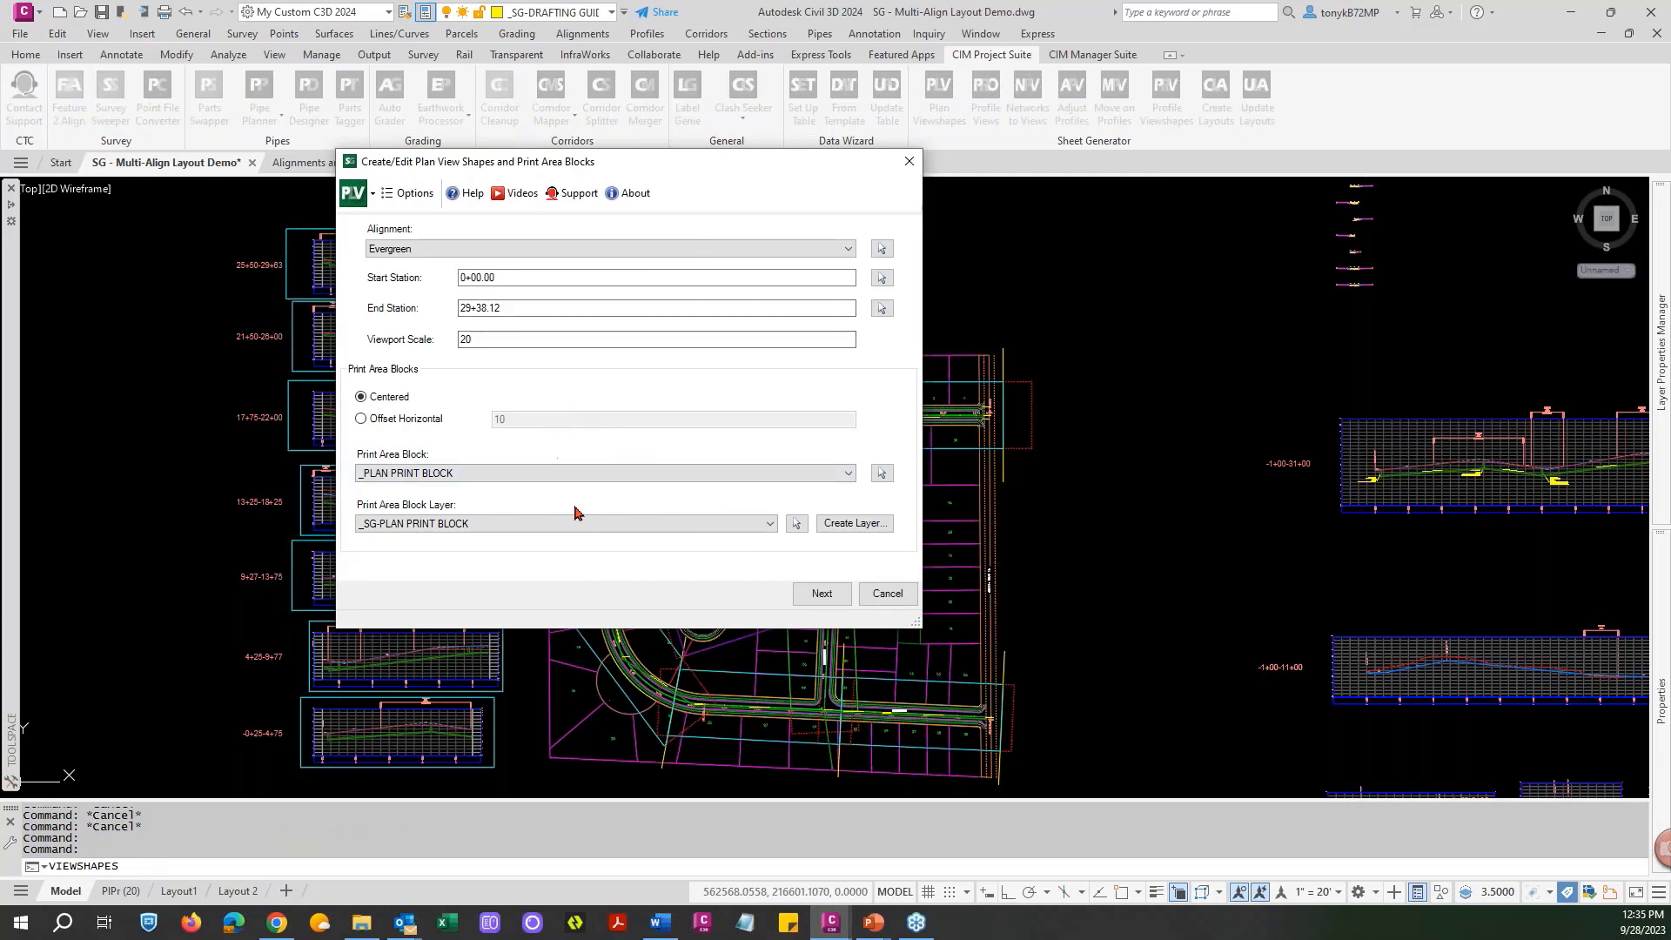
left_click_drag(702, 159, 1240, 81)
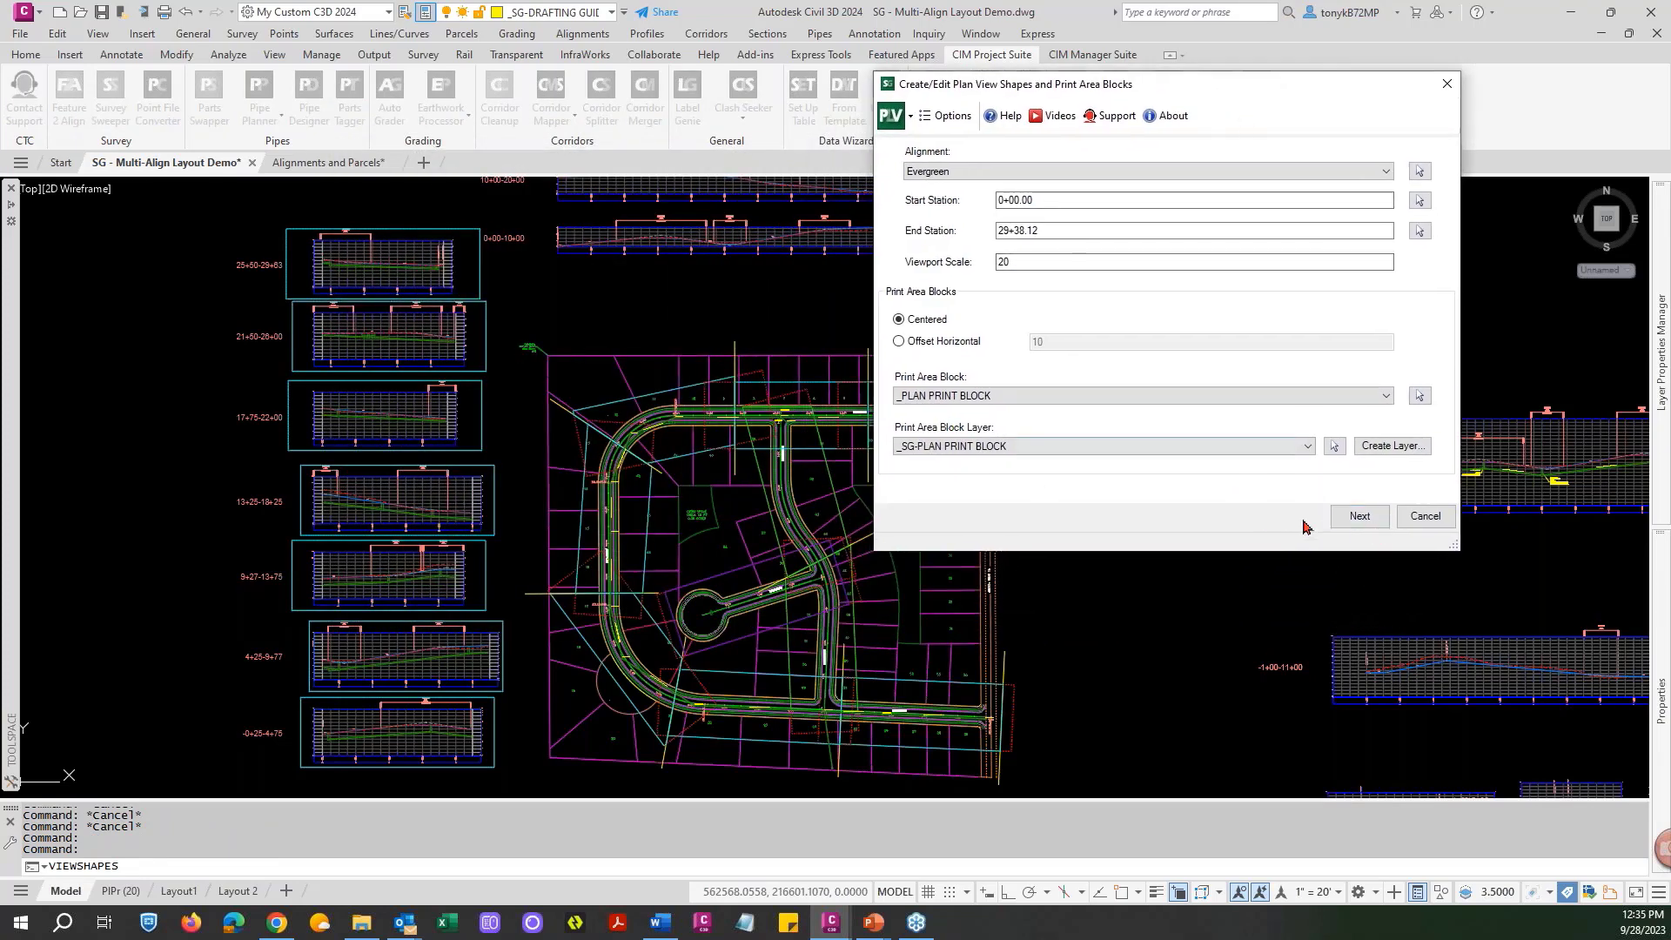
left_click(1359, 517)
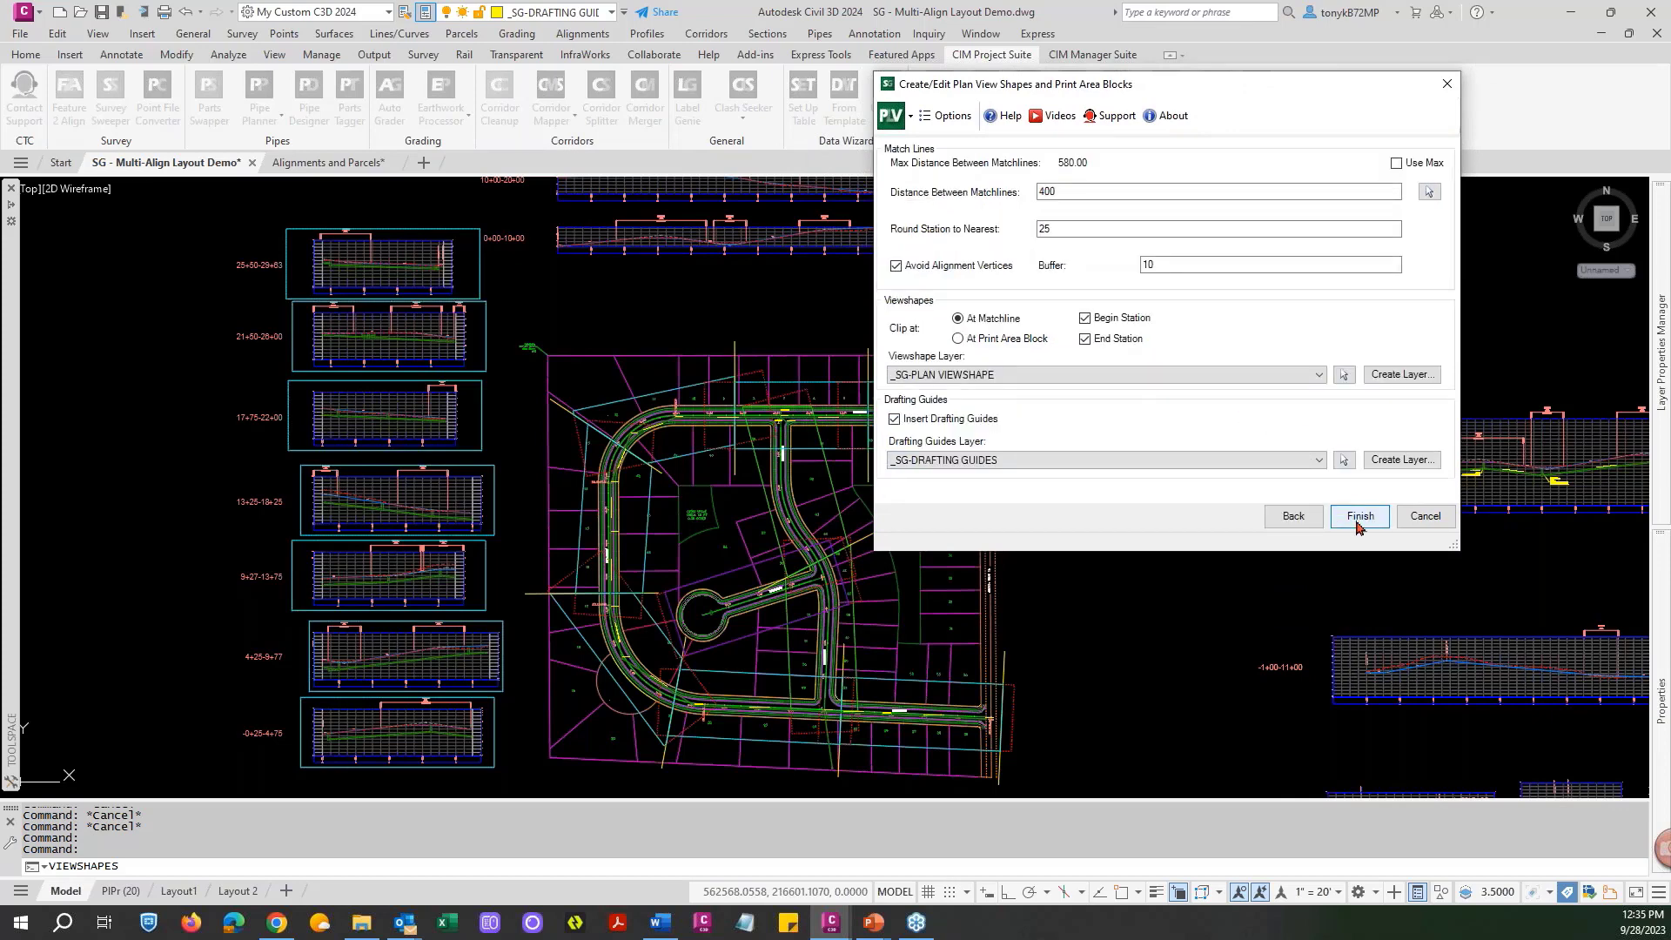
left_click_drag(1072, 192, 985, 172)
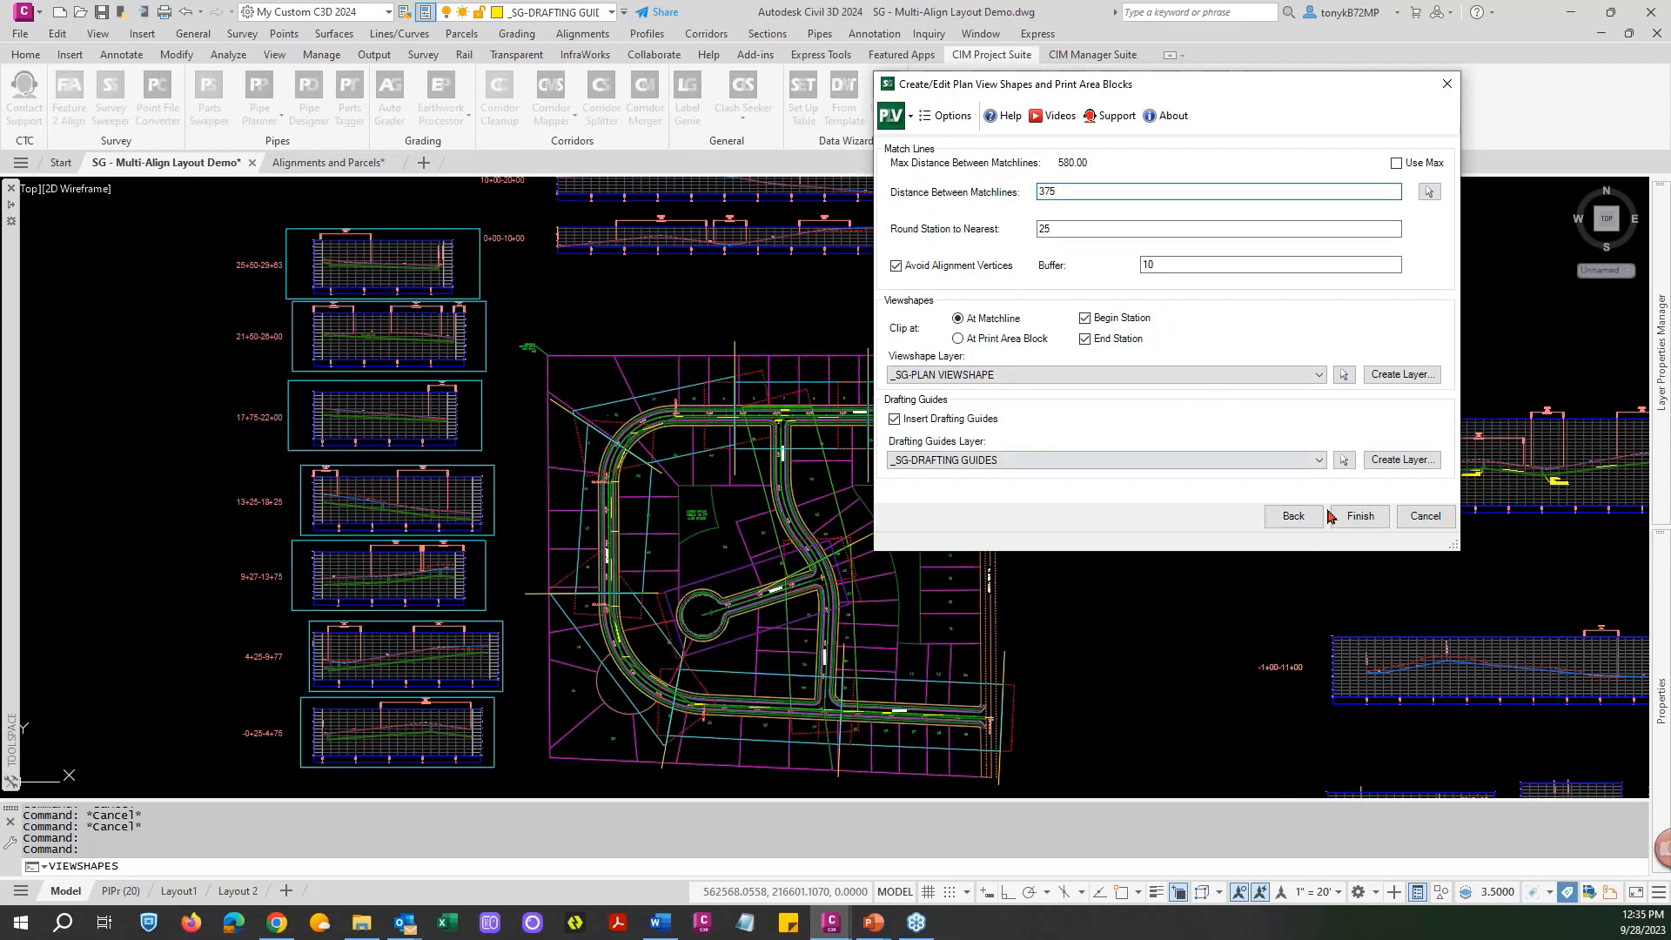
left_click(1355, 517)
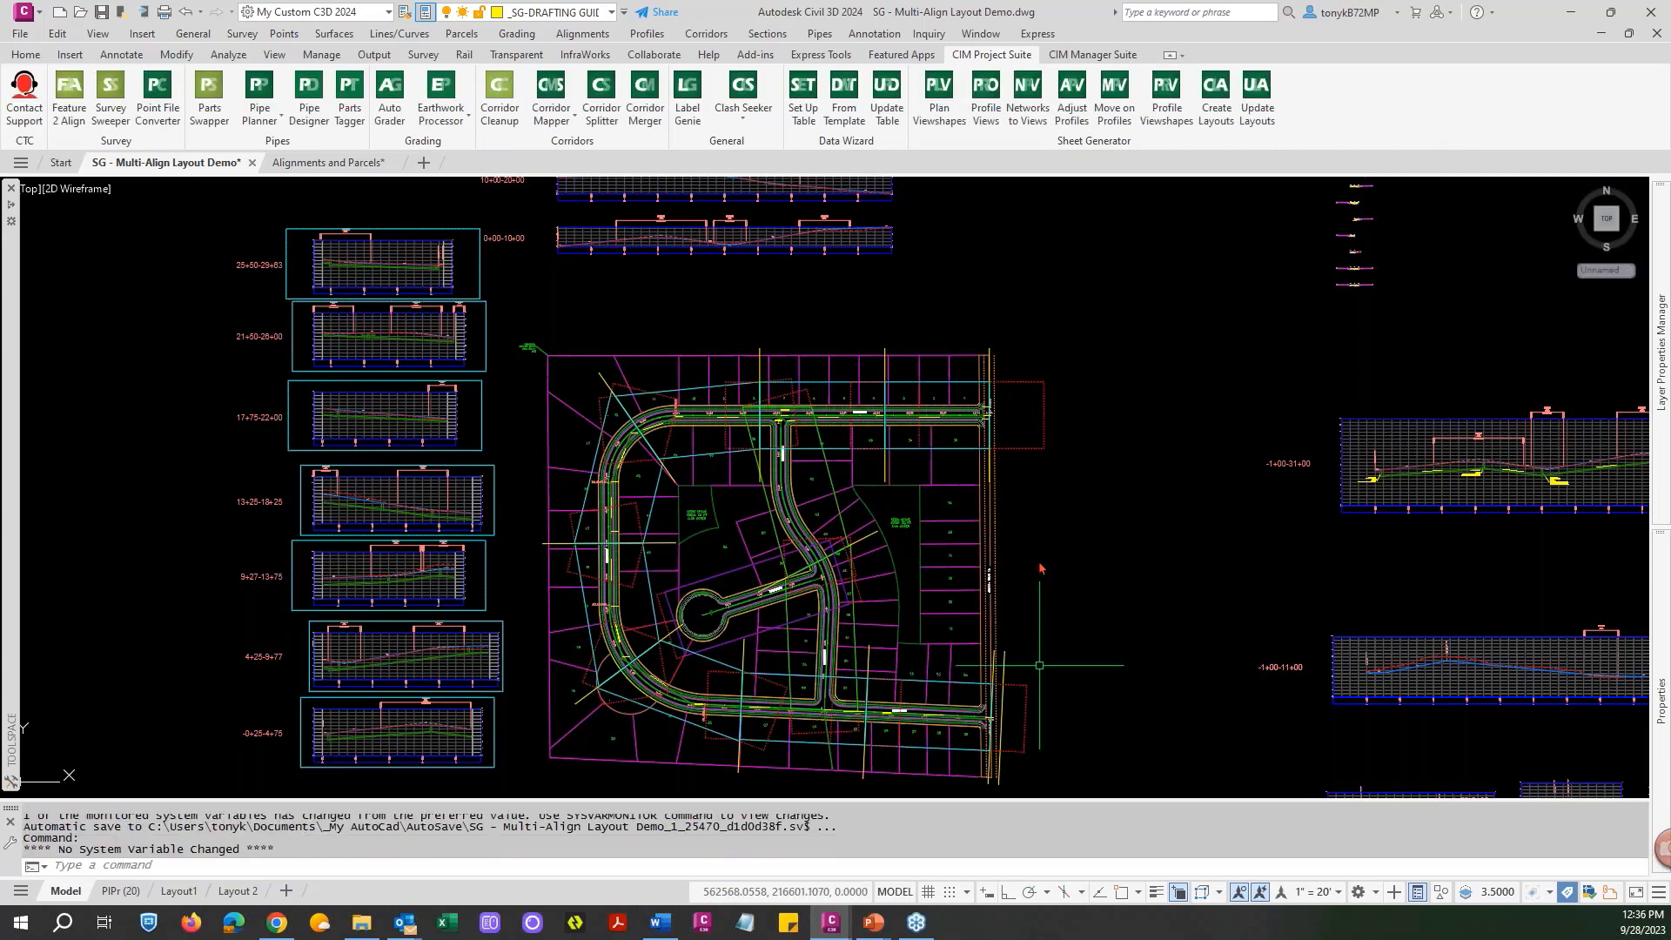
left_click(1031, 636)
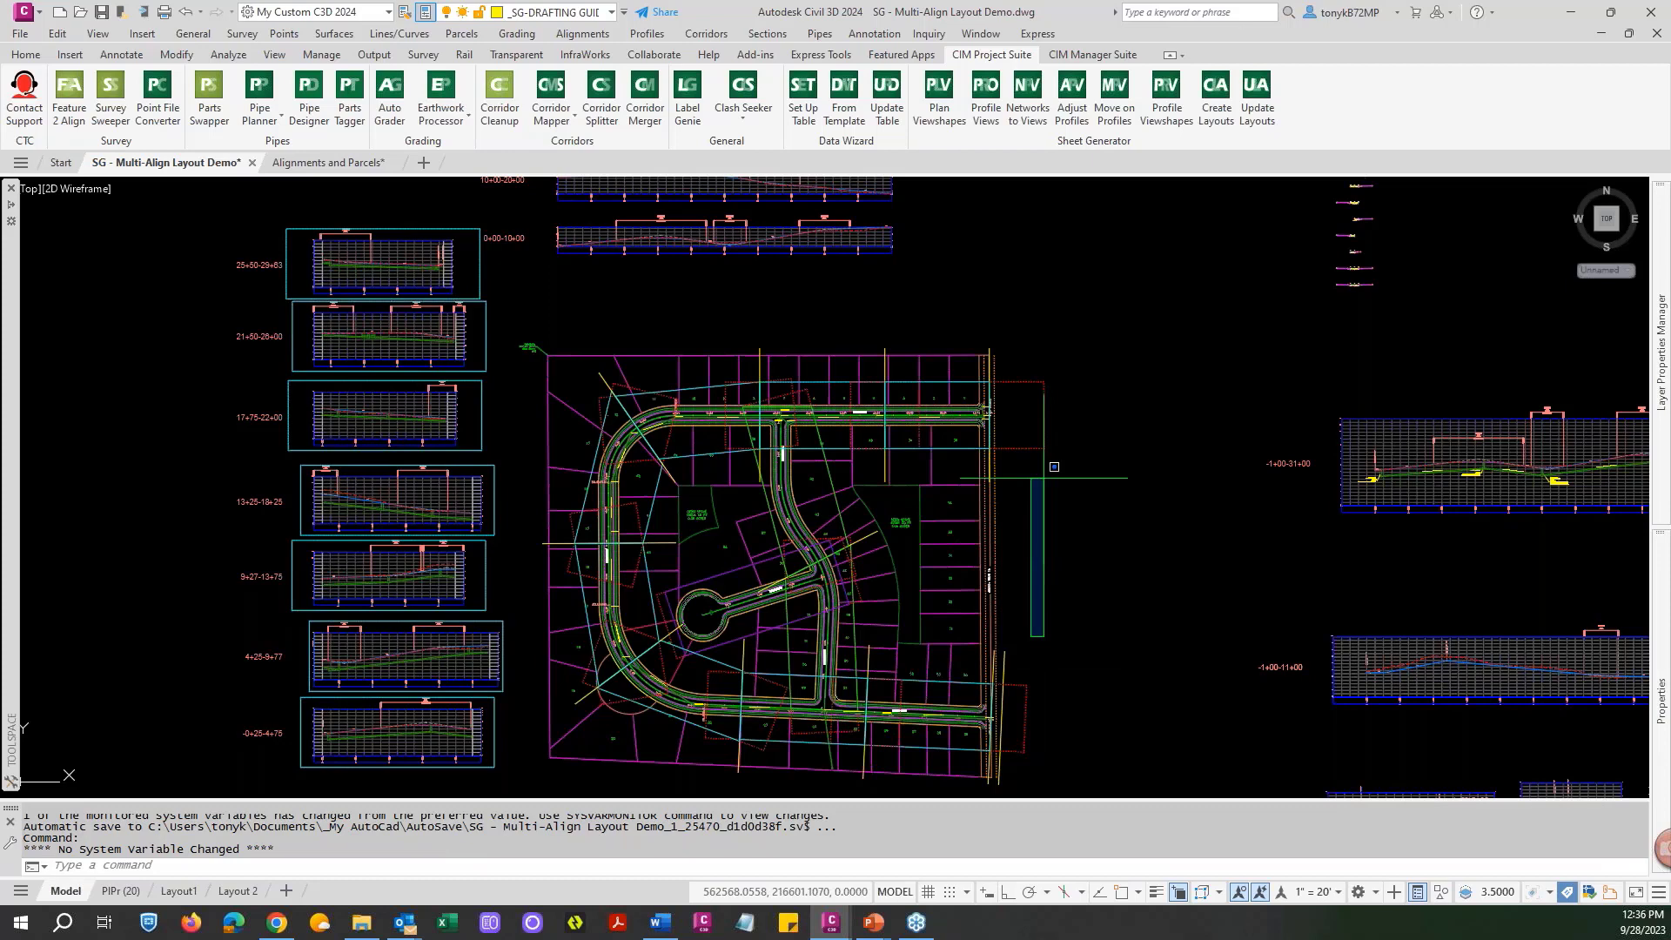
key("Escape")
key("Escape")
key("Escape")
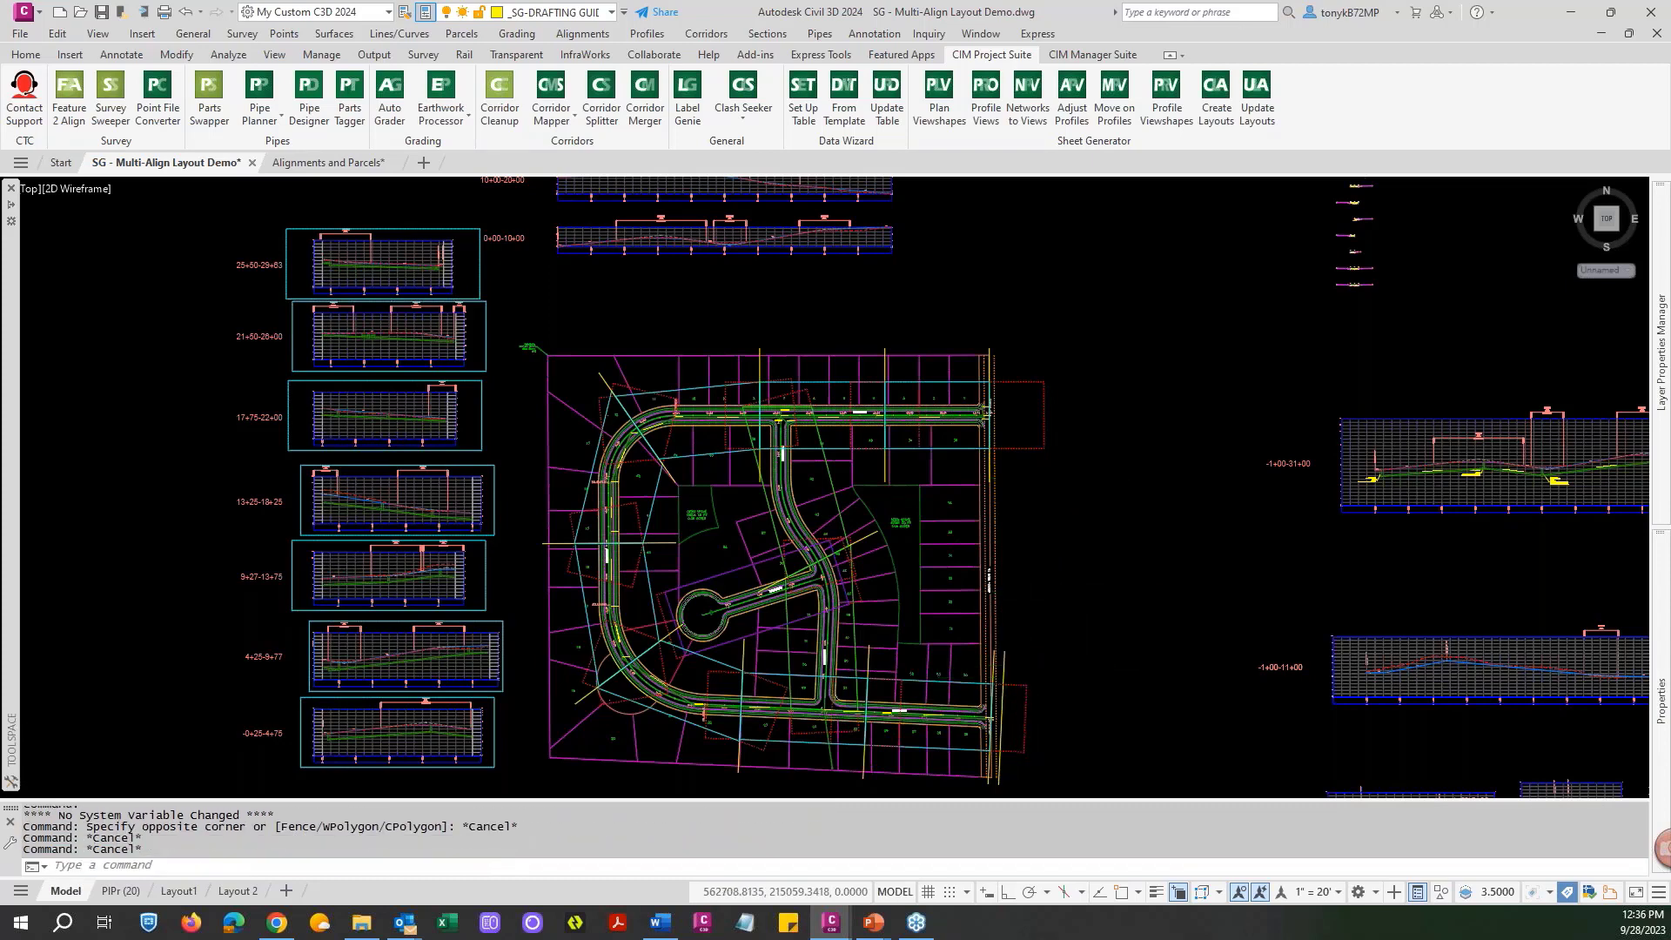
Erase the leftover drafting guide line just east of the matchline at Evergreen's start, beside County Road 18.
scroll(1015, 619, "up", 5)
type("e")
key("Return")
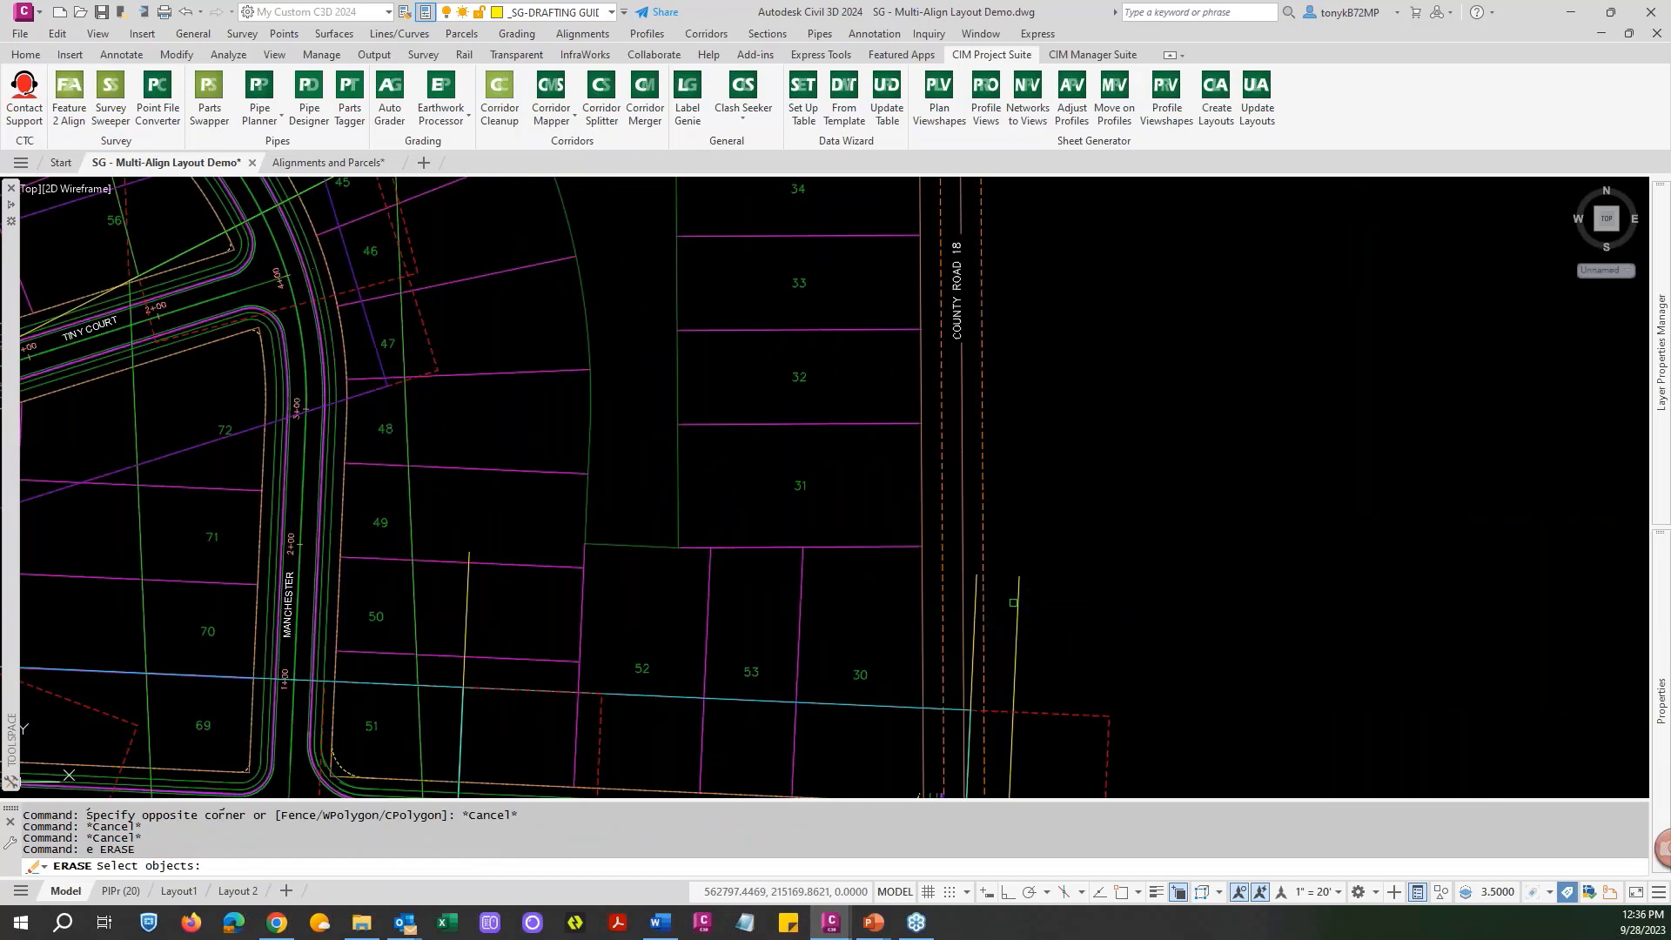
left_click(1016, 606)
key("Return")
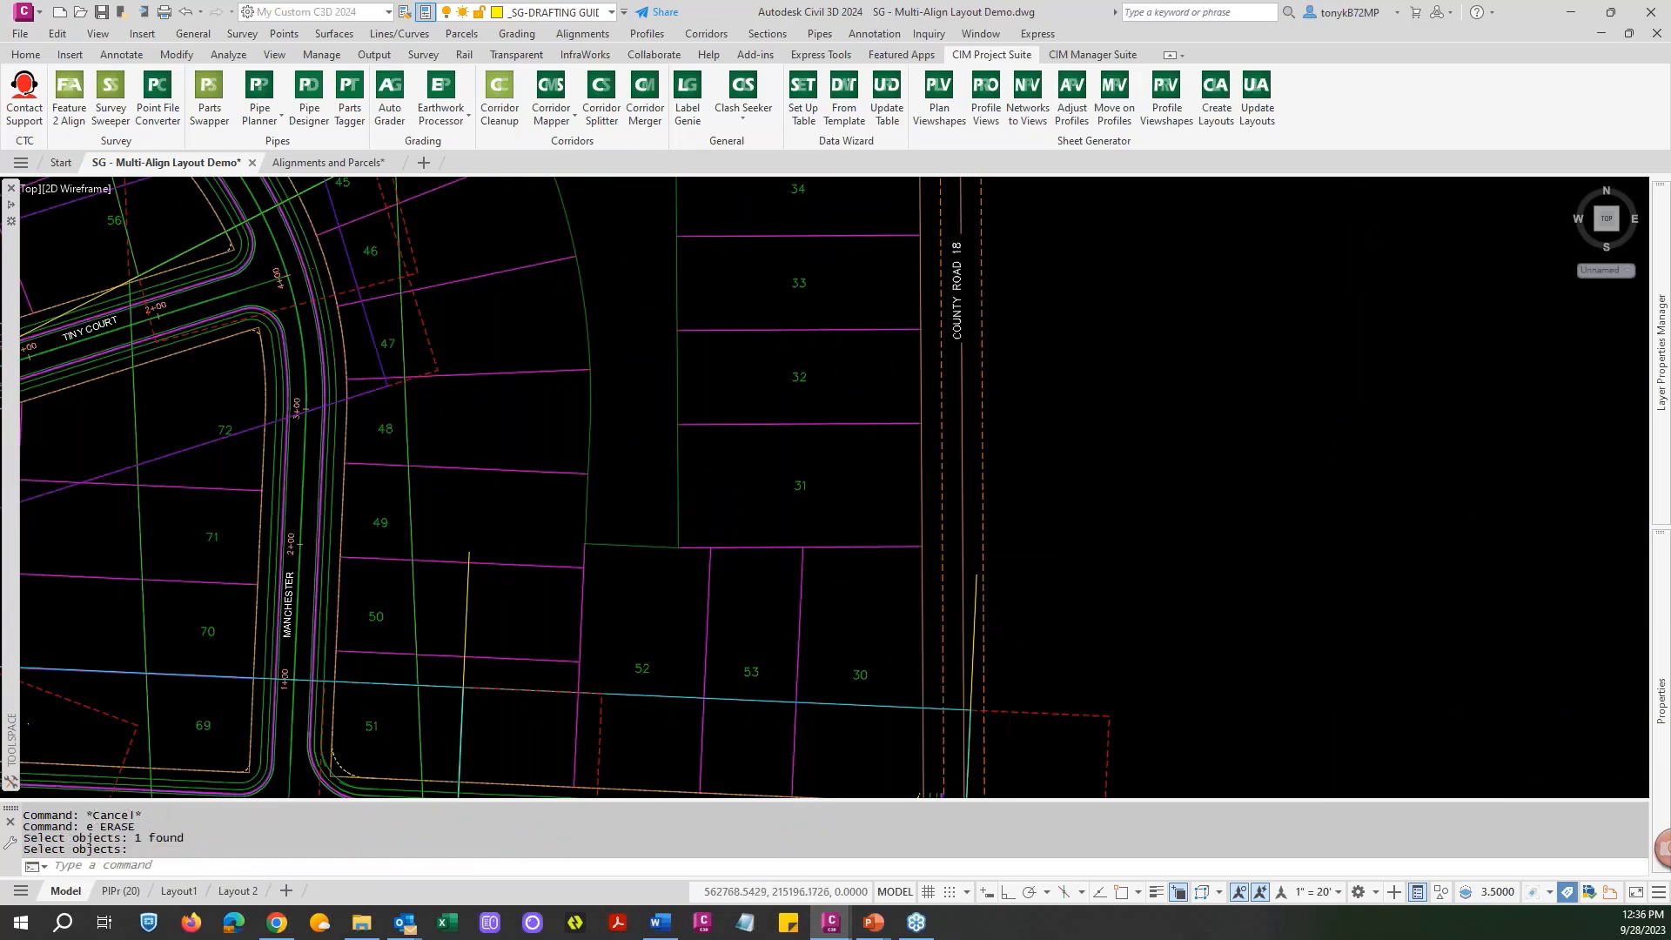
Examine the regenerated plan viewshapes and drafting guides at both ends of Evergreen.
scroll(1048, 585, "down", 8)
scroll(1049, 585, "up", 6)
key("Escape")
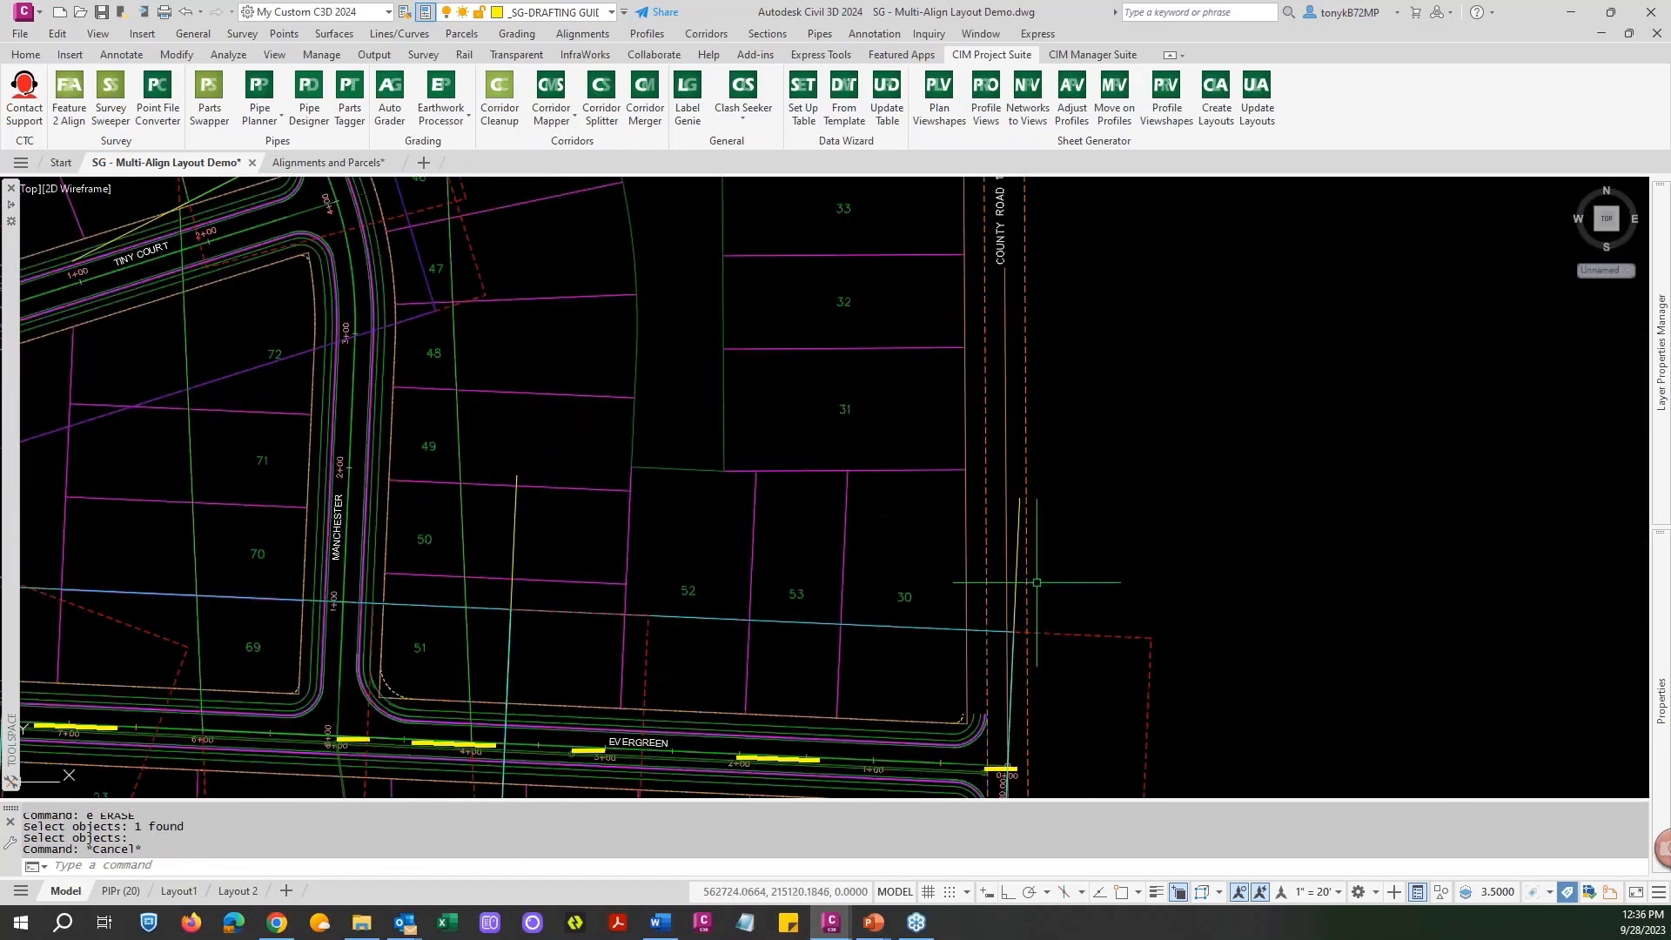
scroll(1018, 712, "down", 1)
scroll(1016, 709, "up", 3)
scroll(1018, 687, "down", 8)
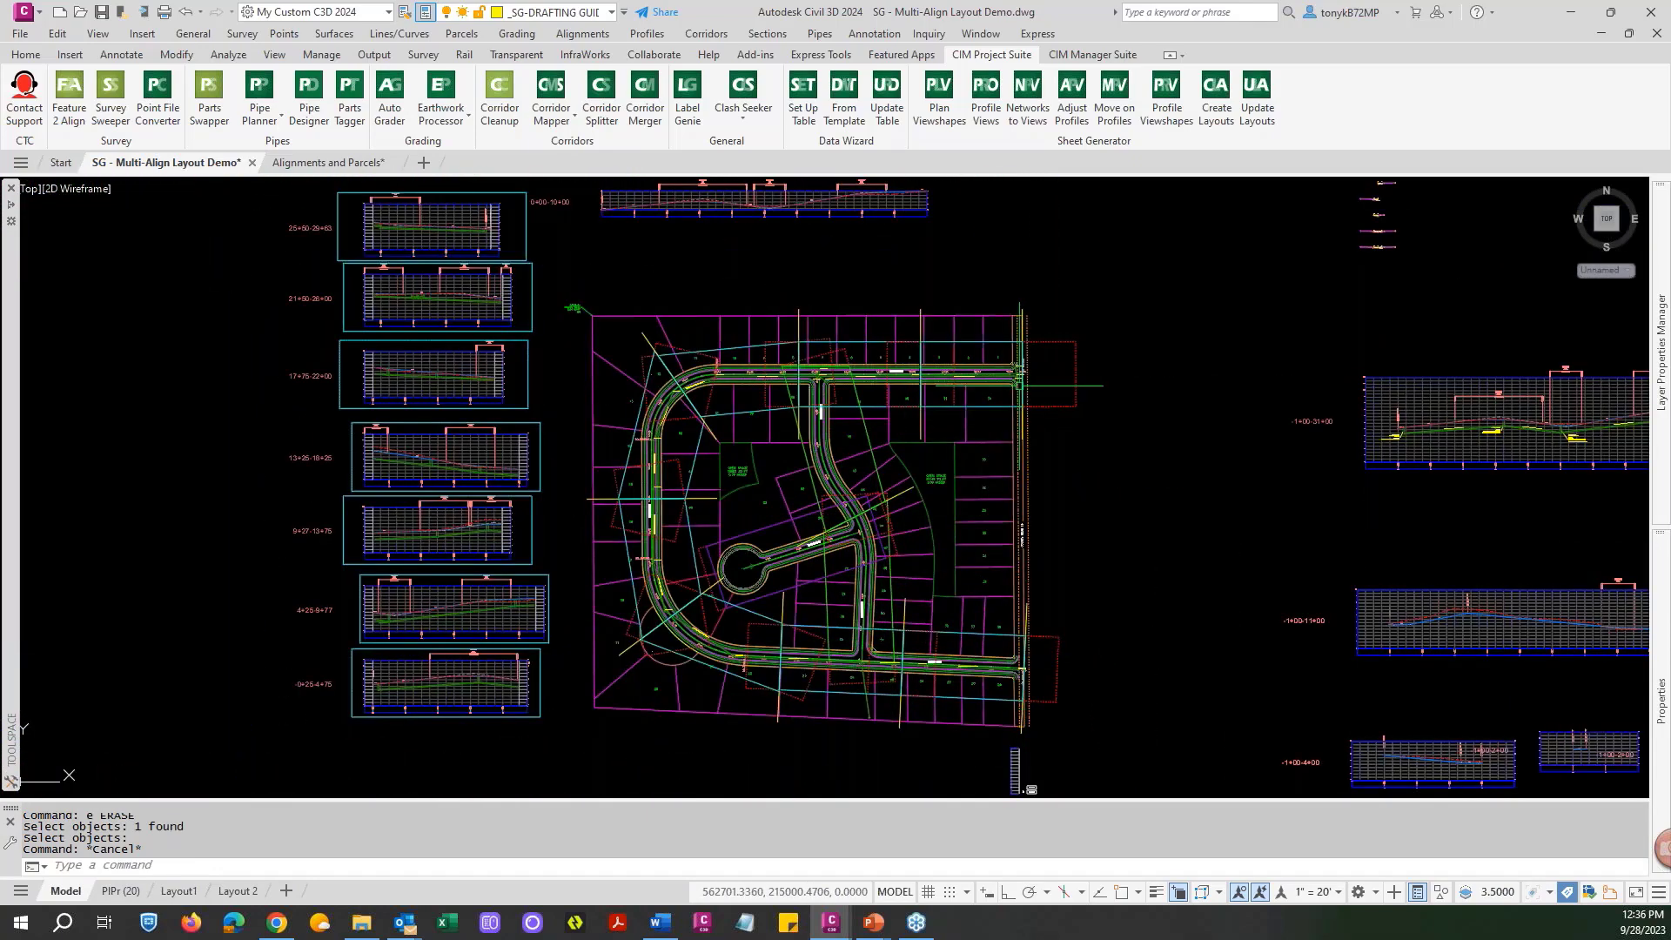
scroll(1017, 376, "up", 5)
scroll(1017, 379, "down", 8)
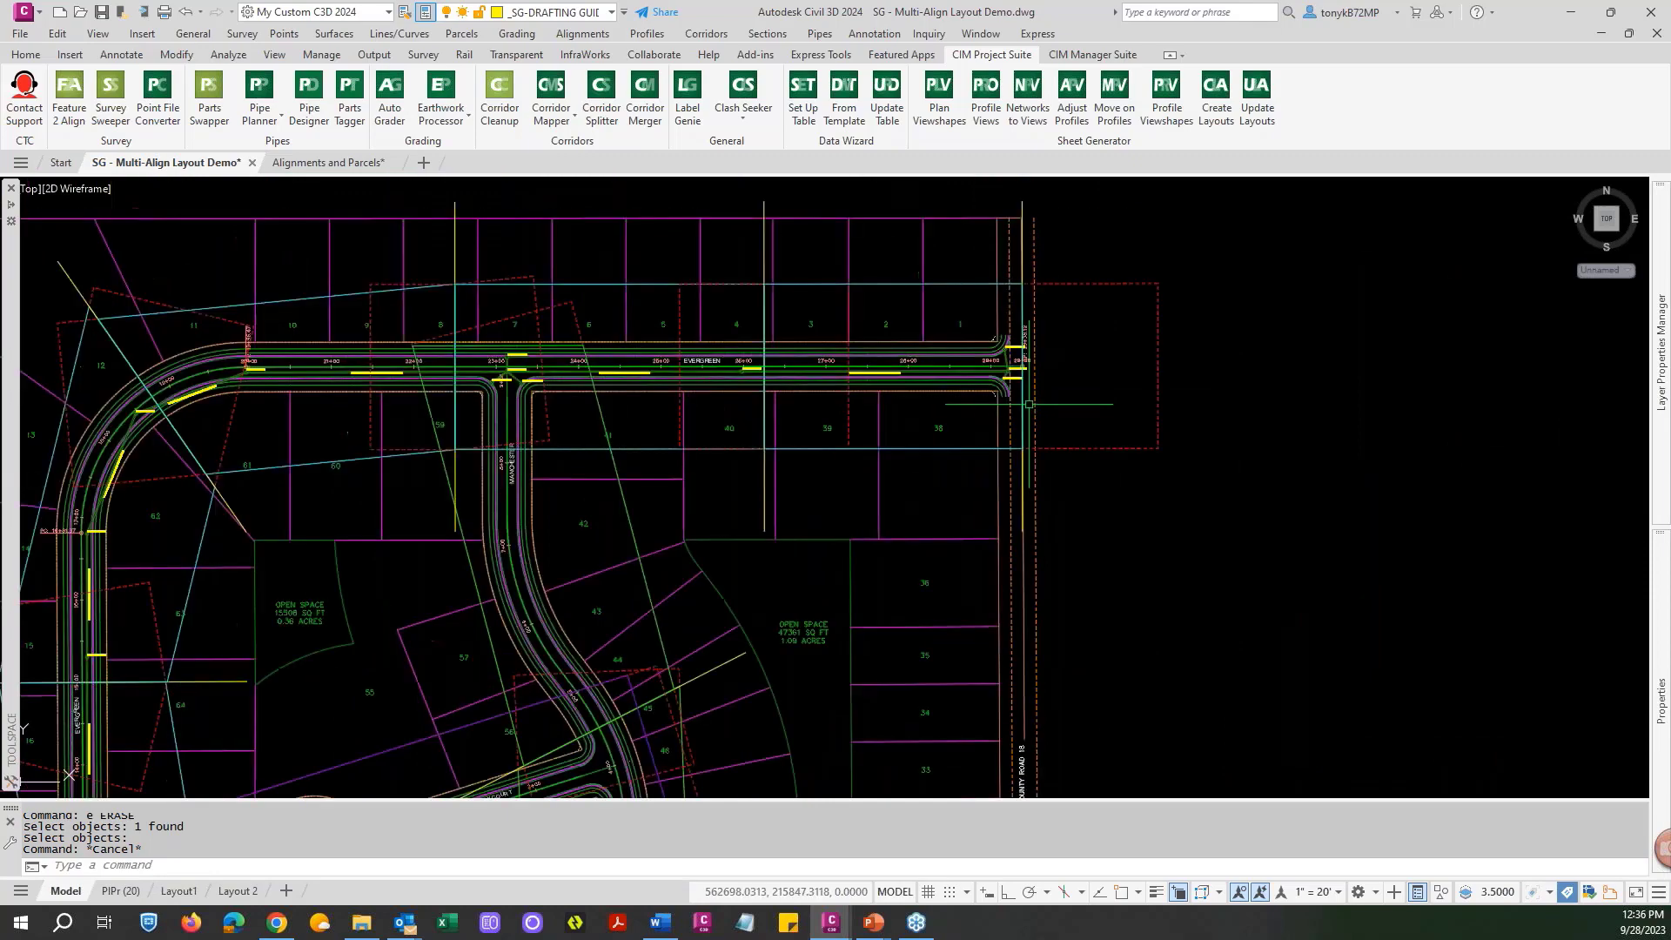
scroll(671, 393, "up", 5)
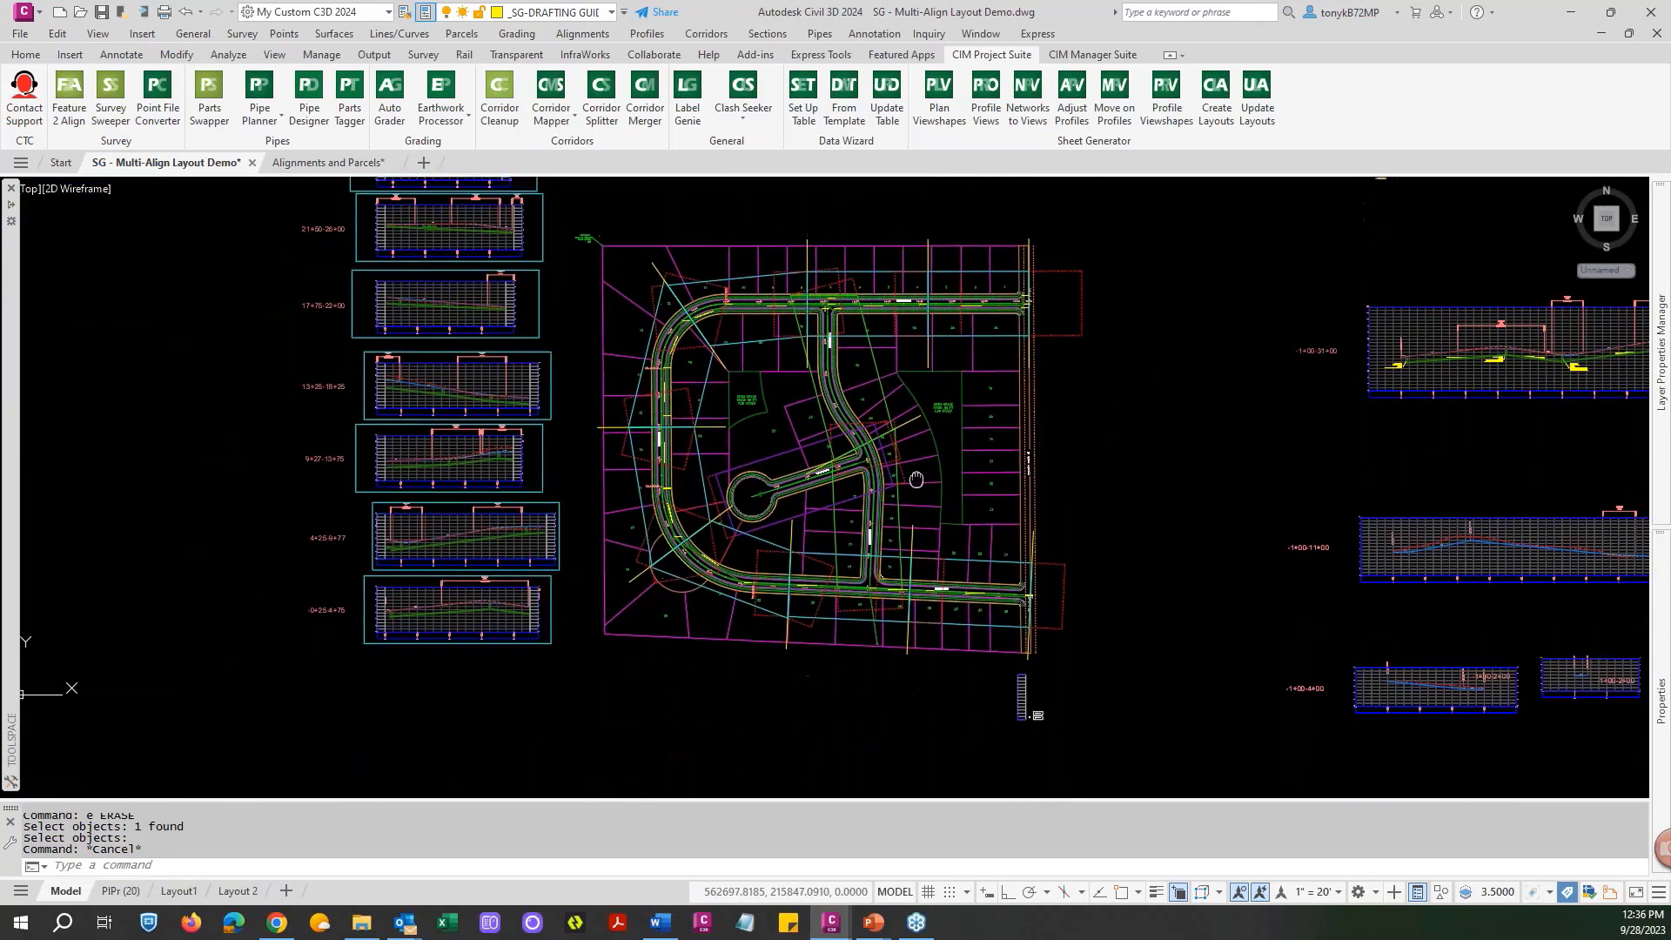
scroll(671, 393, "down", 5)
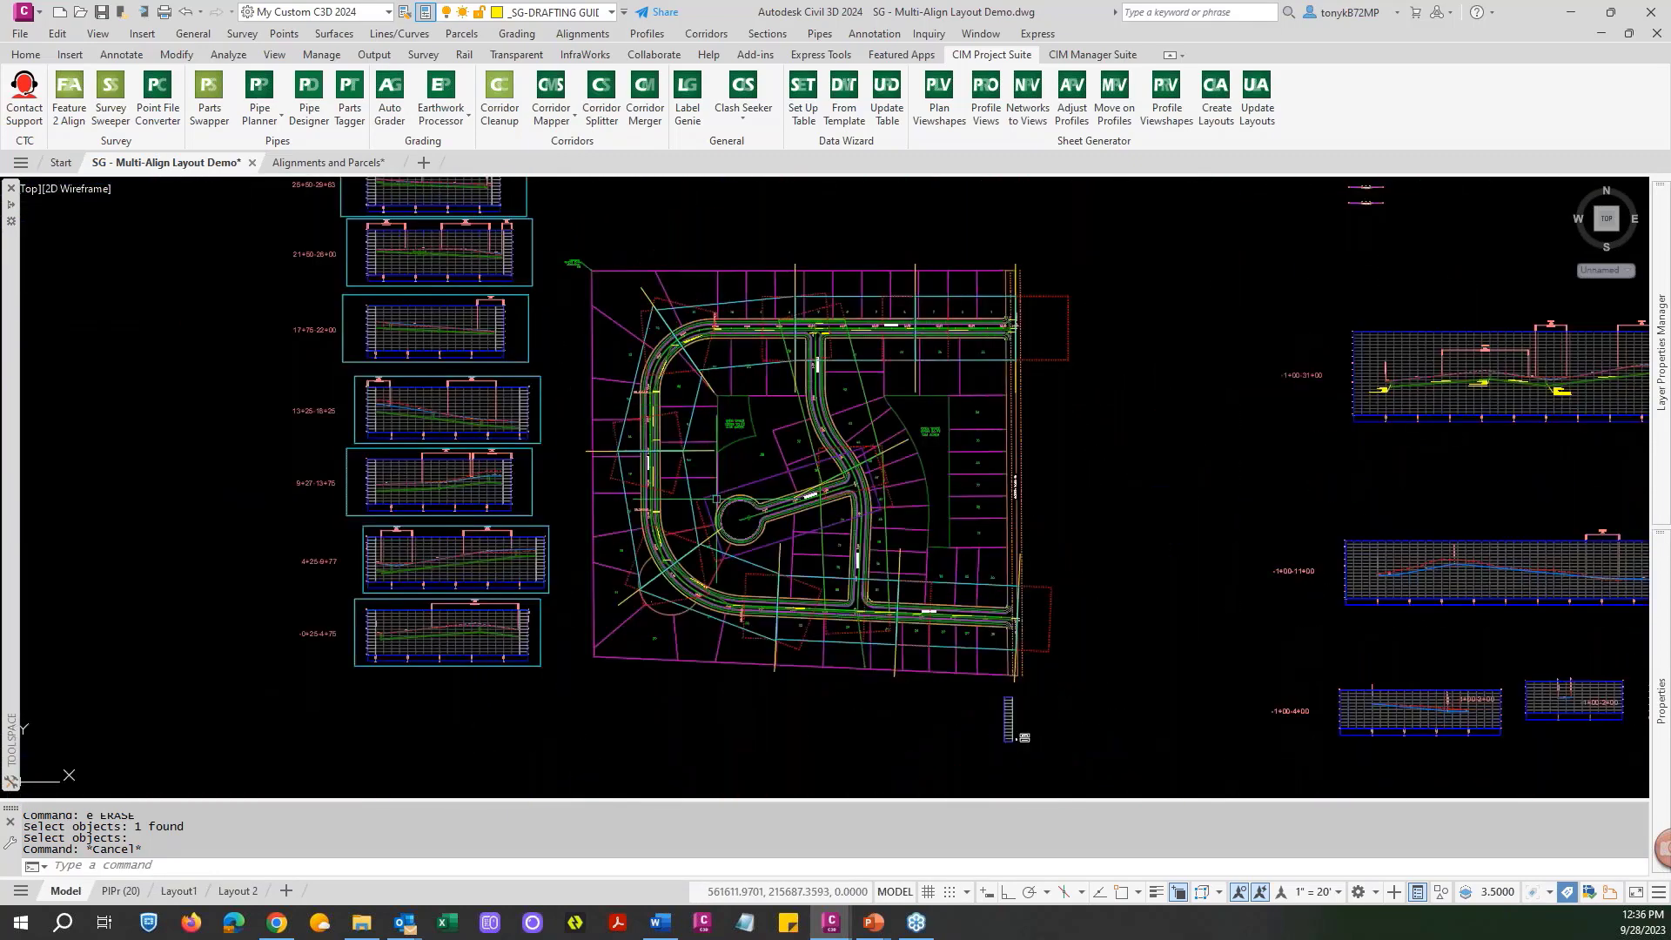
scroll(650, 513, "up", 5)
scroll(650, 512, "down", 6)
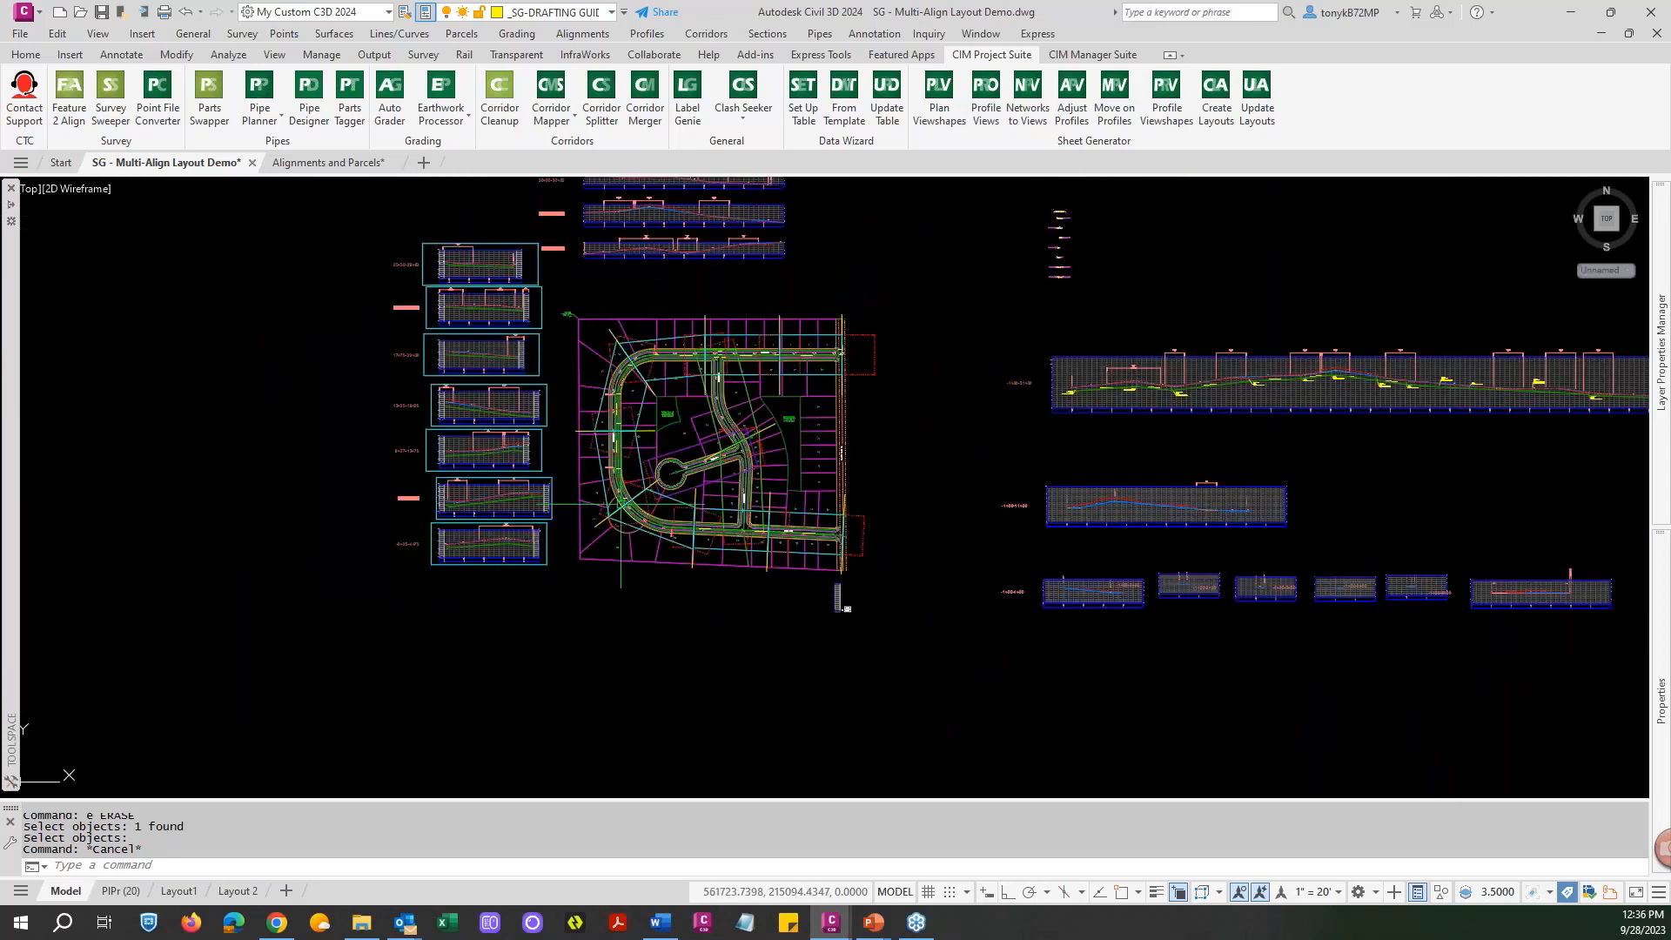
middle_click_drag(575, 496, 599, 528)
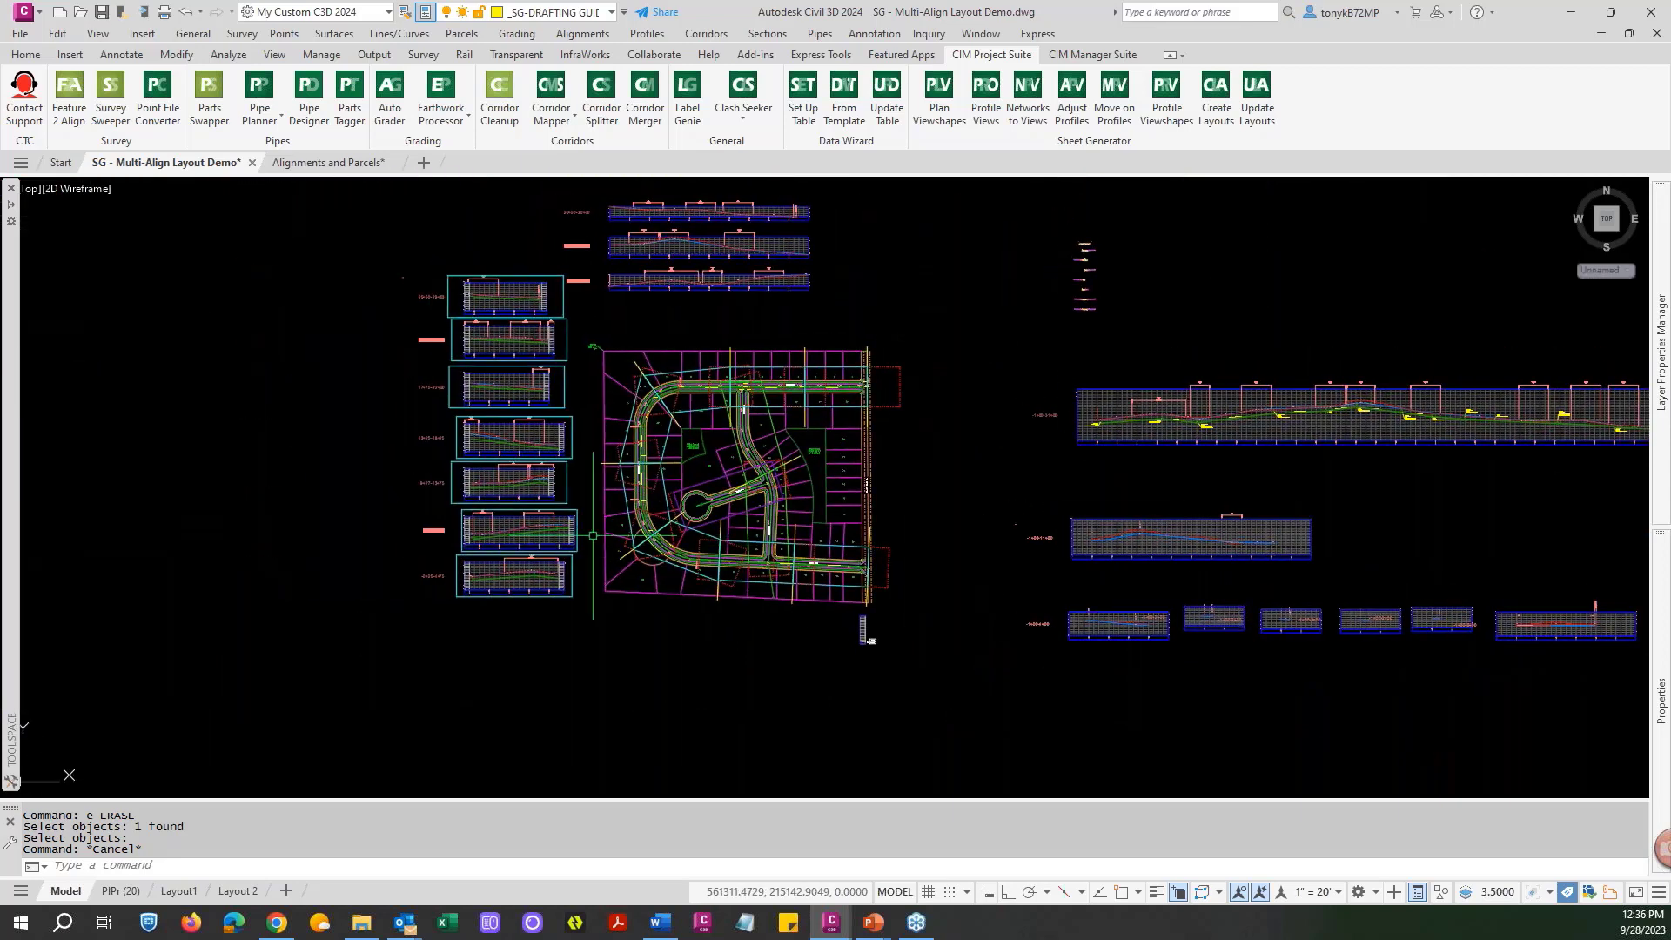
Erase the seven stacked Evergreen profile views west of the plan and regenerate the drawing.
key("Escape")
type("e")
key("Return")
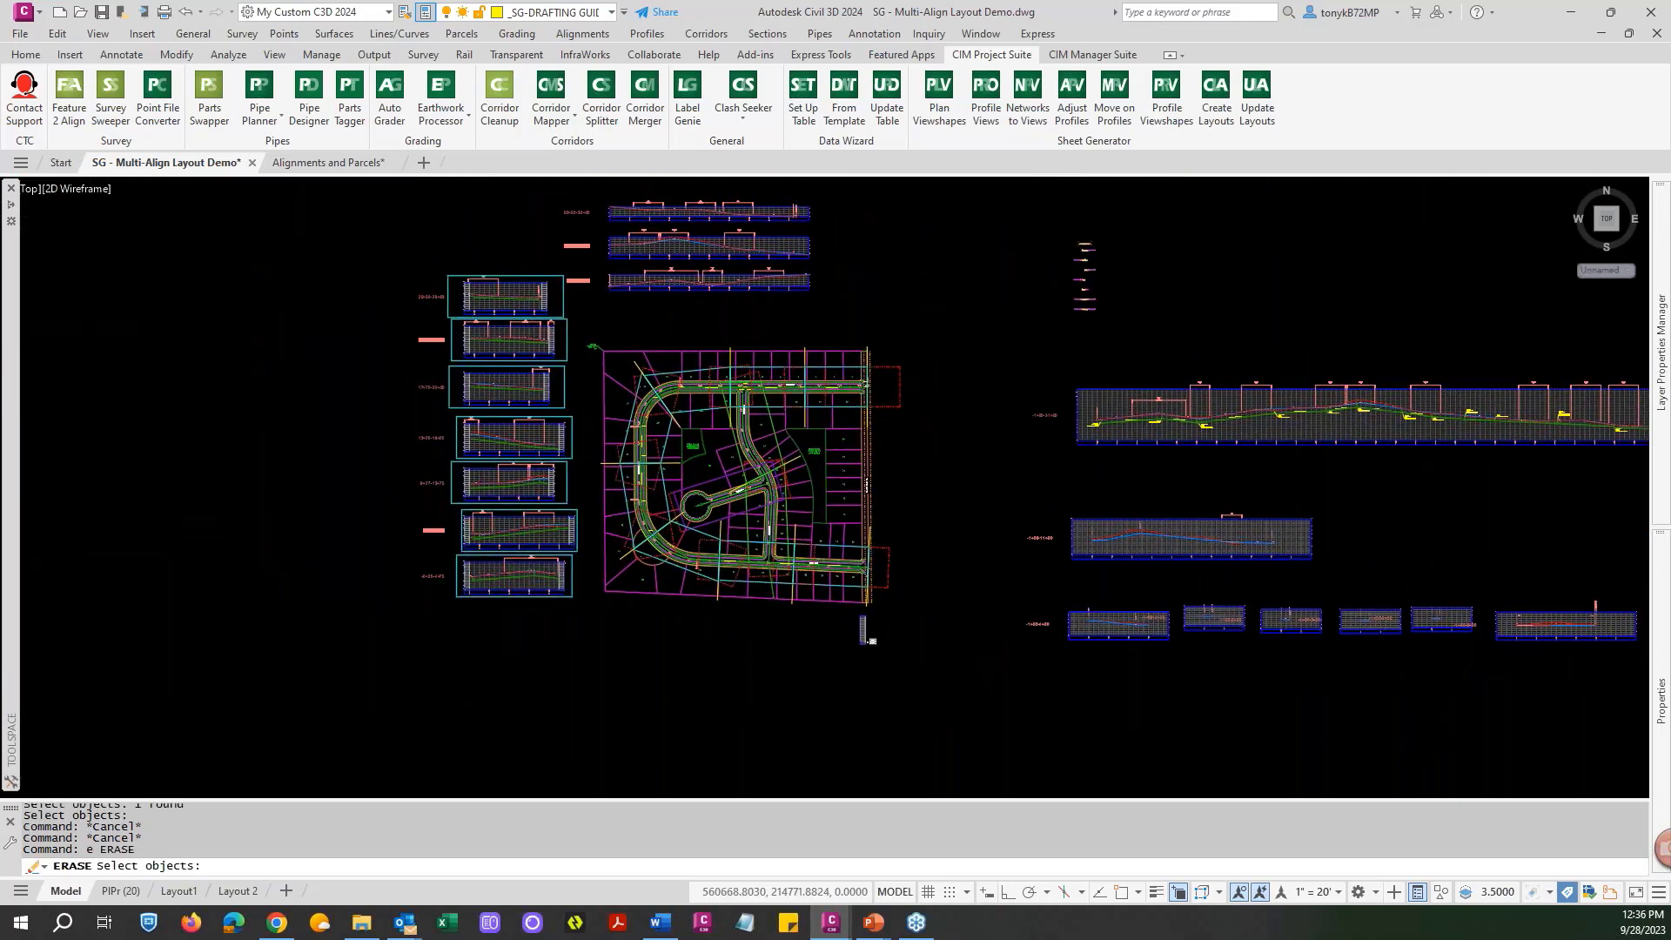
scroll(476, 604, "up", 2)
left_click(527, 537)
left_click(533, 479)
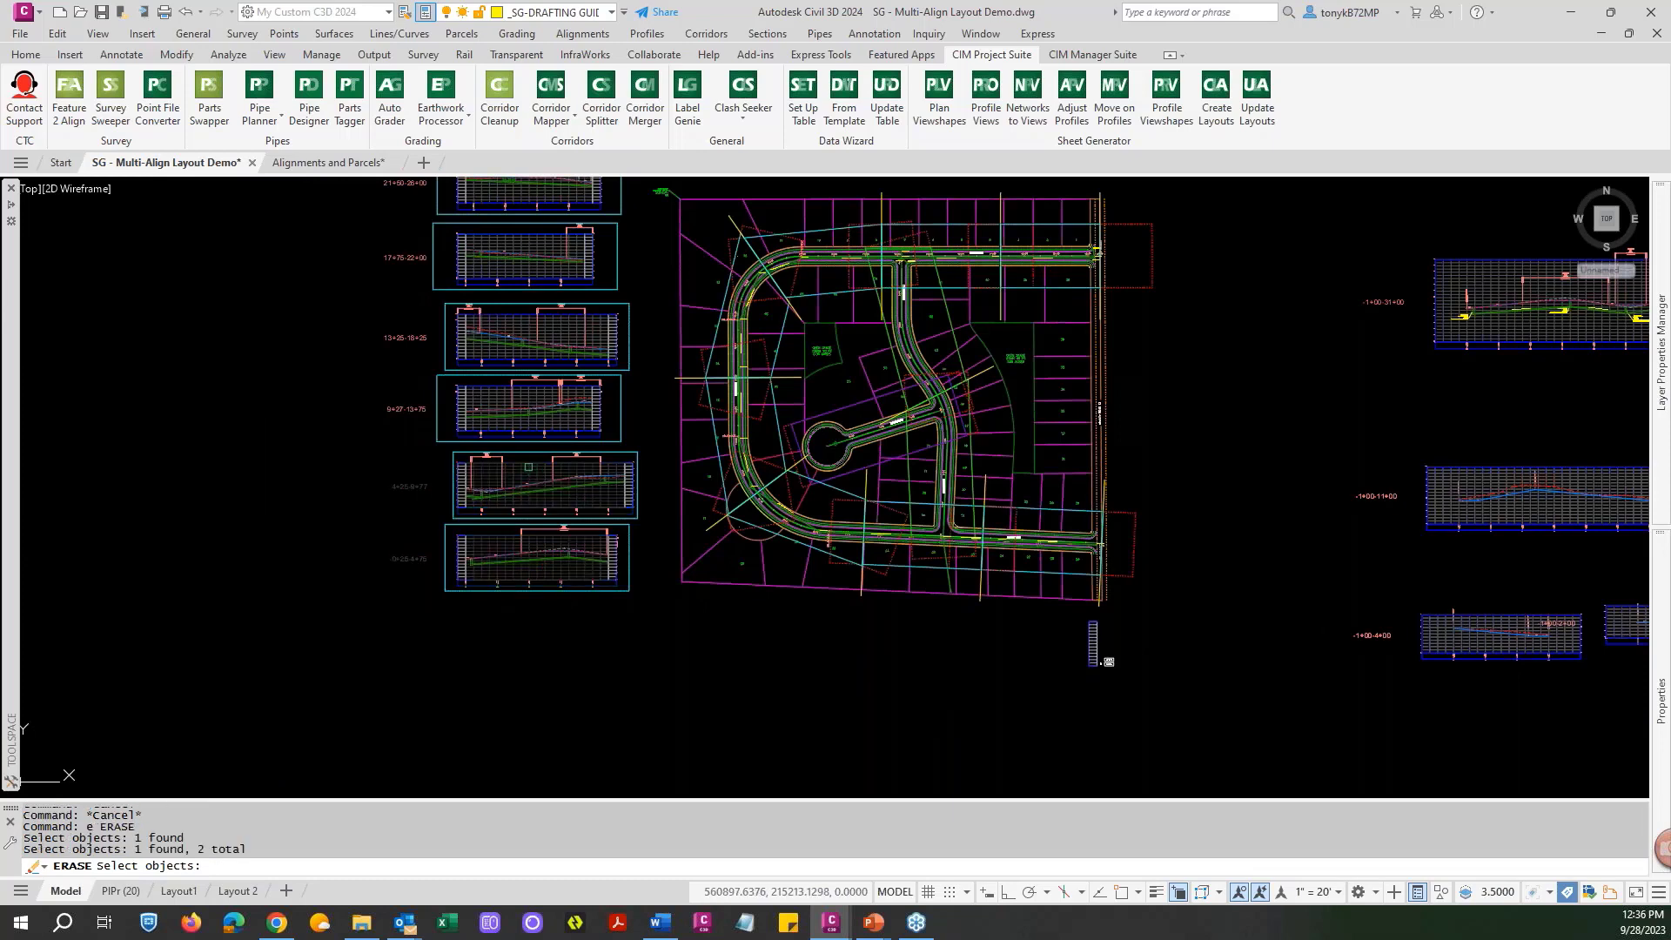
left_click(527, 406)
left_click(517, 323)
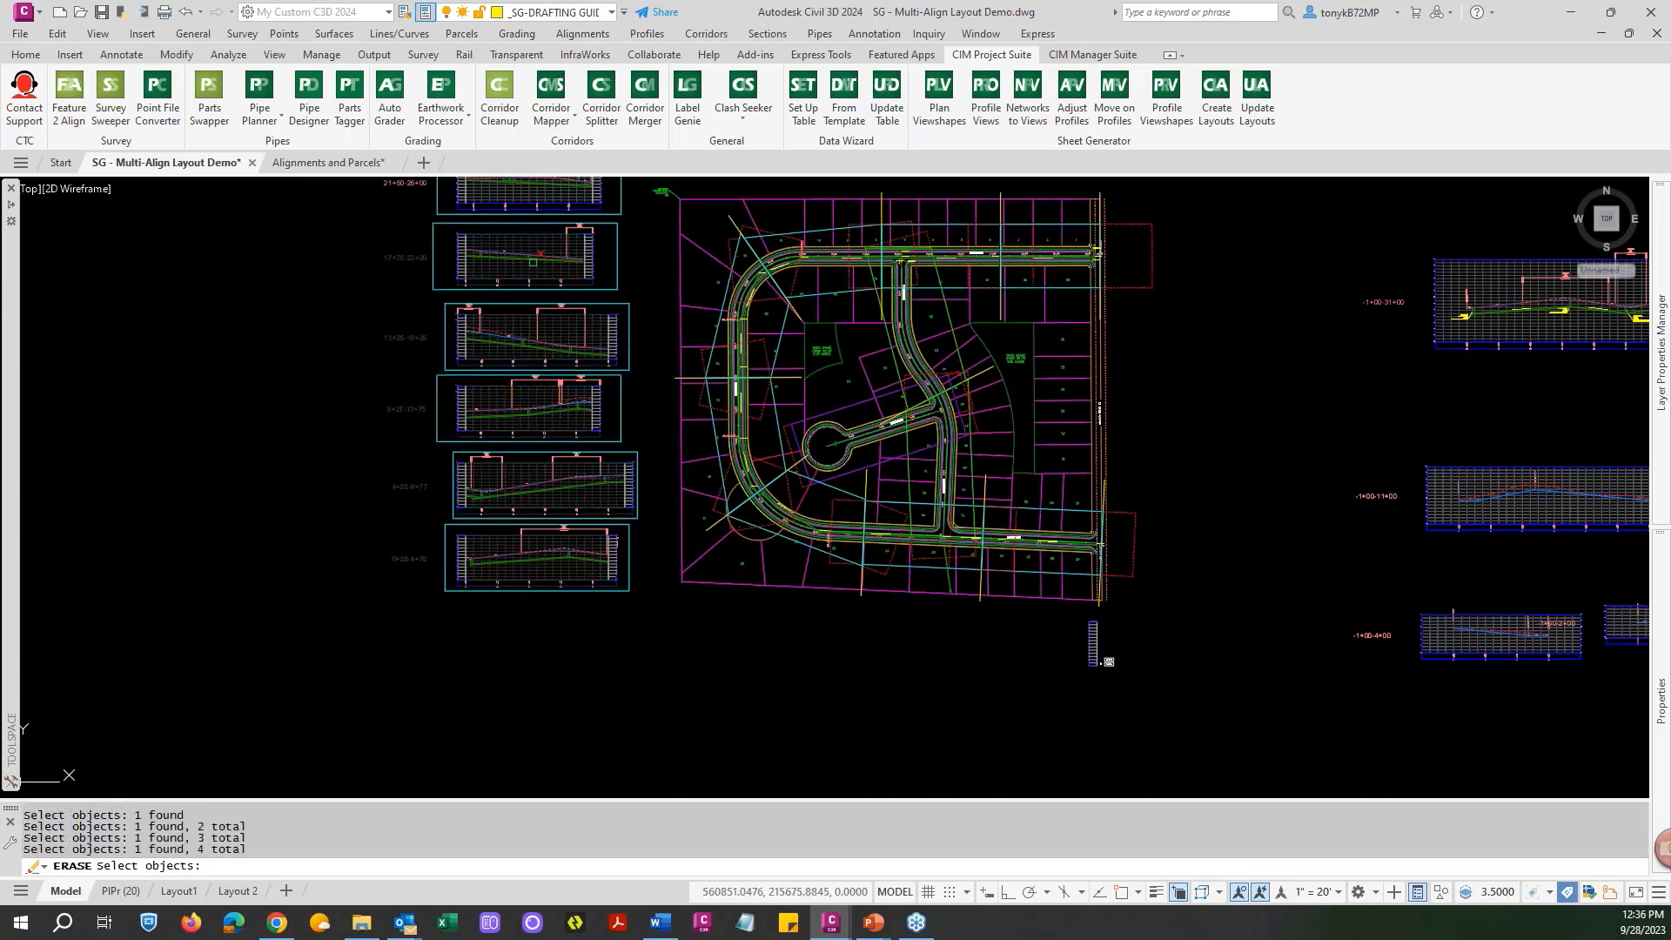
left_click(541, 252)
middle_click_drag(549, 277, 505, 463)
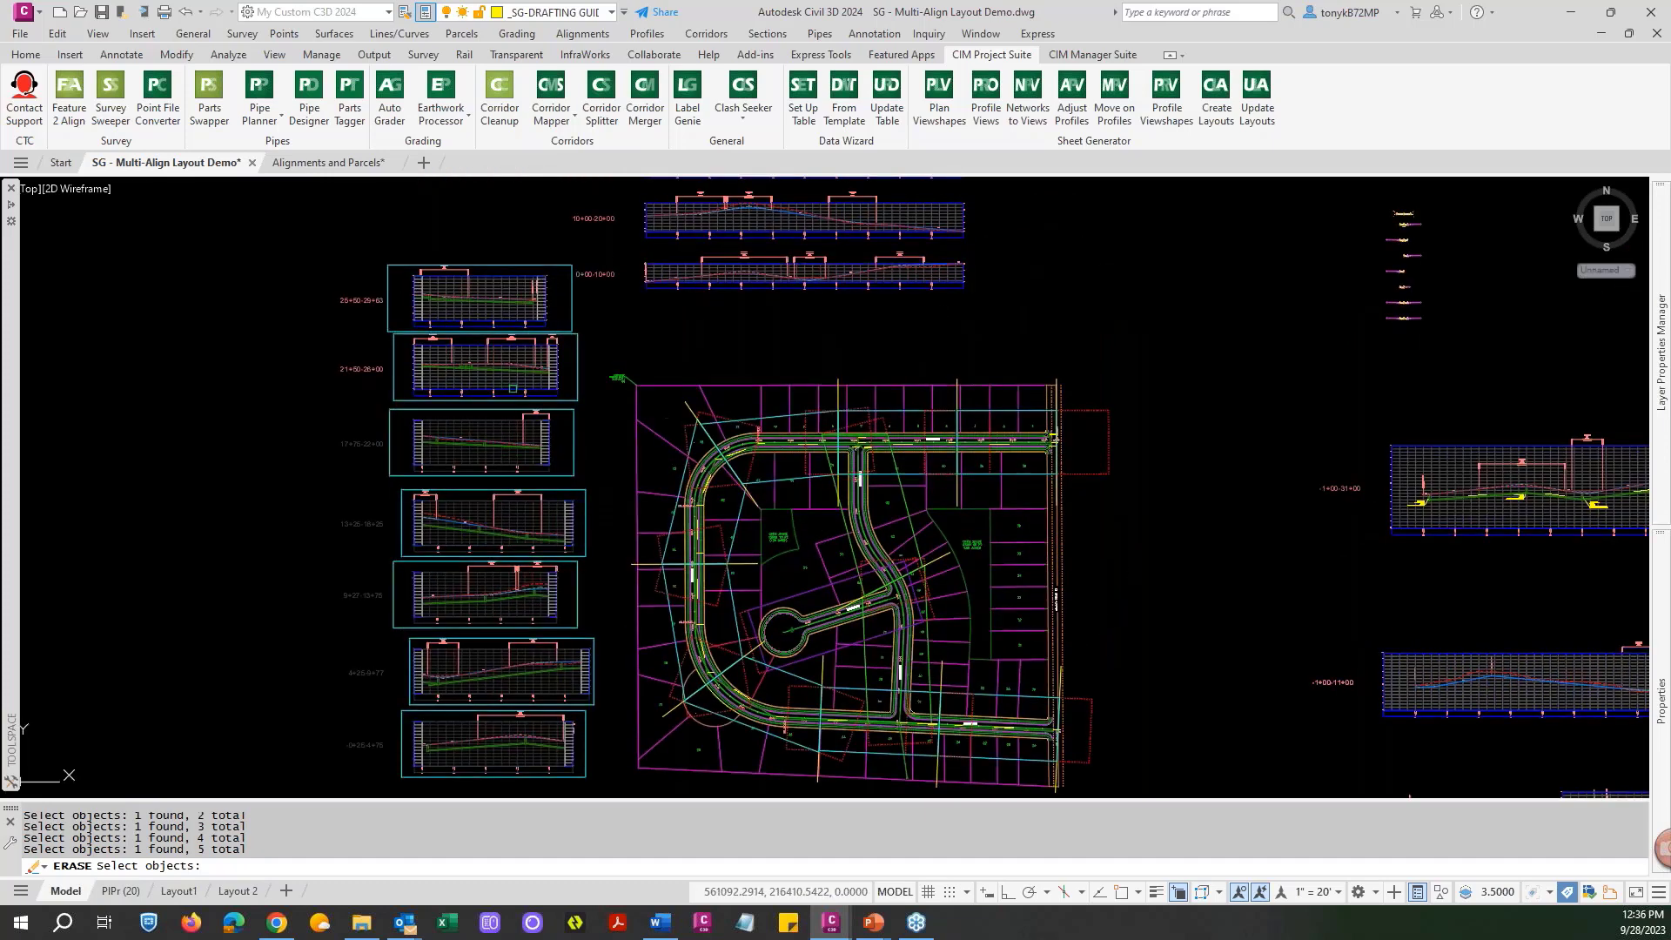
left_click(496, 382)
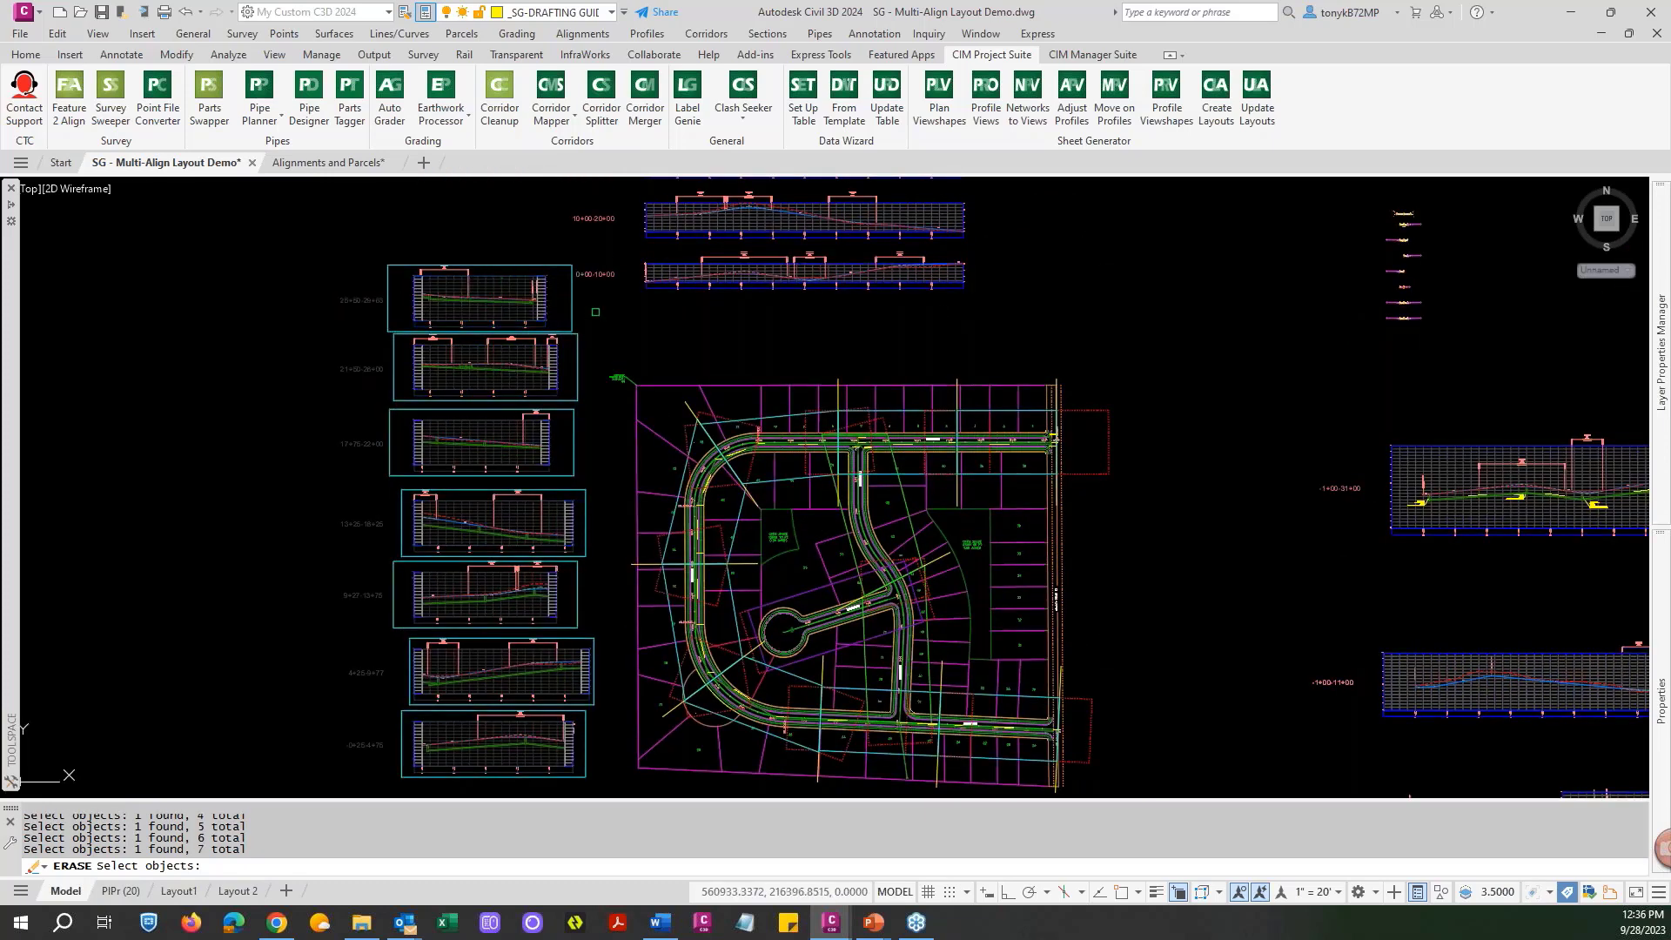
key("Return")
type("re")
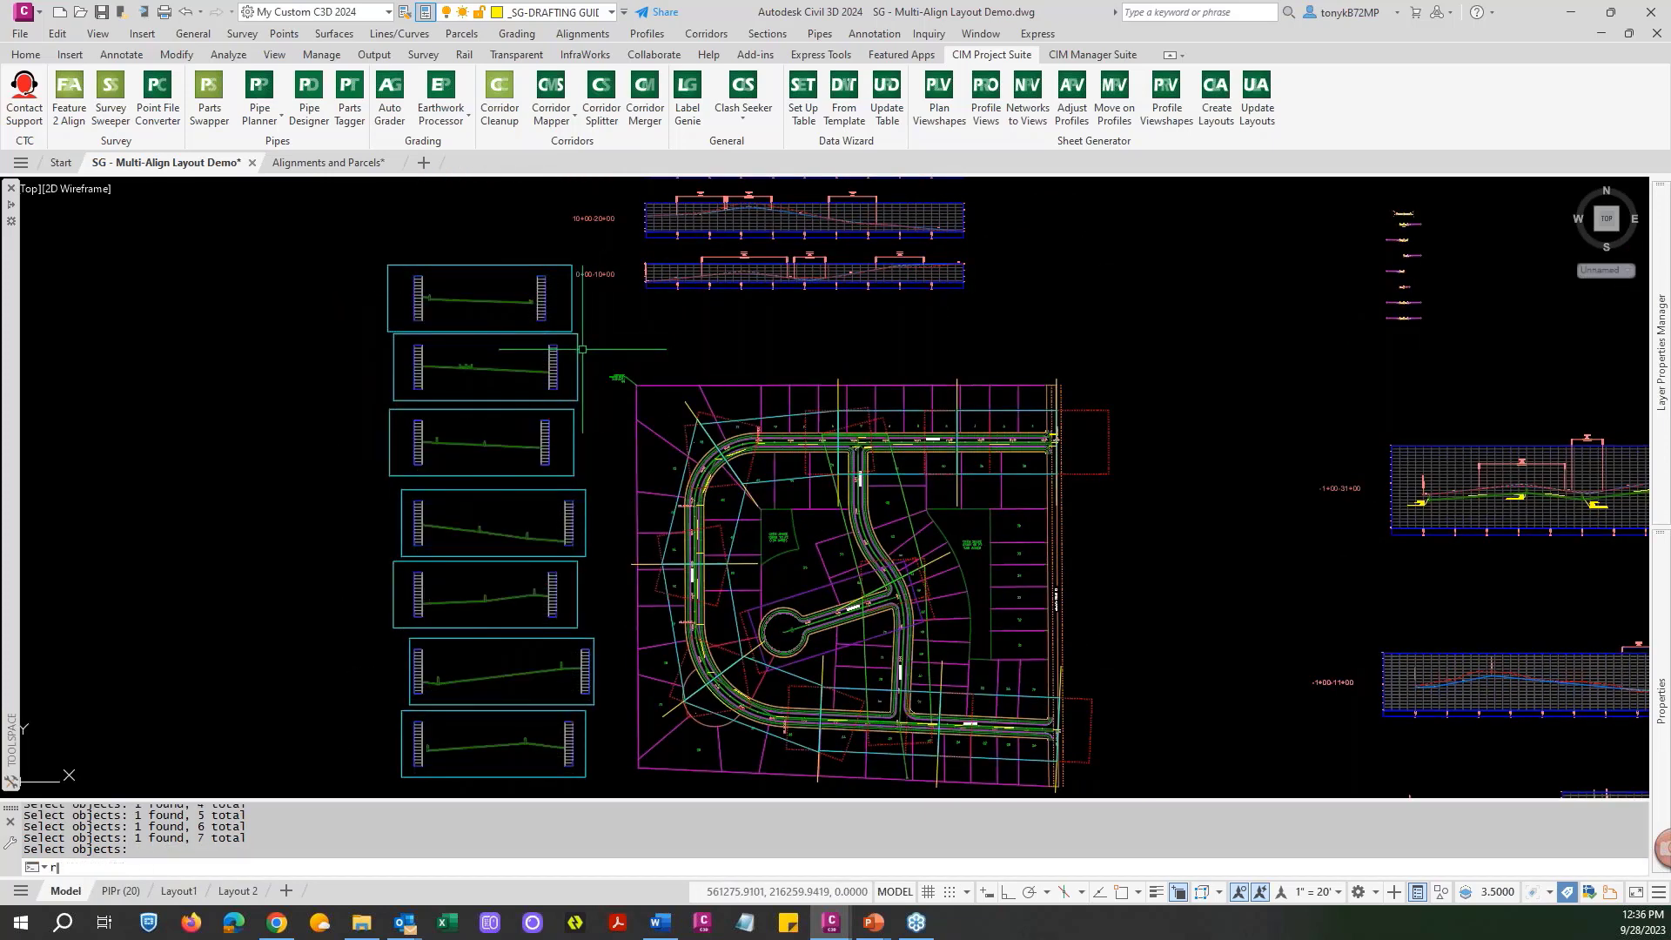
key("Return")
Erase the seven remaining profile viewshape frames west of the plan together with everything left inside them.
scroll(555, 424, "down", 3)
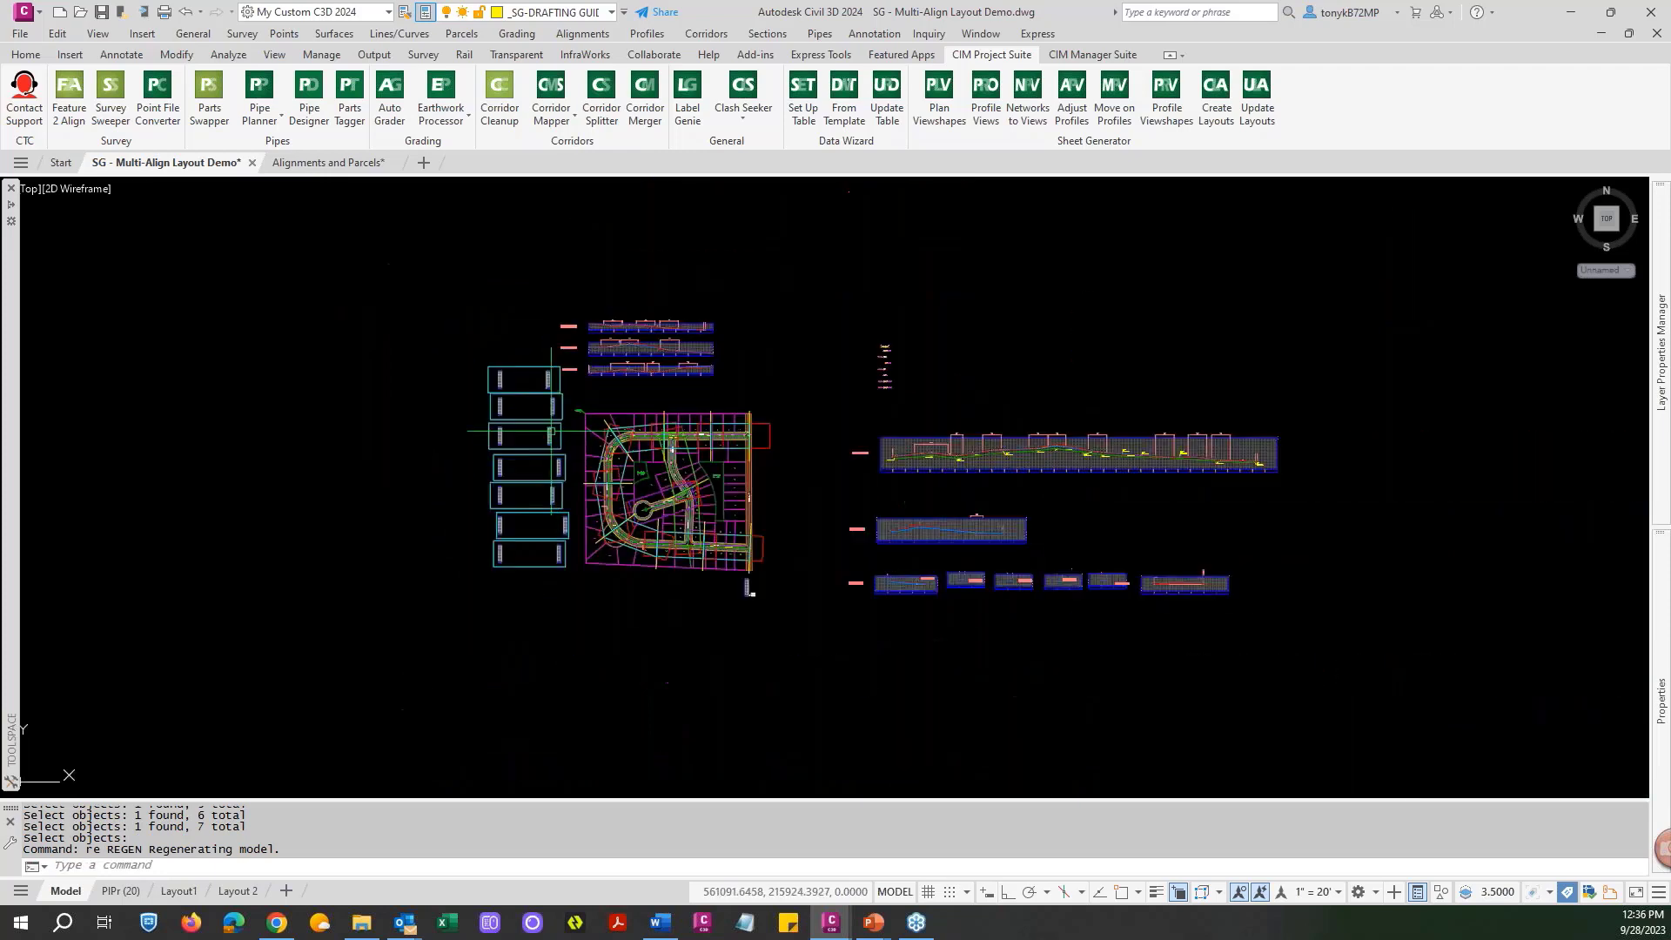
key("Escape")
type("e")
key("Return")
type("c")
key("Return")
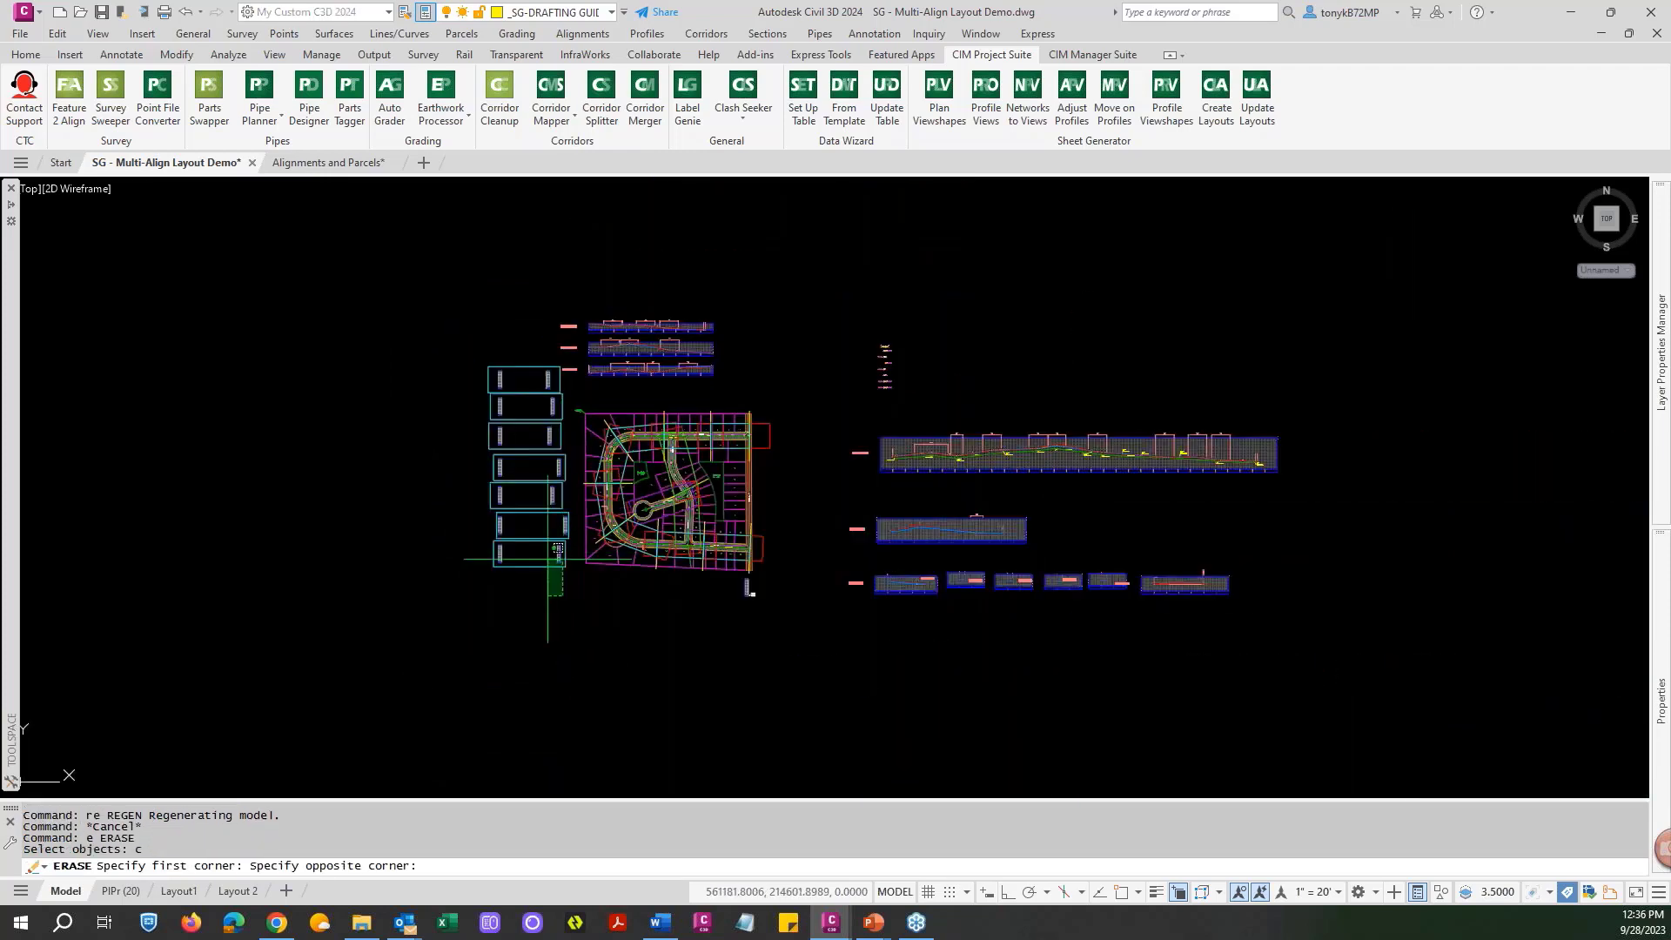
left_click(563, 595)
left_click(458, 378)
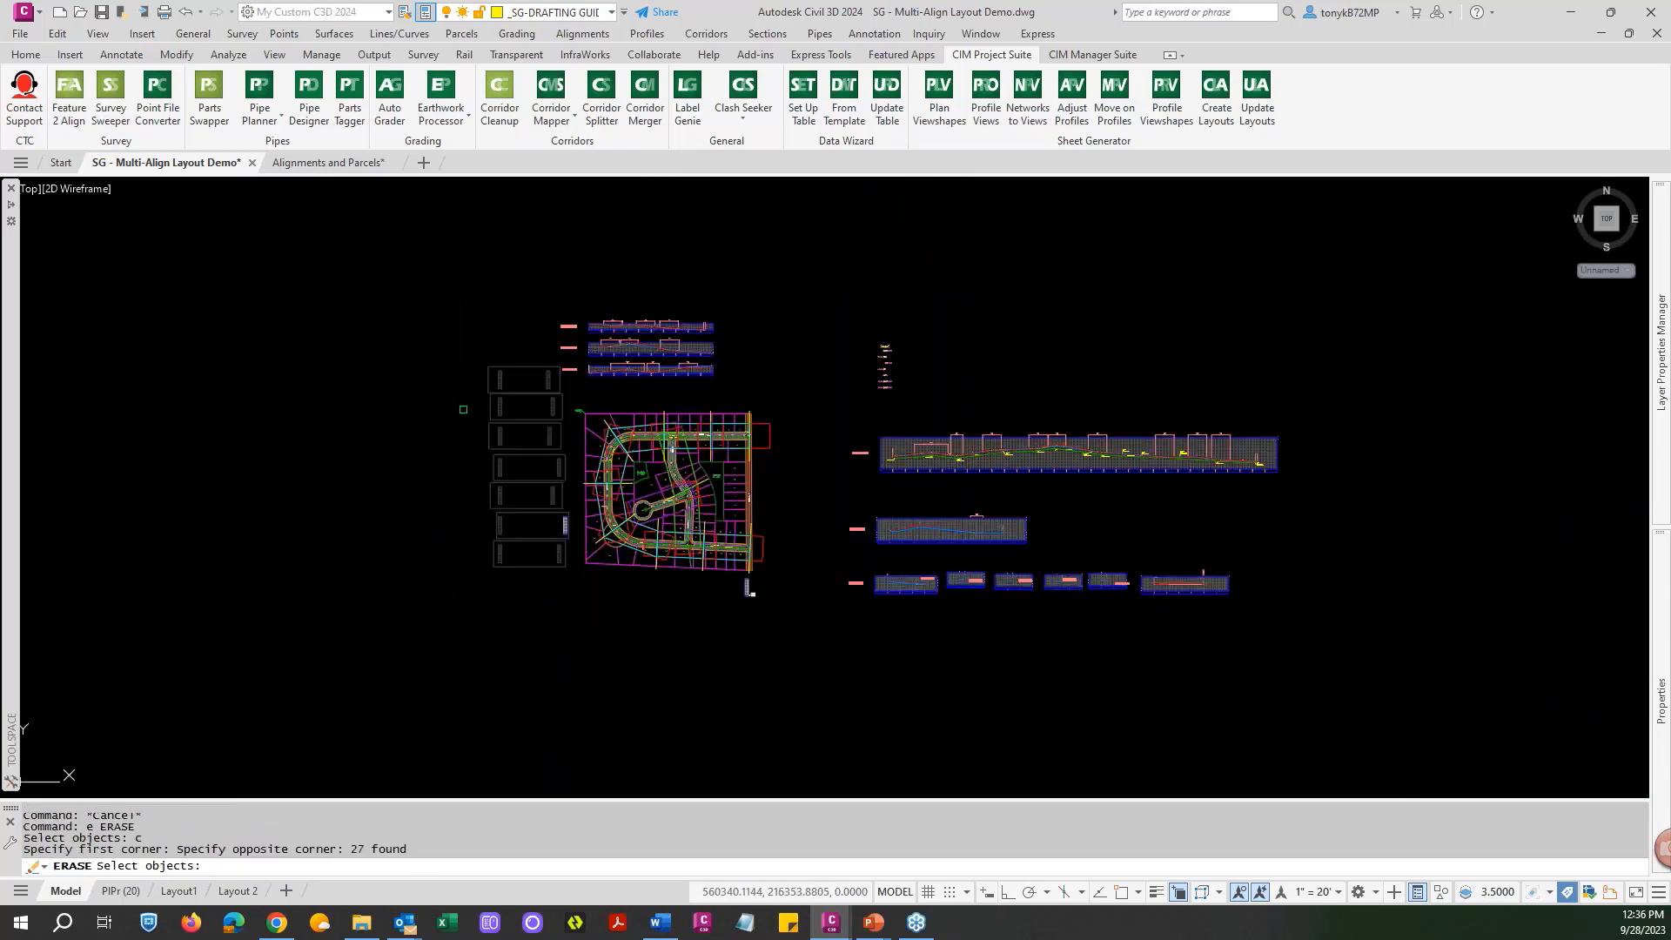
left_click(577, 525)
left_click(504, 541)
key("Return")
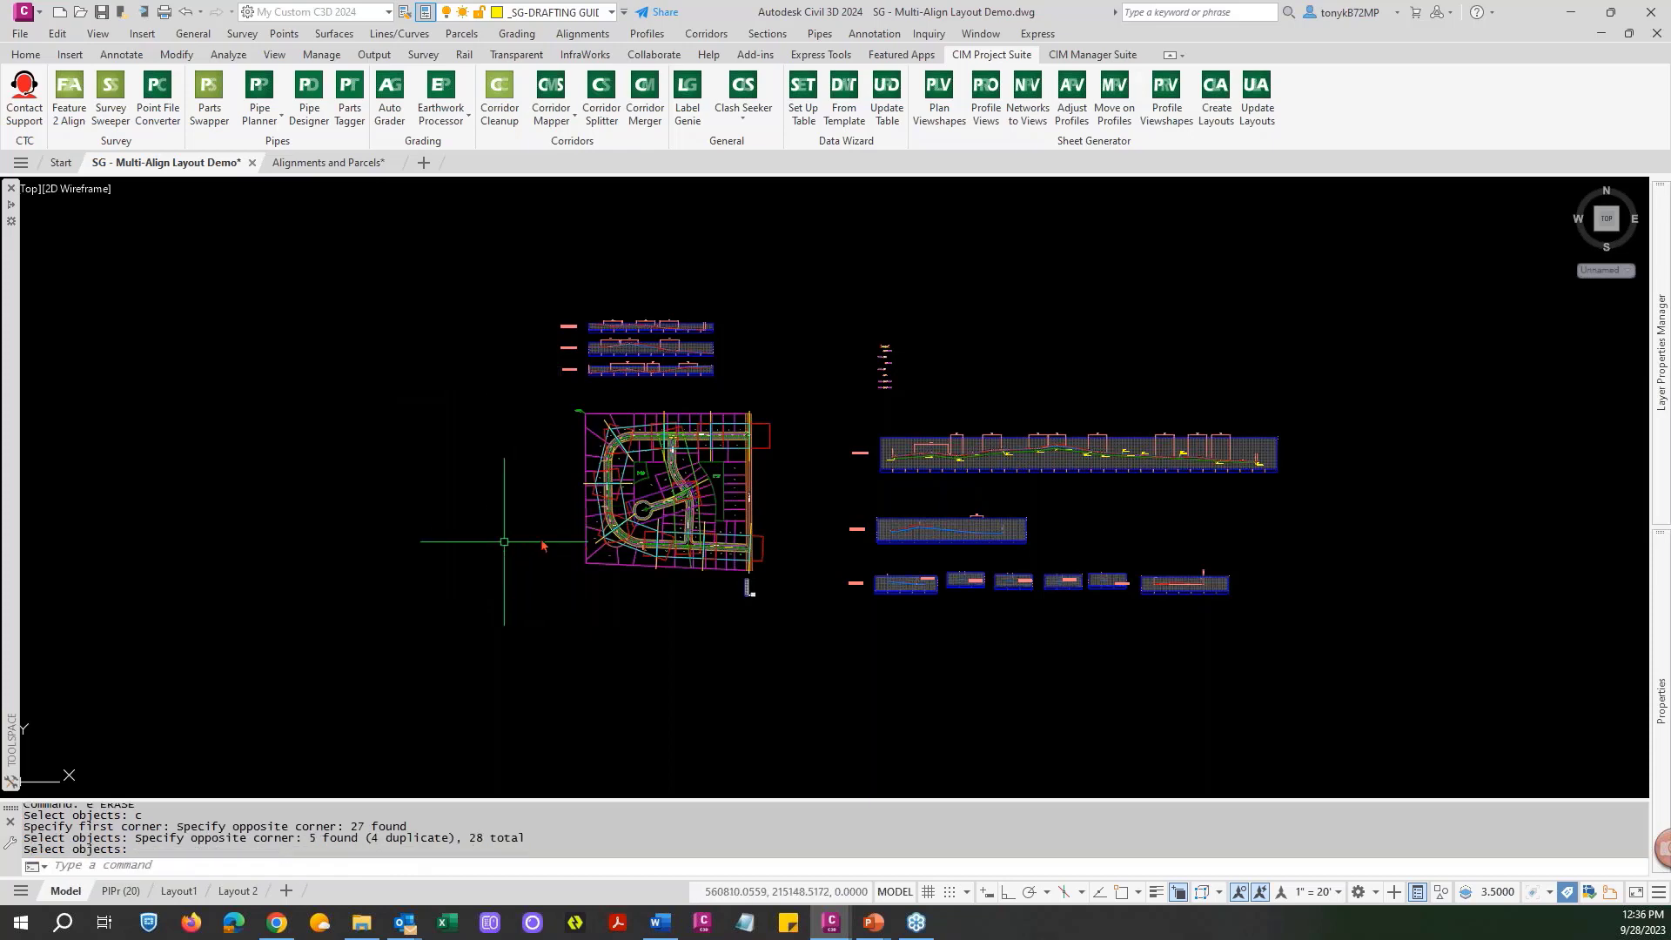
Start creating multiple profile views for the Evergreen alignment with the automatic station range and a length of 375' for each view.
scroll(541, 546, "up", 4)
key("Escape")
key("Escape")
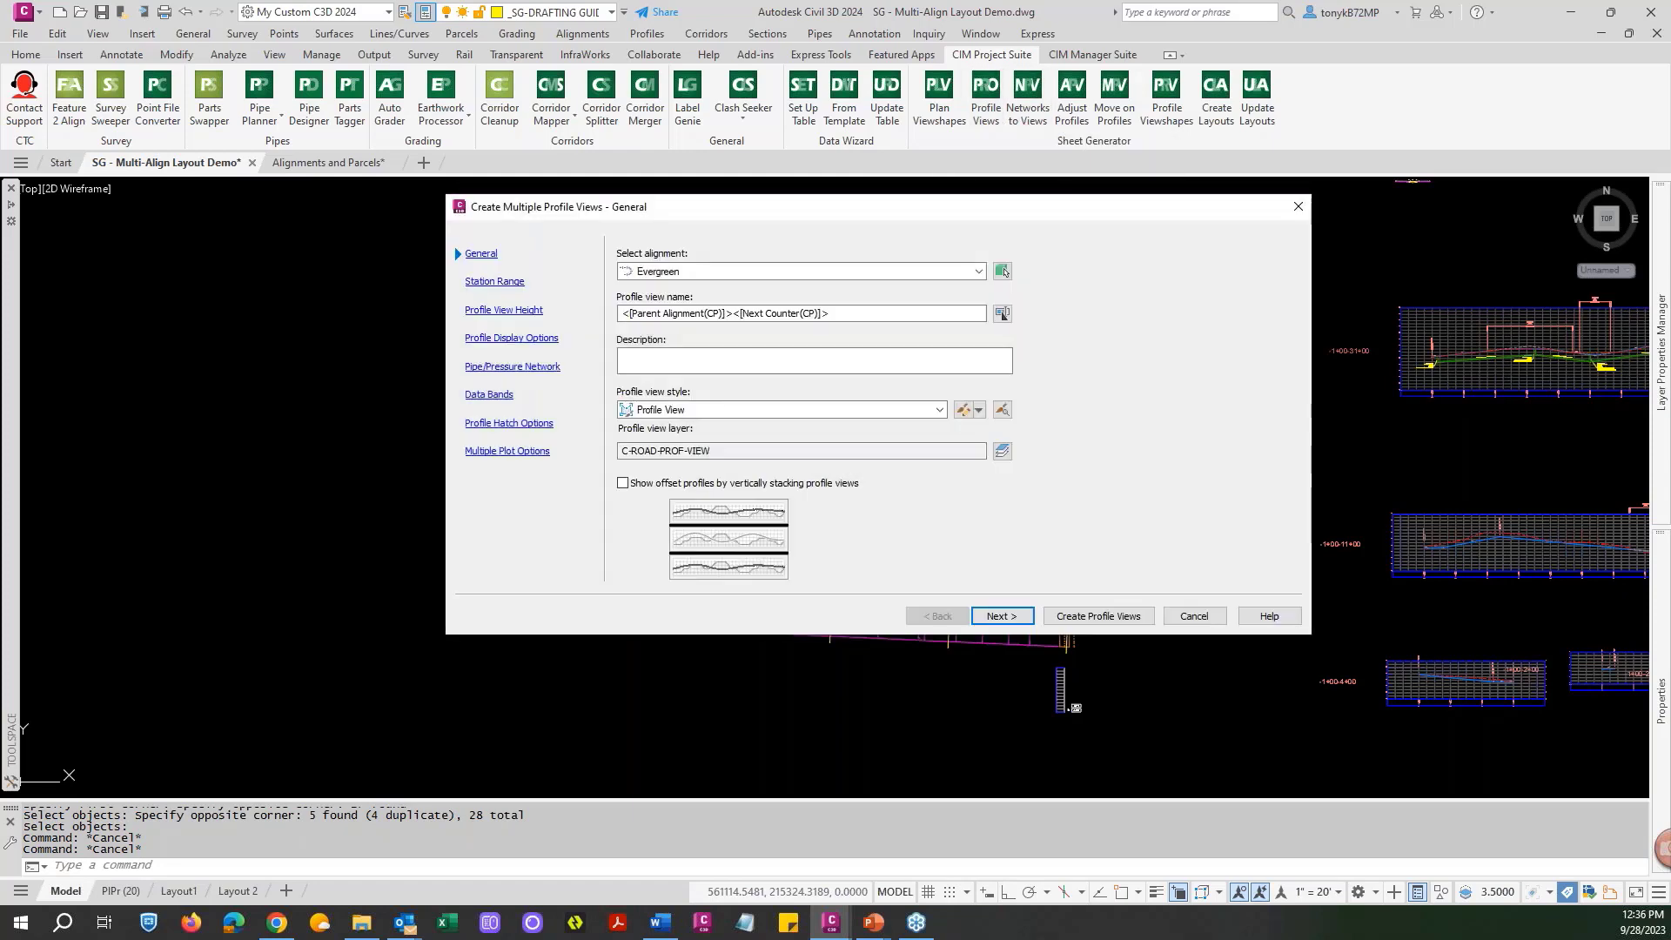
left_click(999, 617)
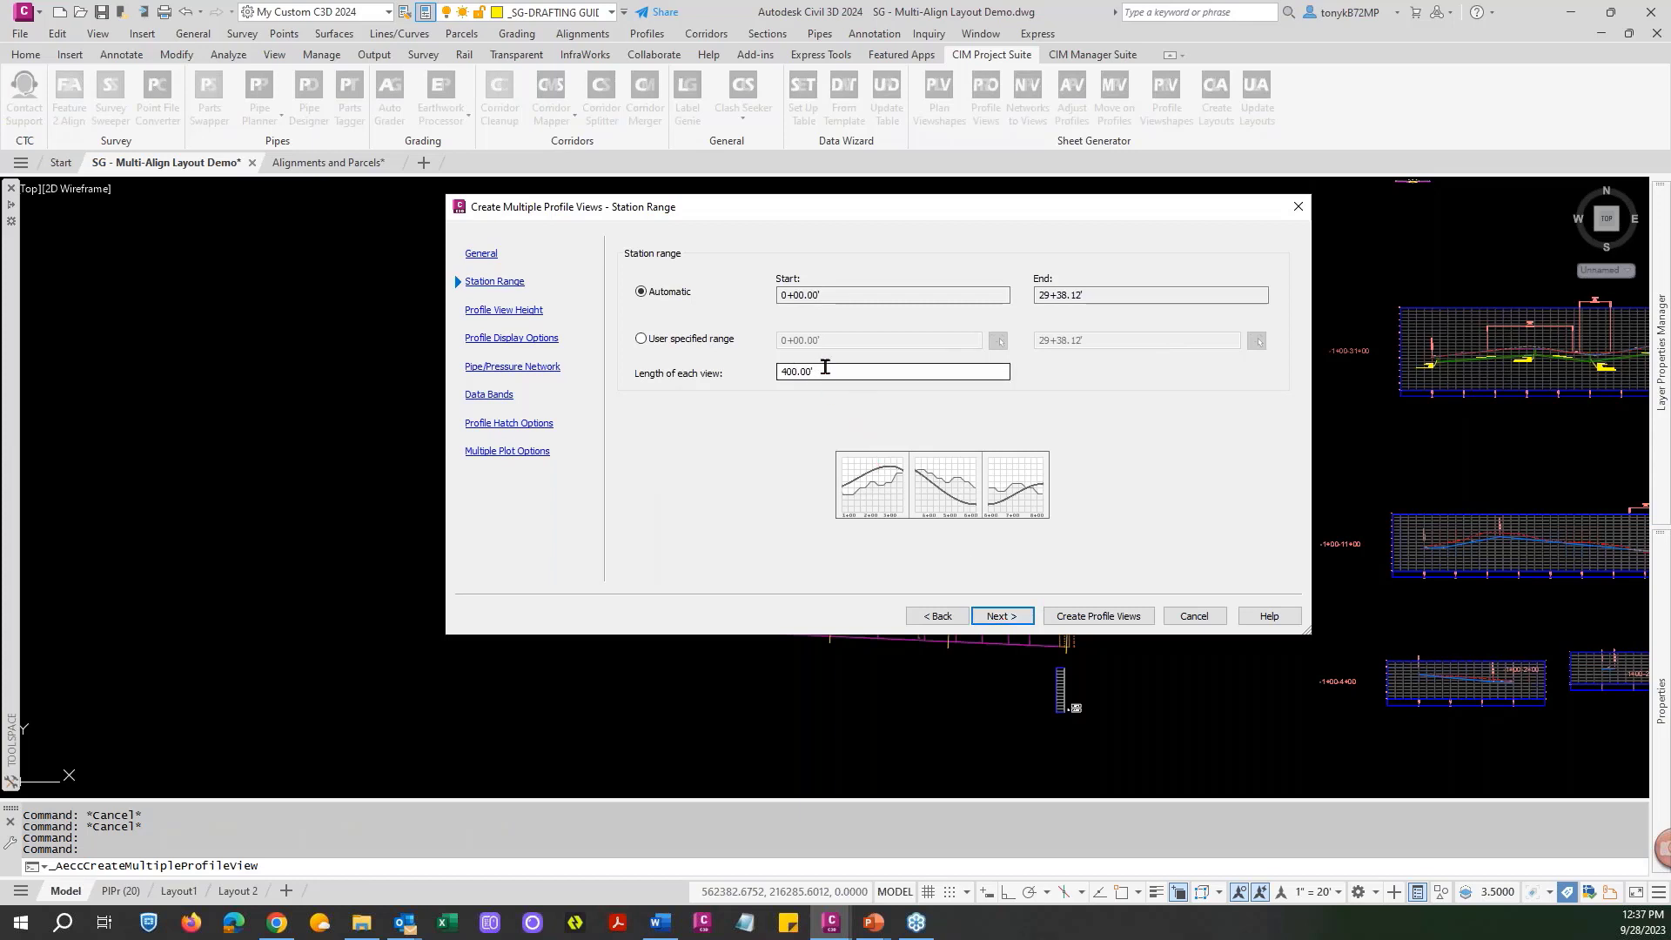
left_click_drag(823, 372, 738, 357)
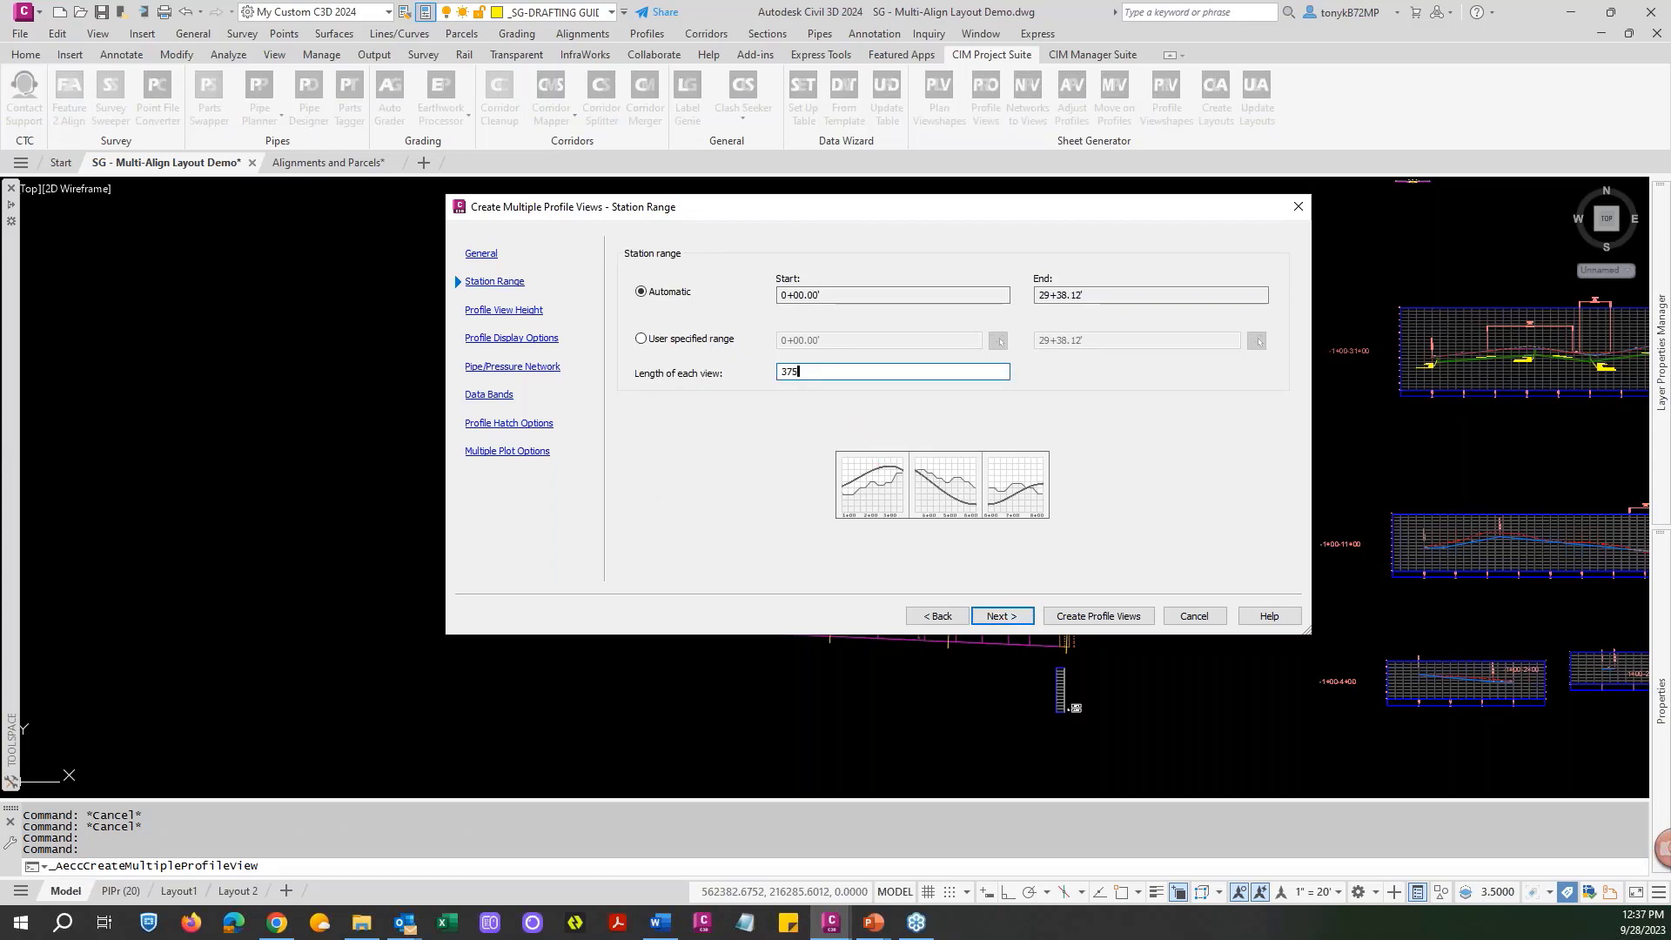
left_click(999, 620)
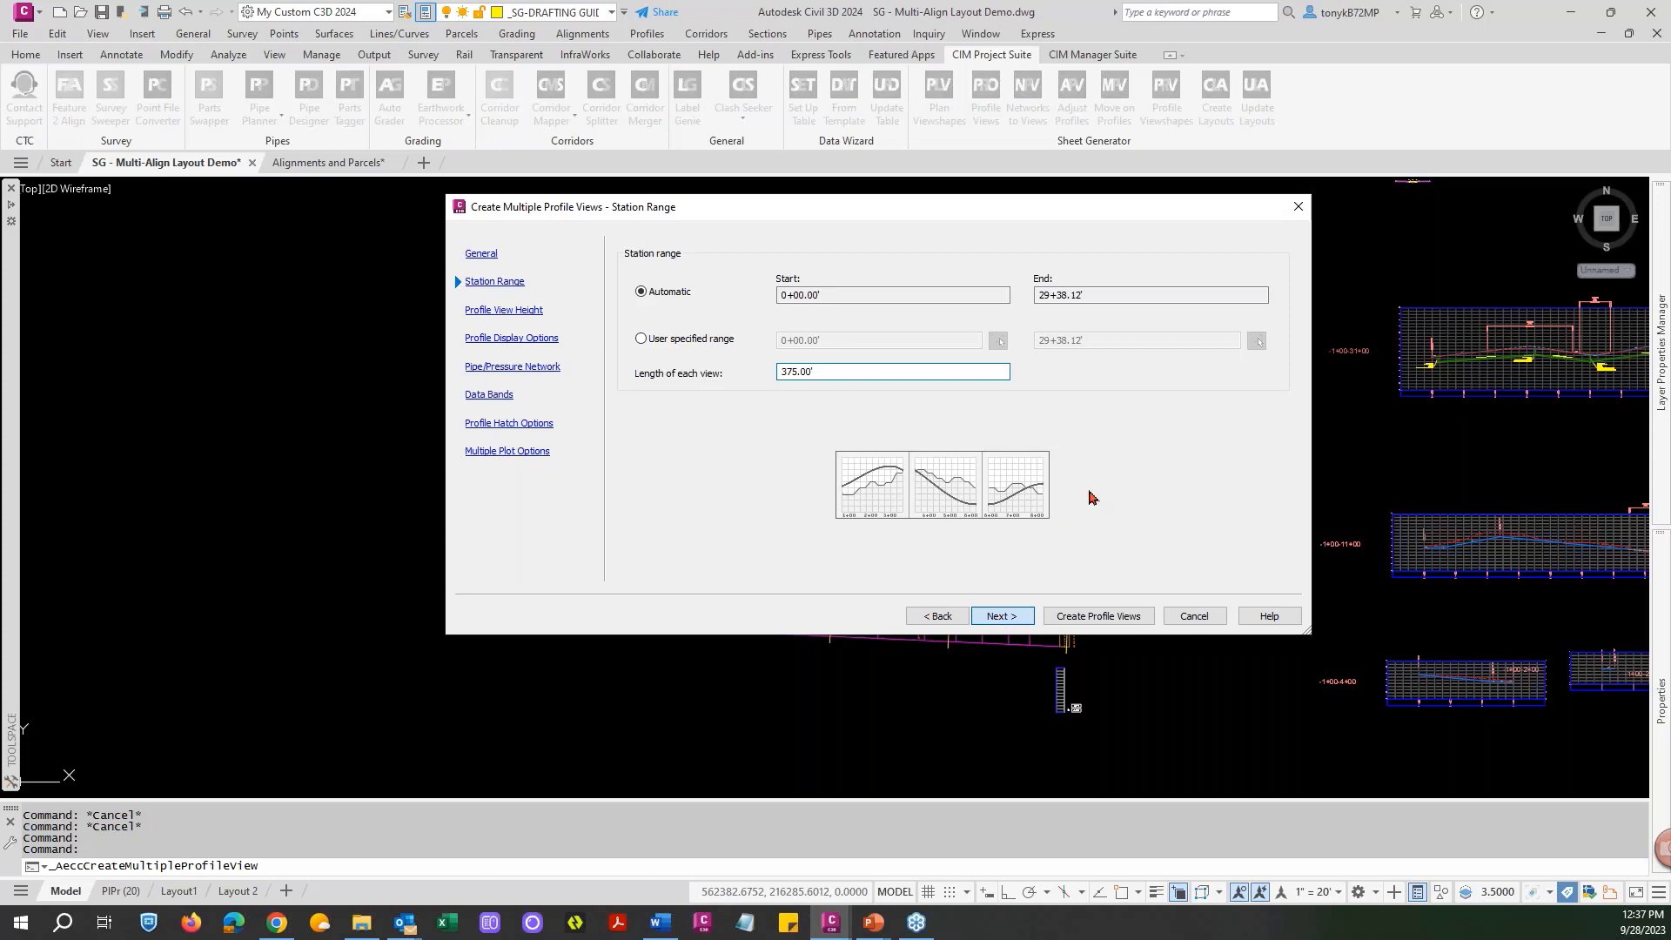
Keep the profile view height settings and assign the _No Labels label set to the existing ground profile.
left_click(1001, 617)
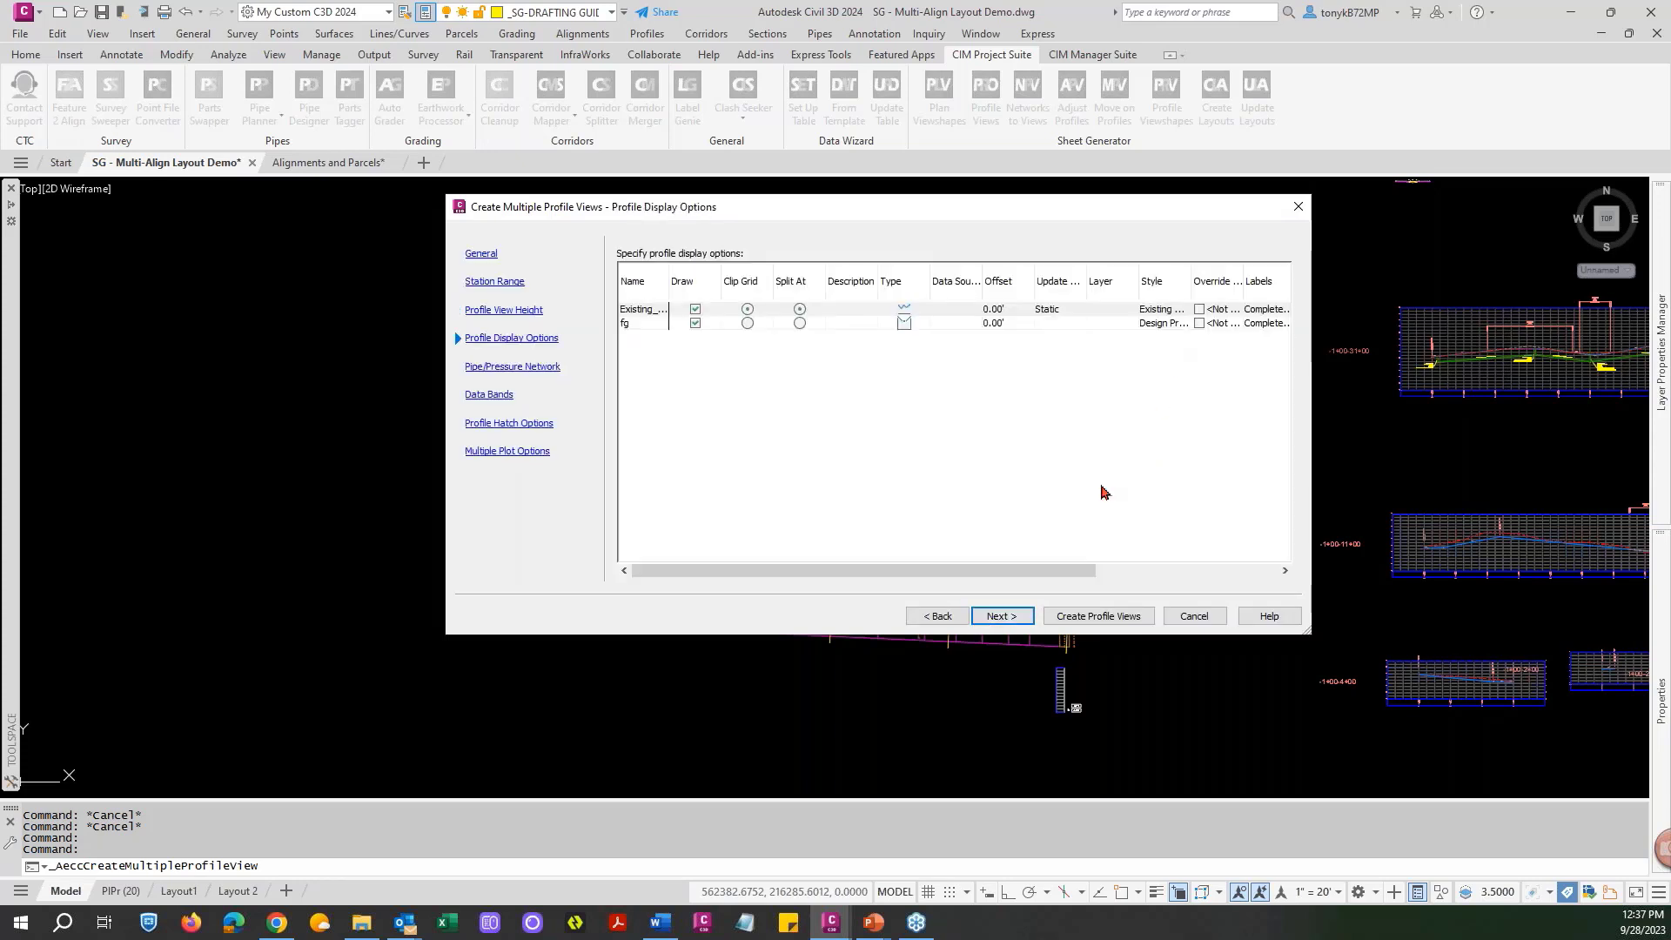
left_click_drag(1040, 571, 1222, 571)
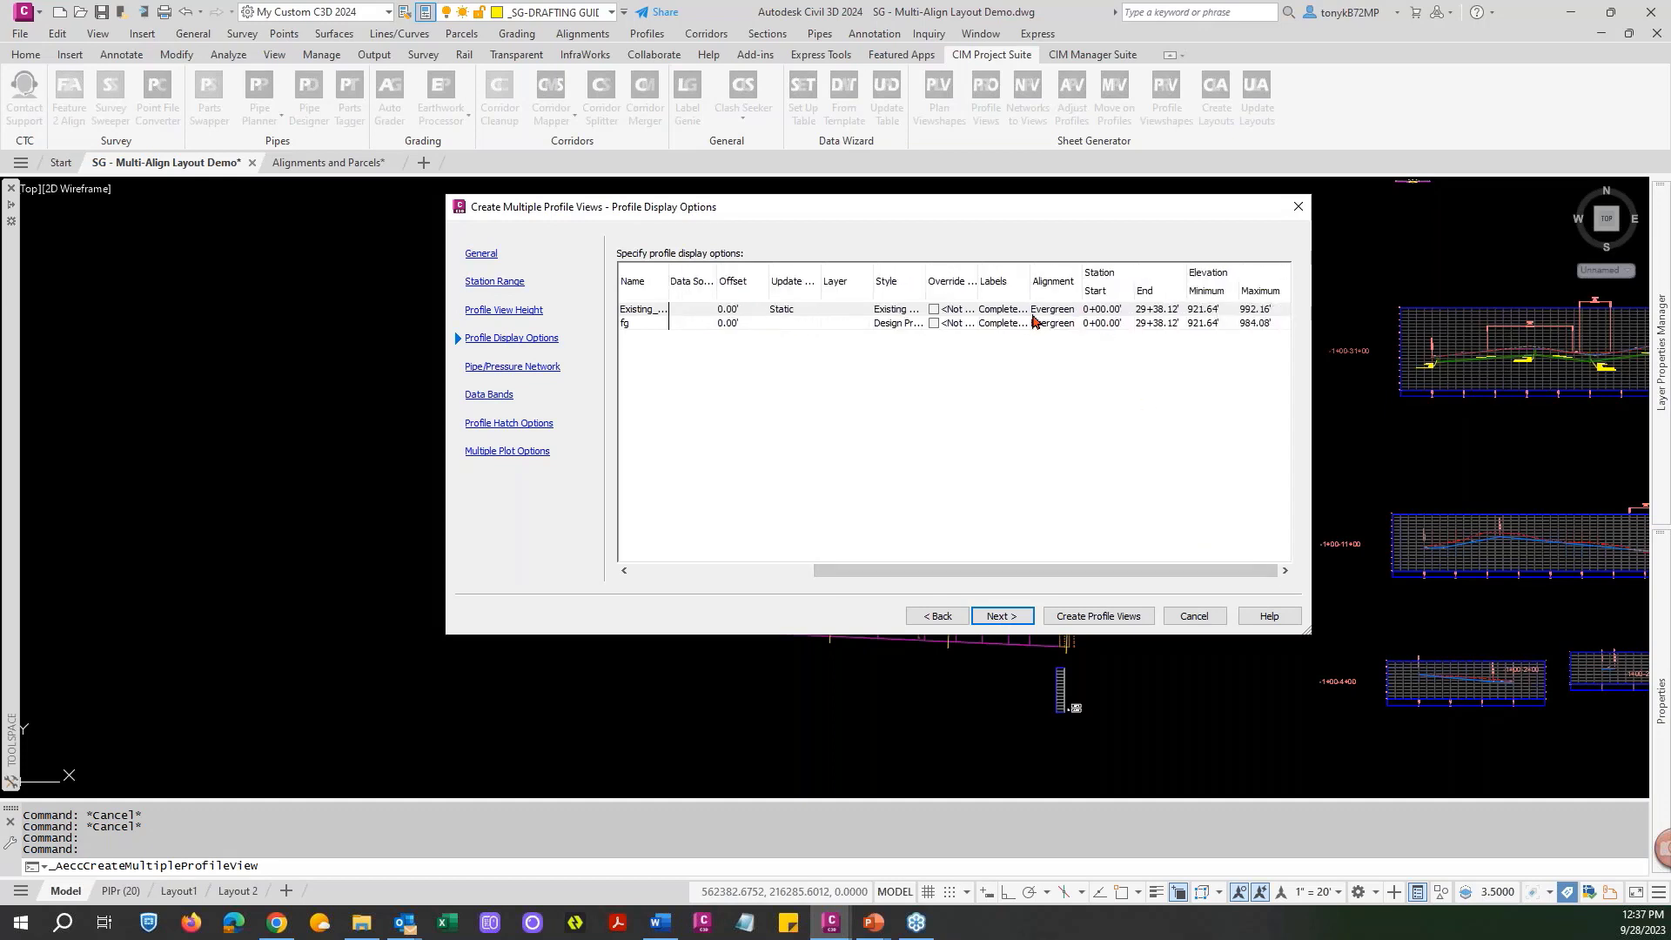
left_click(1010, 313)
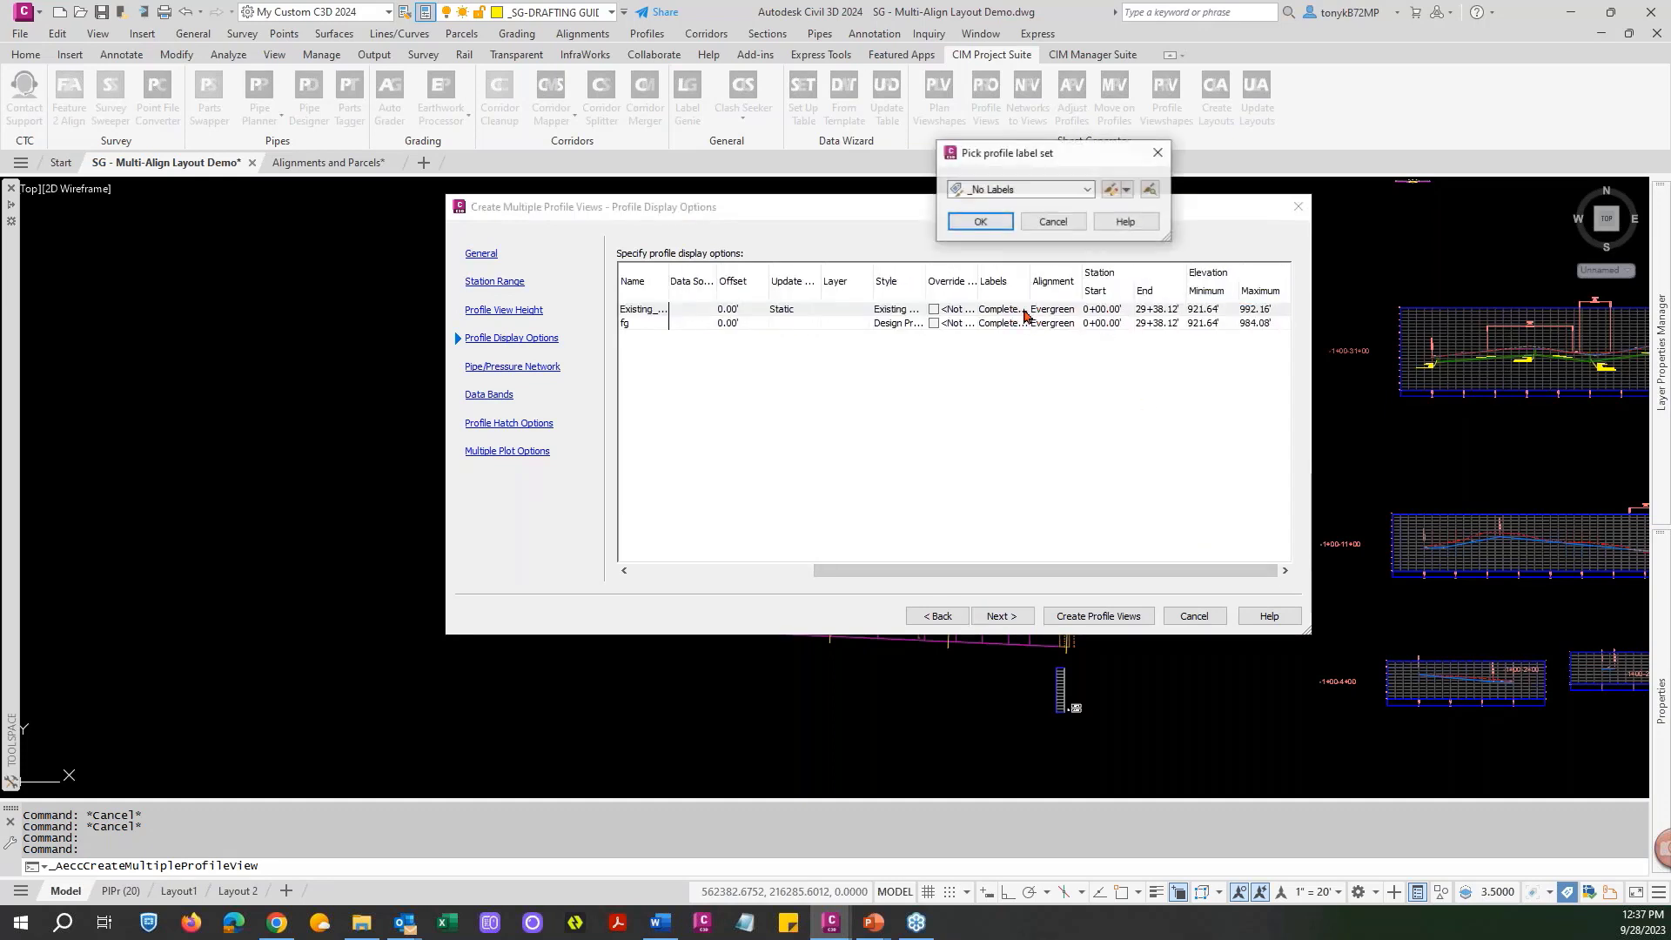
left_click(980, 222)
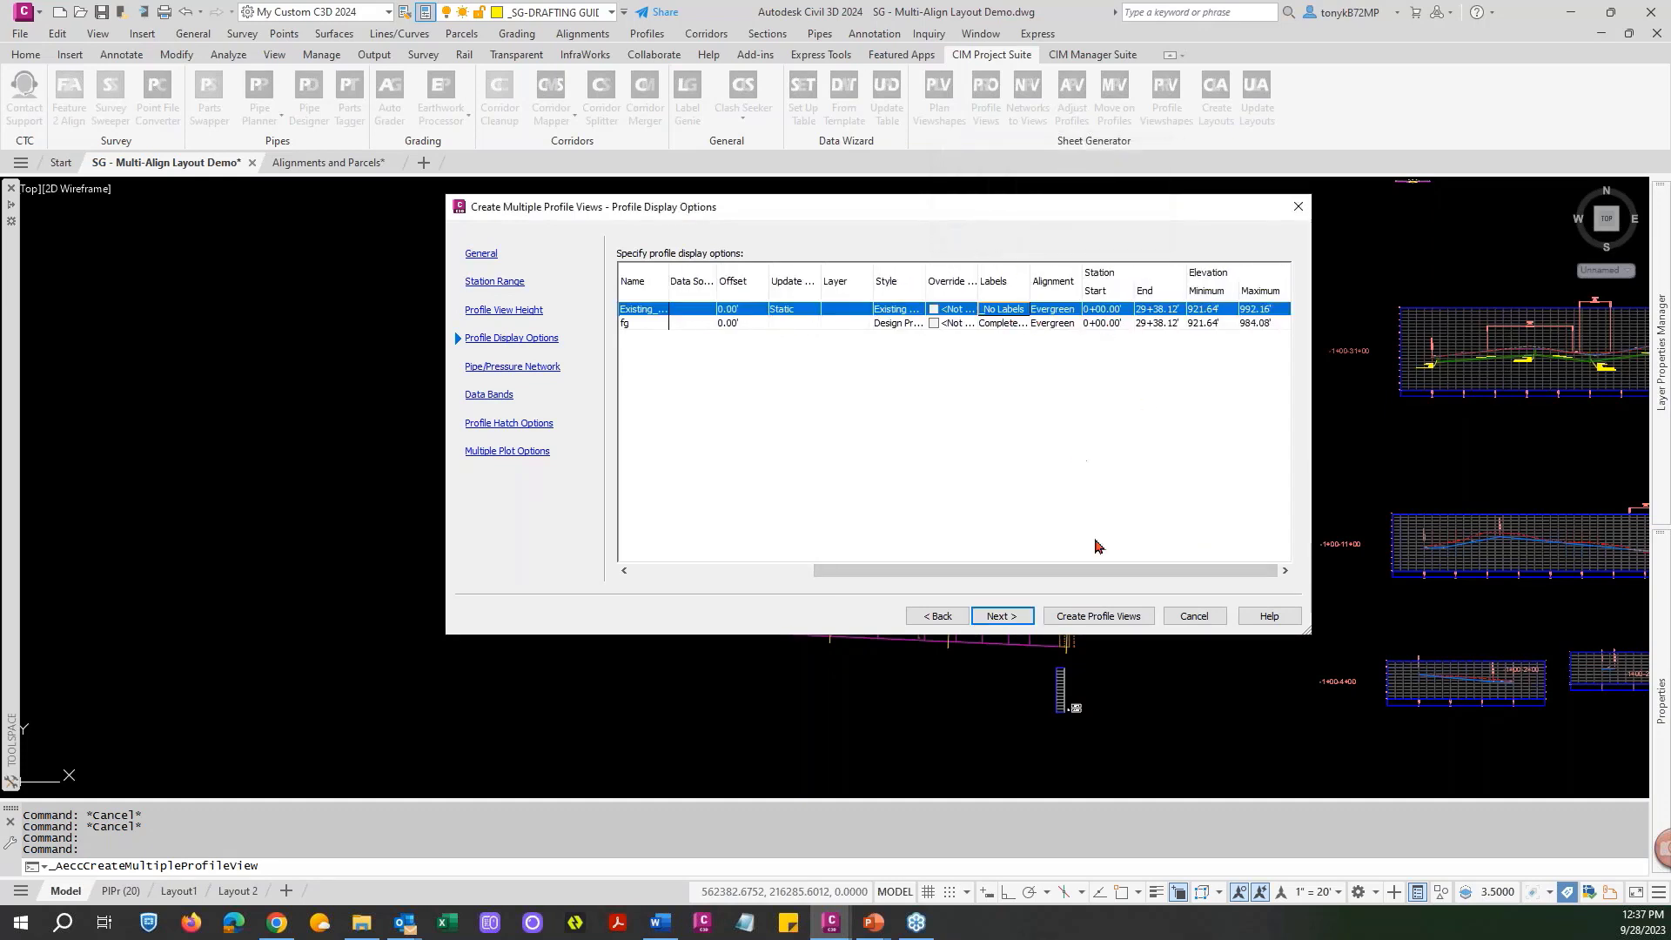
left_click(1001, 615)
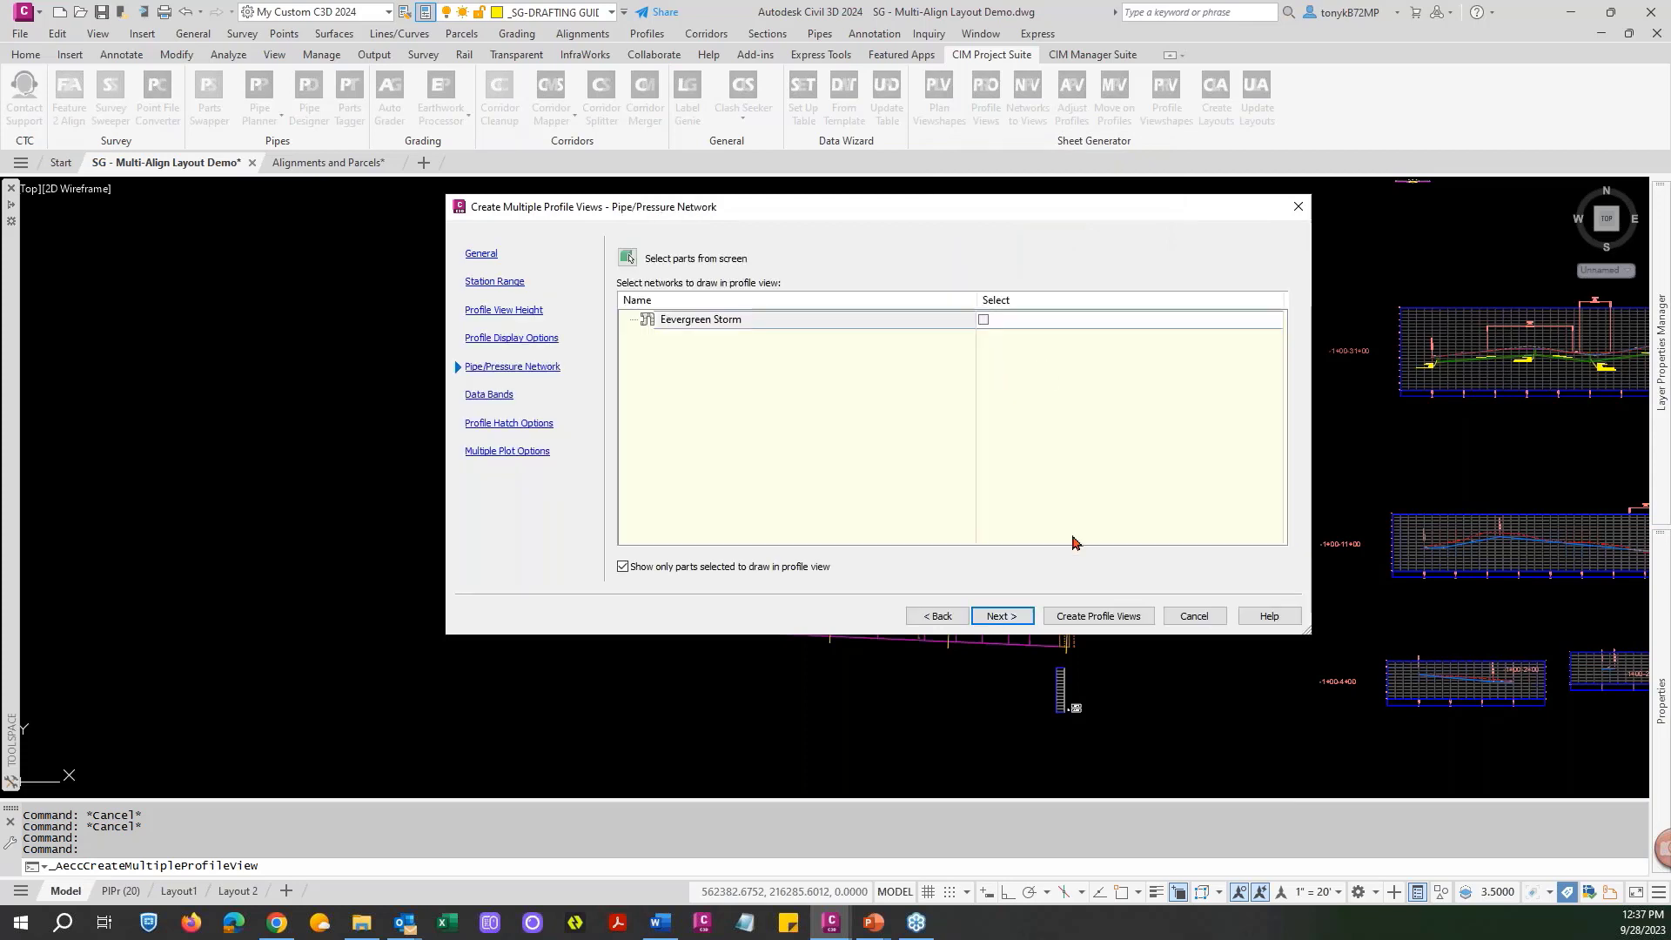
Create the Evergreen profile views without network parts, using the EG-FG Elevations and Stations bands and 200' gaps, with their origin southwest of the plan.
left_click(1003, 617)
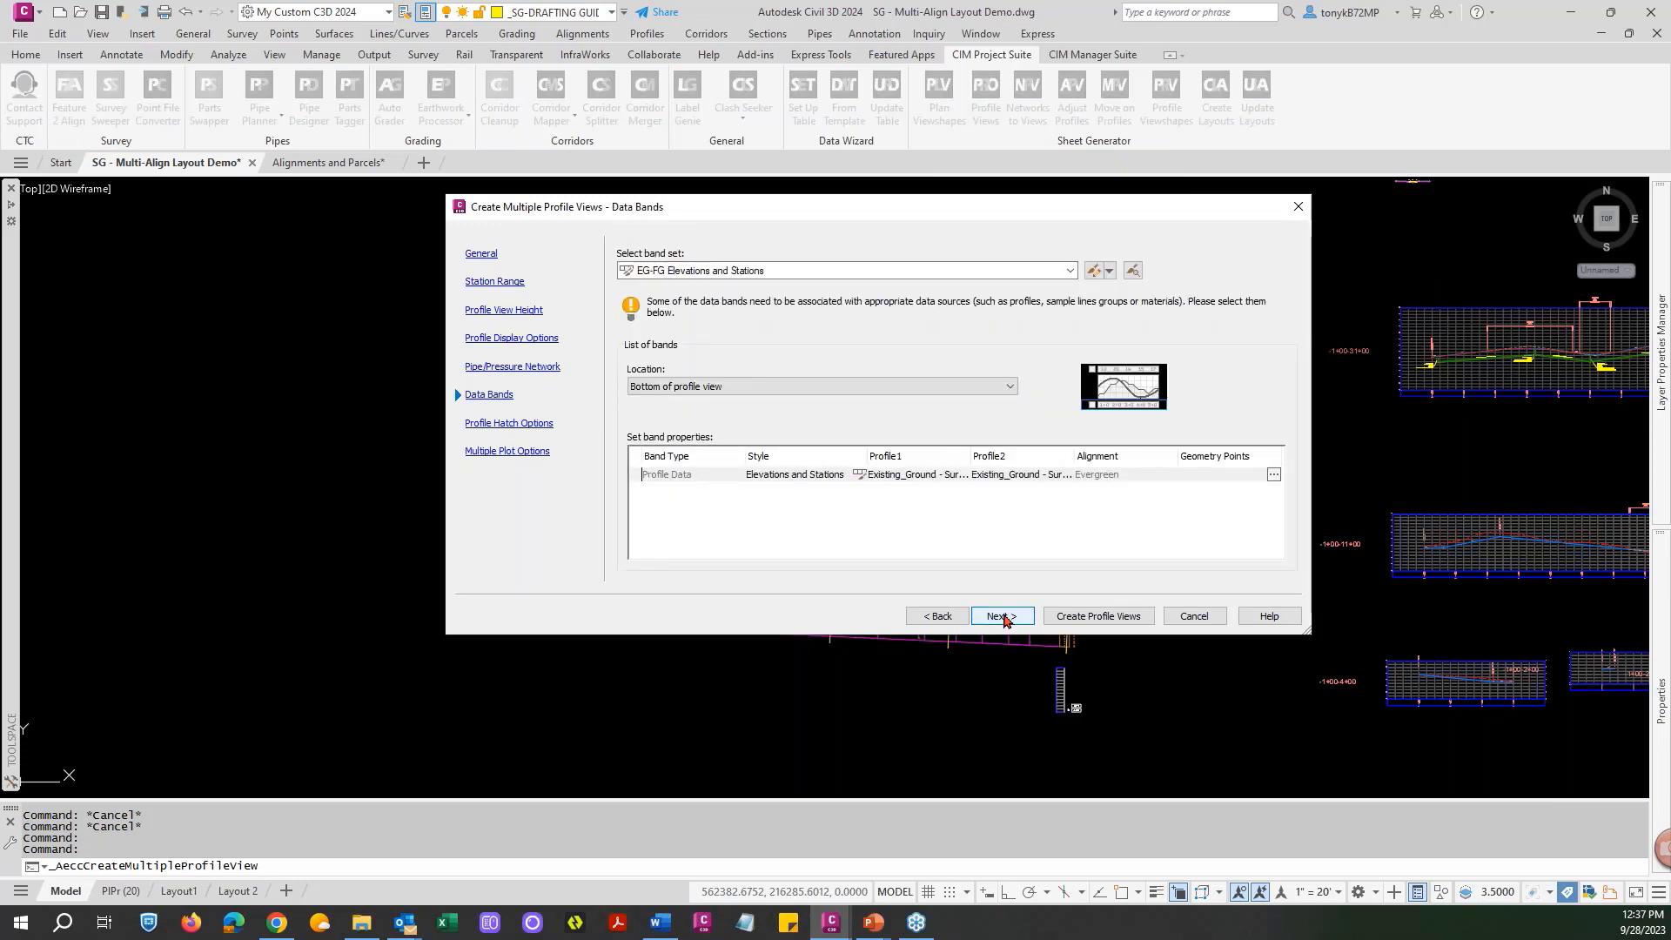
left_click(1002, 617)
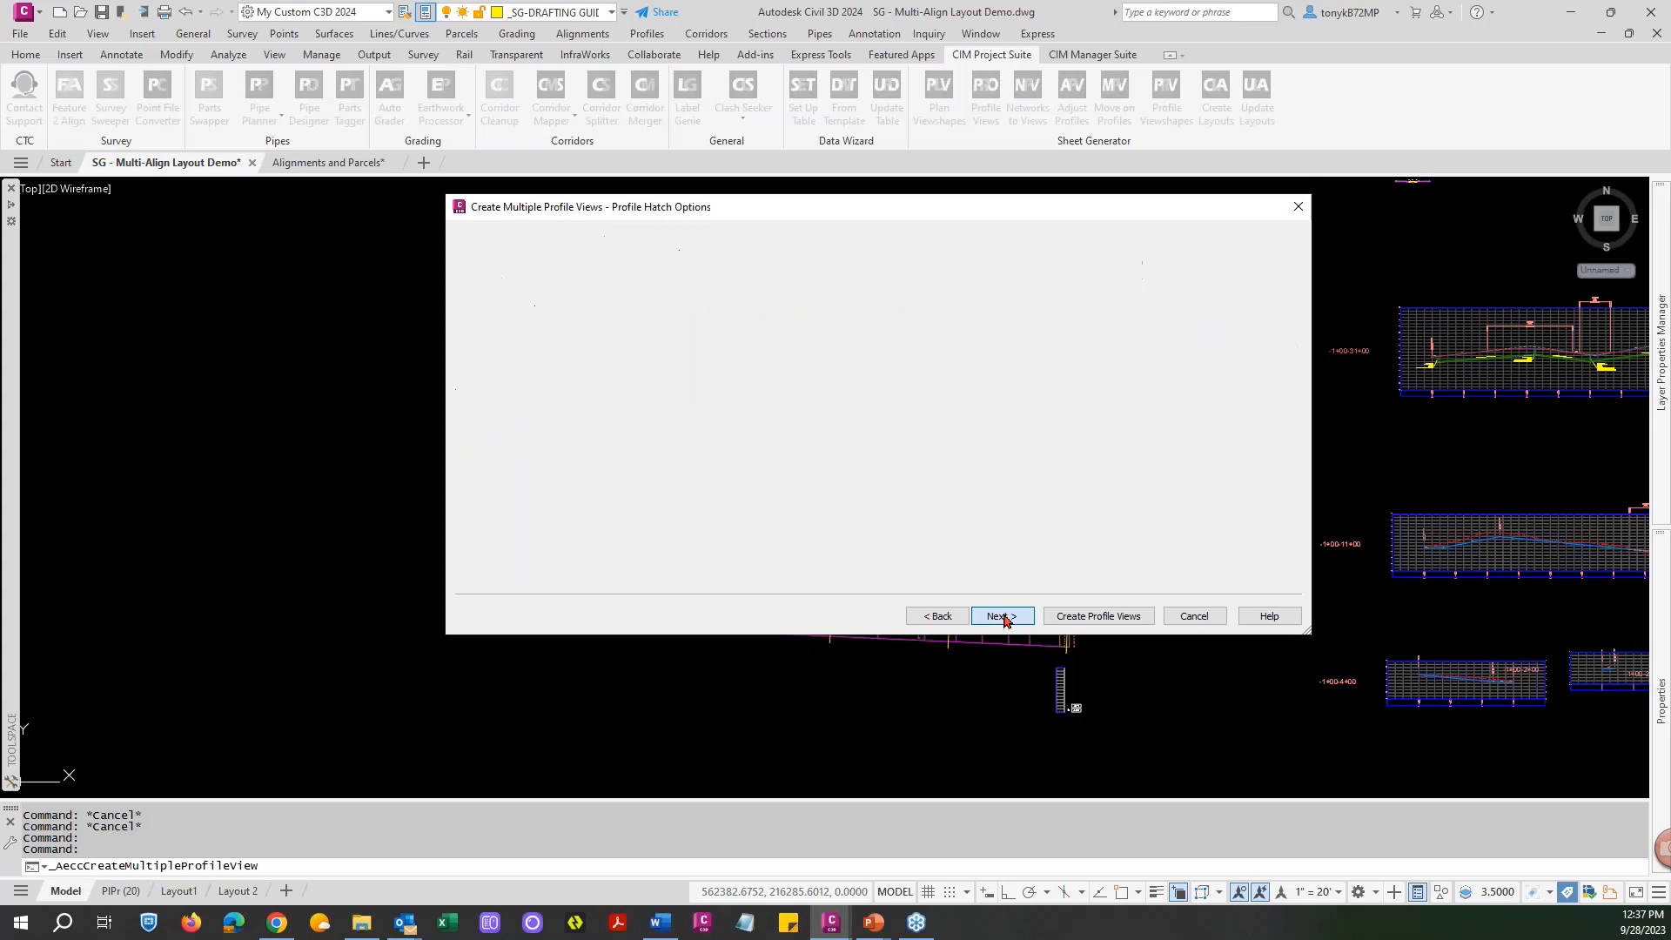
left_click(1002, 617)
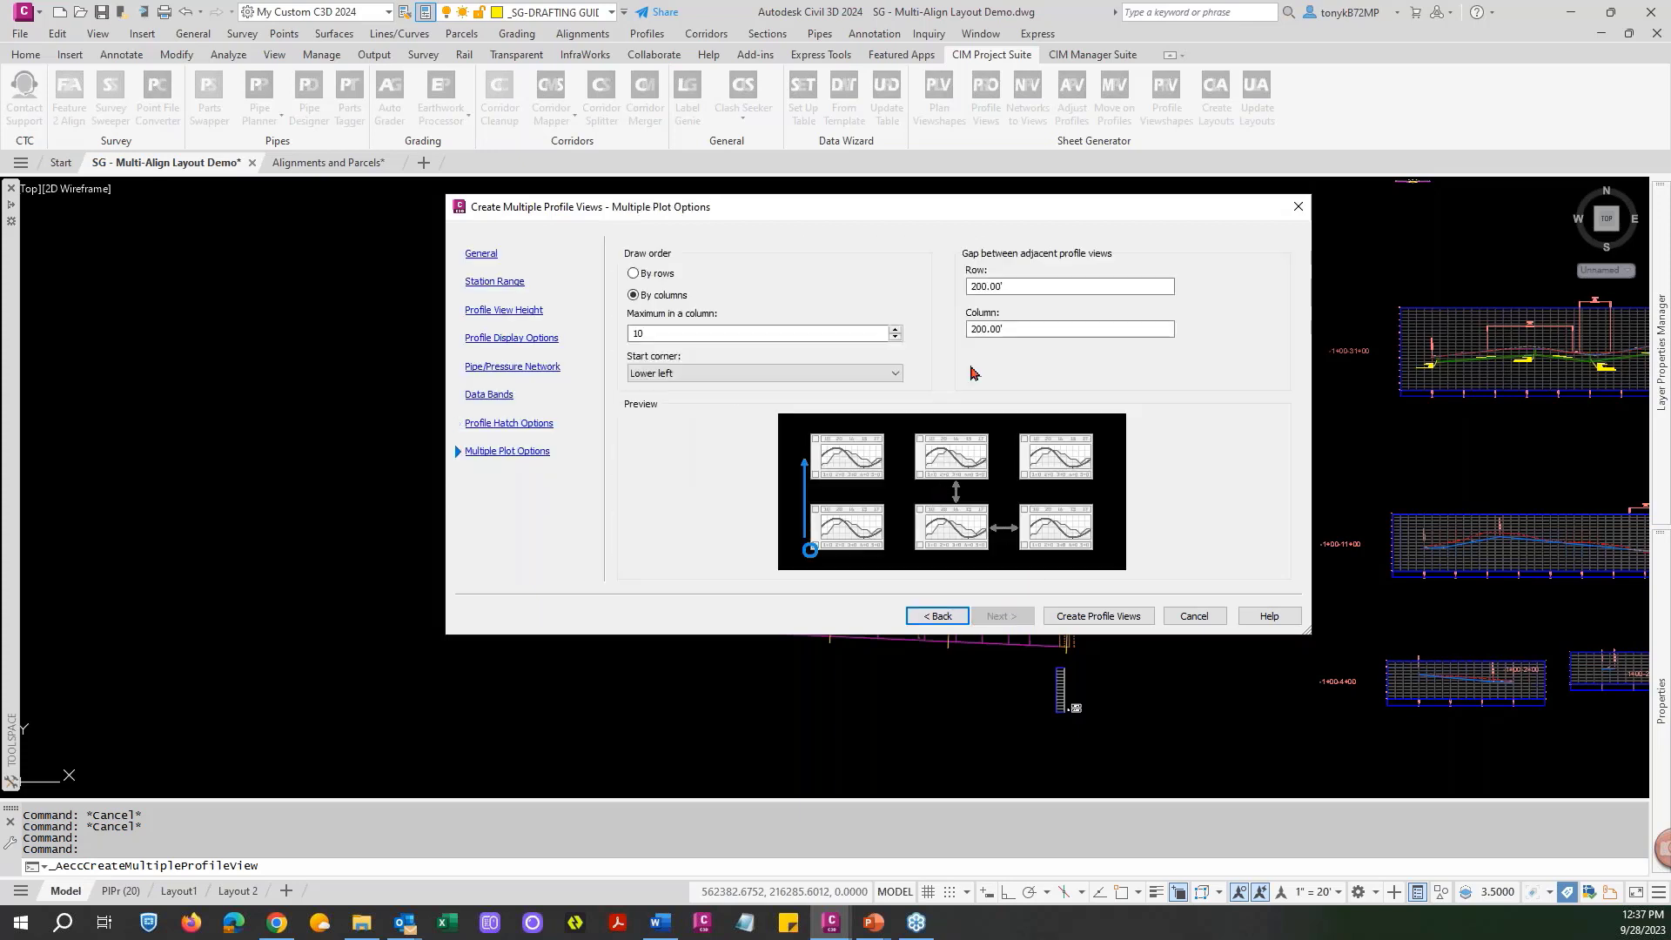
left_click(1093, 616)
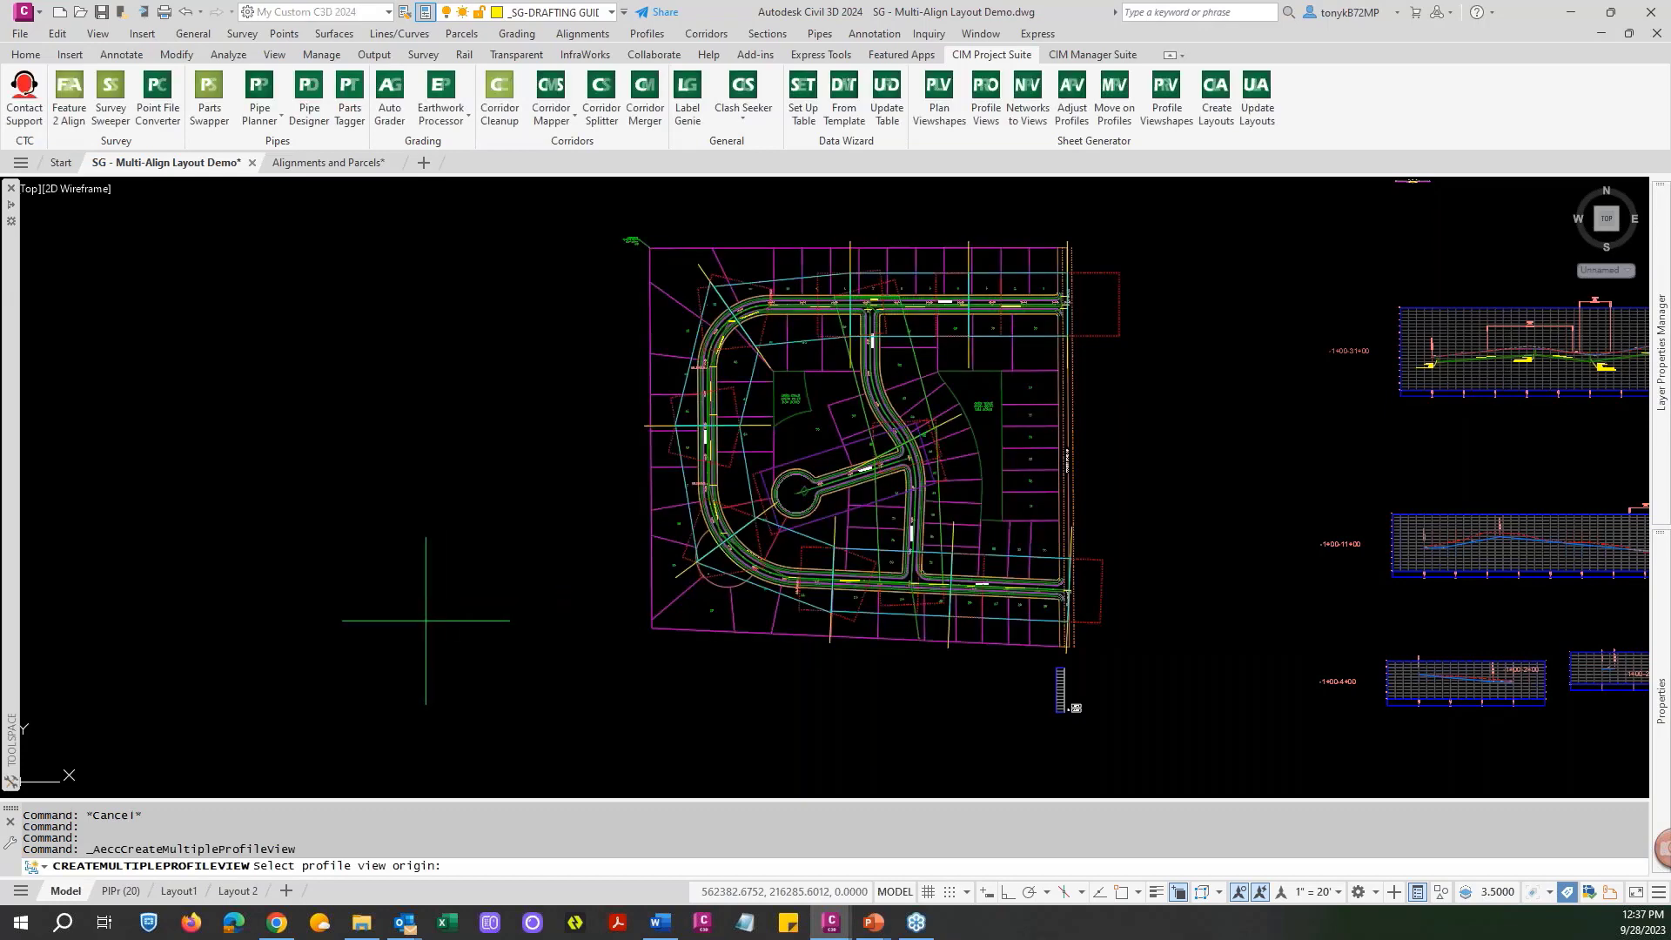
left_click(398, 622)
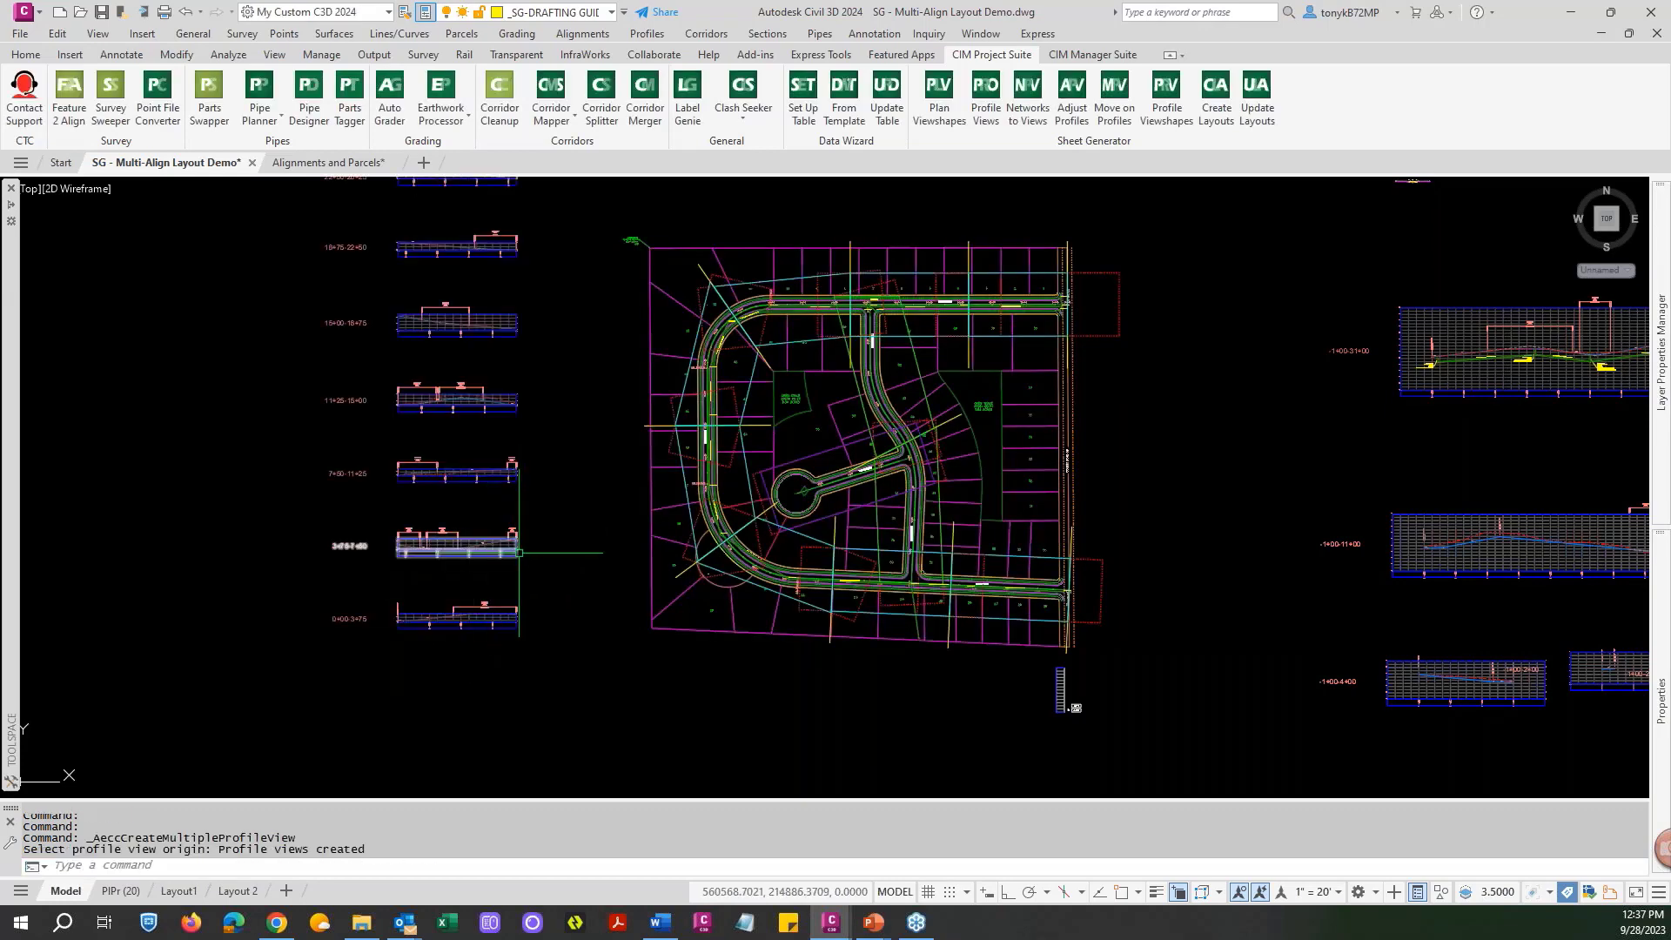
Adjust the seven new Evergreen profile views to the plan viewshape stations with 25-foot buffers and a height of 70 centered on the median elevation.
middle_click_drag(526, 549, 626, 578)
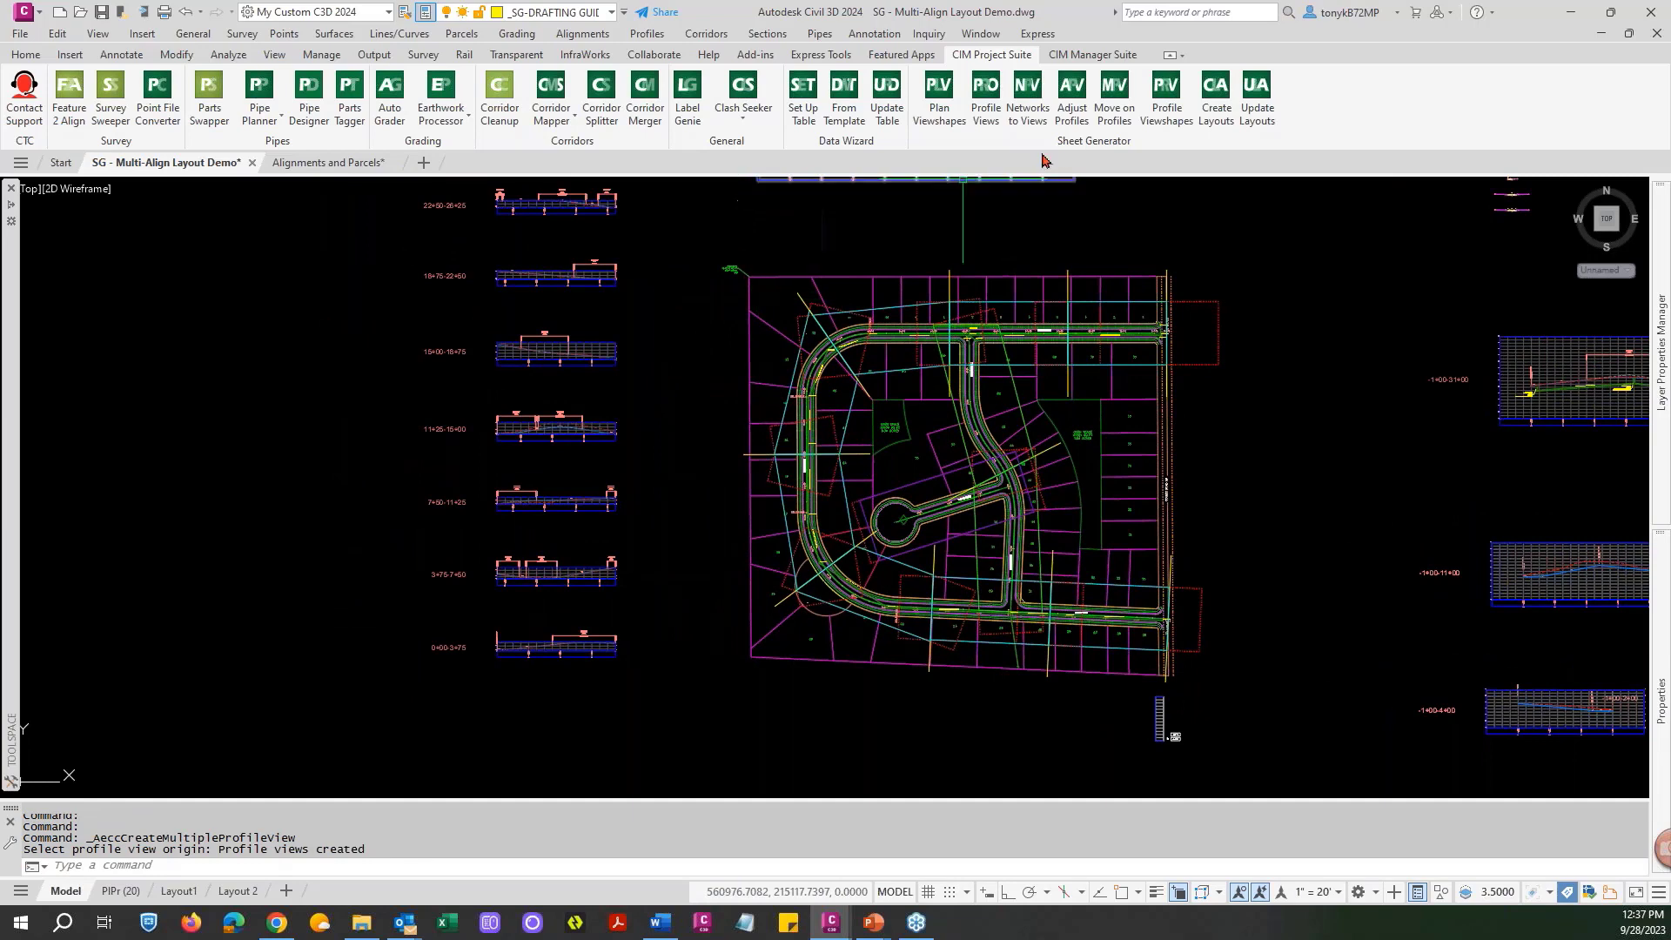
left_click(1069, 118)
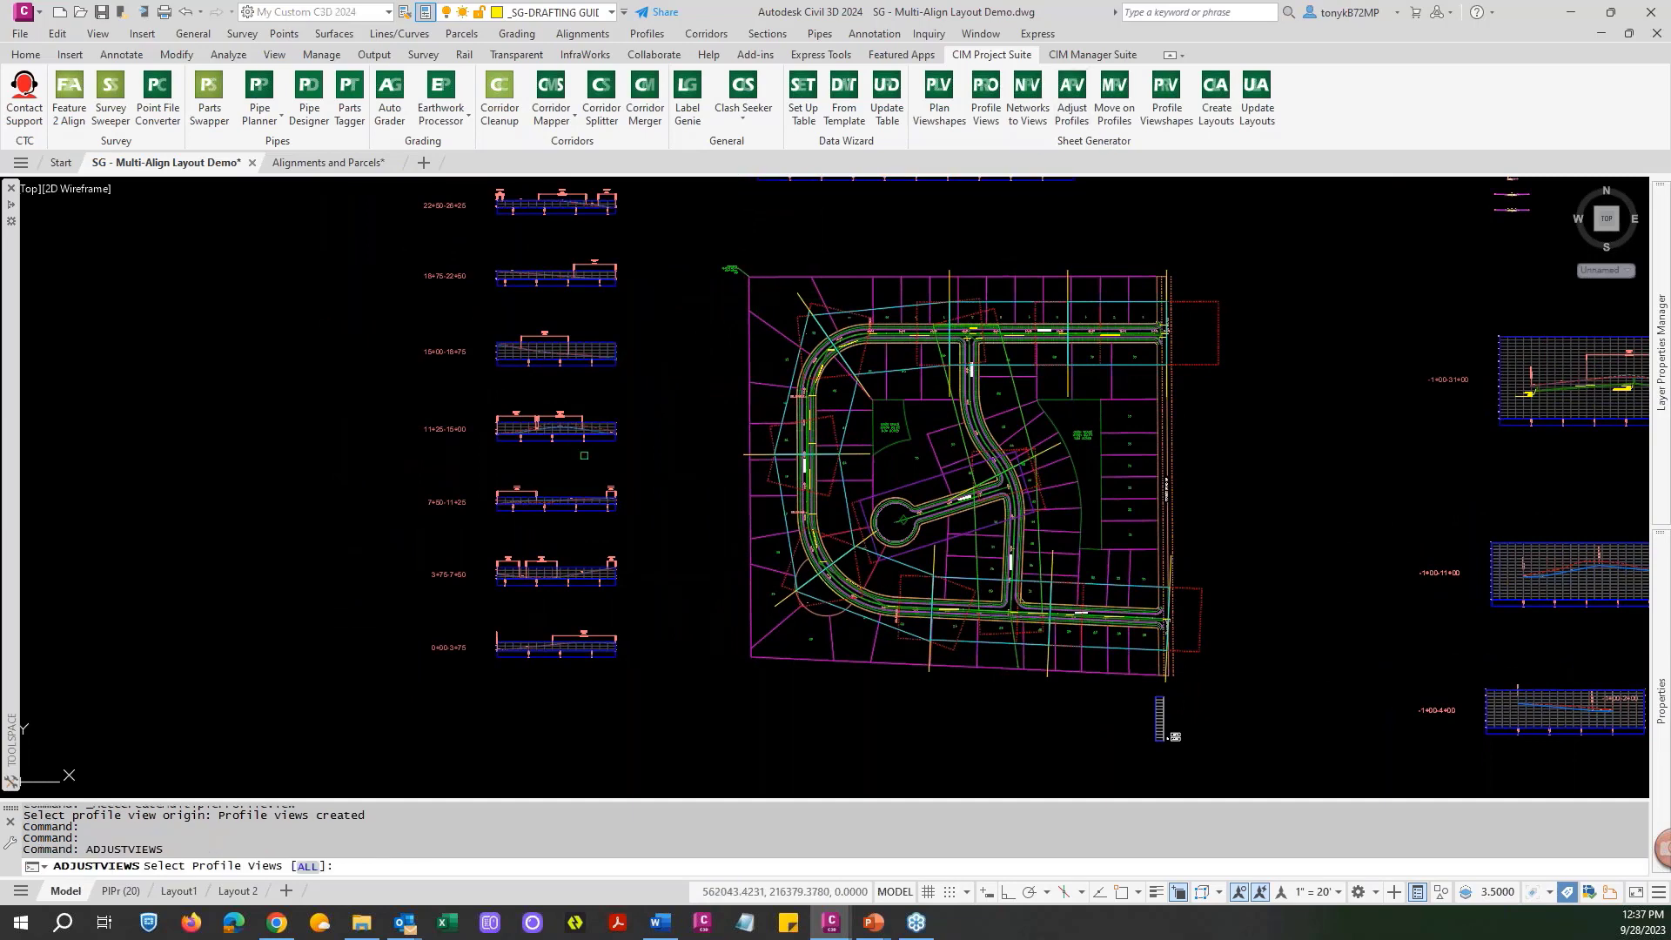
left_click(452, 680)
left_click(388, 199)
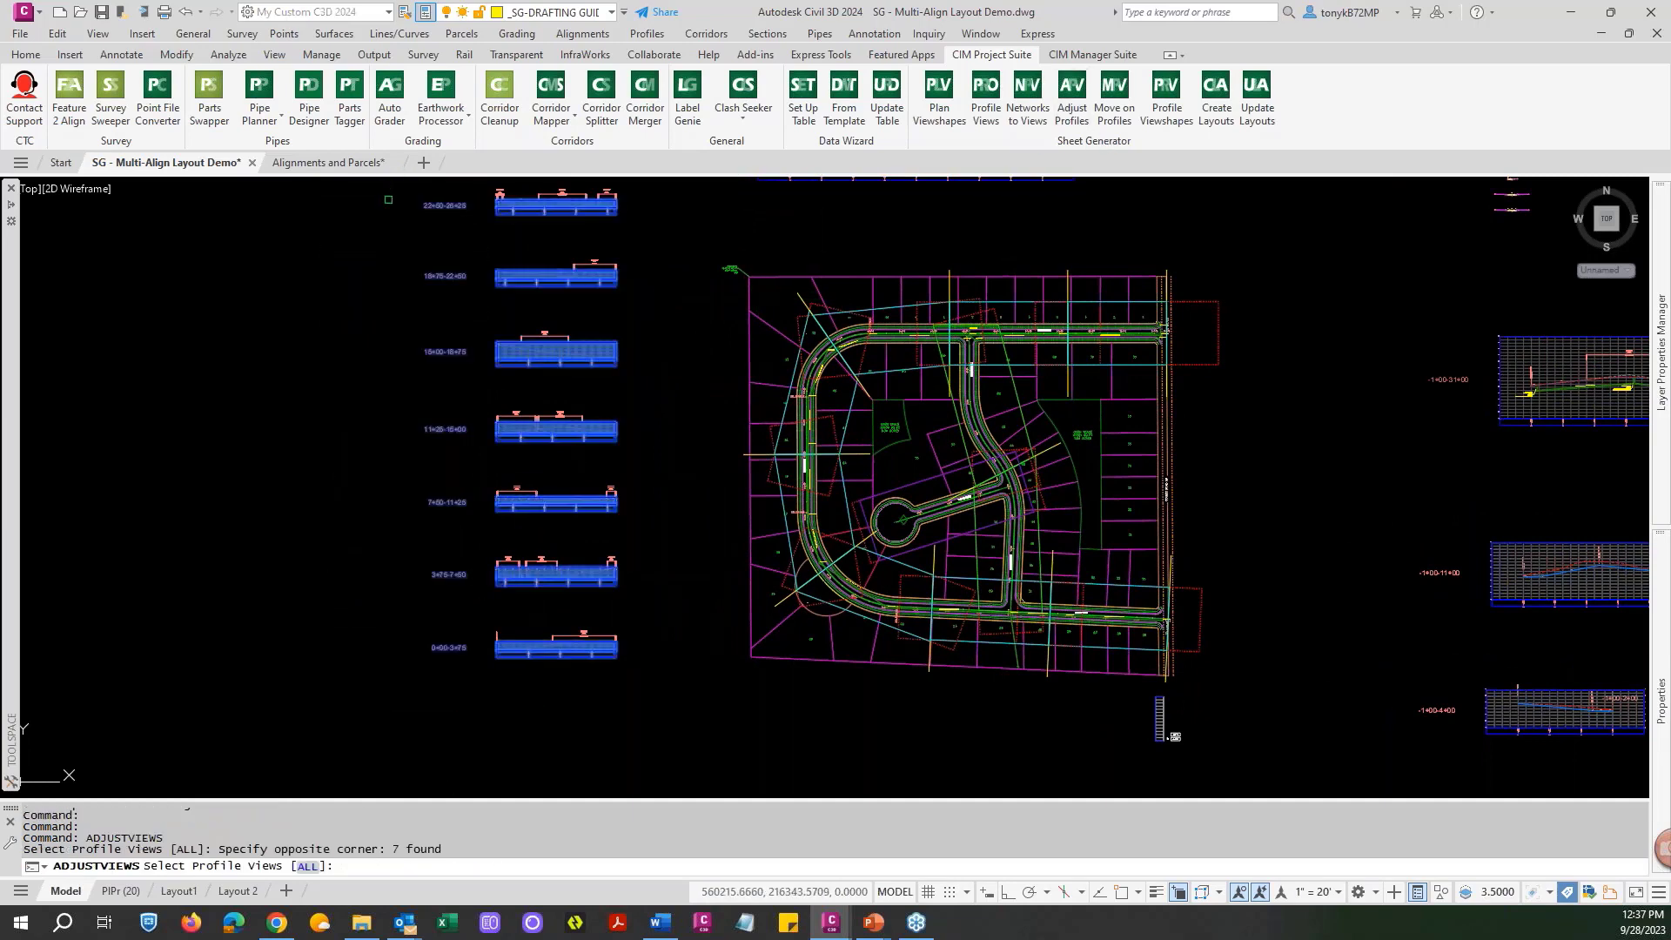
key("Return")
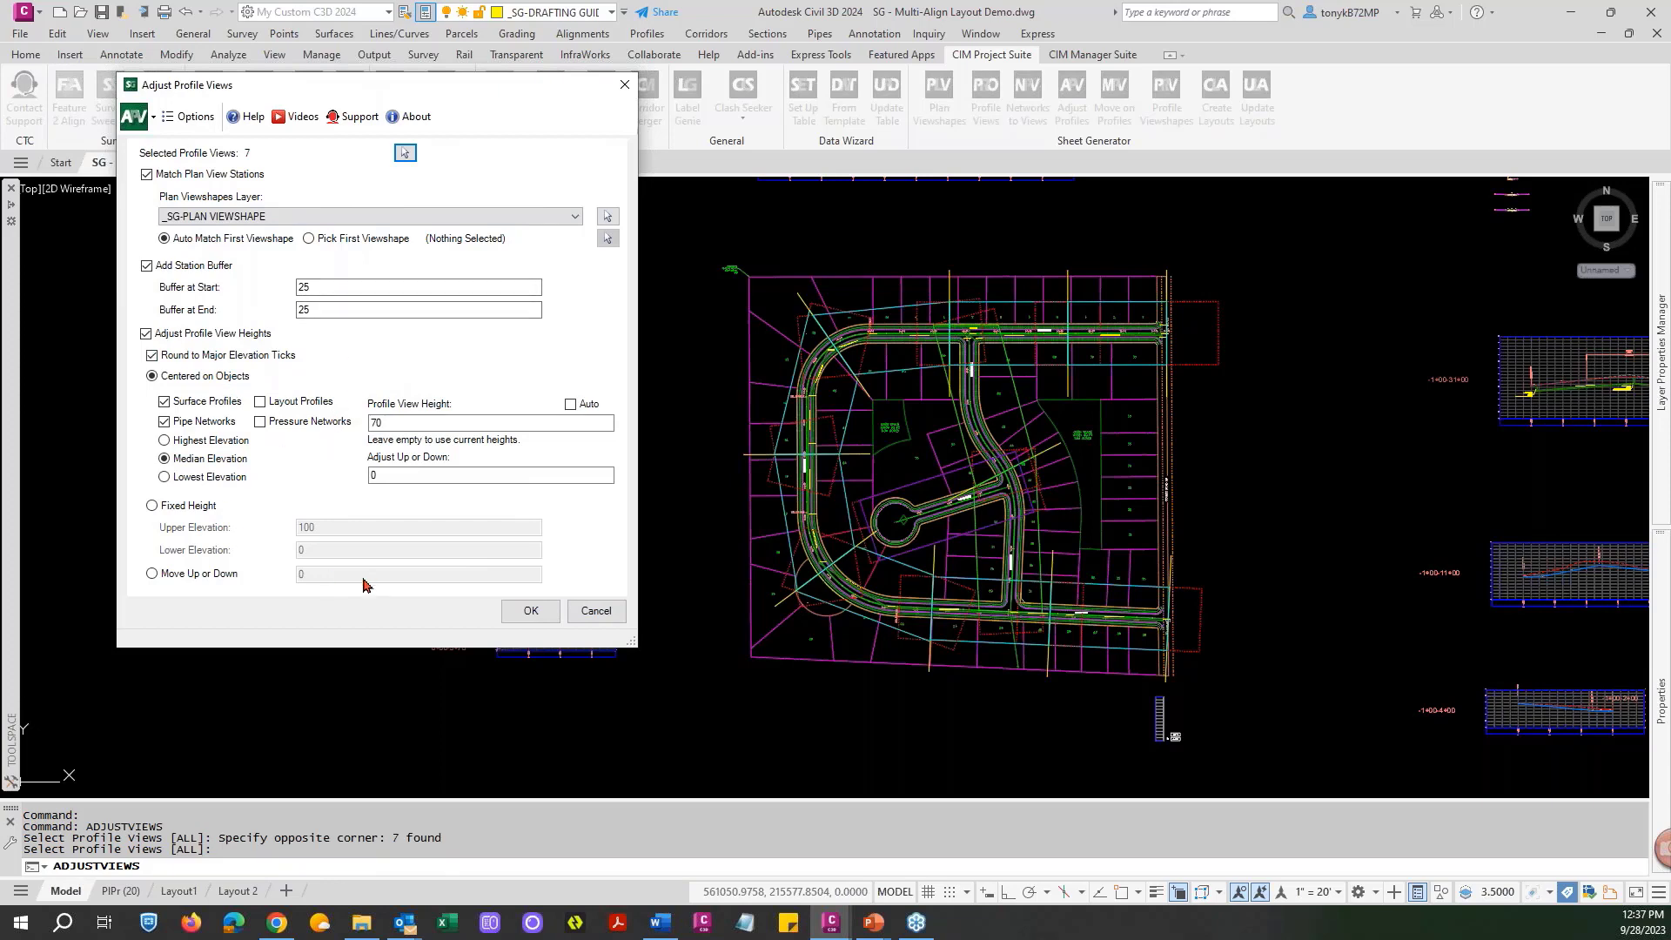
left_click(531, 611)
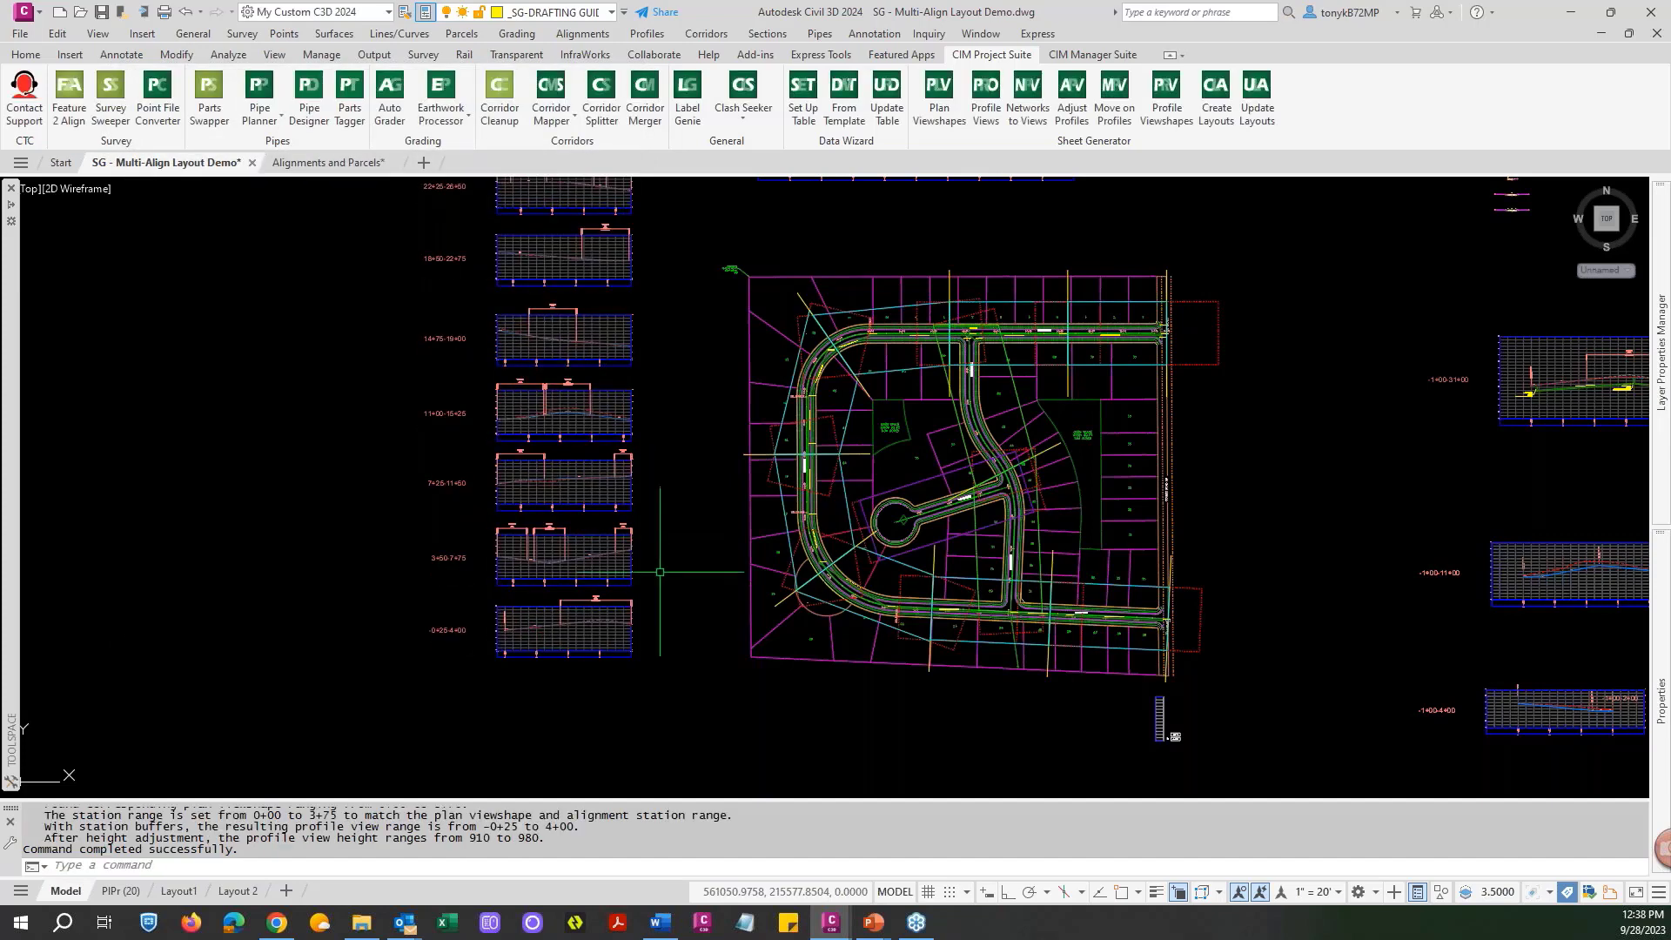
Erase the leftover 26+25-30+00 profile view at the north end of the Evergreen stack.
scroll(660, 568, "down", 2)
scroll(662, 457, "up", 5)
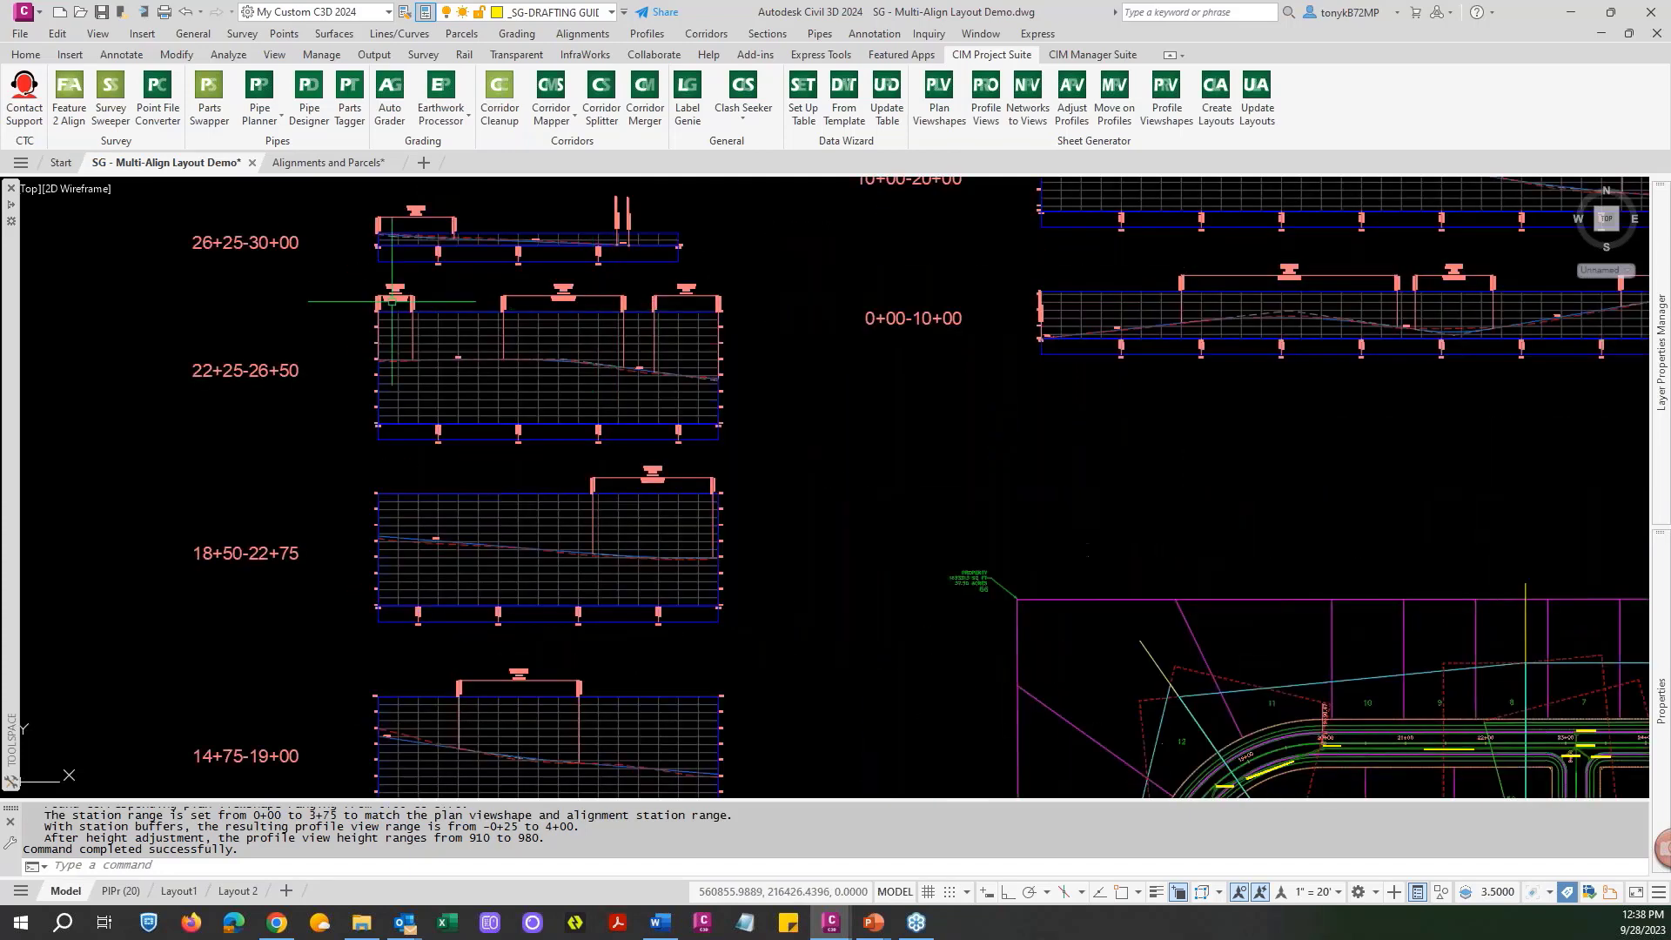
key("Escape")
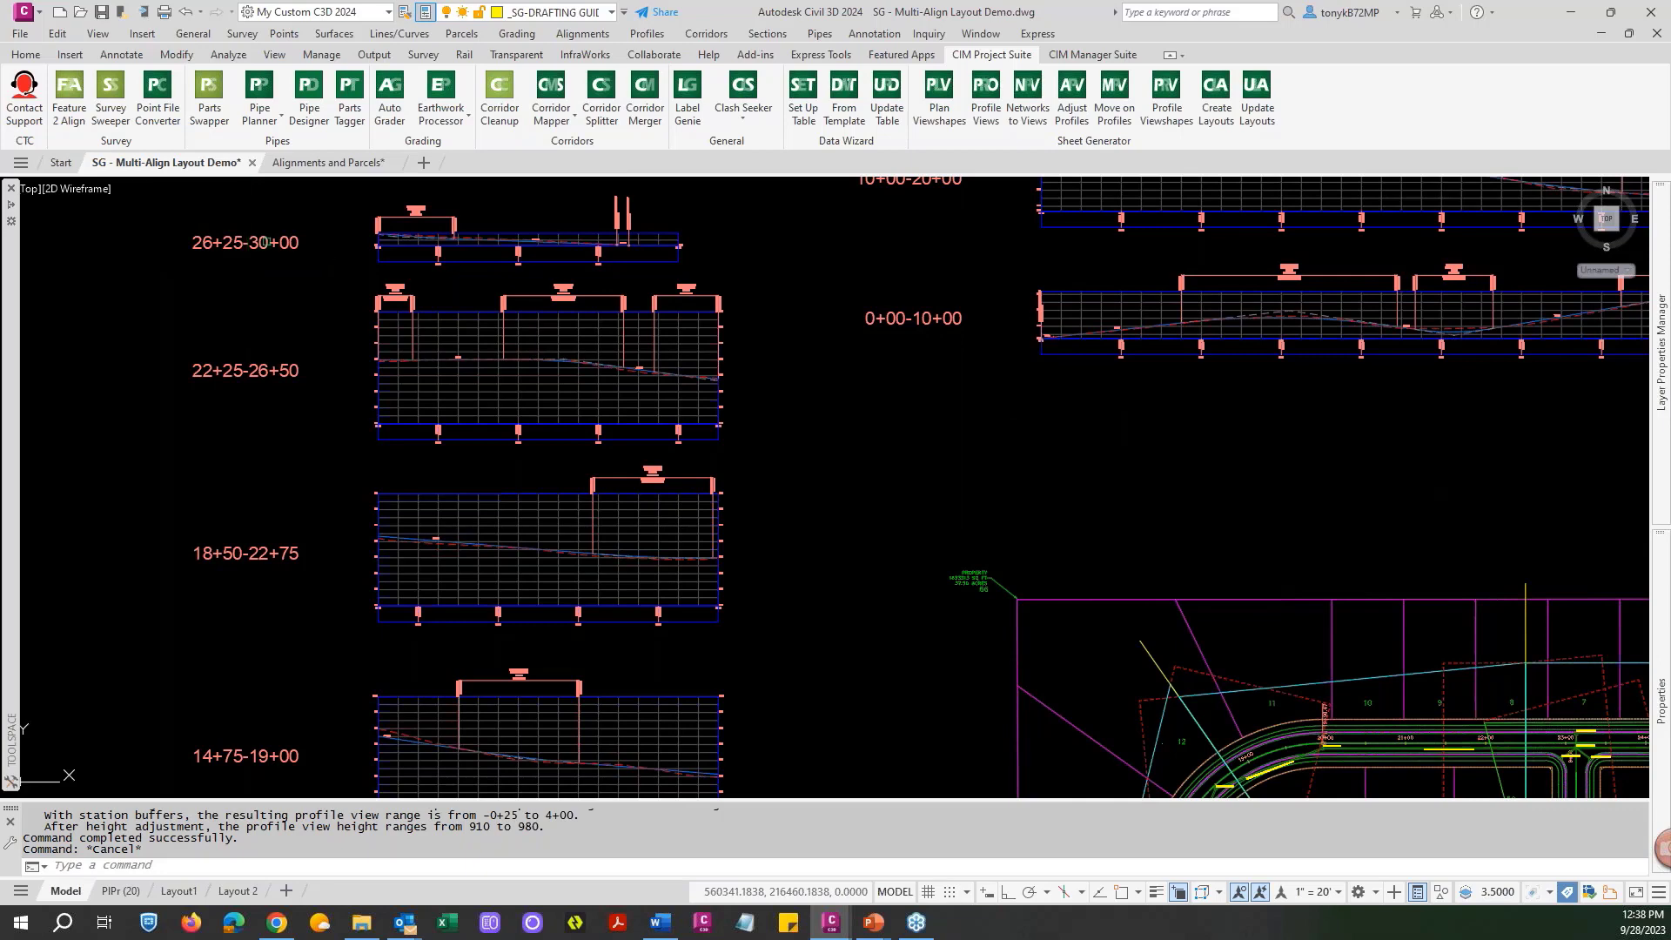
type("e")
key("Return")
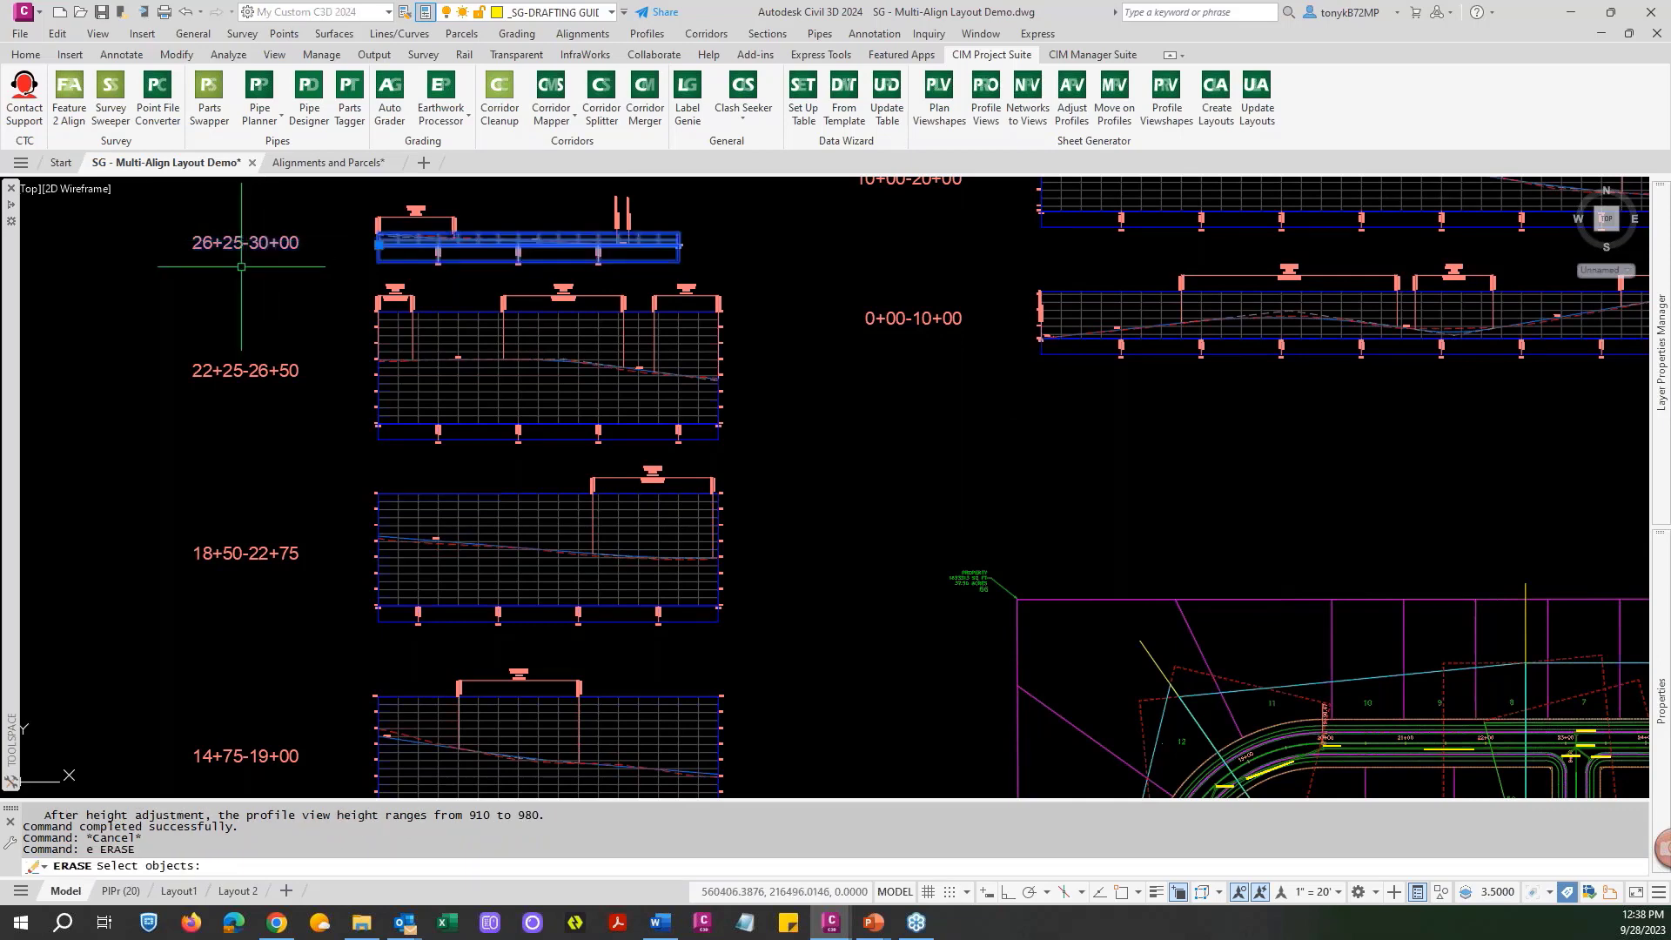
left_click(242, 266)
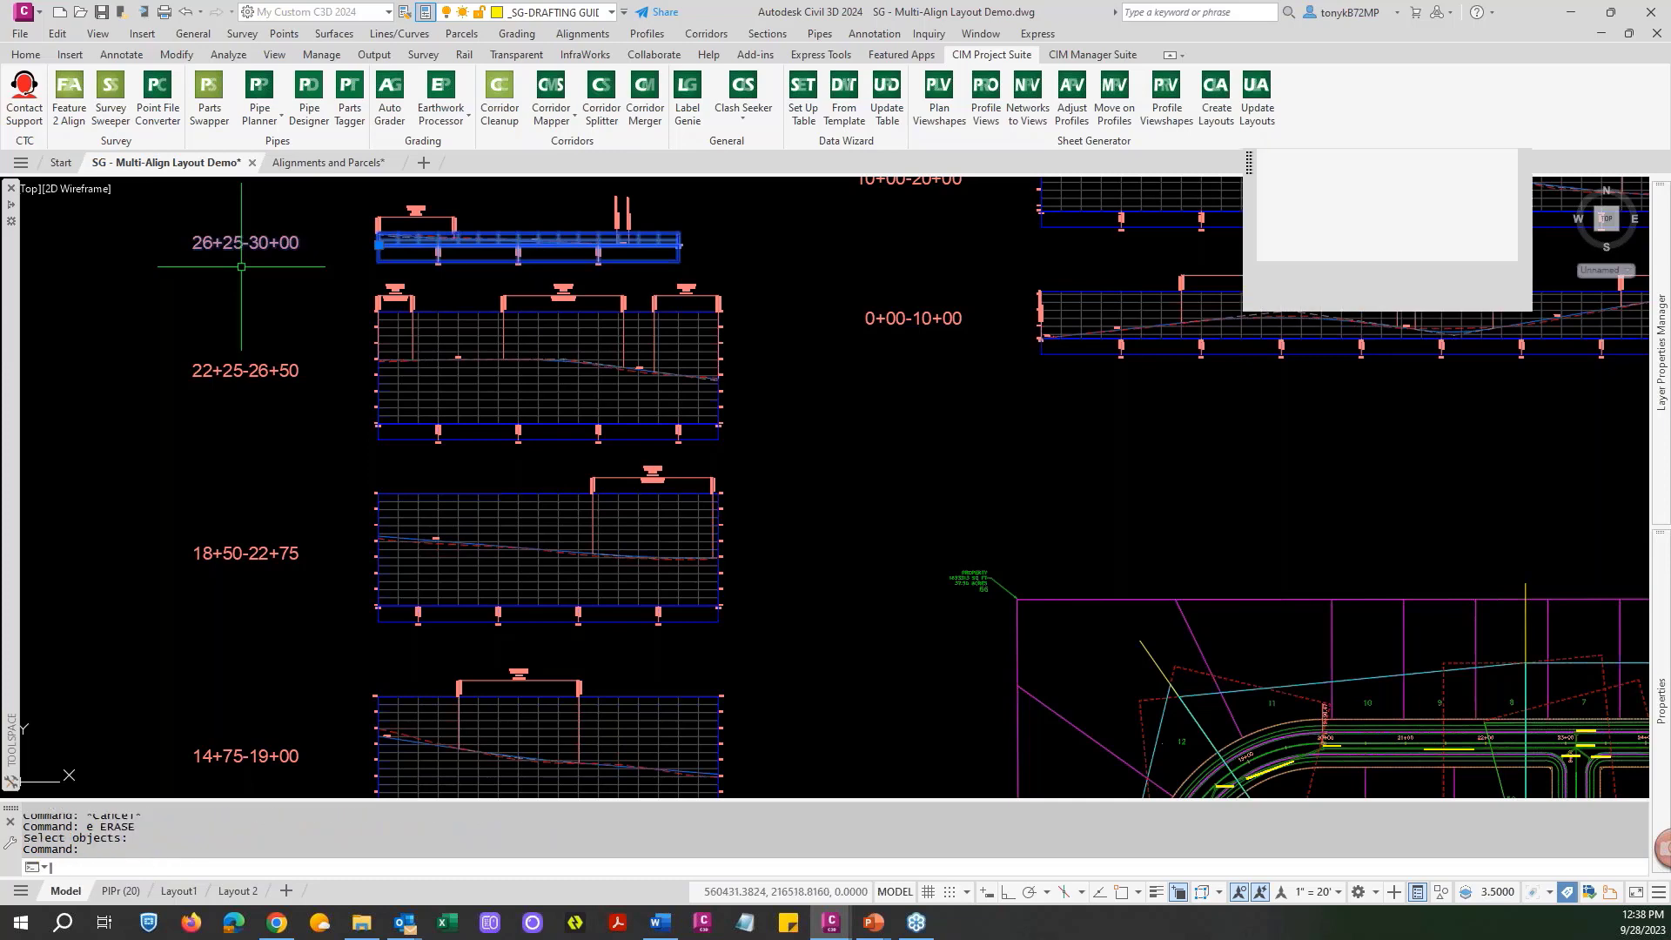
key("Return")
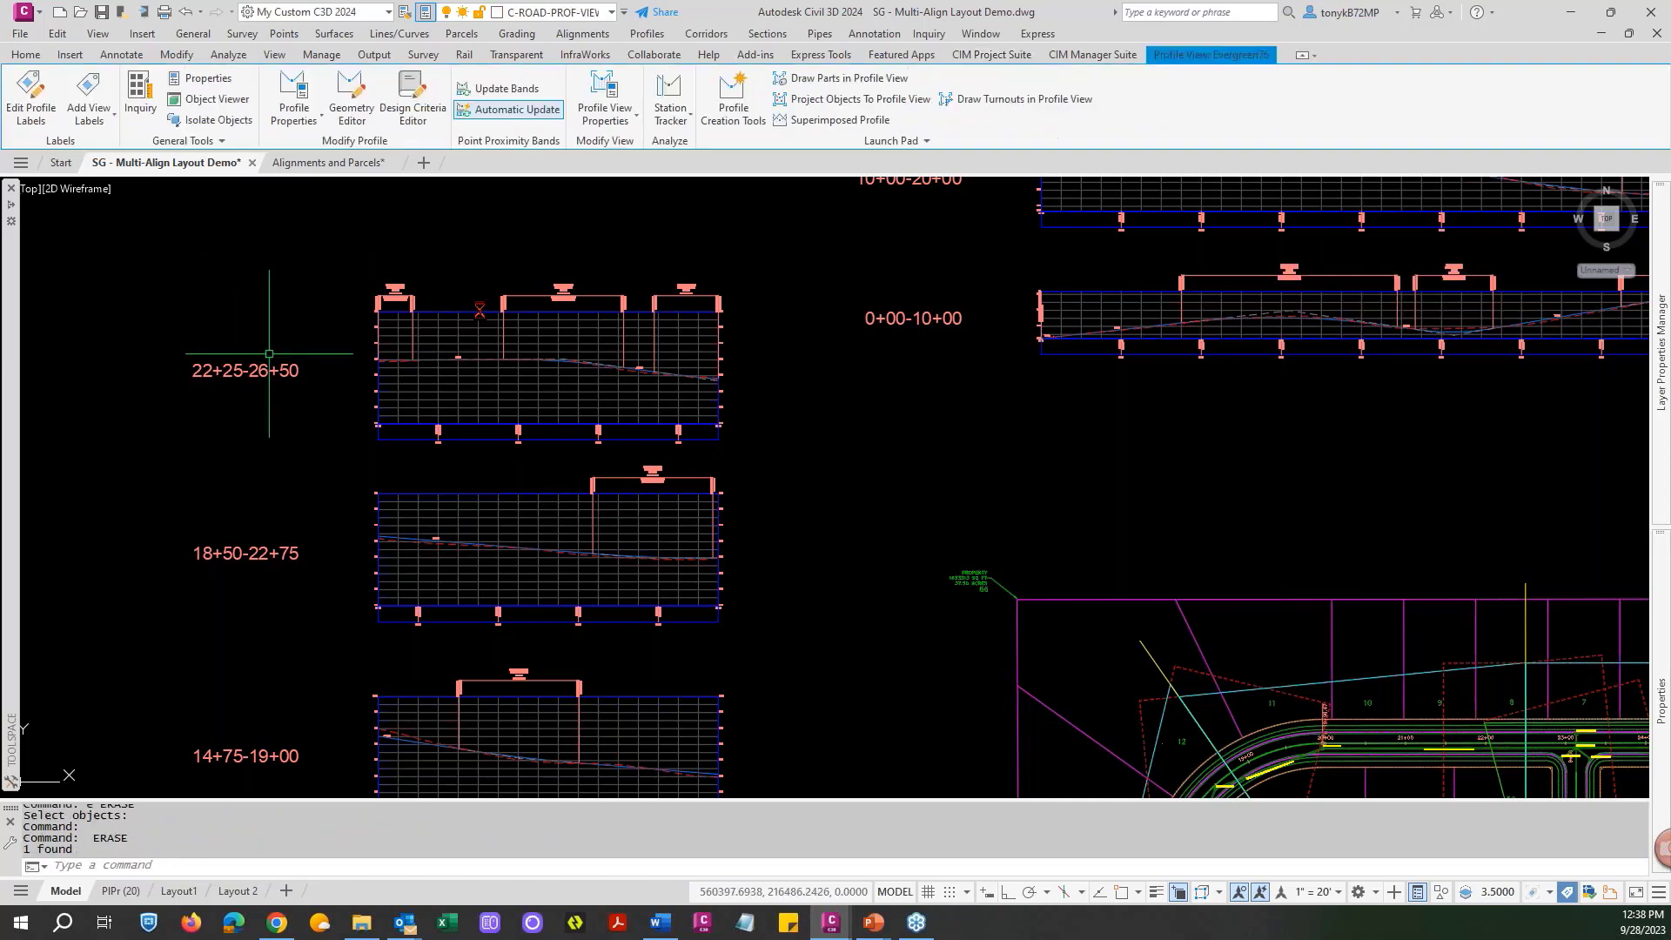
key("Escape")
Add the pipe network parts to the seven Evergreen profile views, using a maximum horizontal distance of 30 from the alignment.
scroll(479, 316, "down", 4)
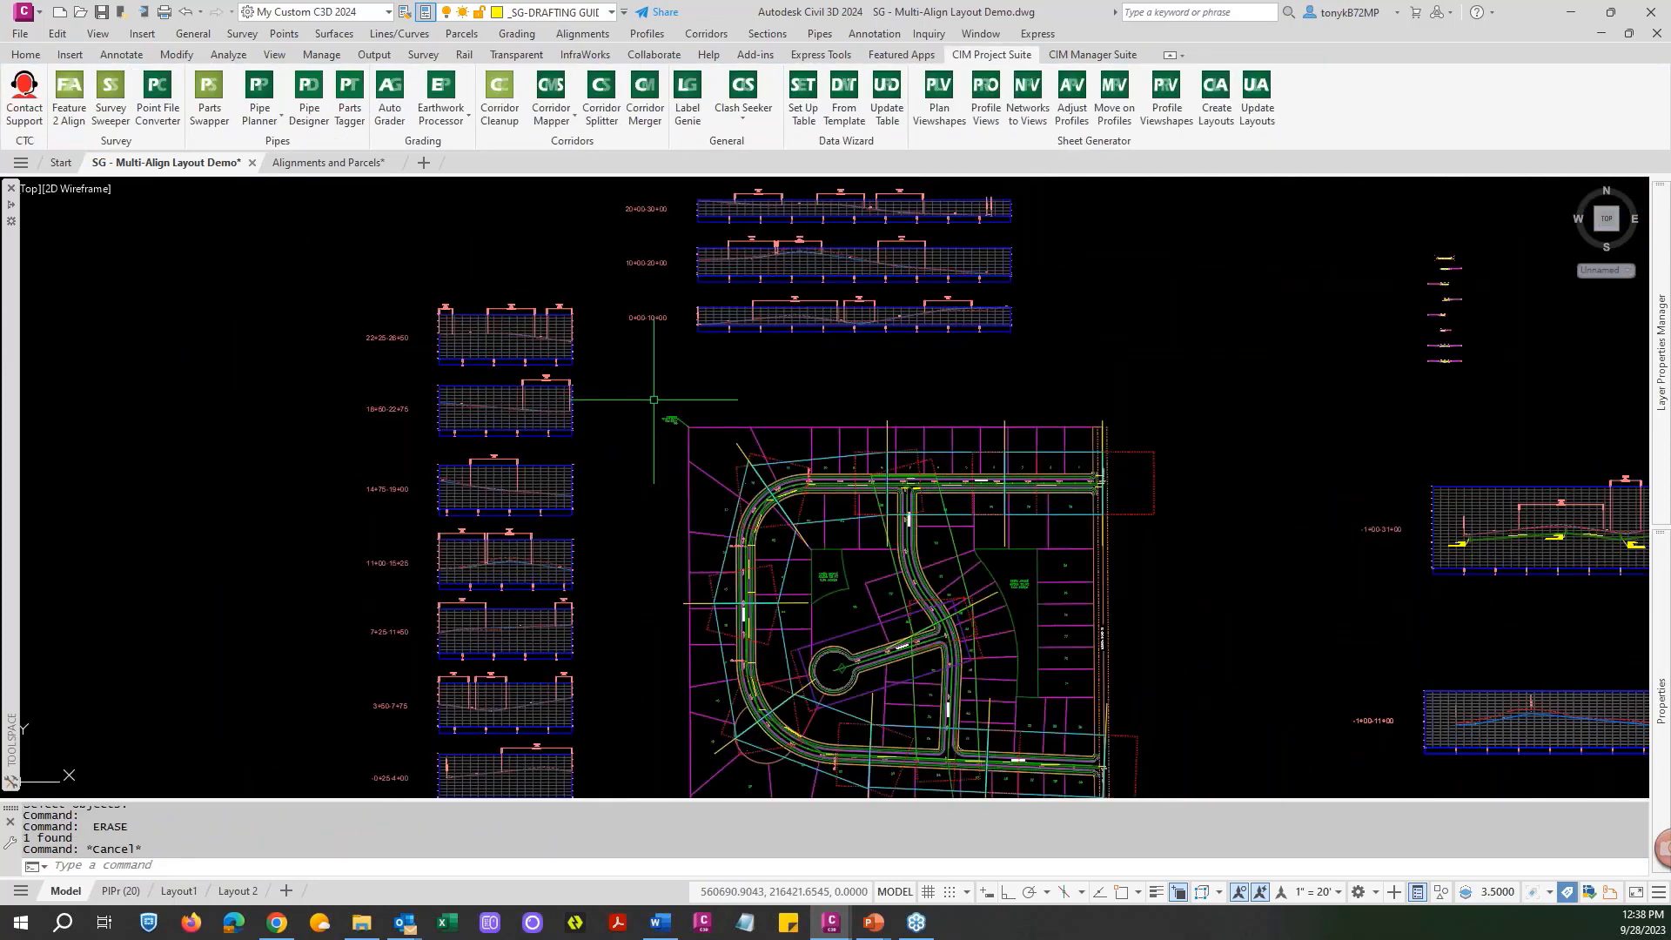
middle_click_drag(628, 398, 738, 328)
key("Escape")
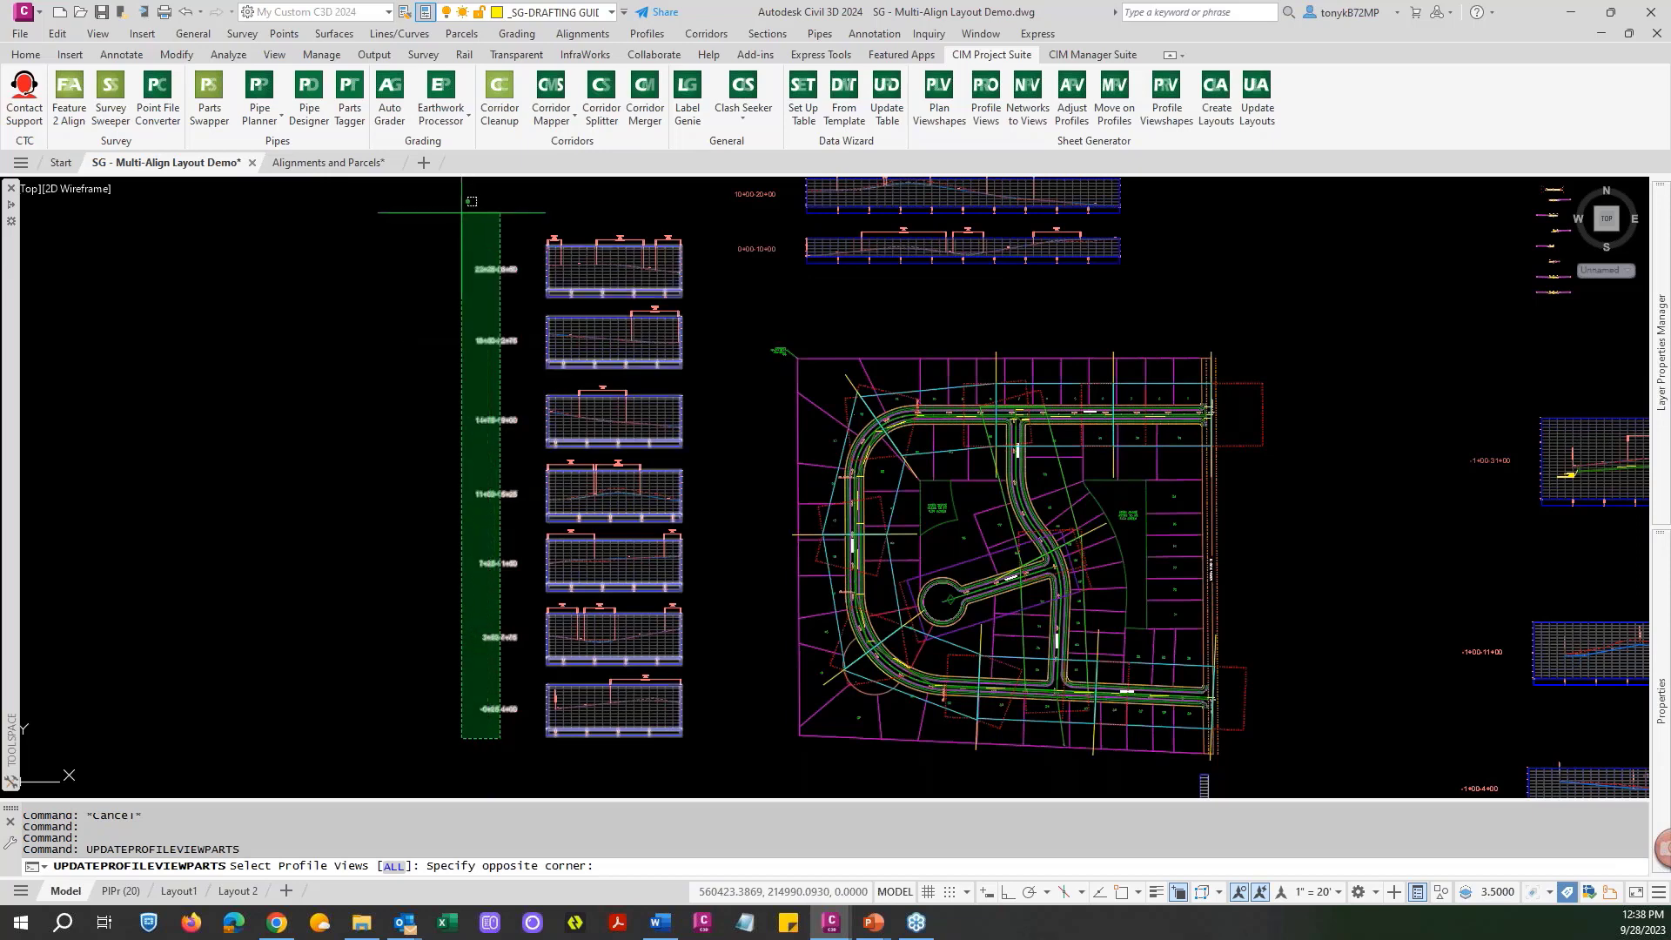
left_click(450, 234)
key("Return")
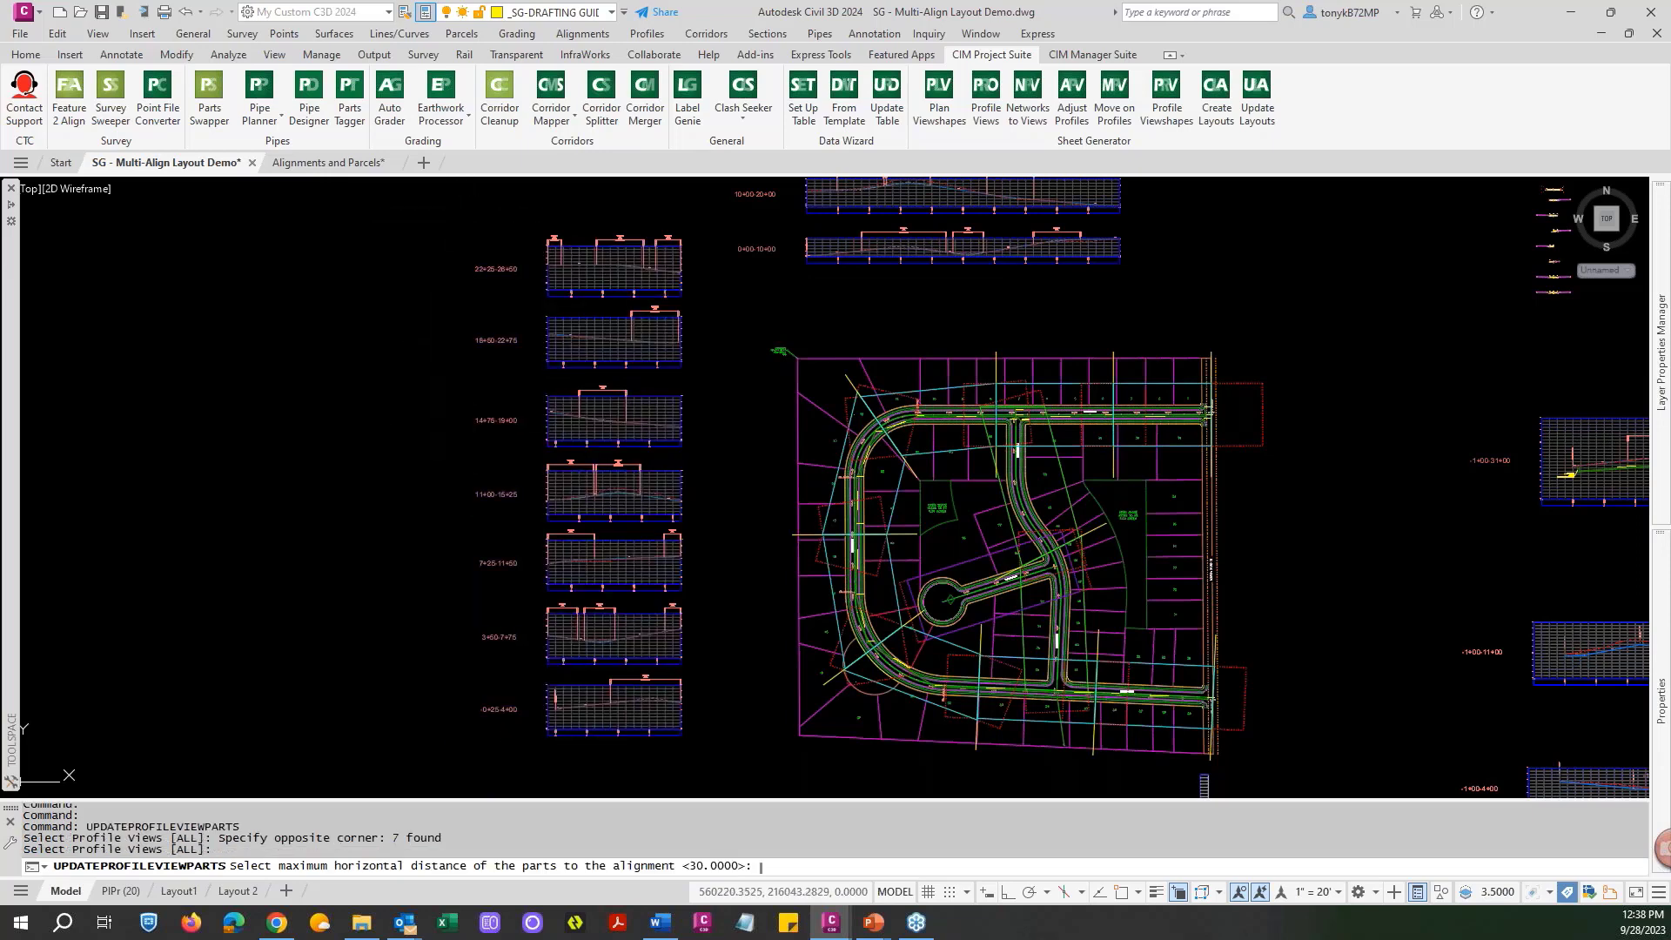
key("Return")
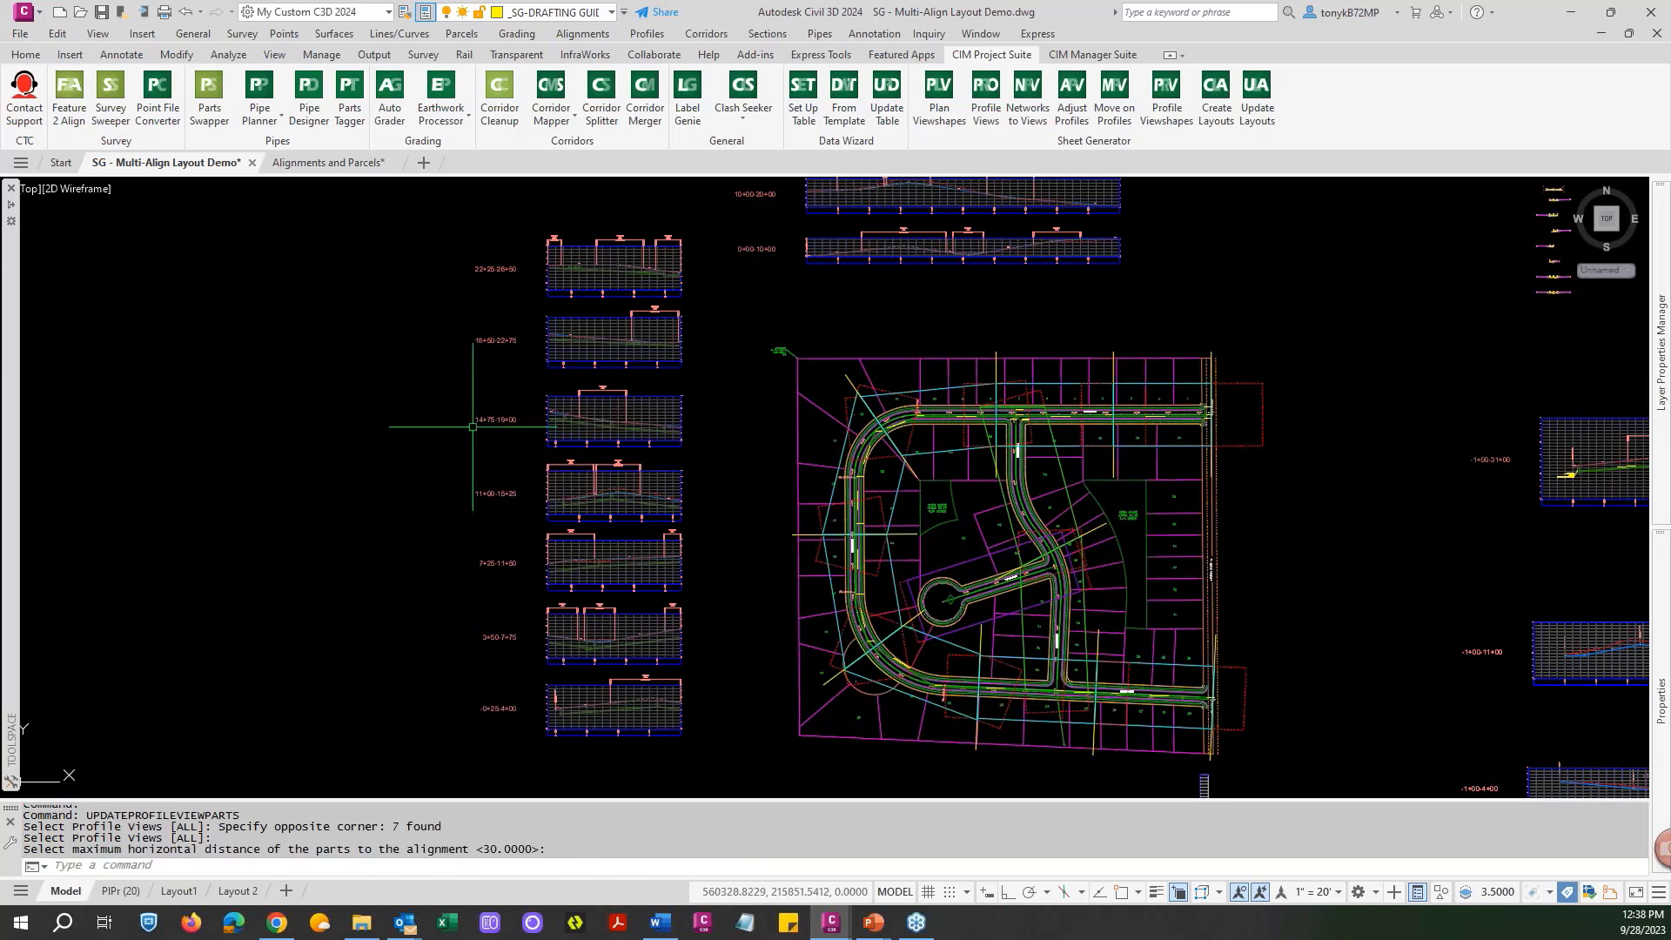
Create centered profile viewshapes at scale 20 for the seven Evergreen profile views, with _PROFILE PRINT BLOCK and _MASKING BLOCK over the buffer areas.
scroll(631, 287, "up", 4)
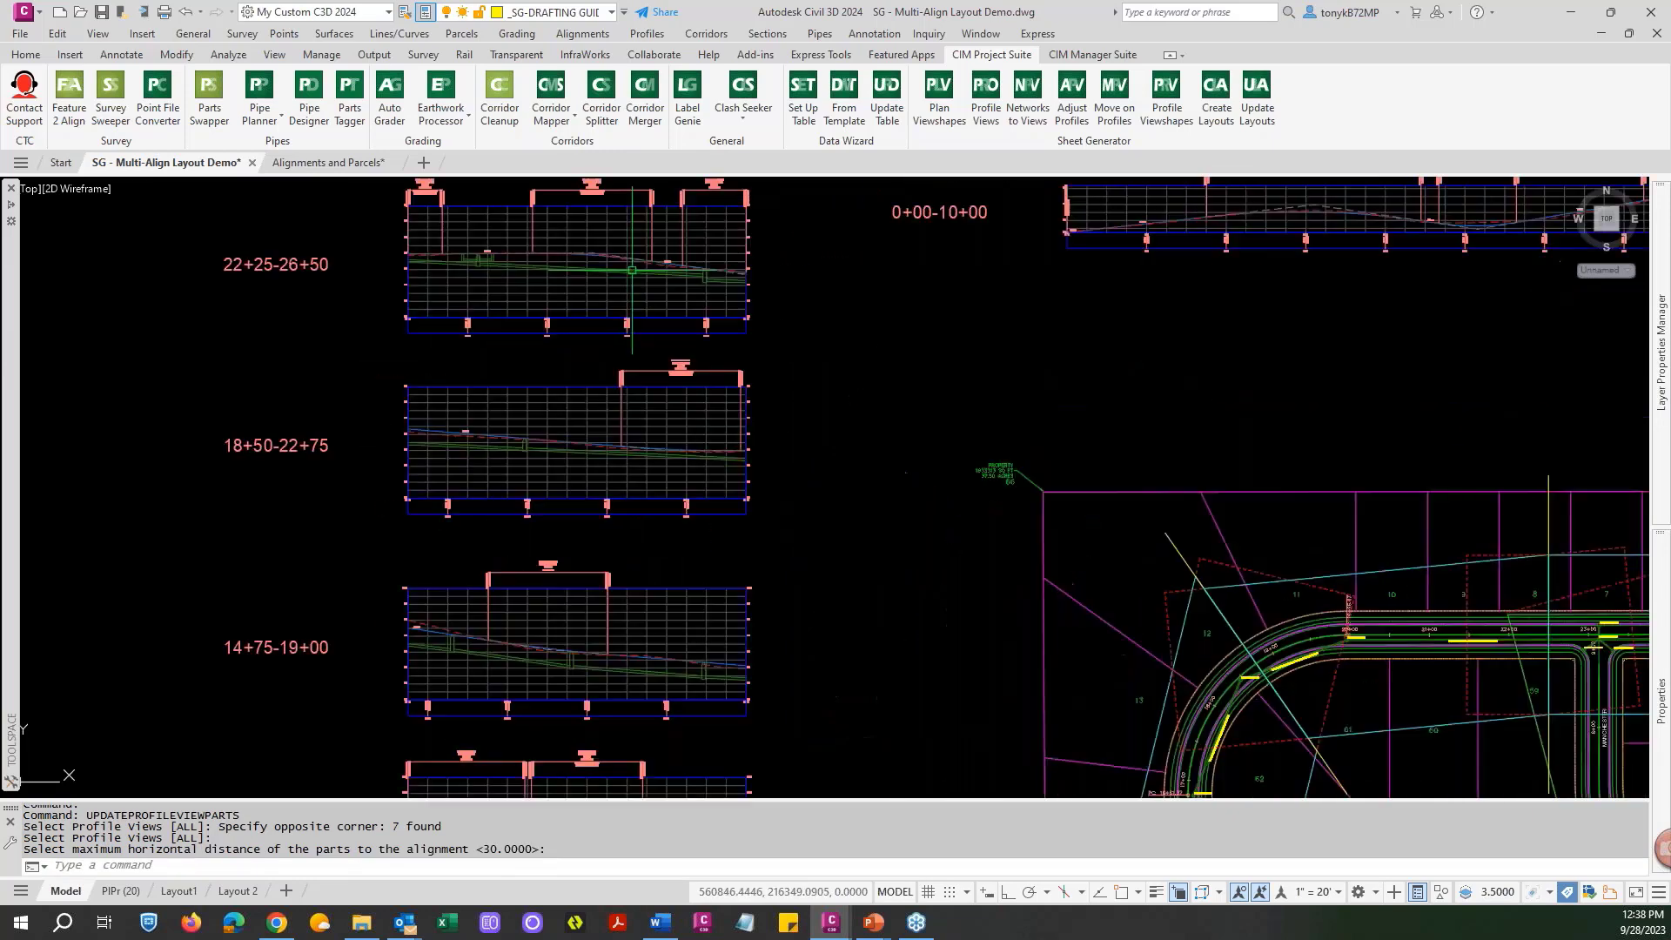
scroll(629, 293, "up", 4)
scroll(625, 294, "down", 4)
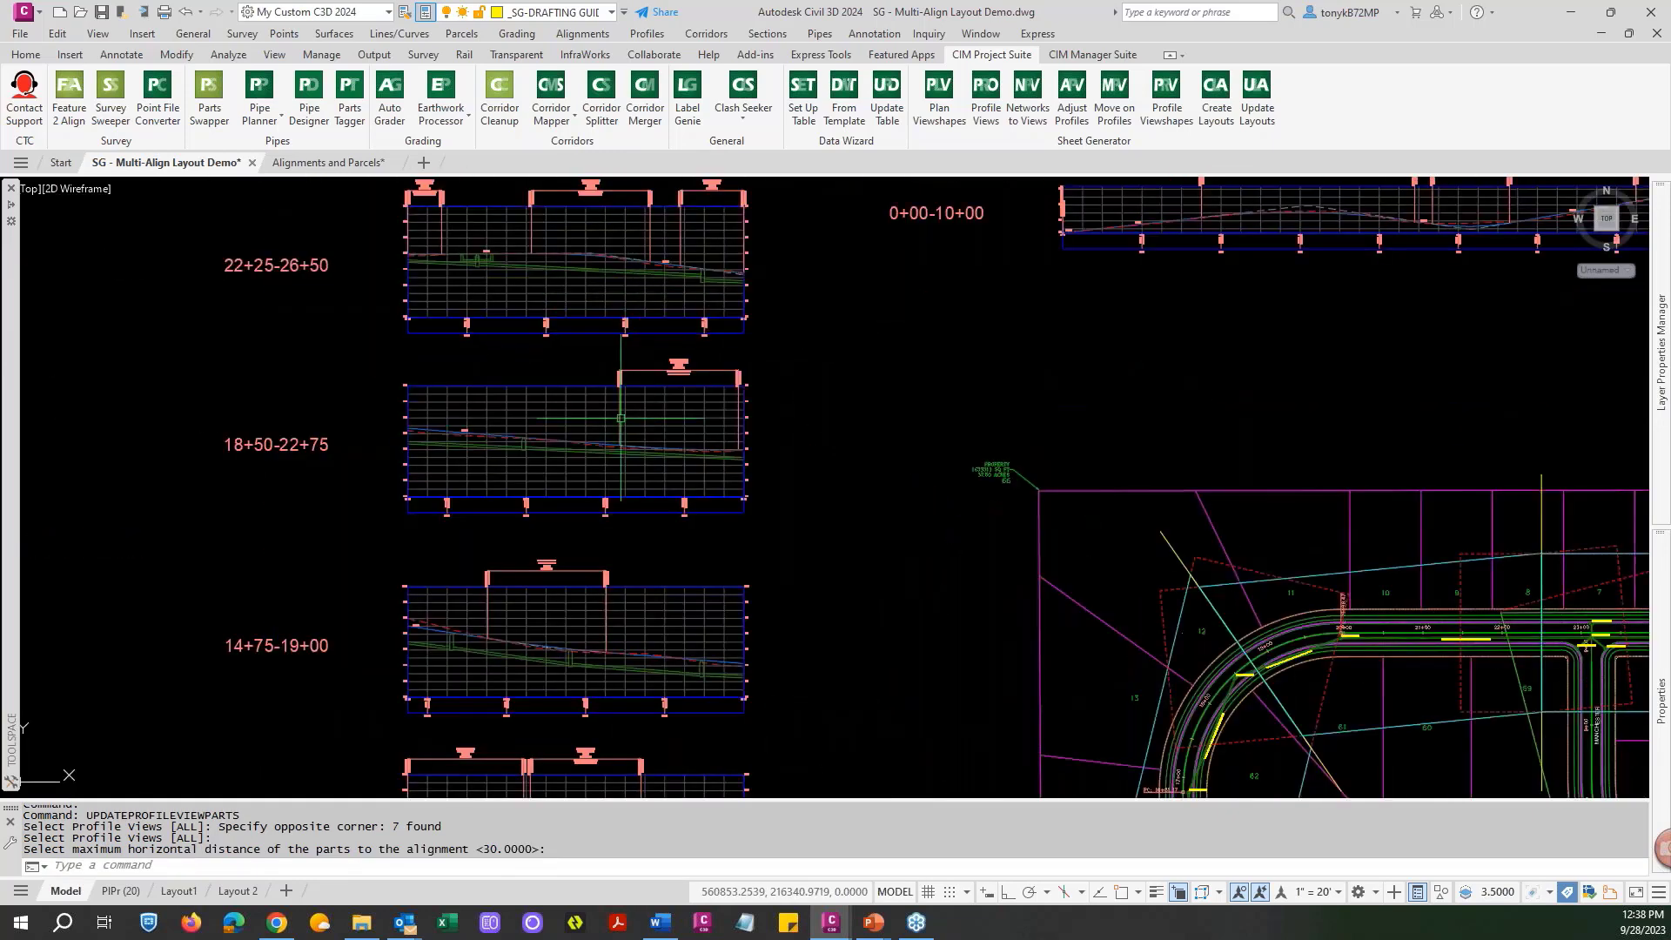
scroll(602, 470, "down", 5)
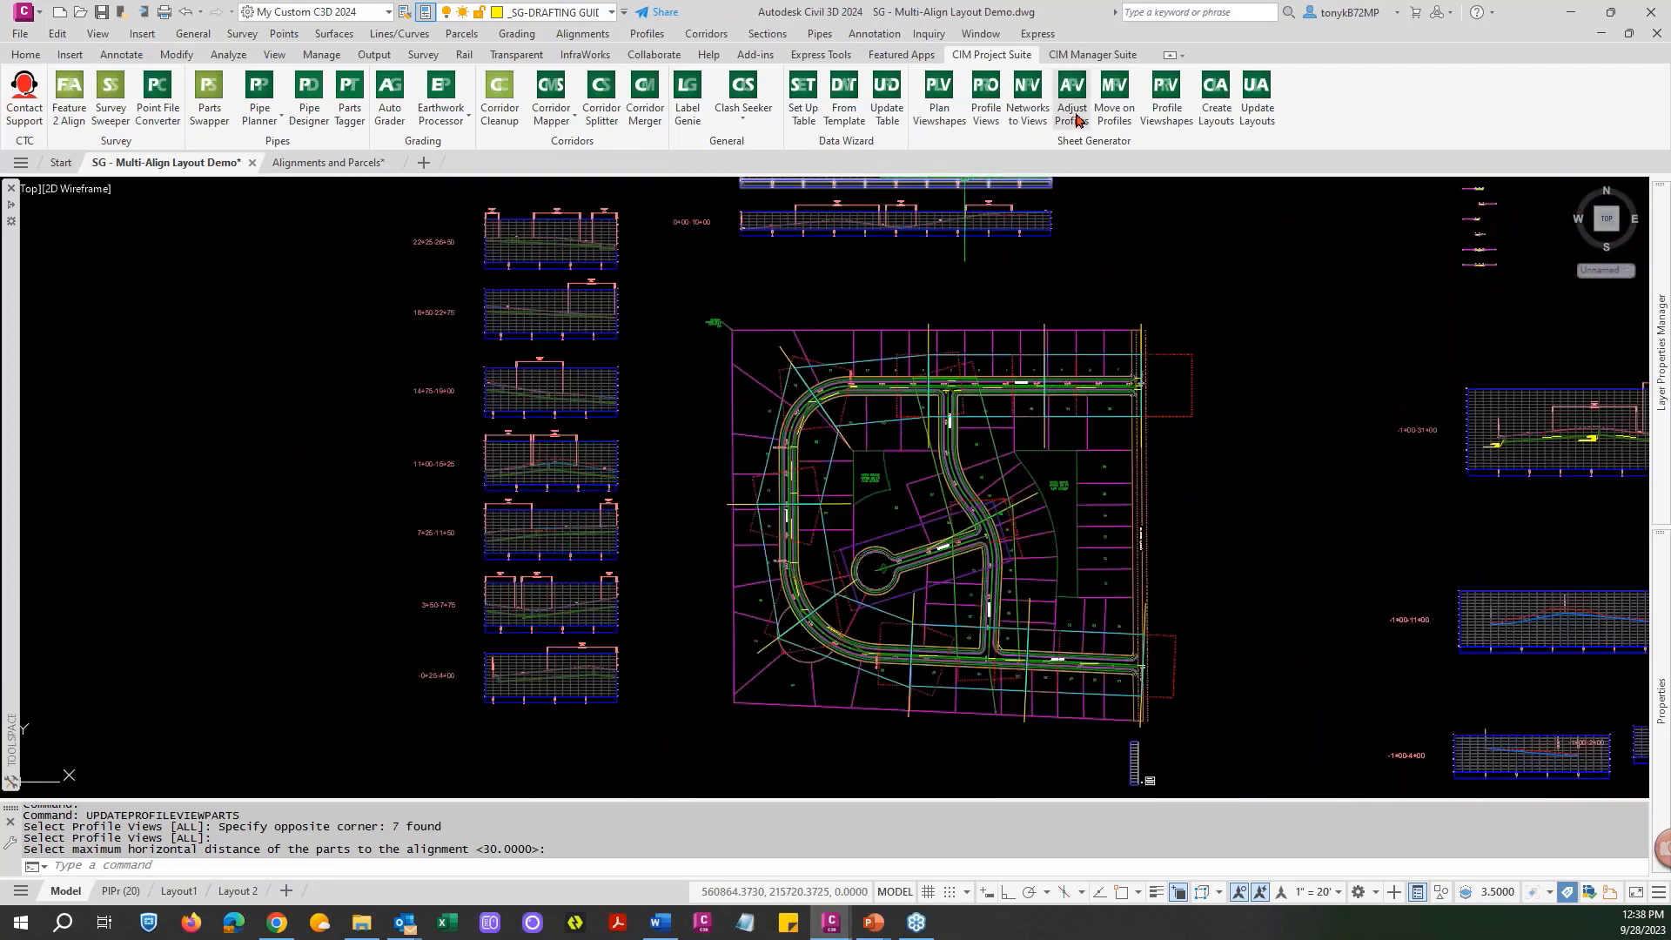
left_click(1143, 137)
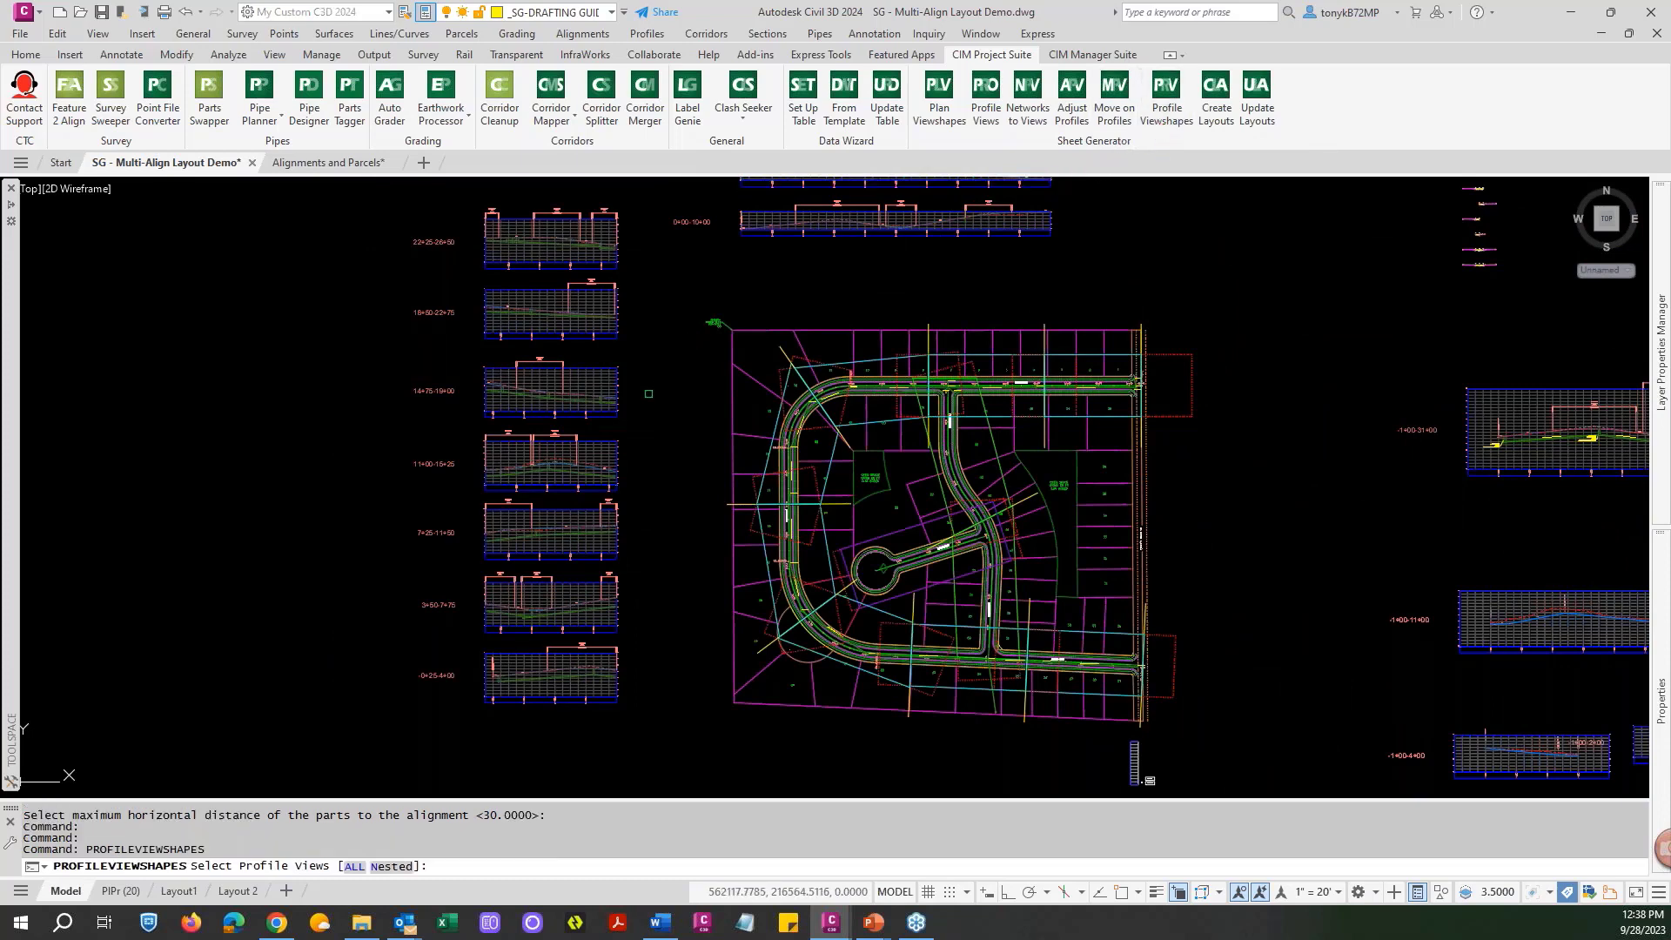
left_click(439, 691)
left_click(380, 221)
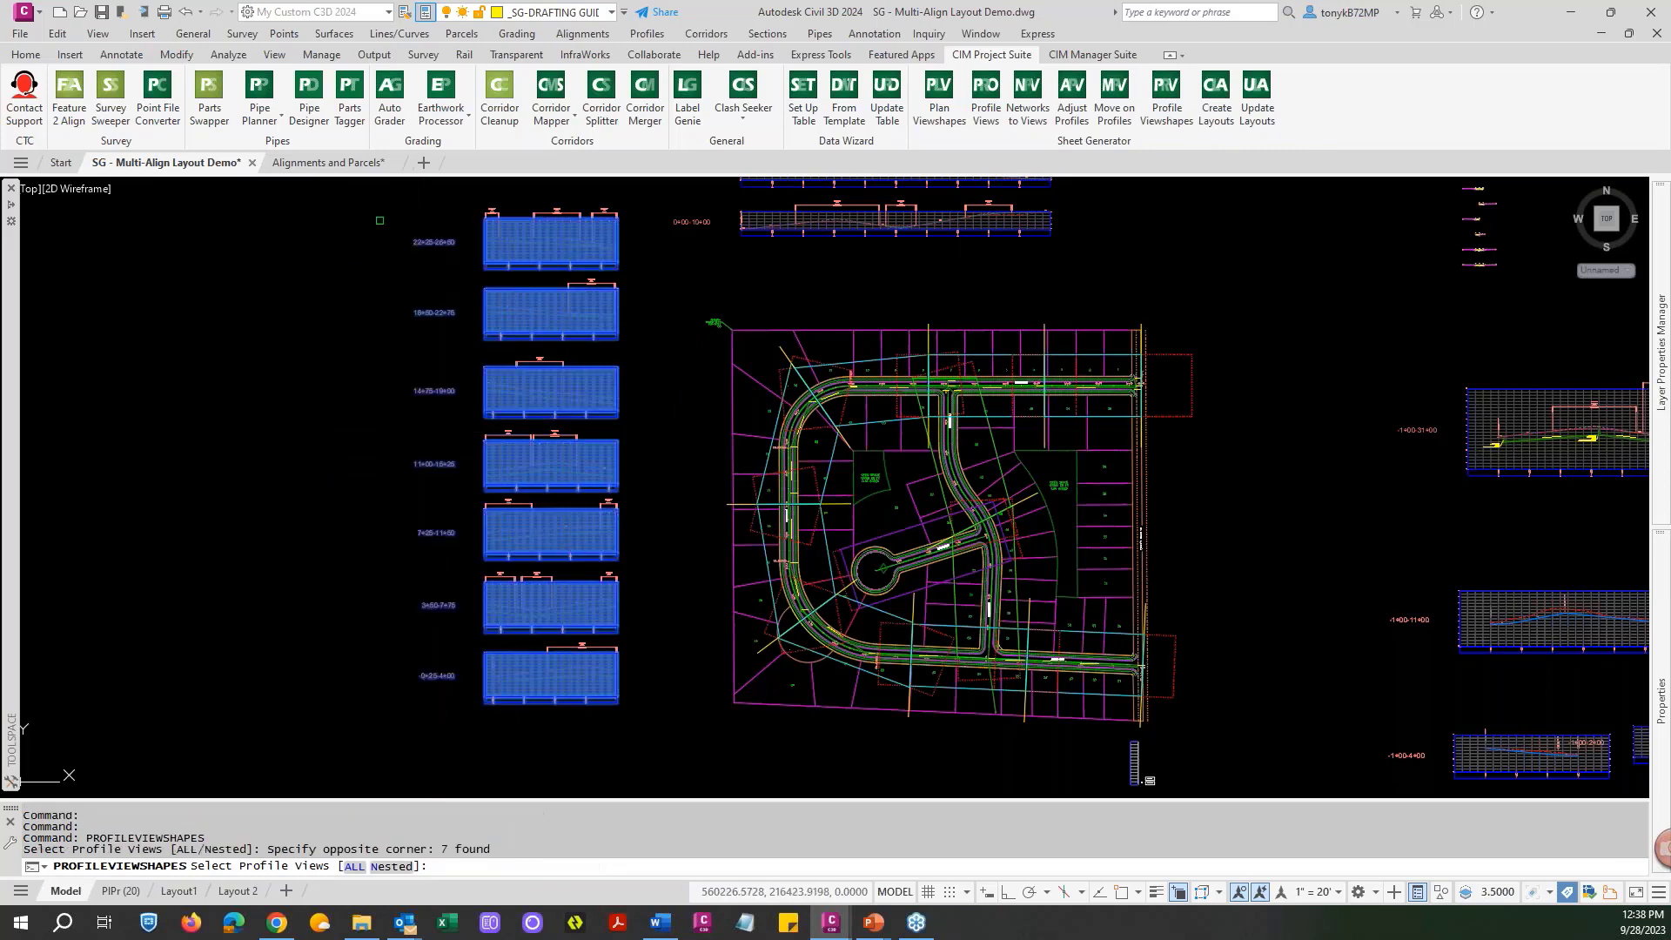
key("Return")
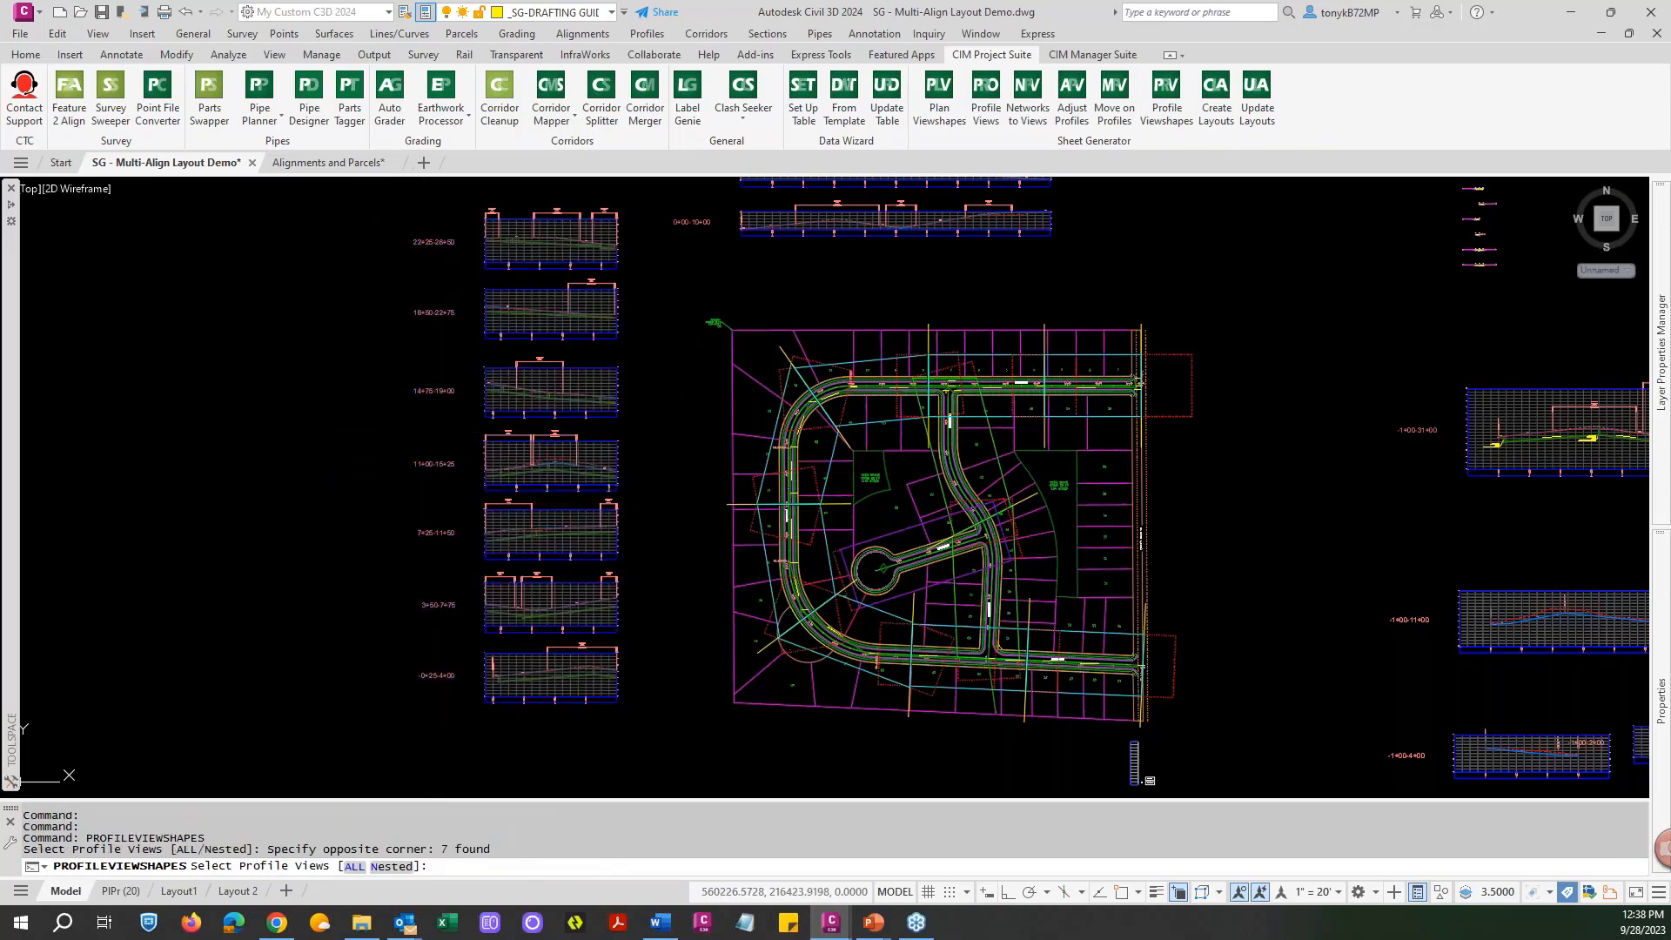
key("Return")
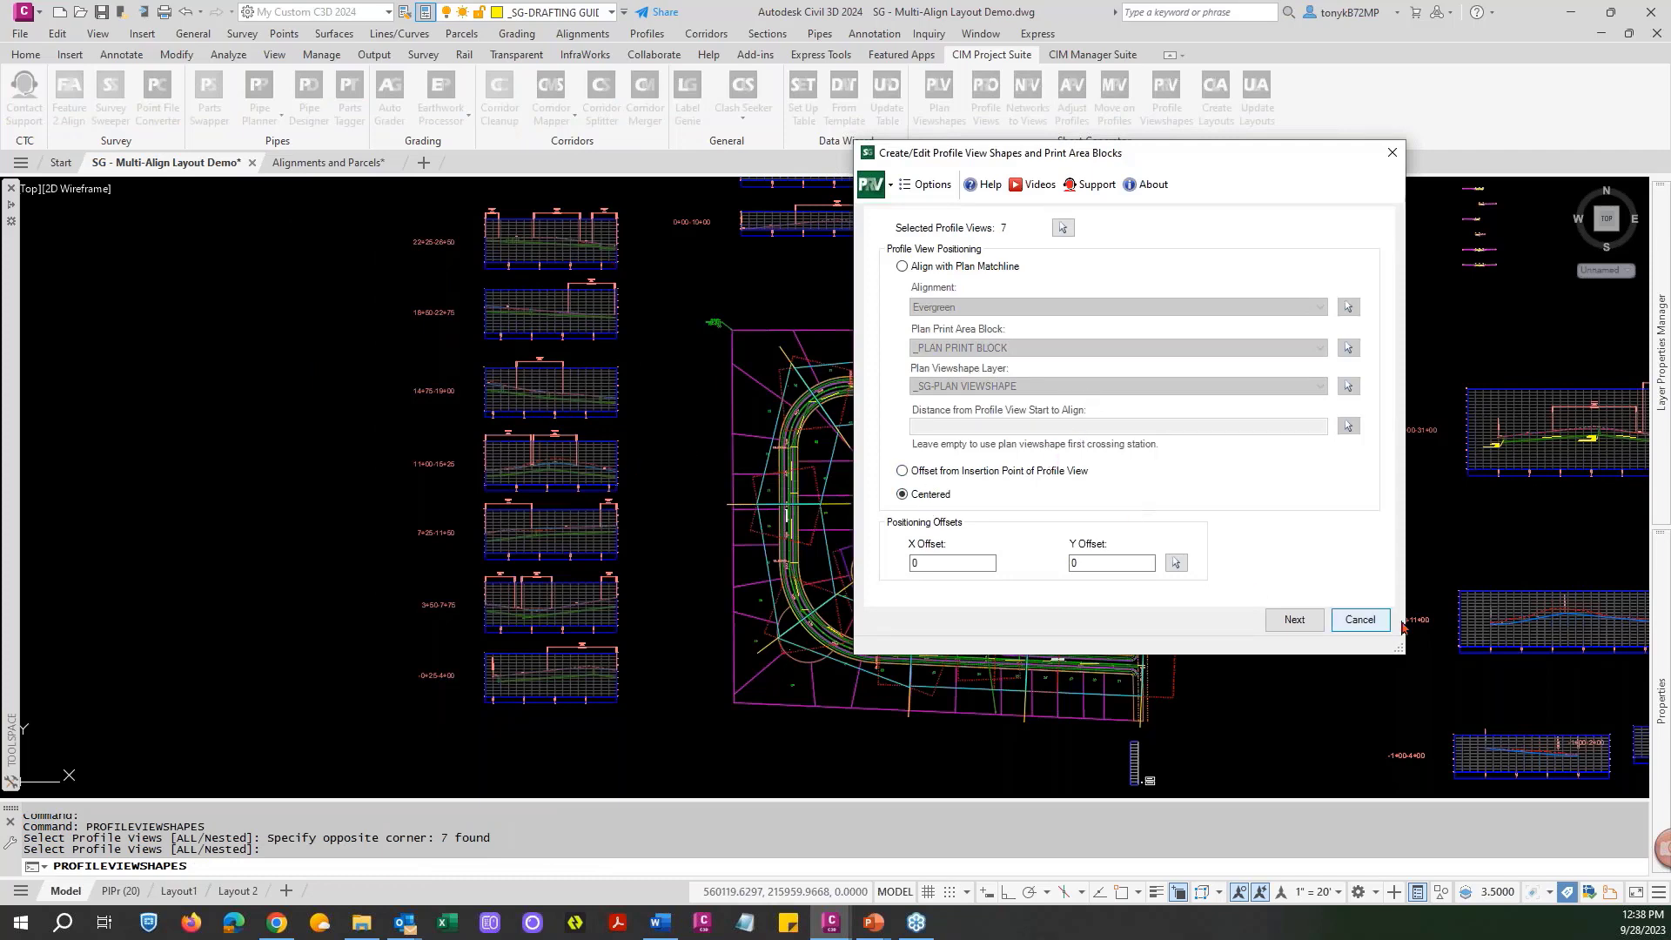
left_click(1293, 621)
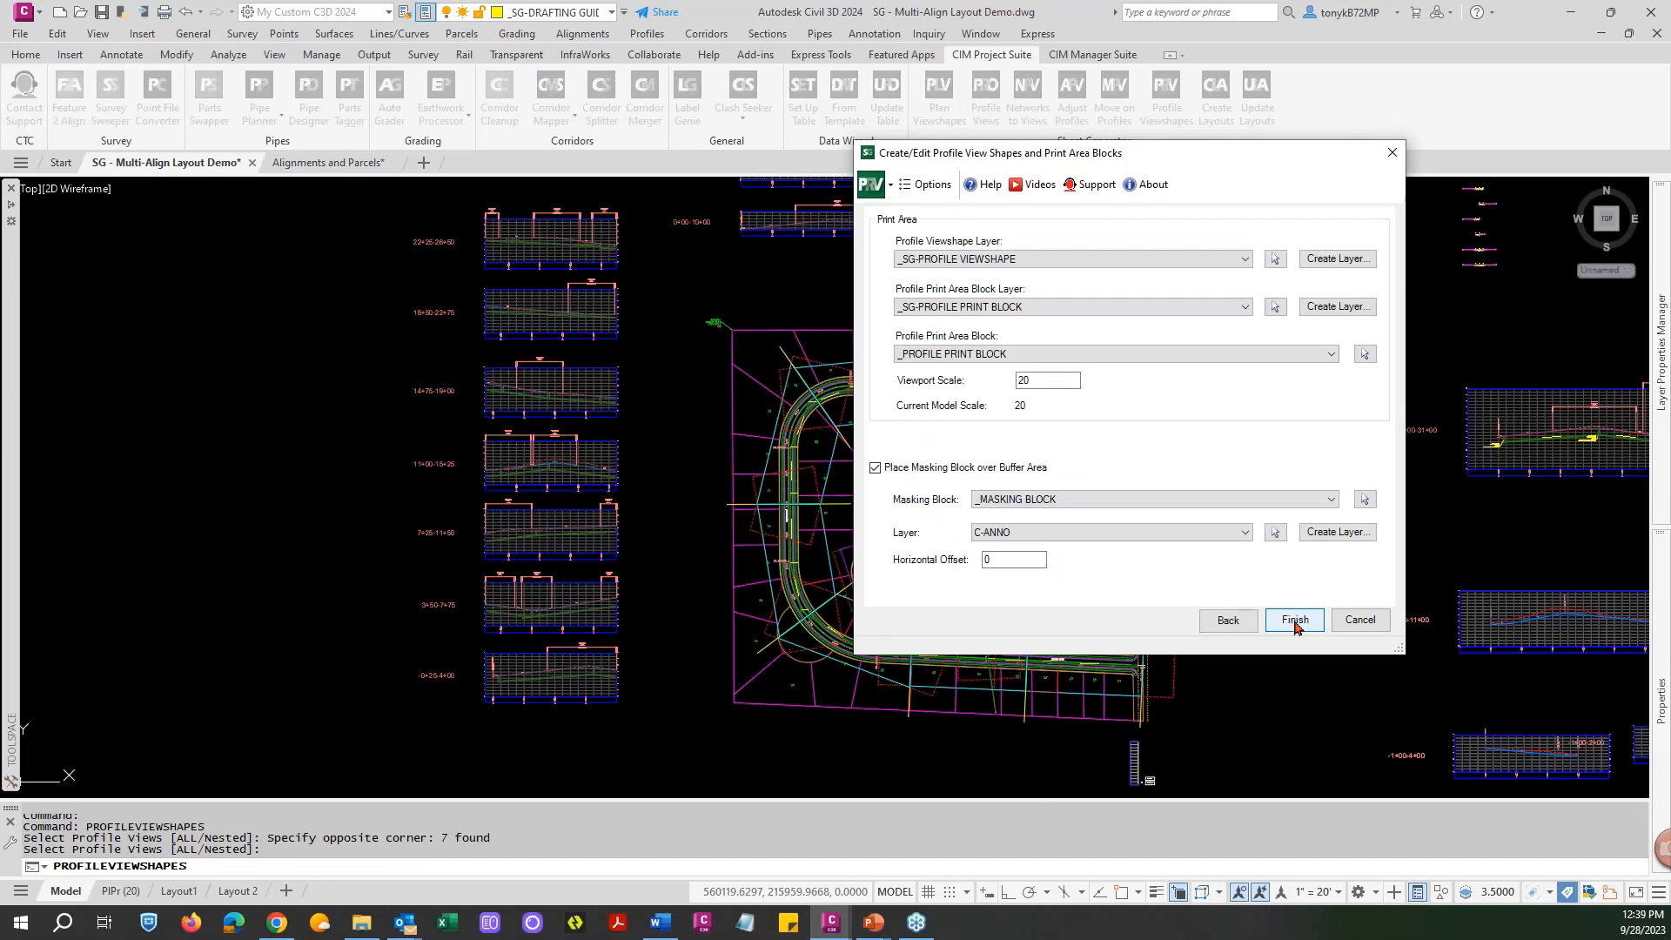
left_click(1294, 621)
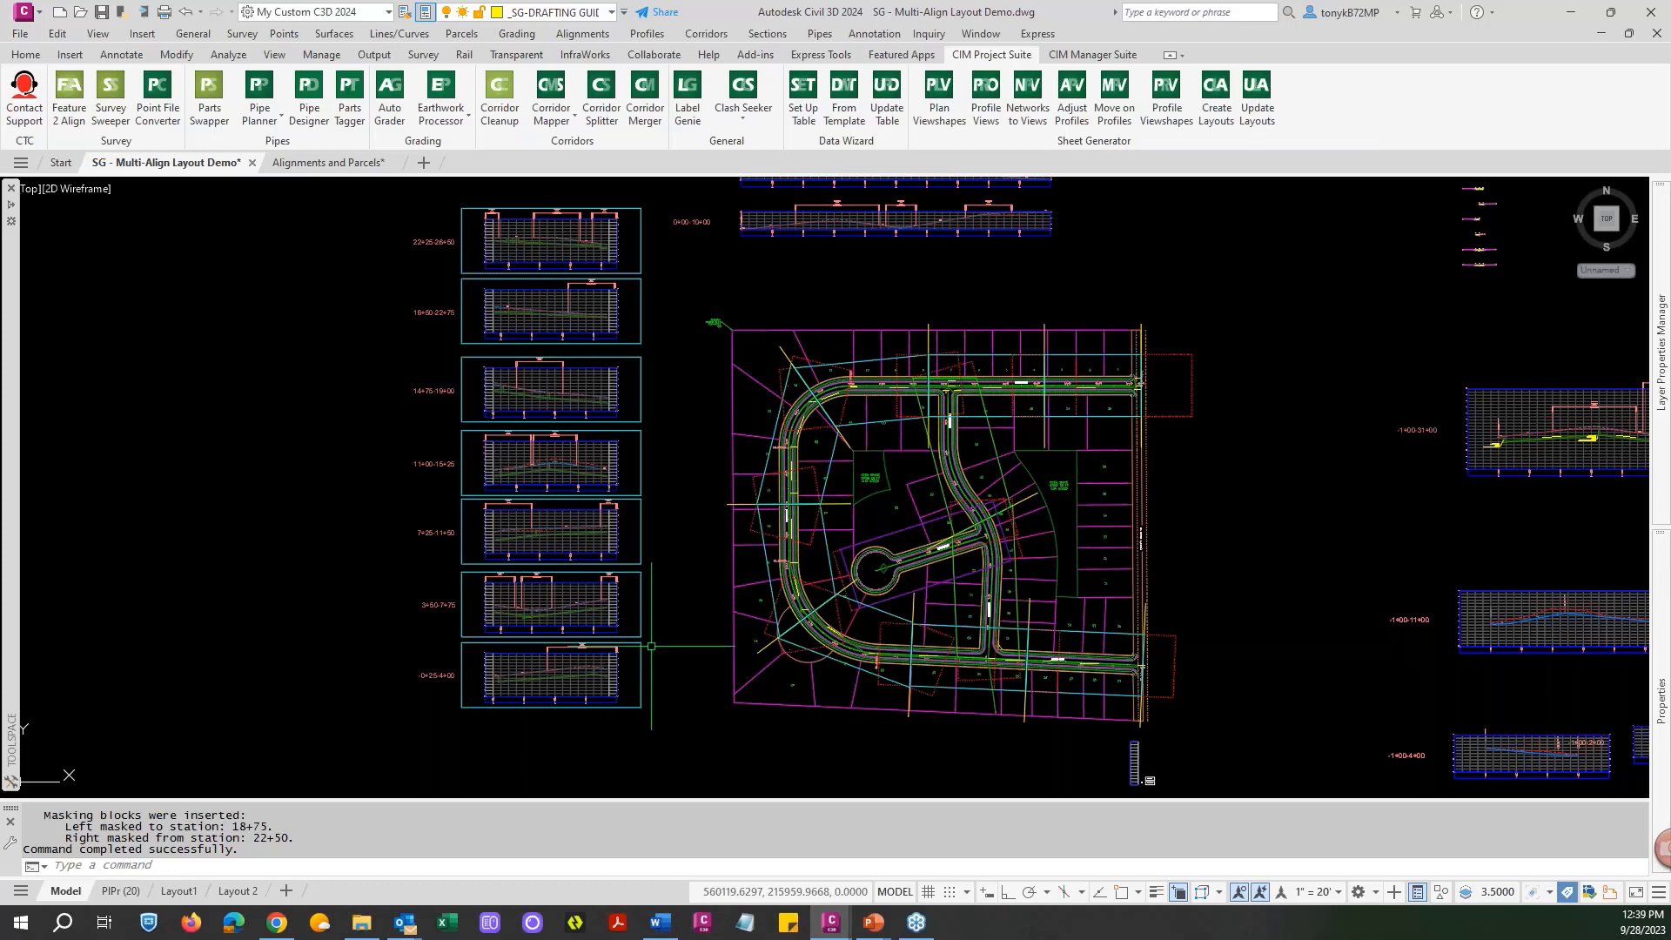
Examine the framed Evergreen profile views from the last to the first, checking the masked buffers, labels and pipe parts.
scroll(582, 221, "up", 4)
scroll(577, 216, "up", 2)
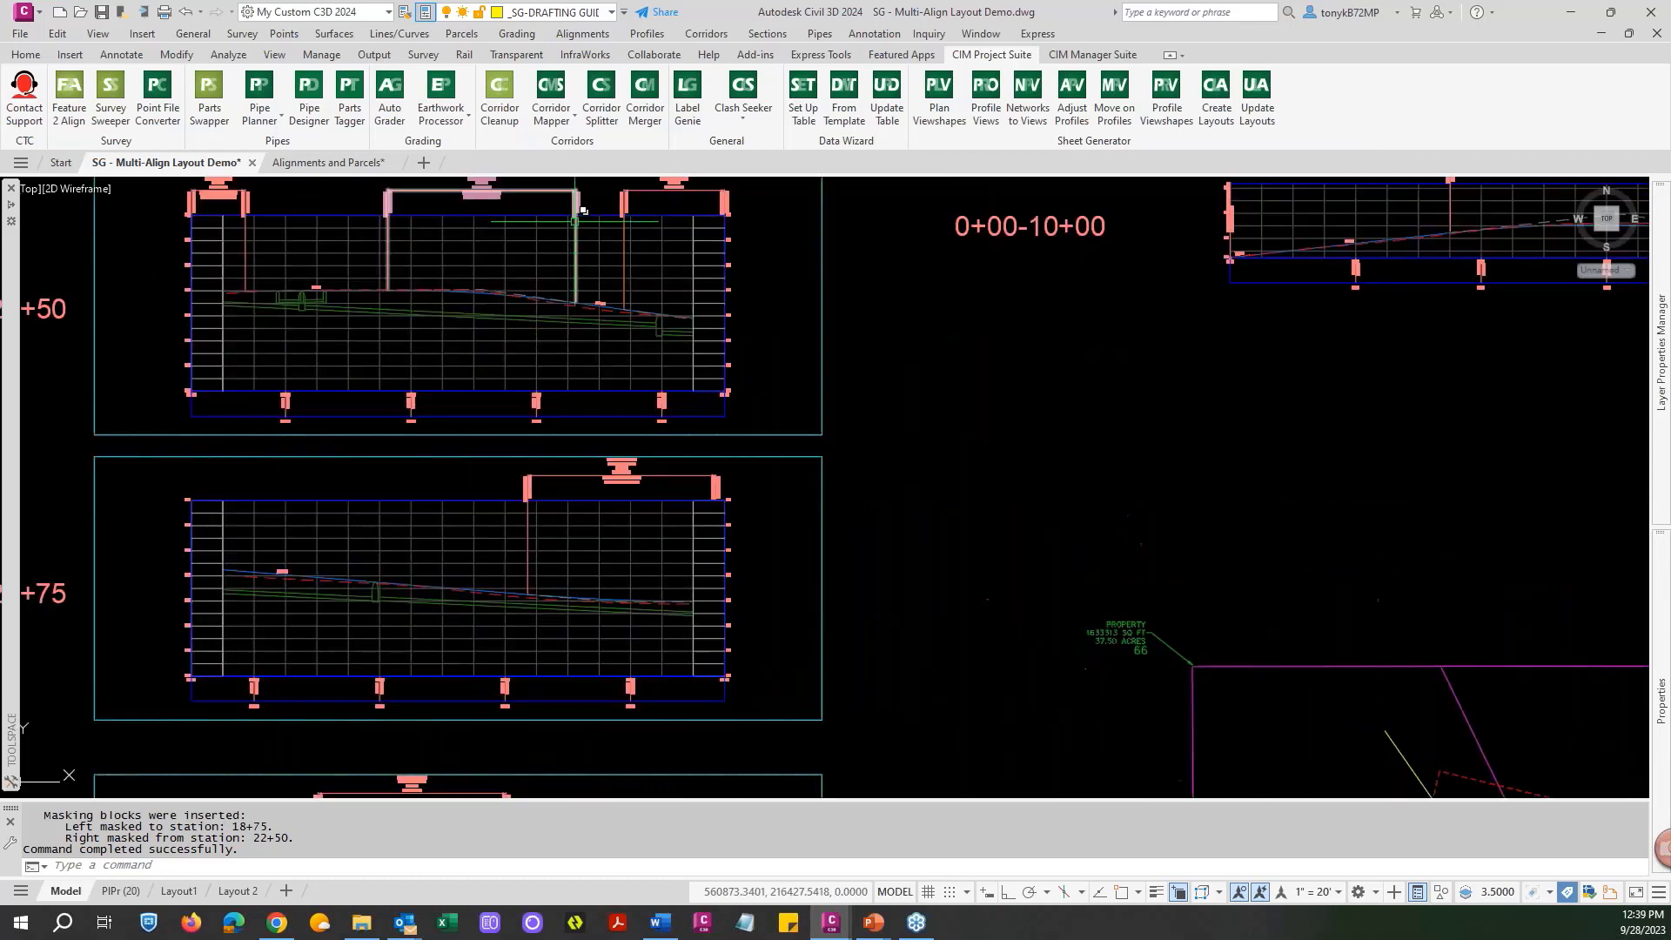
scroll(529, 316, "down", 2)
scroll(332, 250, "up", 4)
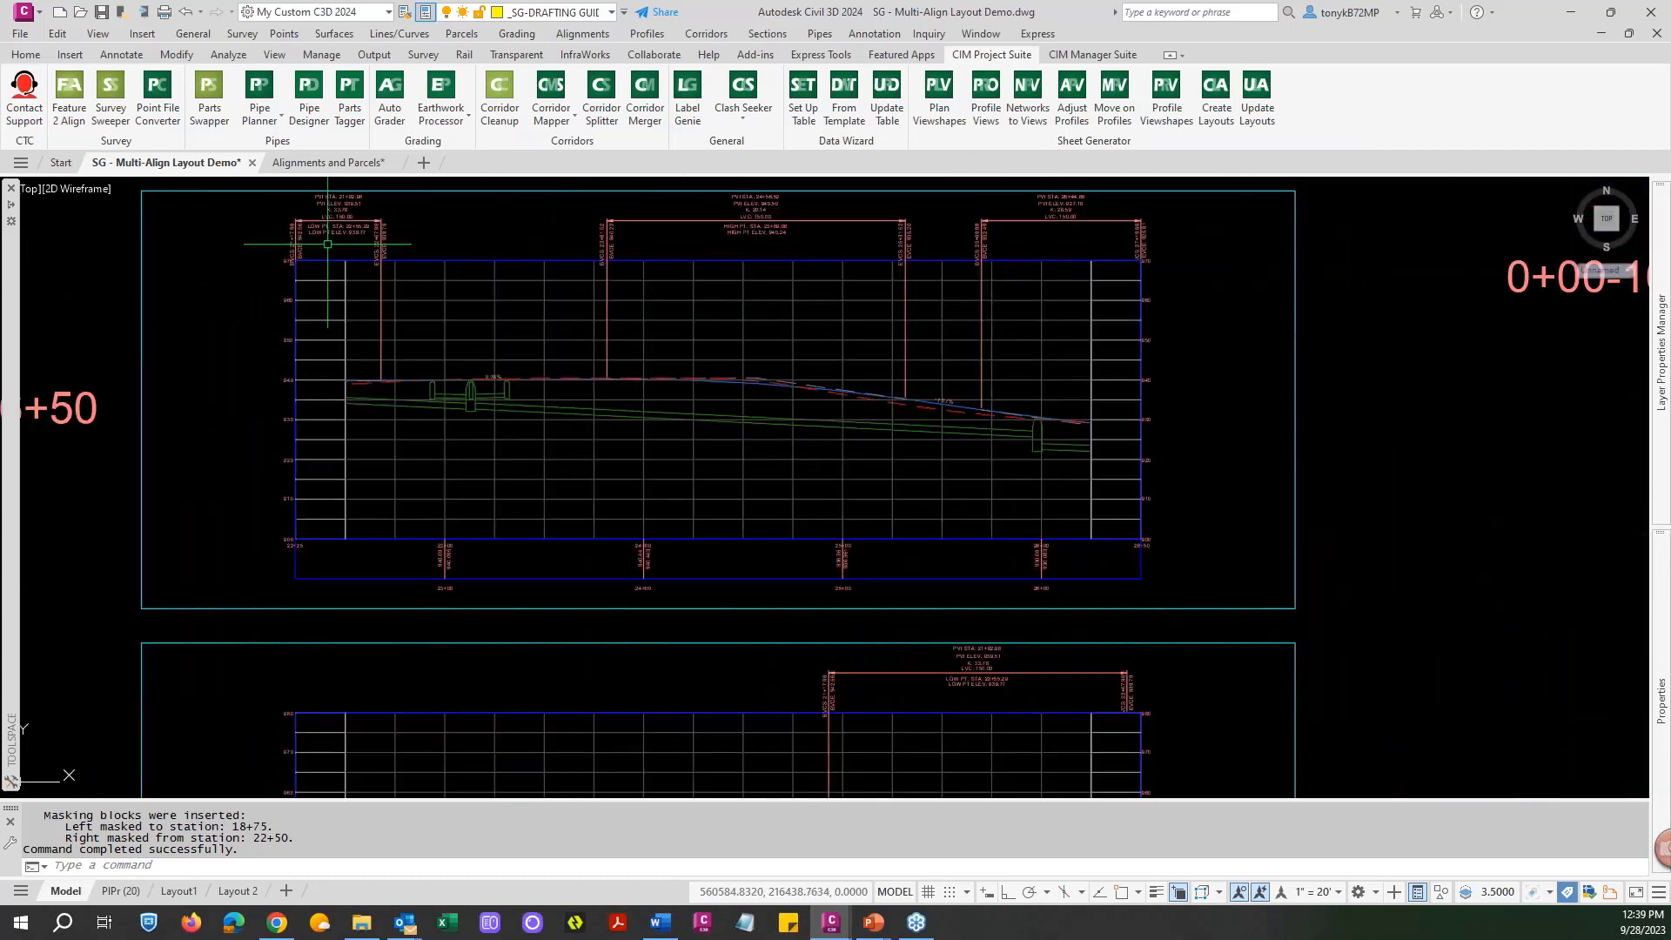
scroll(314, 245, "up", 2)
scroll(314, 245, "down", 2)
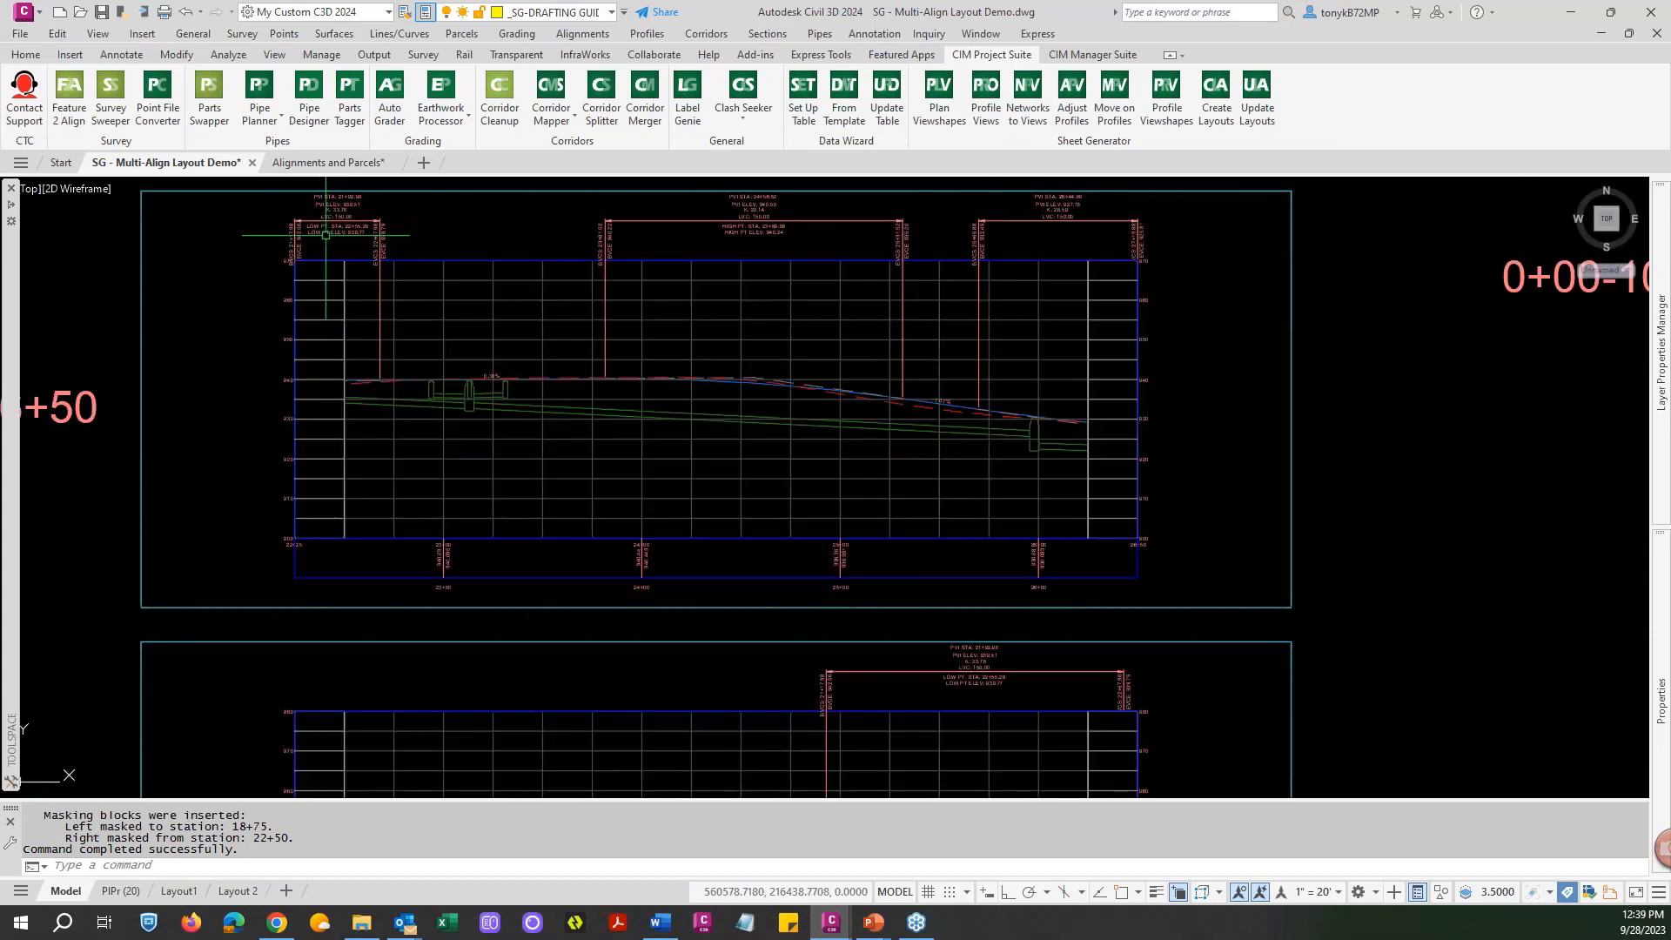
scroll(314, 246, "down", 4)
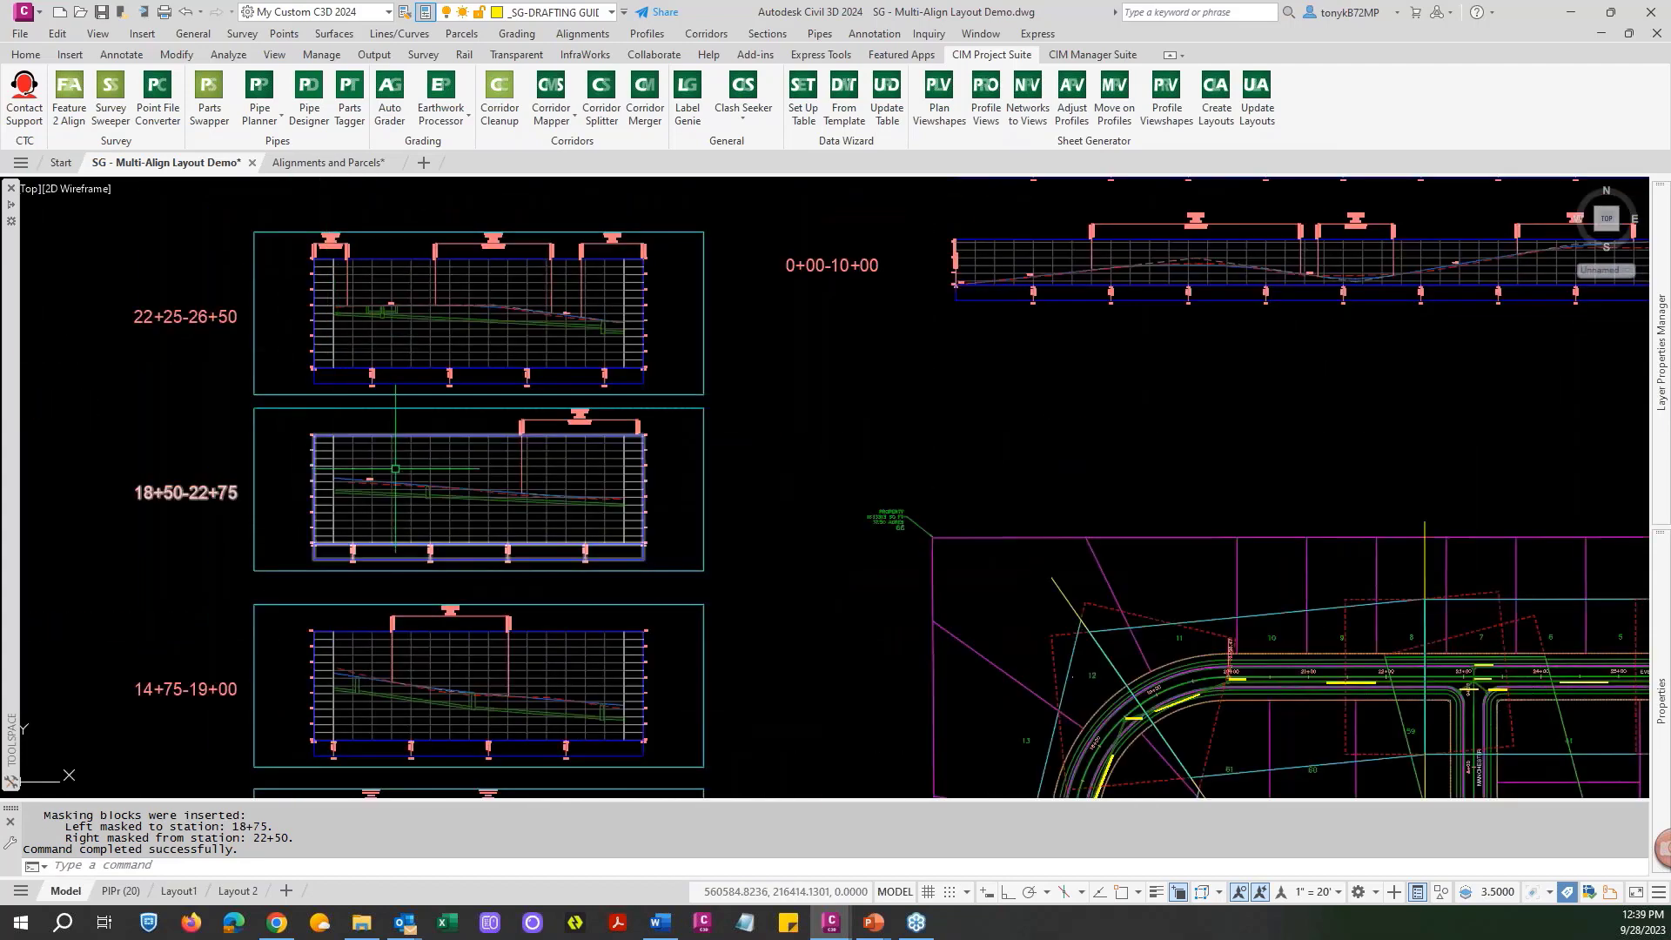
mouse_move(395, 467)
middle_mouse_down()
mouse_move(435, 291)
mouse_move(418, 459)
mouse_move(415, 265)
middle_mouse_up()
middle_click_drag(411, 485, 402, 305)
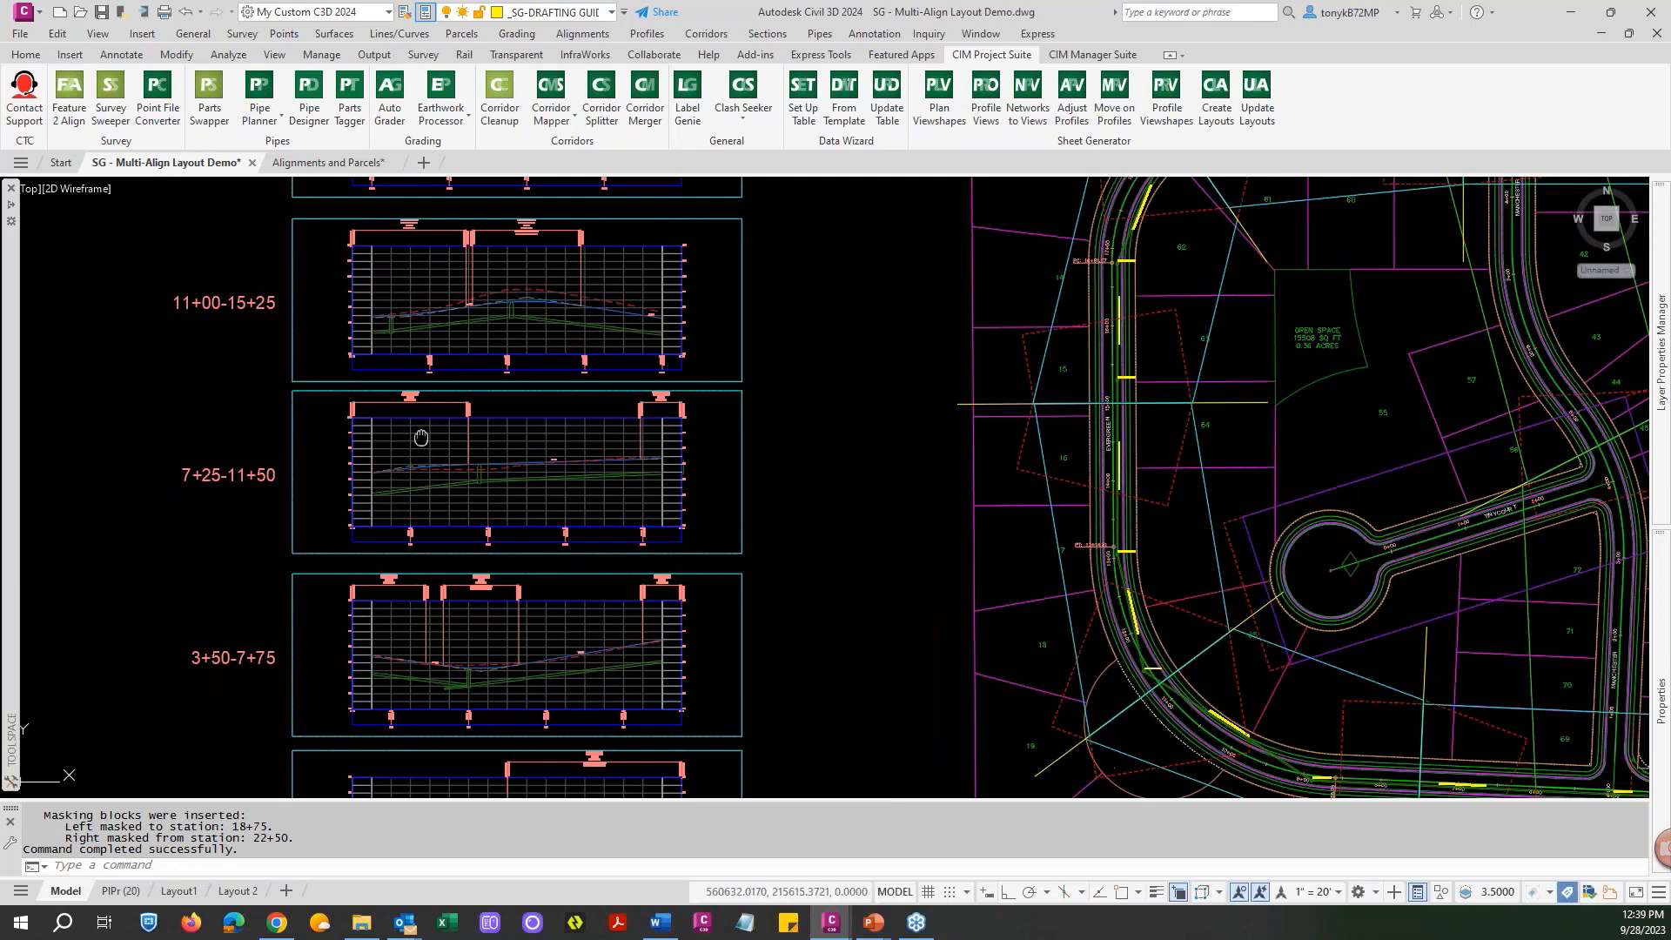
middle_click_drag(421, 436, 395, 164)
scroll(328, 549, "up", 6)
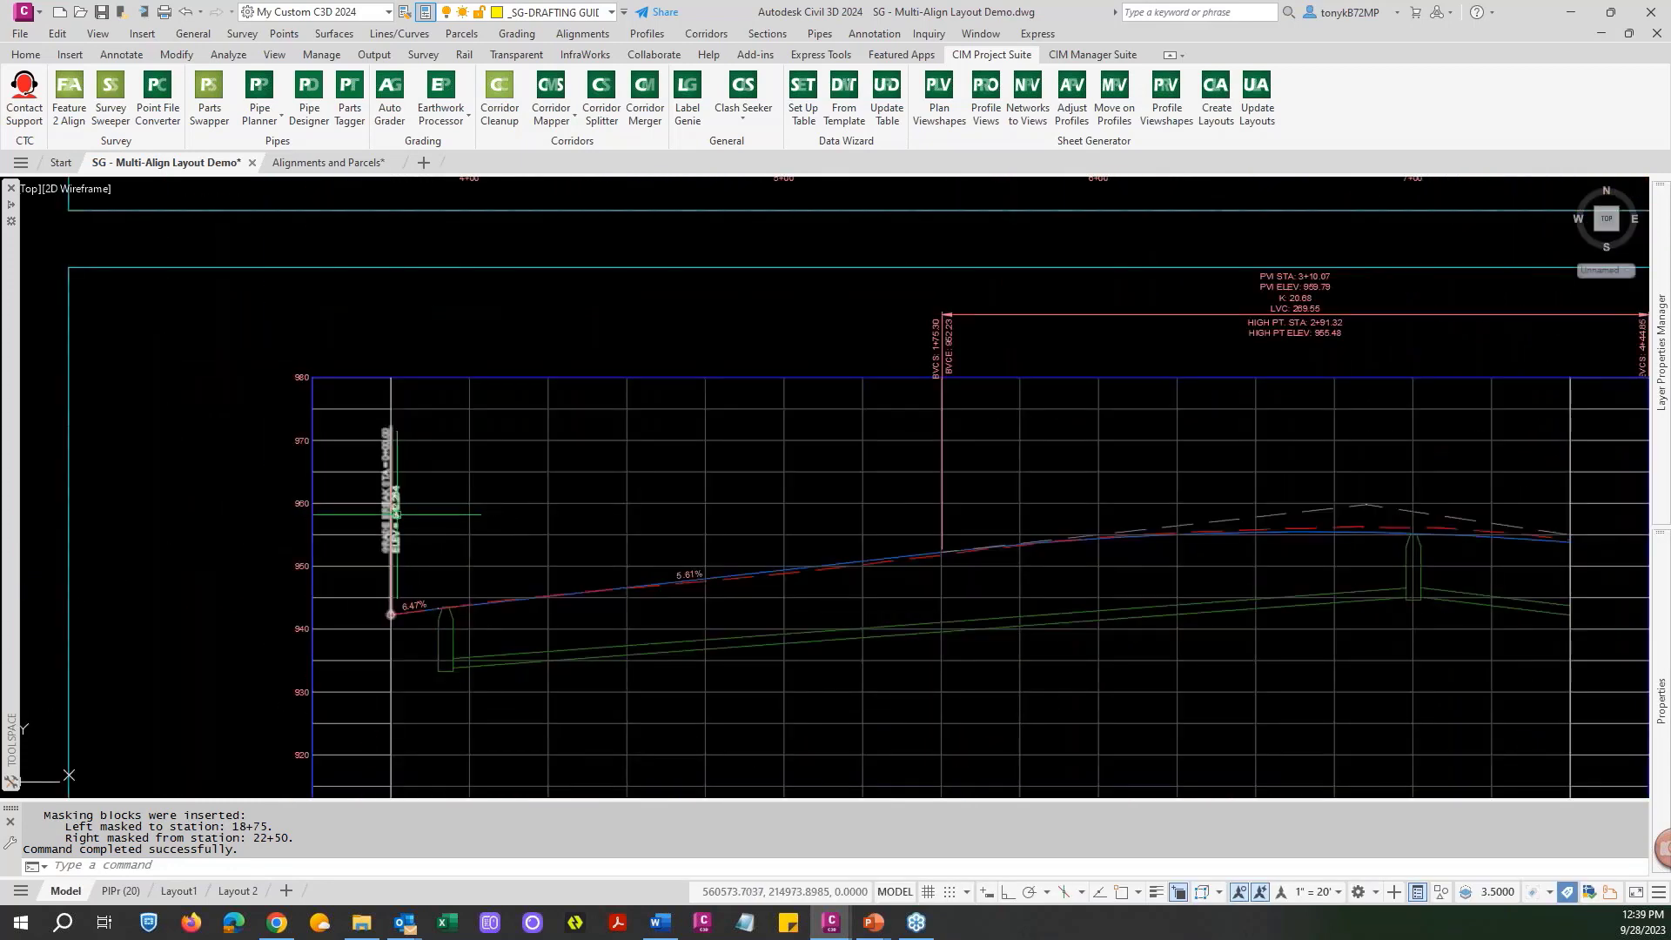
key("Escape")
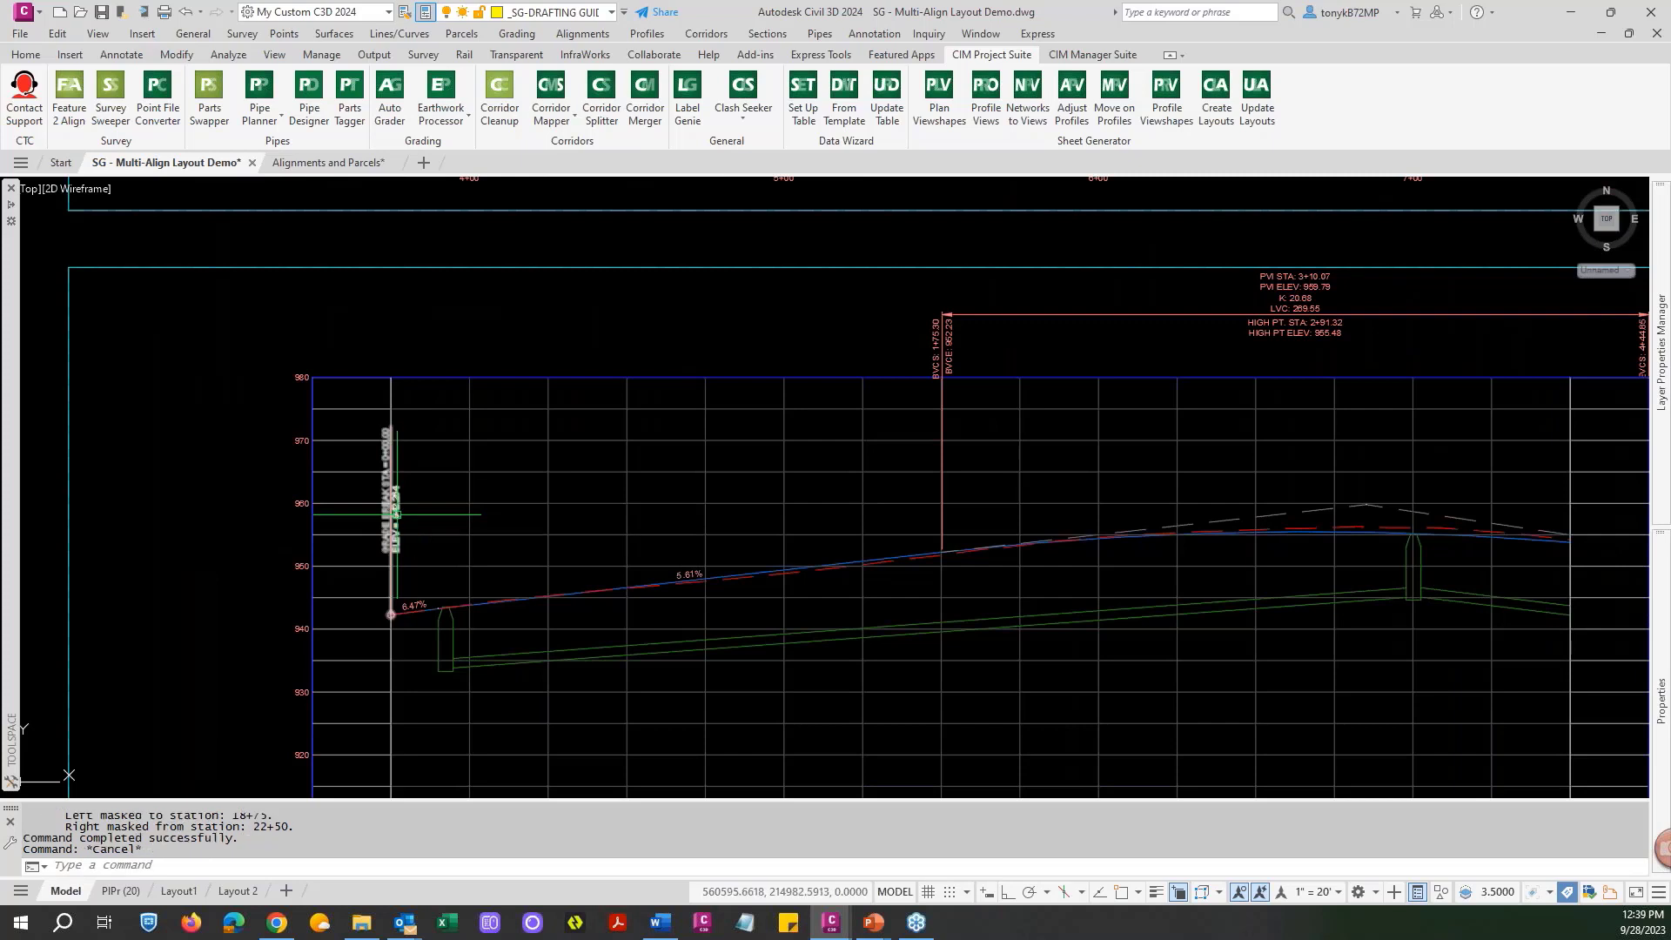
Bring the grade break label at the start of the -0+25-4+00 Evergreen profile view to the front of the draw order.
left_click(396, 514)
type("dr")
key("Return")
left_click(396, 516)
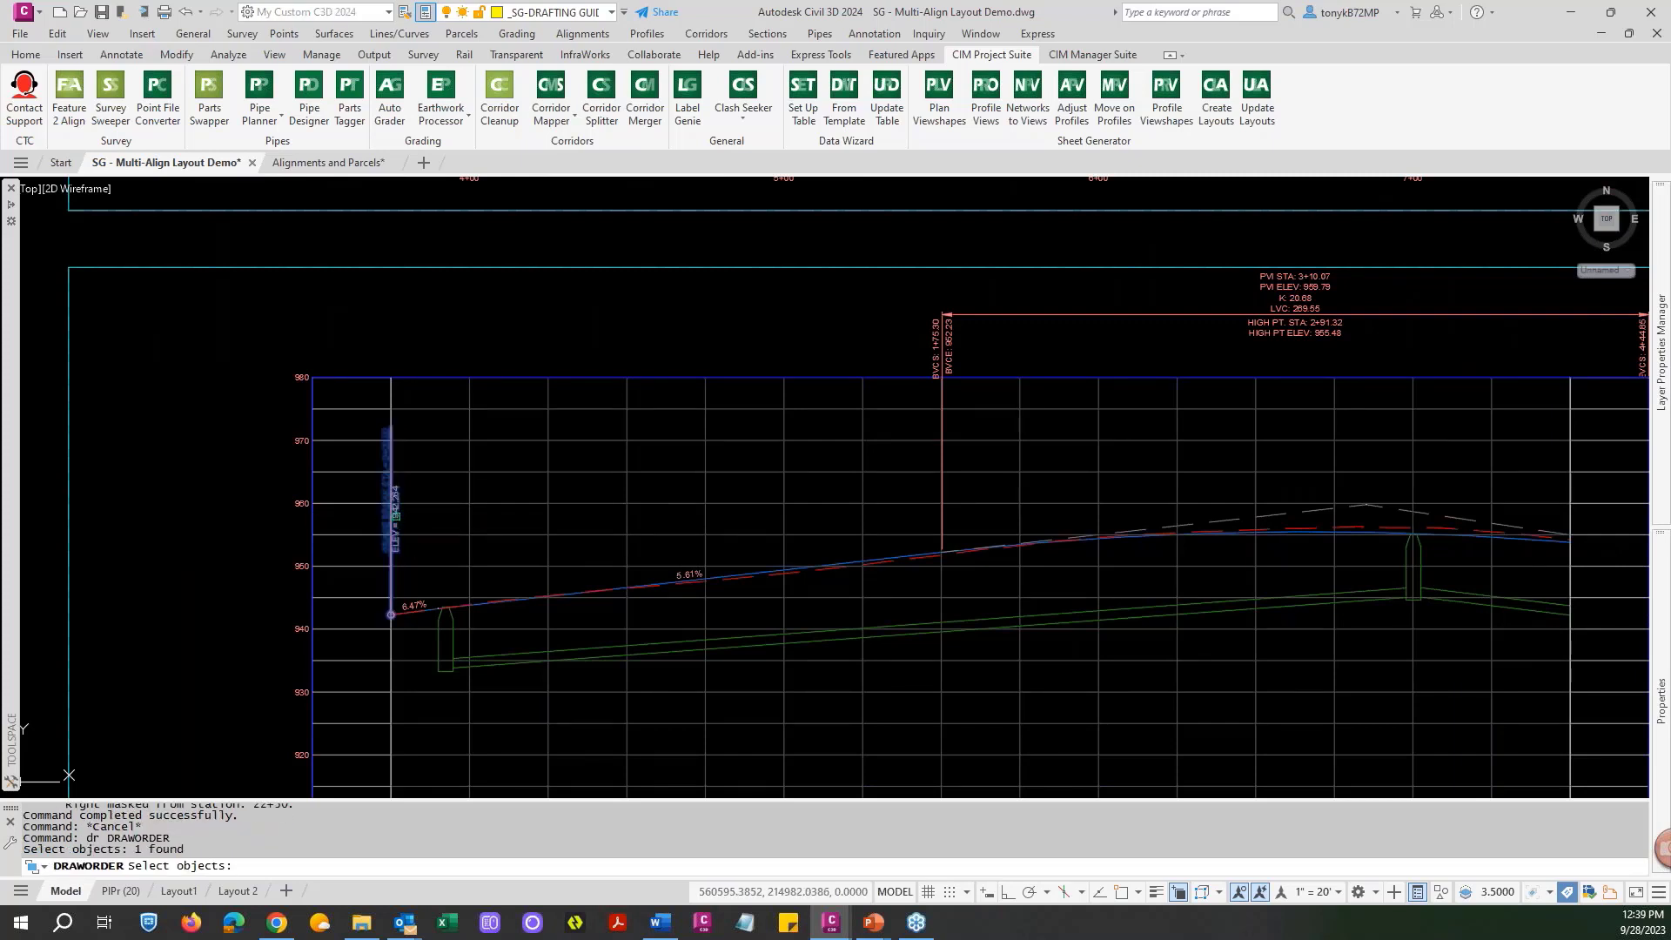
key("Return")
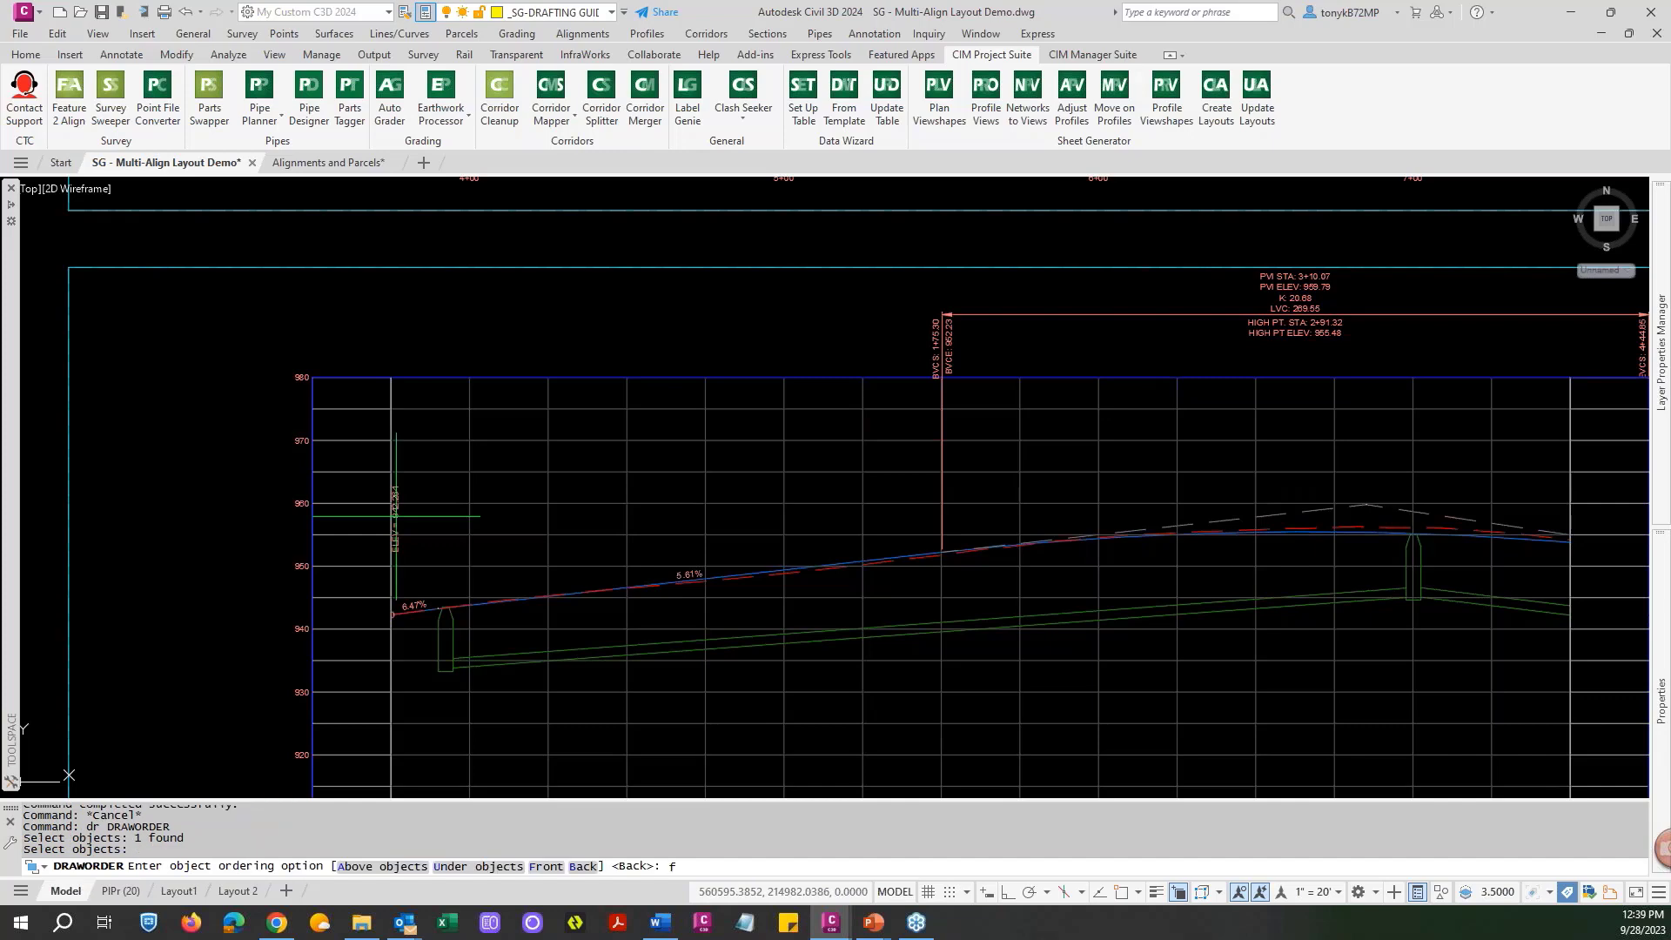
type("f")
key("Return")
key("Escape")
key("Return")
Examine the full stack of framed Evergreen profile views alongside the site plan and its plan viewshapes.
scroll(395, 516, "down", 3)
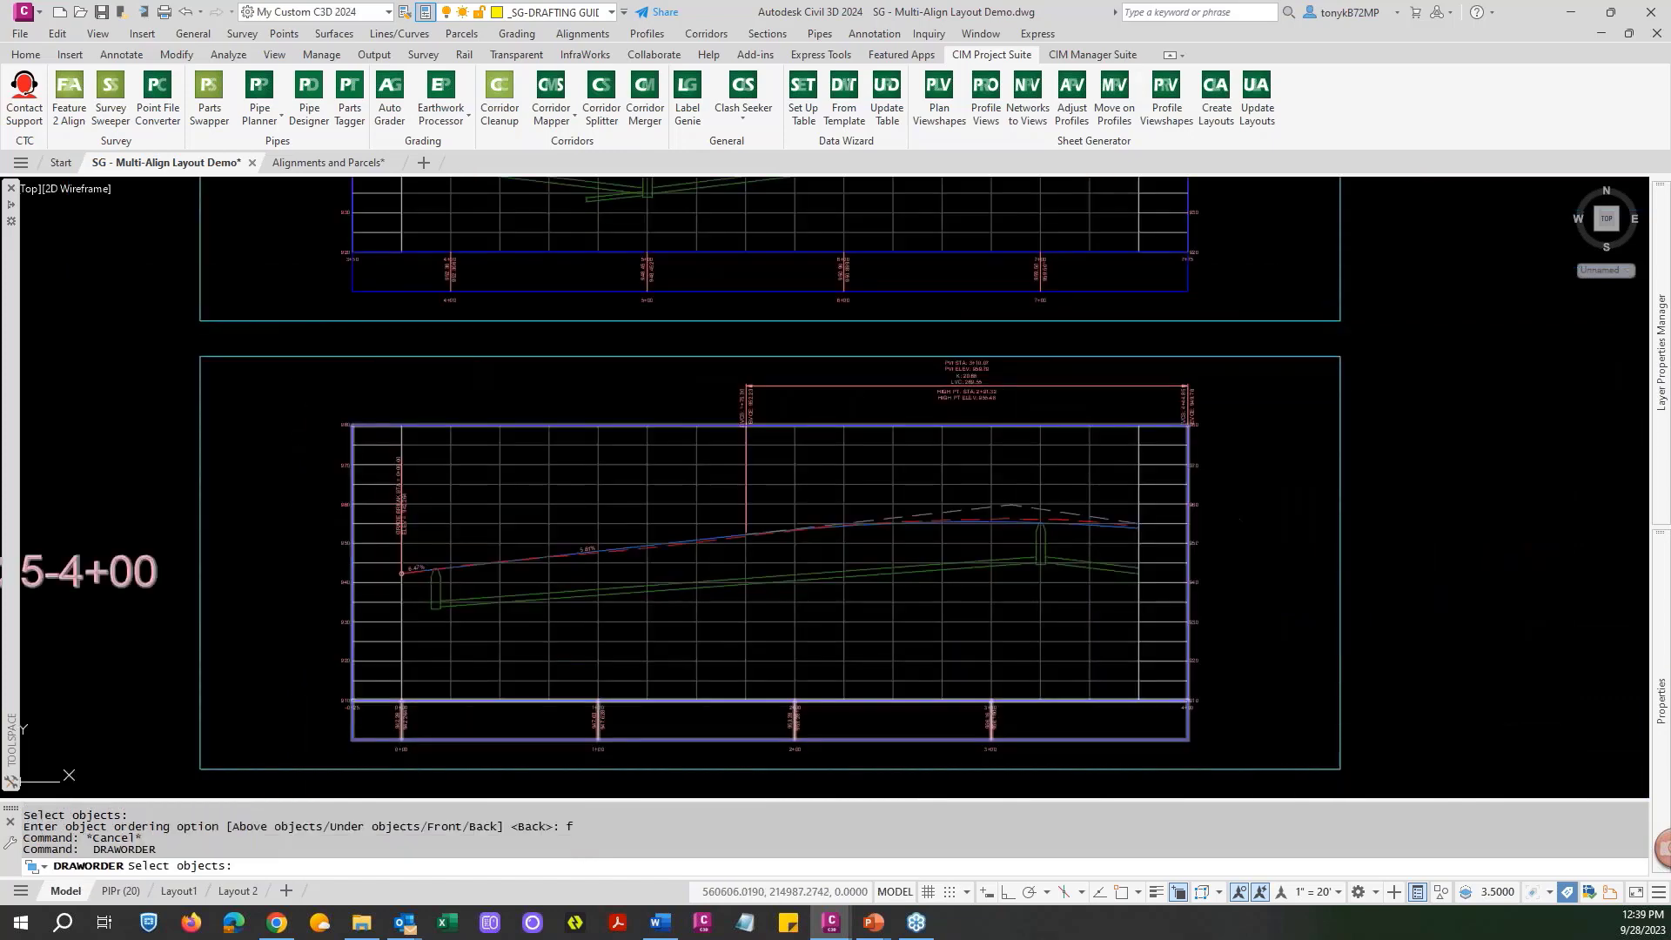
scroll(418, 510, "down", 2)
mouse_move(575, 538)
middle_mouse_down()
mouse_move(447, 530)
mouse_move(437, 513)
mouse_move(553, 588)
middle_mouse_up()
scroll(461, 506, "down", 2)
scroll(545, 426, "up", 4)
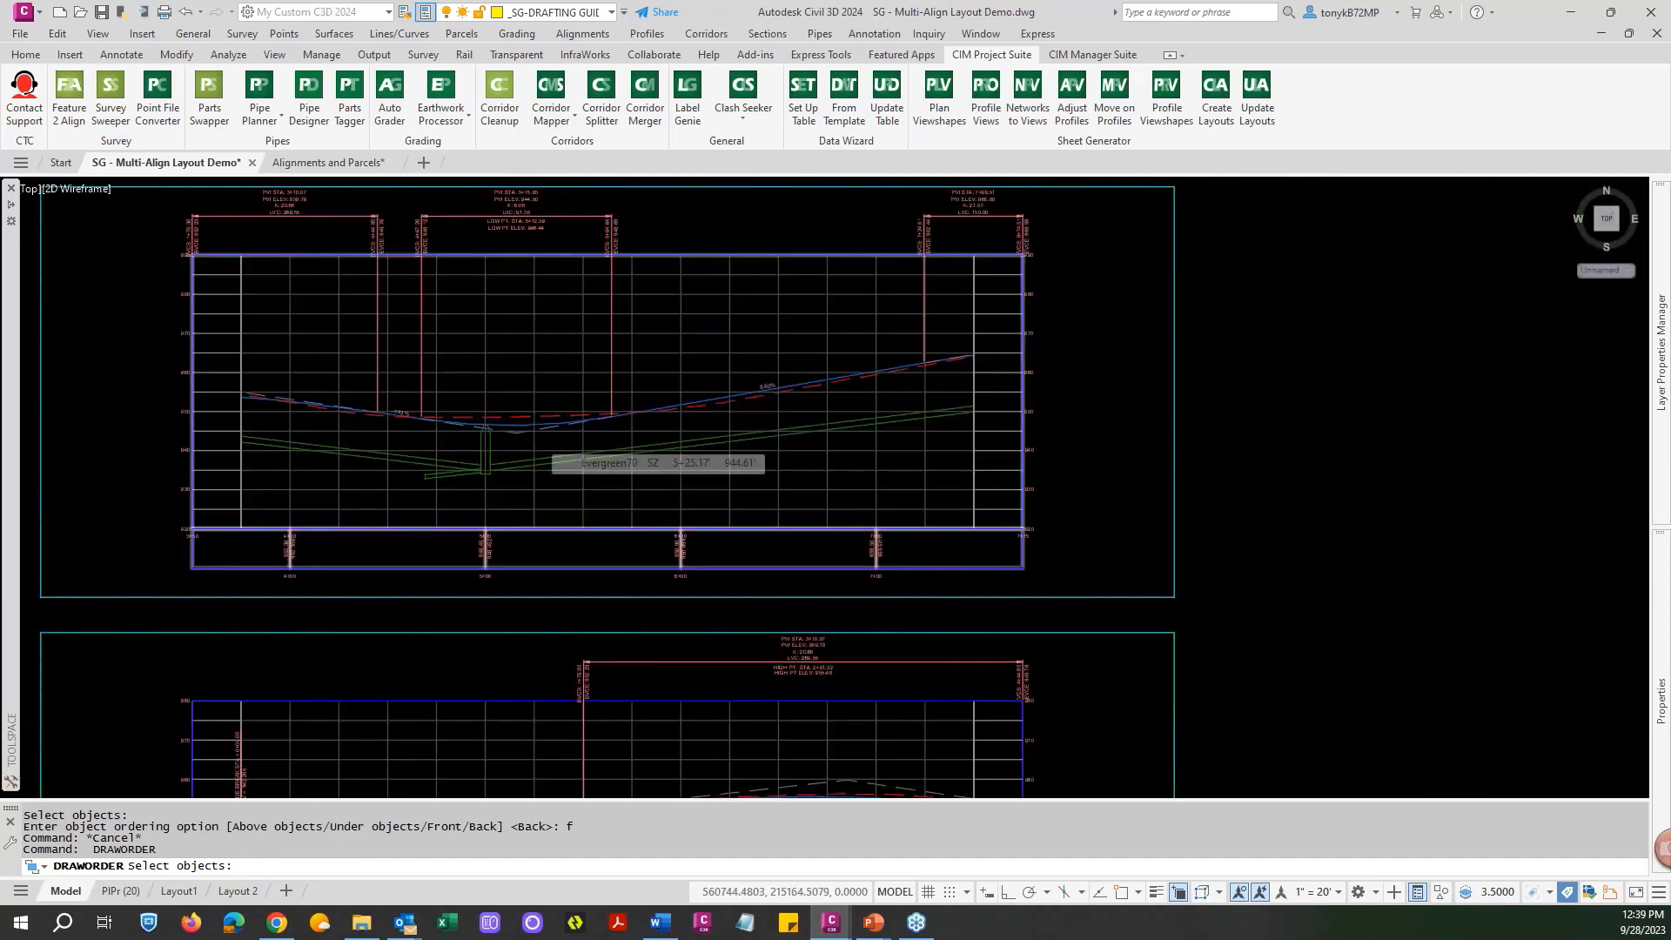
scroll(531, 433, "down", 6)
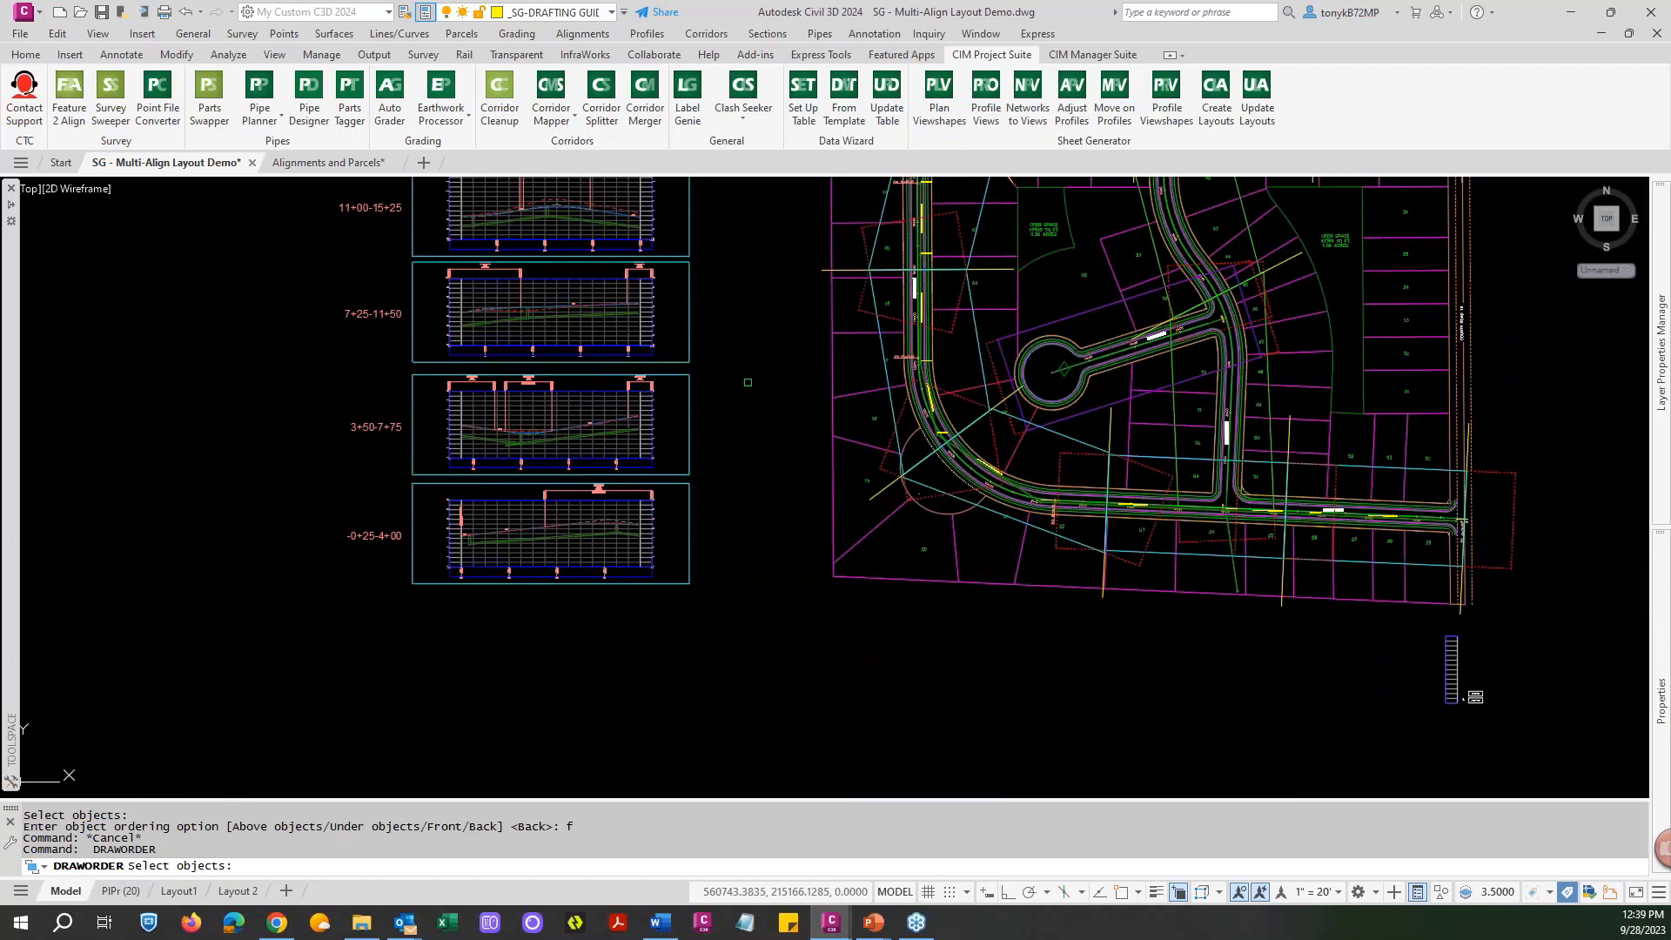
scroll(713, 417, "down", 3)
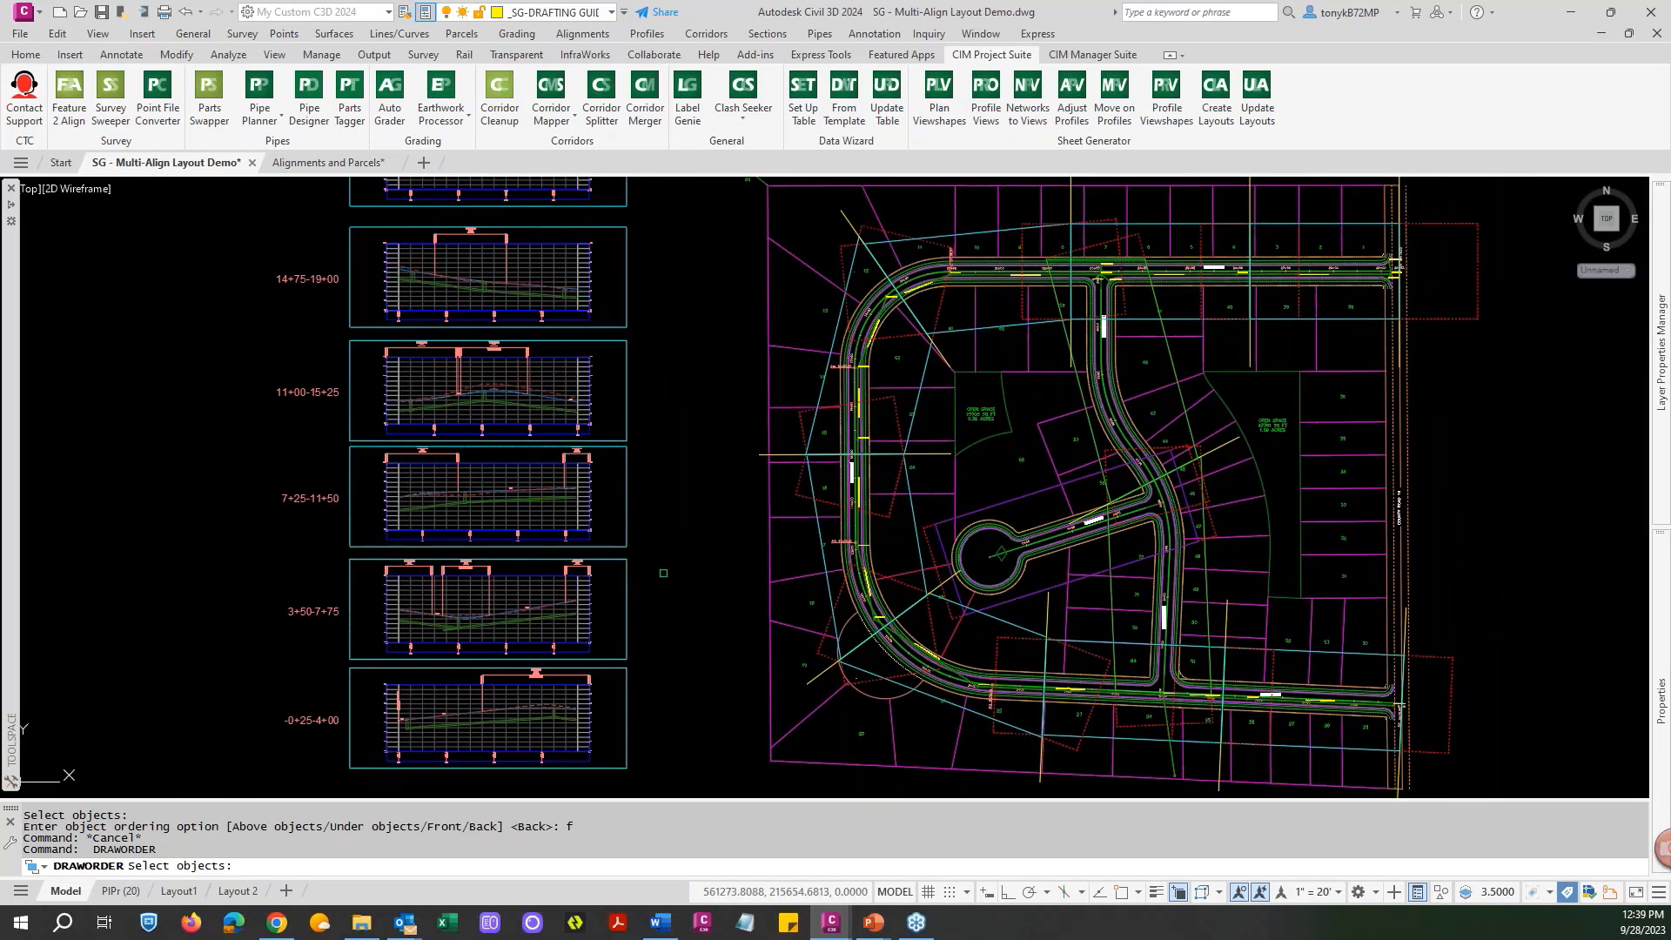
scroll(666, 567, "down", 2)
middle_click_drag(671, 525, 669, 541)
key("Escape")
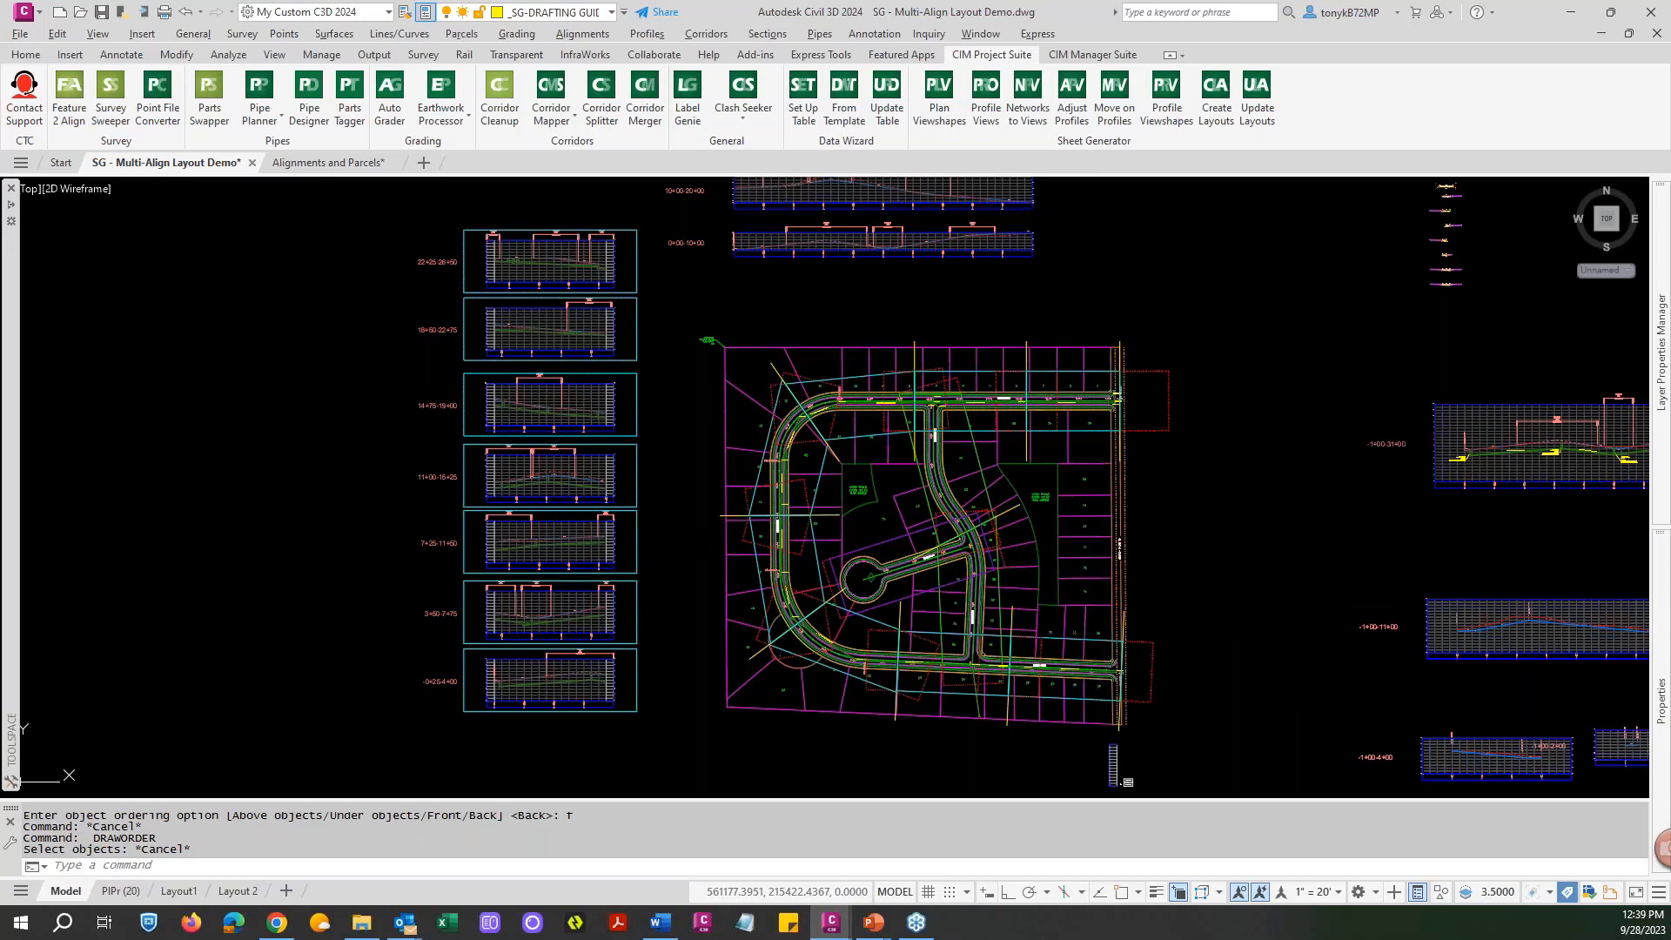
key("alt+Tab")
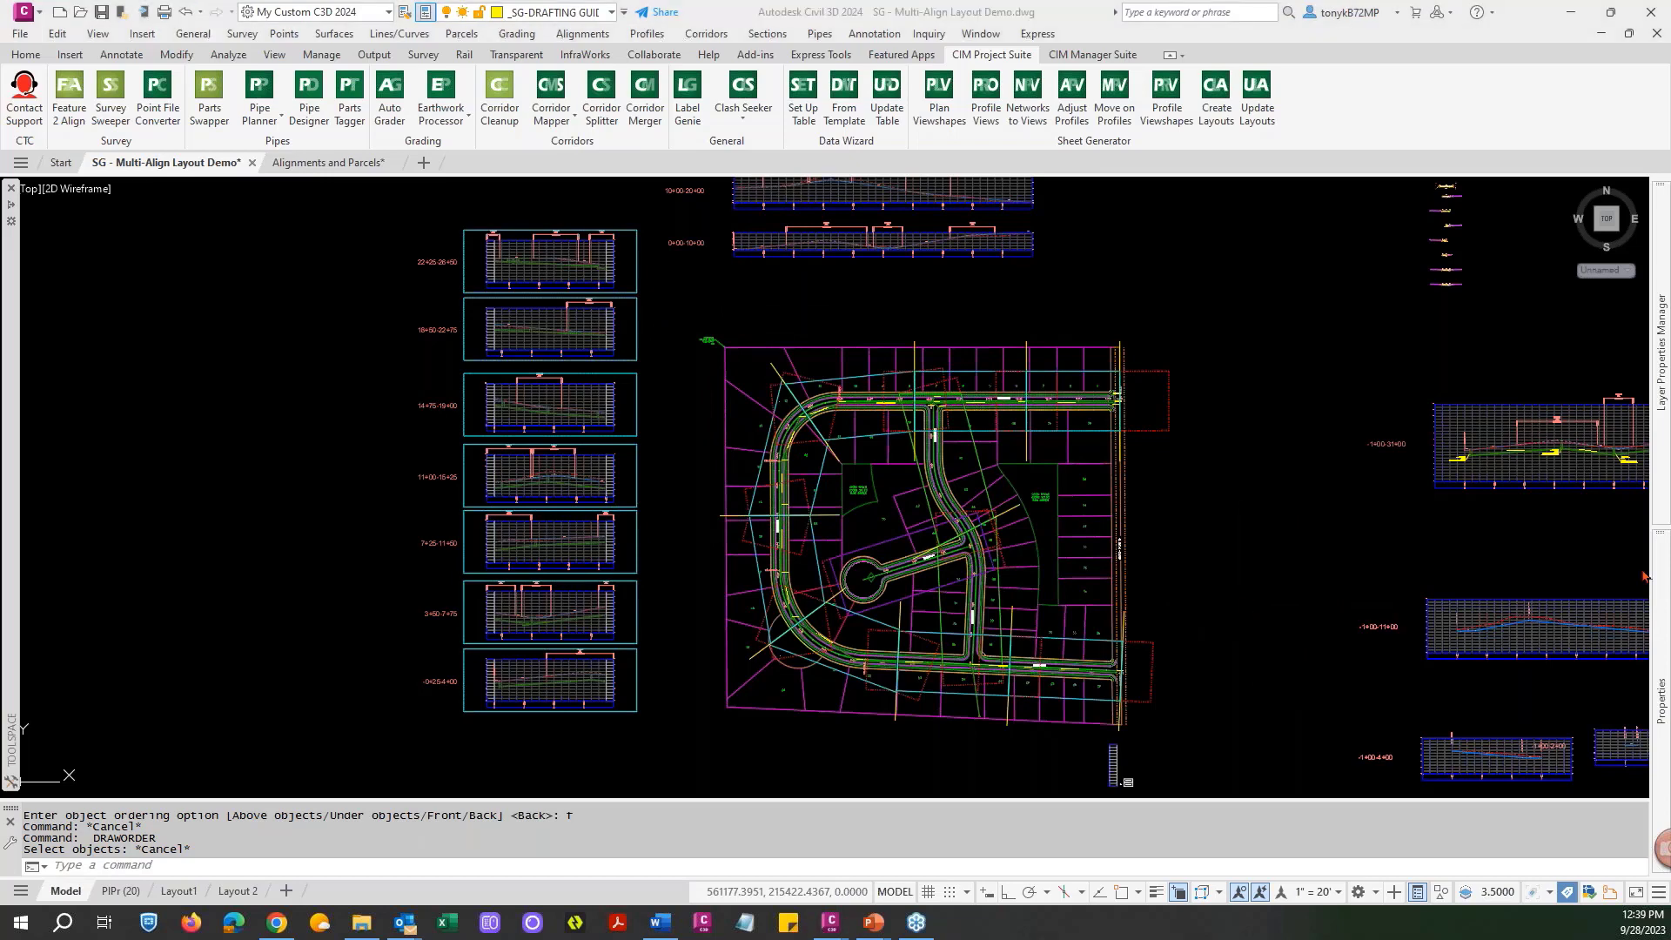
key("alt+Tab")
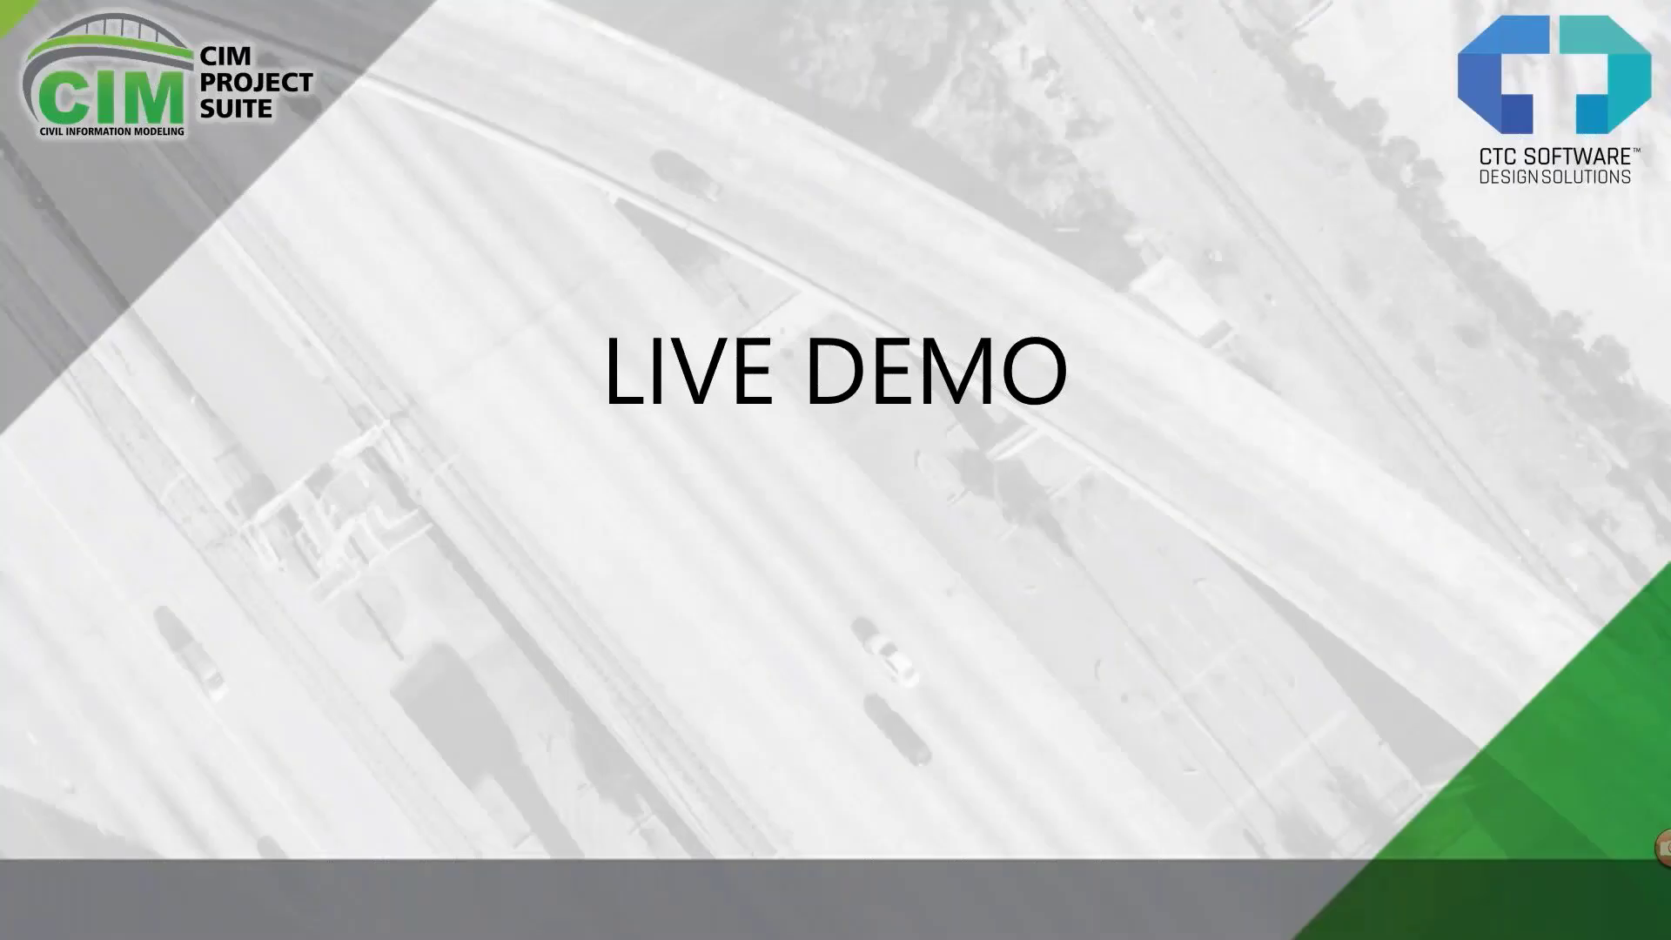
key("Right")
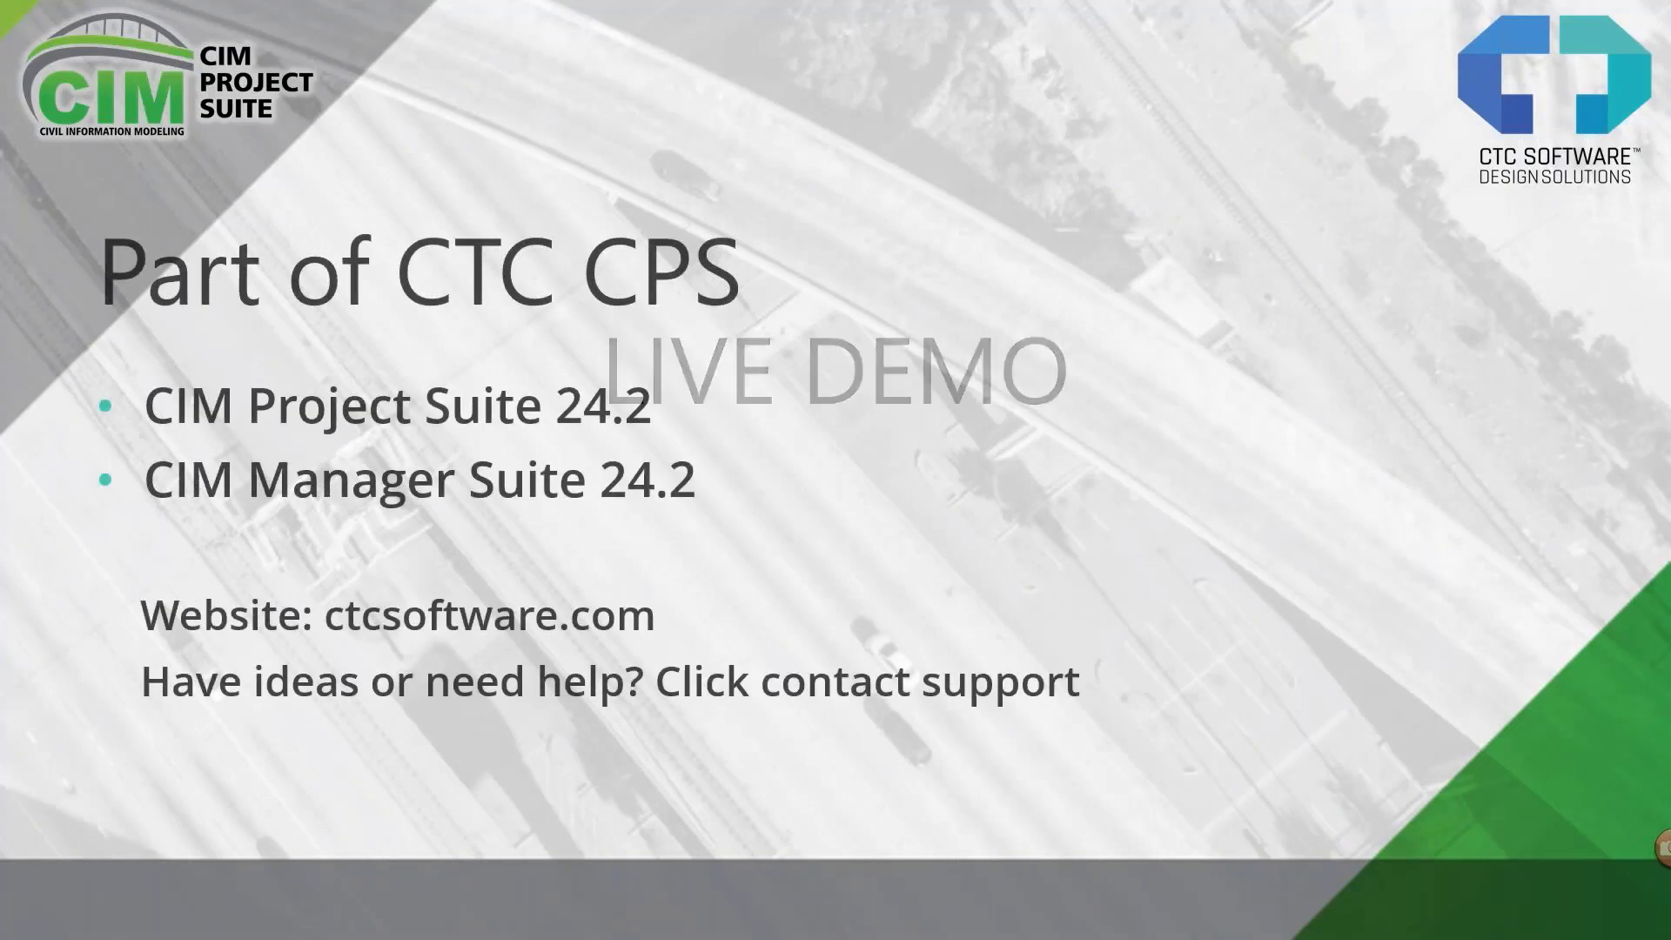